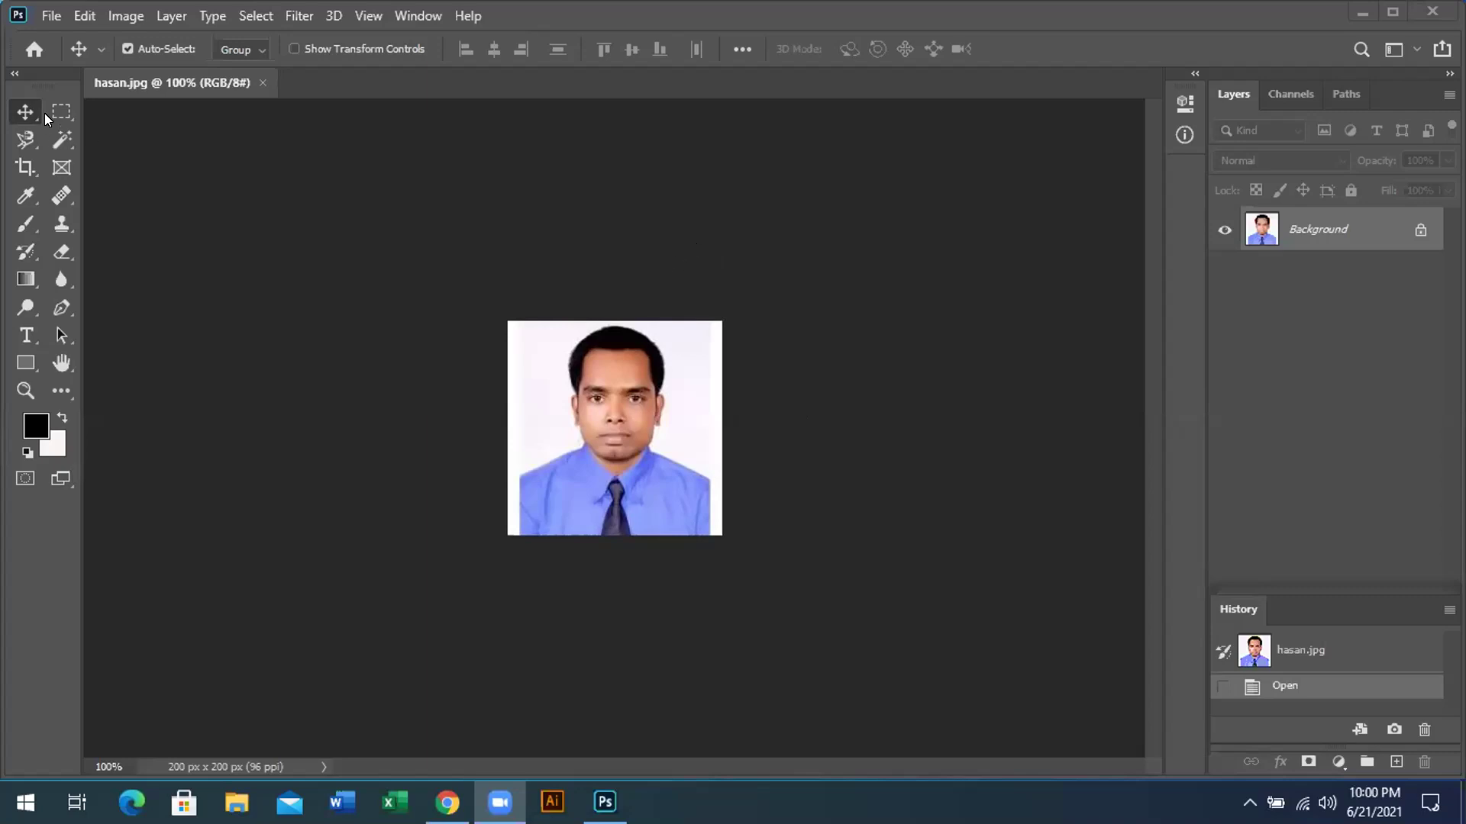
Crop the portrait's left and right edges so hasan.jpg measures 178 × 200 px
click(67, 162)
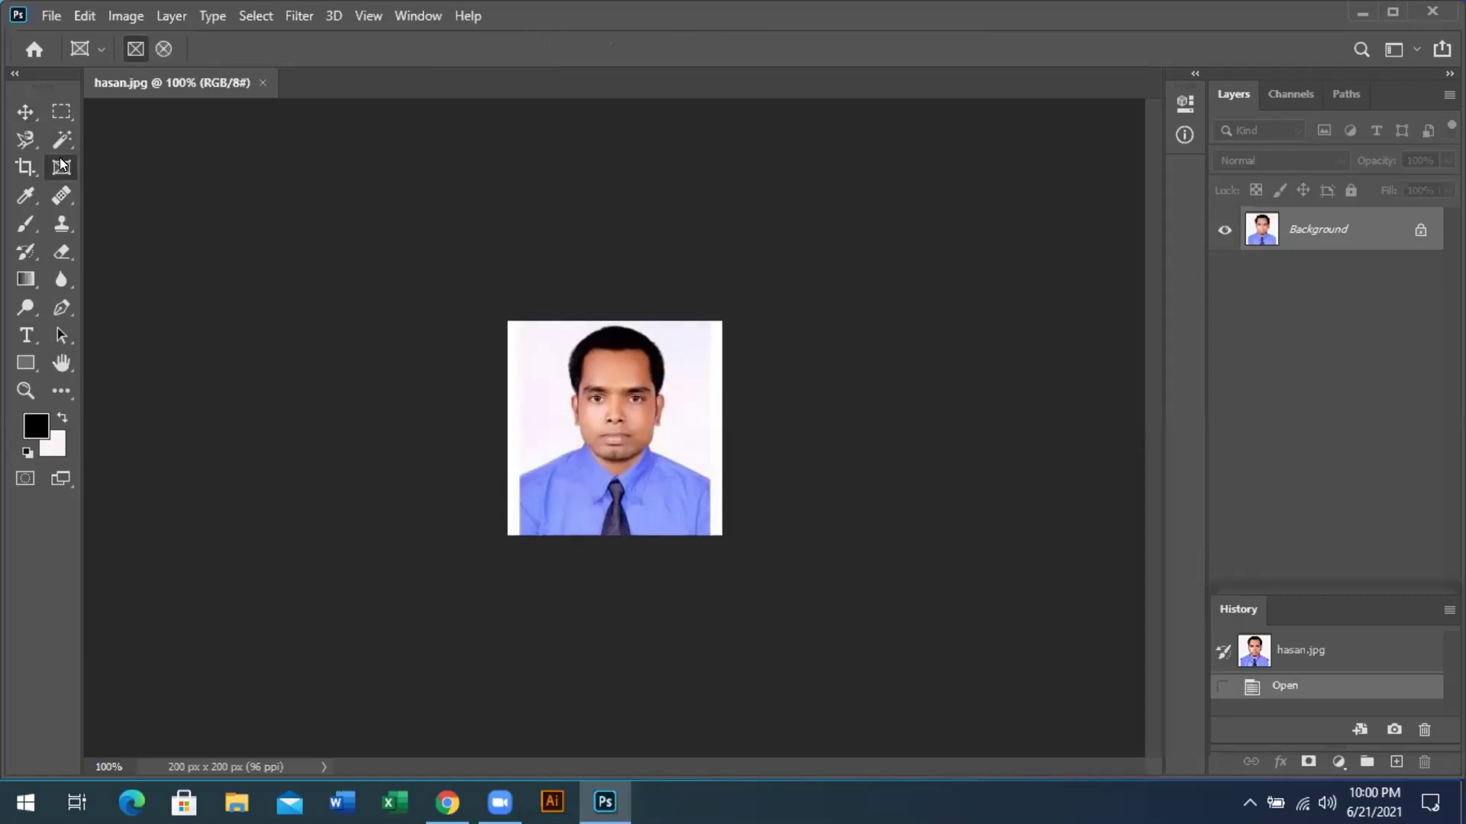
click(26, 167)
drag(26, 167, 97, 169)
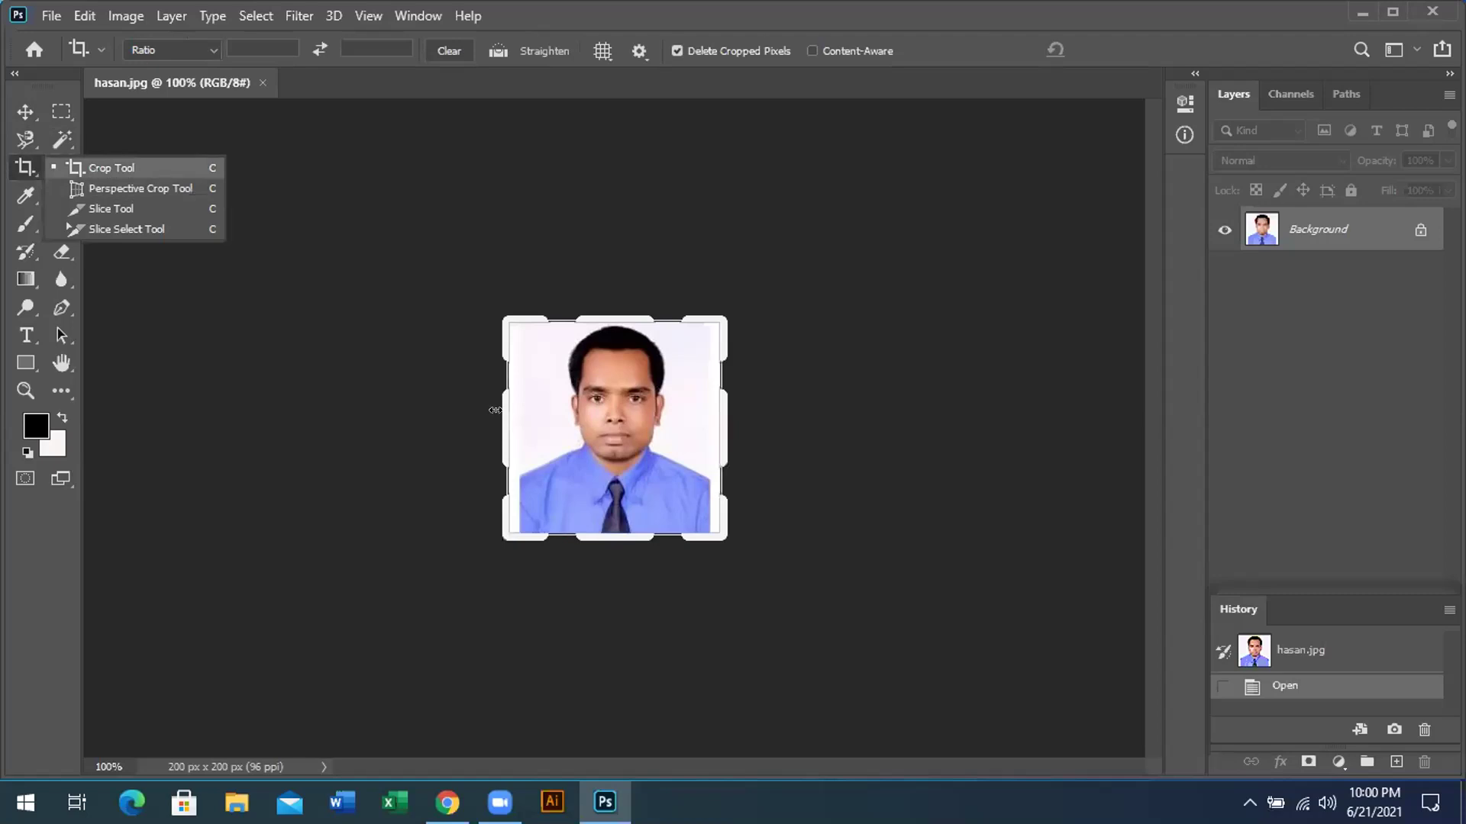
drag(503, 414, 497, 420)
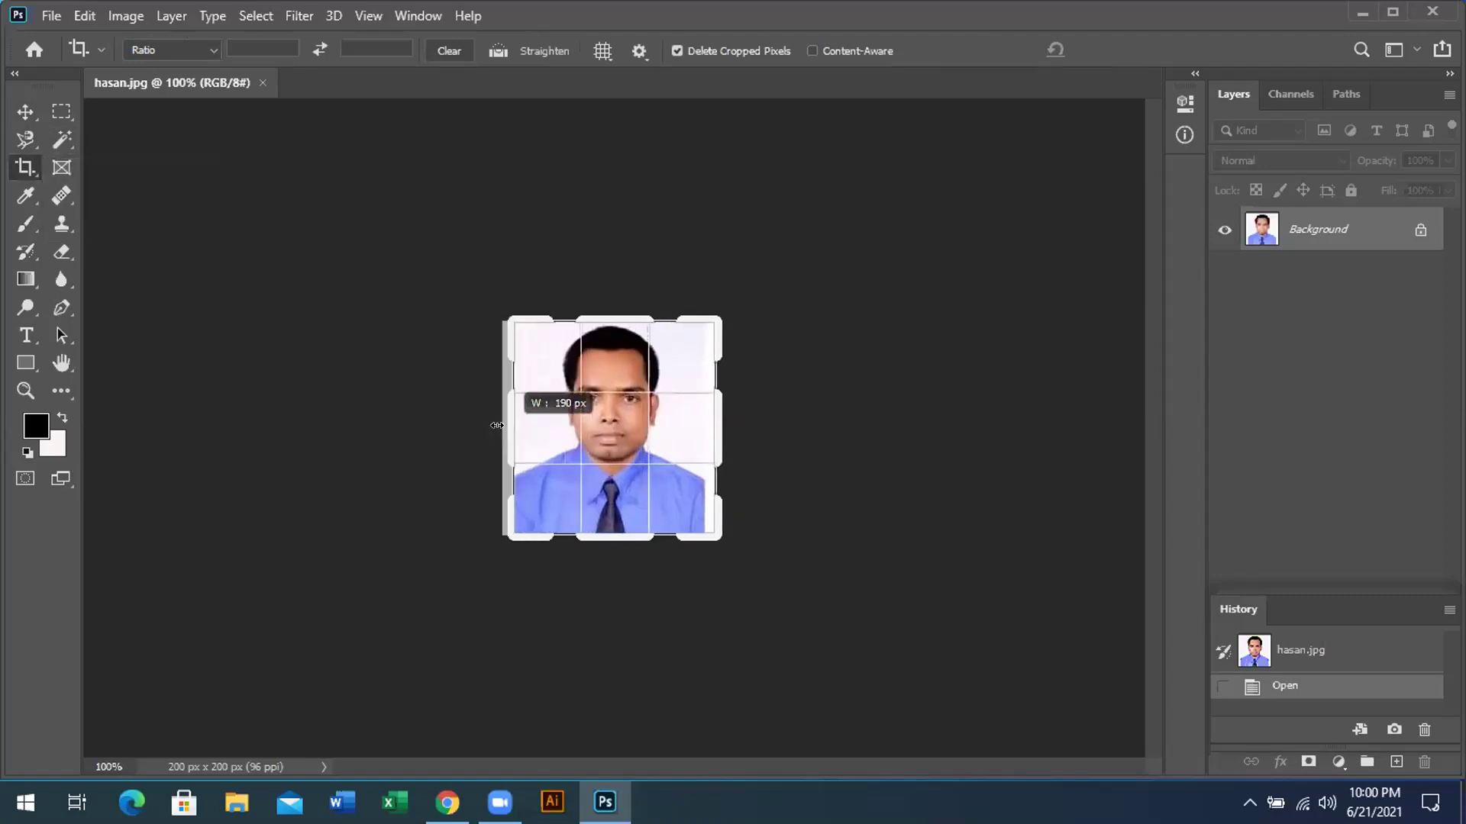
drag(716, 424, 709, 425)
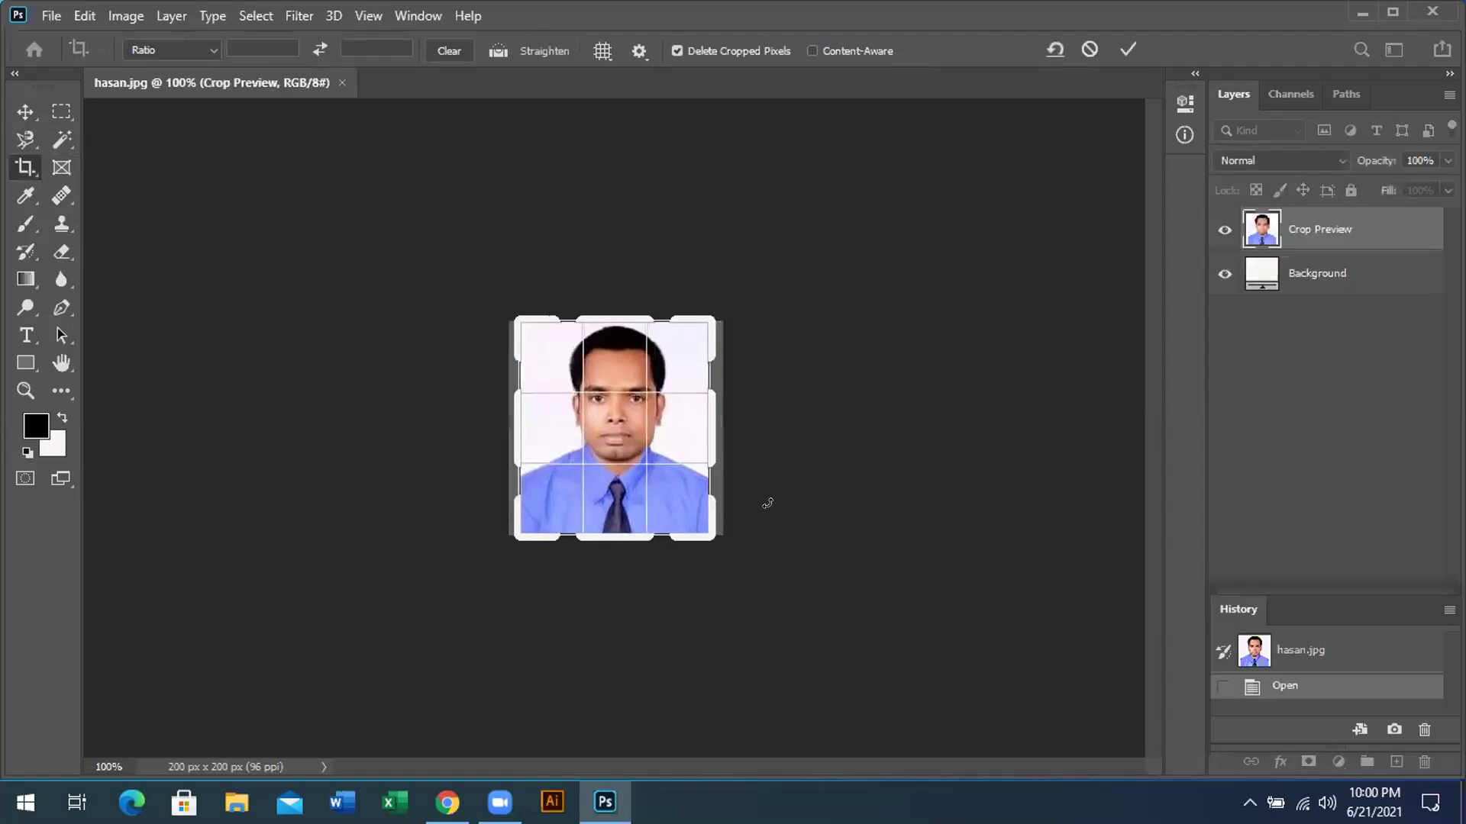
key(Return)
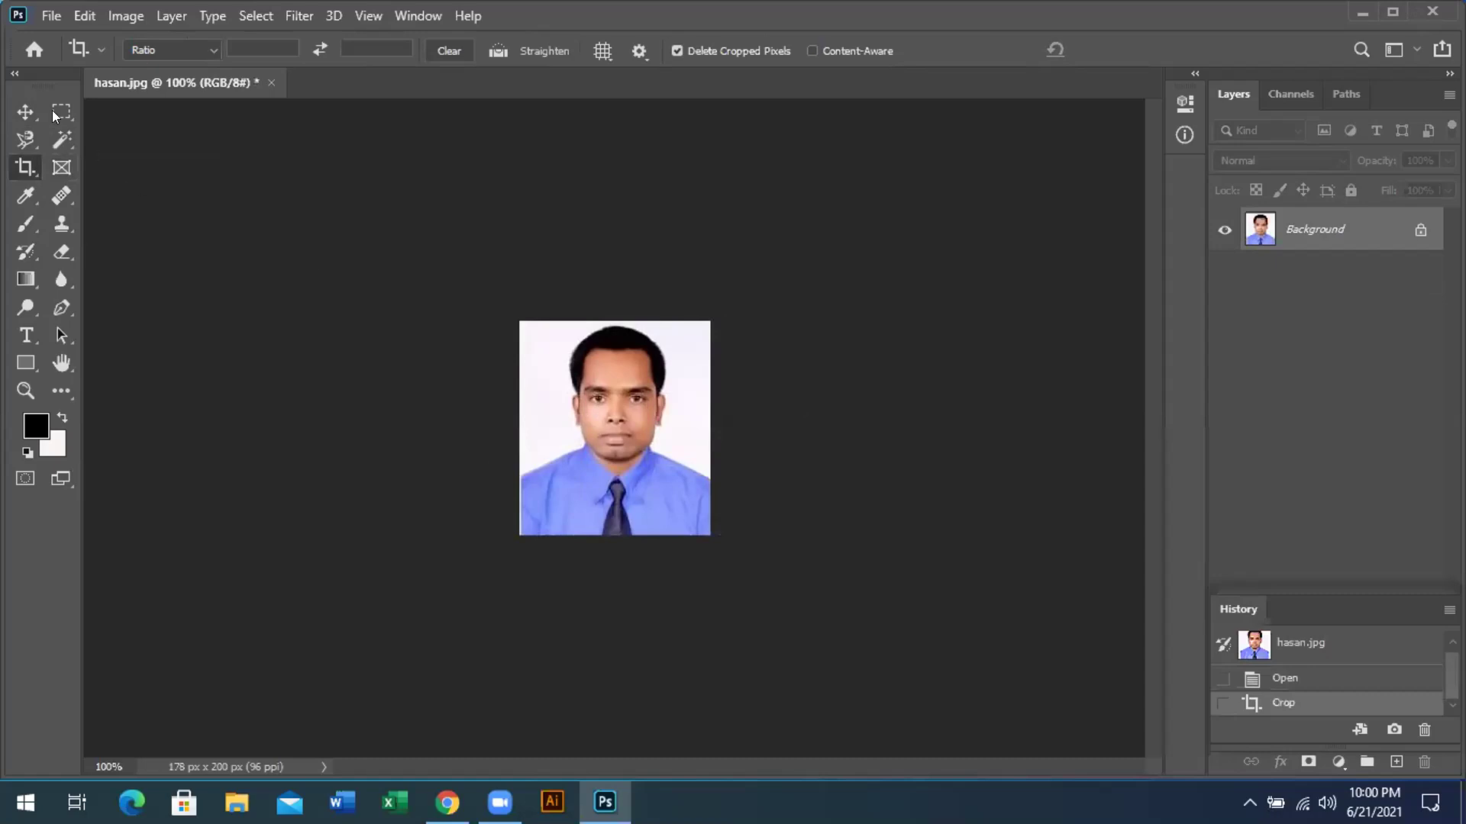
Switch back to the Move tool and bring up File > File Info for hasan.jpg
click(25, 111)
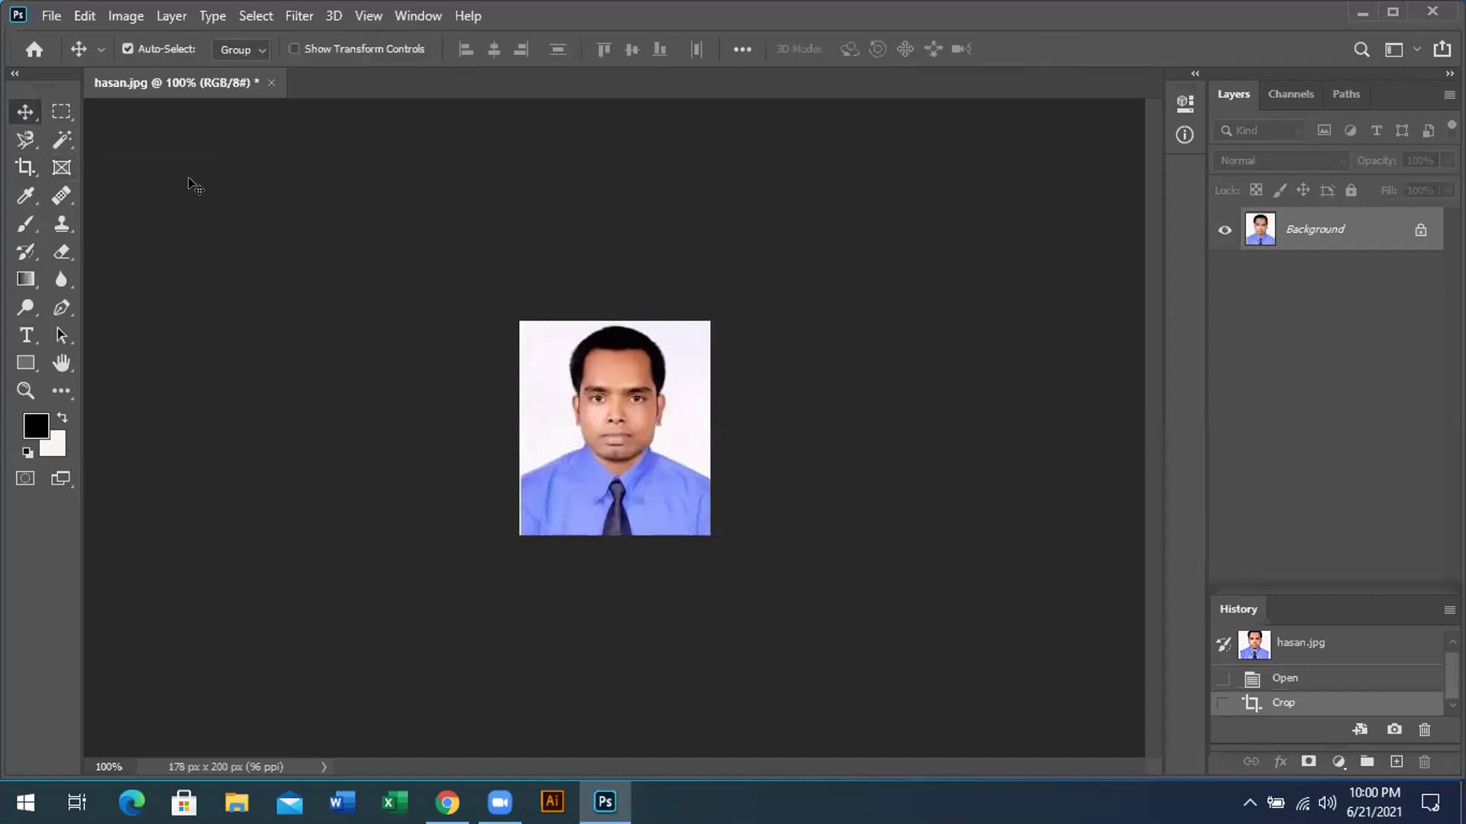
click(47, 15)
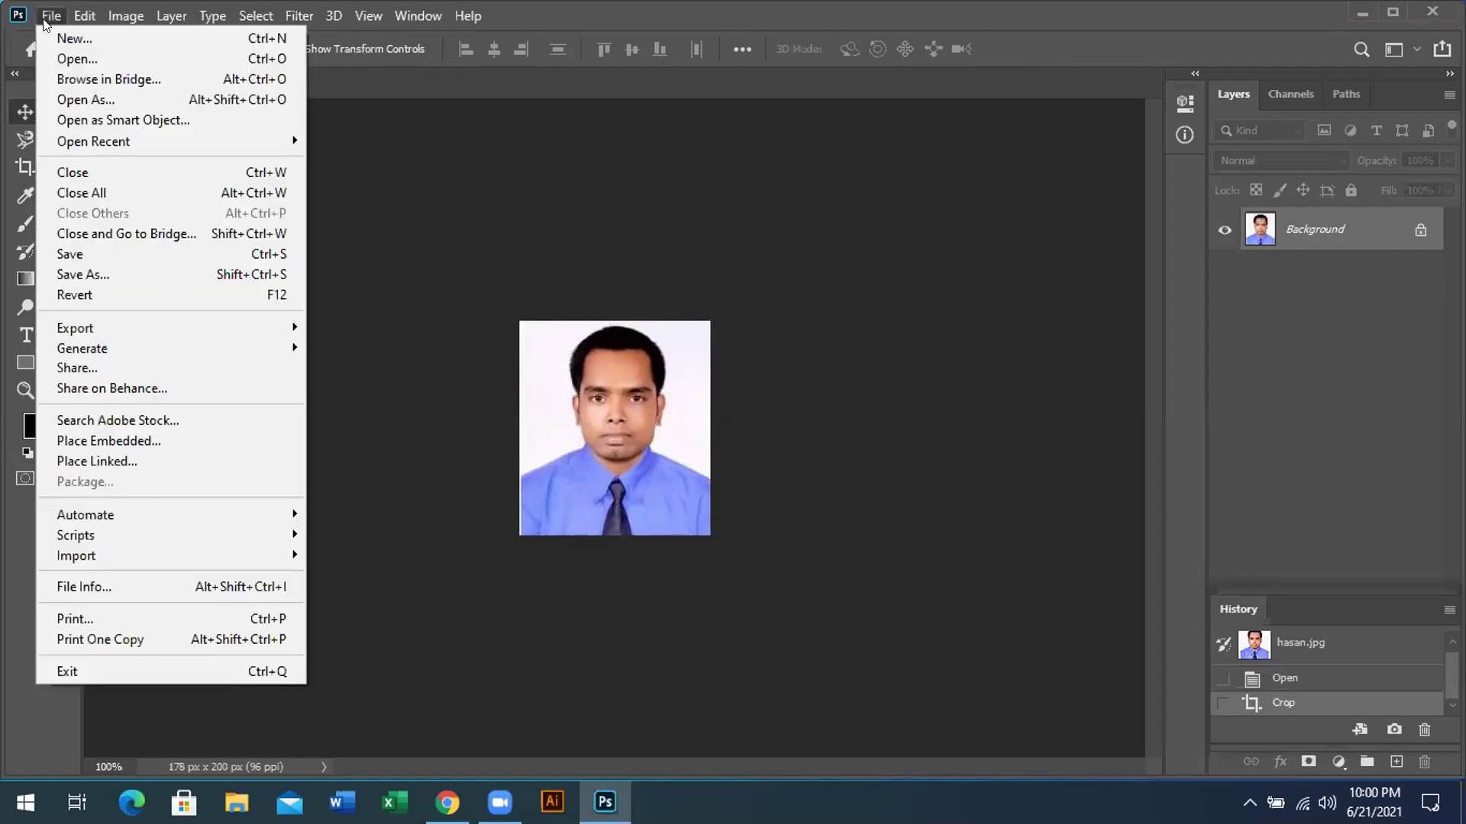
click(111, 586)
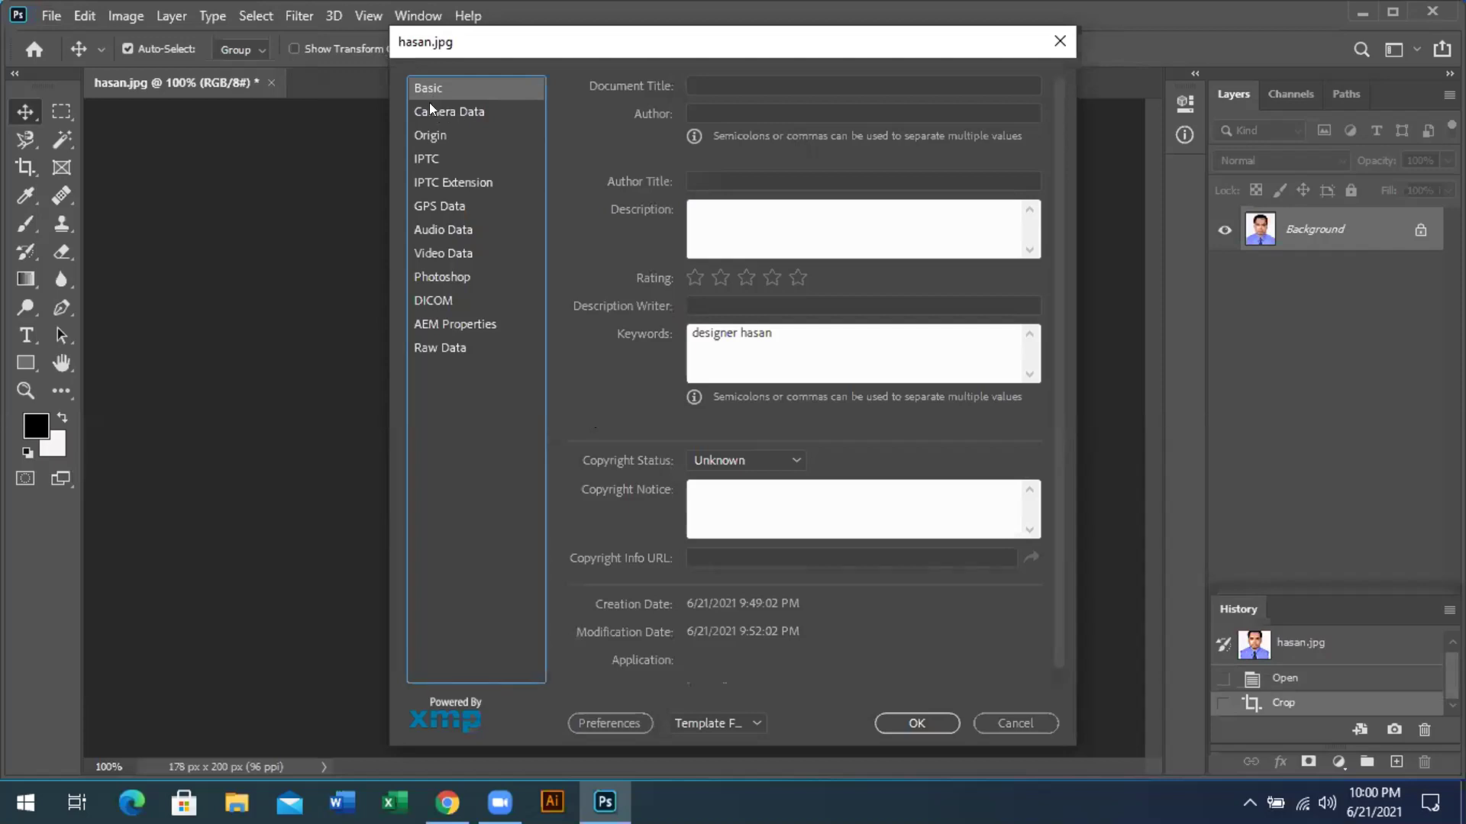
Browse the metadata categories, then go back to Basic and place the cursor in Keywords
key(Down)
key(Down)
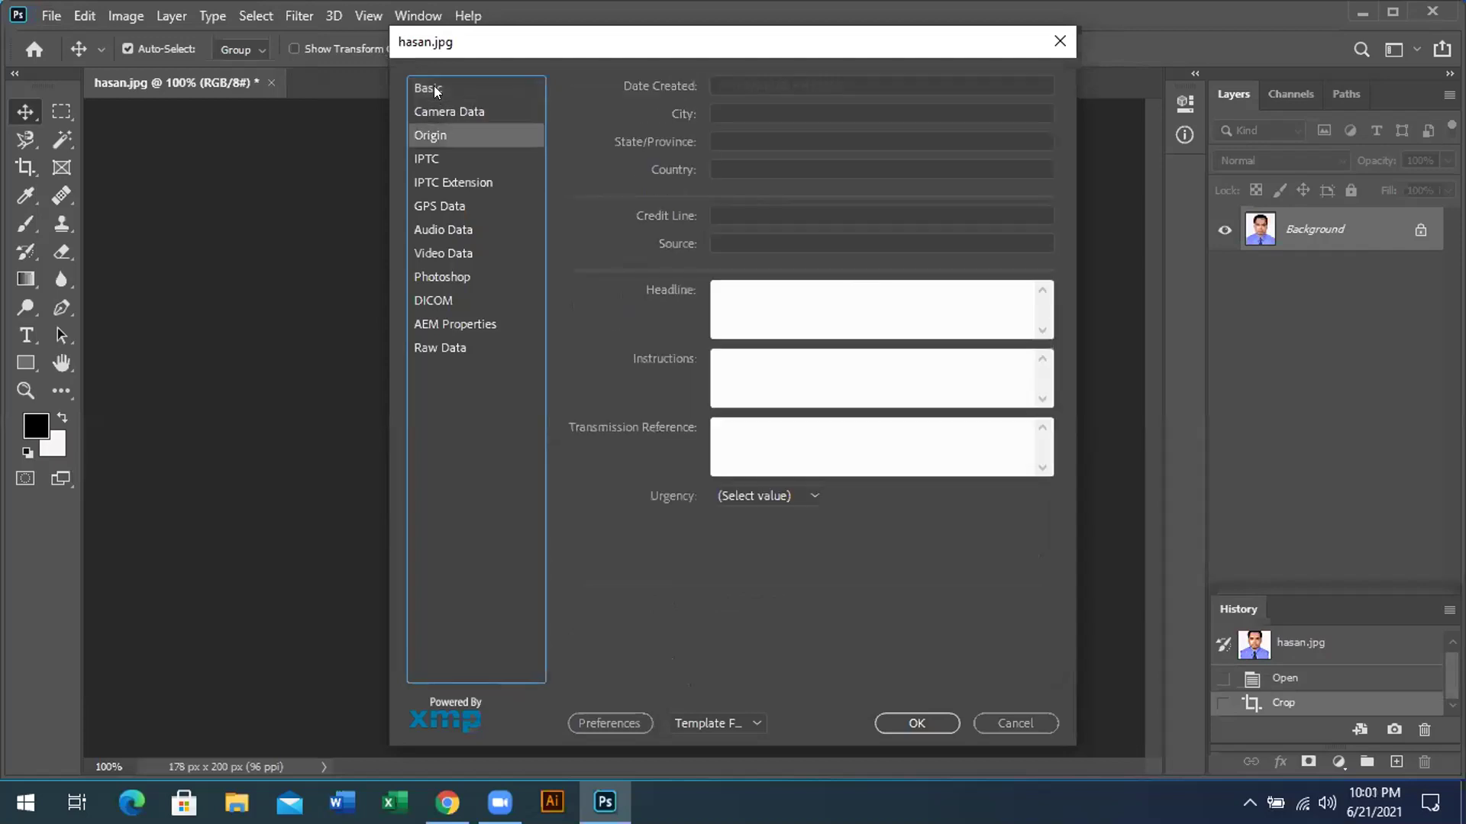
click(435, 90)
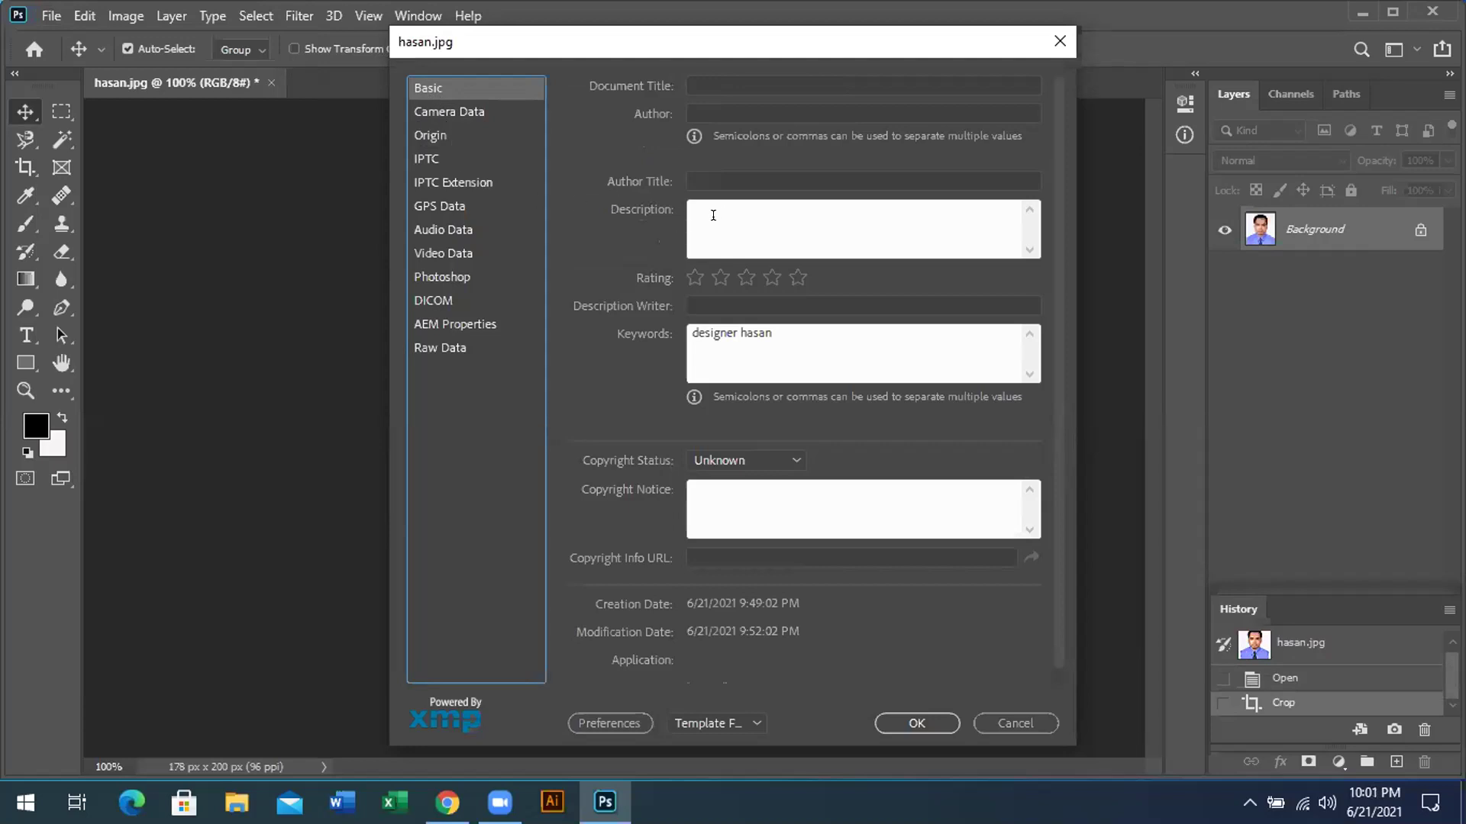
click(780, 336)
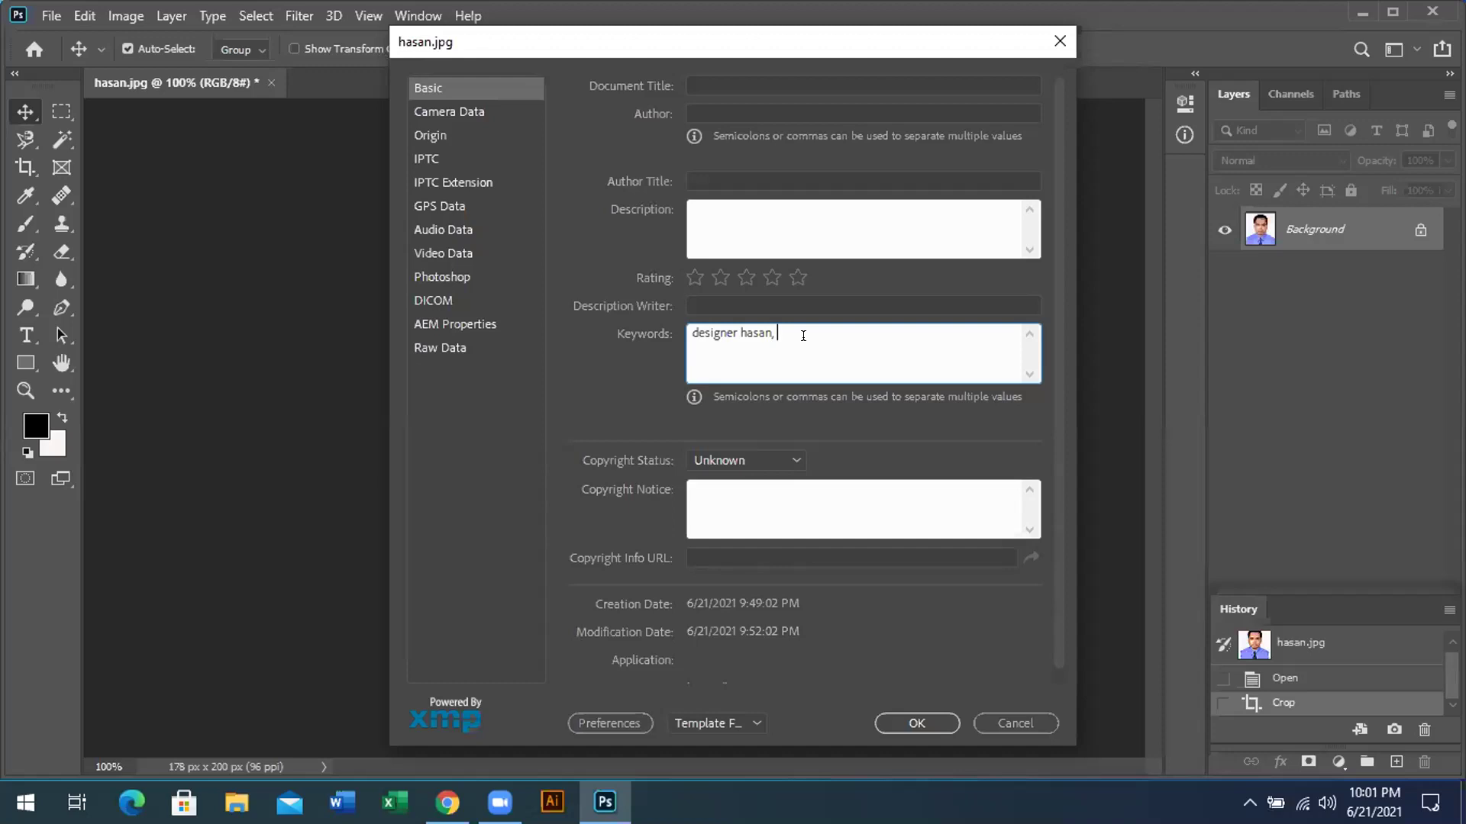
Edit the Keywords field to add 'photoshop expart' after the existing keyword and confirm with OK
text(h)
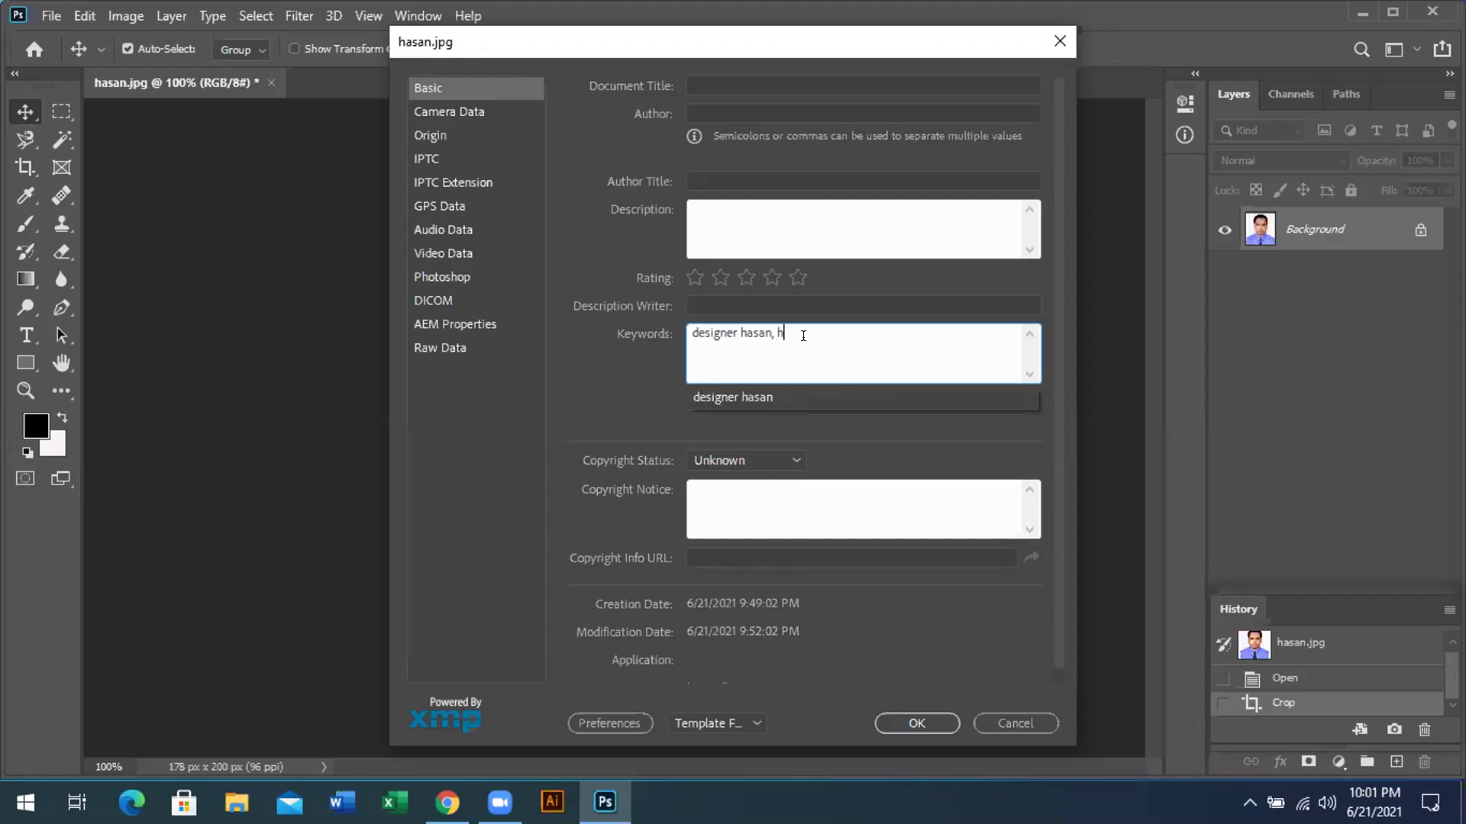
key(BackSpace)
text(p)
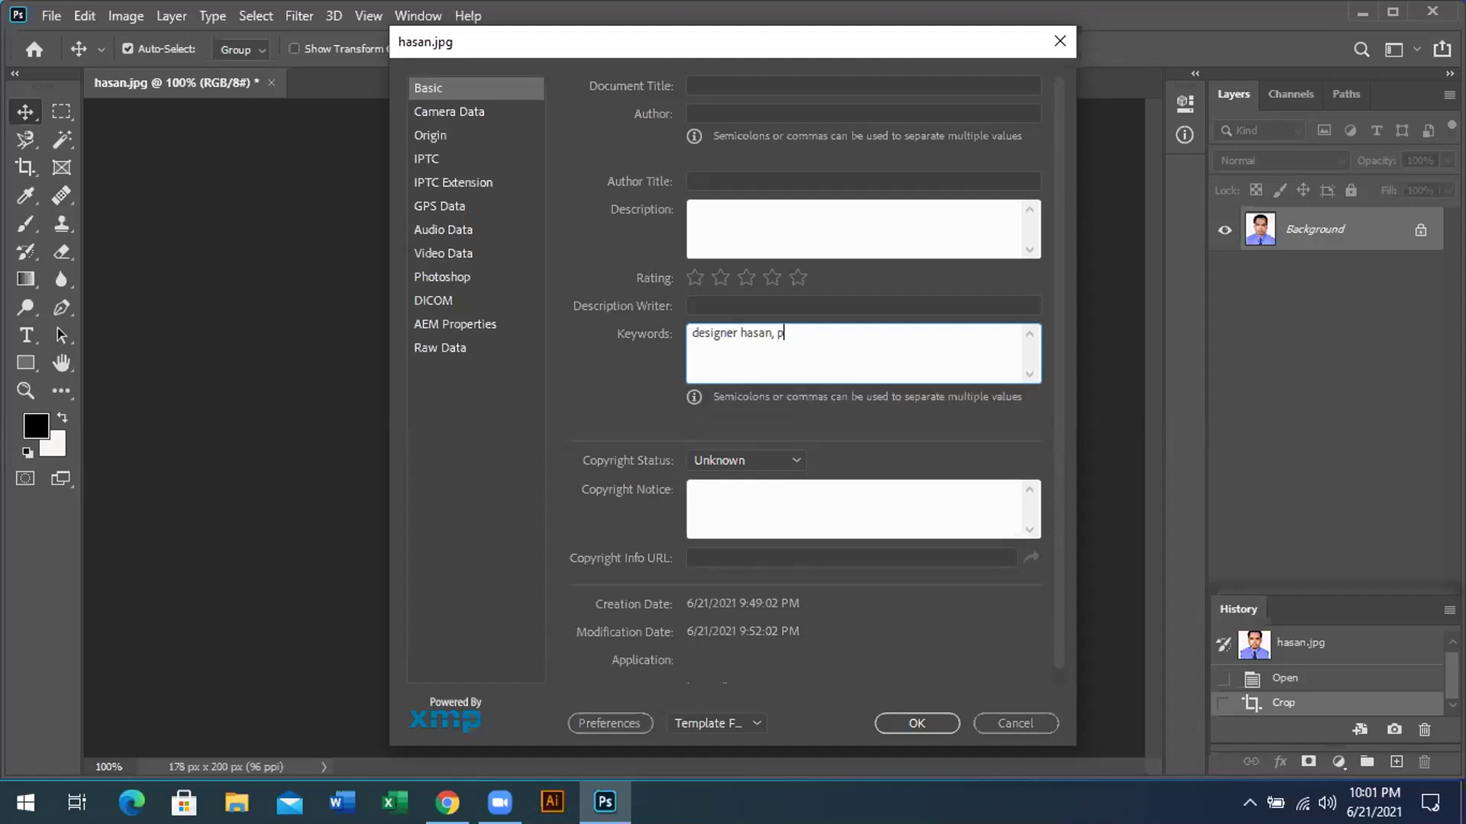
text(hotos)
key(BackSpace)
key(BackSpace)
key(BackSpace)
key(BackSpace)
key(BackSpace)
key(BackSpace)
text(ceo)
text(,)
text( ma)
text(nagin)
text(g par)
text(tner)
text(,)
key(Left)
key(Left)
key(Left)
key(Left)
key(Left)
key(Left)
key(Left)
key(Left)
key(Left)
key(Left)
key(Left)
key(Left)
key(Left)
key(Left)
key(Left)
key(Left)
key(Left)
key(Left)
key(Left)
key(BackSpace)
key(BackSpace)
key(BackSpace)
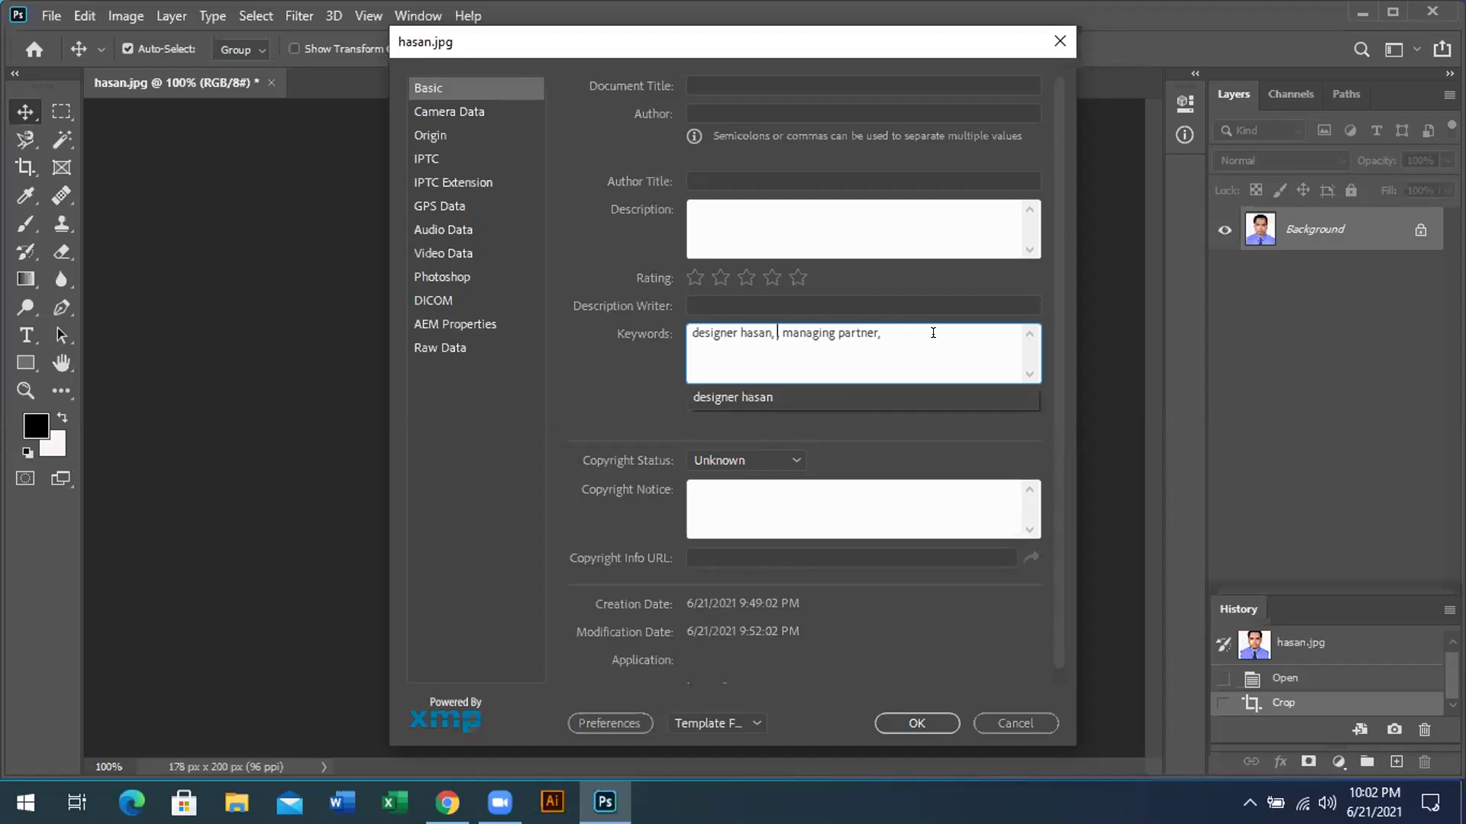
text(phot)
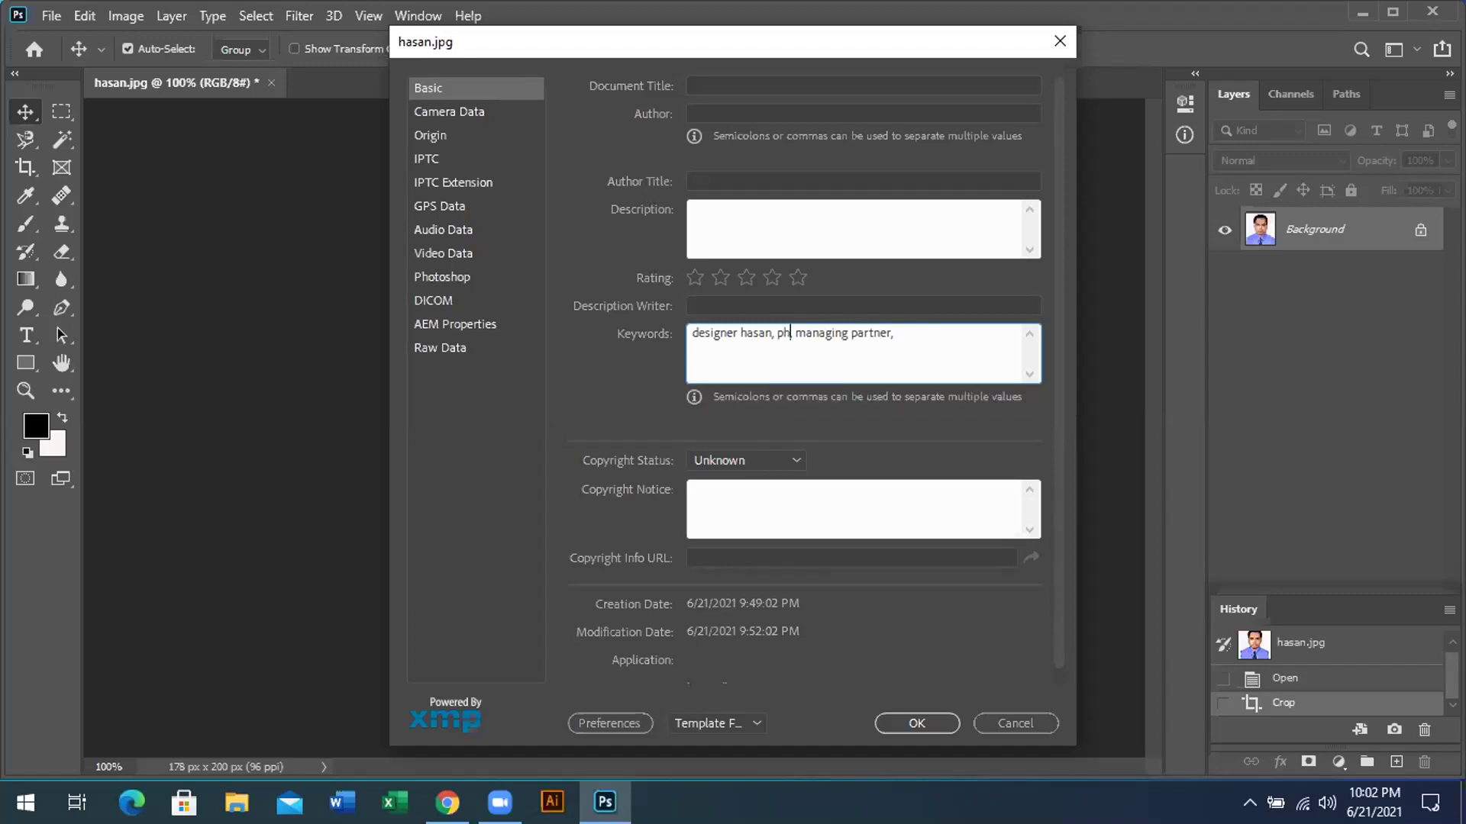
text(oshop e)
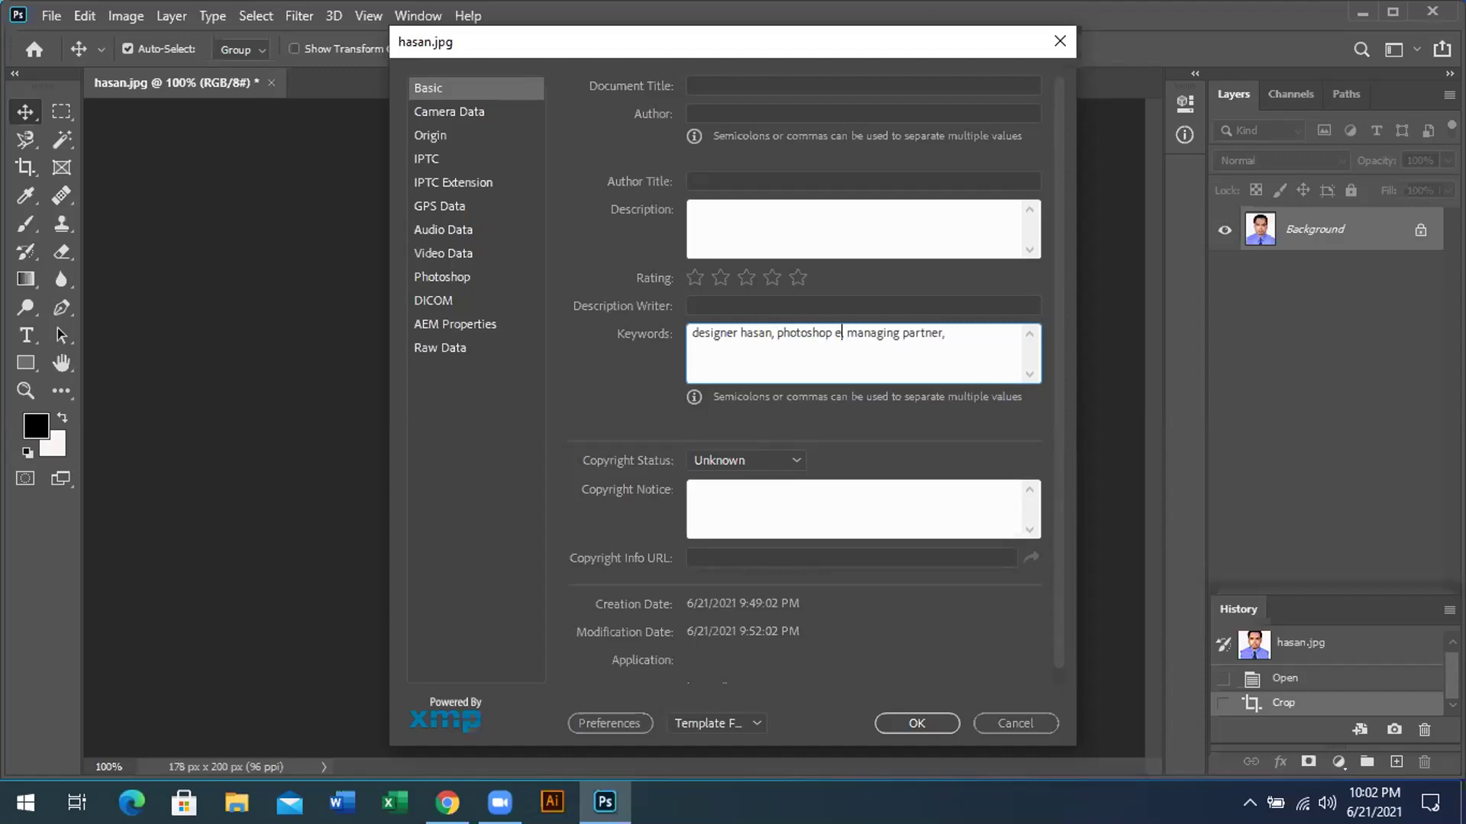
text(xpart)
key(BackSpace)
key(BackSpace)
key(BackSpace)
key(BackSpace)
key(BackSpace)
key(BackSpace)
key(BackSpace)
key(BackSpace)
key(BackSpace)
key(BackSpace)
key(BackSpace)
key(BackSpace)
key(BackSpace)
key(BackSpace)
key(BackSpace)
key(BackSpace)
key(BackSpace)
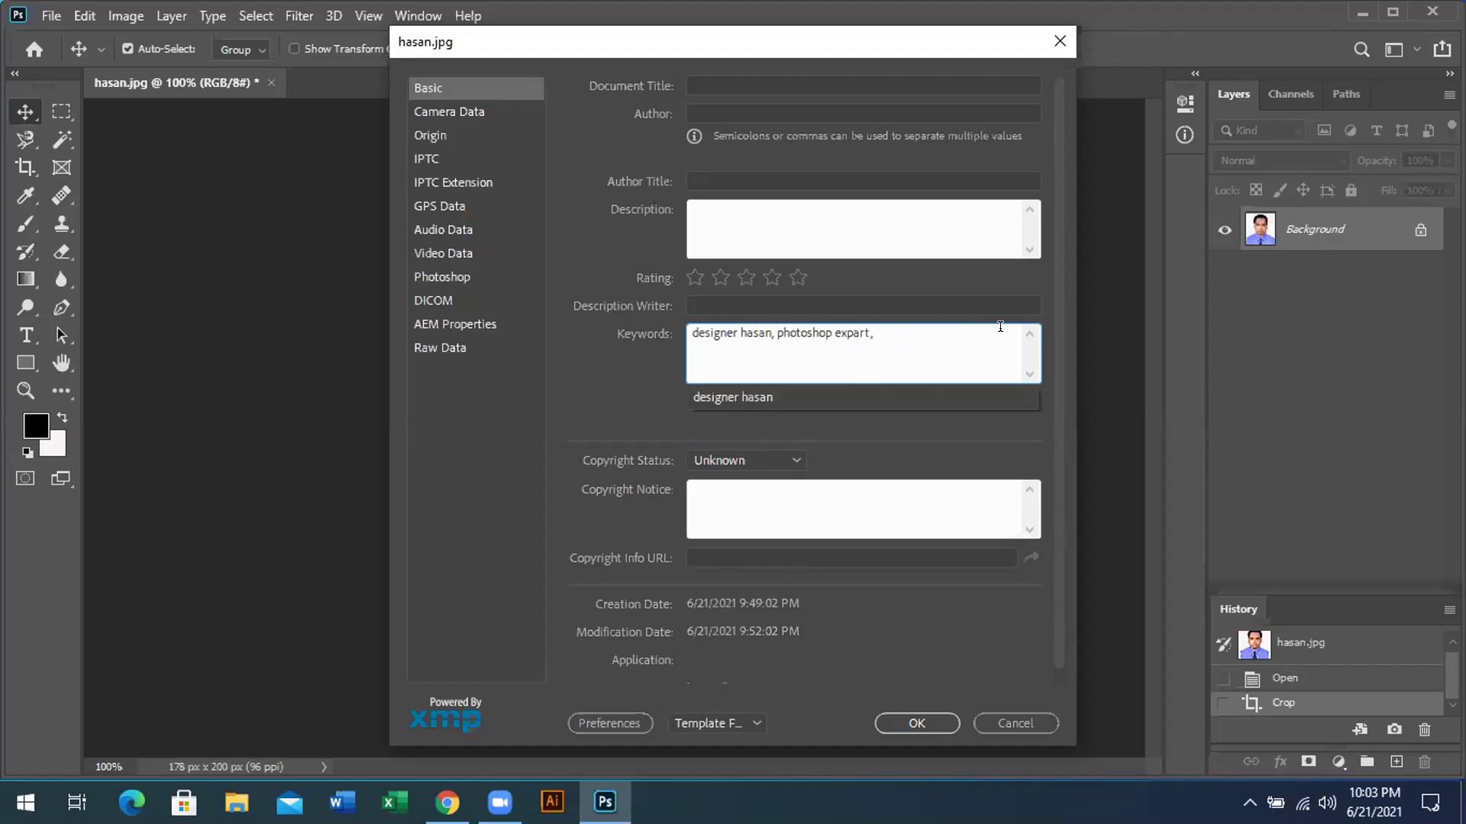
key(Escape)
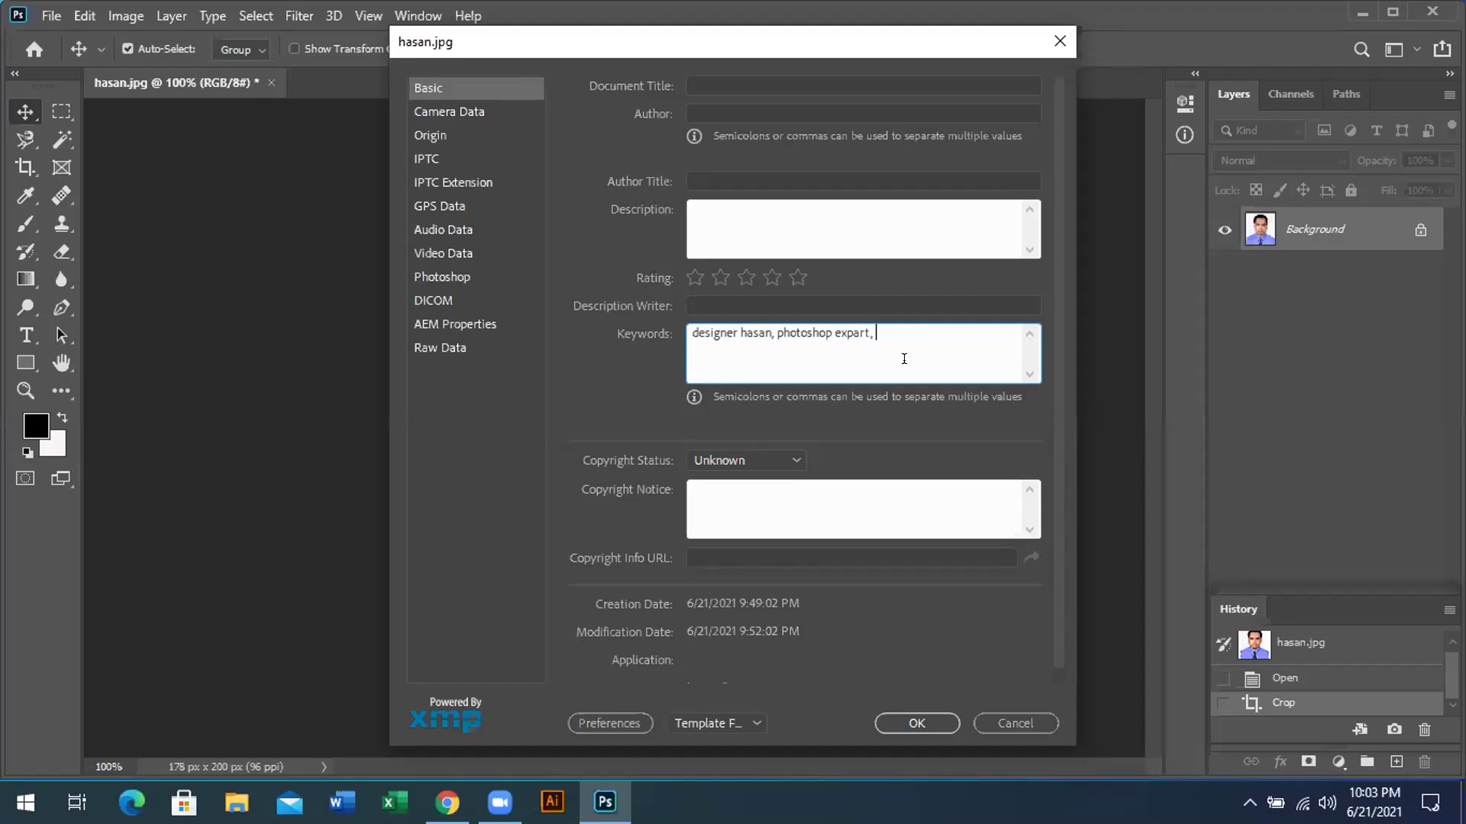
click(917, 723)
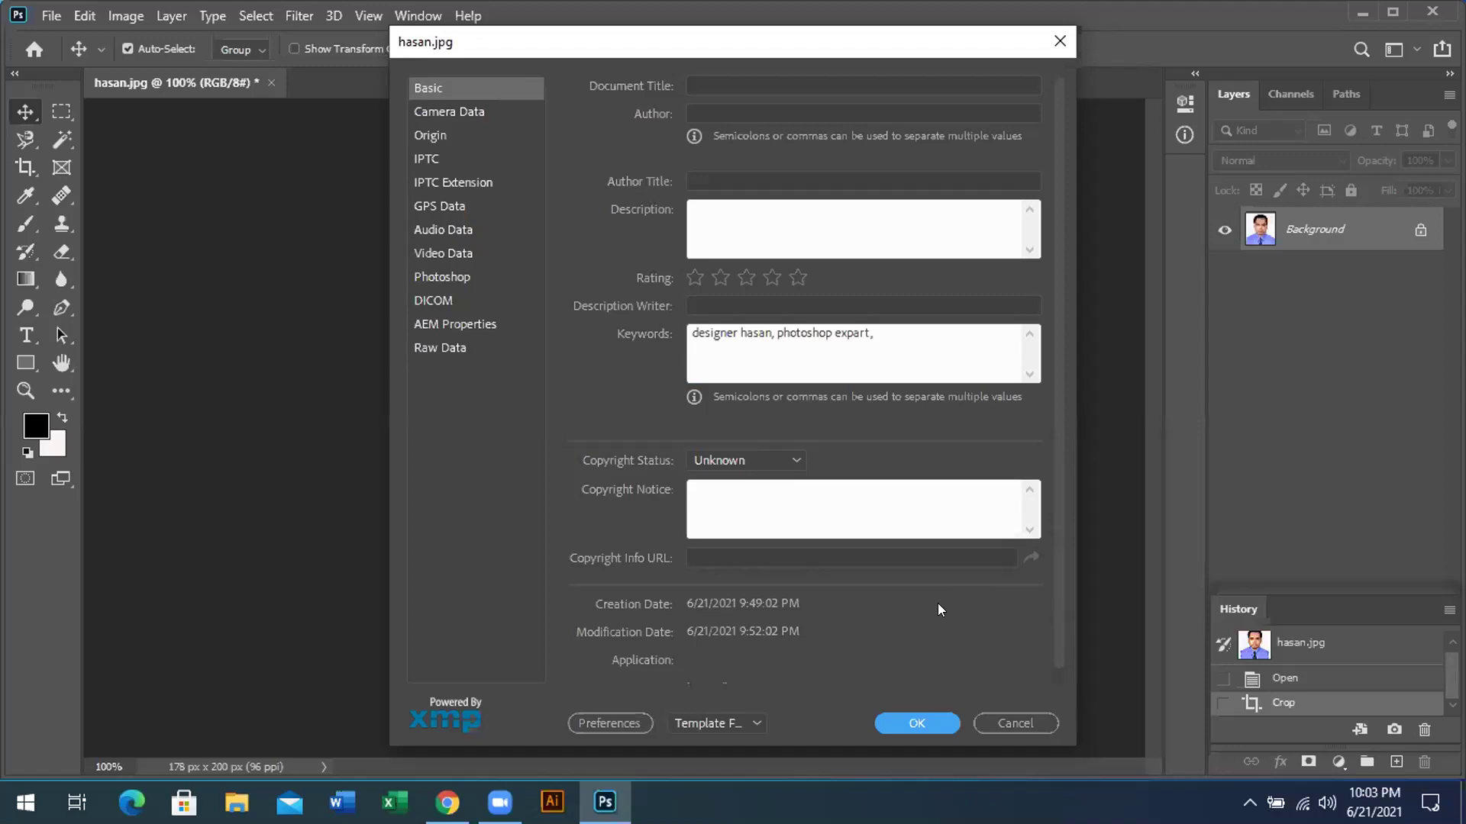
Return to the Keywords field, then apply the metadata edits with OK
click(881, 325)
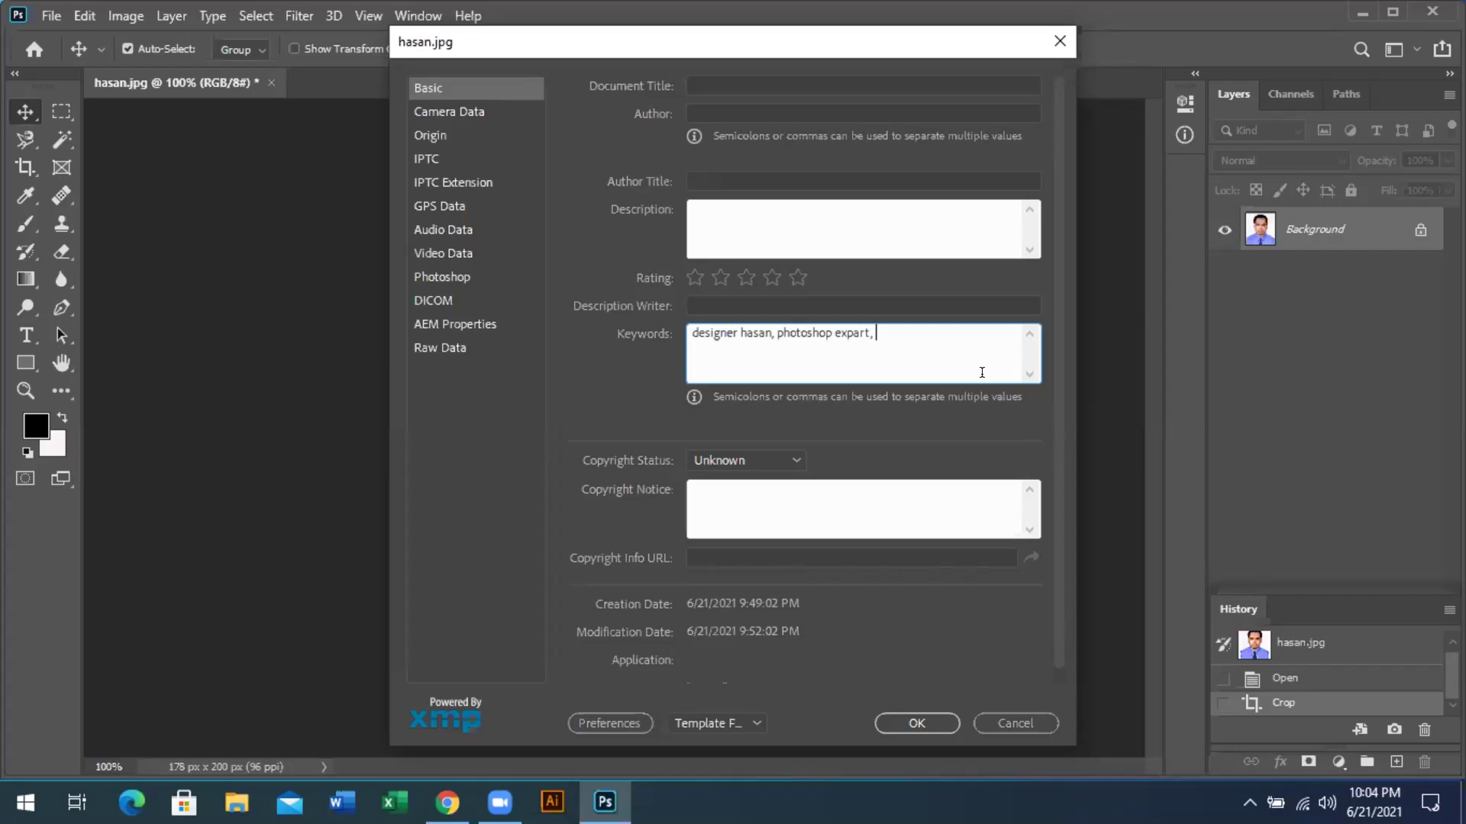
click(934, 721)
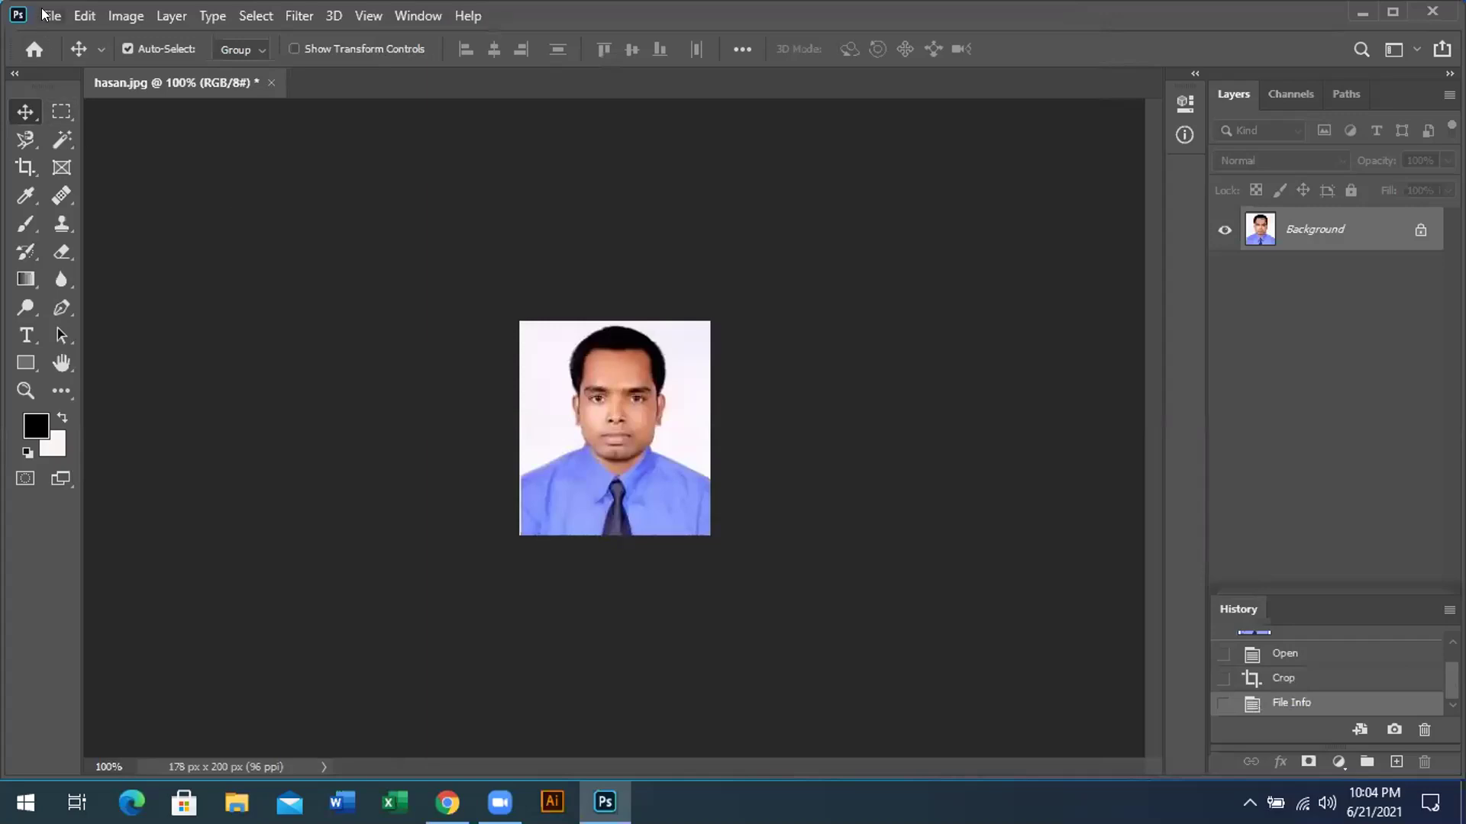
Reopen File Info to review the Photoshop editing-history metadata, close it, then bring up the volume control
key(alt+f)
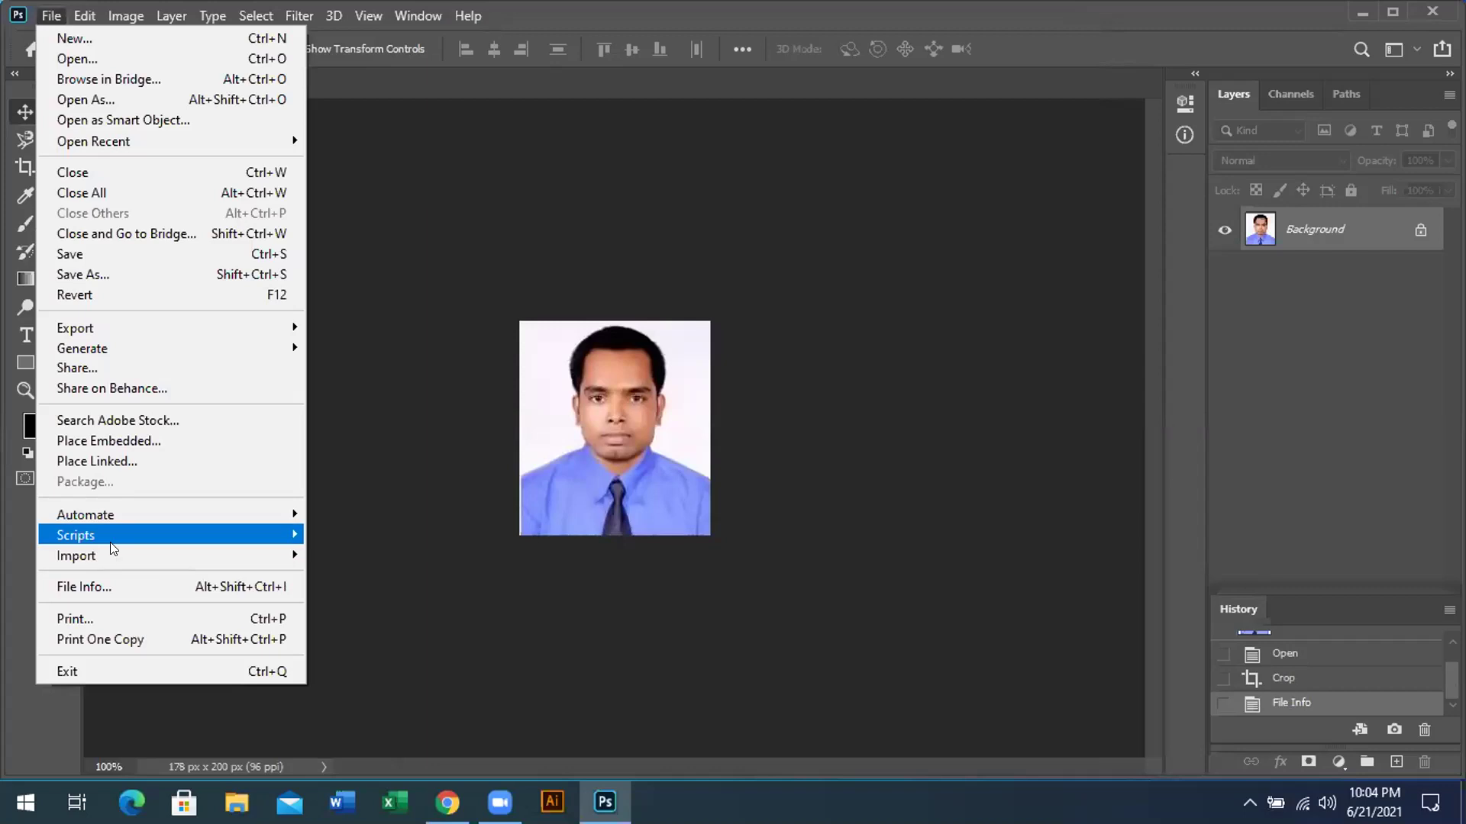
click(114, 589)
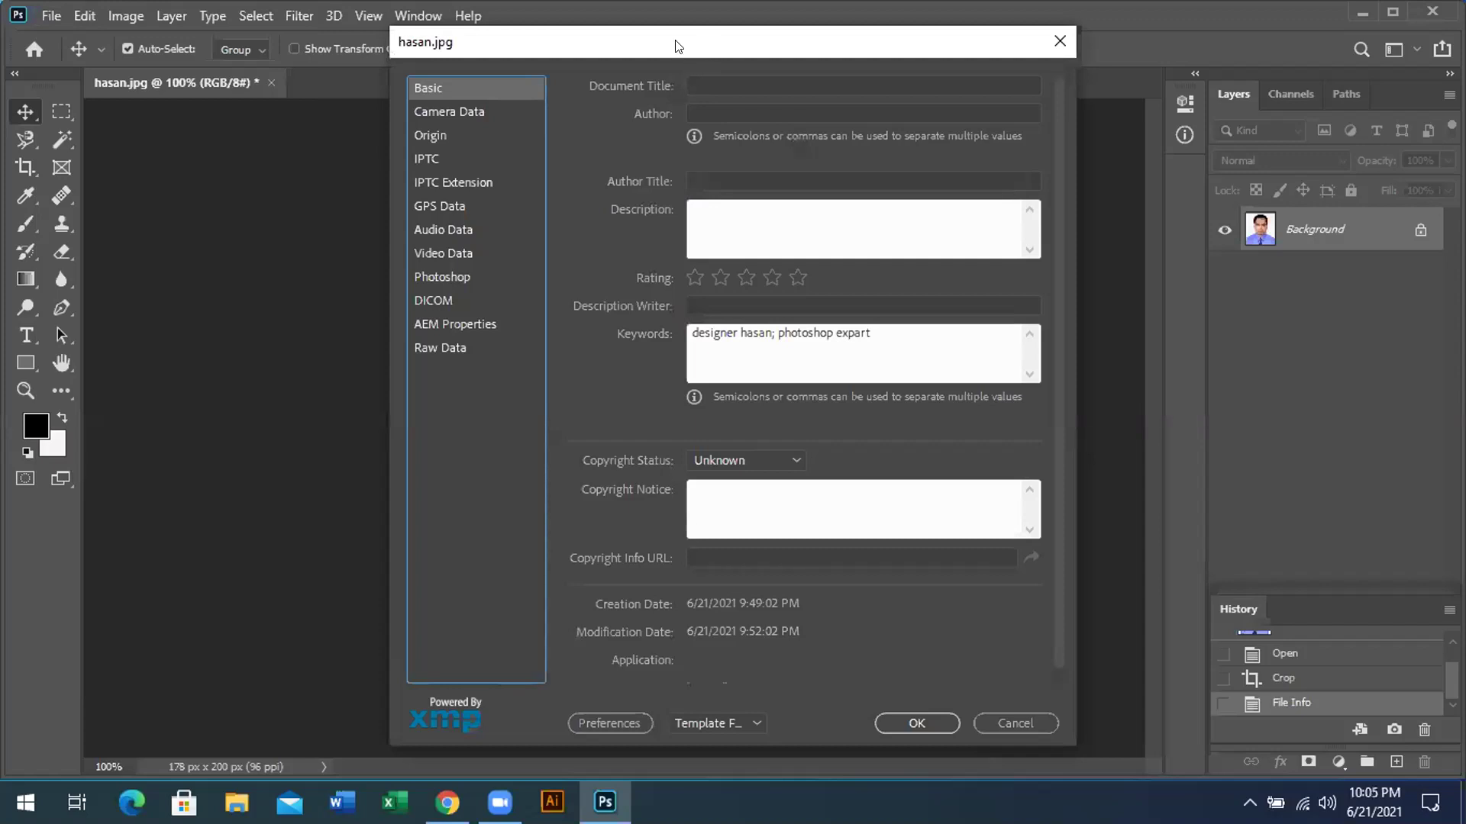
drag(675, 45, 600, 48)
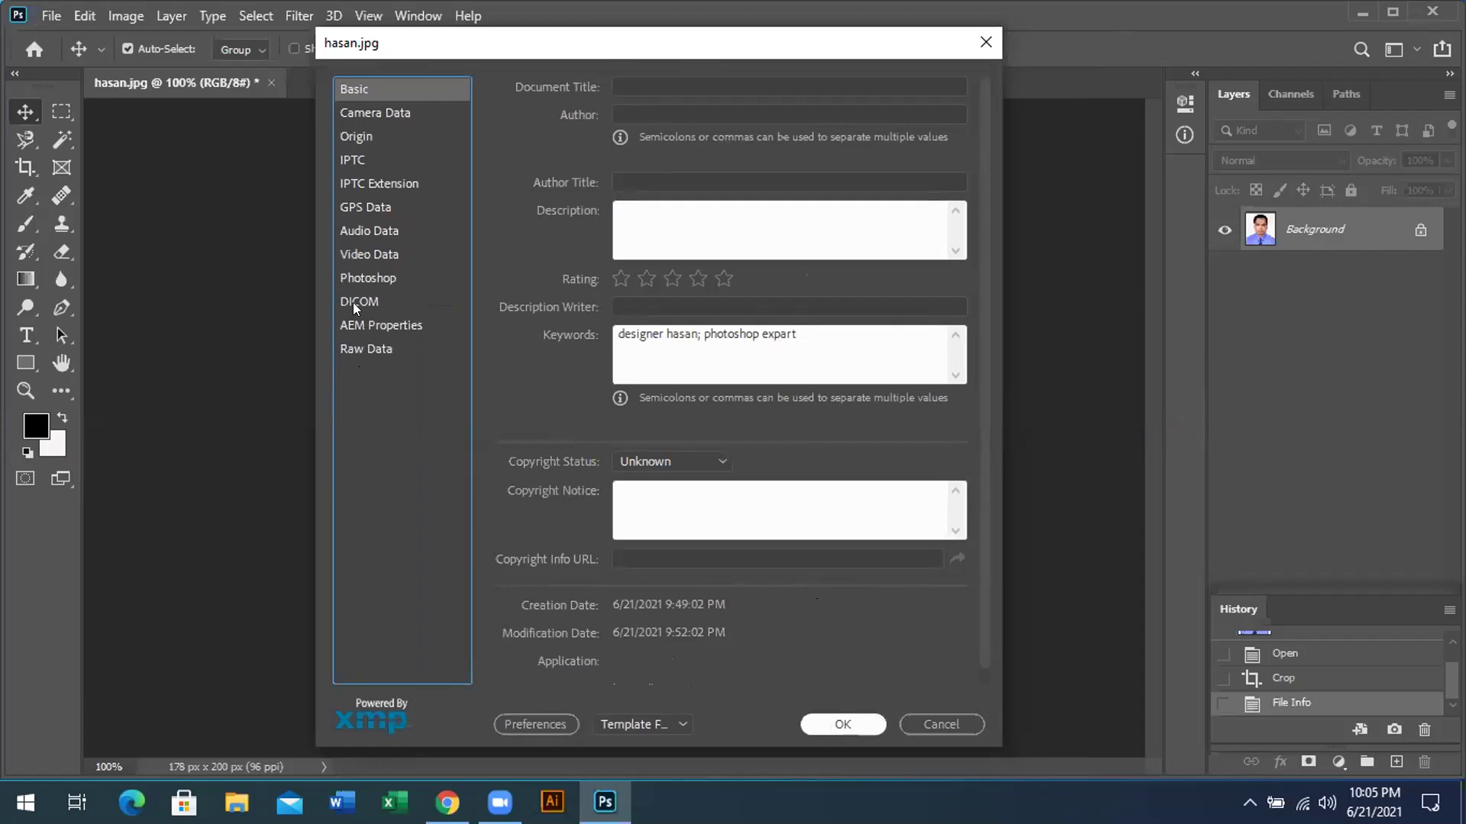
click(352, 279)
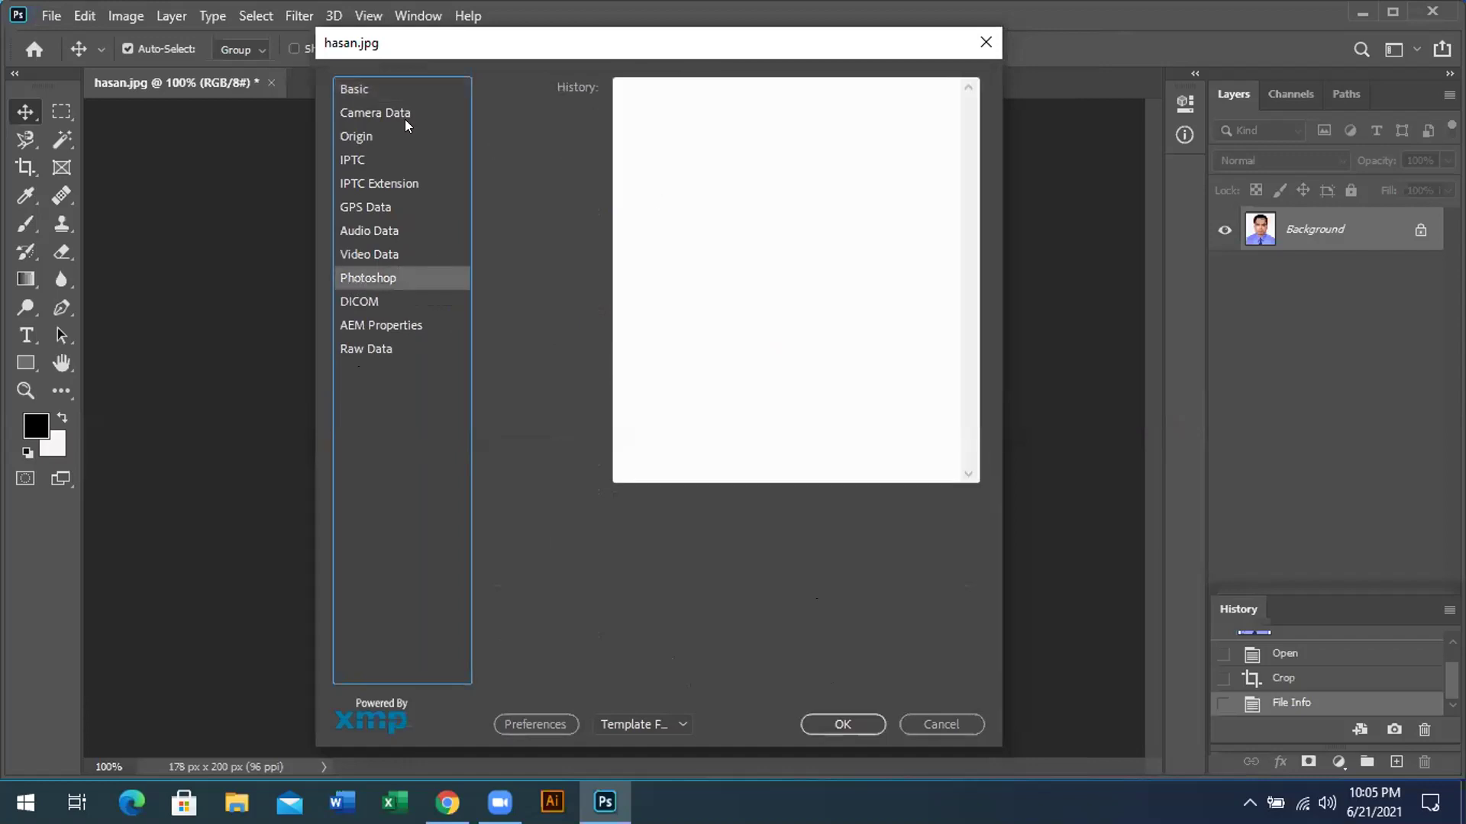
click(352, 89)
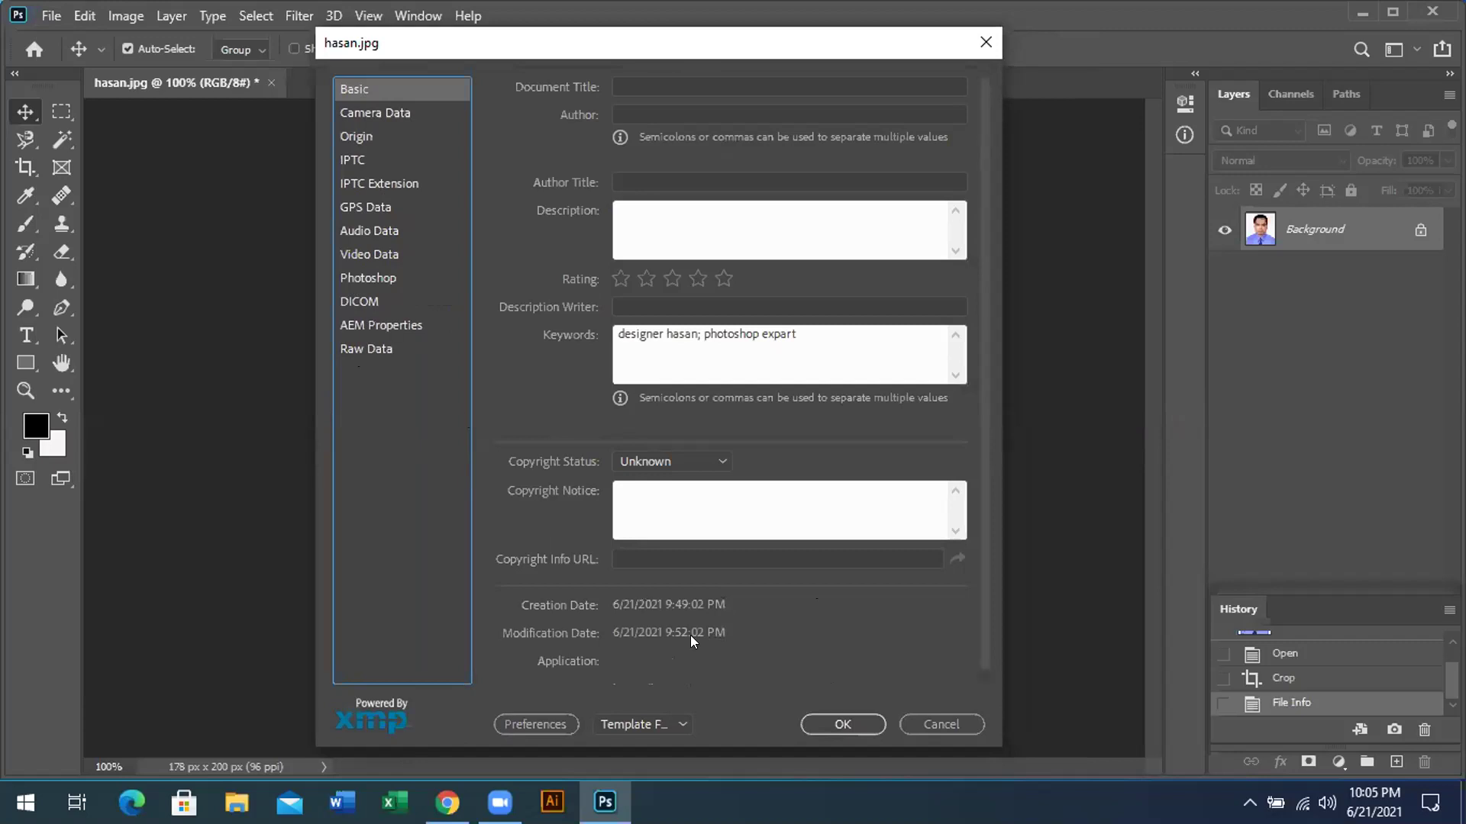
click(827, 722)
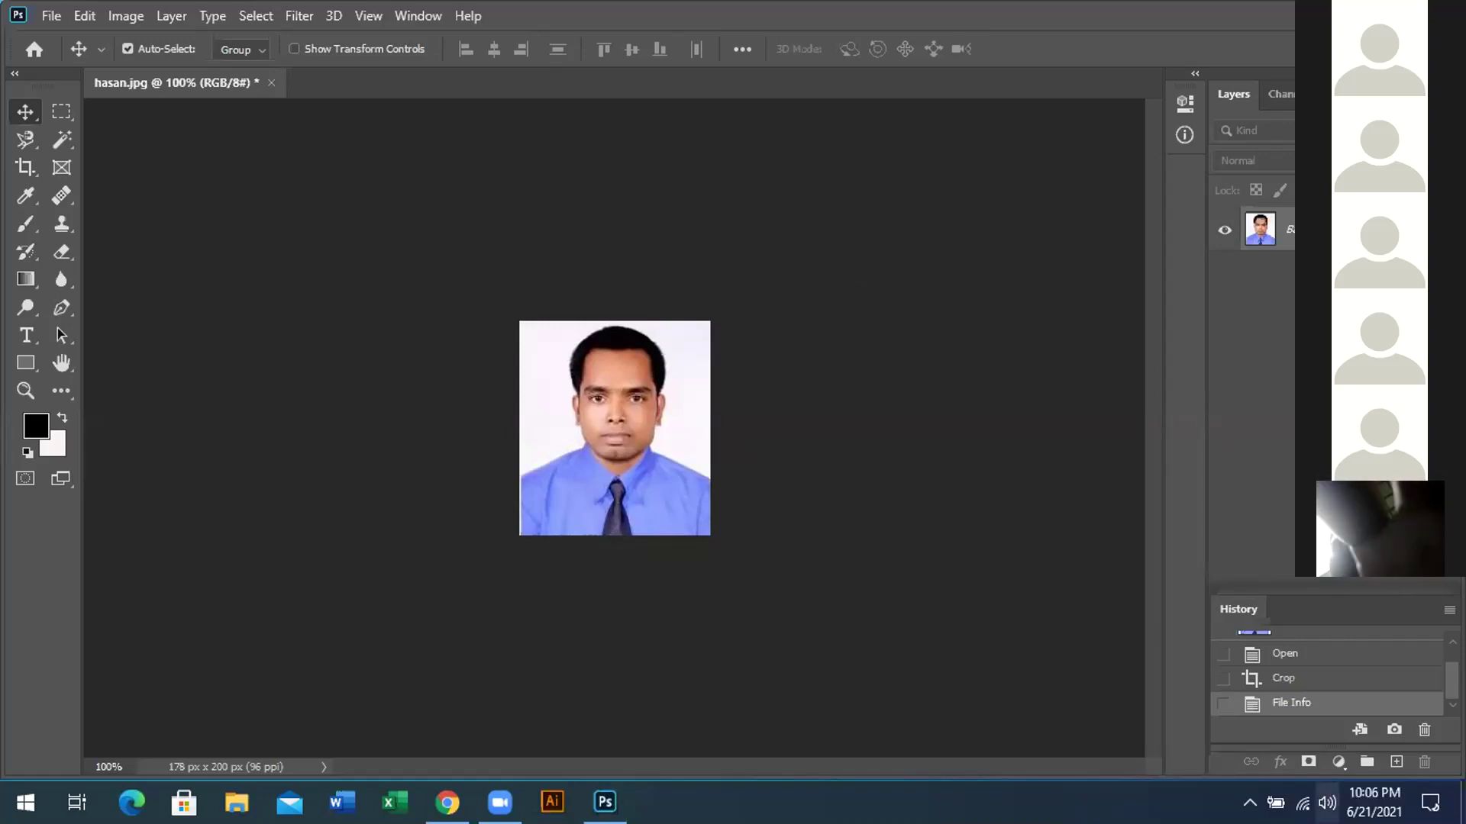
click(1327, 802)
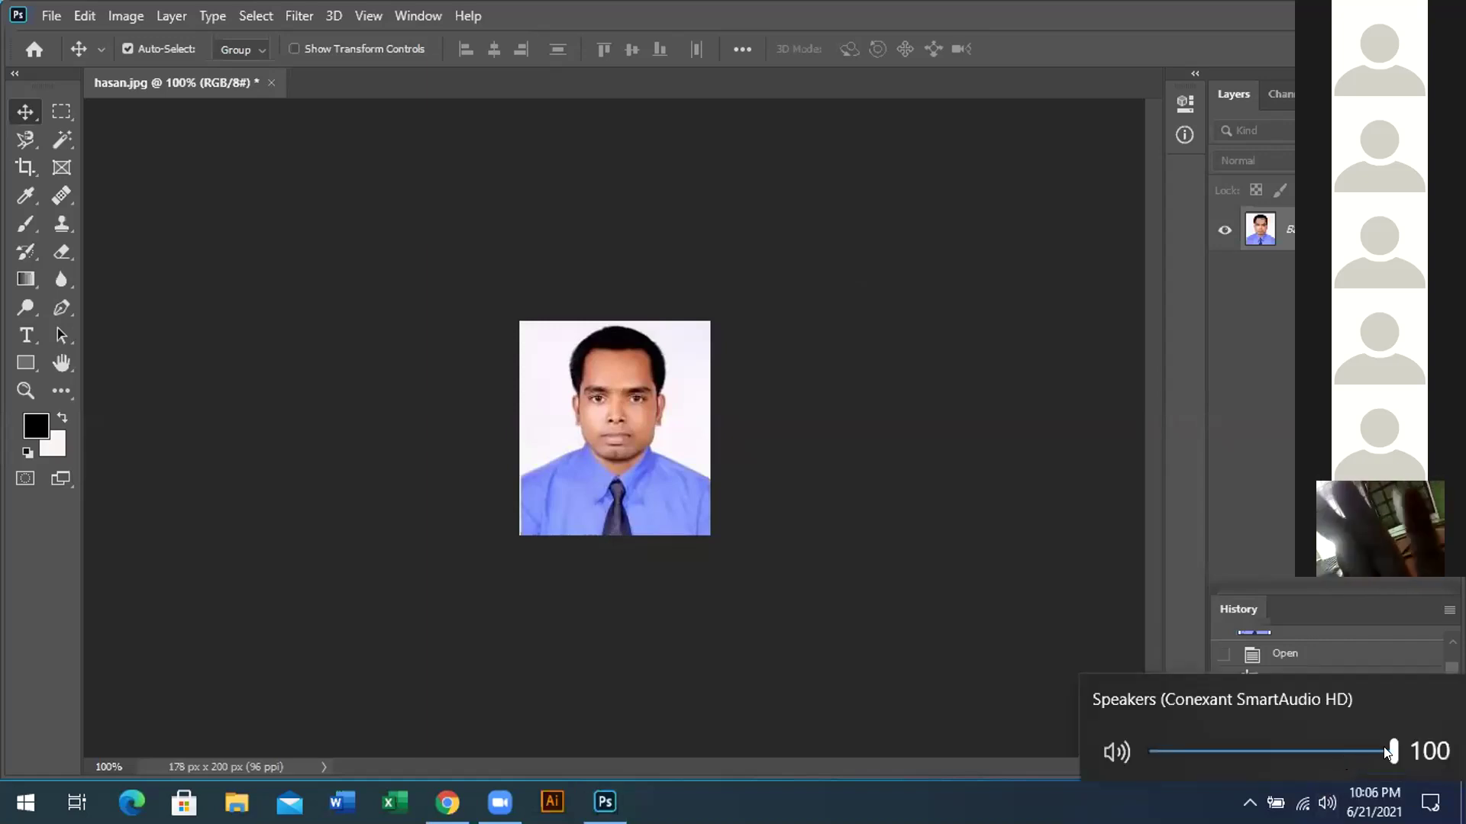
Lower the system speaker volume to 67 with the taskbar slider
drag(1367, 752, 1315, 752)
click(983, 797)
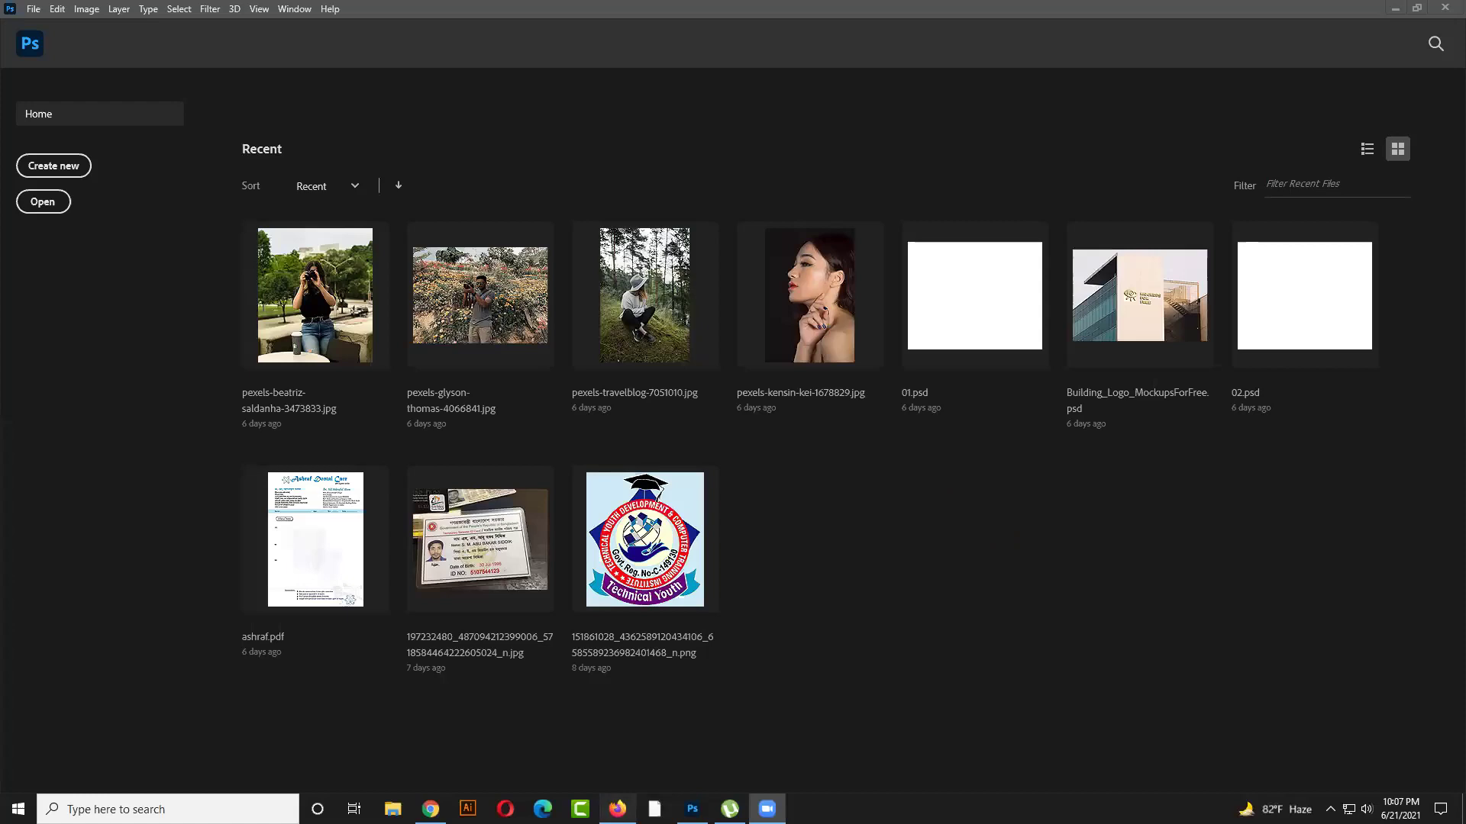
Minimize Firefox, set the speaker volume to 53, then bring Firefox back in front
click(621, 794)
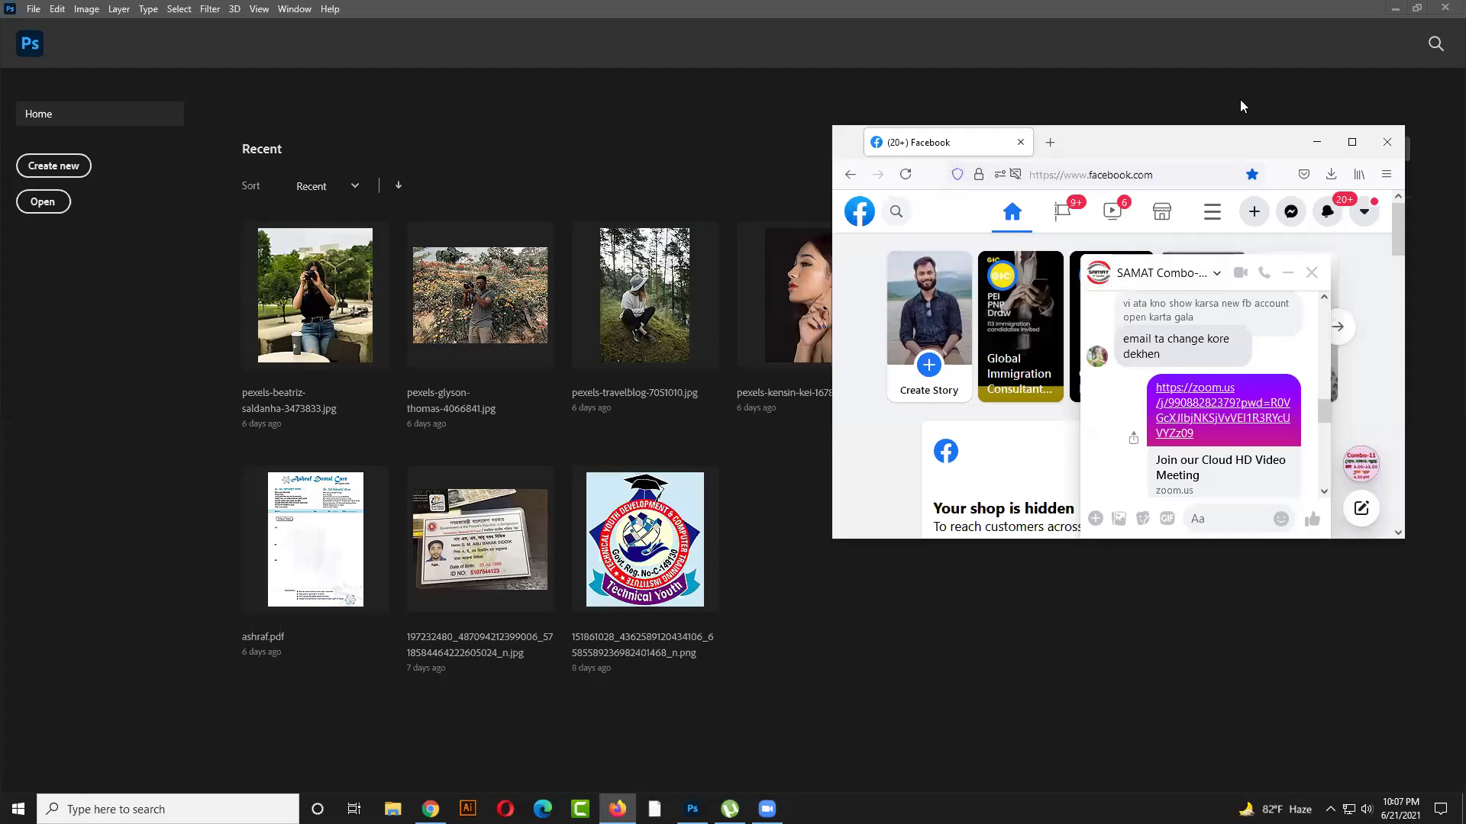
click(1314, 145)
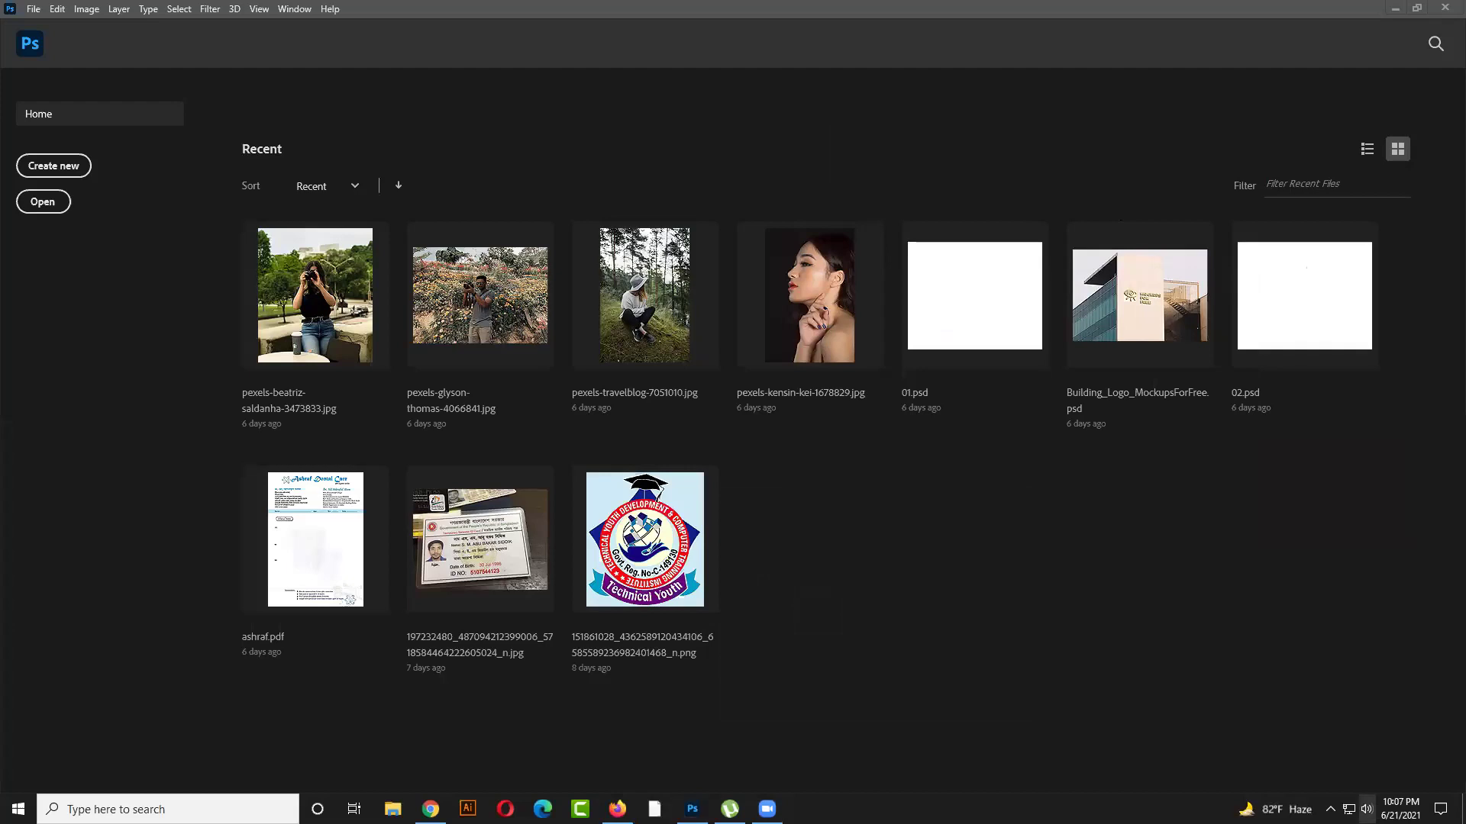
click(1366, 810)
drag(1307, 772, 1336, 776)
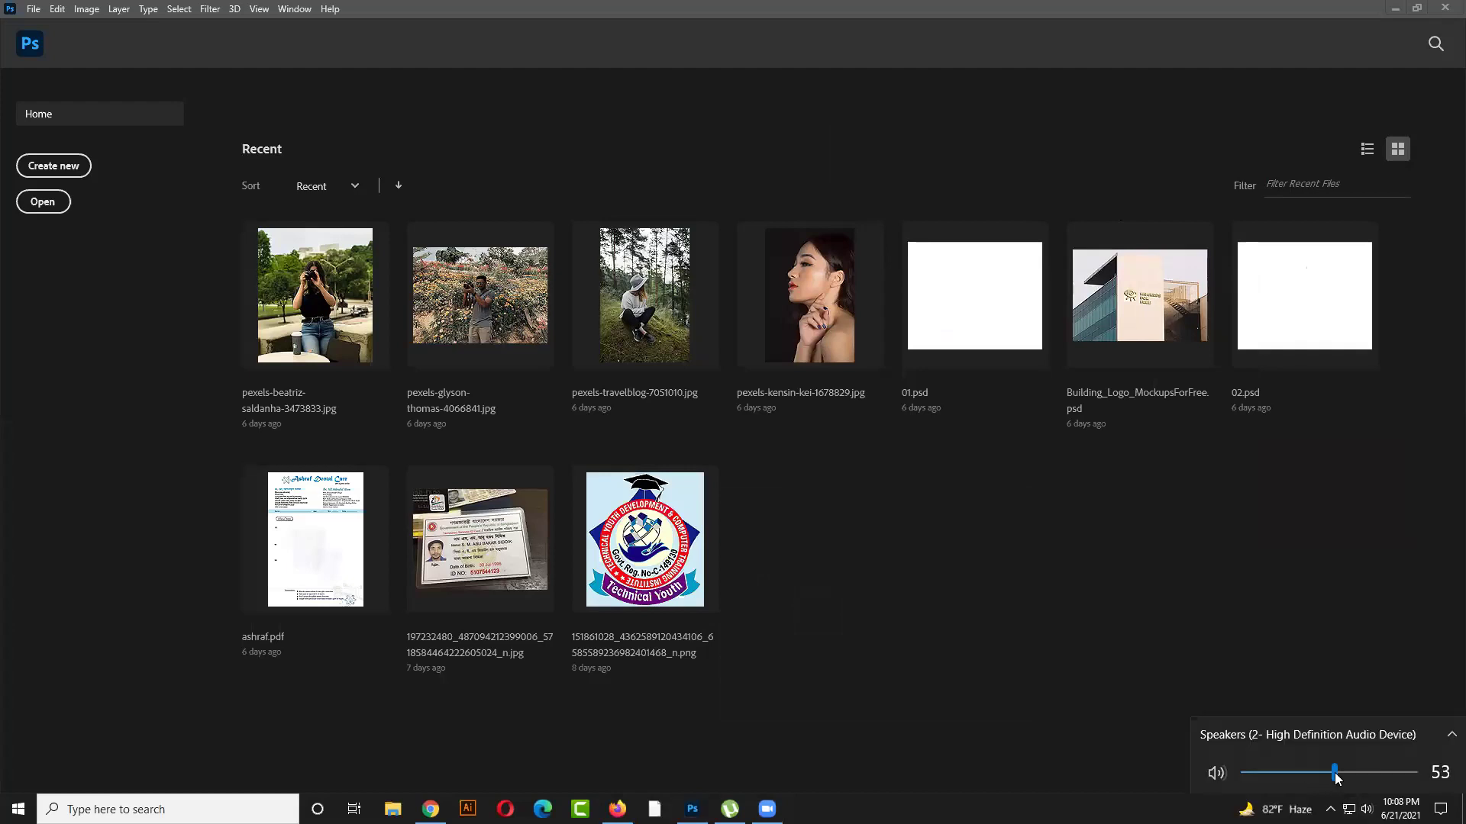
click(866, 763)
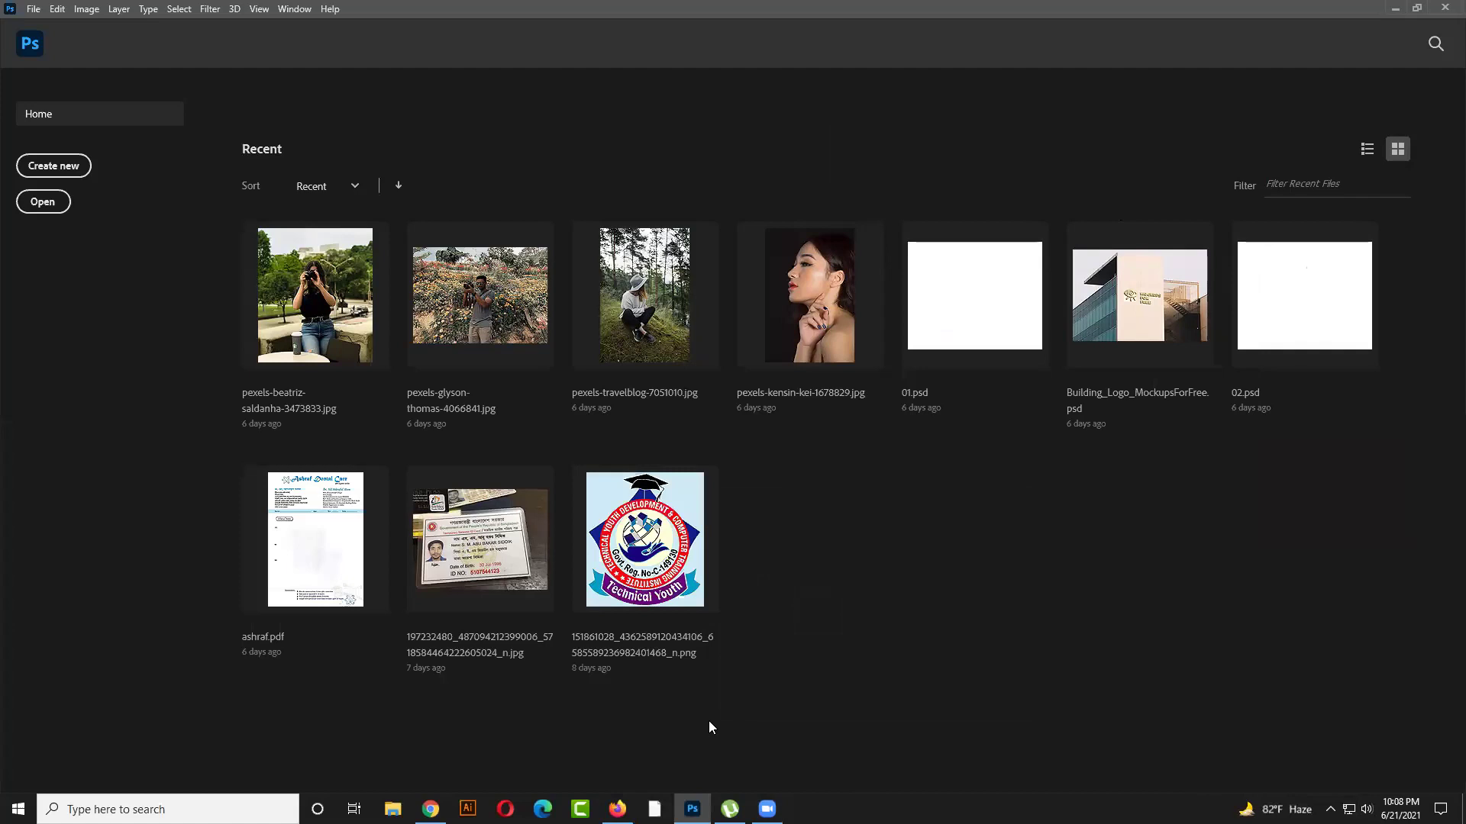
click(617, 809)
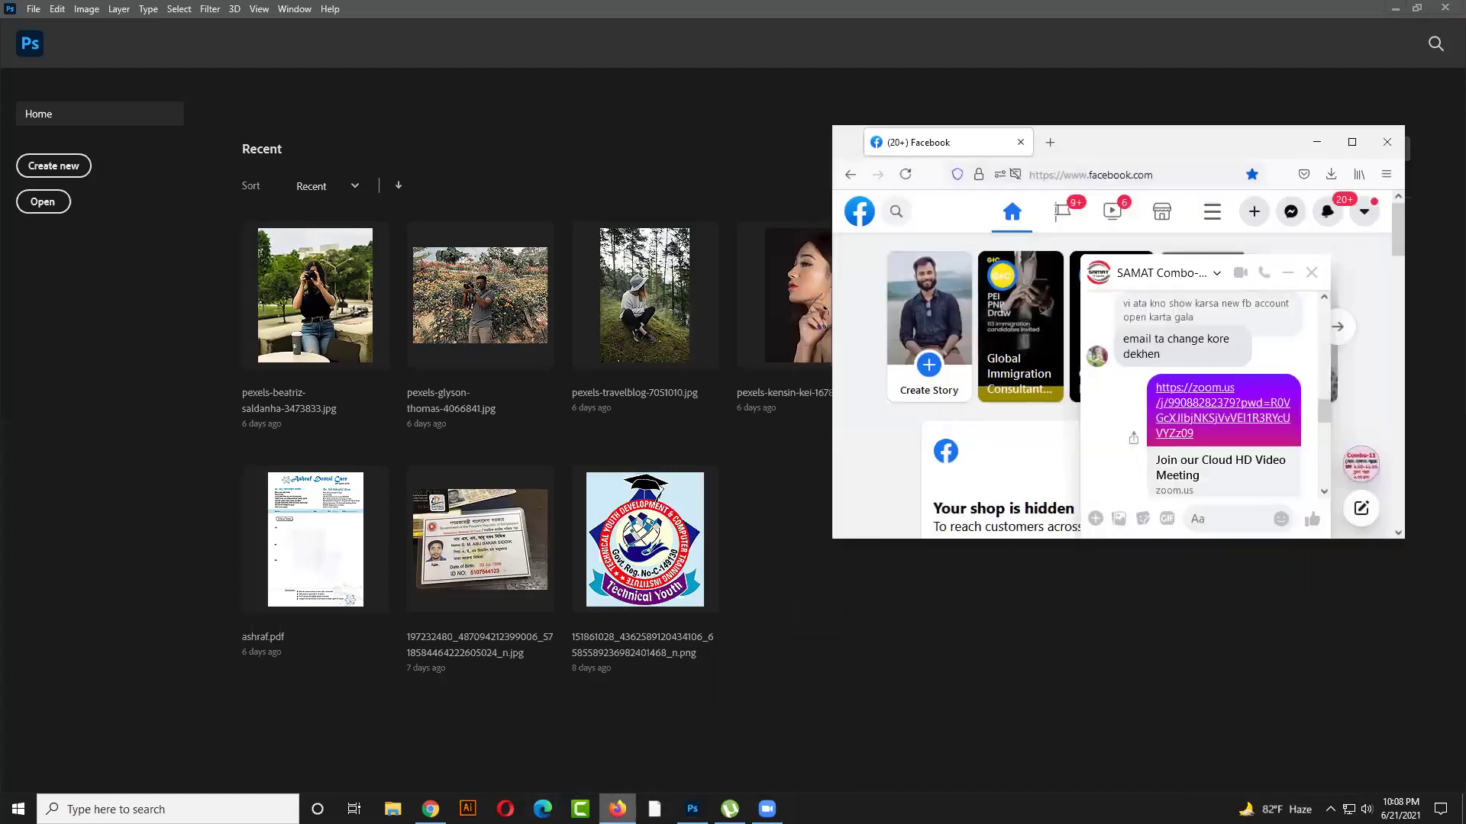
In a new maximized Firefox tab, search Google for 'spot face' and show image results
click(1051, 142)
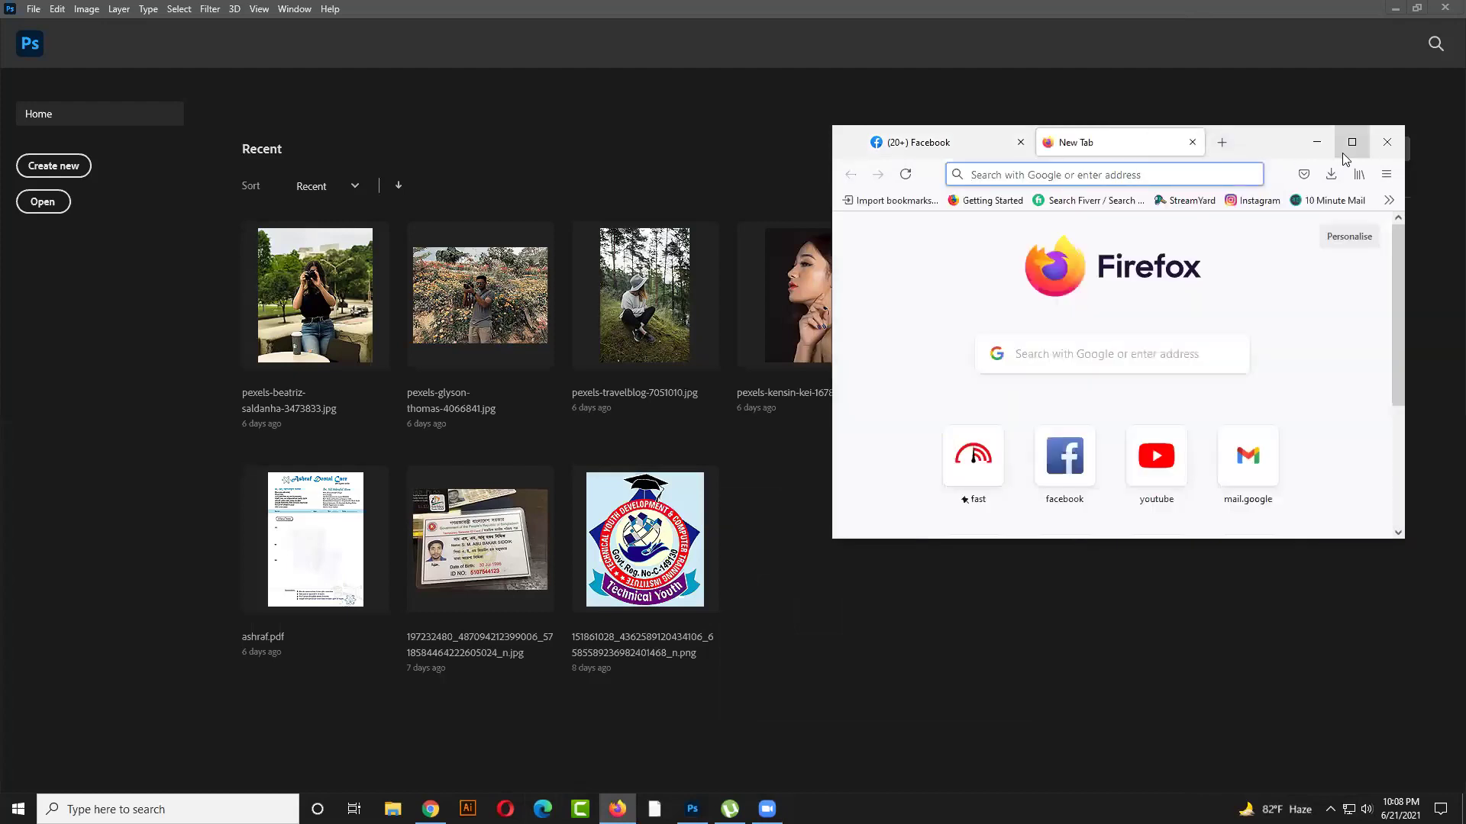
click(1352, 142)
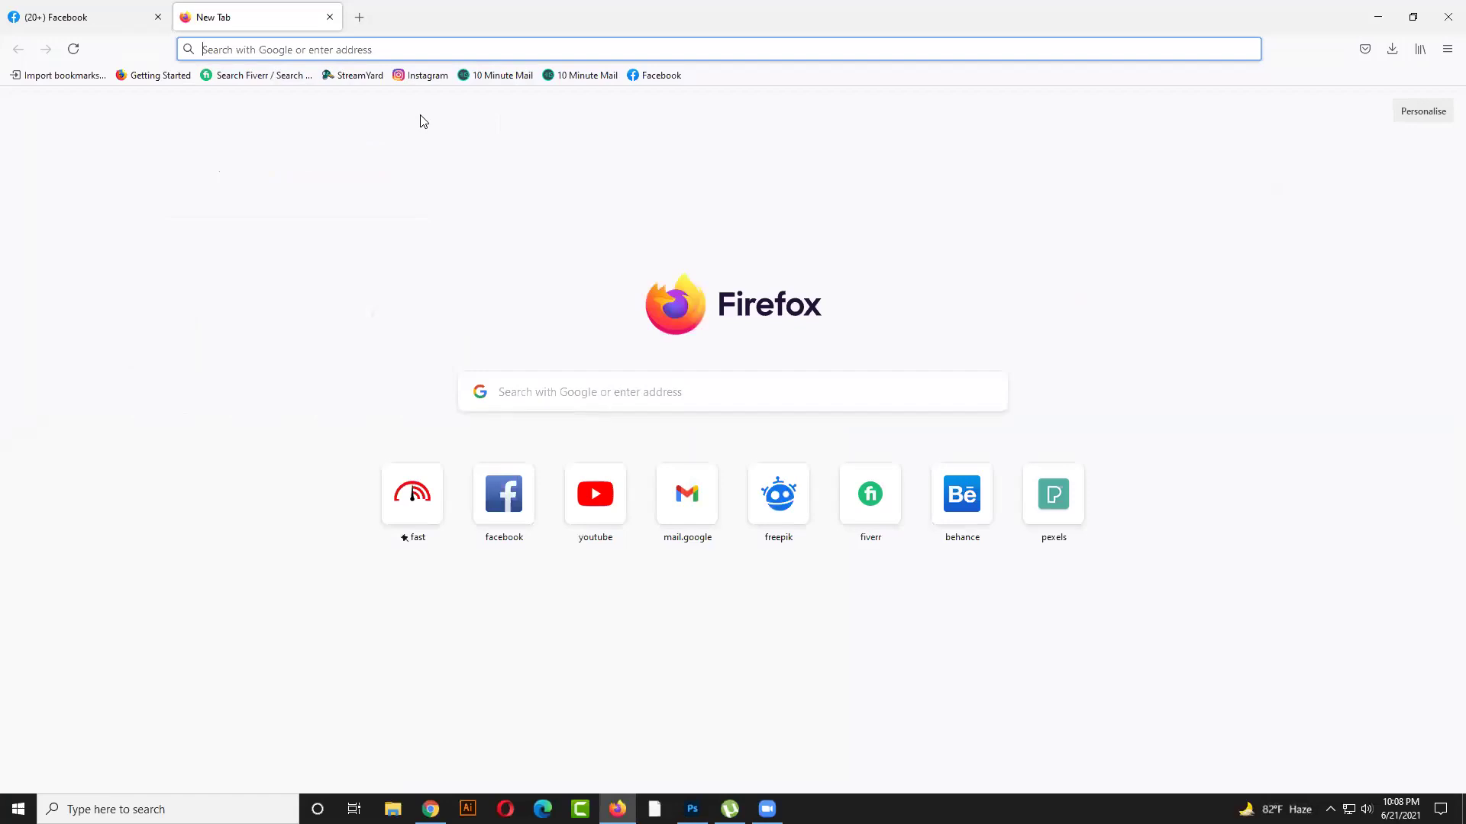
text(spo)
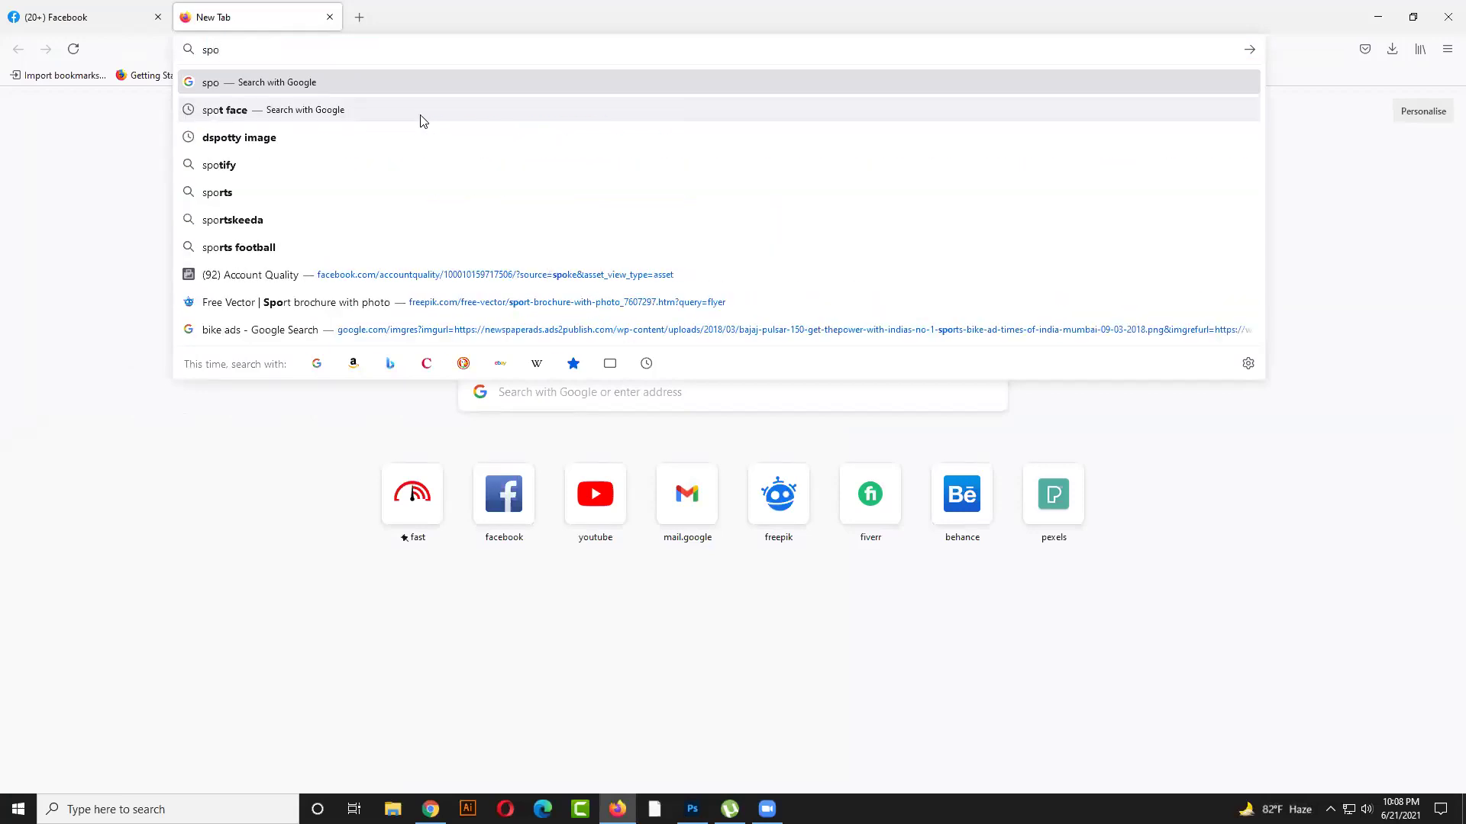
click(422, 116)
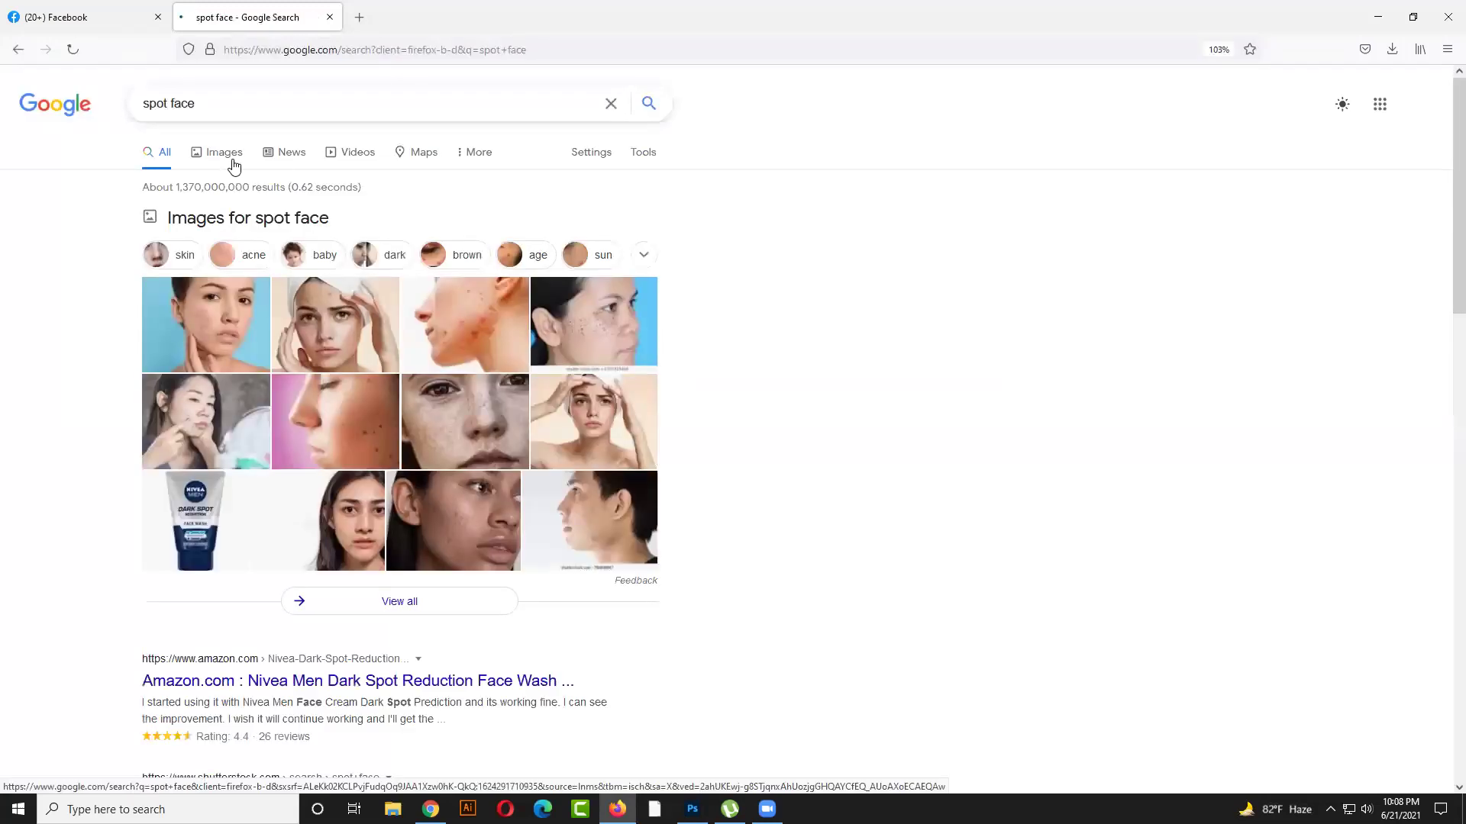
click(229, 161)
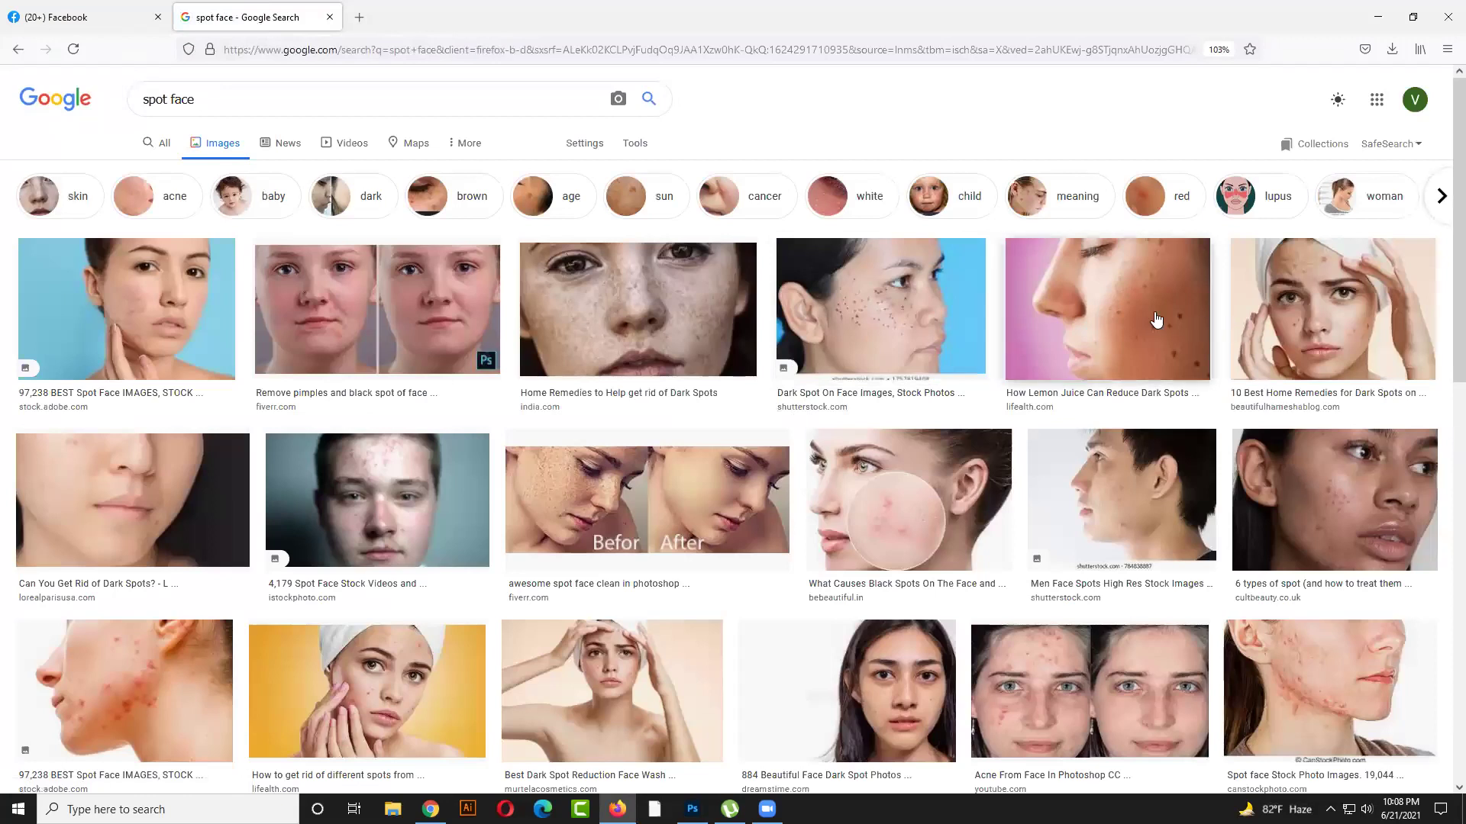
Save the Cult Beauty spotted-face image to the Desktop as cb_cb_leila-yoxoxjpg.jpg, then check Downloads
click(1338, 493)
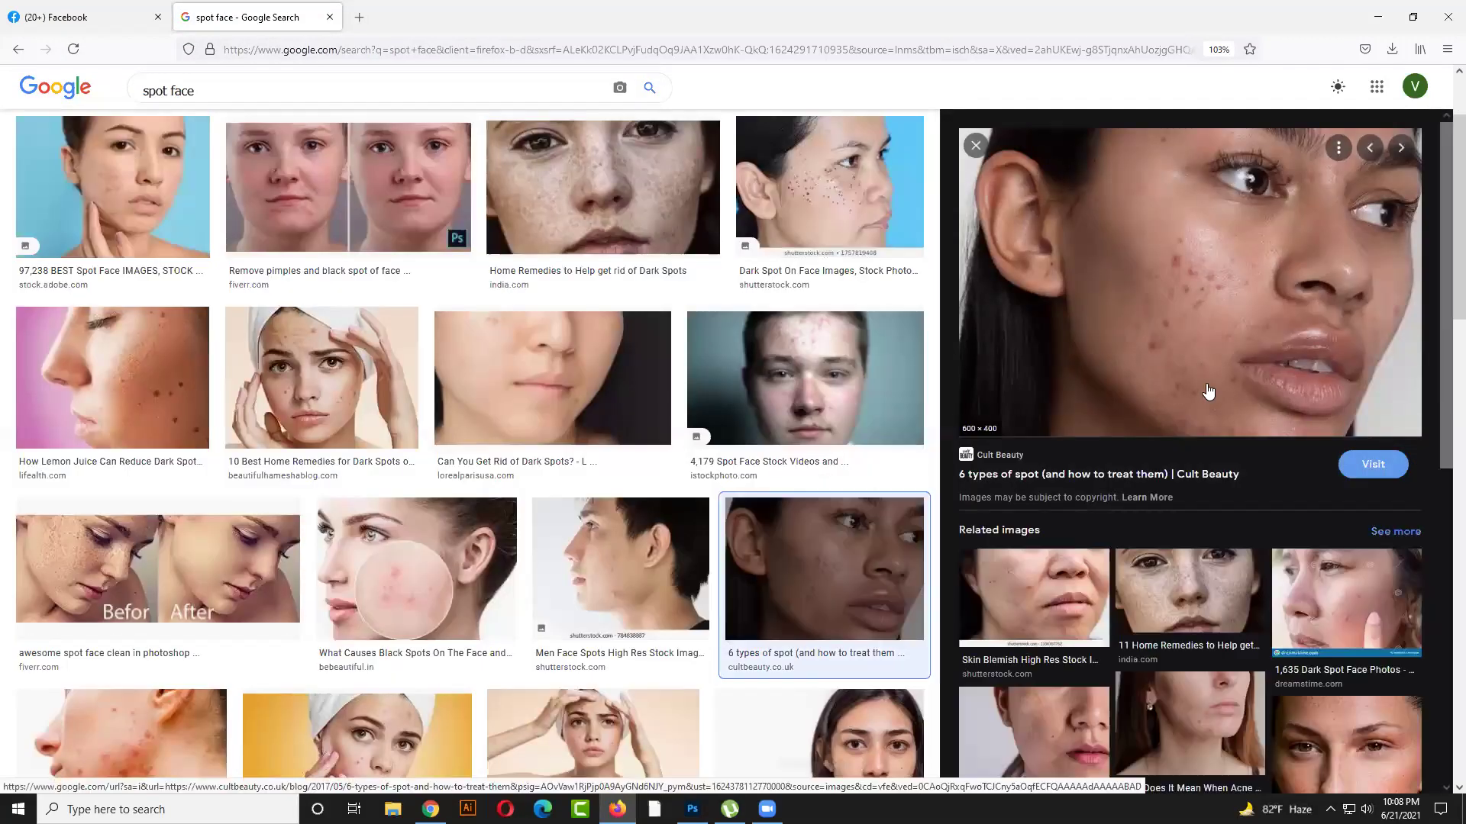
right_click(1154, 266)
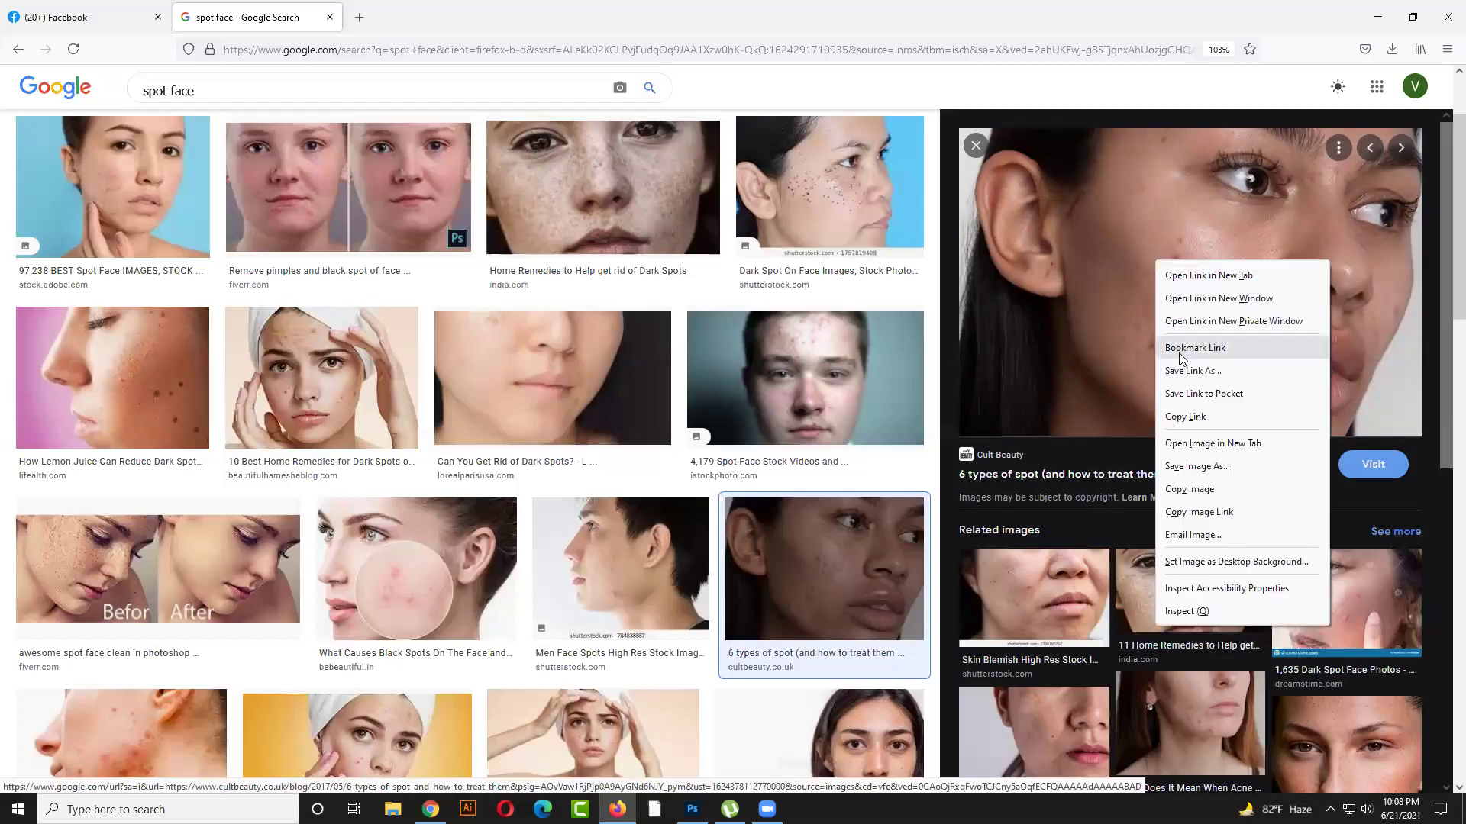
click(1190, 465)
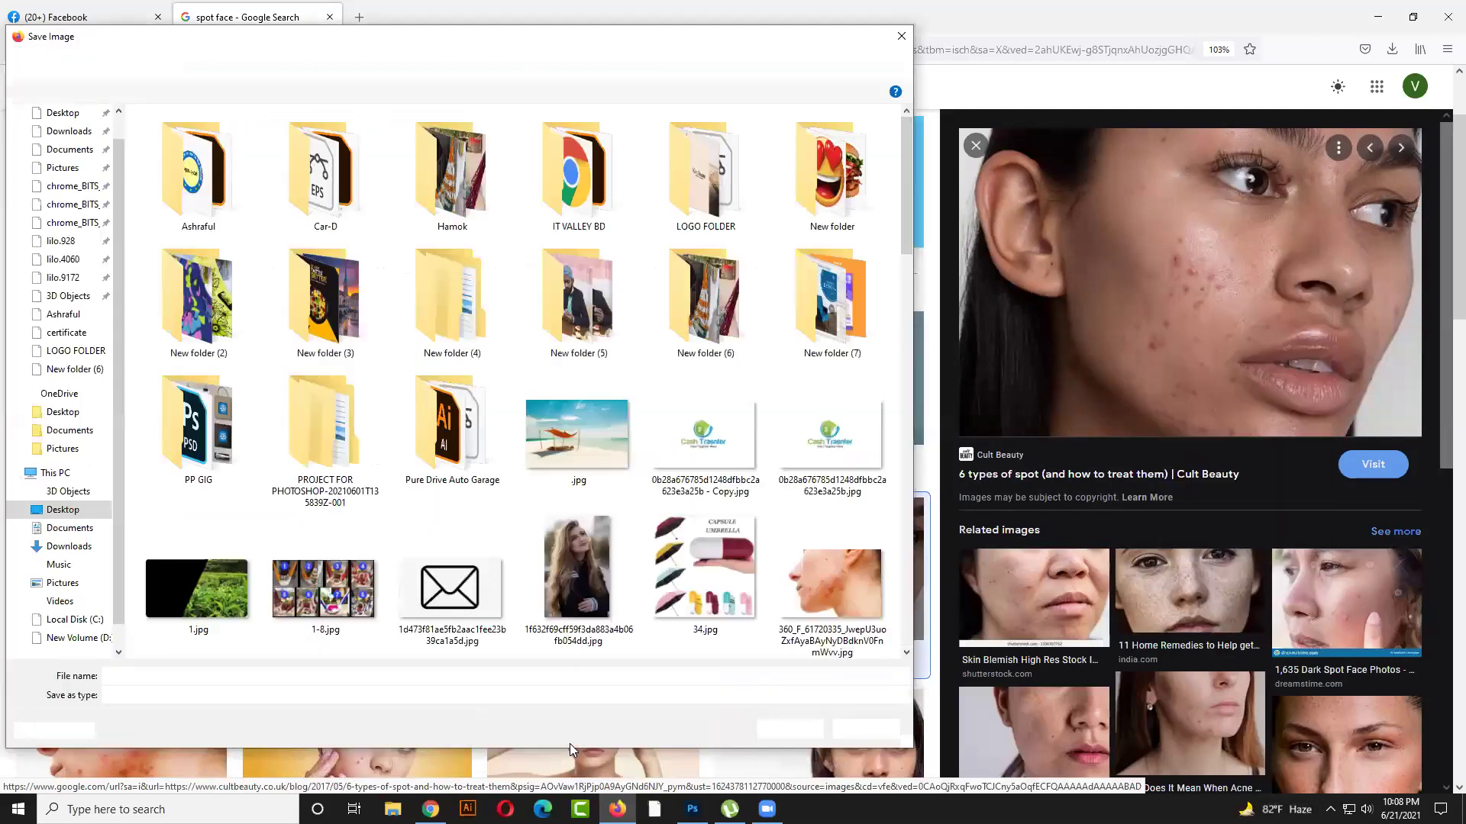
click(310, 675)
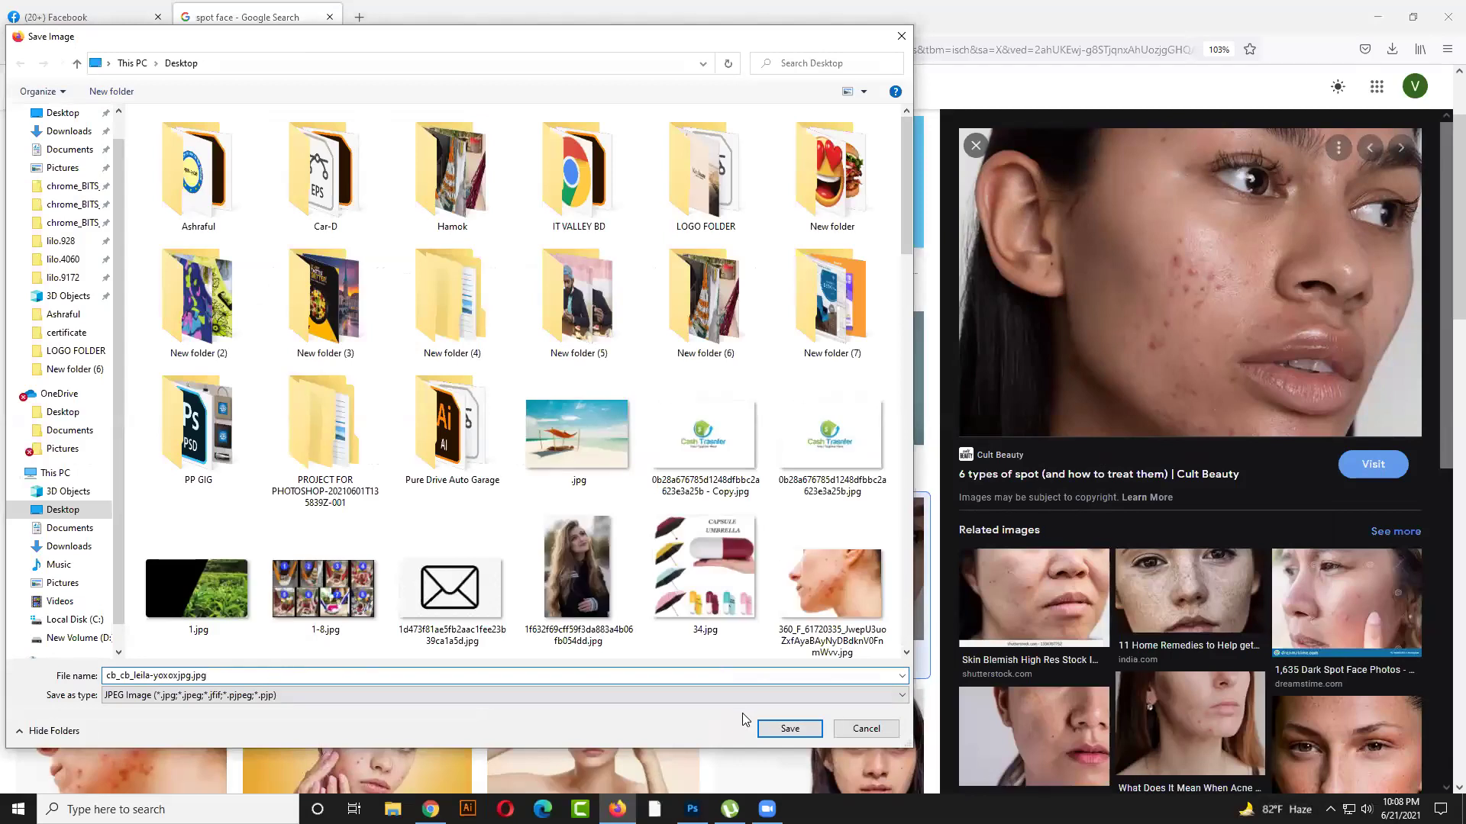
click(790, 728)
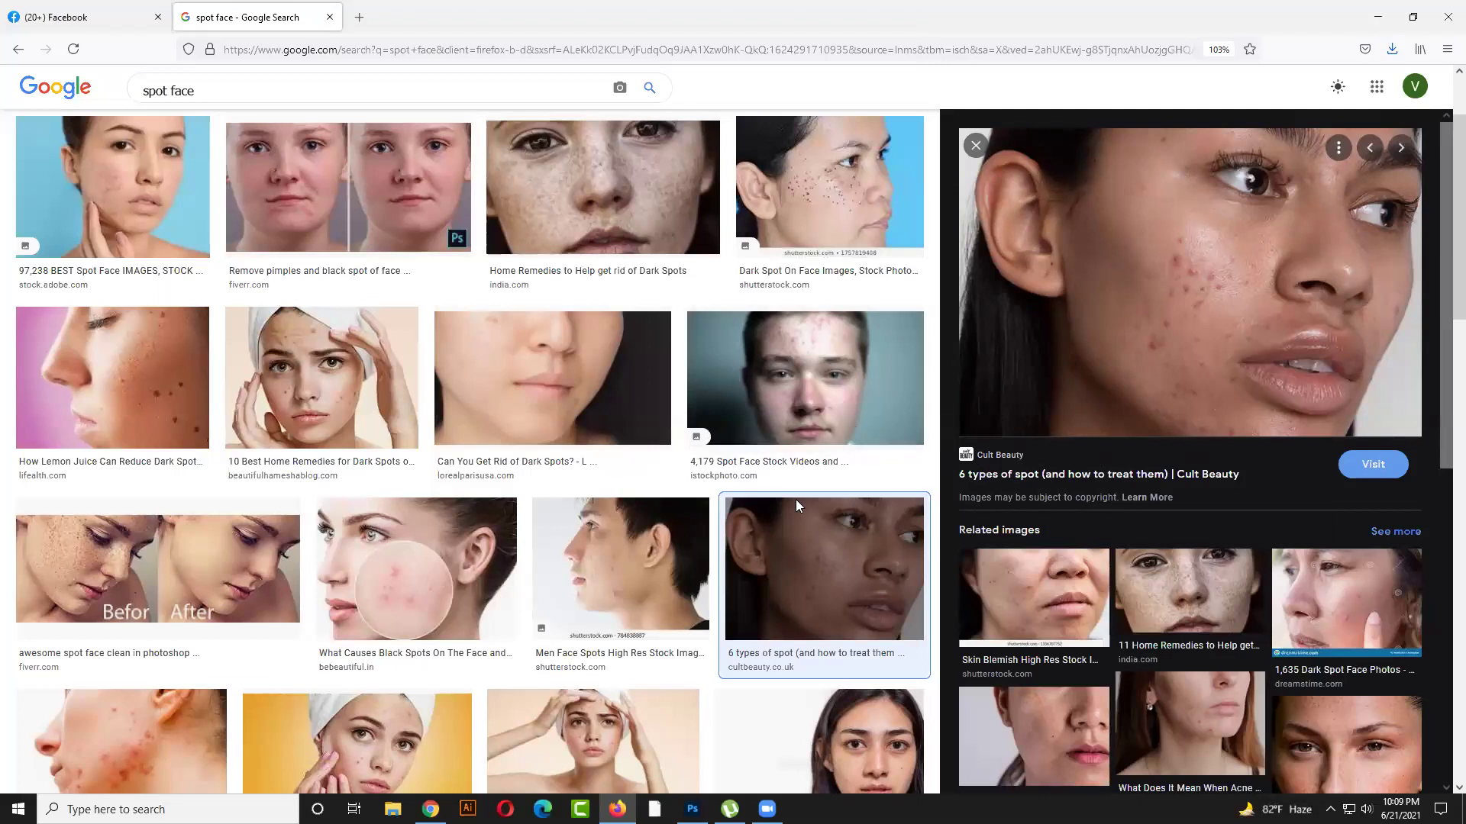
click(1391, 50)
click(1384, 90)
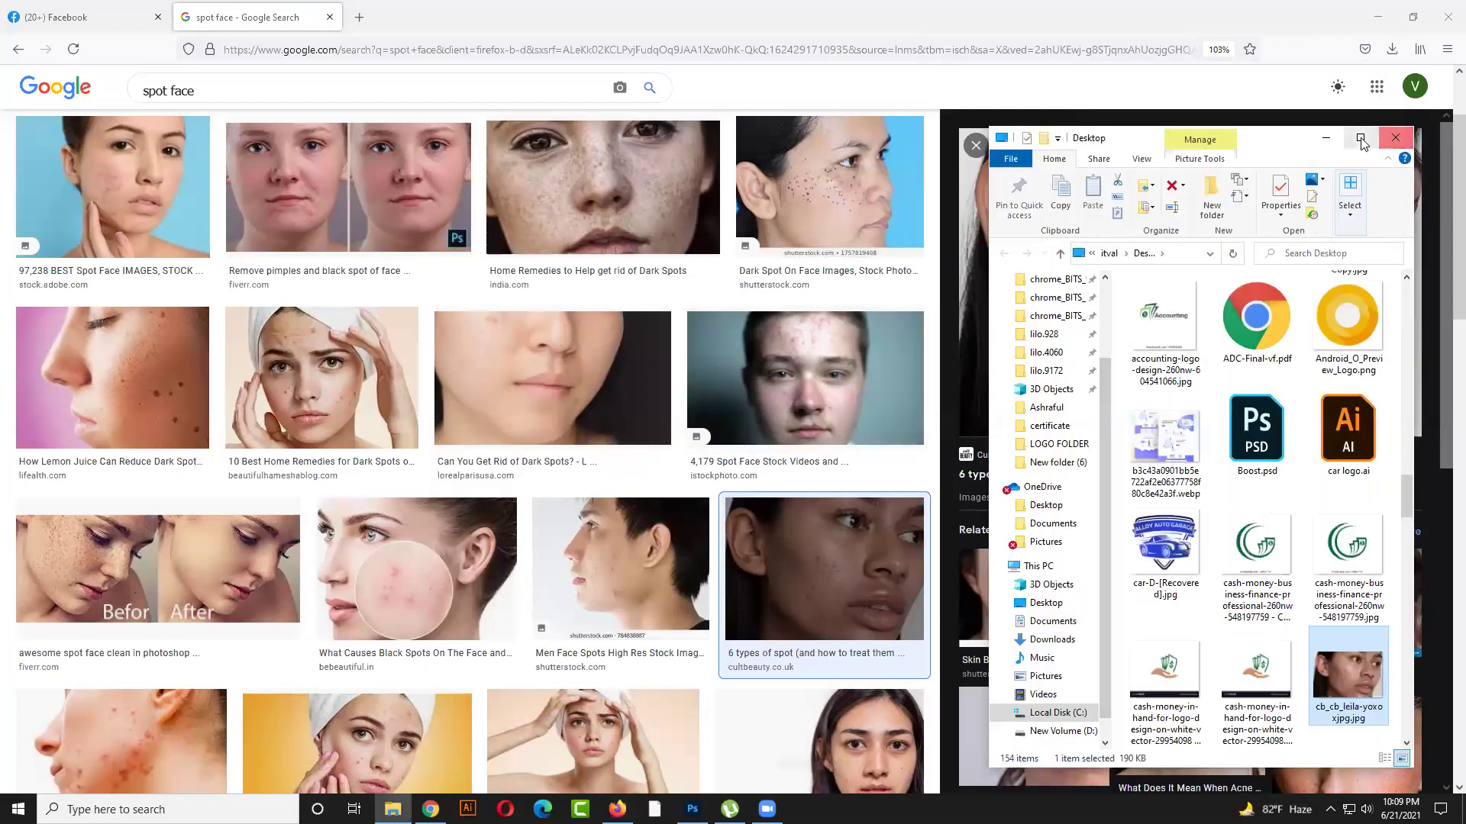
click(1361, 138)
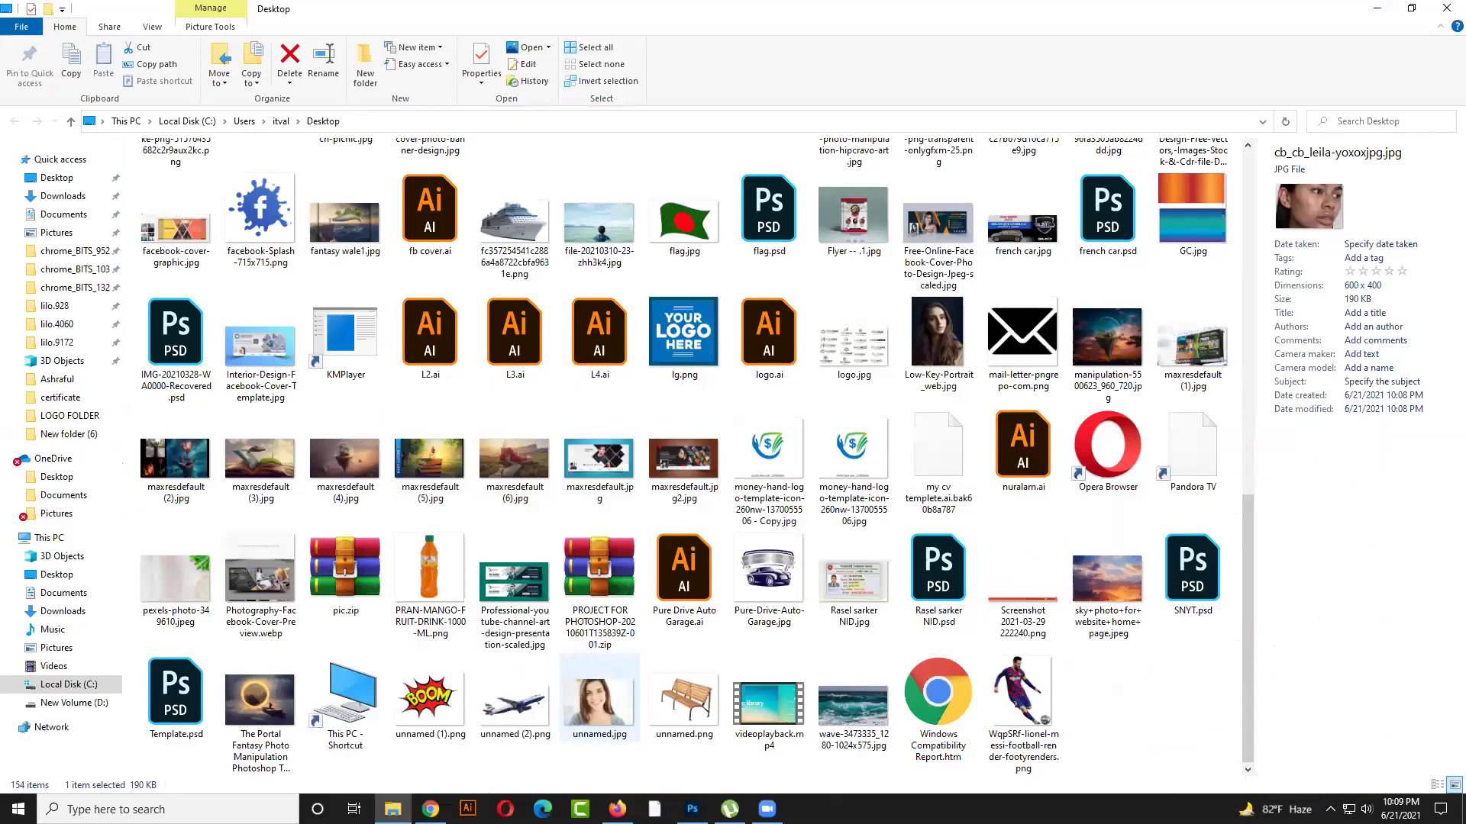
click(617, 809)
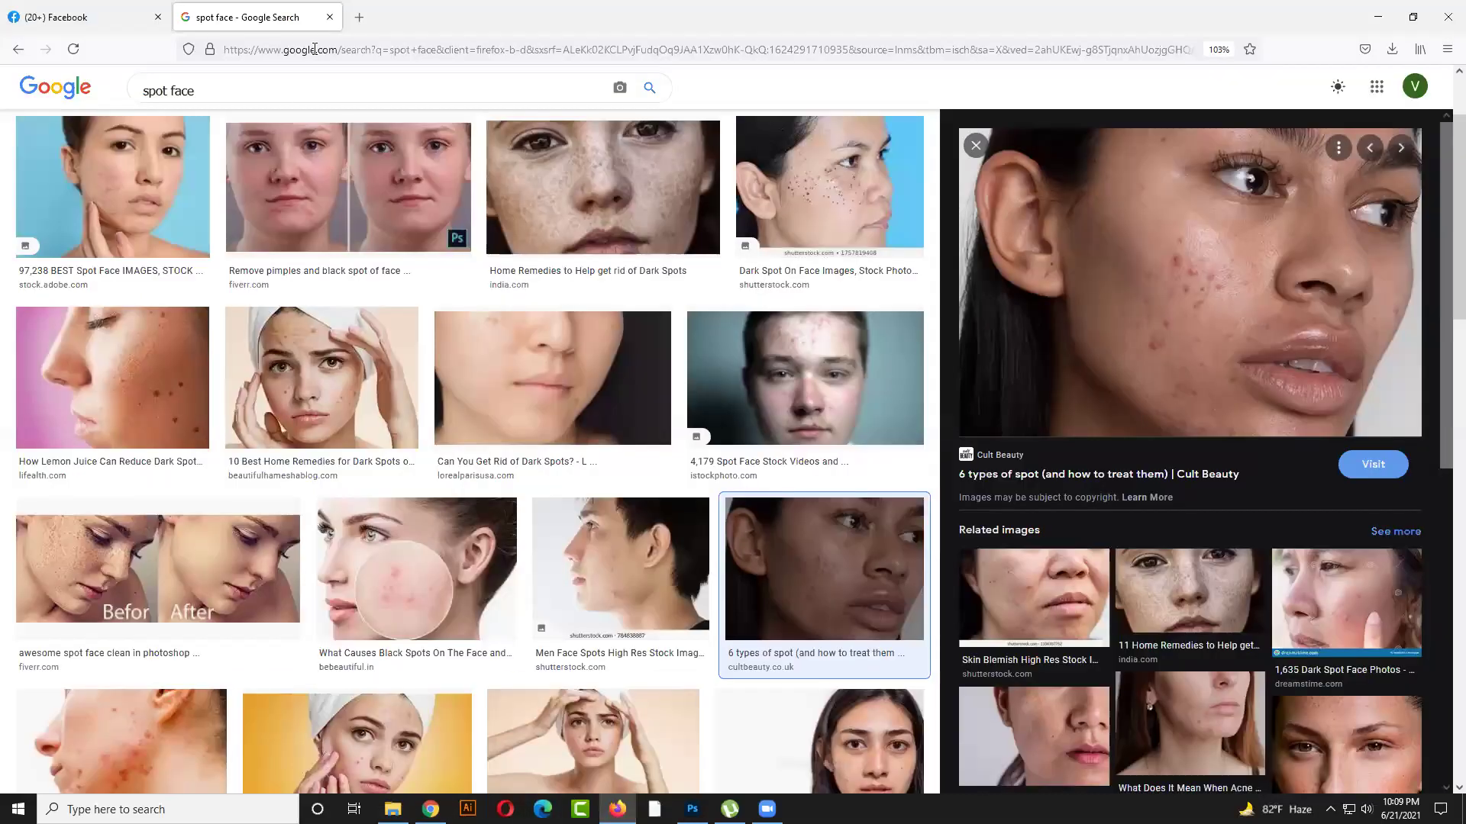
scroll(237, 114, up, 2)
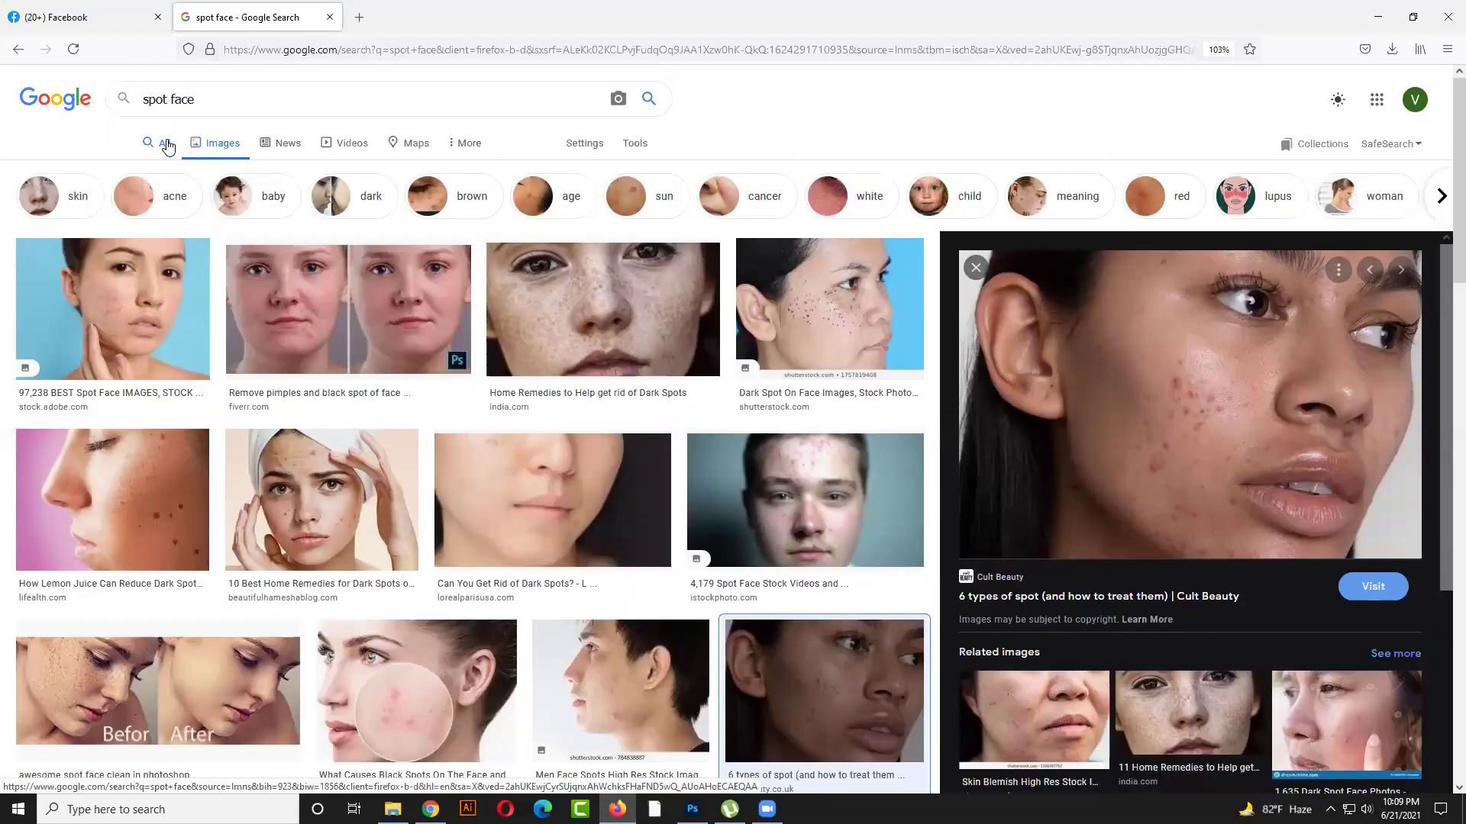
Browse the general web results for spot face, then return to the image results
click(169, 145)
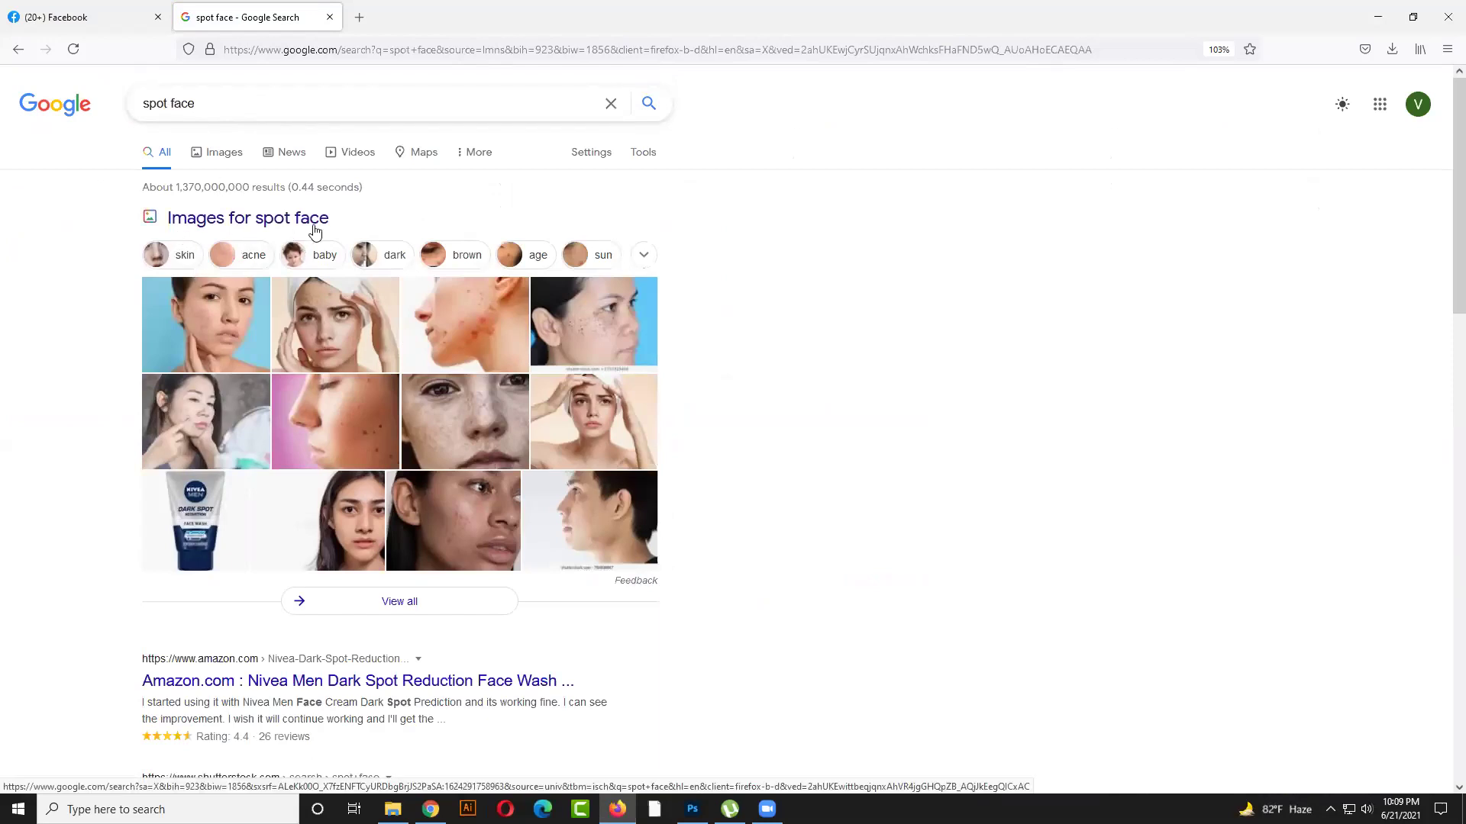
scroll(343, 333, down, 3)
scroll(344, 333, down, 1)
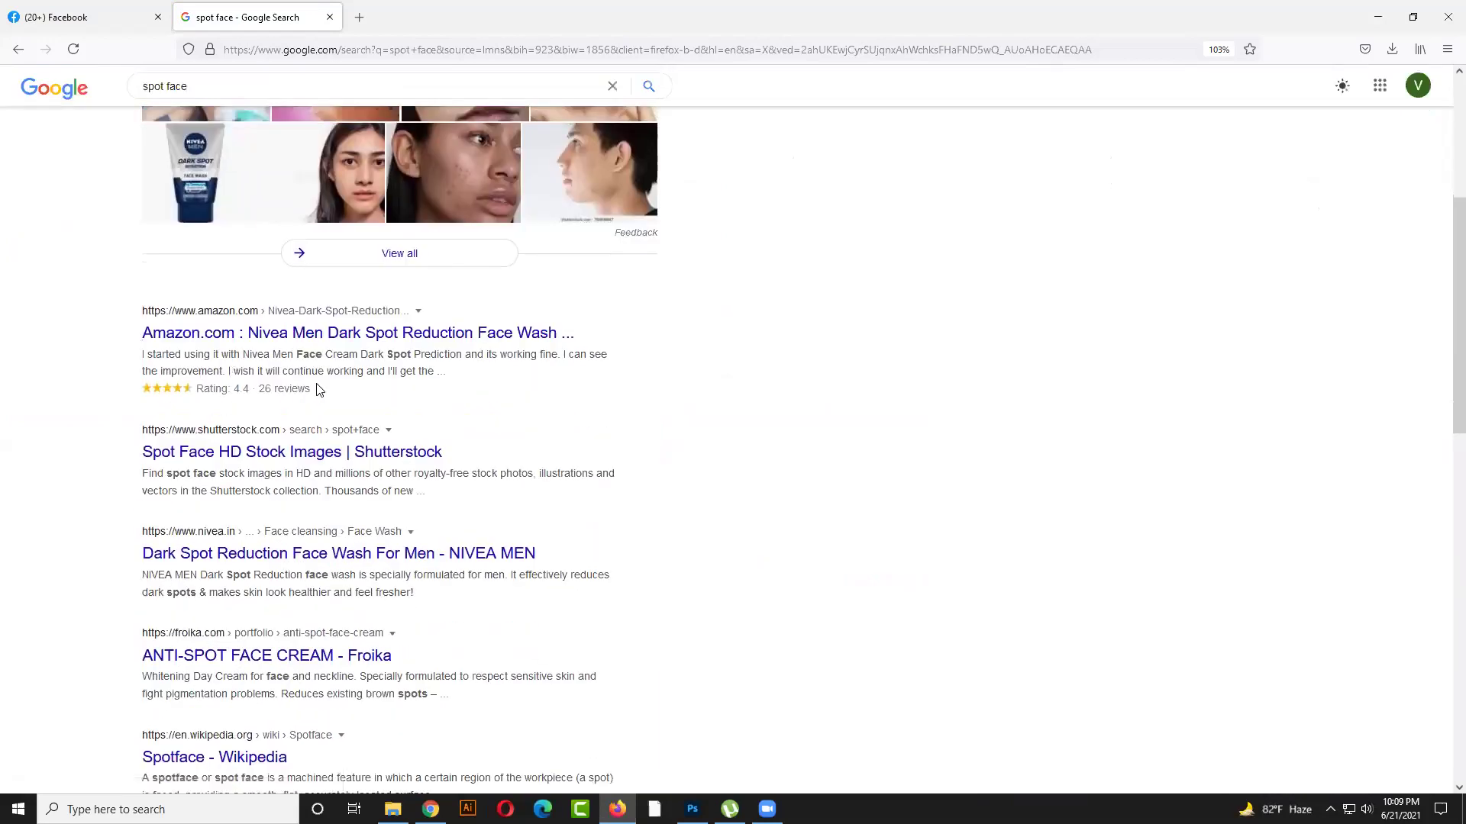
scroll(344, 367, down, 1)
scroll(344, 370, down, 2)
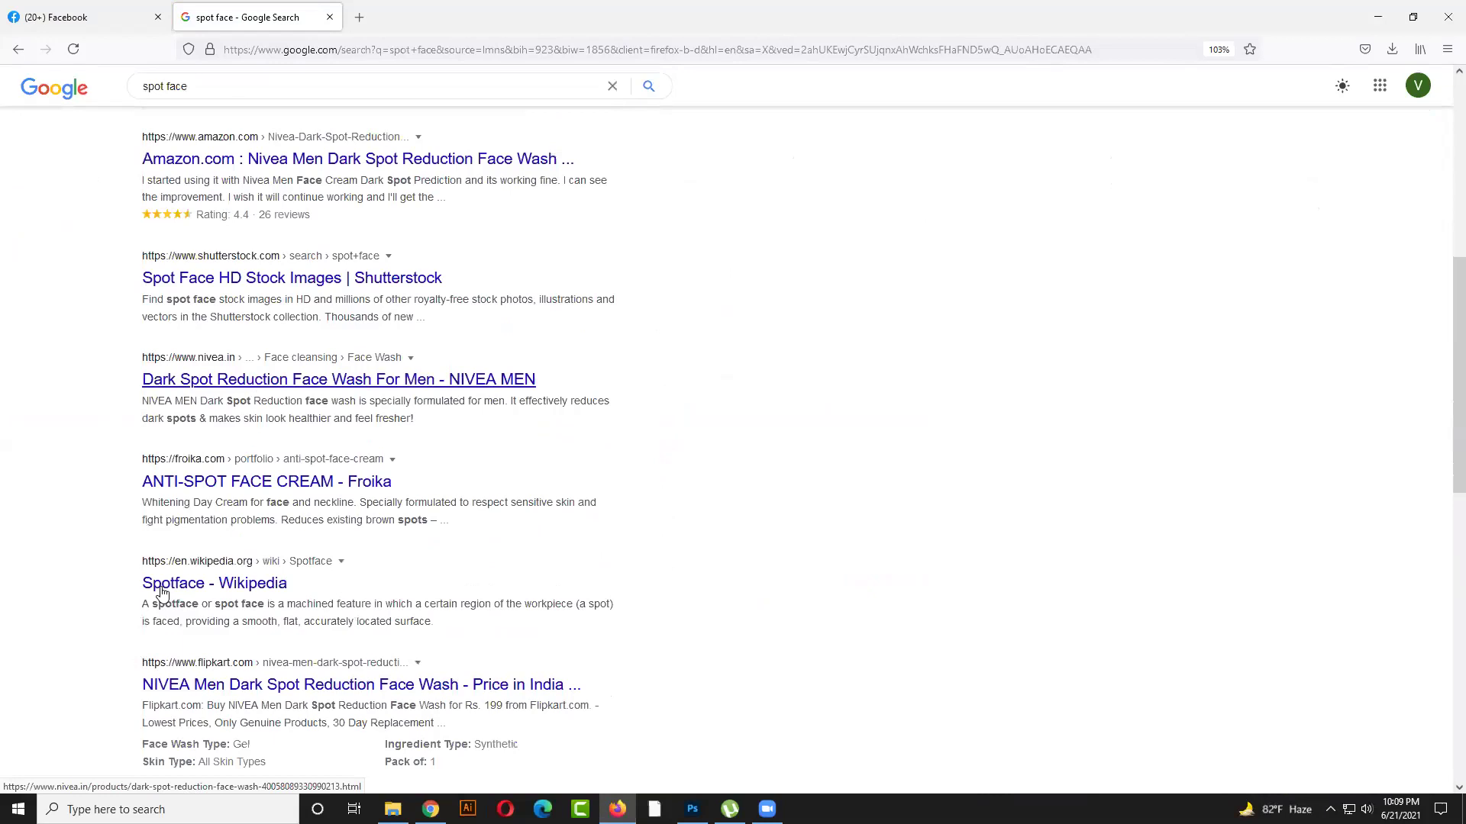
scroll(195, 572, up, 6)
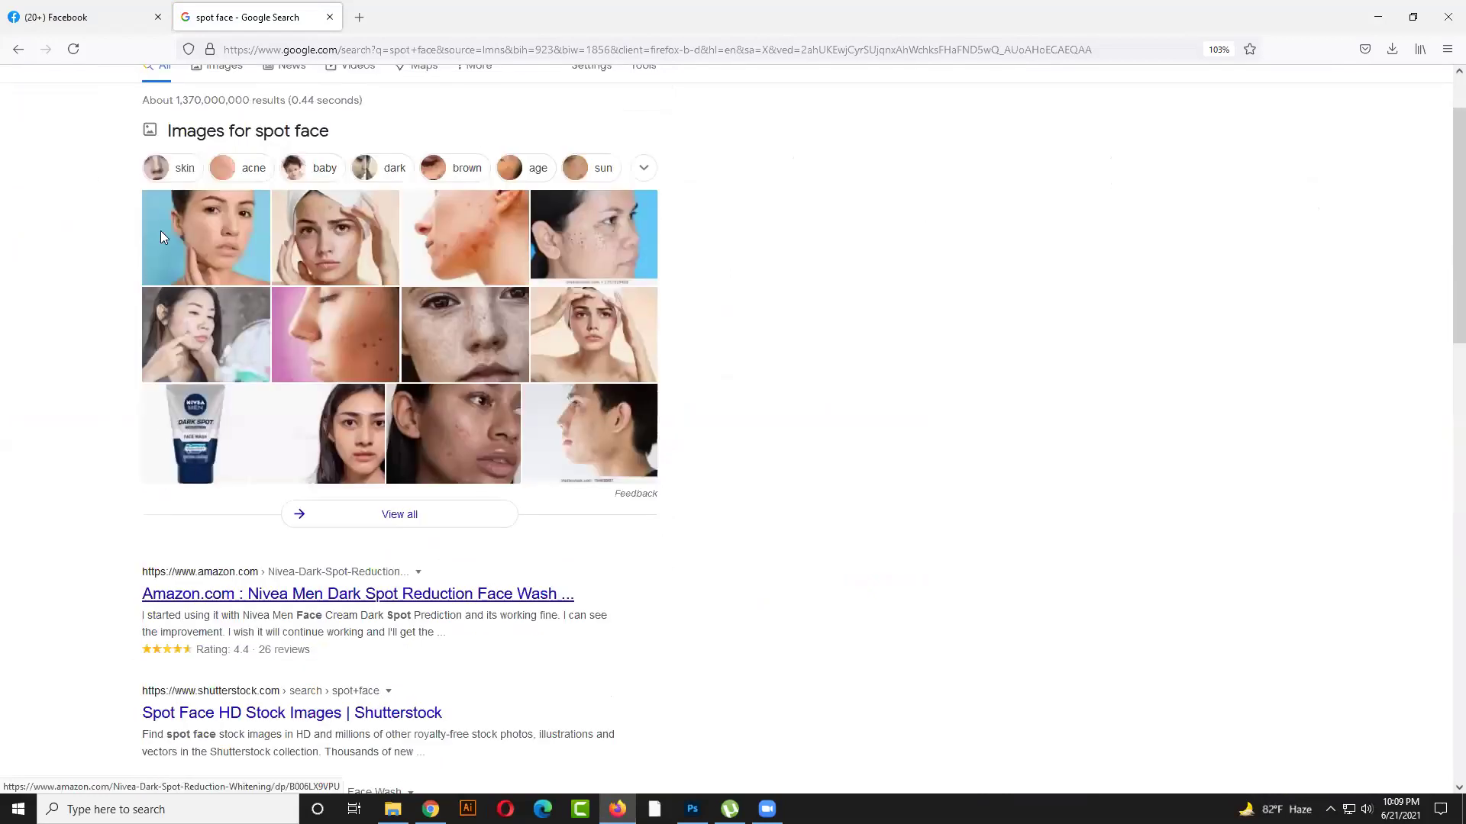
scroll(216, 153, up, 1)
click(224, 153)
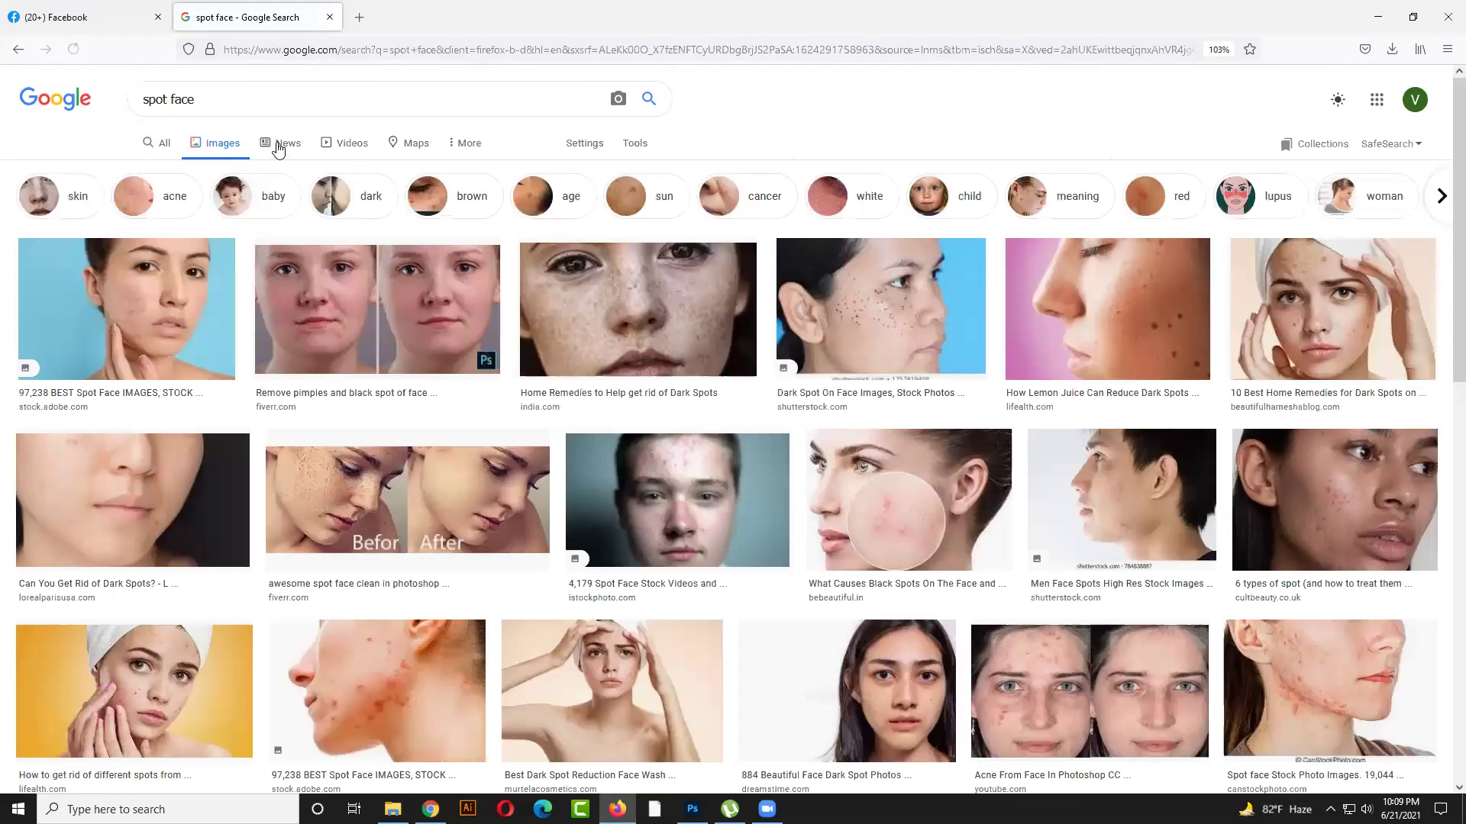
Look through spot face video results, go back to images, and bring Photoshop forward
click(349, 147)
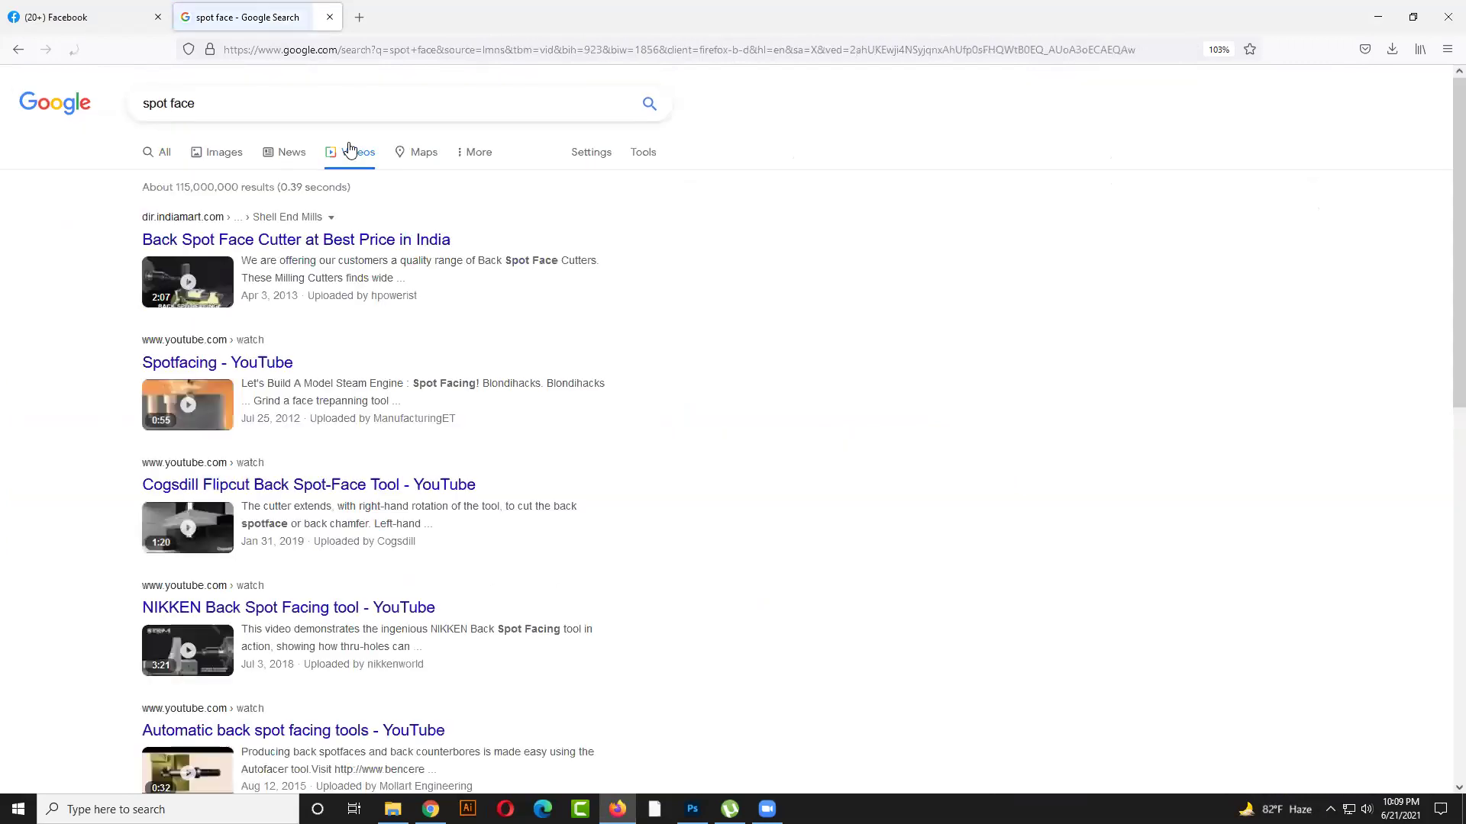
scroll(293, 443, down, 5)
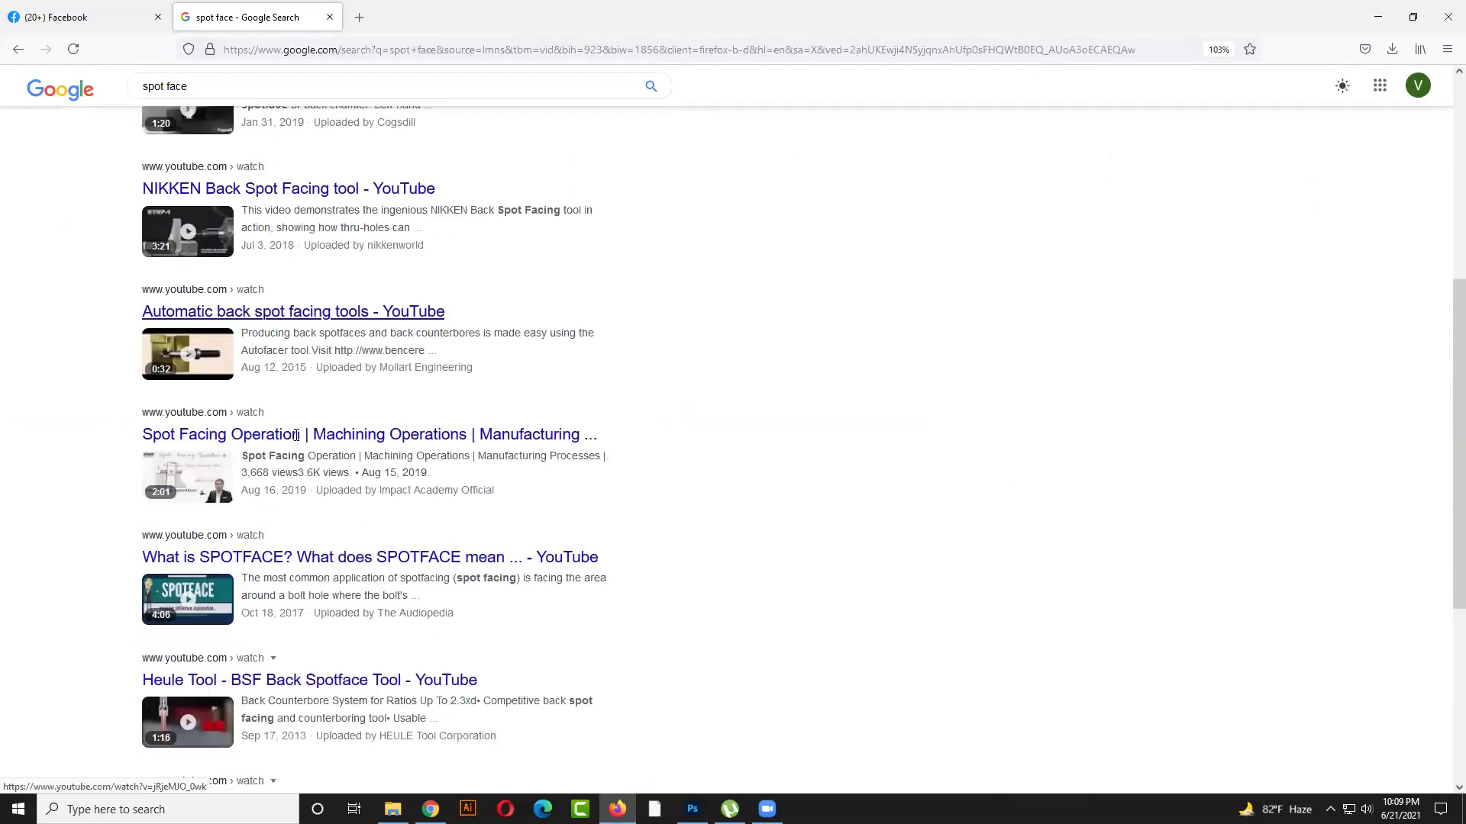
scroll(261, 541, down, 3)
scroll(260, 541, down, 3)
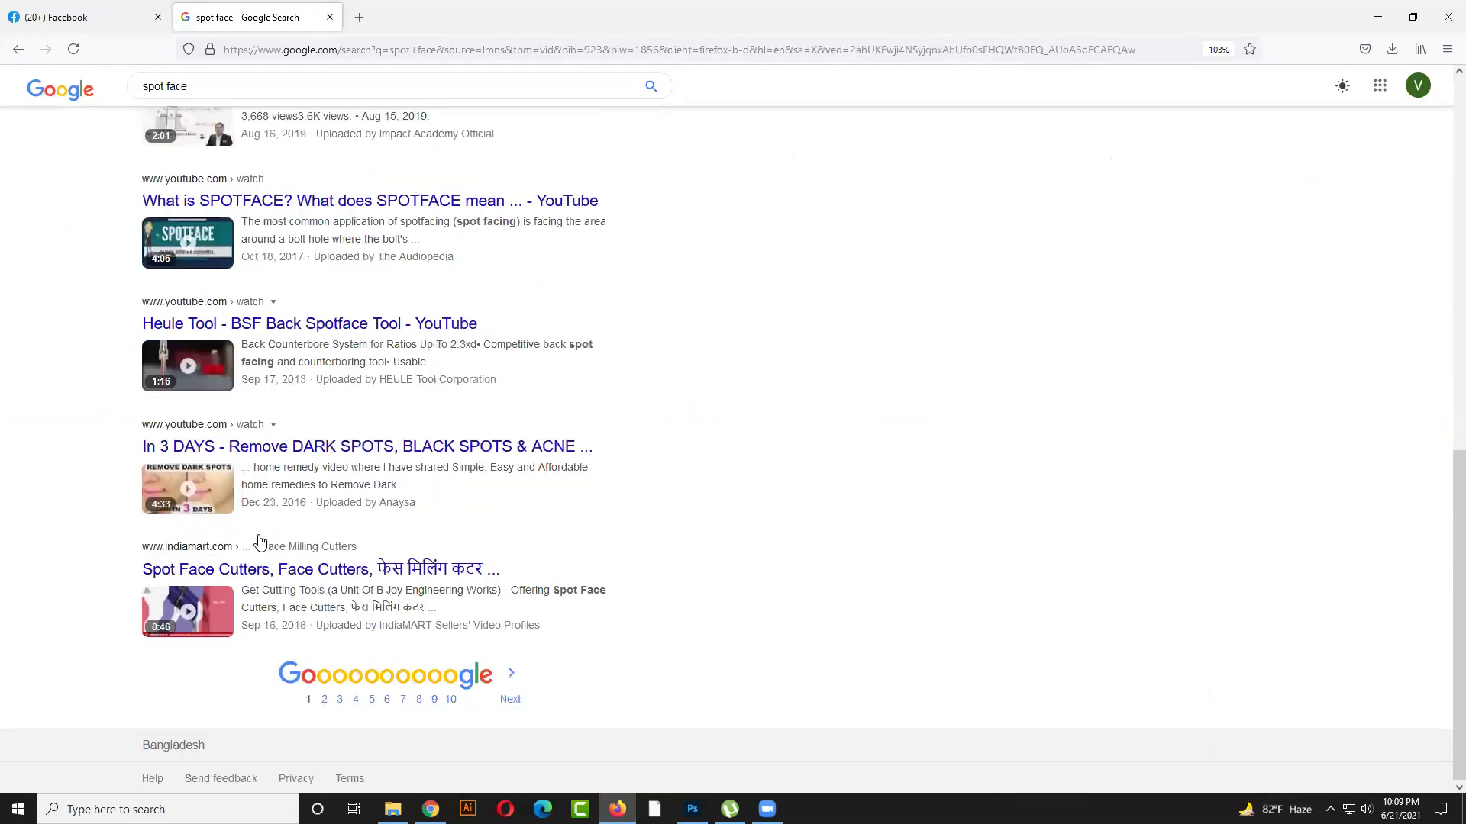
scroll(260, 541, up, 6)
scroll(177, 248, up, 5)
click(220, 154)
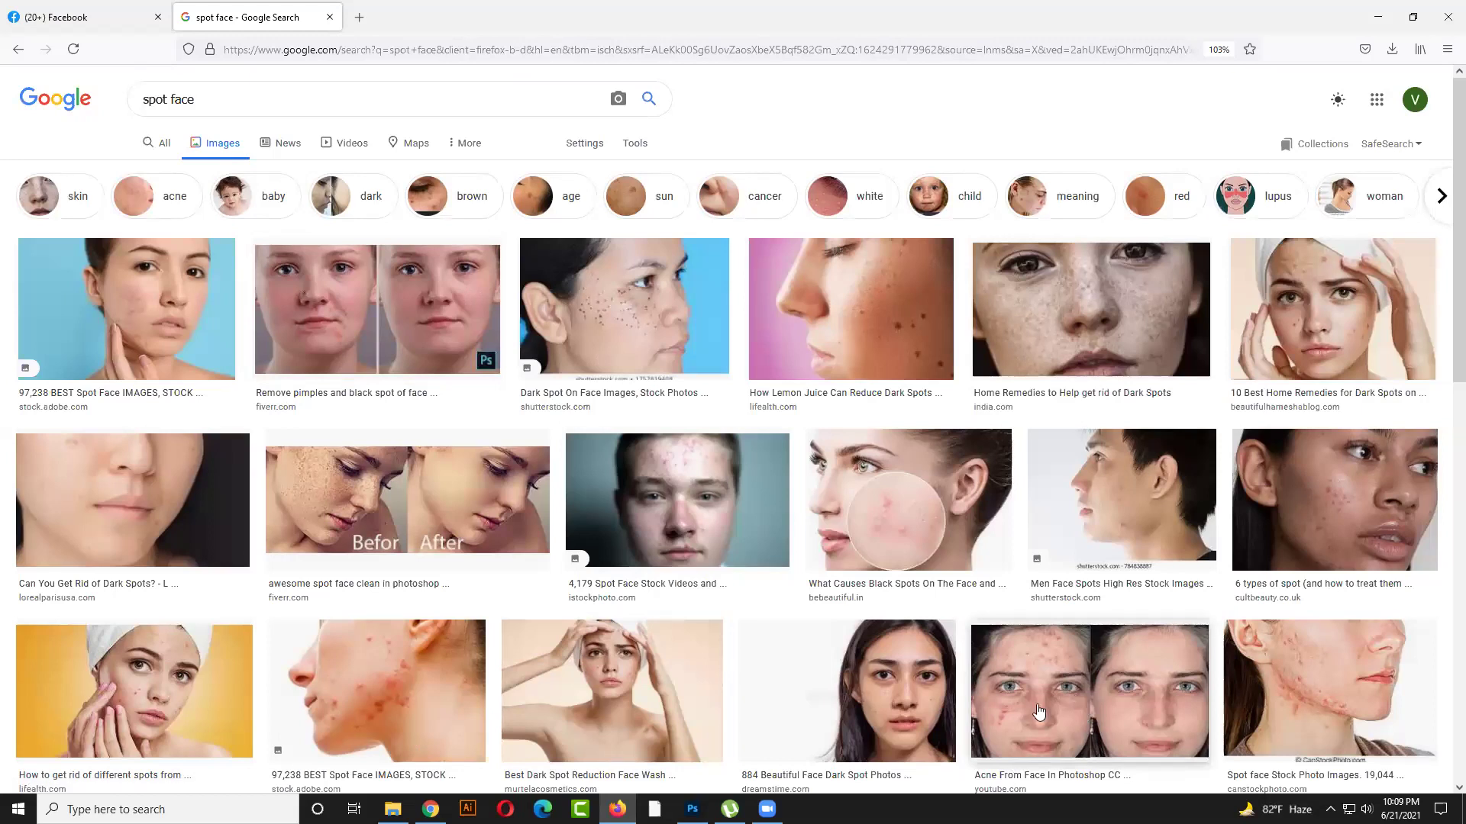
click(692, 809)
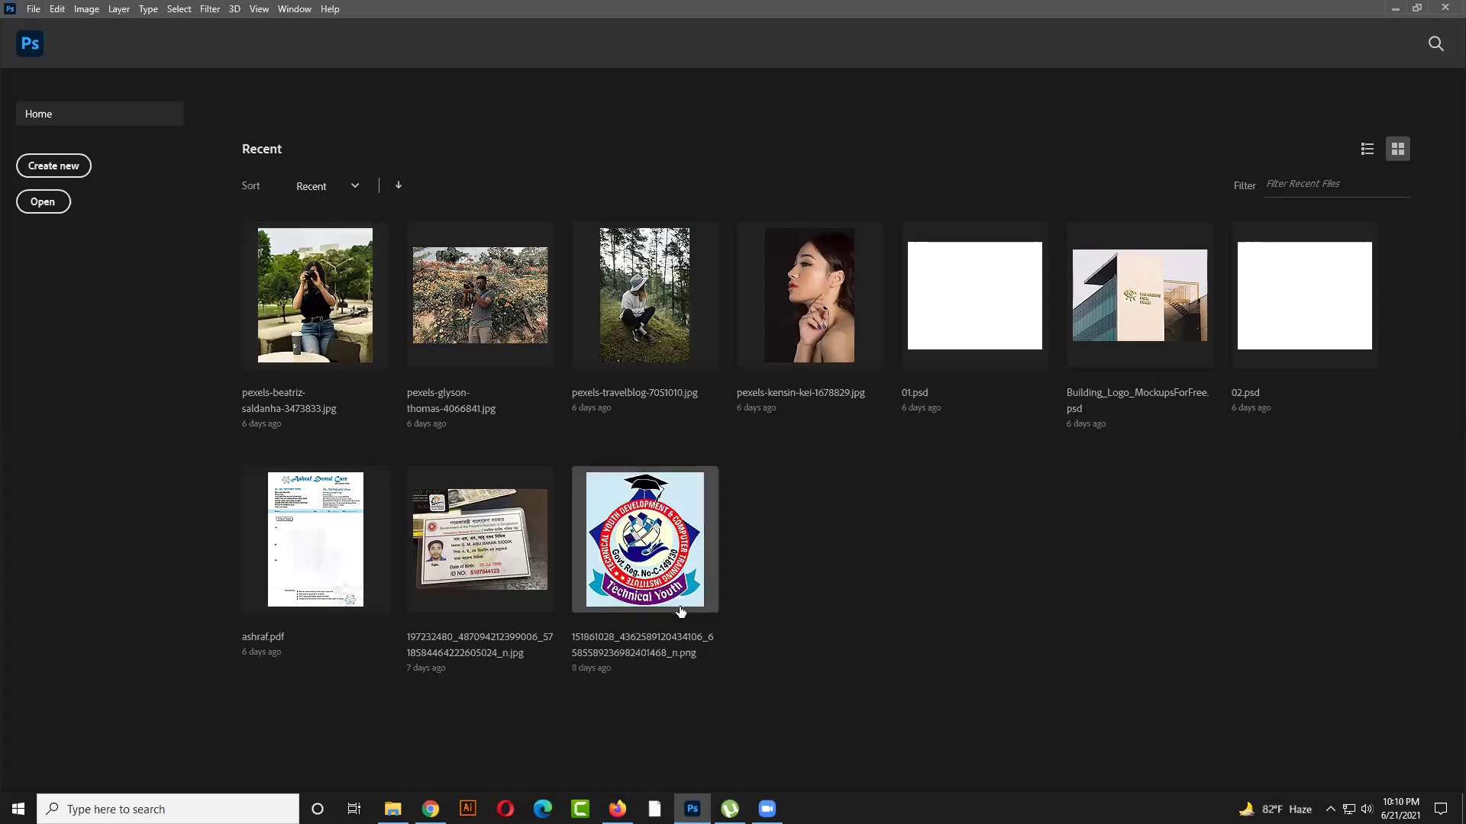
Raise the system volume to 80 and return to Firefox's spot face image results
click(1367, 809)
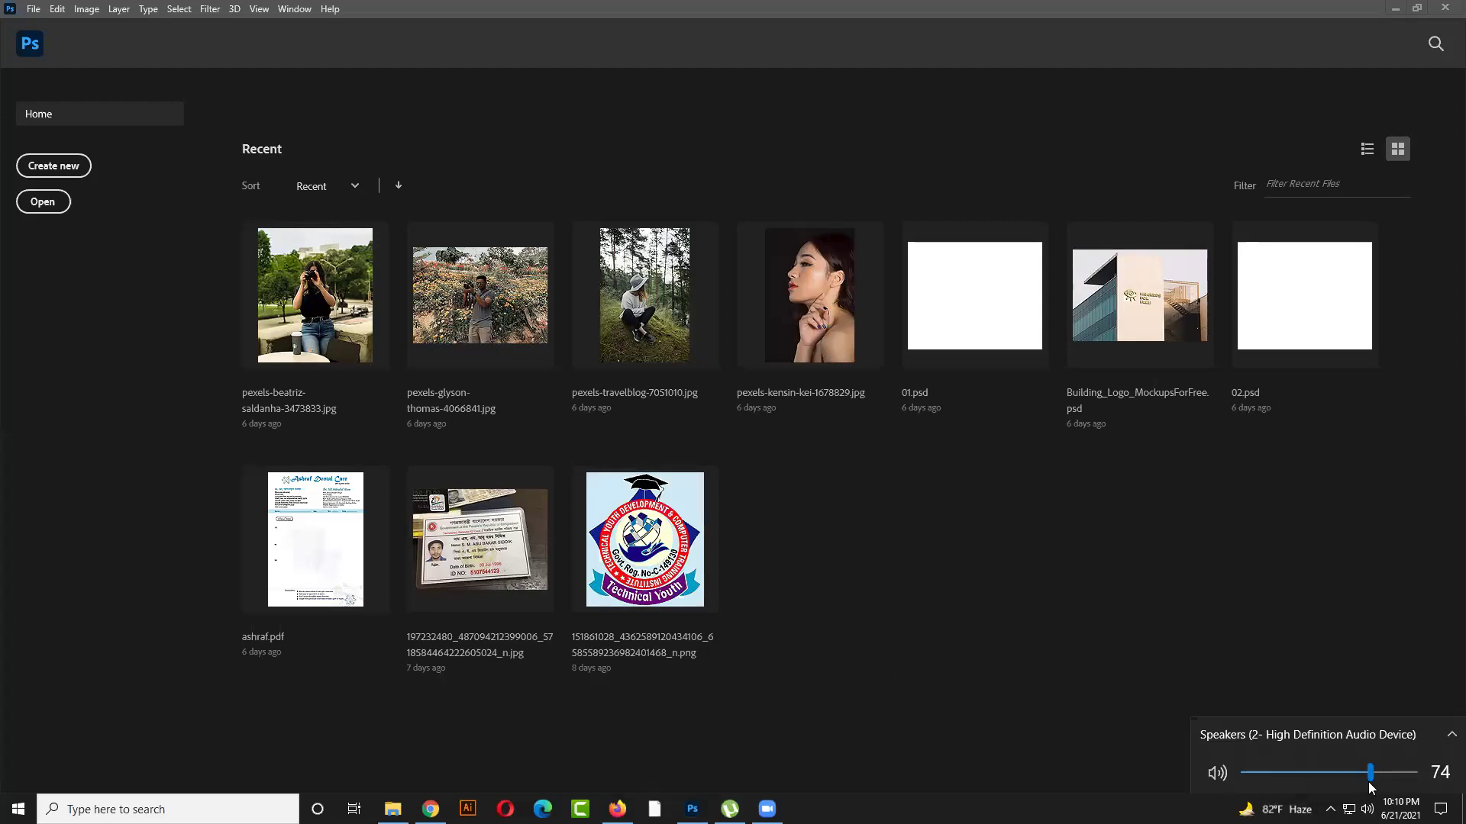
click(1381, 777)
click(982, 697)
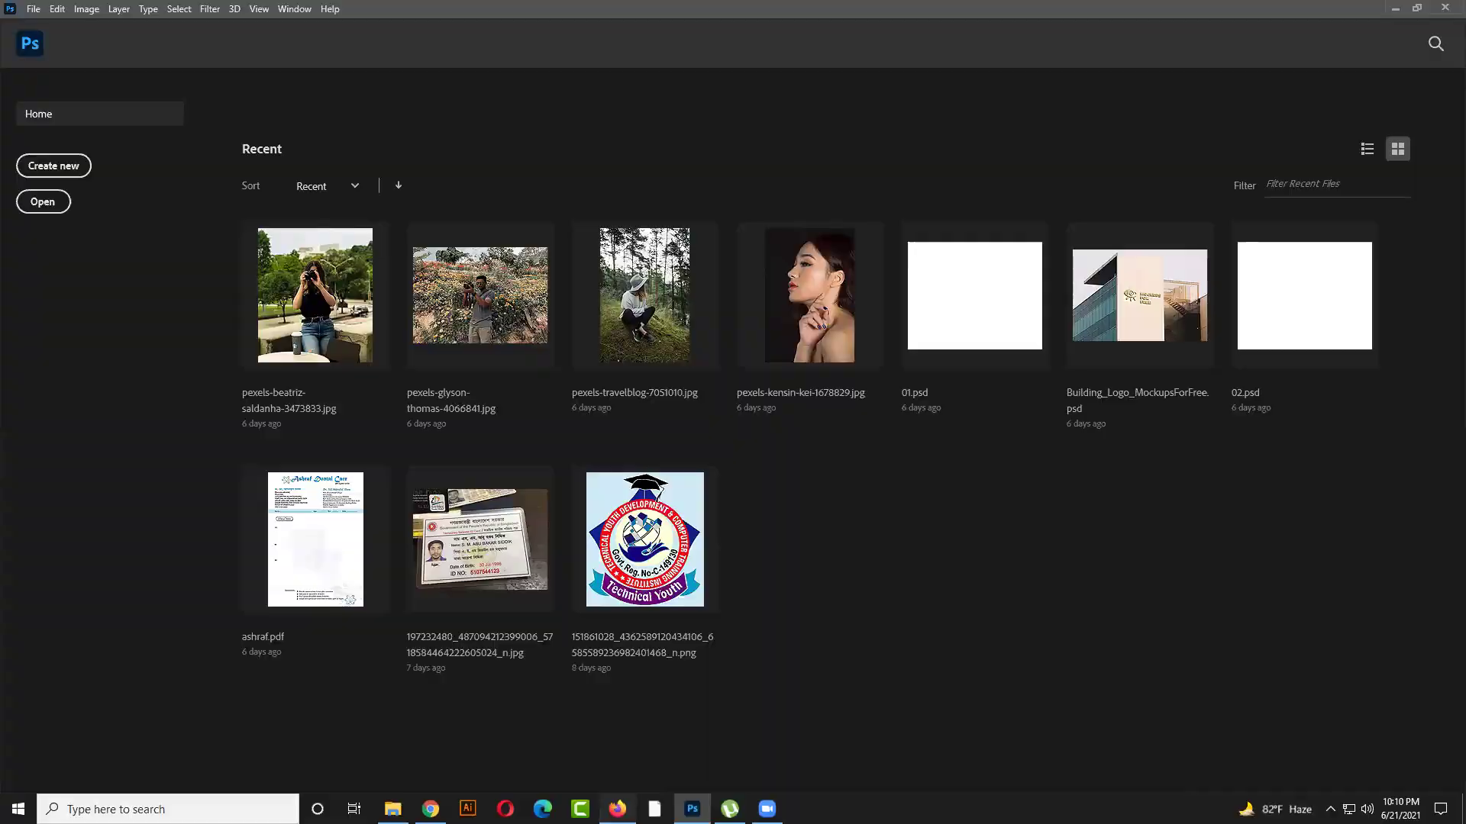
click(618, 808)
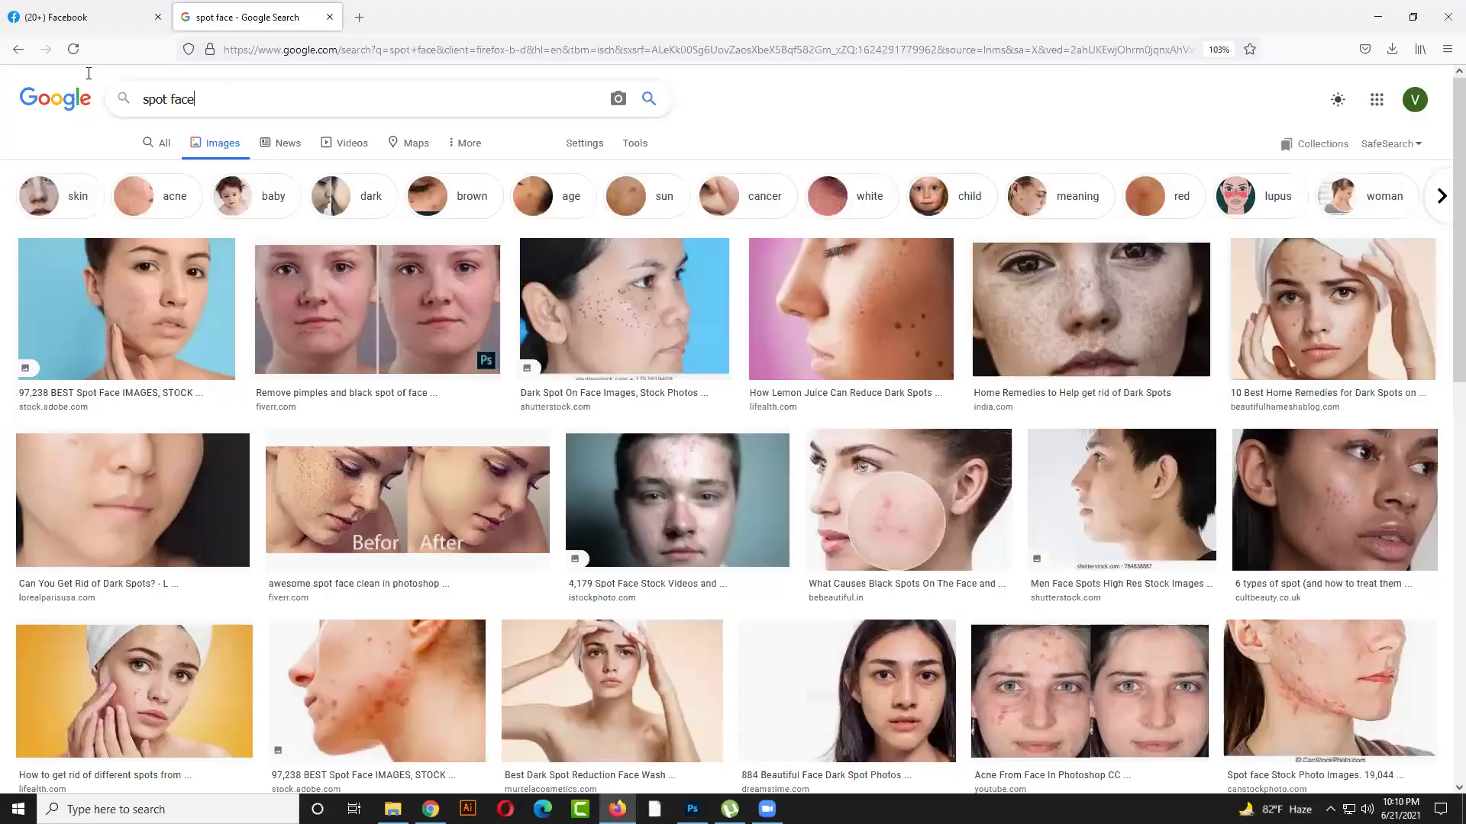
Replace the query with a person's name, run the first suggestion, and browse the All results
key(ctrl+a)
text(md)
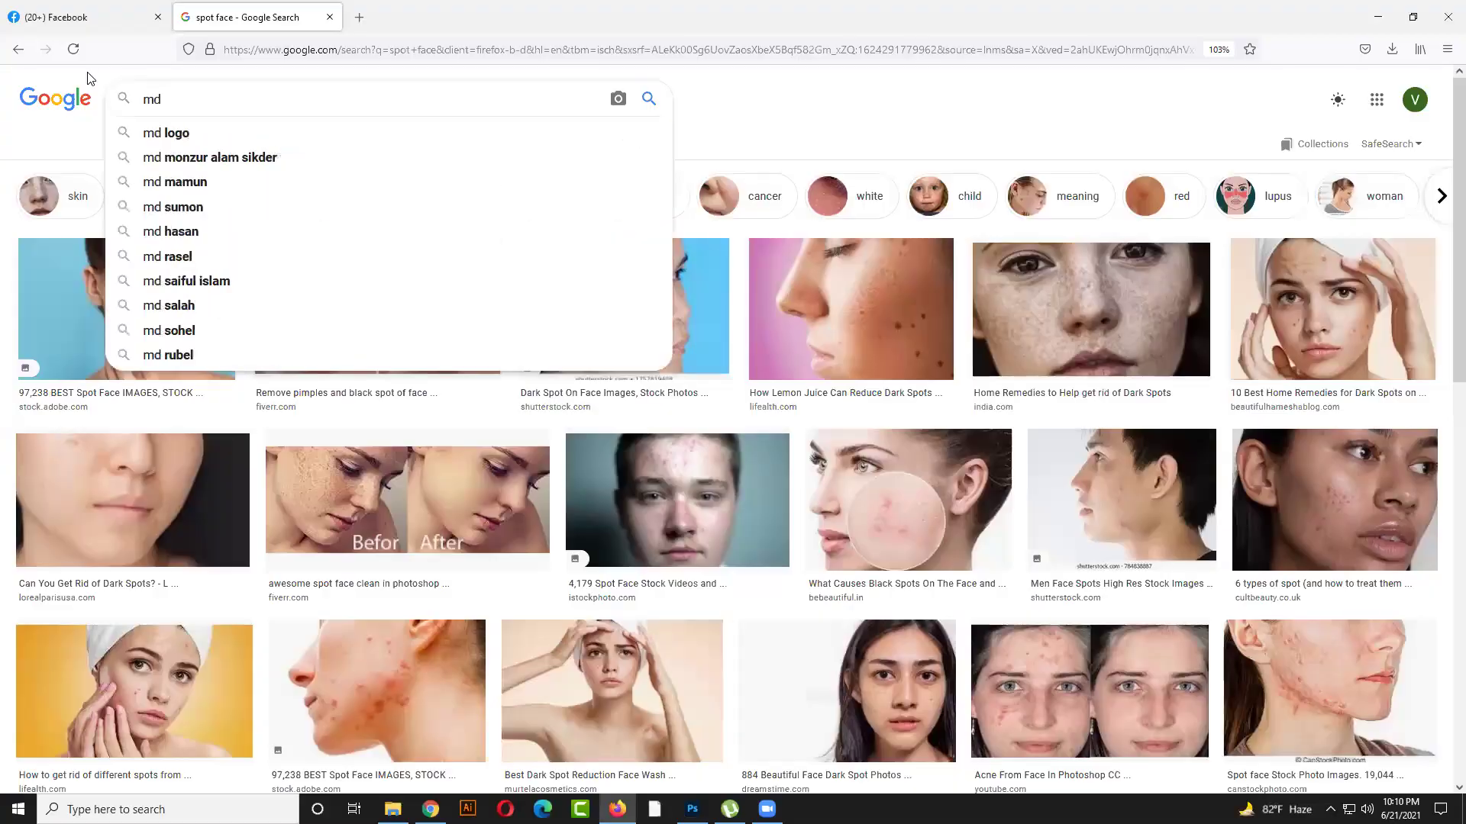
text( jaka)
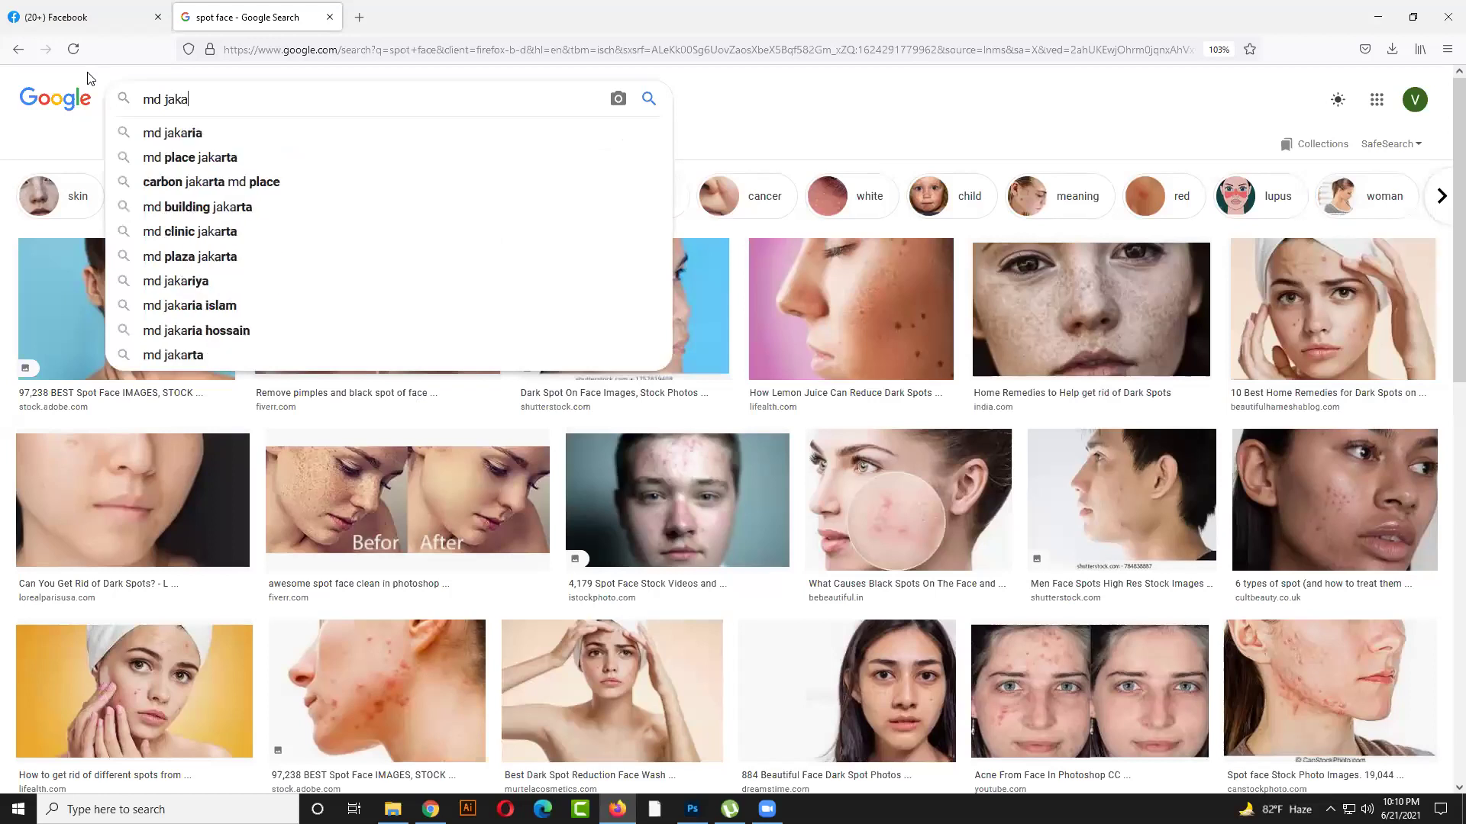
key(Down)
key(Return)
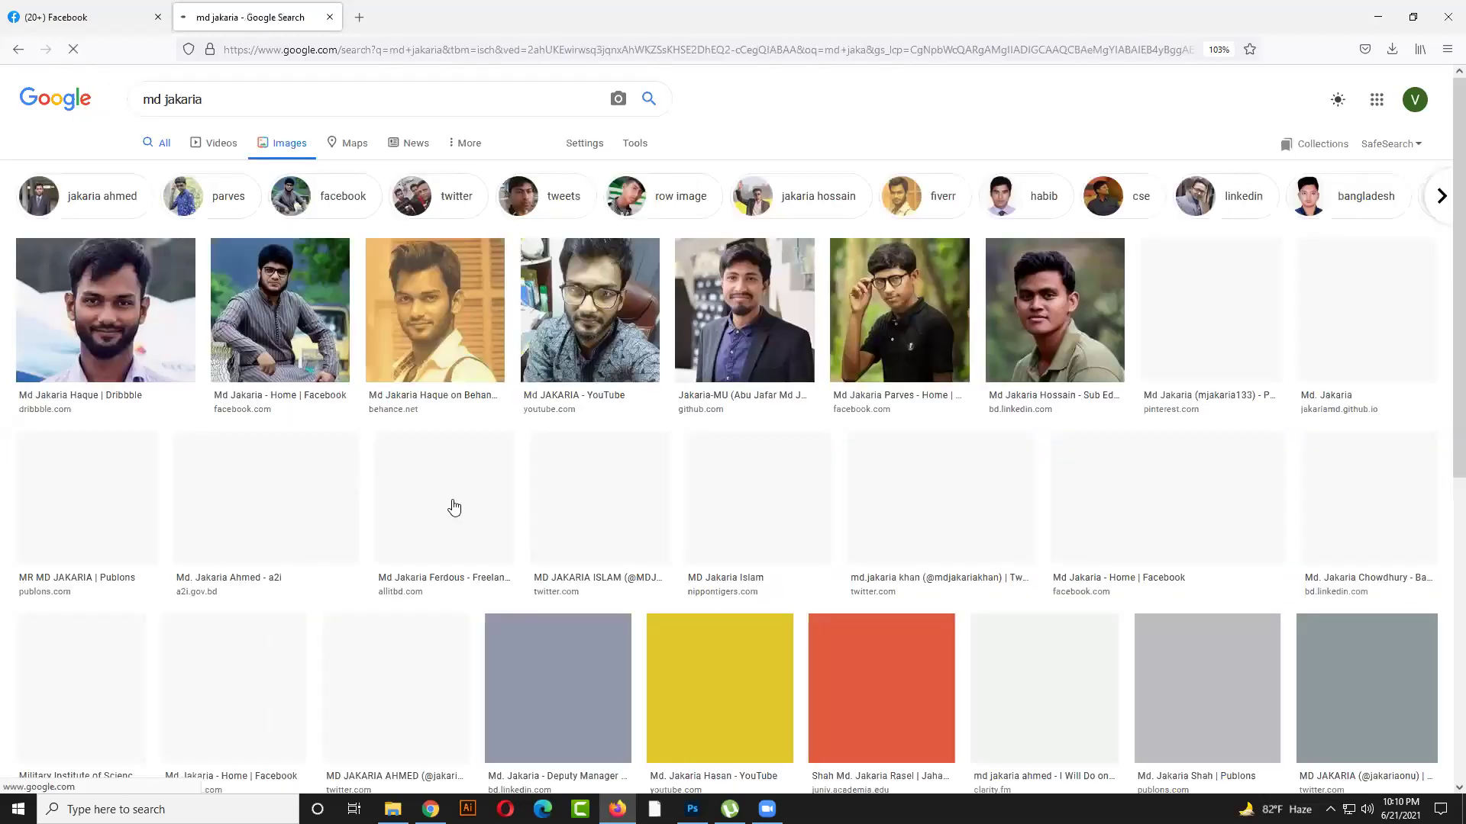
click(164, 142)
scroll(222, 443, down, 5)
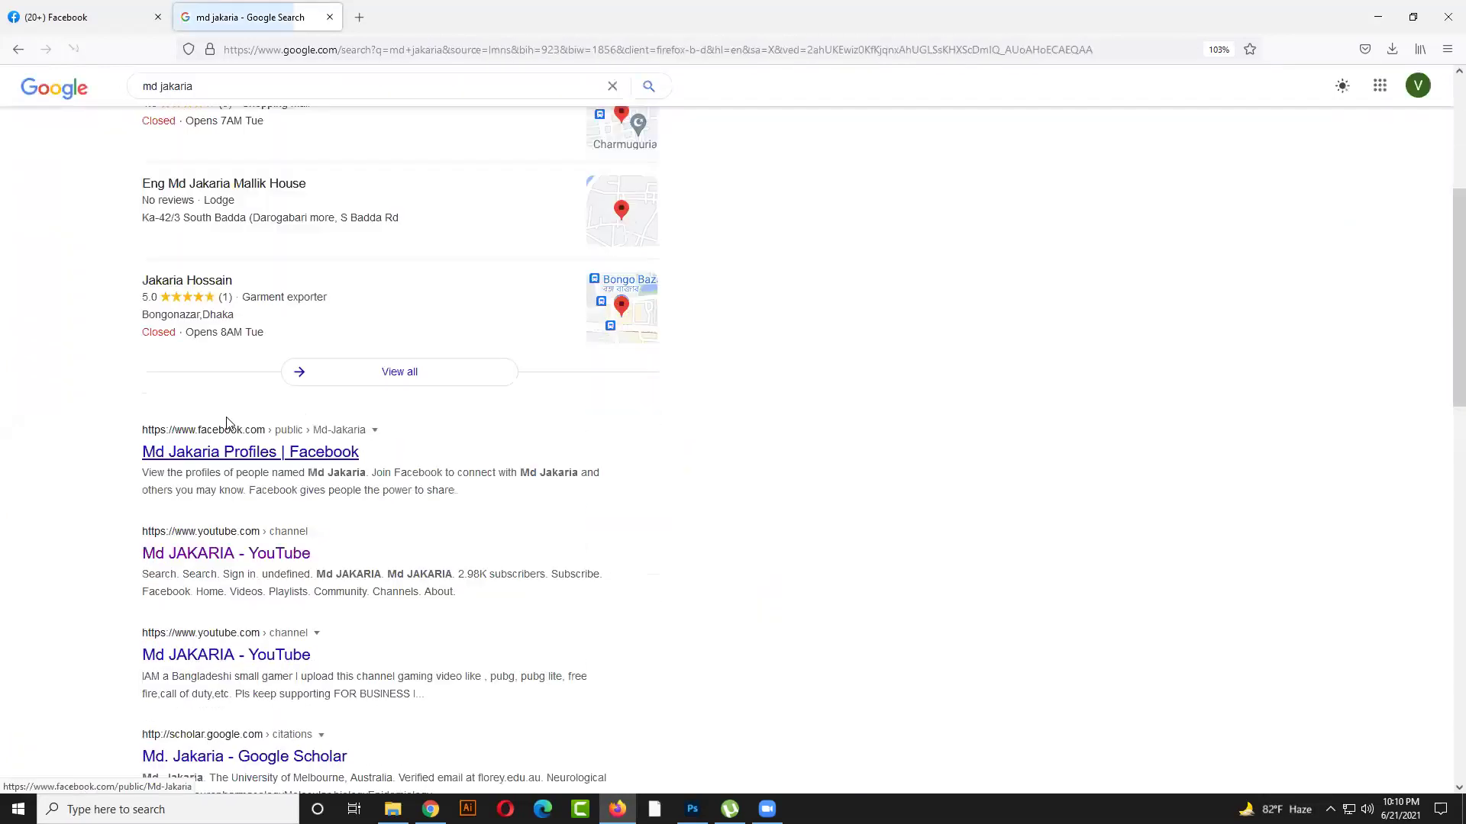
scroll(275, 456, down, 2)
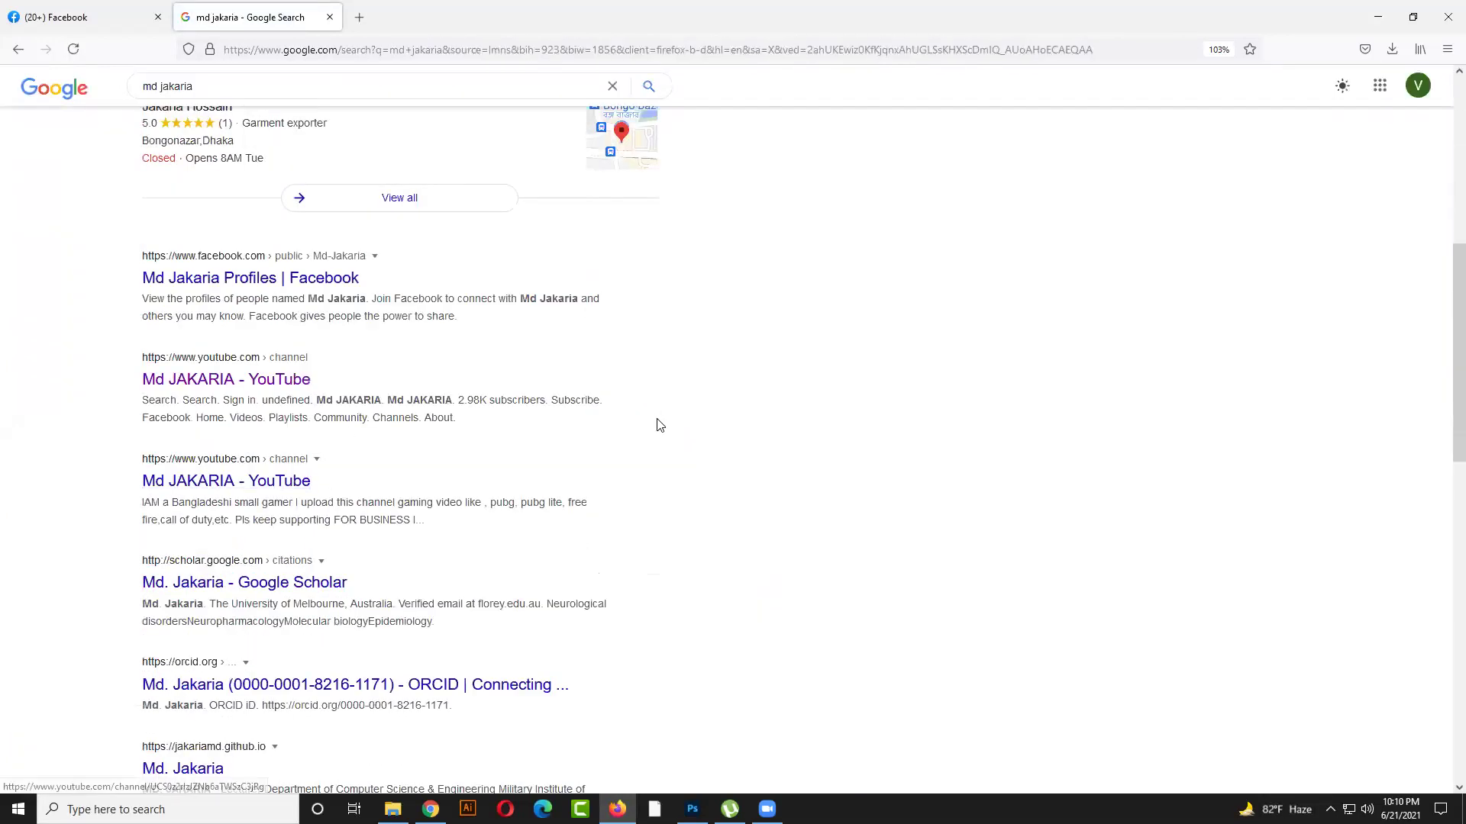
scroll(355, 309, up, 3)
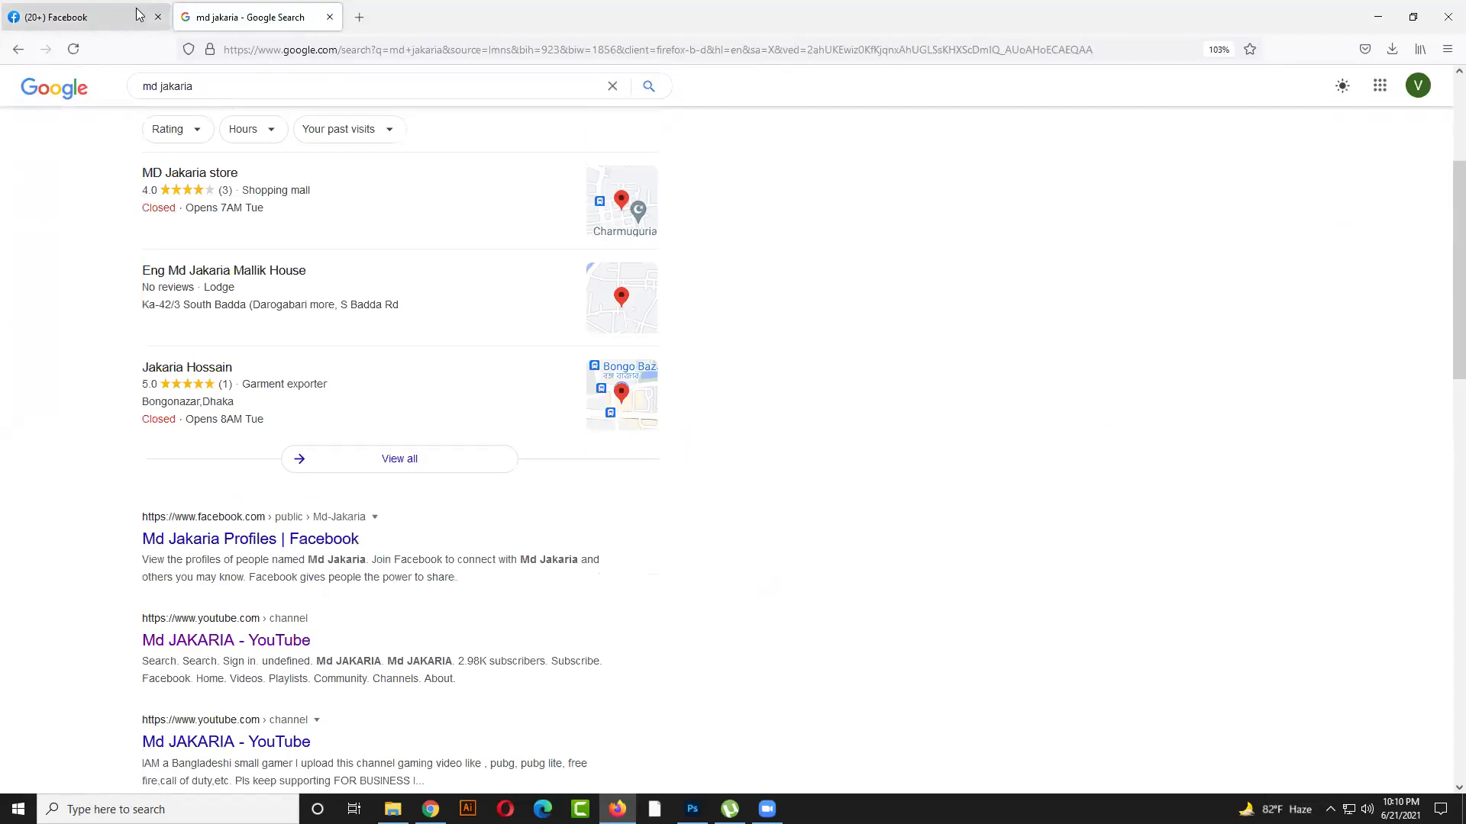
scroll(252, 153, up, 3)
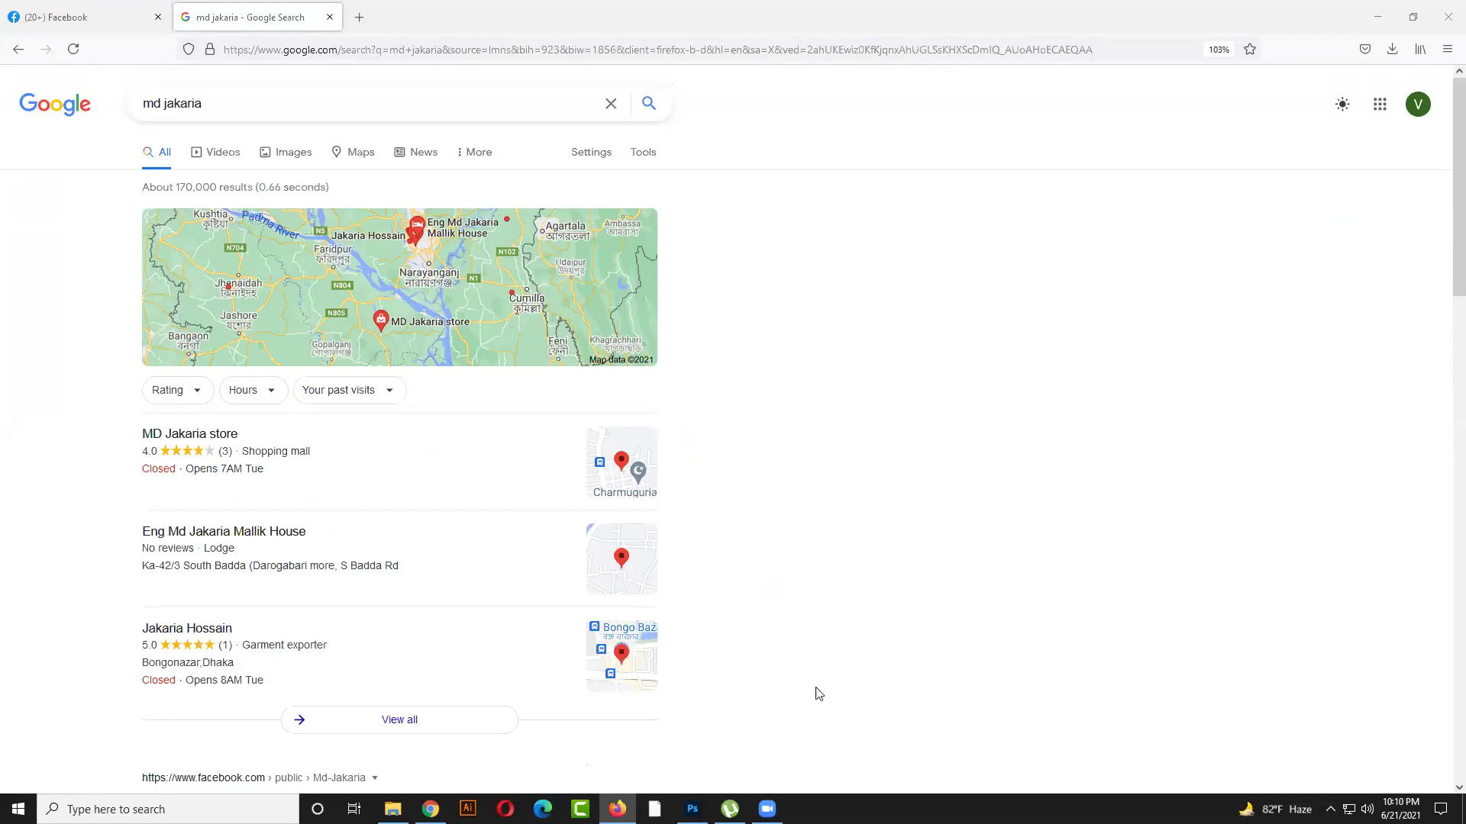
Set the system volume to 55, then show image results for the name search
click(1363, 806)
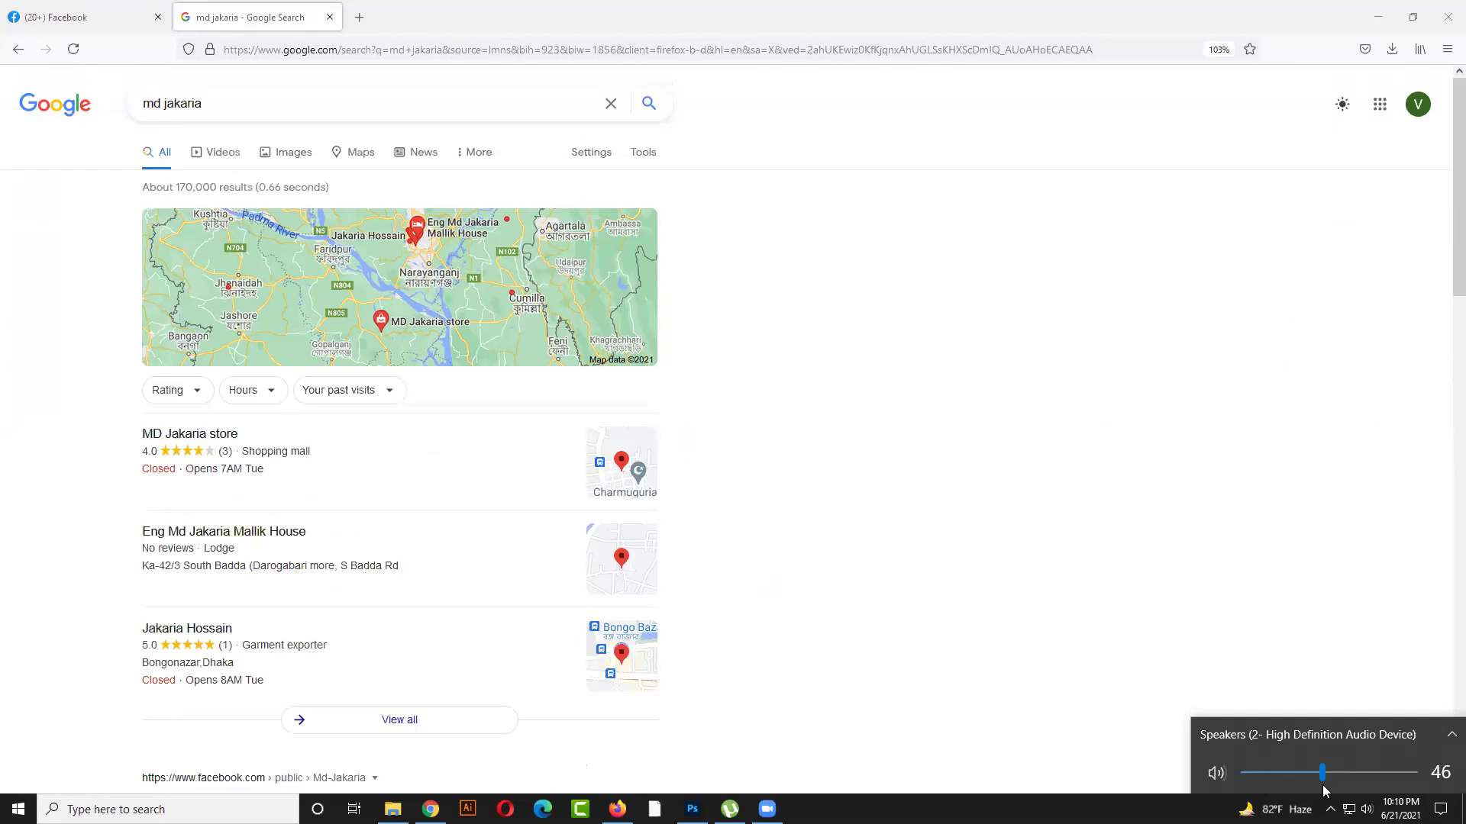
drag(1325, 790, 1339, 788)
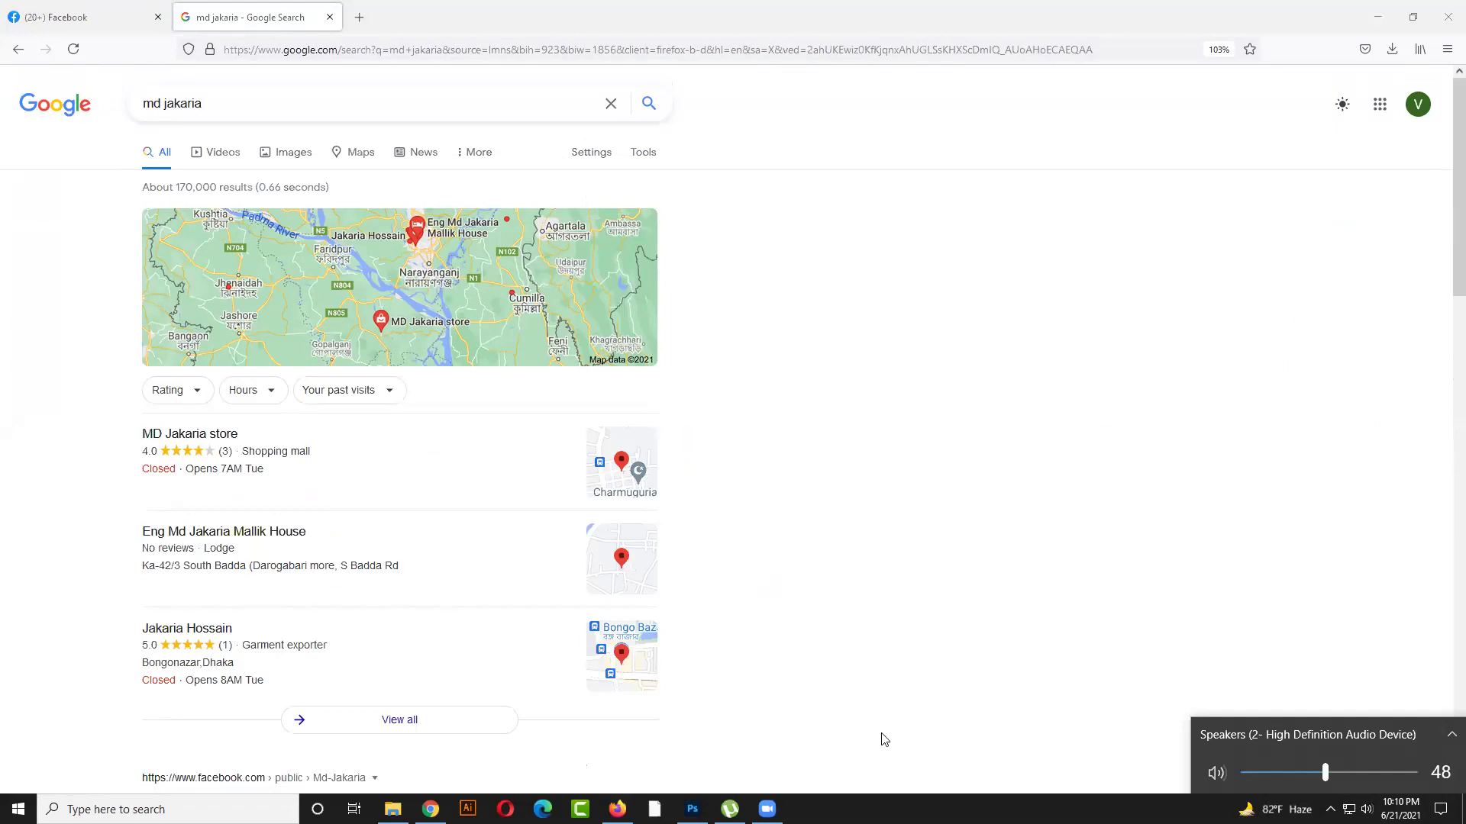
click(467, 608)
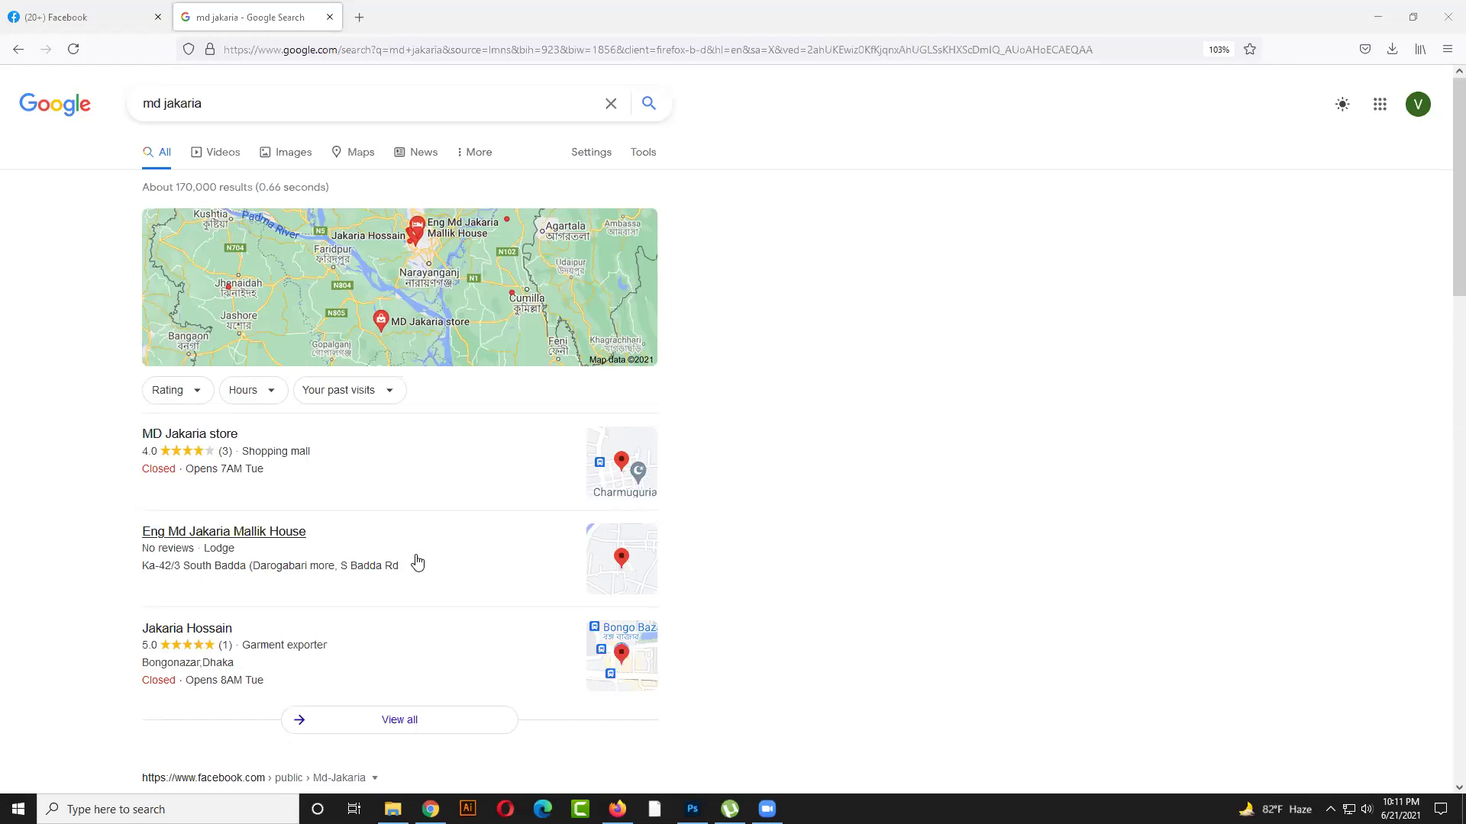
click(269, 152)
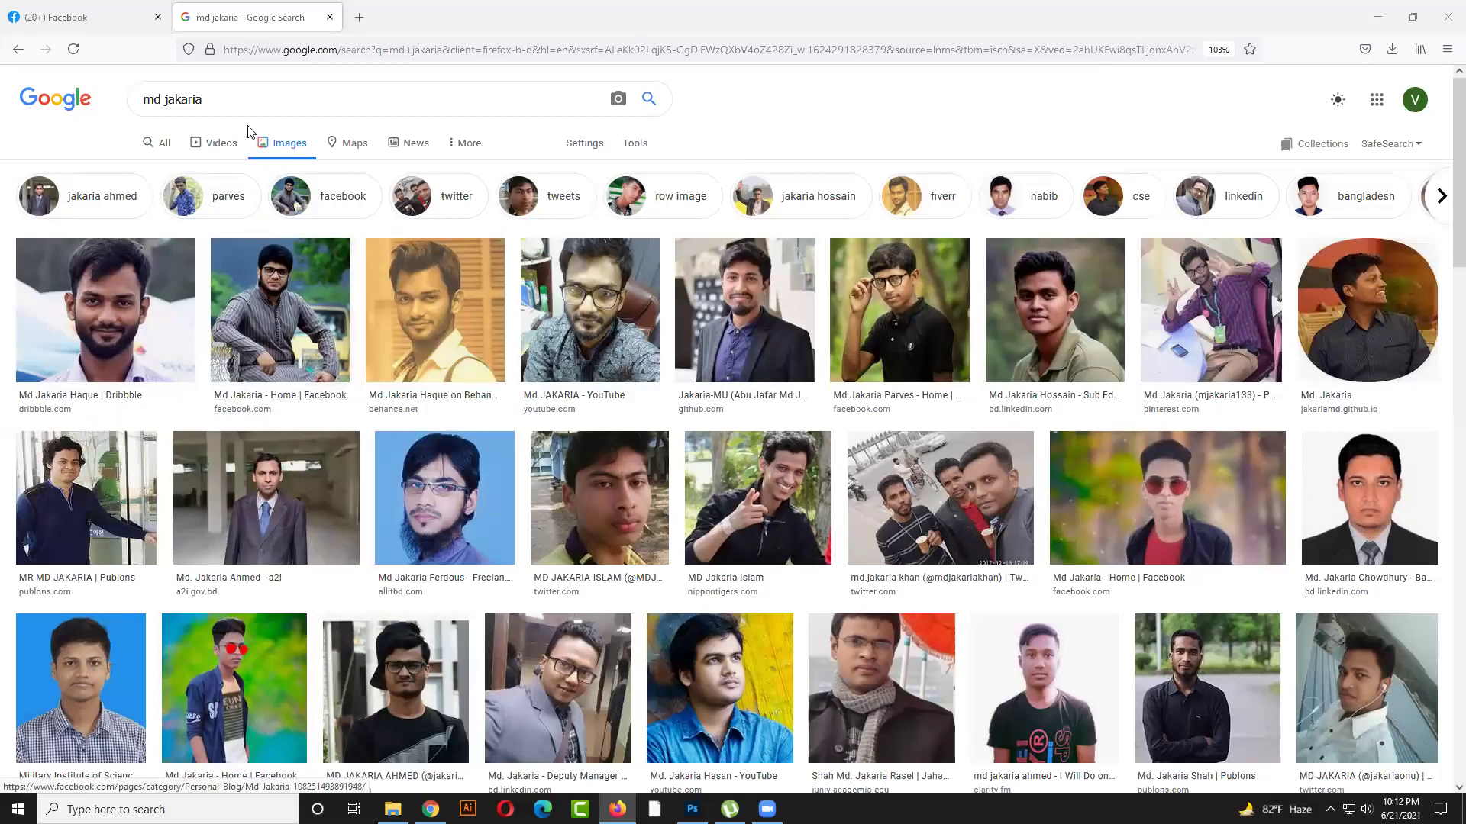
Search Google for the person's Facebook username and open the first Facebook profile result
triple_click(184, 99)
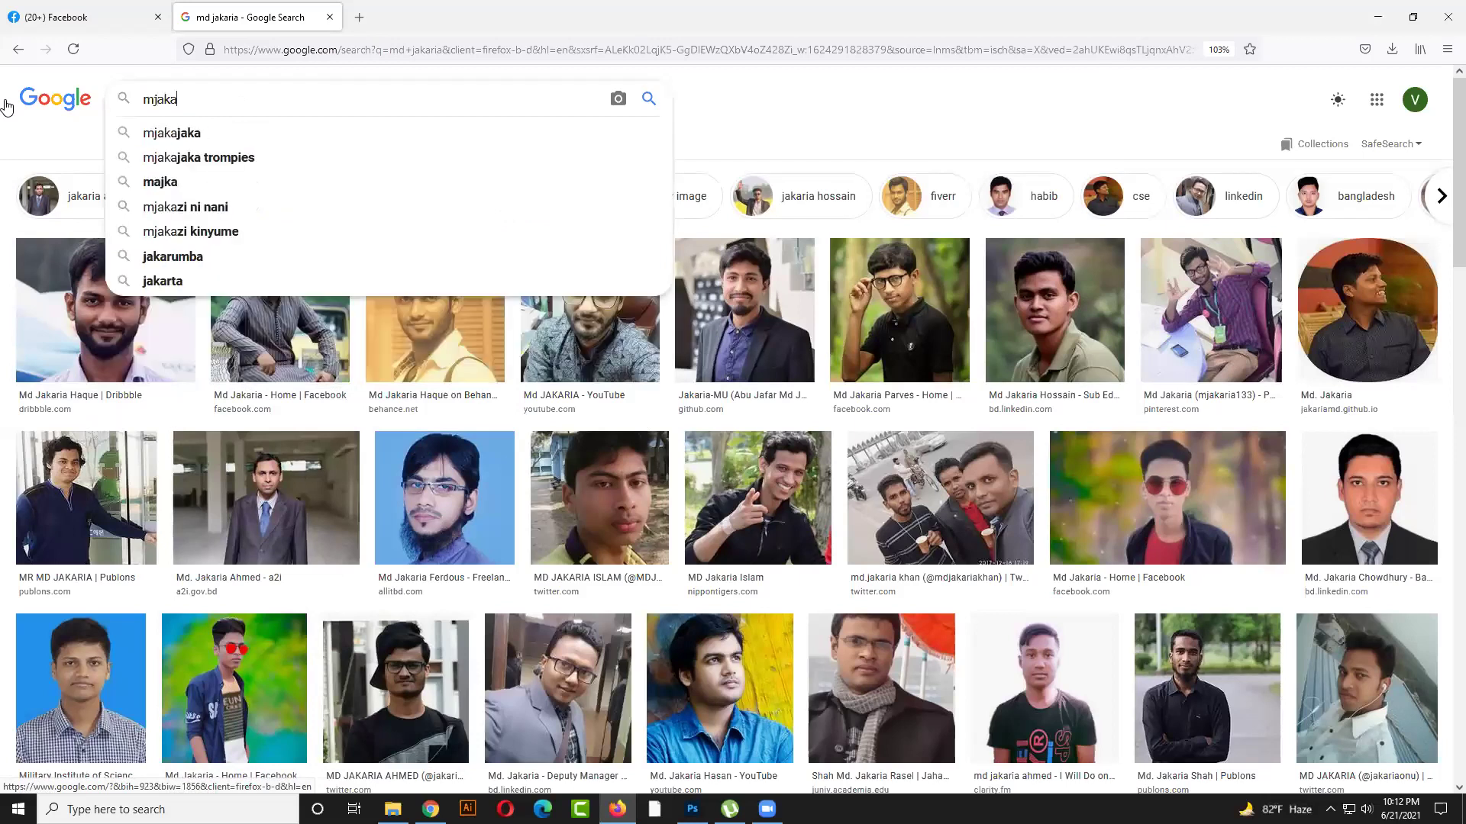
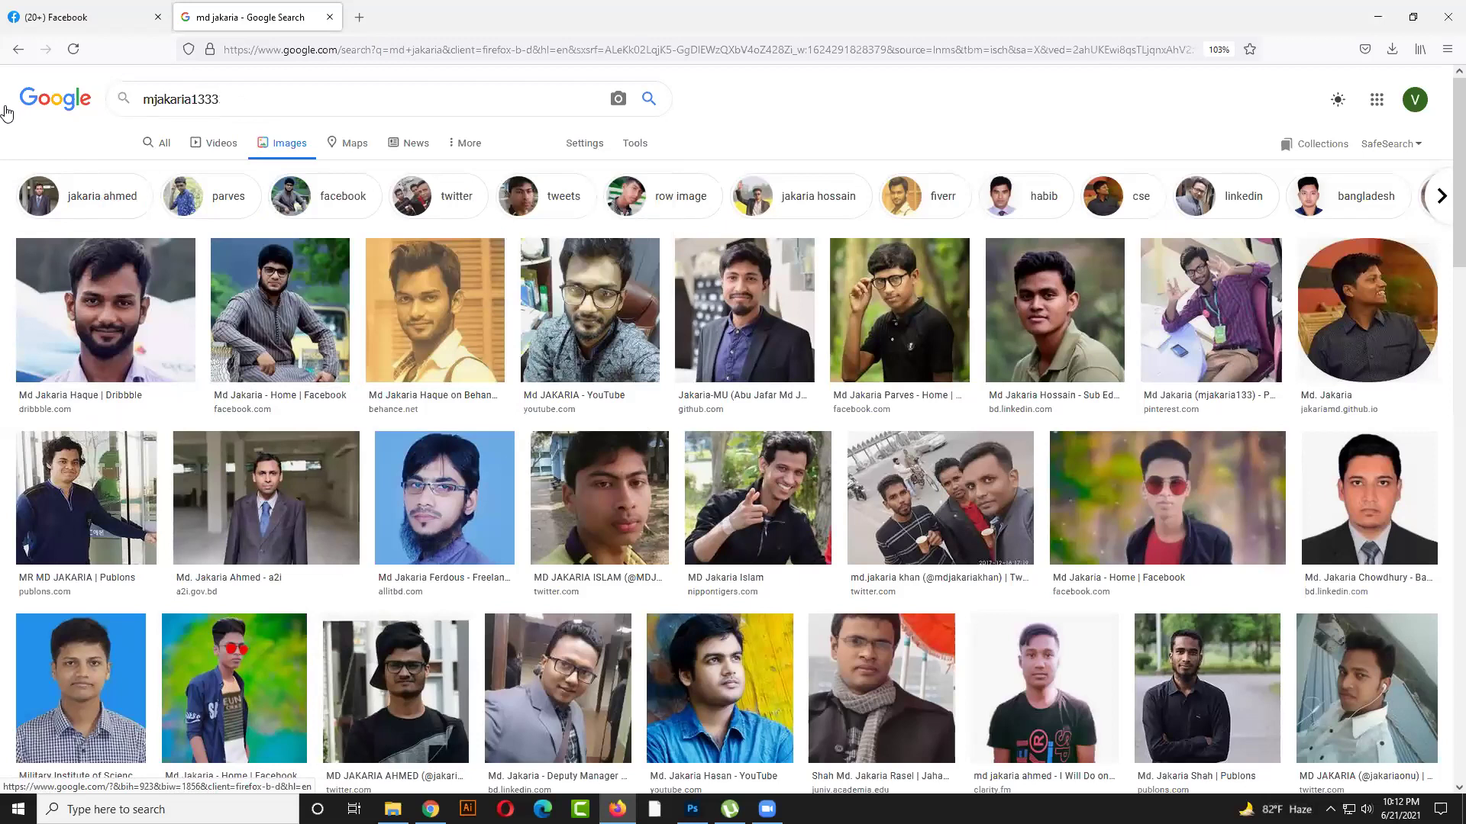
key(Return)
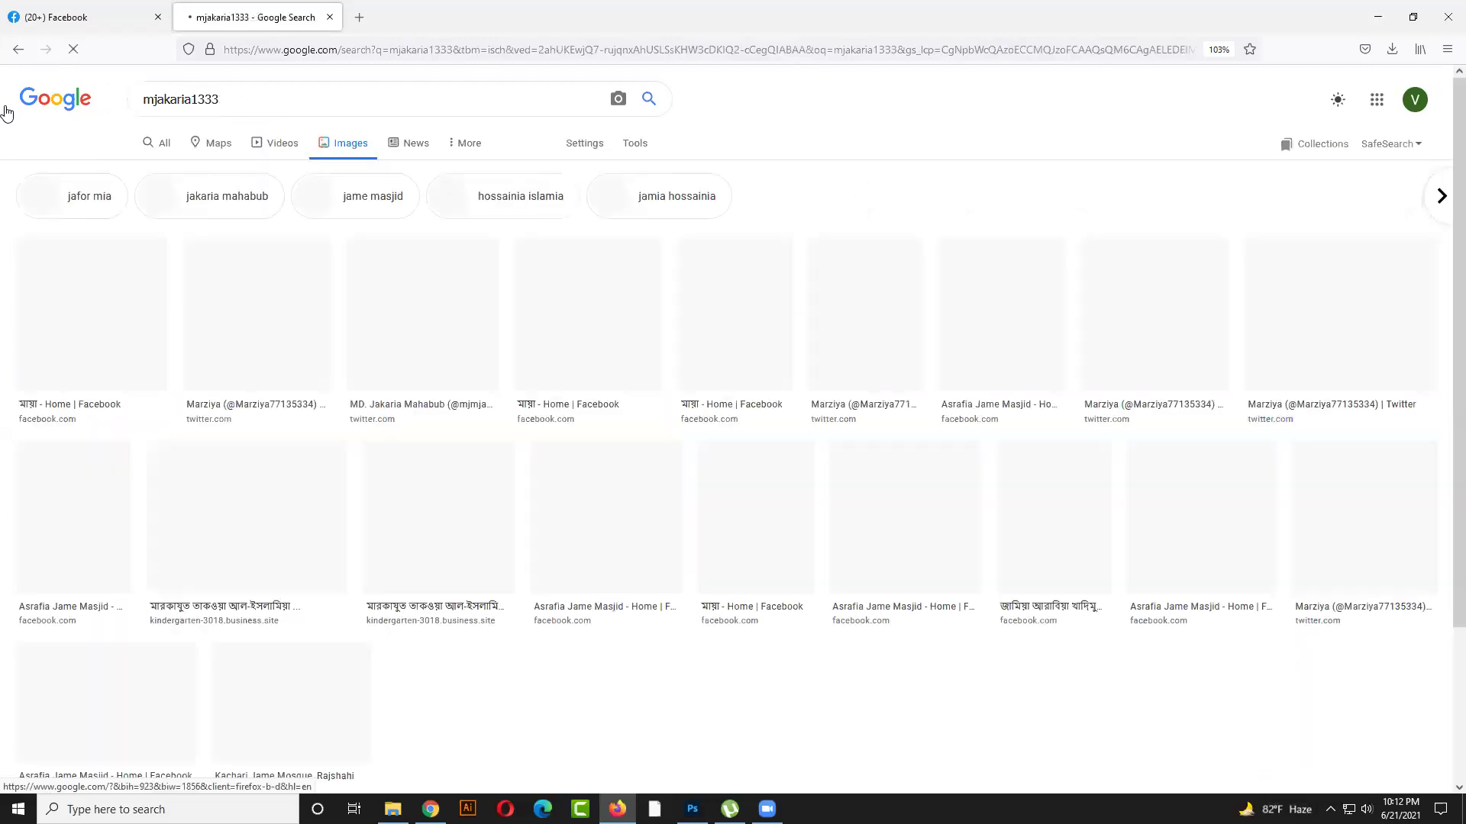
click(153, 143)
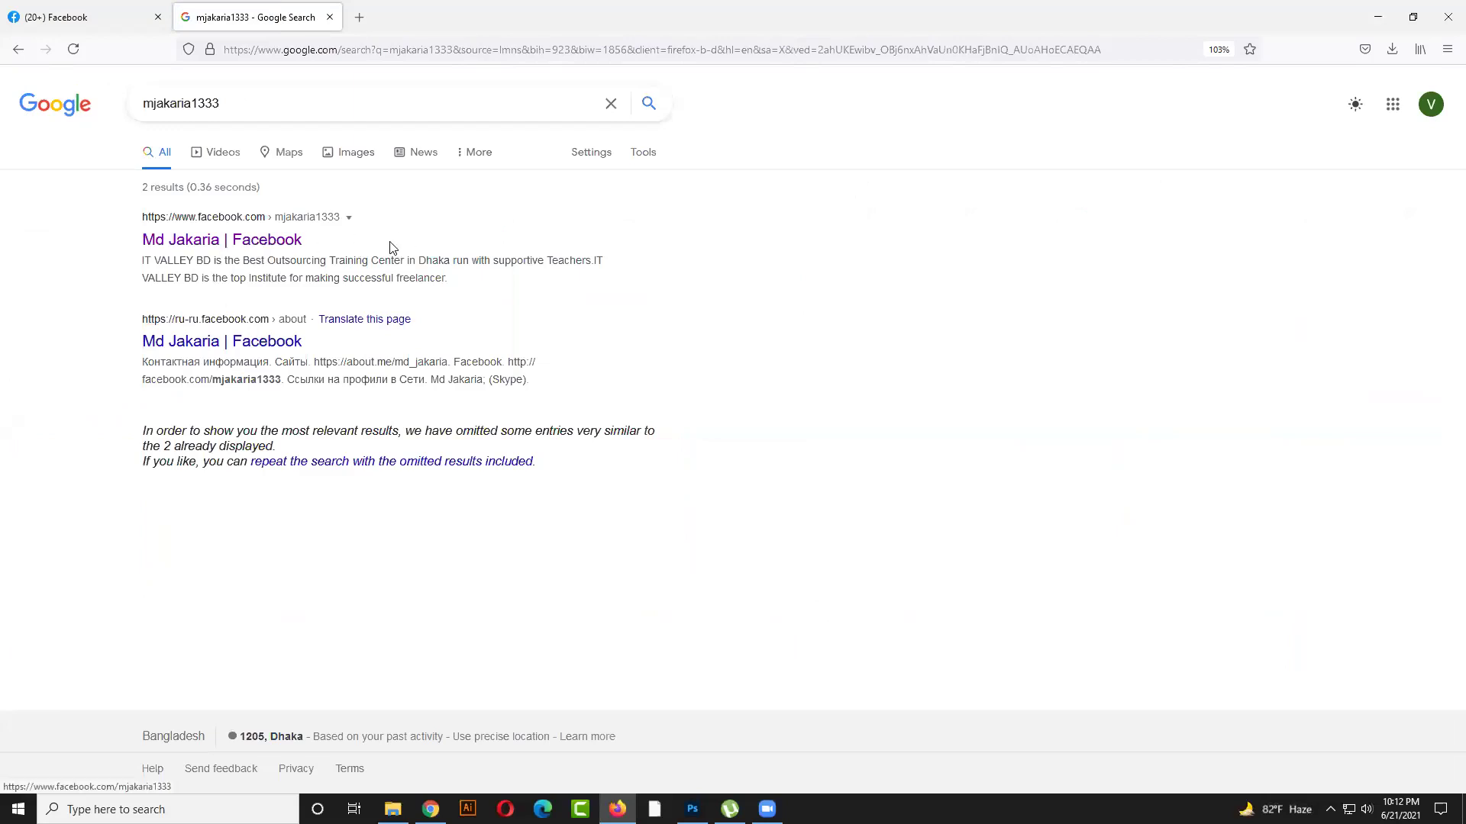
click(286, 243)
click(230, 104)
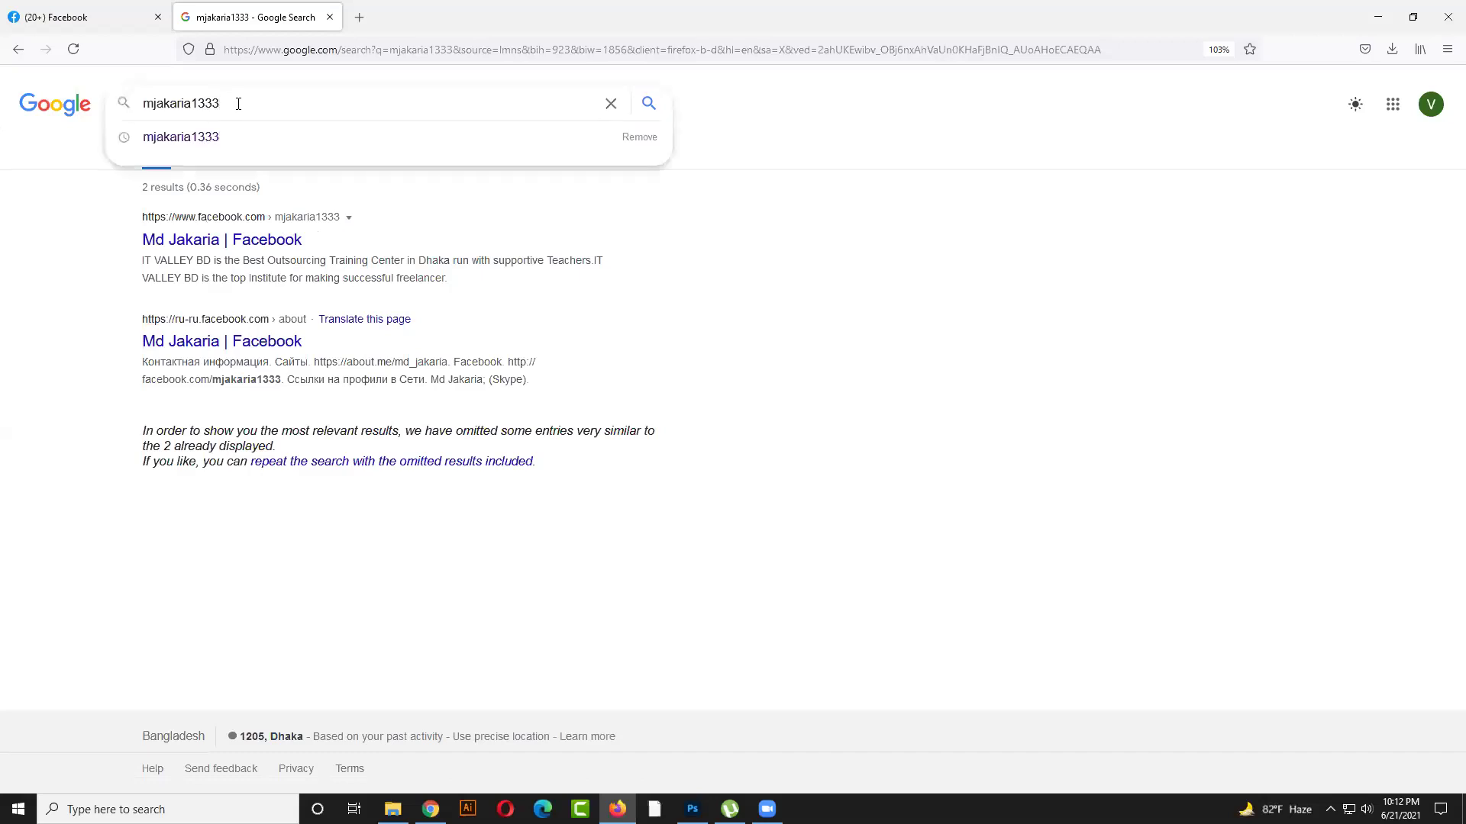
Add a blank Firefox tab, then bring Photoshop's Home screen back to the front
click(362, 18)
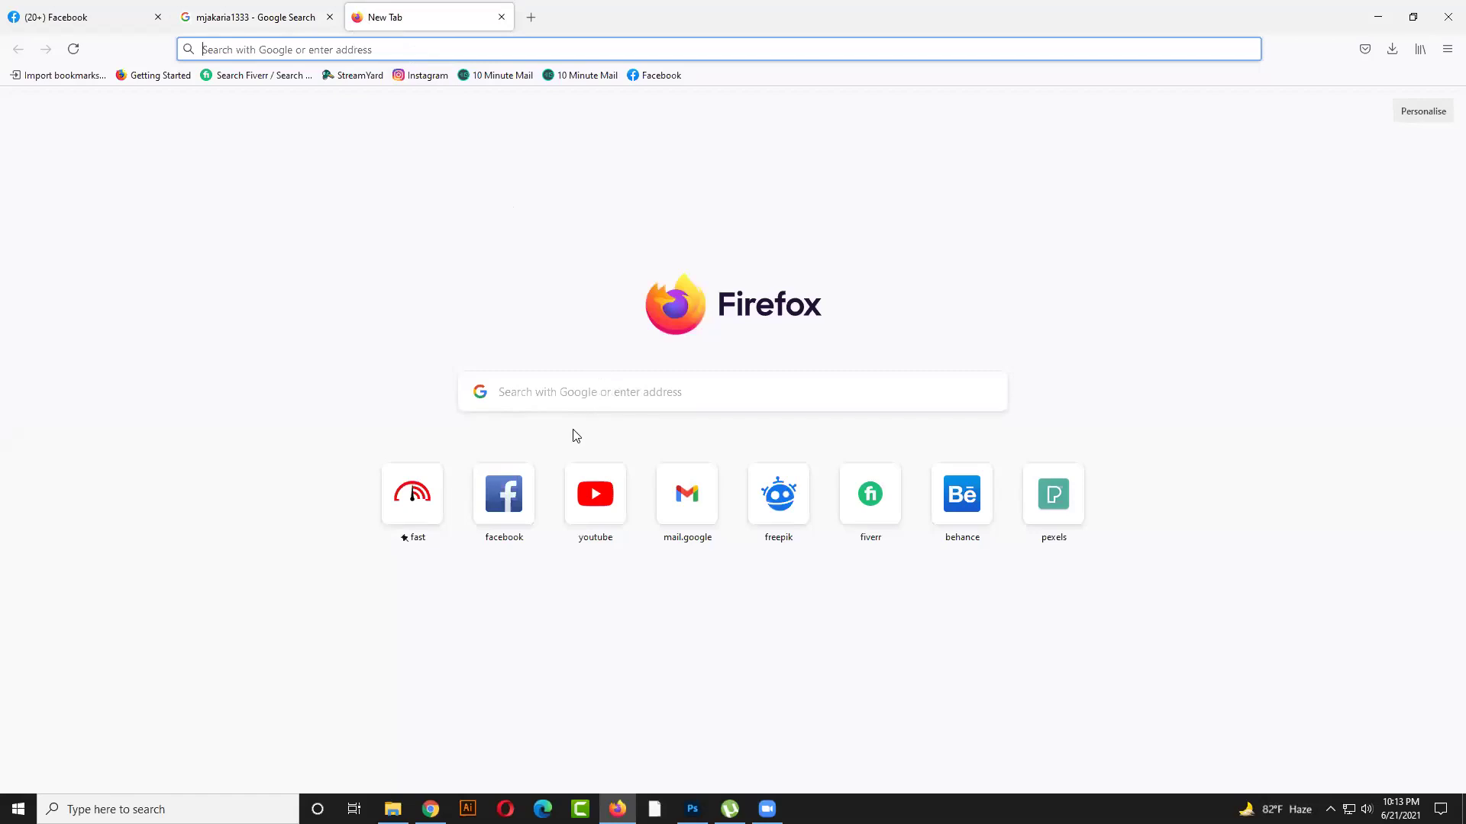
click(771, 632)
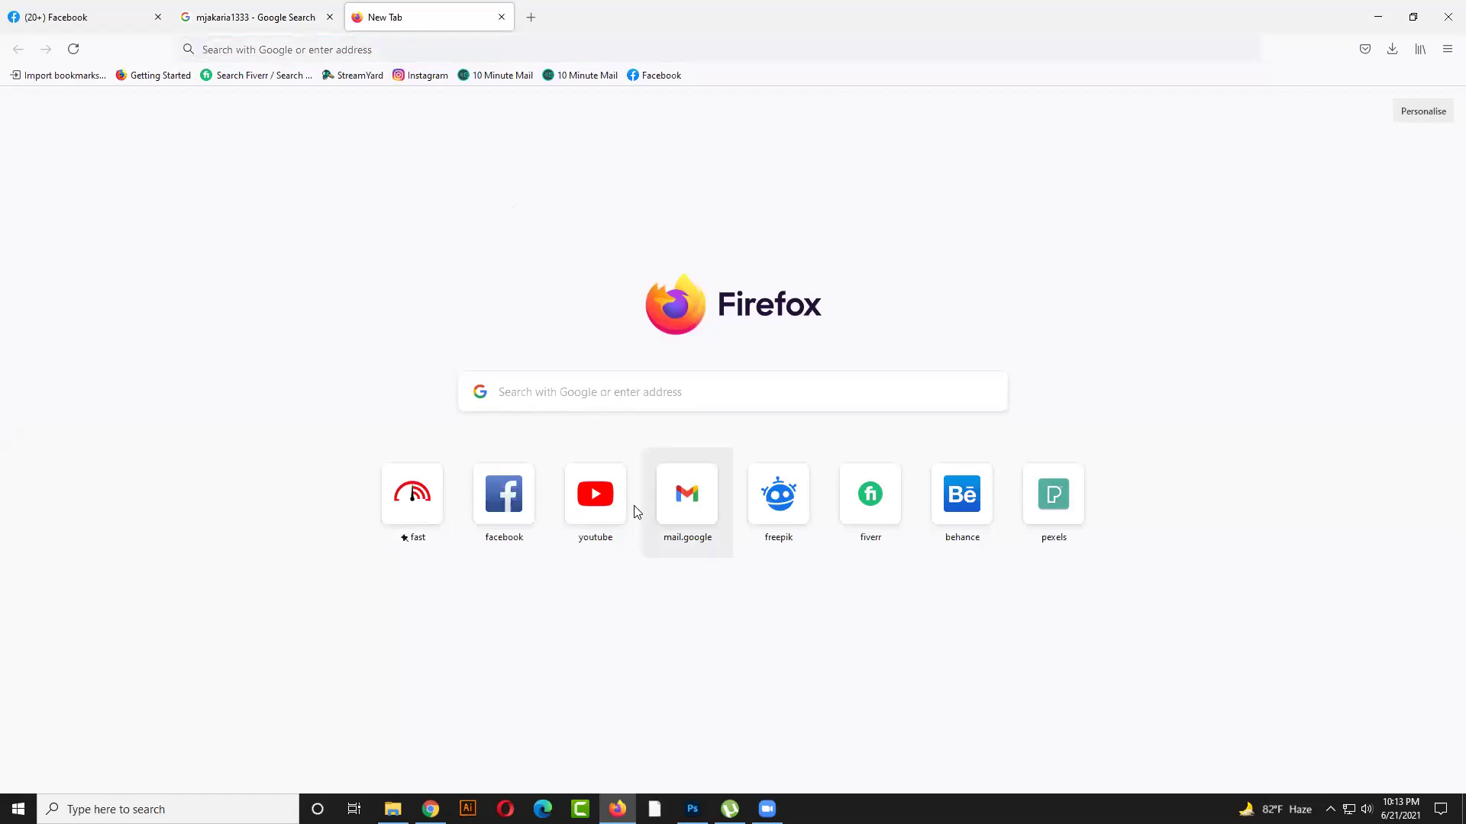
click(693, 809)
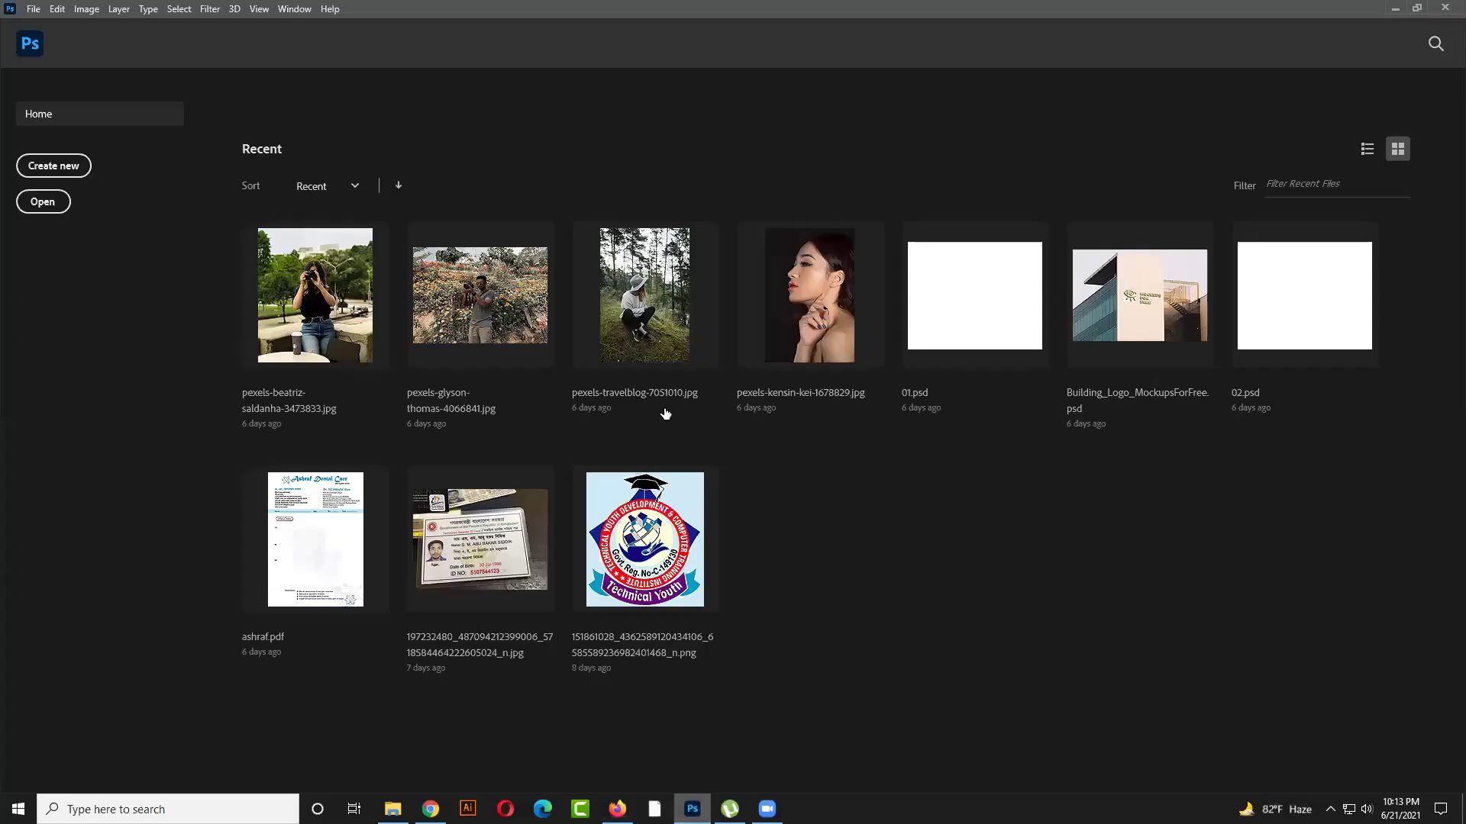
click(33, 10)
click(59, 43)
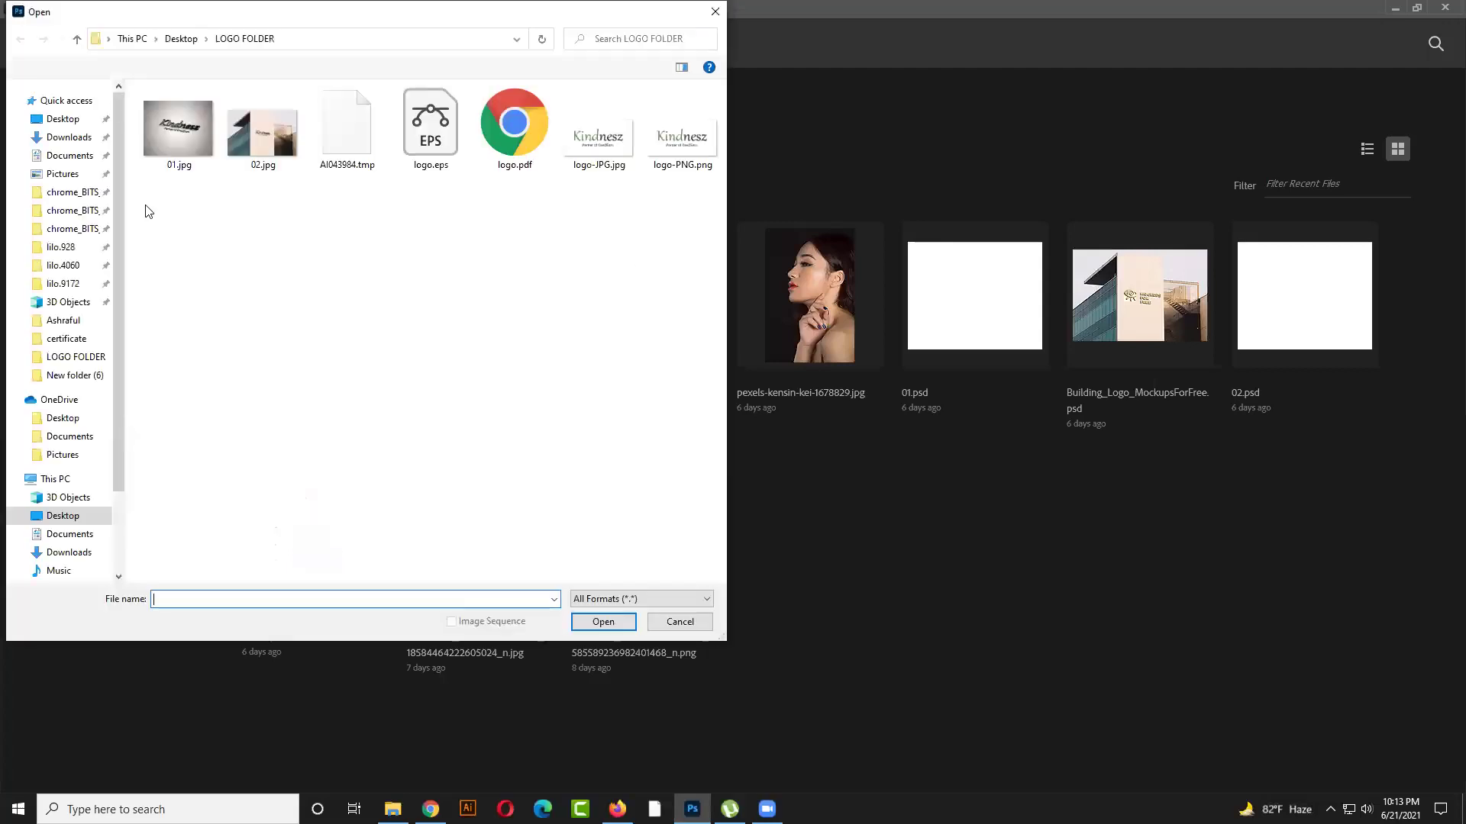
click(64, 119)
click(79, 142)
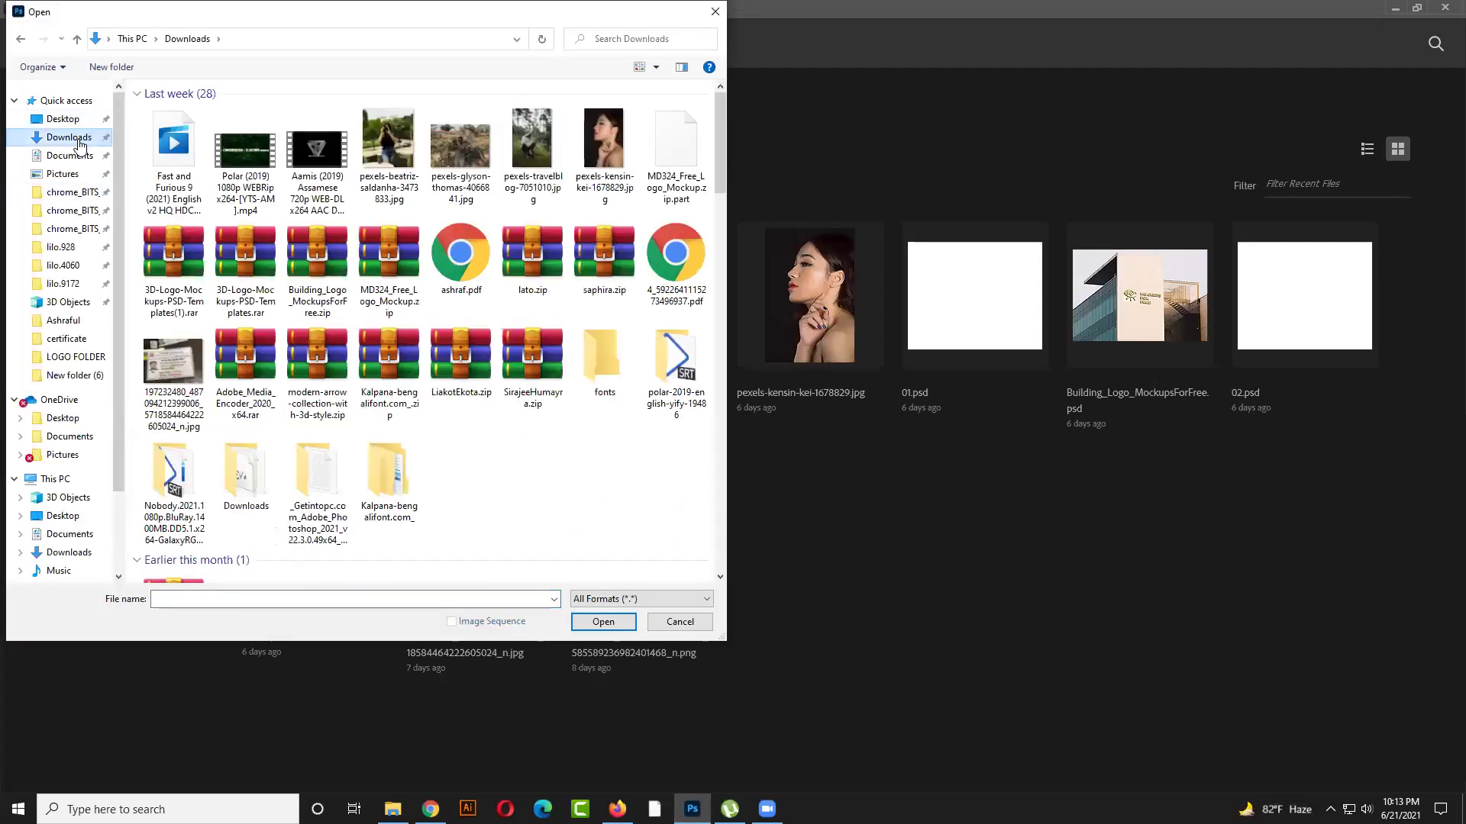
scroll(555, 485, down, 5)
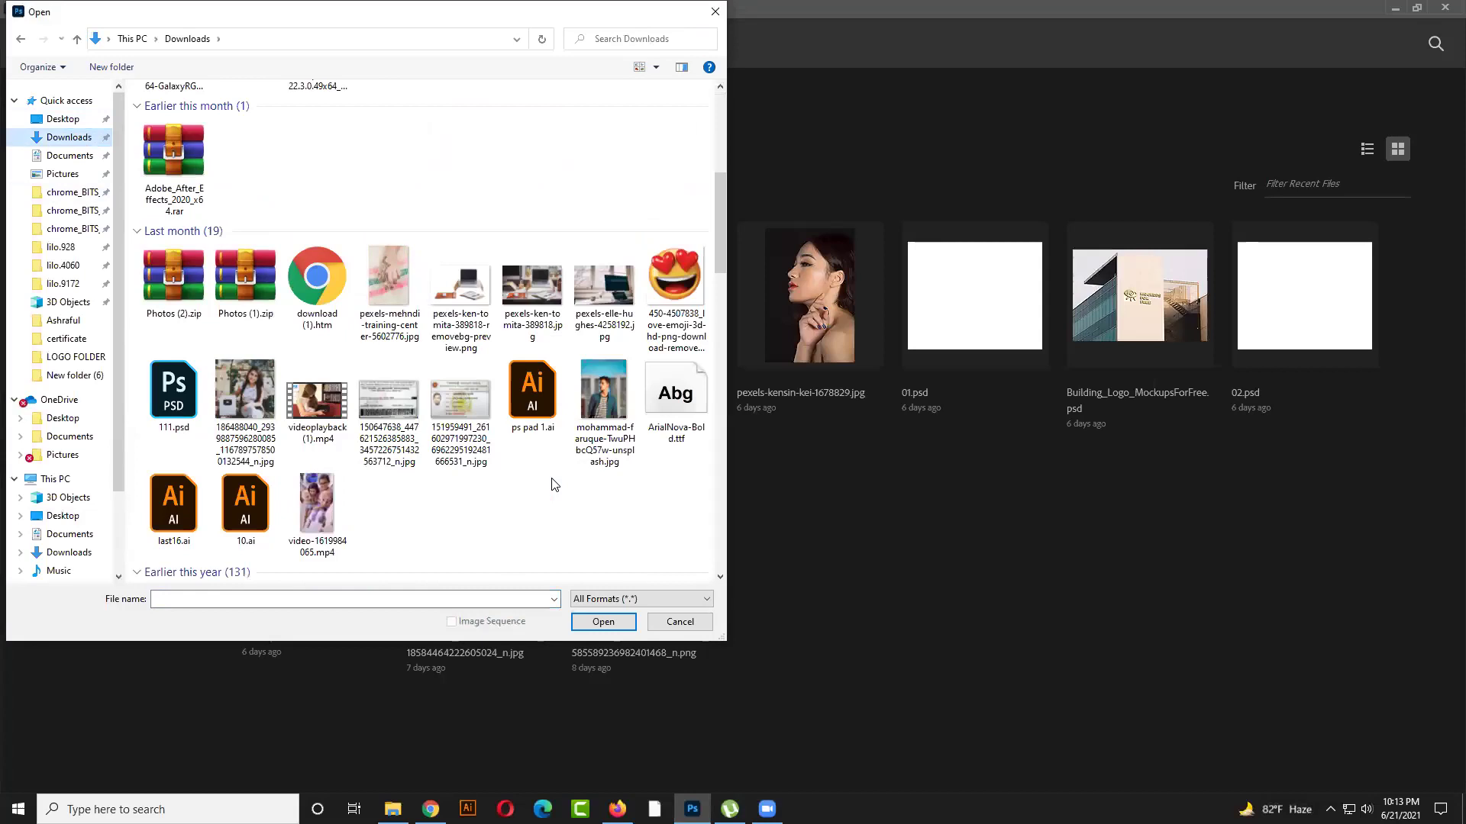
scroll(554, 485, down, 5)
scroll(554, 485, down, 3)
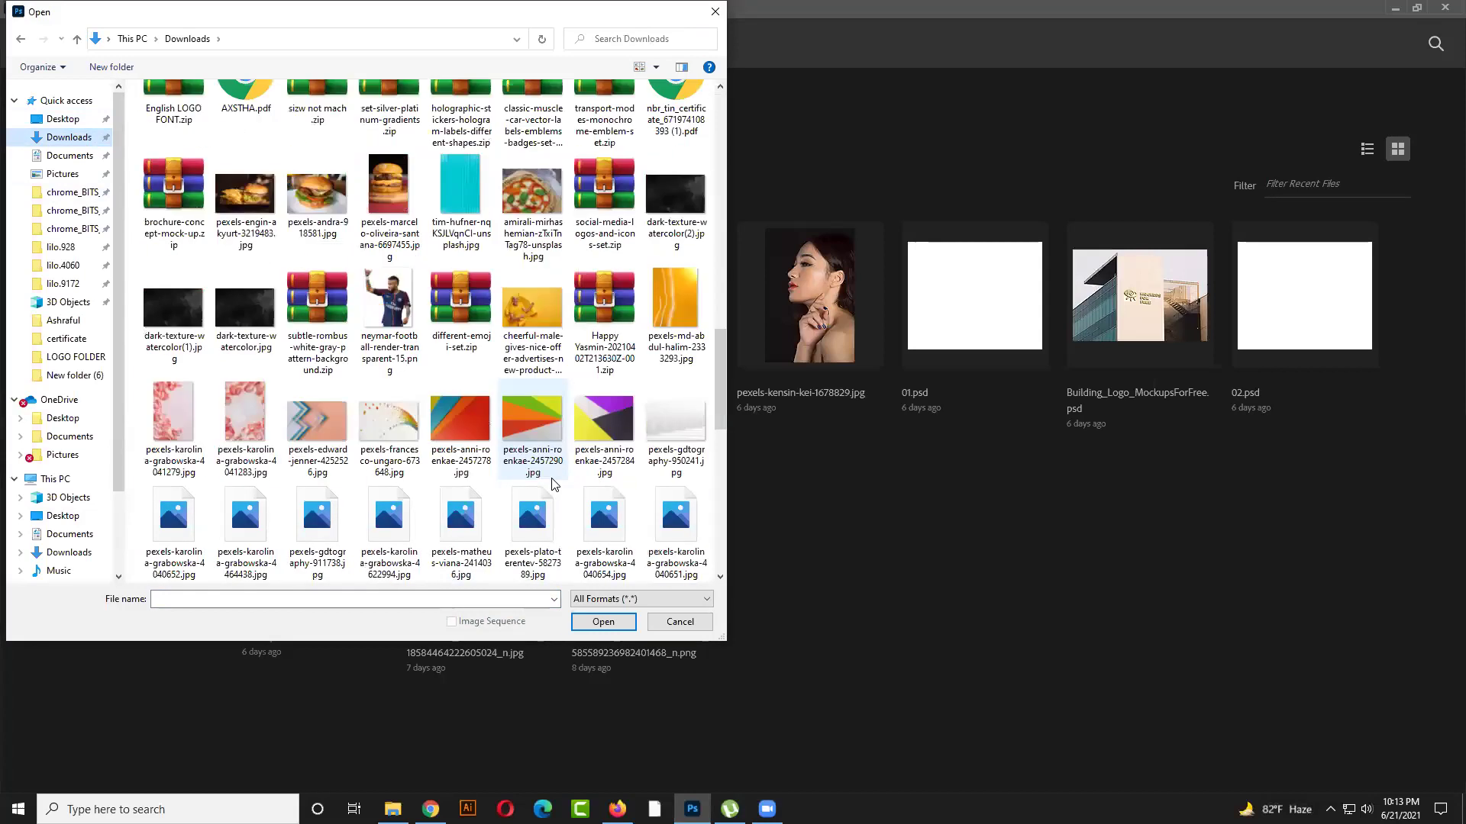
scroll(554, 485, down, 5)
drag(722, 517, 704, 113)
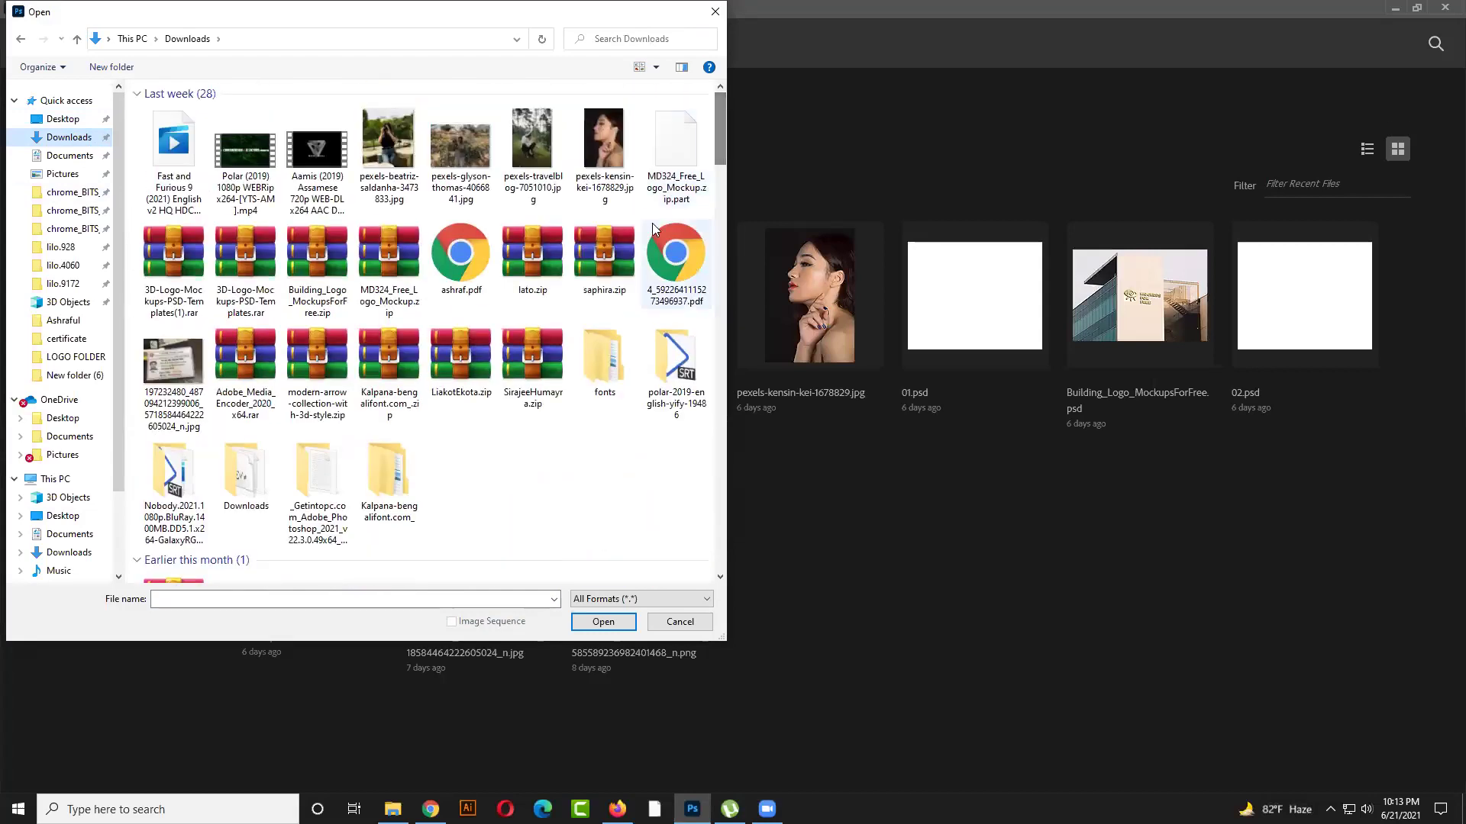
click(77, 120)
drag(719, 124, 722, 299)
drag(722, 470, 717, 351)
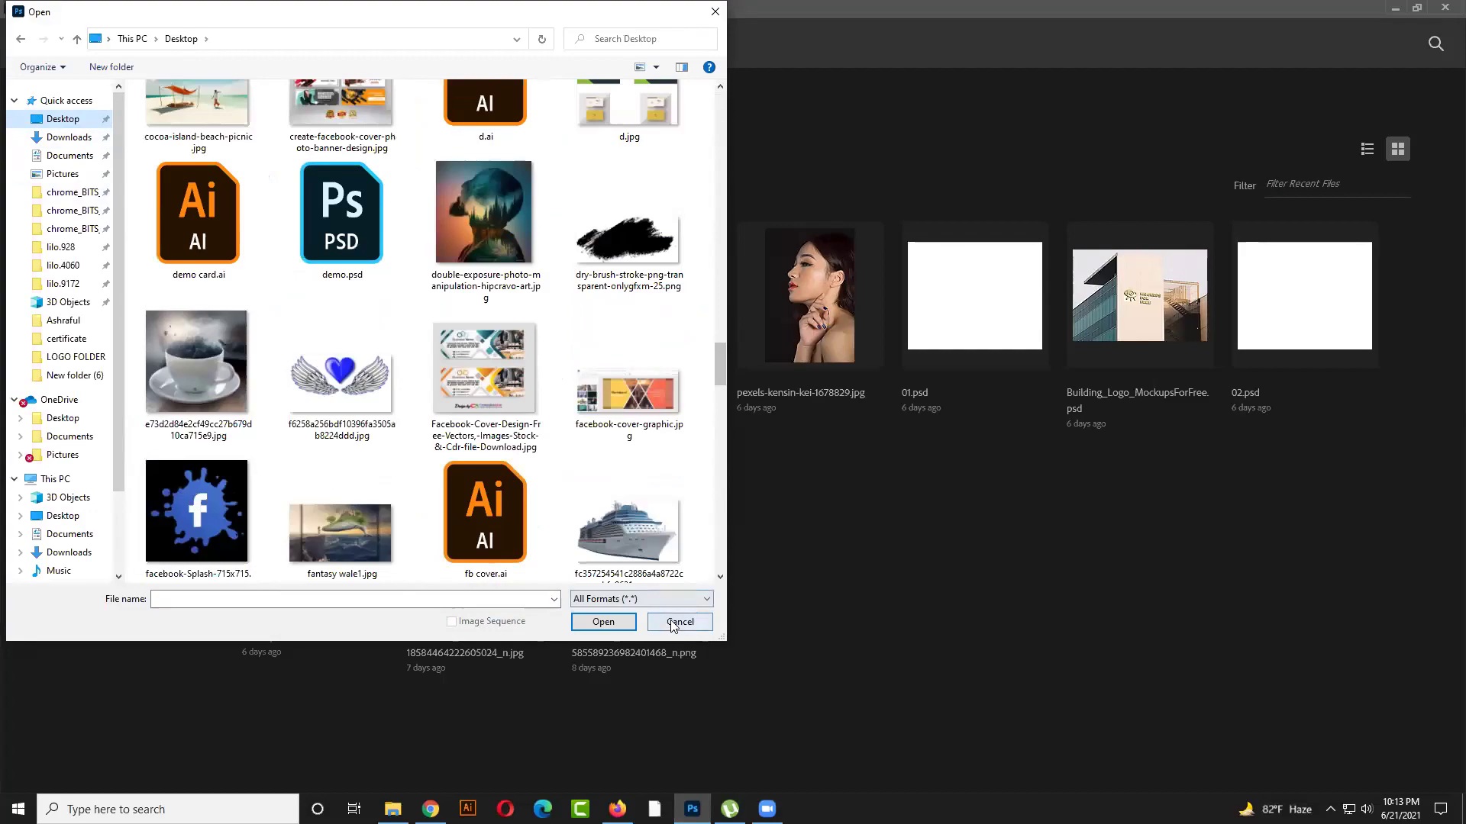
click(679, 622)
Return to Firefox and go back to the spot face image results
click(617, 809)
click(112, 9)
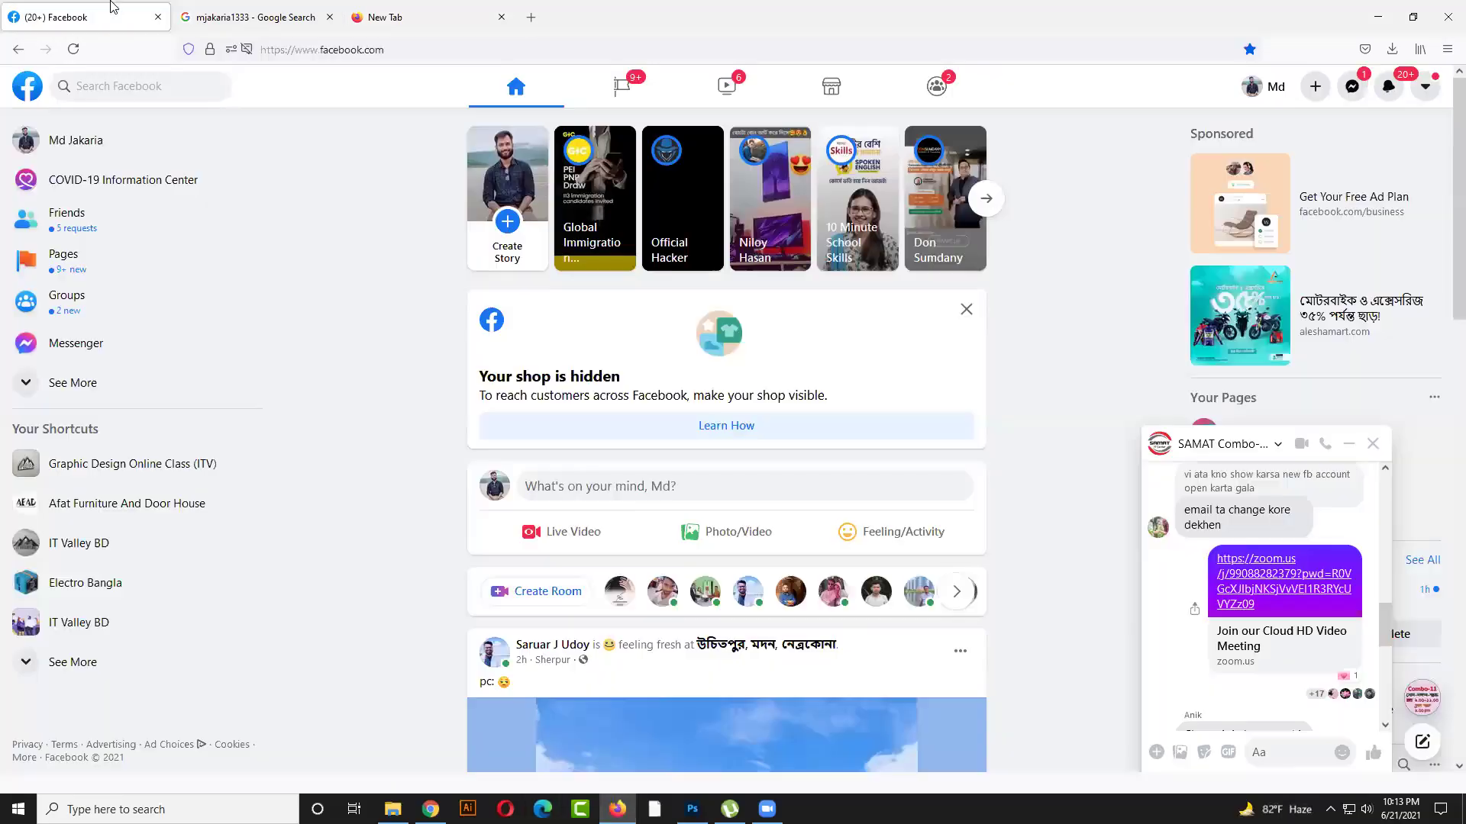
click(232, 10)
click(148, 9)
click(218, 9)
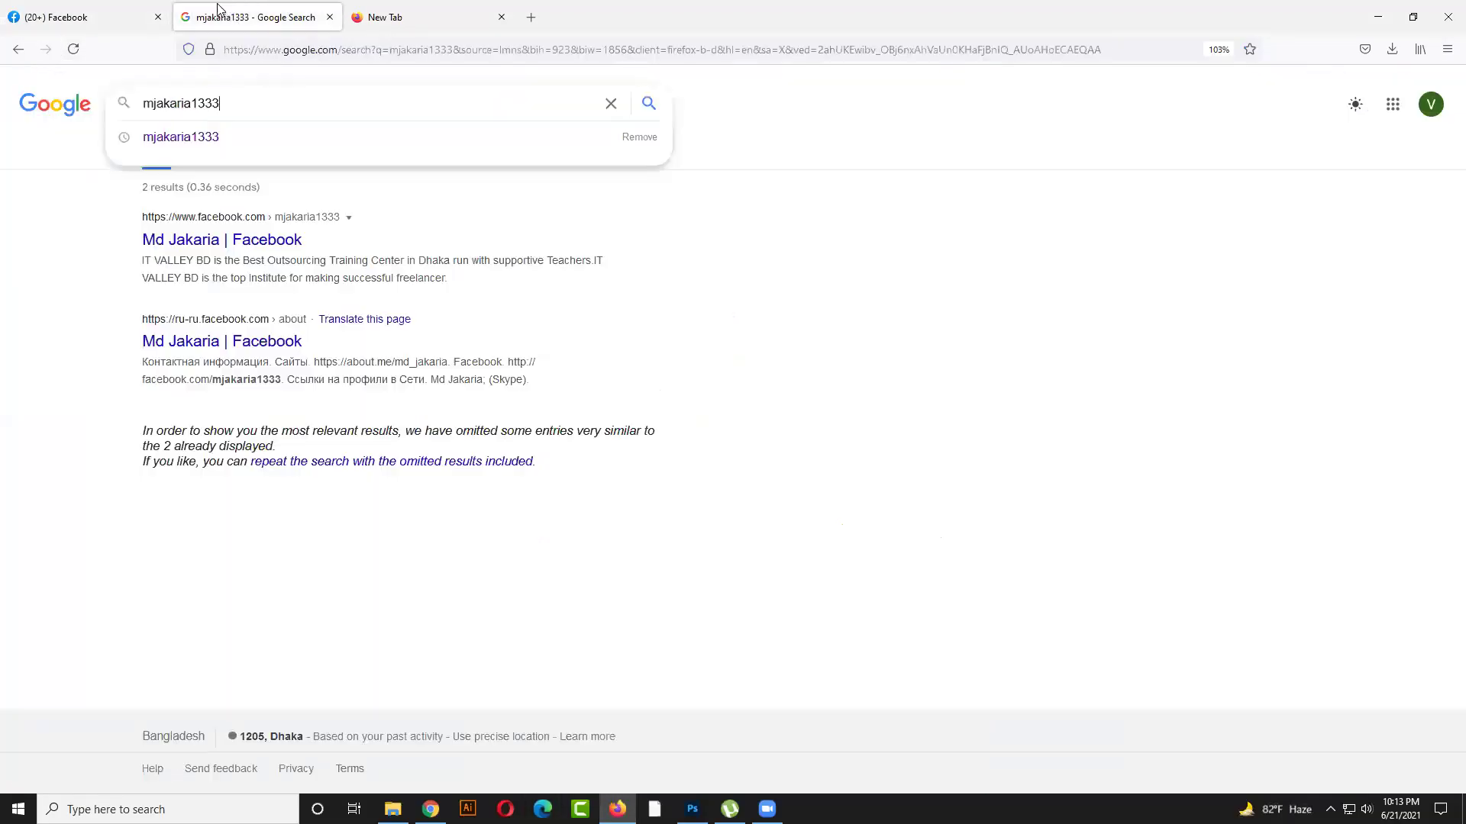
click(17, 49)
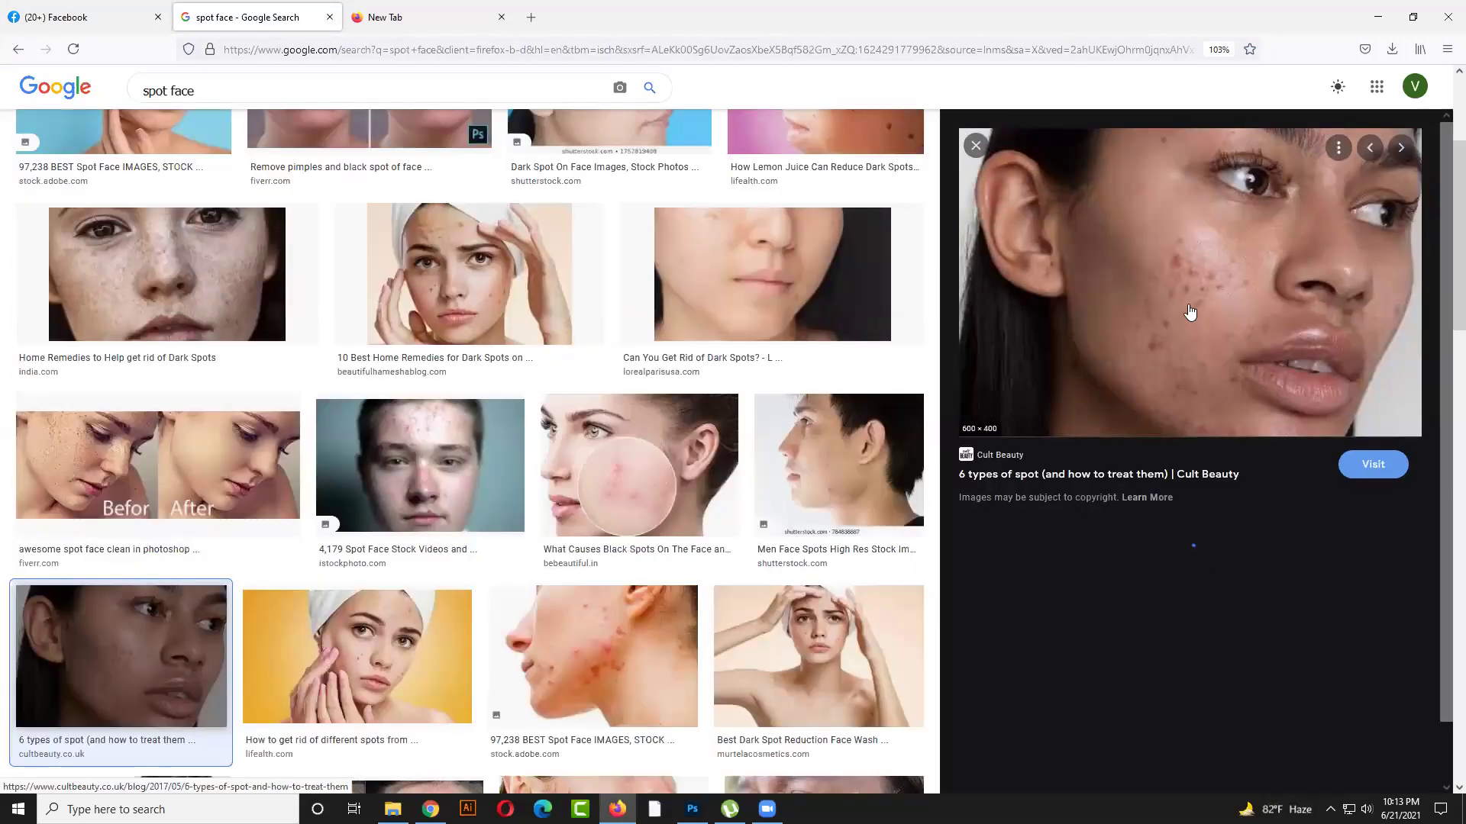
Start saving the acne face preview image with Save Image As
right_click(1191, 307)
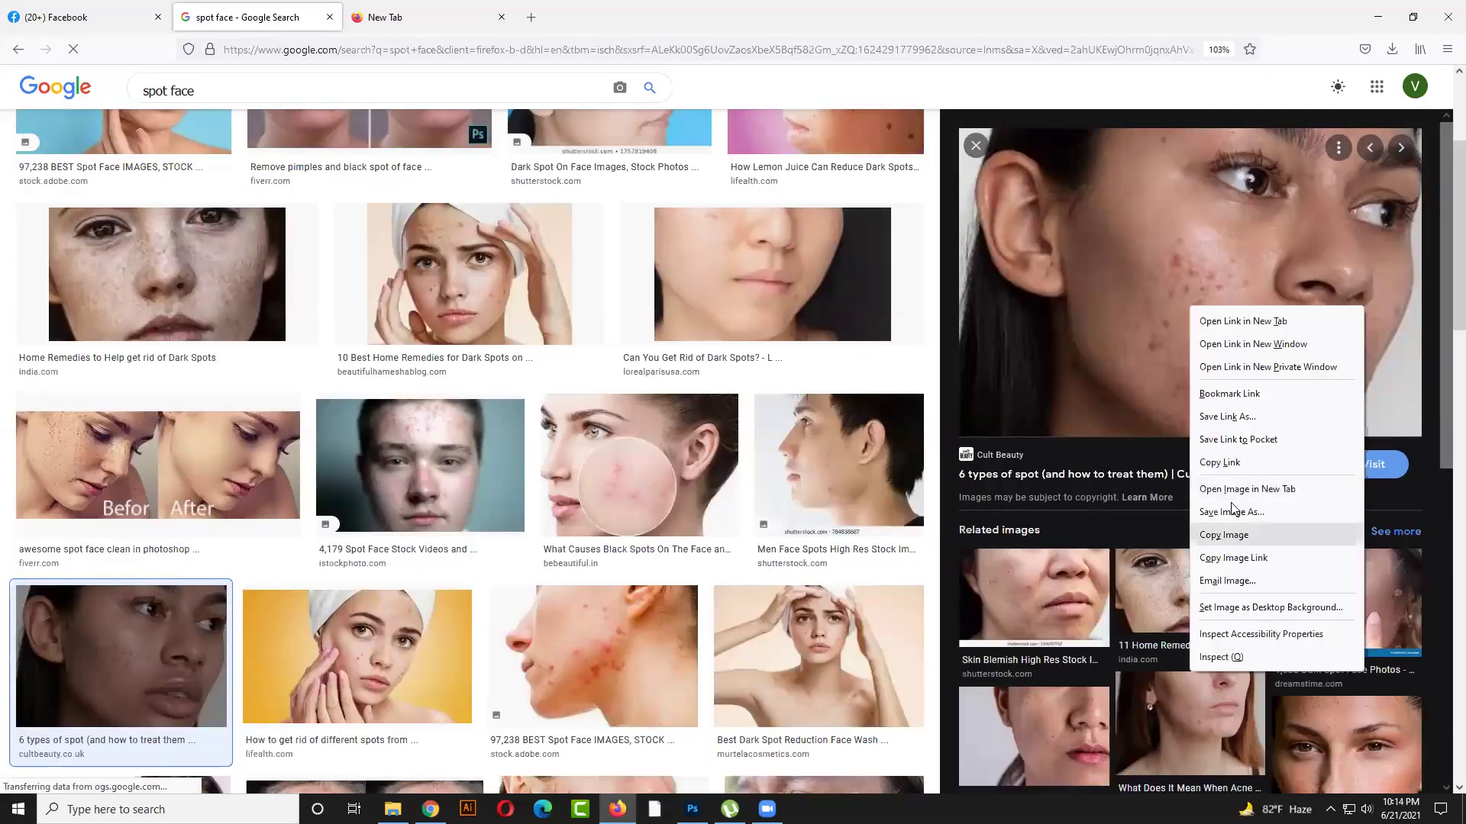
key(v)
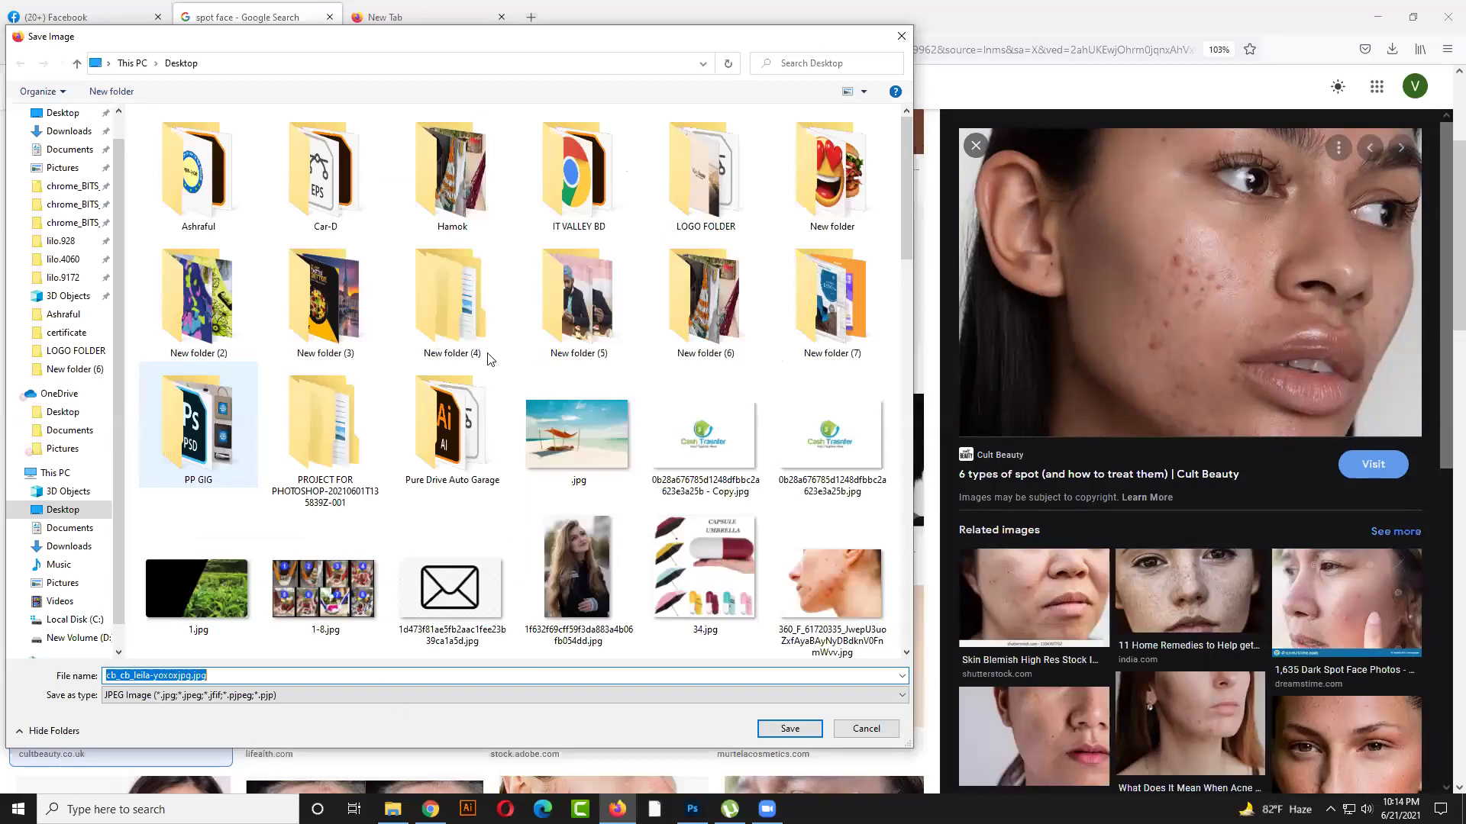
scroll(482, 651, down, 10)
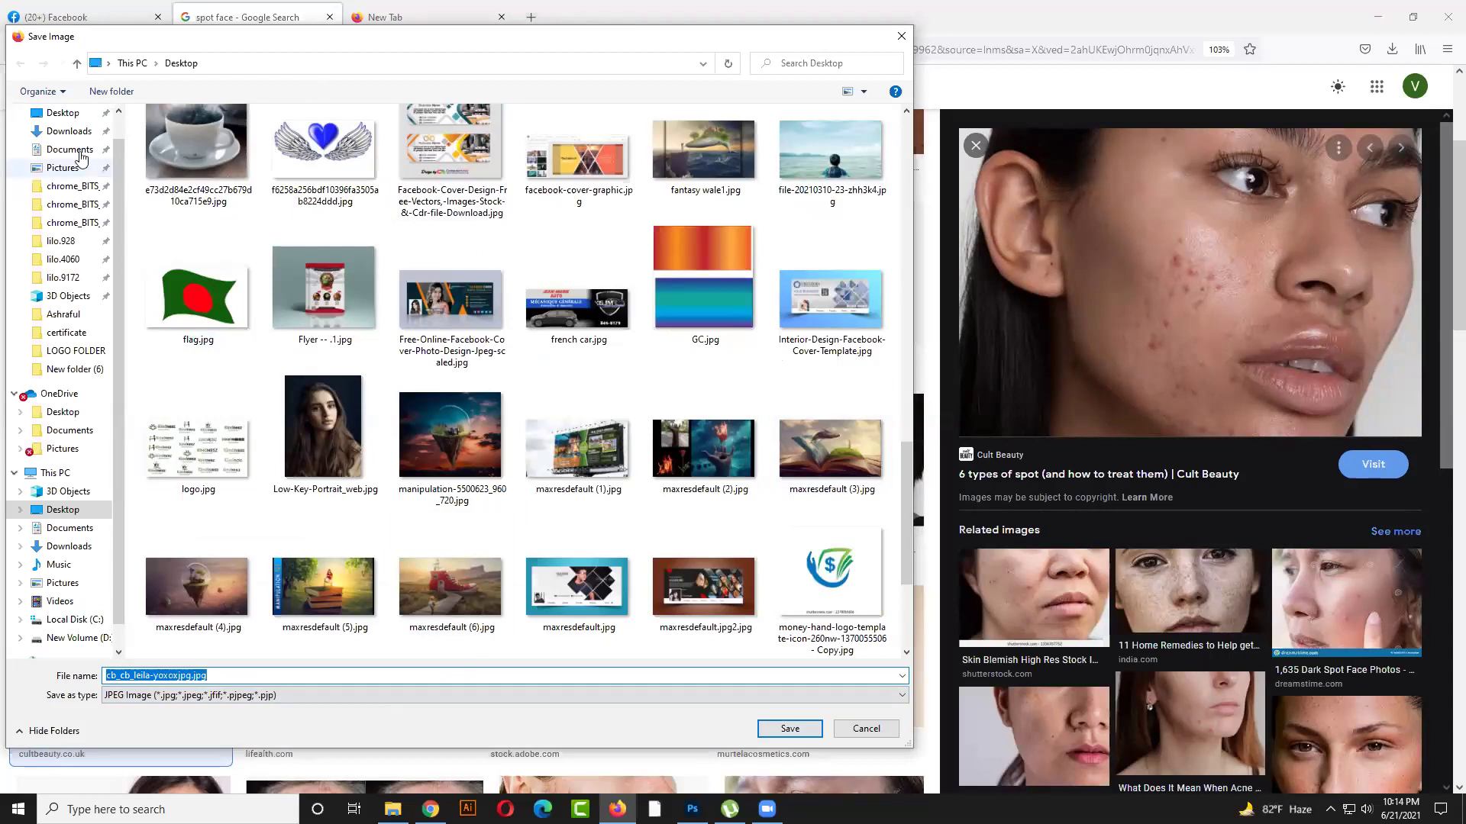
scroll(105, 555, down, 1)
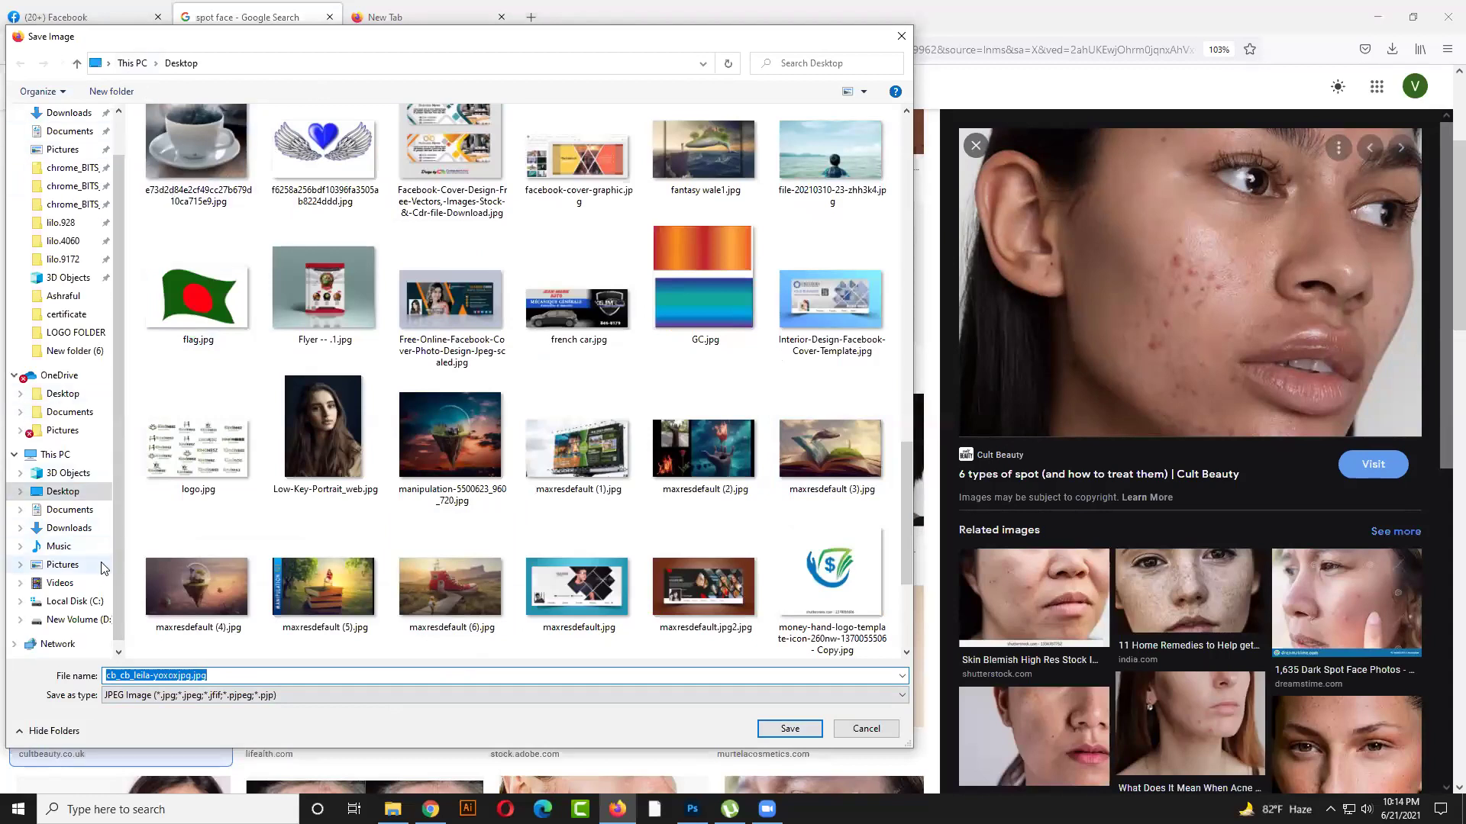
click(79, 534)
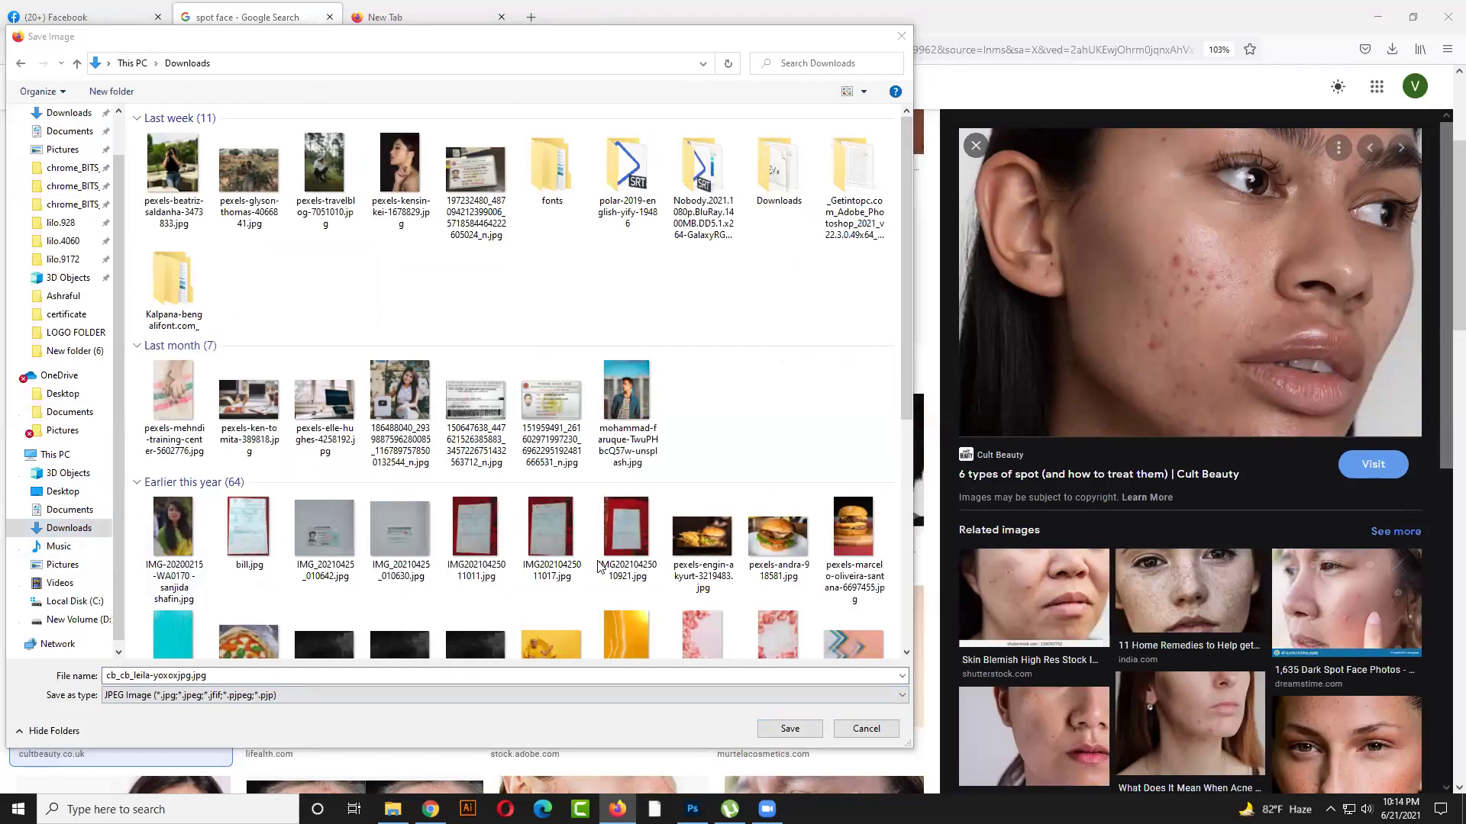
click(840, 303)
Create New folder (8) on the Desktop and save the face photo into it
click(359, 675)
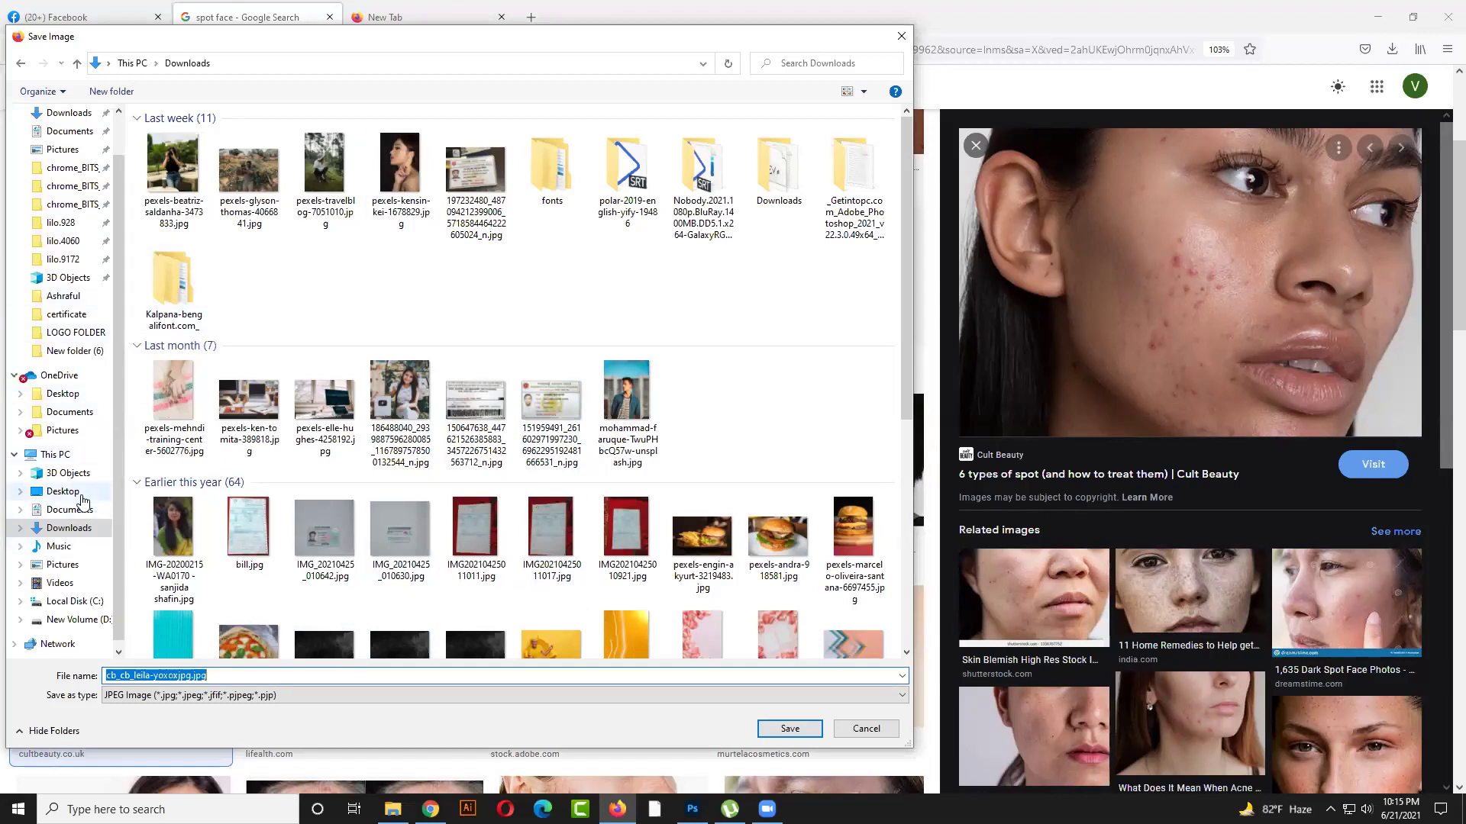
click(65, 492)
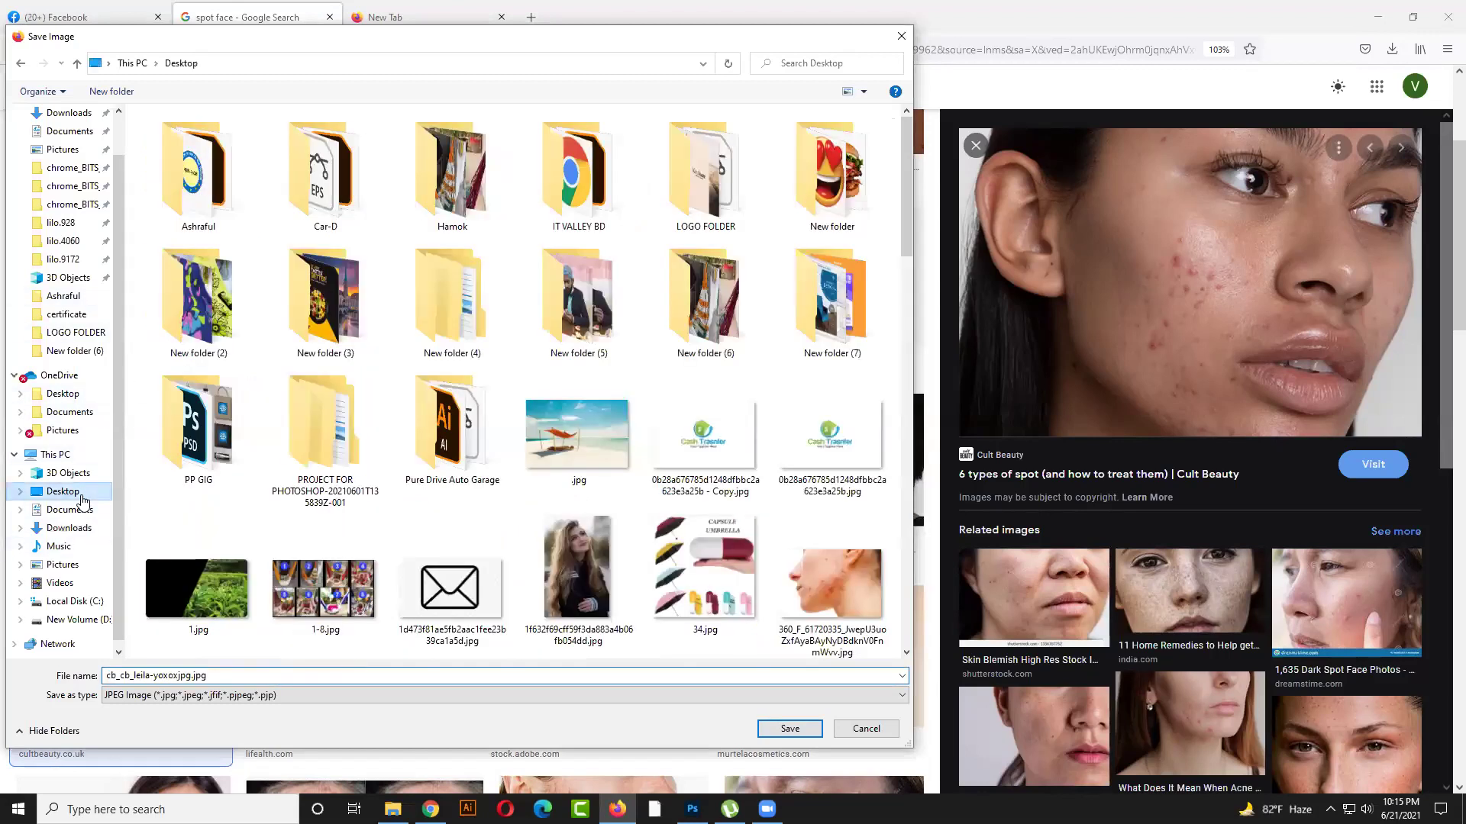
right_click(380, 354)
mouse_move(430, 496)
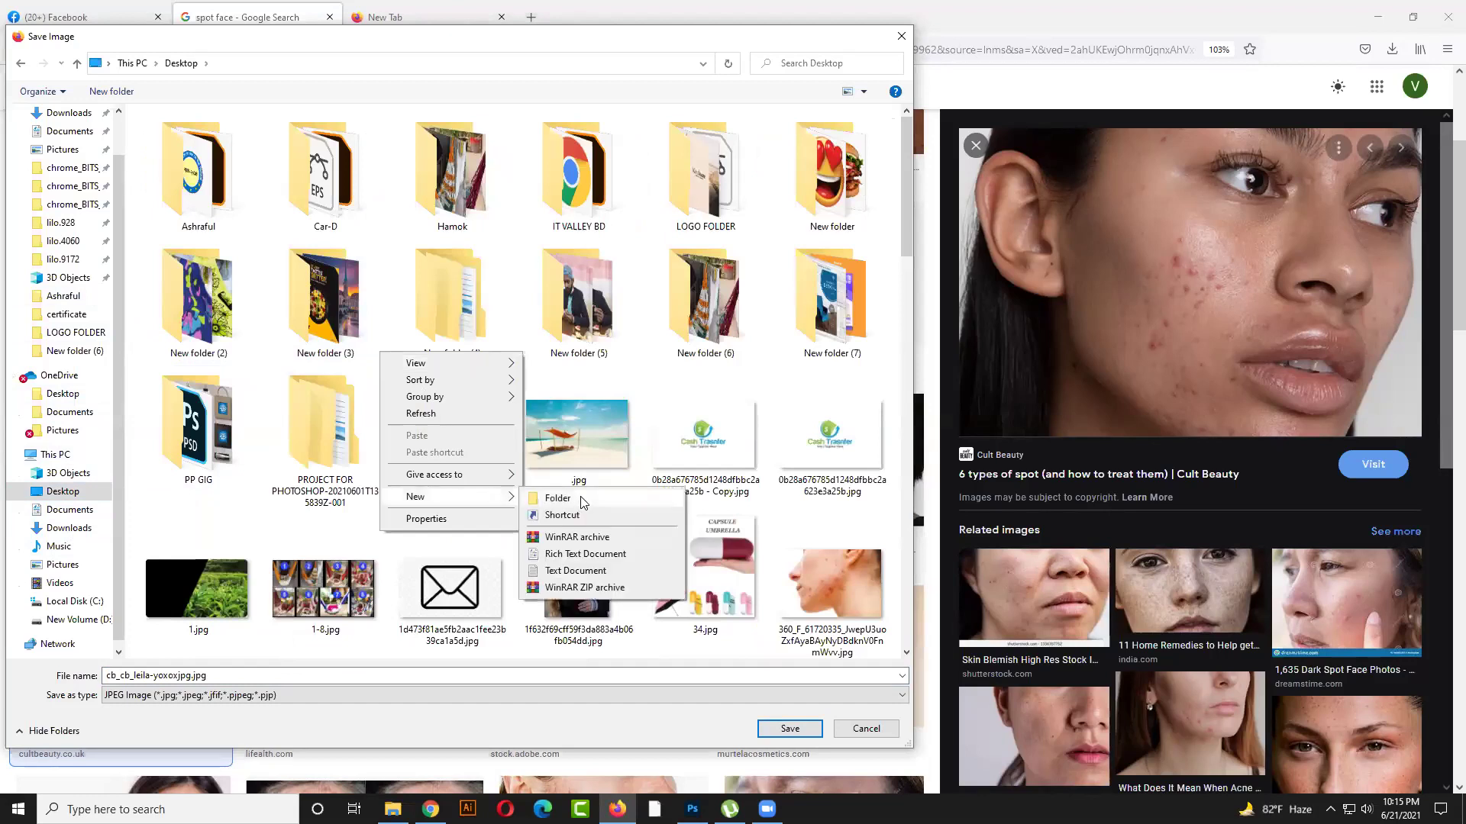
click(553, 495)
click(794, 728)
click(799, 729)
click(798, 730)
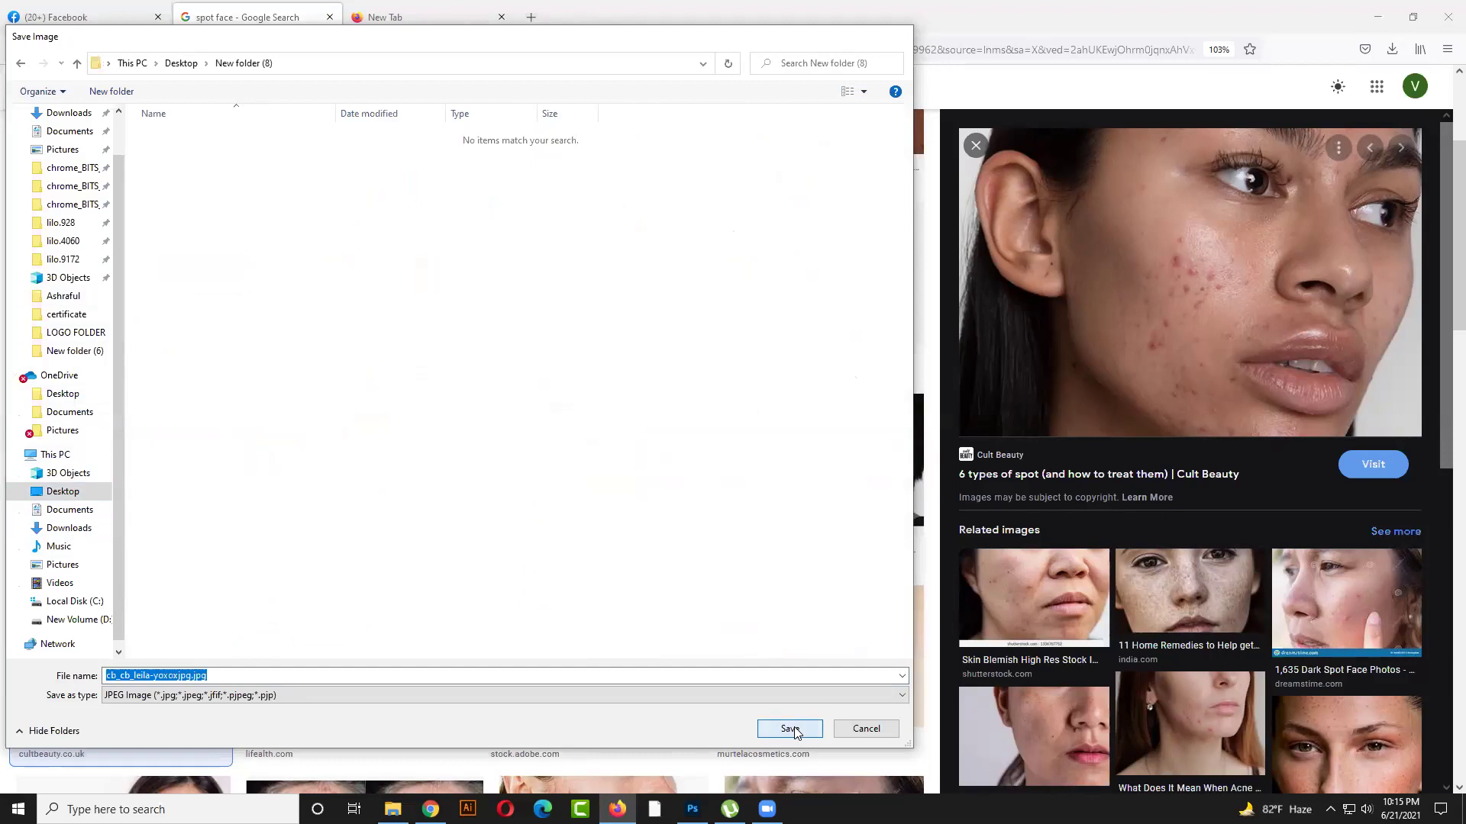
Show the downloaded face photo in its folder, then revisit the Facebook profile tab
click(1392, 50)
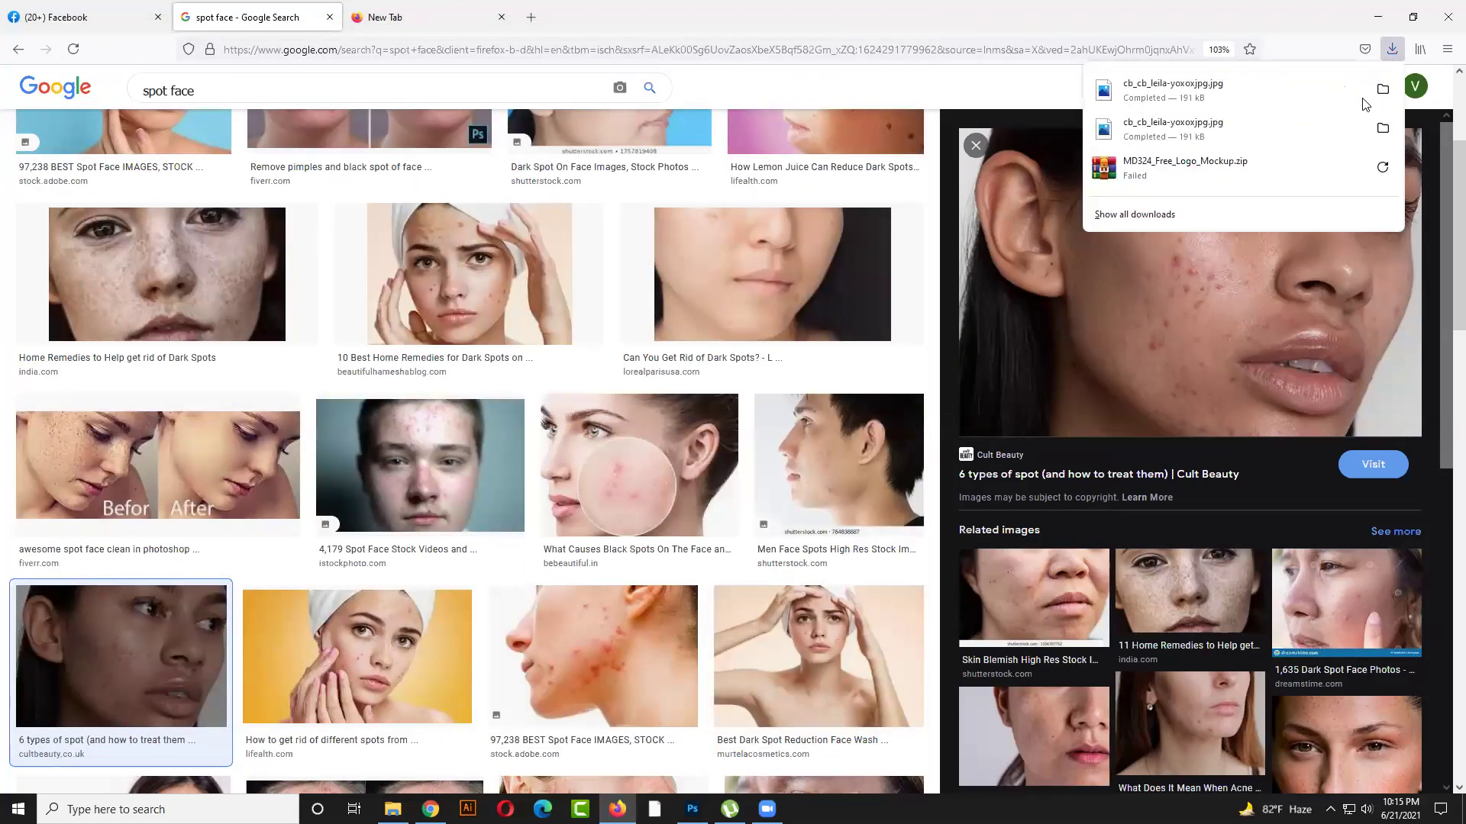
click(1383, 93)
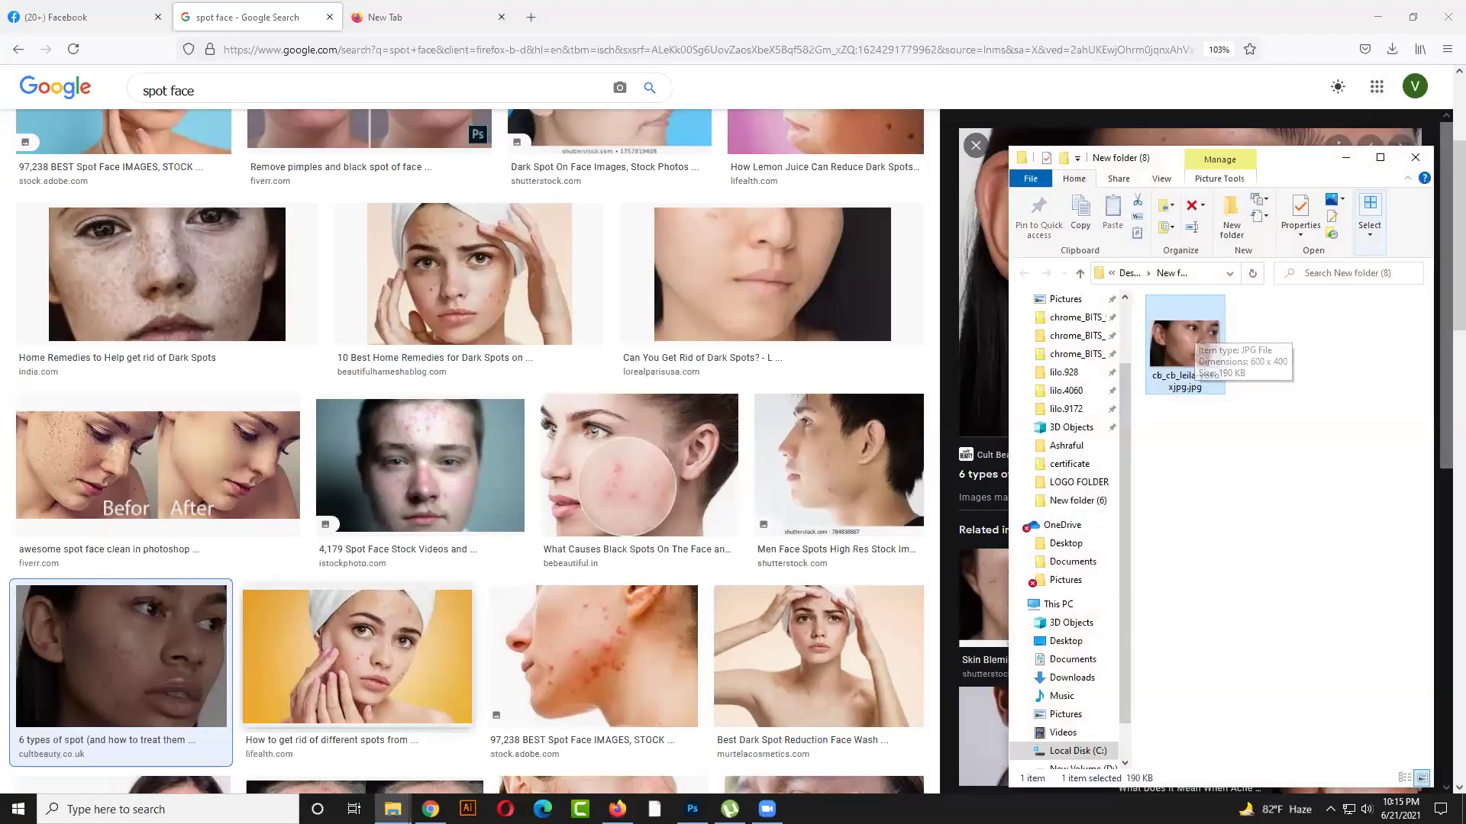
click(617, 808)
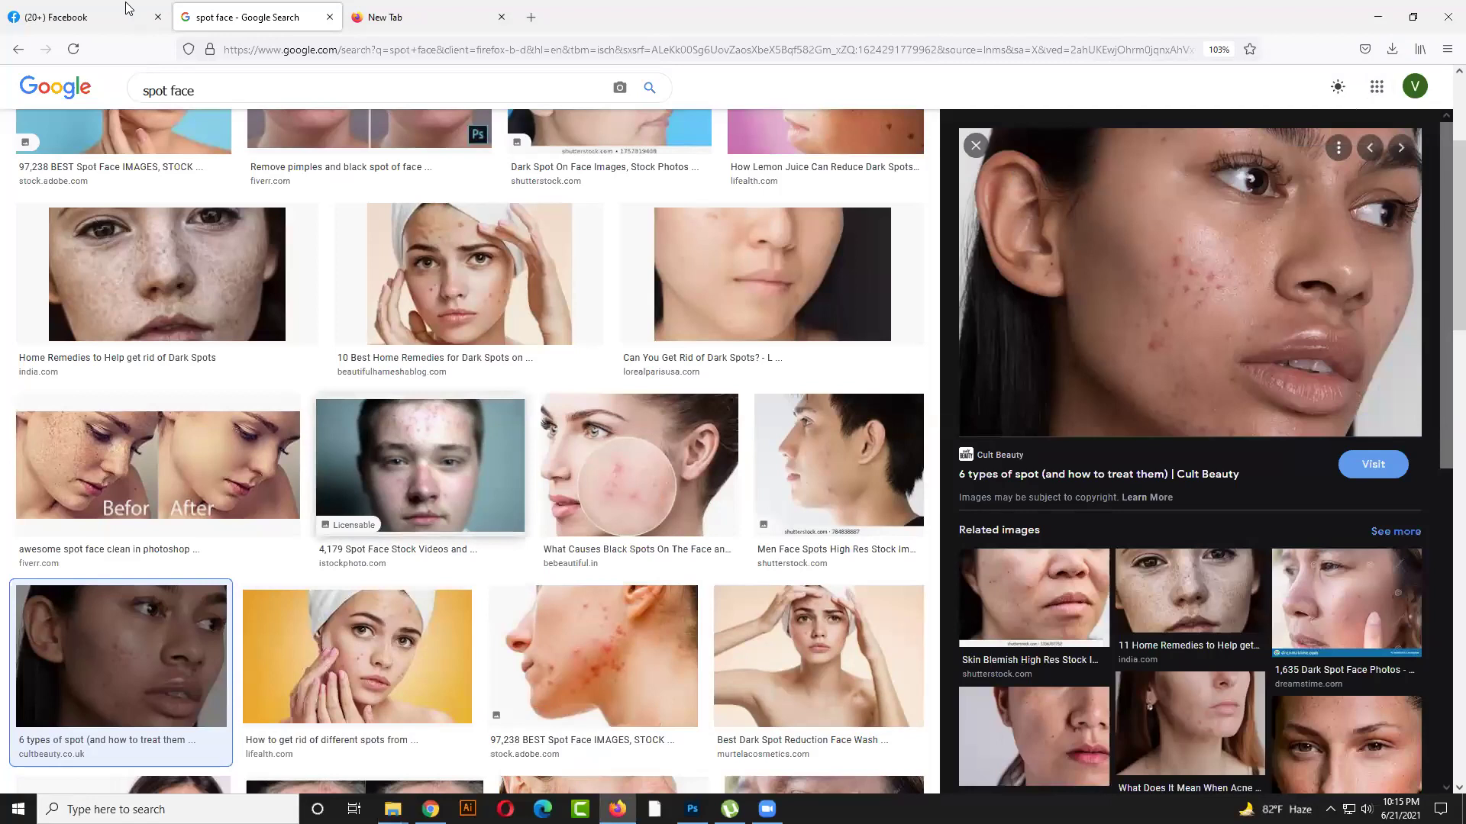
click(84, 17)
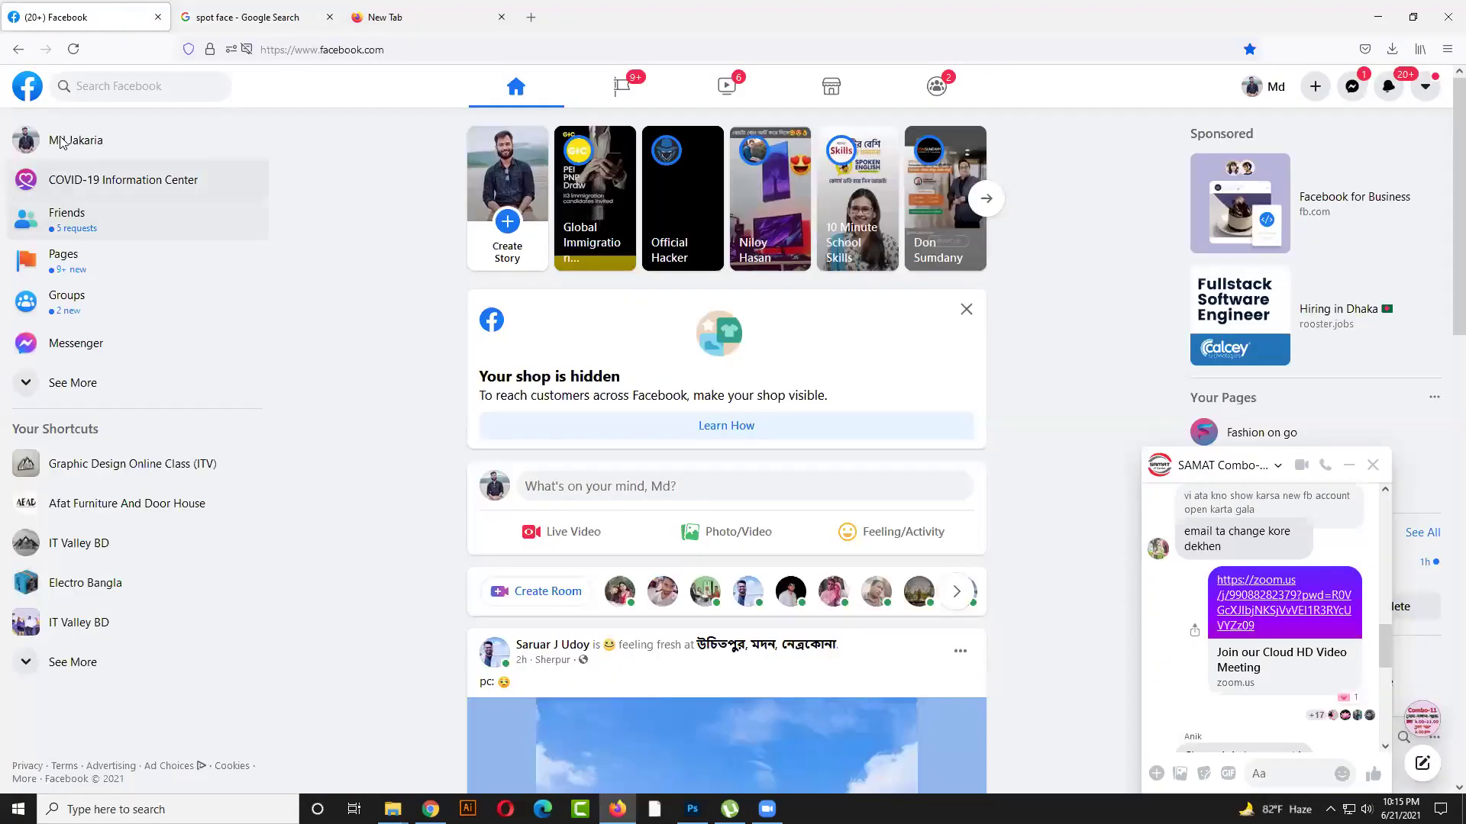
click(63, 140)
Visit the fast.com speed test, close its tab, and minimize Firefox
double_click(459, 49)
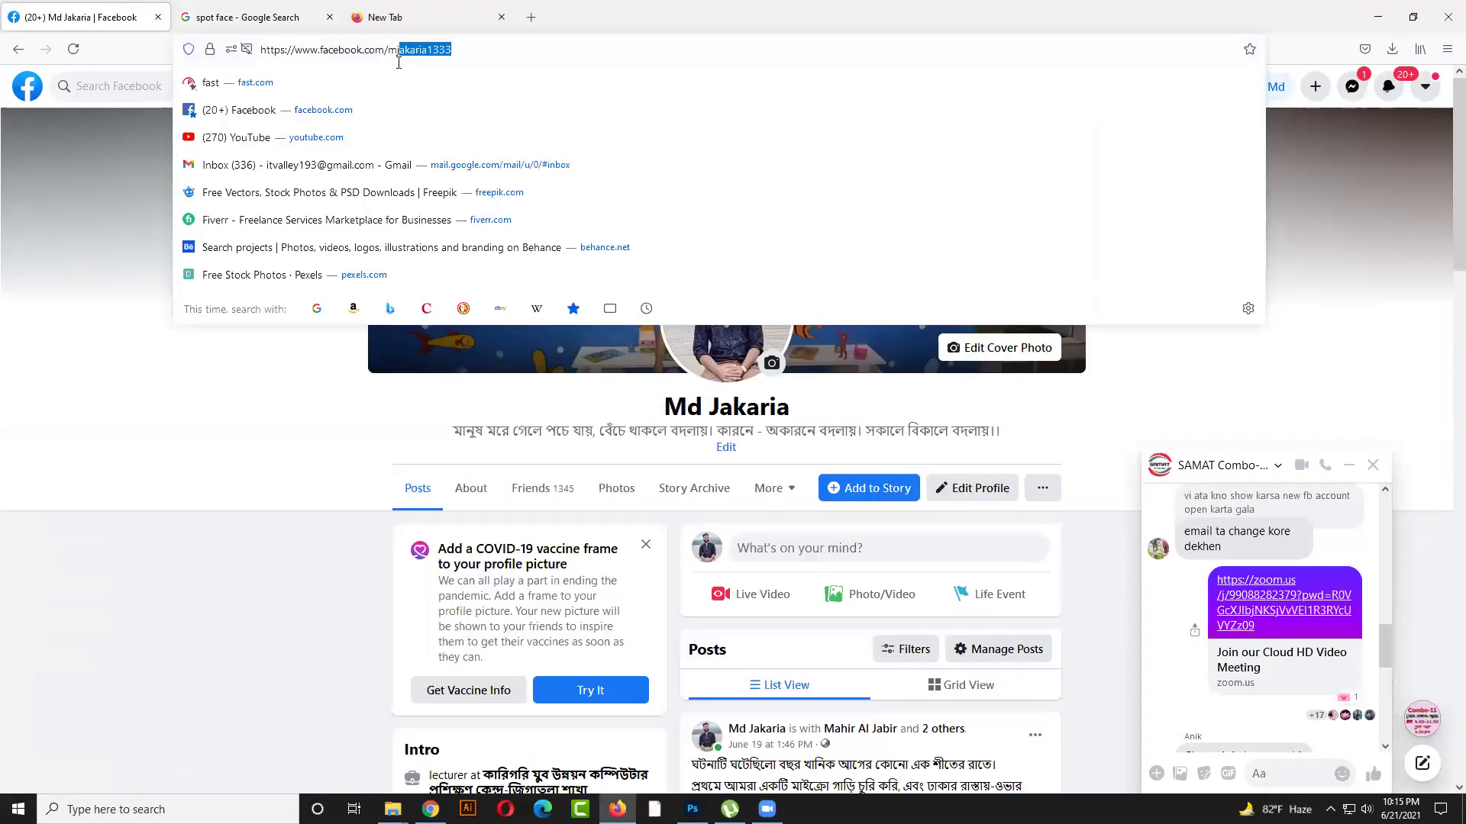
click(477, 81)
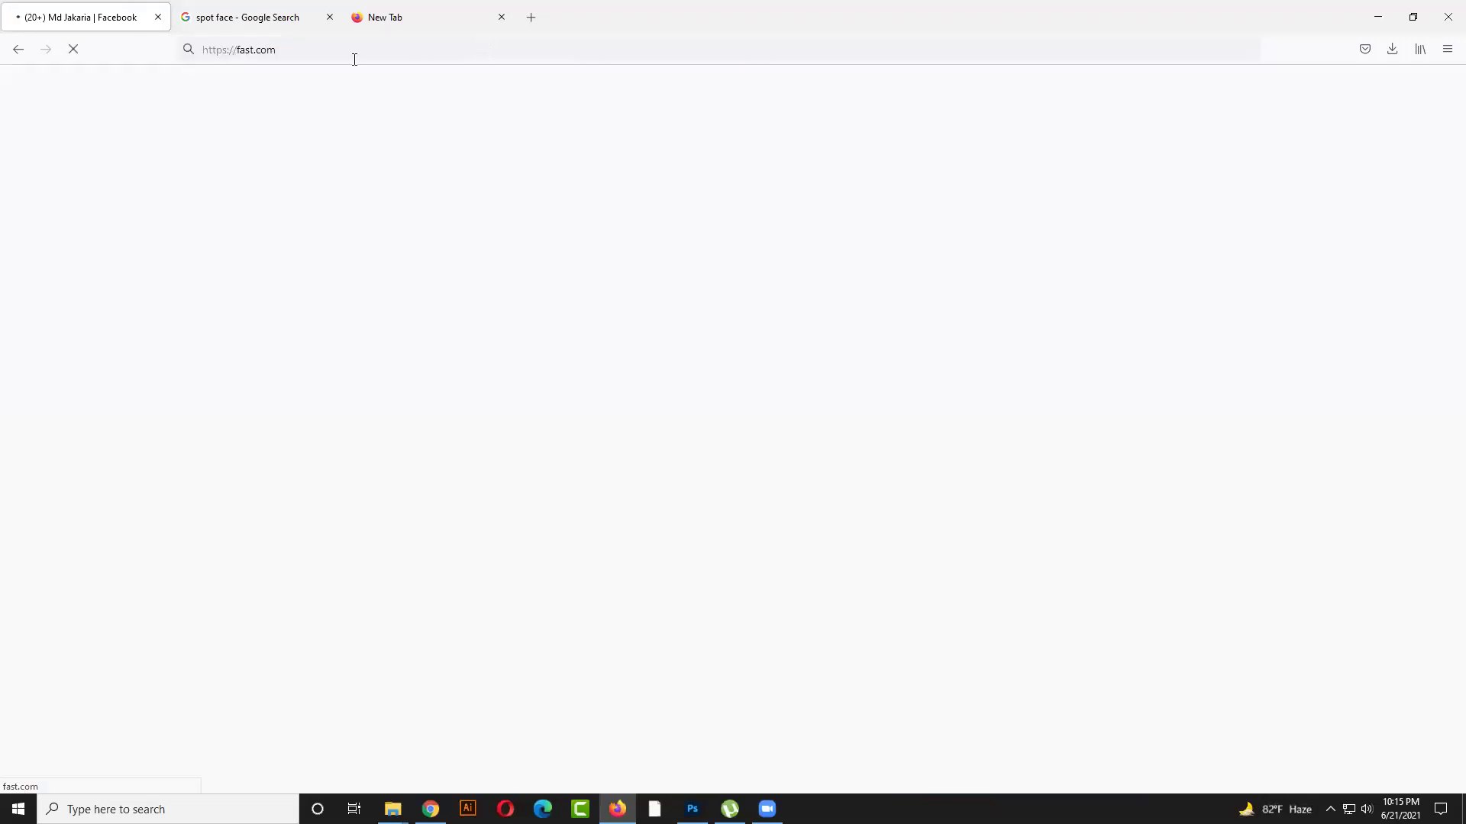
click(283, 6)
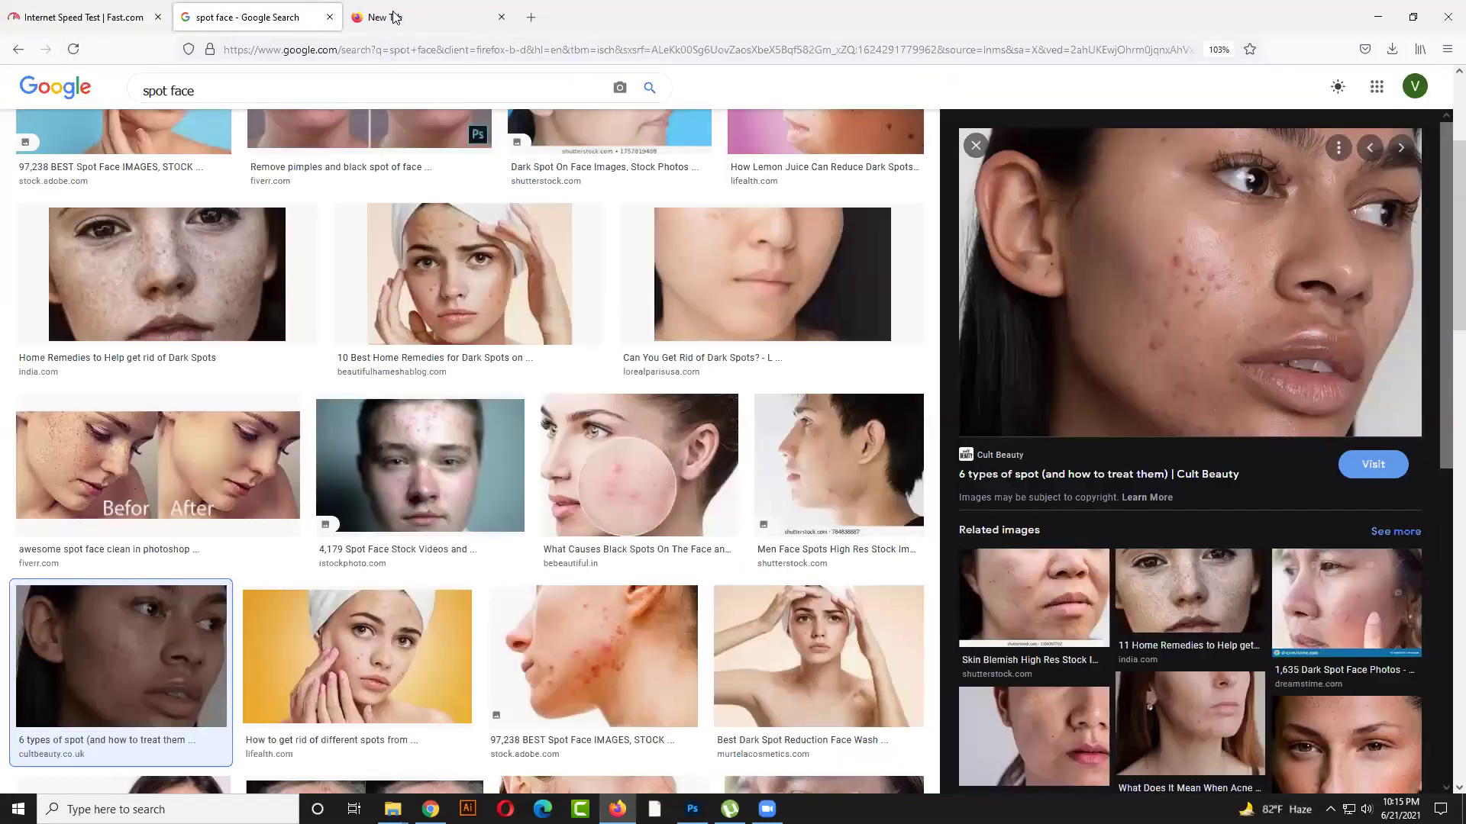
click(405, 9)
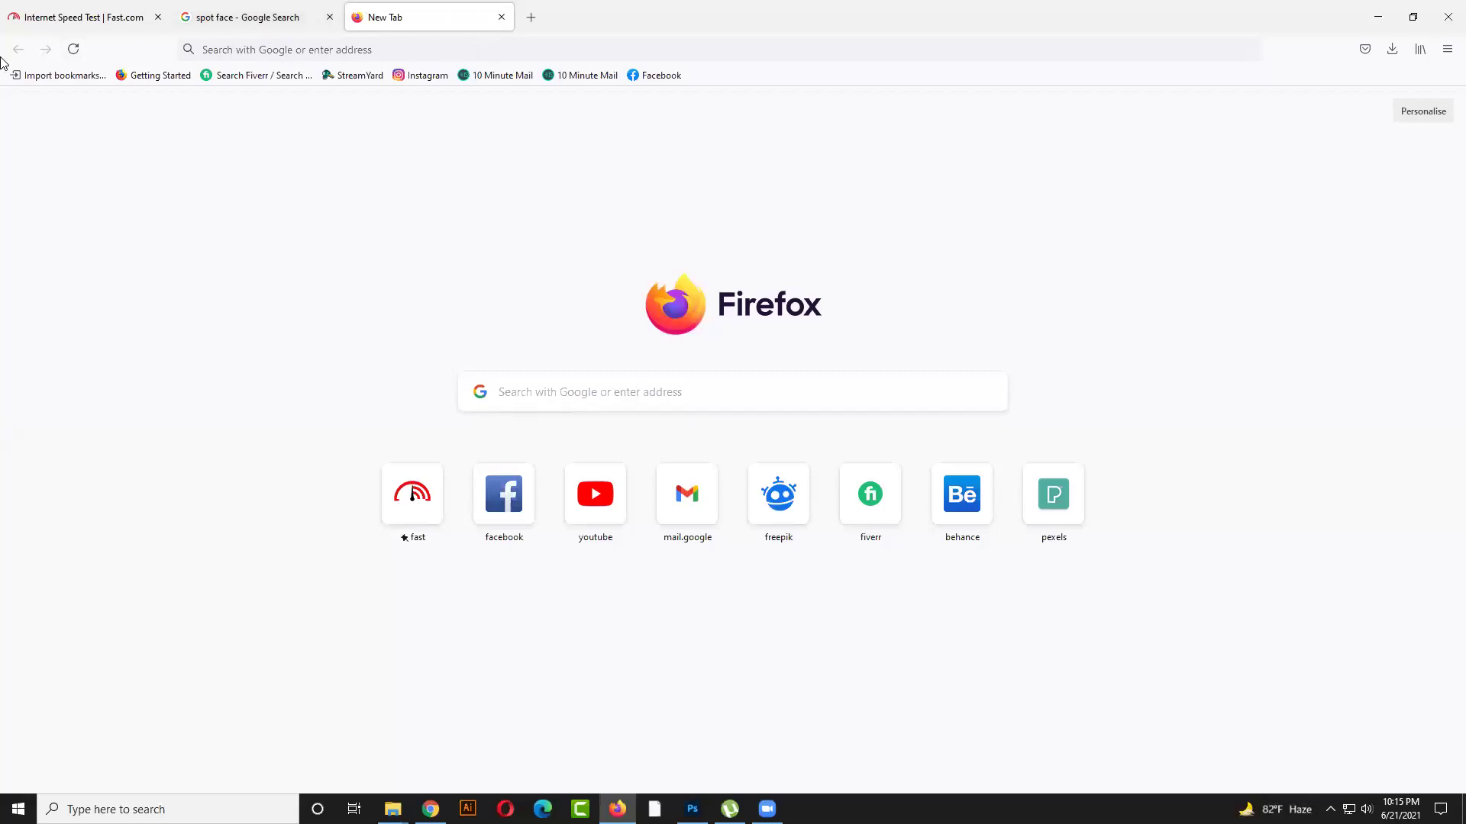
click(158, 17)
click(1378, 8)
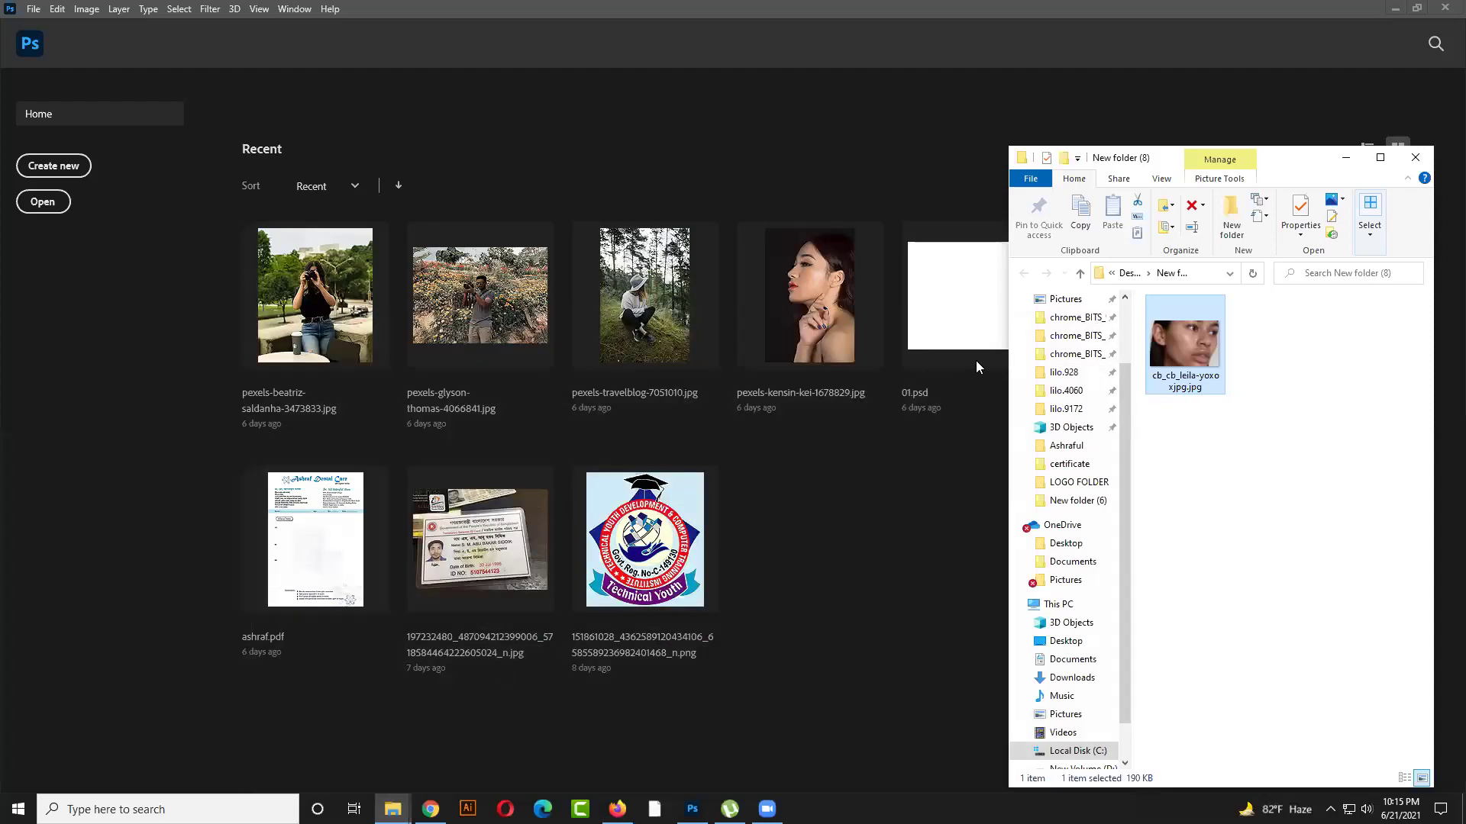
Unlock the face photo's Background into Layer 0, zoom to 200%, and dismiss the preset-syncing tip
click(843, 667)
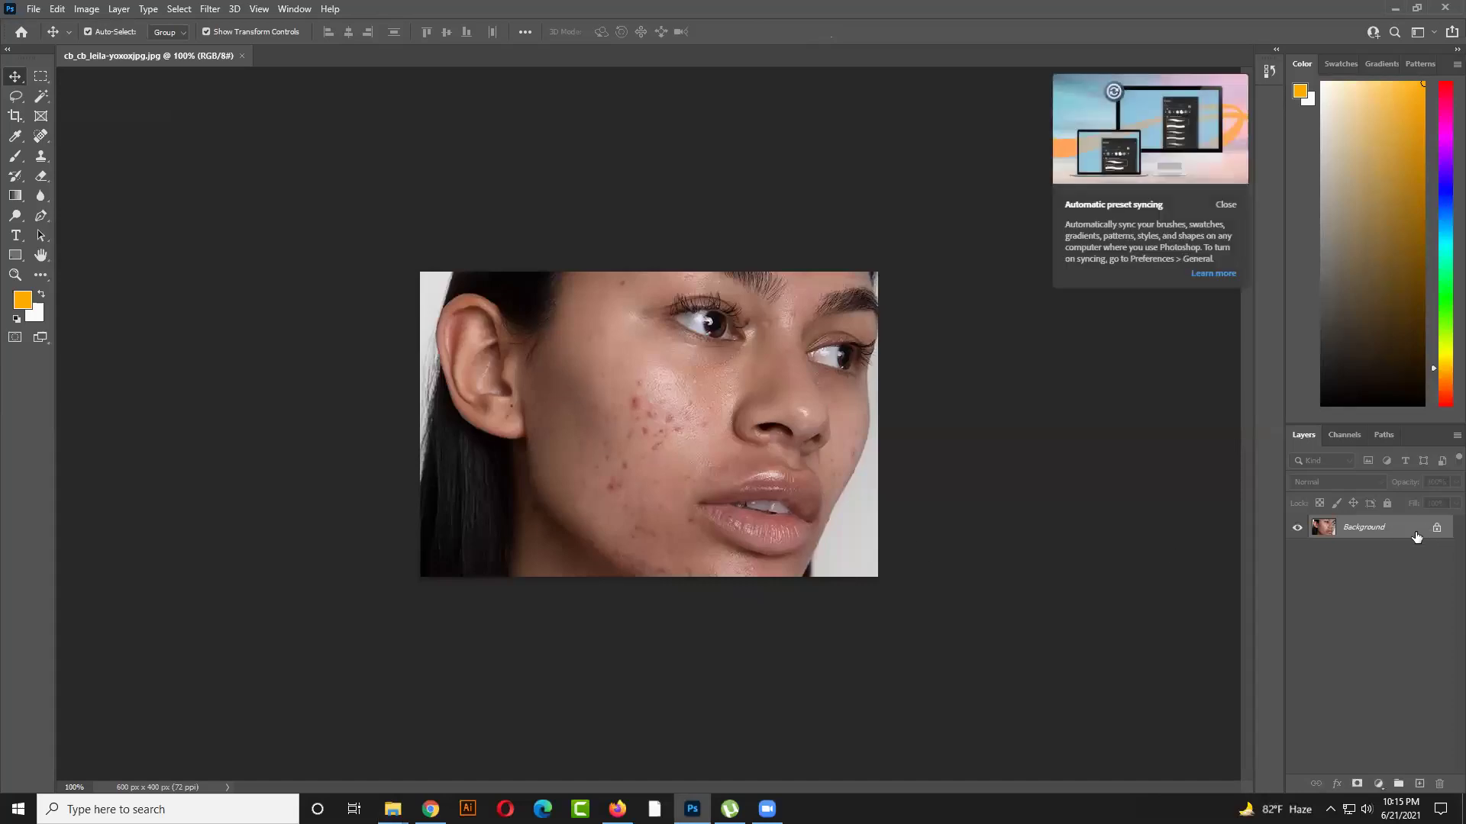
click(1436, 530)
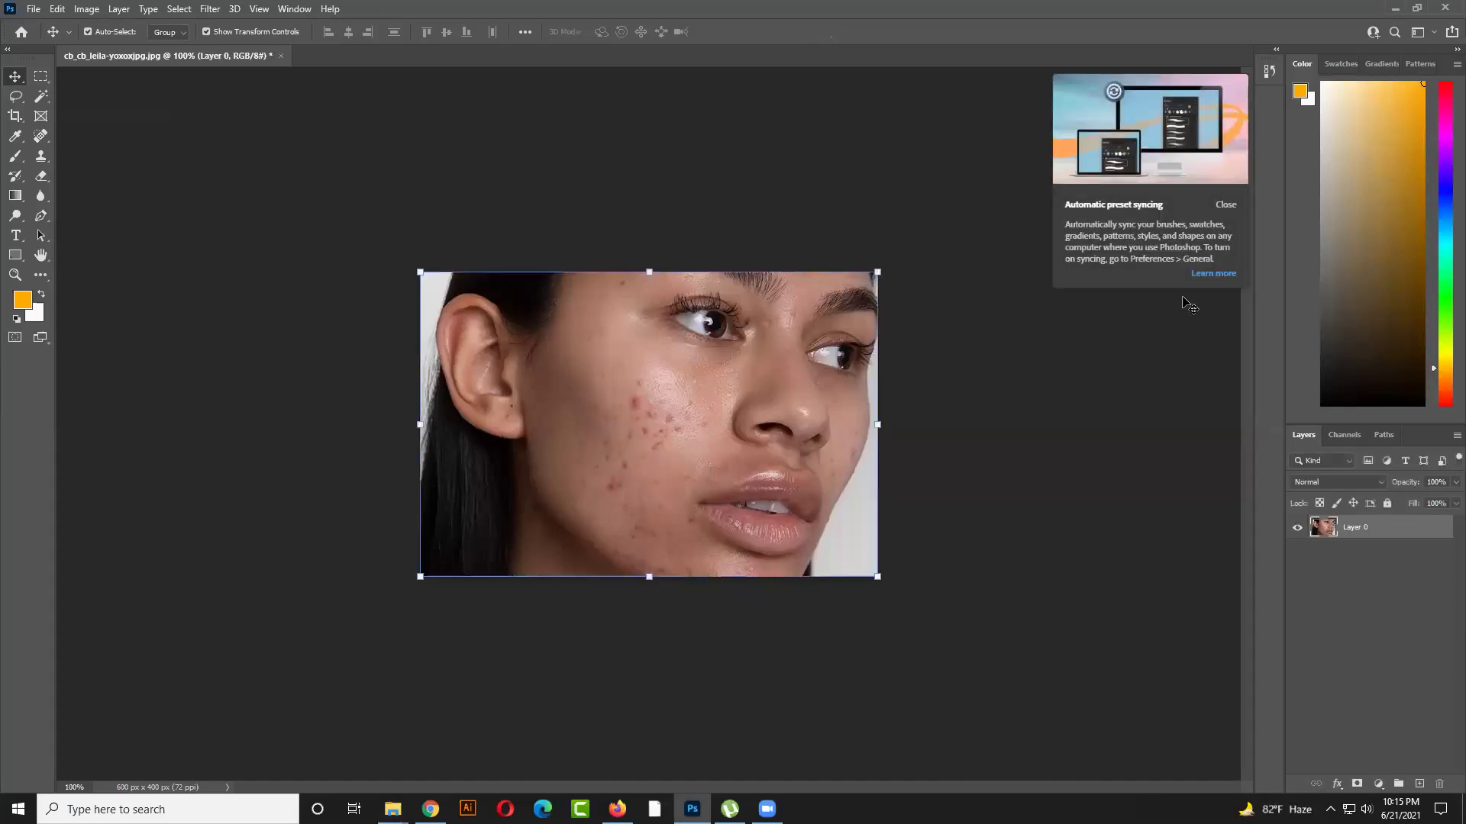
click(603, 168)
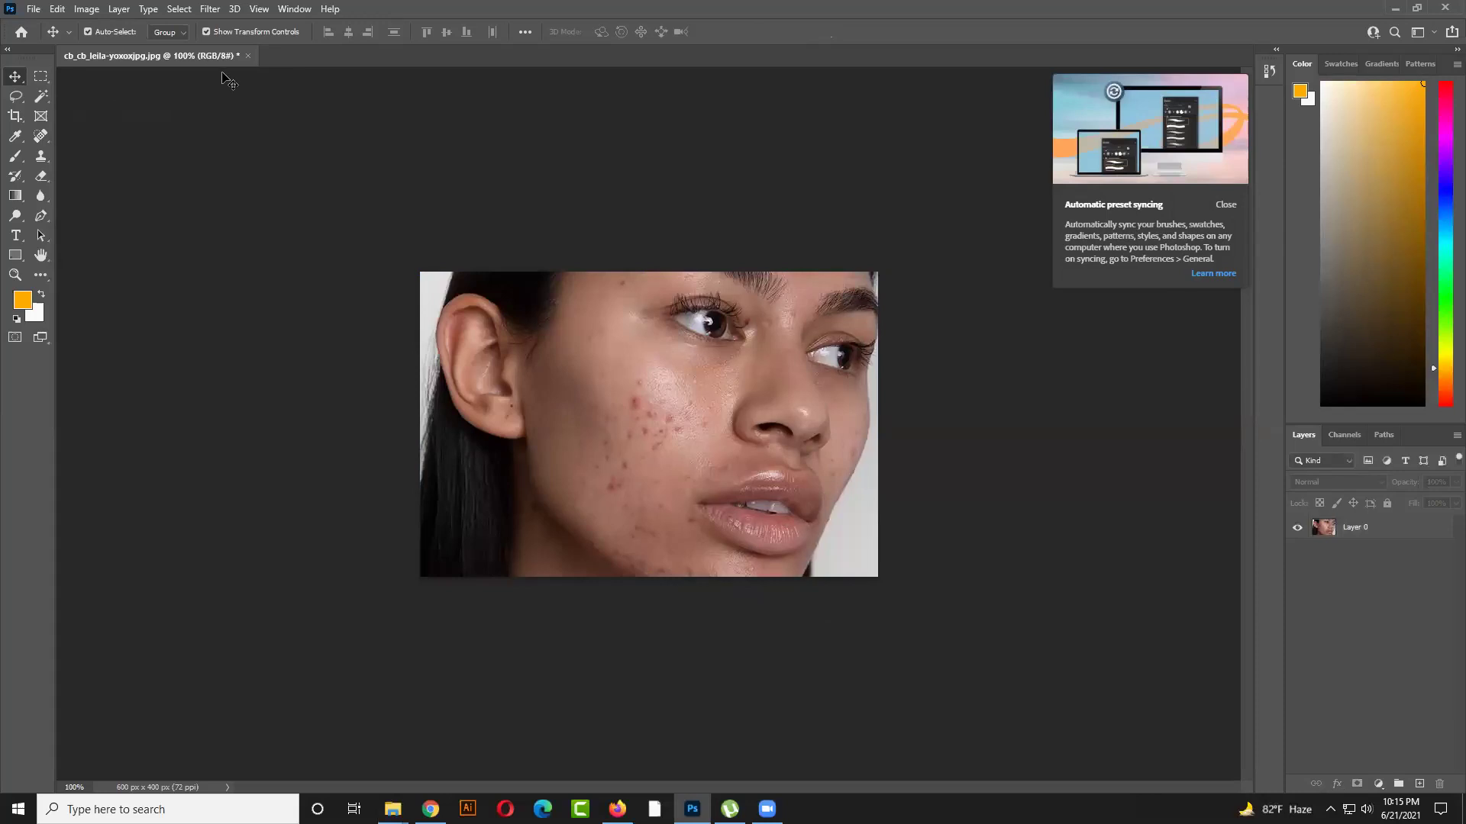
key(ctrl+plus)
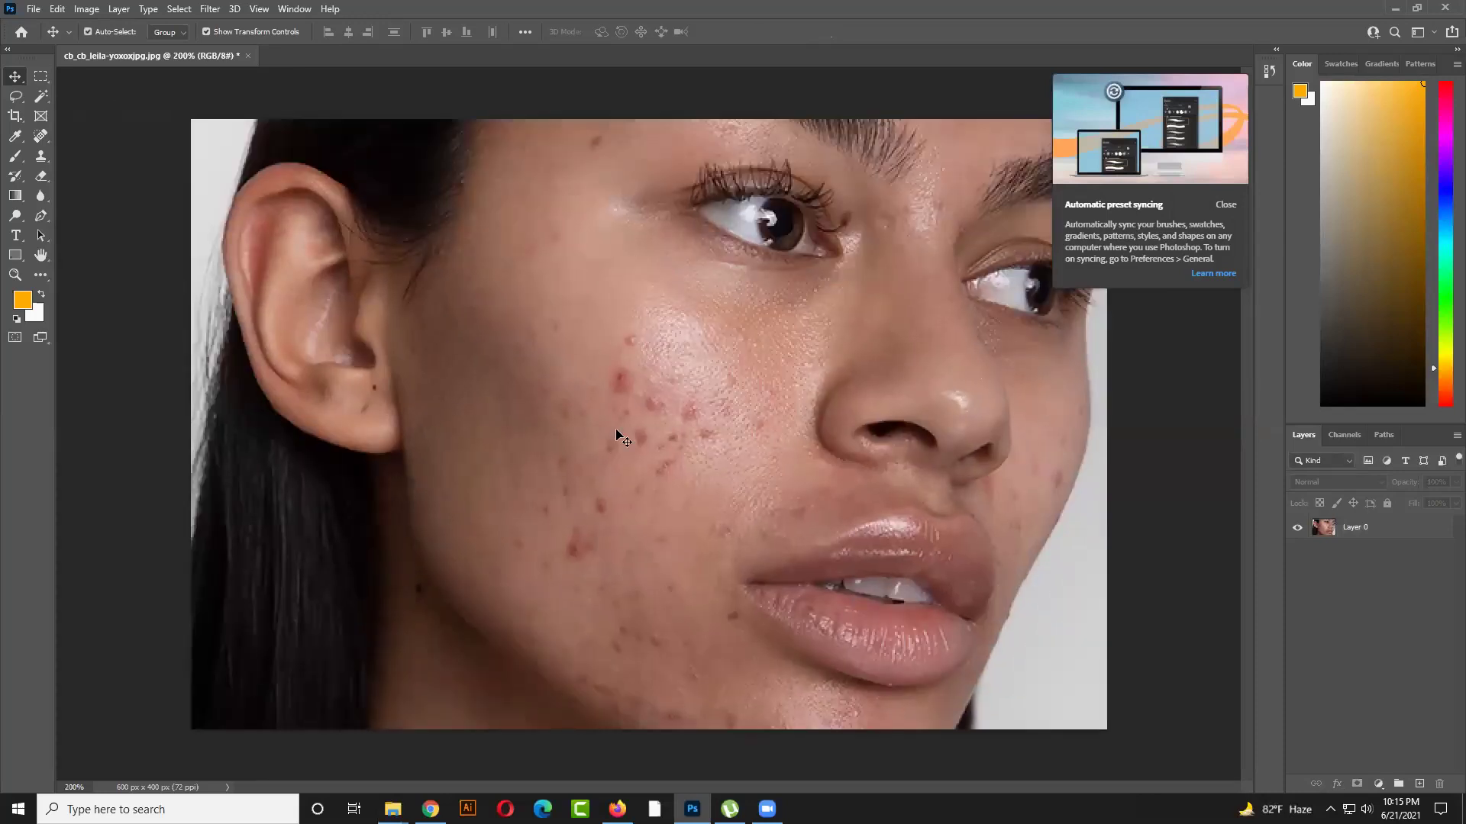
click(674, 626)
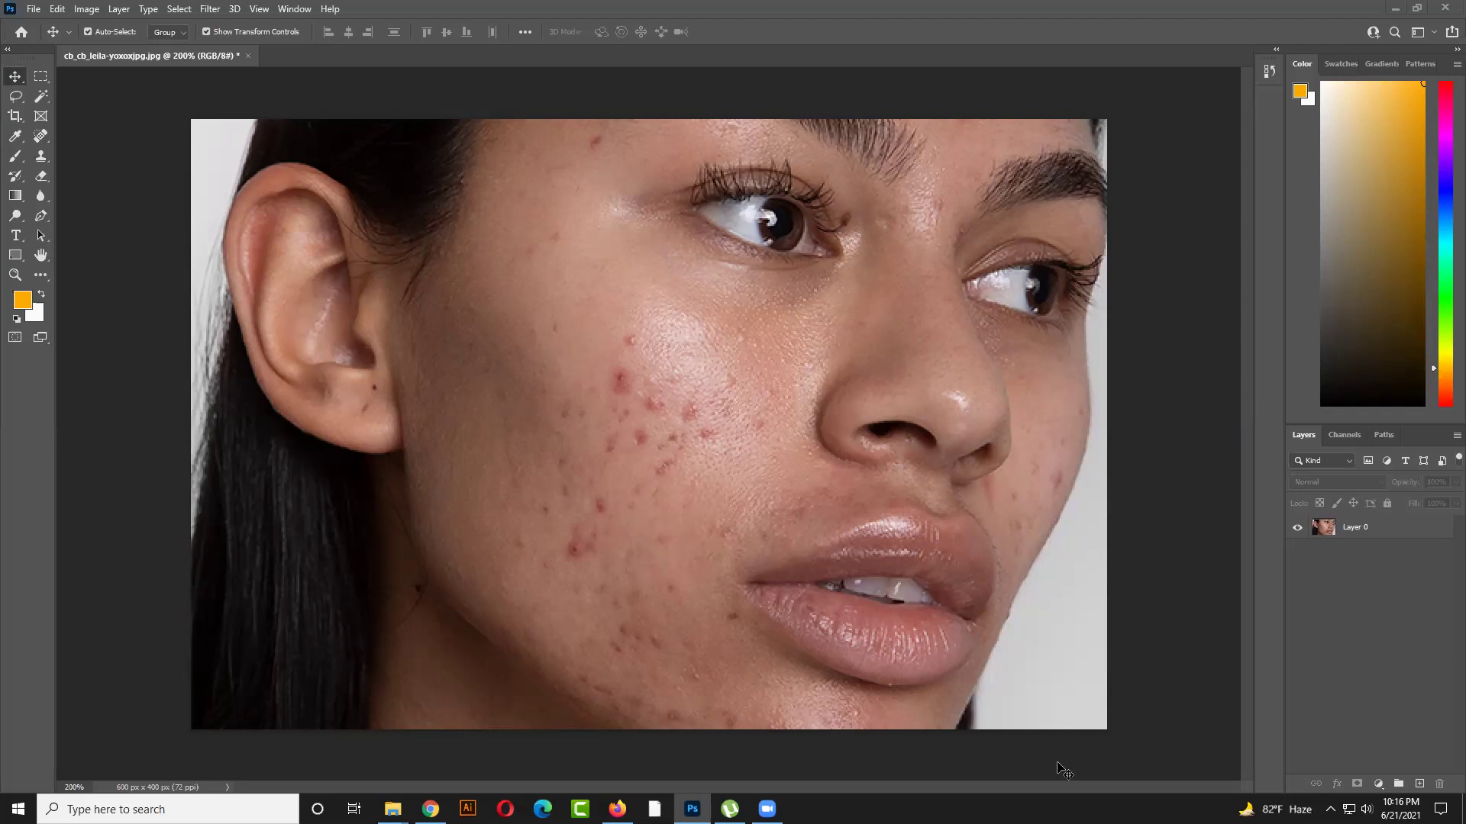
mouse_move(692, 809)
scroll(1013, 508, down, 2)
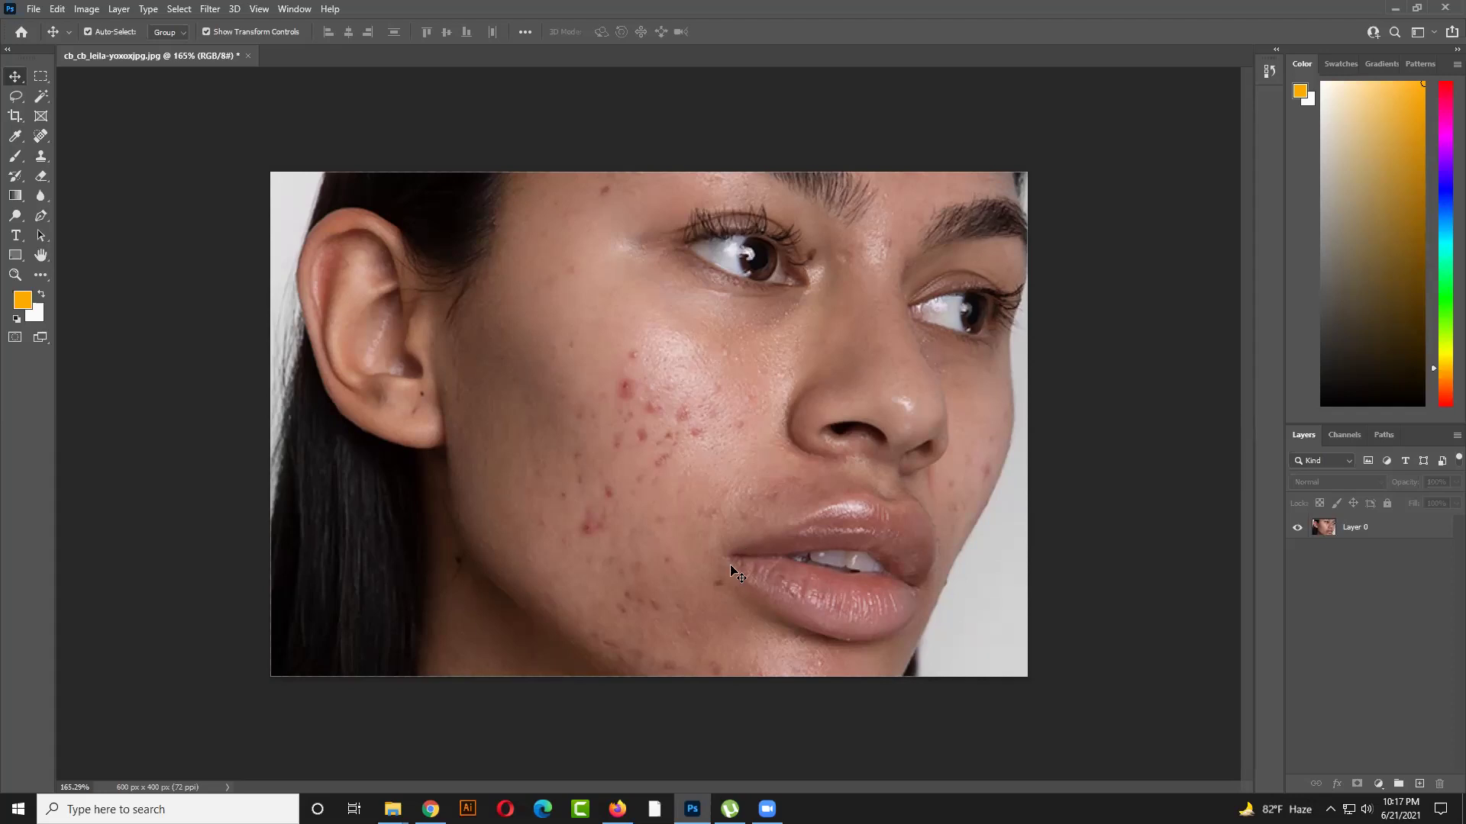
Duplicate Layer 0 with Ctrl+J, hide the original, and select Layer 0 copy
click(680, 498)
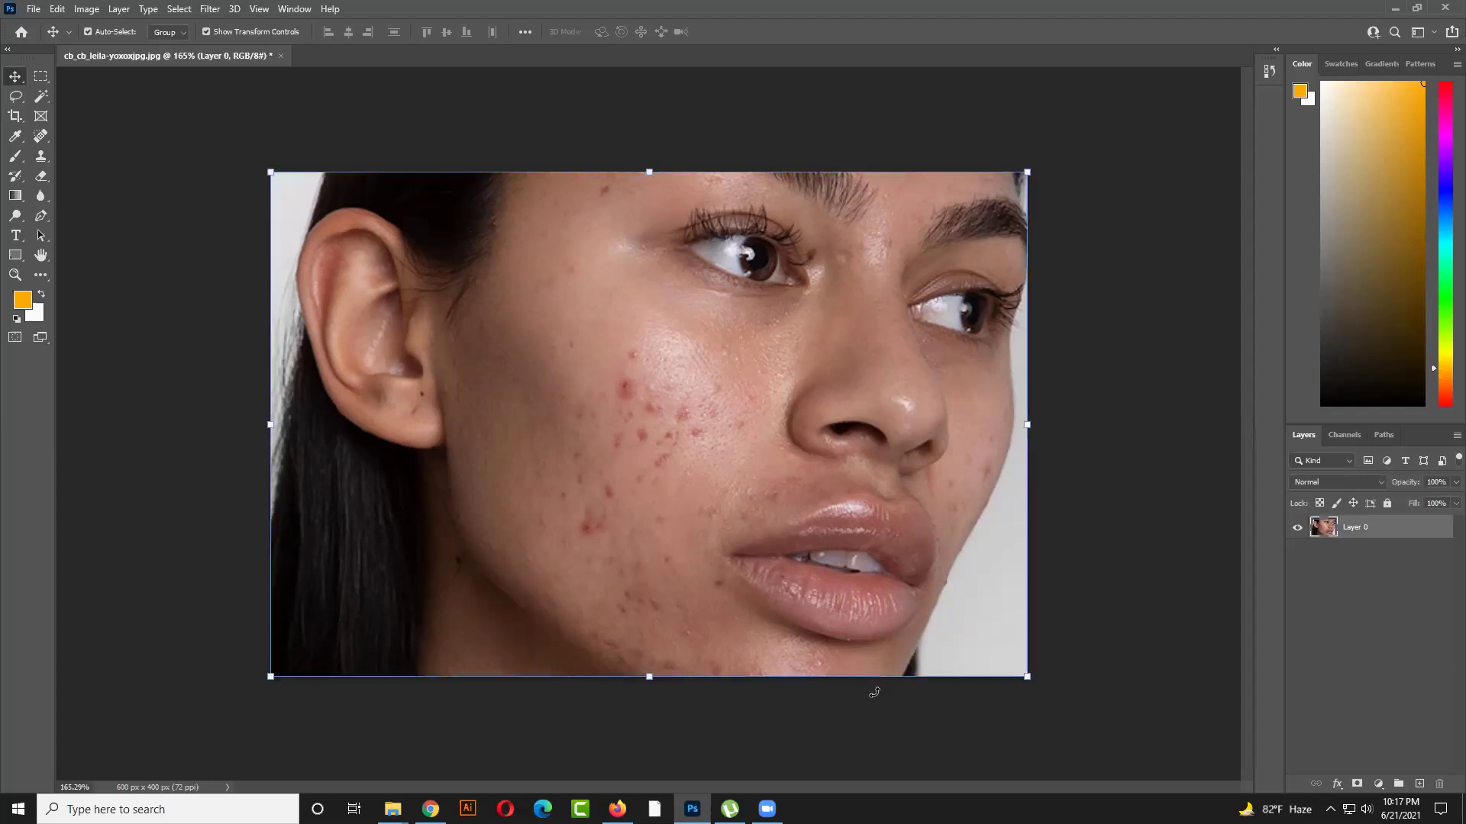
scroll(701, 396, up, 1)
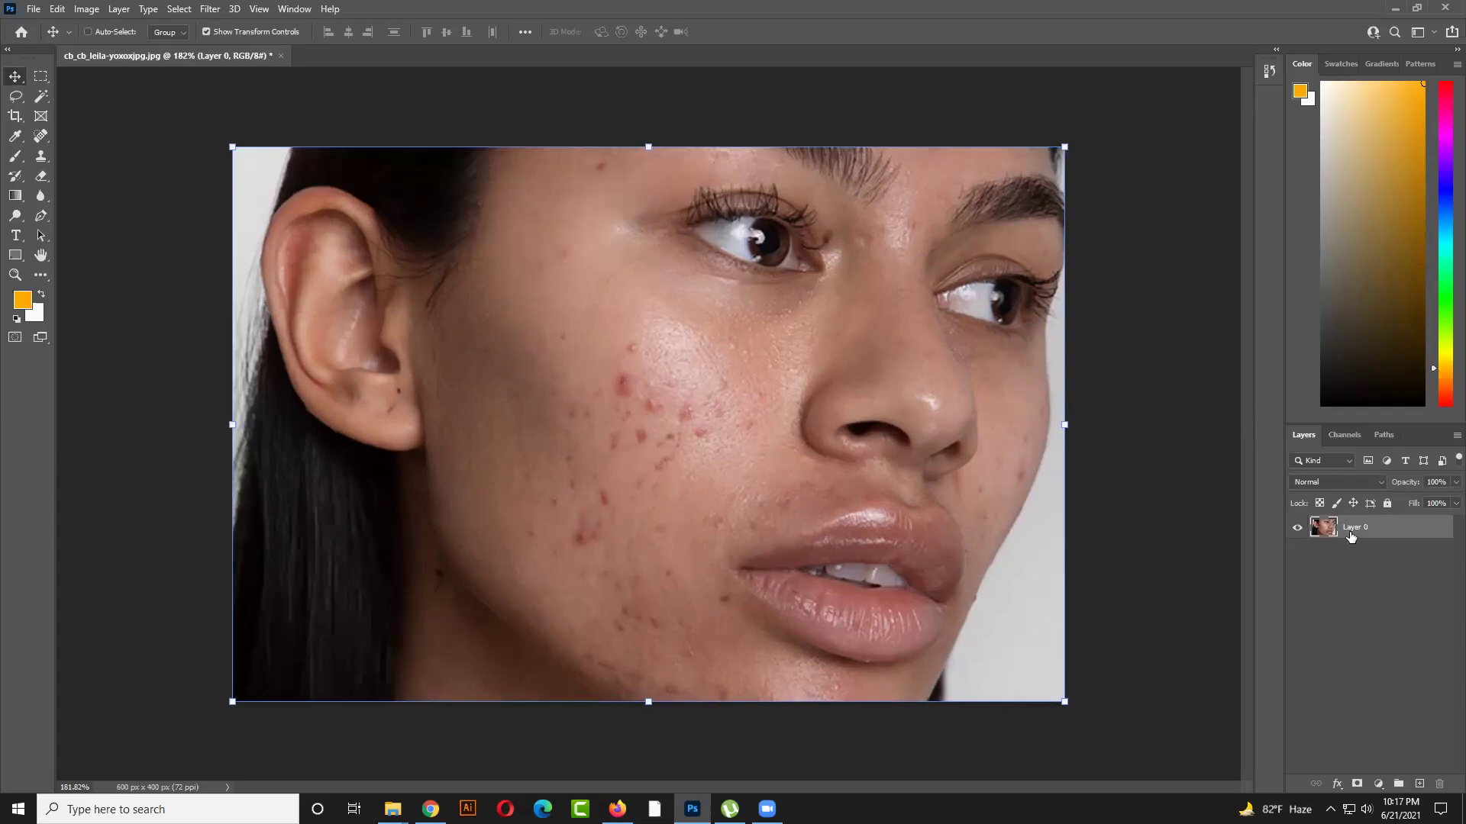
key(ctrl+j)
ctrl+click(1149, 467)
click(1367, 551)
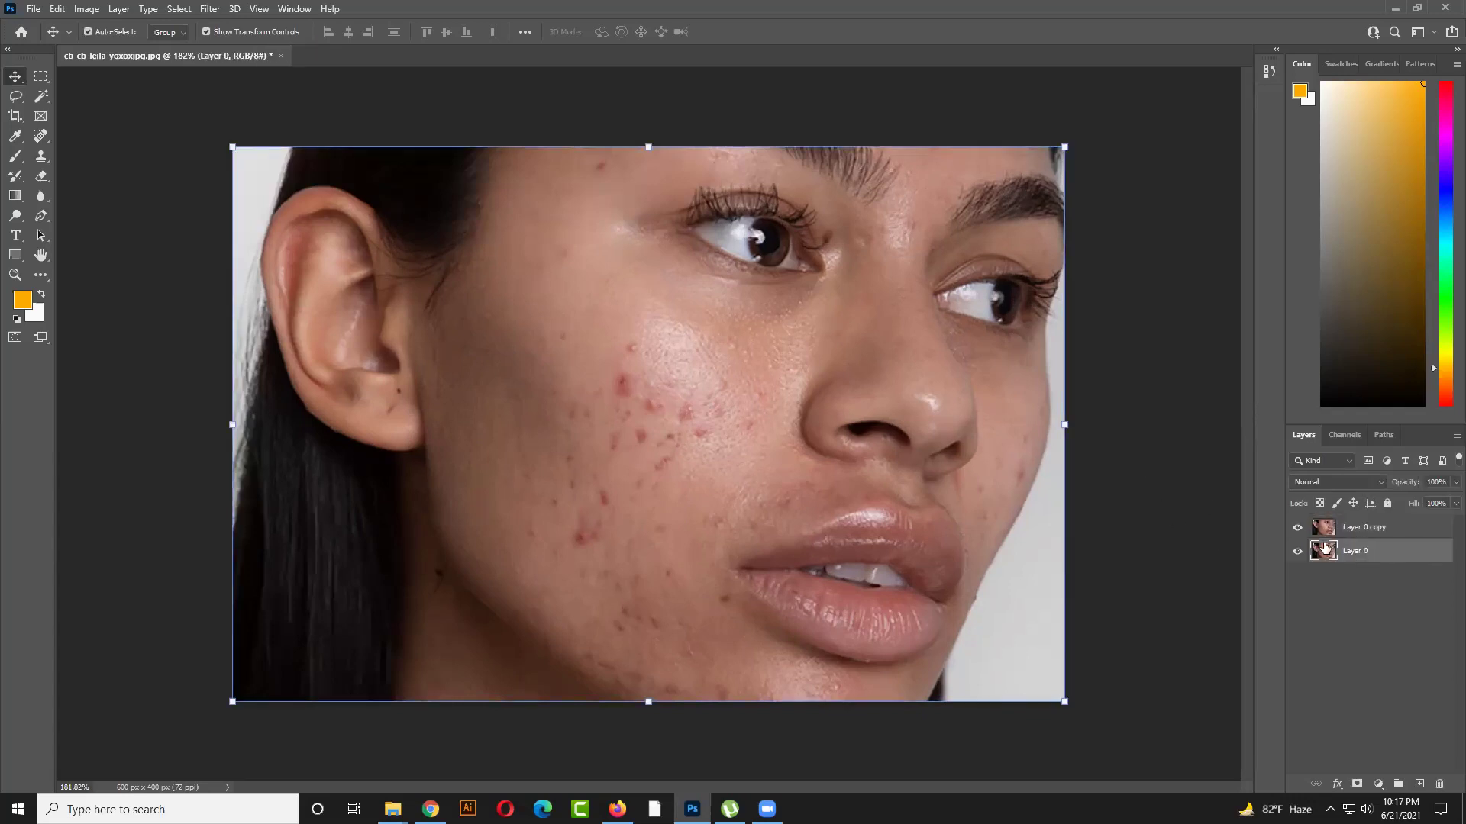
click(1297, 551)
click(1362, 528)
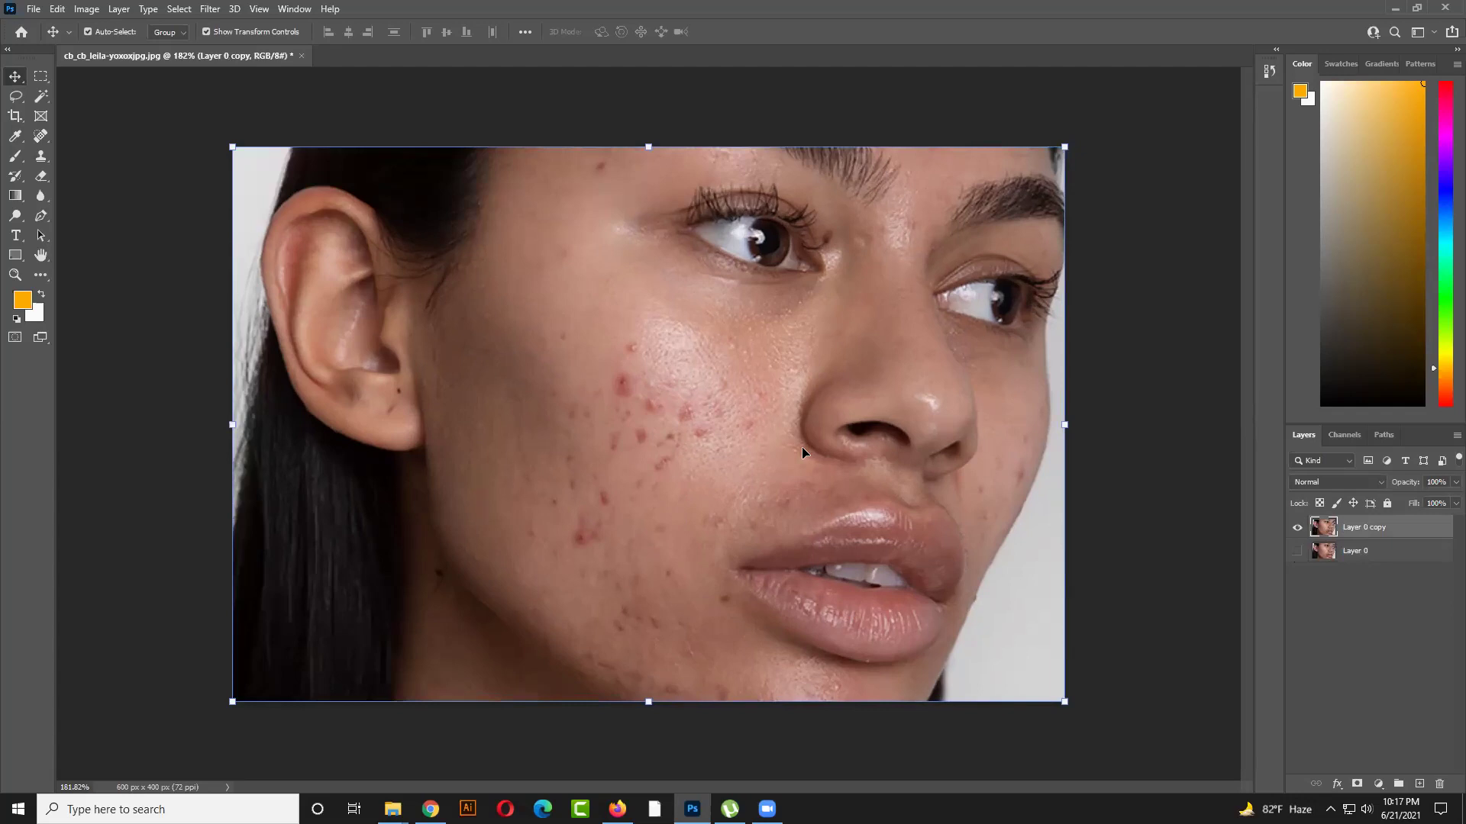
click(15, 96)
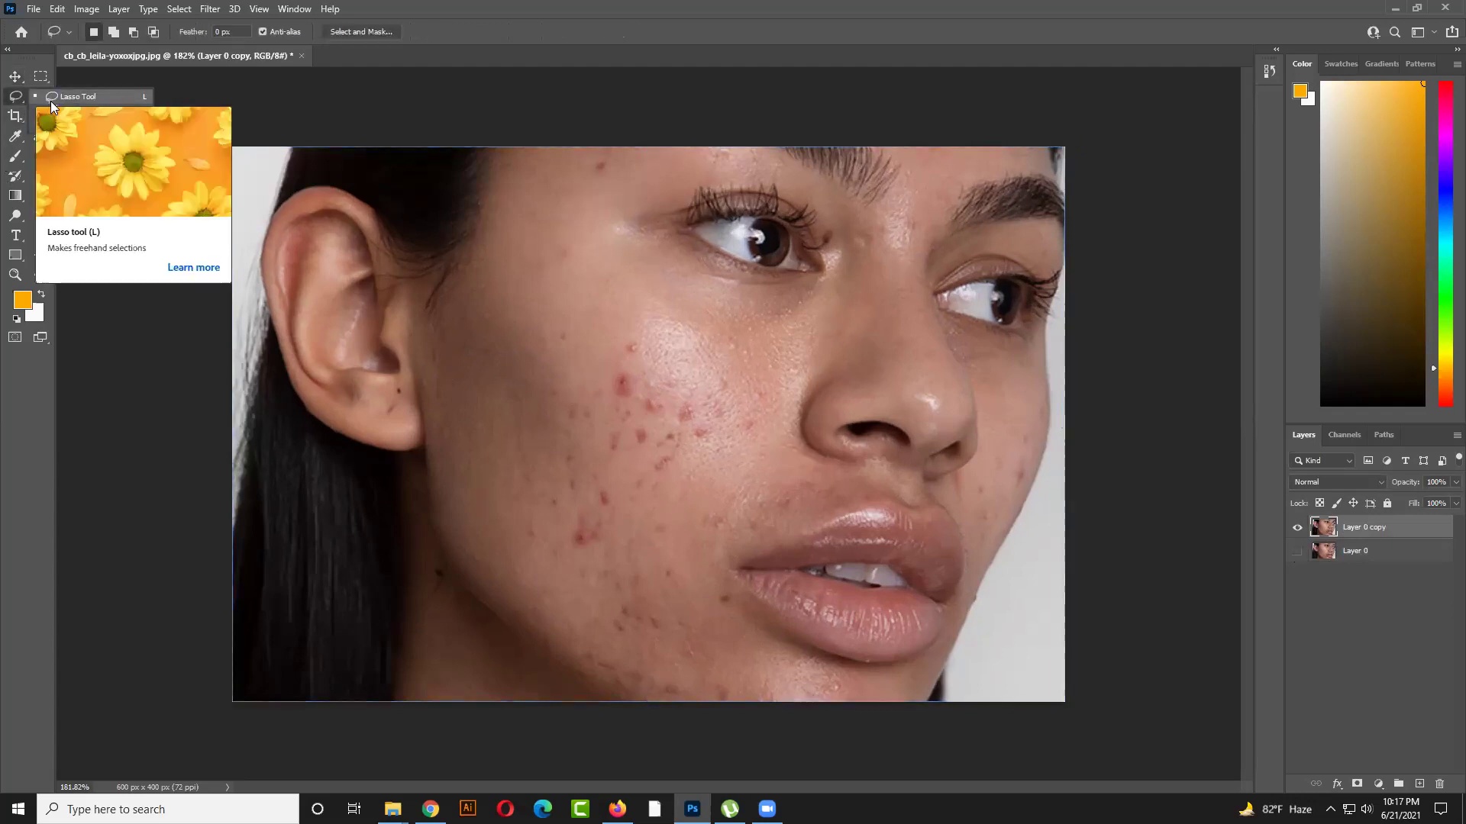
Lasso the small red blemish on the cheek and replace it with a Content-Aware fill
click(52, 98)
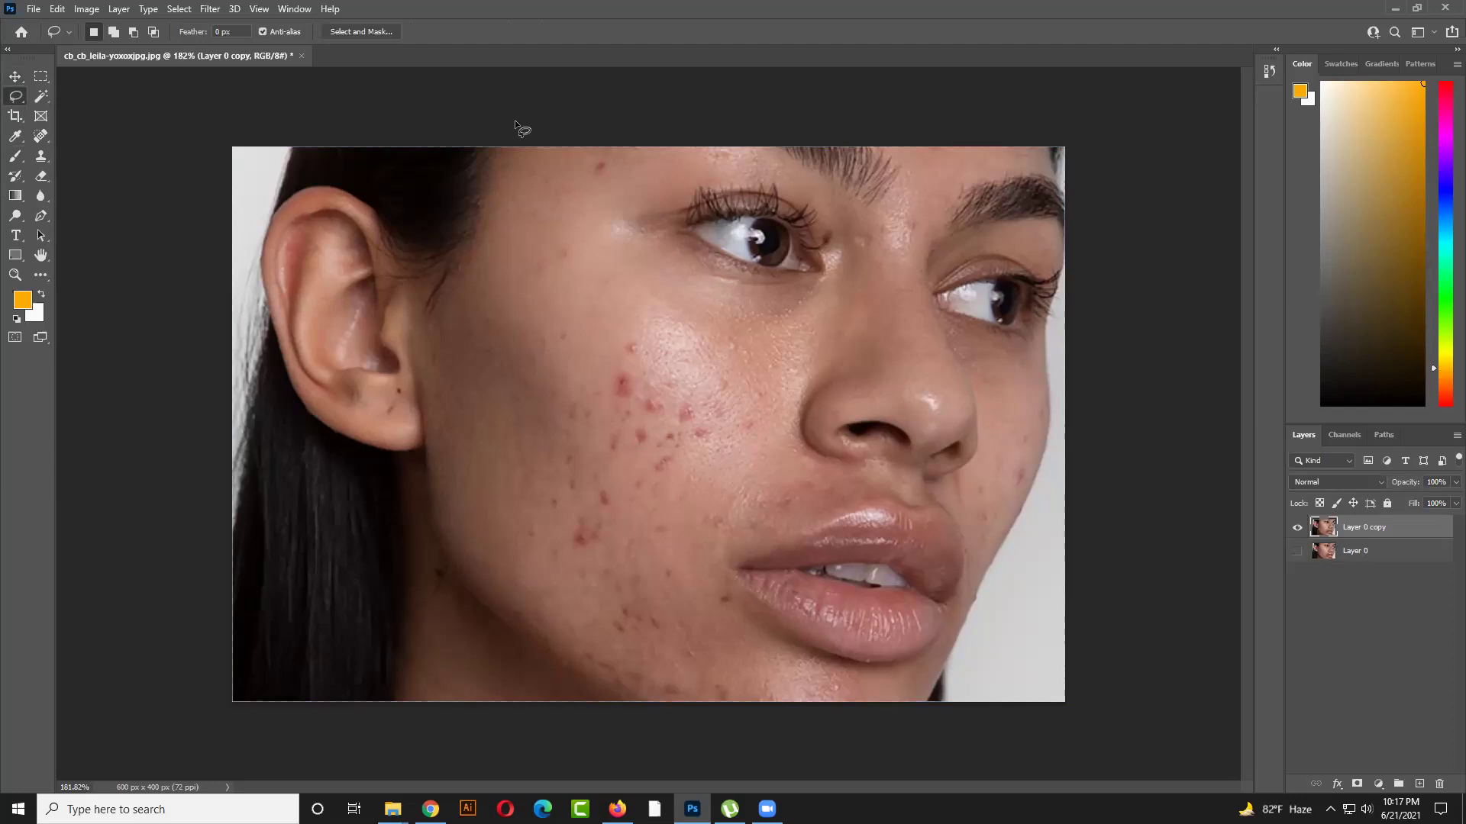
right_click(13, 98)
click(61, 99)
scroll(630, 355, up, 4)
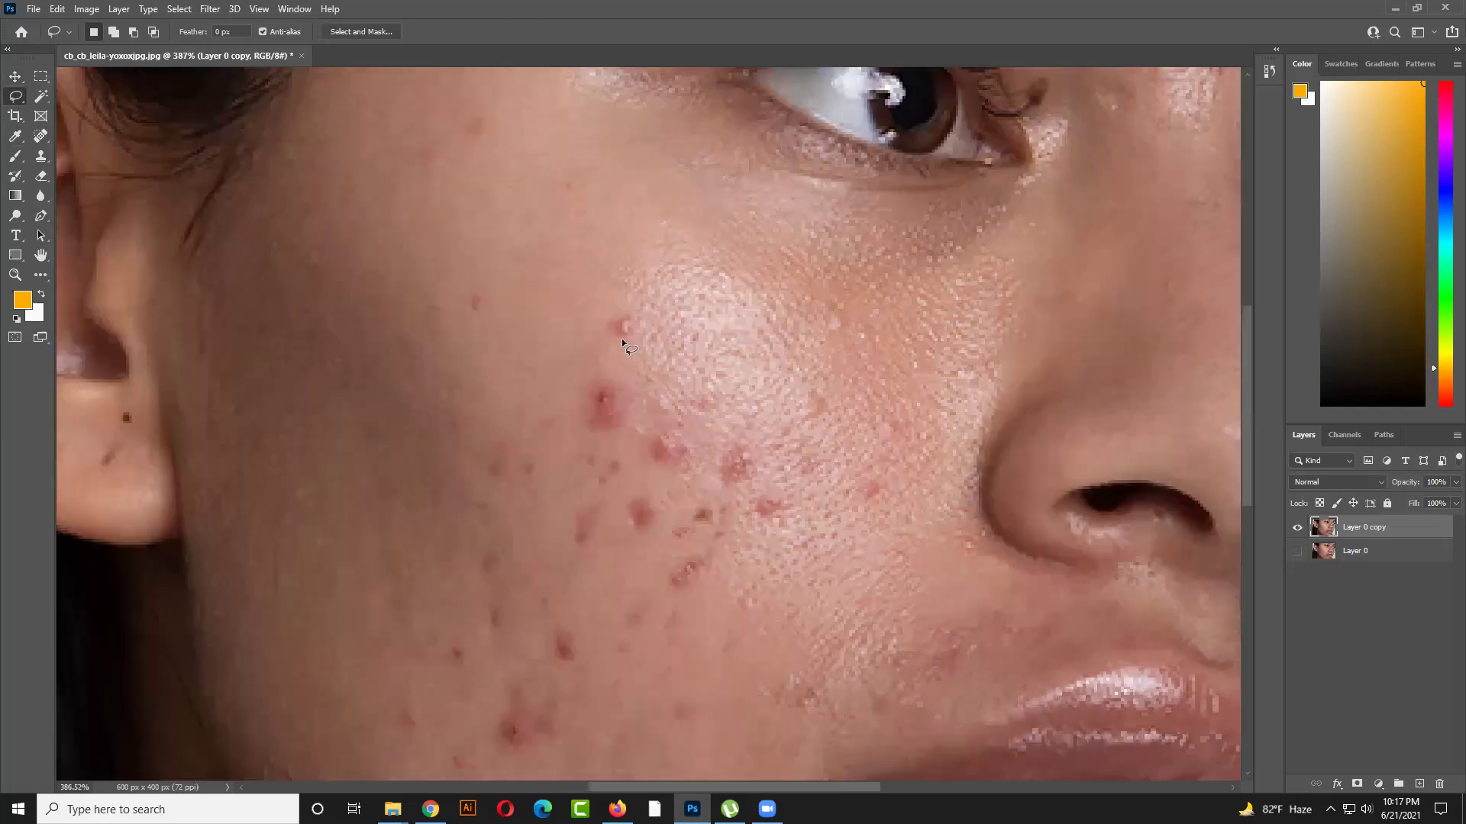
mouse_move(610, 334)
mouse_down()
mouse_move(626, 313)
mouse_move(643, 334)
mouse_up()
scroll(654, 353, down, 2)
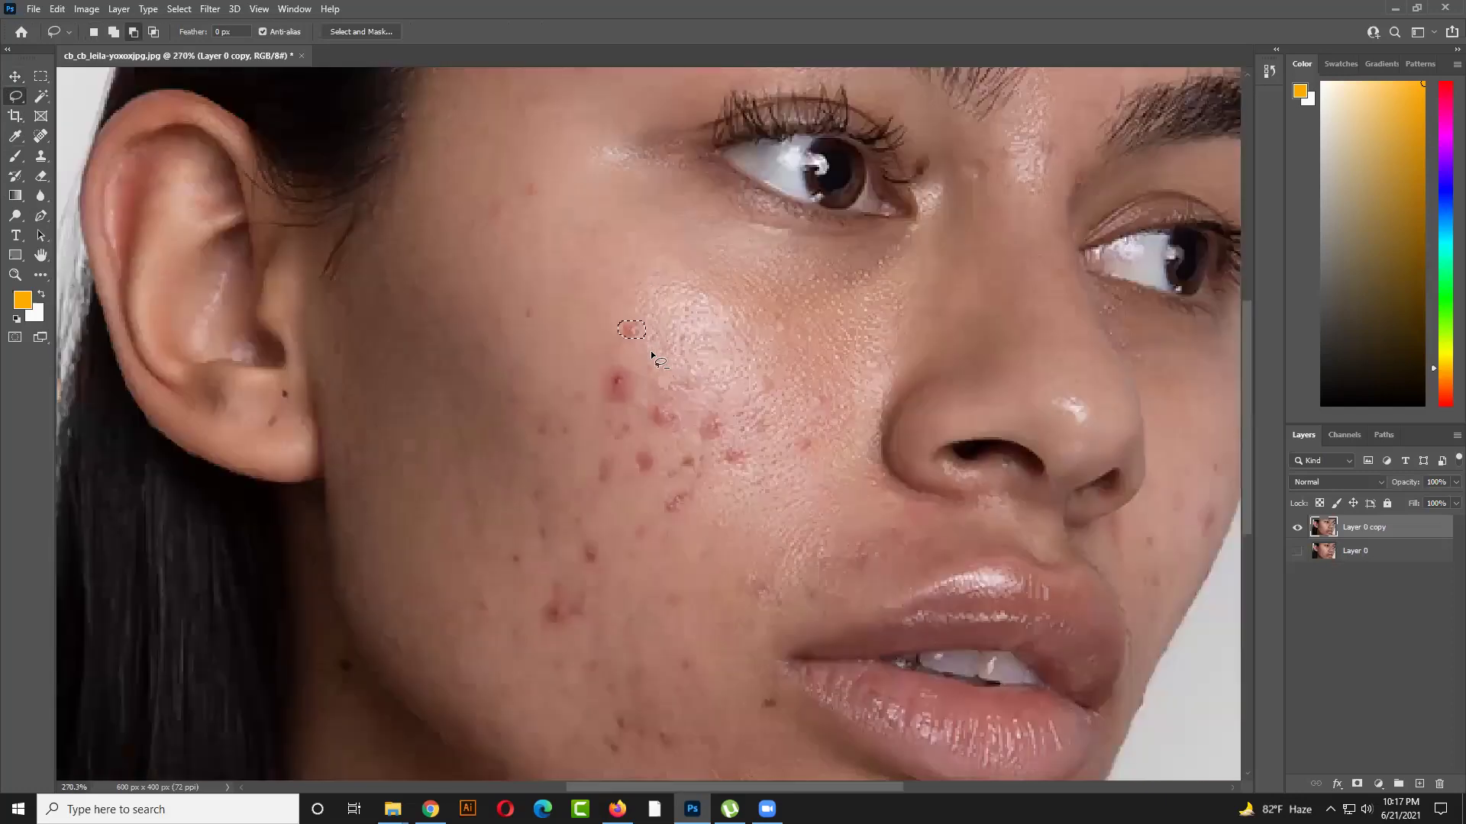
scroll(654, 357, down, 1)
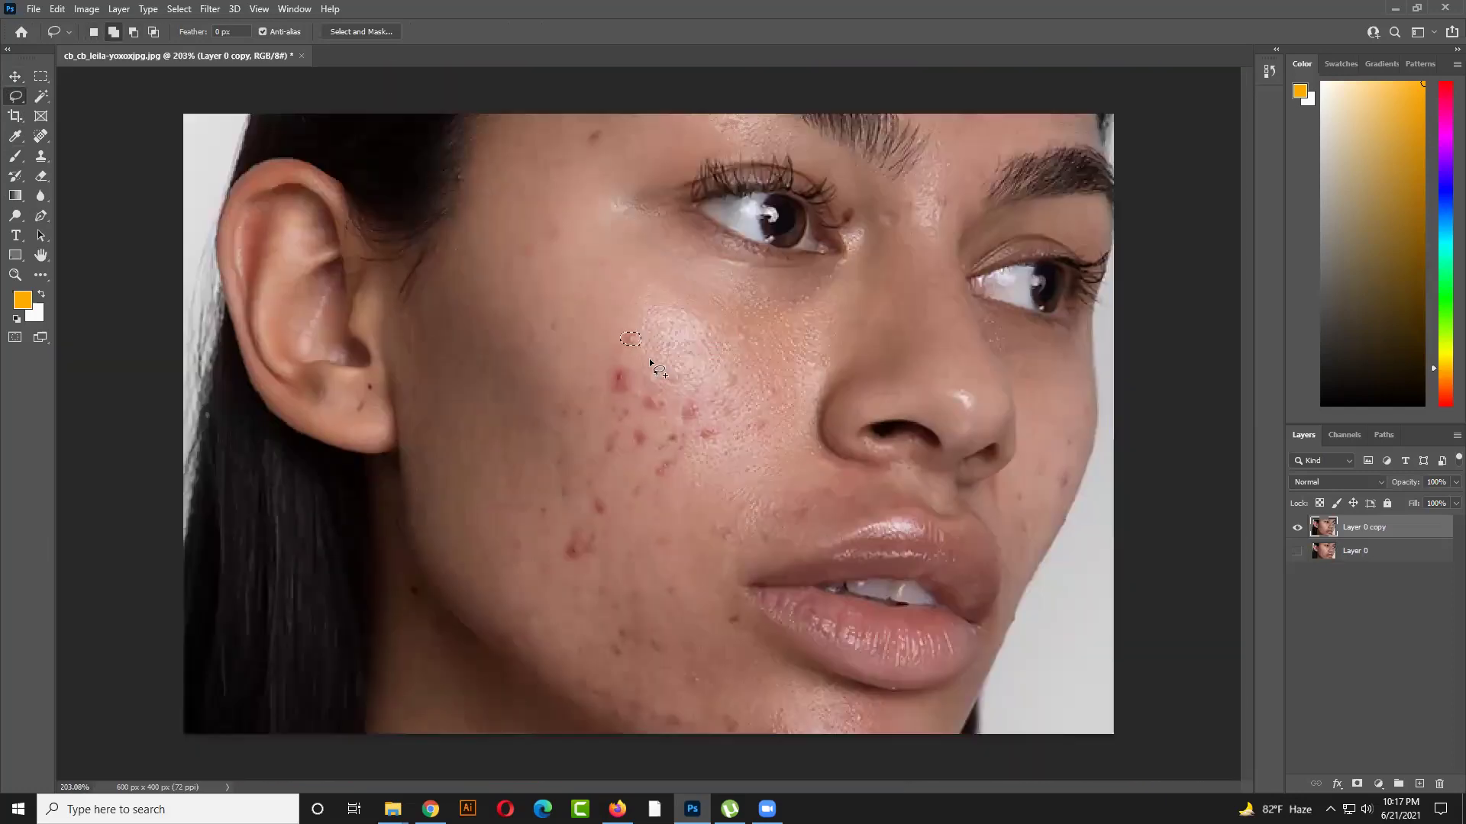
key(shift+F5)
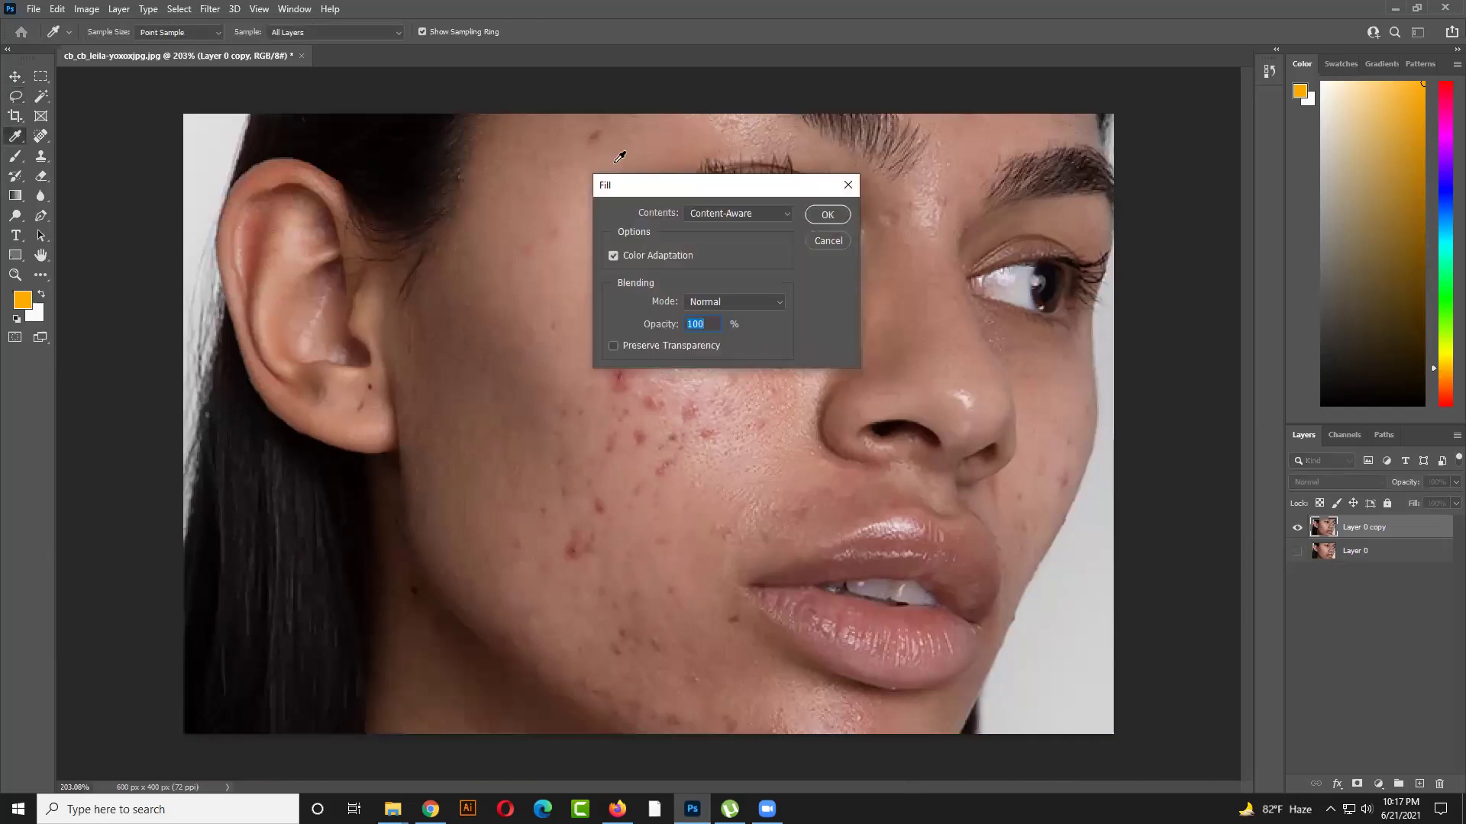
drag(632, 192, 351, 264)
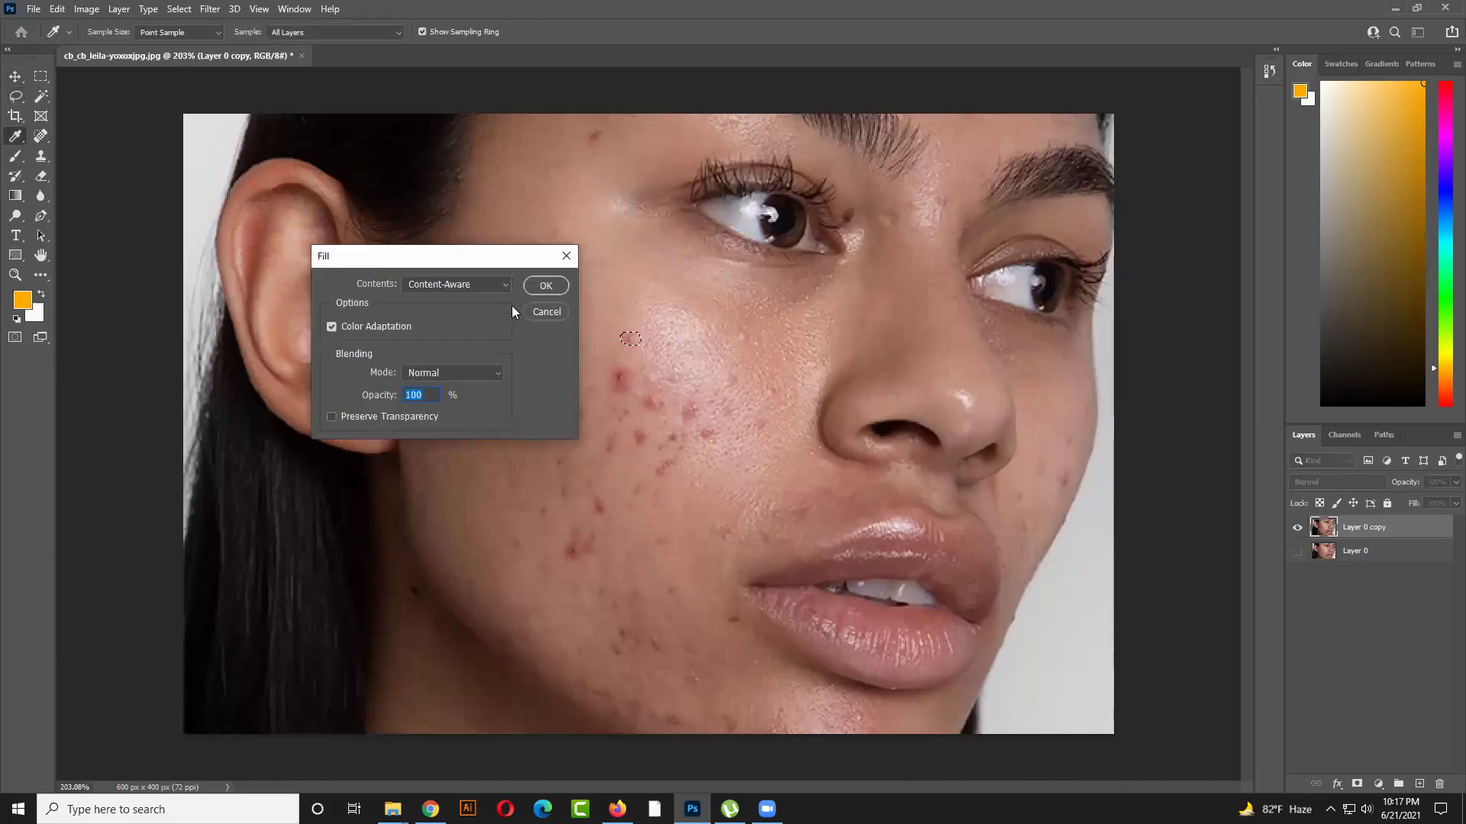
click(544, 284)
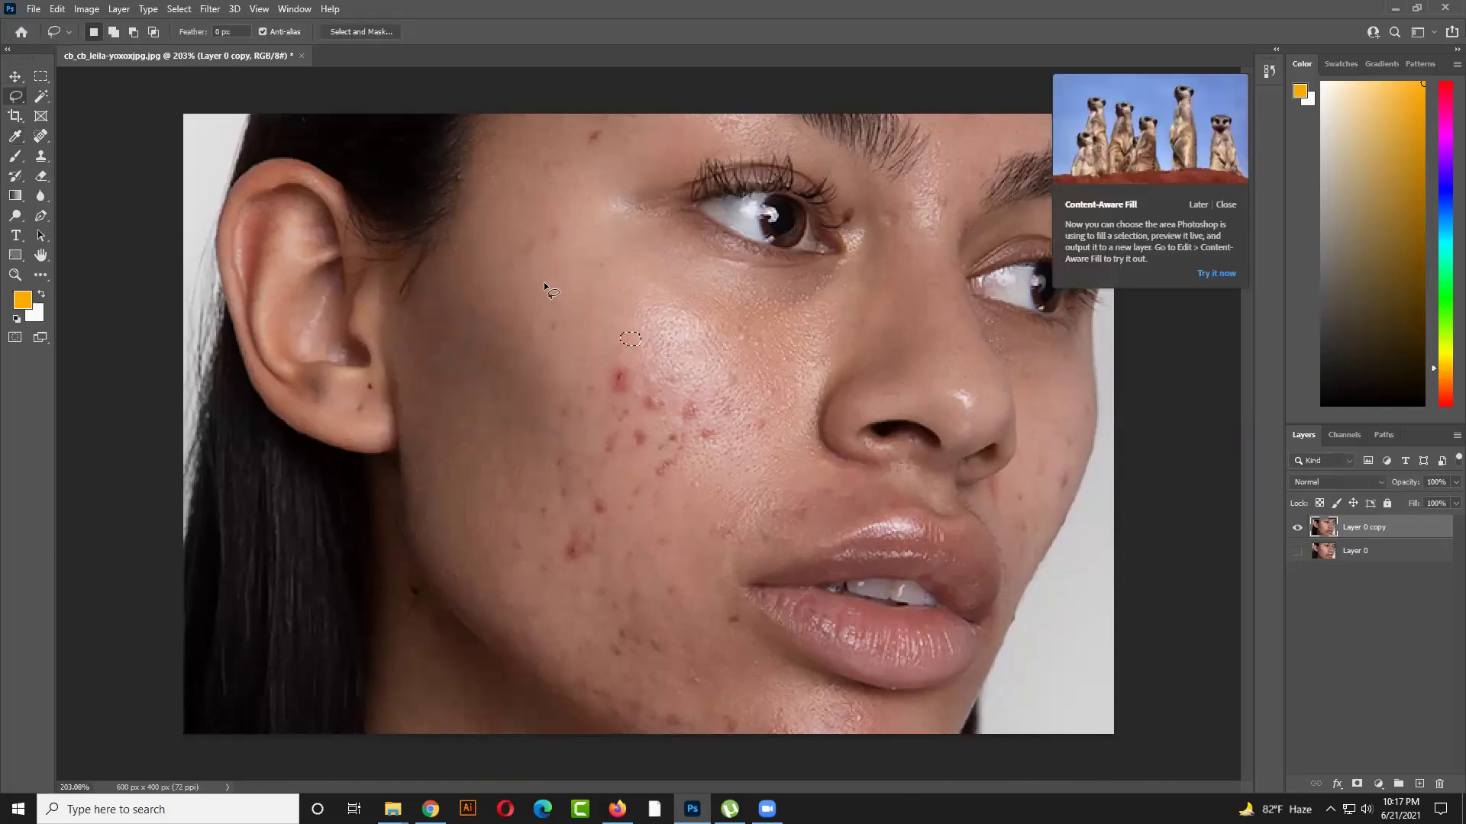
Deselect the lasso outline around the retouched cheek spot with Ctrl+D
key(ctrl+d)
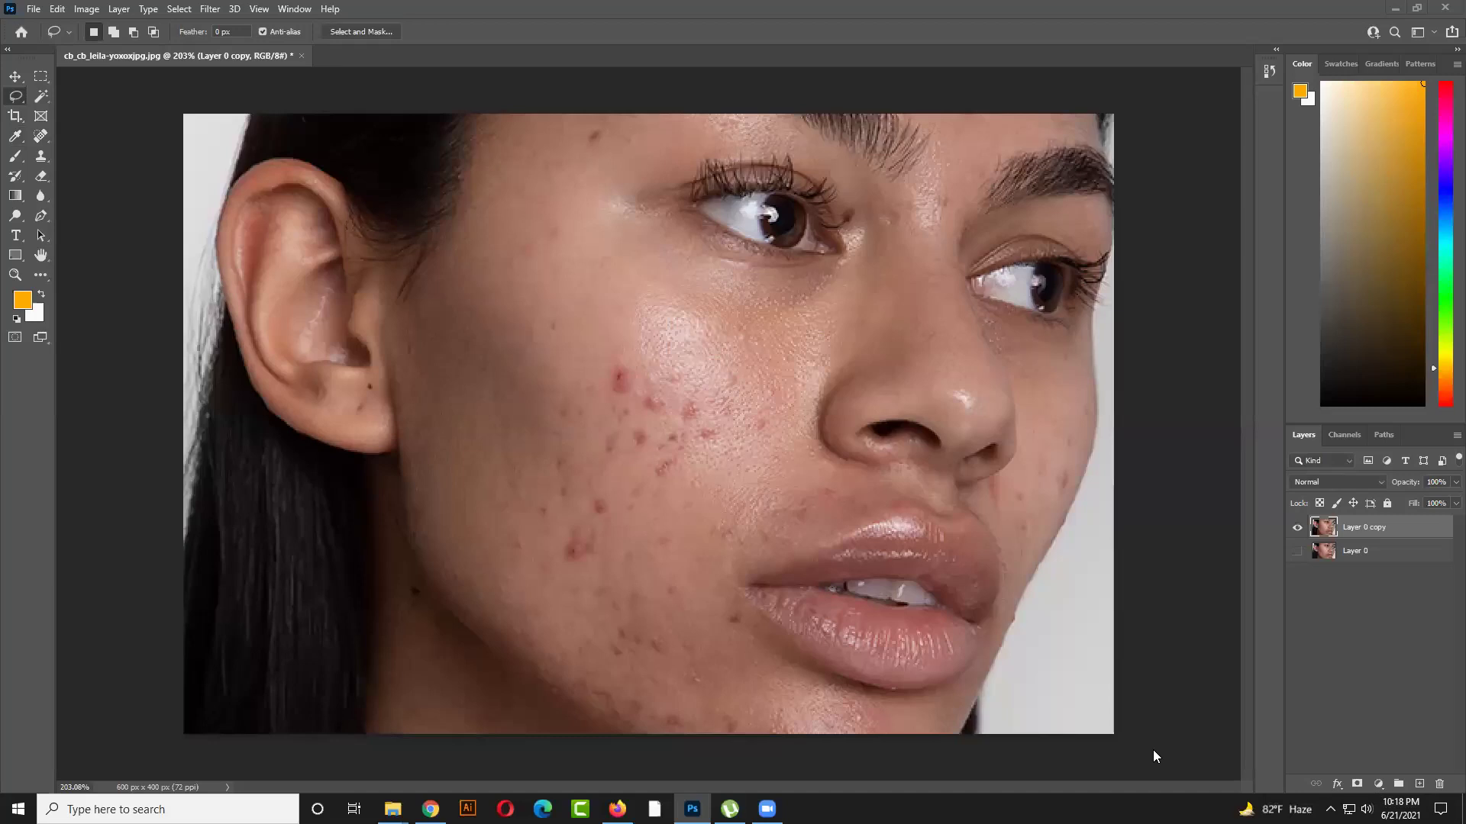
In Firefox, search Google Images for 'sea beach'
click(617, 808)
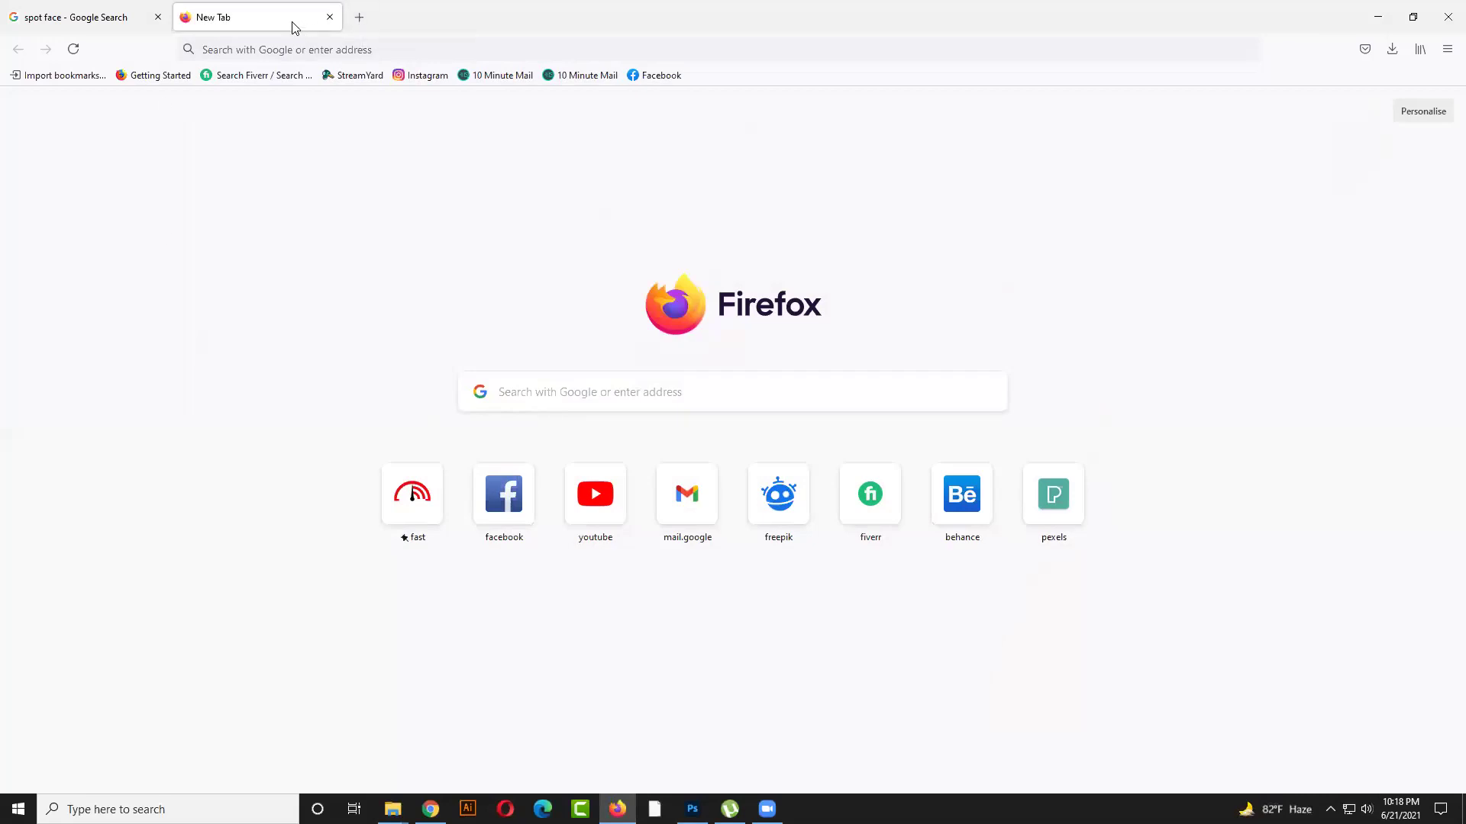
click(278, 42)
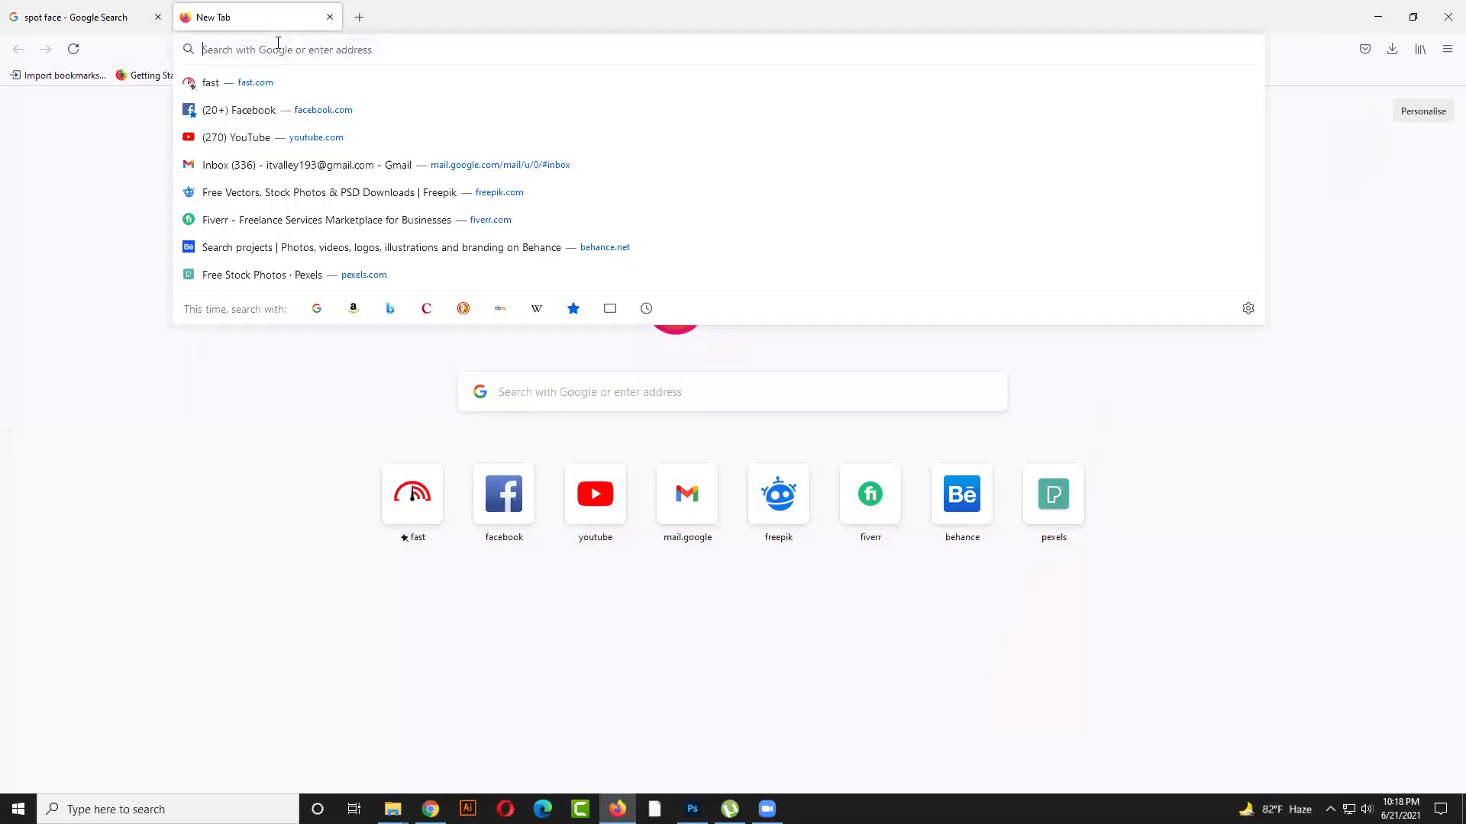
text(sea)
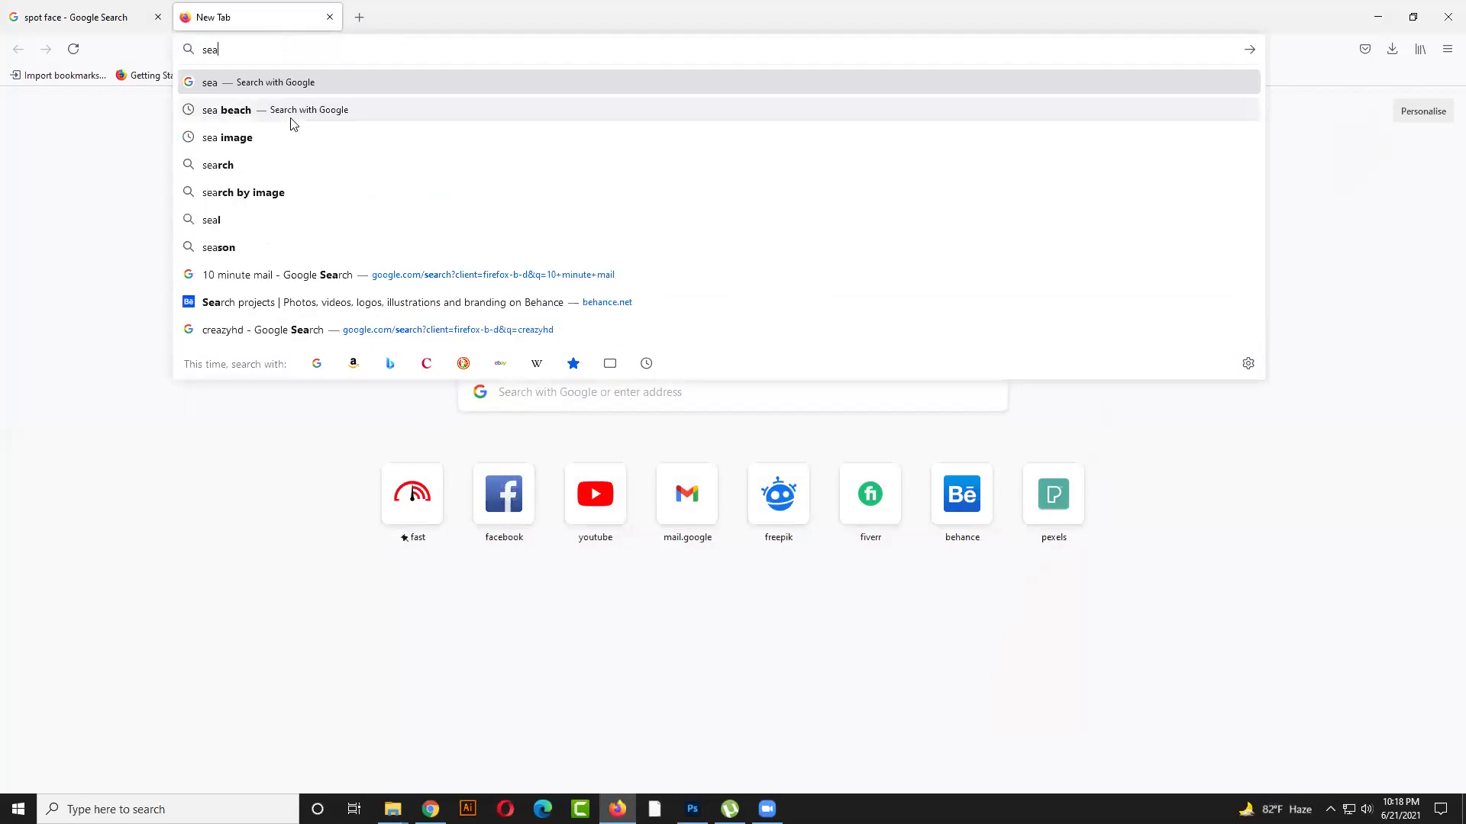
click(288, 136)
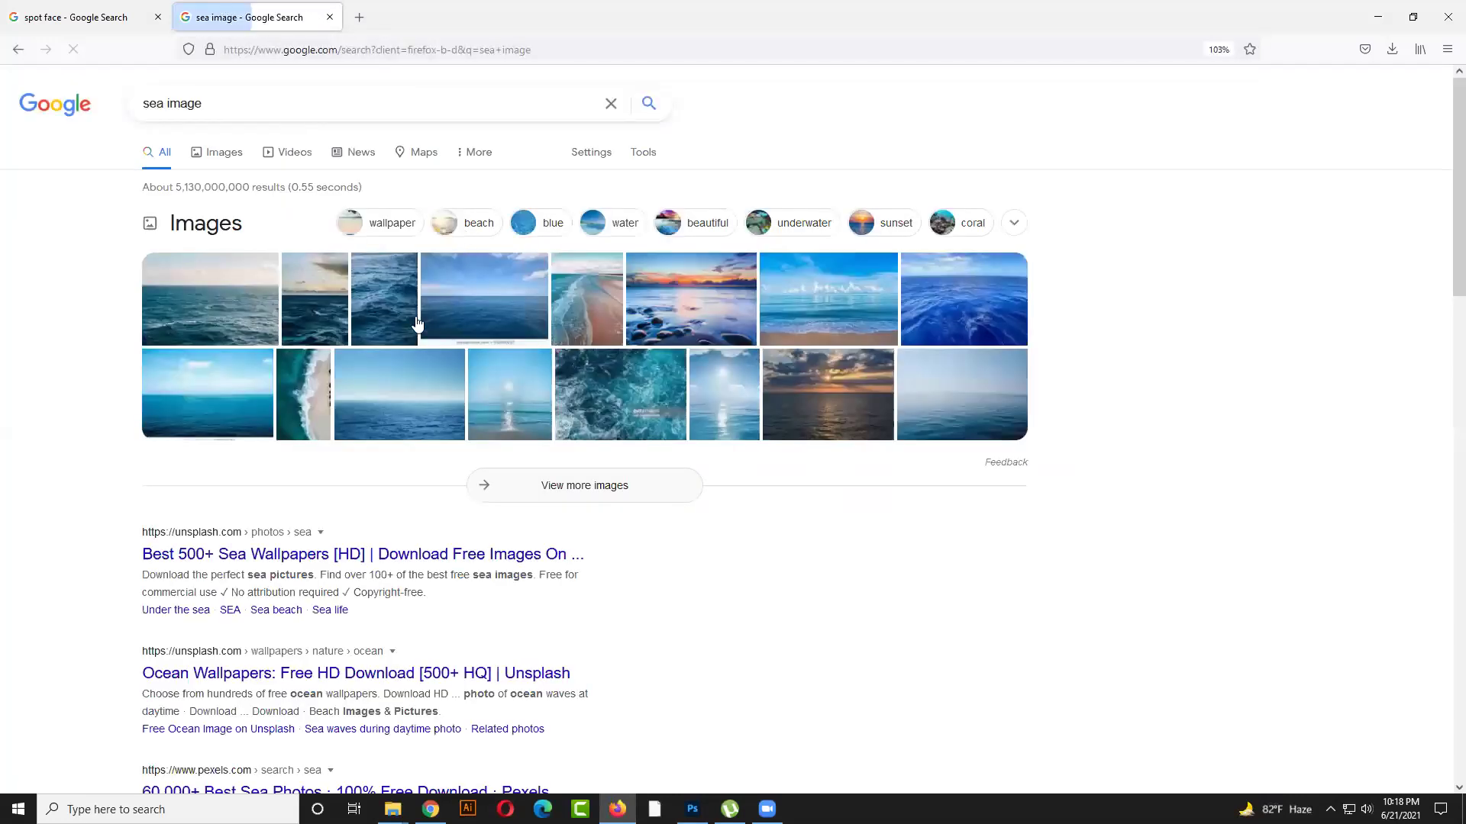
click(166, 101)
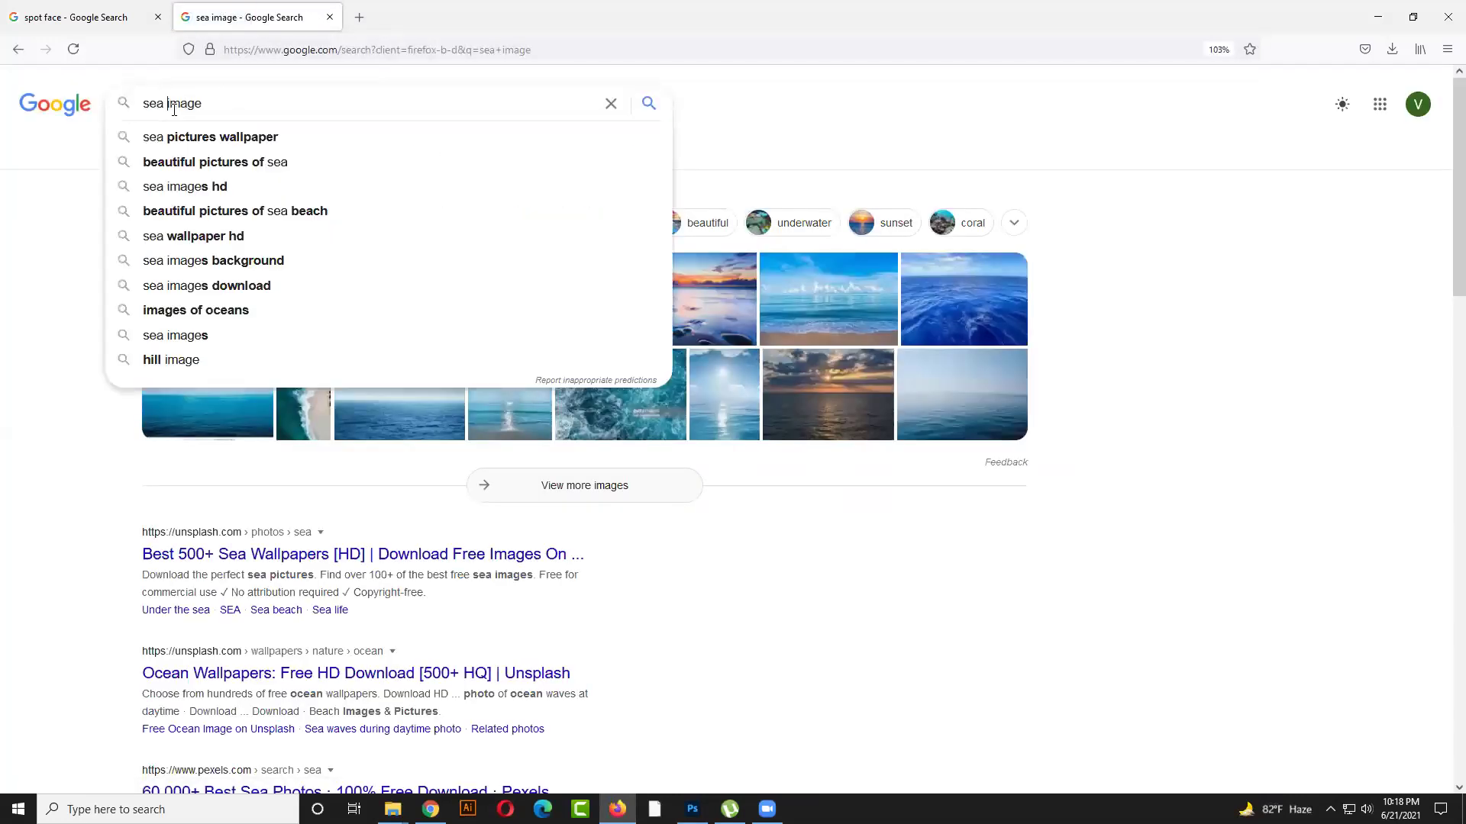
text(beach)
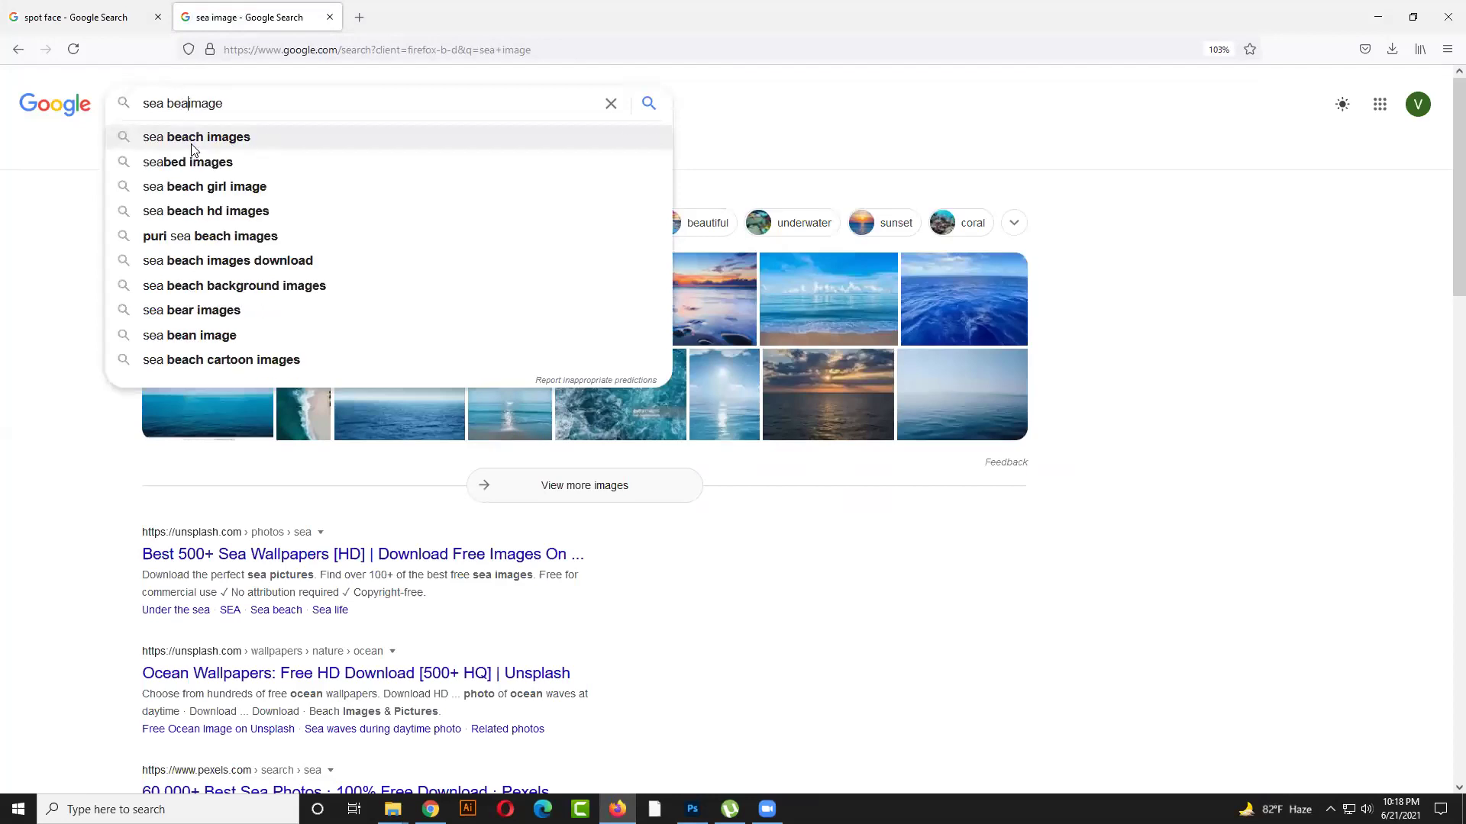
key(Return)
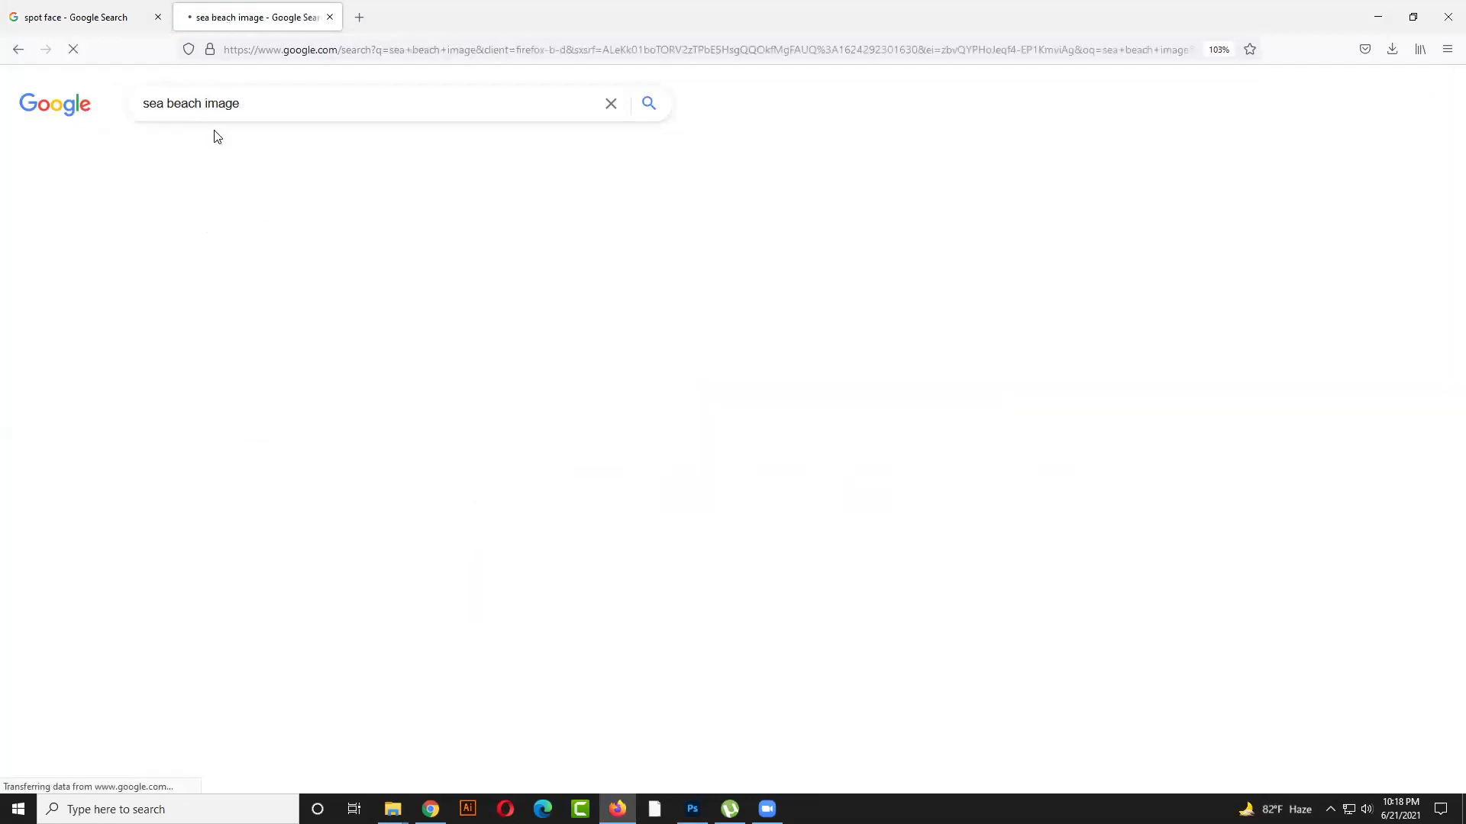
drag(202, 103, 526, 116)
key(BackSpace)
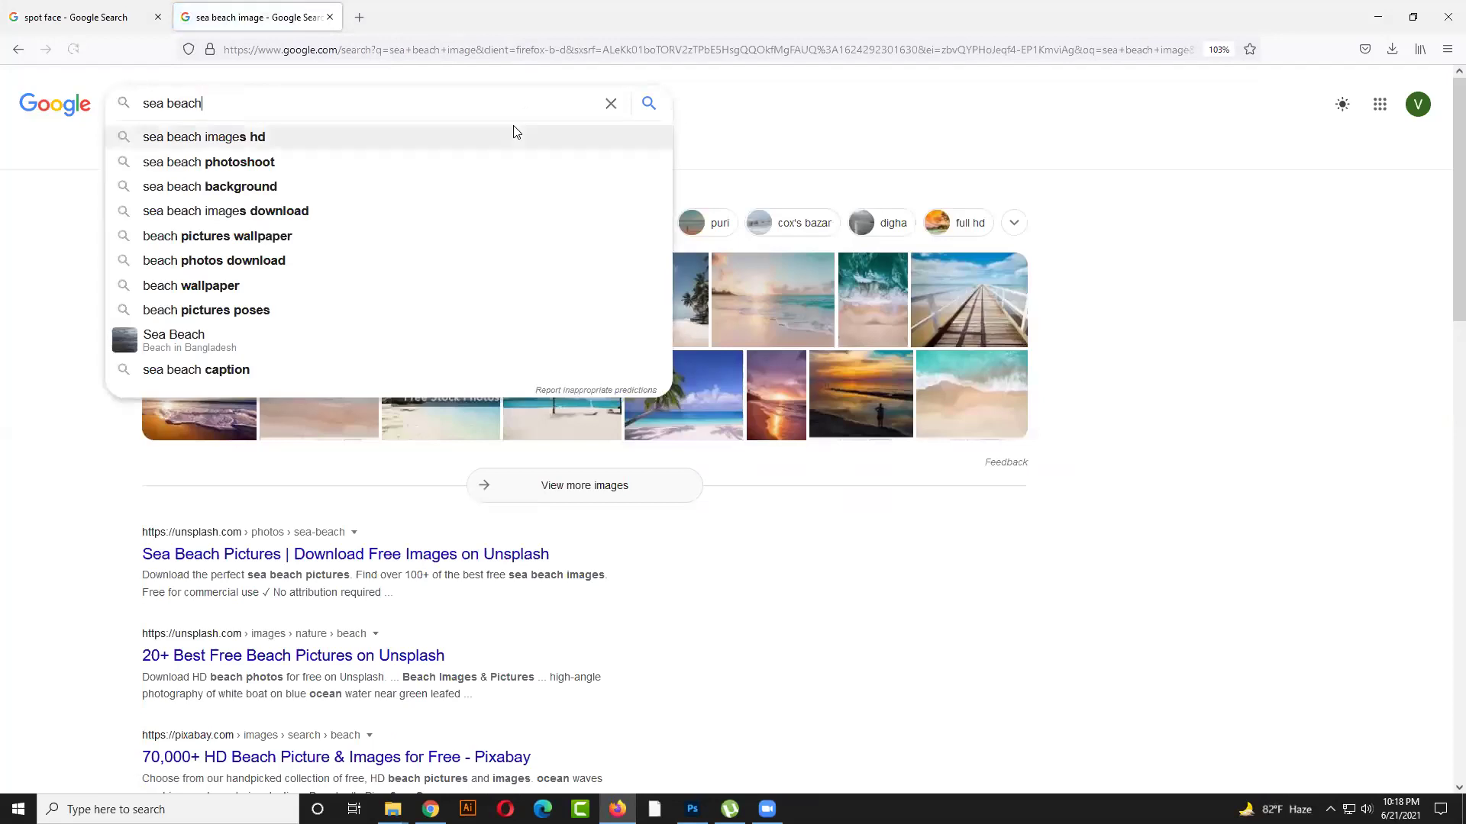
key(Return)
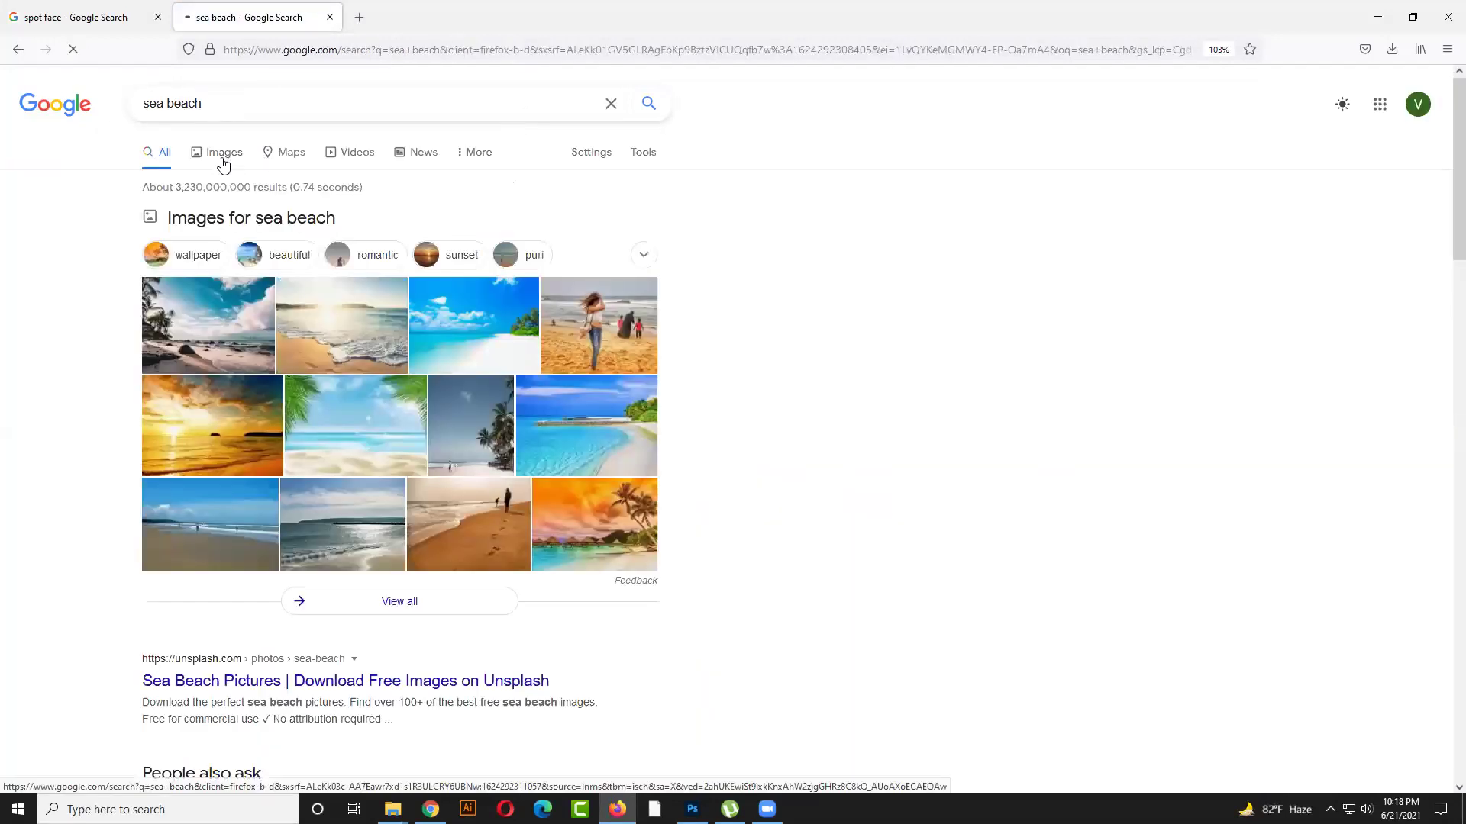
click(222, 158)
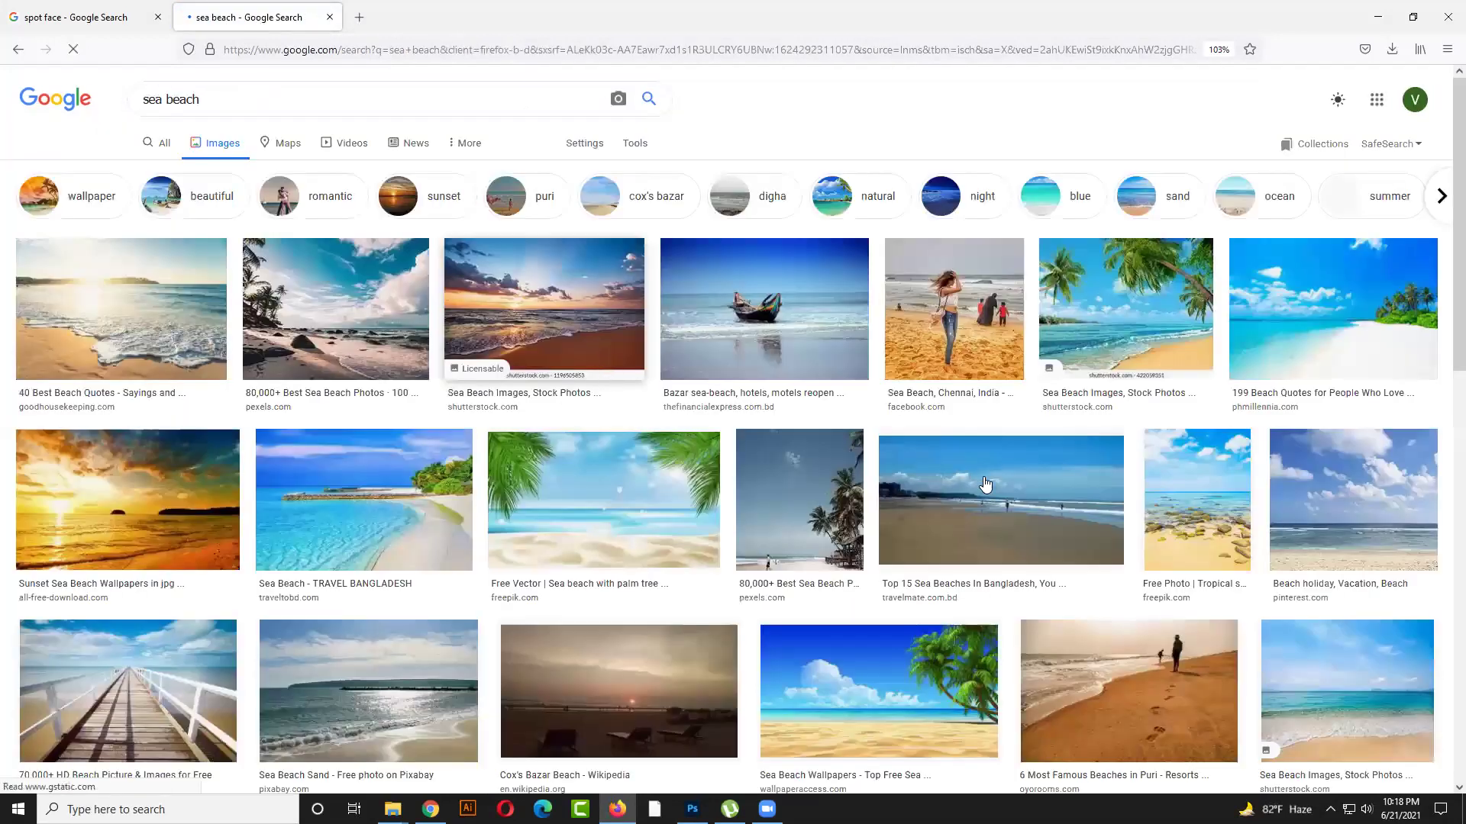
Scroll the results and preview the beach picnic photo under the canopy
scroll(982, 484, down, 4)
scroll(975, 484, down, 8)
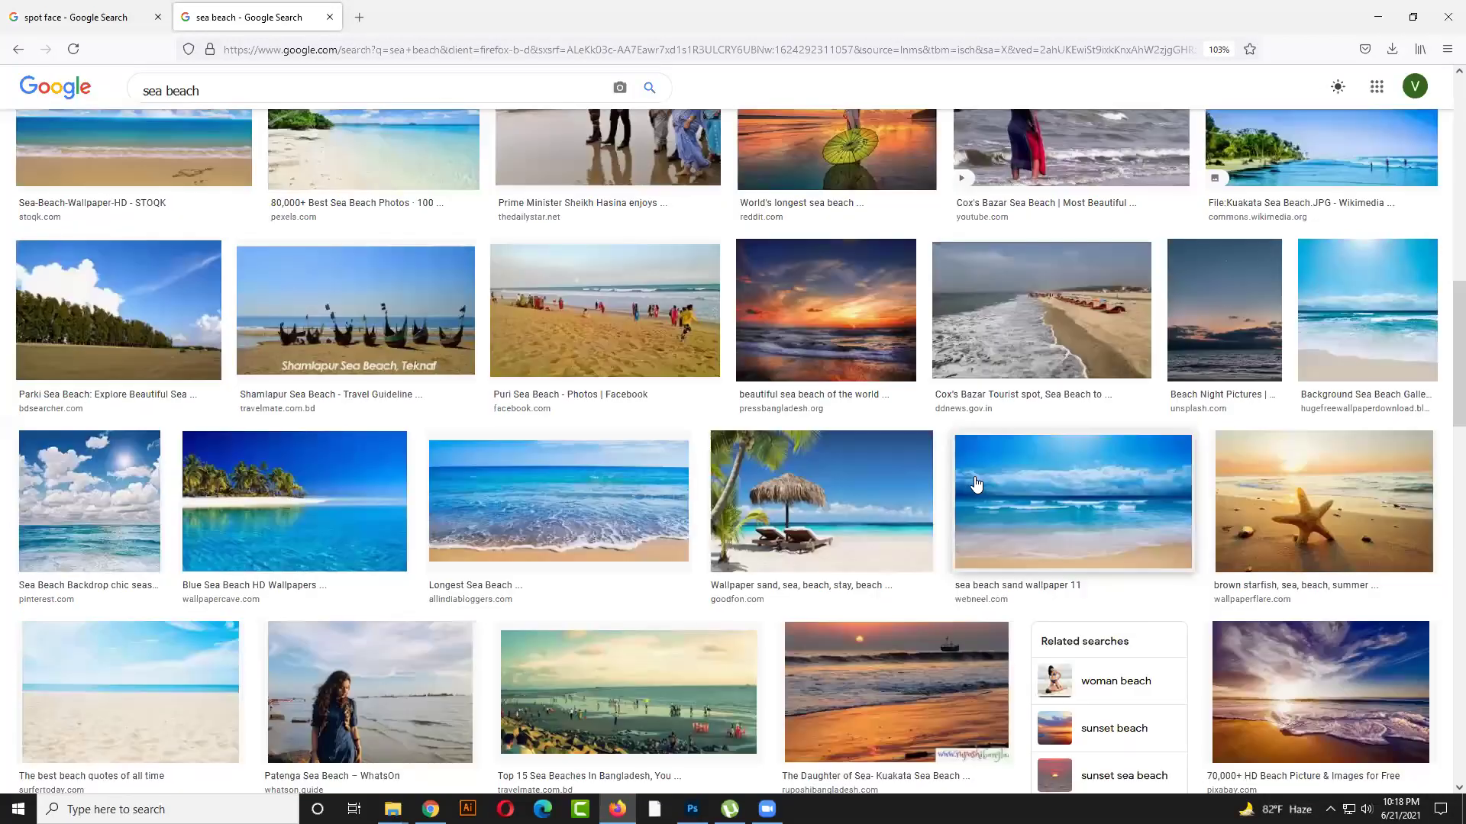
scroll(974, 484, down, 8)
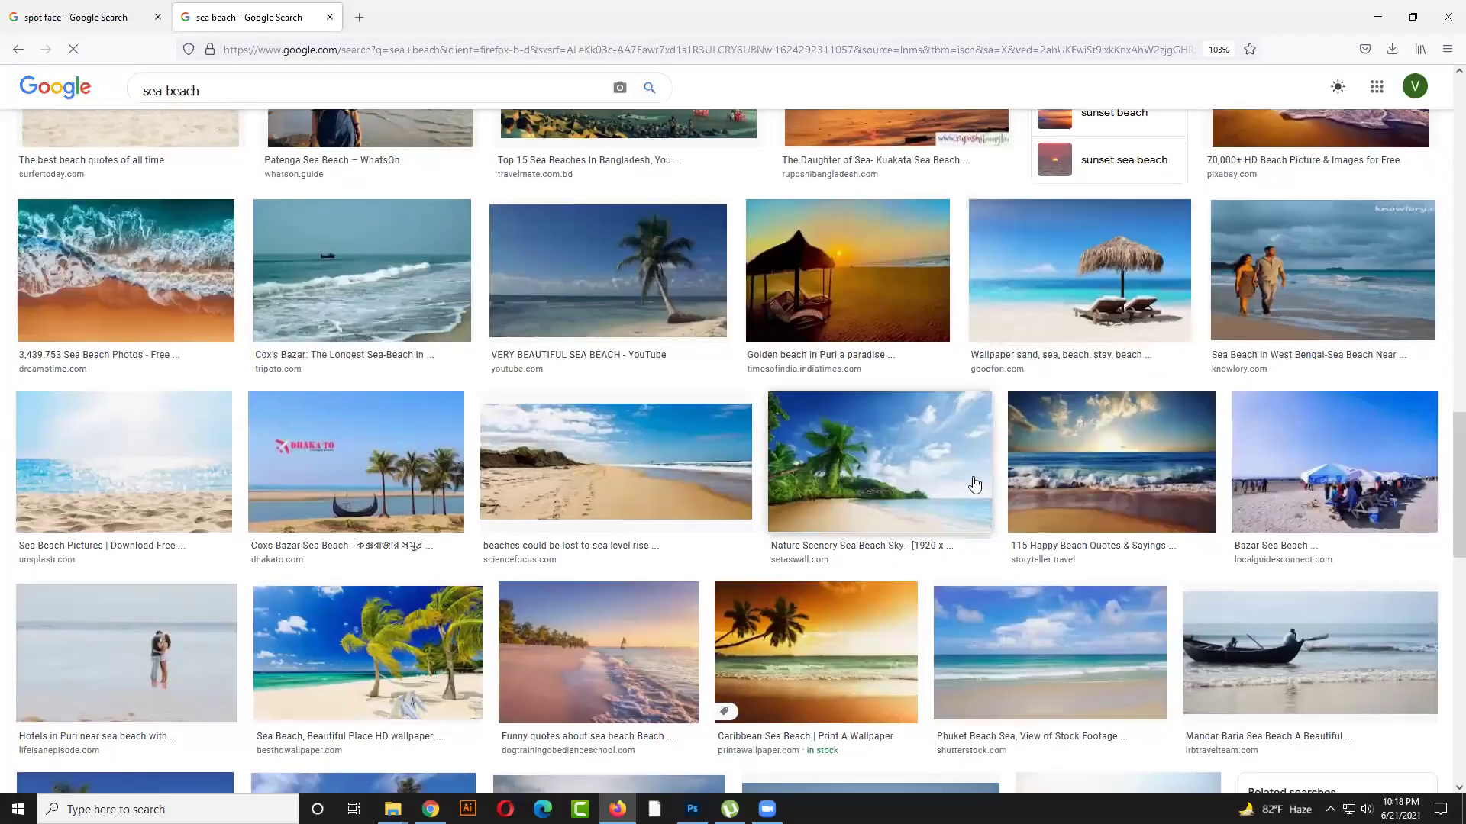
scroll(974, 484, down, 8)
scroll(974, 481, down, 6)
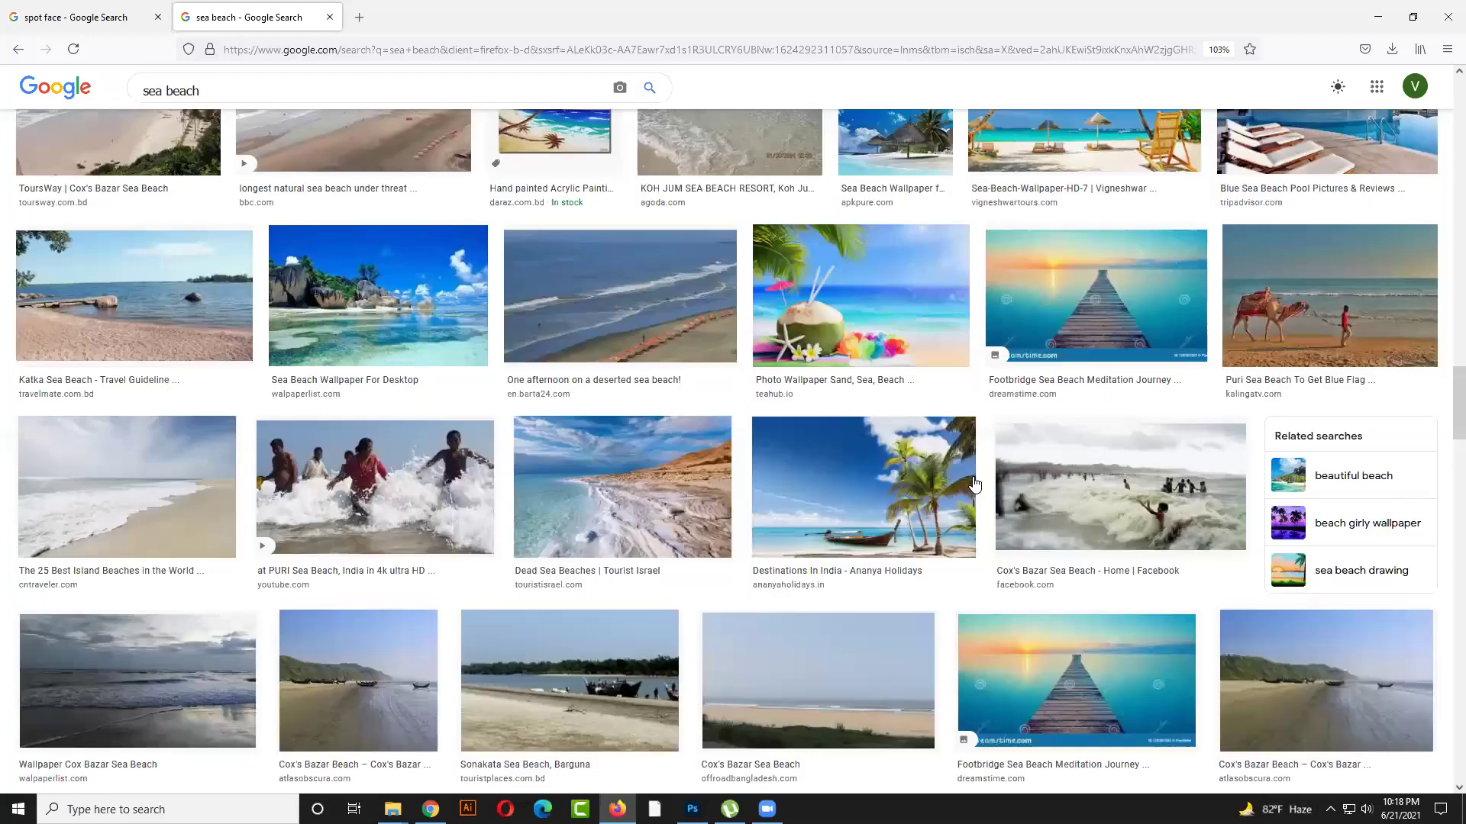
scroll(974, 484, down, 6)
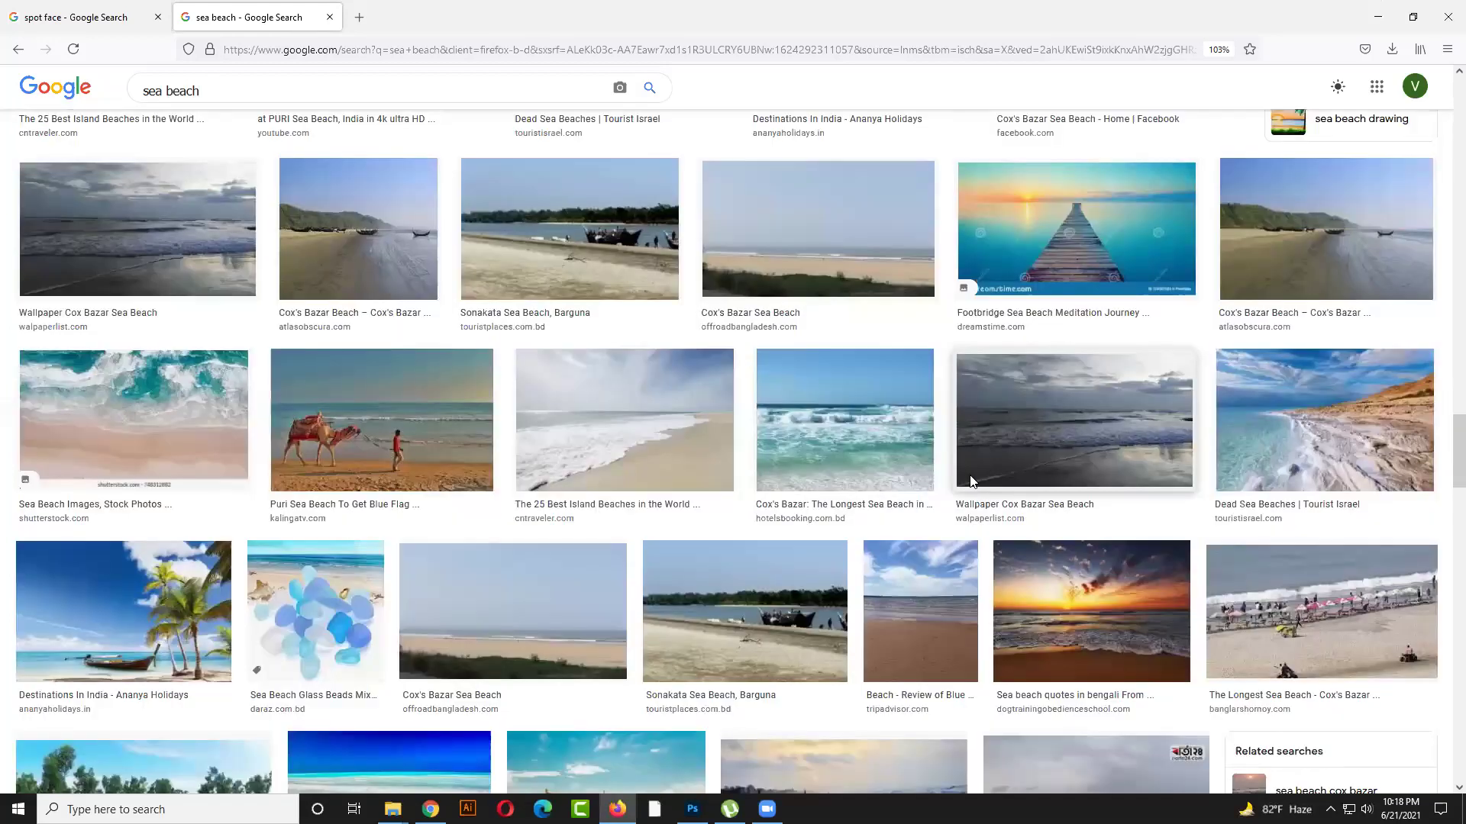
scroll(600, 416, down, 5)
click(600, 416)
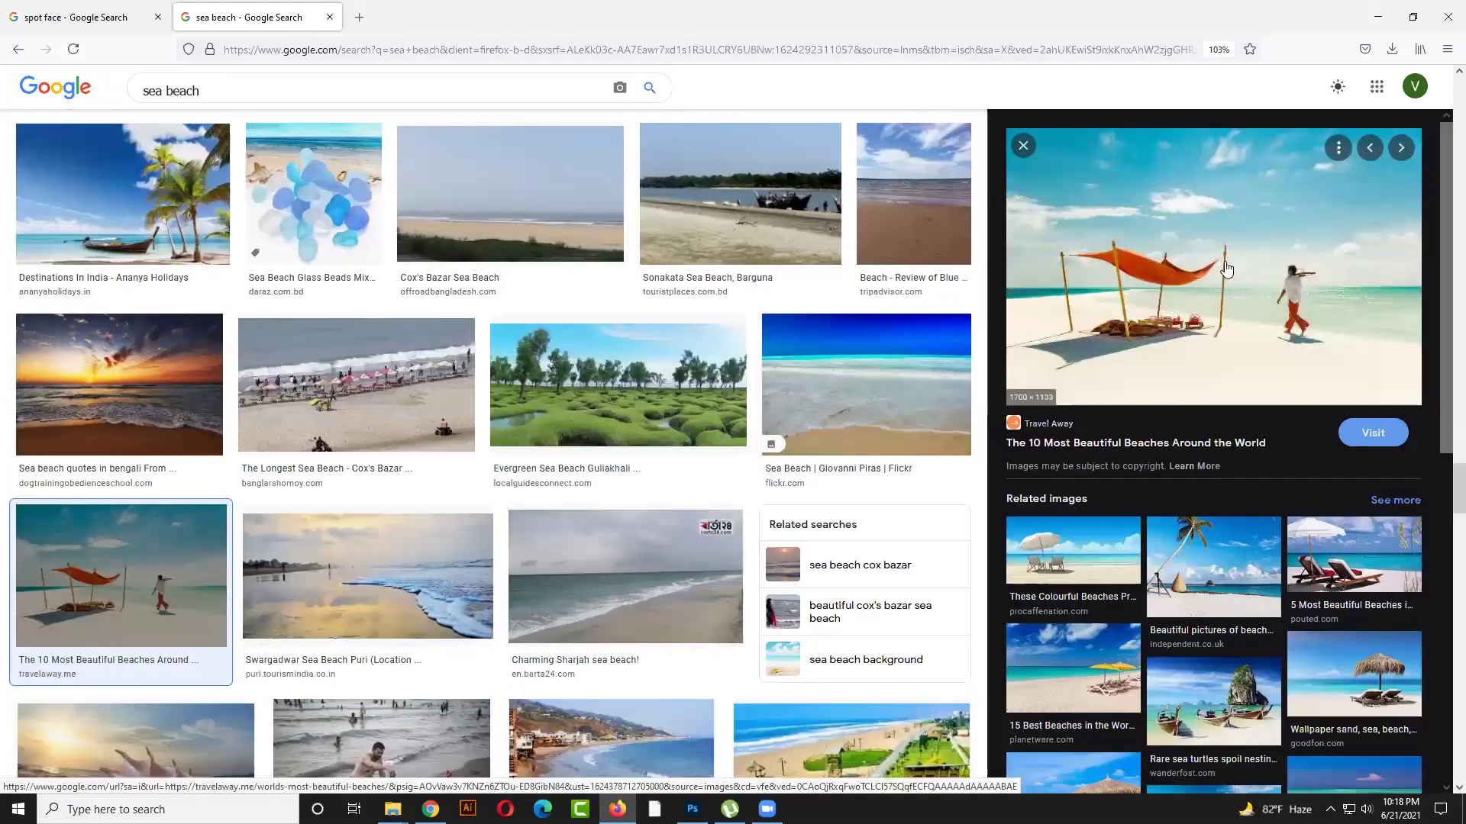
Save the beach photo and drag the downloaded cocoa-island-beach-picnic.jpg into Photoshop
right_click(1263, 461)
click(1195, 450)
click(769, 731)
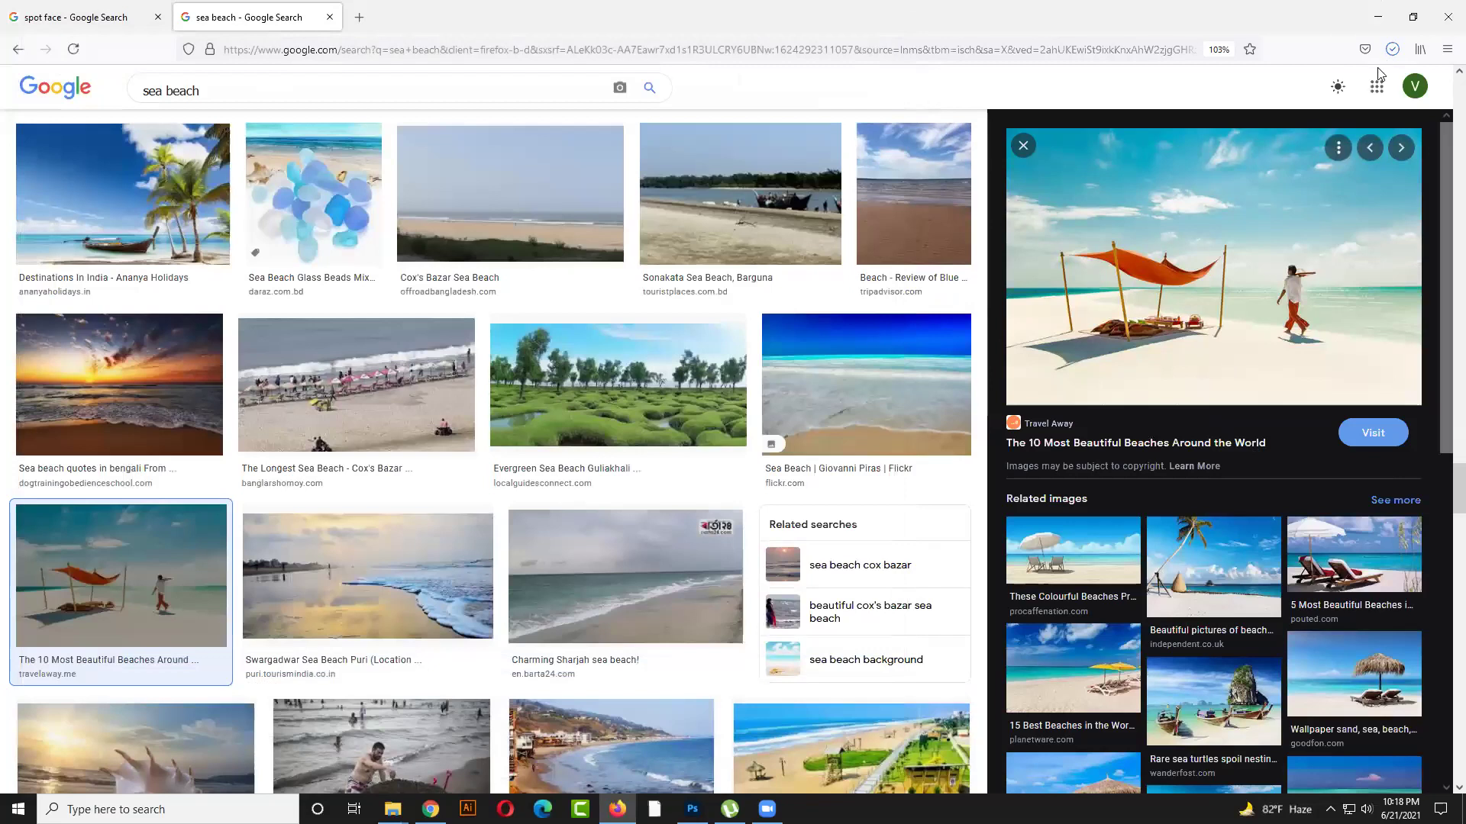
click(1392, 49)
drag(1333, 94, 1353, 602)
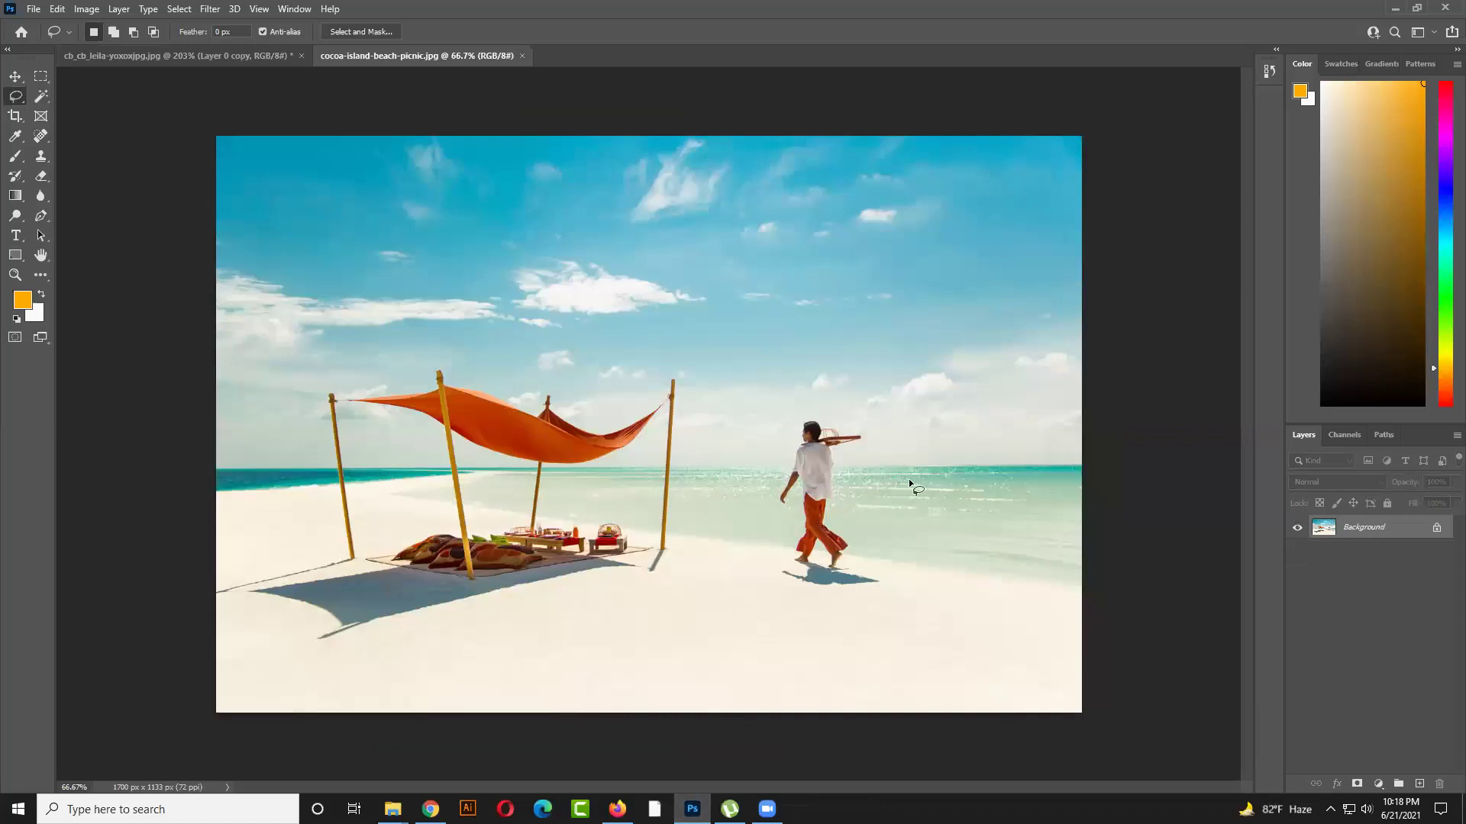
Unlock the Background layer into Layer 0 and pick the standard Pen tool
click(1433, 531)
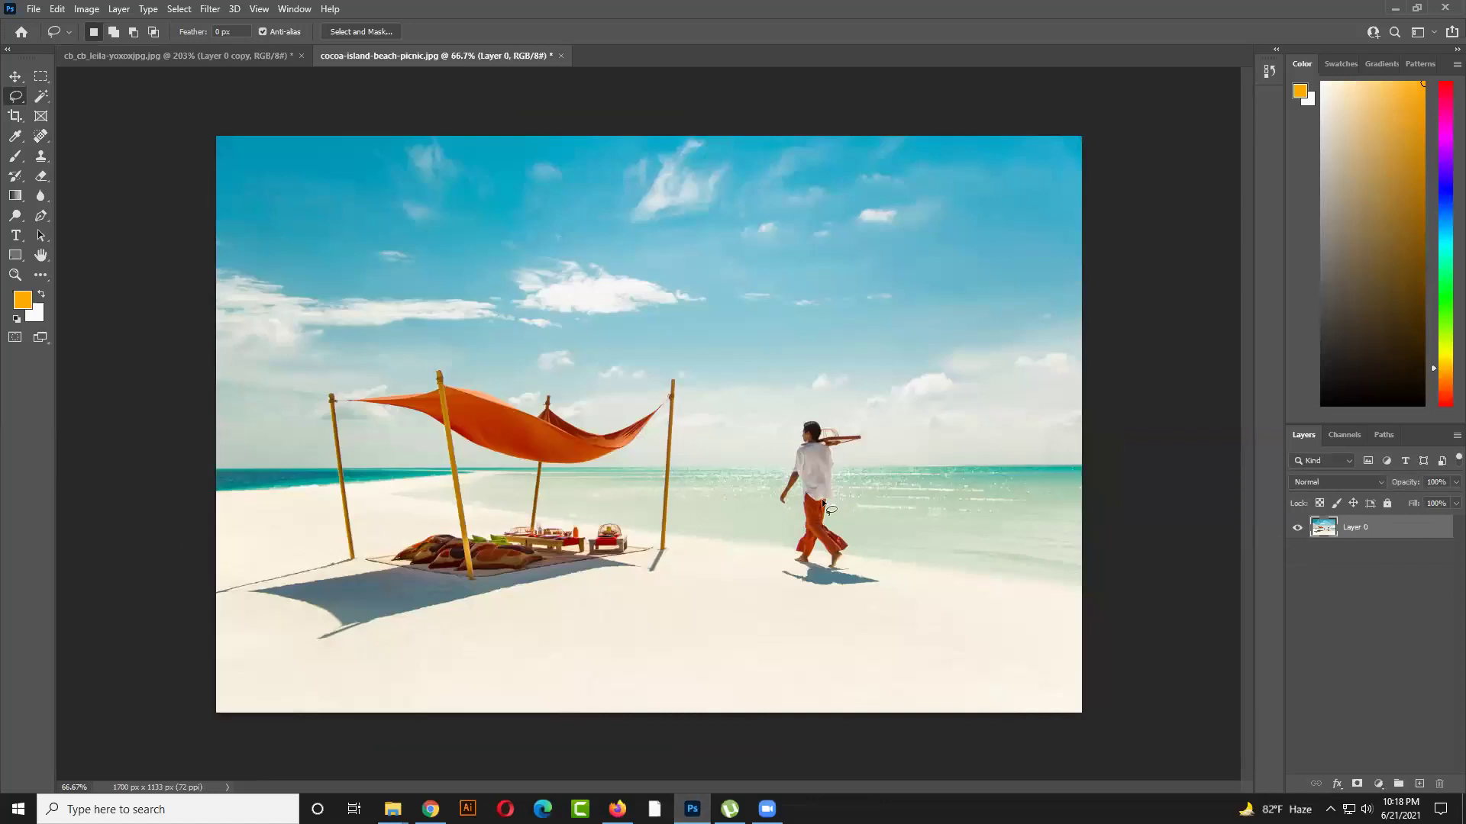
right_click(18, 98)
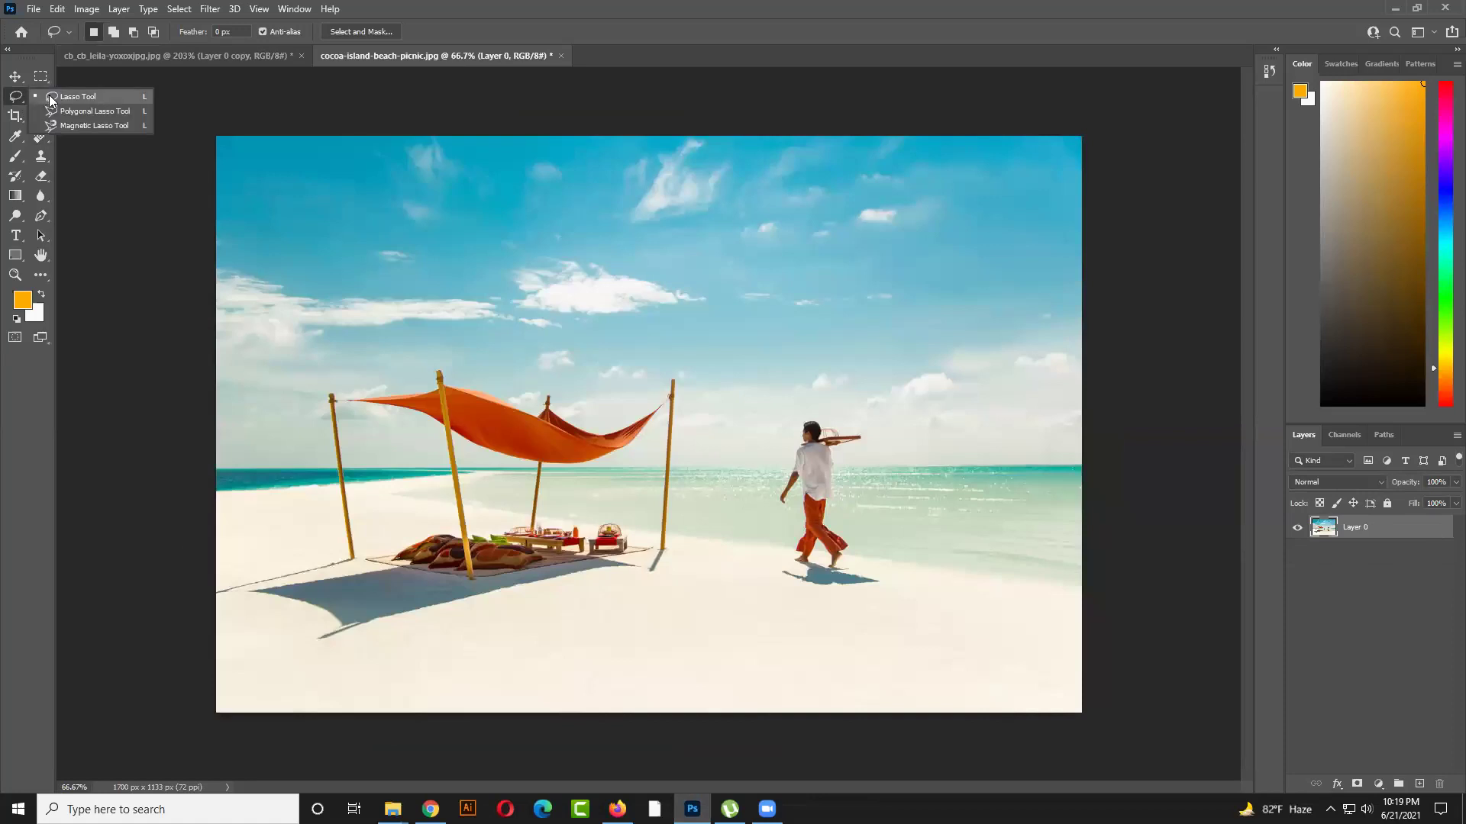
click(52, 100)
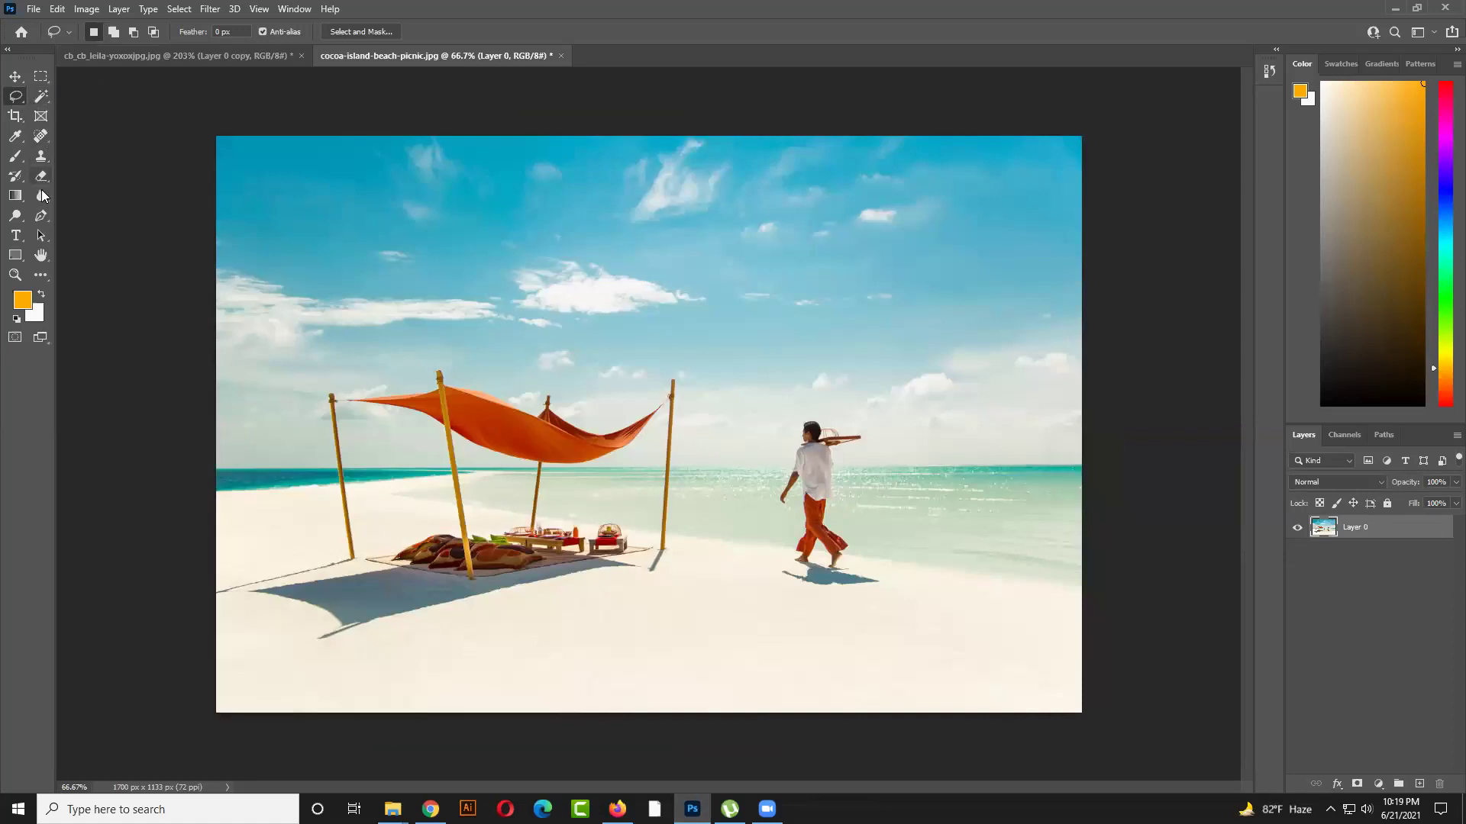
click(43, 216)
Trace a Pen outline around the man's head, carried pole and down his back
click(99, 216)
click(789, 450)
click(798, 424)
click(806, 415)
click(835, 425)
click(846, 424)
click(868, 426)
click(874, 434)
click(852, 448)
click(842, 455)
click(836, 471)
click(833, 515)
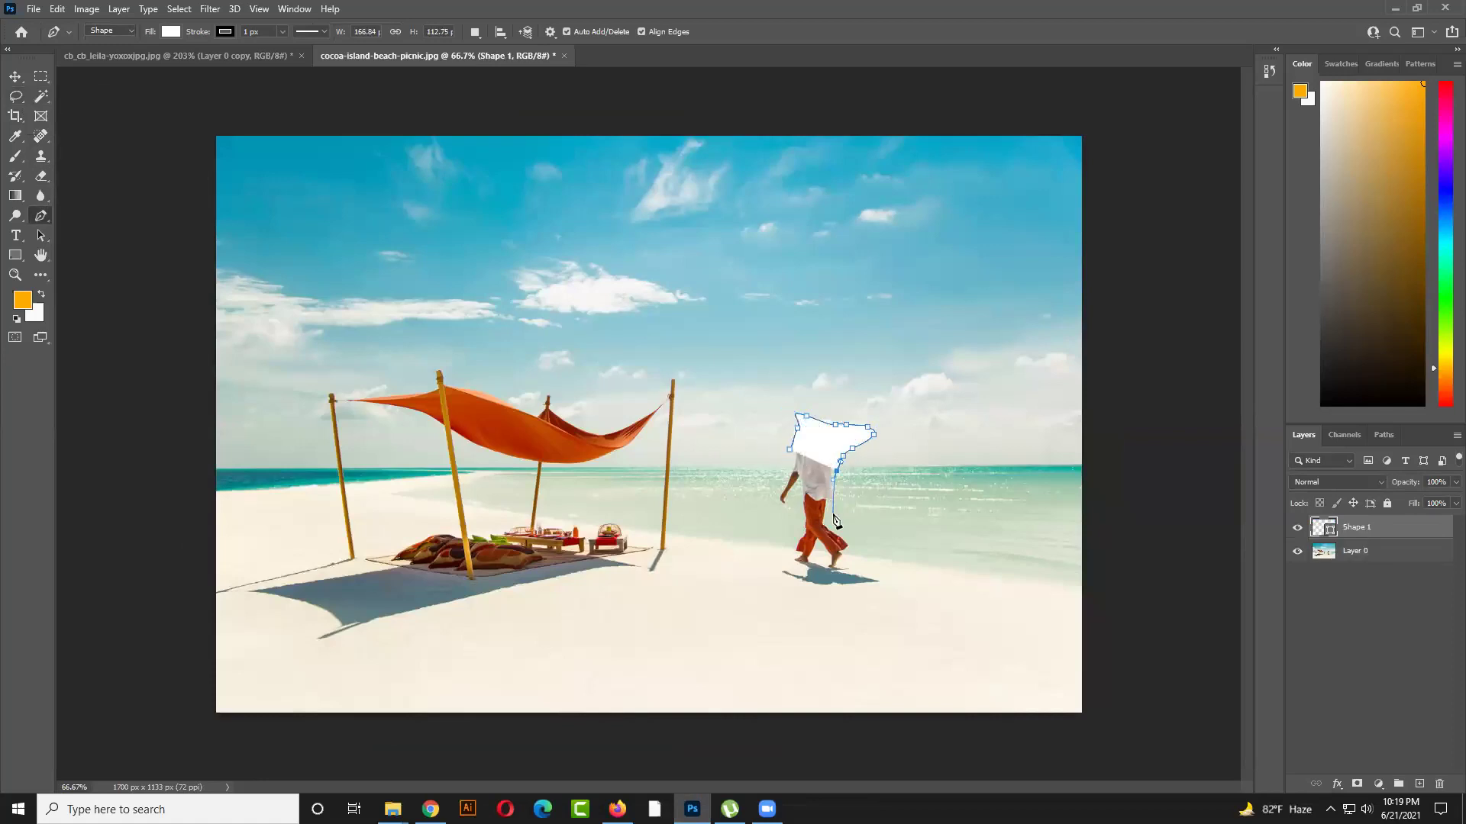
click(833, 525)
drag(847, 533, 857, 541)
Continue the outline around his feet and shadow, closing it at the starting point
click(859, 549)
click(870, 572)
click(887, 580)
click(870, 590)
click(828, 590)
click(790, 590)
click(762, 569)
click(779, 550)
click(789, 523)
click(790, 513)
click(775, 510)
click(769, 497)
click(790, 449)
Turn the traced shape into a selection, make Layer 0 active and hide Shape 1
ctrl+click(1366, 527)
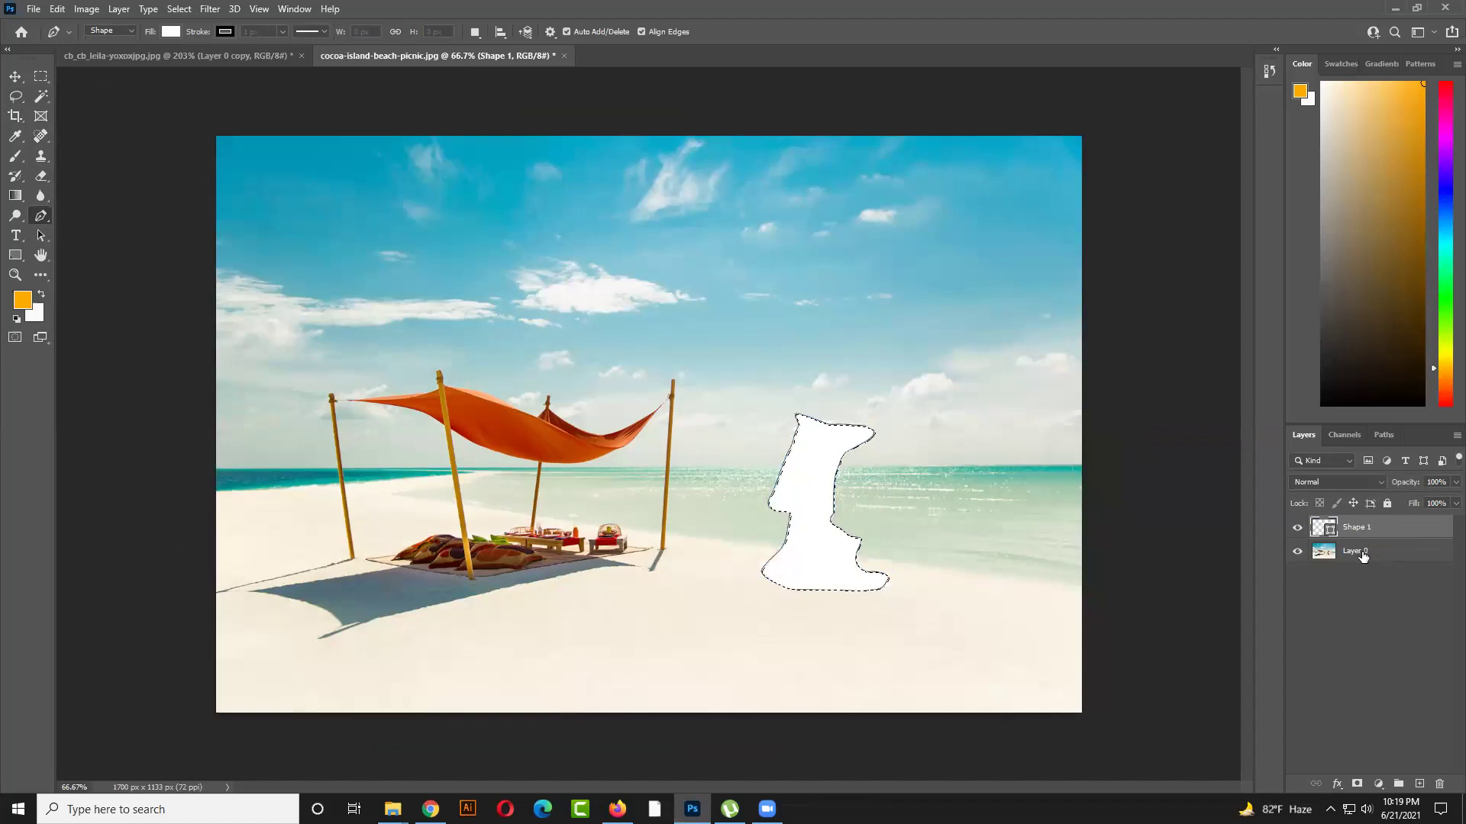
click(1364, 554)
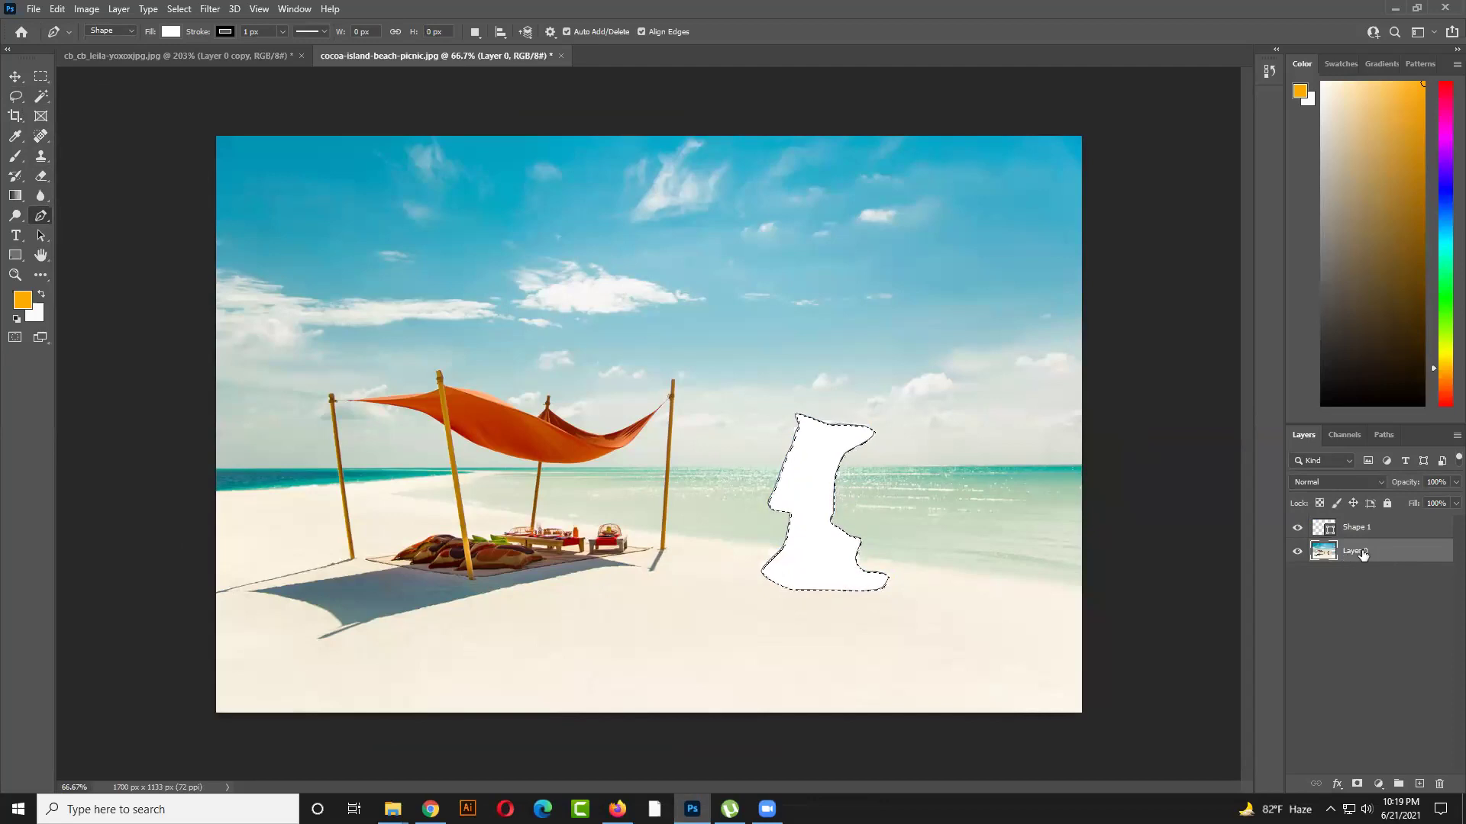
click(1297, 528)
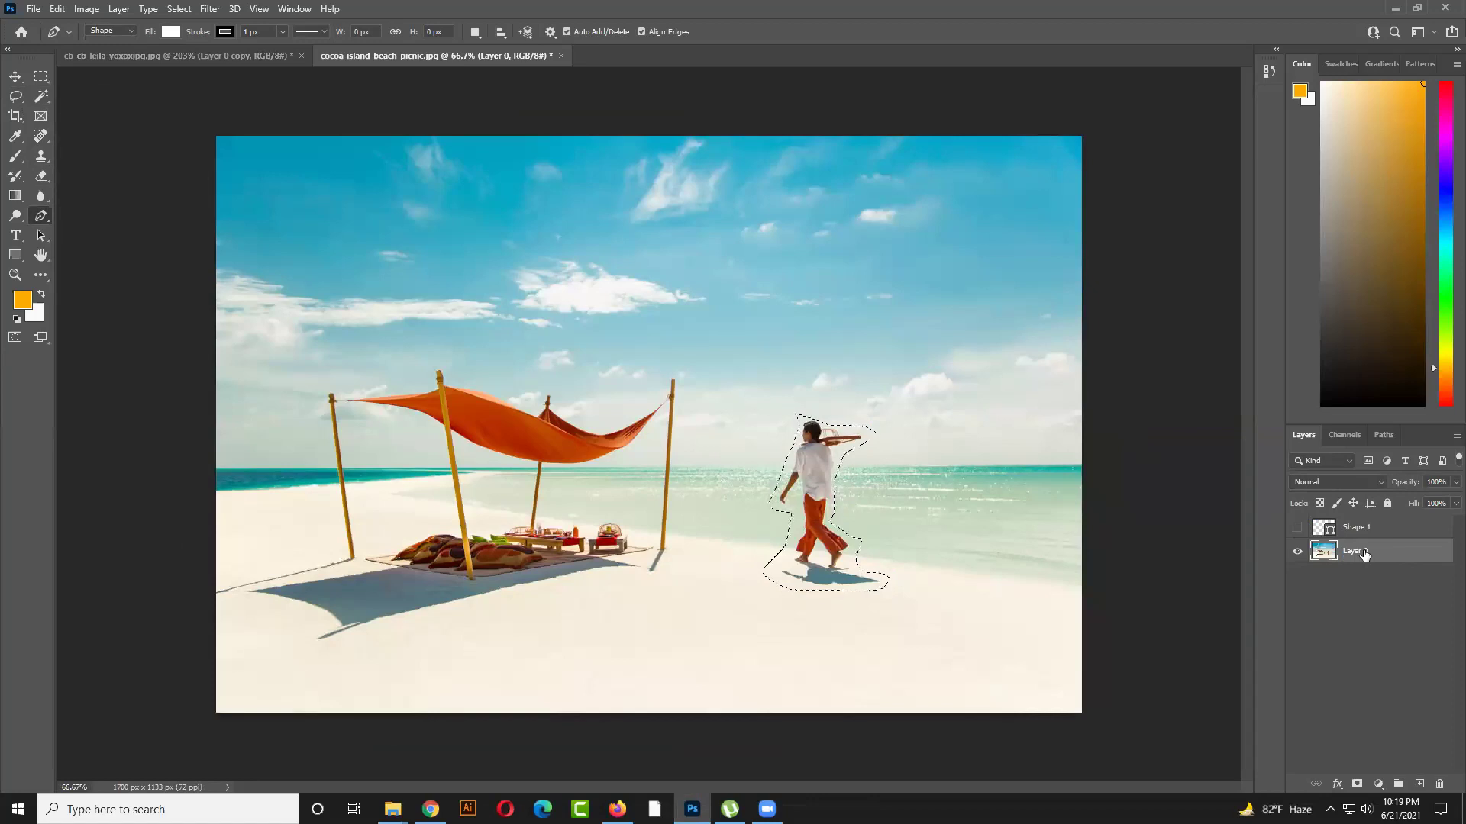
Open and cancel the Fill dialog, then check the path options and Image and Layer menus
key(shift+F5)
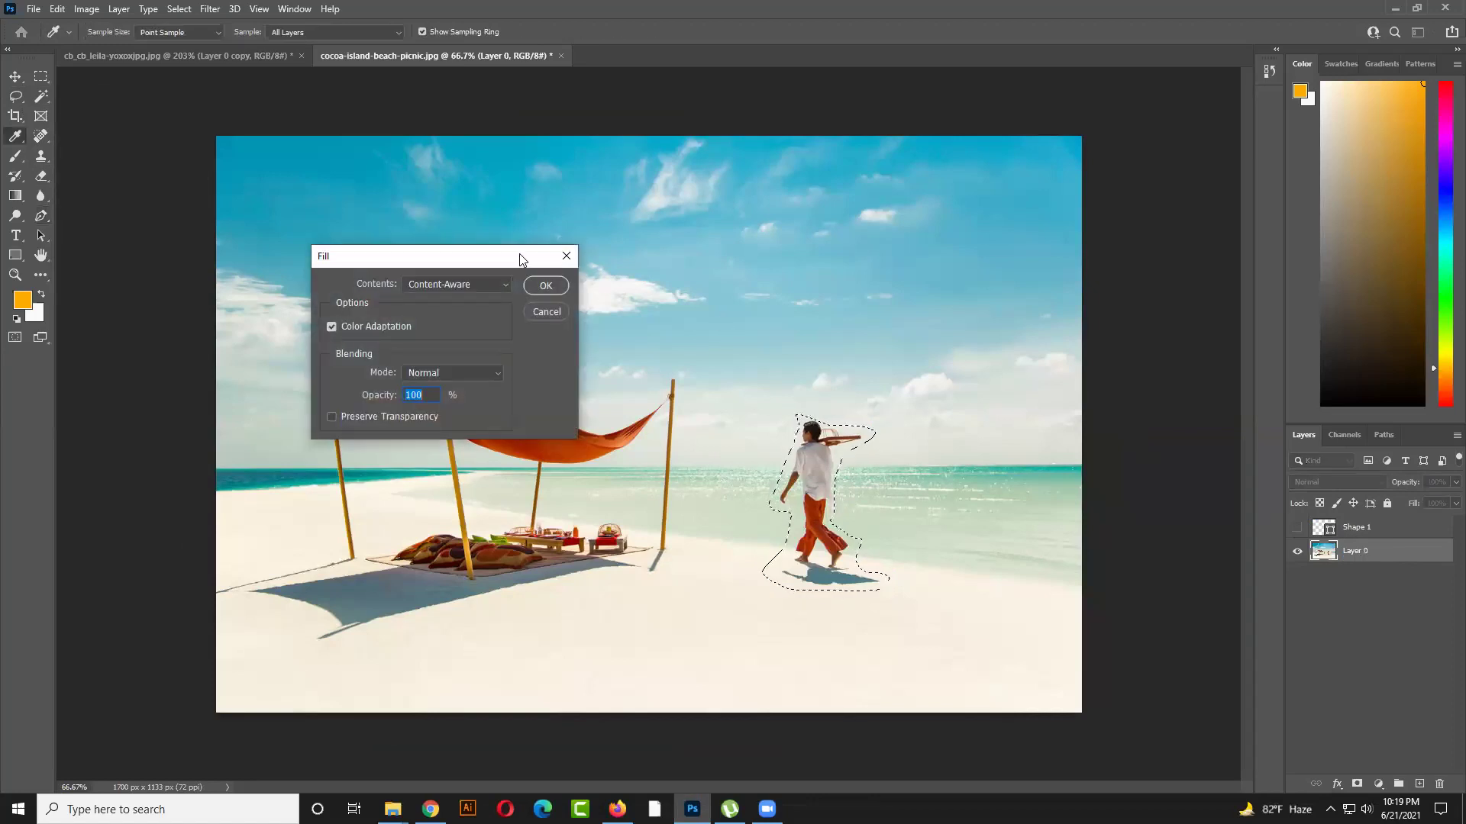
drag(519, 253, 662, 254)
click(689, 312)
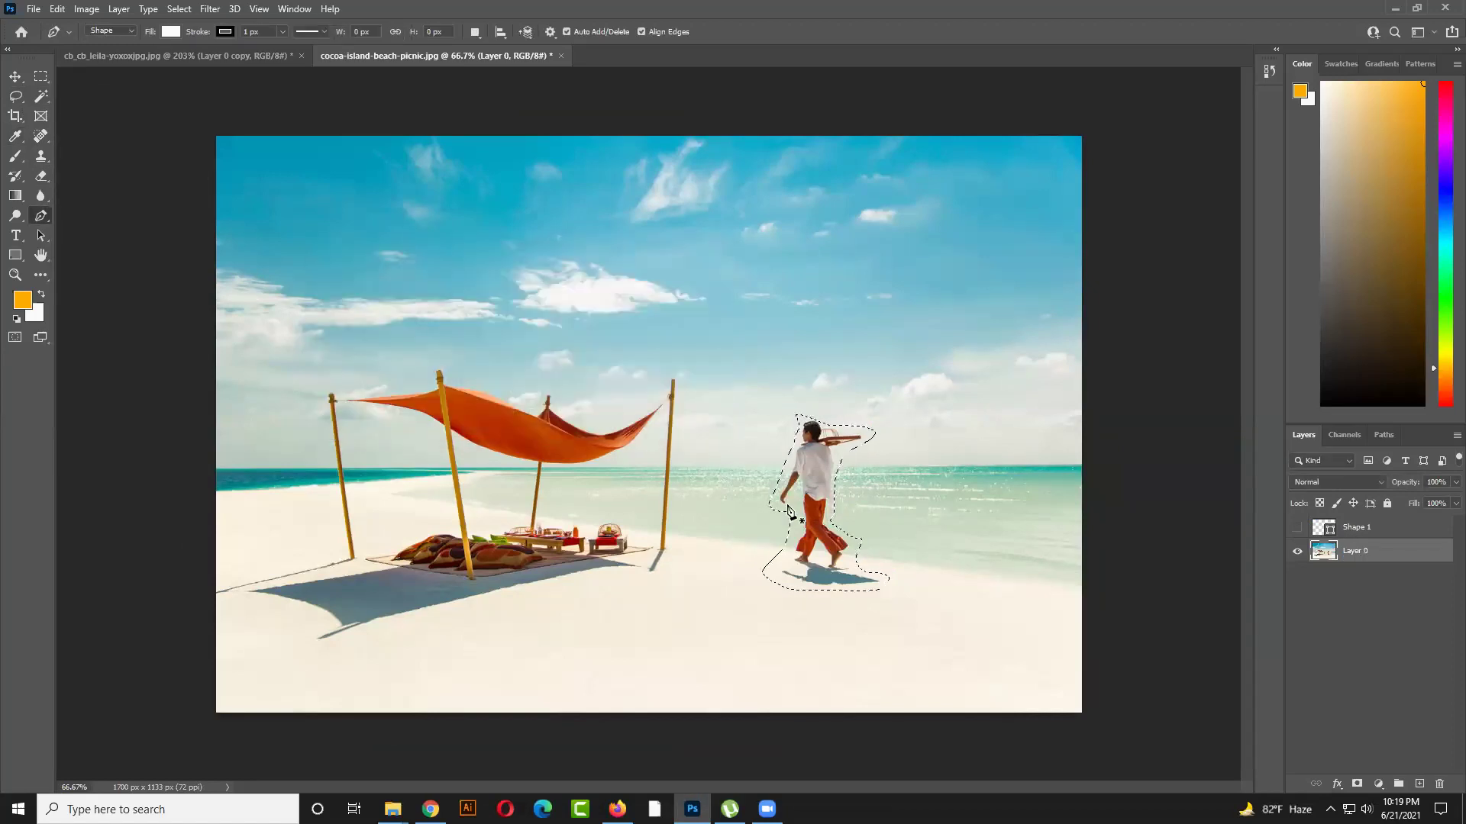
right_click(808, 496)
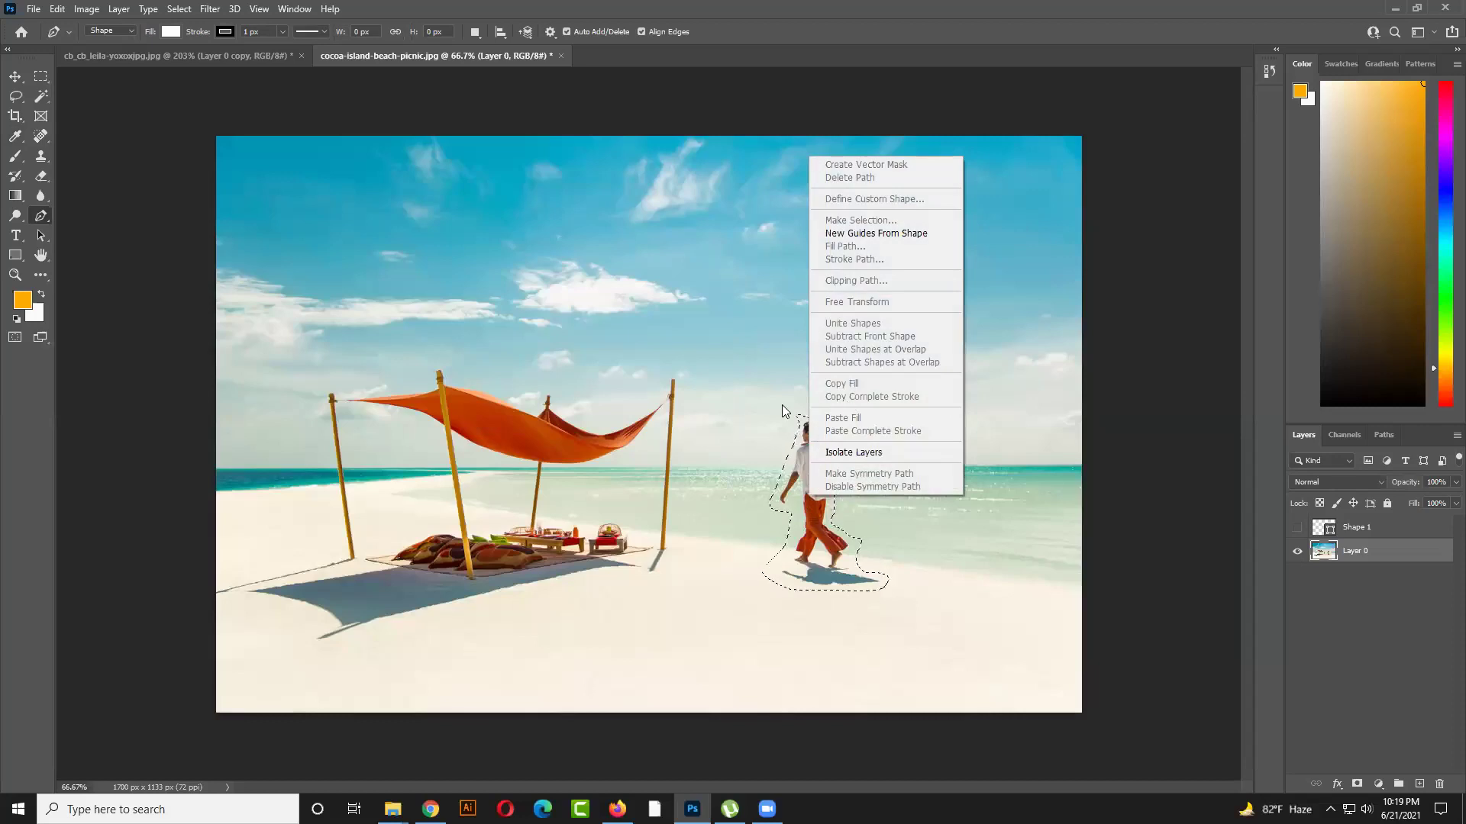
key(Escape)
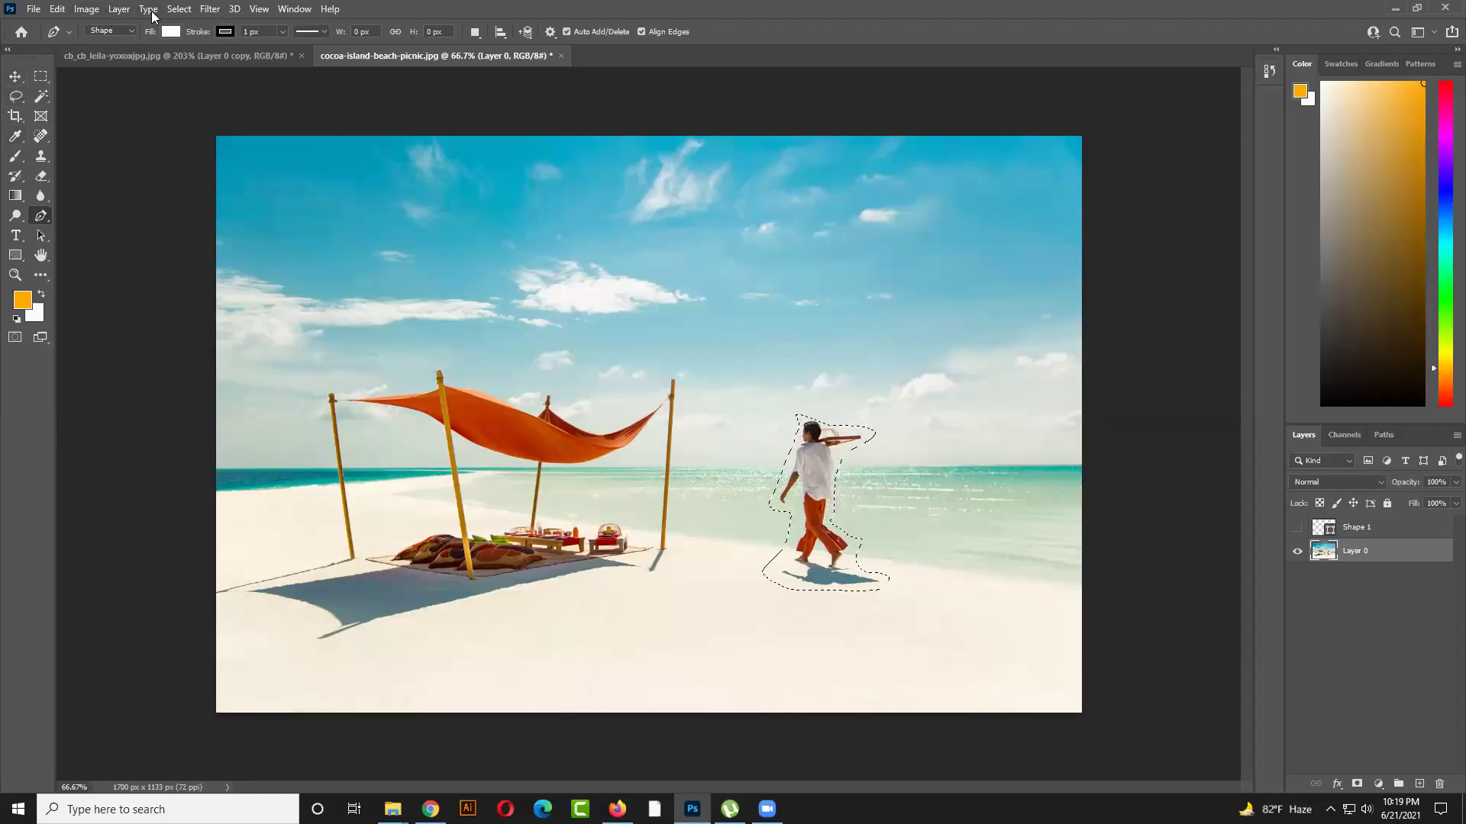
click(86, 9)
click(105, 13)
click(109, 11)
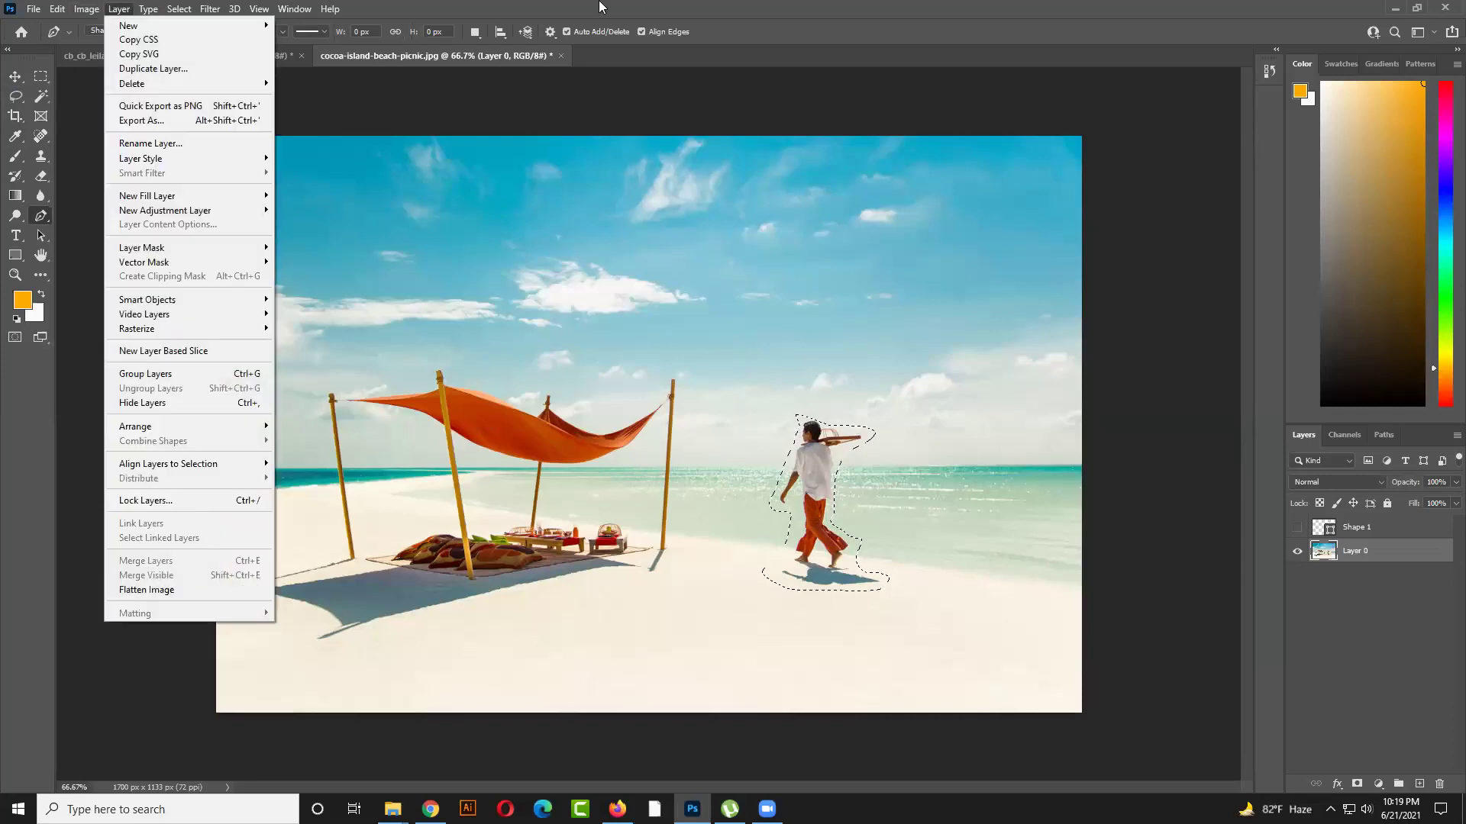
click(1369, 553)
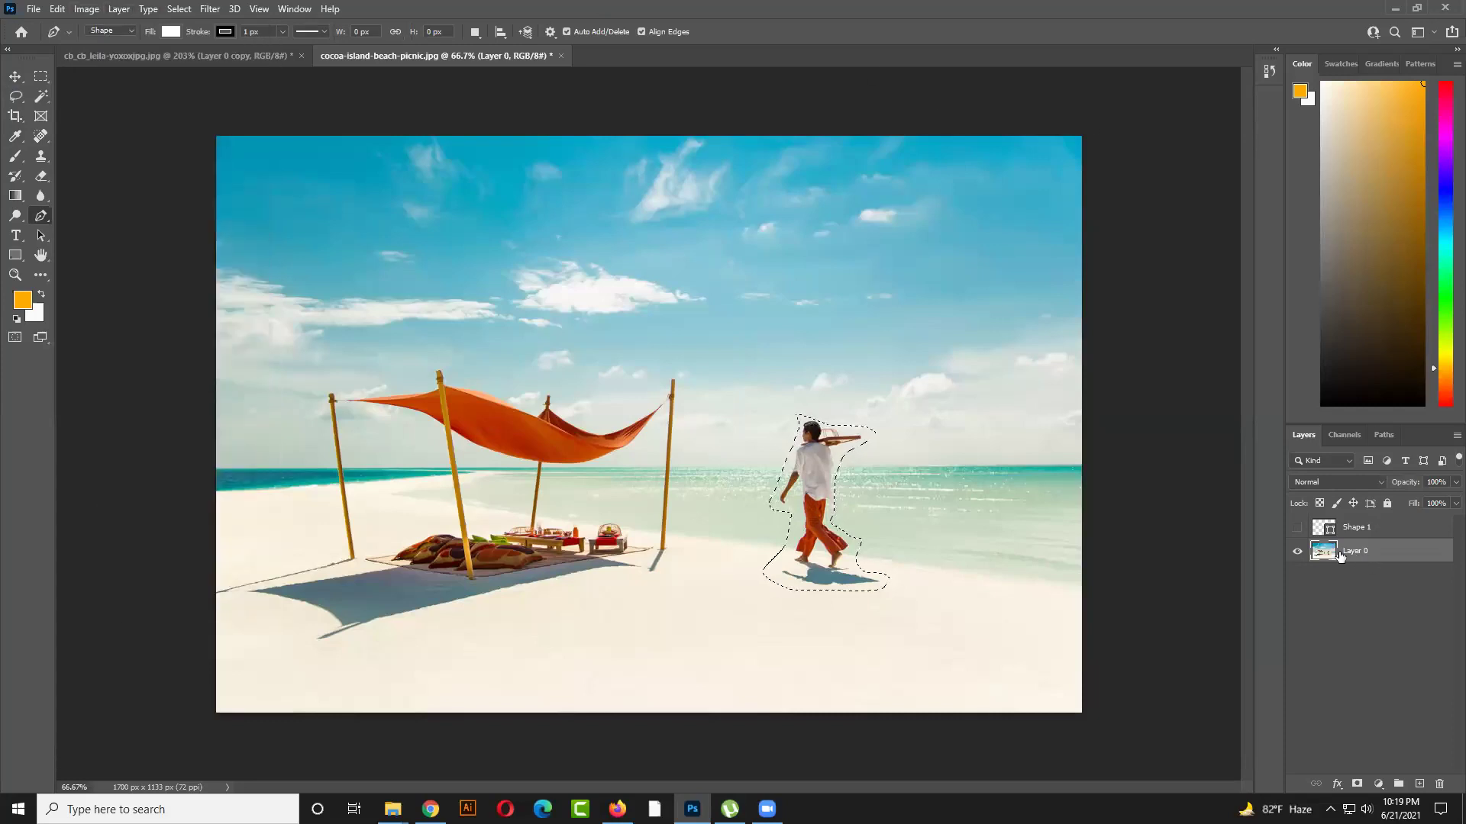
Fill the man's selection with Content-Aware contents
key(shift+F5)
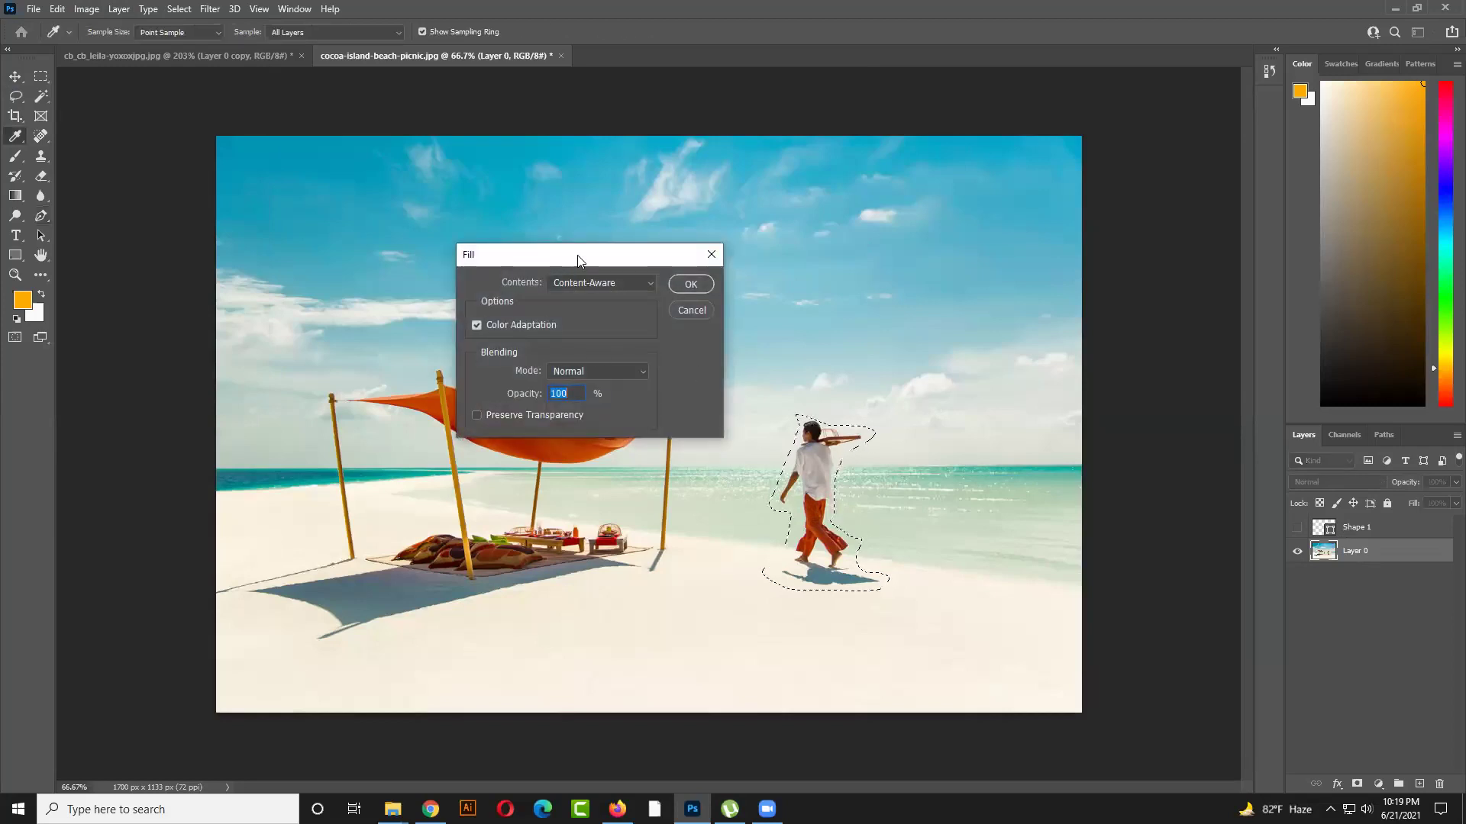
drag(577, 255, 687, 216)
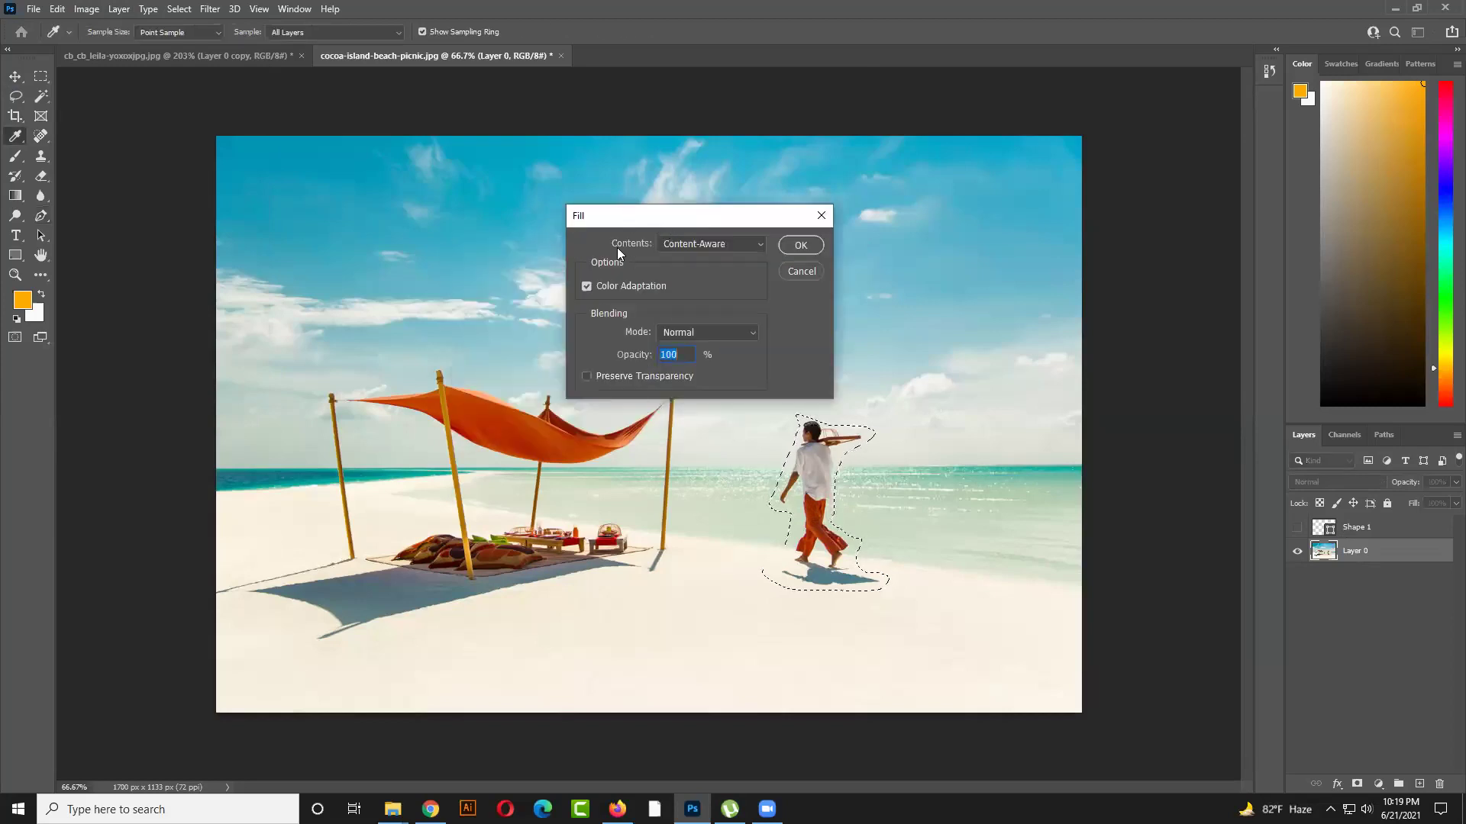
click(719, 243)
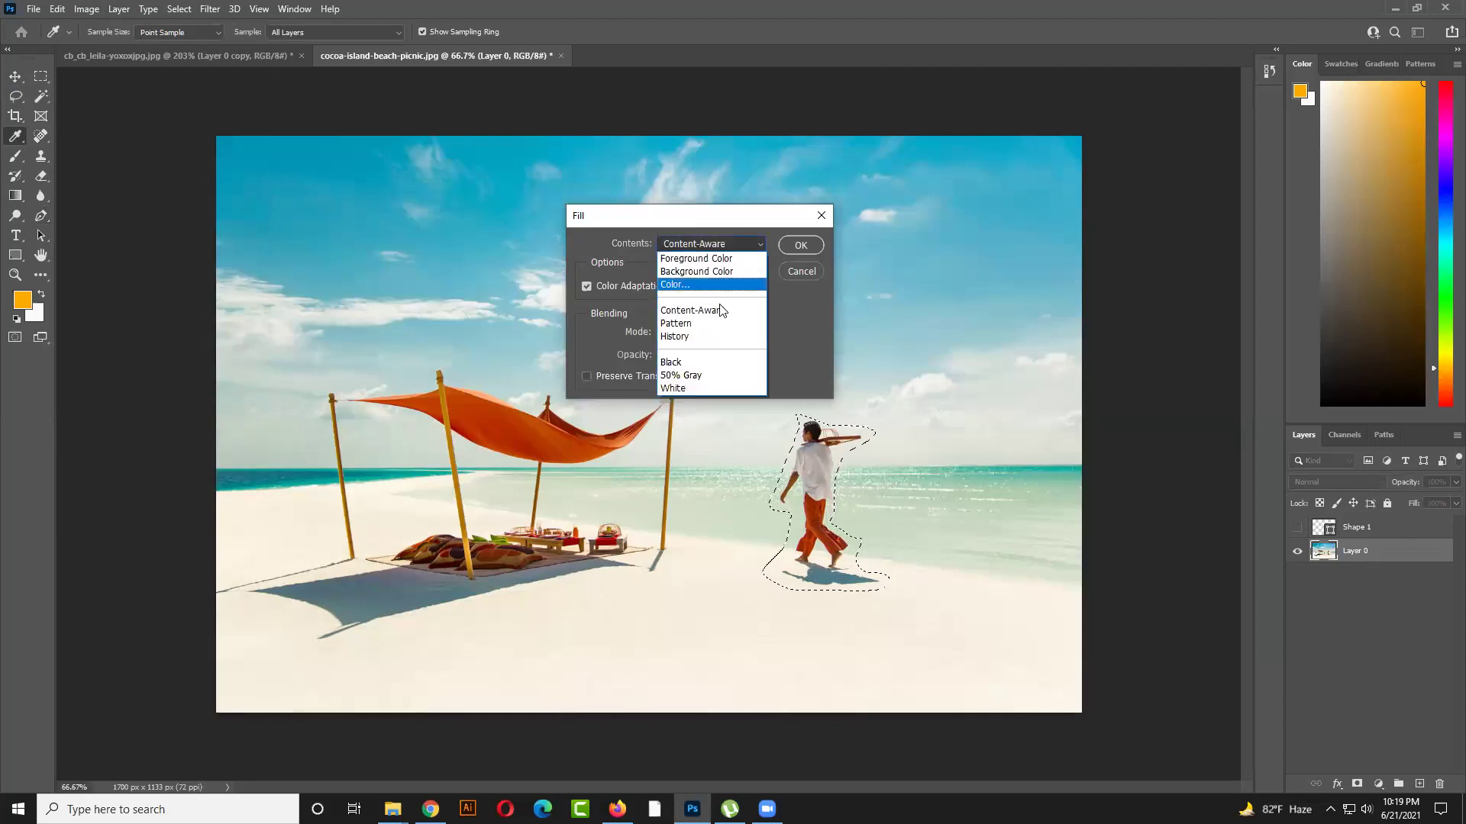
click(720, 309)
click(732, 245)
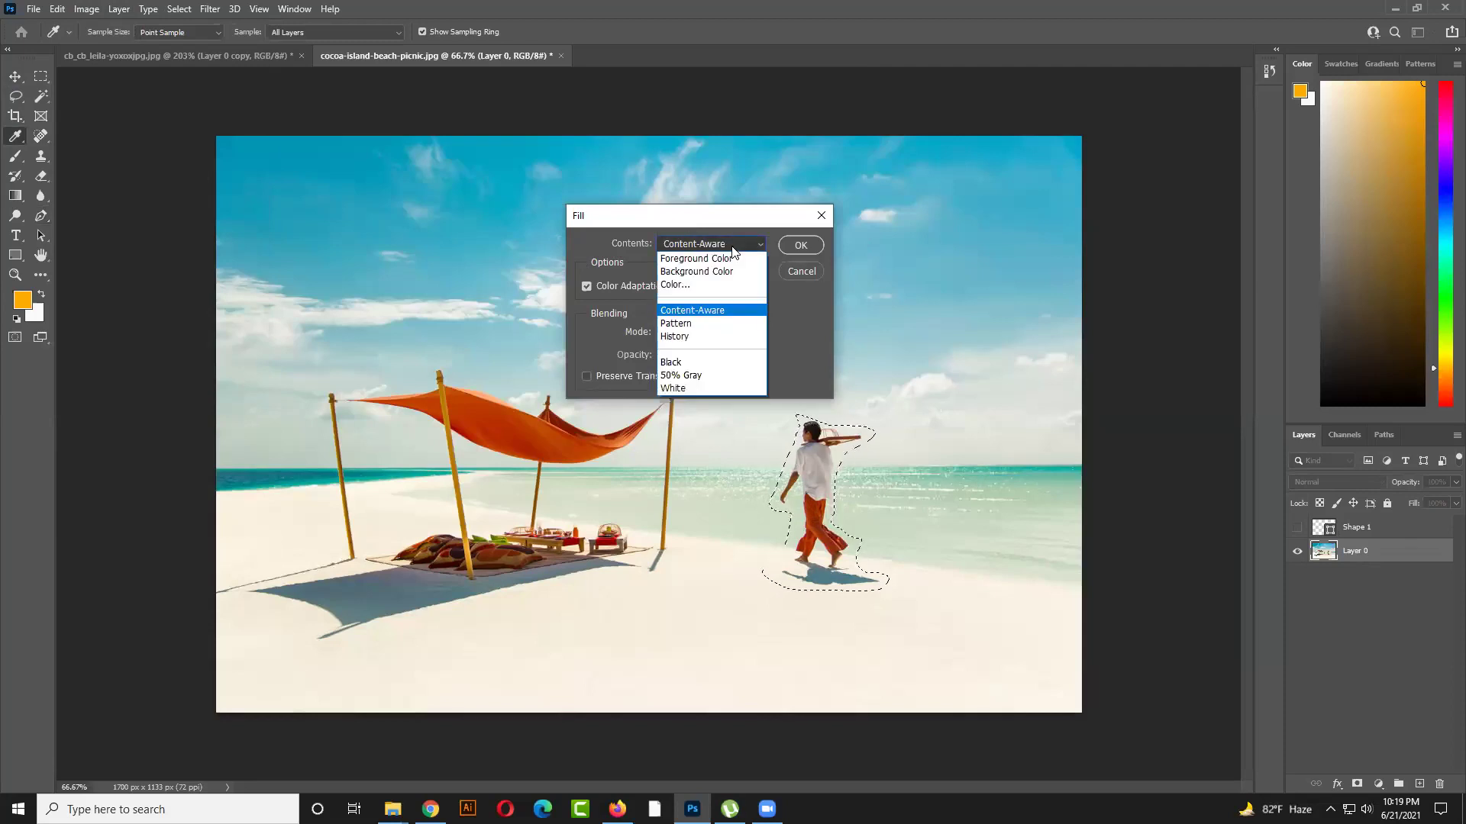
click(719, 311)
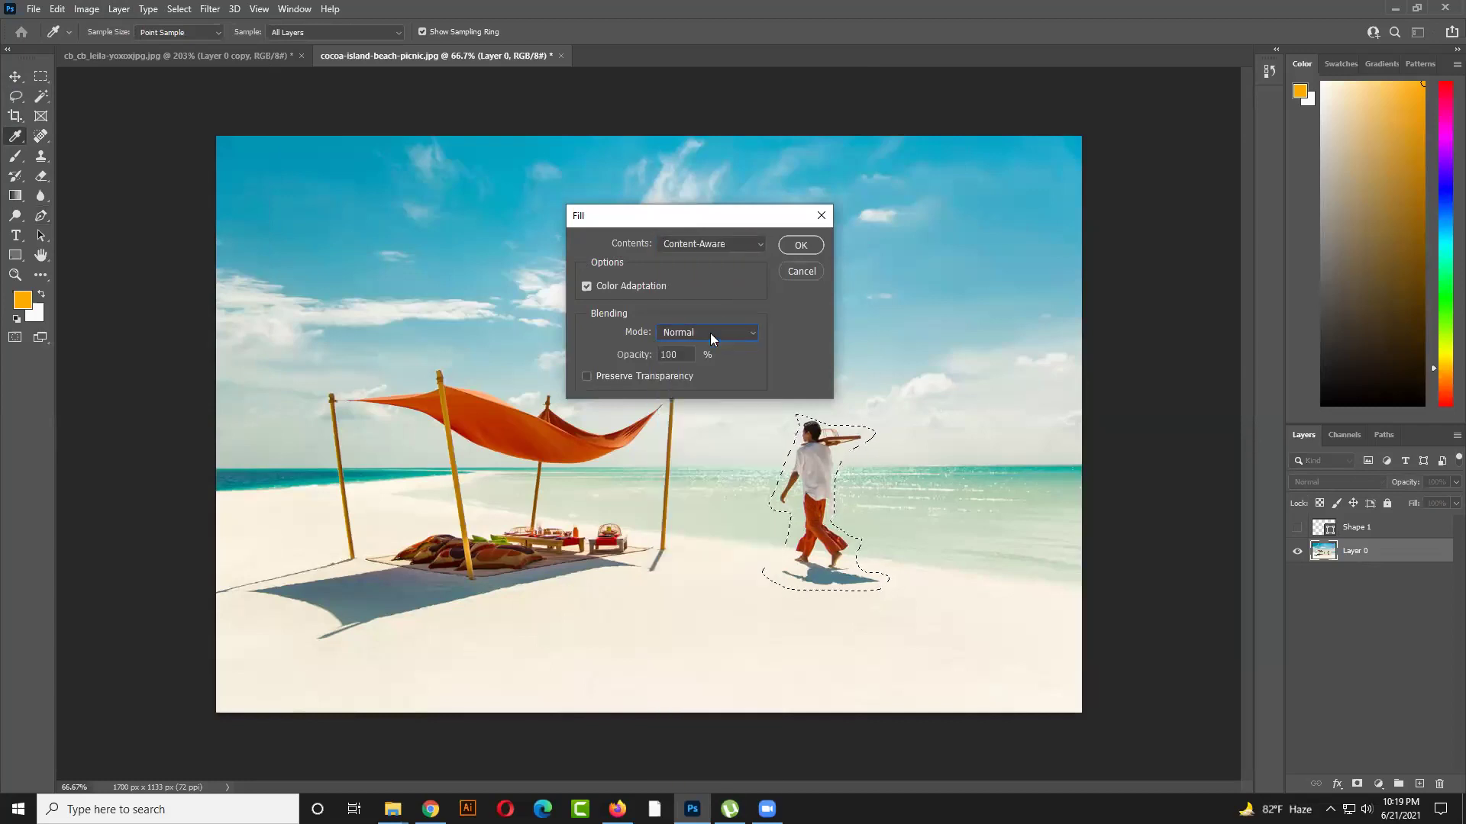
click(799, 244)
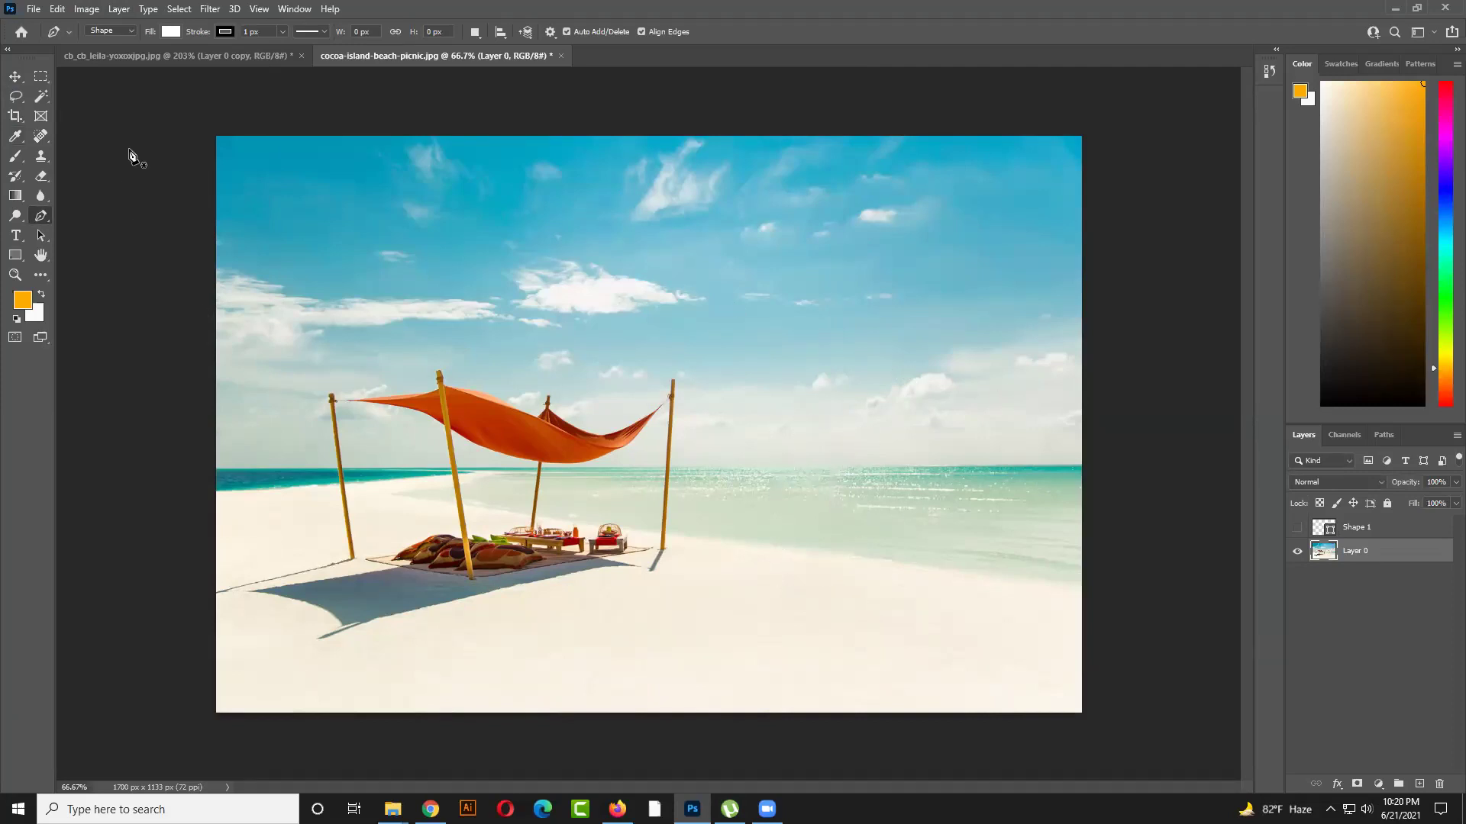
Delete the Shape 1 layer
click(16, 77)
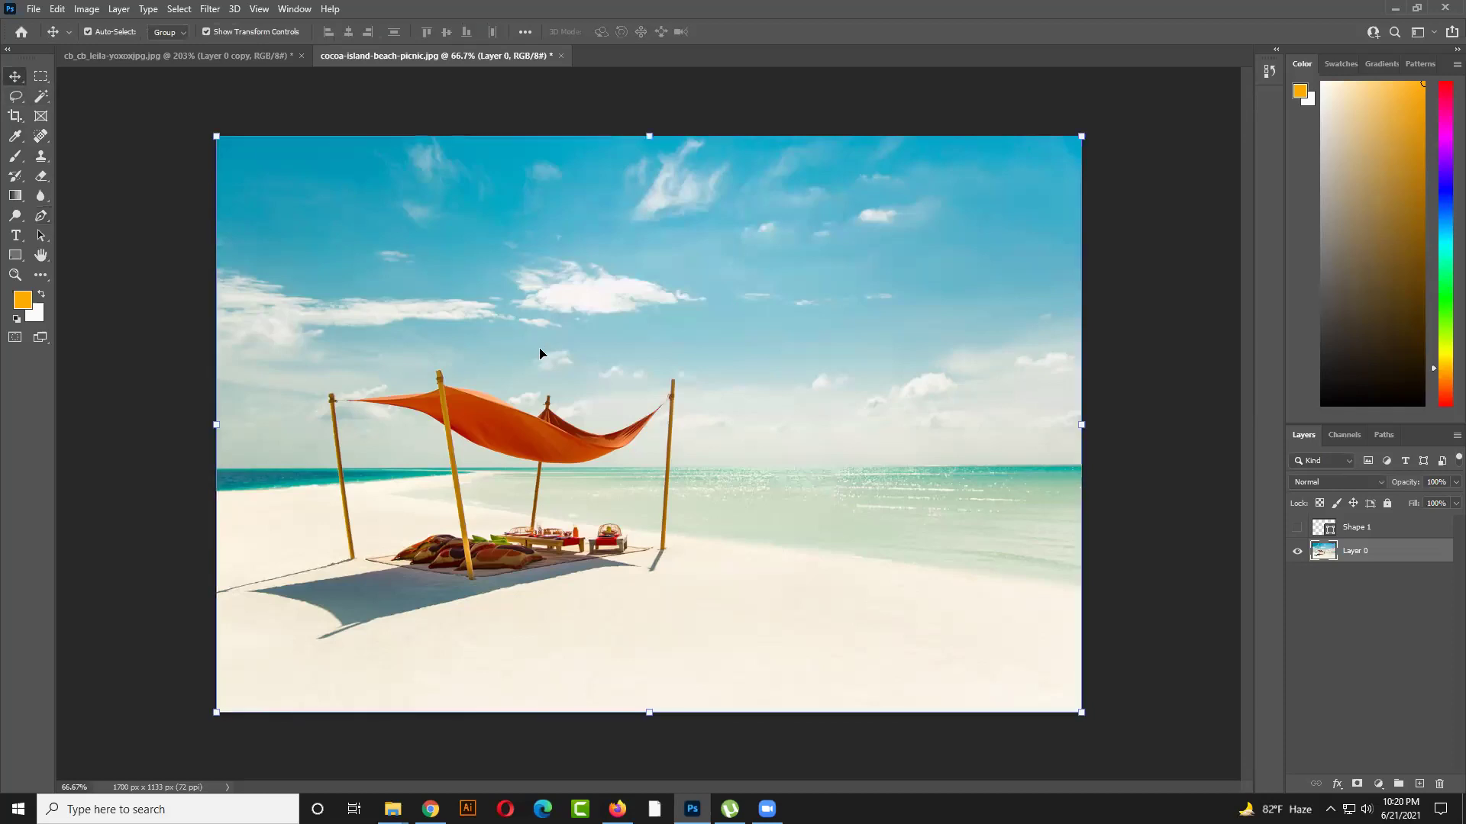
click(1401, 535)
key(Delete)
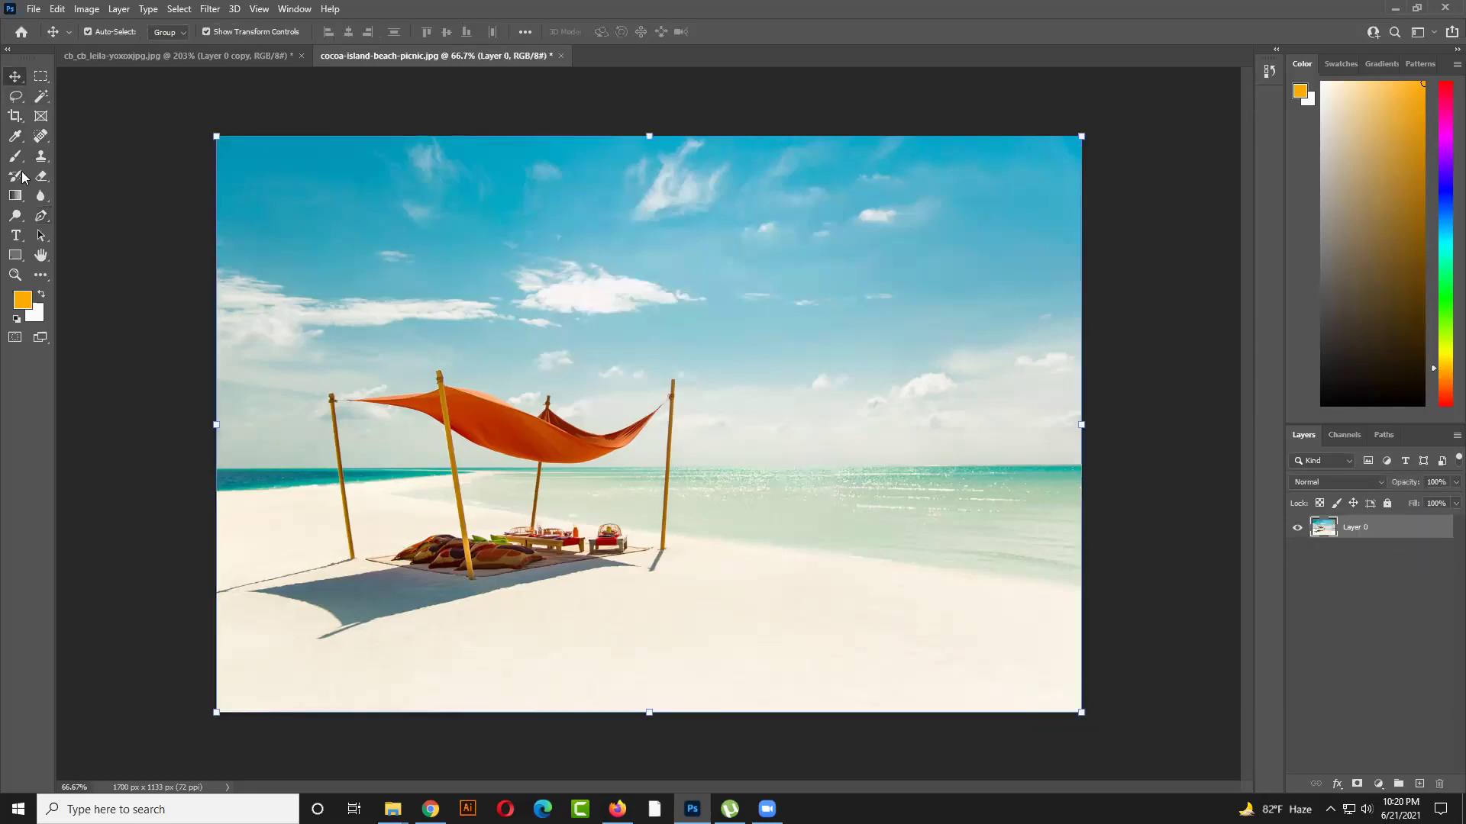
Lasso the canopy's right-hand pole with its shadow and Content-Aware fill it
click(11, 100)
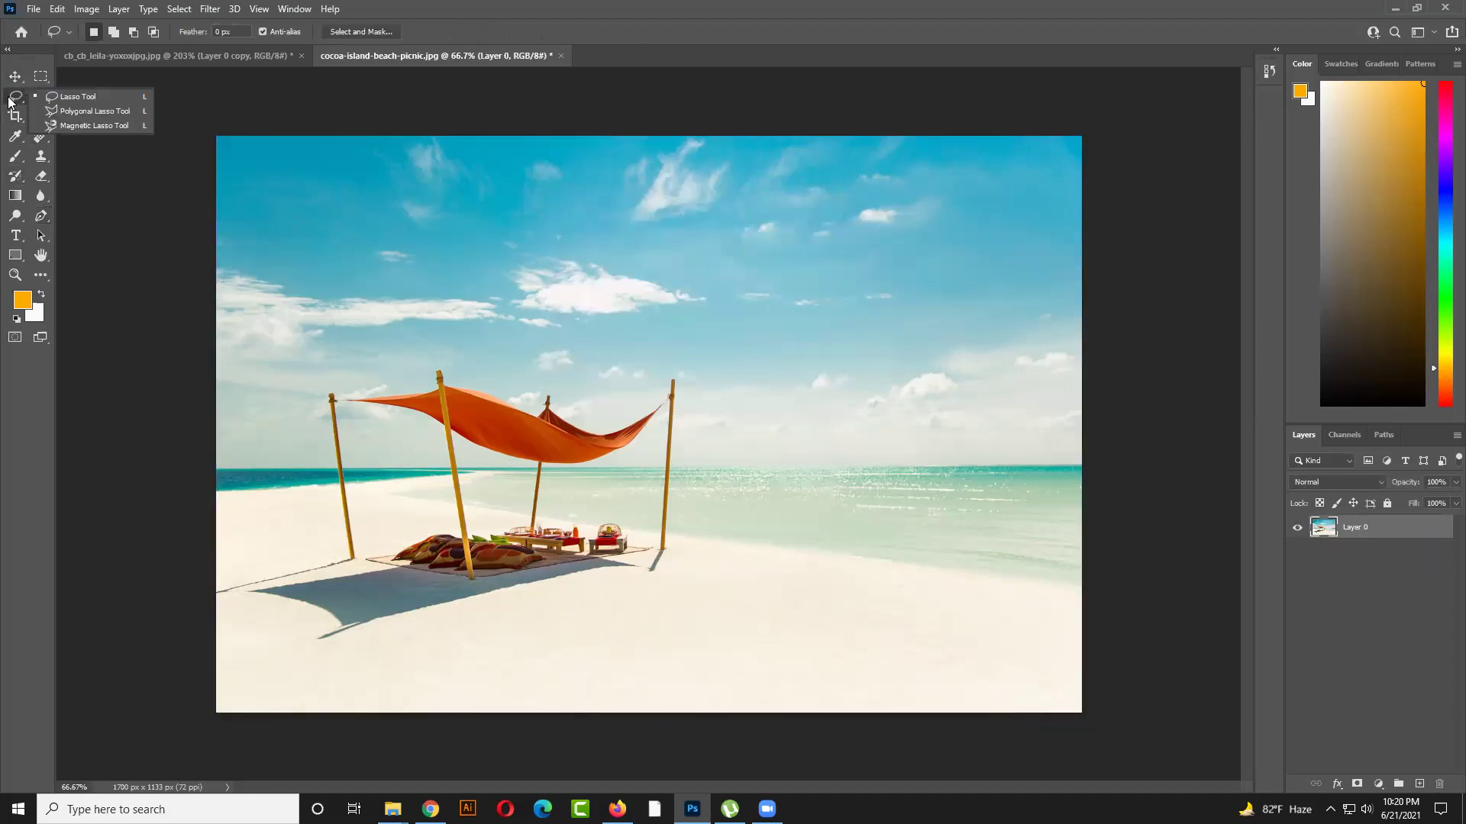
click(69, 97)
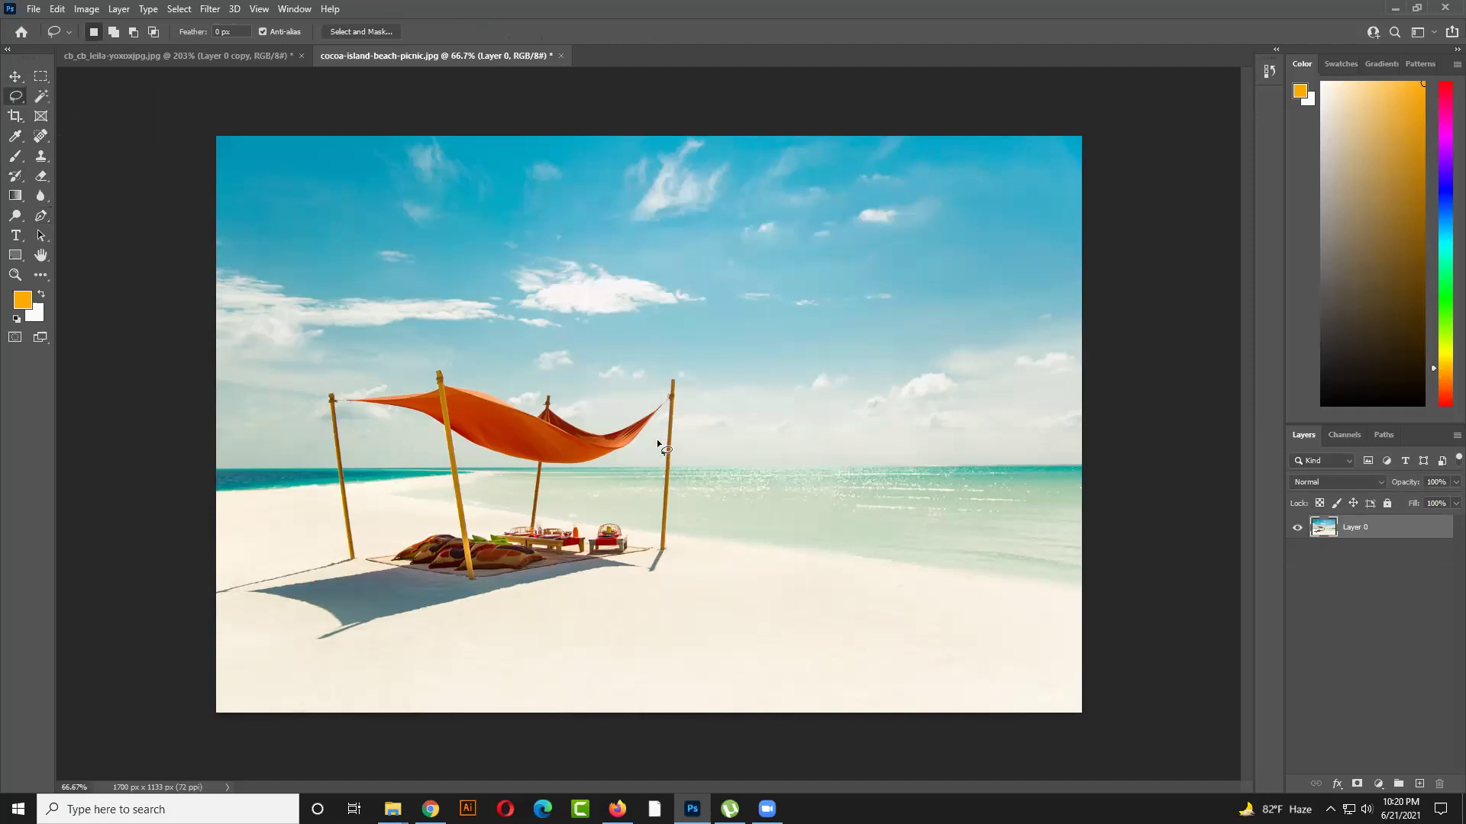
mouse_move(664, 403)
mouse_down()
mouse_move(674, 374)
mouse_move(668, 552)
mouse_move(645, 579)
mouse_move(656, 541)
mouse_up()
drag(656, 452, 666, 386)
key(shift)
key(shift+F5)
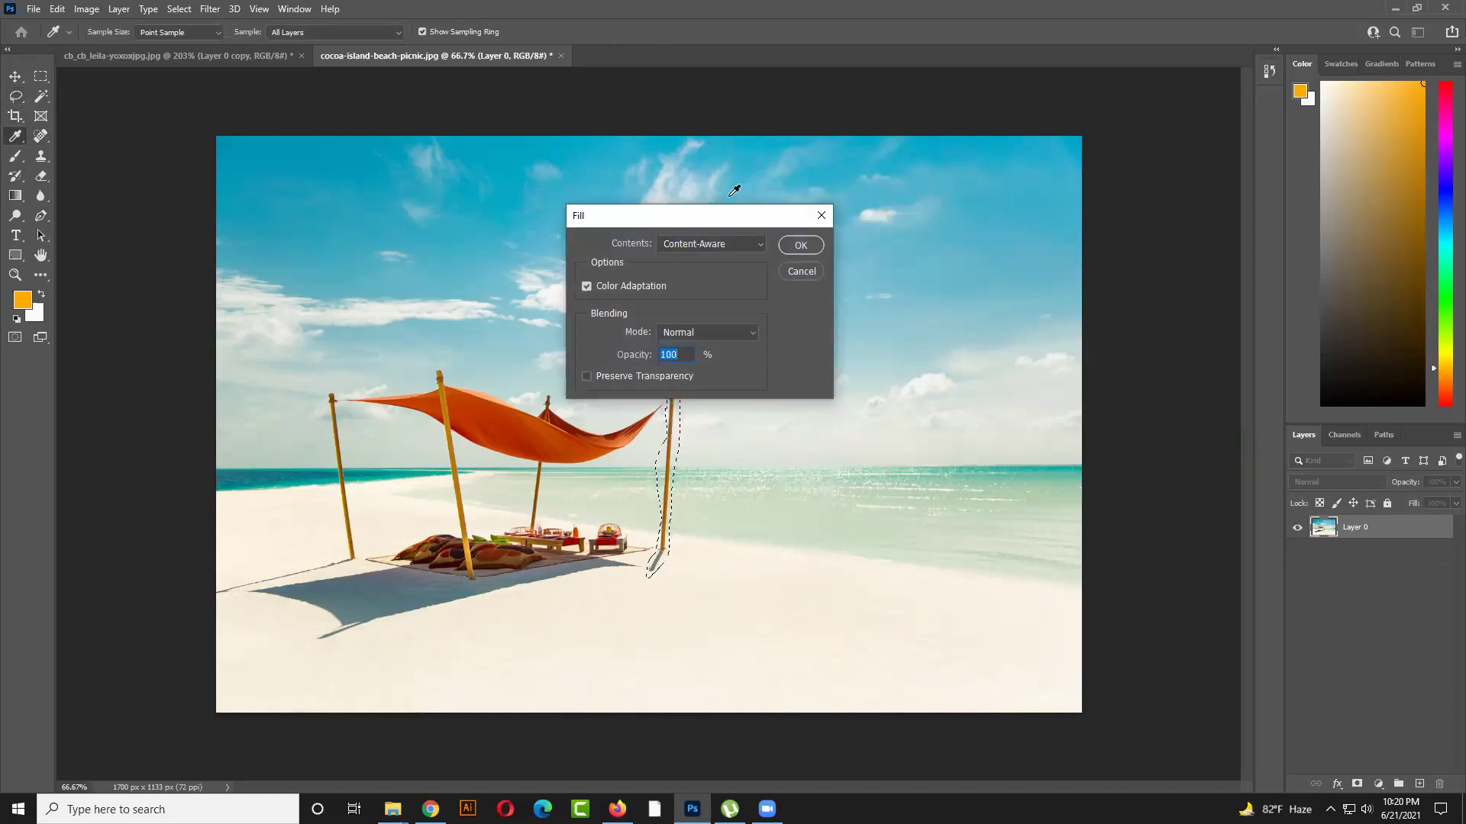
drag(723, 216, 850, 235)
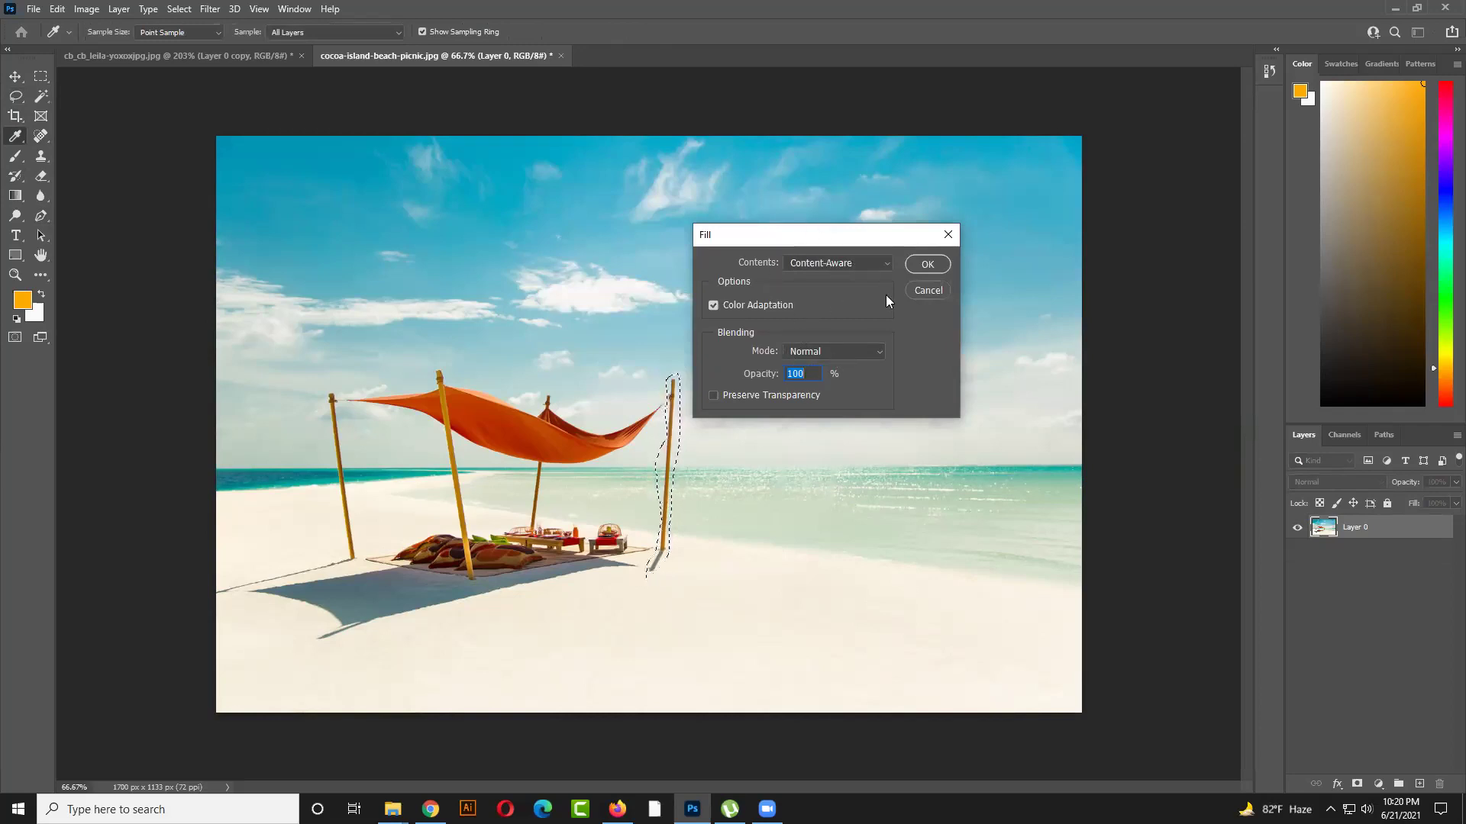
click(915, 267)
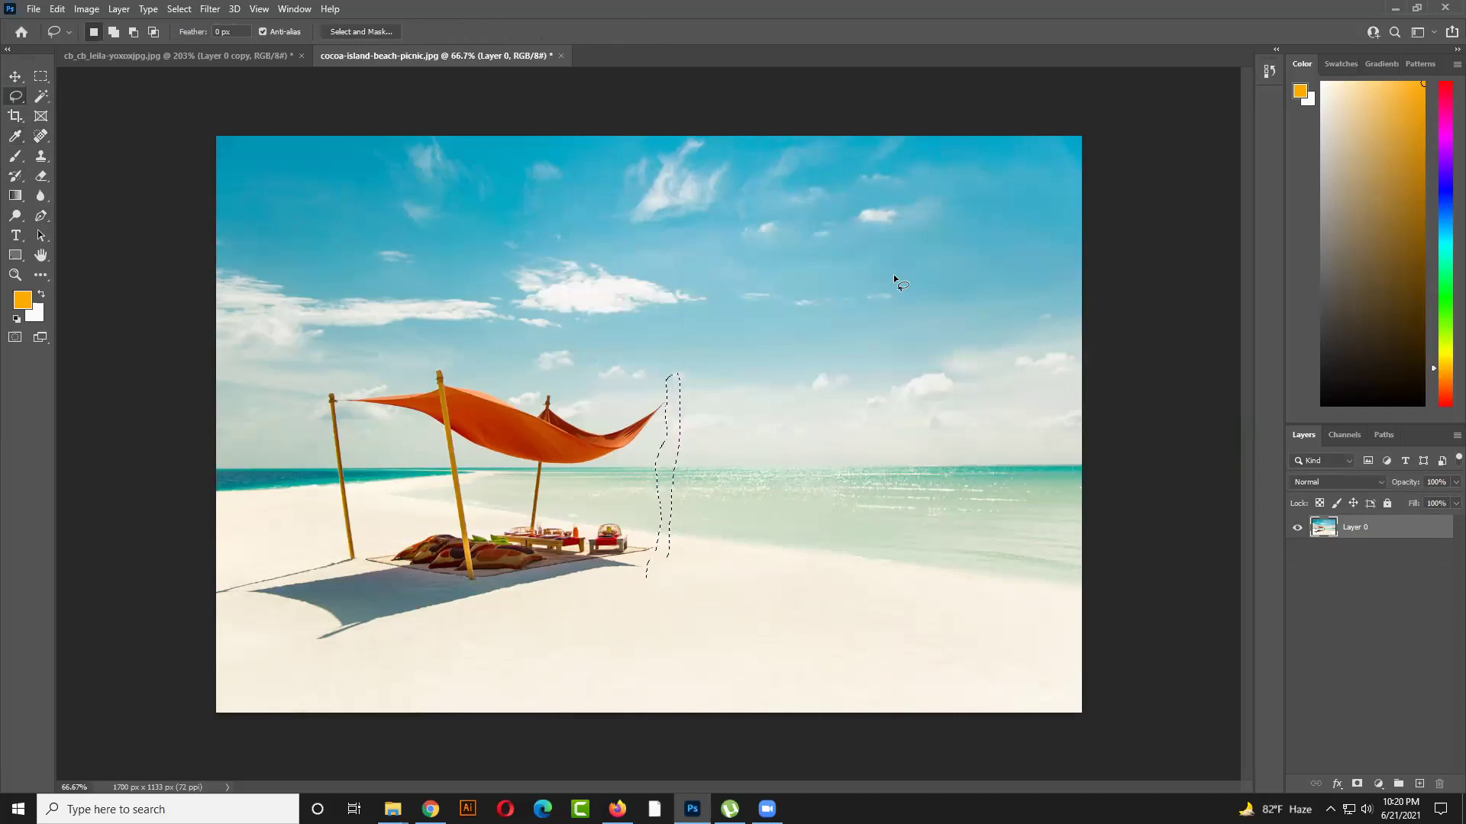
Lasso the canopy, left pole and picnic setup and Content-Aware fill them away
key(ctrl+d)
mouse_move(649, 569)
mouse_down()
mouse_move(555, 577)
mouse_move(604, 599)
mouse_move(647, 574)
mouse_move(310, 643)
mouse_up()
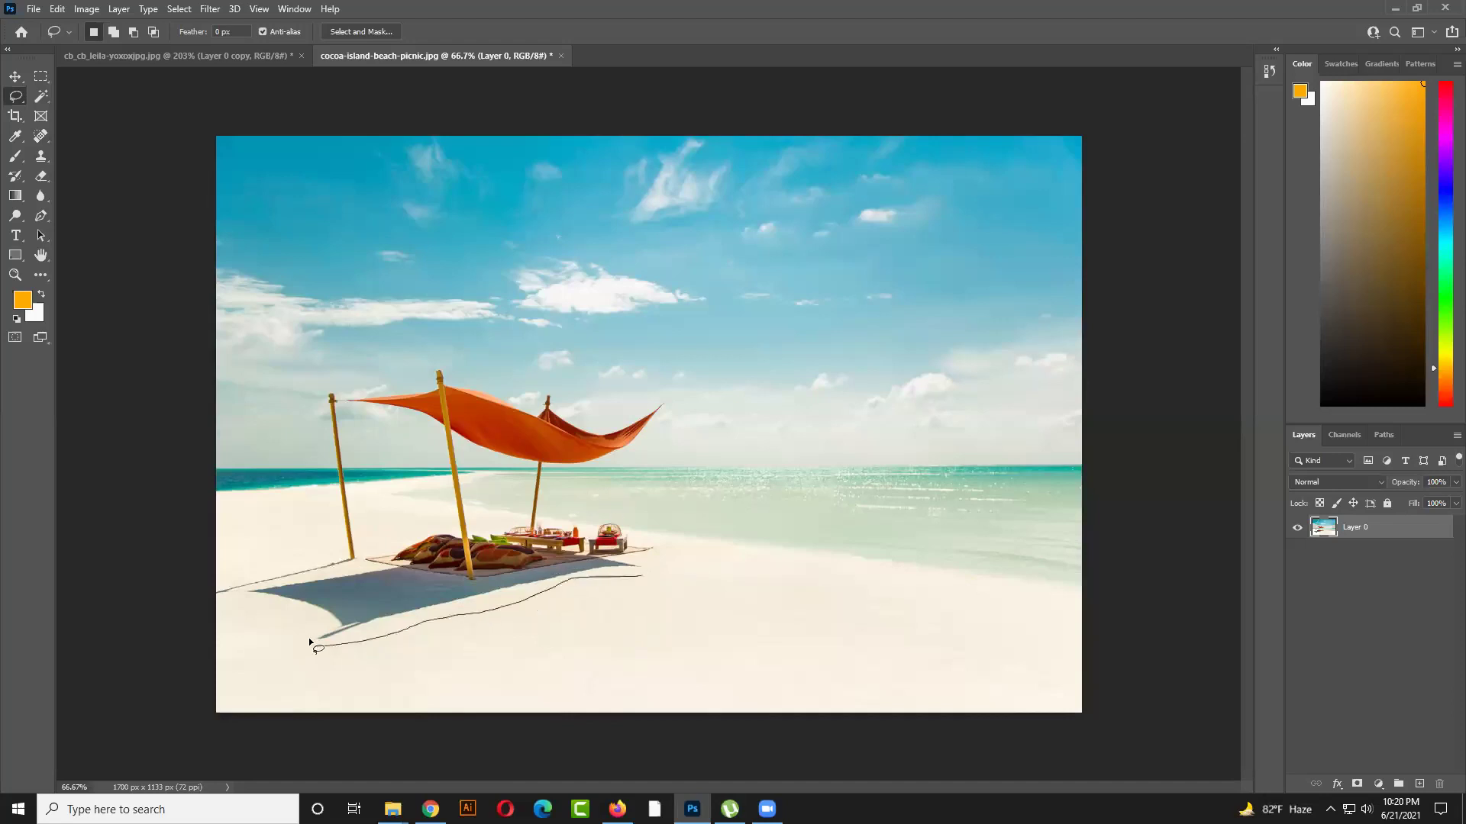
mouse_move(270, 574)
mouse_down()
mouse_move(324, 563)
mouse_move(342, 493)
mouse_move(327, 536)
mouse_up()
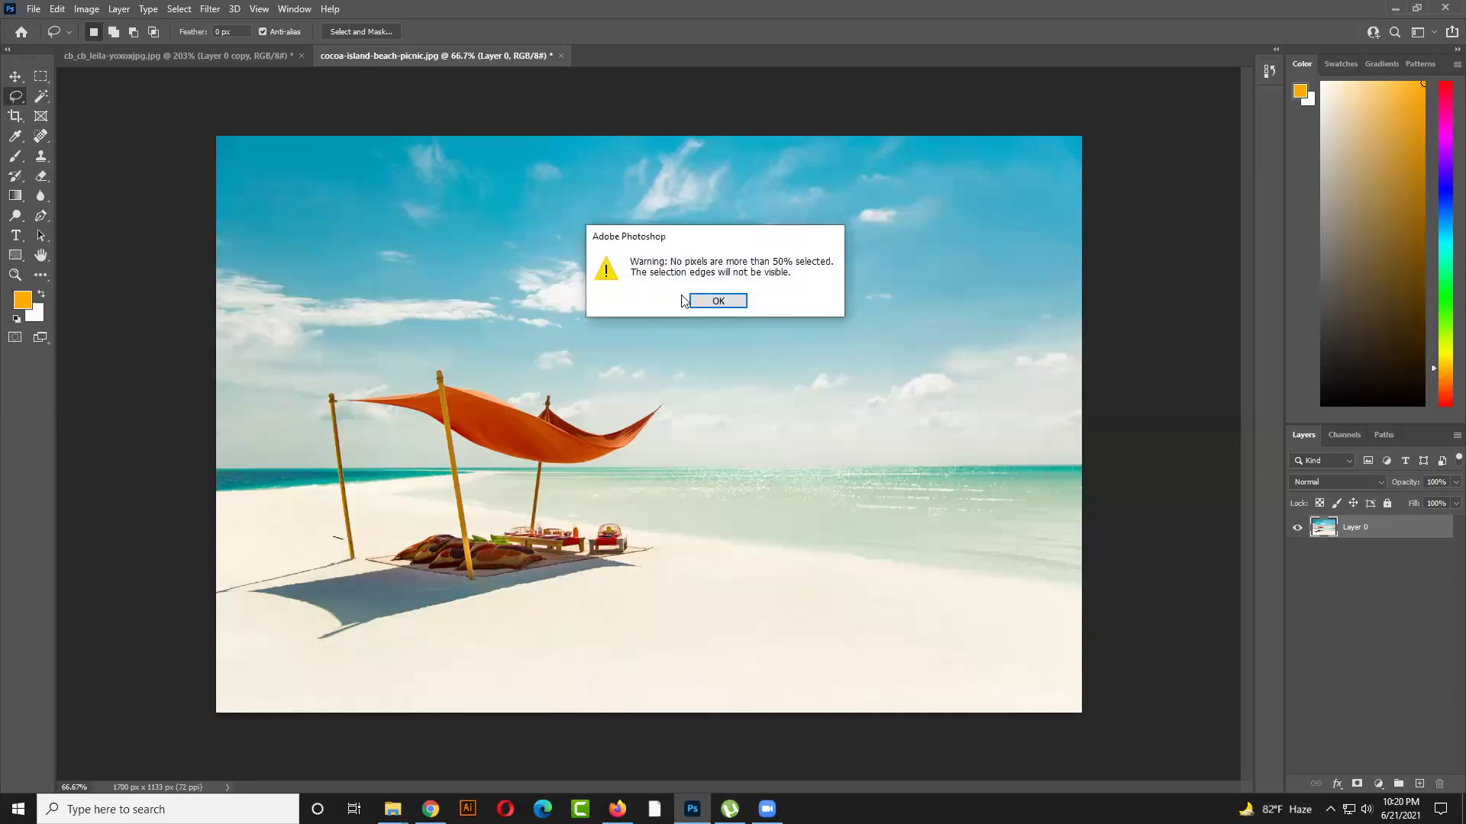
click(702, 298)
mouse_move(337, 534)
mouse_down()
mouse_move(348, 378)
mouse_move(503, 356)
mouse_up()
mouse_move(634, 394)
mouse_down()
mouse_move(676, 424)
mouse_move(626, 484)
mouse_move(655, 538)
mouse_move(648, 587)
mouse_move(569, 583)
mouse_move(284, 647)
mouse_move(274, 608)
mouse_move(198, 590)
mouse_move(252, 535)
mouse_move(369, 545)
mouse_move(332, 539)
mouse_up()
key(shift+BackSpace)
key(Return)
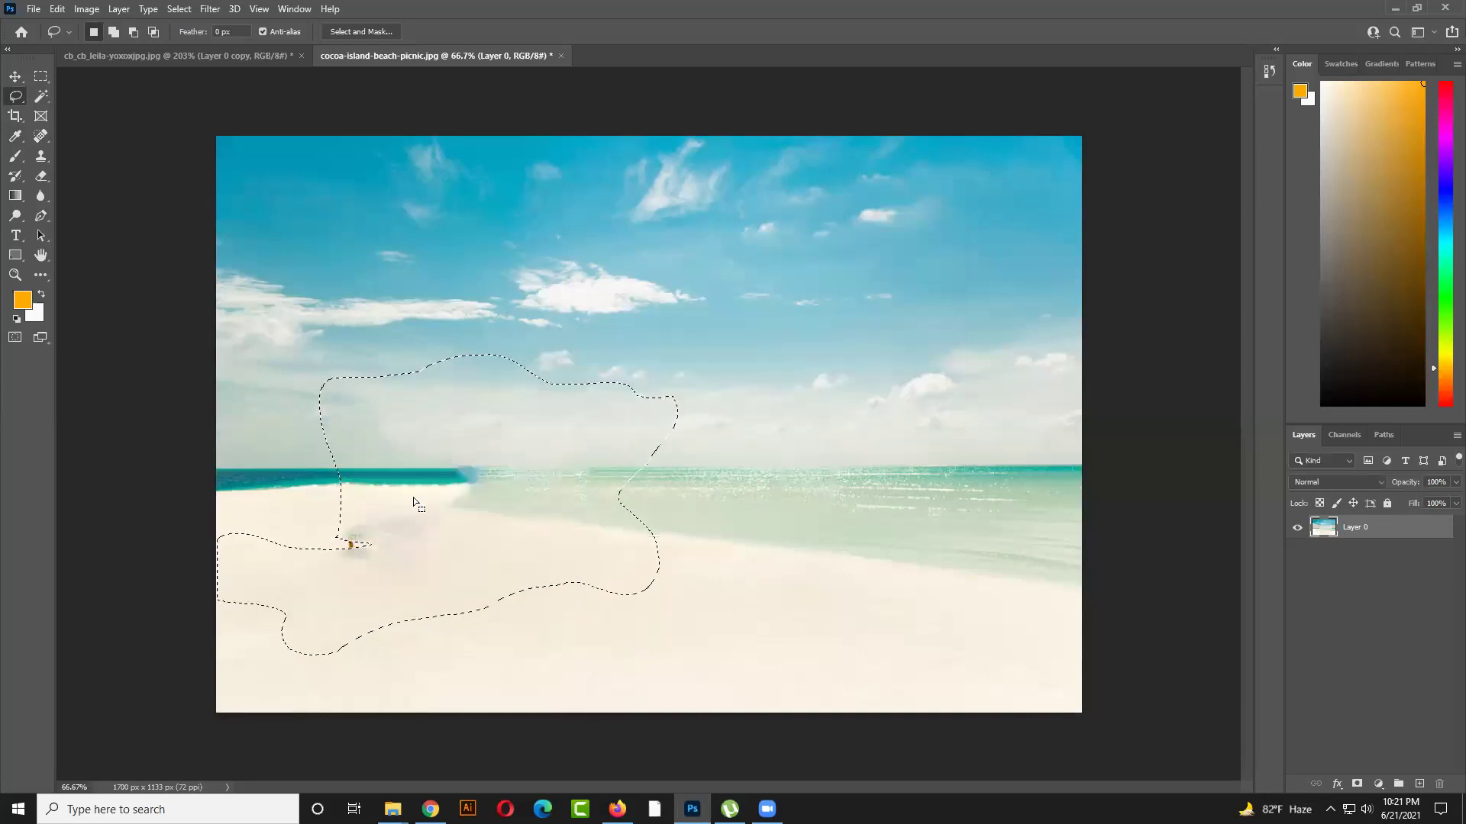
key(ctrl+d)
Content-Aware fill the leftover blue water patch and deselect
mouse_move(479, 486)
mouse_down()
mouse_move(448, 485)
mouse_move(481, 466)
mouse_move(487, 479)
mouse_up()
key(shift)
key(shift+BackSpace)
key(Return)
key(ctrl+d)
Lasso the small bottle on the sand and fill it with surrounding sand
mouse_move(427, 547)
mouse_down()
mouse_move(319, 587)
mouse_move(322, 524)
mouse_move(406, 506)
mouse_move(423, 527)
mouse_move(369, 570)
mouse_move(327, 574)
mouse_move(352, 503)
mouse_move(443, 515)
mouse_up()
key(shift+BackSpace)
key(Return)
key(ctrl+d)
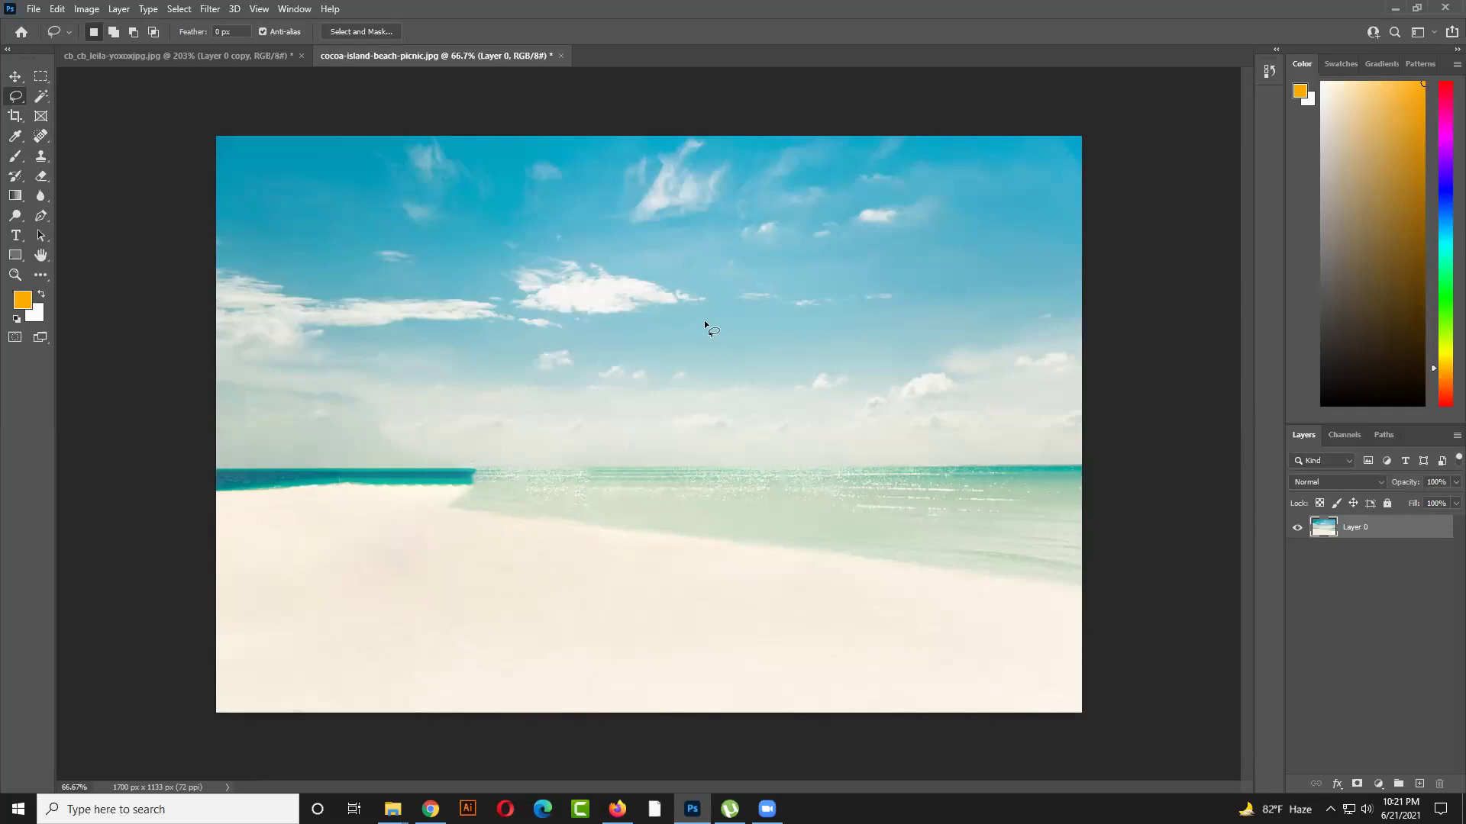
Finish outlining the first cloud, fill it with Content-Aware and deselect
drag(701, 275, 702, 327)
key(shift+BackSpace)
key(Escape)
key(ctrl+d)
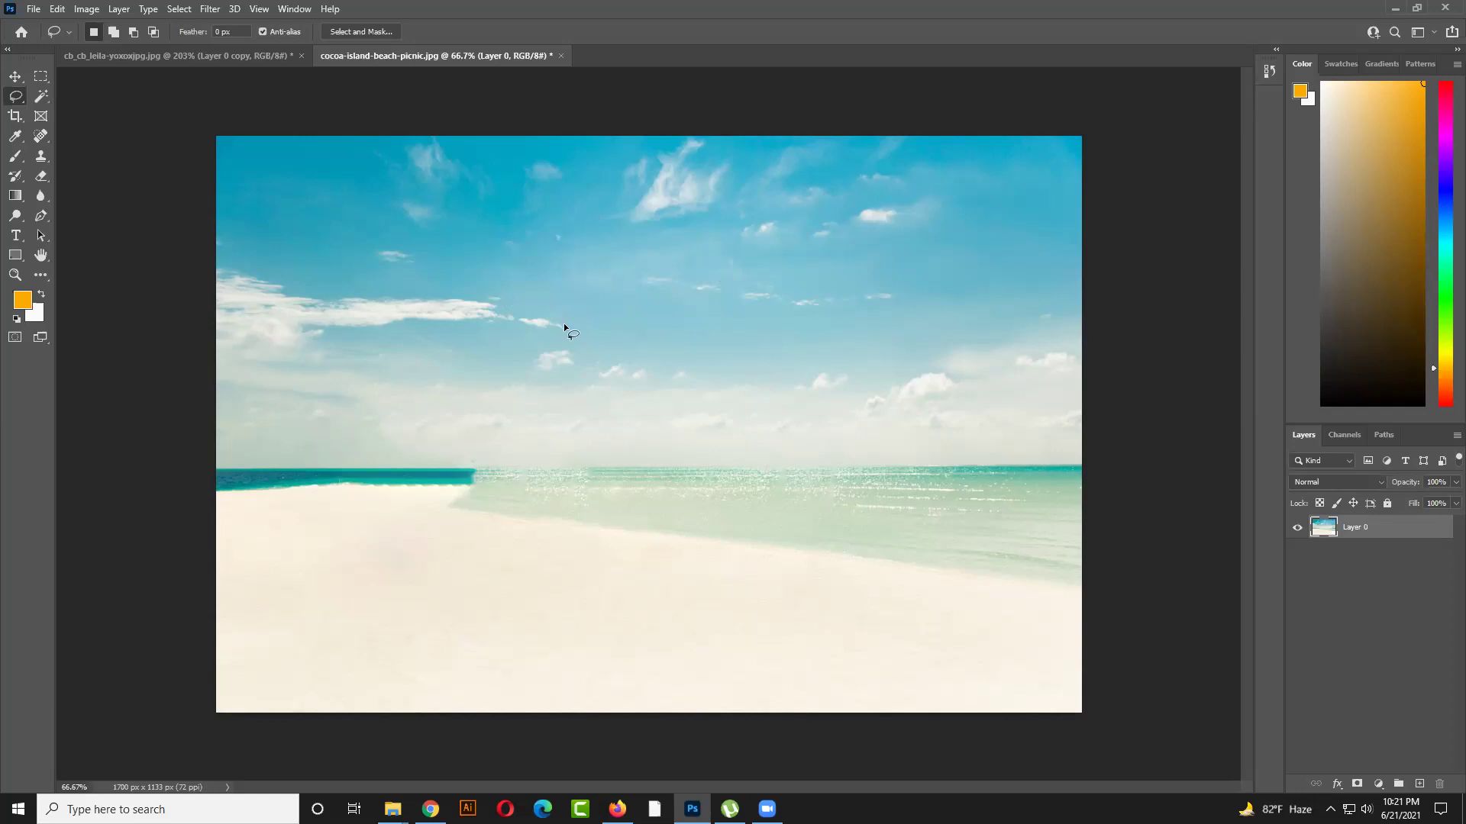
Lasso the large cloud along the image's left edge and fill it away
mouse_move(293, 345)
mouse_down()
mouse_move(208, 346)
mouse_move(200, 305)
mouse_move(242, 269)
mouse_up()
drag(336, 291, 379, 285)
mouse_move(480, 298)
mouse_down()
mouse_move(525, 298)
mouse_move(573, 336)
mouse_up()
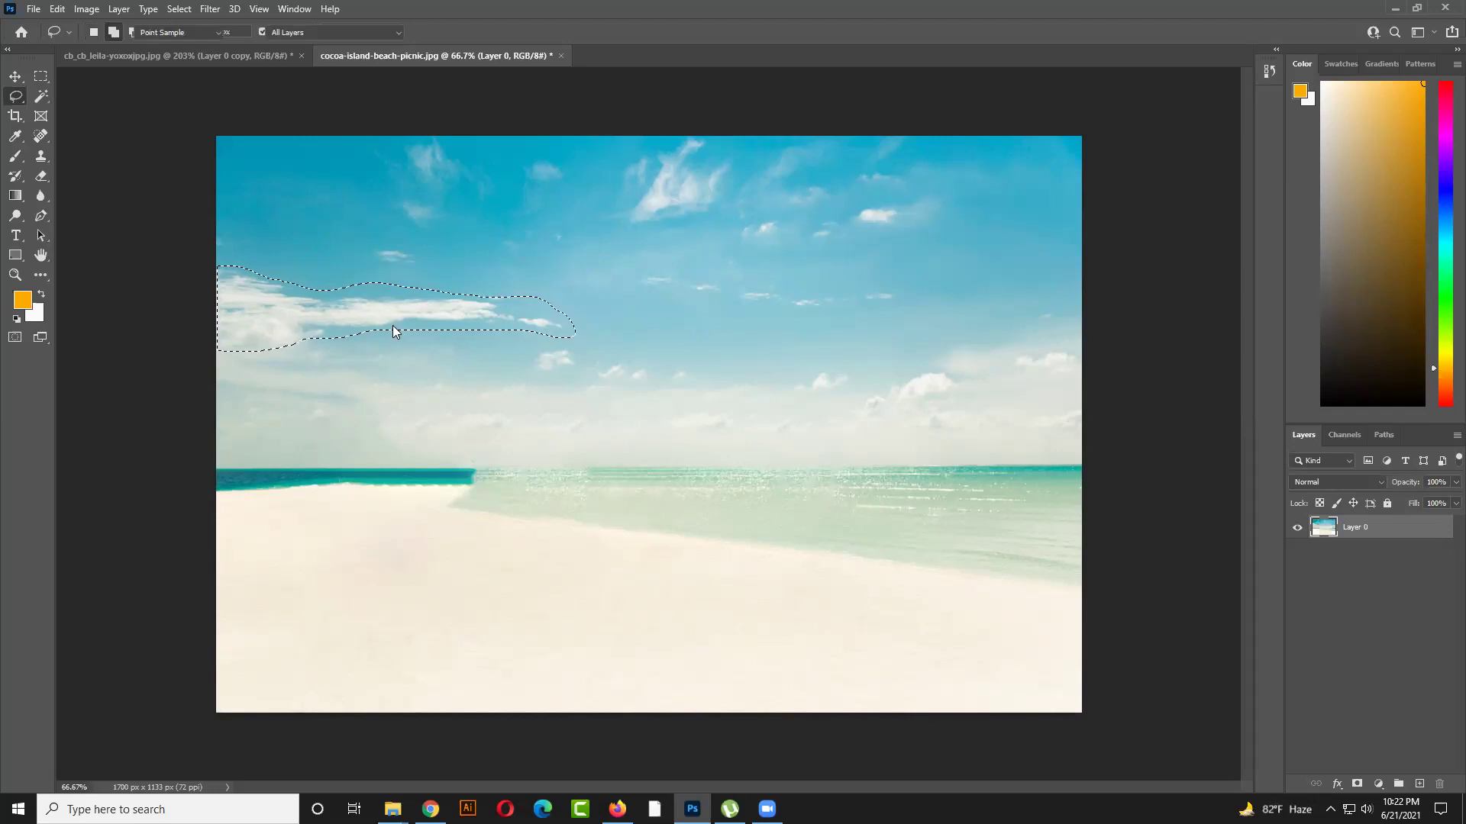
key(ctrl+d)
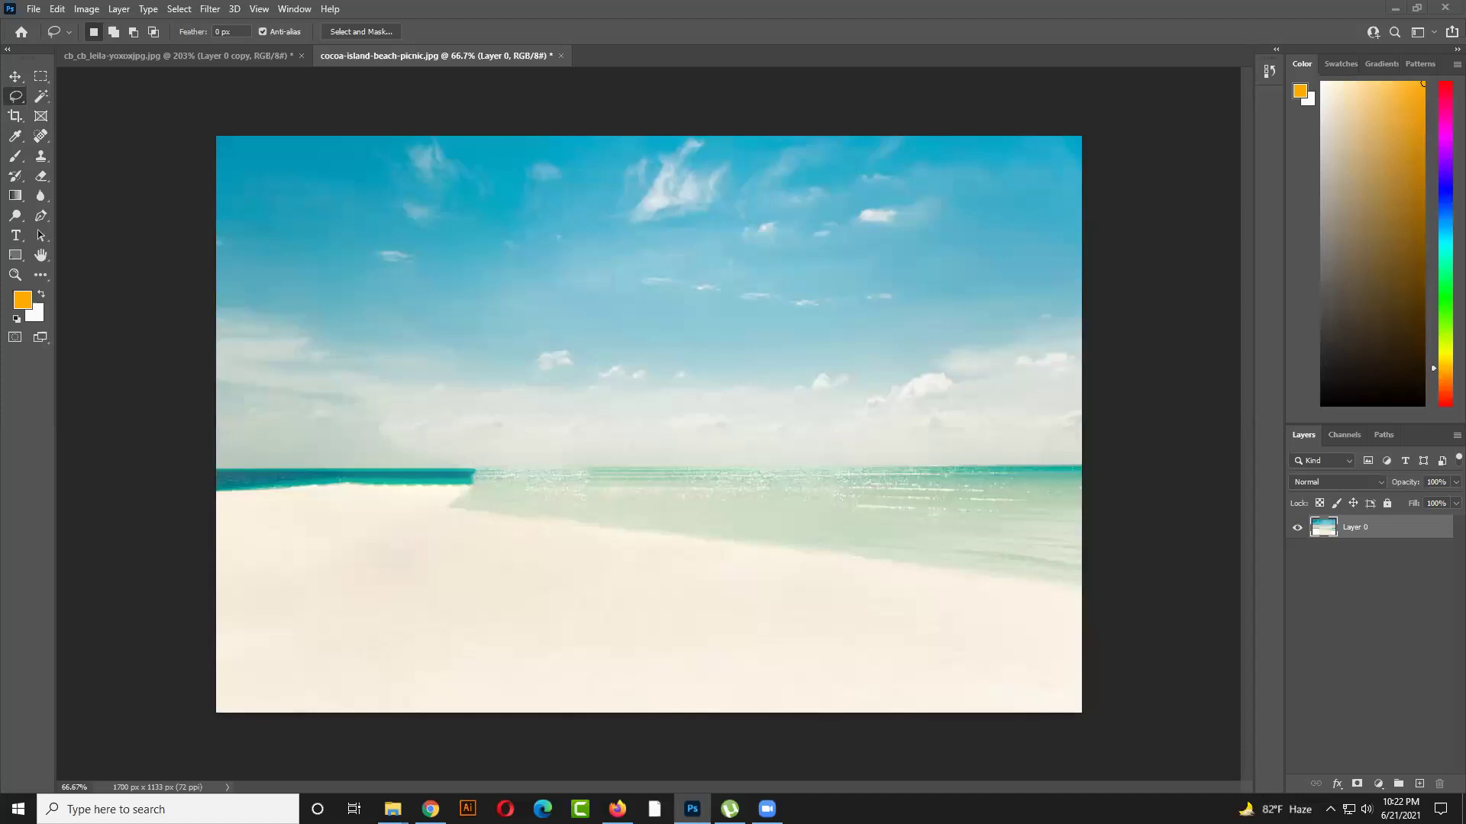
Close the beach picnic document, answering its save prompt, leaving the acne portrait open
click(176, 56)
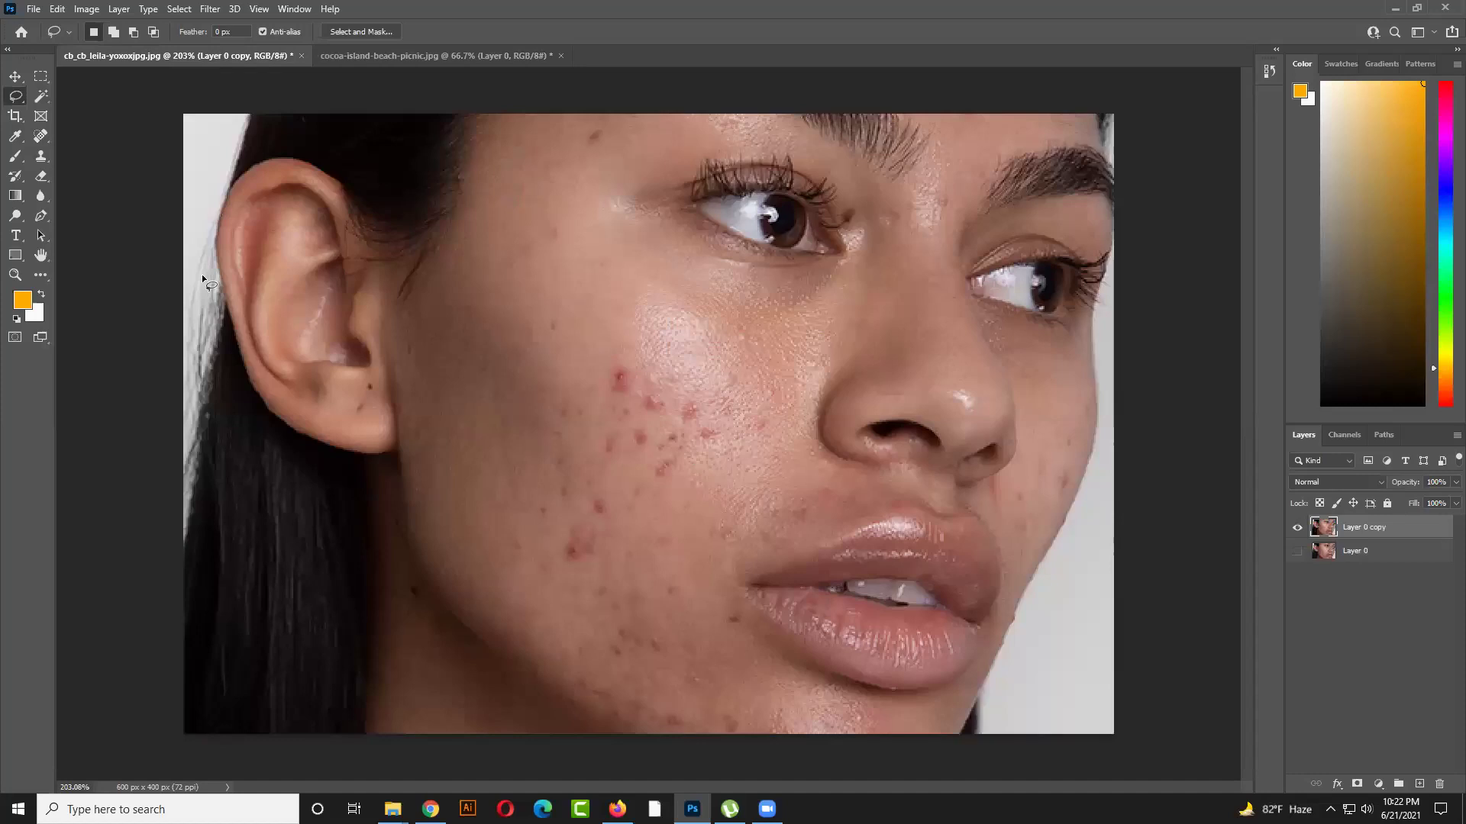
click(14, 79)
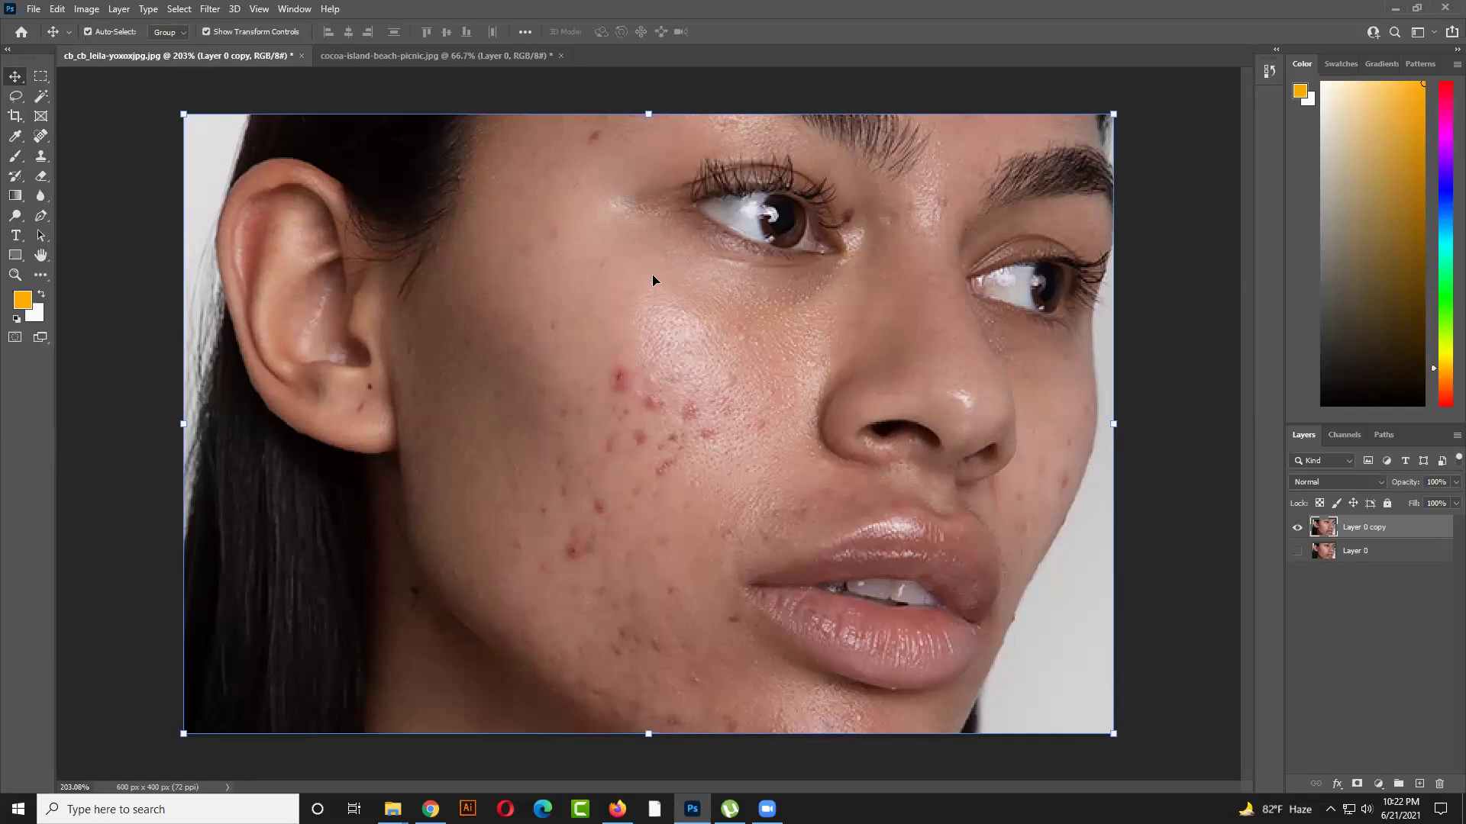
click(399, 57)
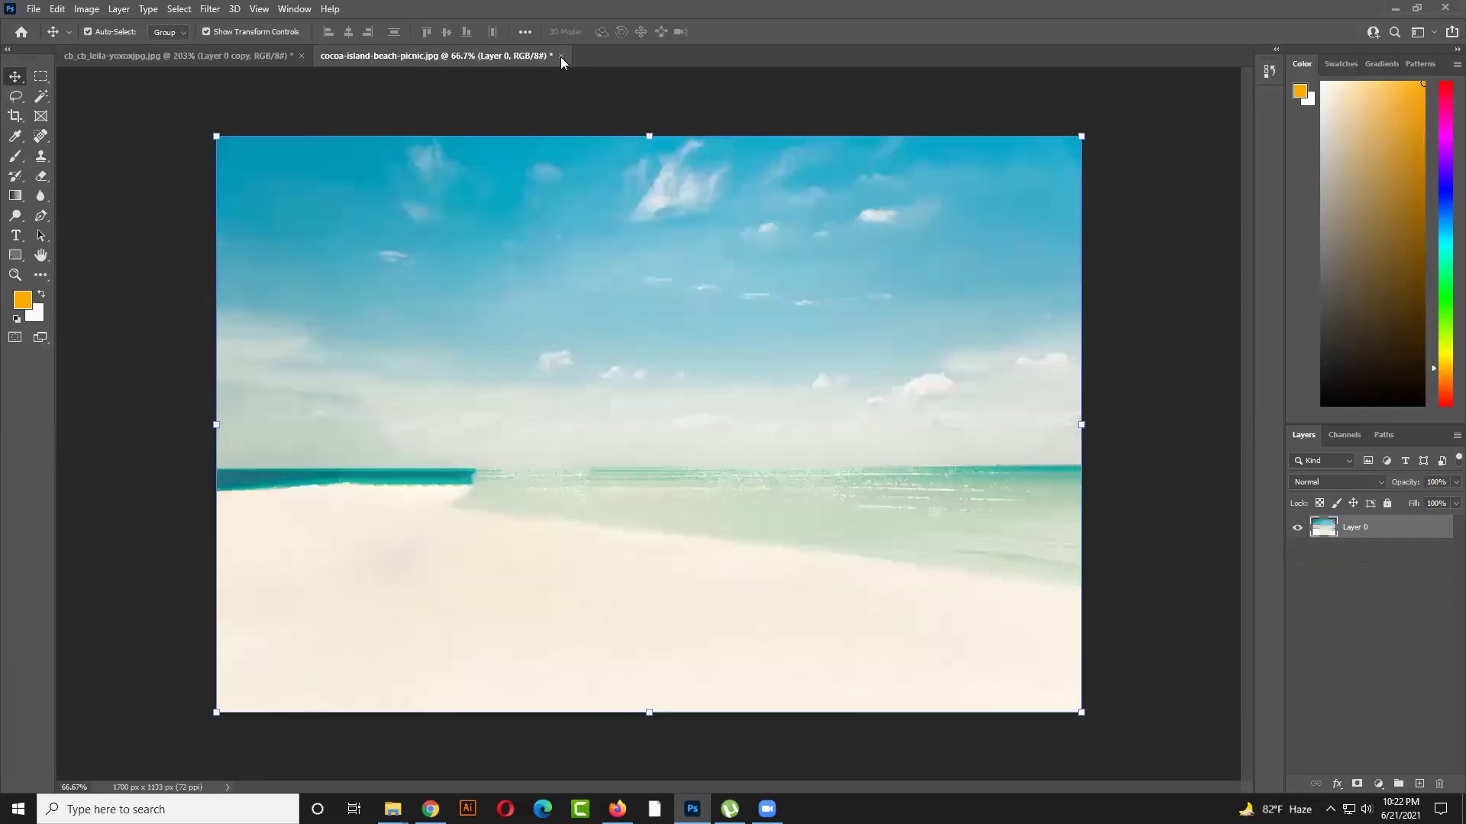
click(560, 57)
click(726, 298)
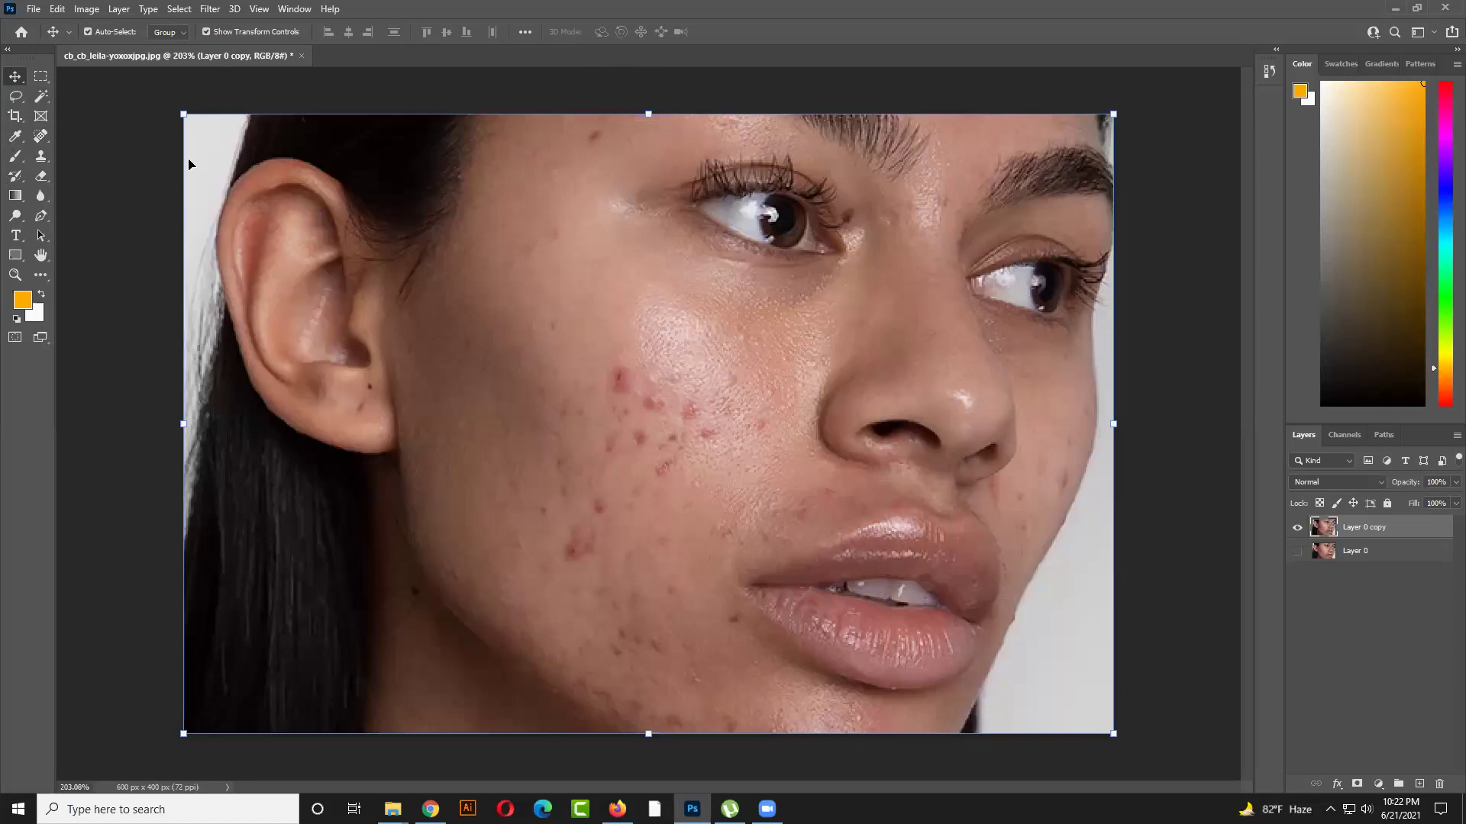
right_click(14, 95)
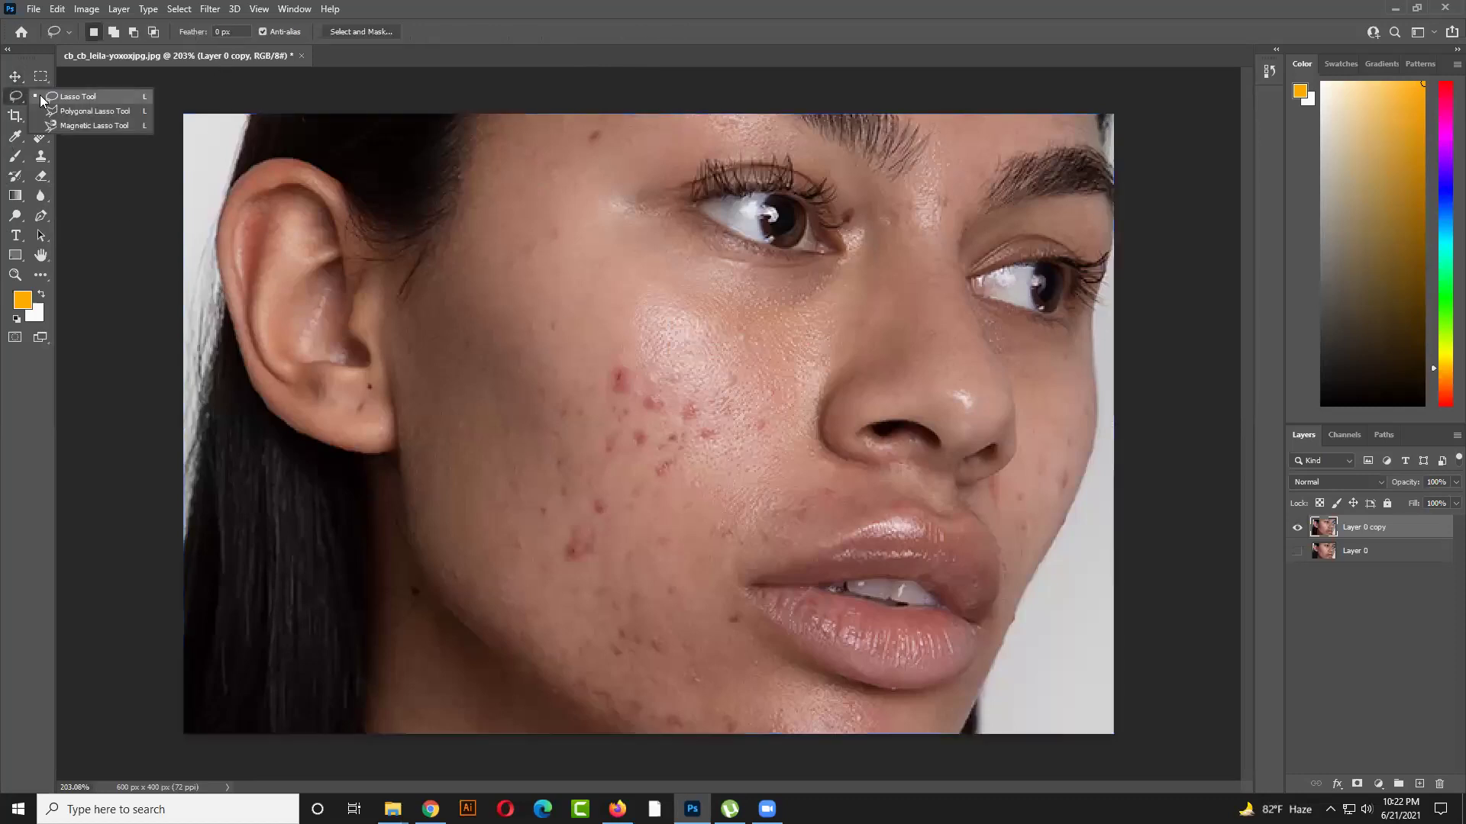
click(39, 95)
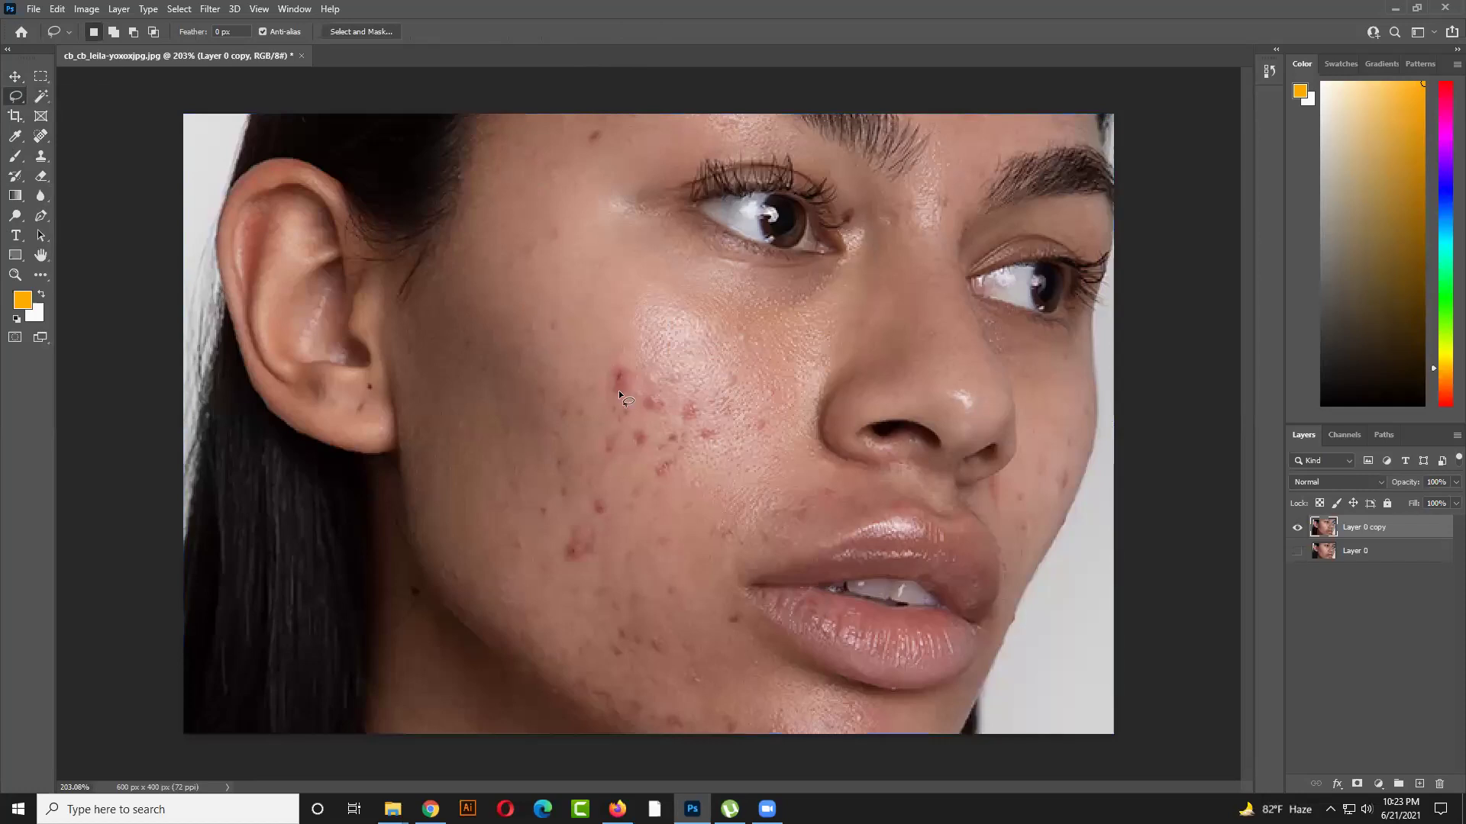
mouse_move(617, 393)
mouse_down()
mouse_move(611, 383)
mouse_move(647, 391)
mouse_move(634, 402)
mouse_up()
key(ctrl+d)
mouse_move(524, 426)
mouse_down()
mouse_move(716, 361)
mouse_move(769, 367)
mouse_move(754, 459)
mouse_up()
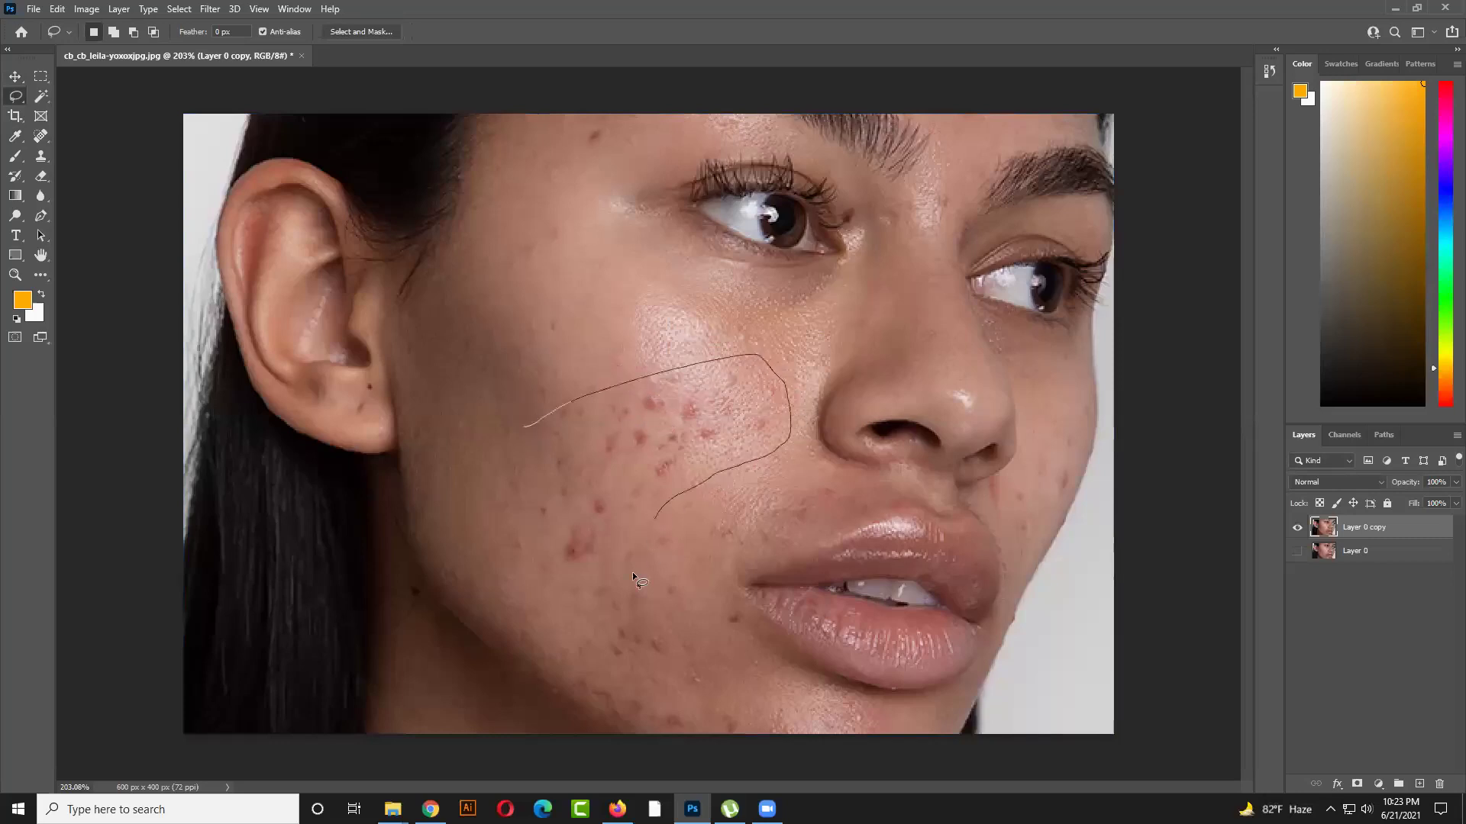
drag(527, 458, 529, 460)
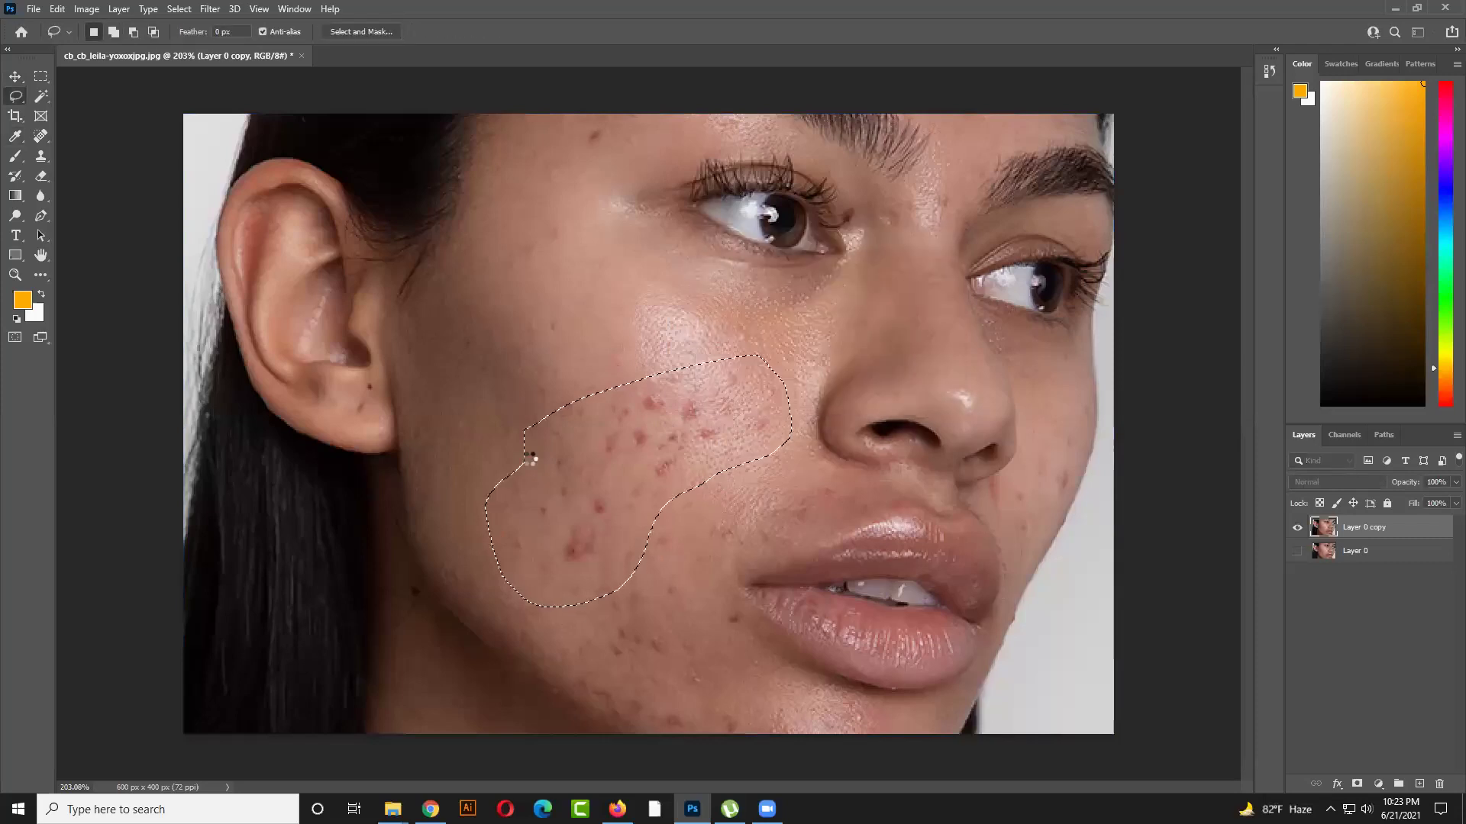
key(ctrl+f)
key(ctrl+d)
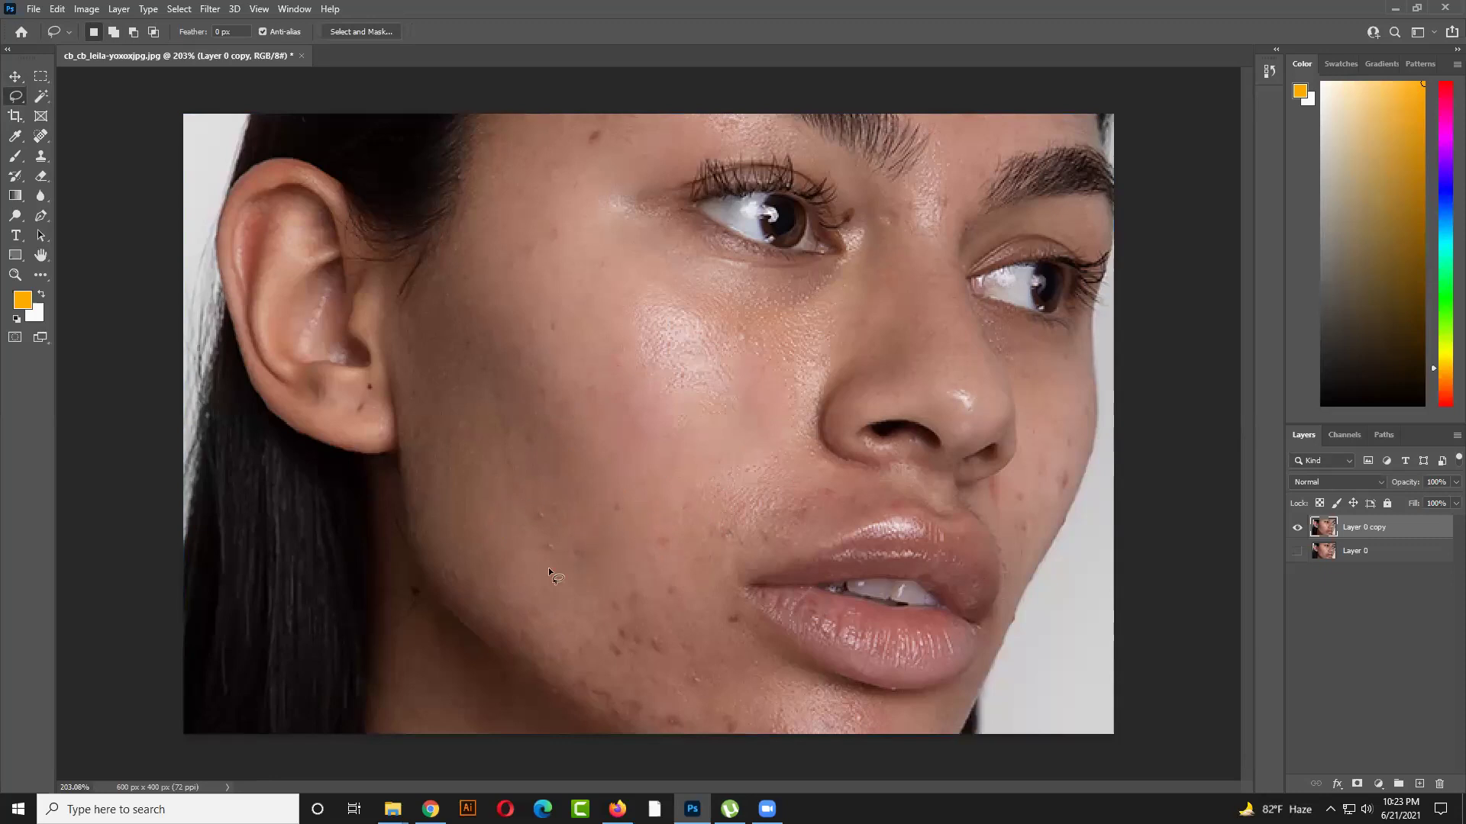
drag(625, 547, 621, 551)
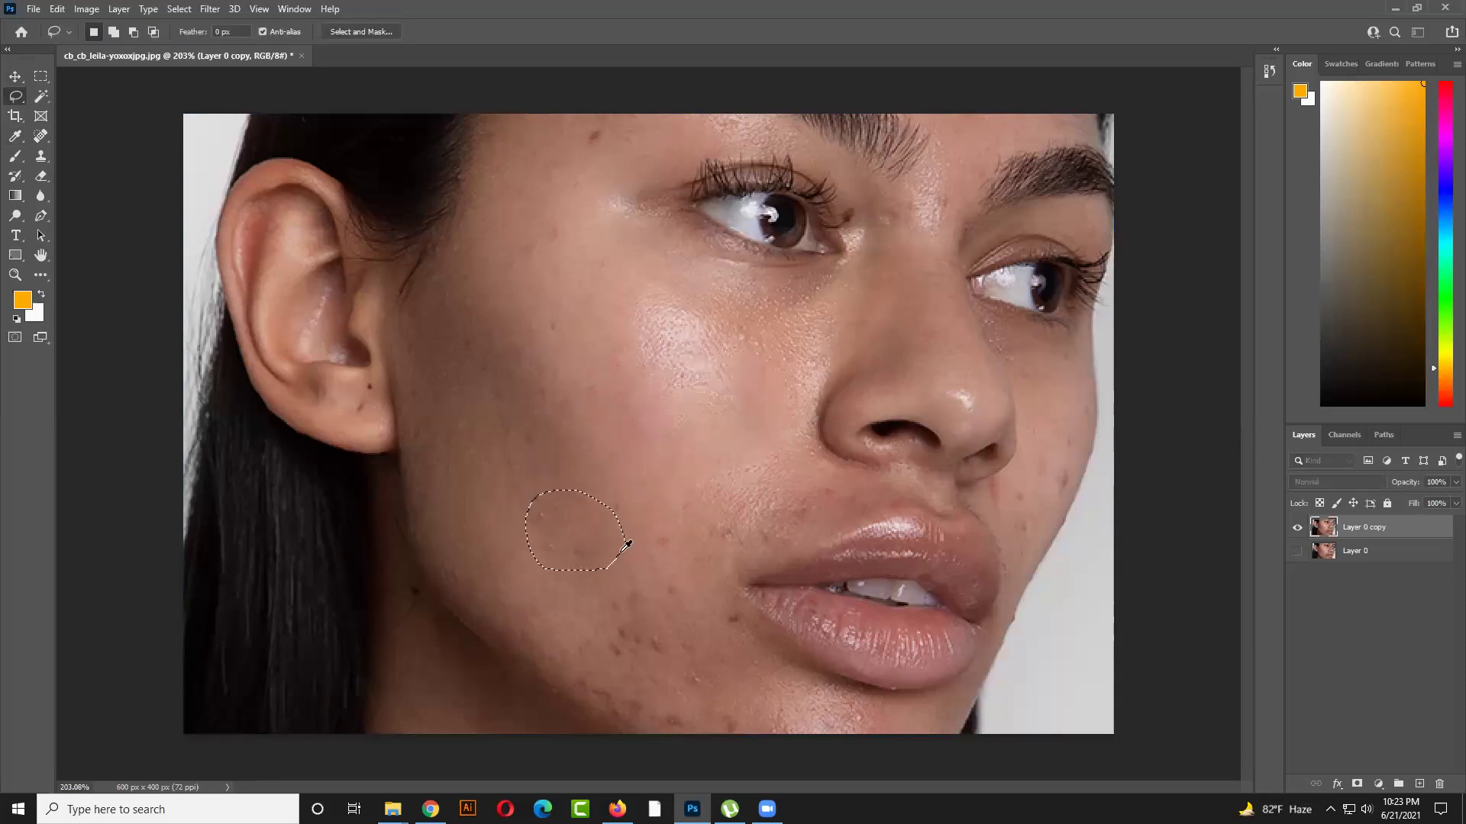
key(ctrl+d)
mouse_move(620, 523)
mouse_down()
mouse_move(608, 511)
mouse_move(624, 498)
mouse_up()
key(shift+F5)
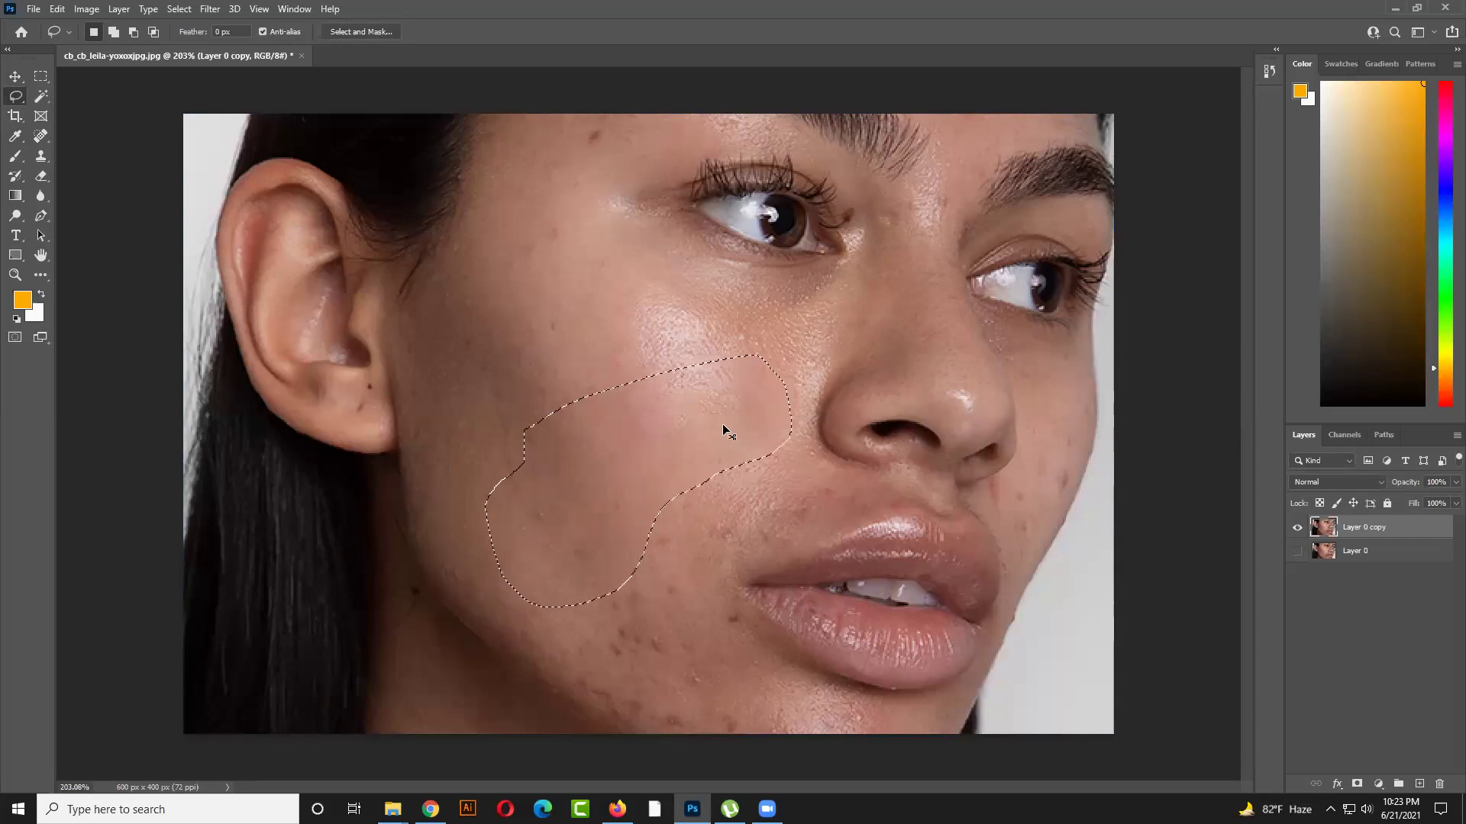
key(ctrl+z)
key(ctrl+d)
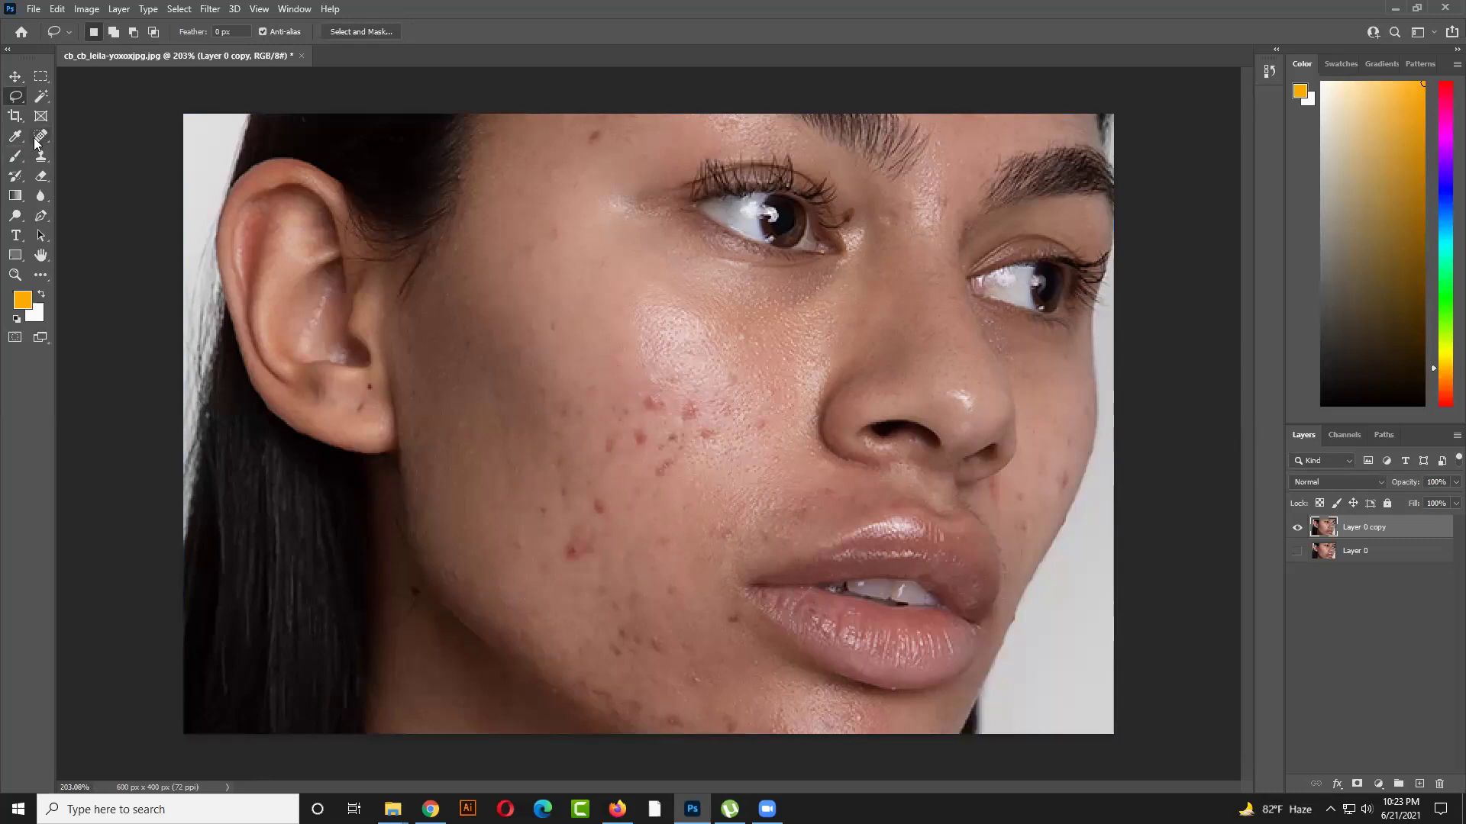
Switch to the Spot Healing Brush and set its size to 40
click(38, 137)
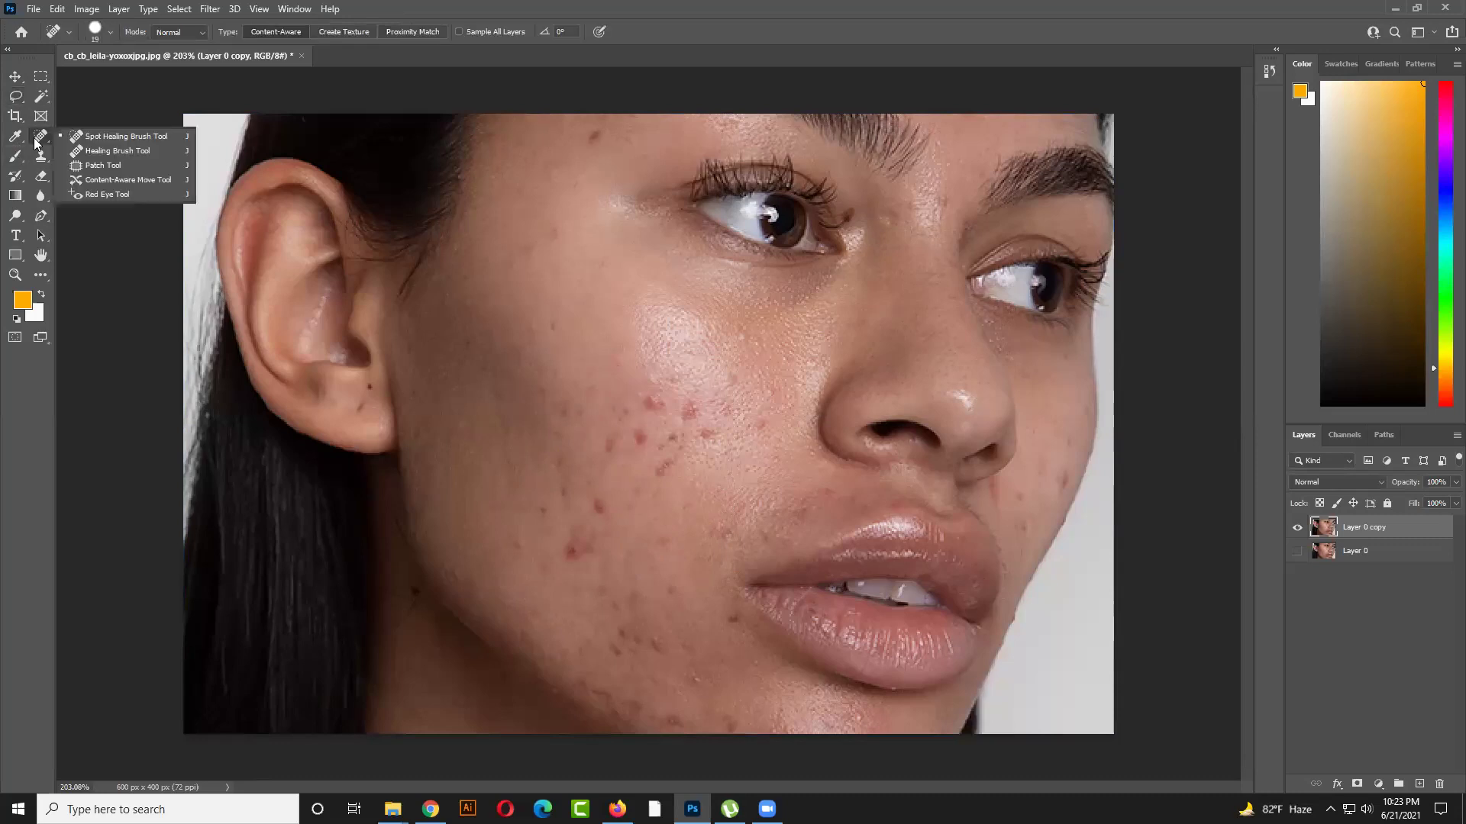
click(79, 138)
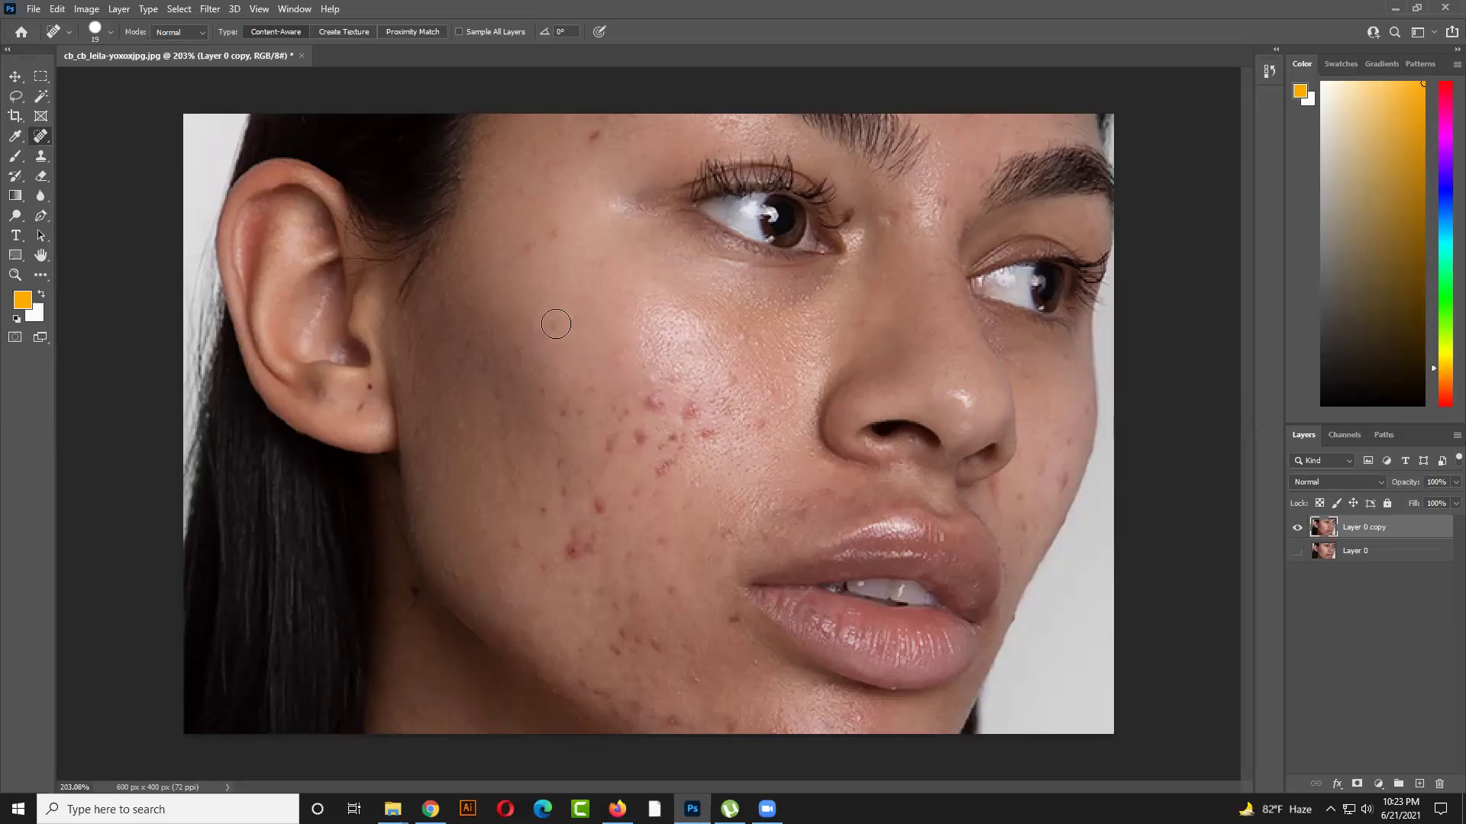
key(bracketleft)
key(bracketright)
key(bracketright)
key(bracketright)
key(bracketright)
key(bracketright)
key(bracketright)
key(bracketright)
key(bracketright)
key(bracketright)
key(bracketright)
key(bracketright)
key(bracketright)
key(bracketleft)
key(bracketleft)
key(bracketleft)
key(bracketleft)
key(bracketleft)
key(bracketleft)
key(bracketleft)
key(bracketleft)
key(bracketleft)
key(bracketleft)
key(bracketleft)
key(bracketleft)
key(bracketleft)
key(bracketright)
key(bracketright)
key(bracketright)
key(bracketright)
key(bracketright)
key(bracketleft)
key(bracketleft)
key(bracketleft)
key(bracketleft)
key(bracketleft)
key(bracketright)
key(bracketright)
key(bracketright)
key(bracketleft)
key(bracketleft)
key(bracketleft)
key(bracketleft)
key(bracketleft)
Heal the four forehead blemishes and the first red spots on the cheek
click(597, 139)
click(547, 164)
click(524, 247)
click(482, 200)
click(546, 330)
click(497, 396)
click(536, 395)
click(542, 374)
Heal the row of red spots across the middle and lower cheek
click(567, 384)
click(588, 384)
click(622, 406)
click(607, 406)
click(610, 413)
click(611, 443)
click(610, 439)
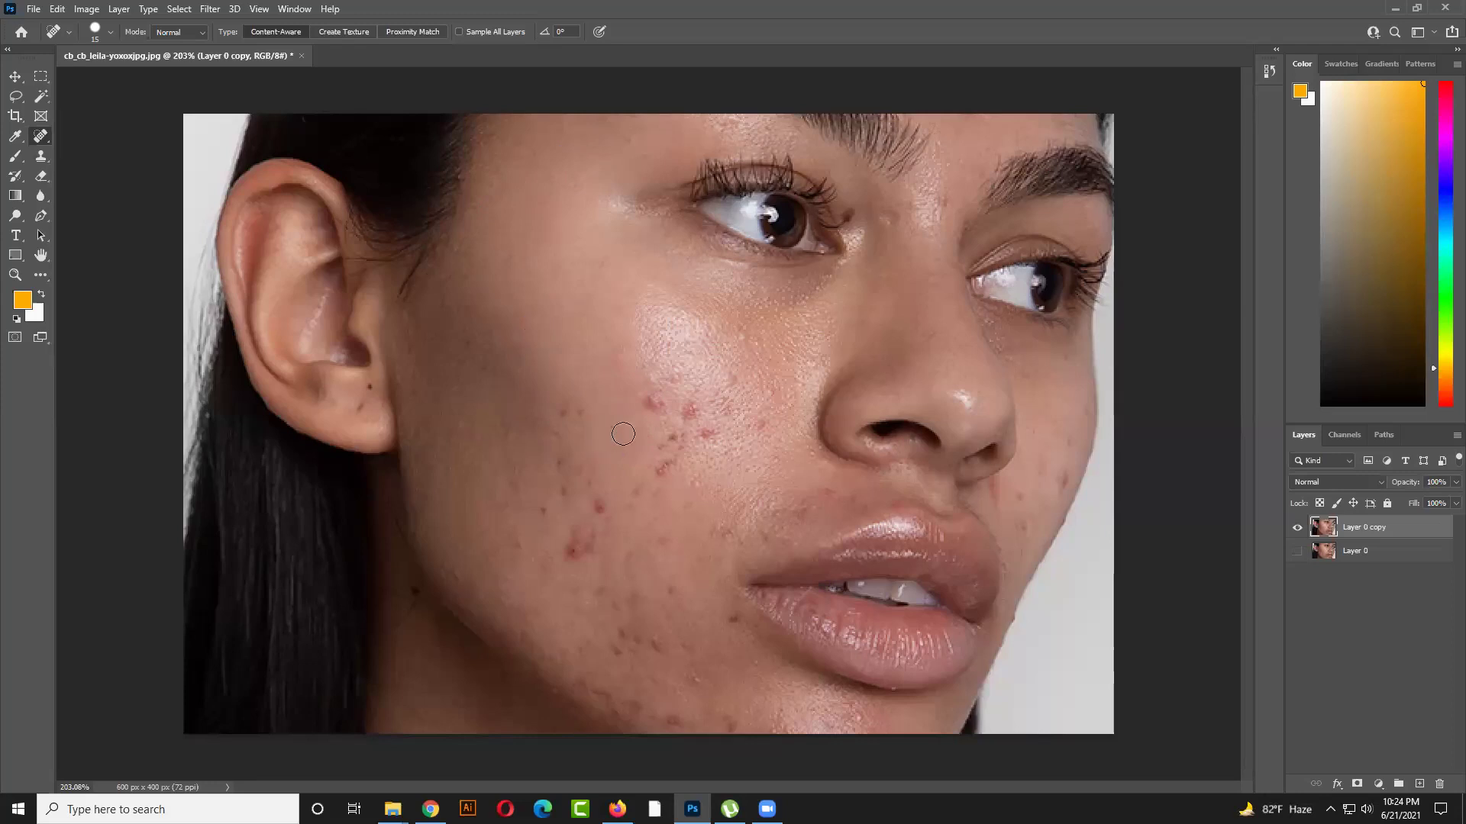
click(661, 470)
click(668, 461)
Heal the upper-cheek and near-nose spots, then heal along the nostril edge at brush size 30
click(695, 406)
click(706, 432)
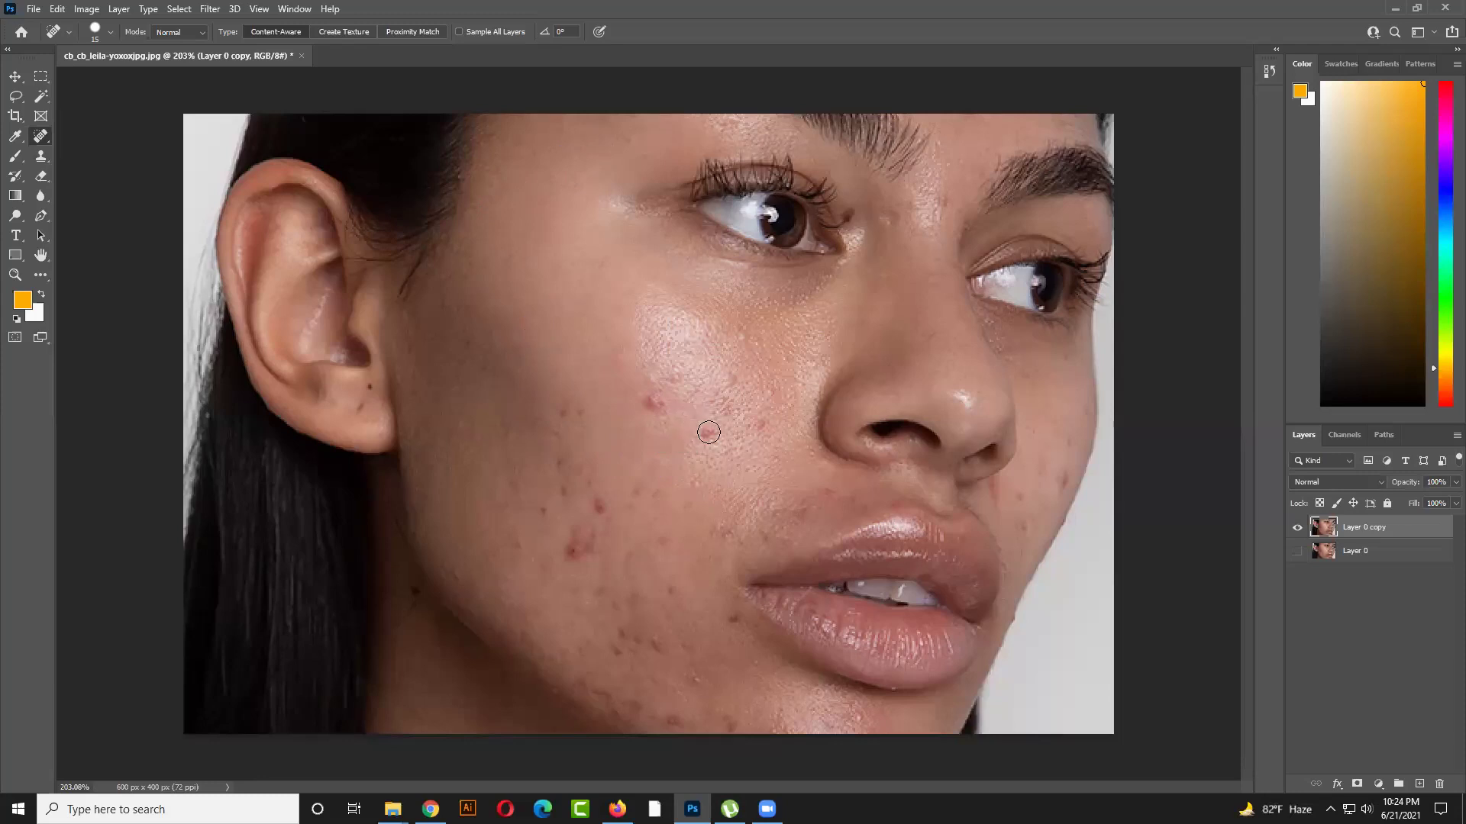
click(654, 402)
click(671, 383)
click(729, 381)
click(755, 426)
click(775, 394)
click(787, 362)
click(597, 503)
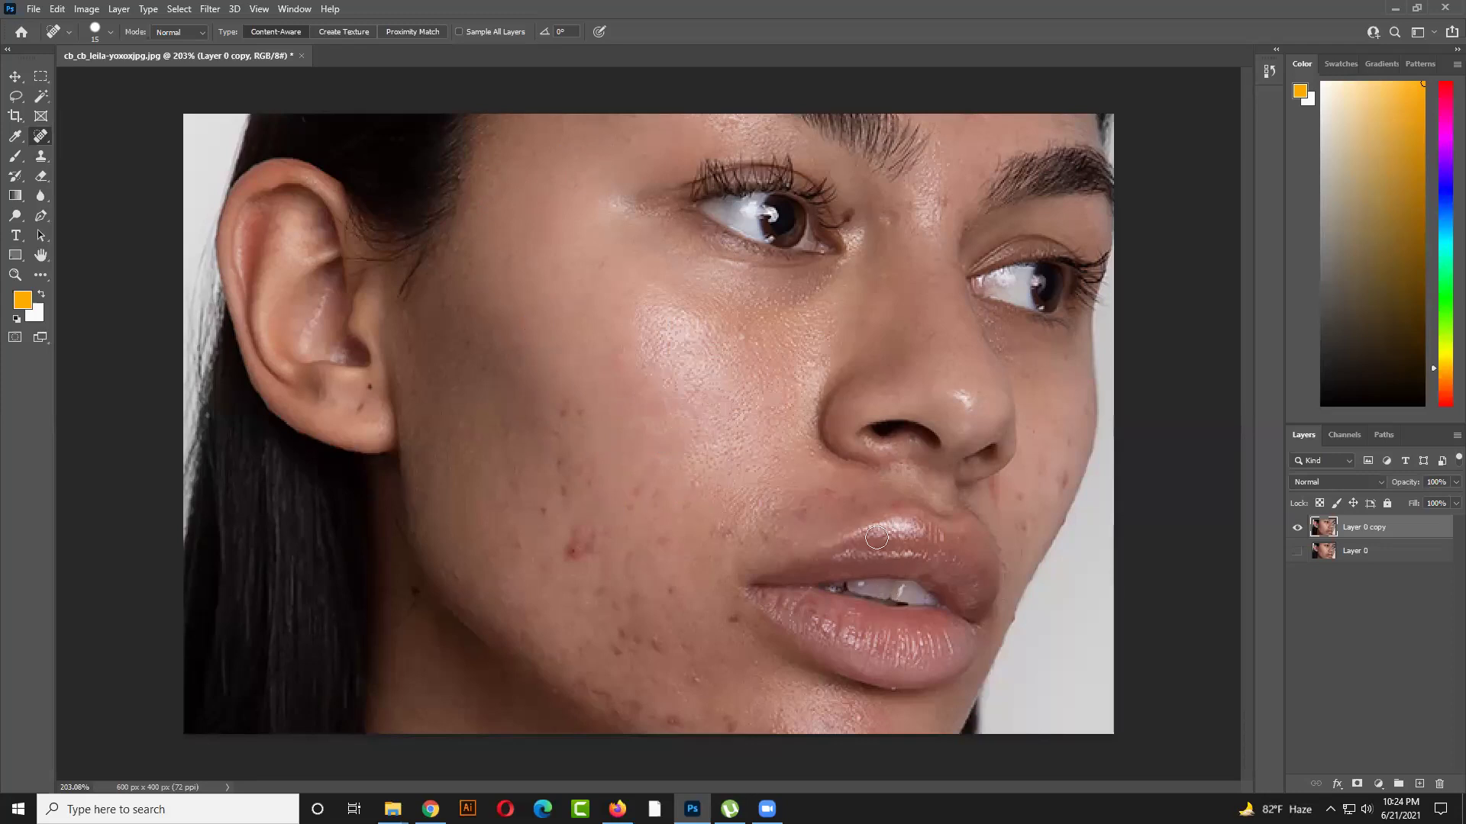
key(bracketright)
key(bracketright)
drag(872, 434, 934, 434)
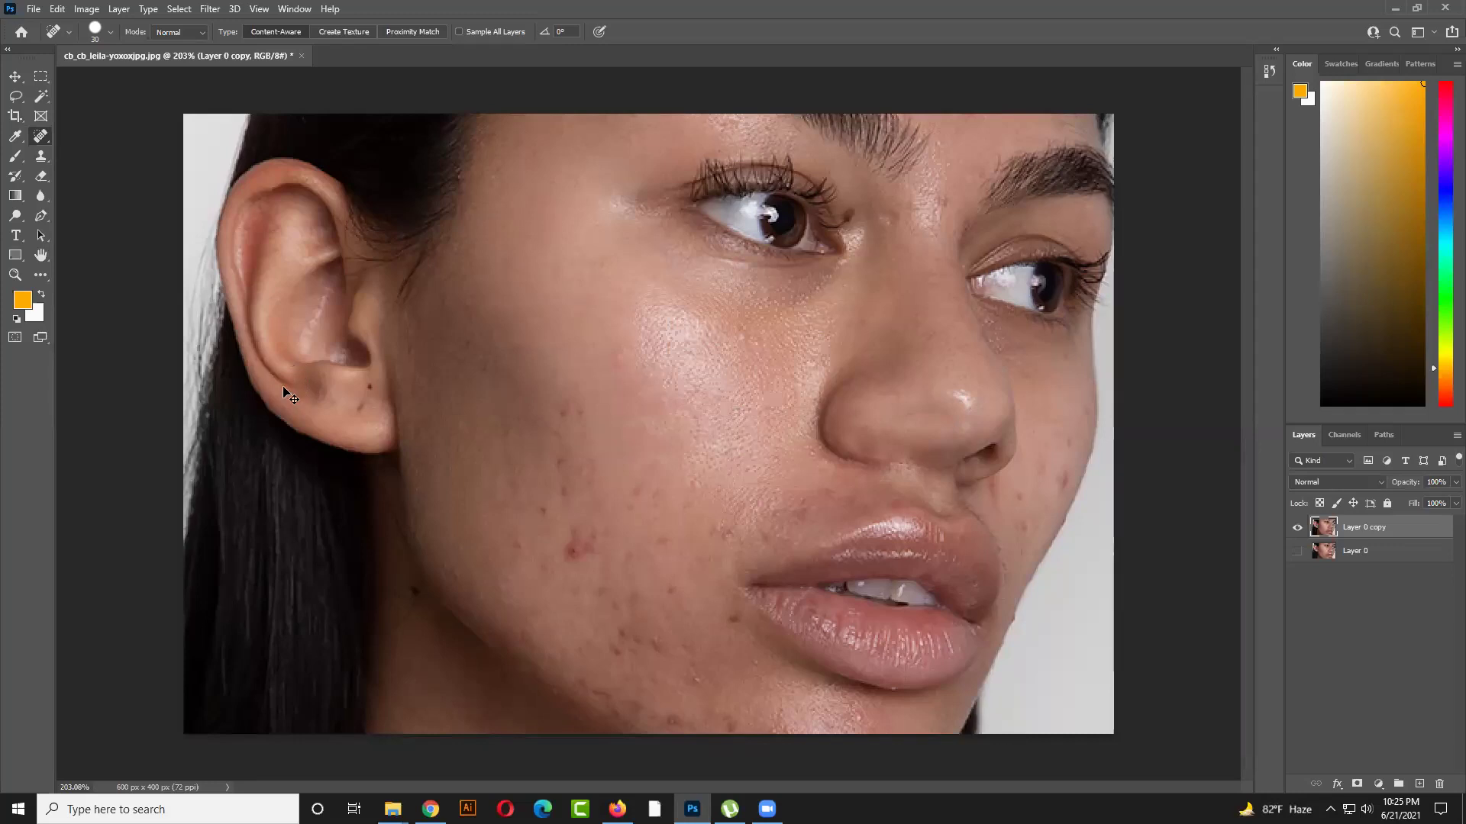
Undo the last heal, then spot-heal several cheek blemishes with 20 px and 15 px brushes
key(ctrl+z)
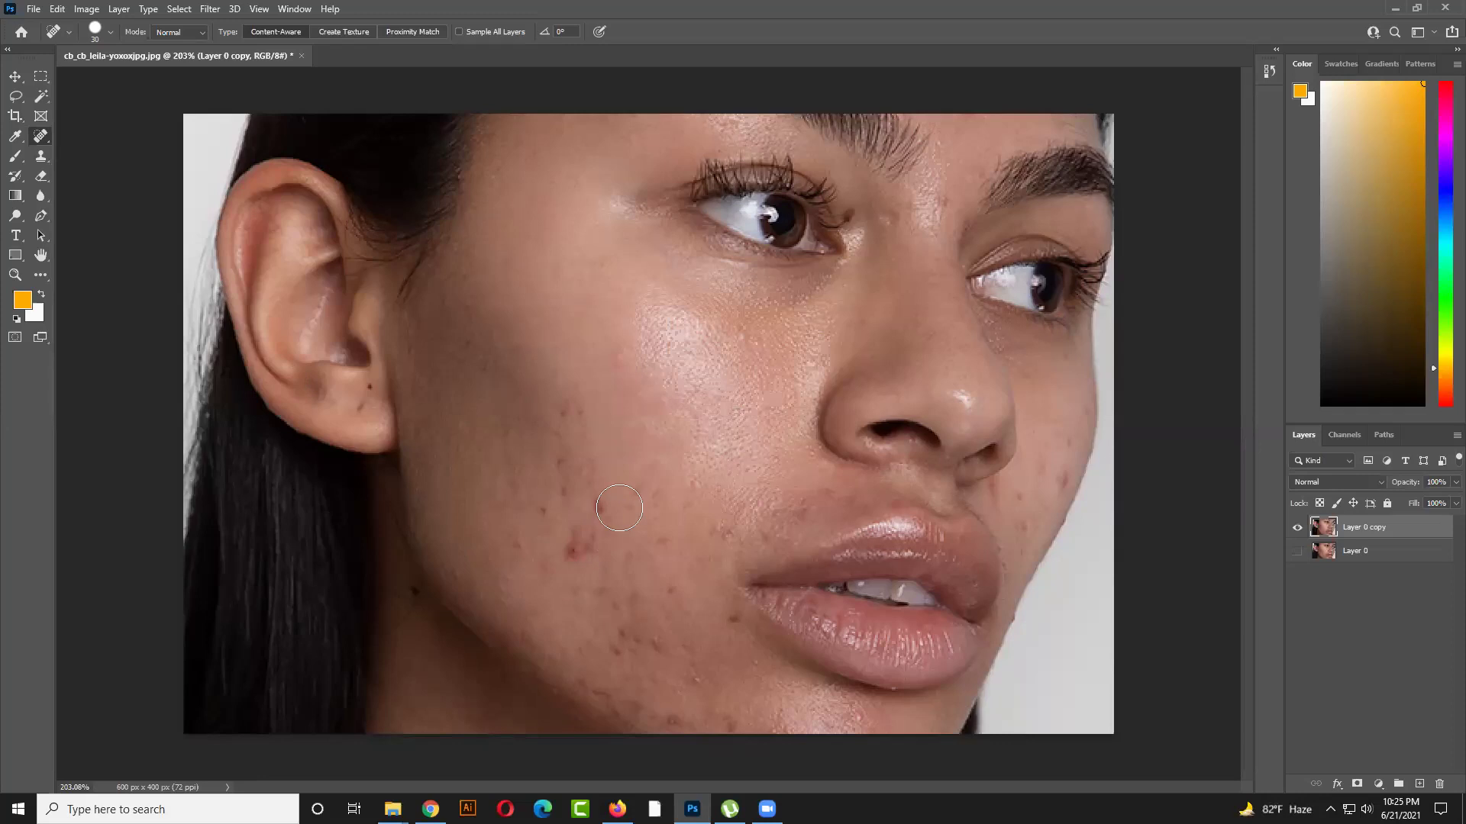
key(bracketleft)
key(bracketleft)
click(597, 513)
click(514, 549)
click(569, 559)
drag(582, 548, 574, 545)
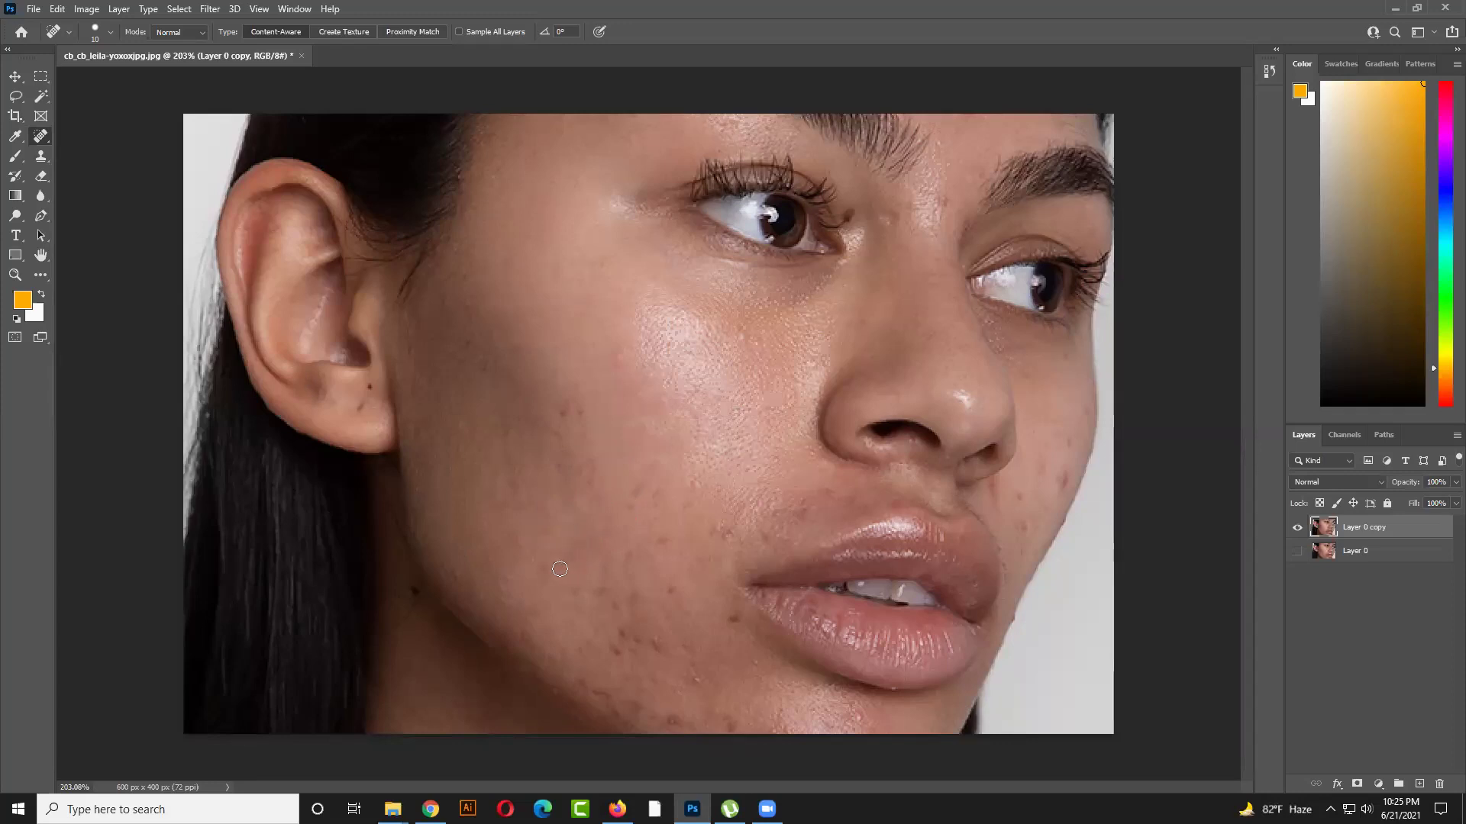
key(bracketright)
click(668, 587)
Heal more cheek spots and the red blemish near the lips with 30 px and 10 px brushes
scroll(620, 632, up, 4)
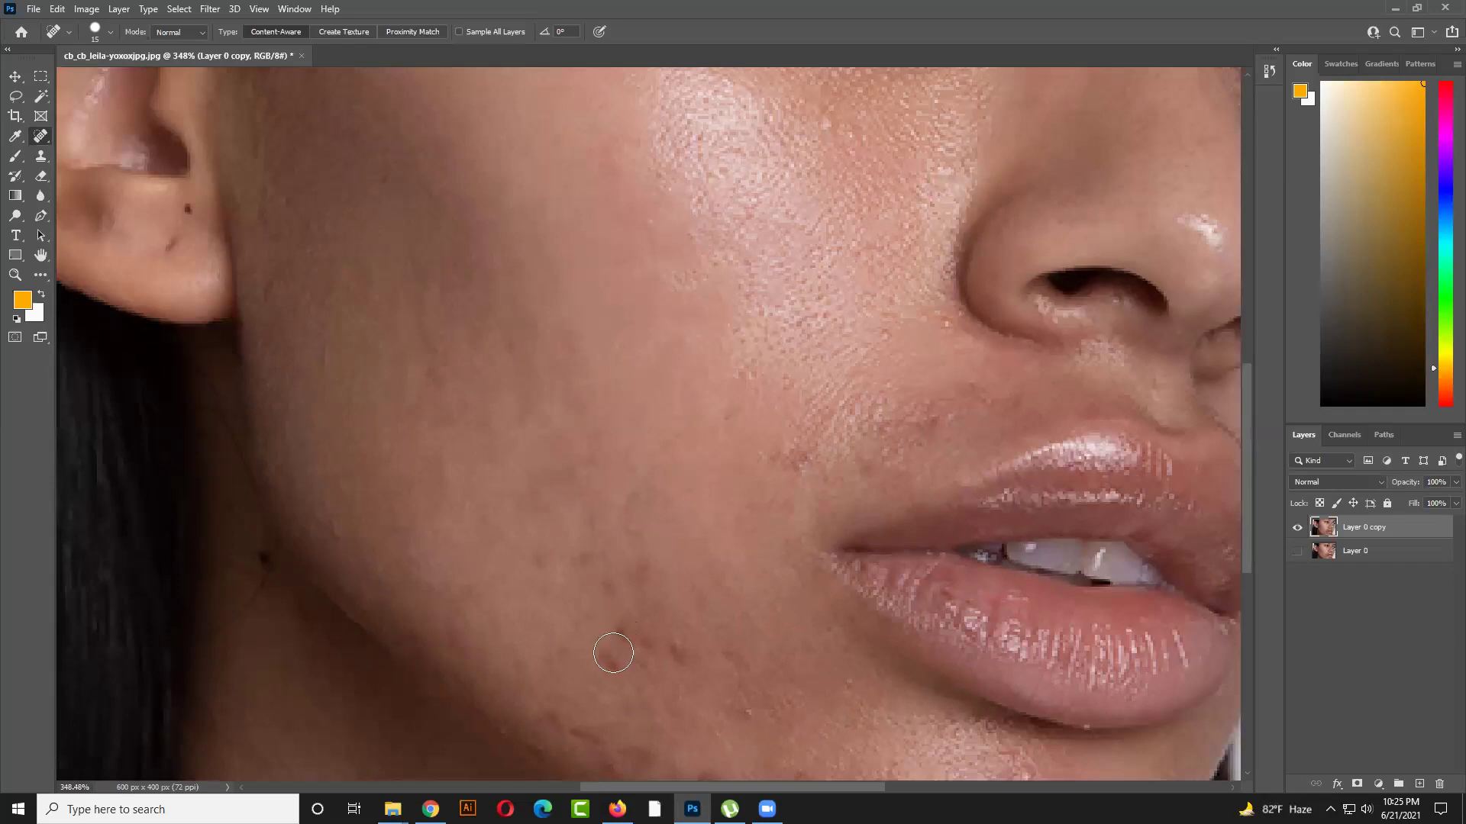
key(bracketright)
key(bracketright)
key(bracketright)
key(bracketright)
key(bracketright)
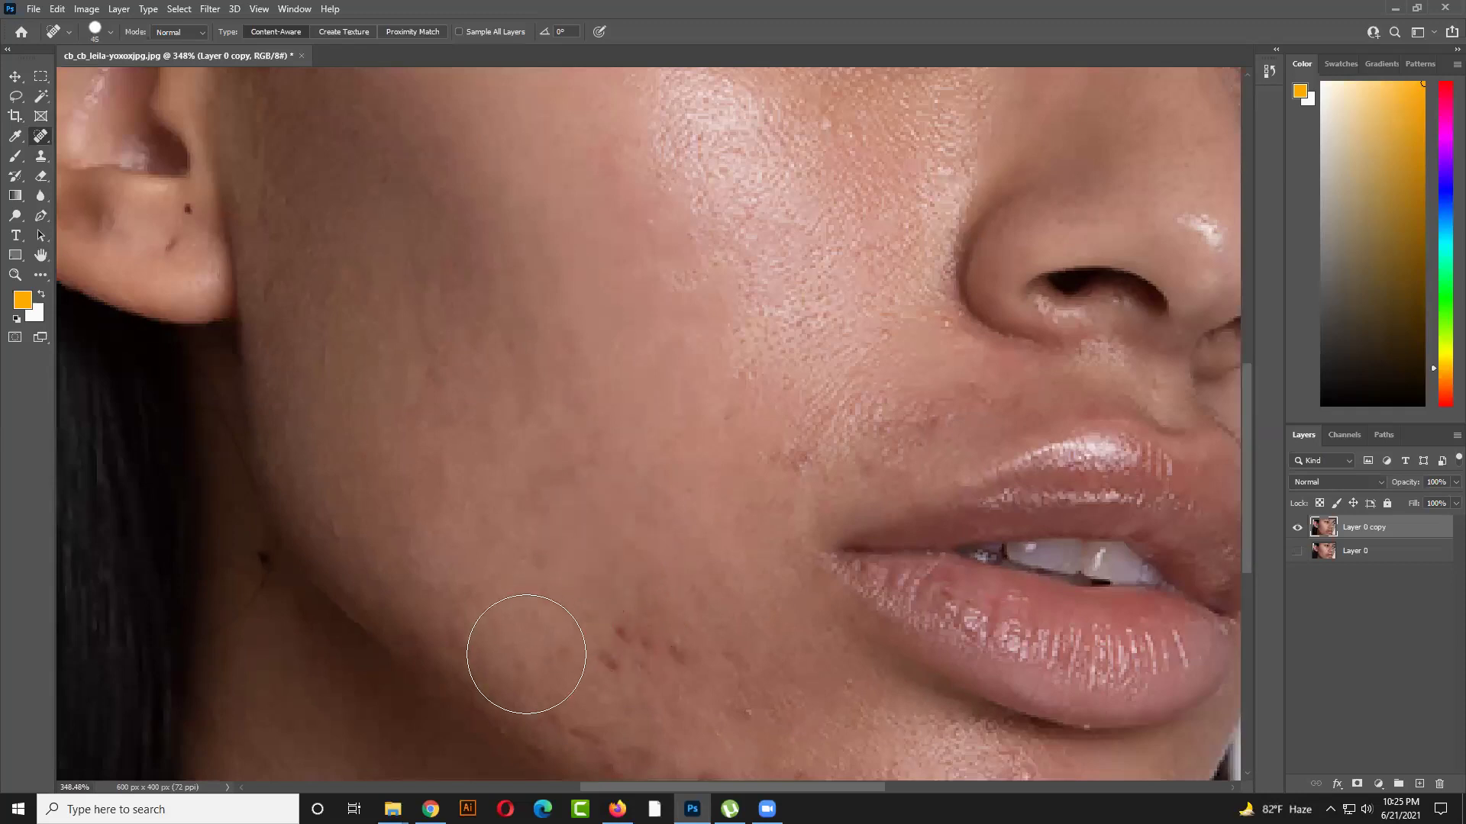
click(527, 654)
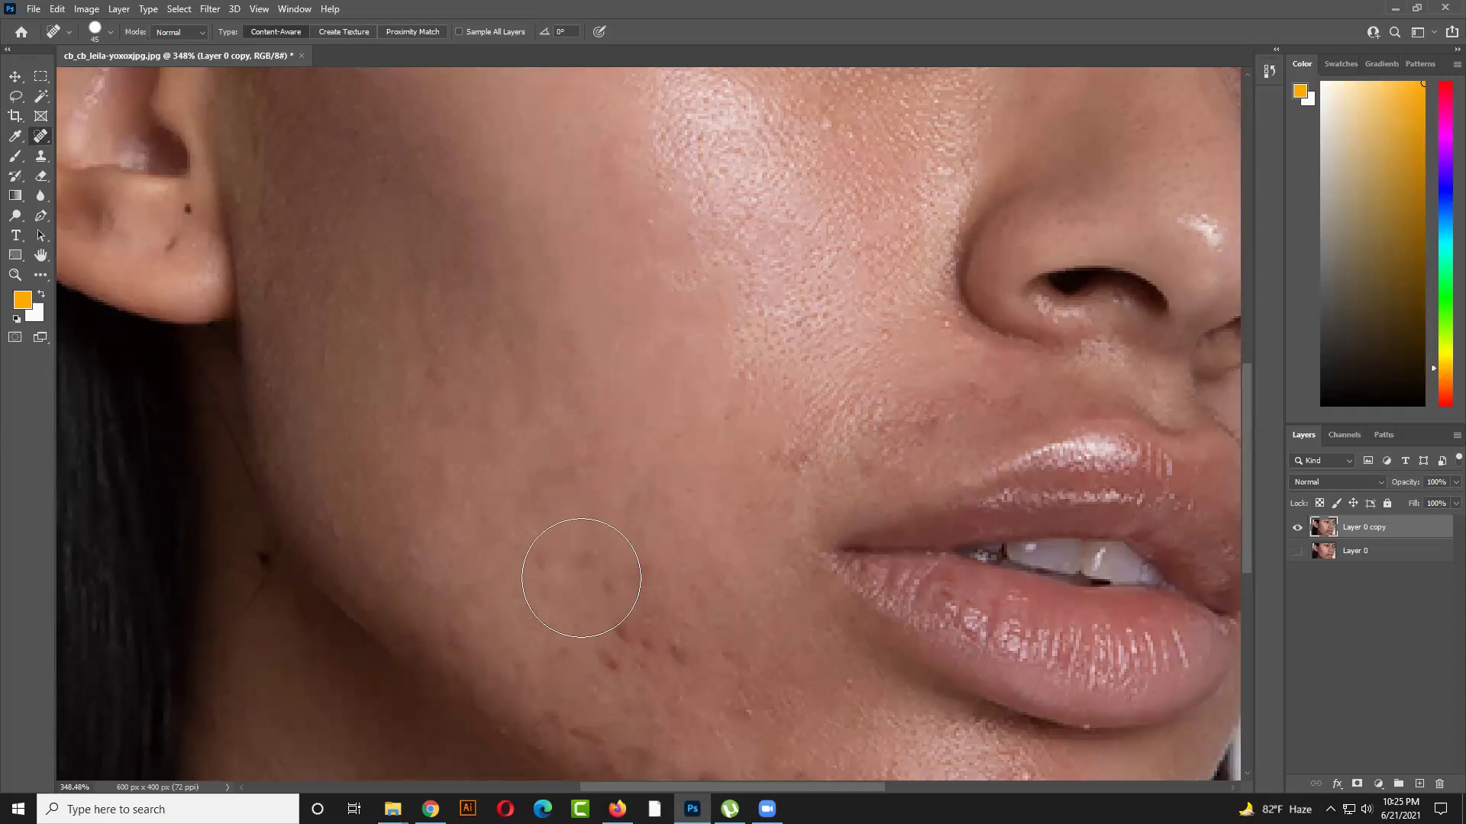
key(bracketleft)
key(bracketleft)
key(bracketleft)
key(bracketleft)
click(640, 502)
click(783, 452)
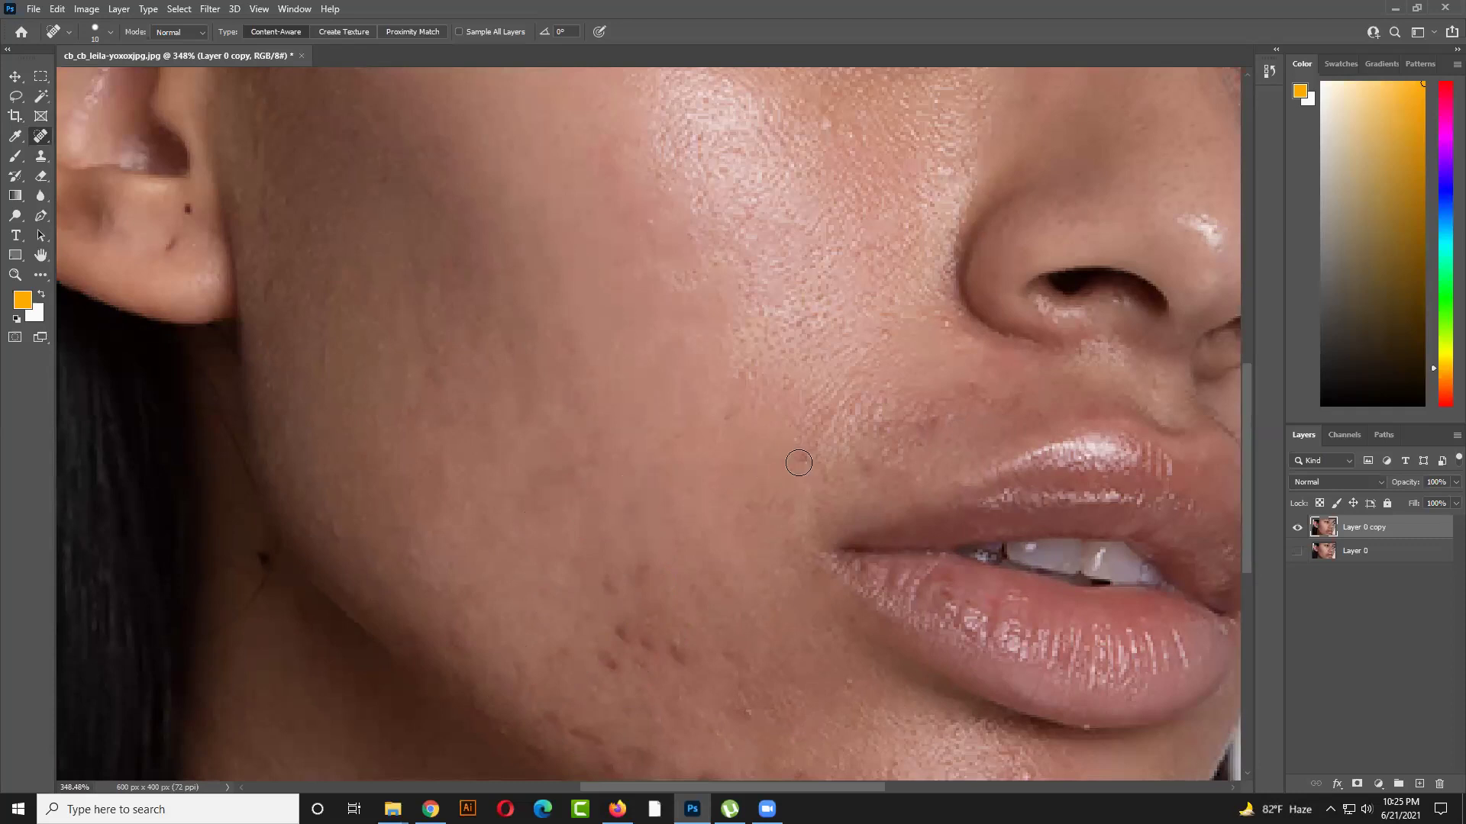
scroll(723, 515, down, 3)
Heal the remaining blemishes along the jawline and lower cheek
click(681, 500)
click(611, 502)
click(616, 502)
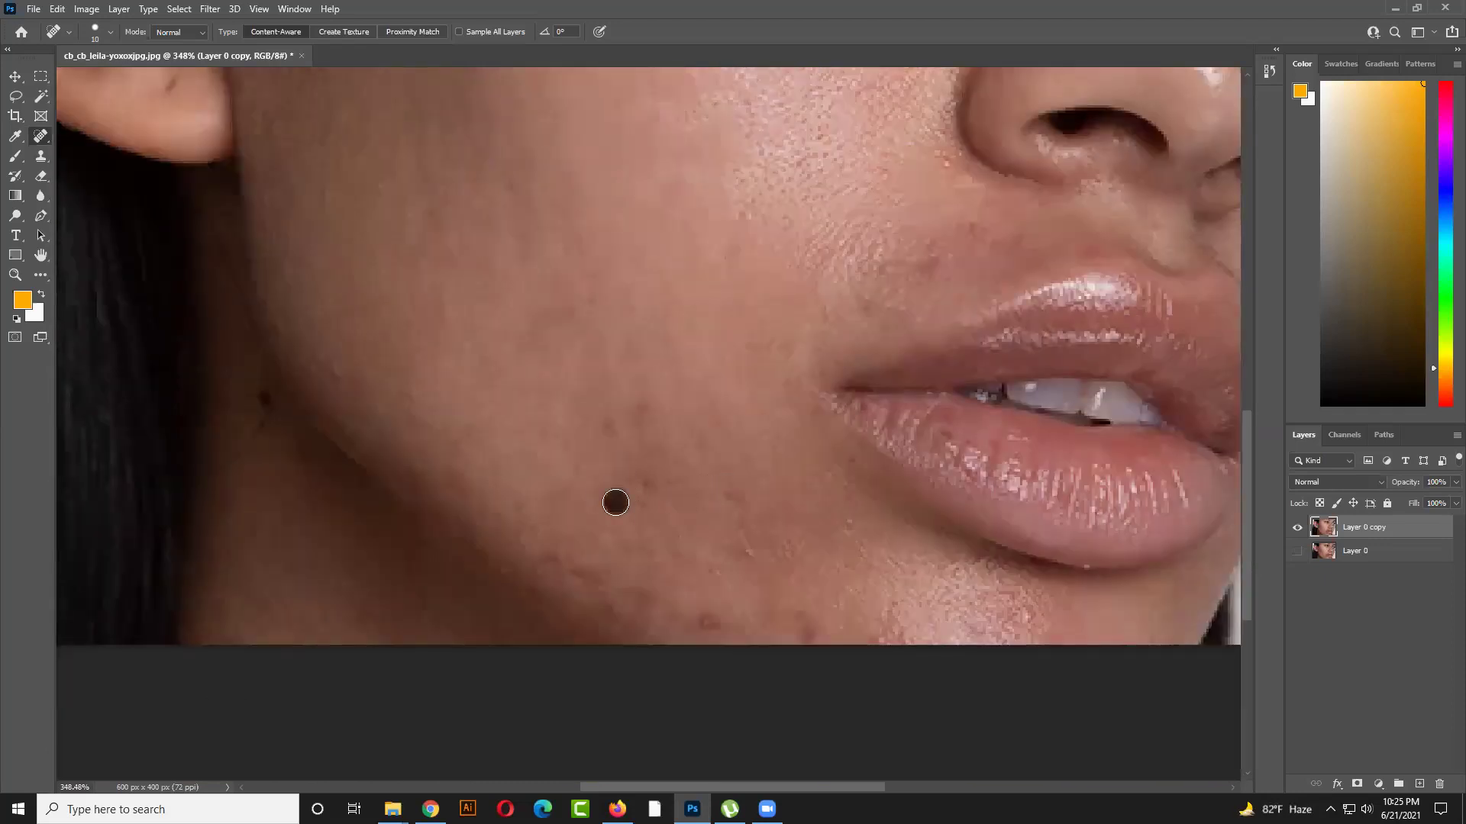
click(642, 496)
click(605, 432)
click(598, 582)
click(640, 598)
click(701, 623)
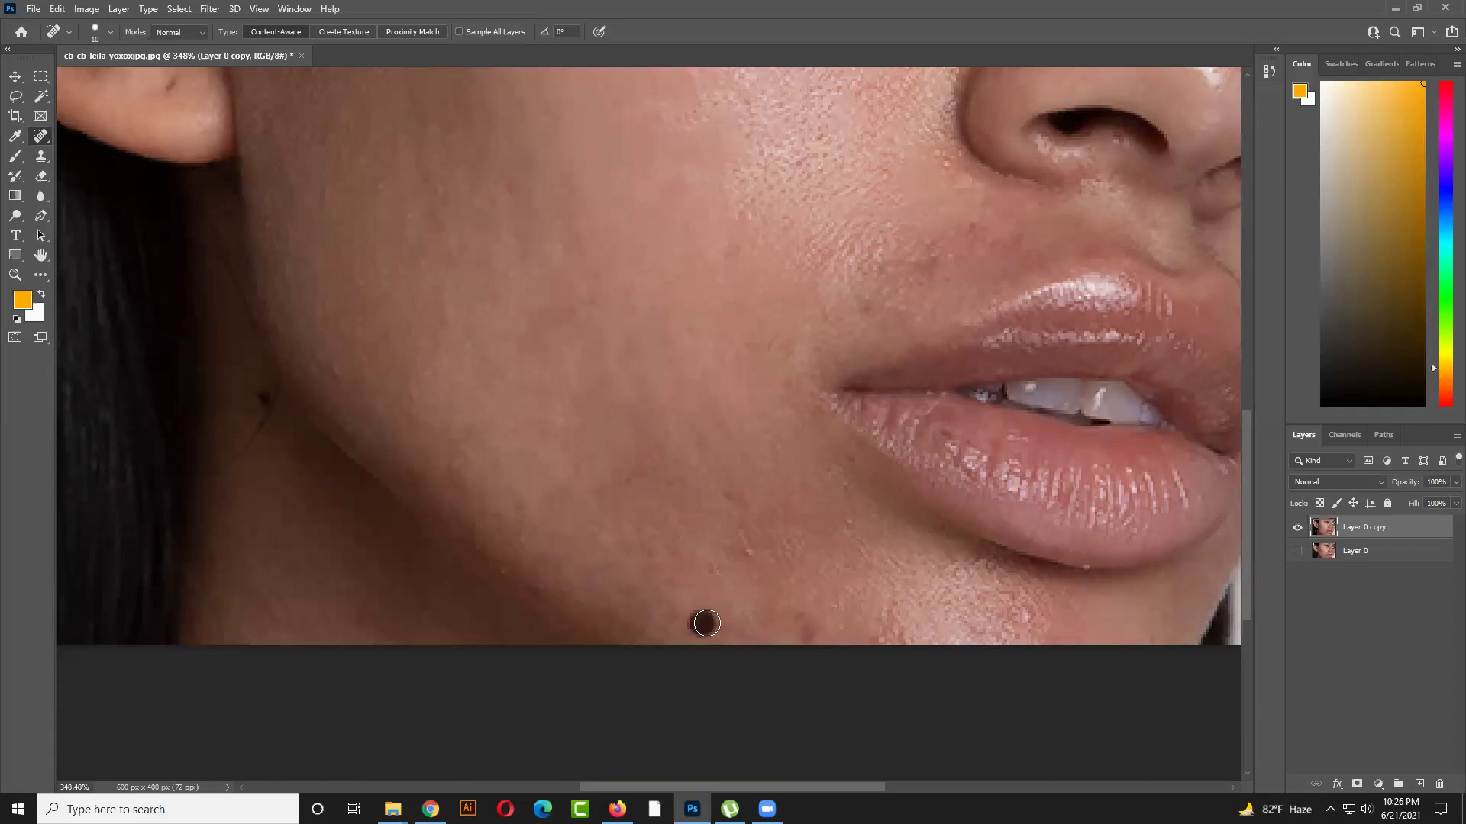
click(709, 613)
scroll(630, 581, down, 3)
scroll(630, 581, down, 4)
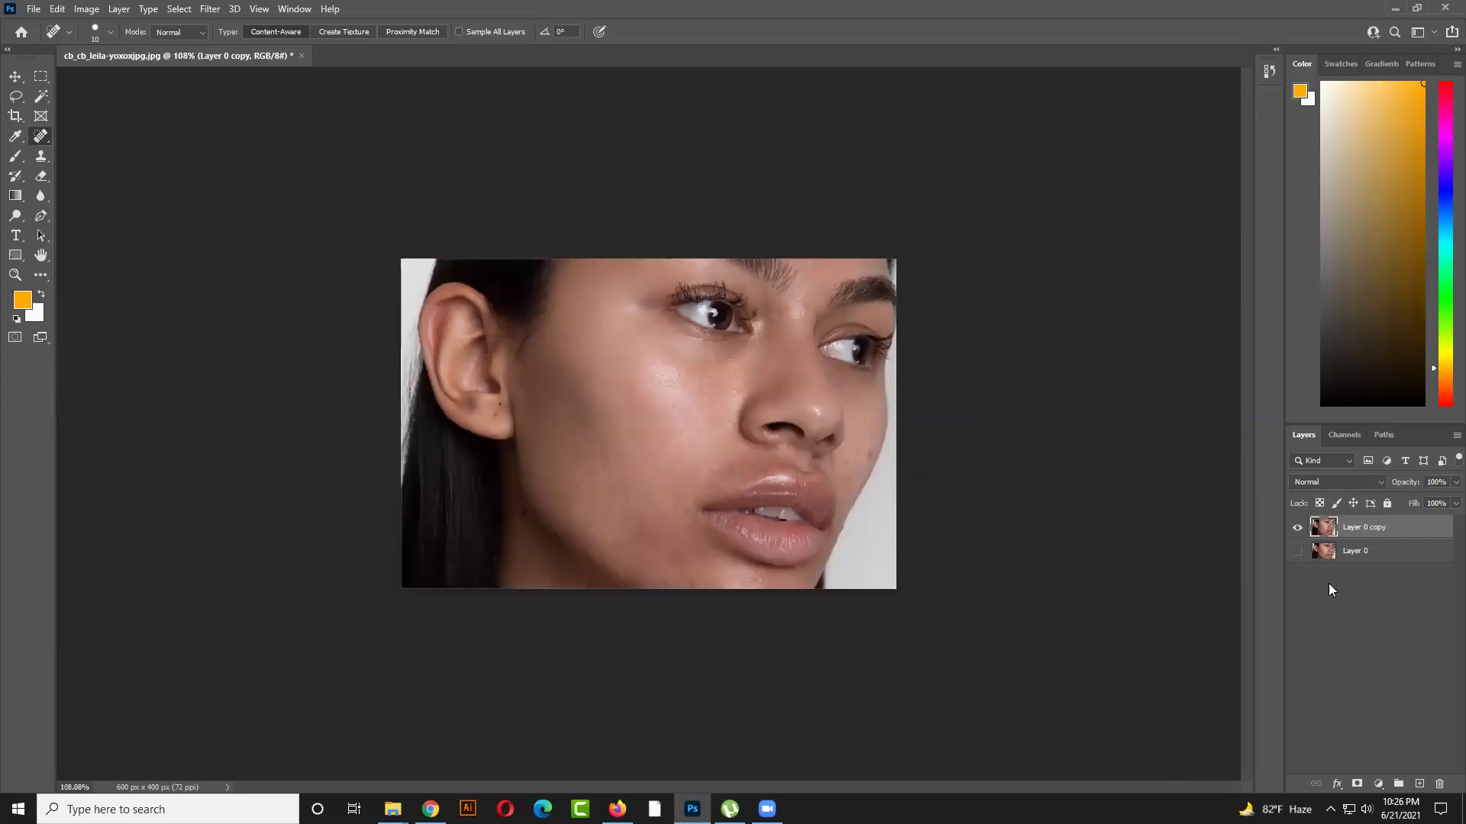
scroll(652, 474, up, 5)
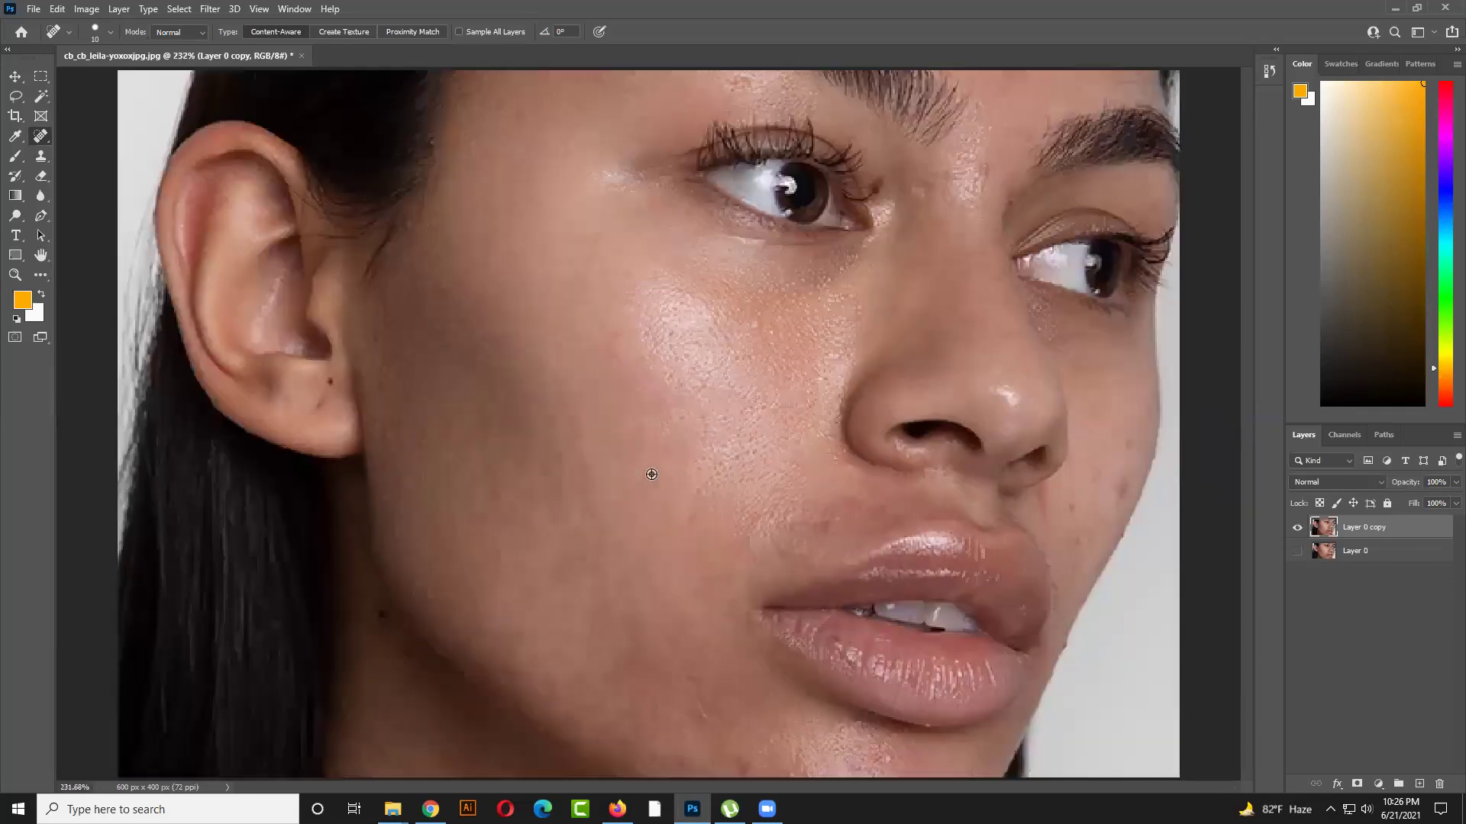
scroll(581, 435, down, 5)
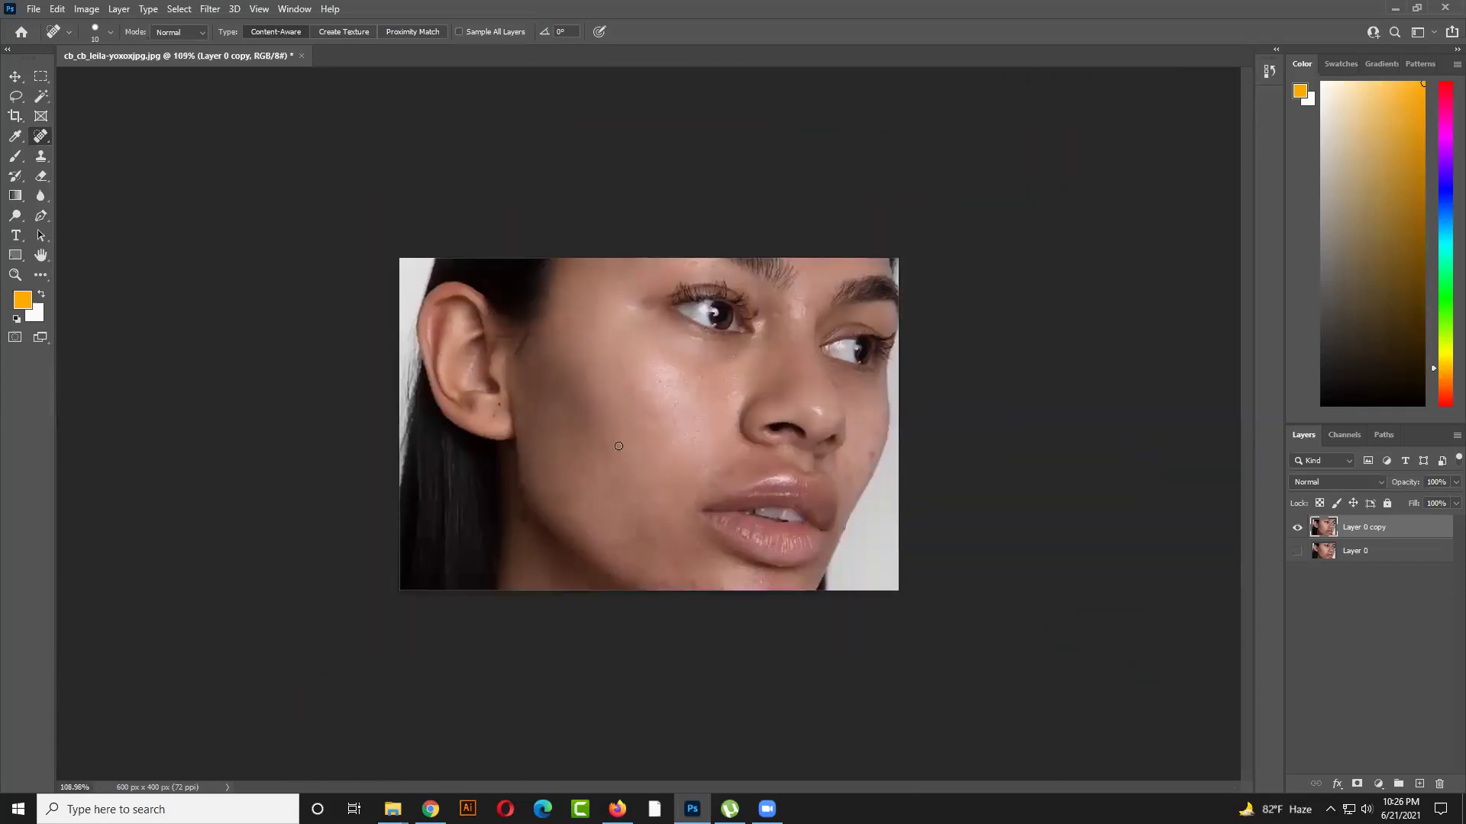
scroll(608, 466, up, 6)
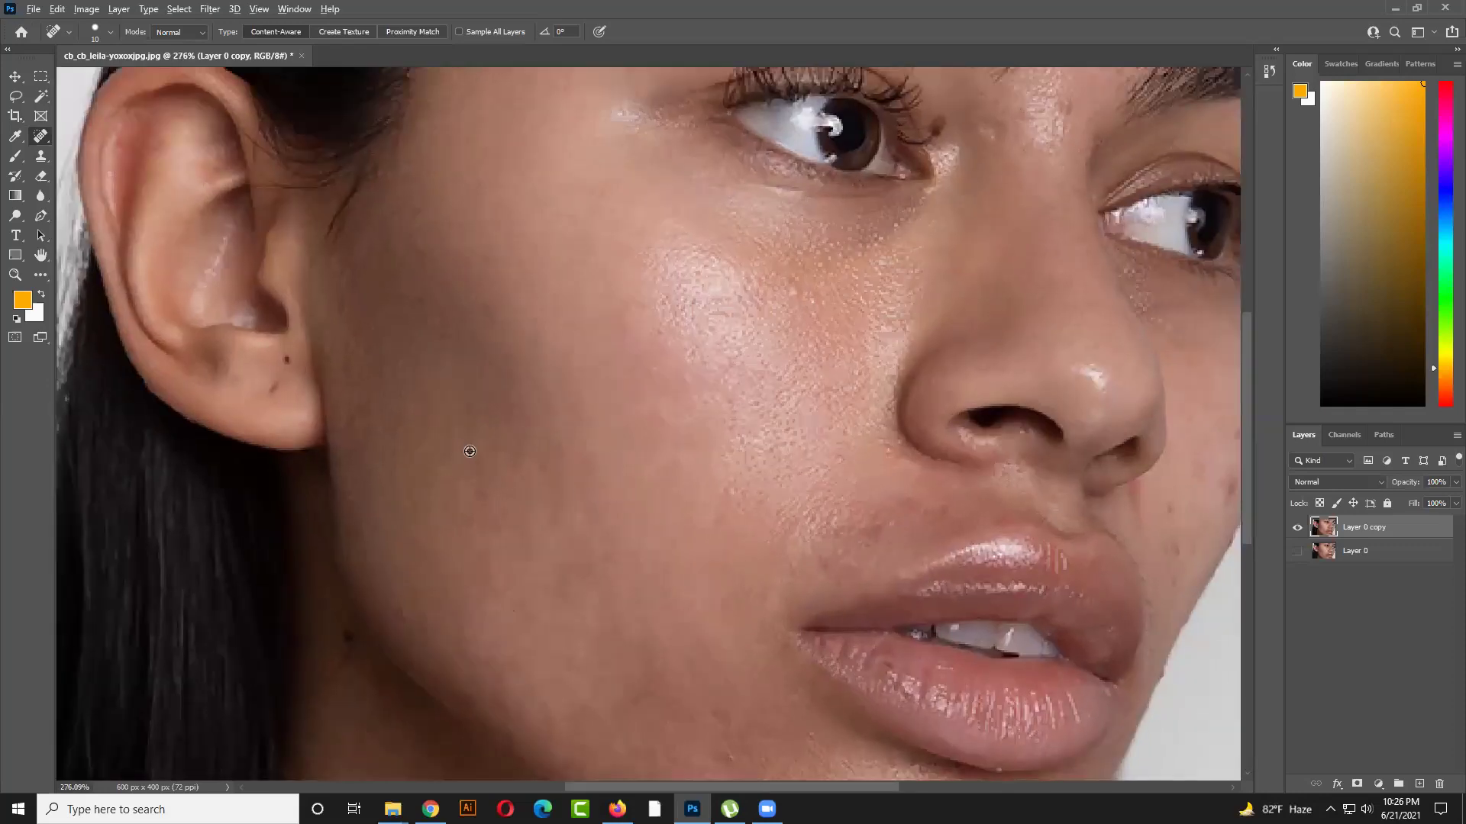
scroll(480, 530, down, 3)
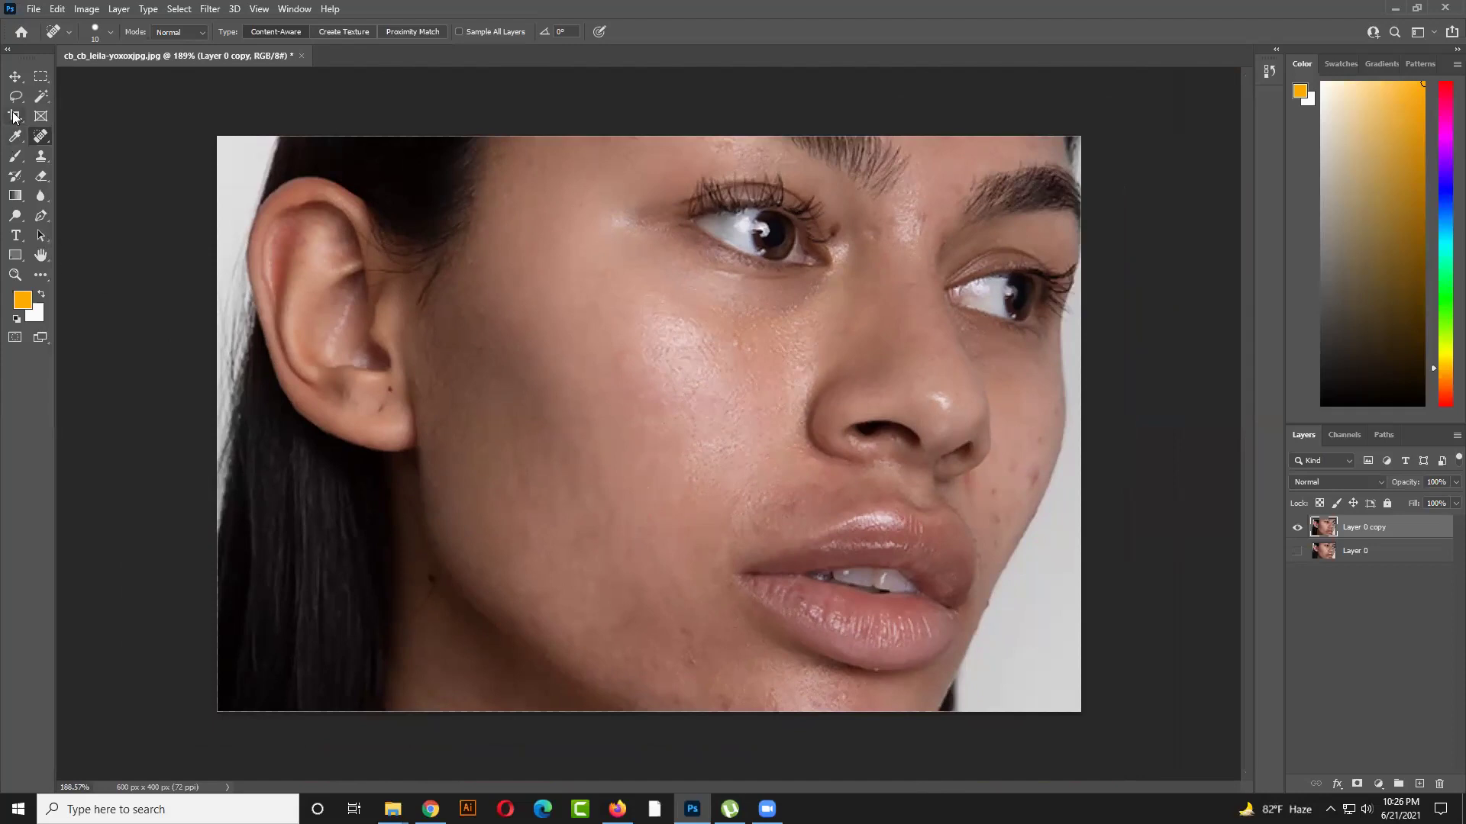
Trace a closed Pen outline around the cheek area
click(51, 212)
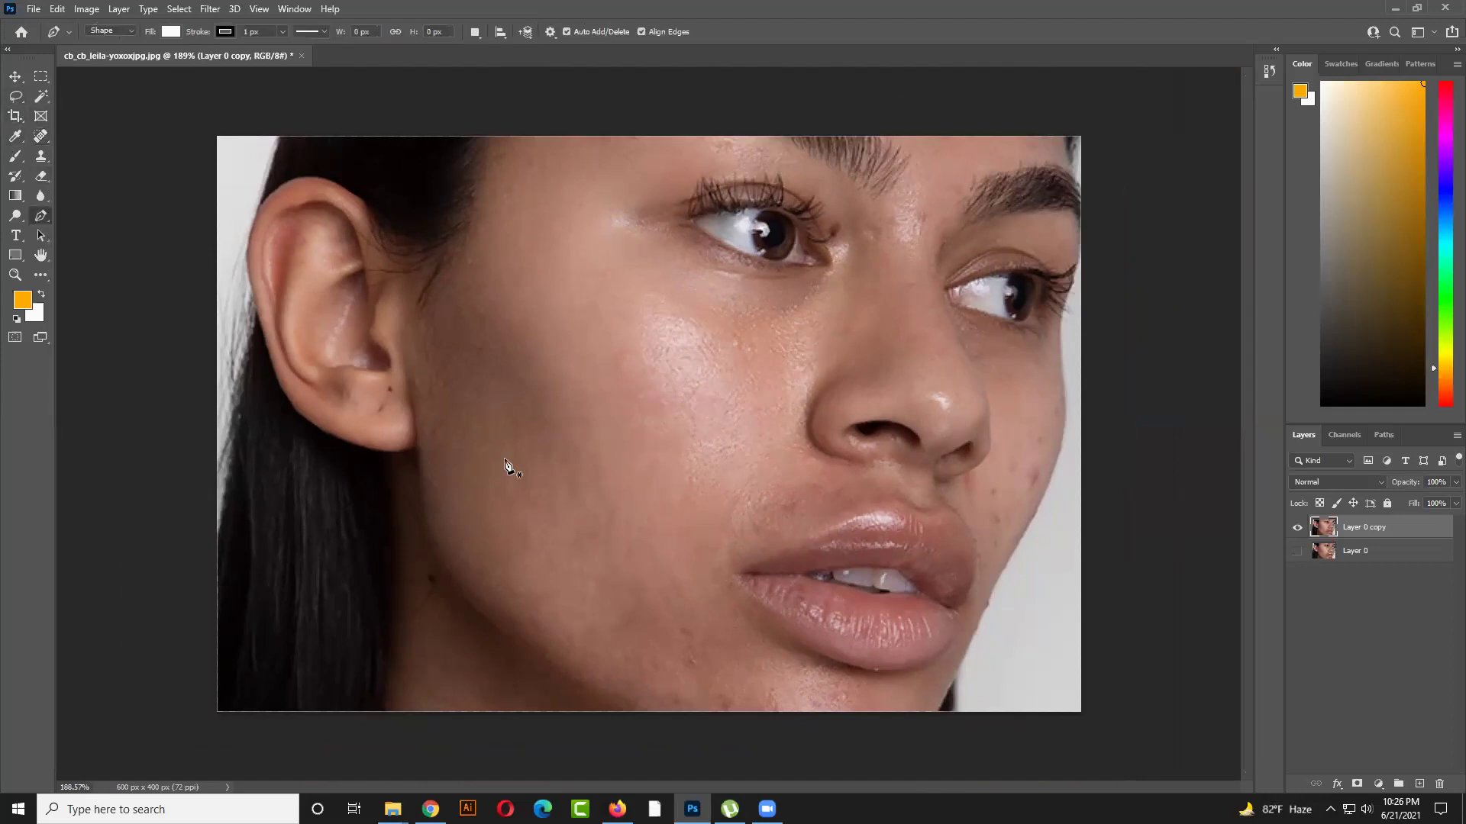
click(525, 403)
click(552, 385)
click(596, 357)
drag(640, 330, 646, 328)
drag(759, 346, 760, 350)
click(746, 388)
drag(756, 437, 738, 500)
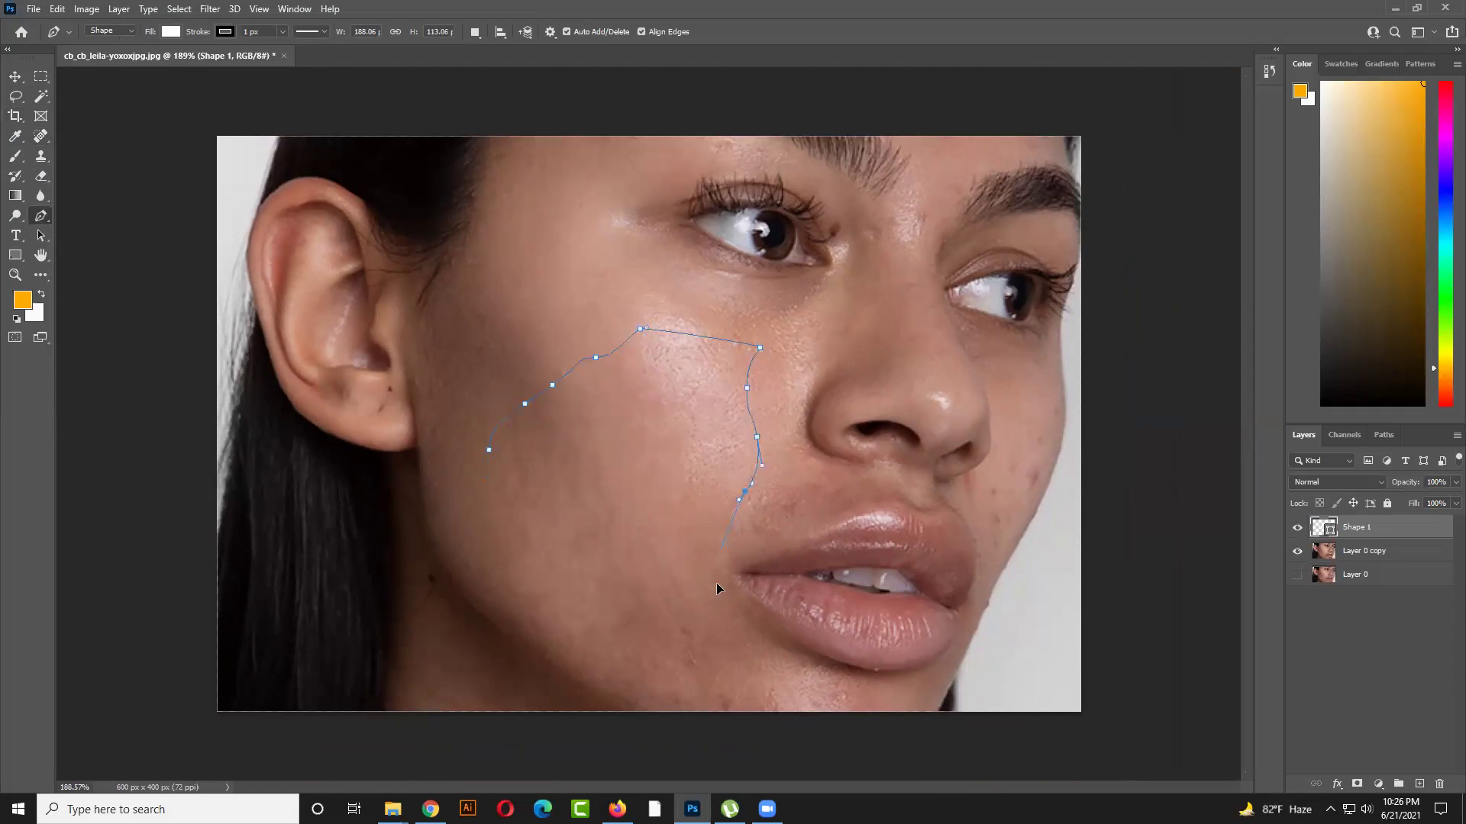
drag(703, 623, 688, 635)
drag(491, 599, 496, 606)
click(489, 452)
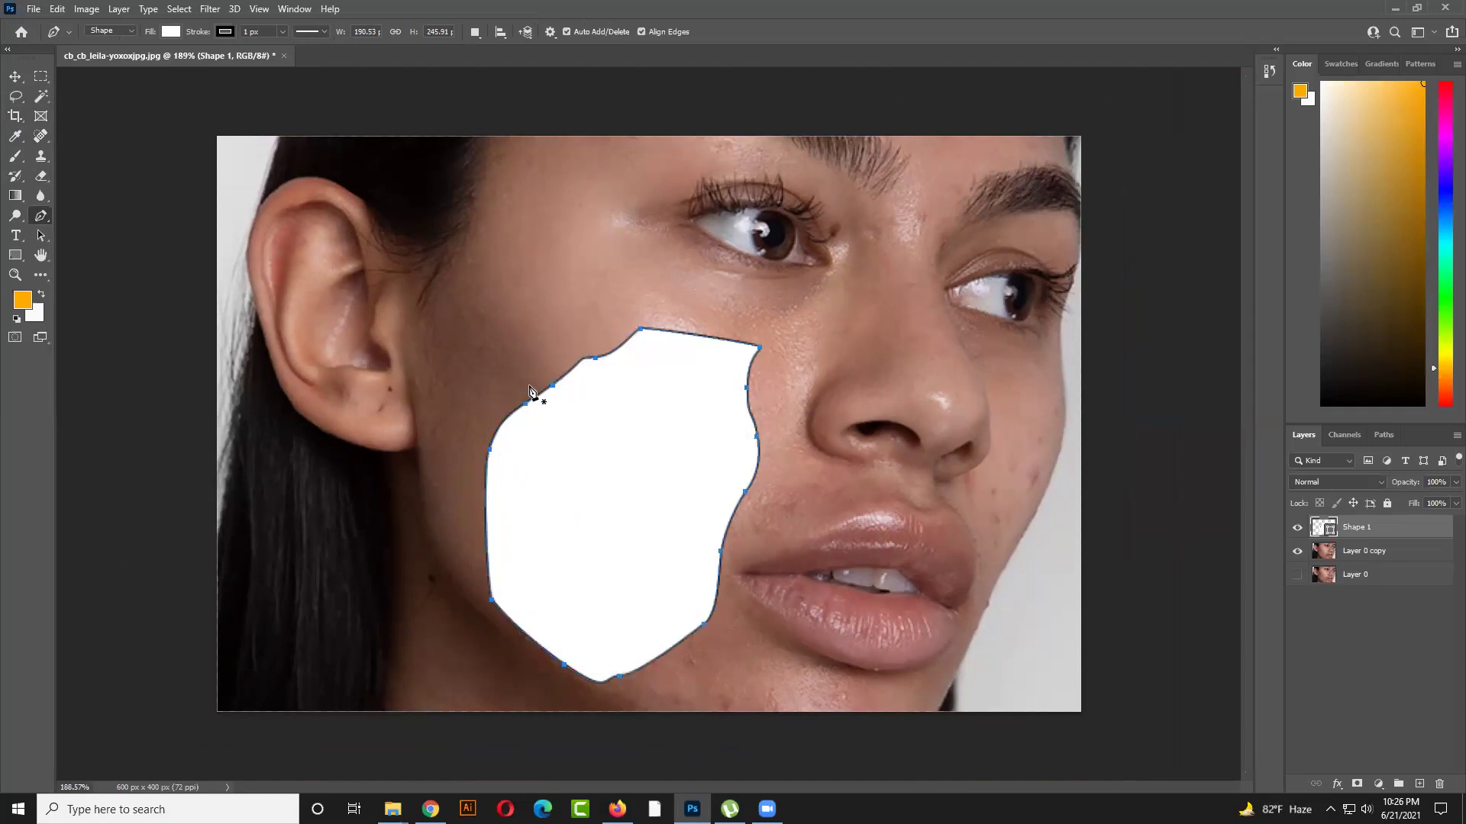
Load the cheek shape as a selection, hide Shape 1, and copy that area of Layer 0 copy to a new layer
click(14, 79)
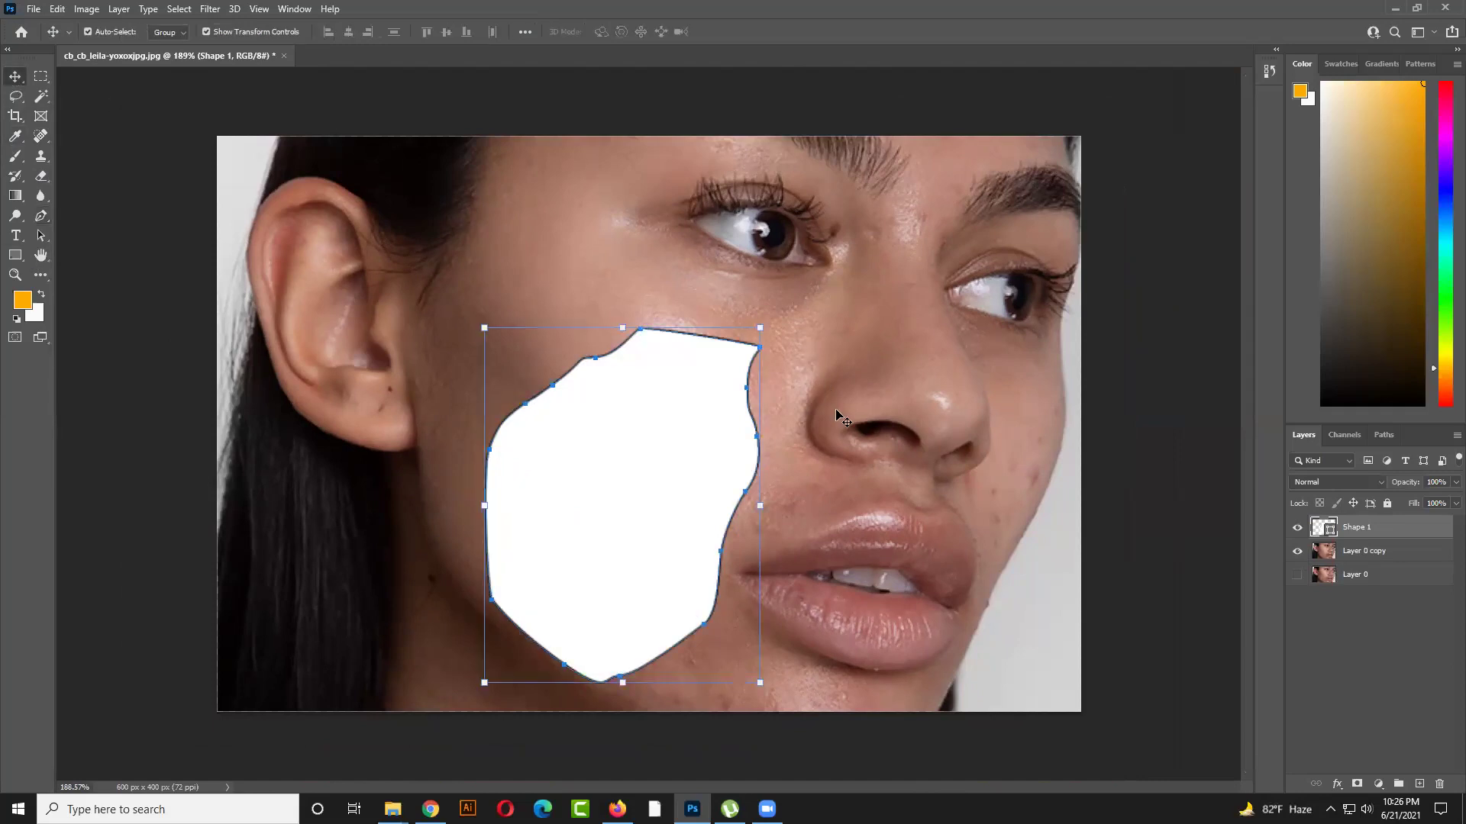
ctrl+click(1328, 534)
key(alt+bracketleft)
click(1359, 533)
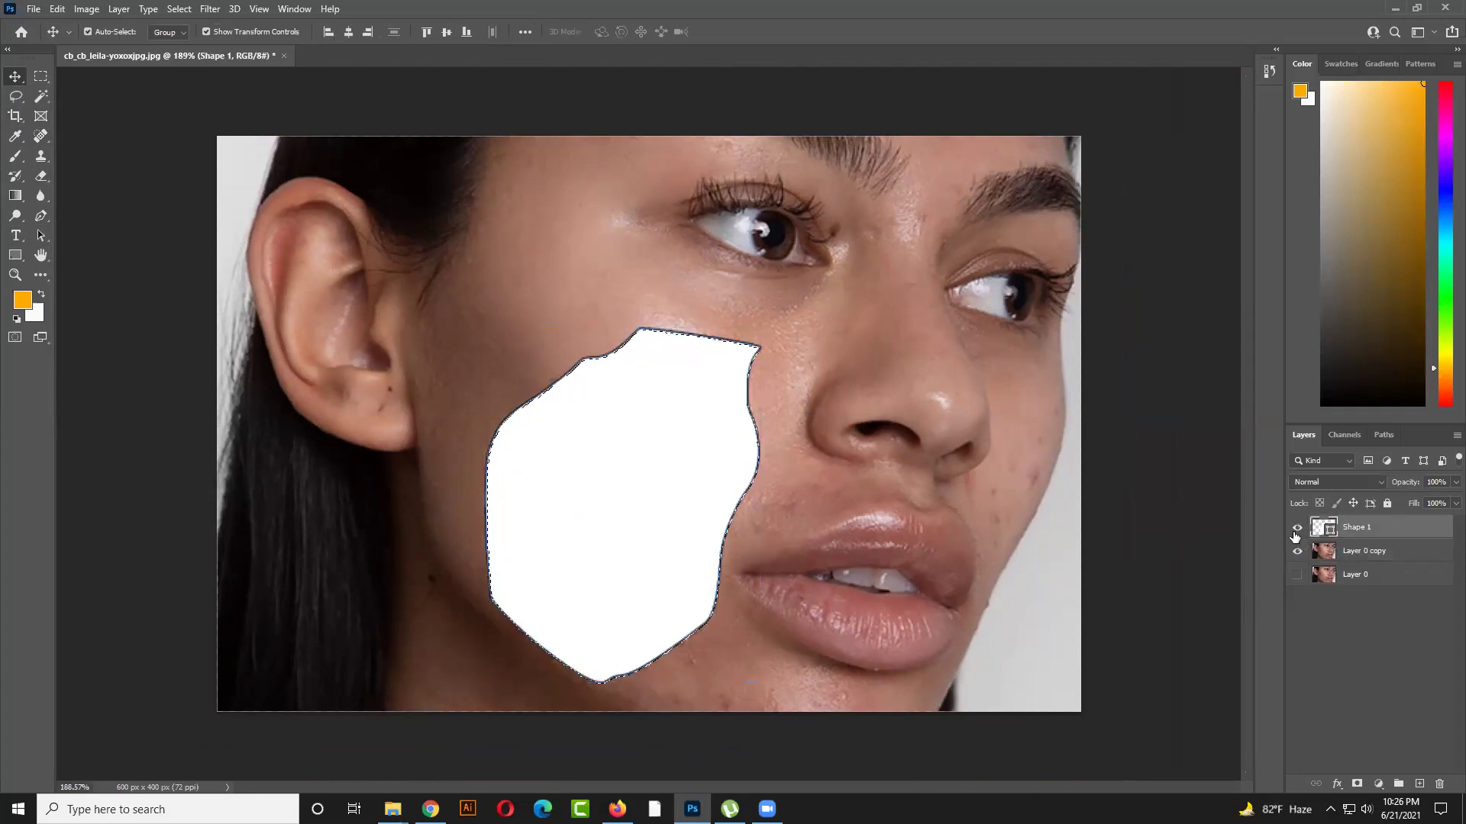
click(1296, 527)
click(1374, 552)
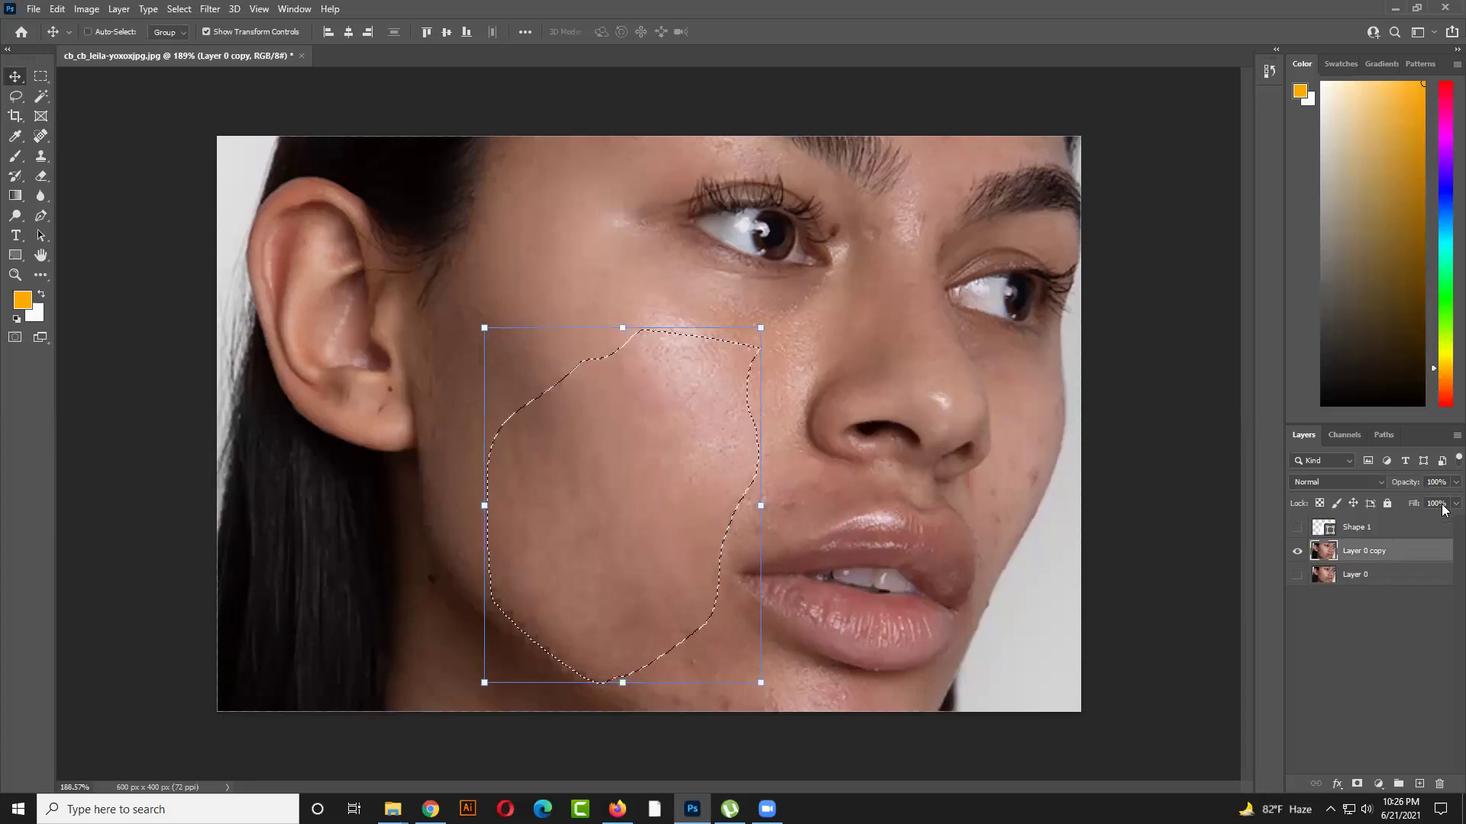
key(ctrl+j)
drag(620, 452, 730, 333)
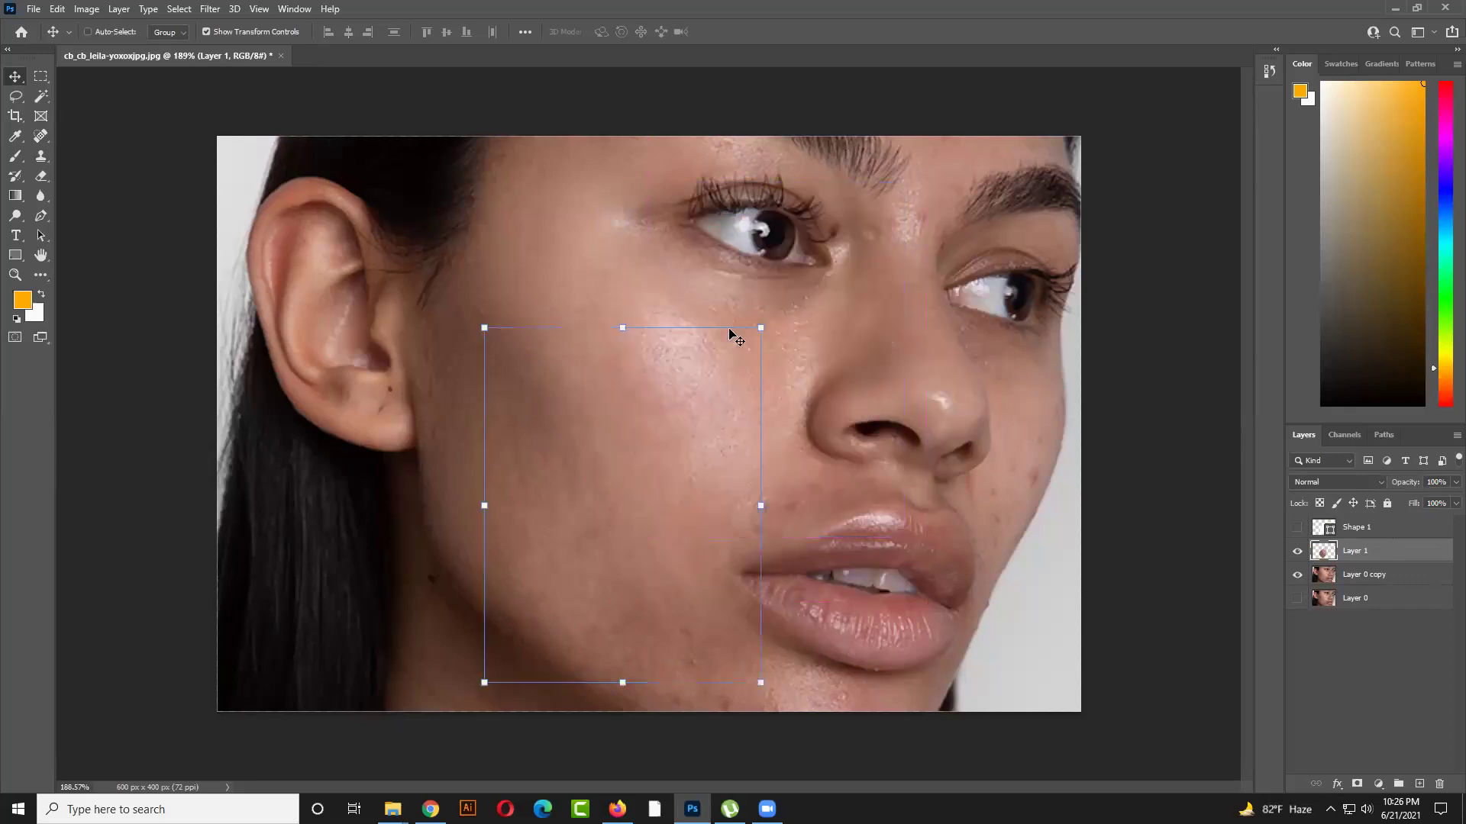
key(ctrl+z)
key(ctrl+z)
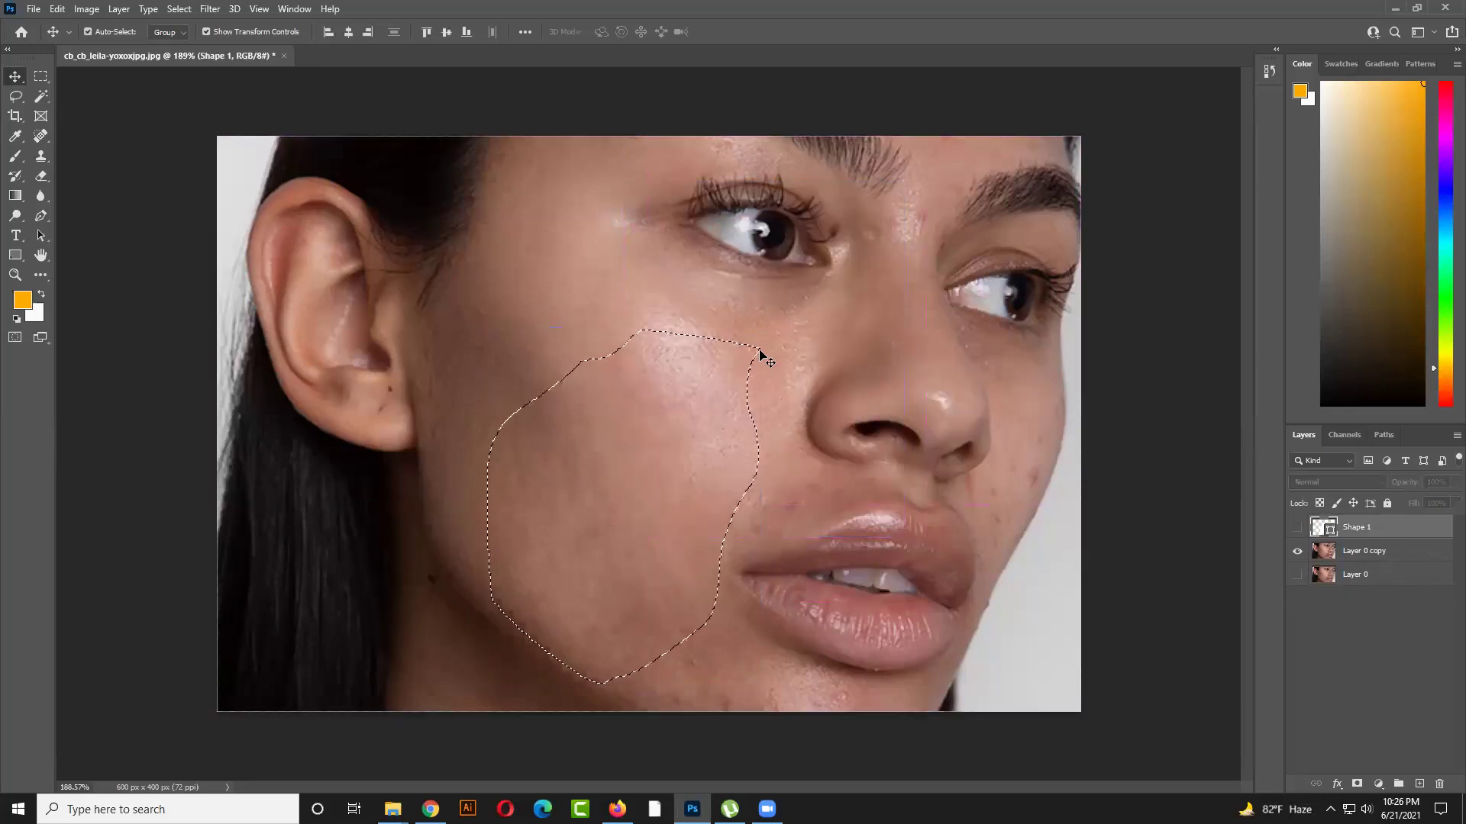
click(1381, 559)
key(ctrl+j)
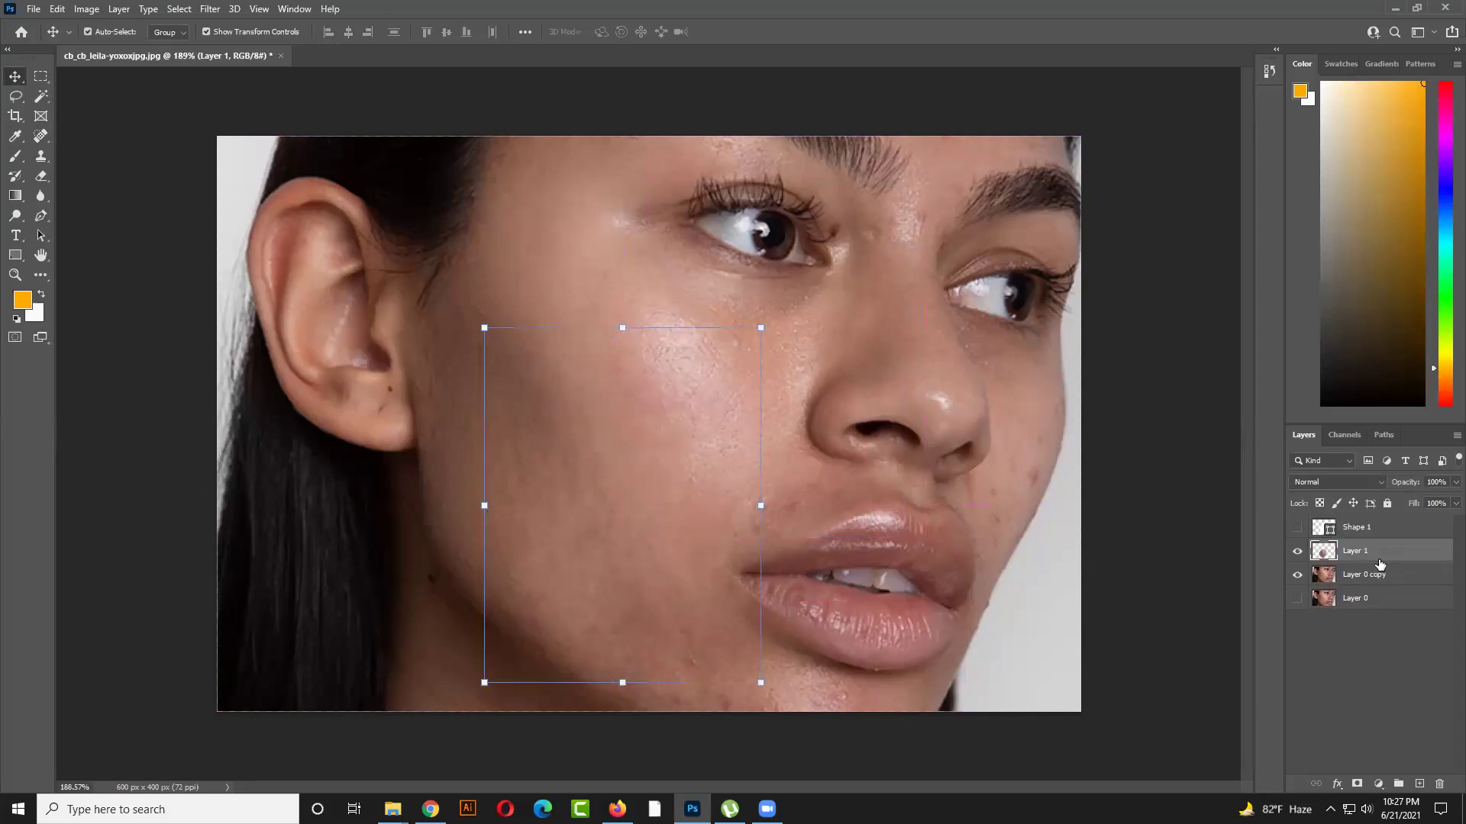
Apply a light 1.2-pixel Gaussian Blur to the Layer 1 cheek patch
drag(651, 466, 854, 426)
key(ctrl+z)
click(214, 12)
mouse_move(239, 211)
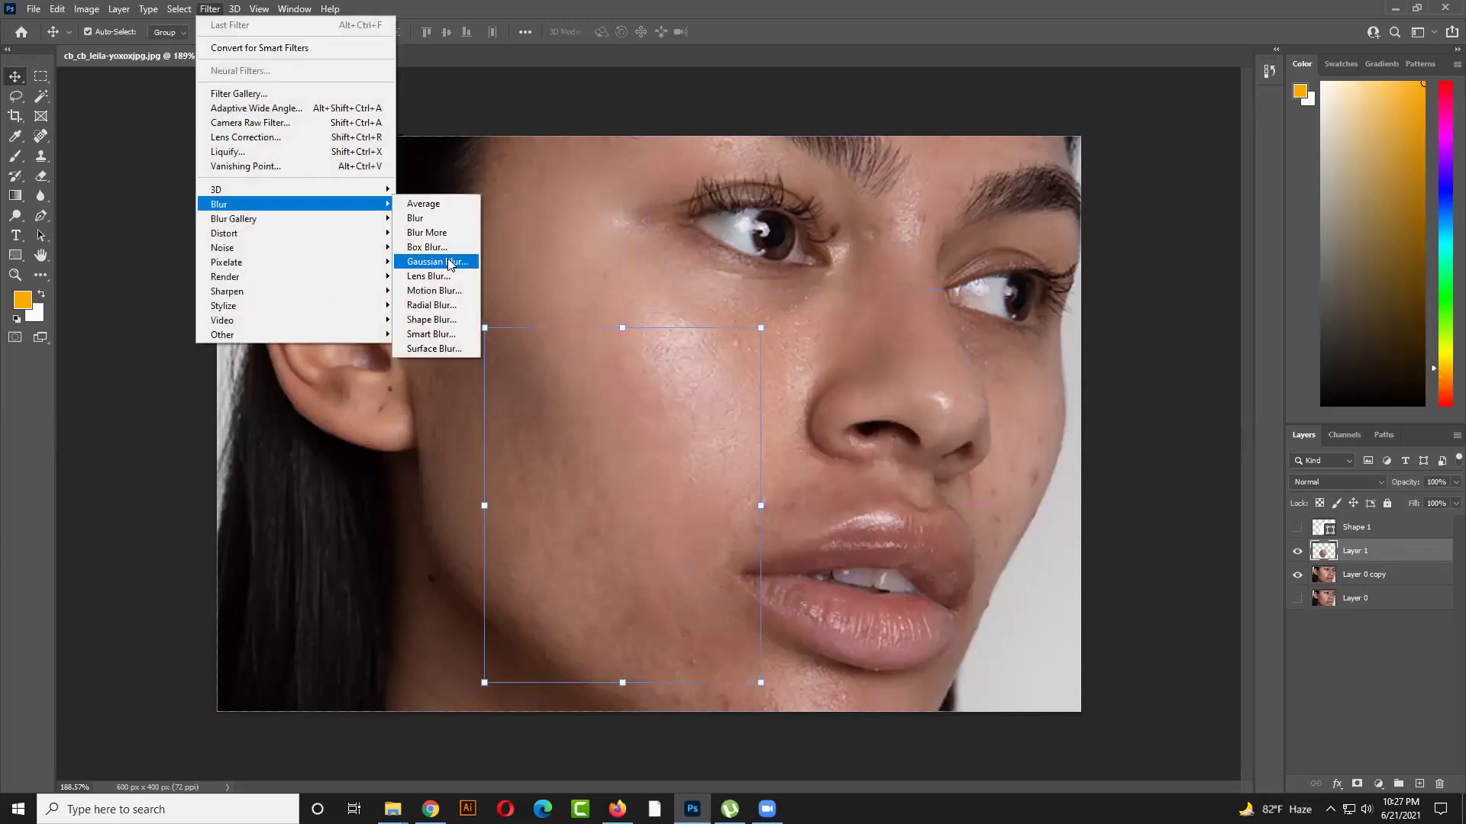
click(437, 262)
drag(1015, 393, 954, 396)
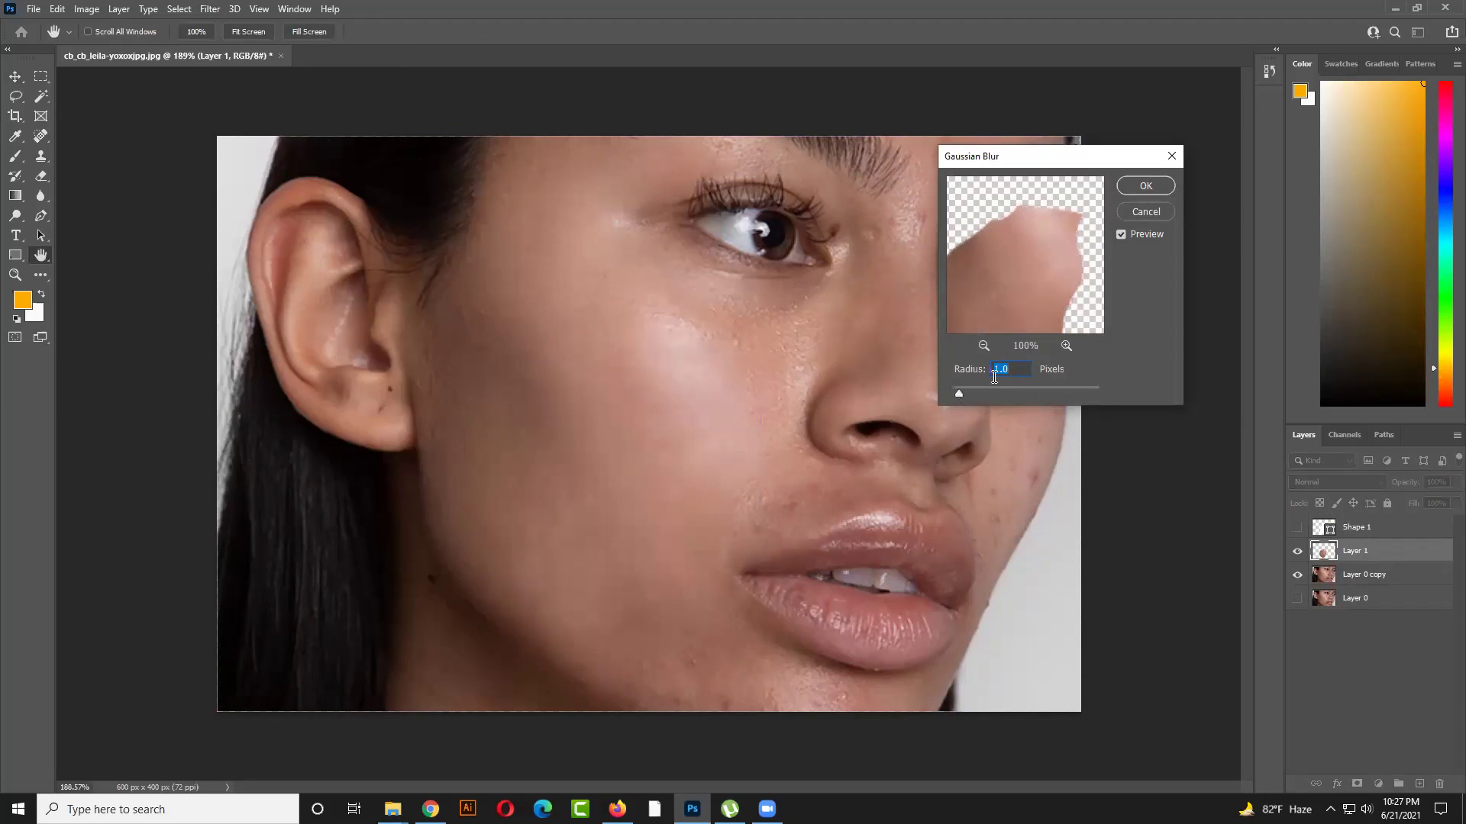
drag(966, 394, 1034, 400)
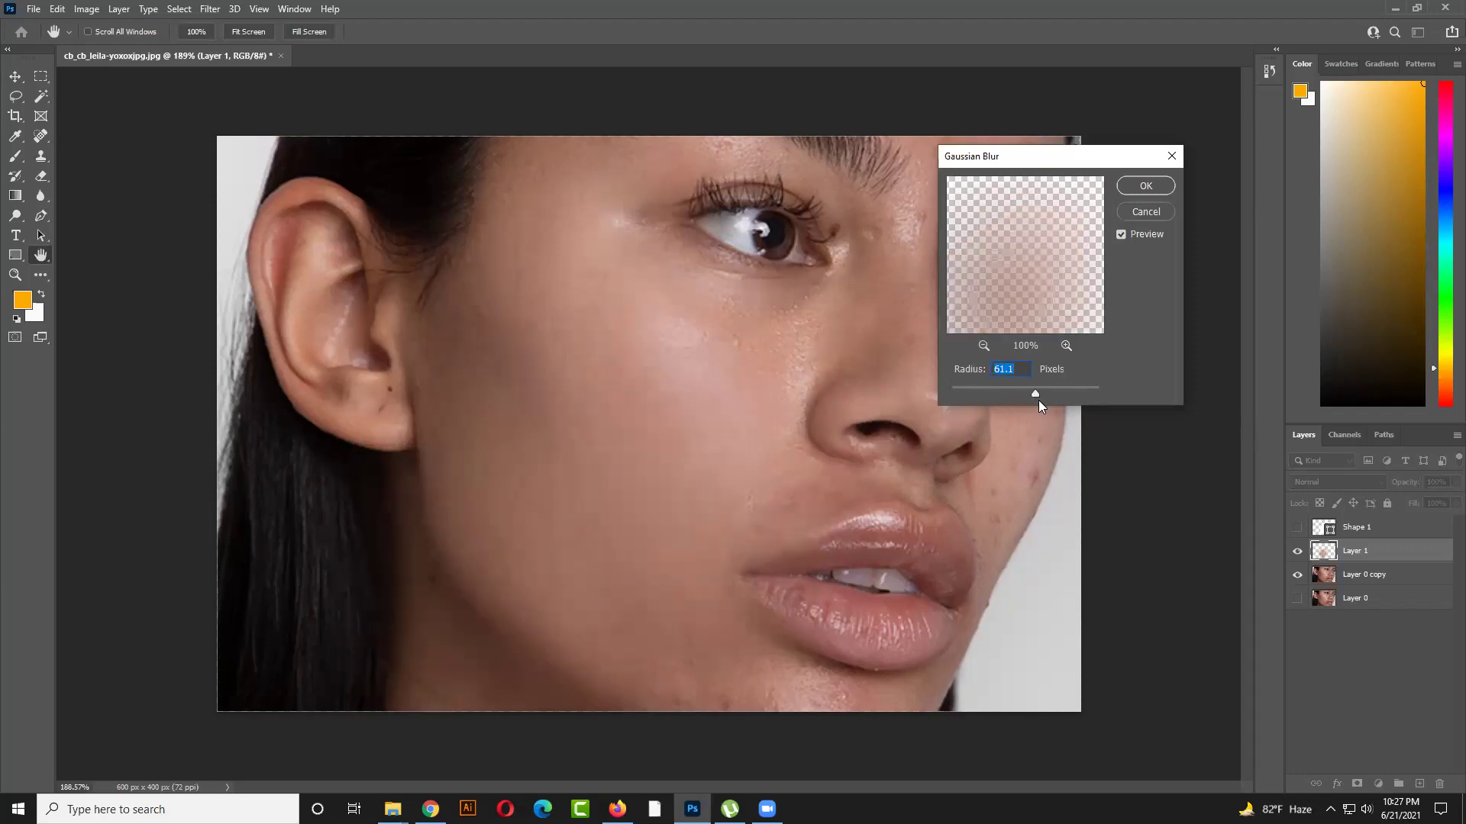
drag(1044, 391, 1041, 390)
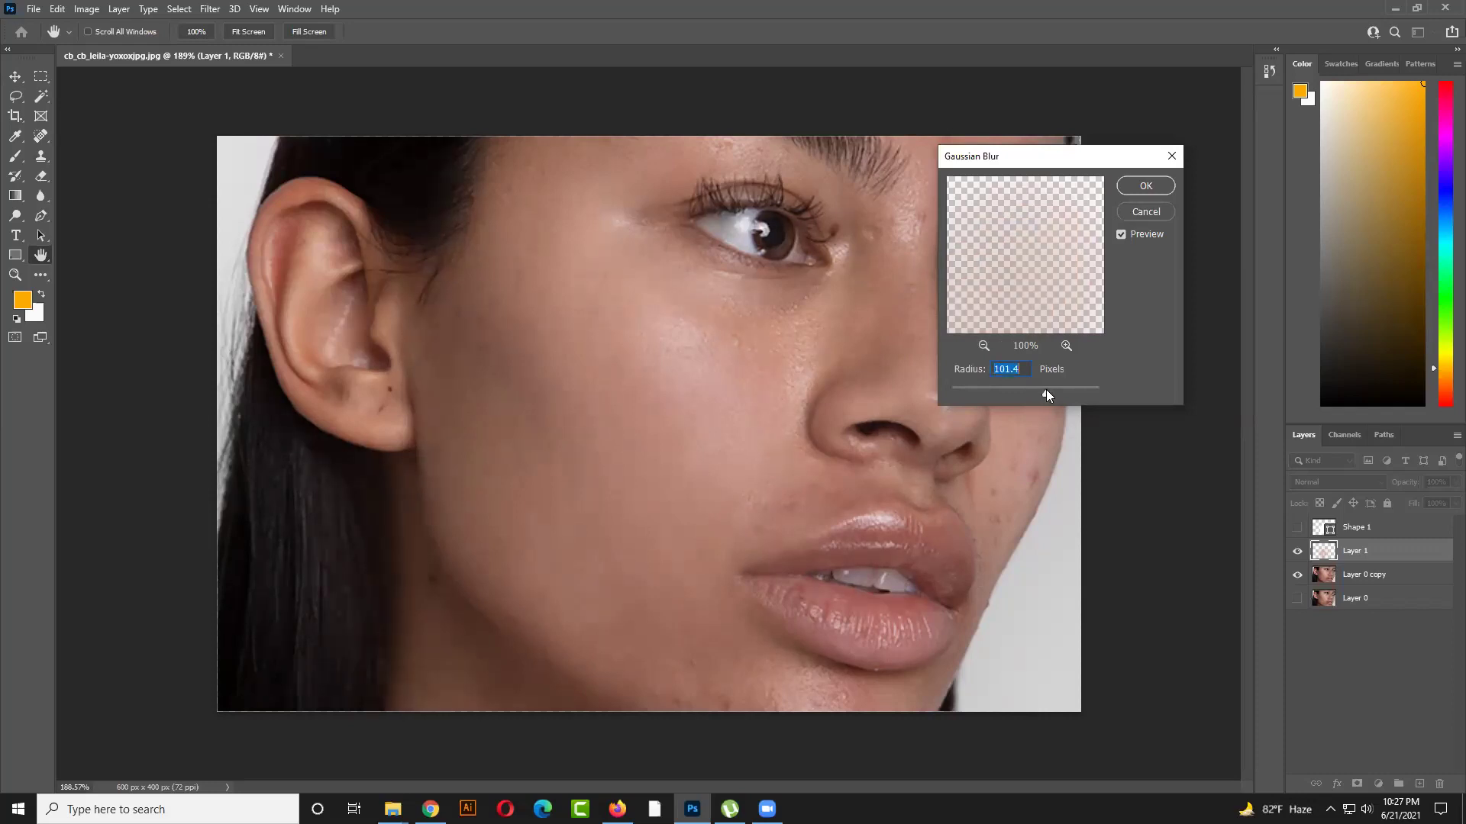
drag(1046, 391, 954, 394)
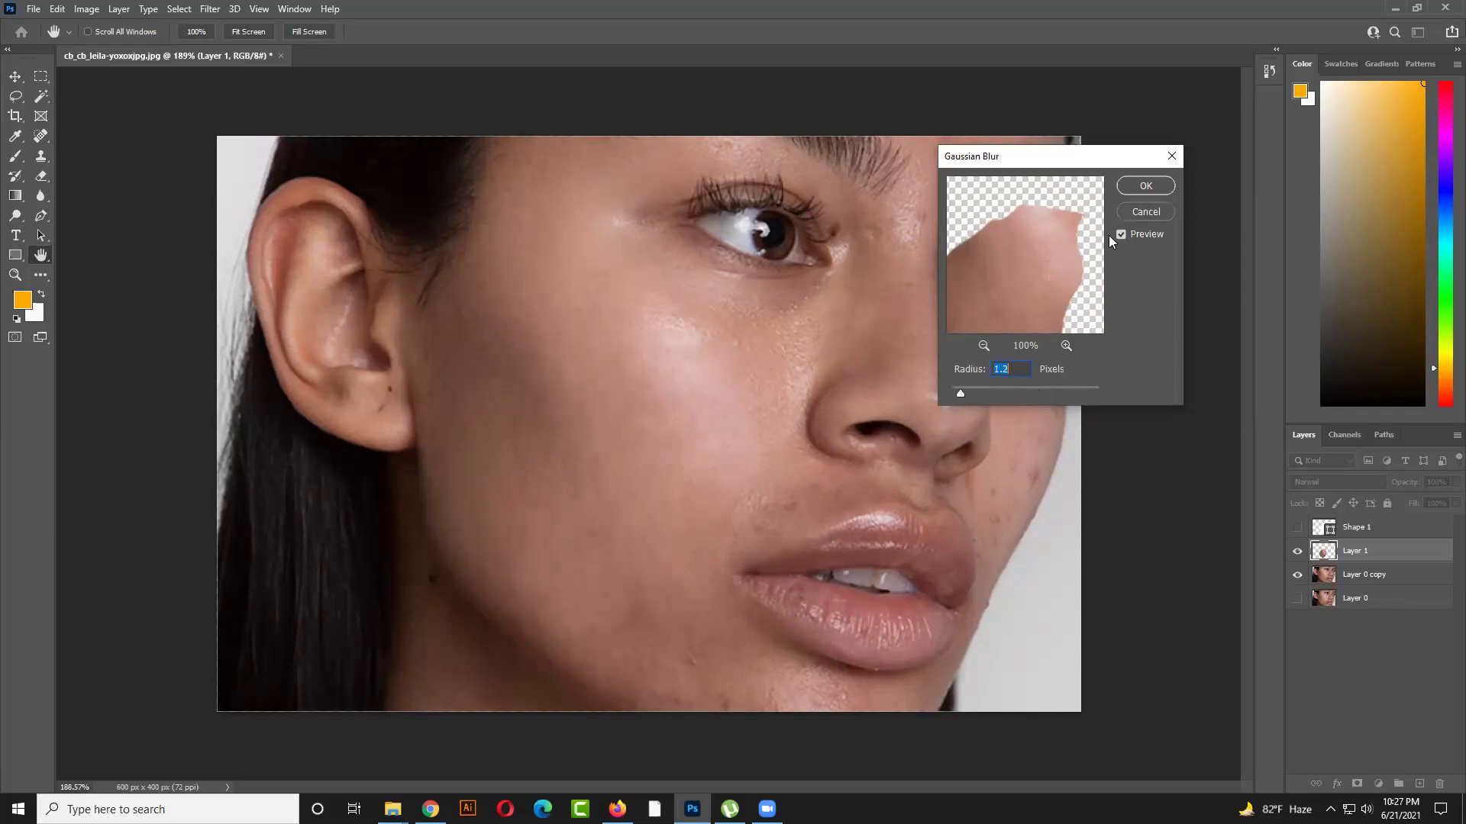
click(1138, 190)
key(v)
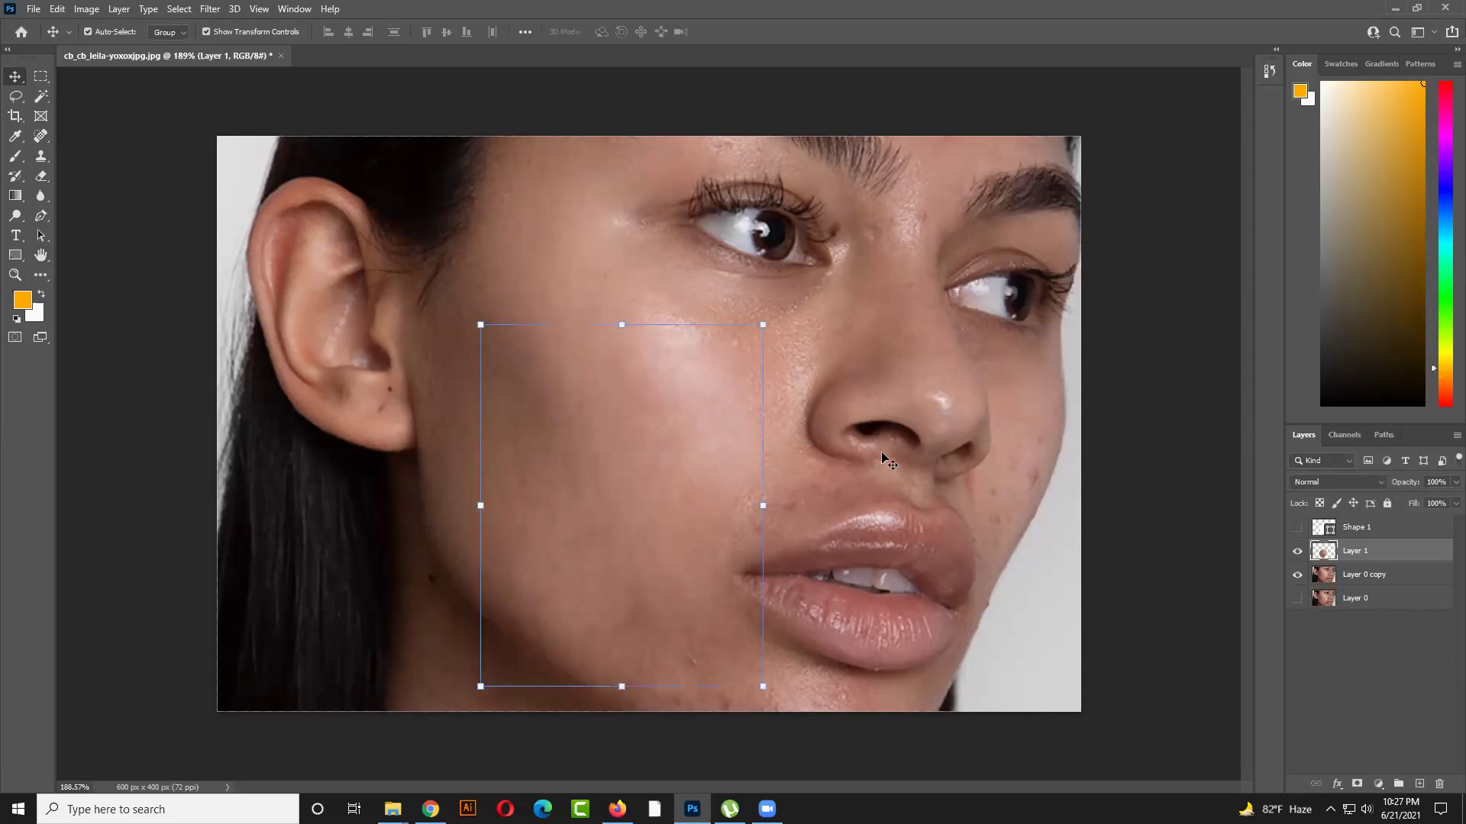
Add a layer mask to Layer 1 and choose the Brush tool with black as foreground
click(1166, 497)
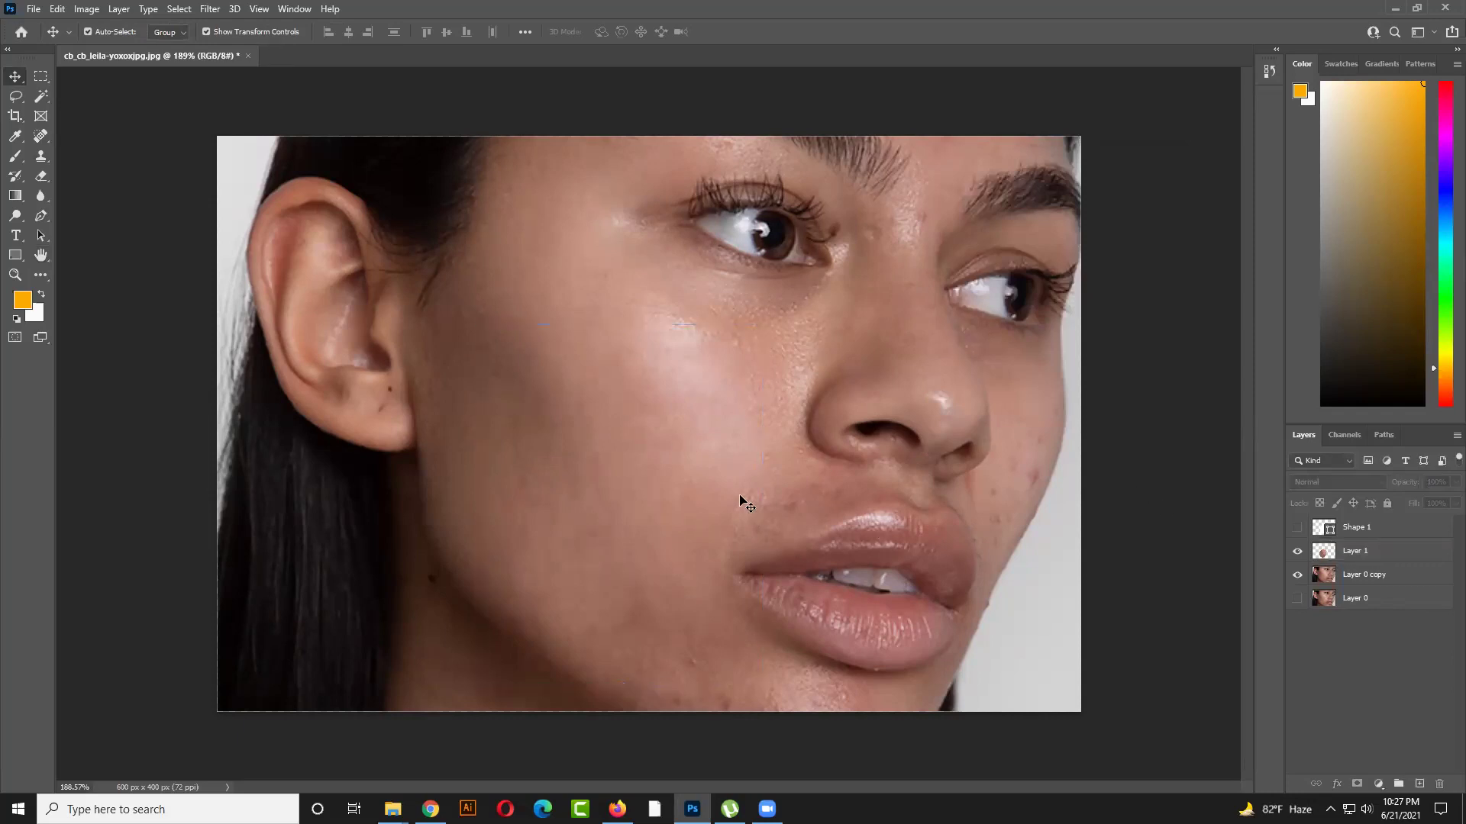
scroll(738, 341, up, 3)
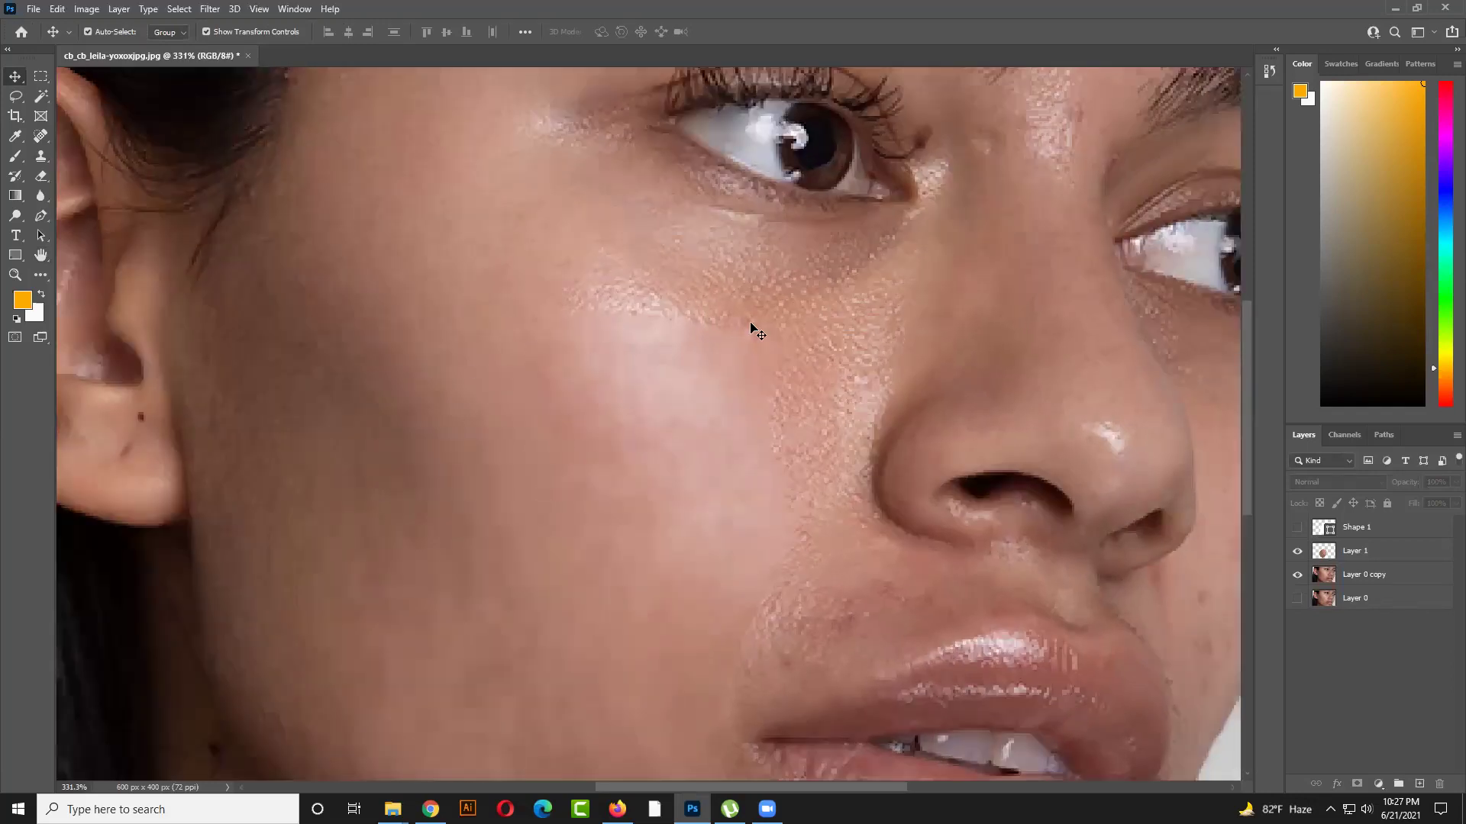
scroll(748, 381, down, 2)
click(710, 435)
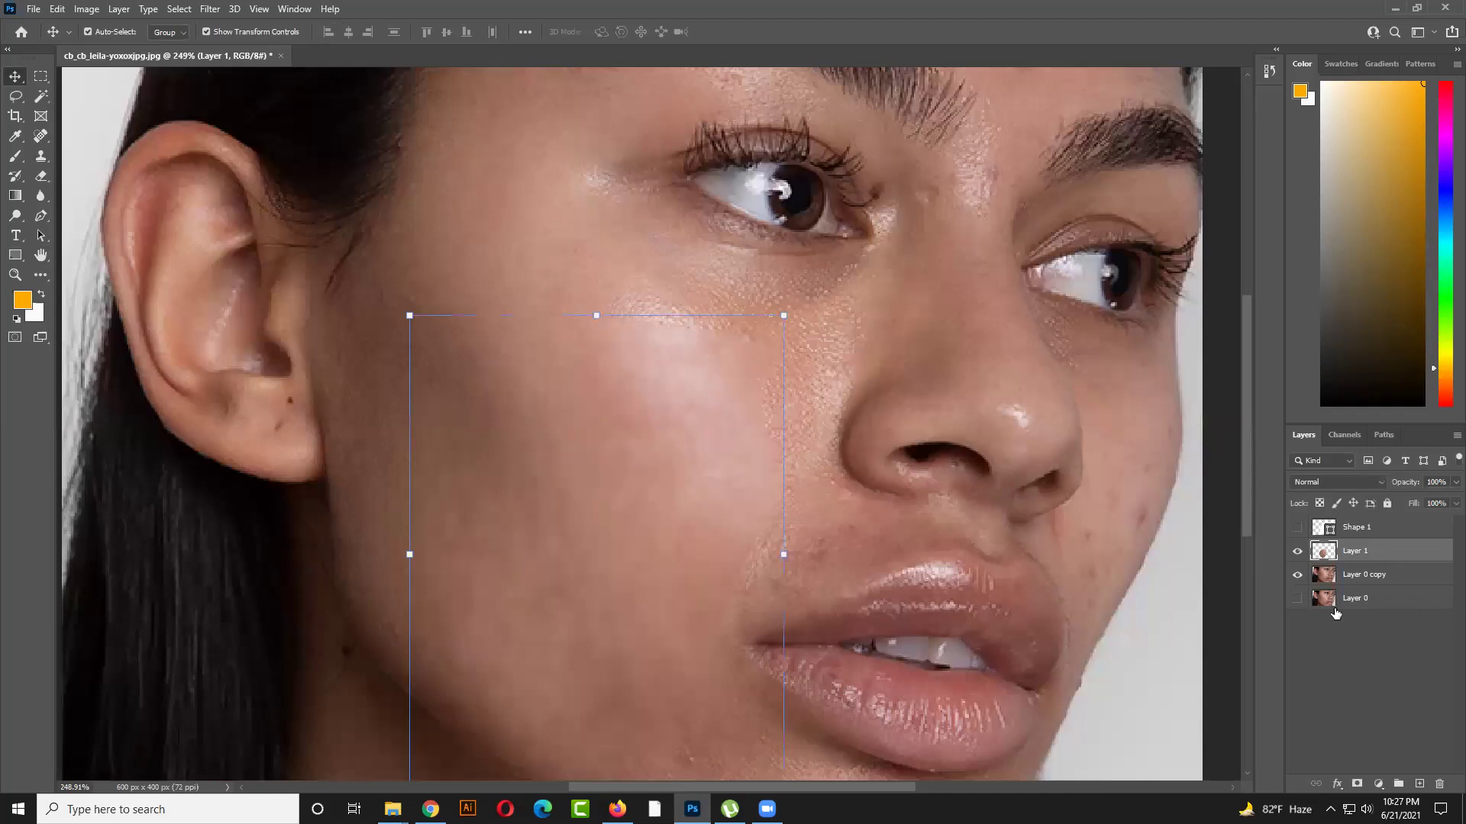
click(1357, 784)
key(d)
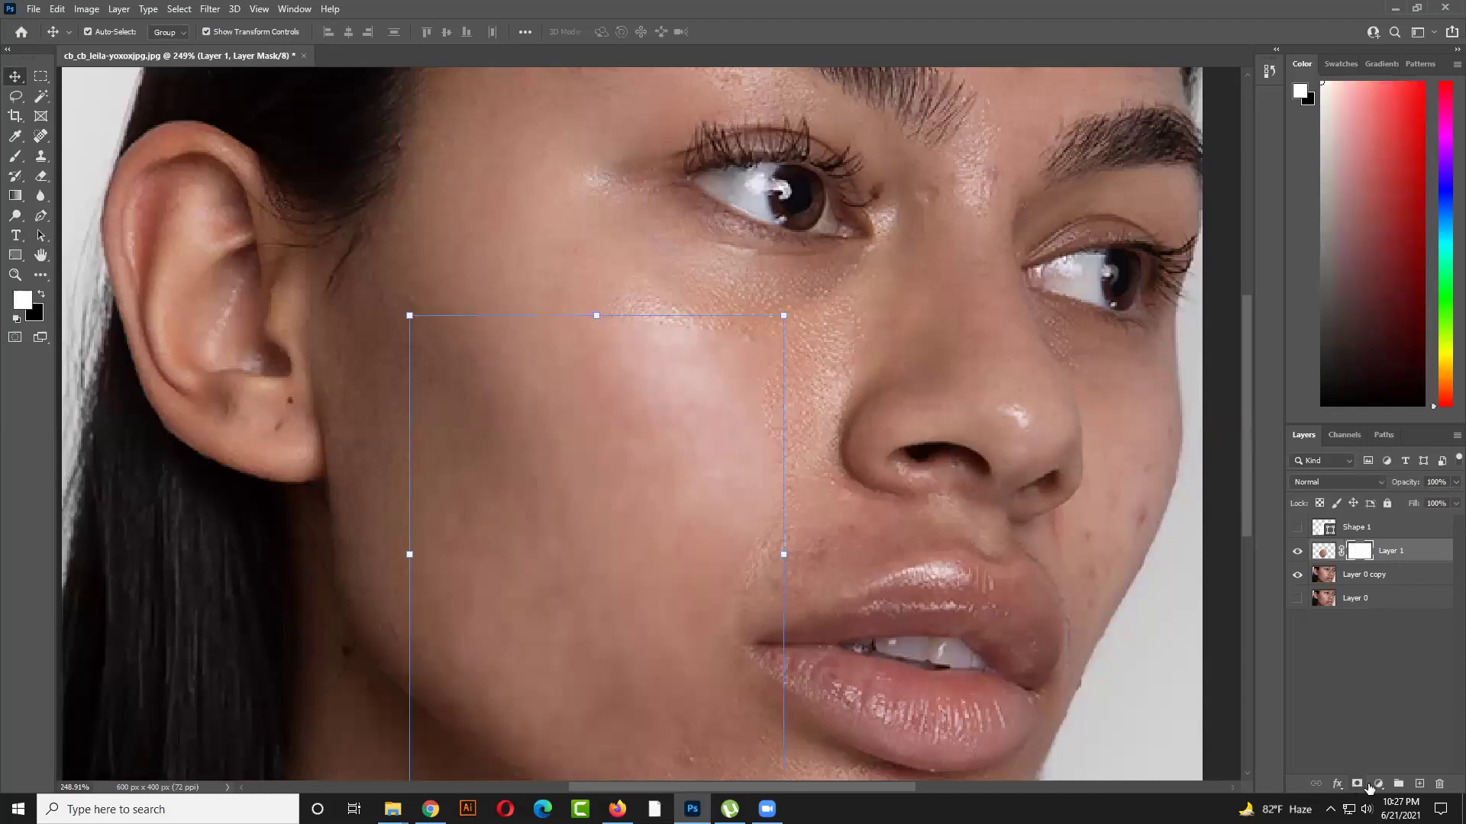
click(41, 295)
click(15, 157)
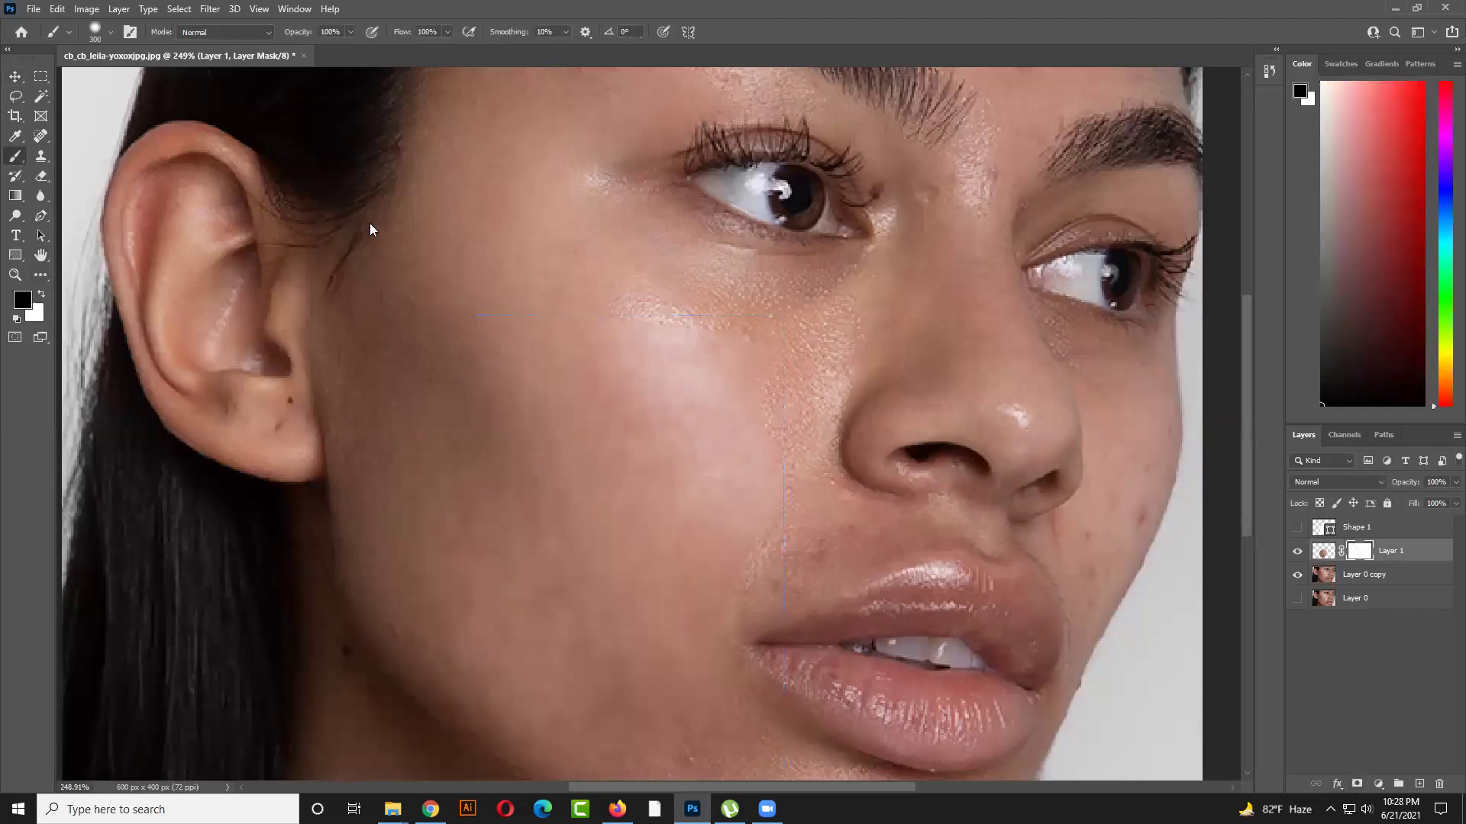
Paint the mask edges with a soft 0%-hardness 100 px brush, then nudge the patch up-right
key(bracketleft)
key(bracketleft)
mouse_move(496, 329)
mouse_down()
mouse_move(669, 331)
mouse_move(778, 358)
mouse_move(822, 407)
mouse_move(811, 474)
mouse_up()
click(109, 41)
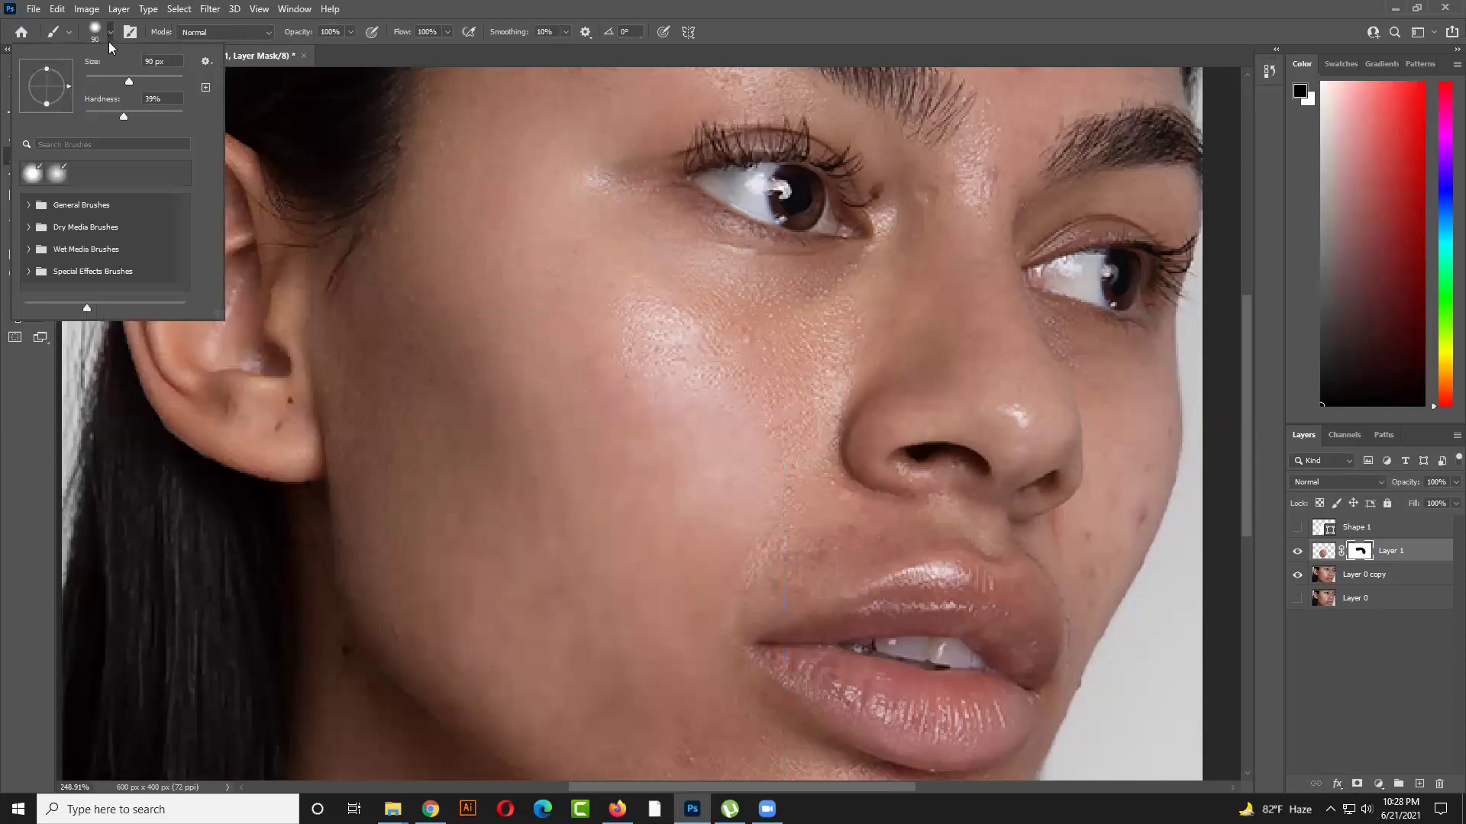
key(Return)
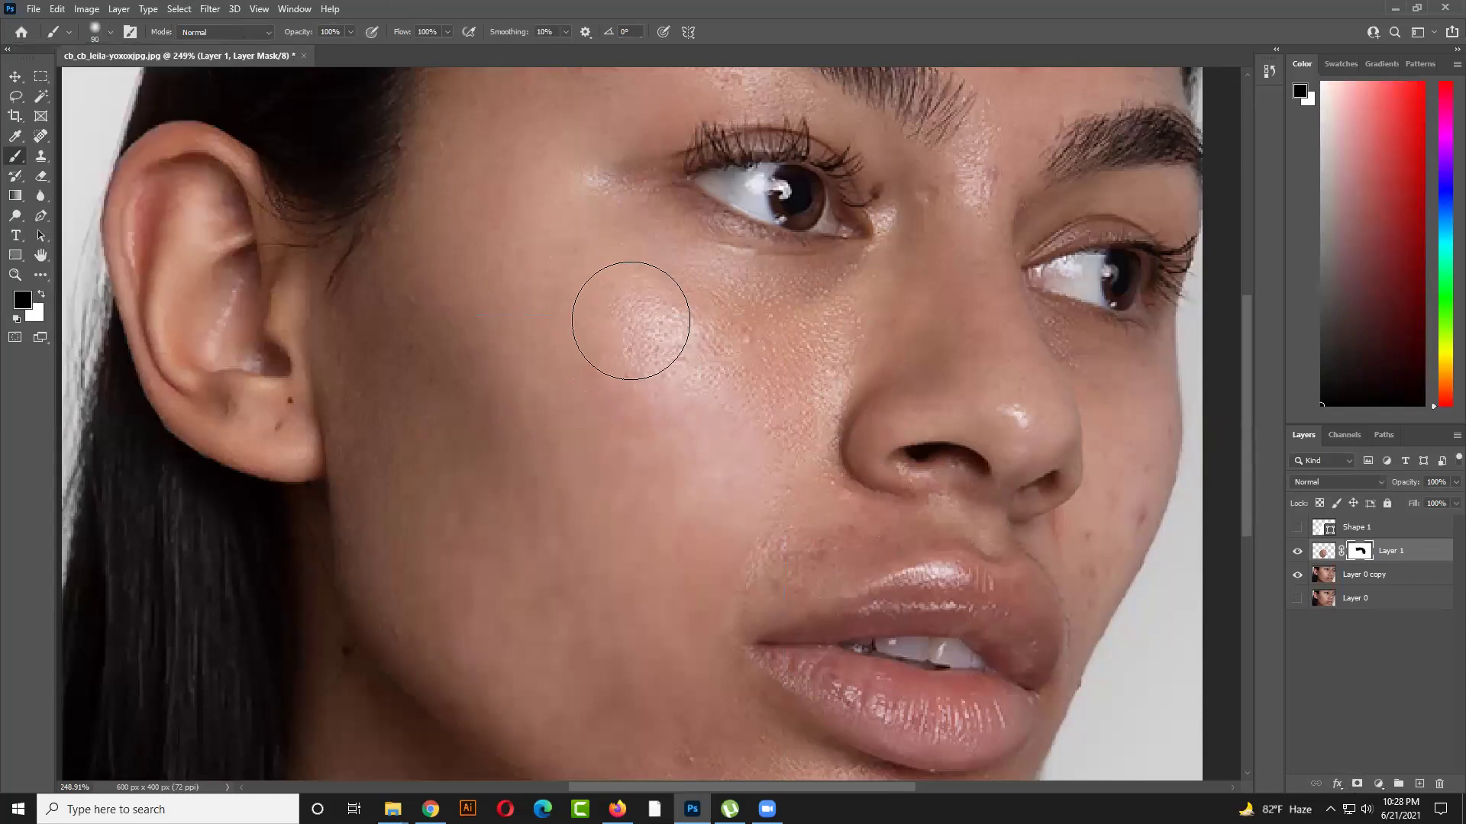
key(bracketright)
mouse_move(682, 348)
mouse_down()
mouse_move(713, 337)
mouse_move(606, 328)
mouse_up()
drag(779, 543, 795, 360)
mouse_move(769, 545)
mouse_down()
mouse_move(671, 616)
mouse_move(669, 577)
mouse_move(739, 525)
mouse_move(684, 521)
mouse_move(572, 586)
mouse_move(394, 570)
mouse_move(432, 540)
mouse_move(484, 584)
mouse_move(347, 429)
mouse_move(388, 437)
mouse_move(365, 367)
mouse_move(402, 174)
mouse_move(404, 262)
mouse_move(448, 186)
mouse_up()
scroll(841, 393, down, 5)
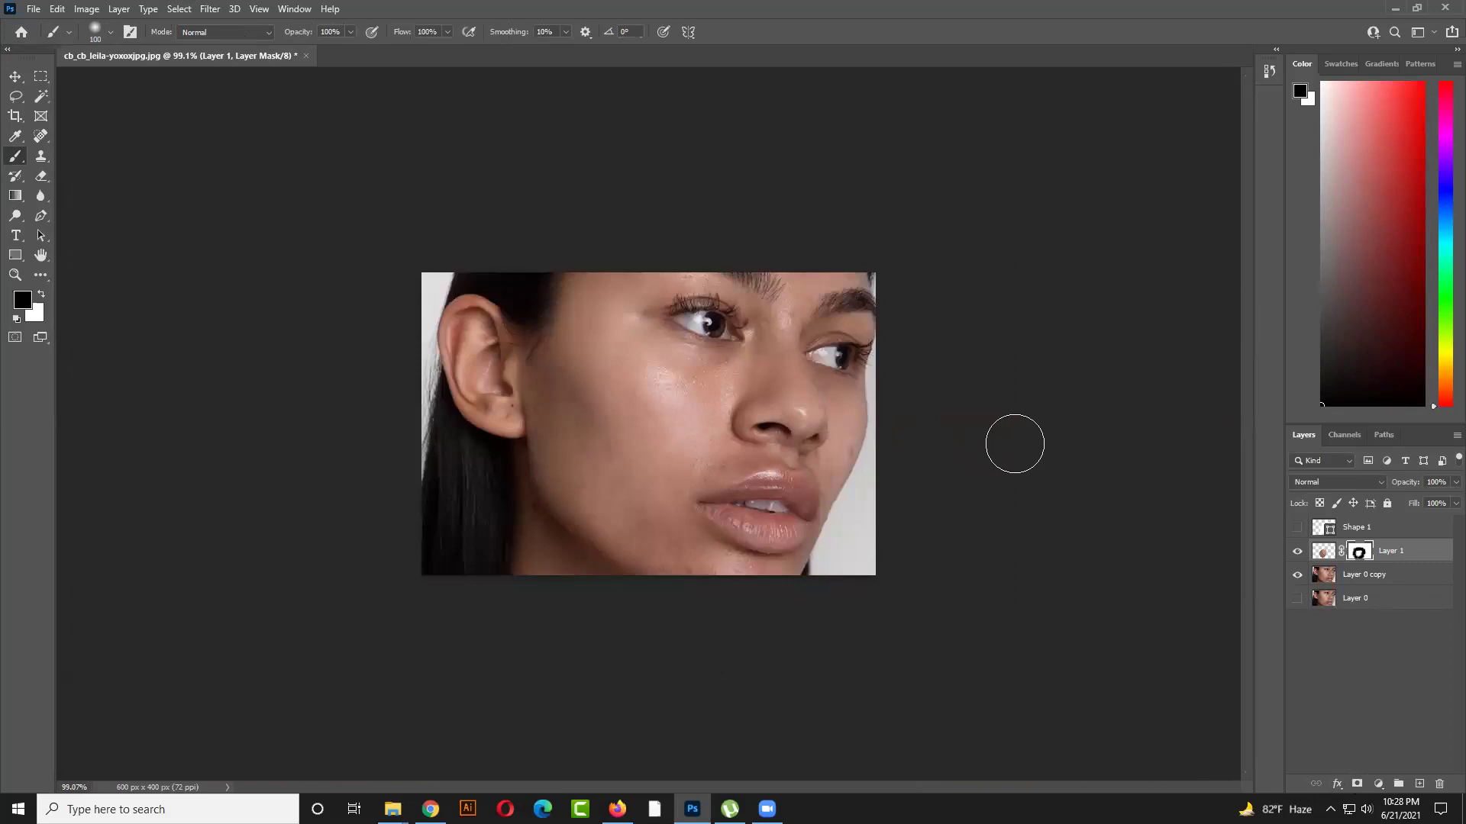
click(15, 77)
mouse_move(630, 482)
mouse_down()
mouse_move(735, 446)
mouse_move(698, 542)
mouse_move(648, 447)
mouse_move(769, 461)
mouse_move(647, 478)
mouse_move(640, 460)
mouse_up()
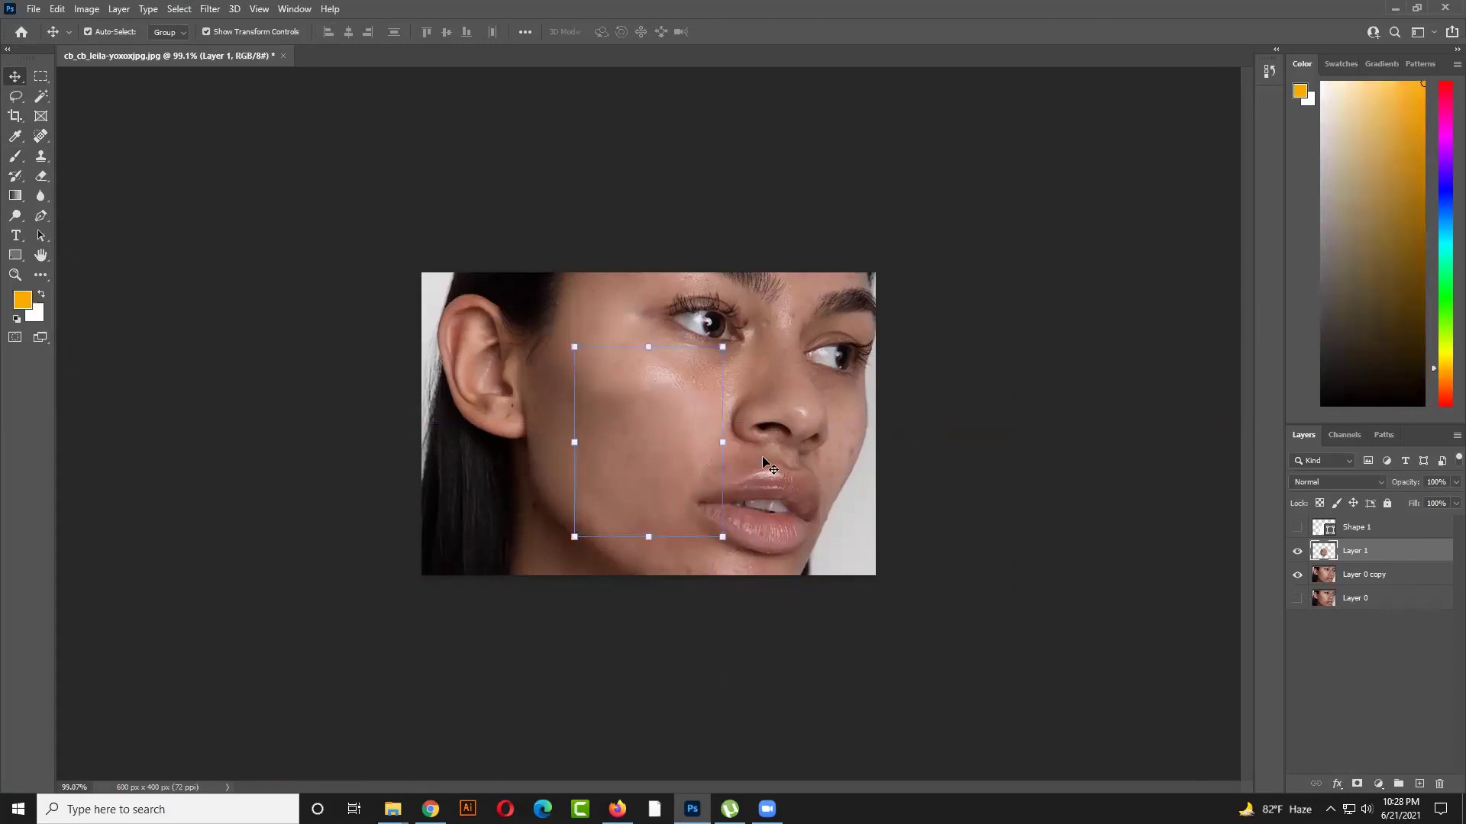
Delete the Layer 1 patch and Shape 1, then select Layer 0 copy
key(Delete)
click(1396, 528)
key(Delete)
click(1073, 477)
scroll(578, 513, up, 4)
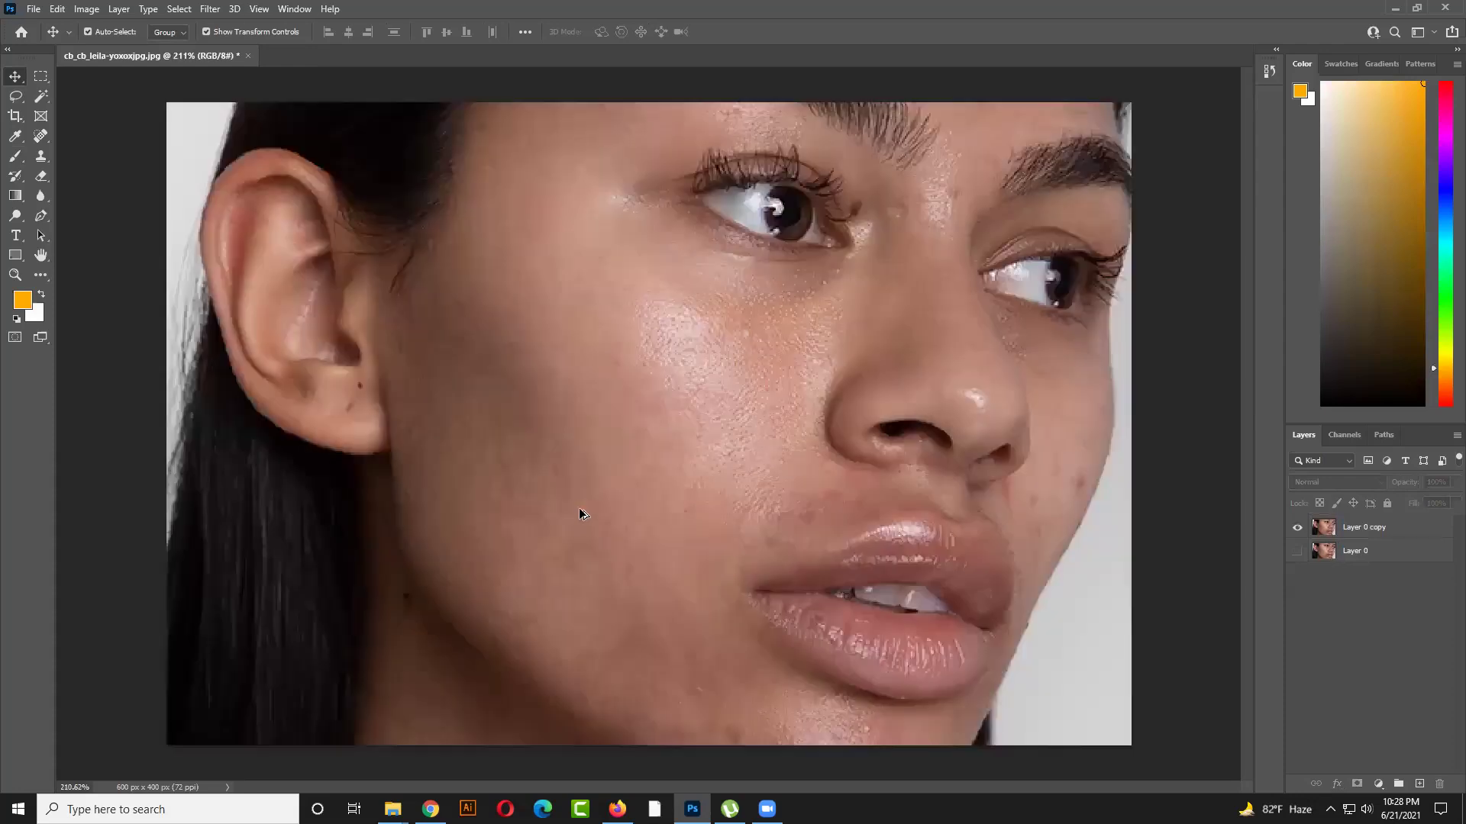
scroll(578, 513, up, 2)
click(649, 443)
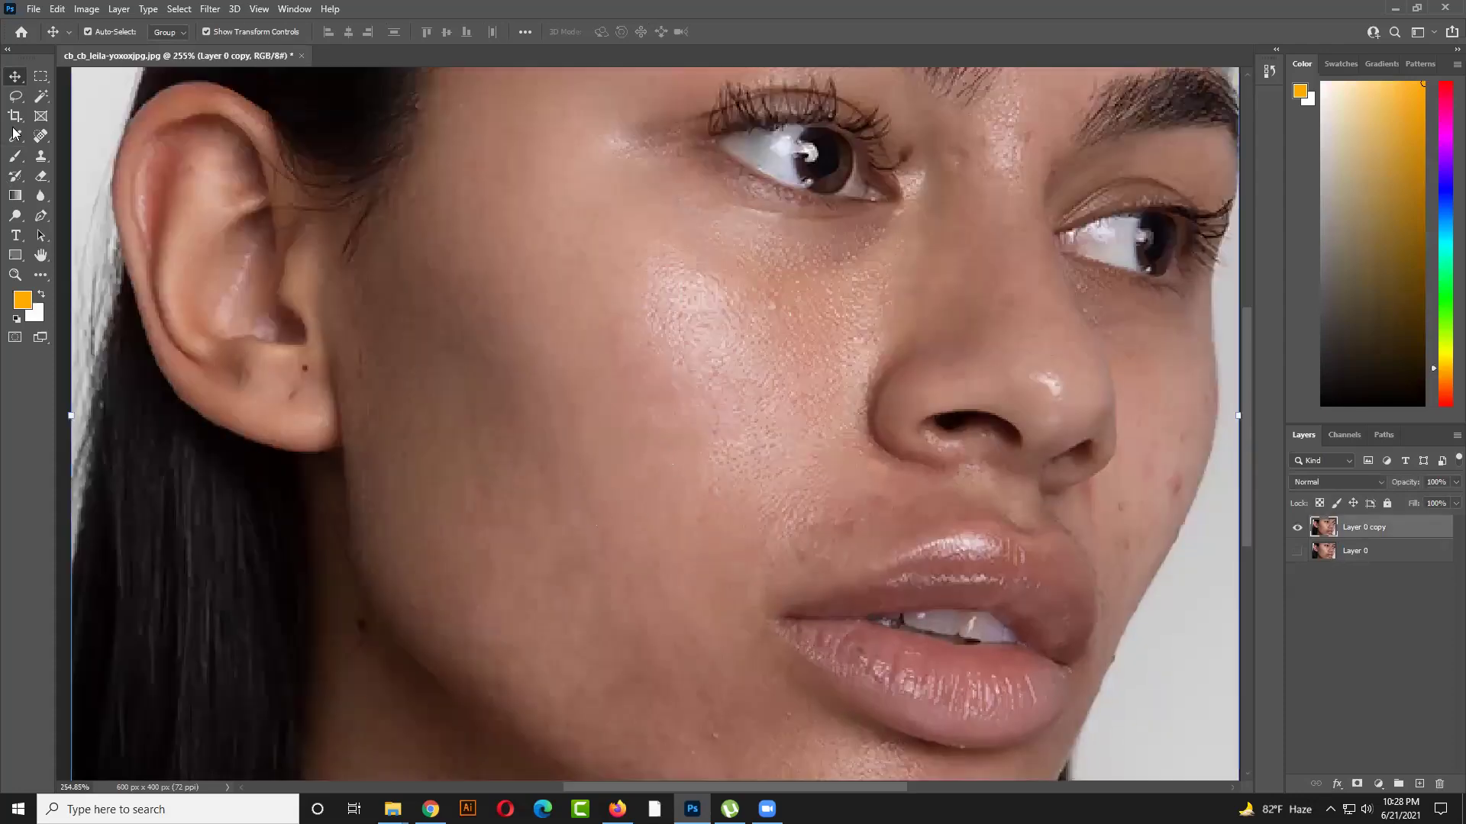
Sample a cheek skin tone with the Eyedropper as the foreground colour
click(15, 156)
click(15, 136)
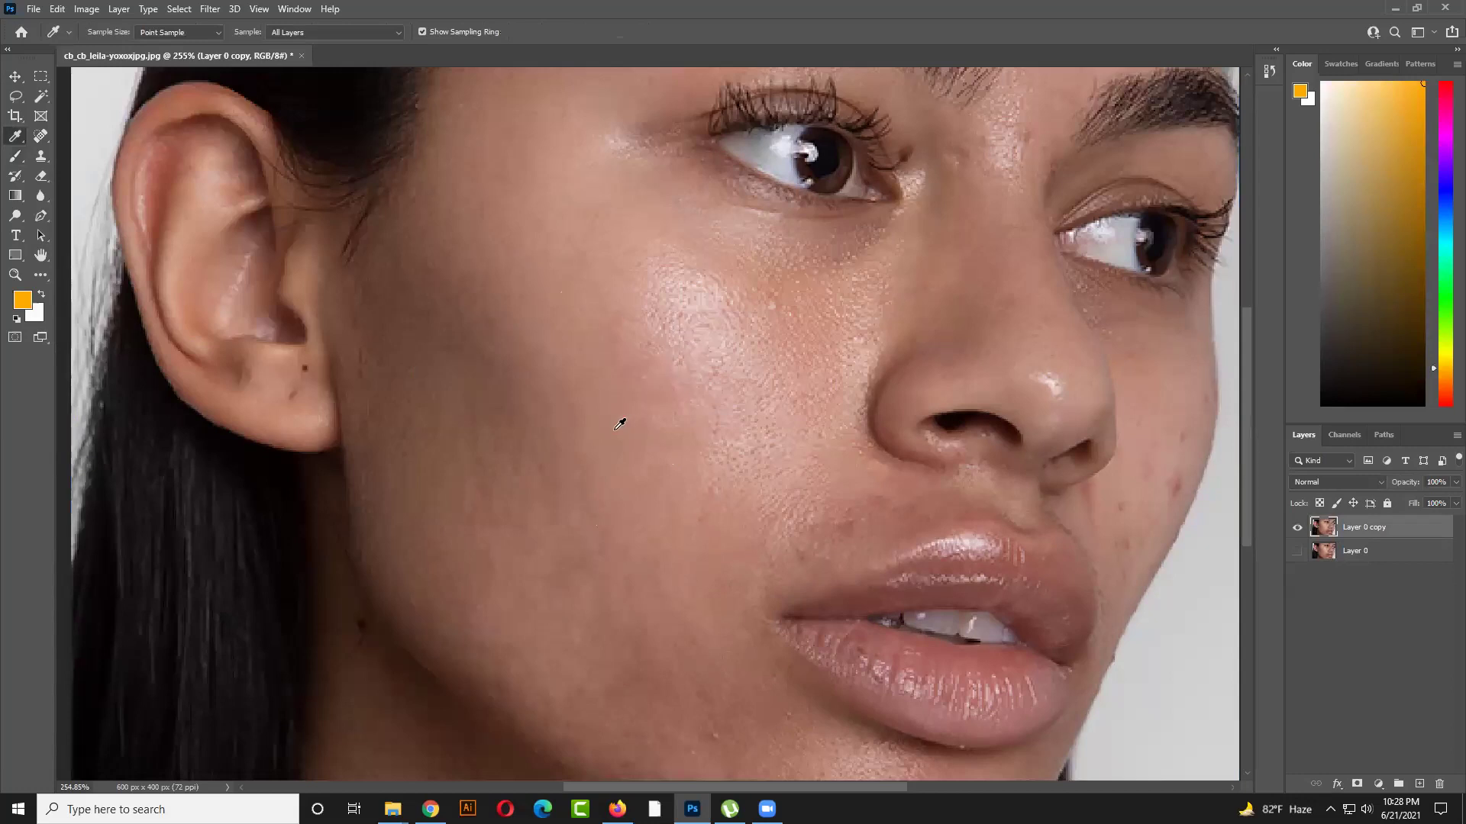
click(741, 418)
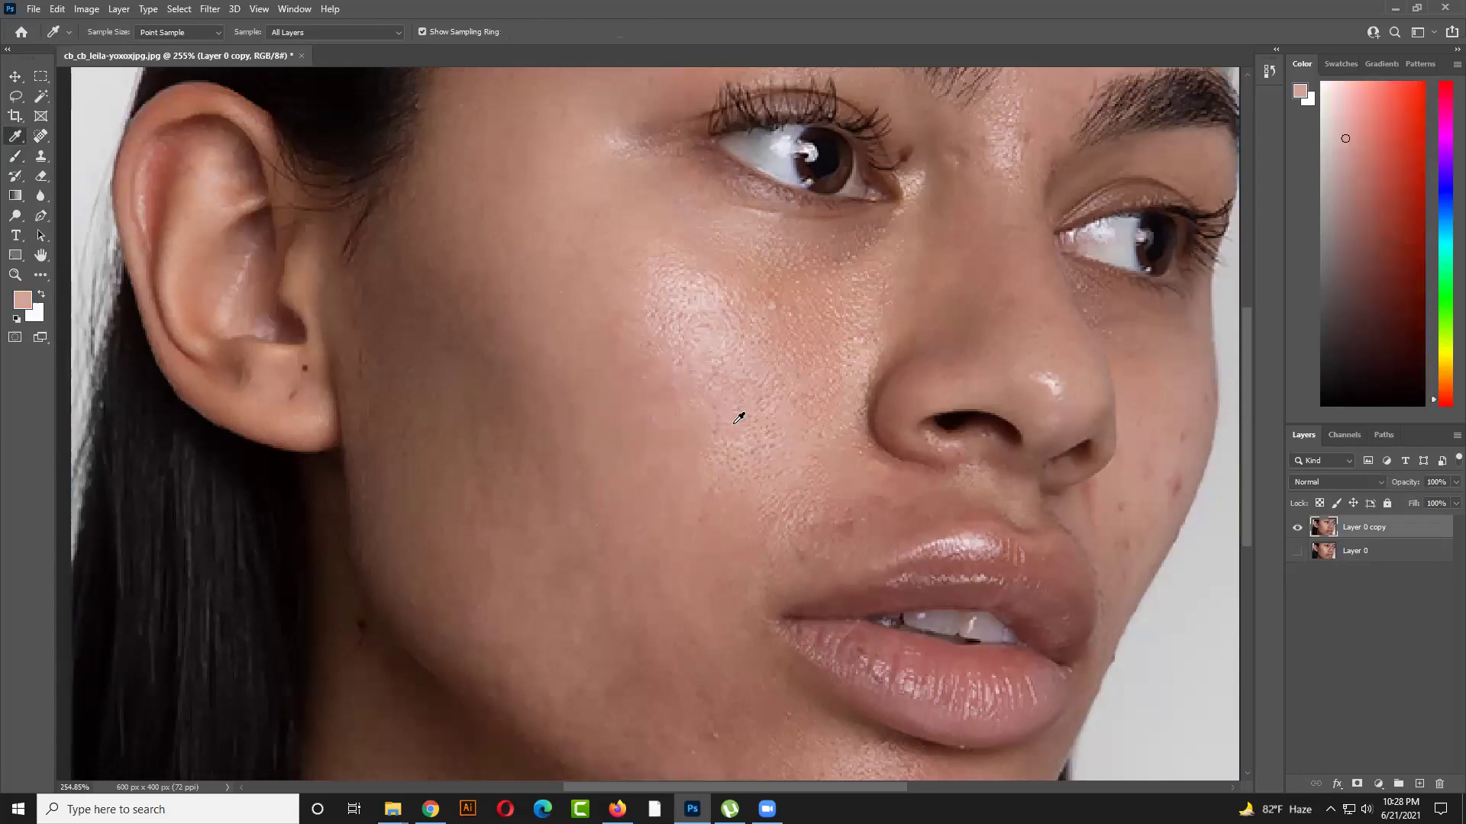
click(634, 435)
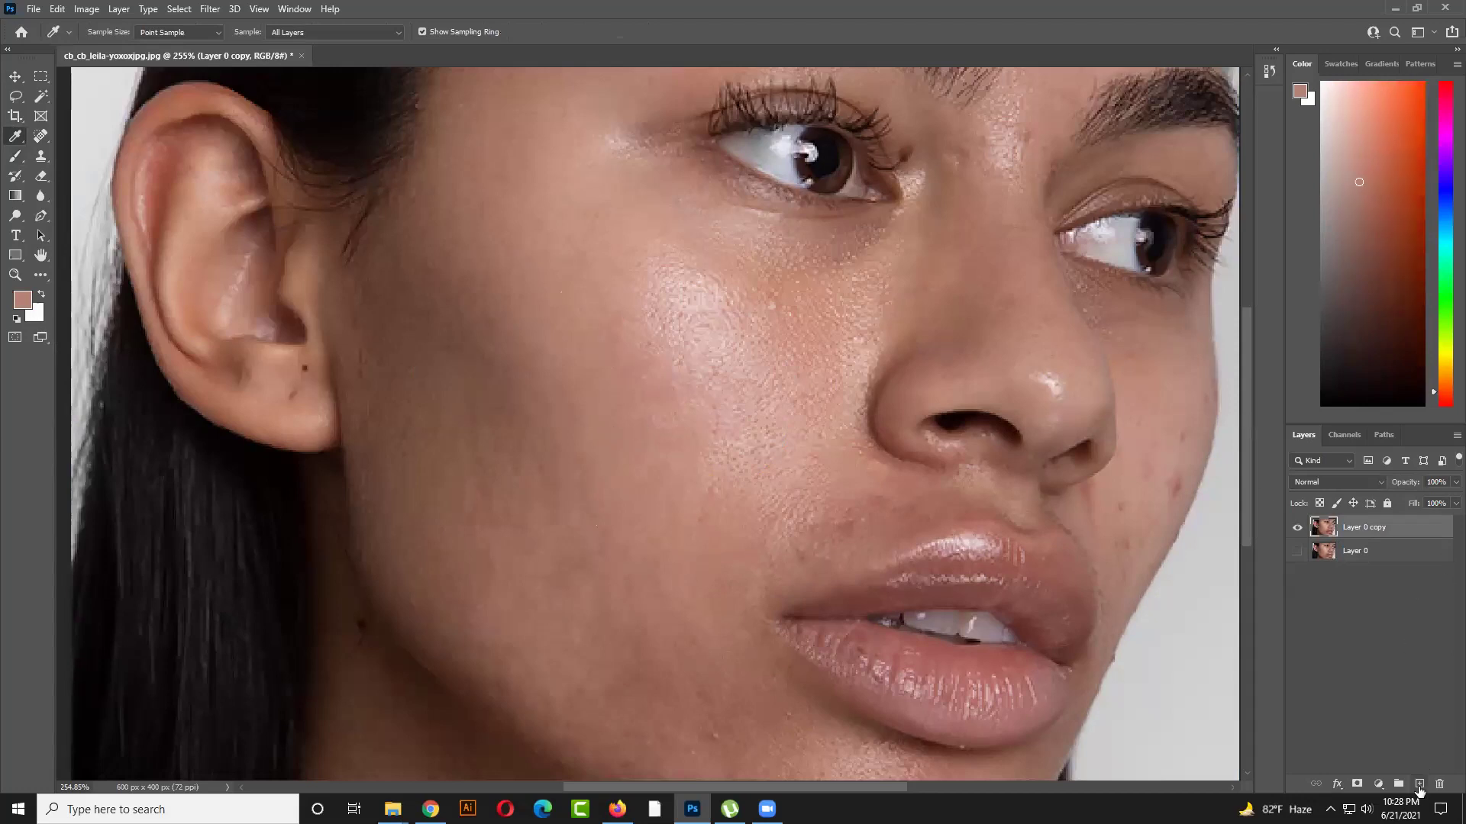
On a new Layer 1, paint the sampled skin tone over the cheek acne with a 45 px brush
click(1420, 784)
click(14, 156)
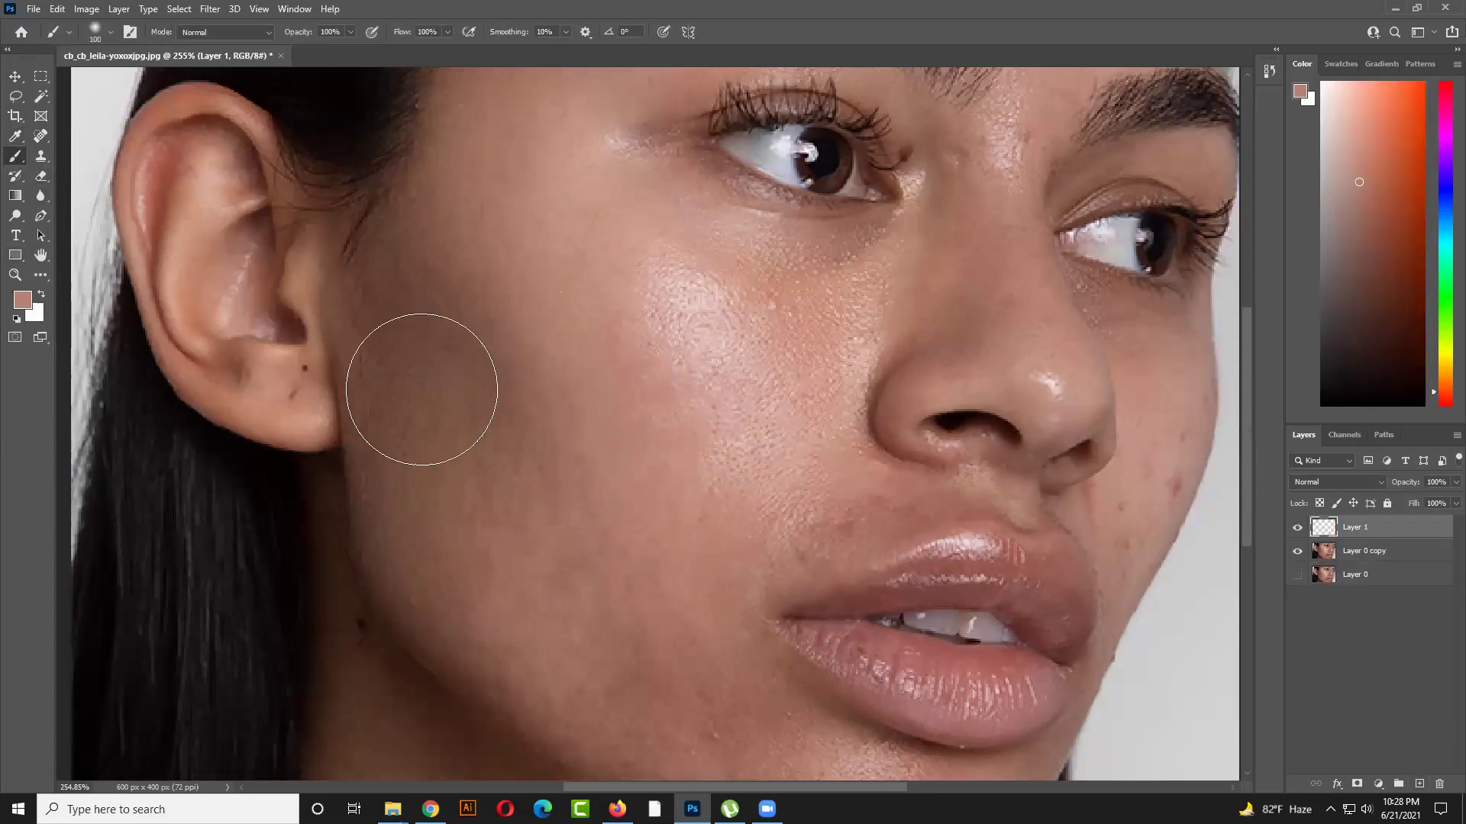
key(bracketleft)
key(bracketleft)
key(bracketleft)
key(bracketleft)
key(bracketleft)
key(bracketleft)
key(bracketleft)
key(bracketleft)
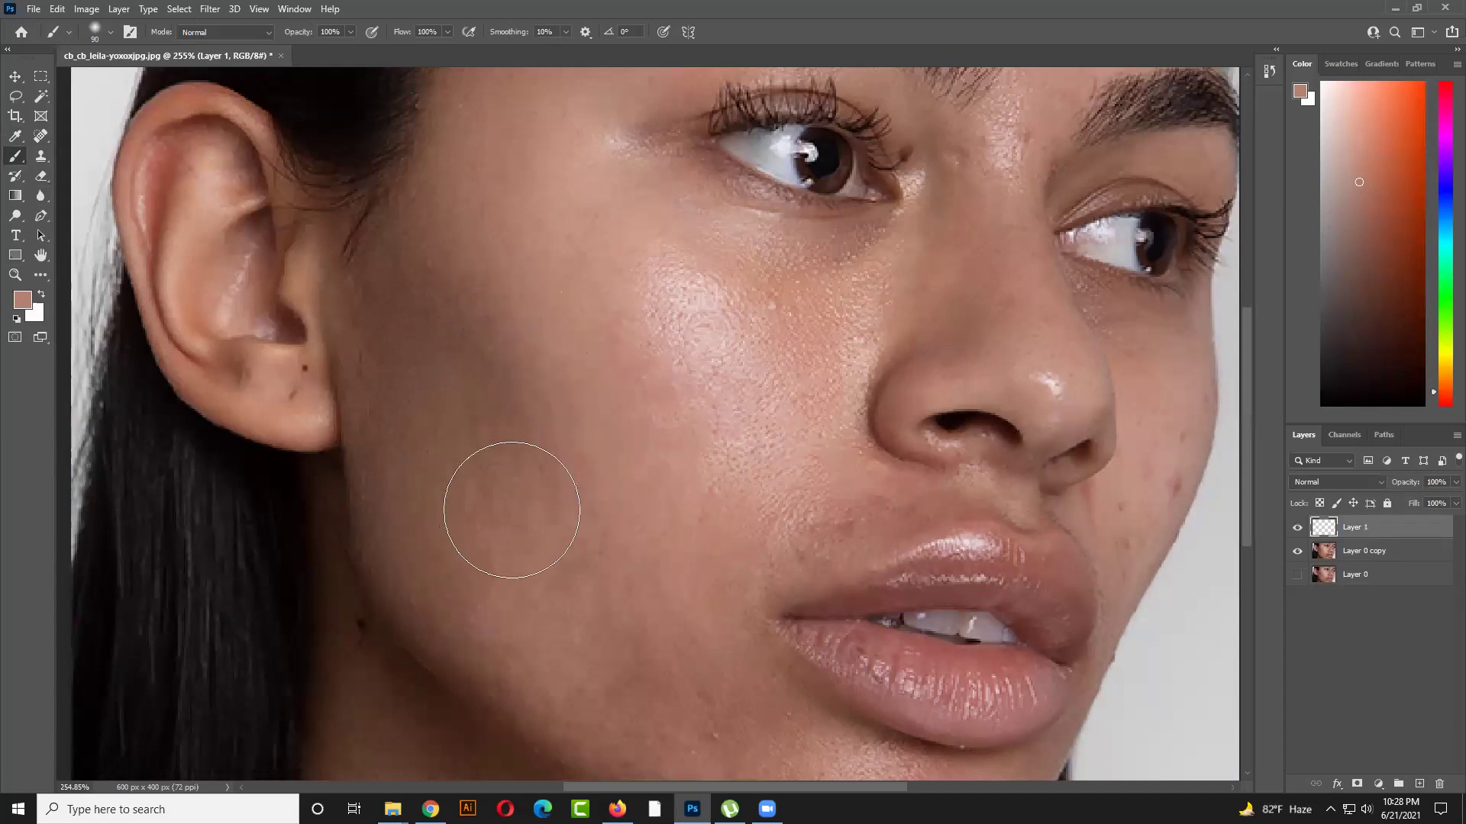
mouse_move(487, 596)
mouse_down()
mouse_move(483, 462)
mouse_move(497, 408)
mouse_move(520, 391)
mouse_move(534, 439)
mouse_move(525, 548)
mouse_move(550, 574)
mouse_move(592, 546)
mouse_move(577, 468)
mouse_move(541, 427)
mouse_move(539, 439)
mouse_move(656, 470)
mouse_move(587, 507)
mouse_move(544, 392)
mouse_move(633, 410)
mouse_move(616, 370)
mouse_move(519, 485)
mouse_move(491, 452)
mouse_move(534, 483)
mouse_move(533, 533)
mouse_move(552, 511)
mouse_up()
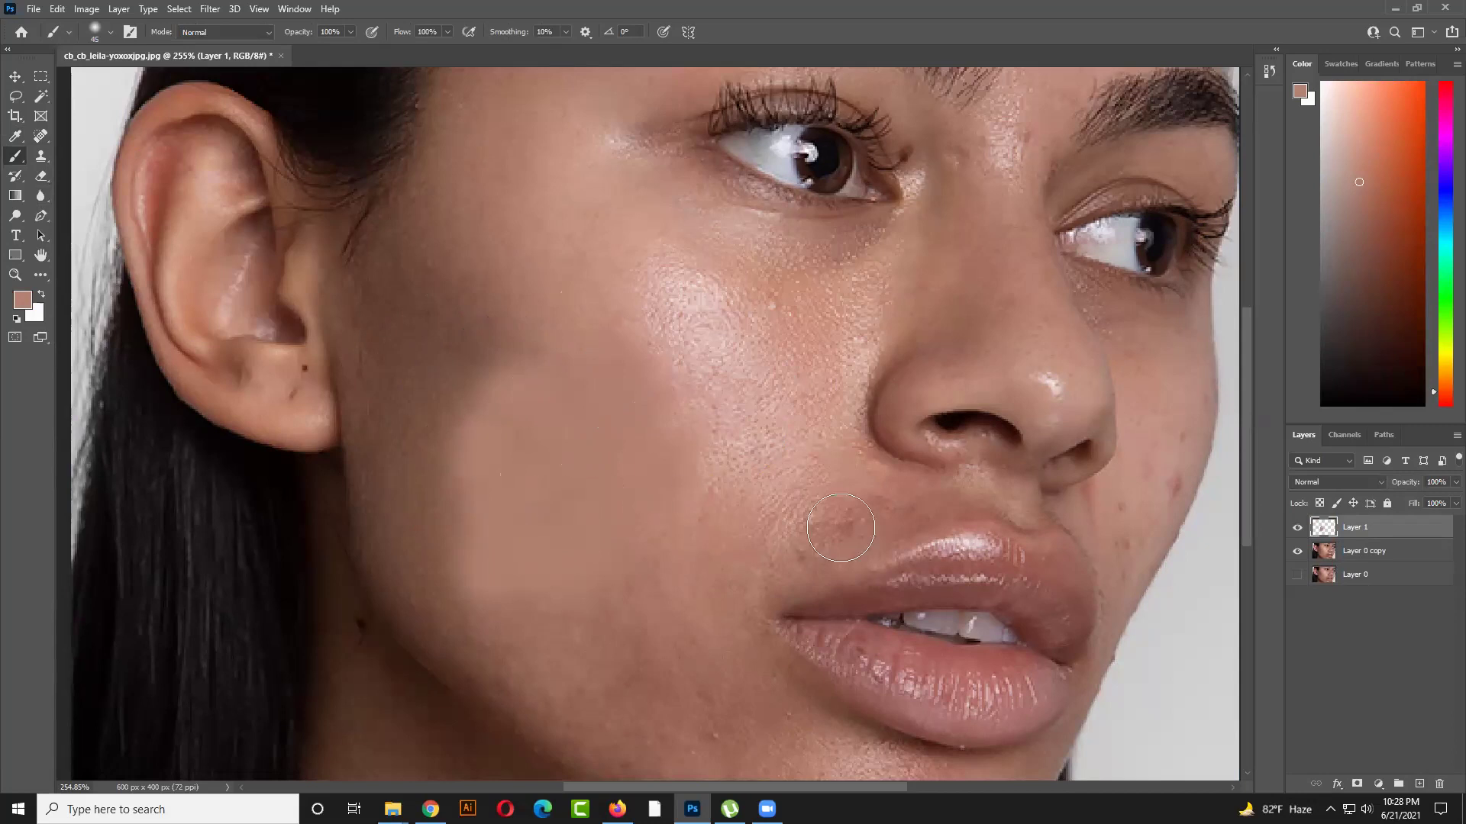
scroll(783, 475, down, 5)
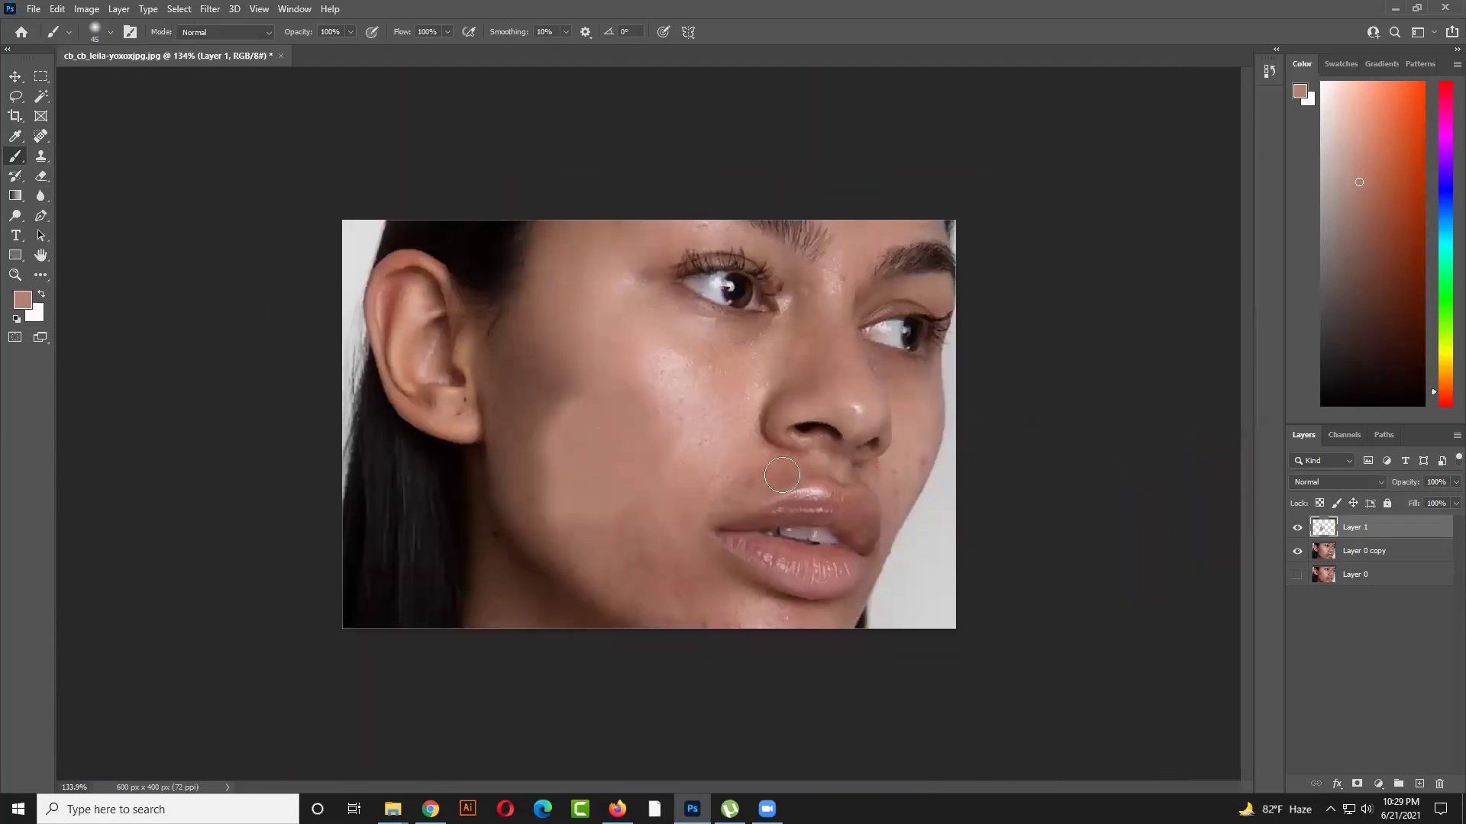
click(14, 77)
Move the painted skin-tone patch slightly right and down on the cheek
mouse_move(615, 491)
mouse_down()
mouse_move(597, 477)
mouse_move(680, 464)
mouse_move(614, 487)
mouse_move(662, 527)
mouse_up()
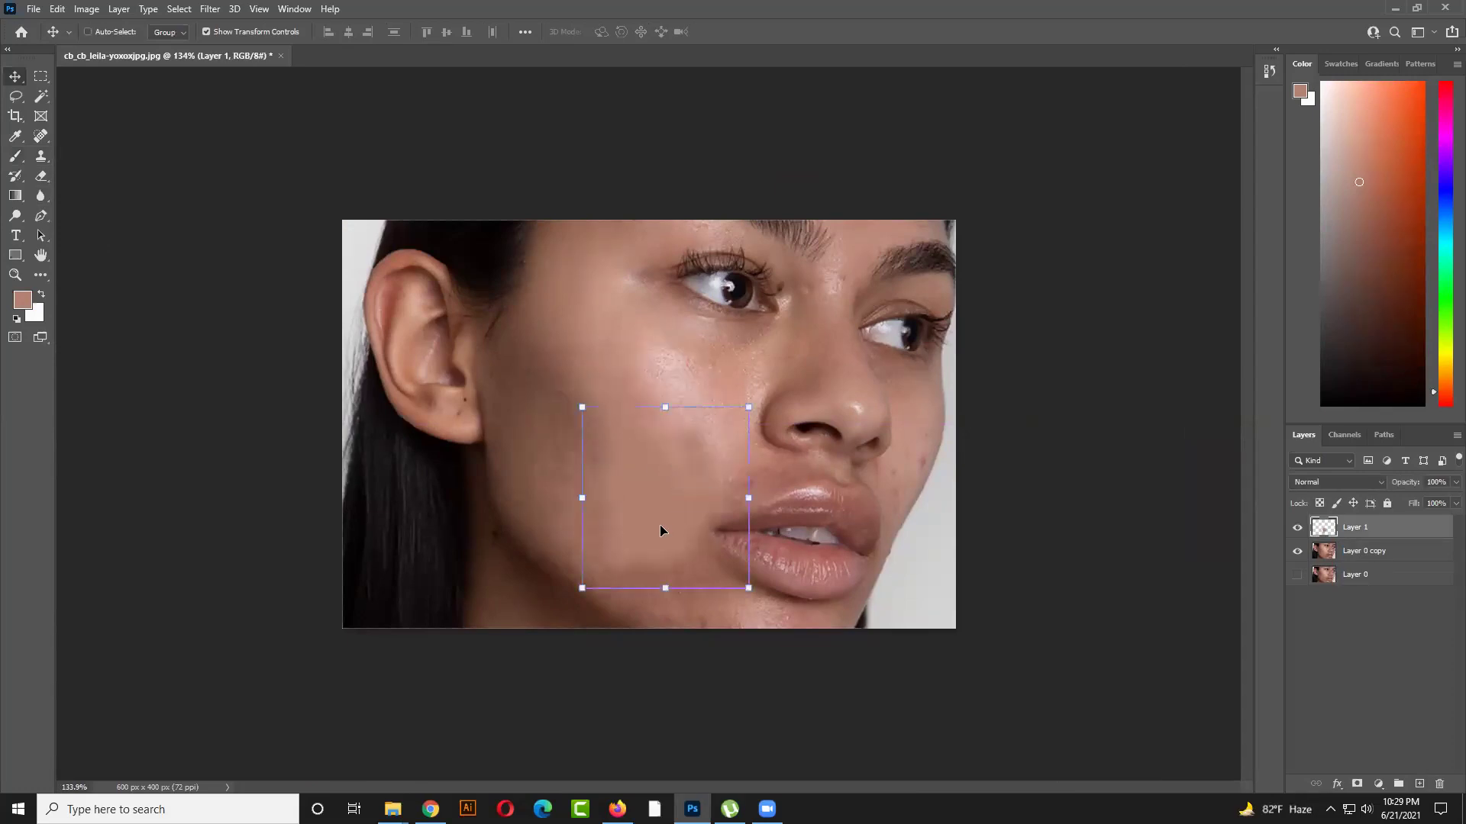
ctrl+click(1091, 555)
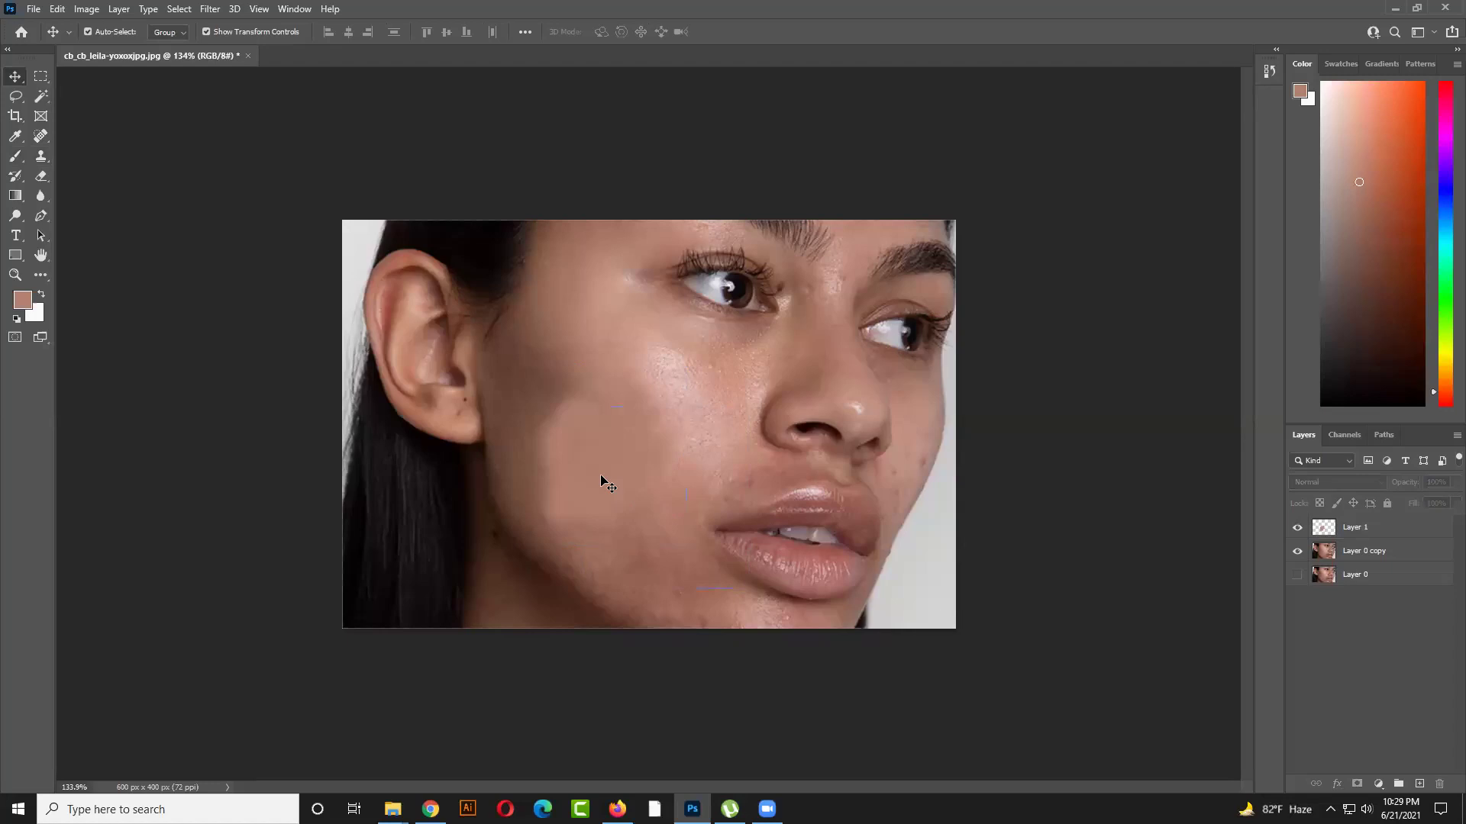
click(601, 477)
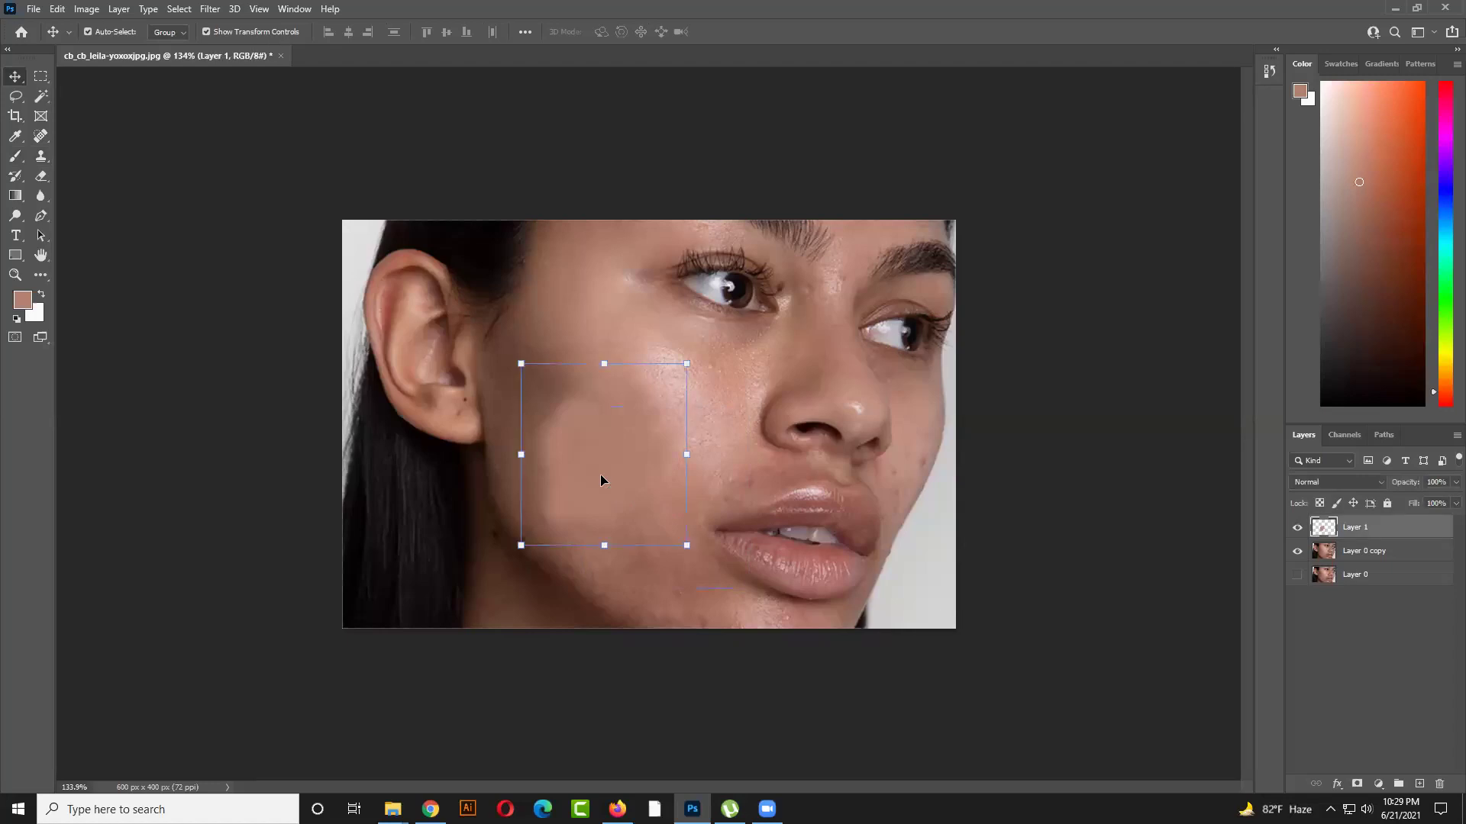
mouse_move(612, 471)
mouse_down()
mouse_move(785, 441)
mouse_move(691, 484)
mouse_move(609, 470)
mouse_up()
Set Layer 1's blend mode to Soft Light and adjust its opacity
click(1368, 483)
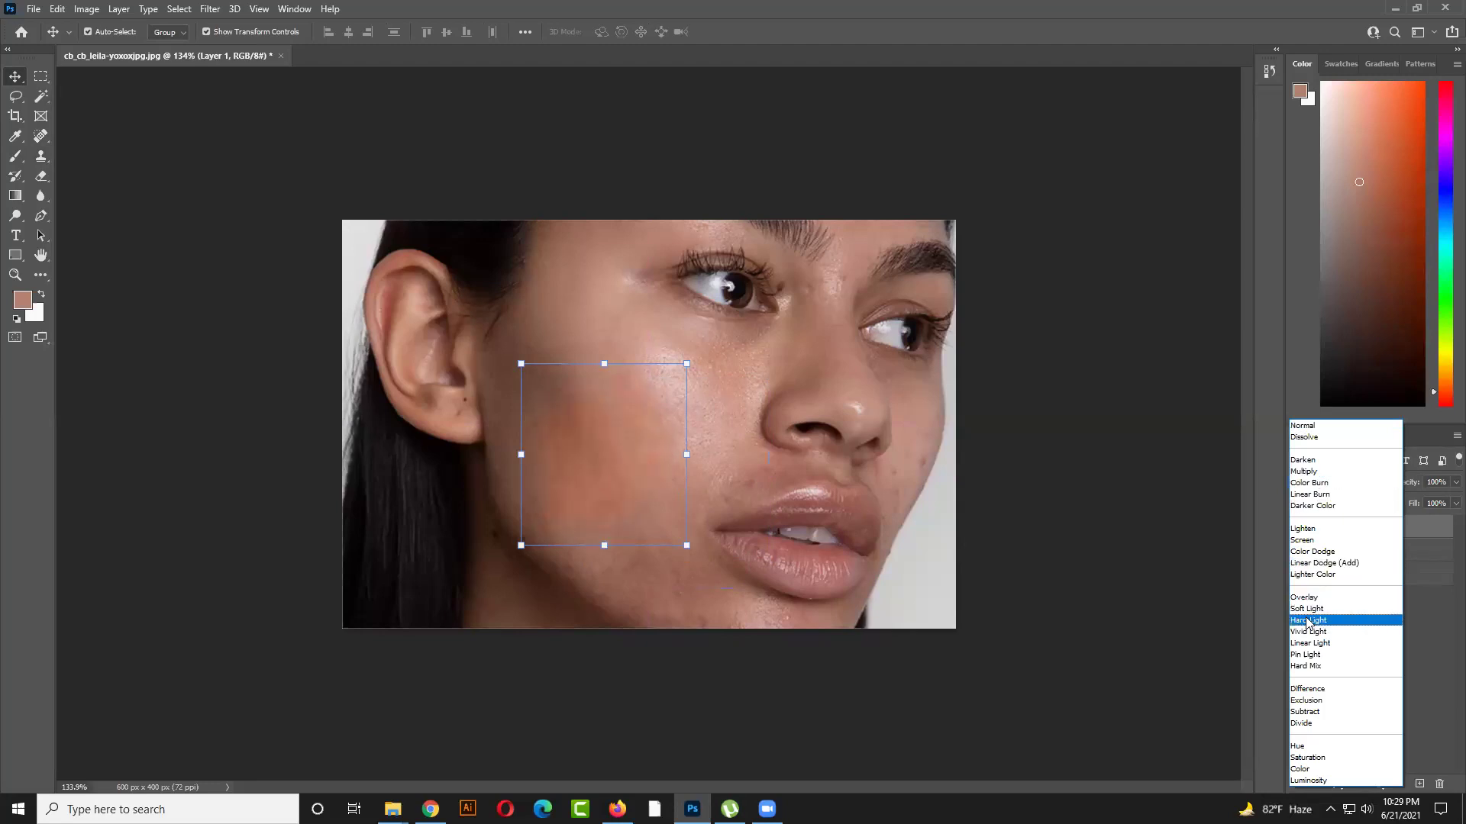
click(1306, 608)
click(1056, 513)
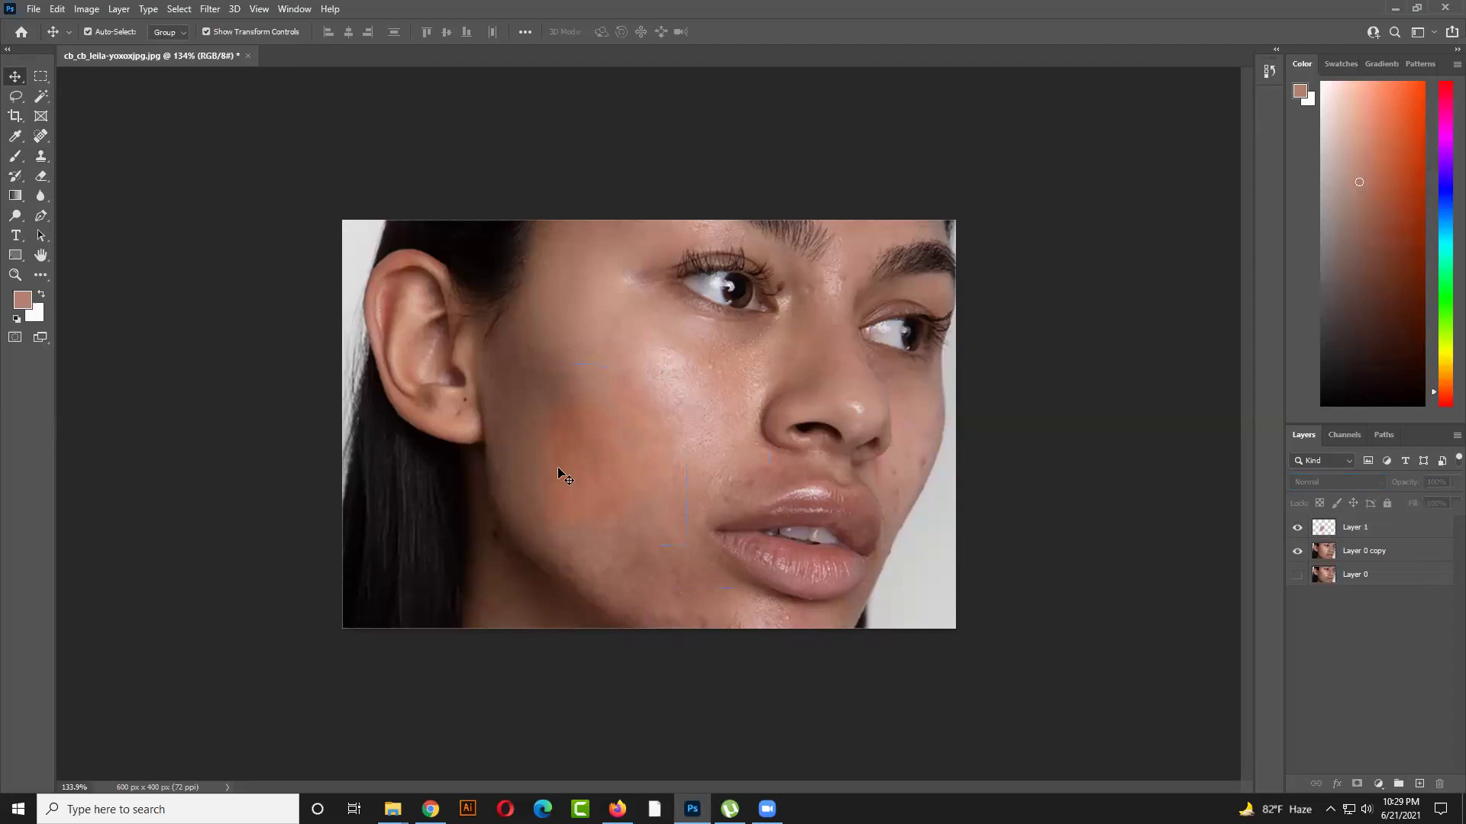
mouse_move(588, 461)
mouse_down()
mouse_move(640, 438)
mouse_move(585, 463)
mouse_up()
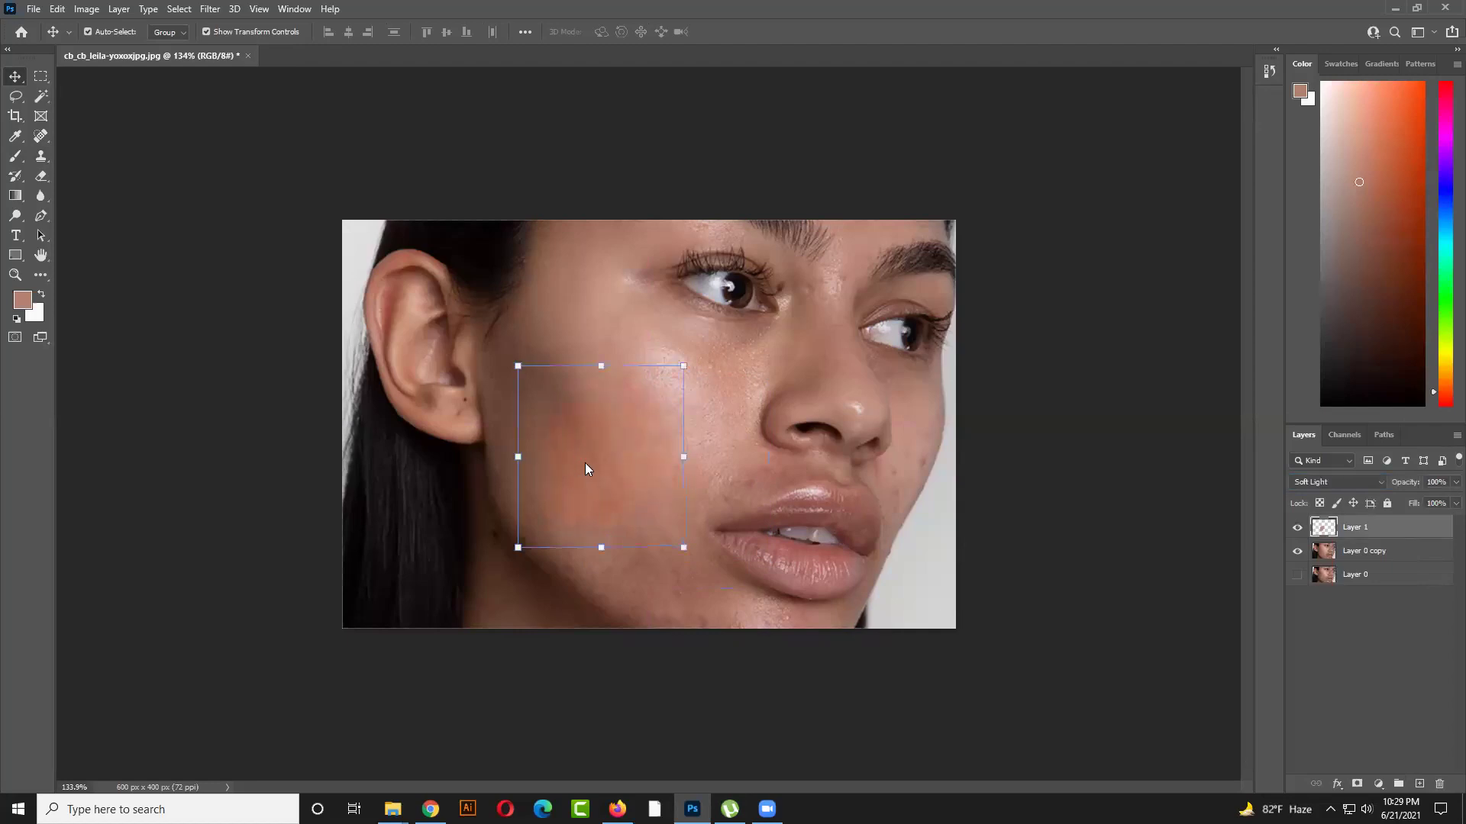
click(1455, 481)
drag(1455, 500, 1431, 501)
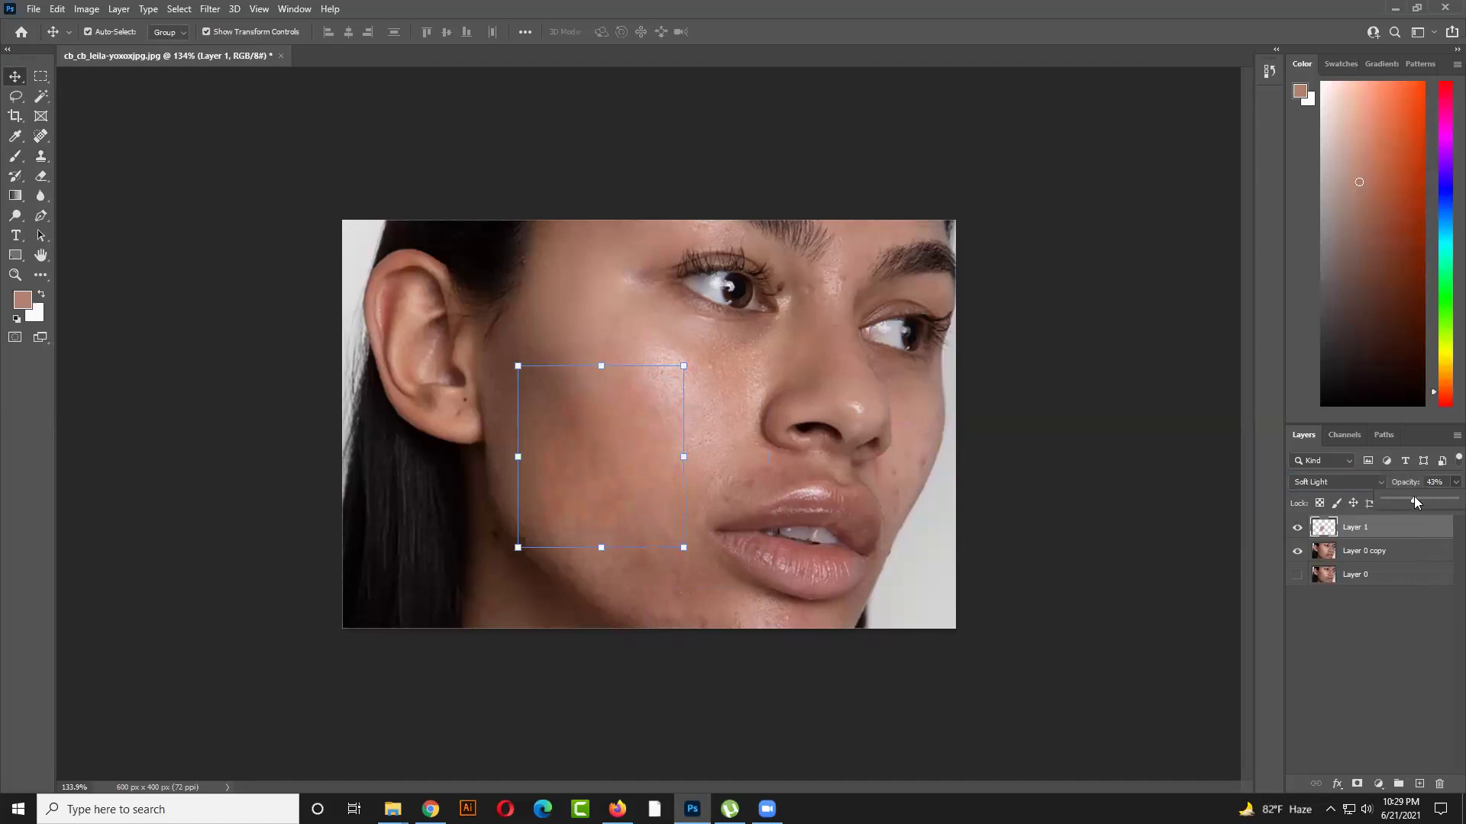
drag(1427, 500, 1445, 502)
Desaturate the Layer 1 paint to about -85 Saturation with Hue/Saturation
key(i)
key(ctrl+u)
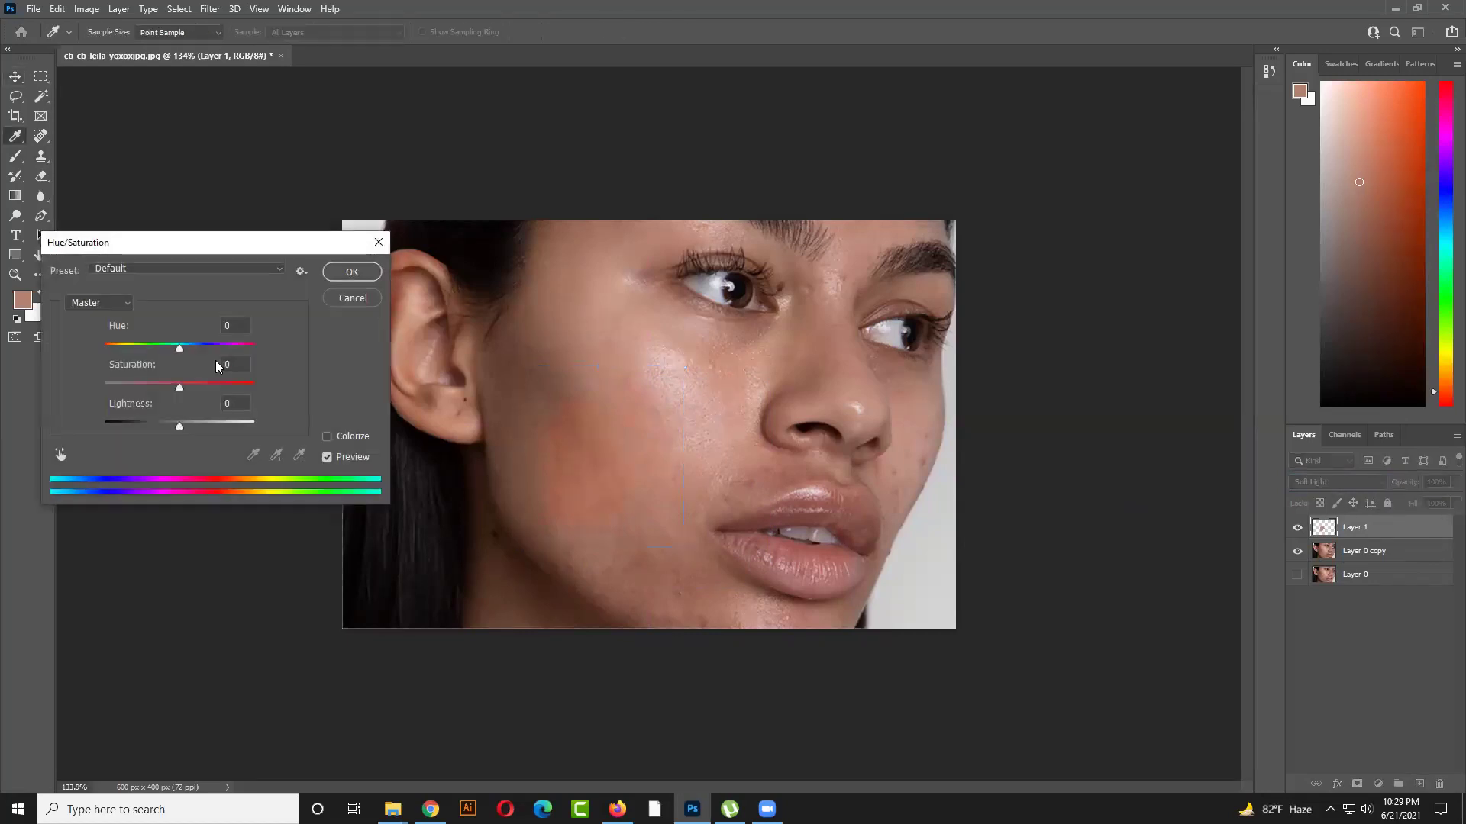
drag(177, 388, 126, 388)
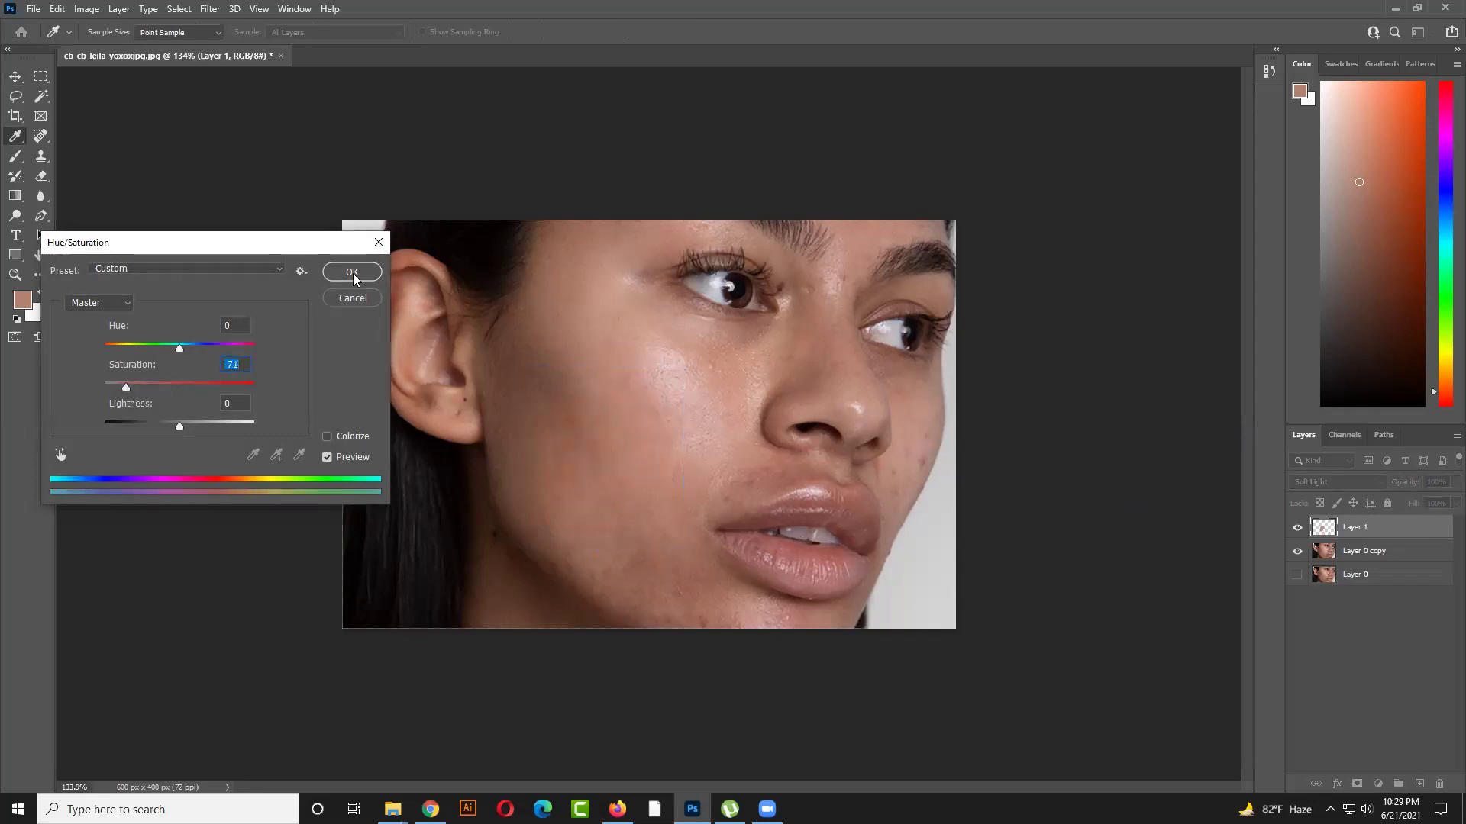
drag(126, 387, 116, 387)
click(351, 272)
Reposition the desaturated patch onto the mid-lower cheek
key(v)
click(1112, 342)
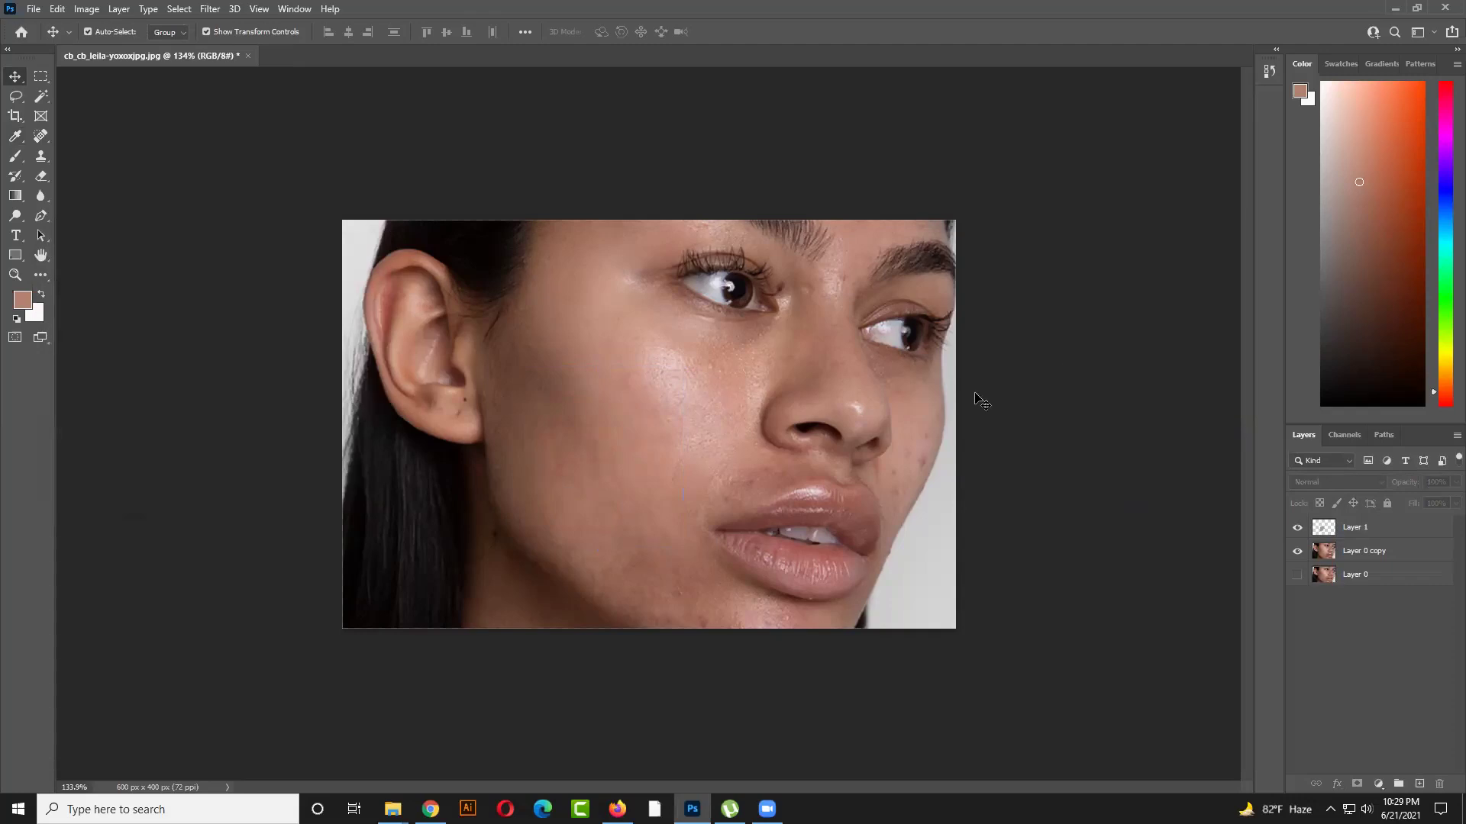
drag(608, 467, 492, 280)
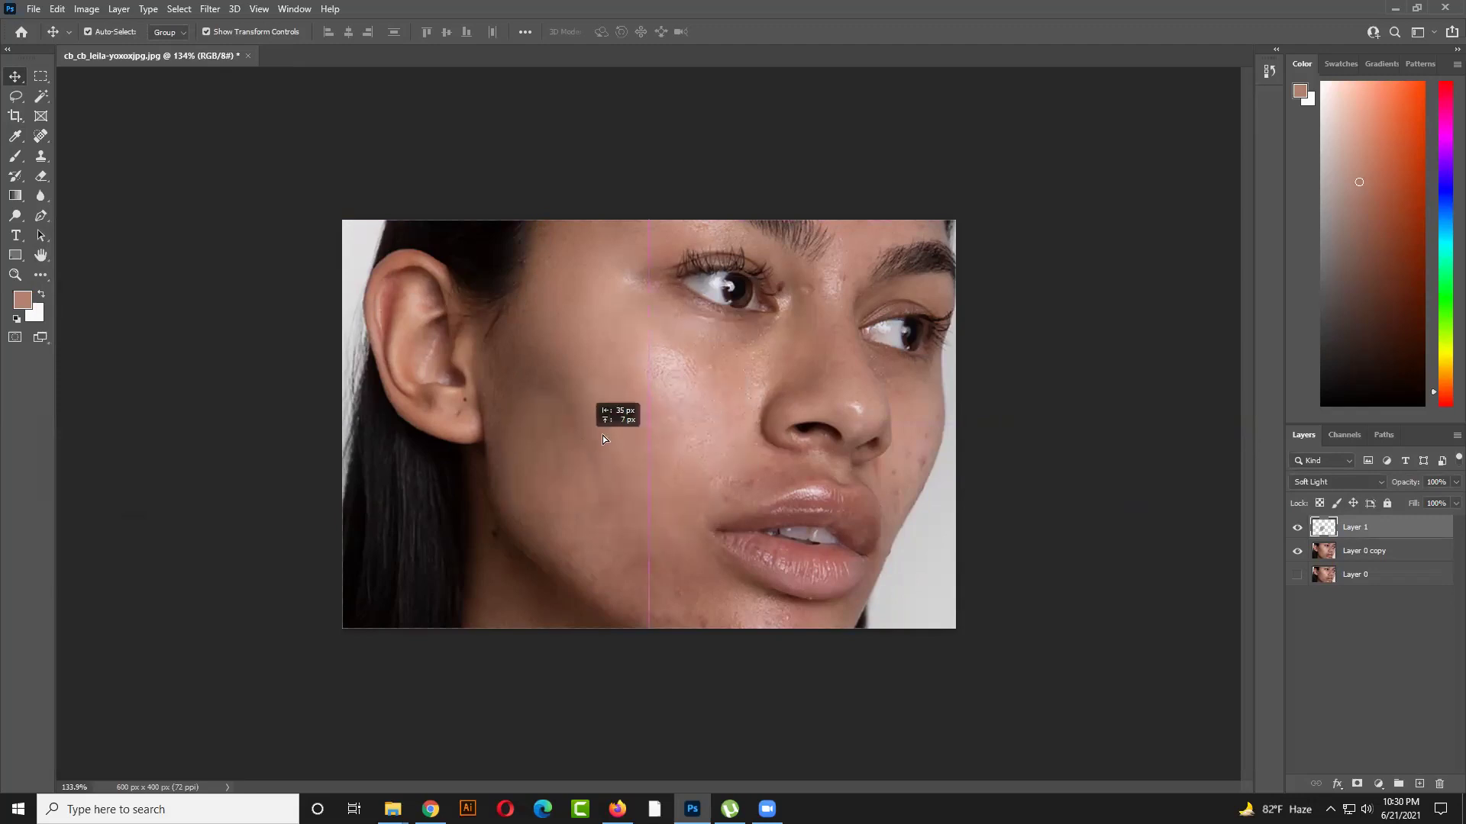
click(635, 473)
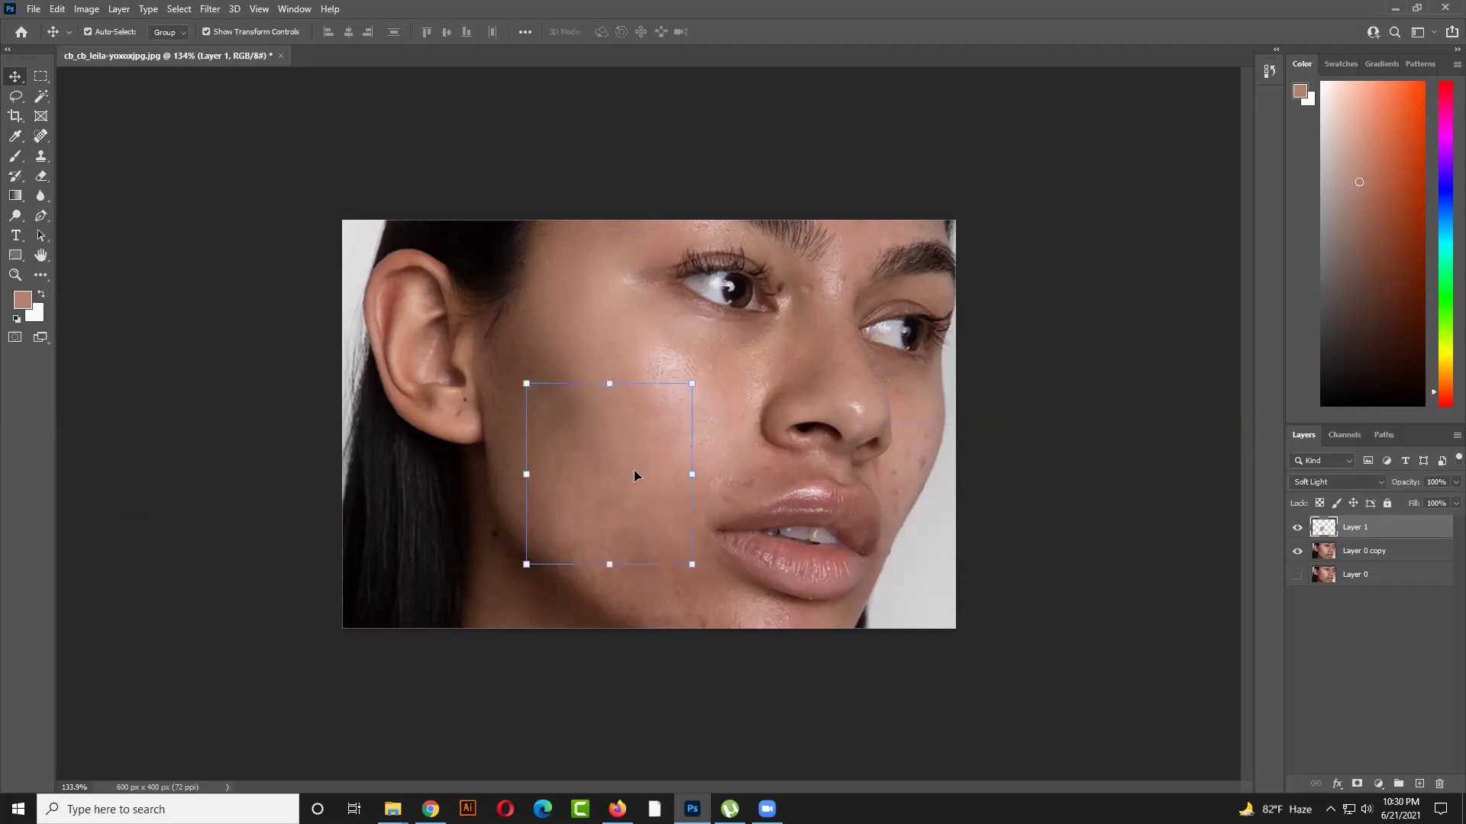
Delete the paint patch and trace the upper lip with the Pen tool in Path mode
key(Delete)
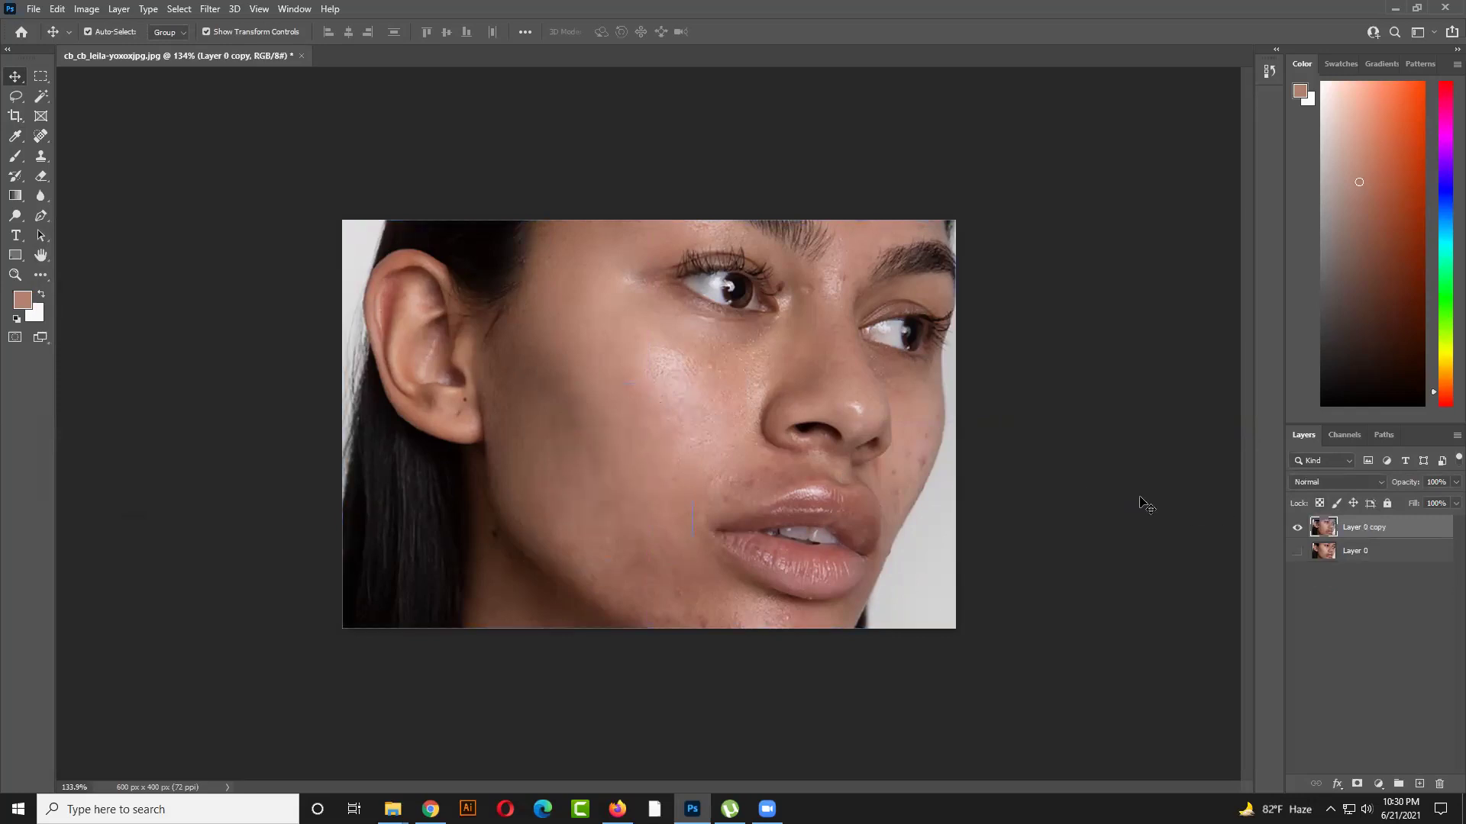
click(1388, 531)
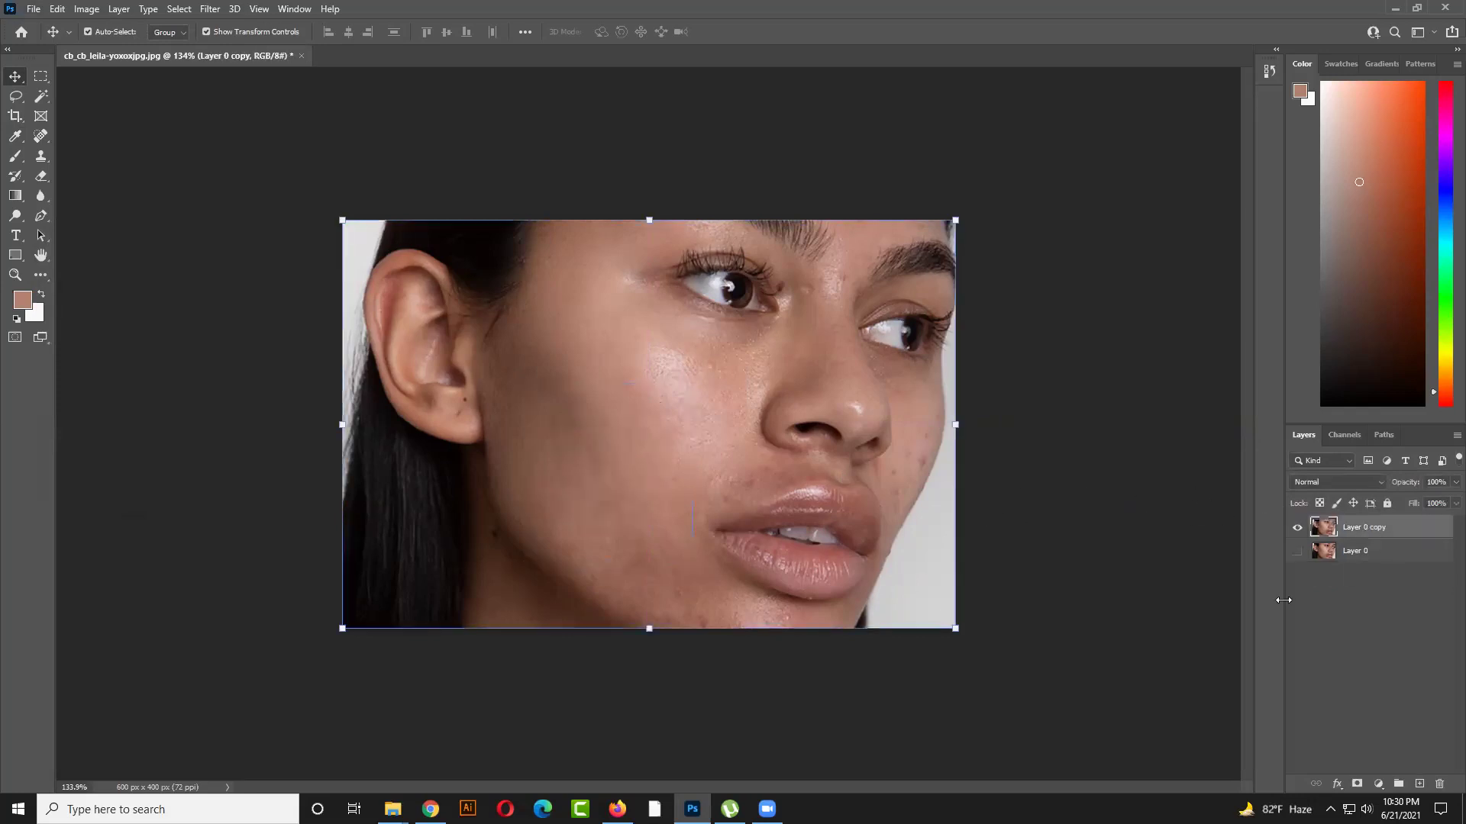
click(41, 216)
key(ctrl+plus)
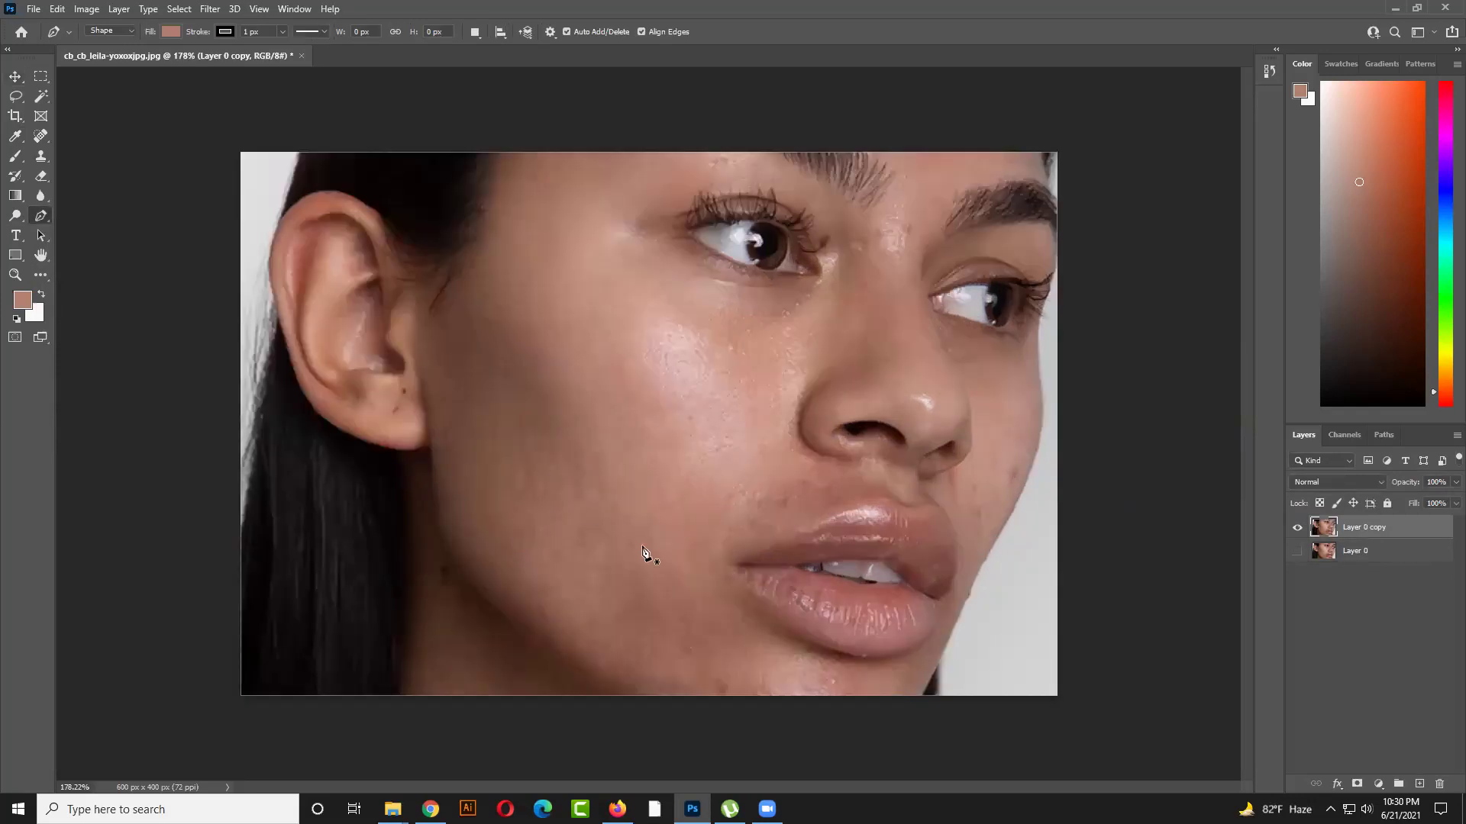
key(ctrl+minus)
mouse_move(700, 486)
mouse_down()
mouse_move(804, 464)
mouse_move(687, 497)
mouse_up()
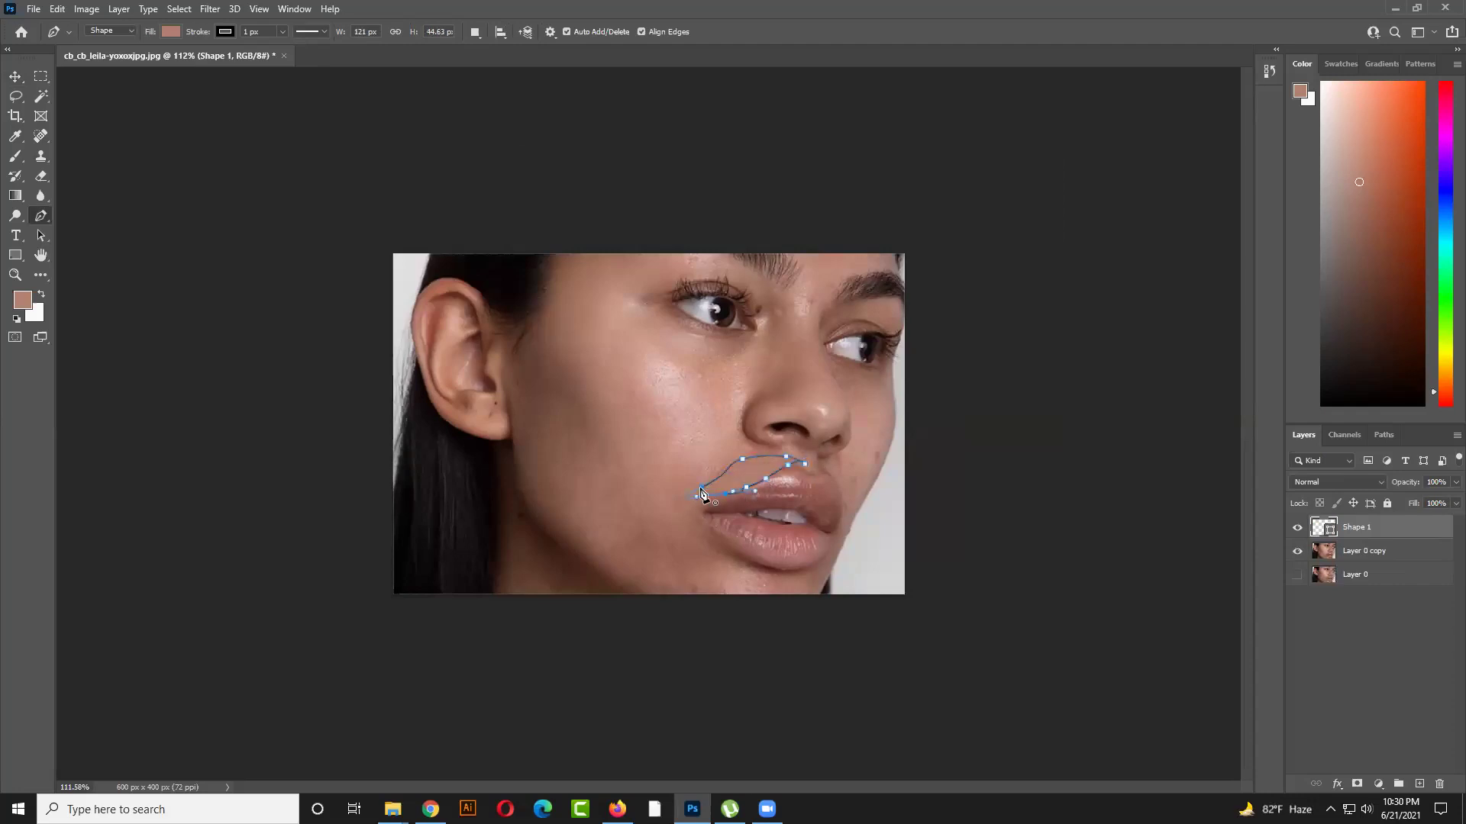
click(110, 32)
click(105, 53)
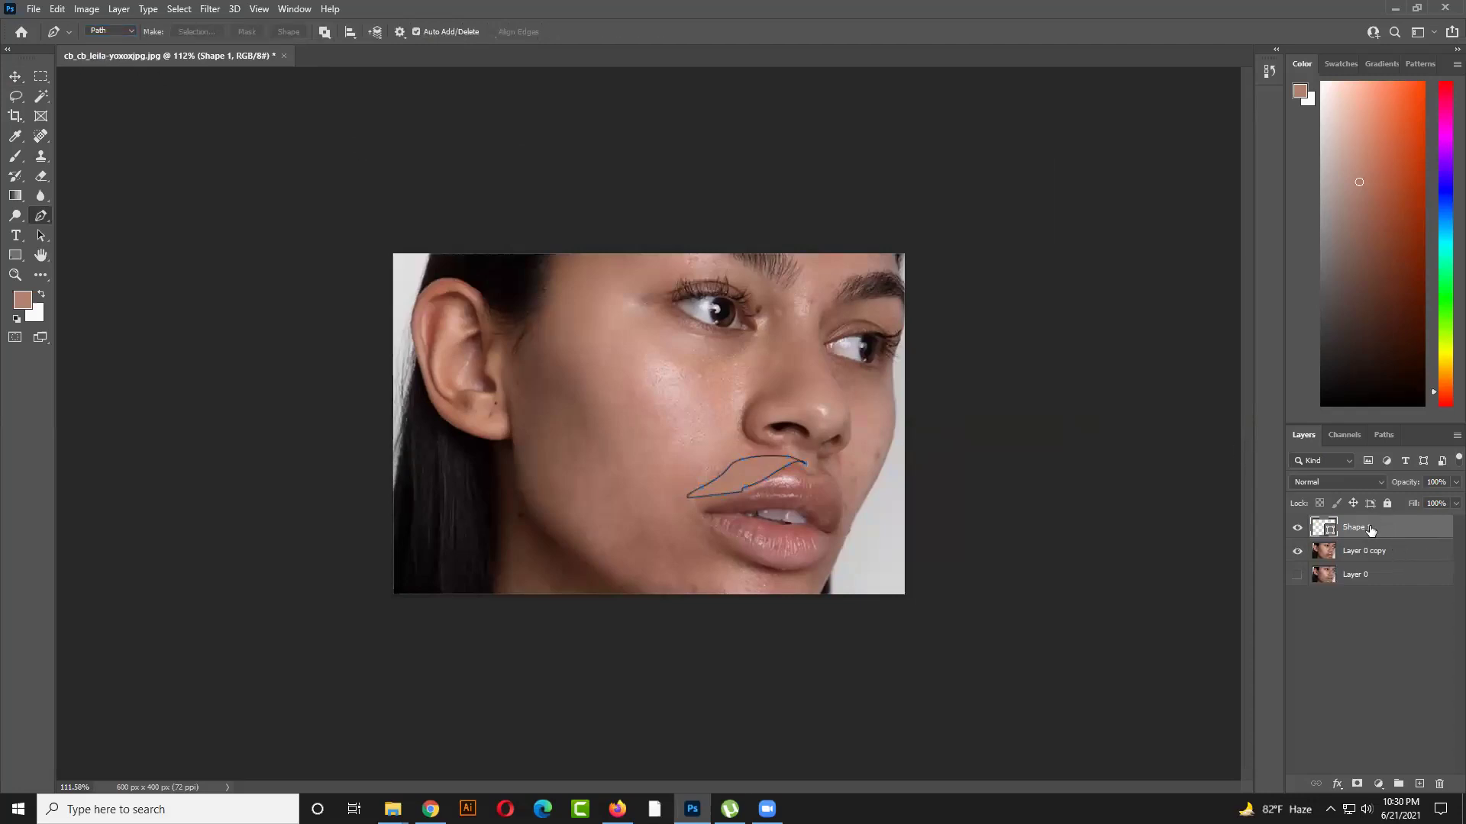
Convert the lip path to a selection, hide Shape 1, and copy the area from Layer 0 copy
key(ctrl+Return)
click(1364, 545)
click(1357, 528)
click(1297, 528)
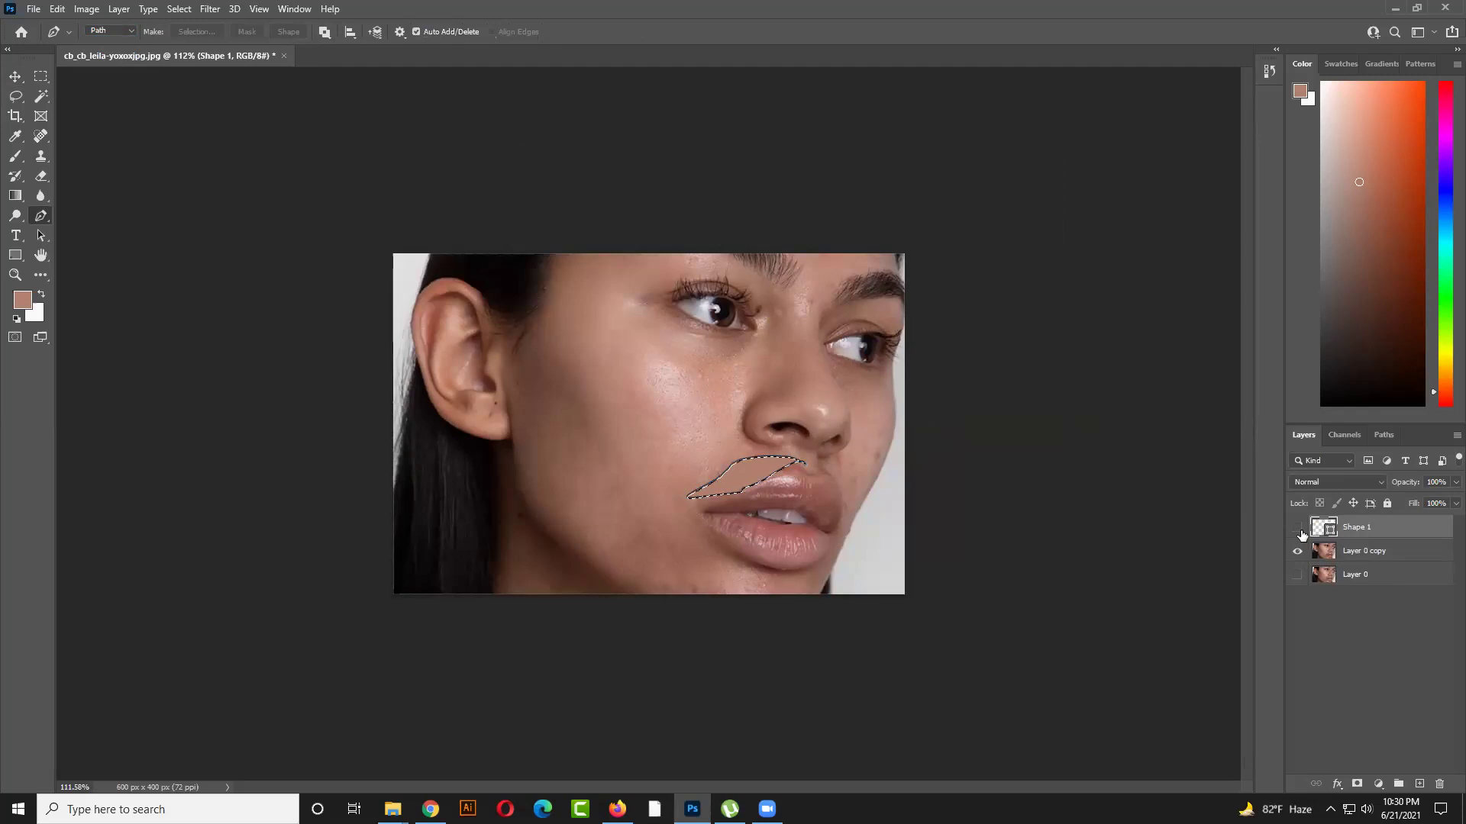
click(1356, 551)
key(ctrl+j)
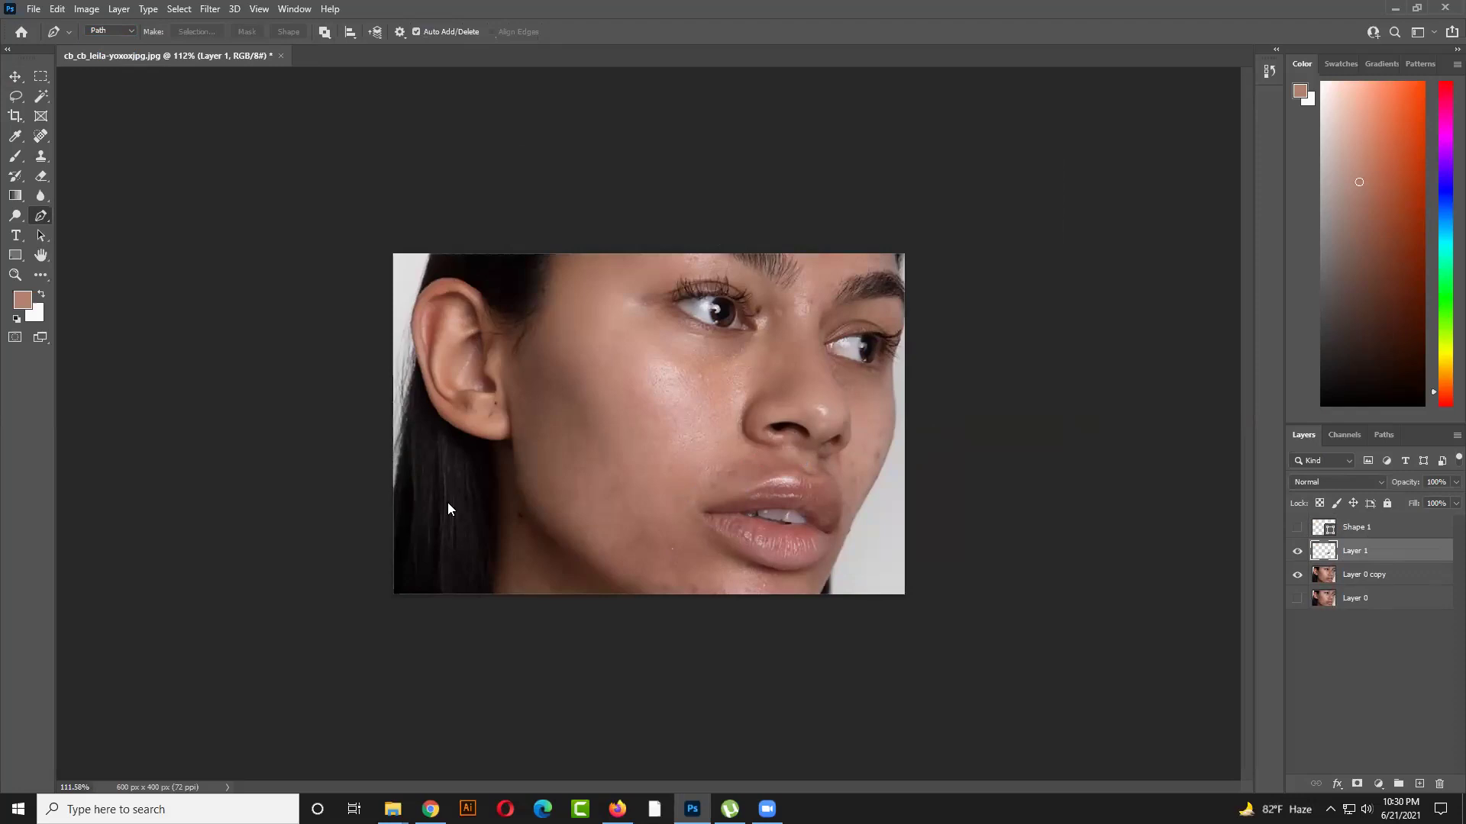
Soften the Layer 1 upper-lip patch with an 8.2-pixel Gaussian Blur
click(210, 9)
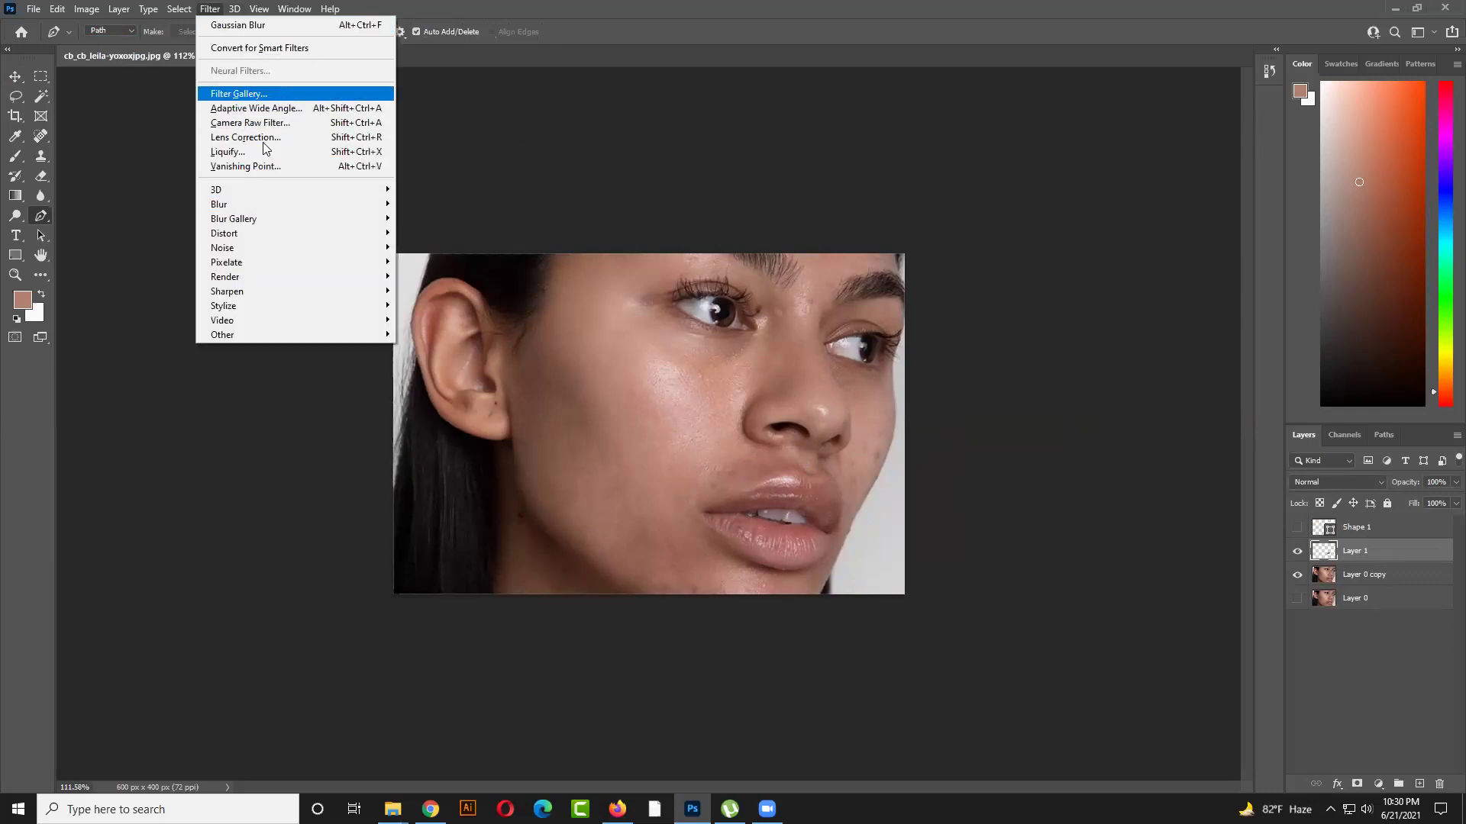
mouse_move(260, 206)
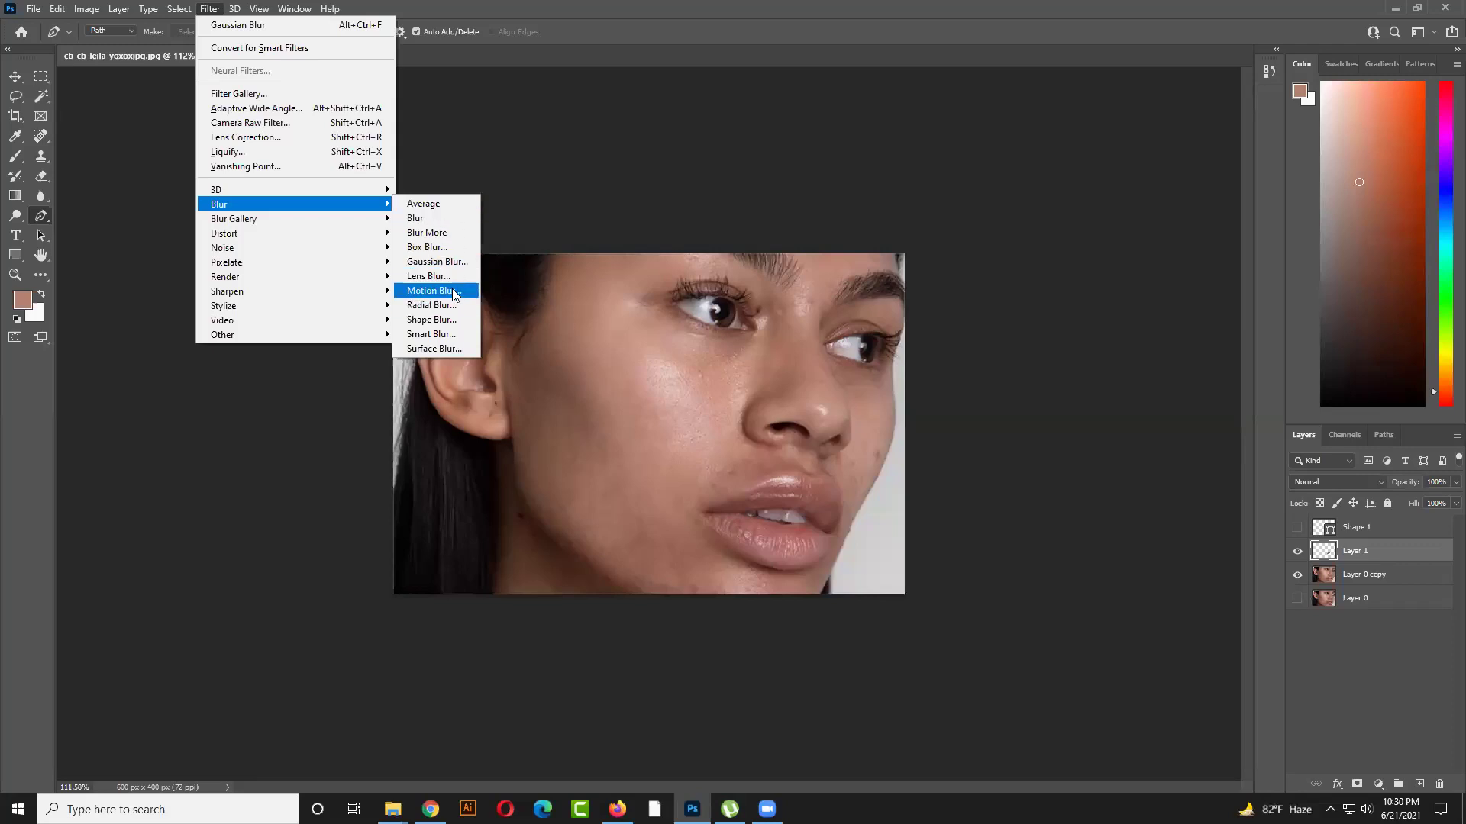
click(455, 260)
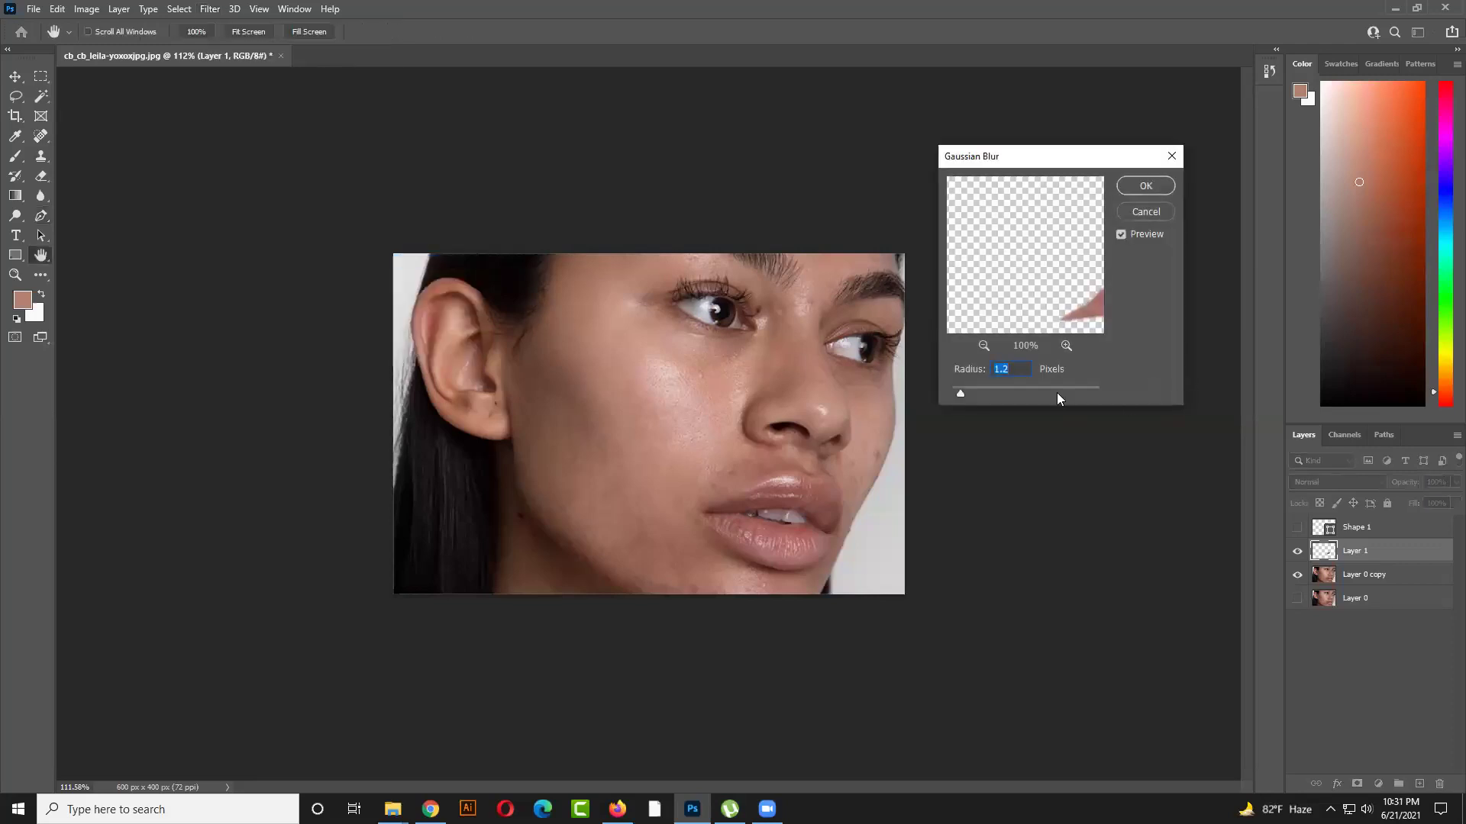
drag(965, 392, 1003, 396)
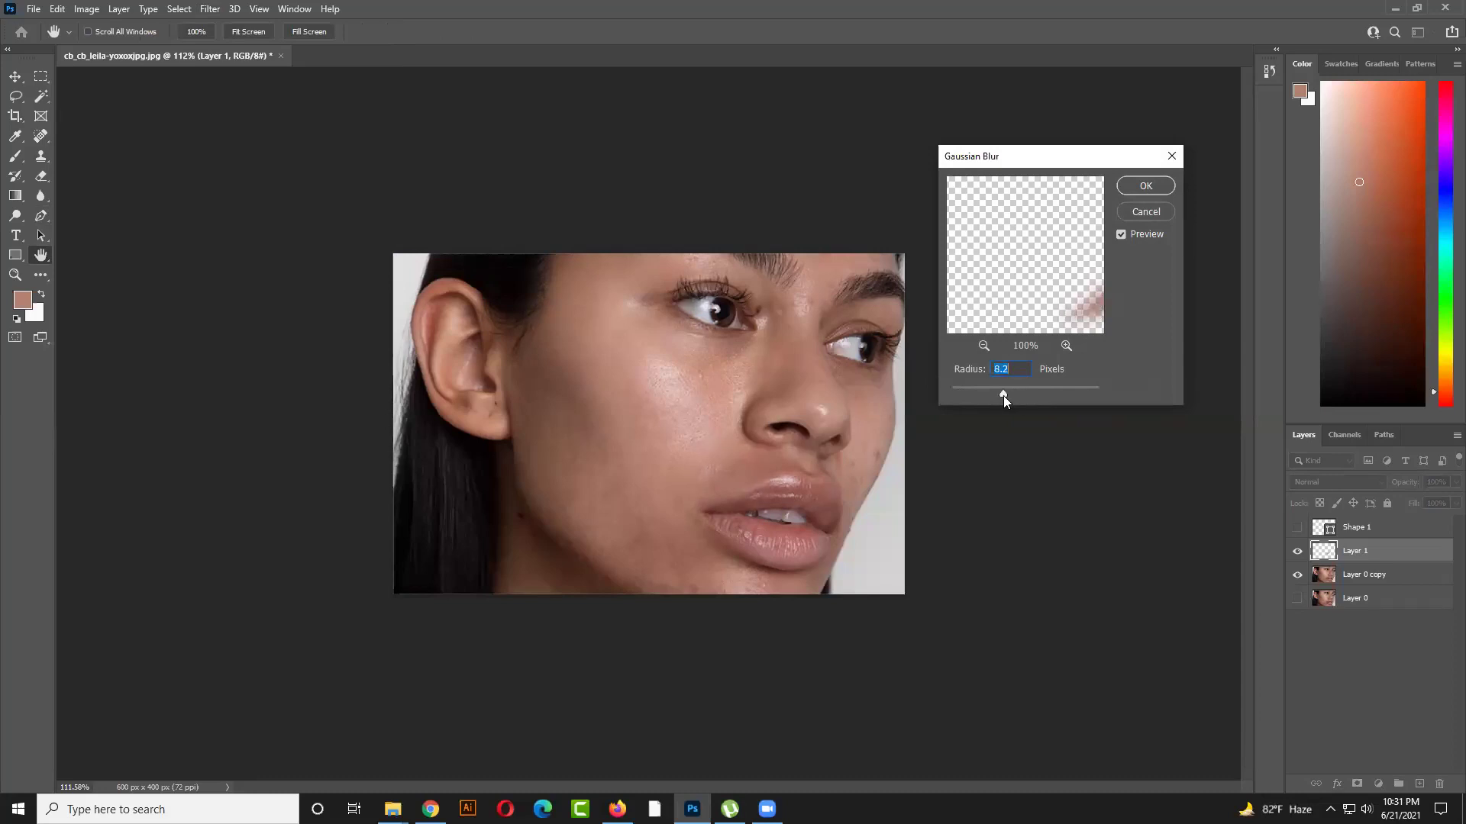
click(1146, 187)
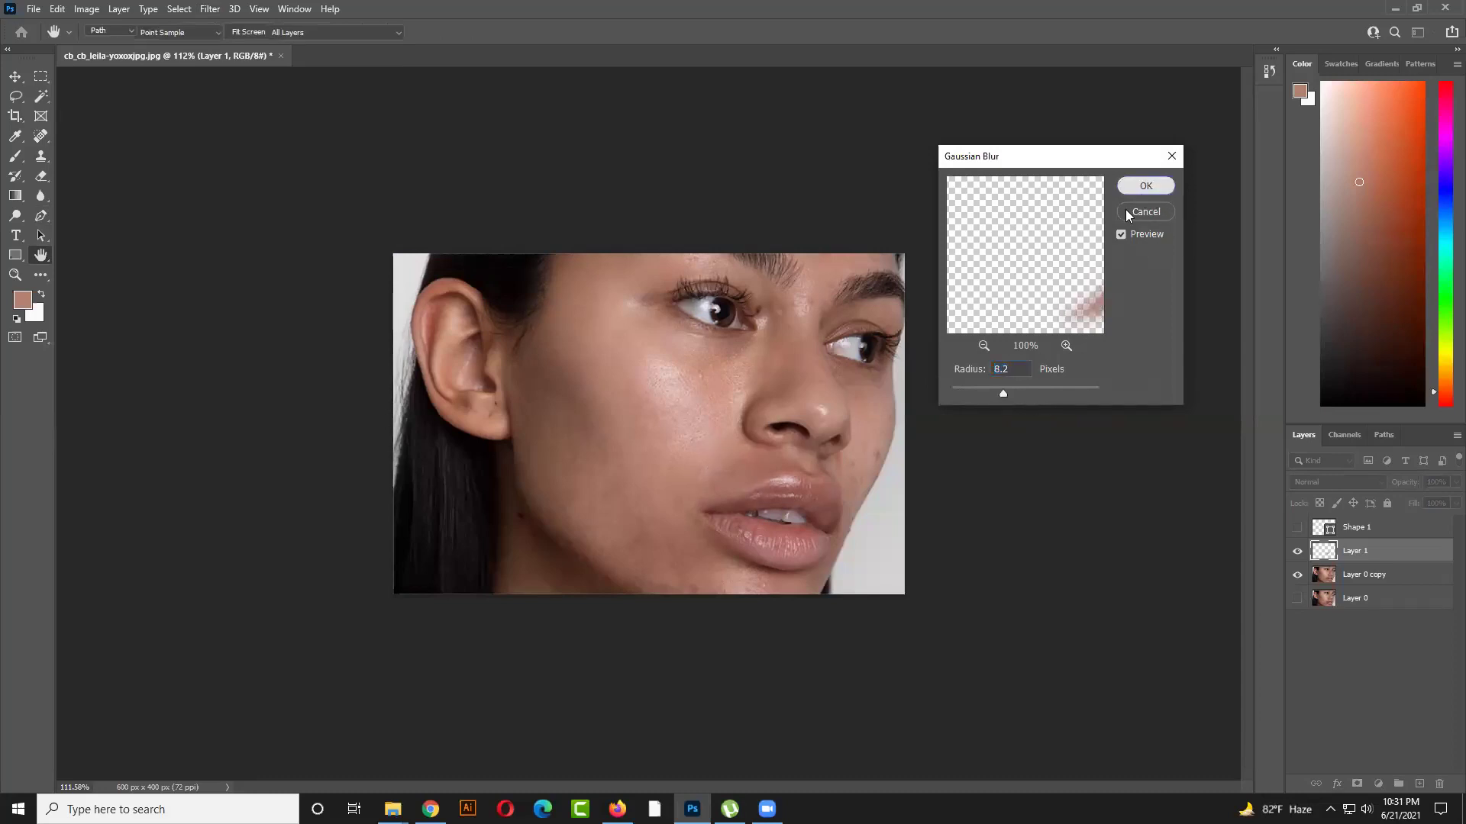
key(p)
click(15, 76)
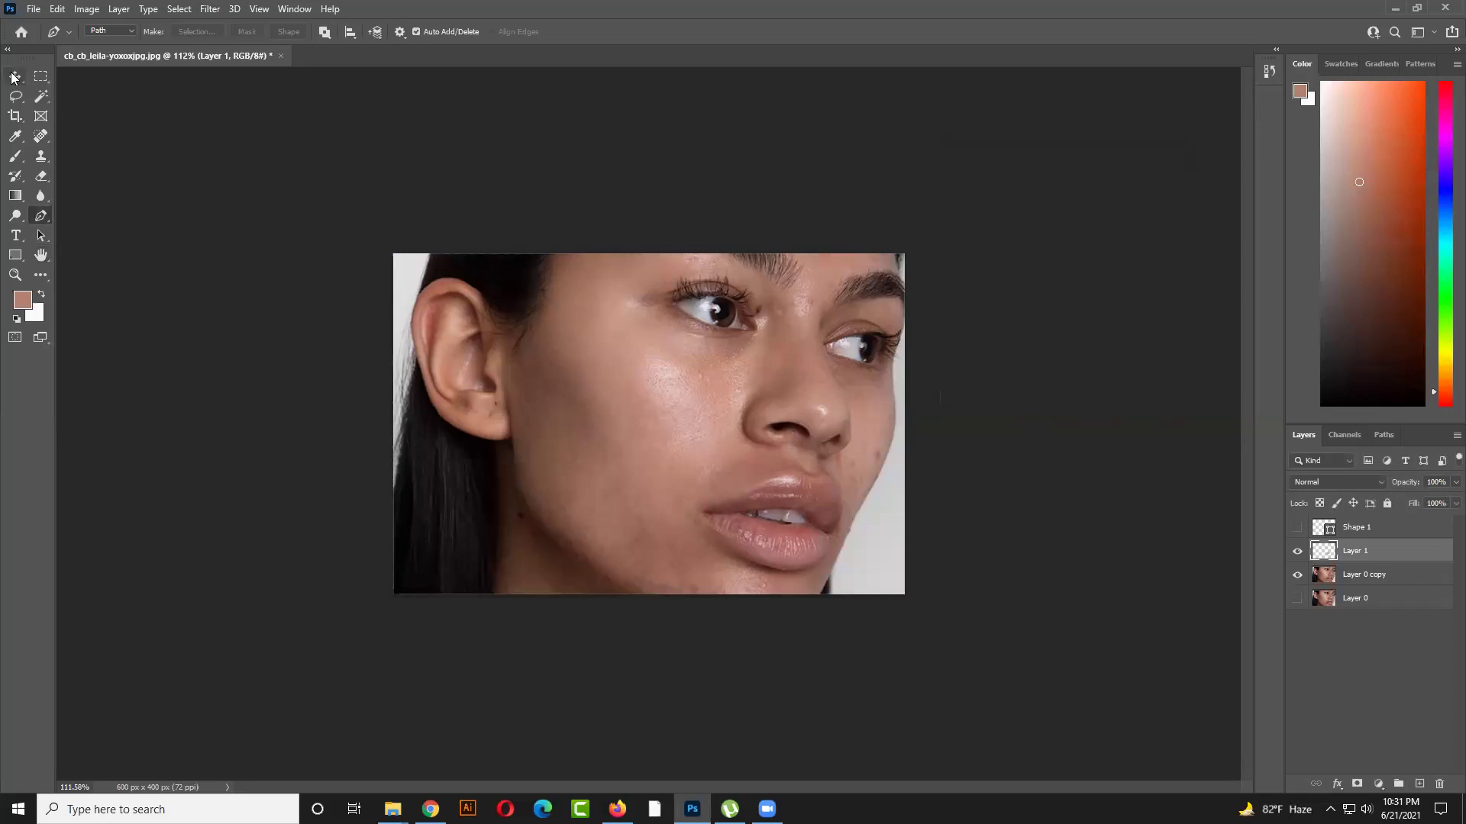
Lower Layer 1's opacity to 79%
click(525, 235)
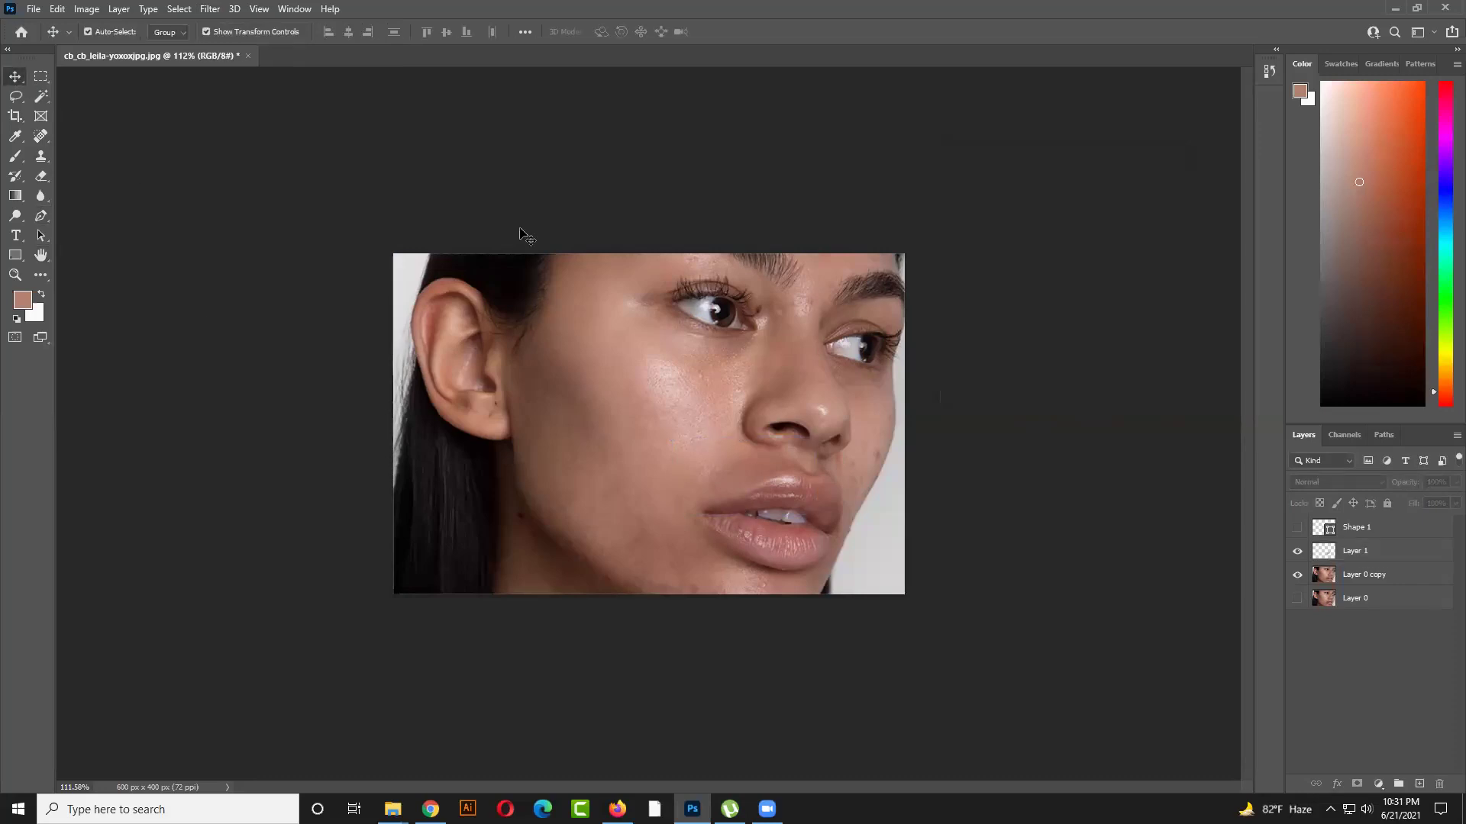
click(762, 481)
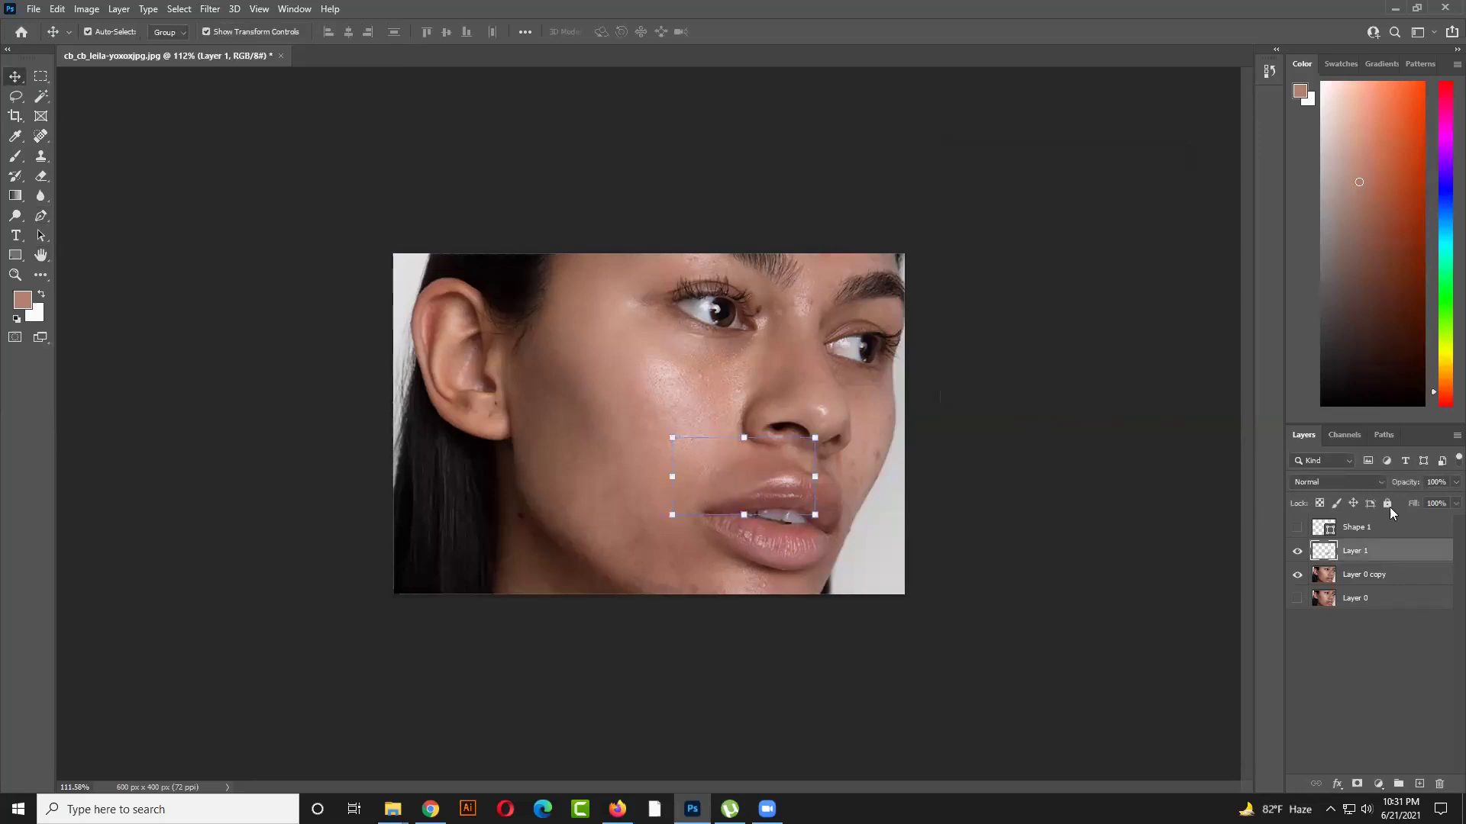
click(1296, 551)
click(1296, 551)
click(1455, 481)
drag(1436, 505, 1438, 504)
click(1155, 459)
click(1155, 460)
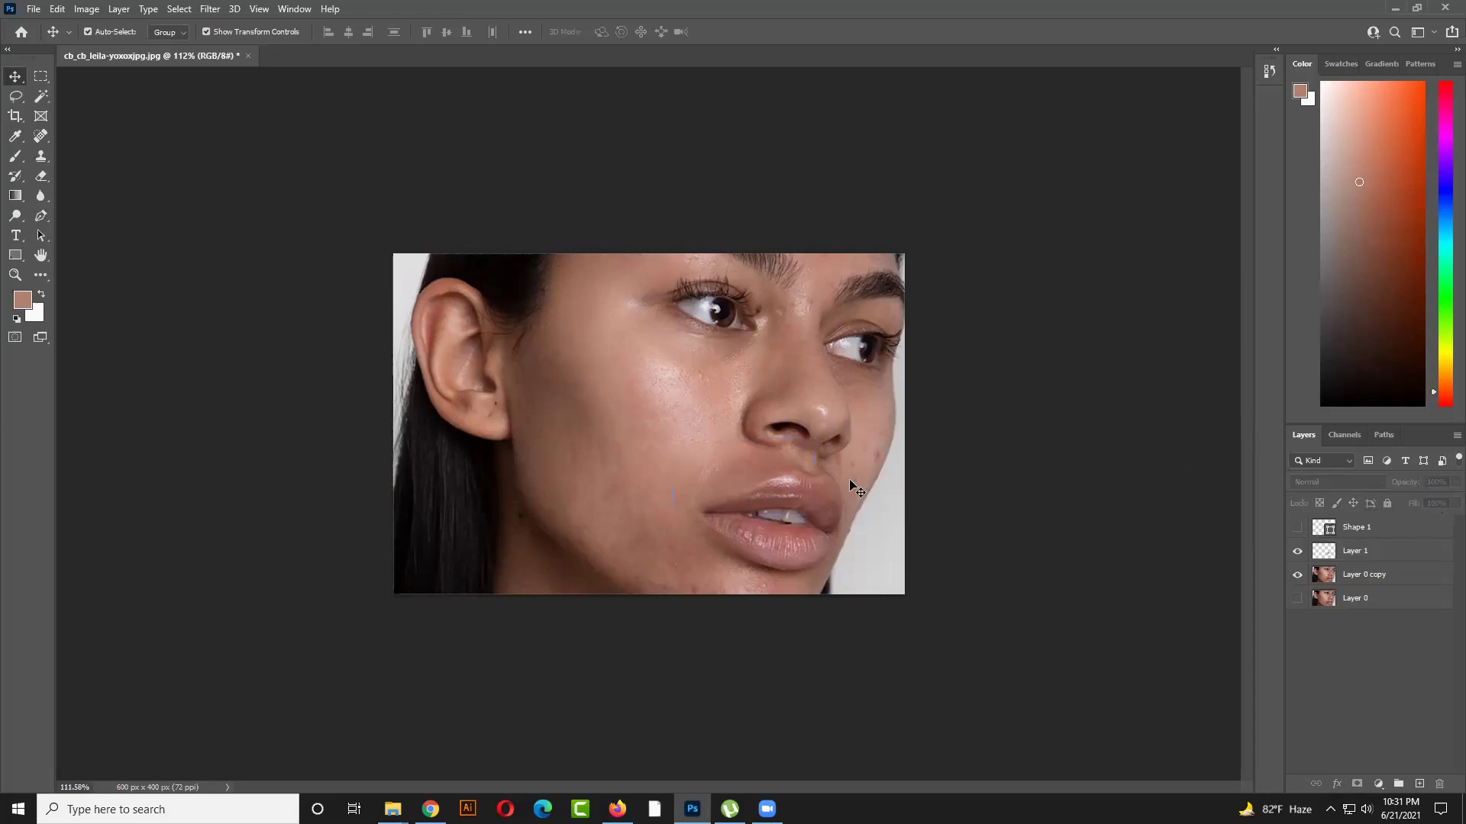
Hide Layer 1 and toggle Layer 0 copy repeatedly to compare acne before and after retouching
click(1297, 574)
click(1298, 599)
click(1297, 551)
click(1297, 574)
click(1298, 574)
click(1297, 575)
click(1296, 574)
click(1296, 575)
click(1297, 575)
click(1296, 575)
click(1296, 575)
click(1297, 575)
click(1297, 574)
click(1296, 574)
click(1296, 575)
click(1297, 575)
click(1297, 575)
click(1296, 575)
drag(15, 97, 77, 97)
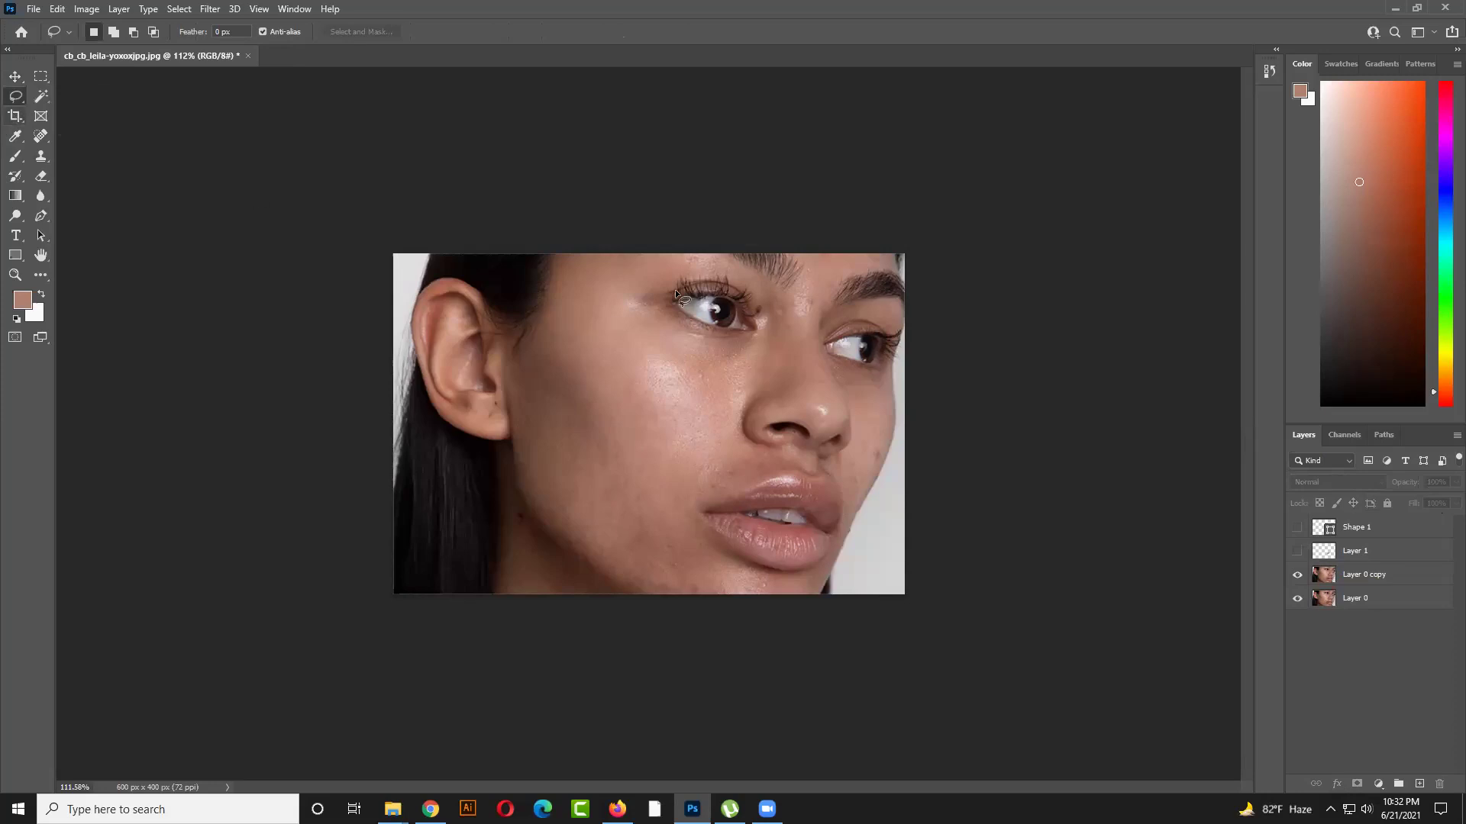
Delete Shape 1, Layer 1 and Layer 0 copy, then duplicate Layer 0 with Ctrl+J
click(1361, 576)
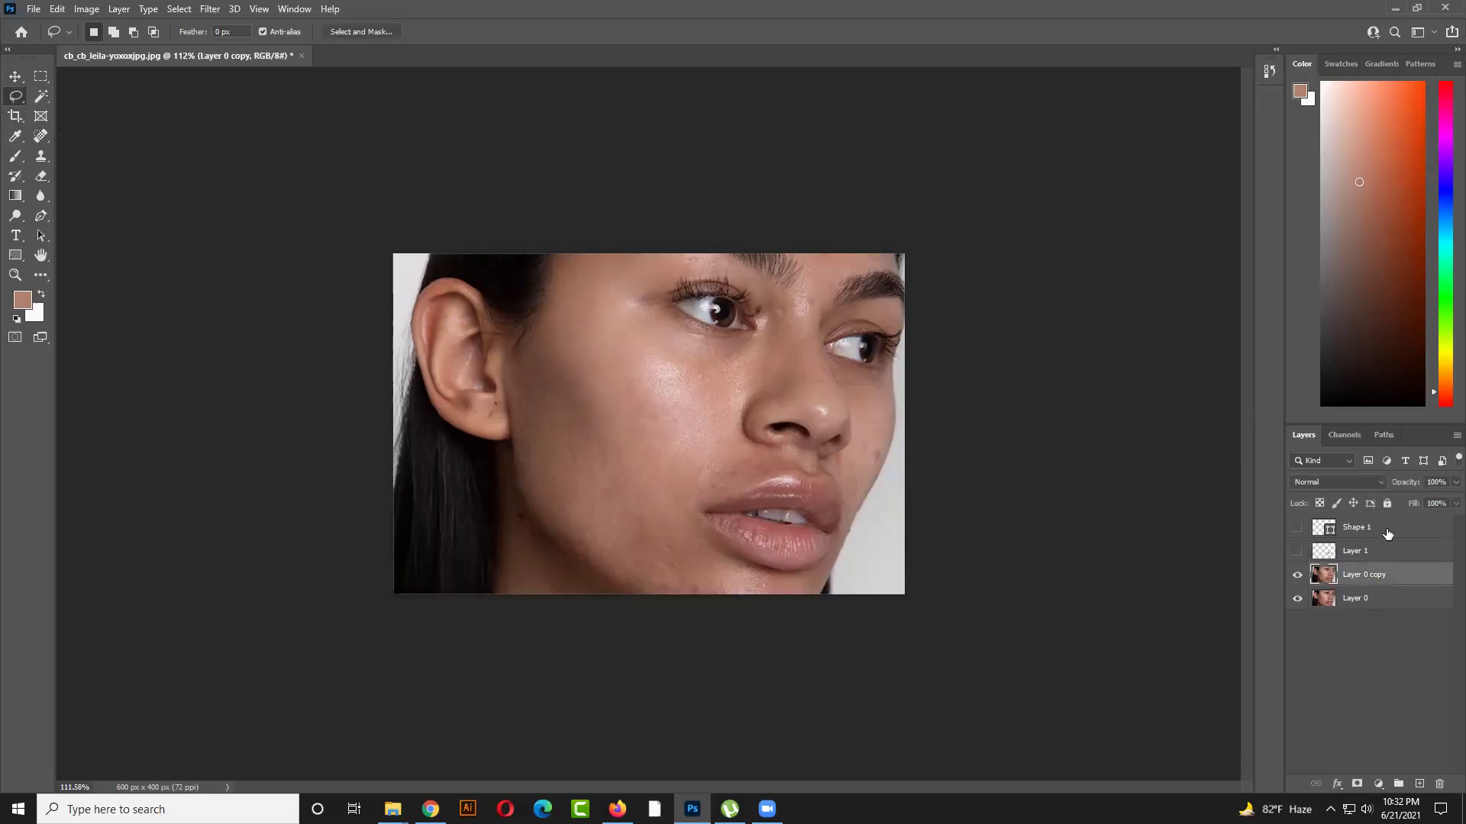
click(1388, 528)
key(Delete)
key(Delete)
key(Delete)
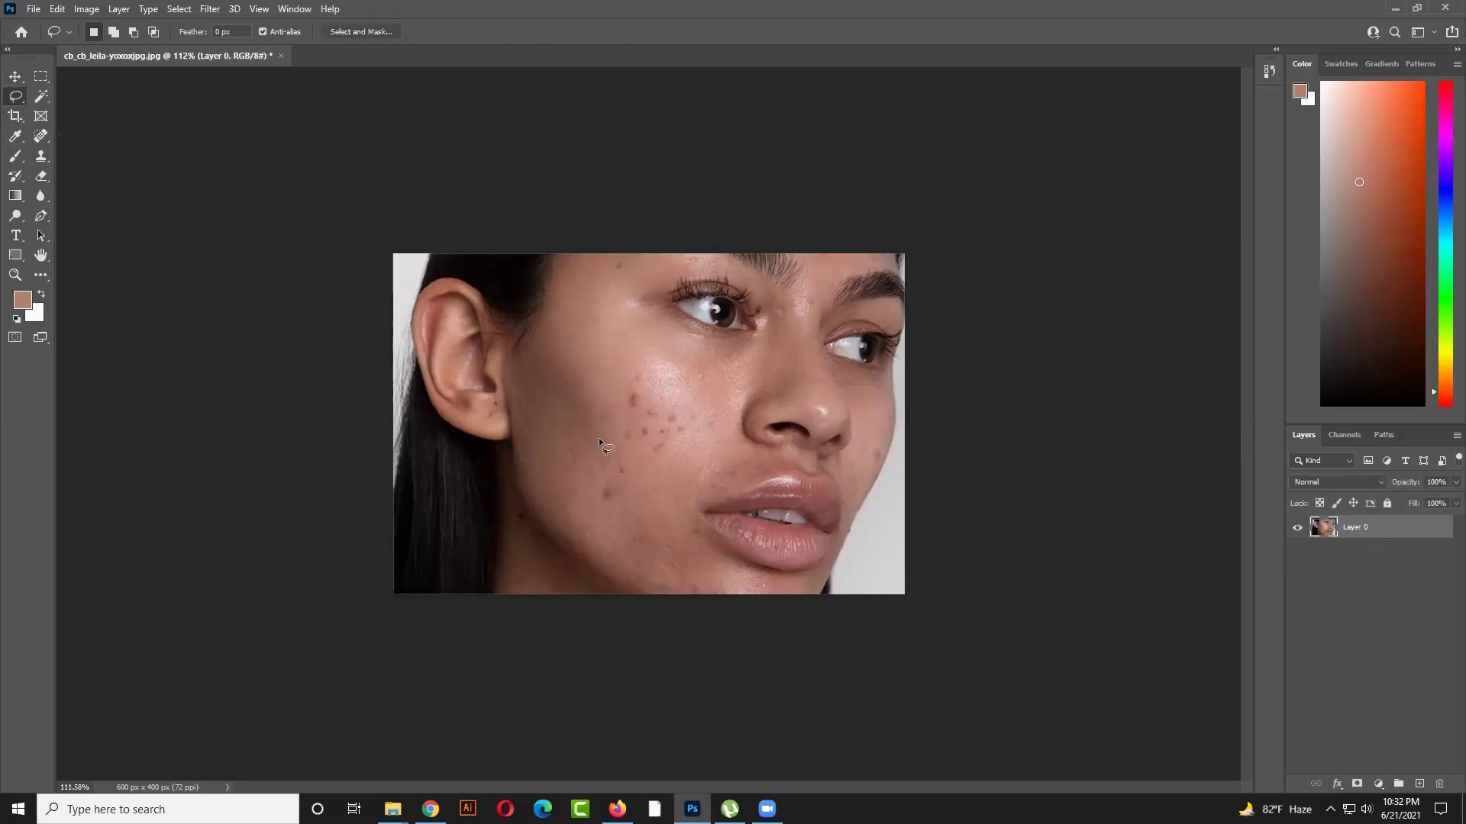
key(ctrl+j)
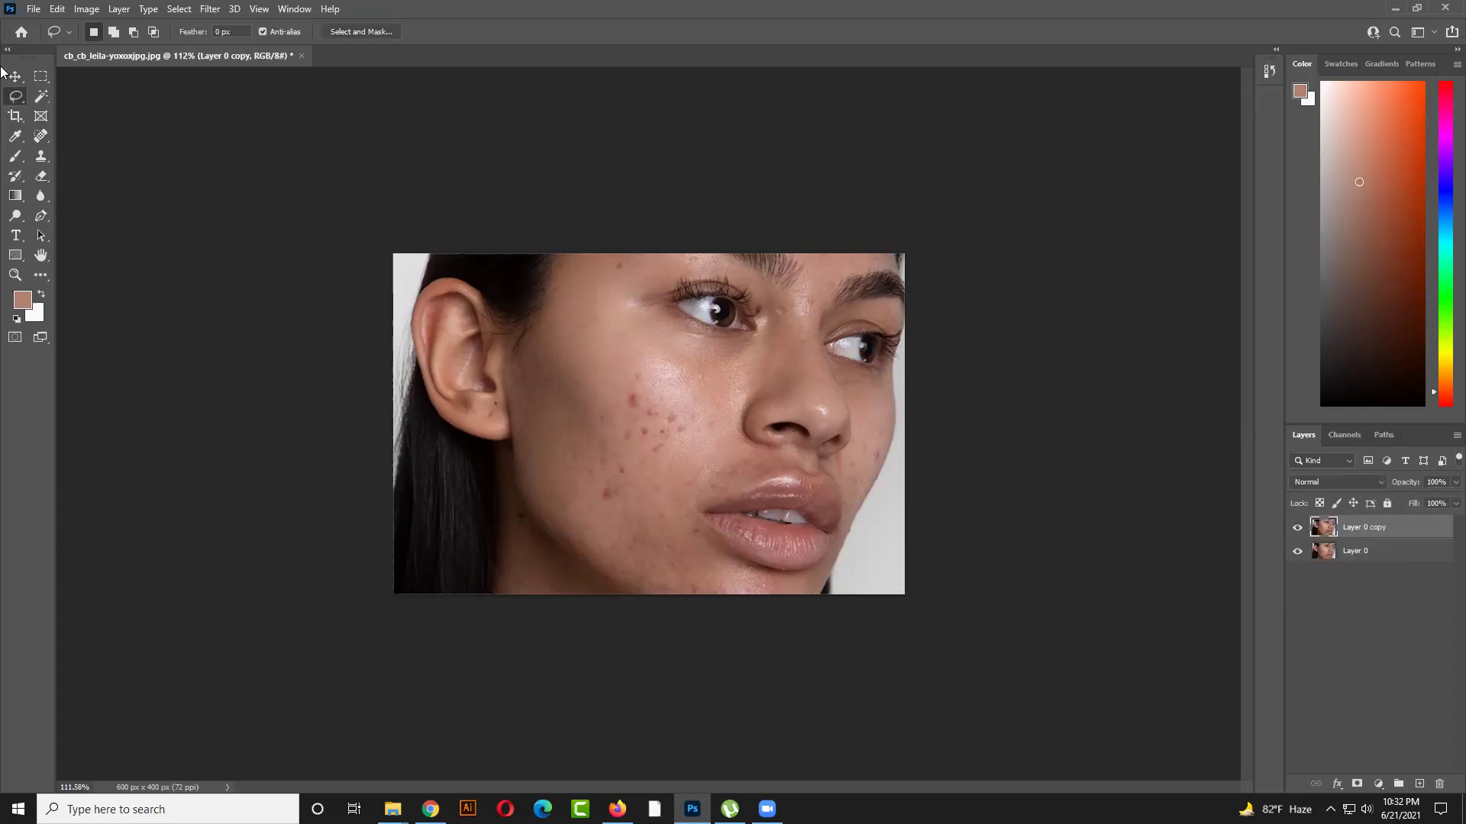
click(40, 135)
right_click(41, 136)
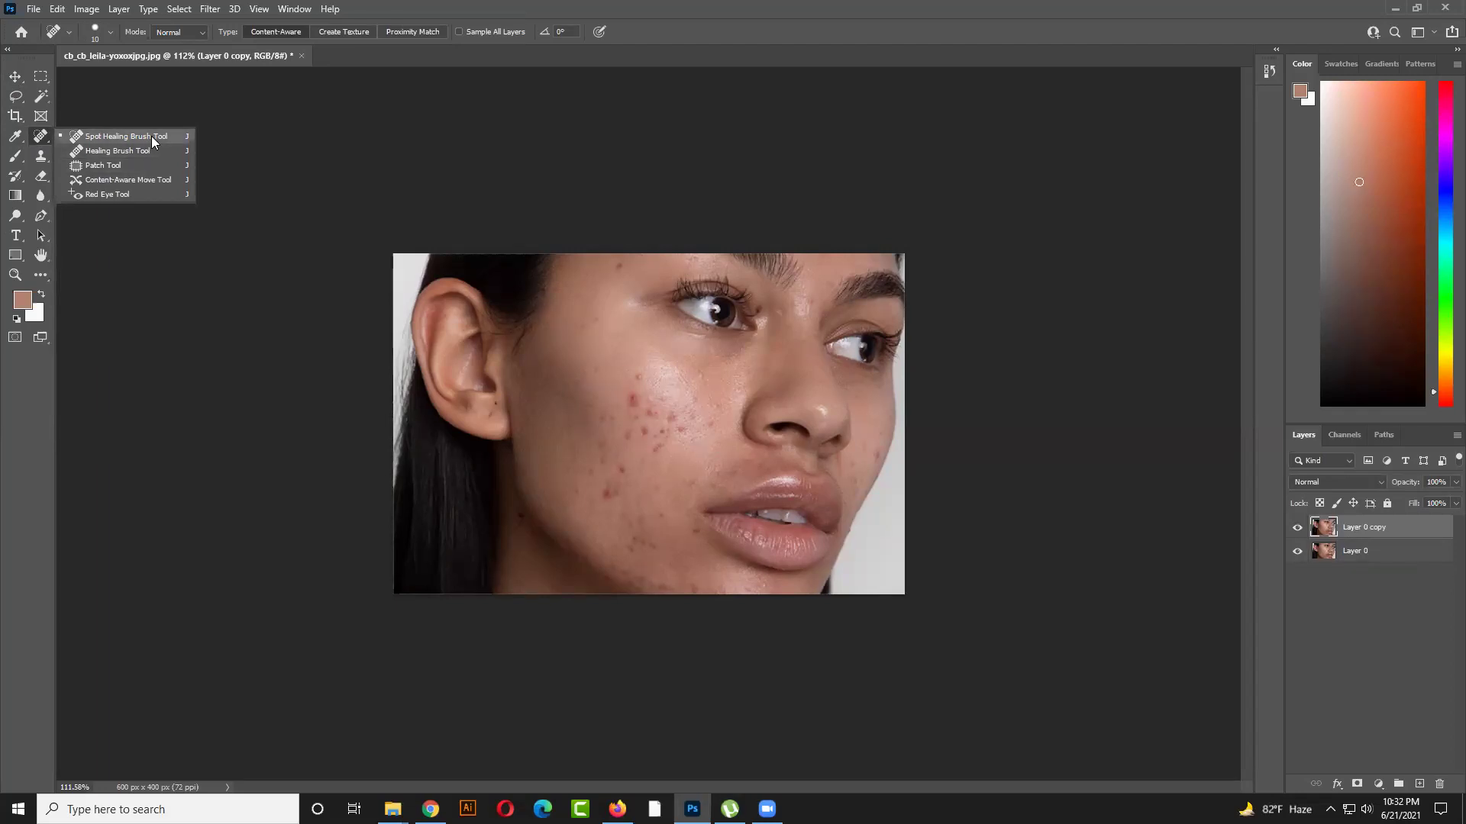
Choose the Healing Brush Tool and zoom in on the cheek
click(114, 151)
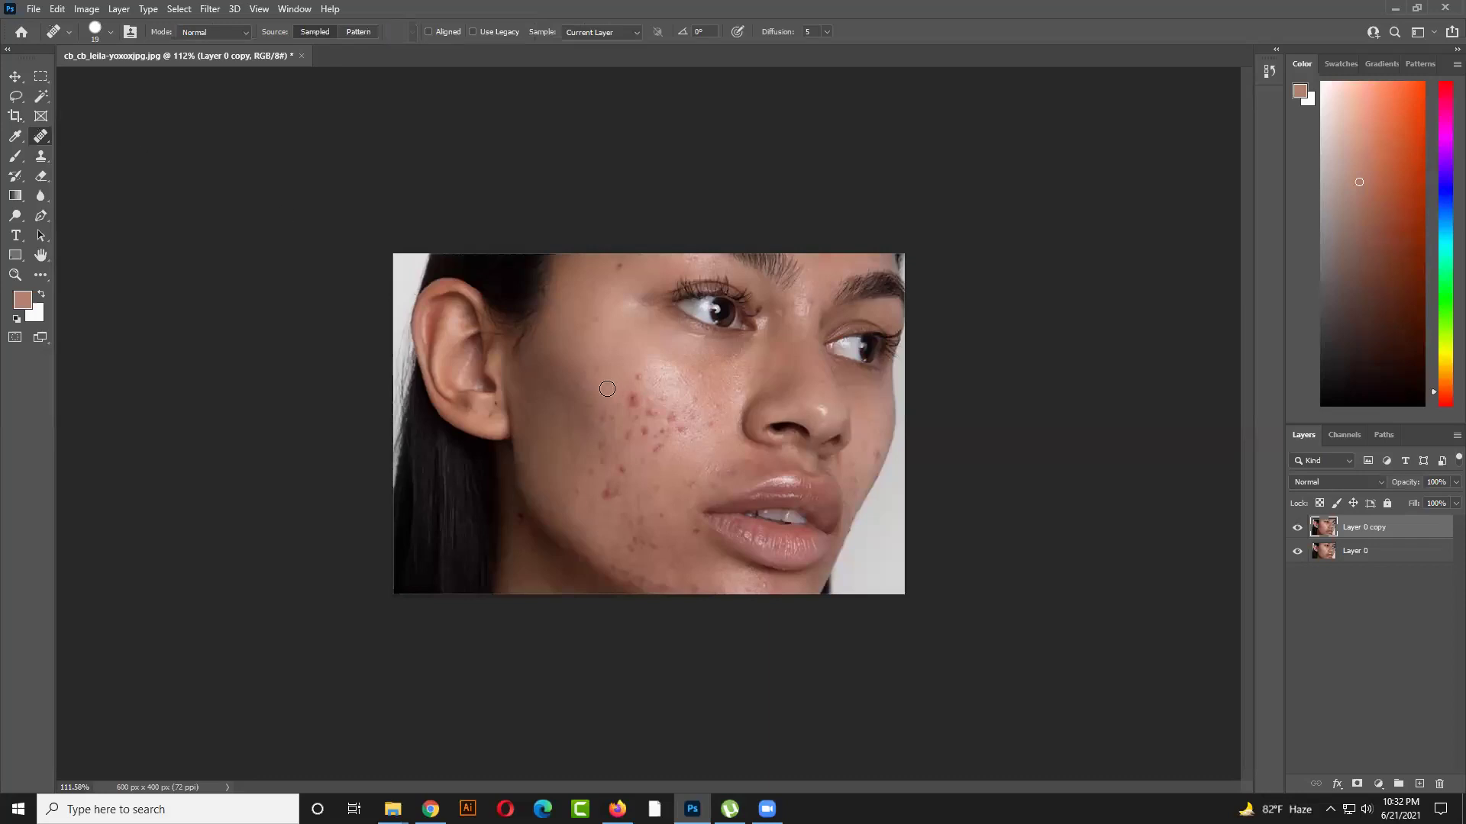
scroll(607, 389, up, 5)
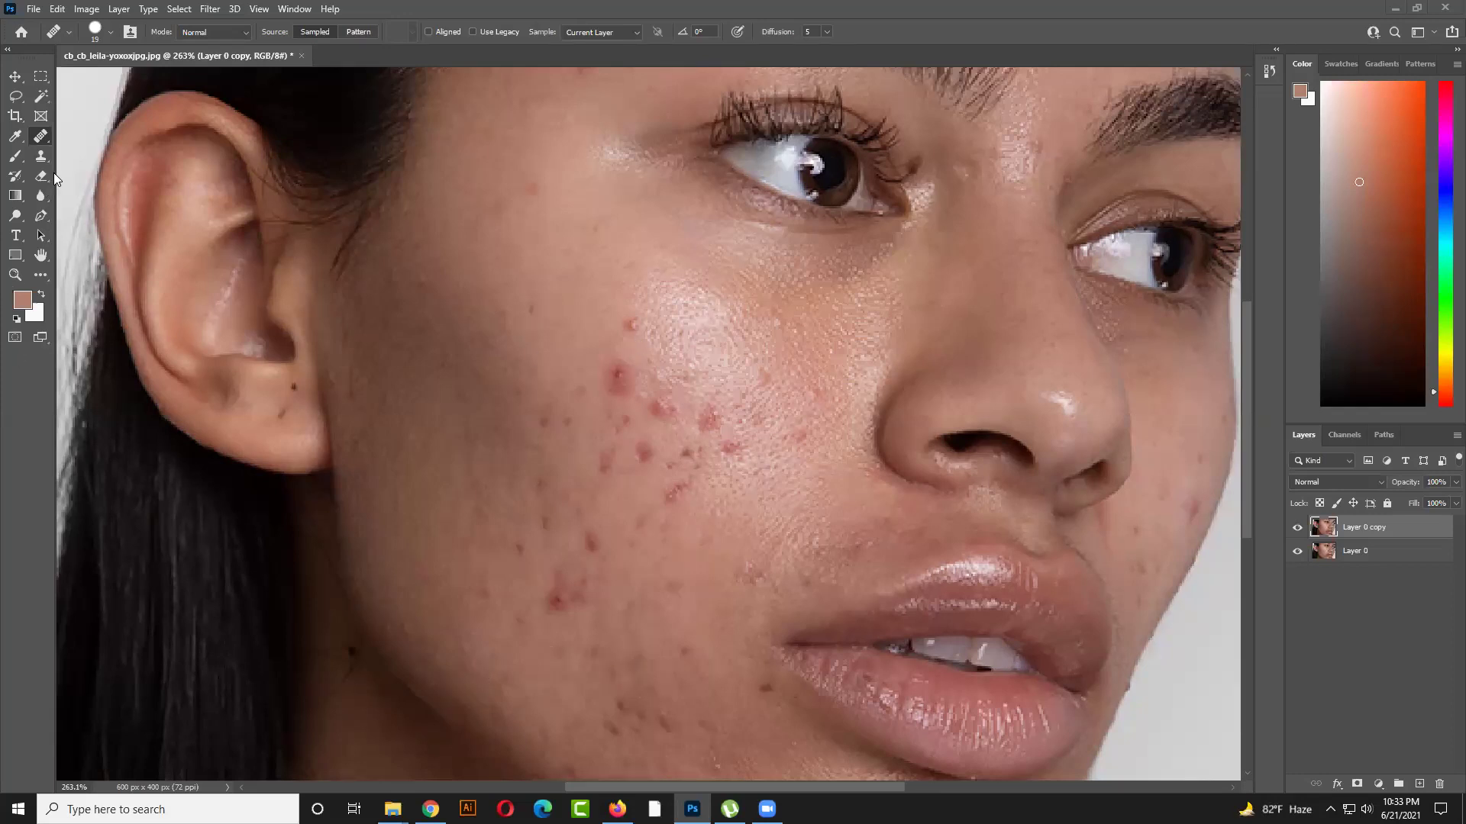
Reselect the Healing Brush Tool from the healing tool group
mouse_move(617, 807)
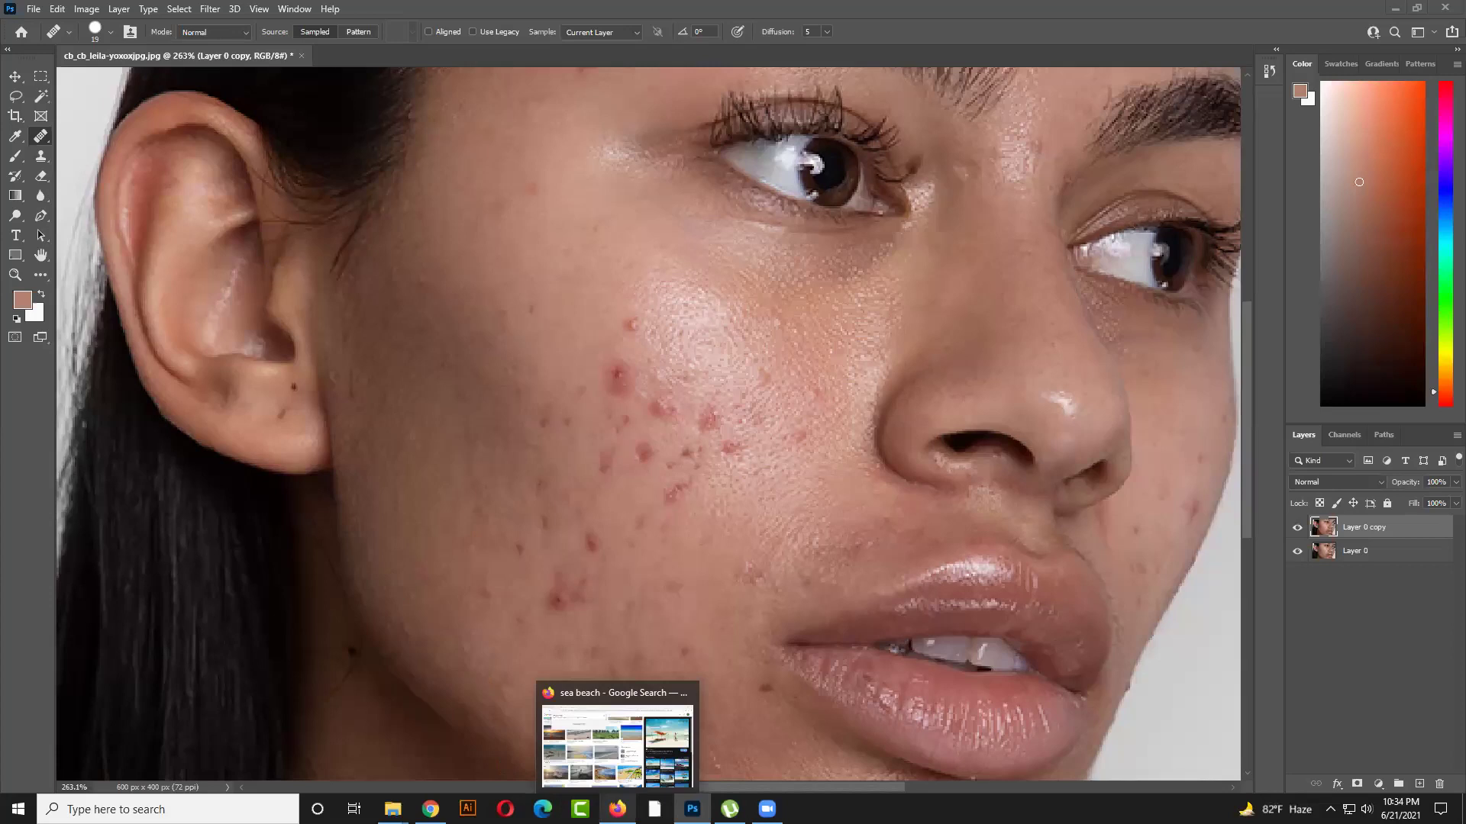
mouse_move(673, 695)
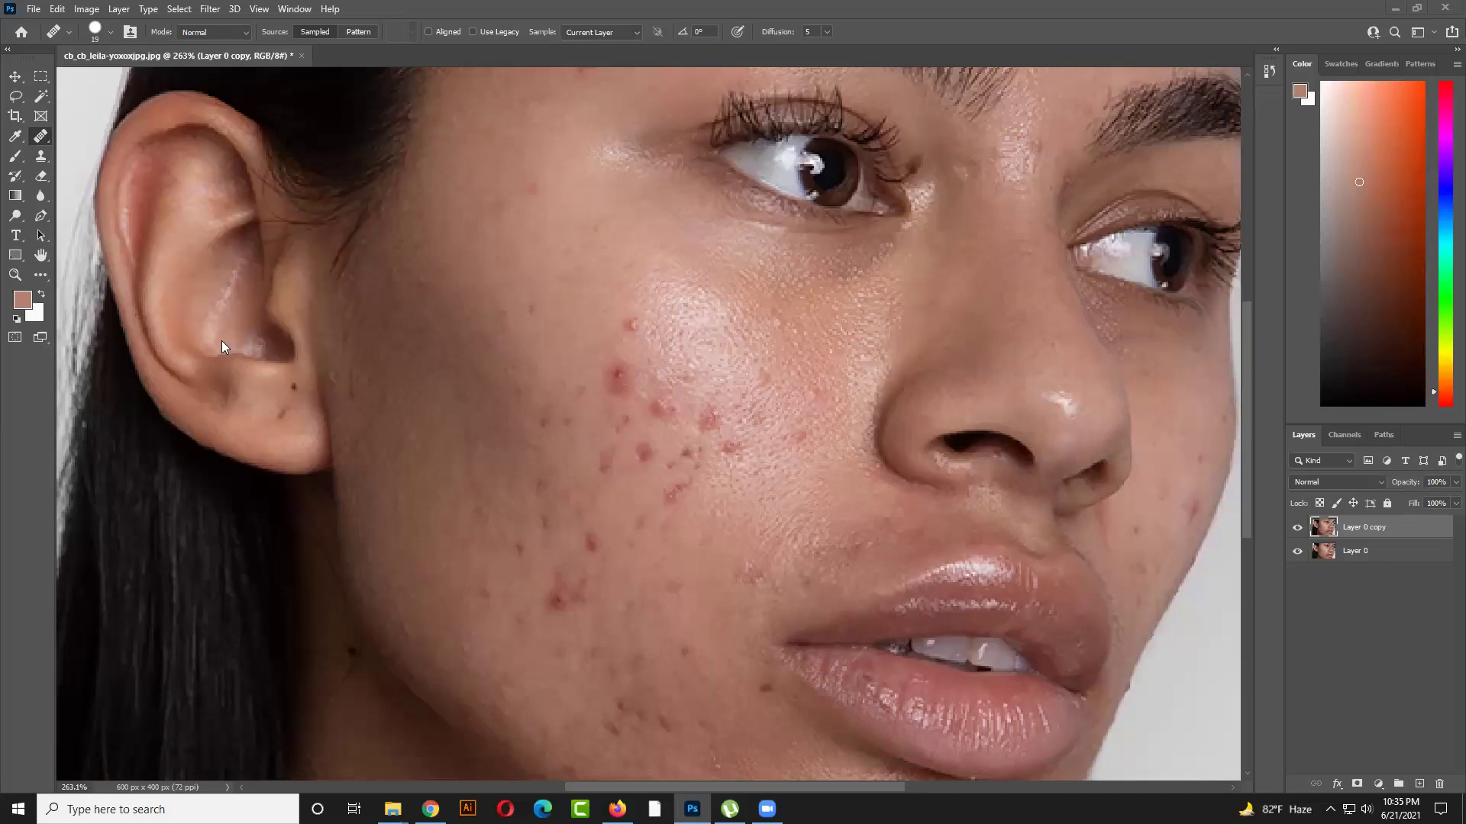
right_click(40, 137)
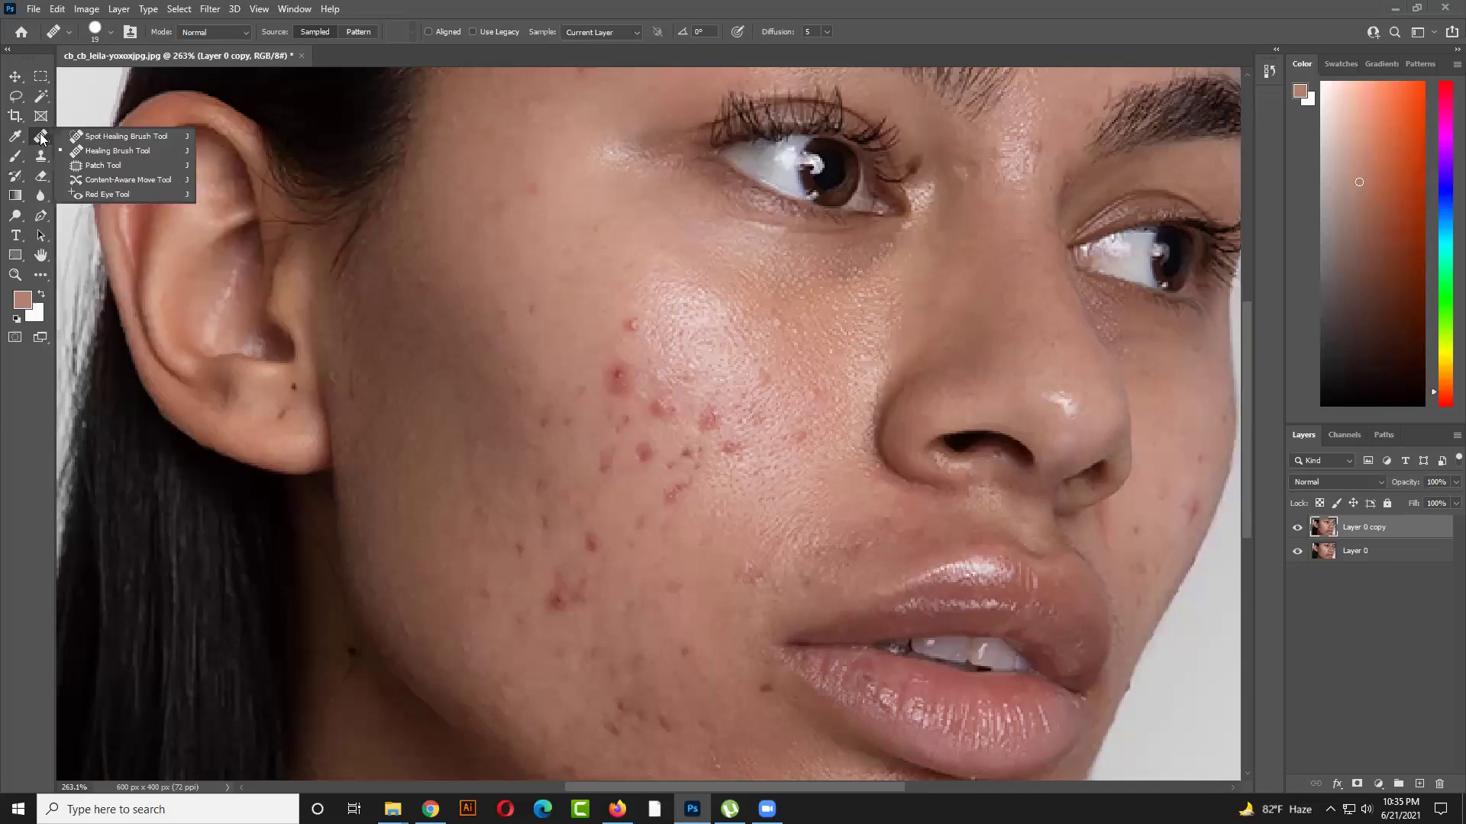
click(108, 152)
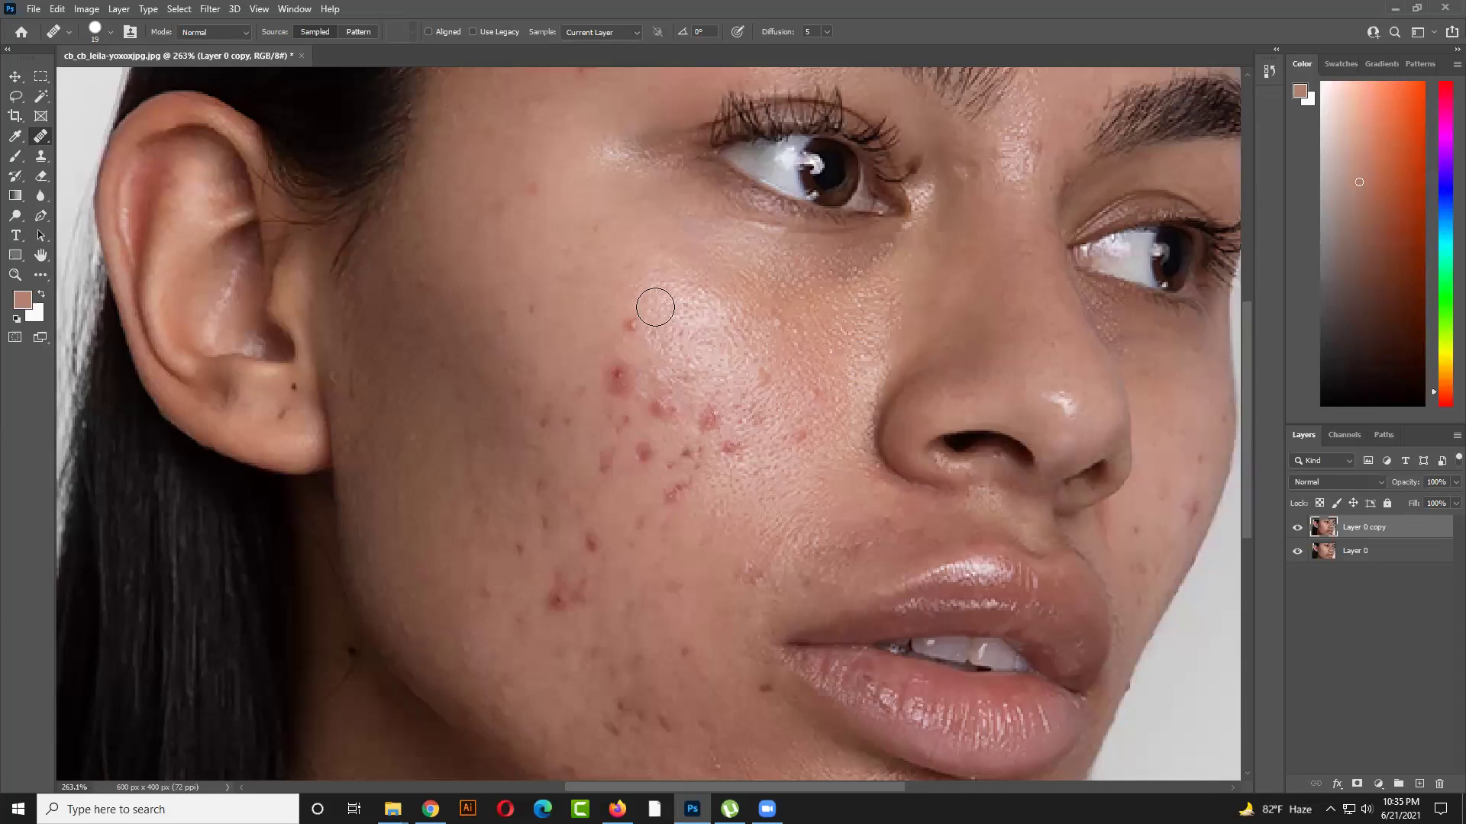
scroll(655, 308, down, 3)
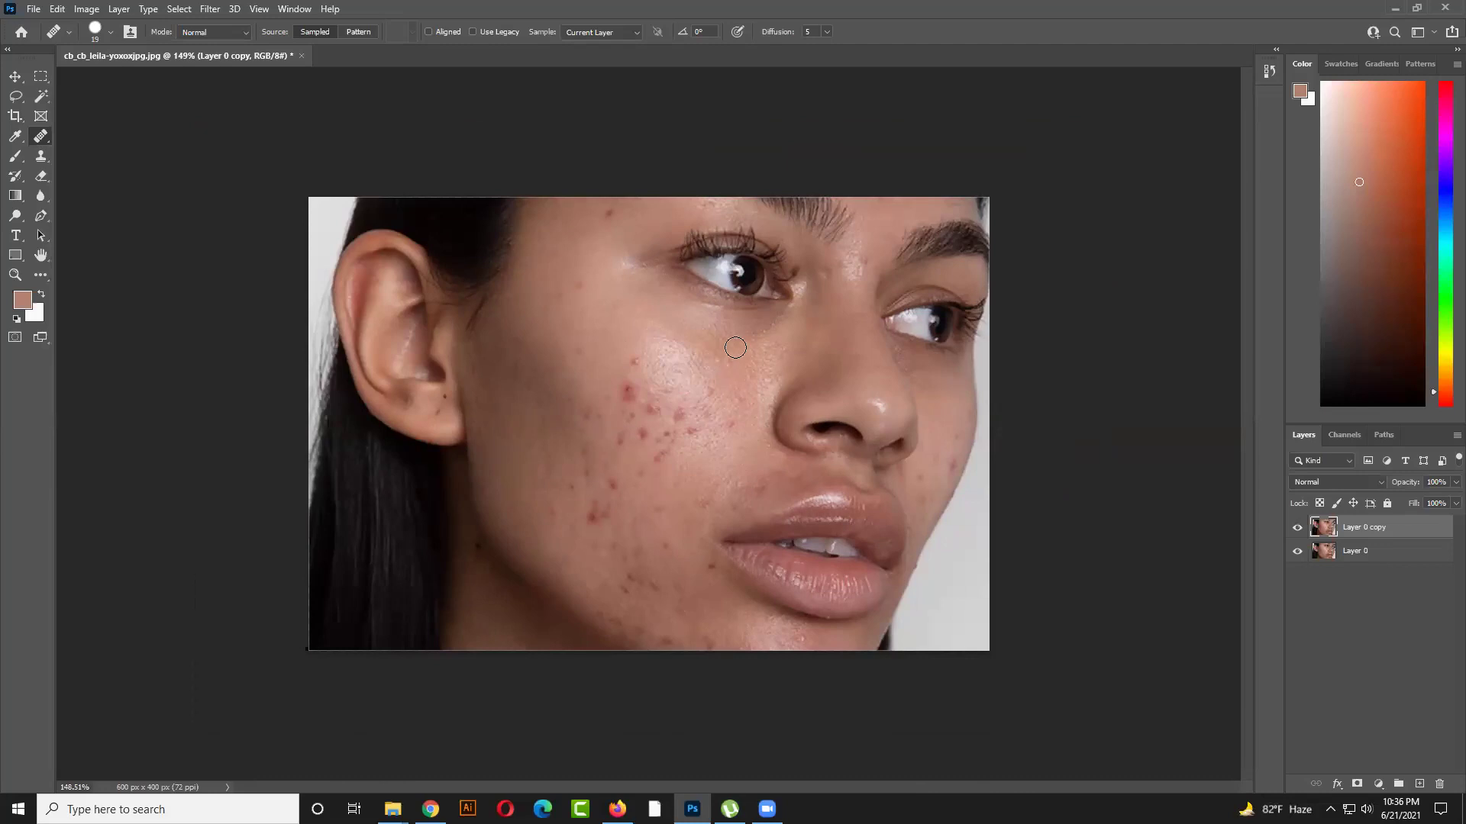
Alt-sample source skin and paint healing strokes over the cheek acne
key(alt)
click(653, 348)
drag(636, 348, 622, 356)
key(alt)
alt+click(824, 549)
click(678, 456)
mouse_move(666, 449)
mouse_down()
mouse_move(625, 437)
mouse_move(647, 421)
mouse_move(653, 441)
mouse_move(616, 438)
mouse_move(628, 417)
mouse_move(659, 419)
mouse_move(658, 441)
mouse_move(624, 445)
mouse_move(616, 426)
mouse_move(645, 415)
mouse_move(662, 432)
mouse_move(629, 425)
mouse_up()
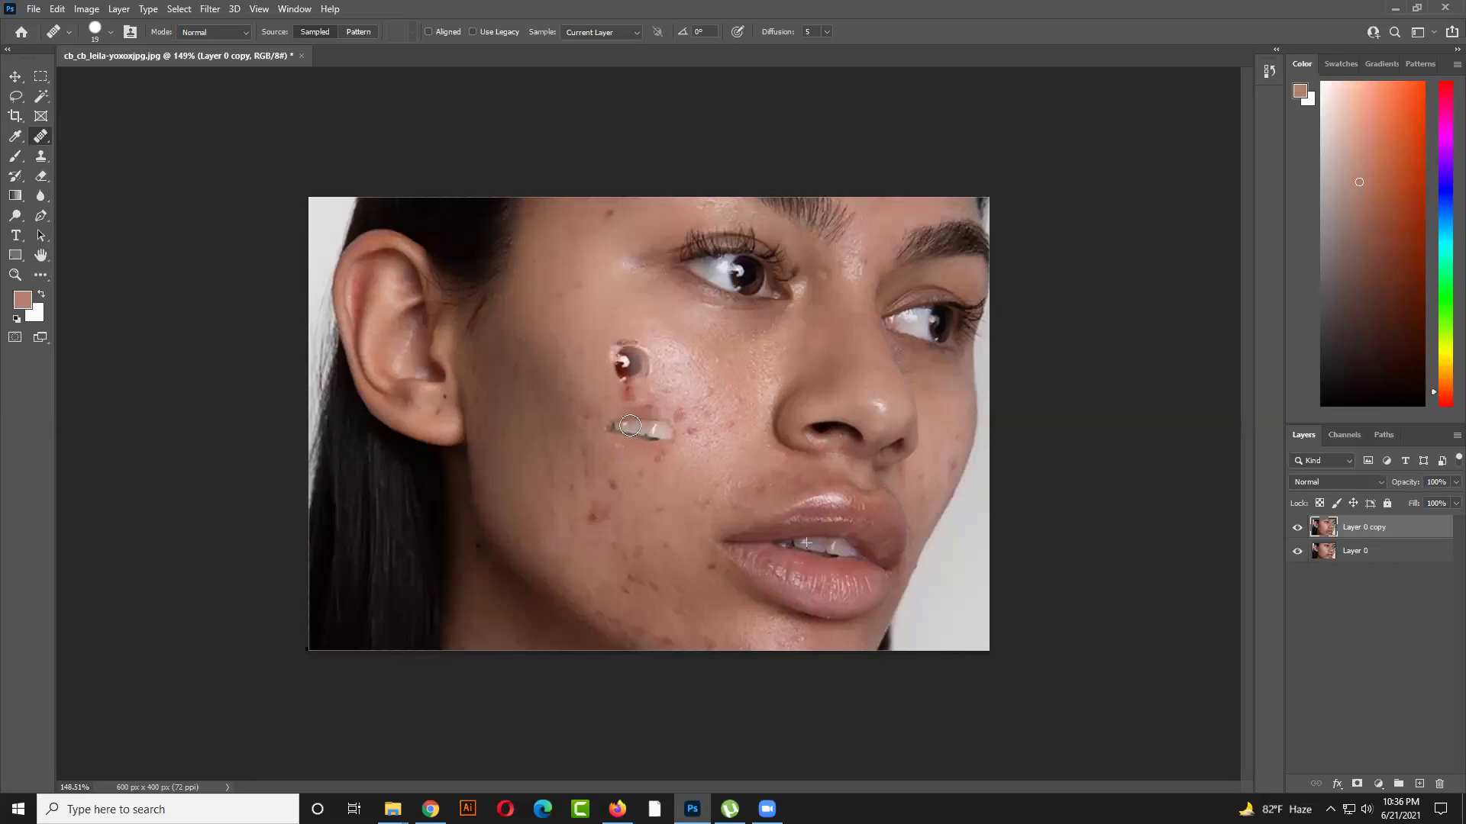
mouse_move(630, 426)
mouse_down()
mouse_move(663, 431)
mouse_move(622, 442)
mouse_move(626, 413)
mouse_move(667, 419)
mouse_move(667, 439)
mouse_move(606, 434)
mouse_move(625, 402)
mouse_move(674, 403)
mouse_move(689, 437)
mouse_move(601, 448)
mouse_move(611, 401)
mouse_up()
Undo the misplaced healing patches and shrink the brush for small pimples
key(ctrl+z)
key(ctrl+z)
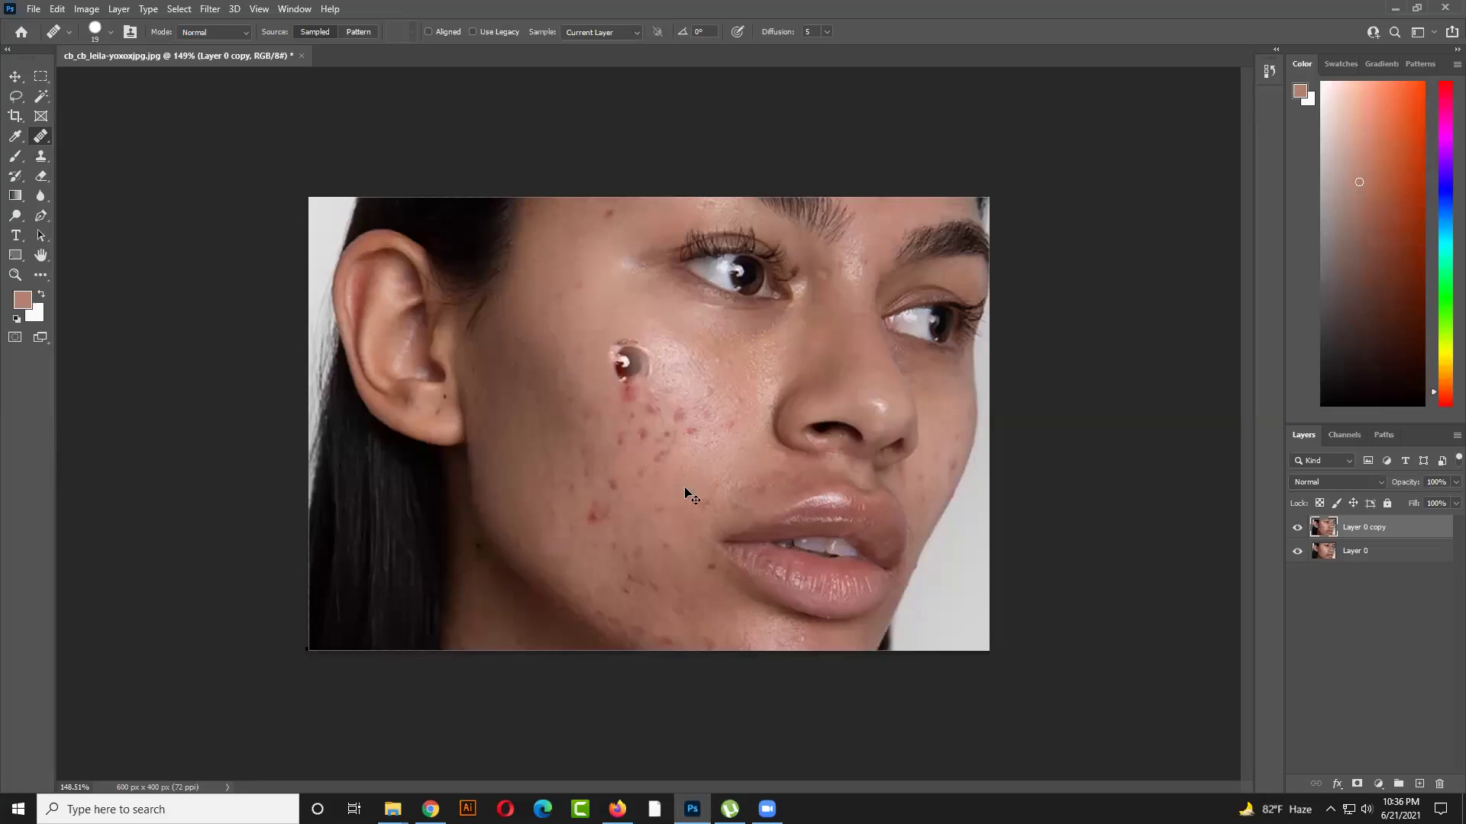
scroll(653, 424, up, 1)
scroll(656, 409, up, 1)
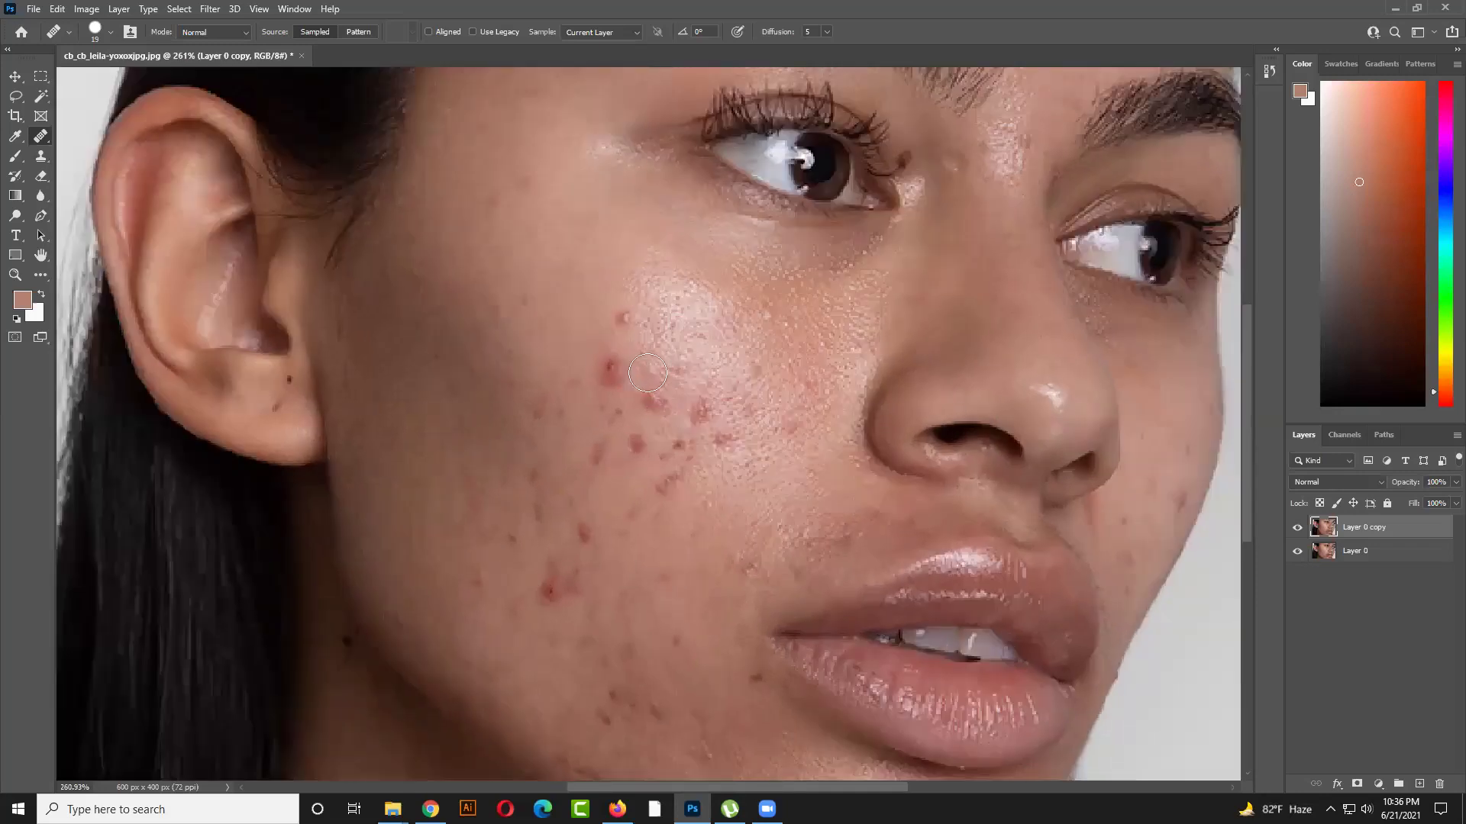
key(bracketleft)
key(bracketleft)
scroll(702, 387, down, 5)
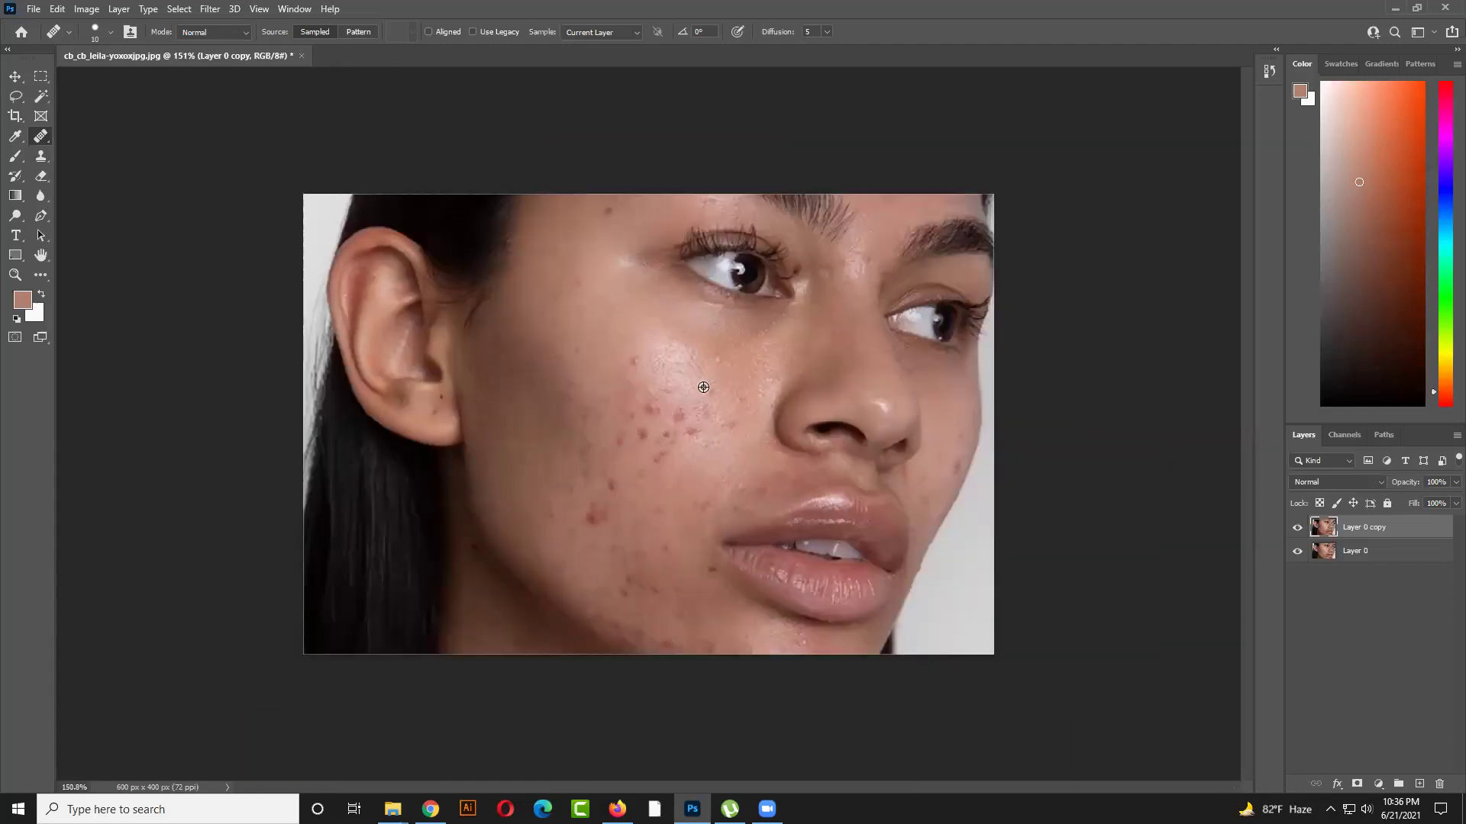
click(833, 555)
key(bracketright)
key(bracketright)
key(bracketright)
key(bracketright)
key(bracketright)
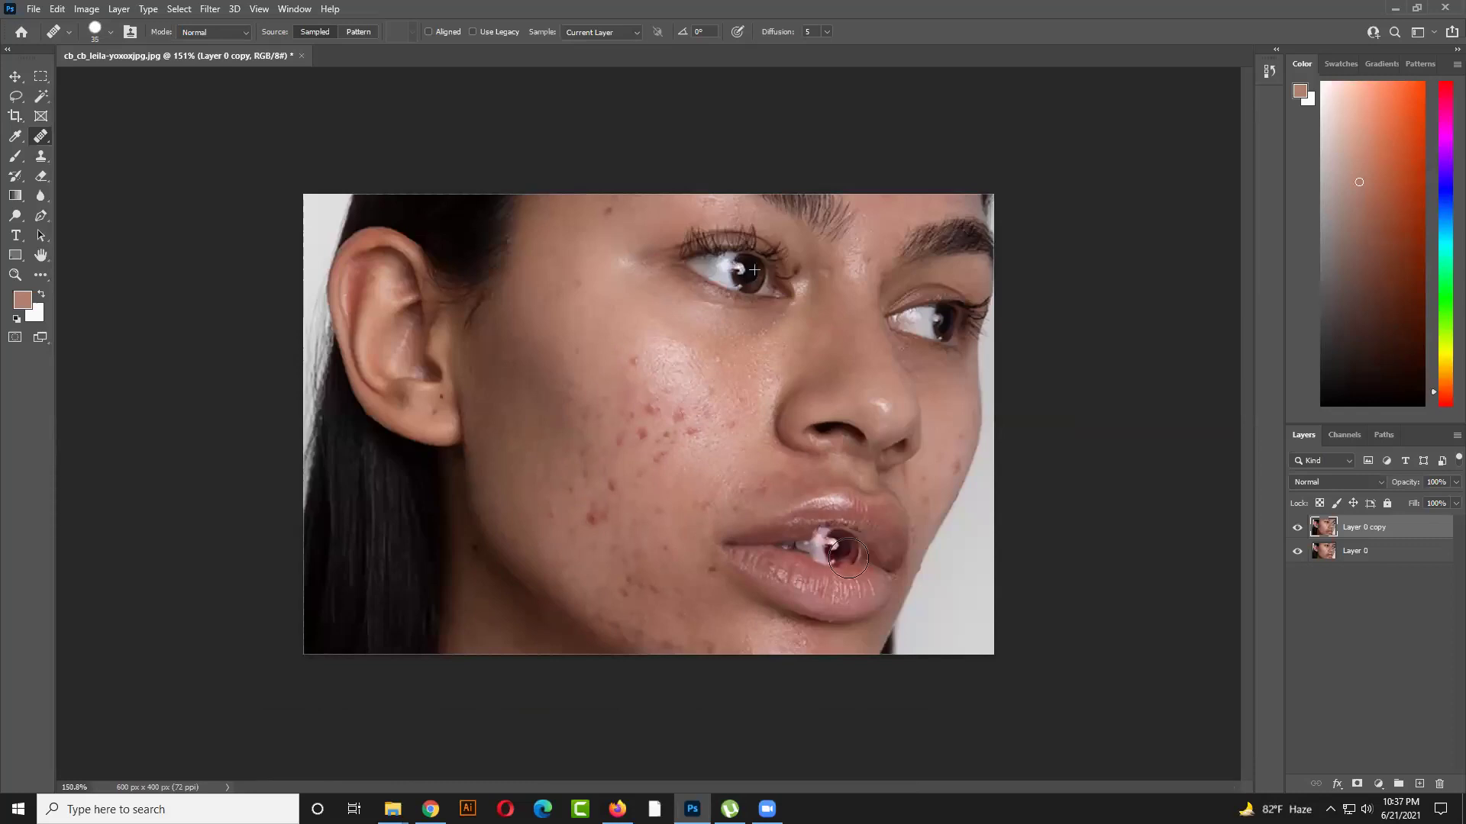
mouse_move(825, 537)
mouse_down()
mouse_move(852, 562)
mouse_move(766, 543)
mouse_move(796, 530)
mouse_move(870, 565)
mouse_up()
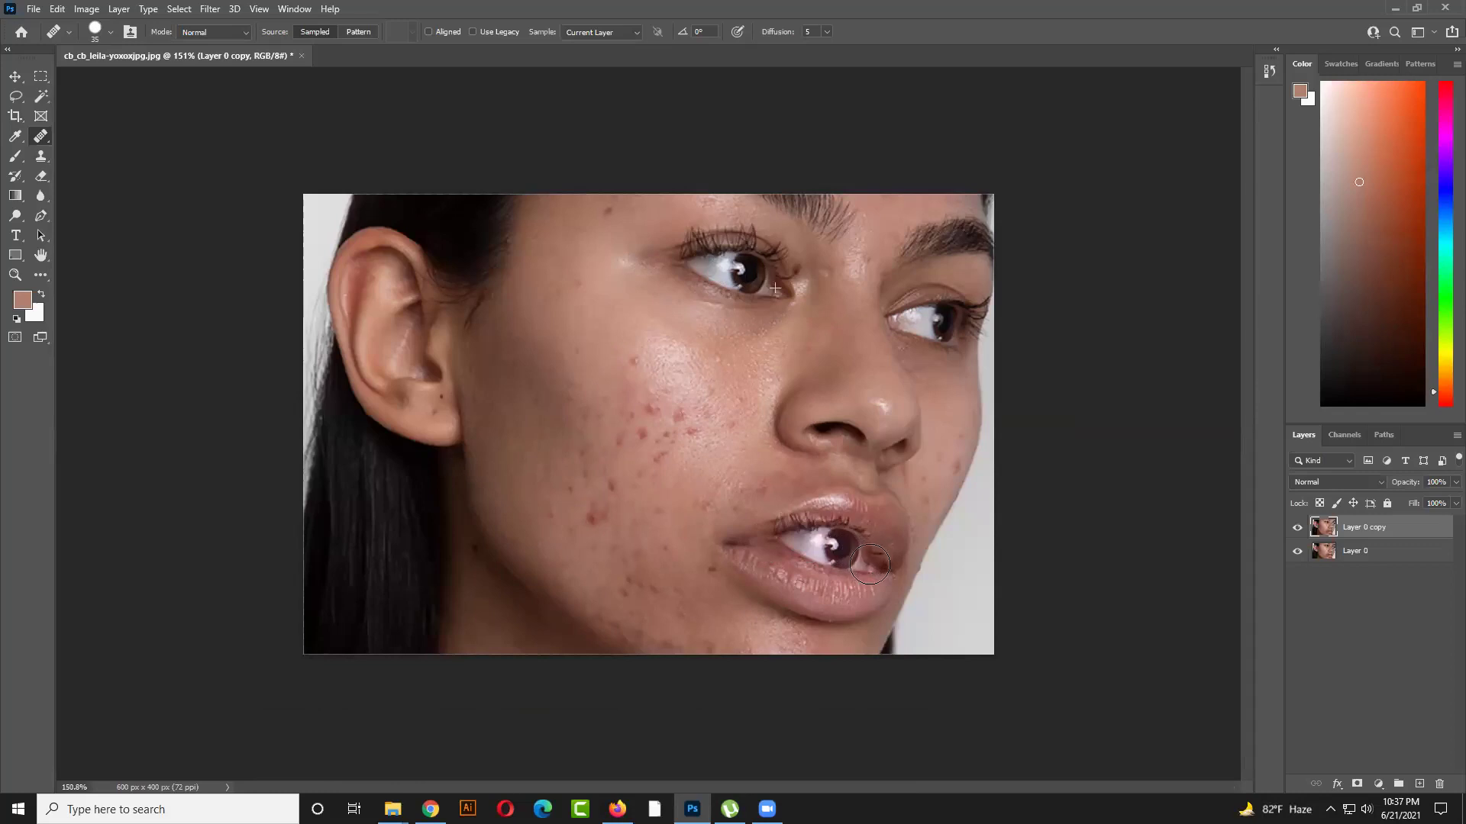
drag(870, 565, 871, 566)
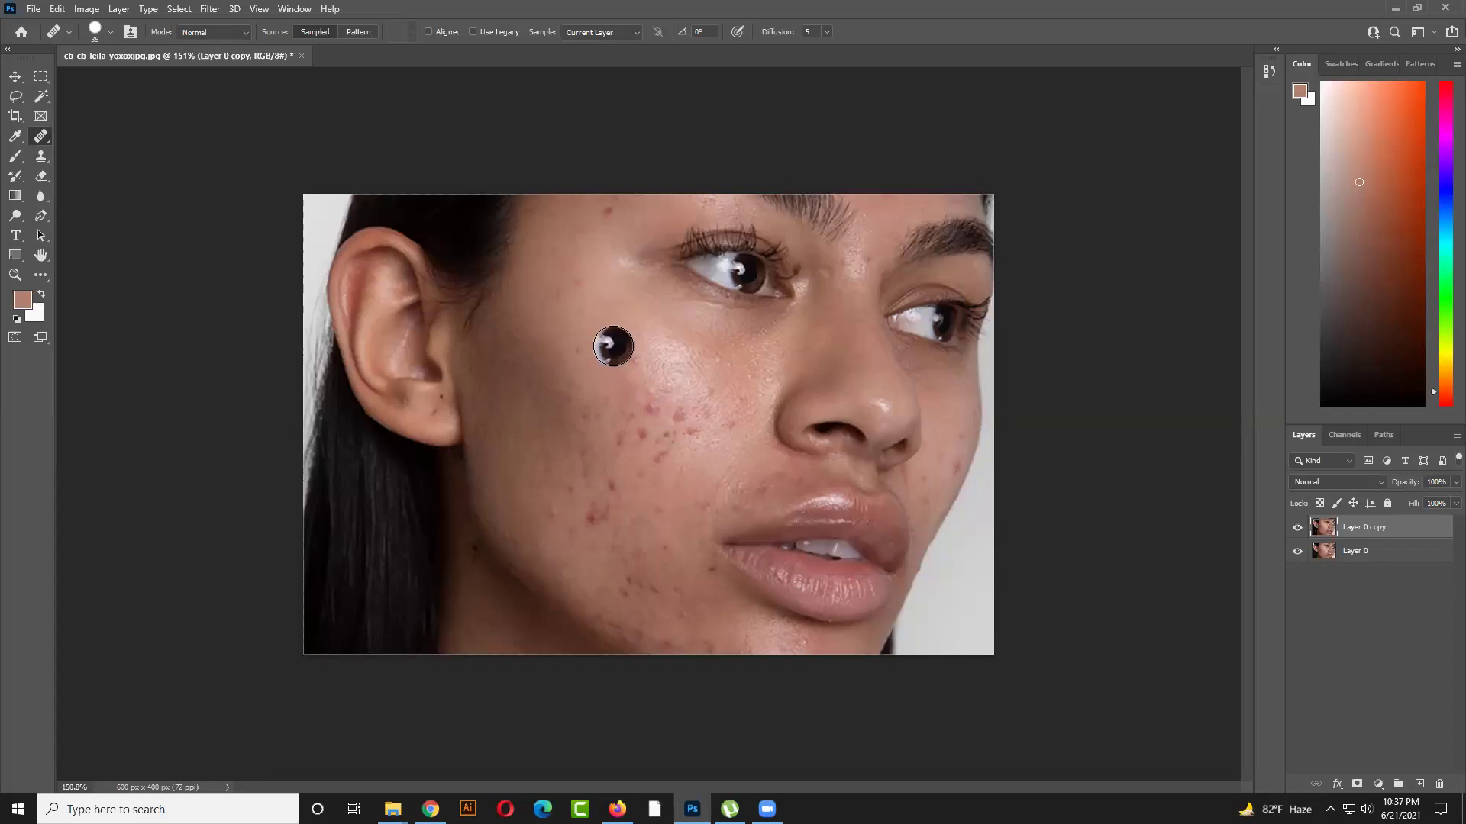
alt+click(835, 430)
mouse_move(595, 397)
mouse_down()
mouse_move(639, 402)
mouse_move(554, 399)
mouse_move(555, 384)
mouse_move(600, 381)
mouse_move(647, 407)
mouse_move(577, 422)
mouse_move(537, 403)
mouse_move(610, 446)
mouse_move(660, 440)
mouse_move(672, 400)
mouse_move(642, 445)
mouse_move(549, 442)
mouse_move(532, 412)
mouse_move(628, 465)
mouse_move(654, 397)
mouse_up()
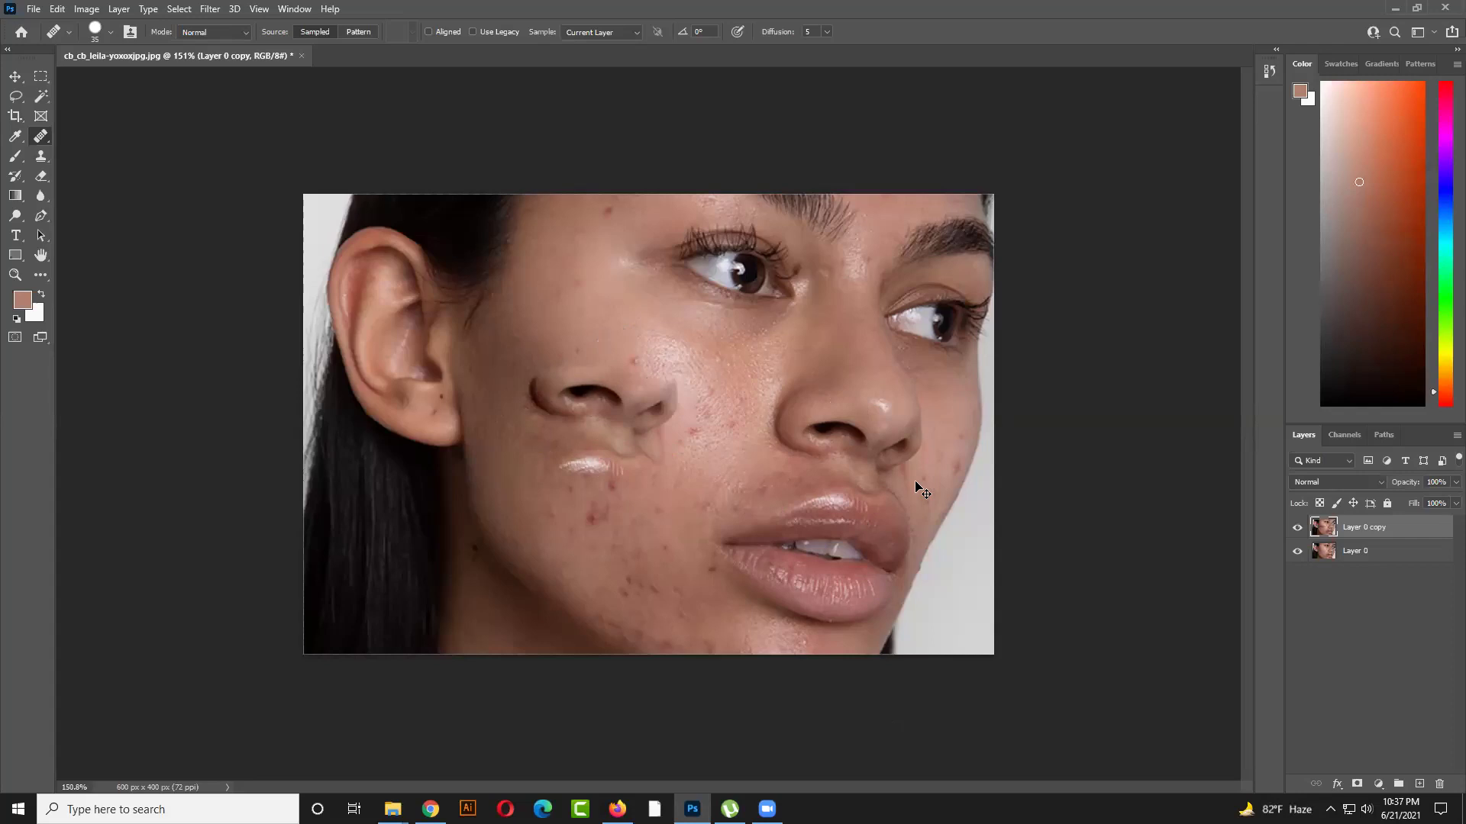
key(ctrl+z)
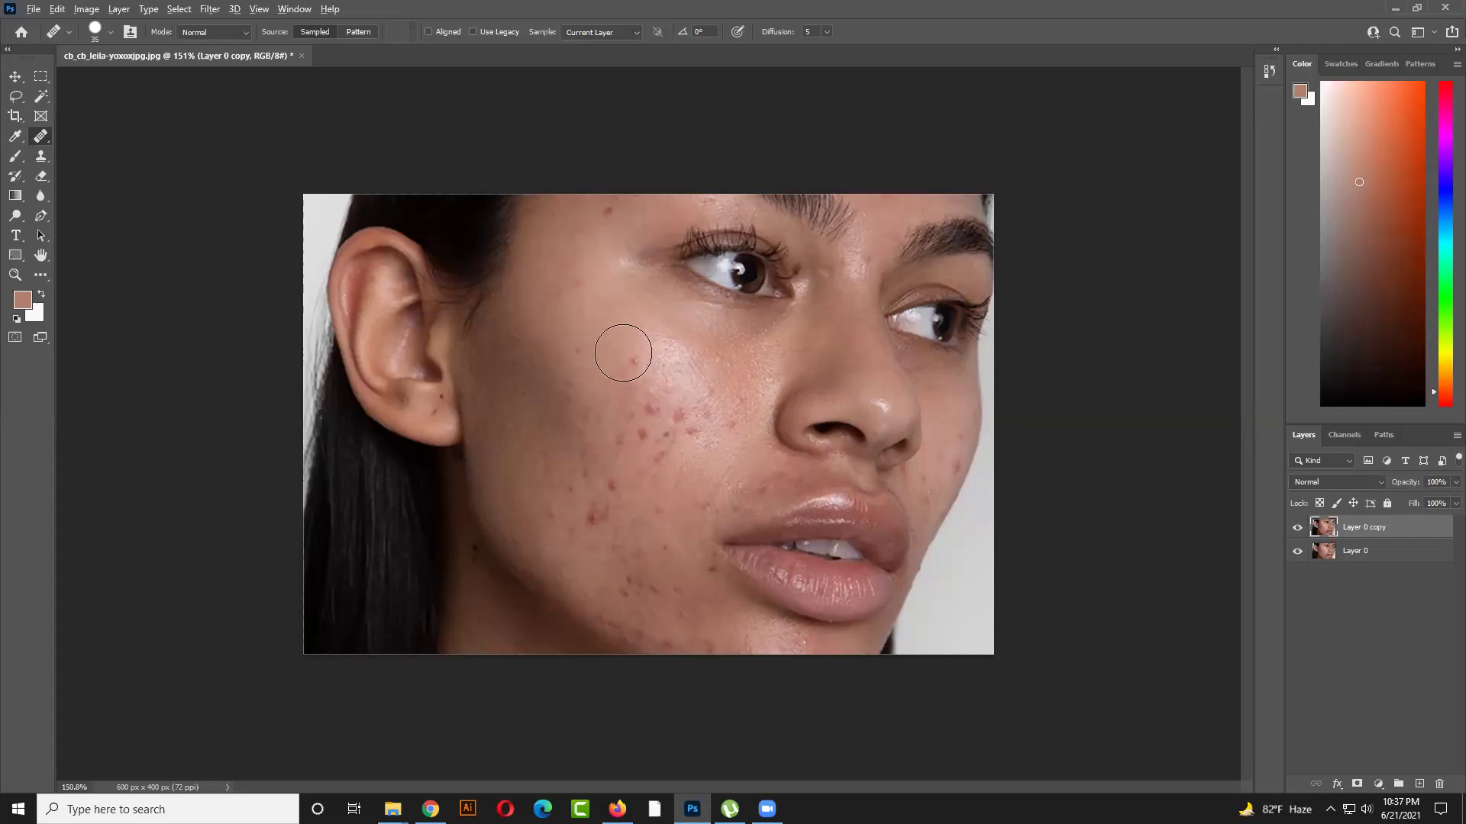
Sample plain cheek skin, heal a lower-cheek spot, and undo the stroke that cloned the eye
scroll(622, 344, up, 3)
alt+click(658, 271)
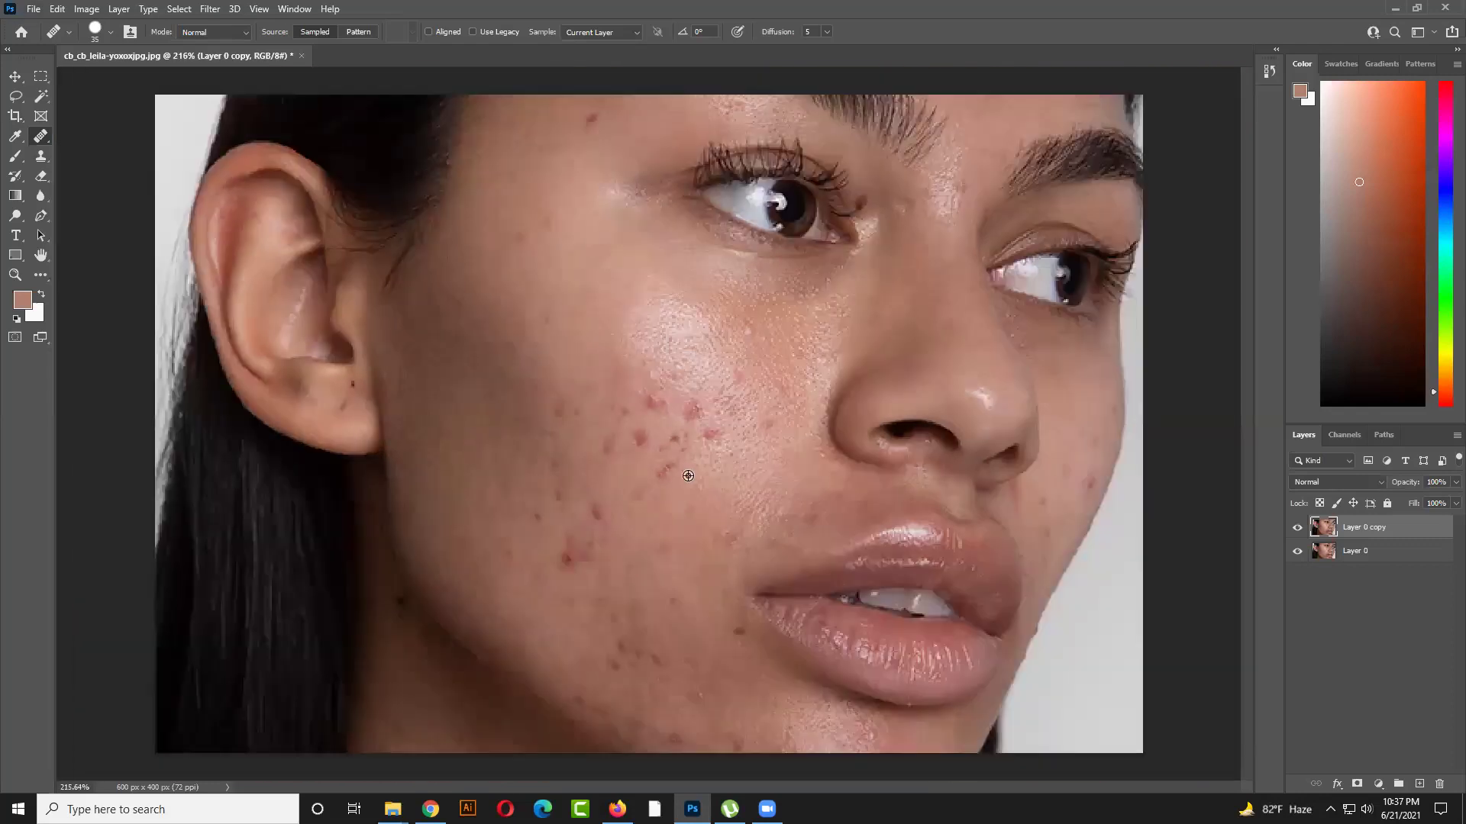
scroll(626, 378, down, 3)
click(621, 499)
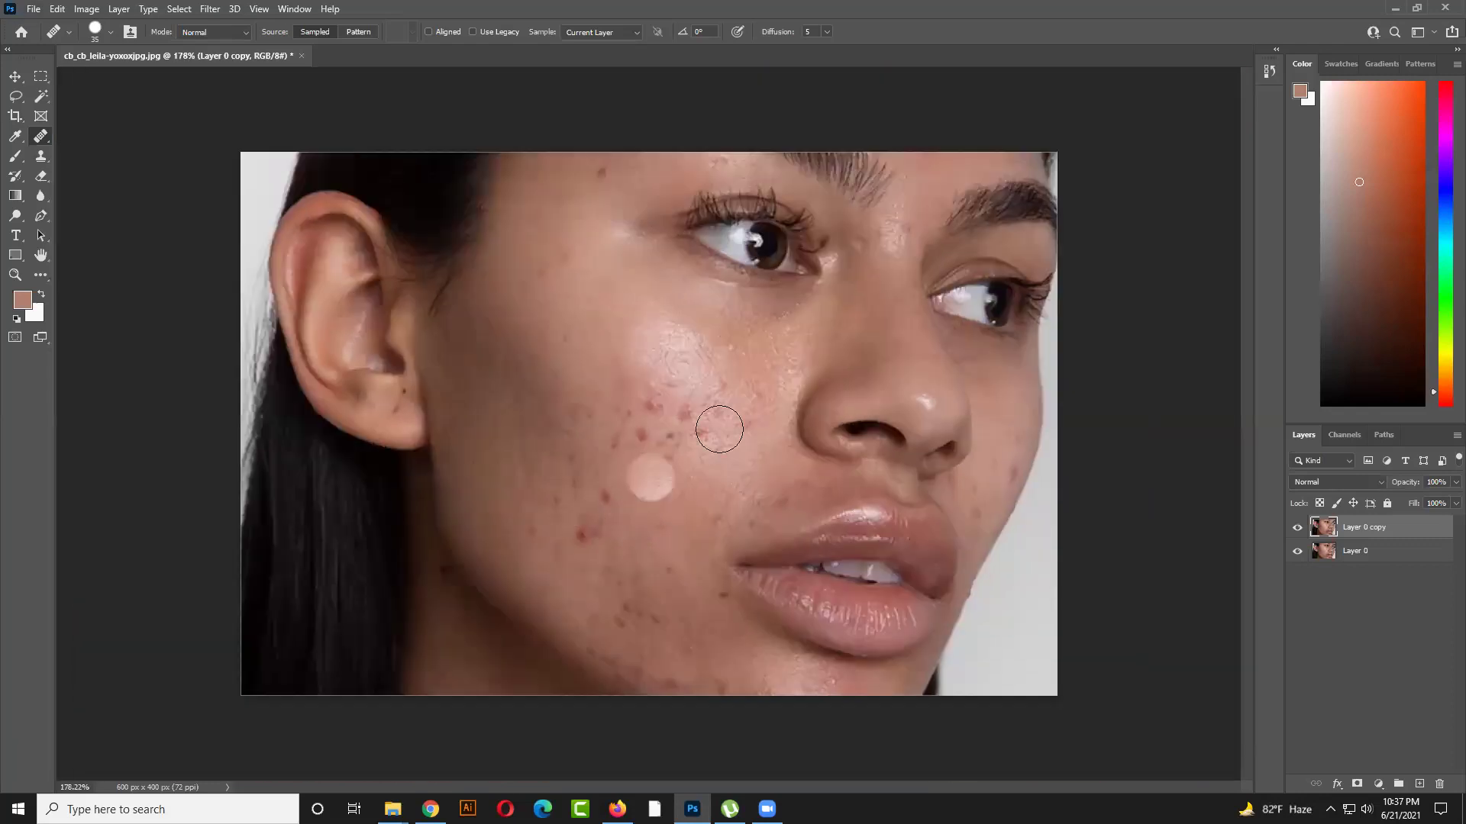
alt+click(781, 322)
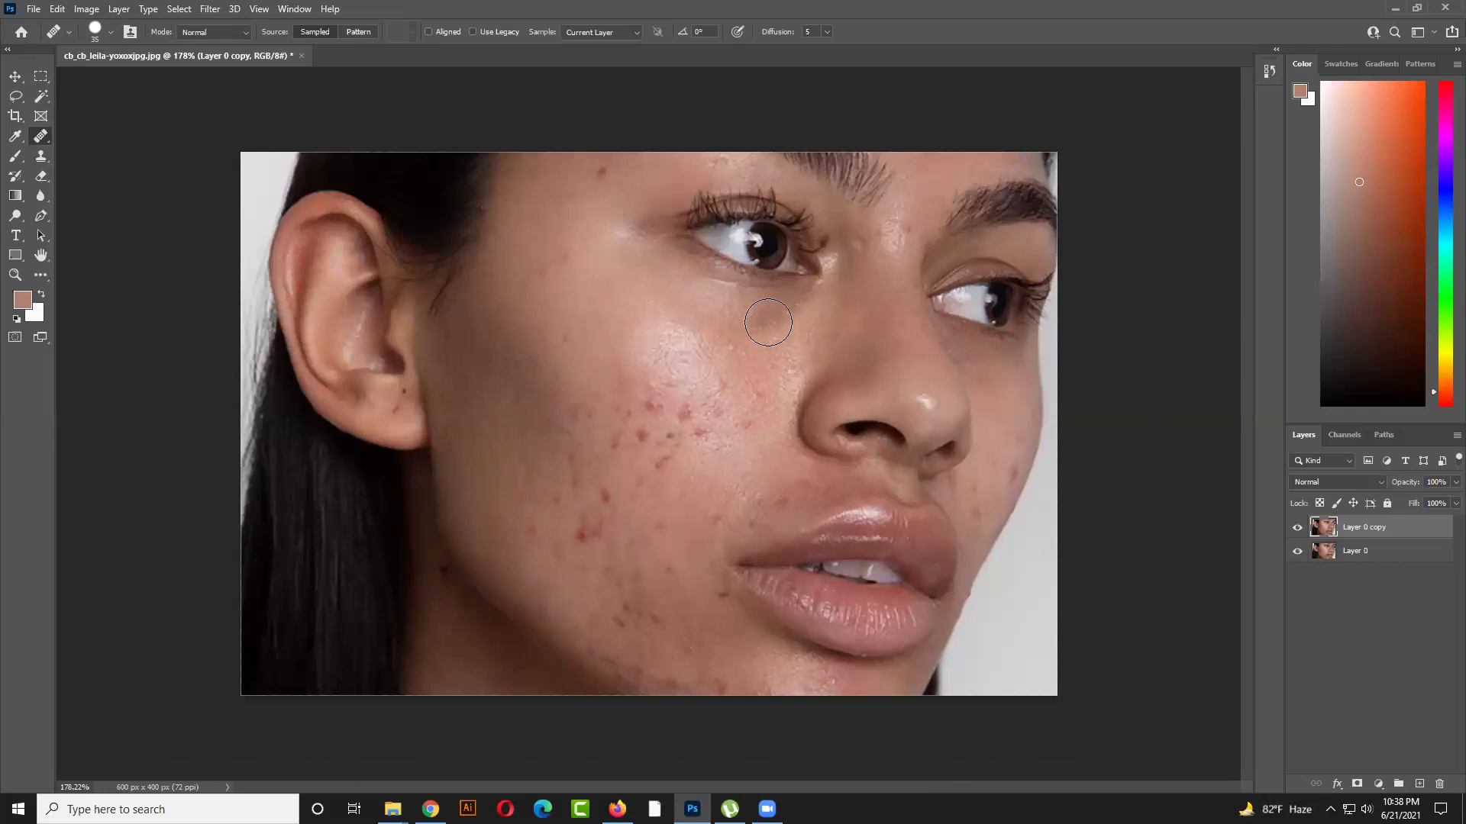
mouse_move(561, 452)
mouse_down()
mouse_move(566, 432)
mouse_move(604, 459)
mouse_up()
key(ctrl+z)
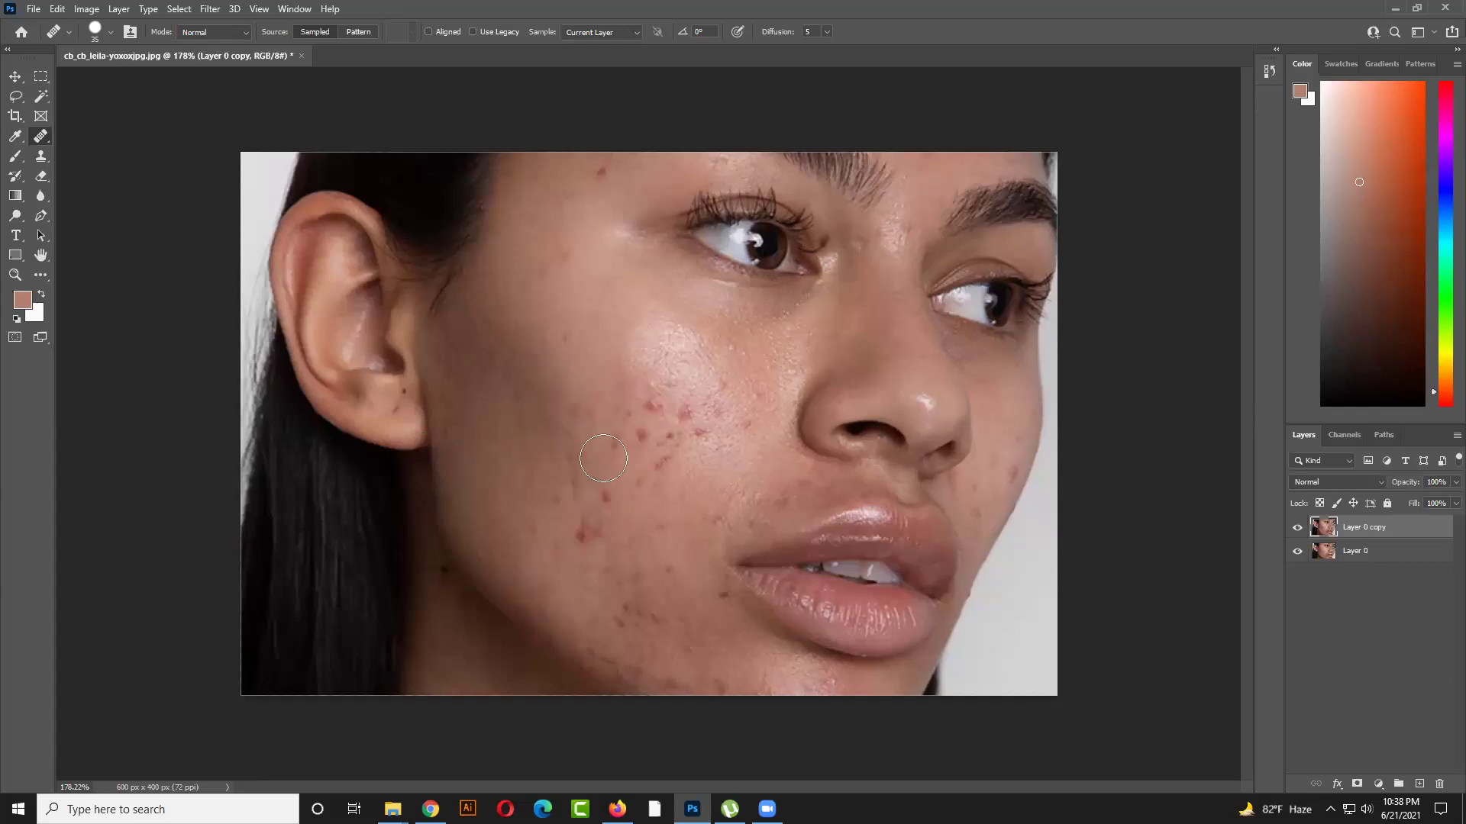
Resize the healing brush to size 20
scroll(608, 478, up, 1)
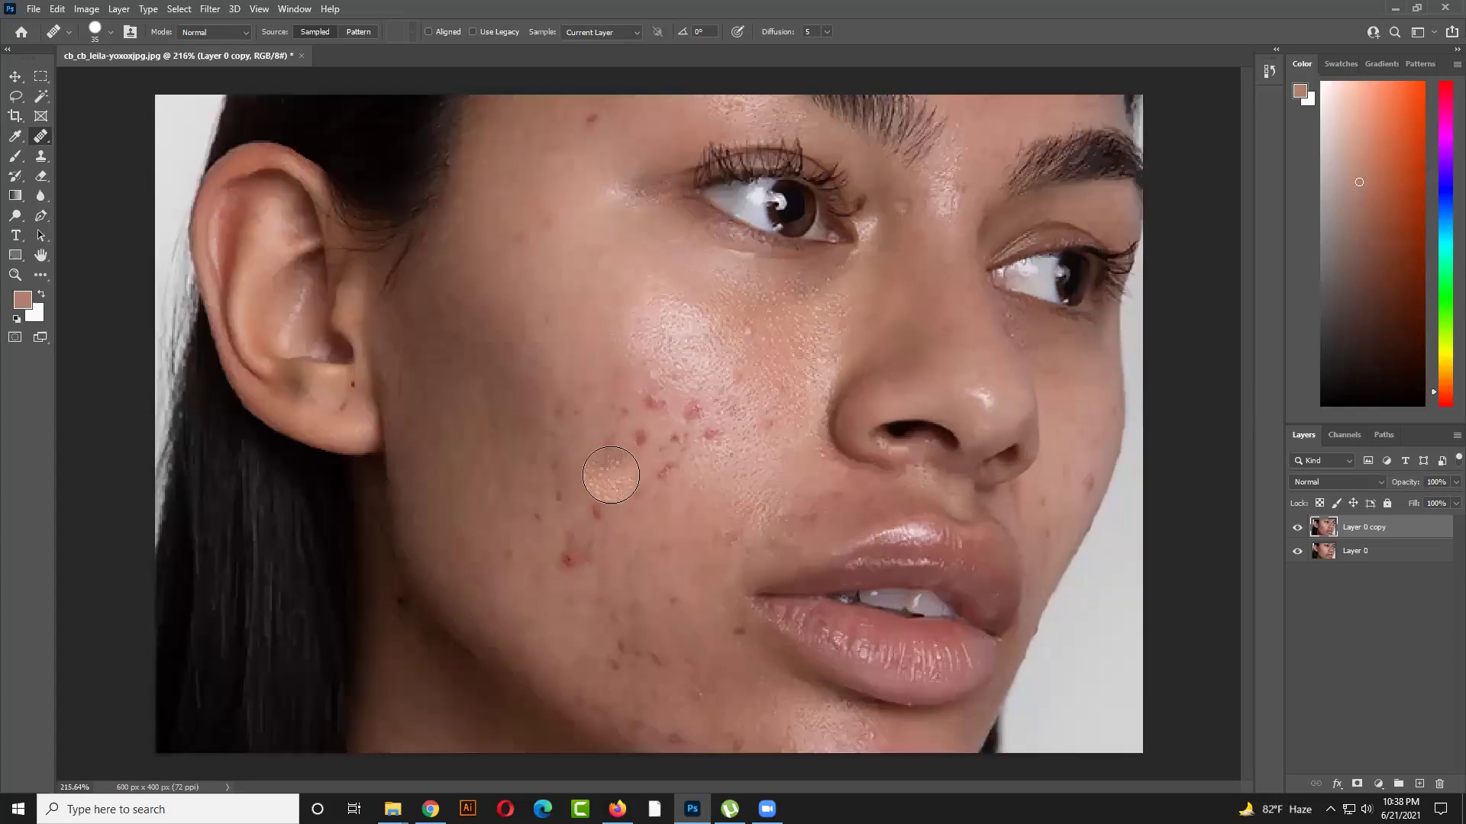
key(bracketright)
key(bracketleft)
key(bracketleft)
key(bracketleft)
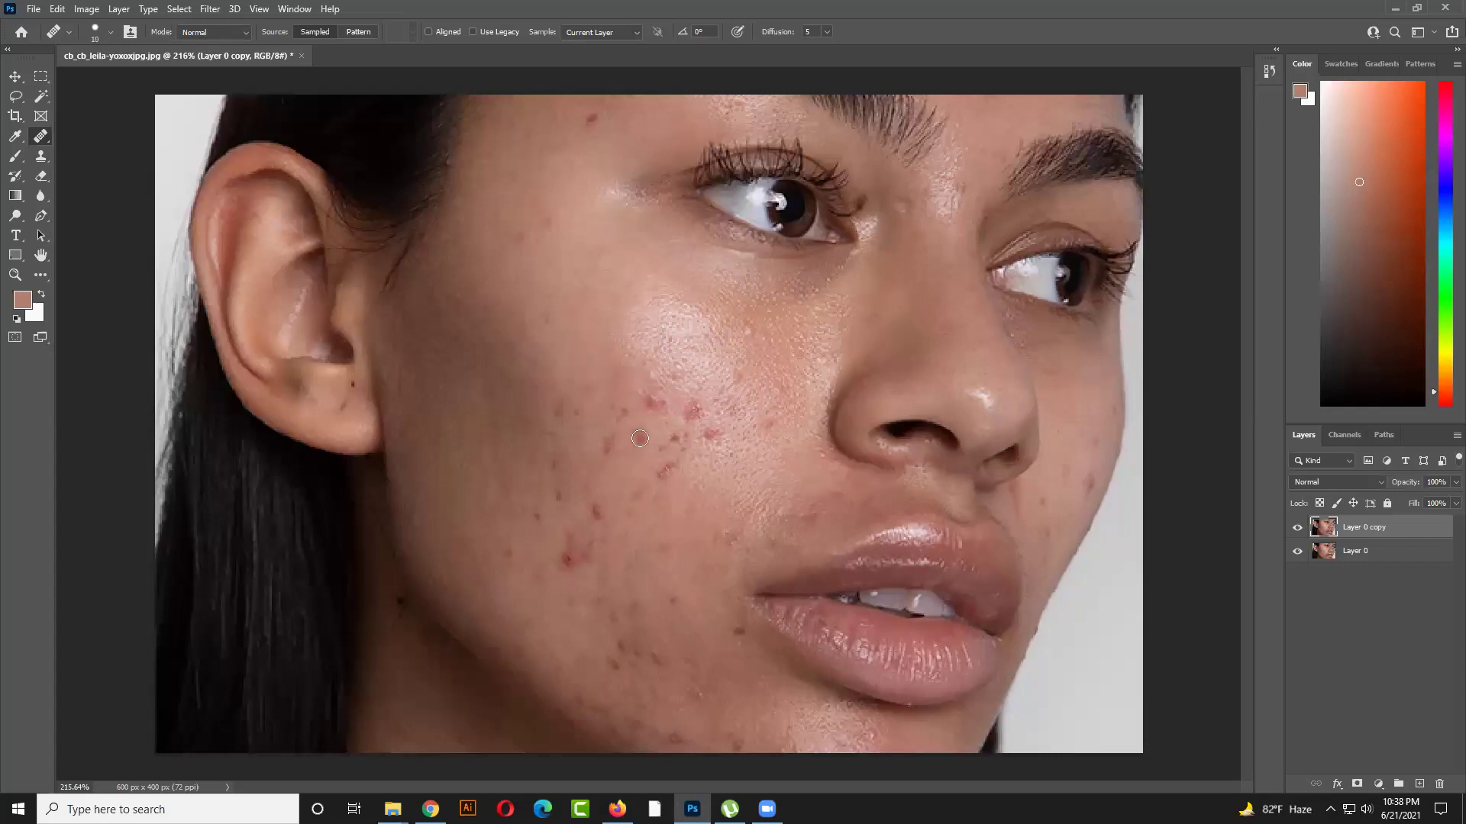
key(bracketright)
Heal the red blemishes across the mid and lower cheek, then compare against the original Layer 0
alt+click(618, 434)
click(652, 410)
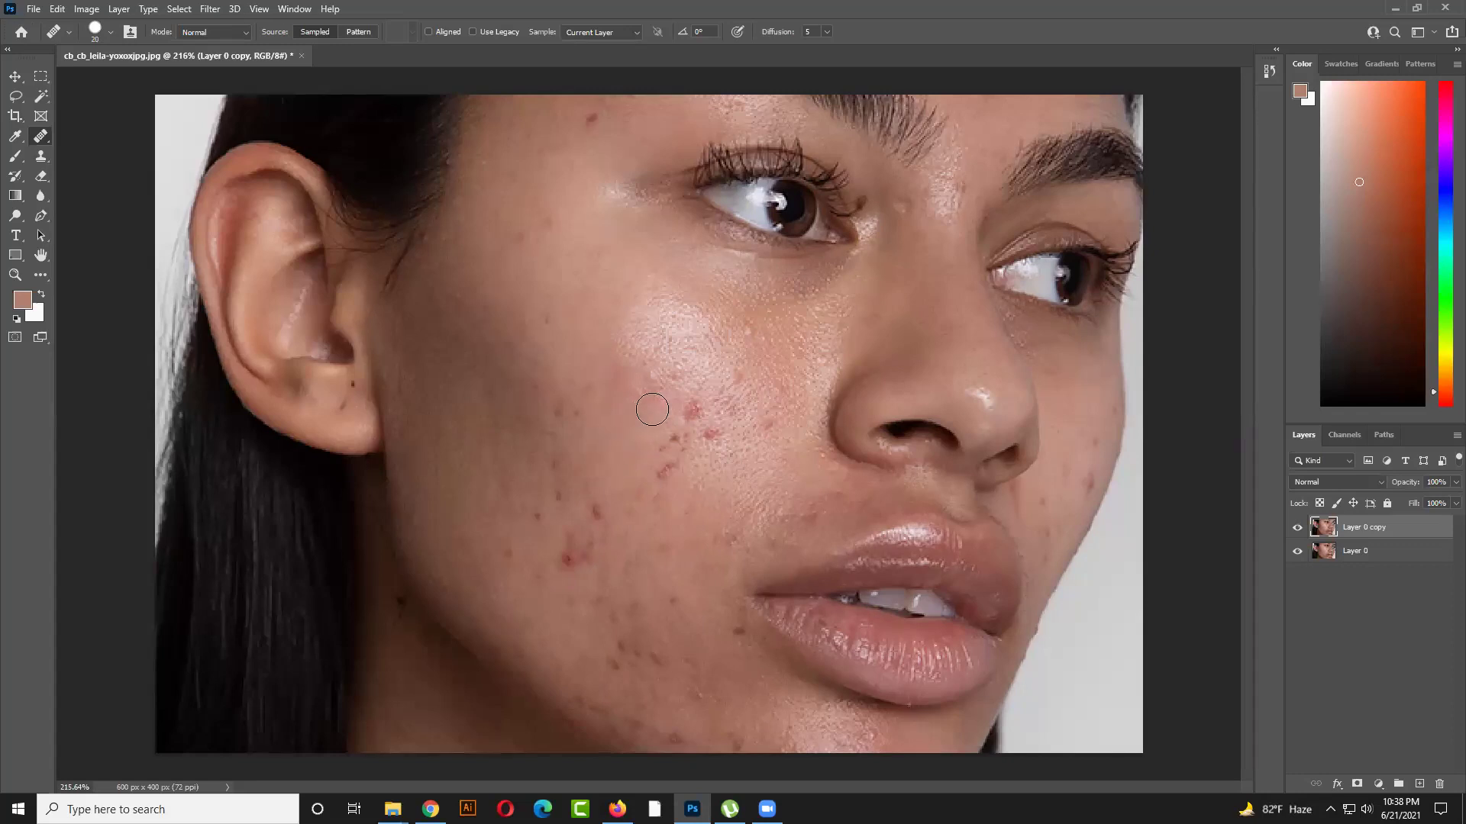
click(573, 412)
click(557, 492)
click(600, 513)
scroll(588, 480, down, 3)
scroll(588, 481, up, 3)
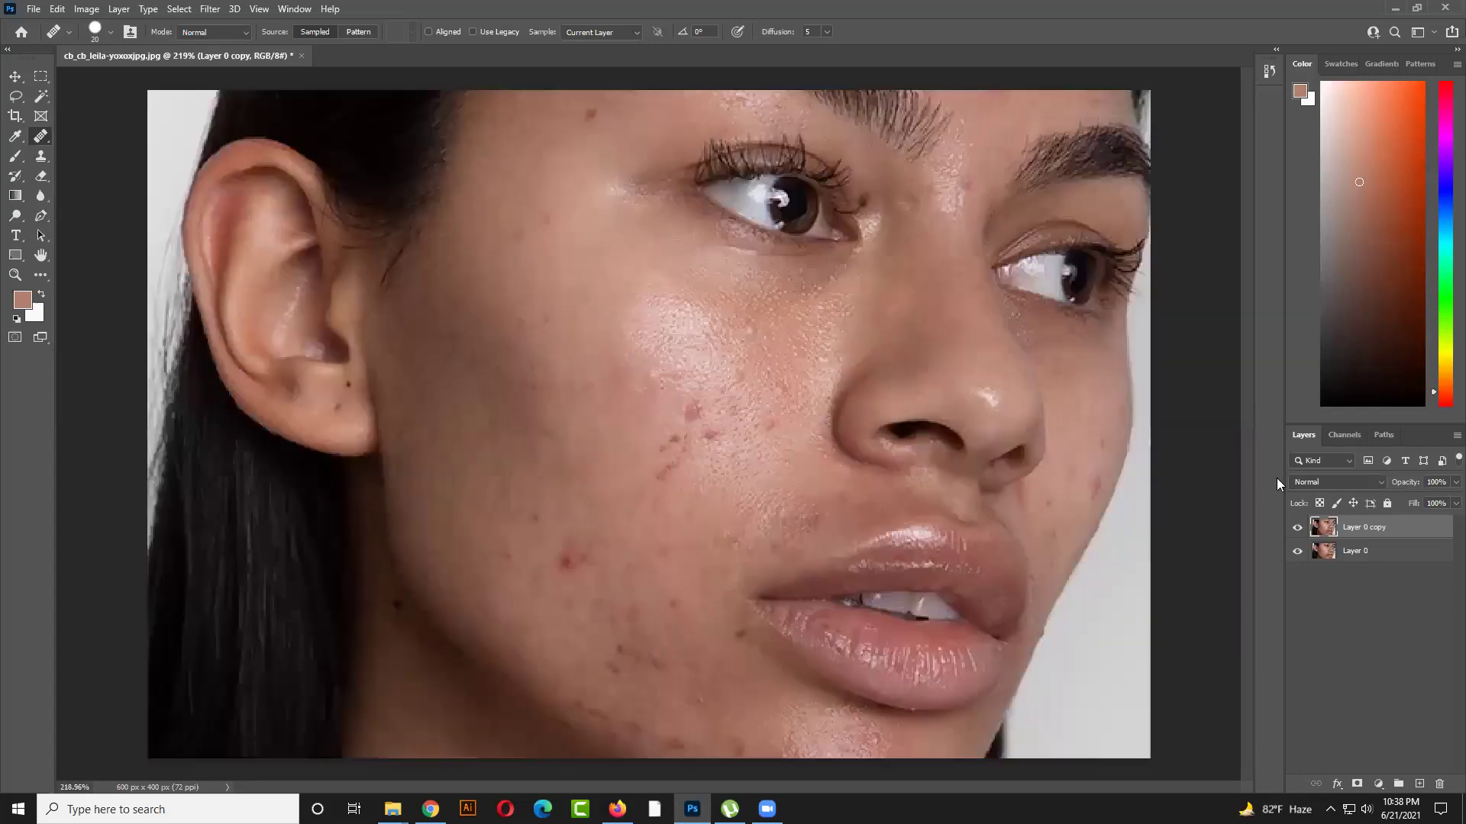
click(1297, 527)
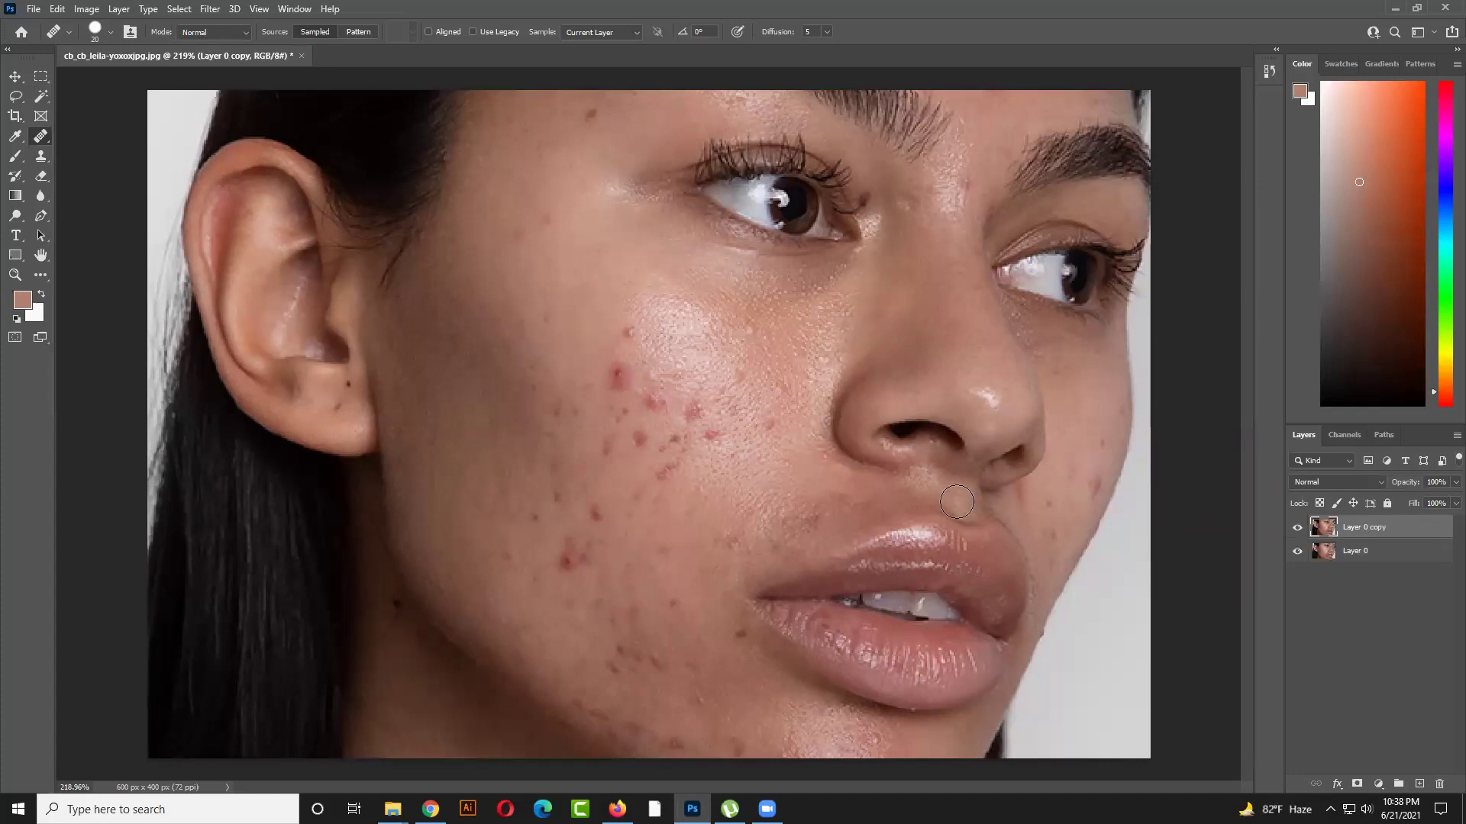
scroll(896, 502, down, 2)
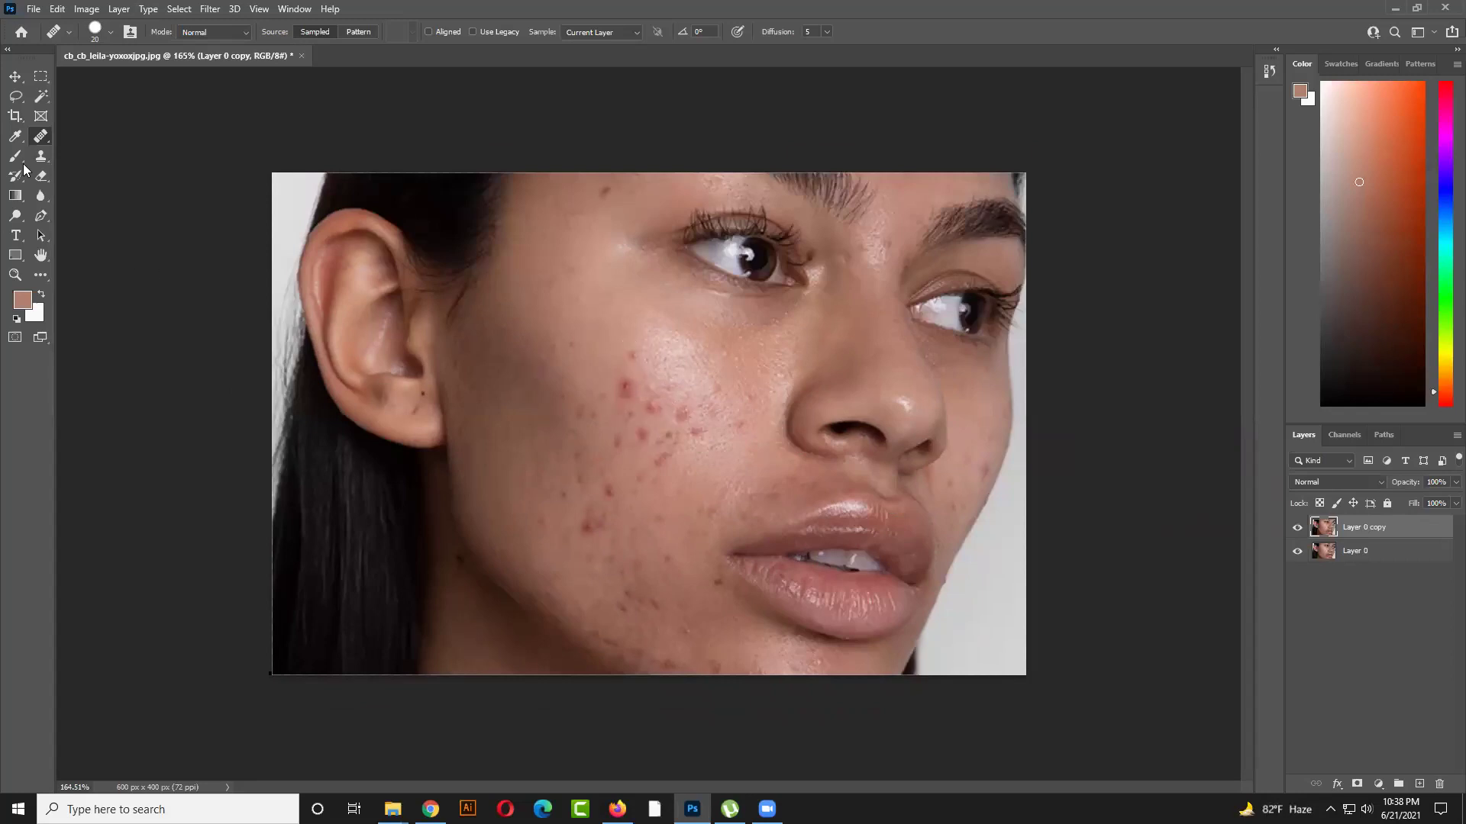
Switch to the Patch Tool and patch the first upper-cheek blemish onto clear skin
right_click(42, 141)
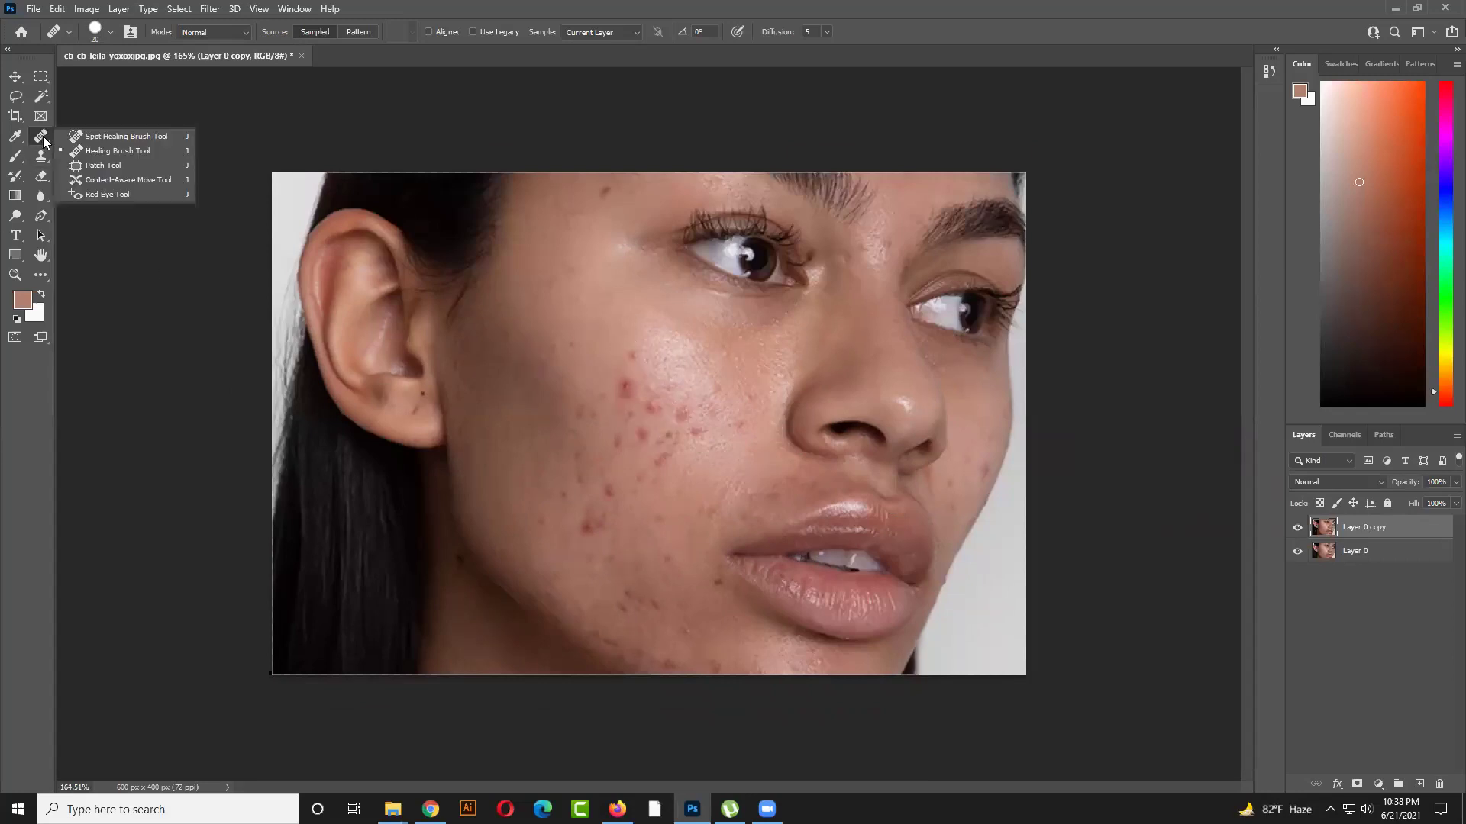
click(83, 167)
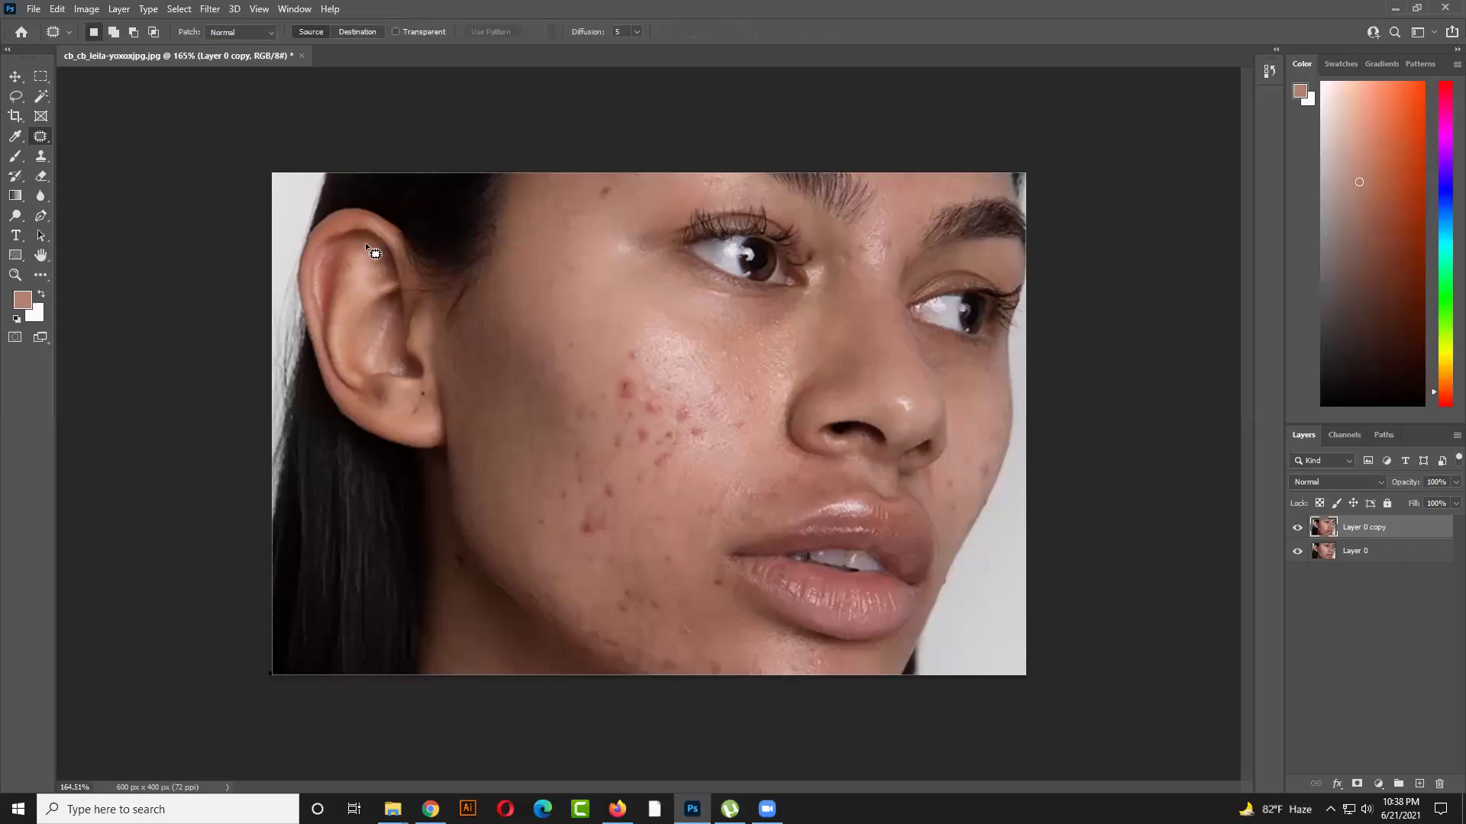
scroll(646, 370, up, 2)
mouse_move(624, 310)
mouse_down()
mouse_move(628, 348)
mouse_move(607, 332)
mouse_move(625, 310)
mouse_move(754, 336)
mouse_move(730, 344)
mouse_move(751, 355)
mouse_move(605, 319)
mouse_move(577, 328)
mouse_move(565, 282)
mouse_up()
key(ctrl+d)
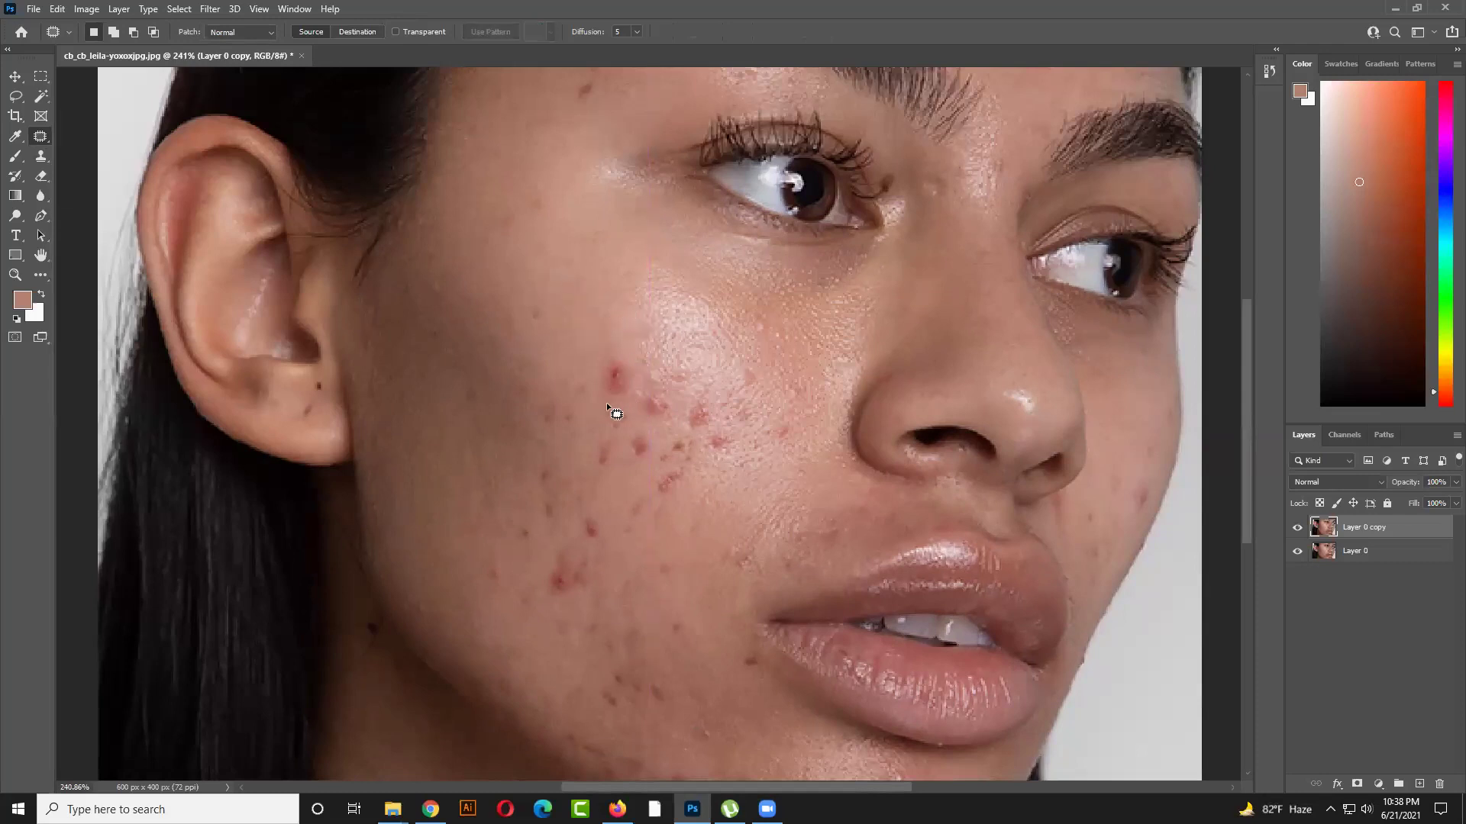
mouse_move(619, 352)
mouse_down()
mouse_move(646, 393)
mouse_move(489, 339)
mouse_up()
key(ctrl+d)
Patch two more mid-cheek blemishes, deselecting after each
mouse_move(654, 393)
mouse_down()
mouse_move(677, 429)
mouse_move(630, 410)
mouse_move(655, 393)
mouse_move(687, 420)
mouse_move(667, 428)
mouse_move(598, 353)
mouse_up()
key(ctrl+d)
mouse_move(635, 423)
mouse_down()
mouse_move(642, 463)
mouse_move(621, 447)
mouse_move(704, 340)
mouse_move(710, 374)
mouse_up()
key(ctrl+d)
mouse_move(636, 439)
mouse_down()
mouse_move(655, 462)
mouse_move(621, 497)
mouse_up()
click(626, 483)
click(624, 443)
Patch the remaining lower-cheek blemishes with nearby clean skin
drag(614, 450, 608, 479)
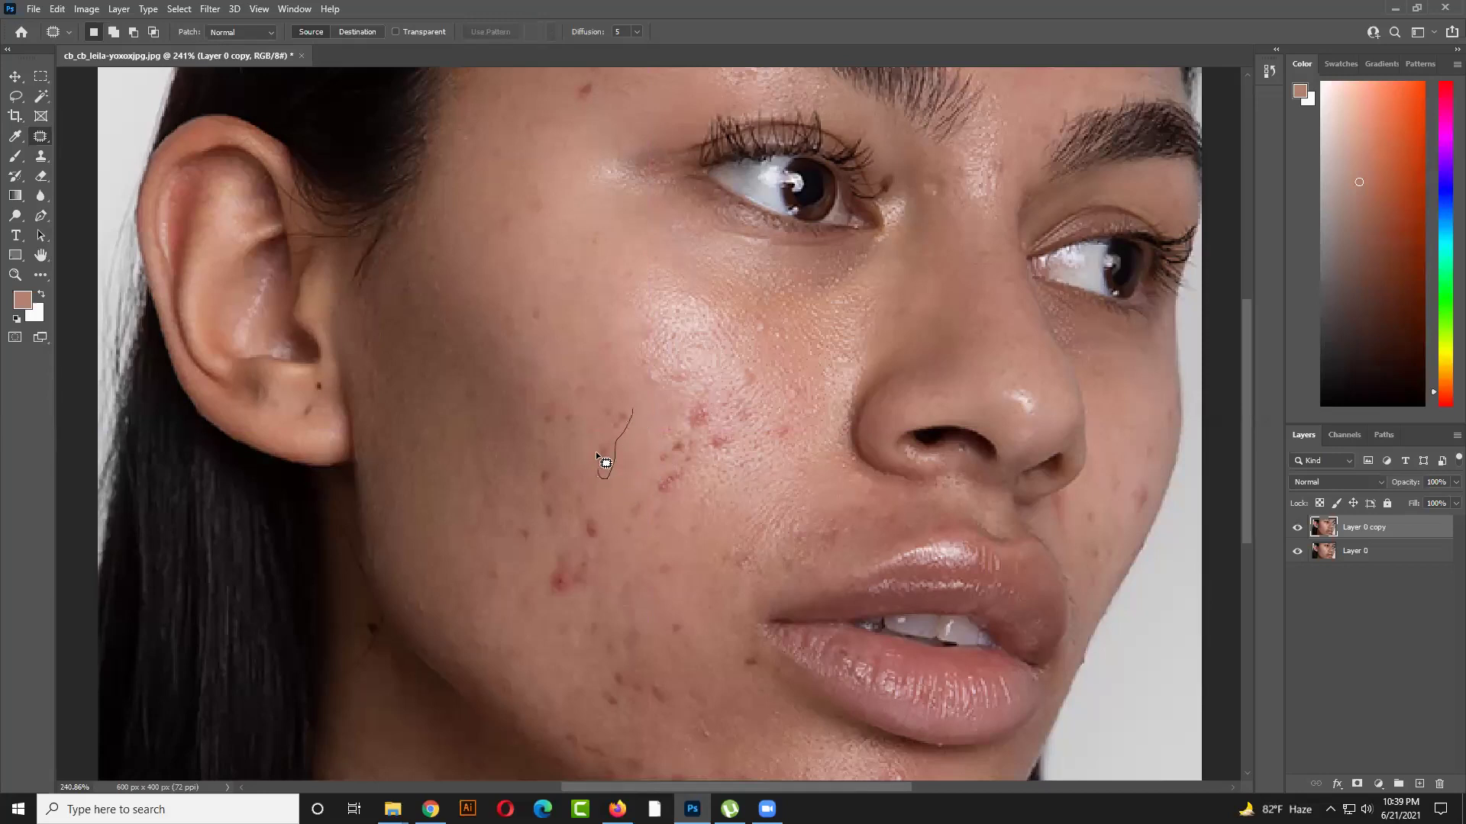
drag(622, 418, 641, 448)
click(621, 459)
mouse_move(594, 382)
mouse_down()
mouse_move(589, 429)
mouse_move(556, 435)
mouse_move(549, 370)
mouse_move(589, 377)
mouse_move(638, 433)
mouse_up()
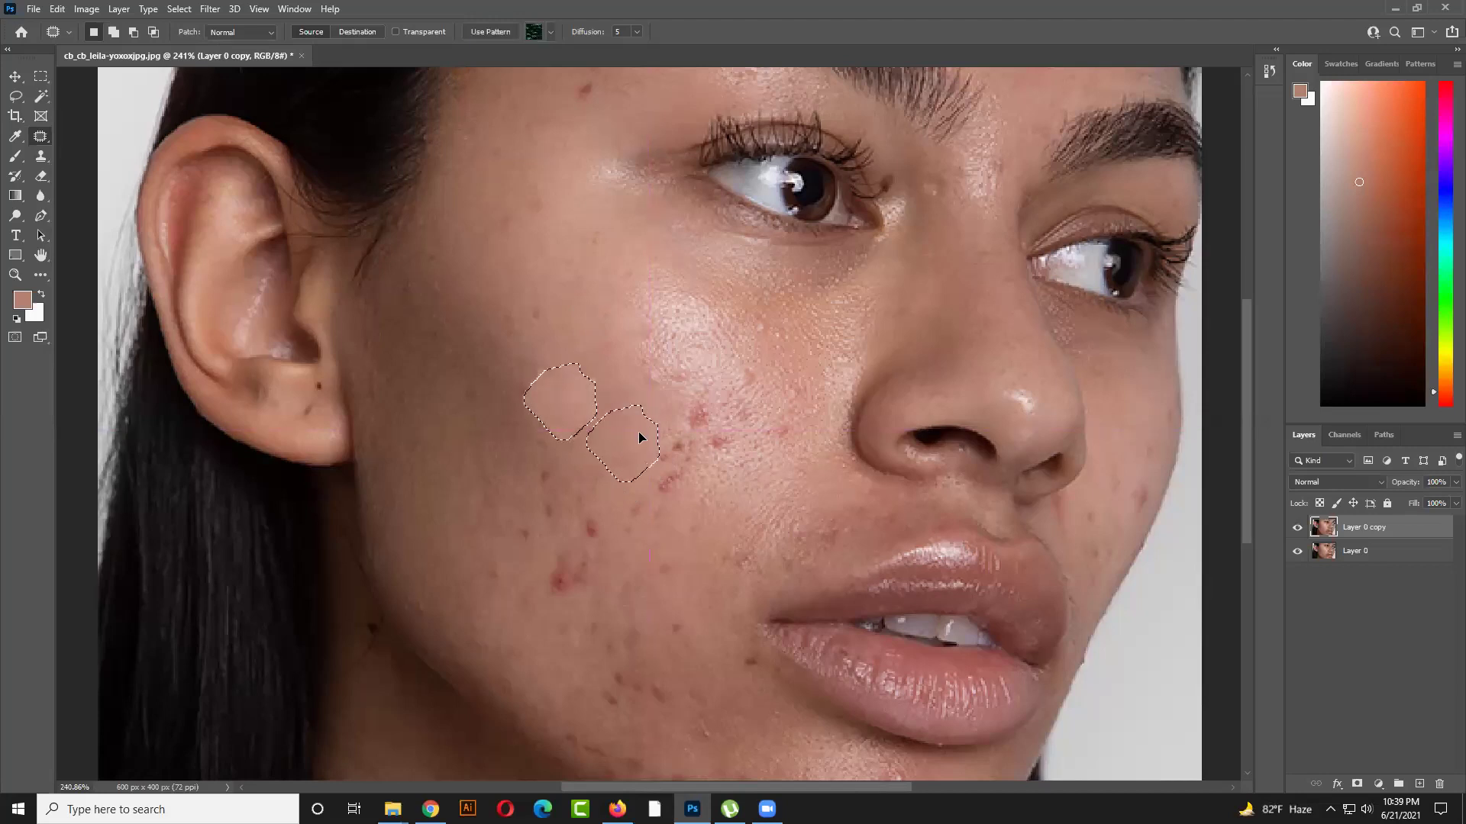
click(637, 432)
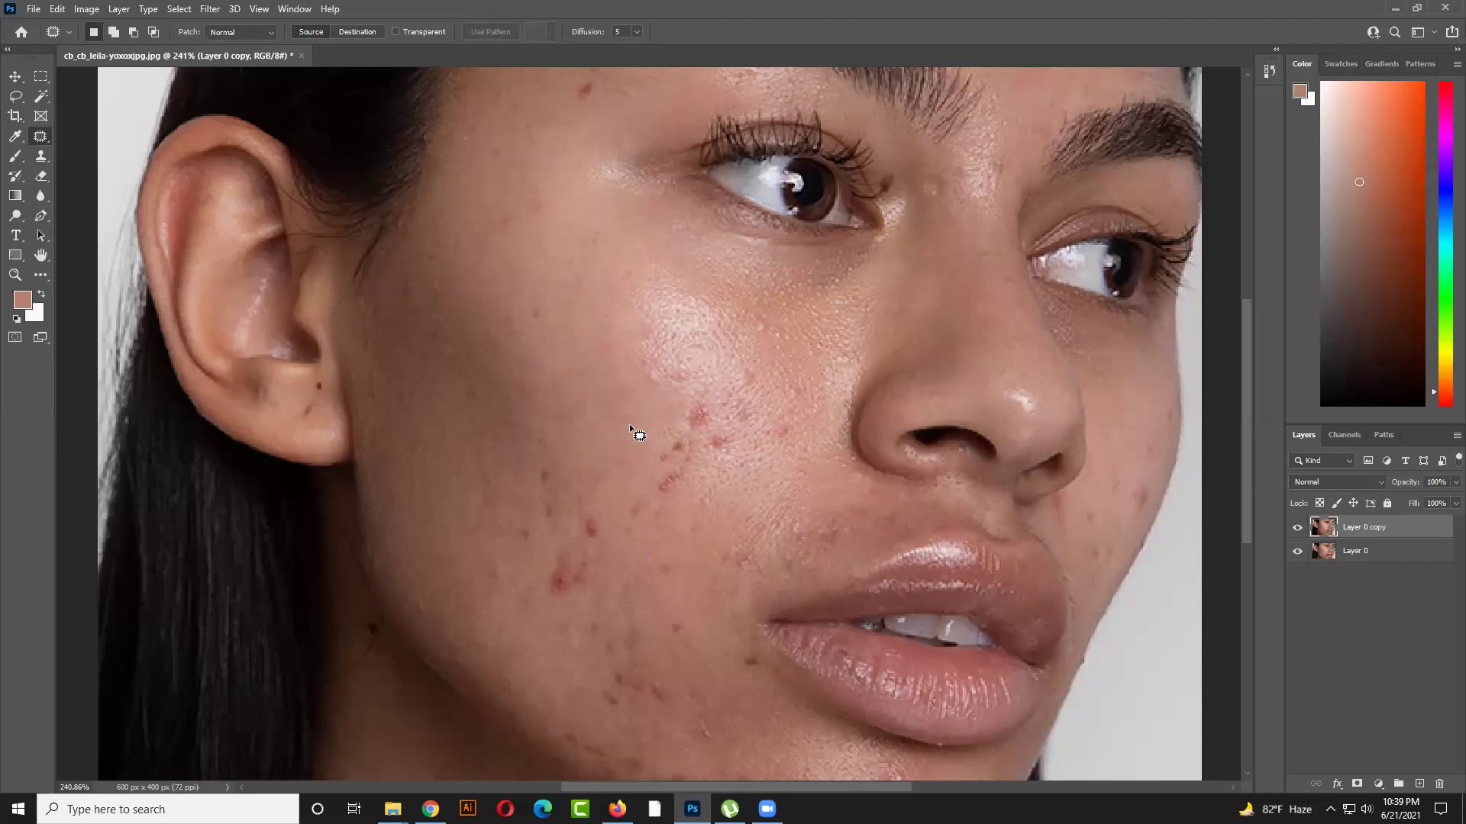
scroll(661, 489, down, 3)
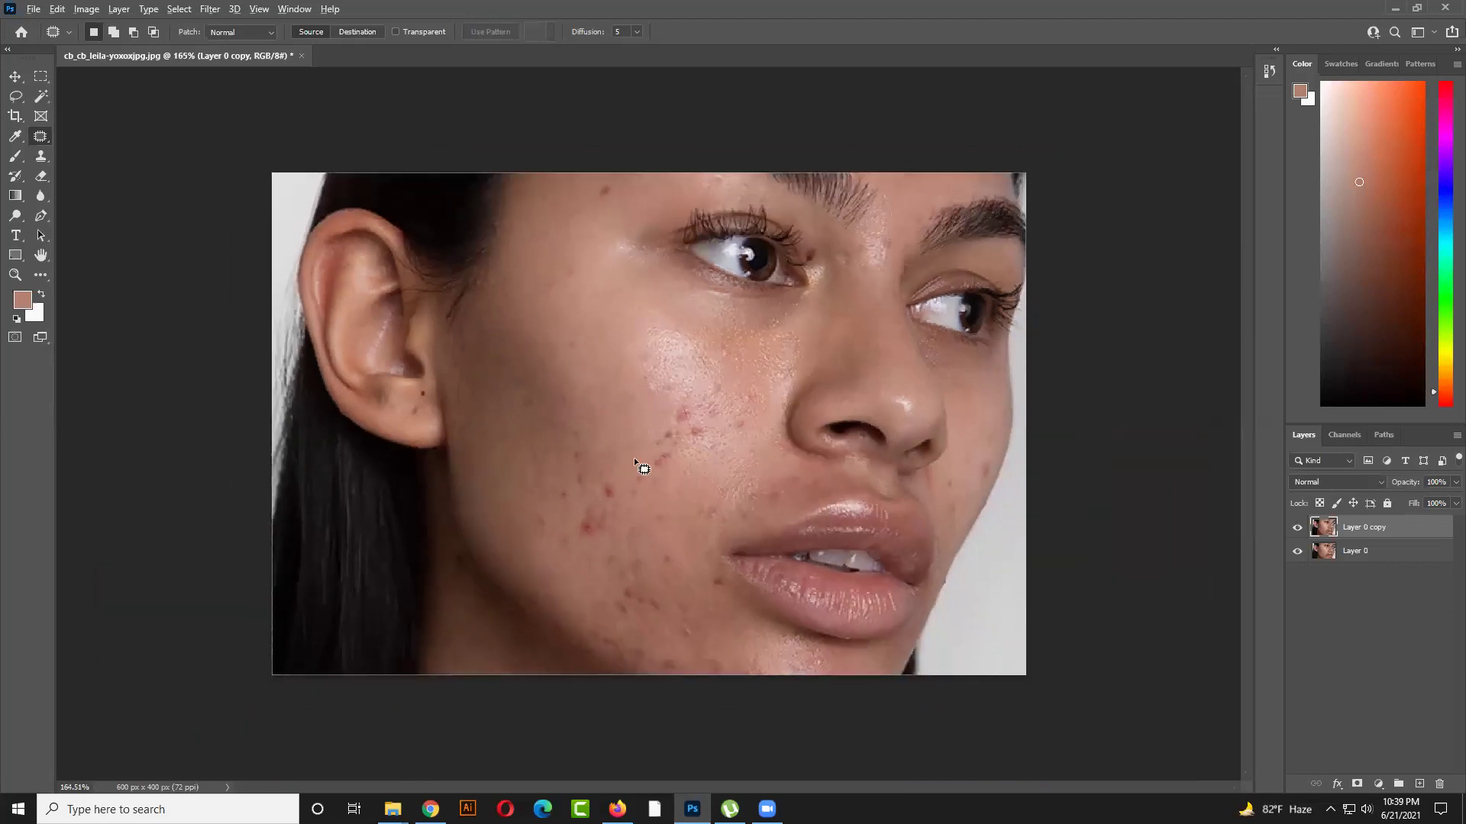
scroll(703, 412, up, 4)
Patch another cheek blemish with skin from above, then fit the whole image in view
mouse_move(704, 380)
mouse_down()
mouse_move(659, 433)
mouse_move(658, 500)
mouse_up()
mouse_move(734, 453)
mouse_down()
mouse_move(746, 409)
mouse_move(720, 370)
mouse_move(709, 377)
mouse_up()
drag(686, 439, 644, 380)
key(ctrl+d)
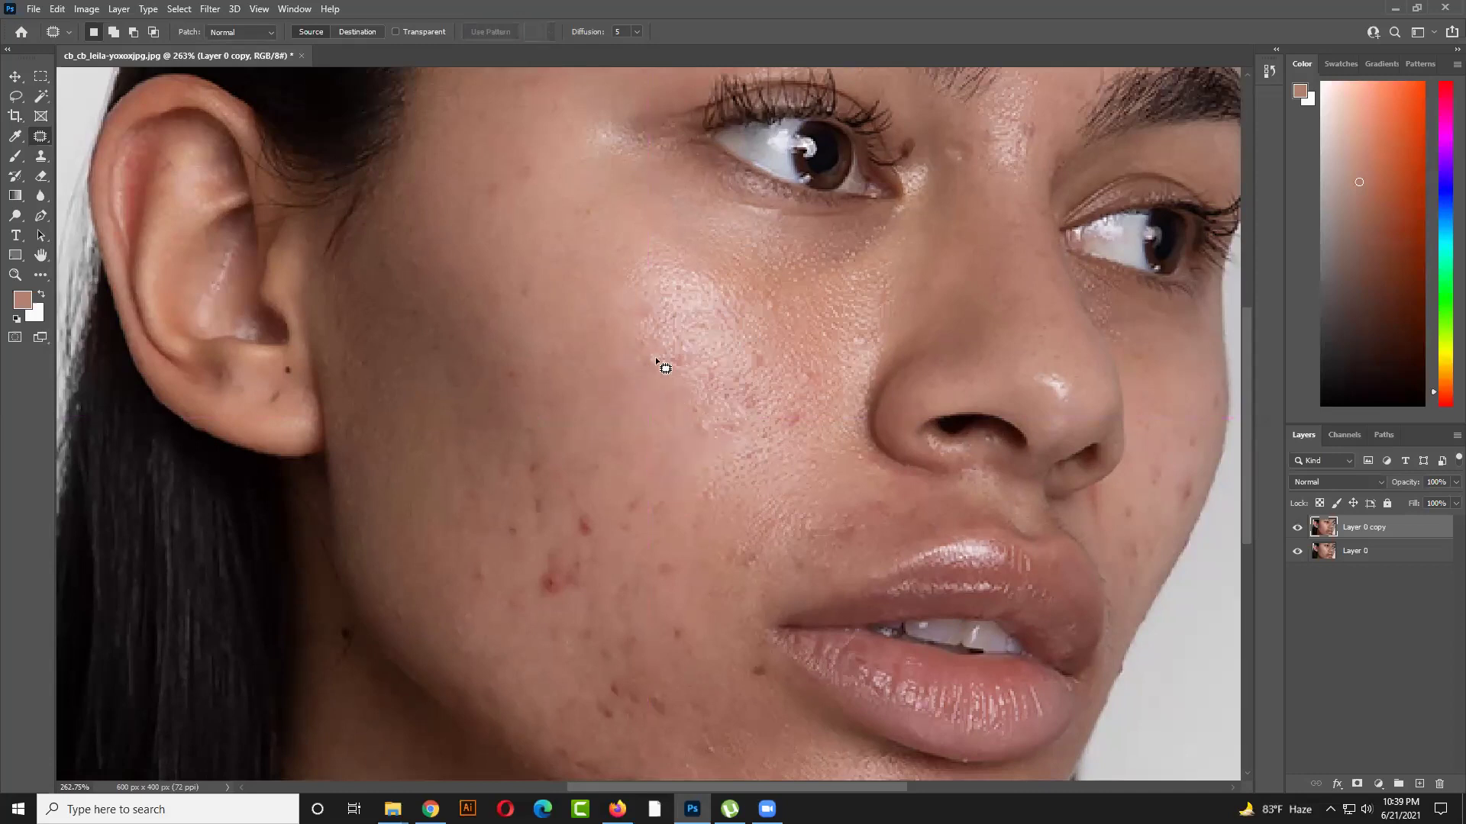
key(ctrl+minus)
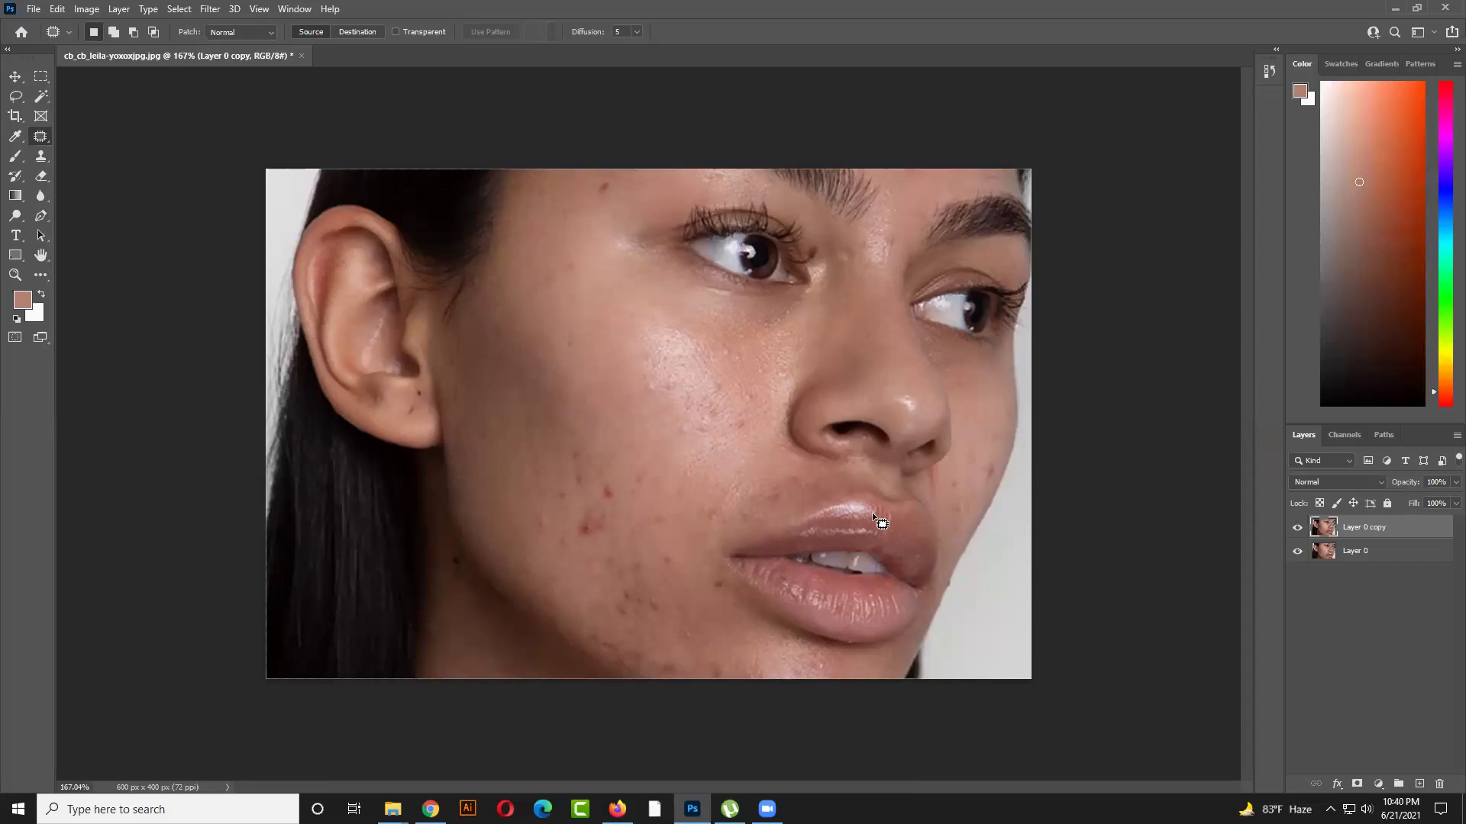
Patch the upper and lower lip spots using cheek skin
mouse_move(859, 498)
mouse_down()
mouse_move(876, 519)
mouse_move(581, 529)
mouse_up()
key(ctrl+d)
drag(827, 605, 602, 529)
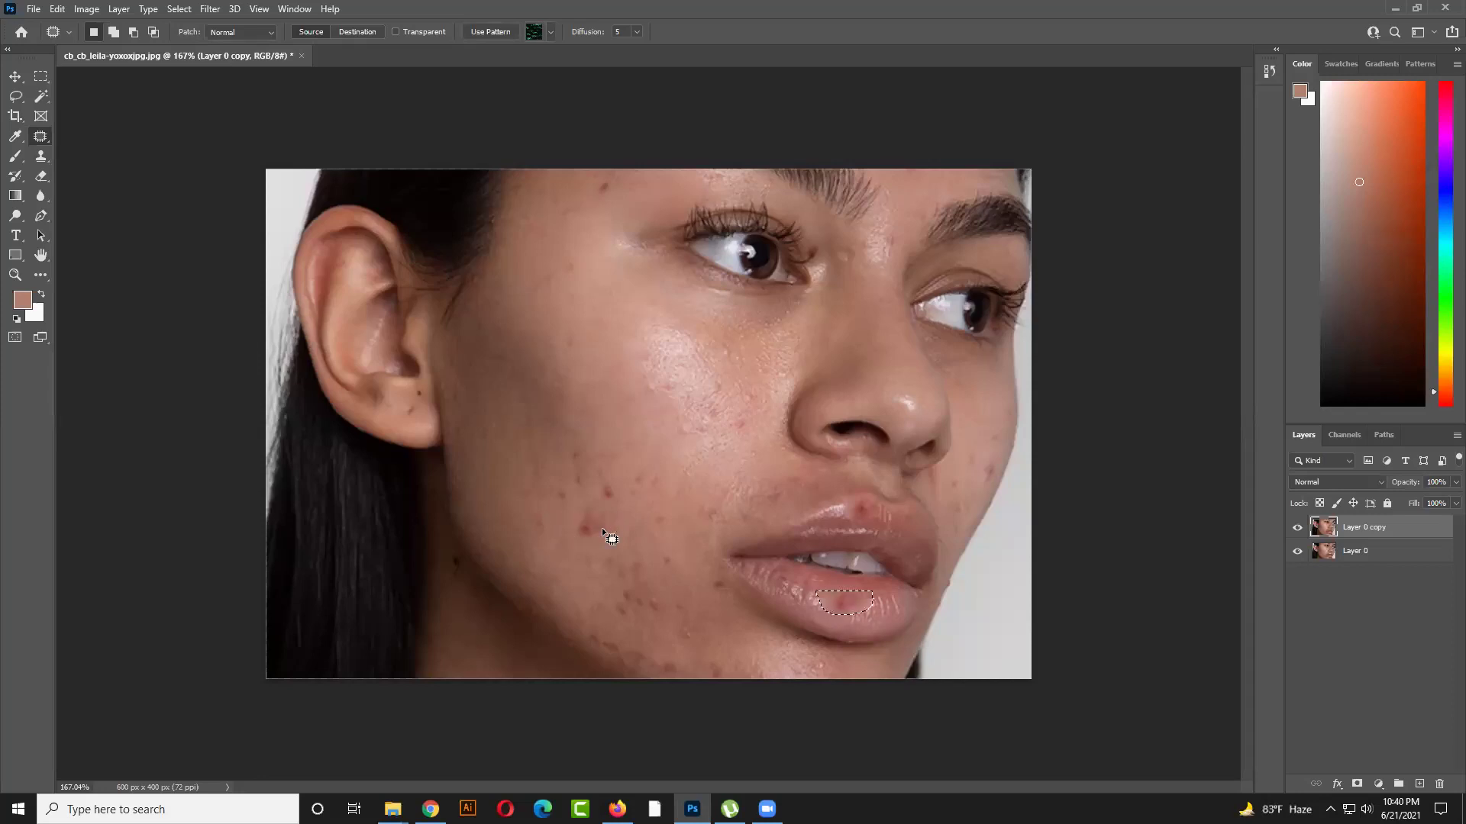
click(803, 607)
Undo the skin patch in the eye white and set patching to Destination mode
mouse_move(713, 246)
mouse_down()
mouse_move(727, 241)
mouse_move(735, 263)
mouse_move(709, 249)
mouse_move(582, 532)
mouse_up()
key(ctrl+z)
key(ctrl+d)
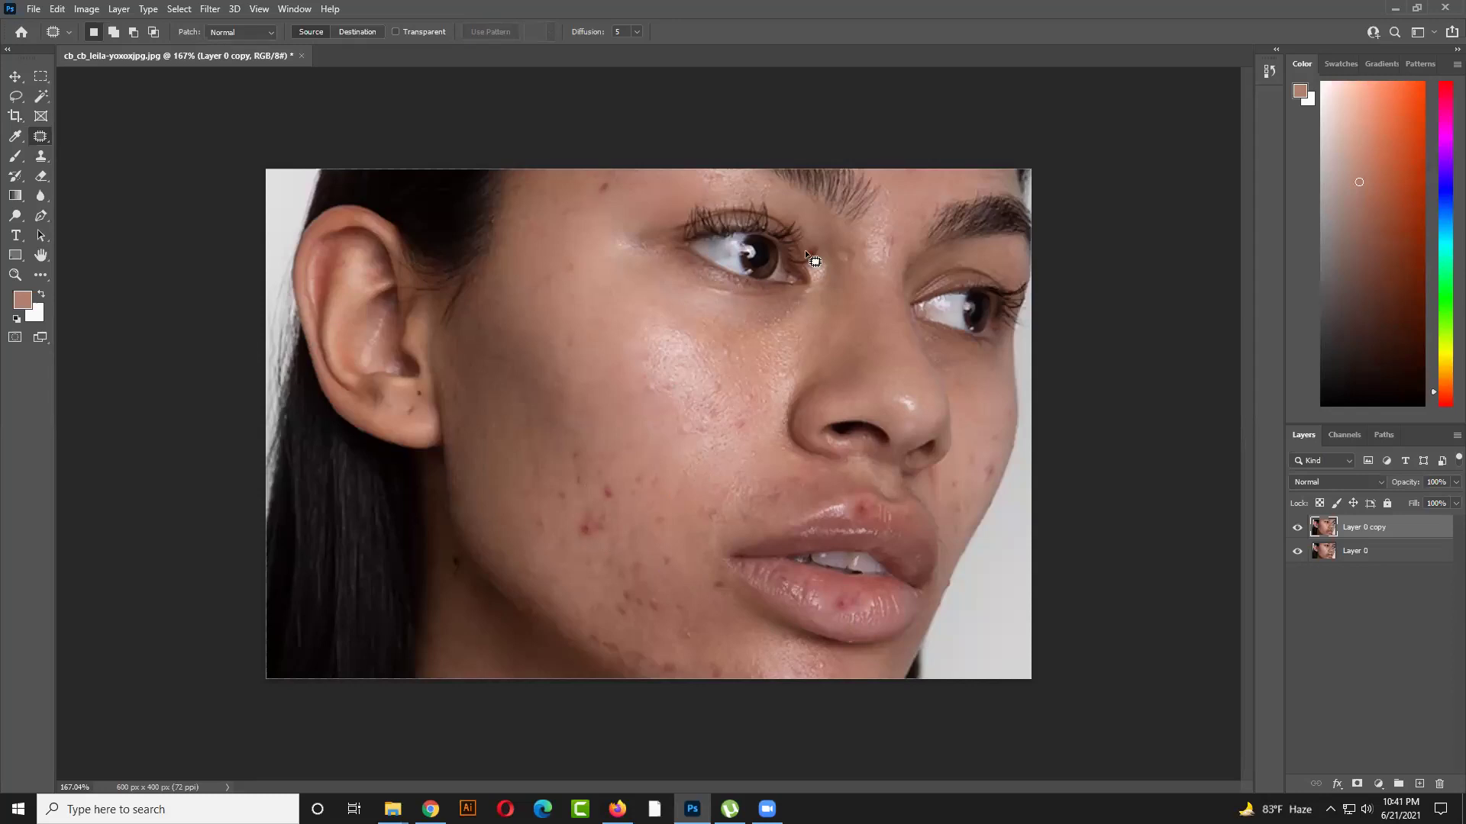
drag(820, 247, 819, 255)
key(ctrl+d)
click(348, 32)
Close the portrait document, choosing No to discard the changes
click(301, 55)
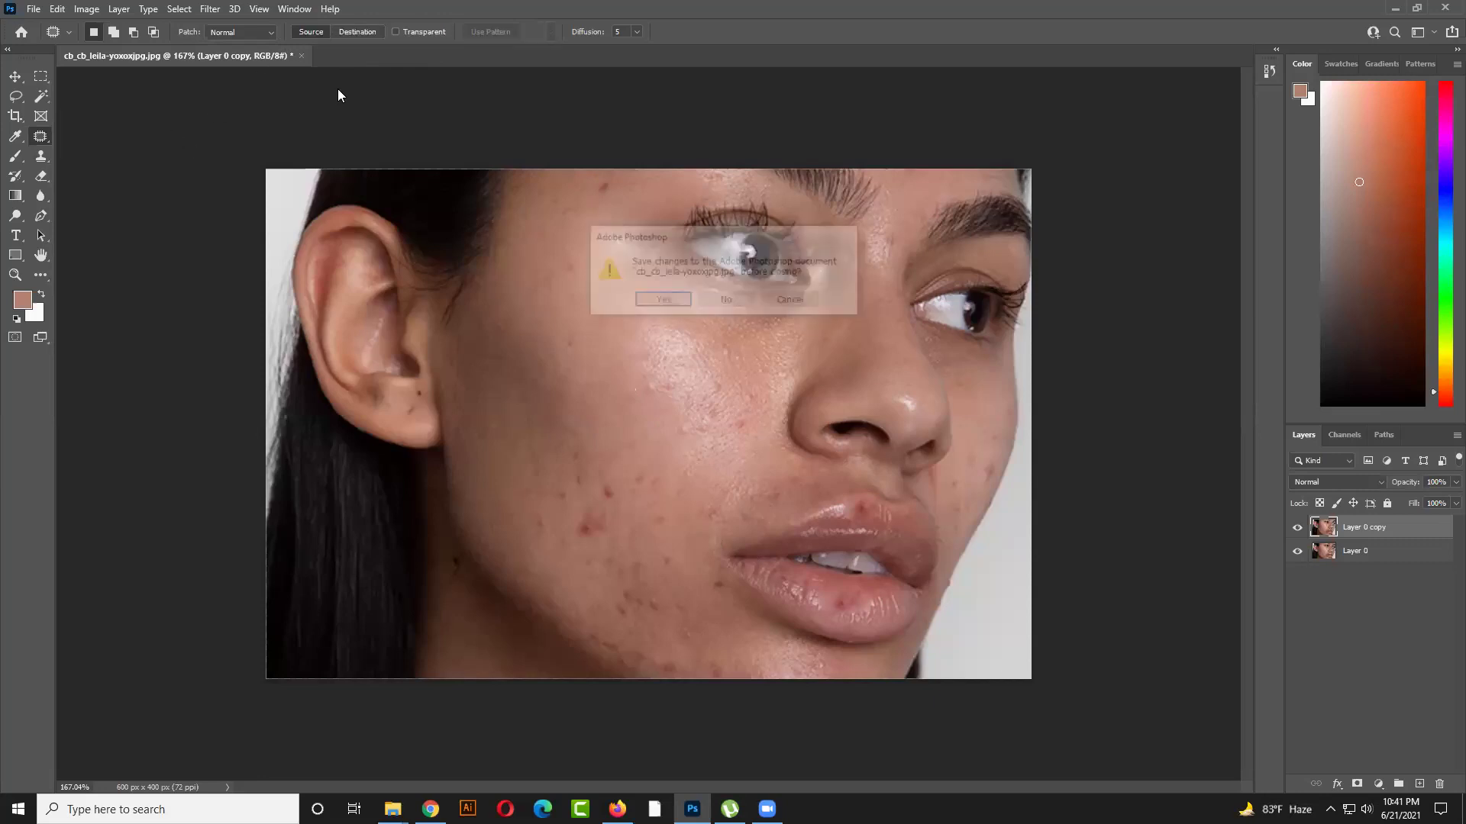
click(753, 308)
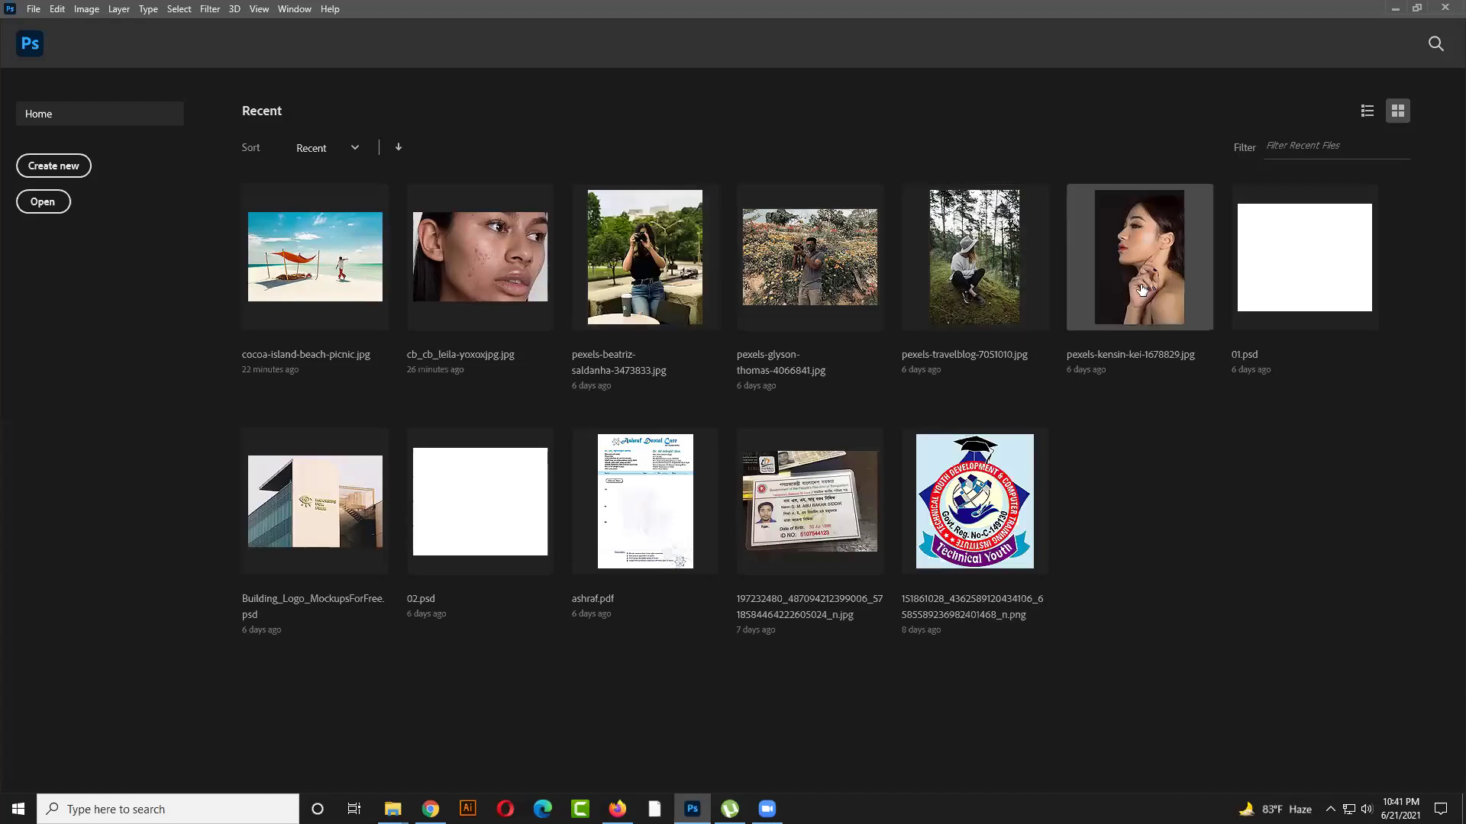
mouse_move(617, 808)
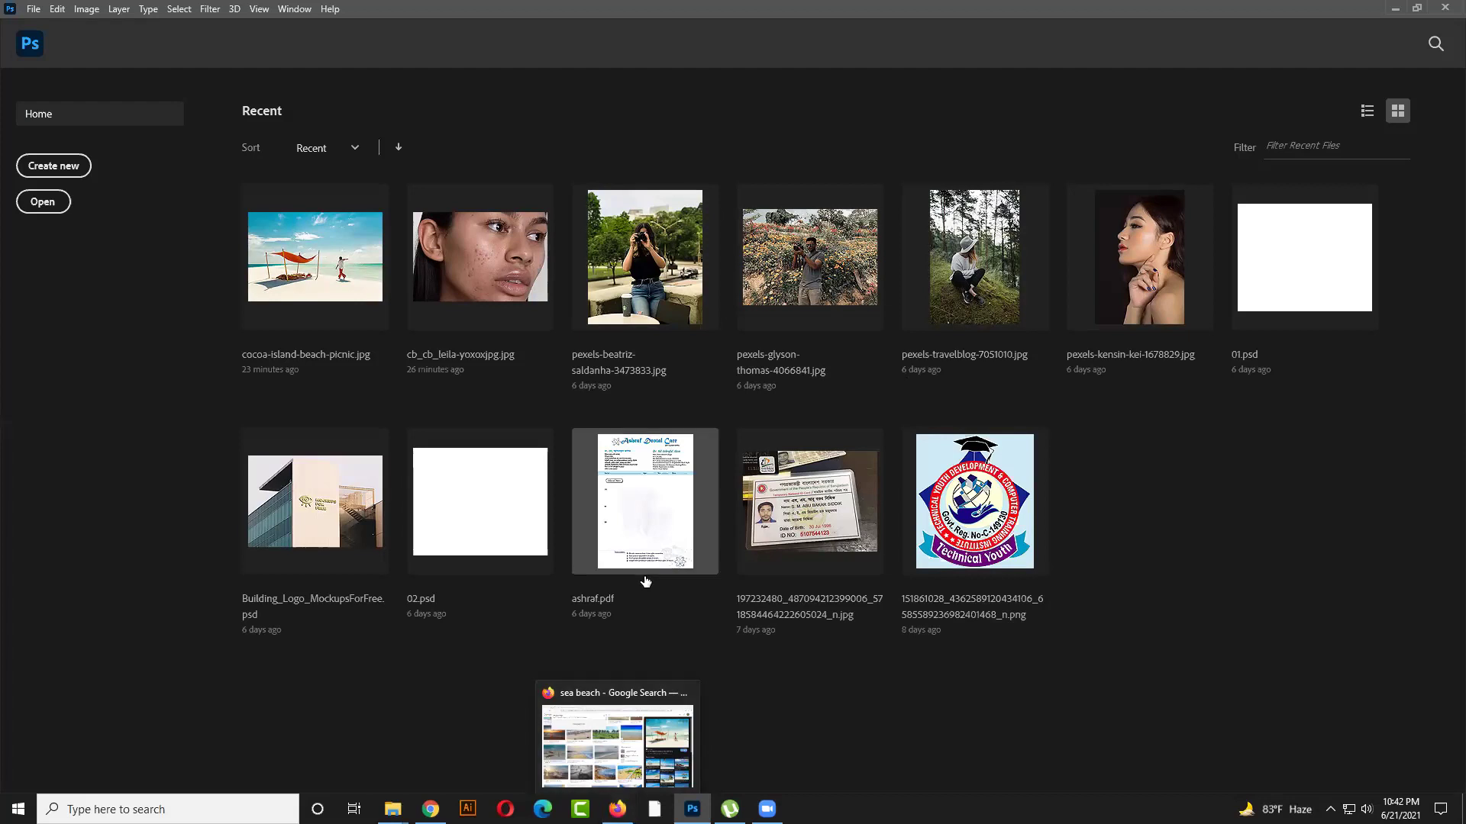
Dismiss the New Document dialog and cancel File > Open, returning to the Home screen
click(34, 14)
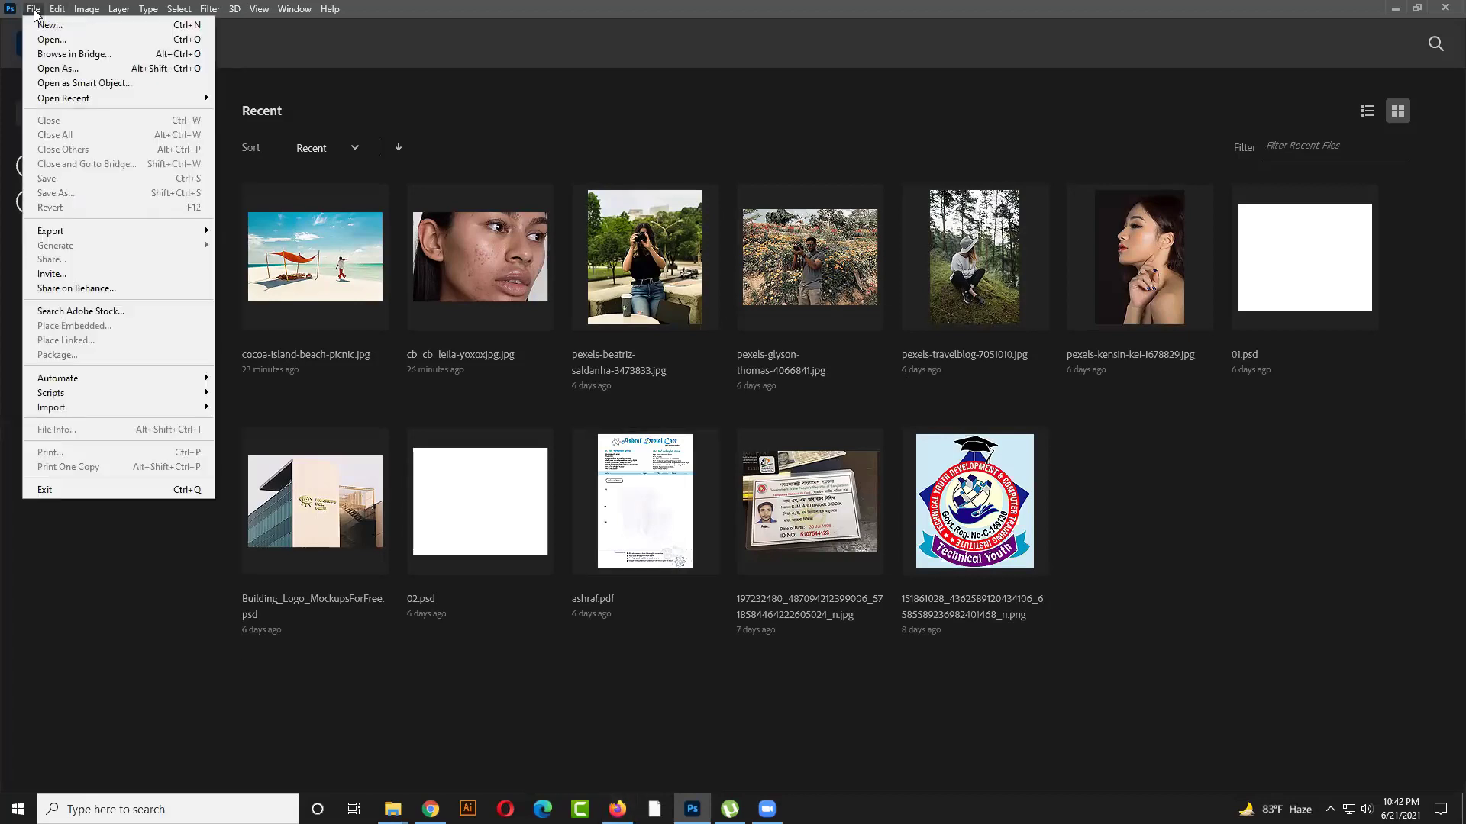
click(51, 25)
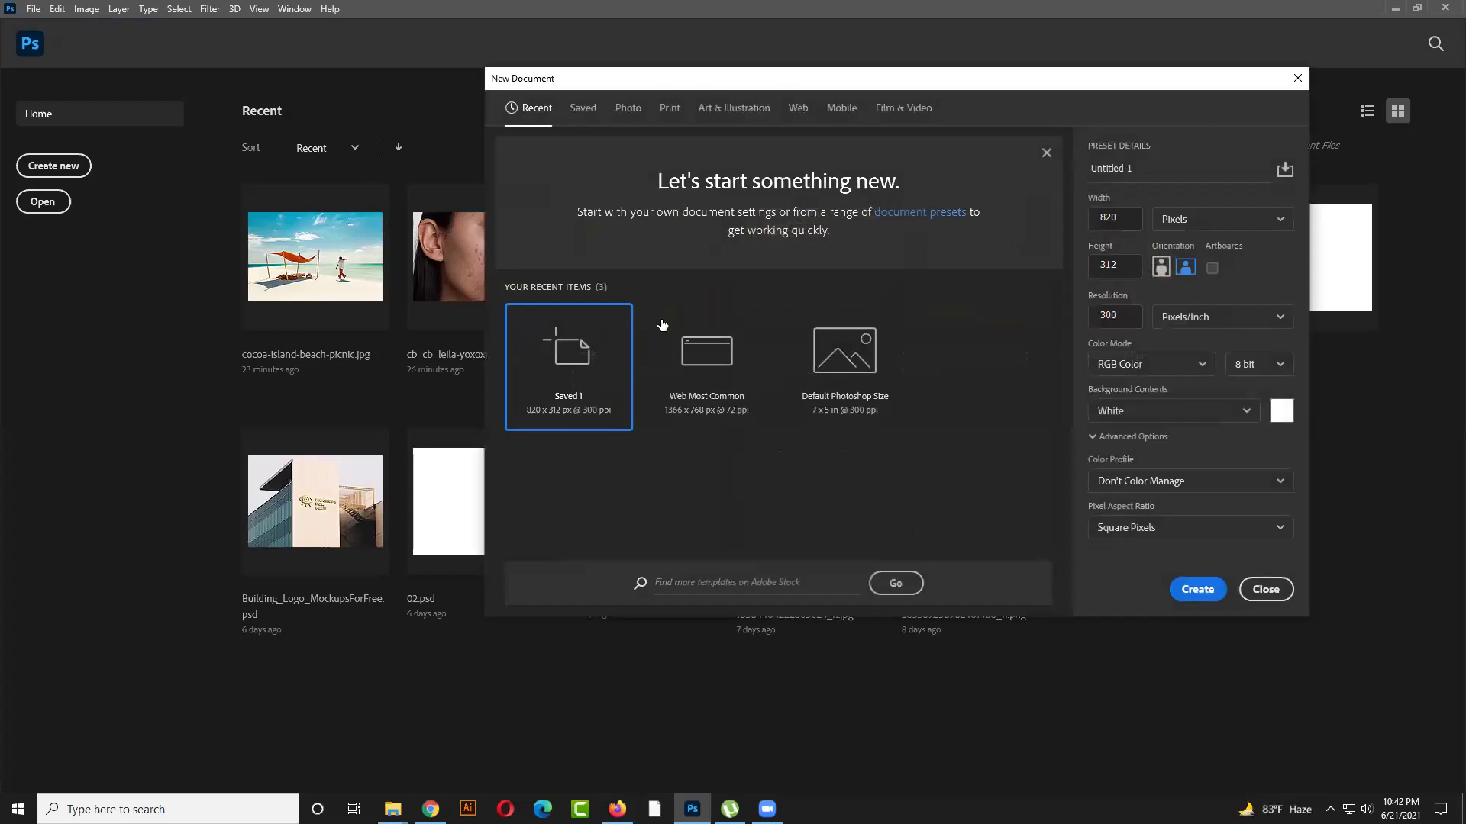
click(1265, 589)
click(33, 9)
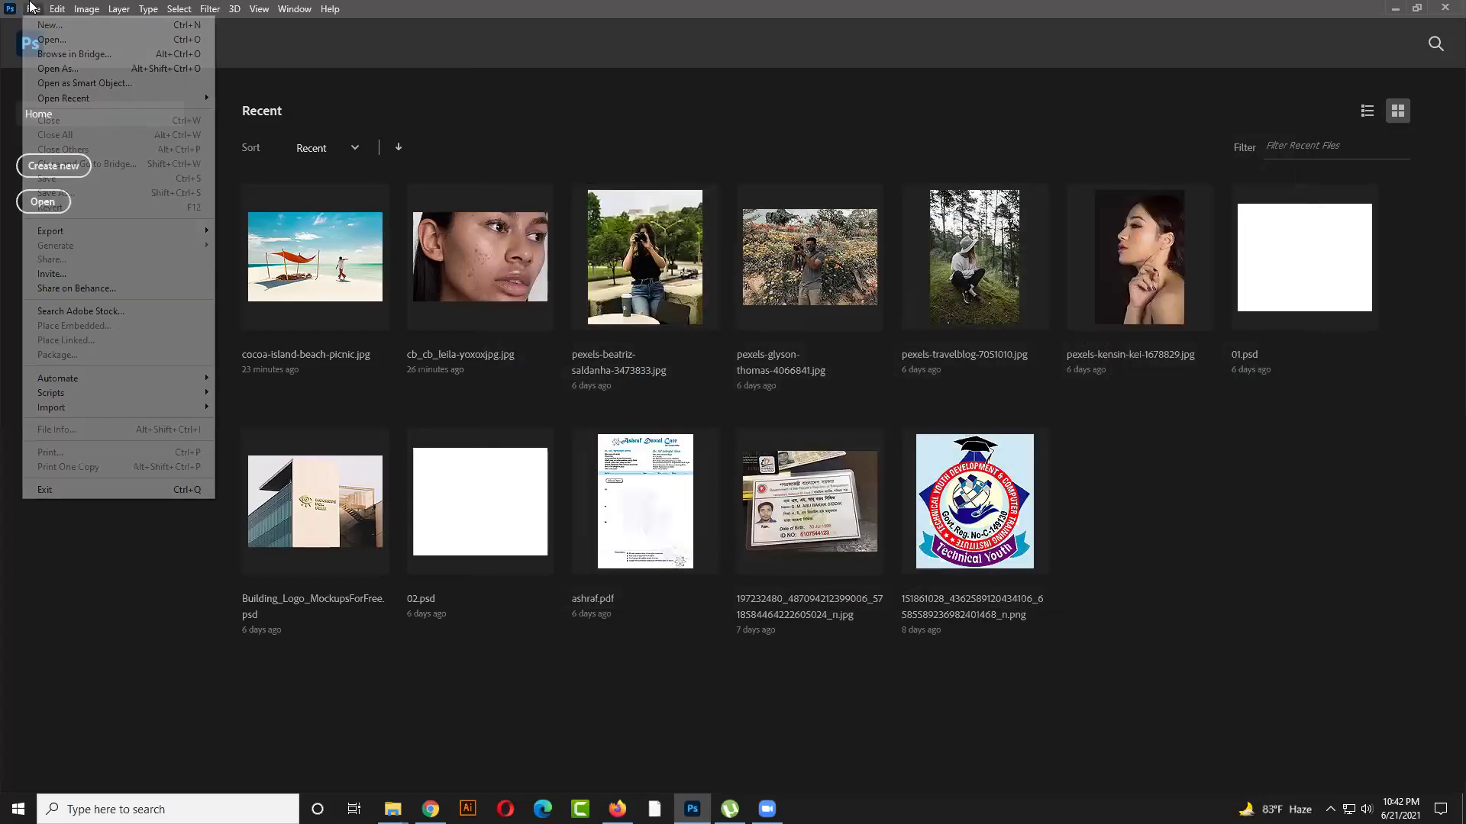
click(70, 40)
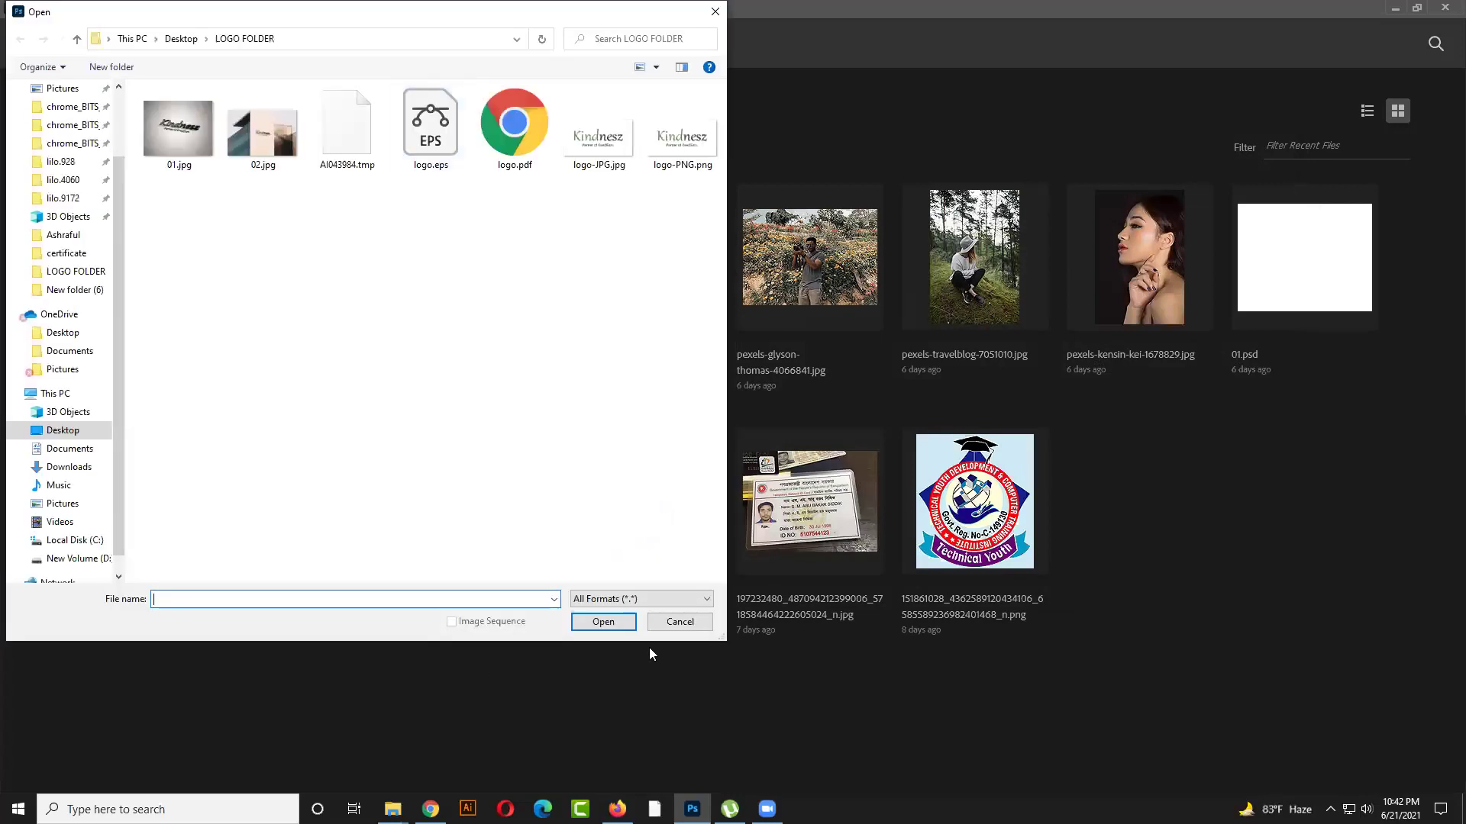
click(677, 623)
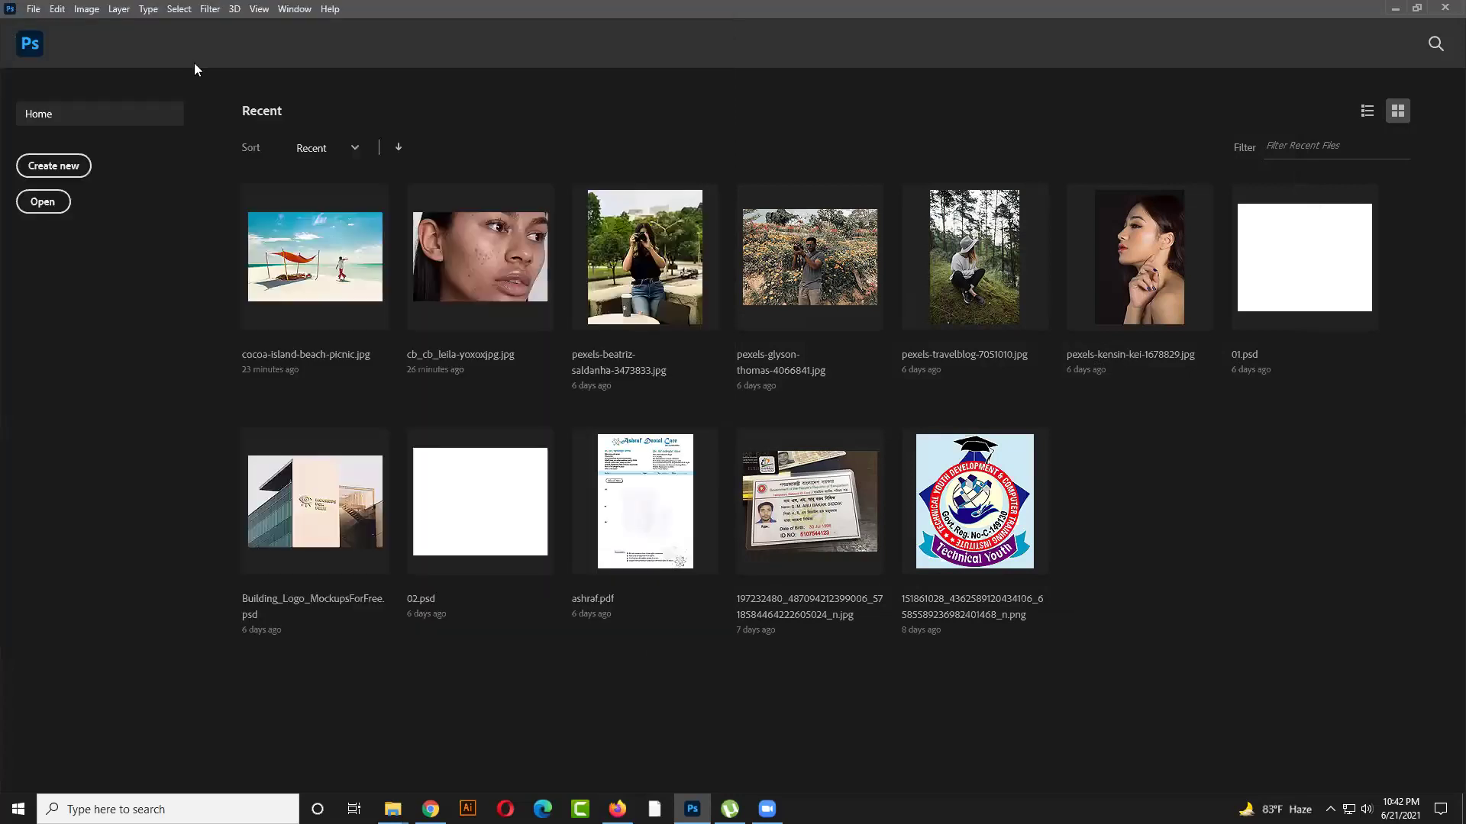
Reopen the acne portrait from Recent files and bring Firefox forward
click(476, 241)
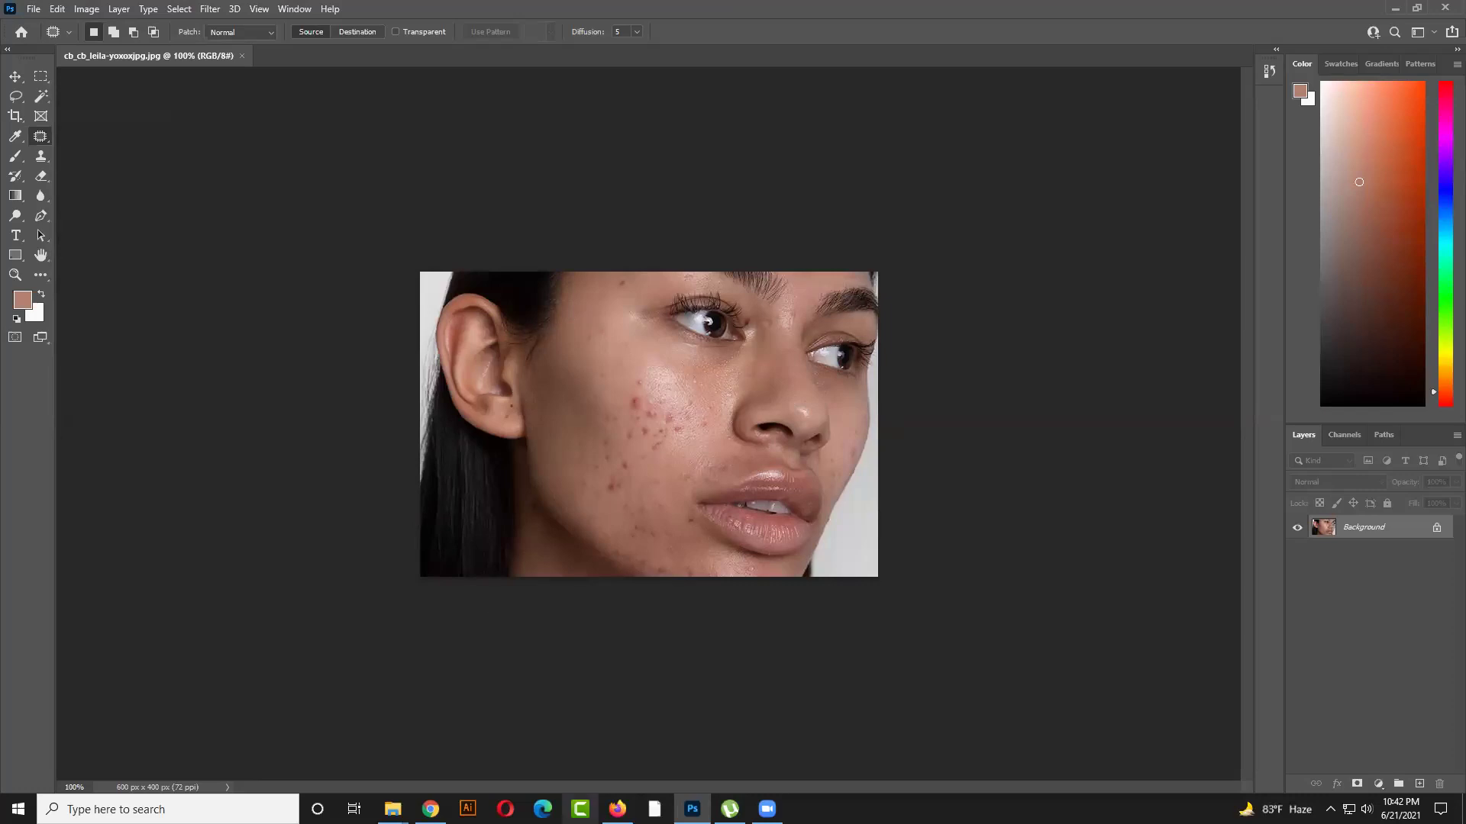
click(617, 809)
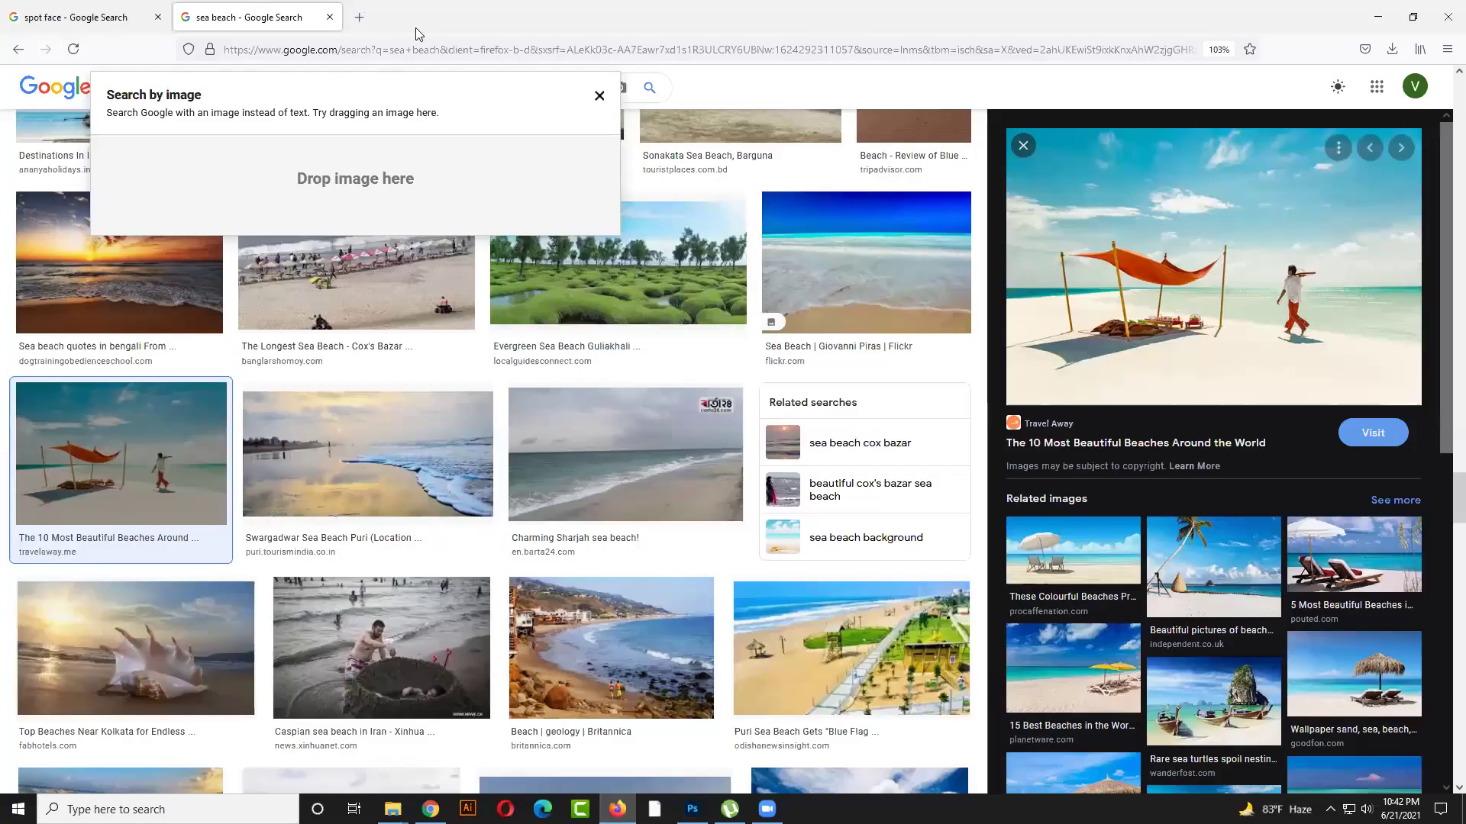
Bring Firefox back up maximized and show the spot face image results
key(alt+Tab)
click(58, 9)
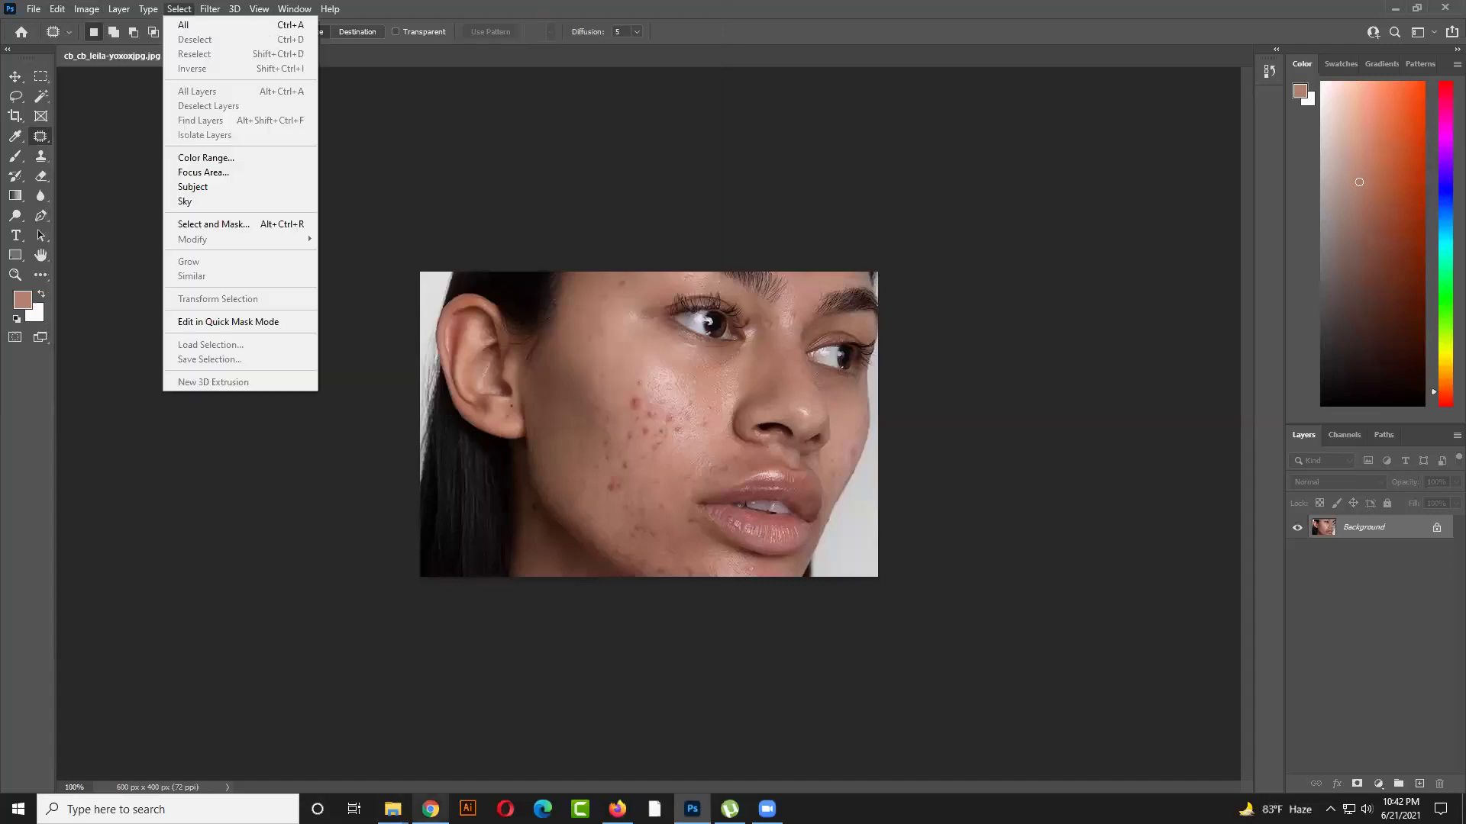
click(617, 809)
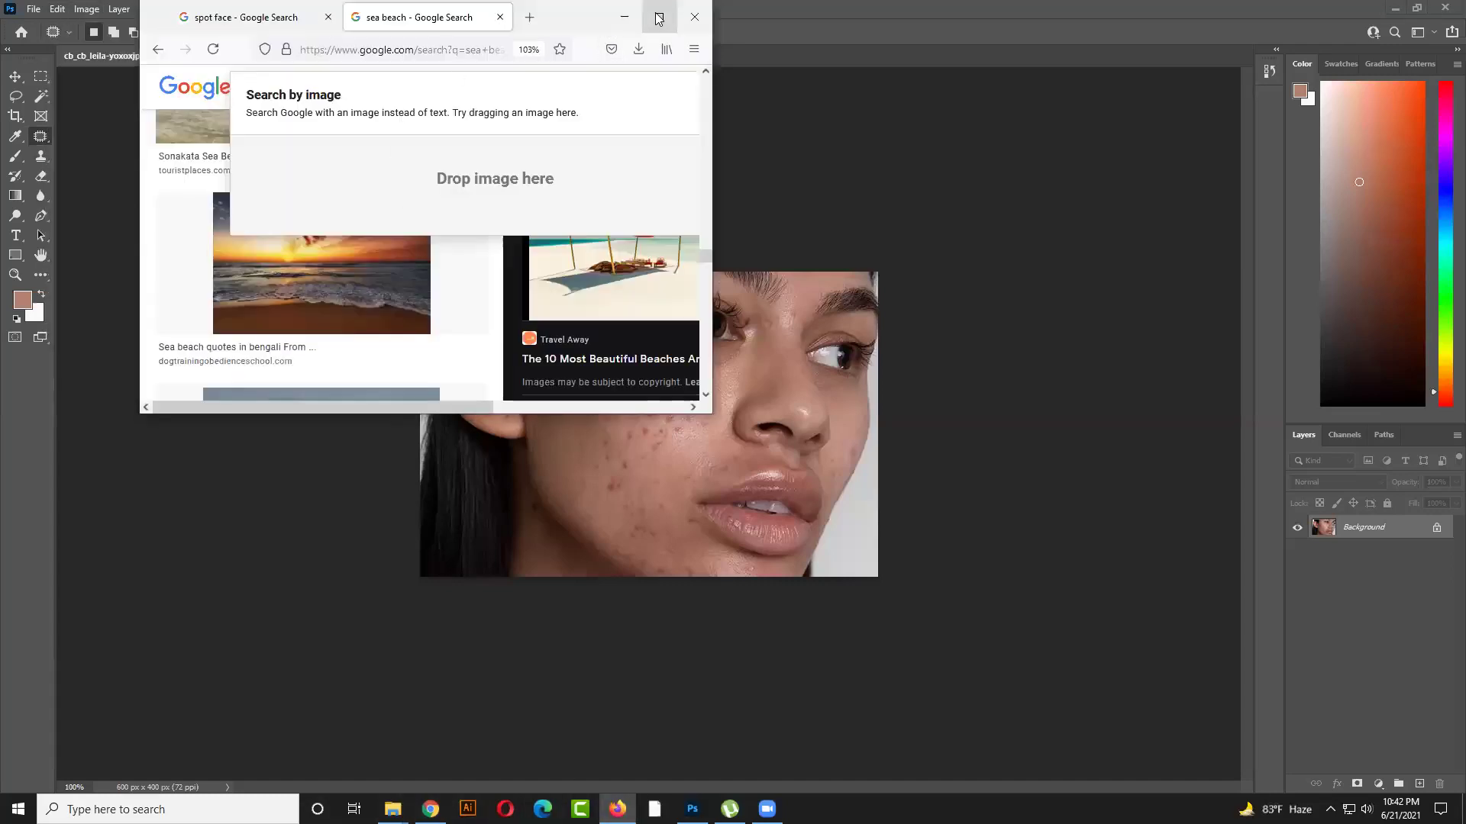
click(659, 17)
click(74, 6)
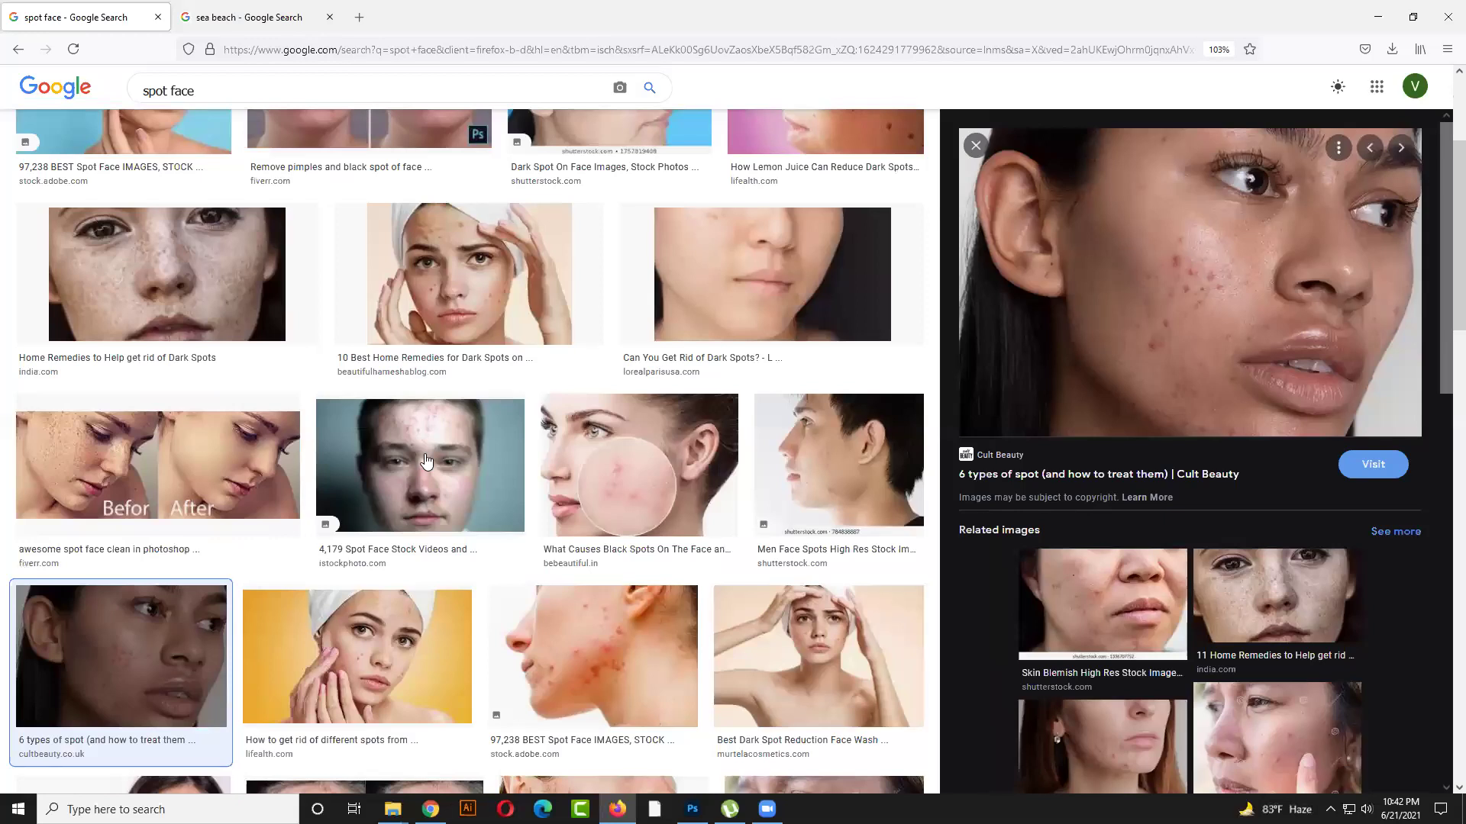
Preview acne removal results and open the Photoshop acne removal article in a new tab
scroll(1165, 470, down, 2)
scroll(1165, 470, down, 2)
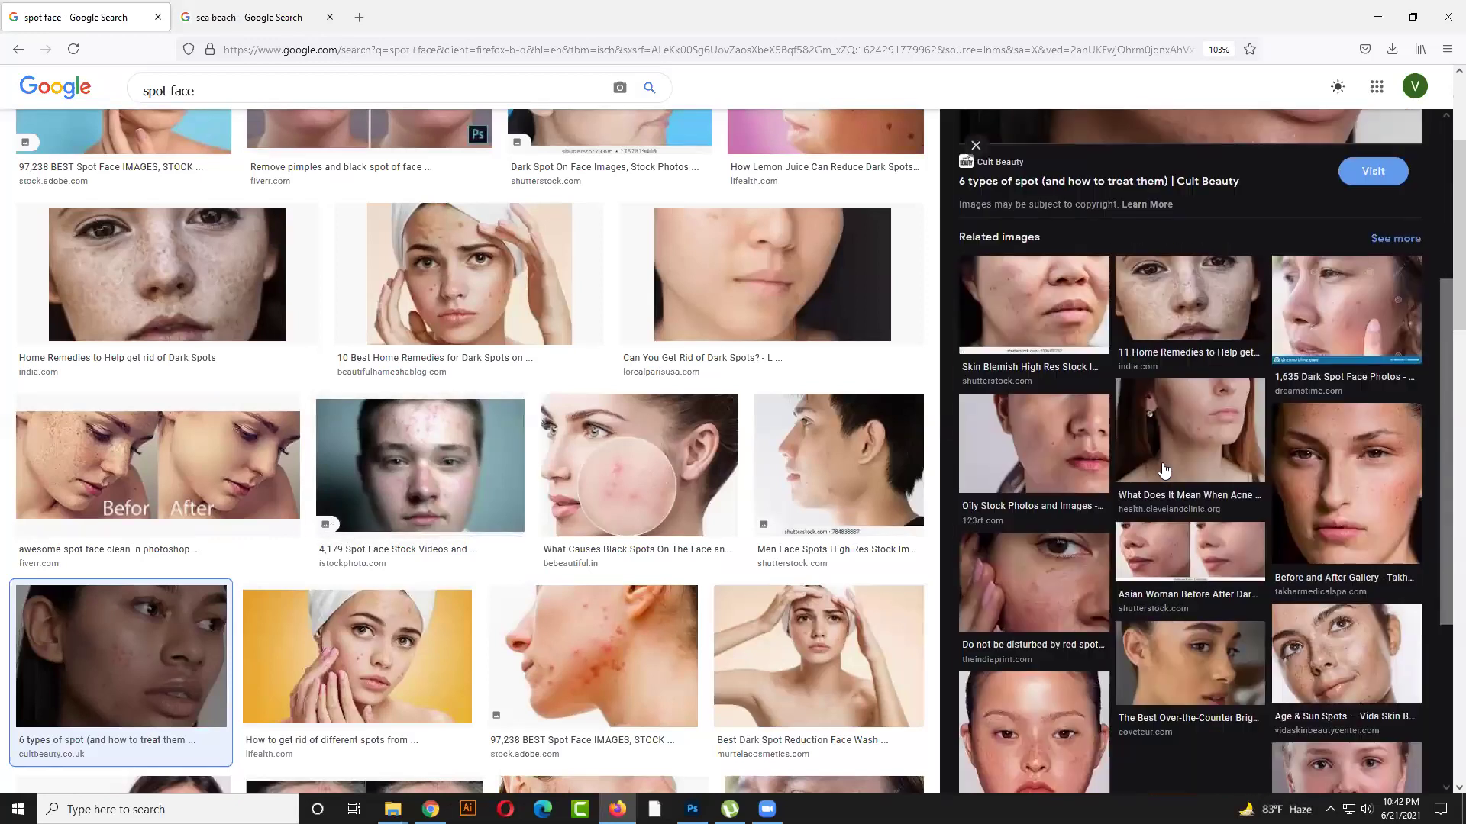
scroll(1165, 470, down, 3)
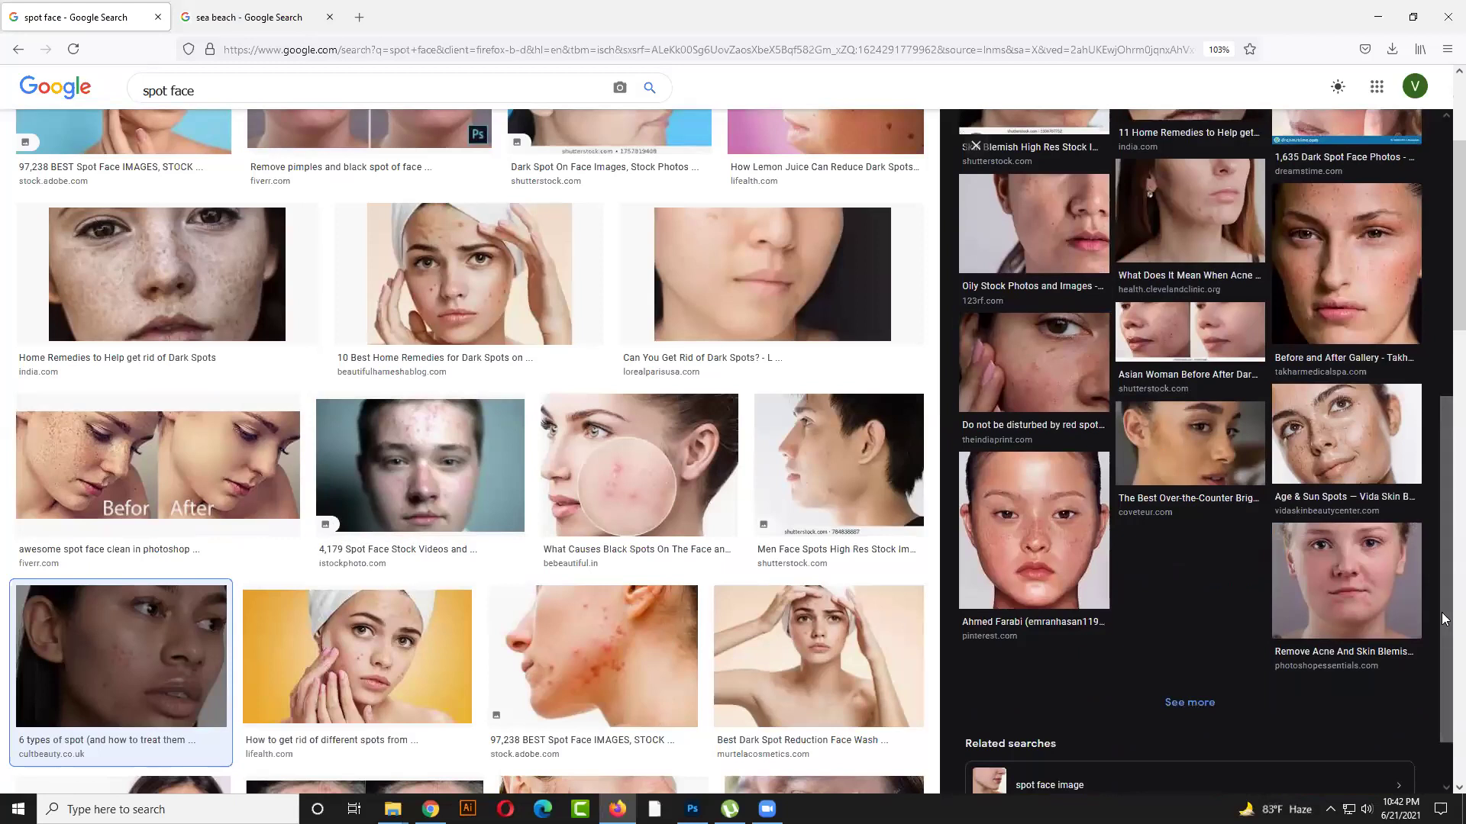
click(1383, 569)
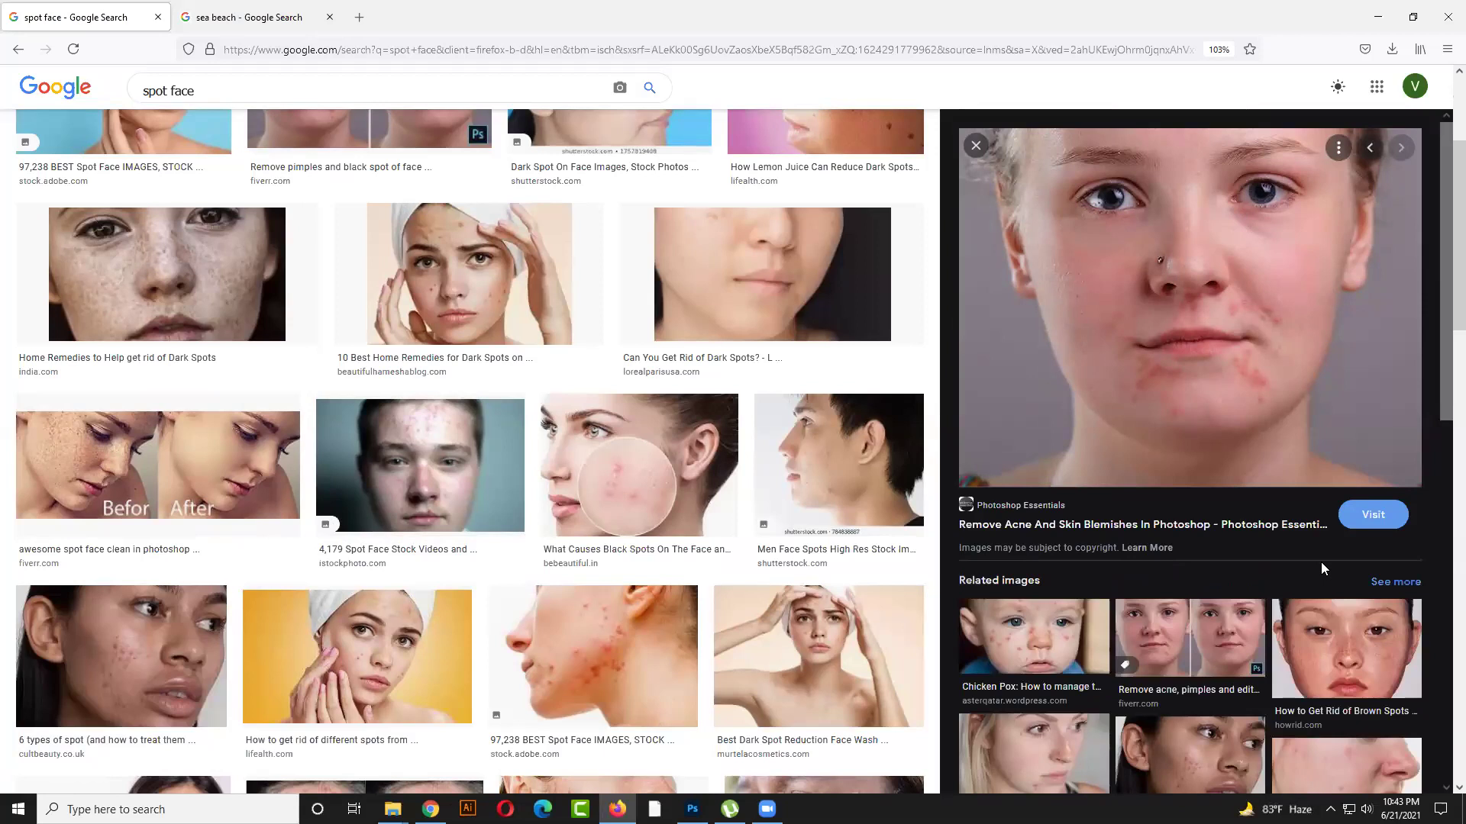
scroll(1196, 416, down, 2)
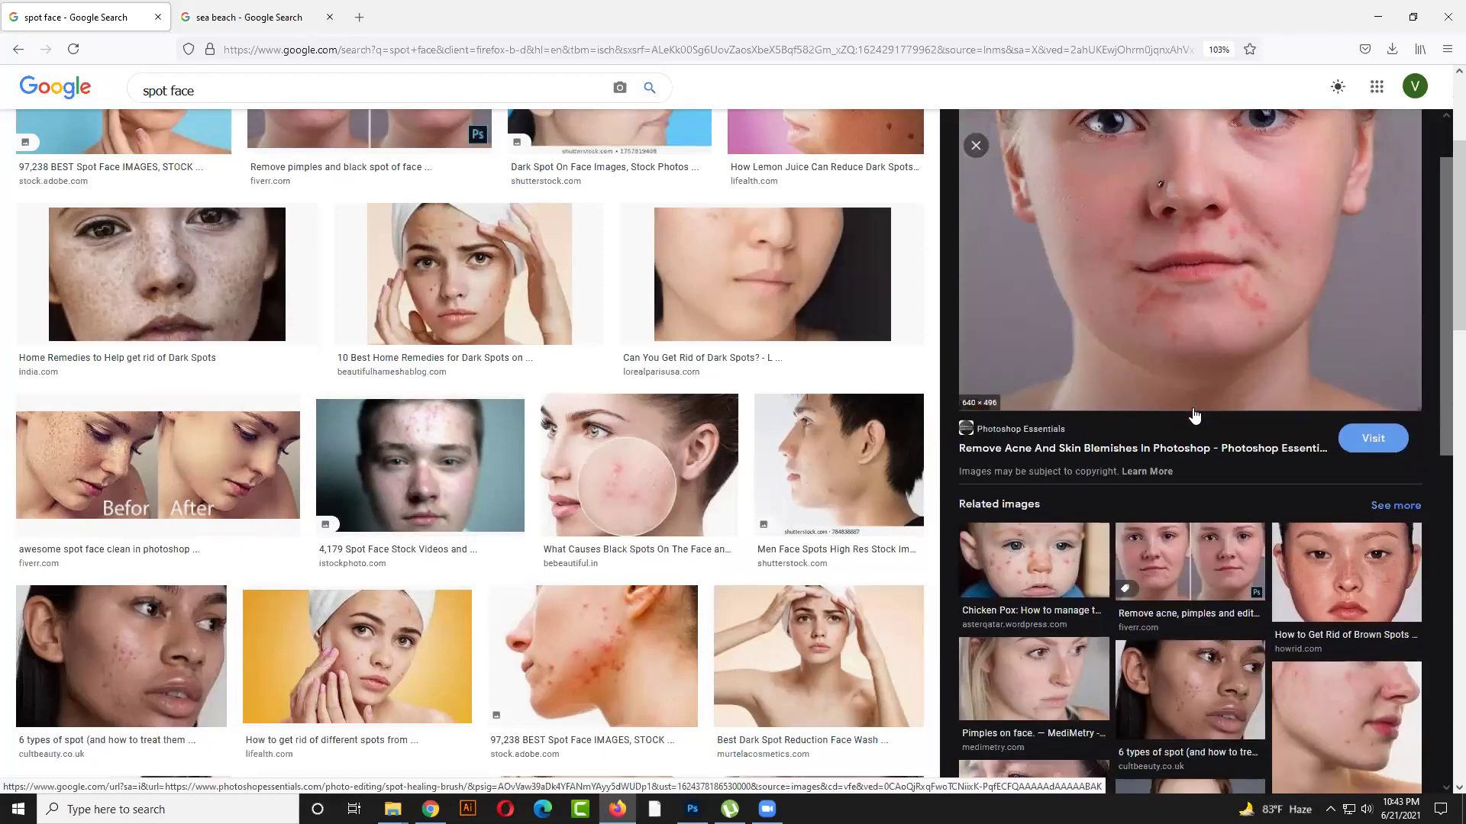
scroll(1195, 414, down, 3)
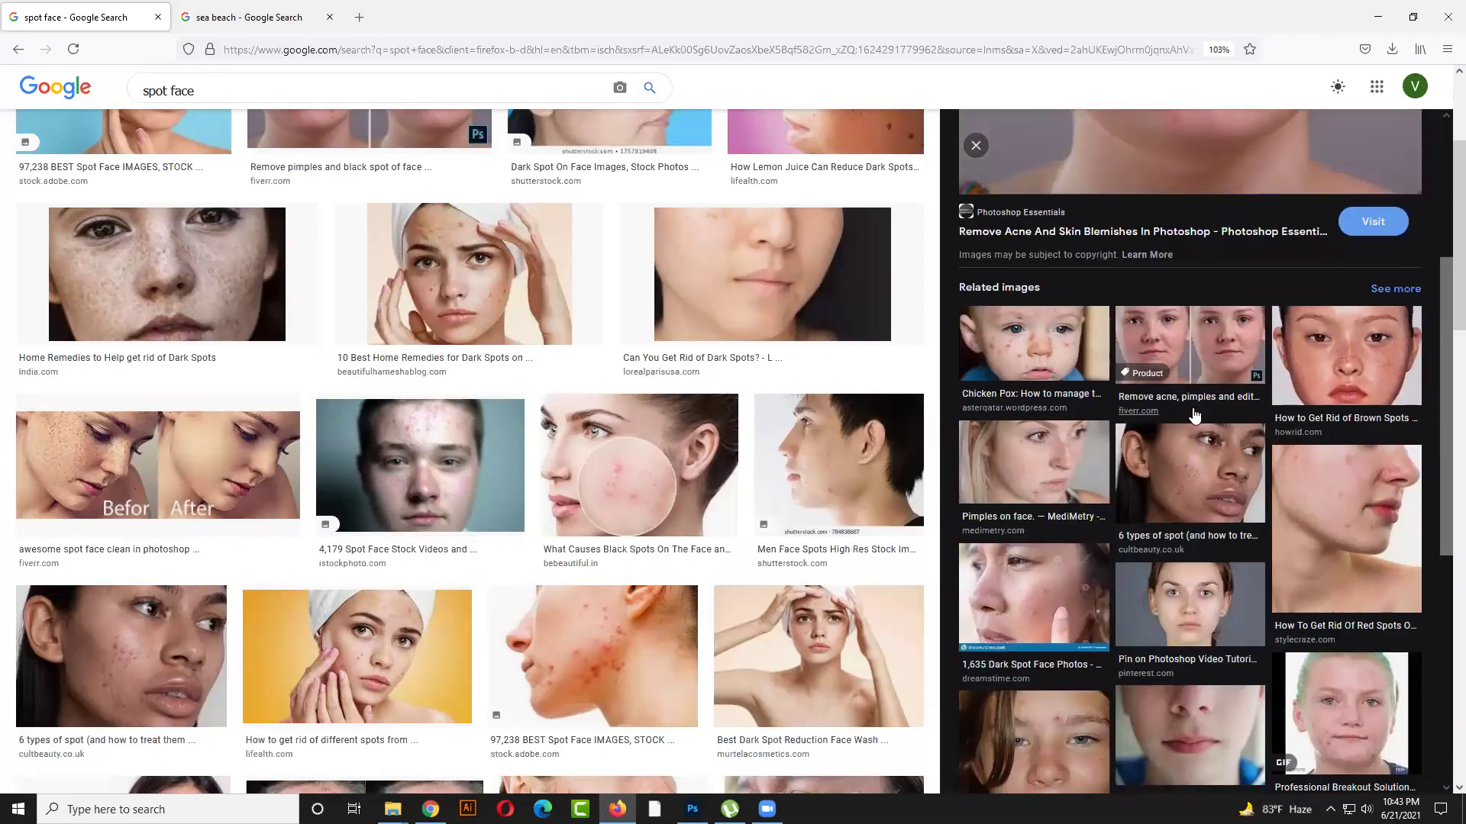
scroll(1195, 415, down, 2)
click(1195, 414)
right_click(1139, 277)
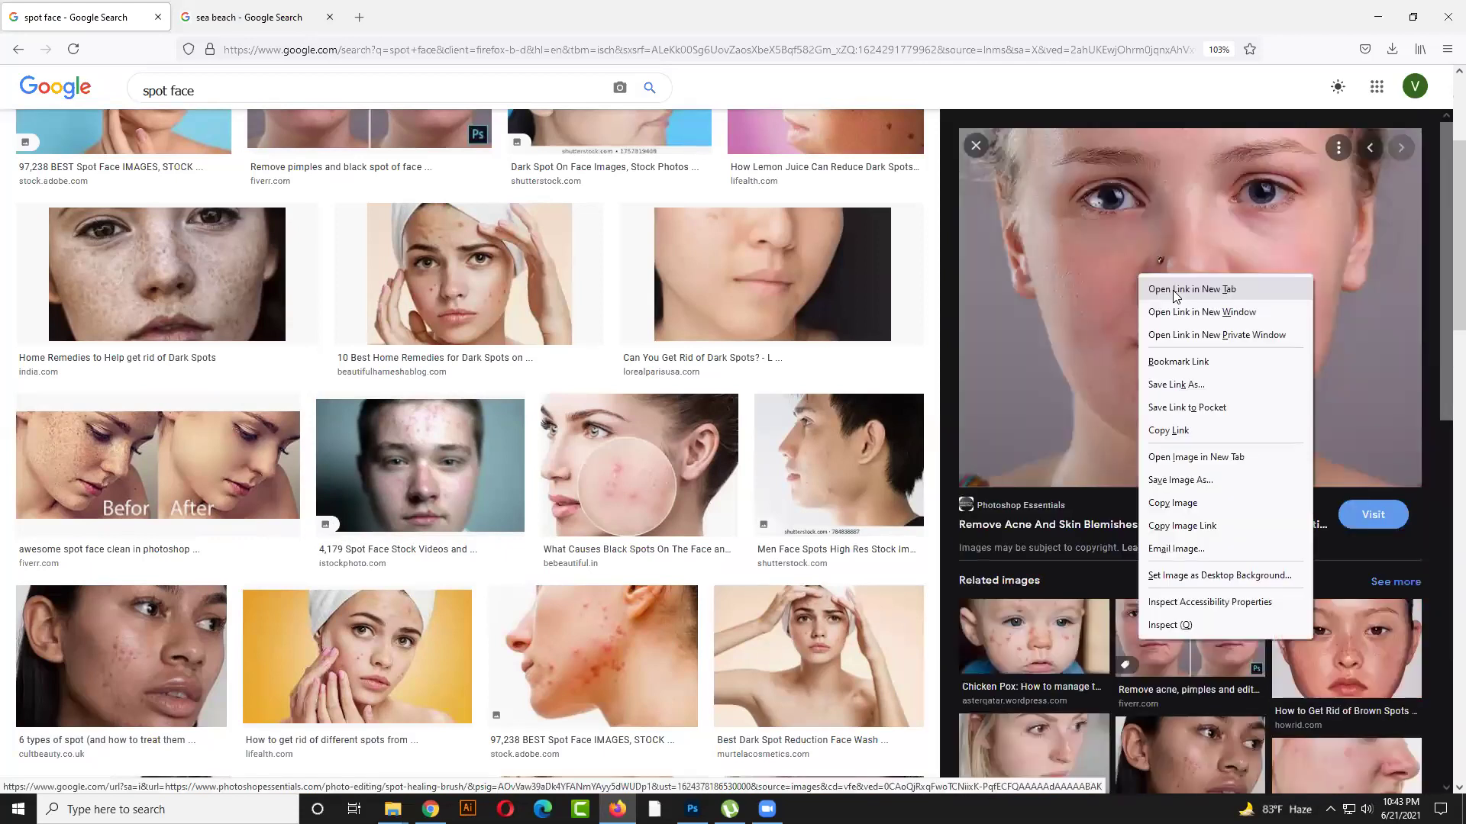
click(1191, 289)
Open the wallpaper and Adobe Stock acne images in new tabs, then switch to one
scroll(1106, 544, down, 10)
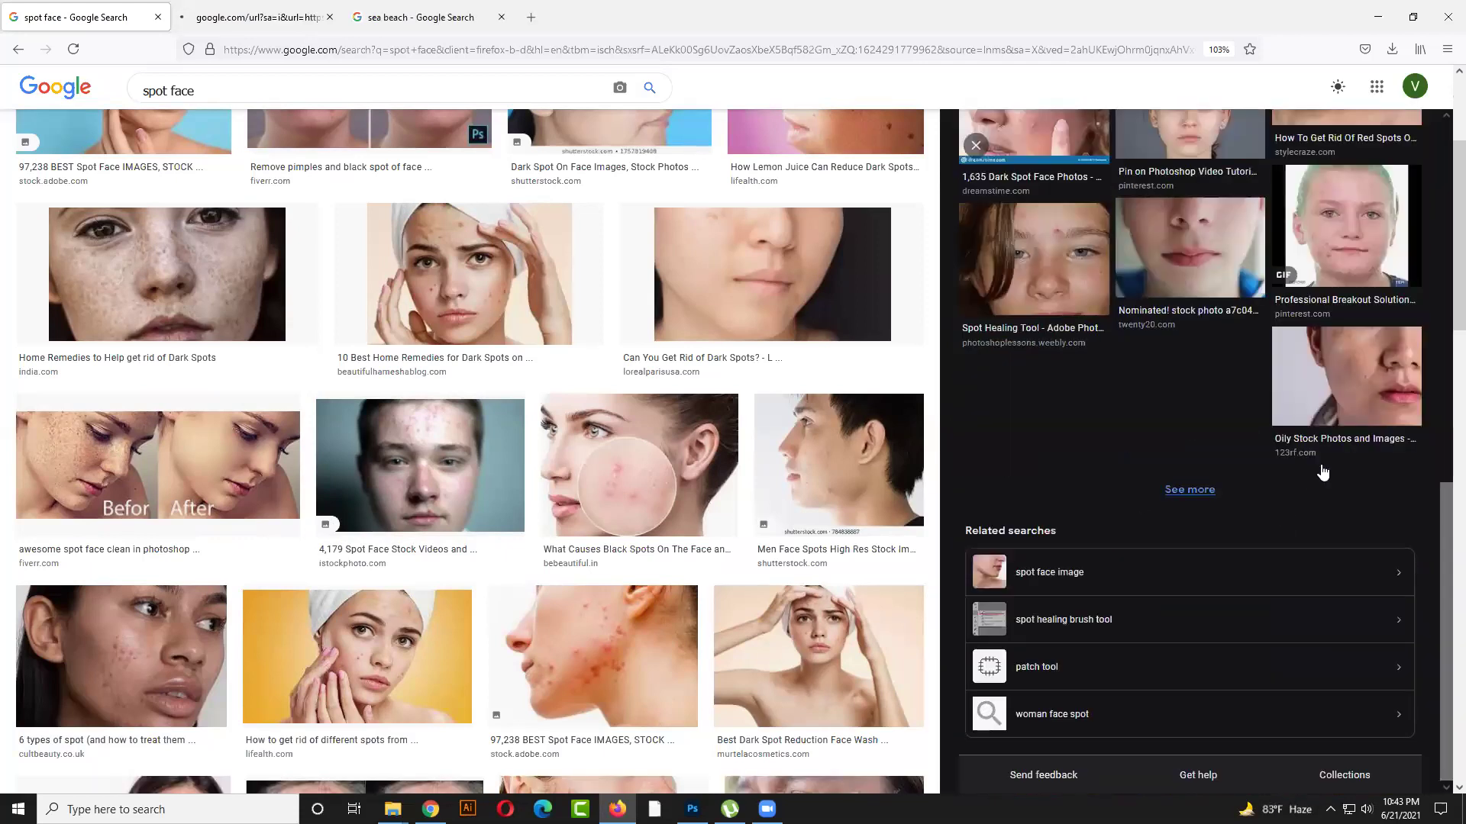
click(1336, 414)
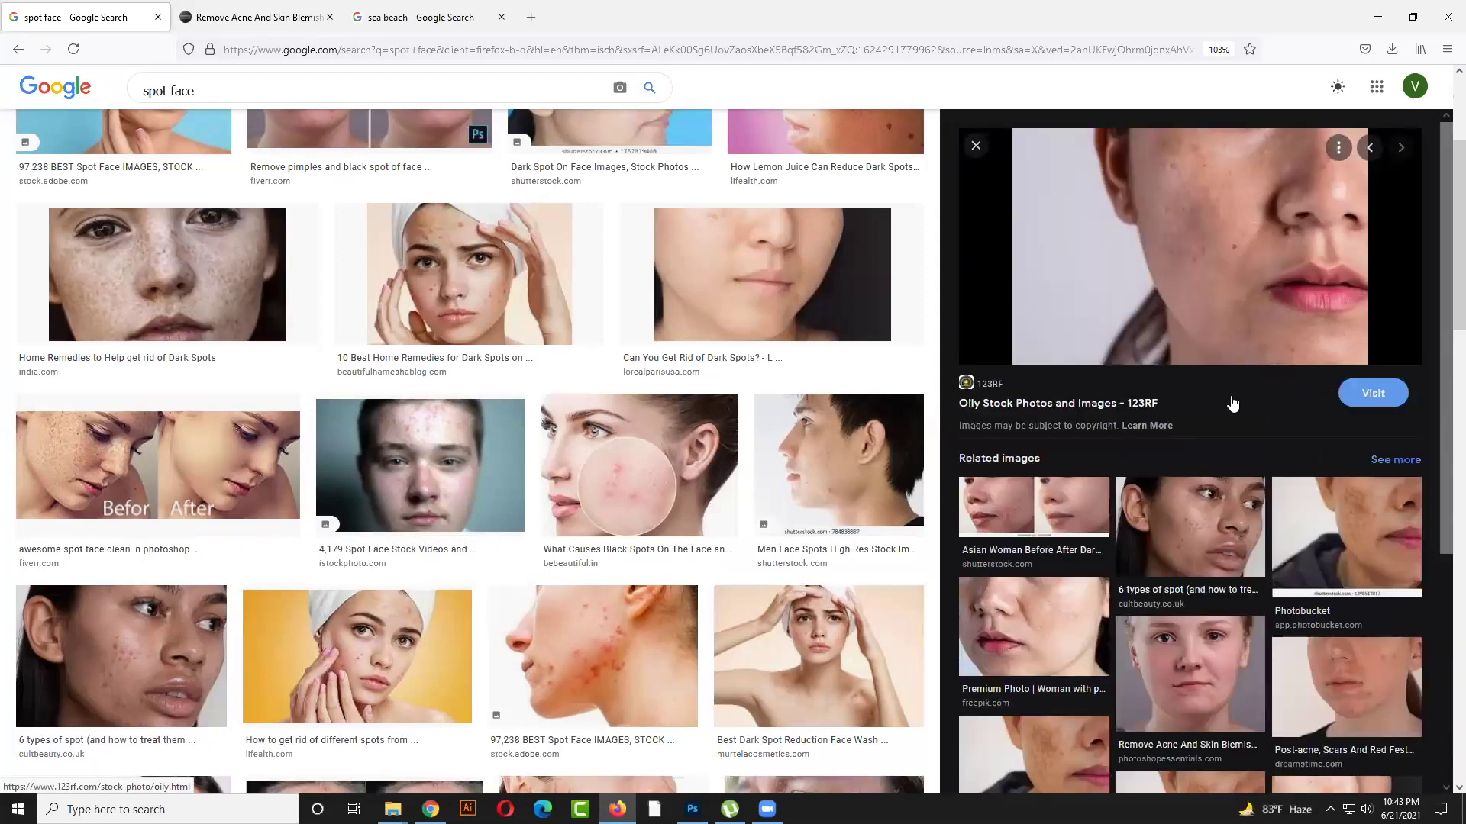
scroll(1232, 403, down, 5)
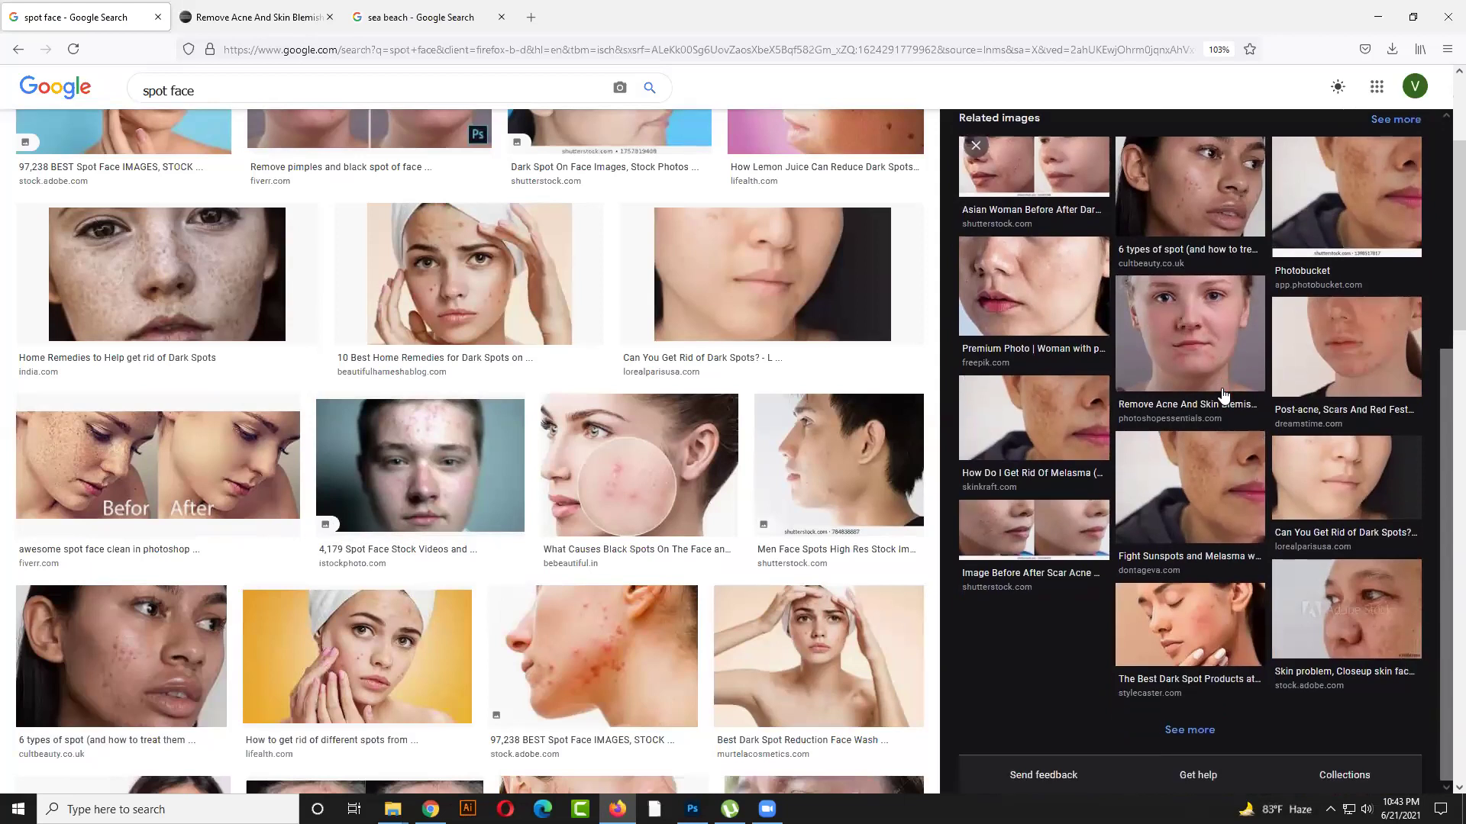
scroll(1221, 395, down, 4)
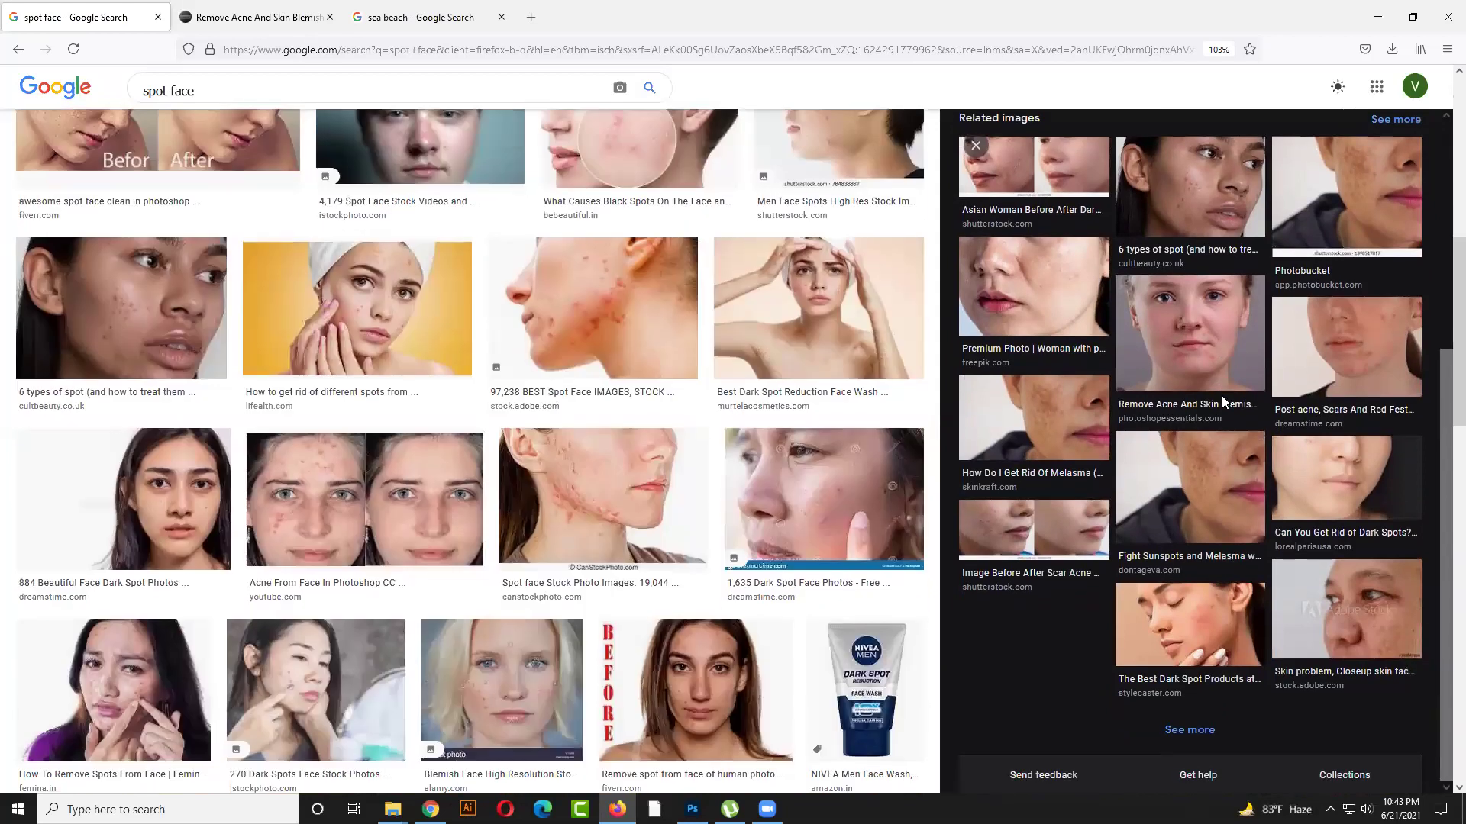
scroll(1221, 395, down, 1)
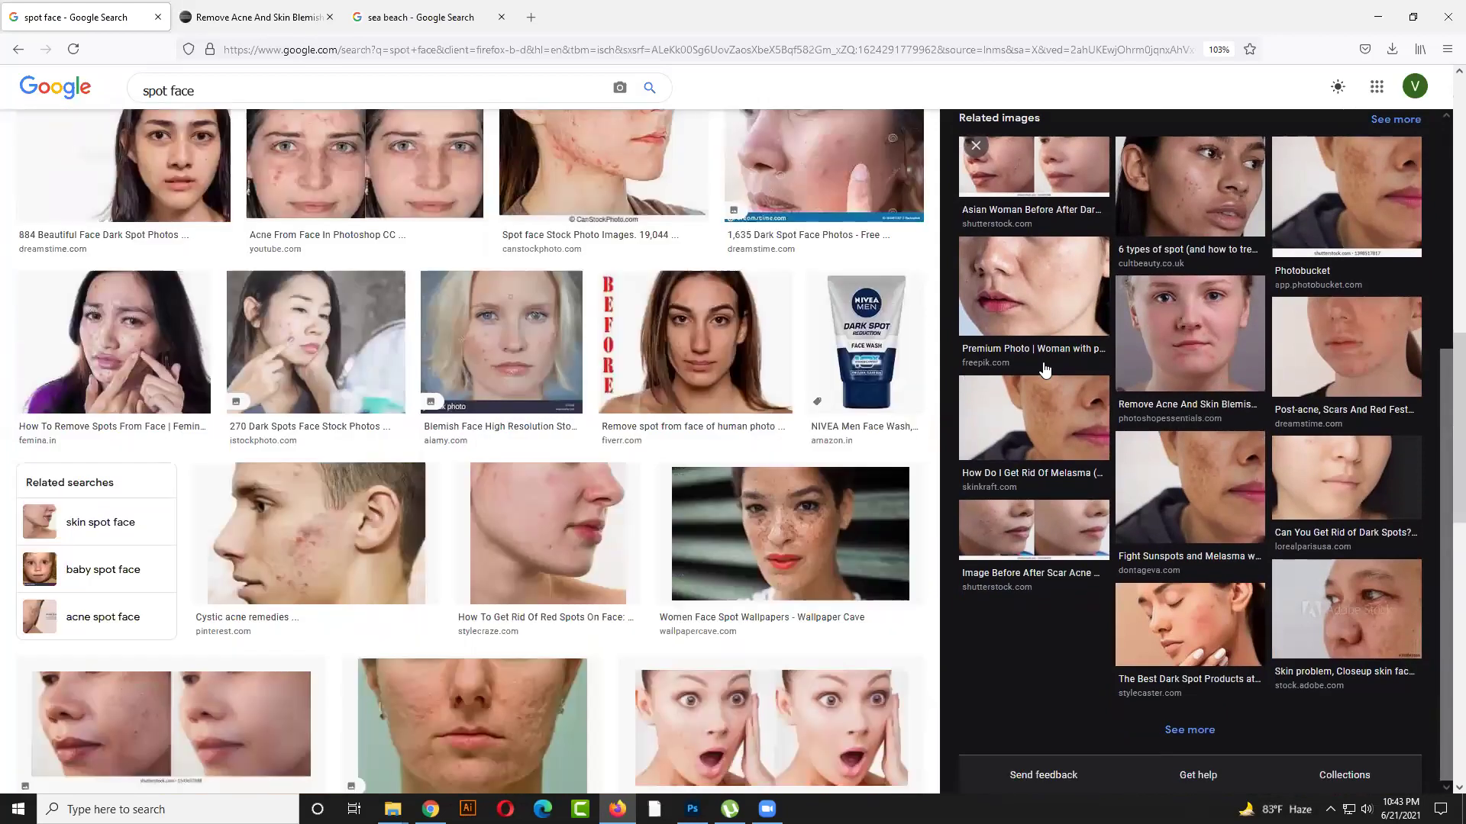
scroll(1028, 355, down, 1)
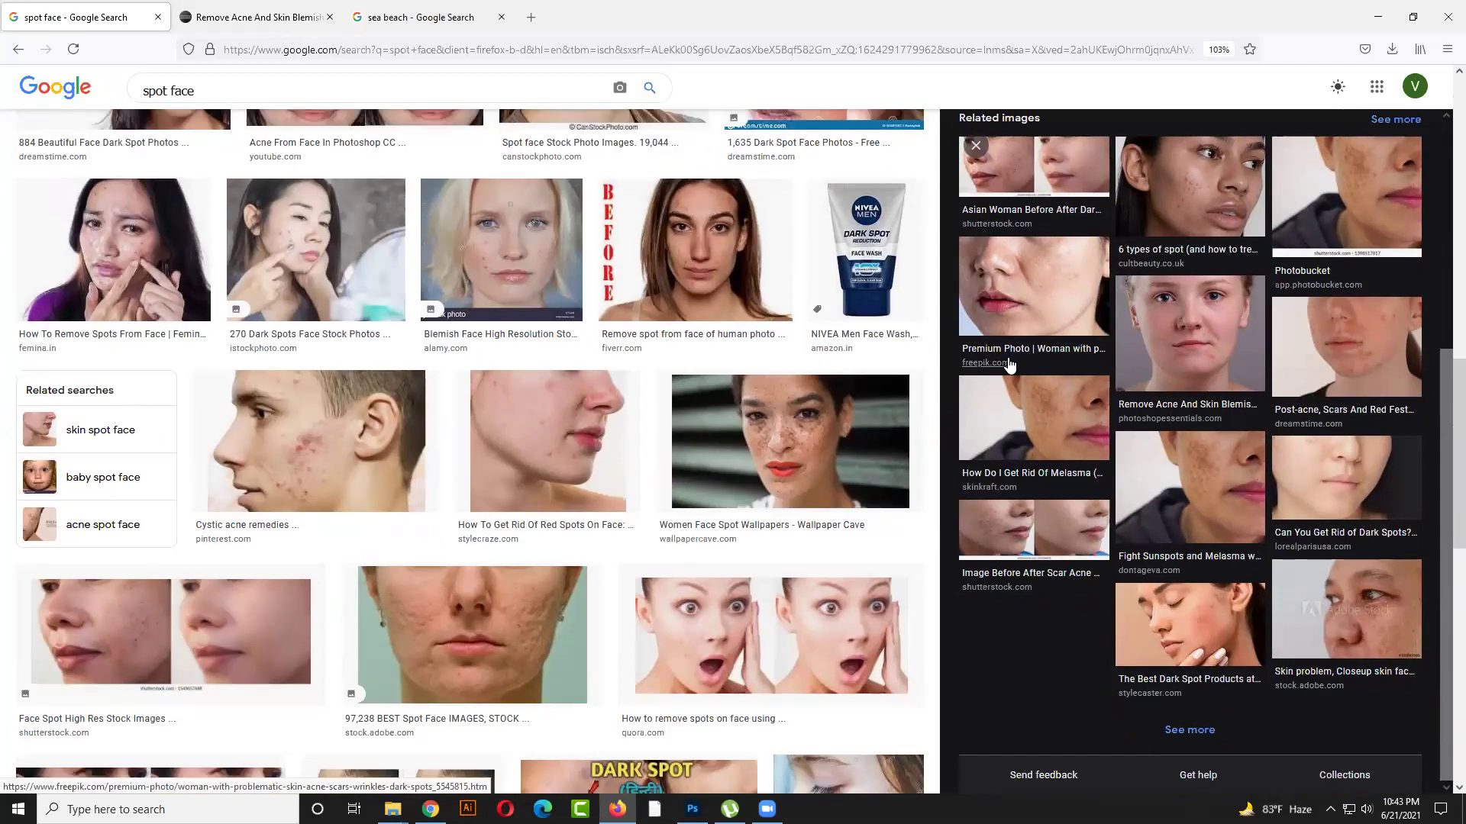
scroll(717, 343, down, 2)
right_click(740, 359)
click(771, 369)
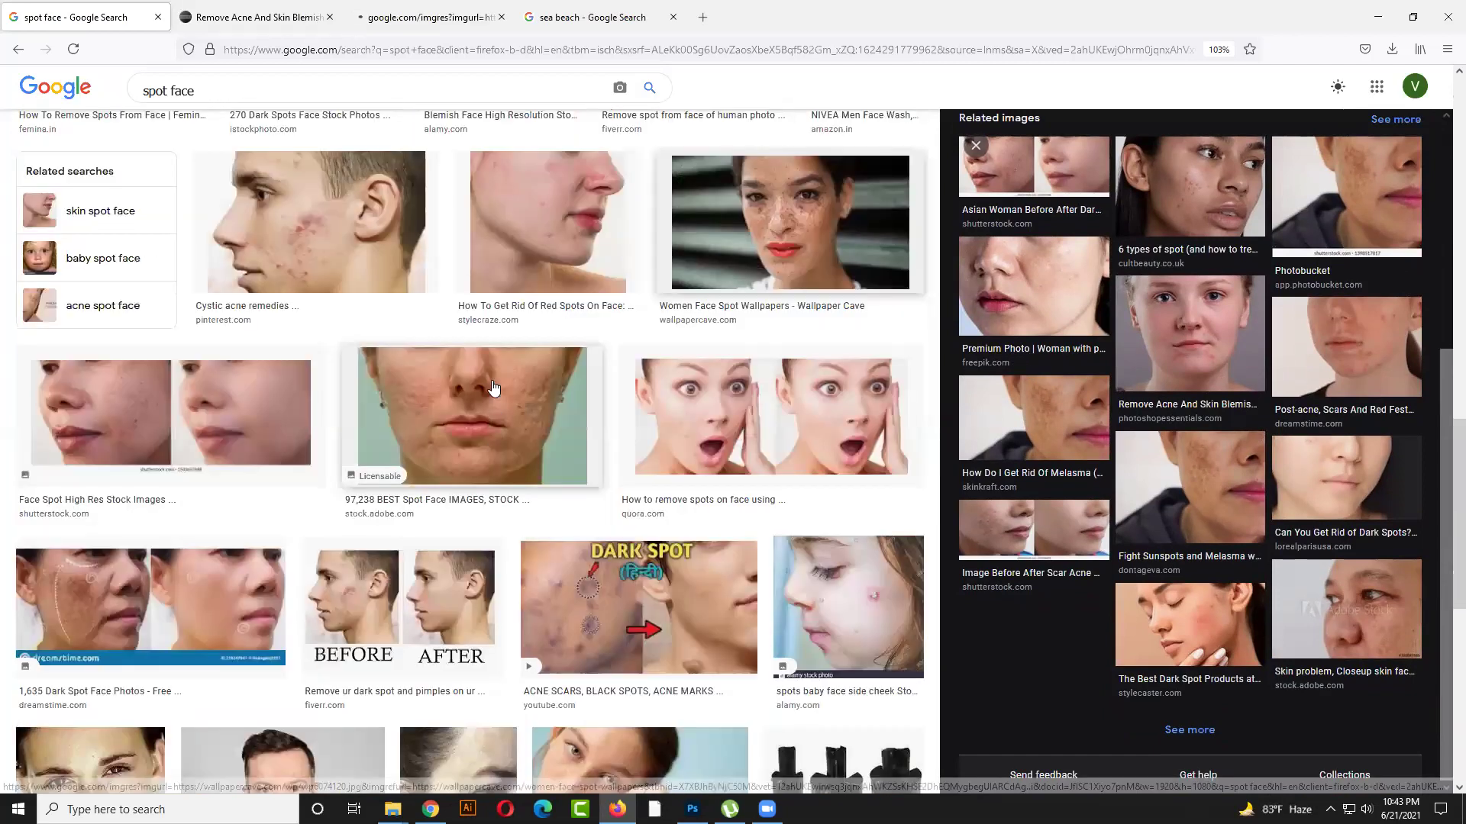
scroll(493, 390, down, 1)
right_click(495, 384)
click(527, 399)
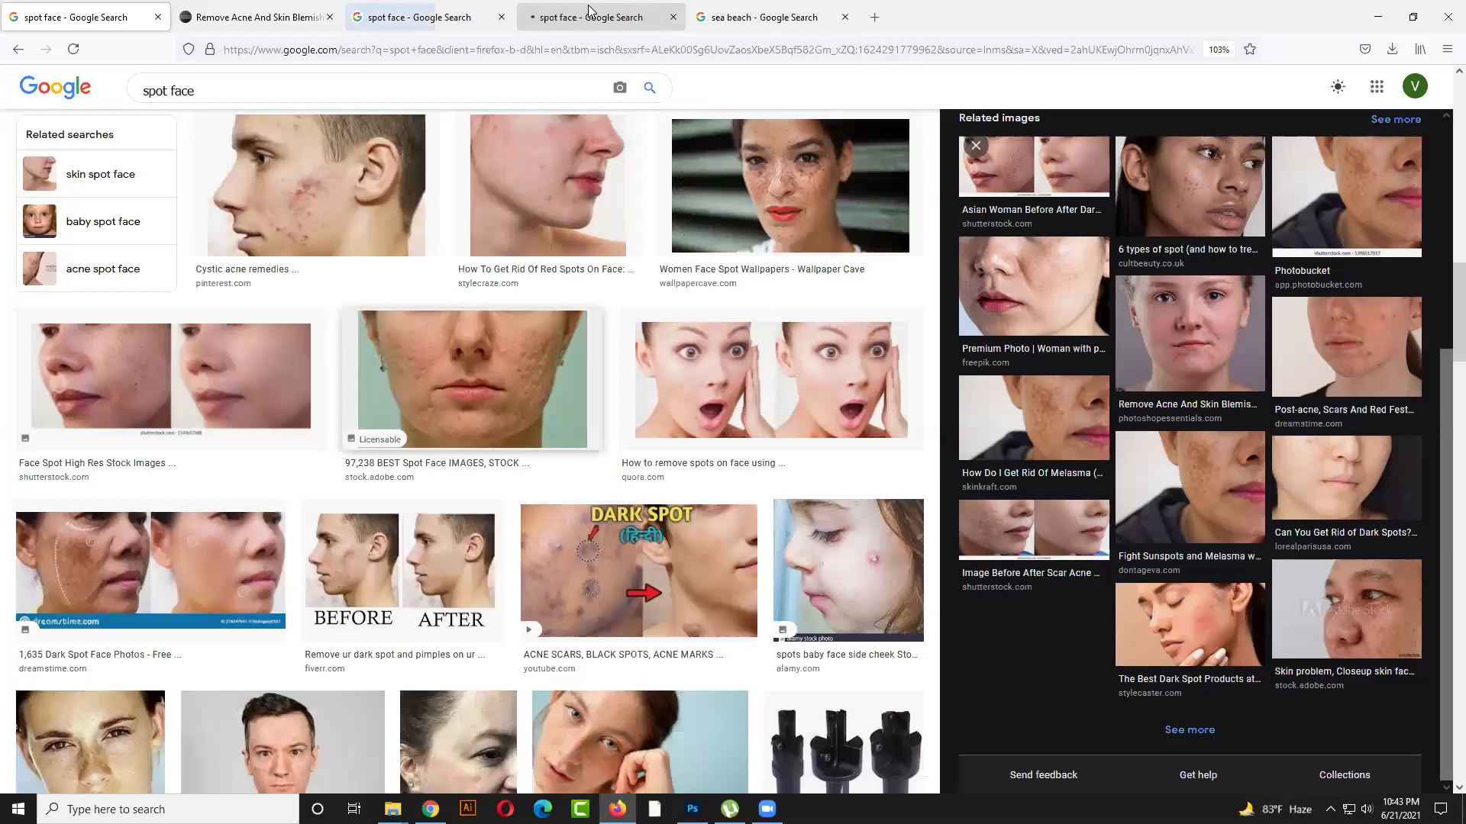
click(588, 11)
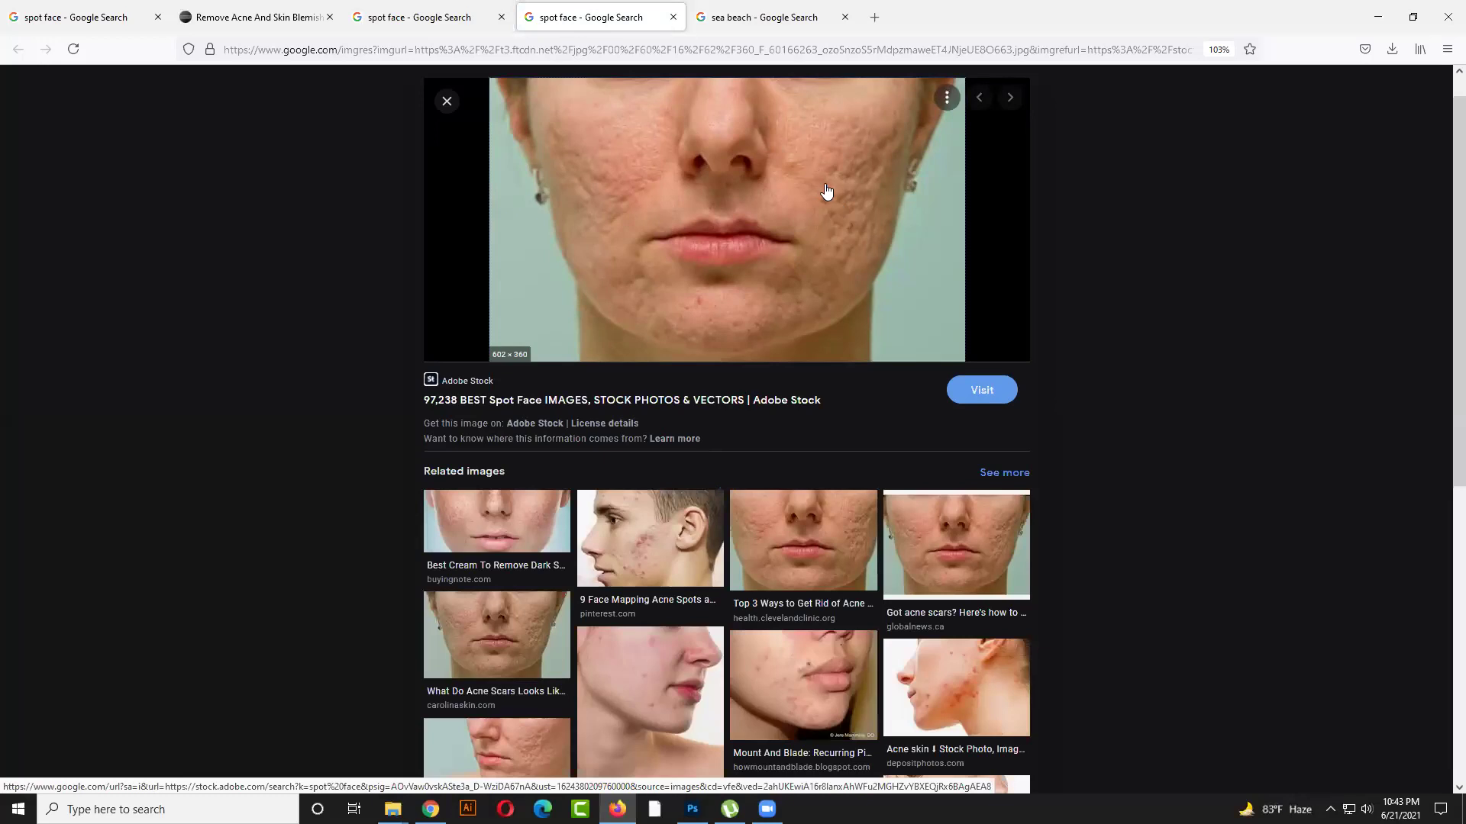
Enlarge the Apex Dermatology acne scars photo and save it to disk
scroll(557, 644, down, 2)
click(537, 585)
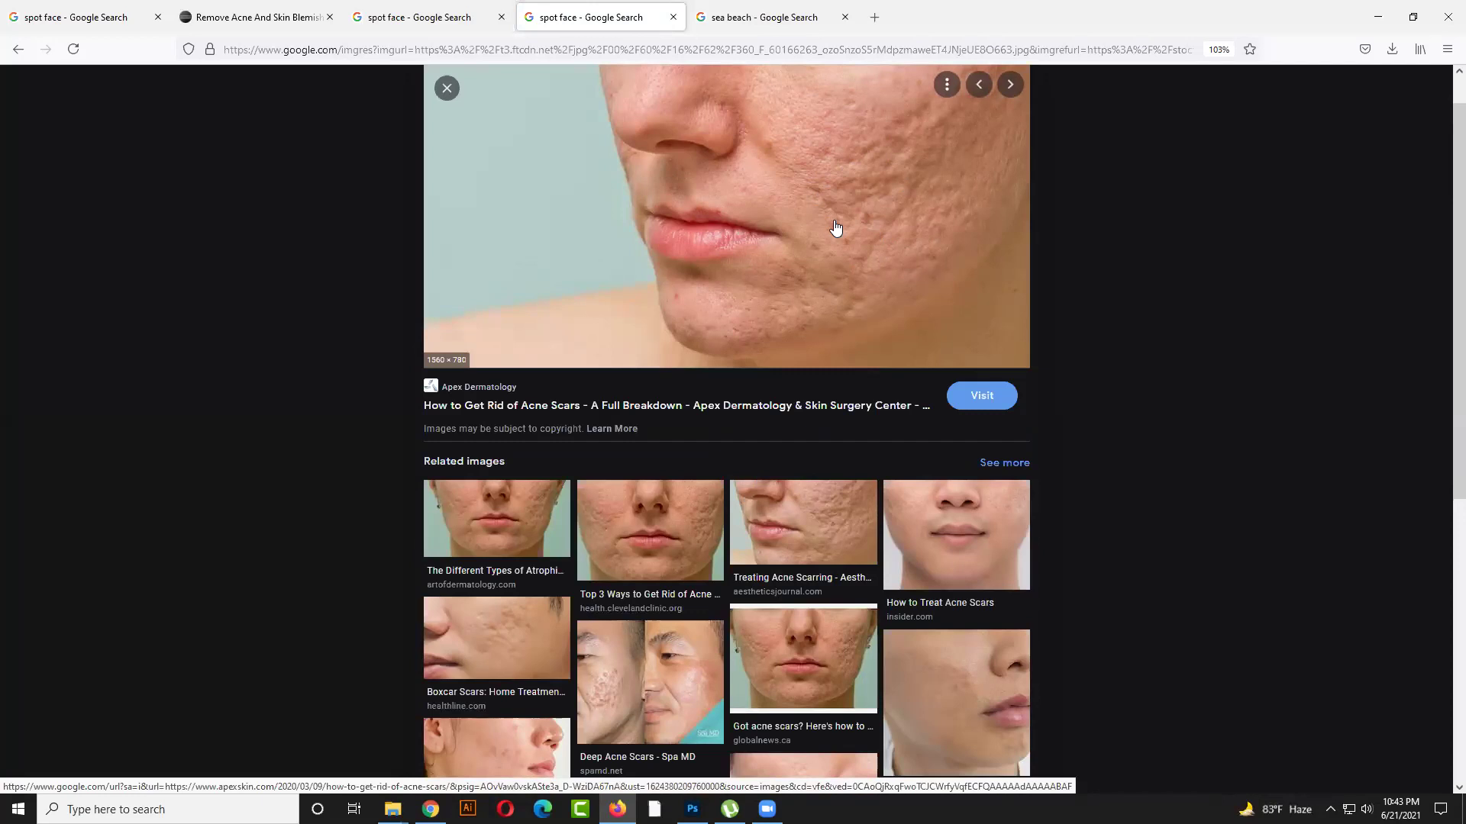
scroll(835, 225, down, 1)
scroll(840, 210, up, 2)
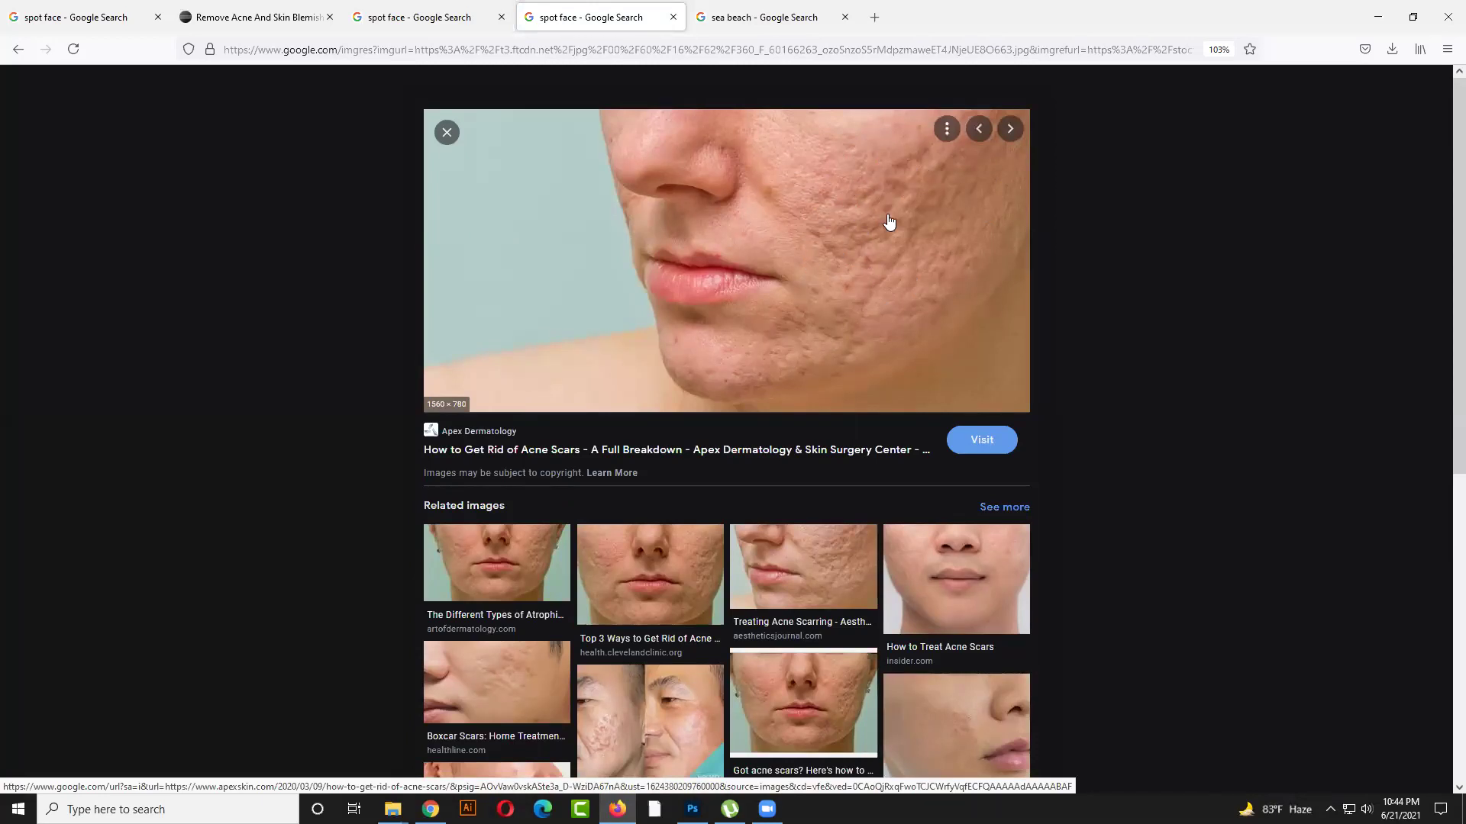
right_click(889, 222)
click(913, 425)
click(794, 733)
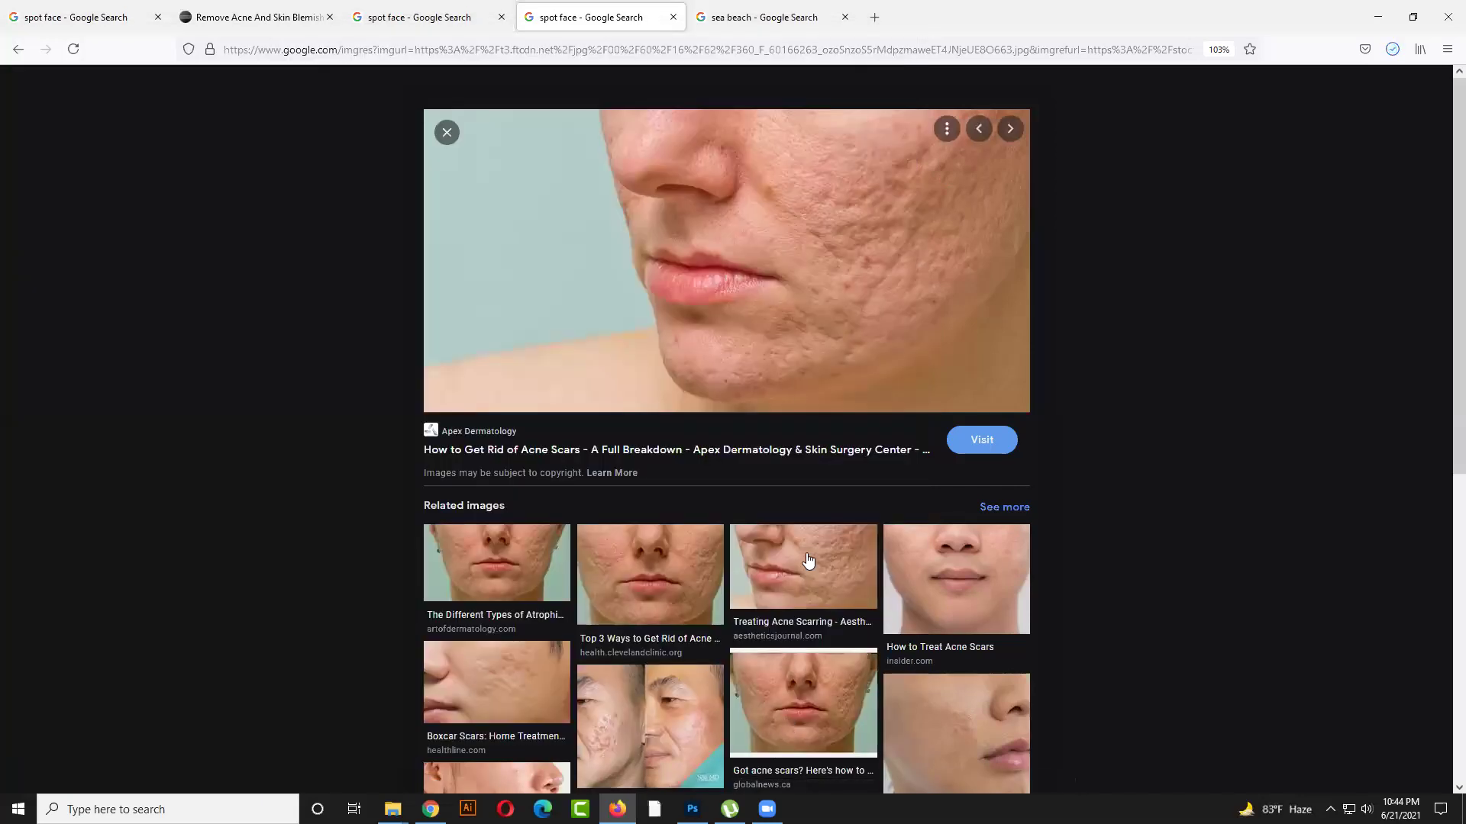
Save the acne close-up as scar-blog-x400.jpg into New folder (8) and open a blank tab
scroll(633, 421, down, 5)
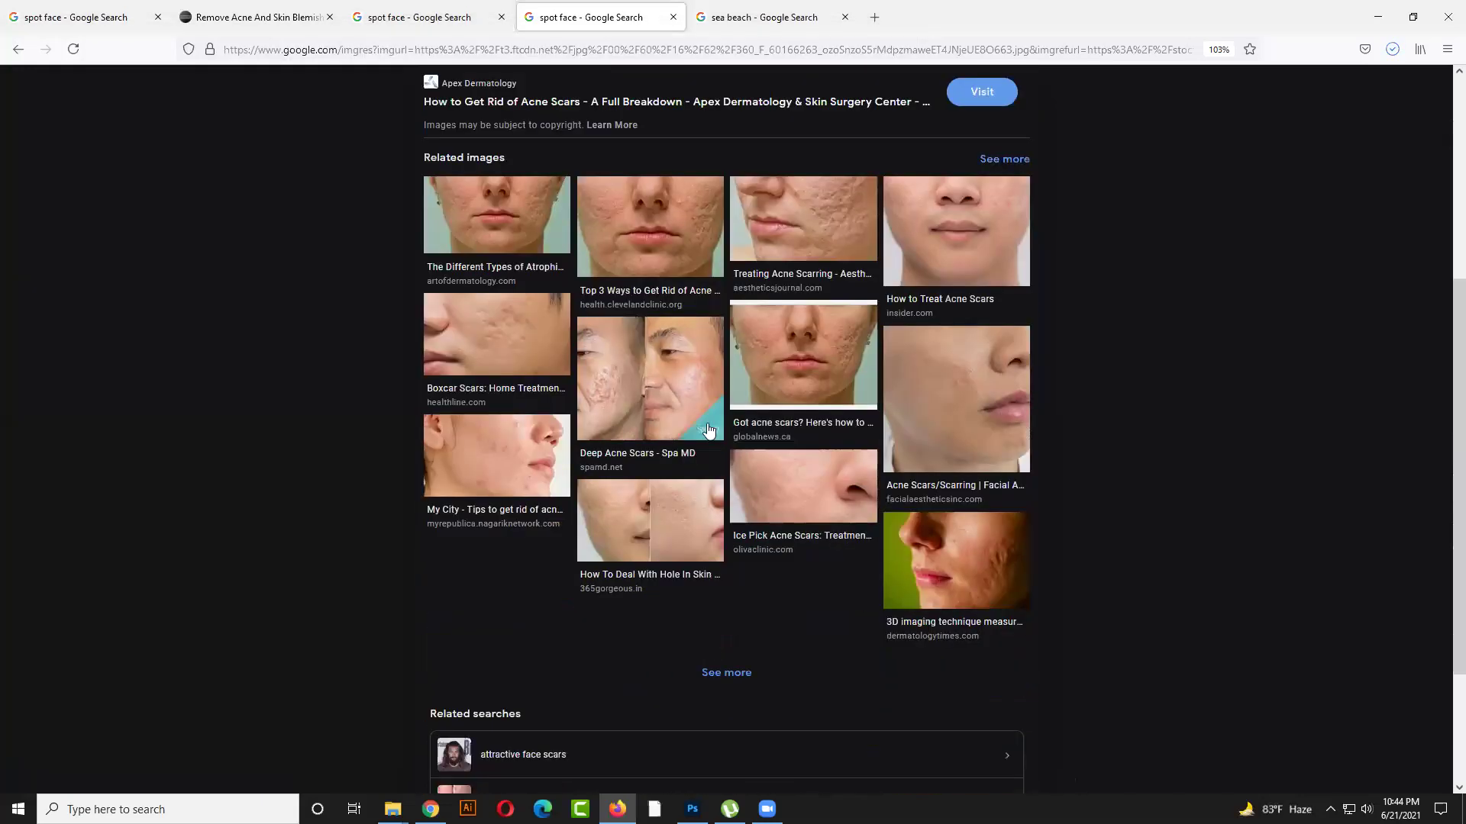
click(534, 436)
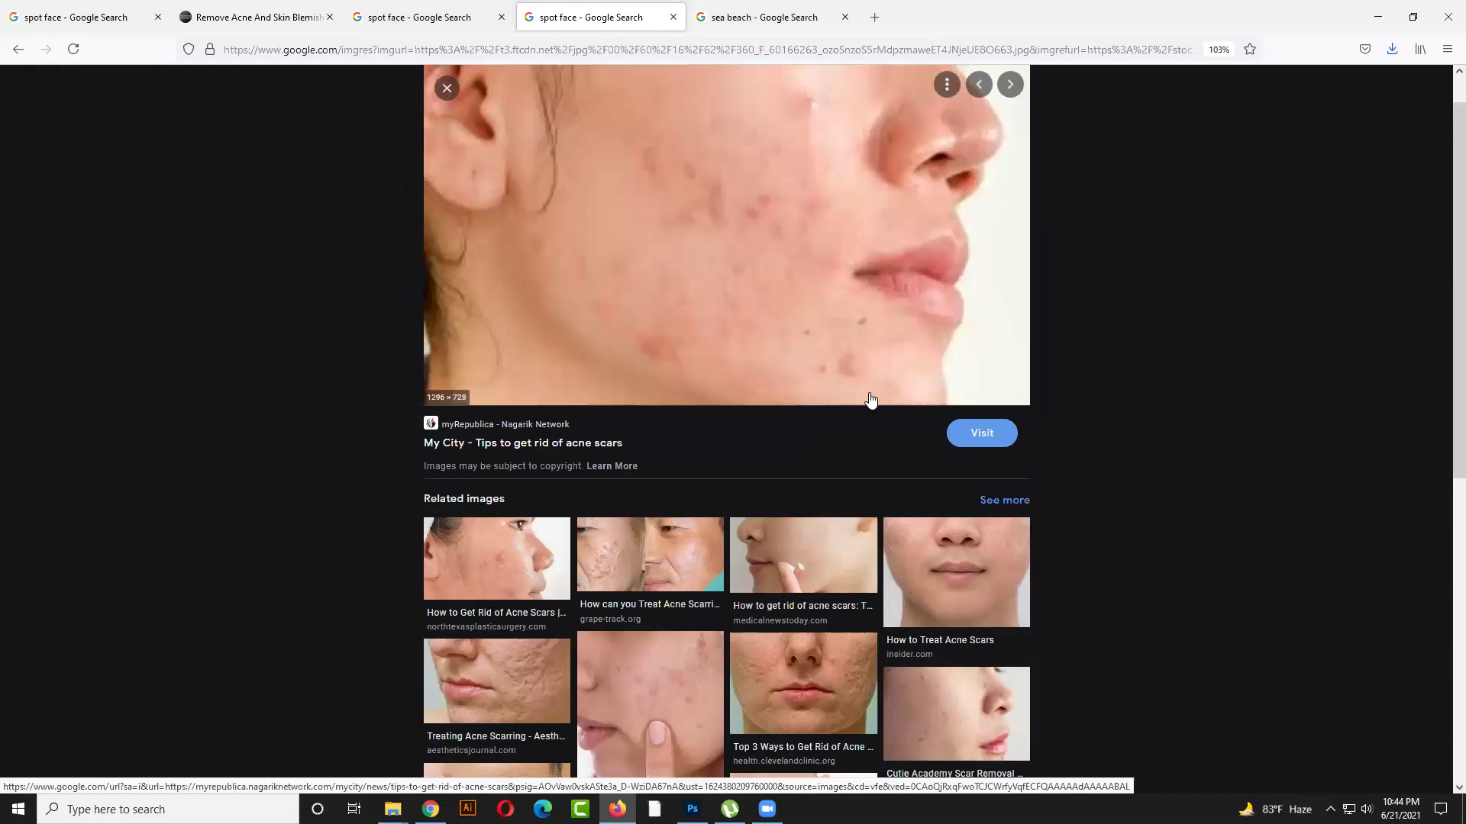
scroll(825, 374, down, 7)
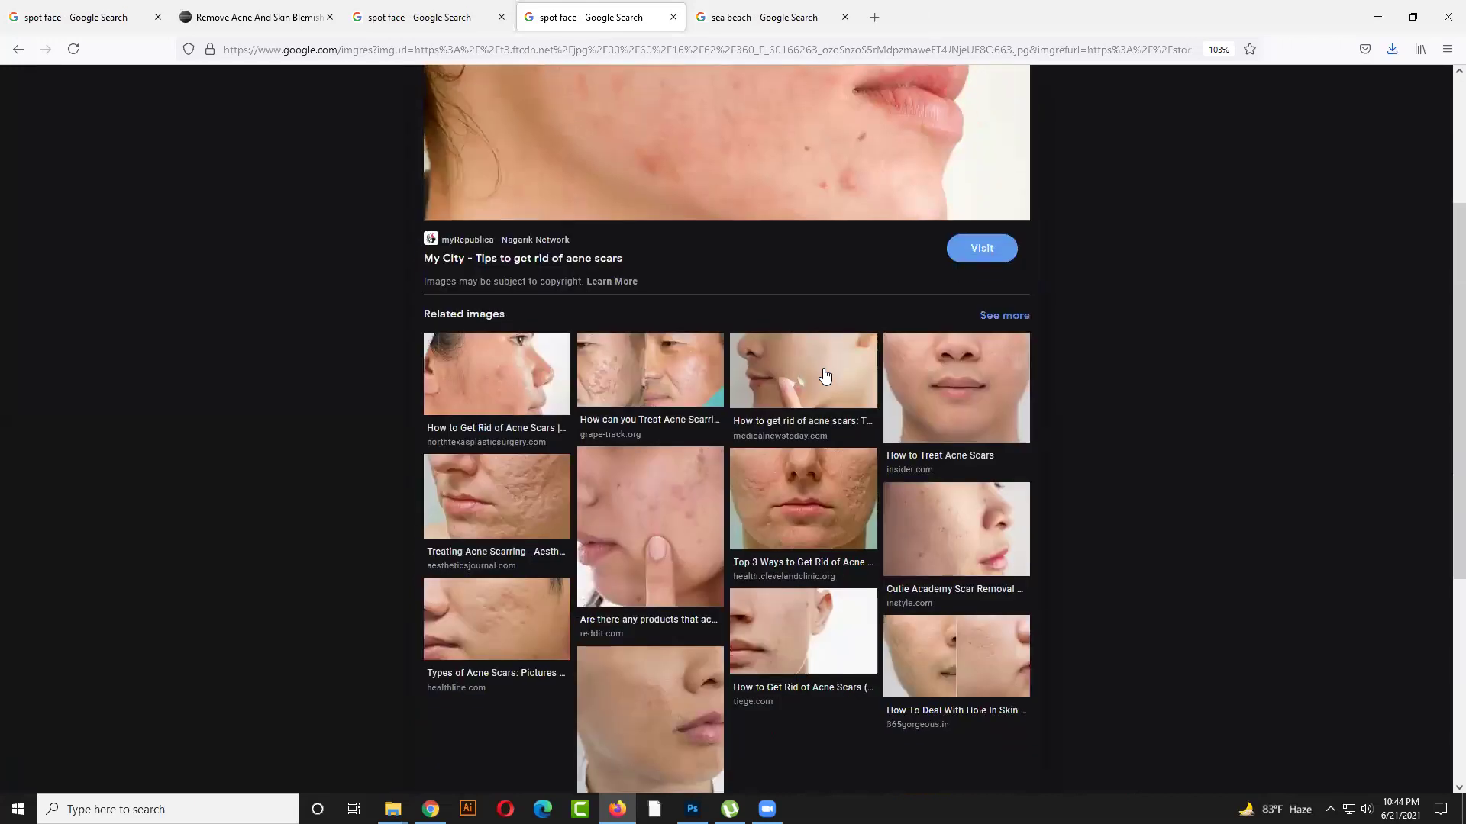
click(658, 227)
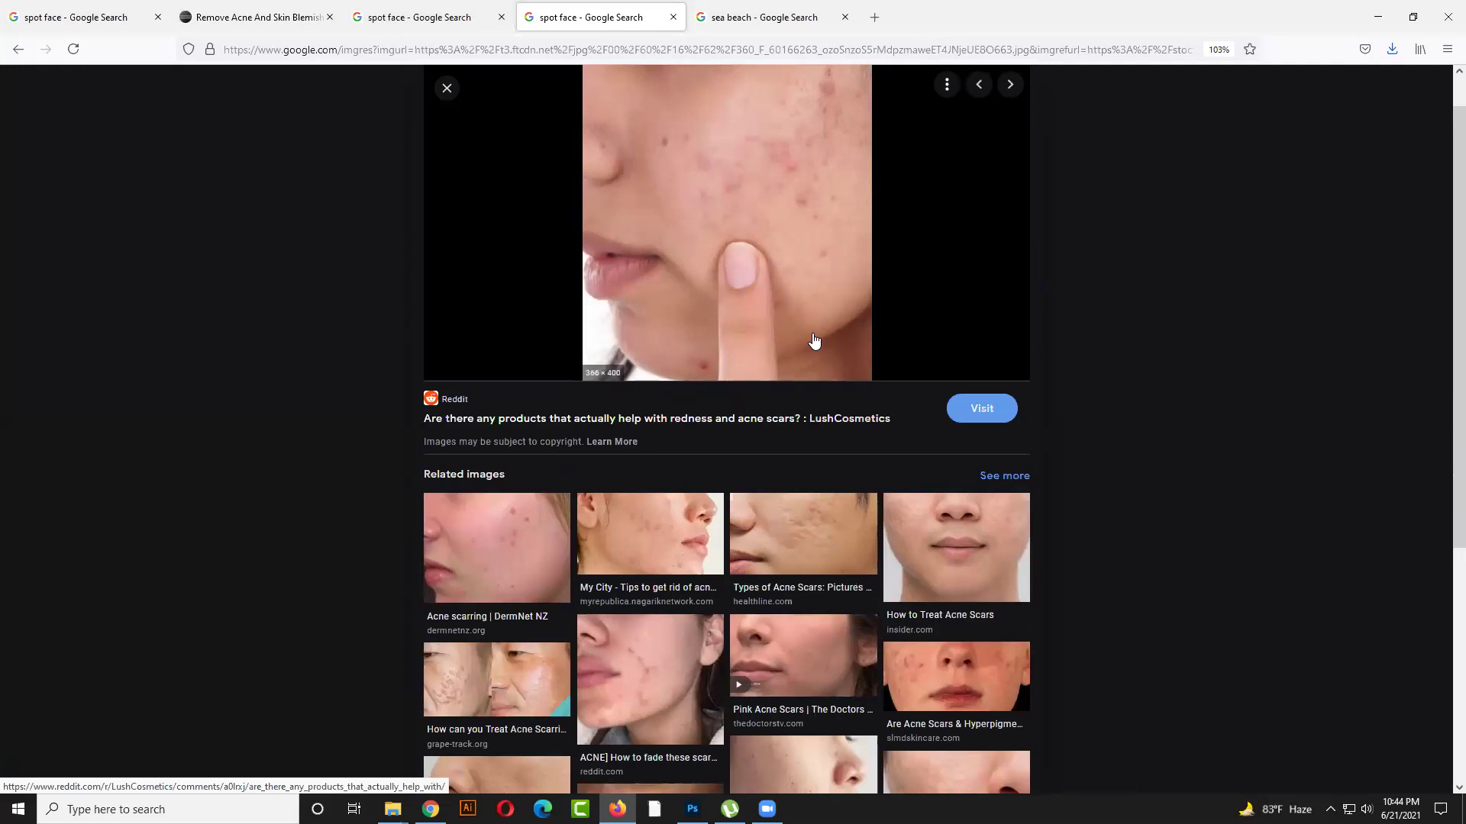
scroll(814, 341, down, 1)
right_click(731, 194)
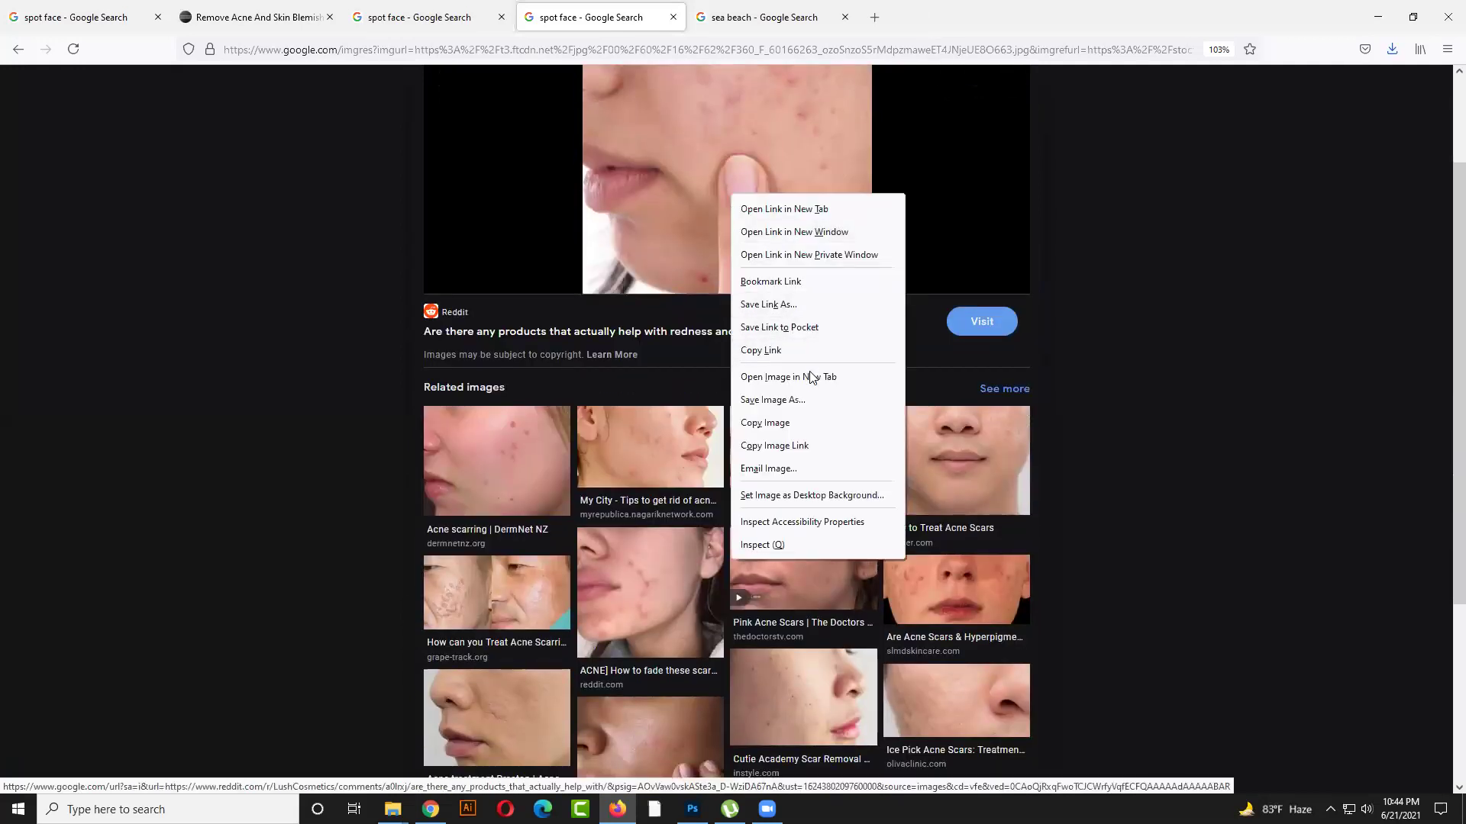
click(805, 403)
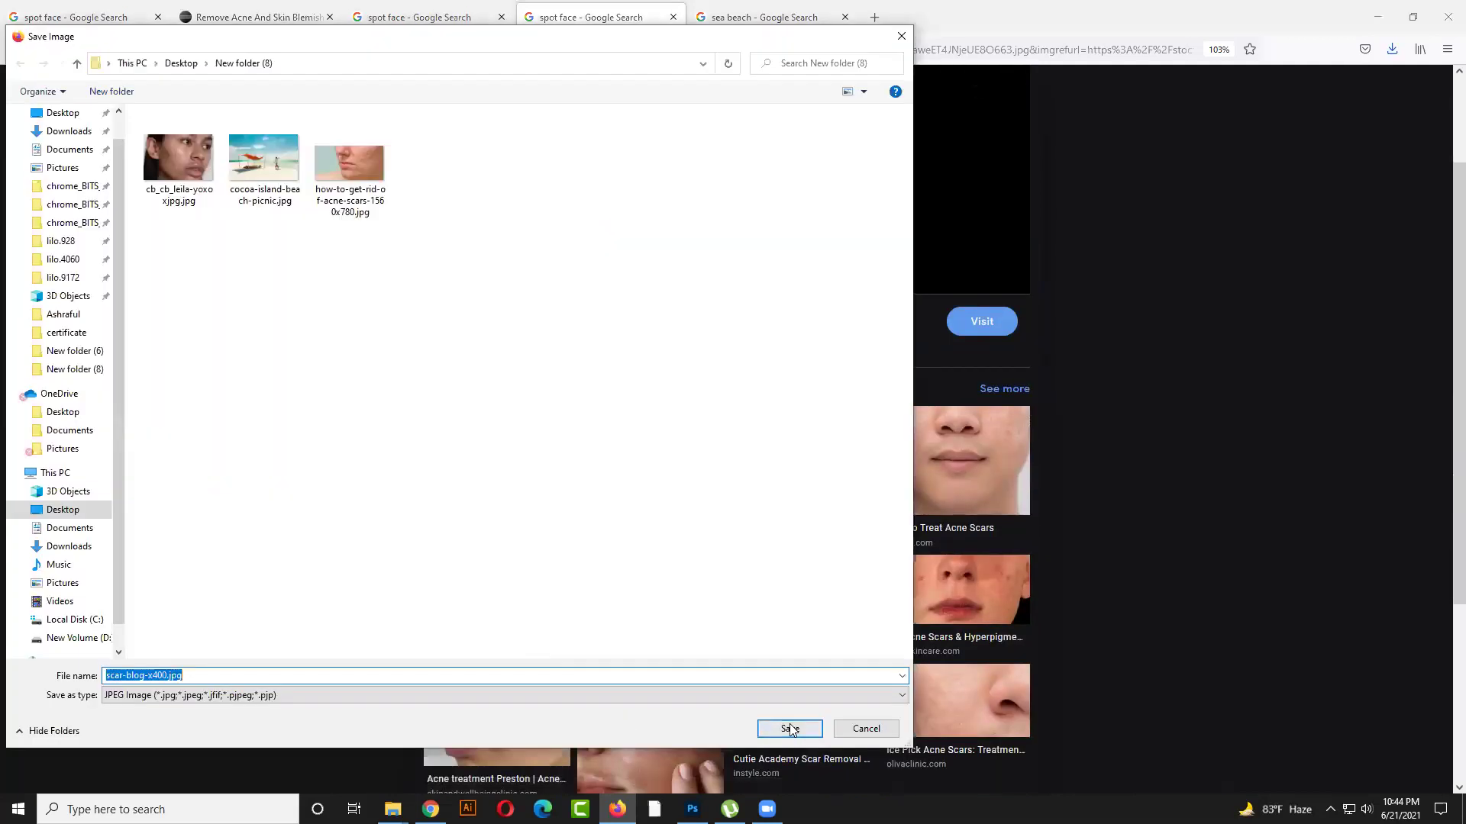
click(789, 726)
click(875, 17)
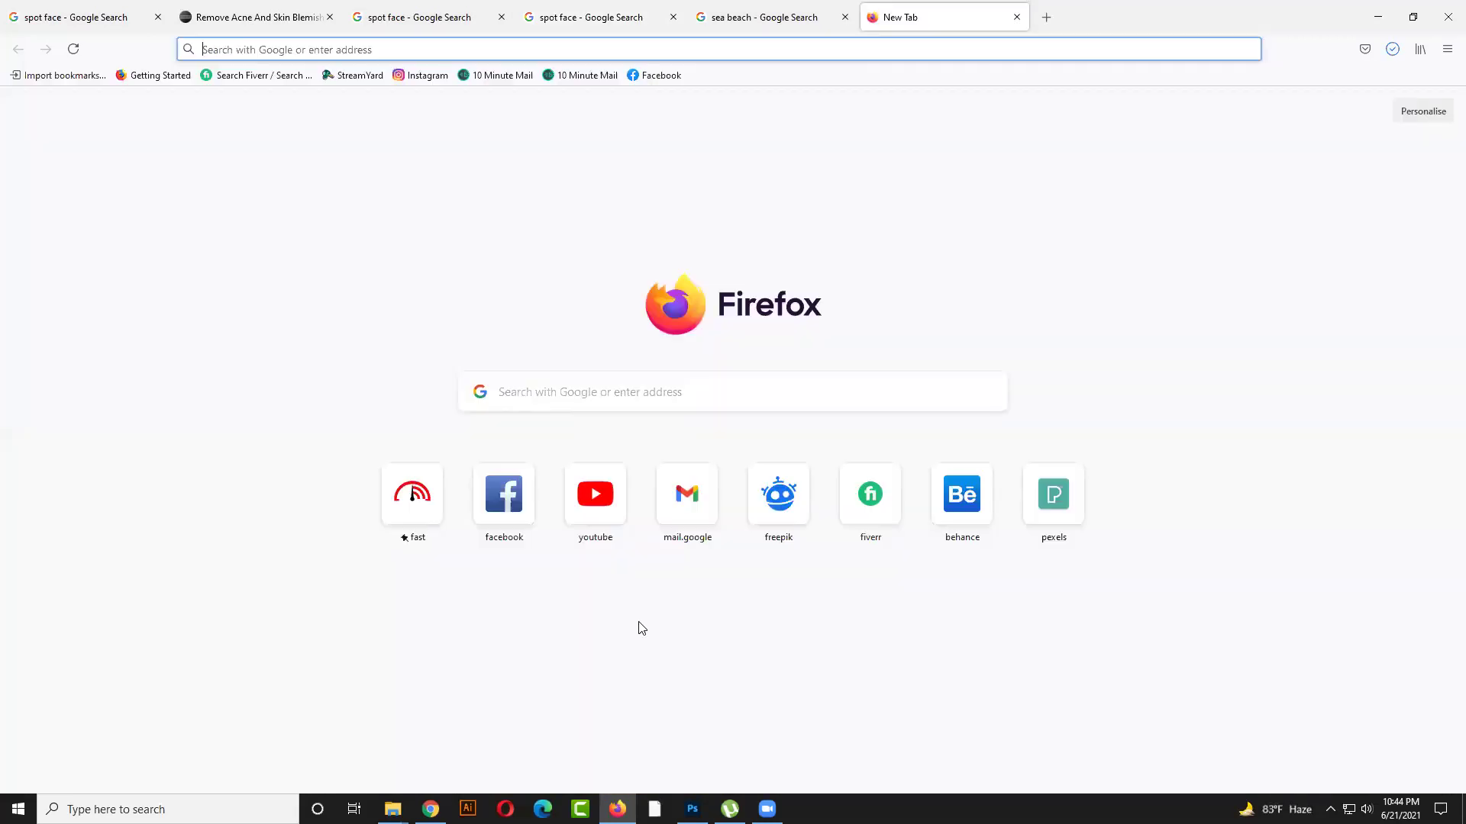
Search Fiverr for 'image retouc' gigs
click(873, 498)
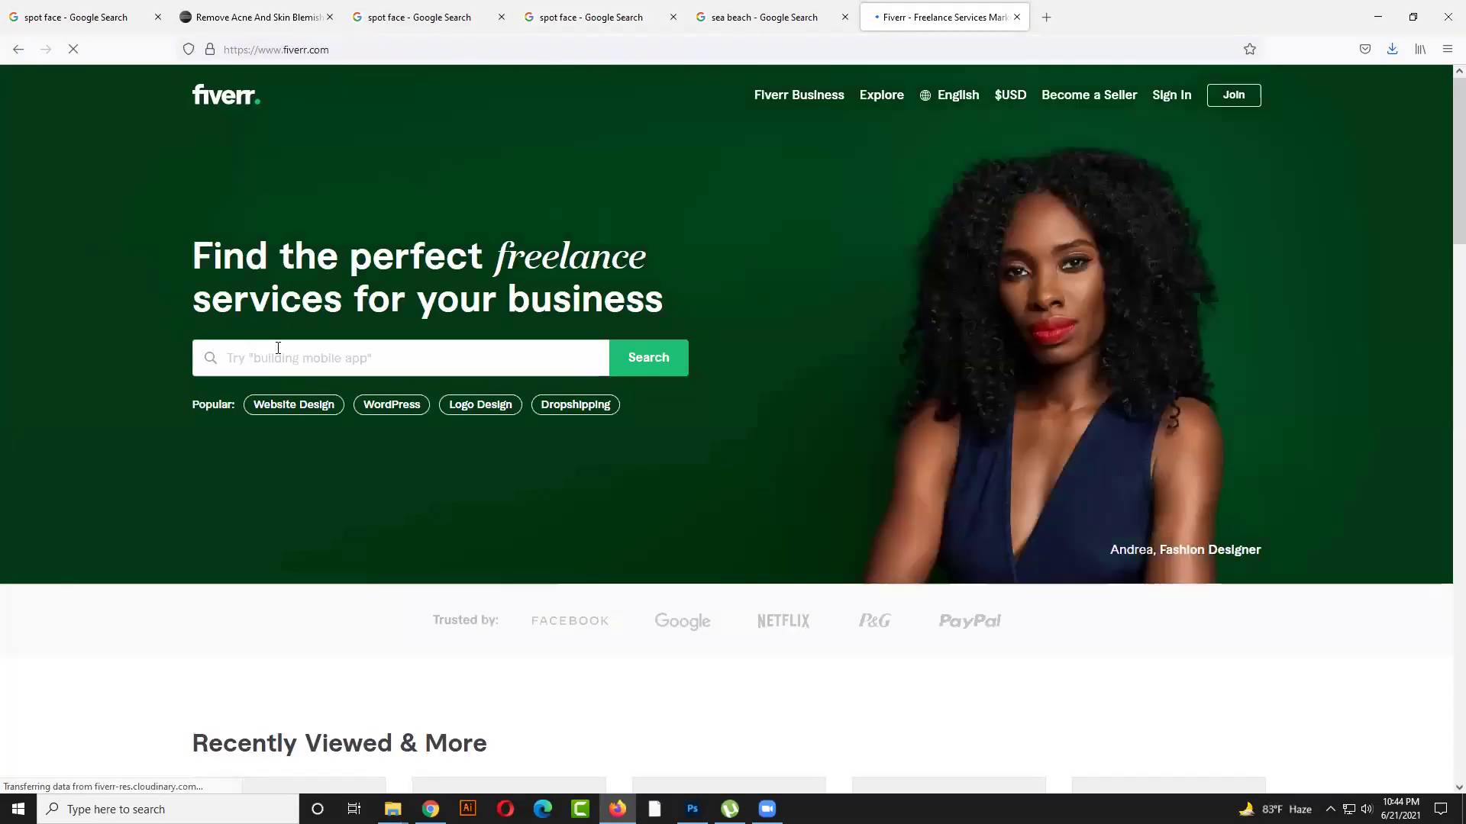
click(279, 349)
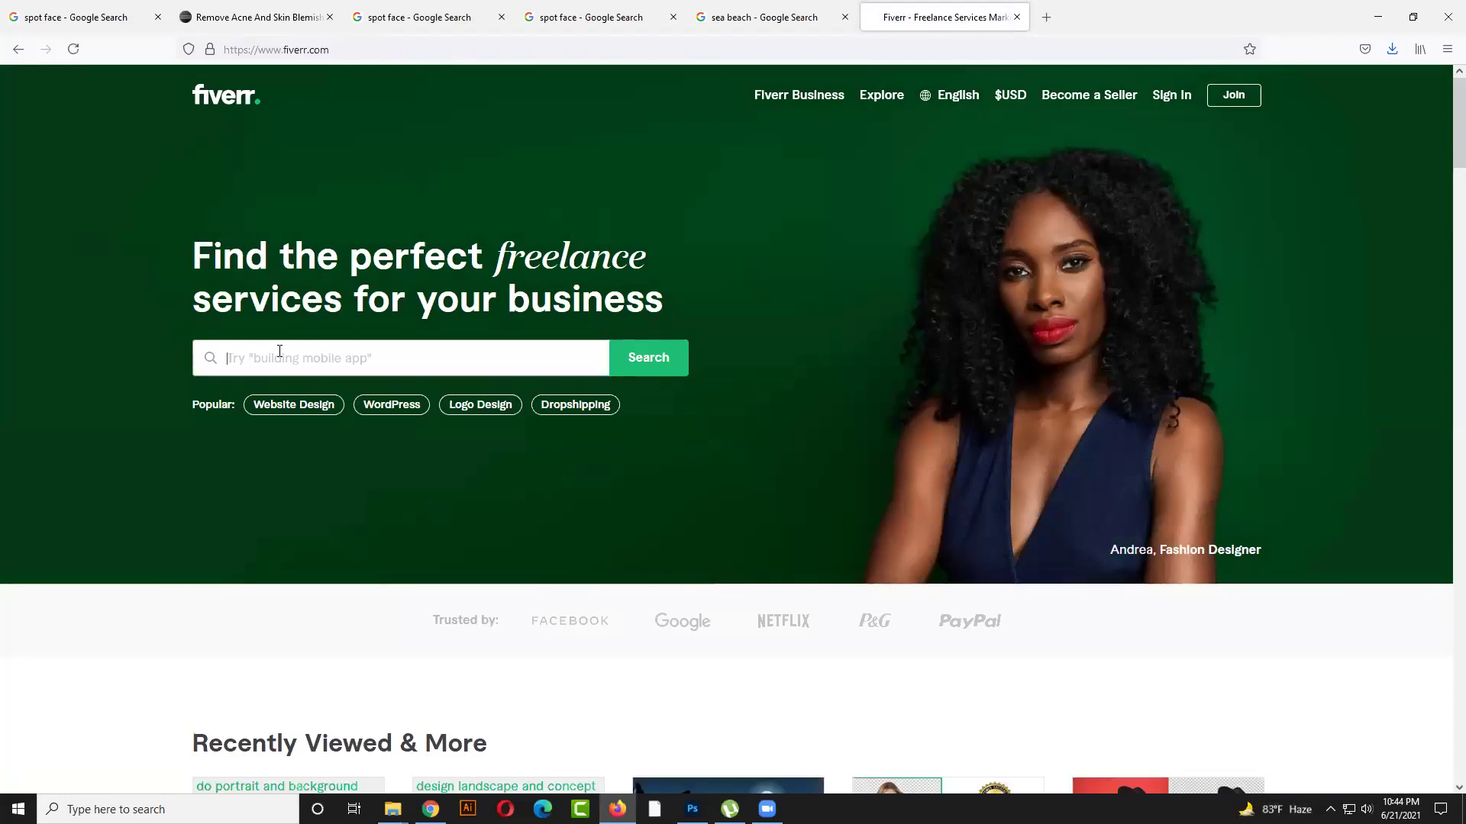
text(image retouch)
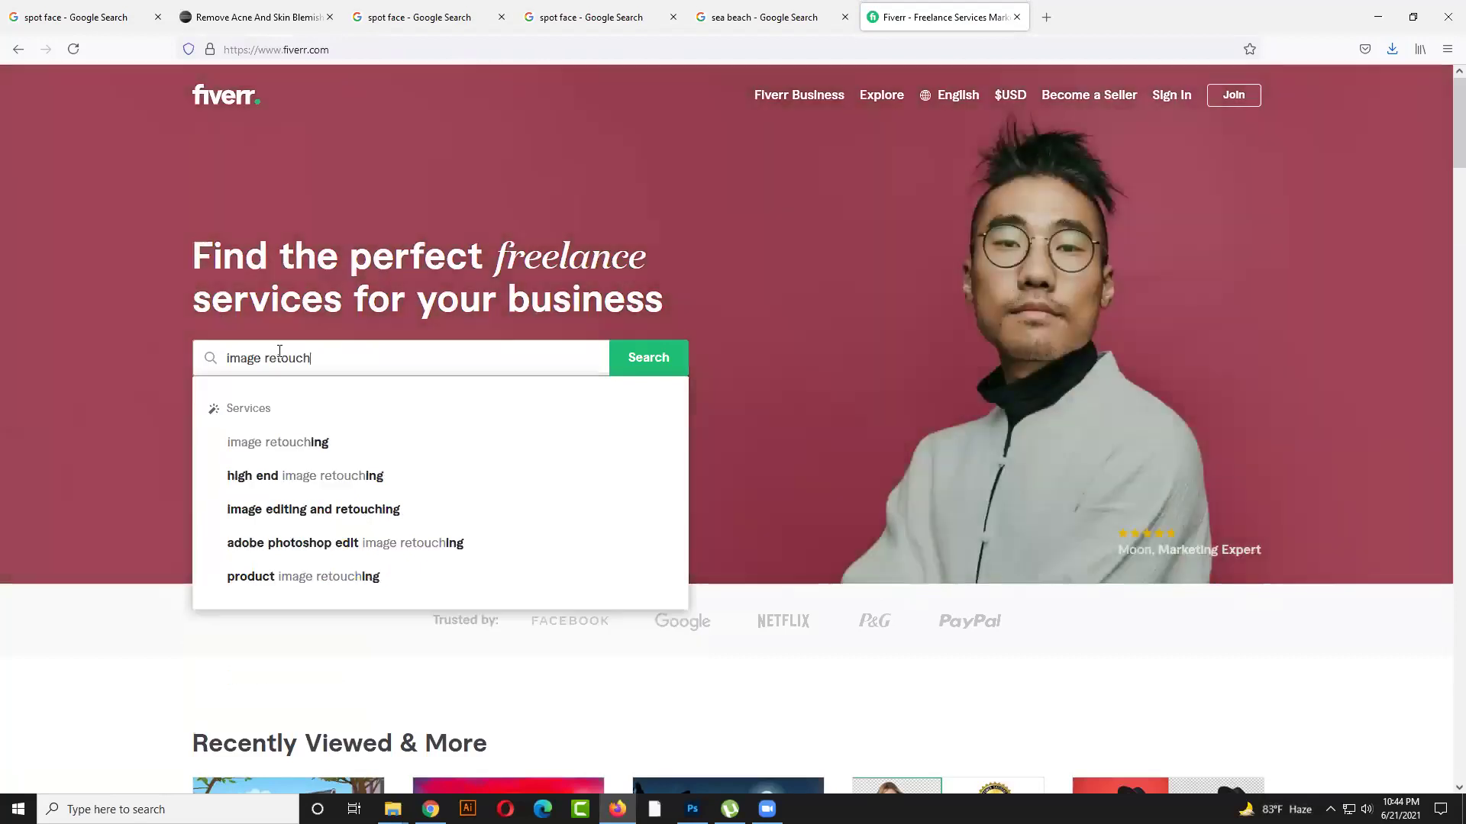
key(Return)
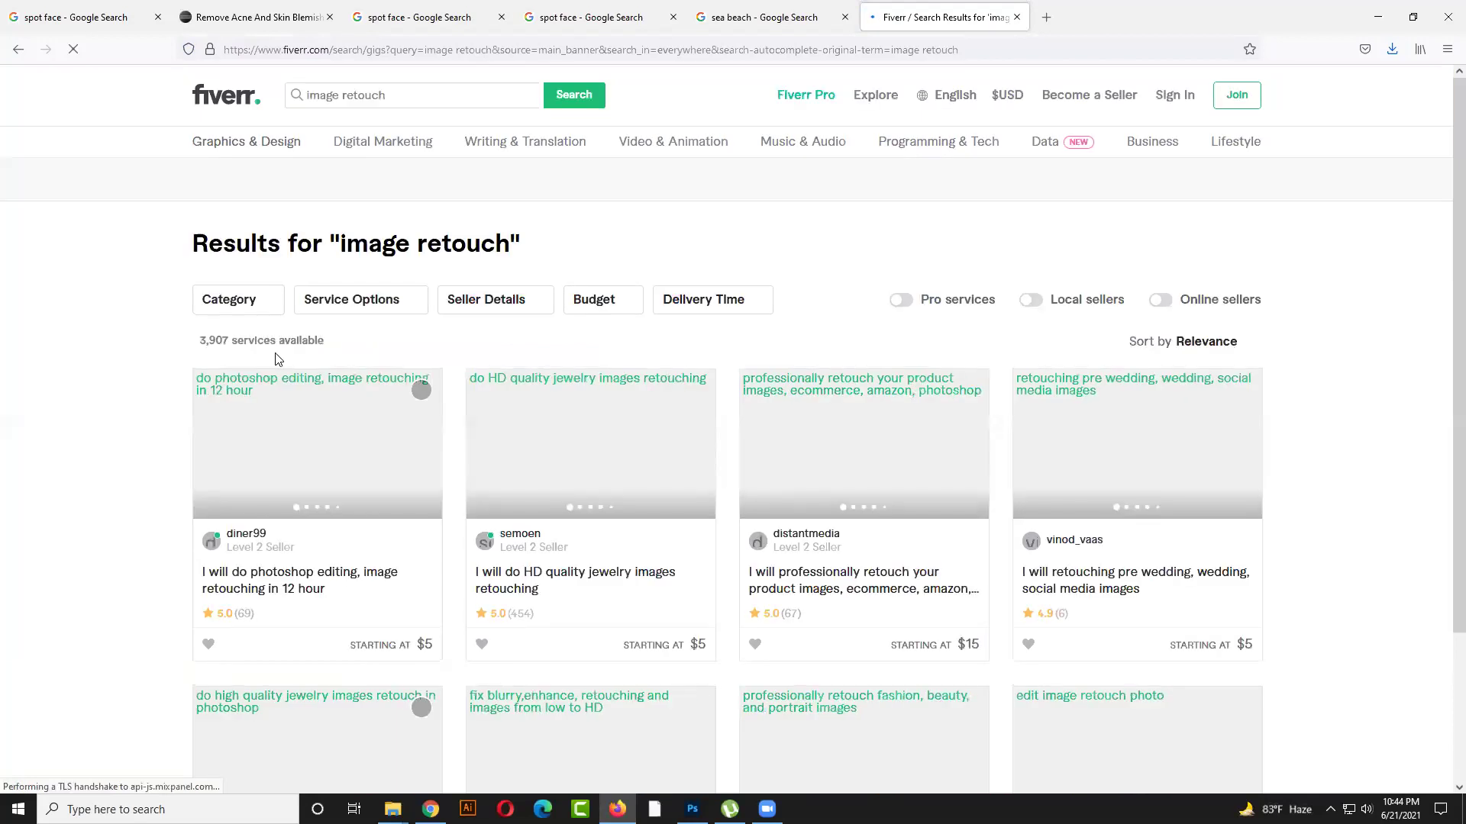
Open the headshot retouch, hair and beauty, and 15-minute retouch gigs in new tabs
scroll(603, 451, down, 8)
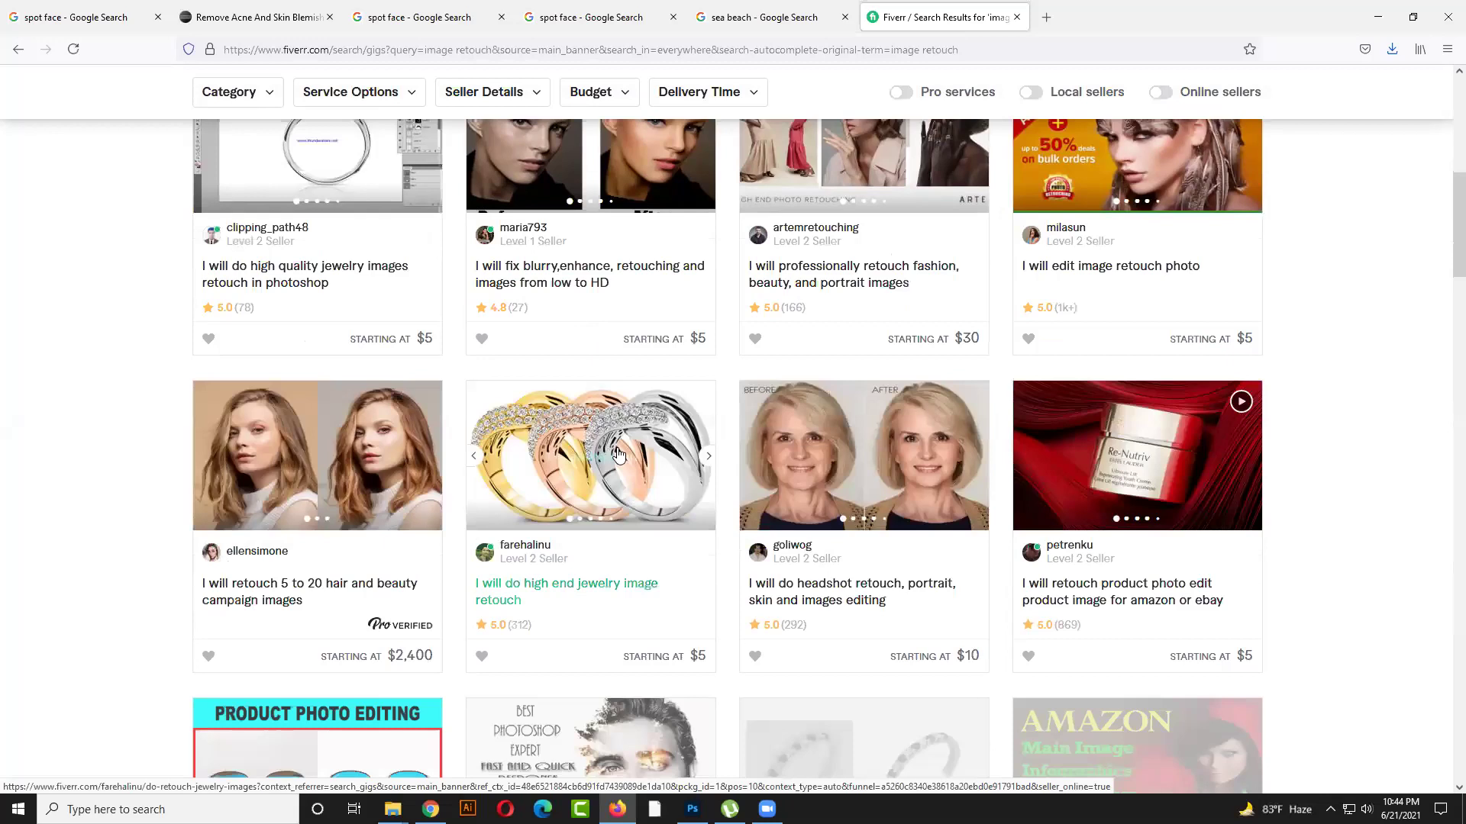
scroll(618, 454, down, 2)
middle_click(875, 317)
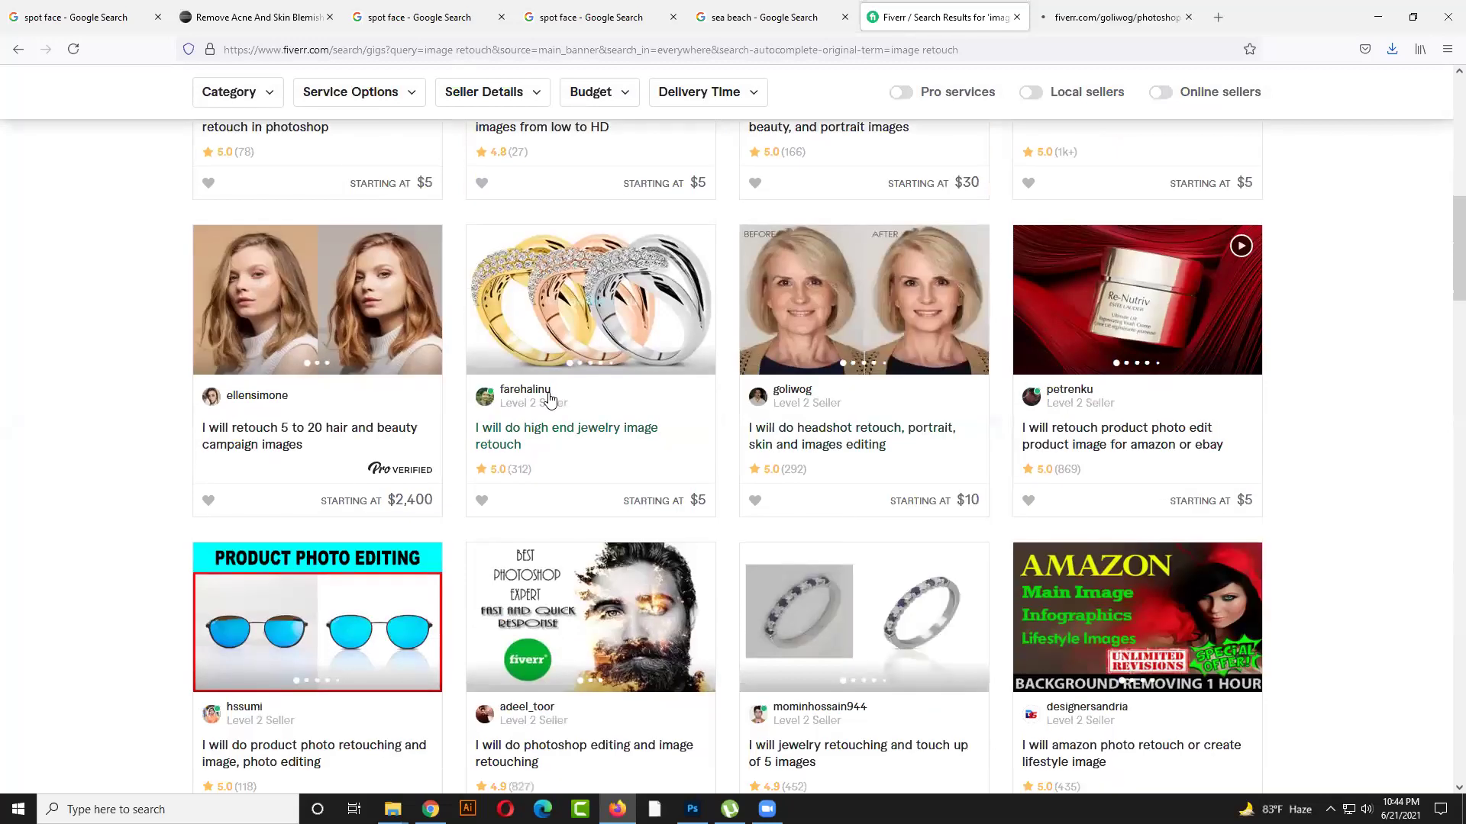
scroll(364, 252, down, 2)
scroll(328, 217, up, 1)
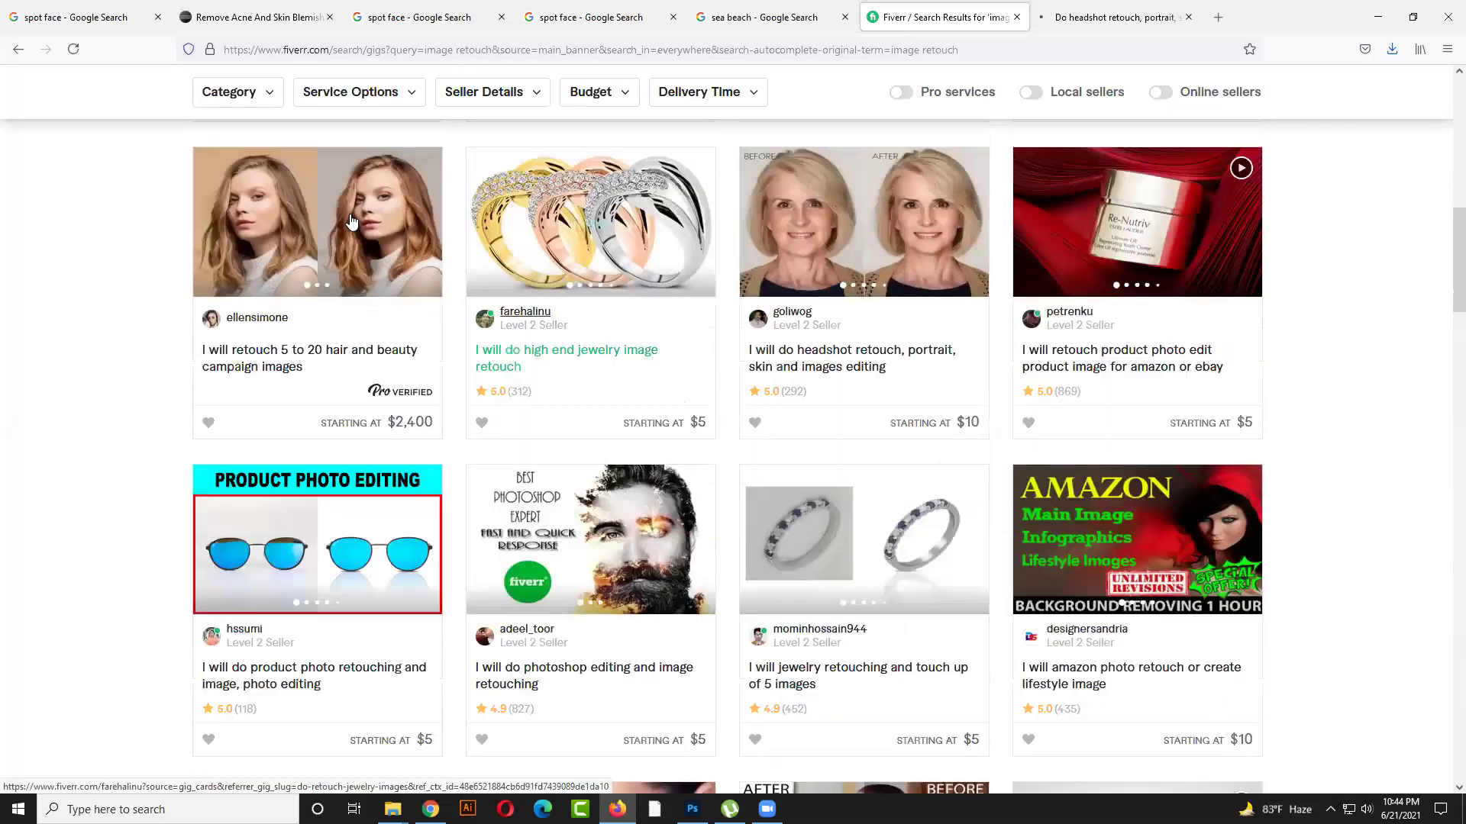
right_click(325, 207)
click(364, 221)
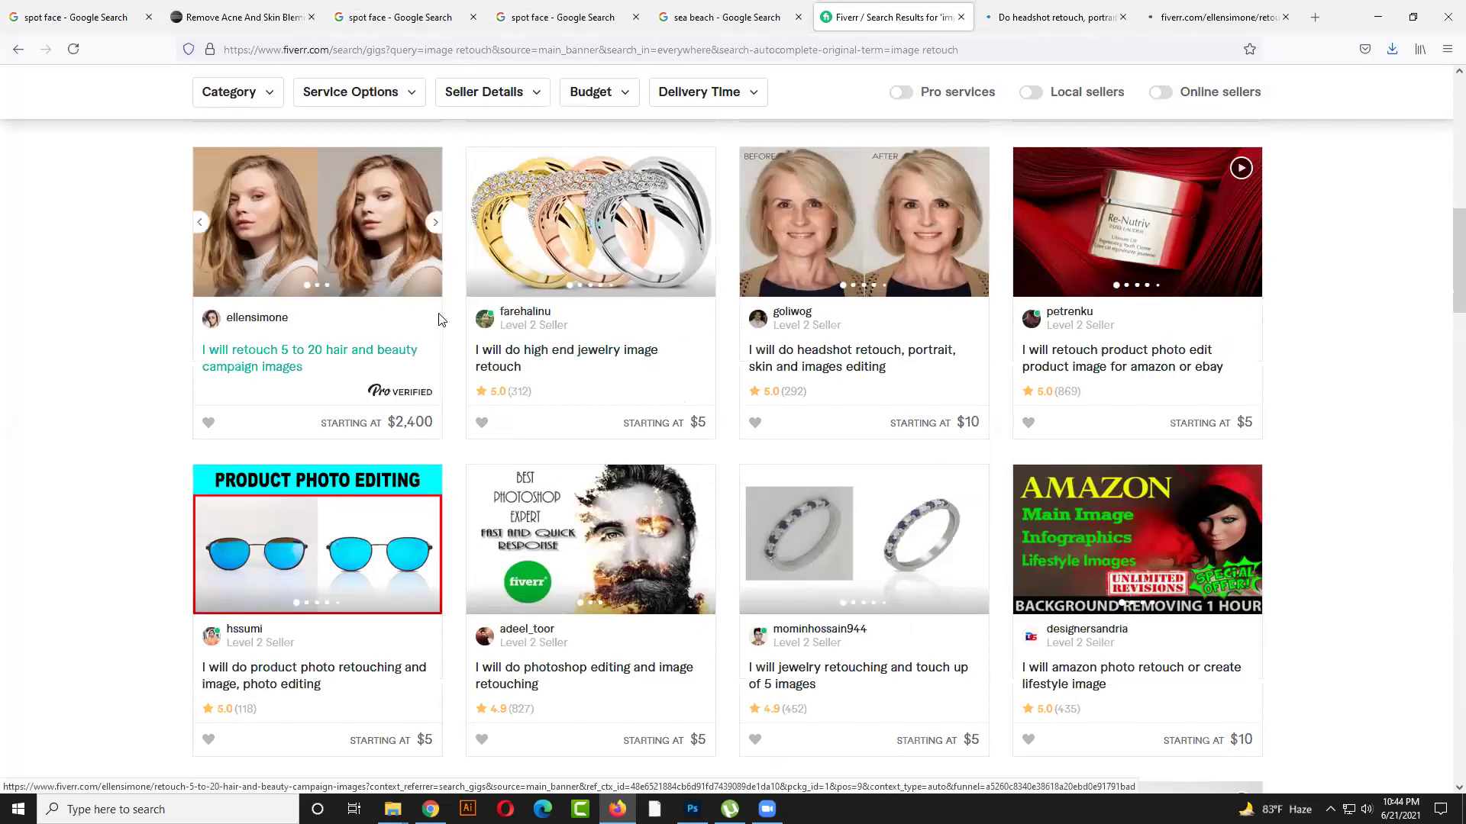
scroll(440, 319, down, 6)
scroll(440, 319, down, 3)
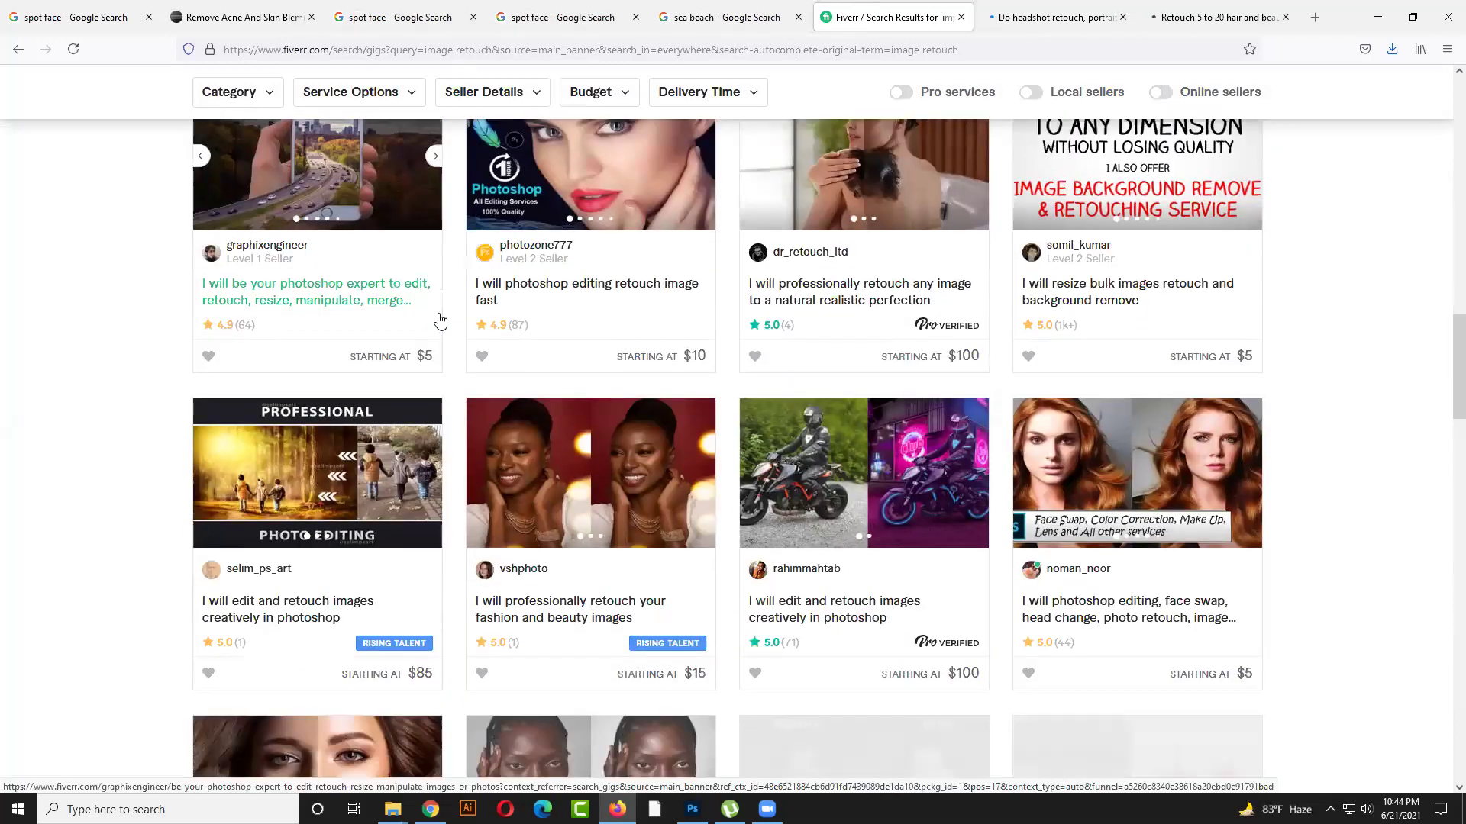
scroll(440, 319, down, 8)
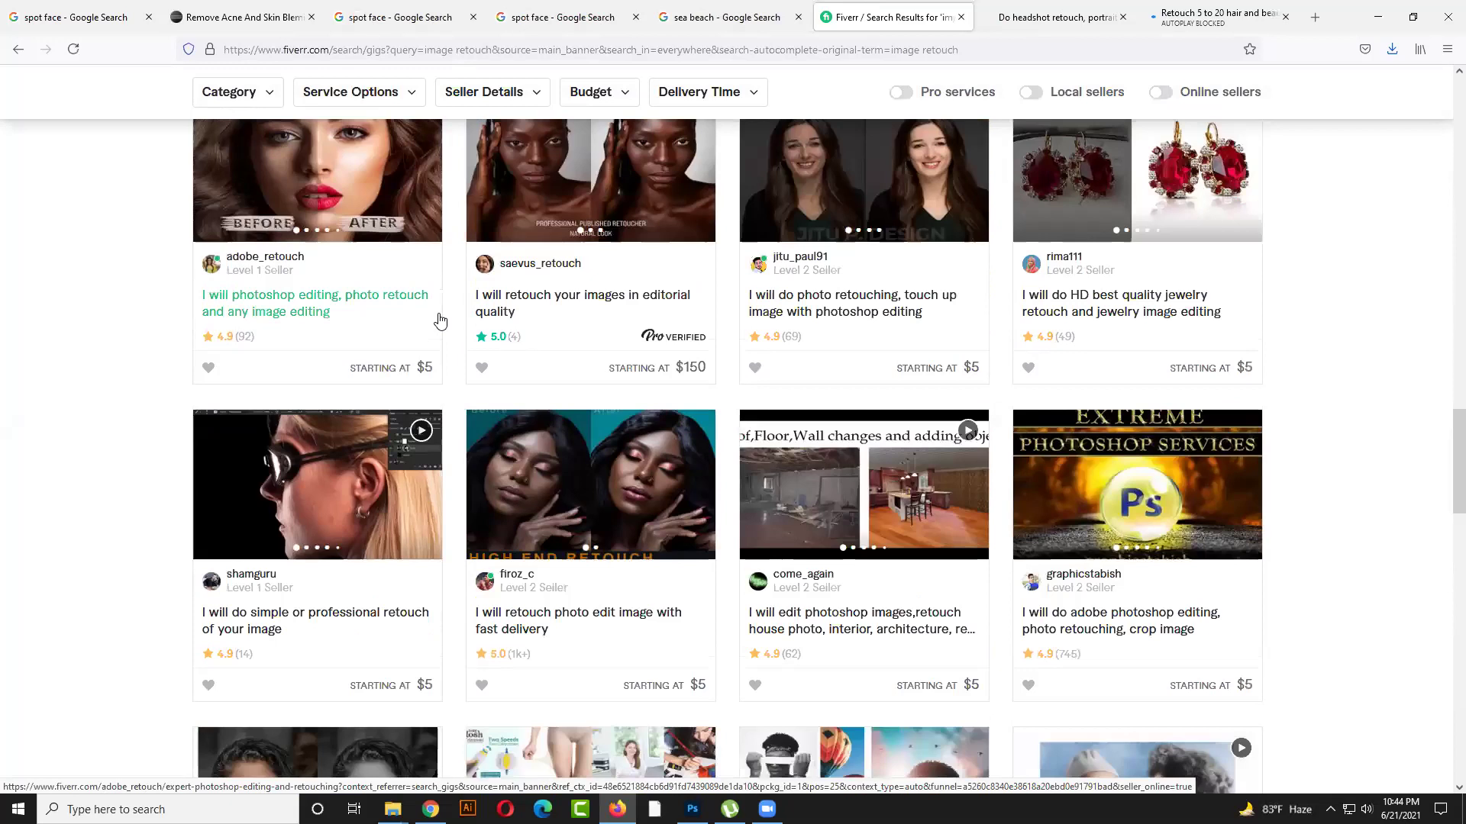
scroll(380, 328, down, 7)
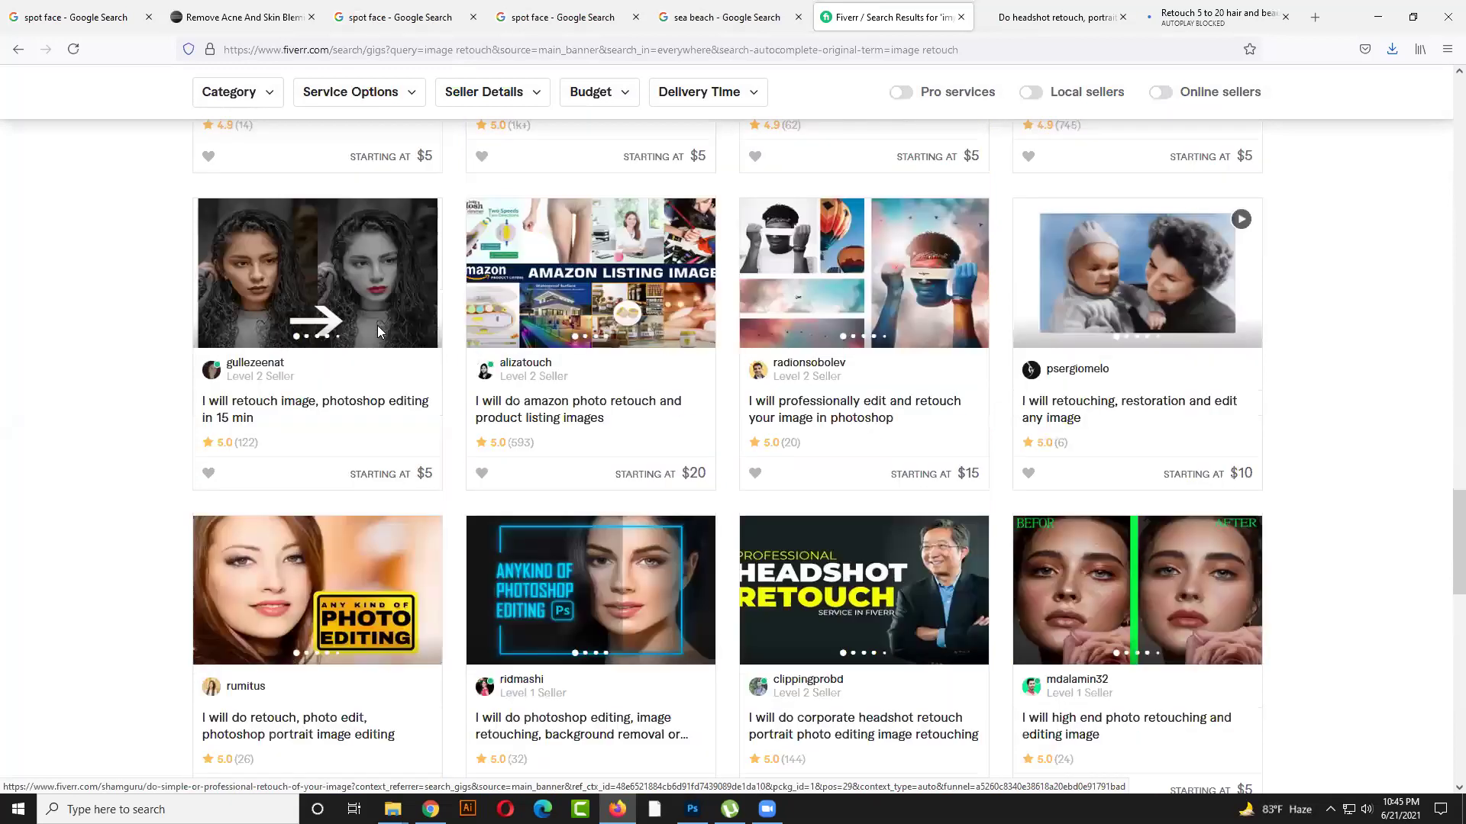
scroll(327, 334, up, 1)
right_click(290, 322)
click(321, 333)
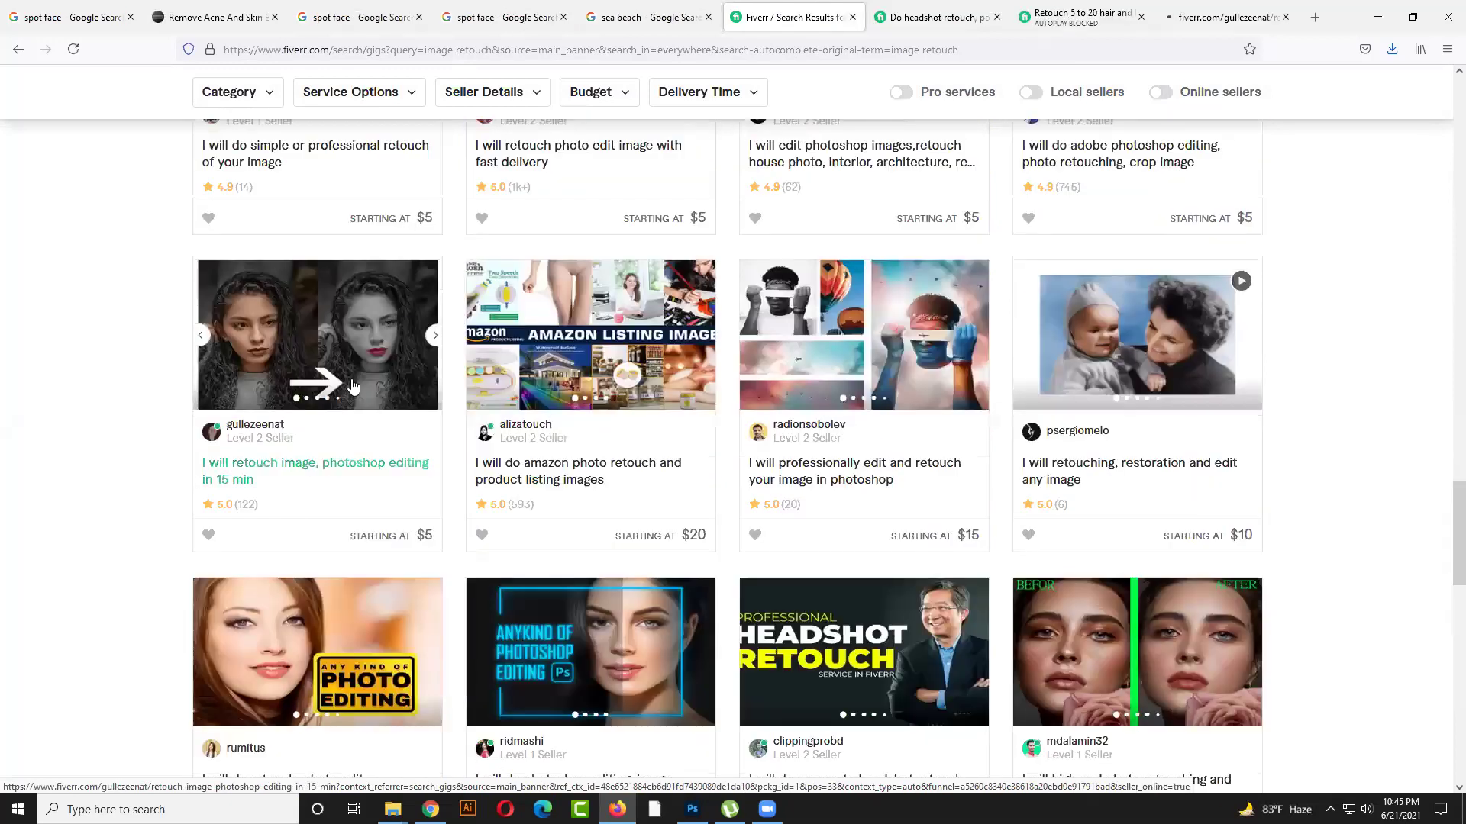
On results page 2, open the headshot/portrait/skin and photo dust-scratch gigs in new tabs
scroll(352, 384, down, 10)
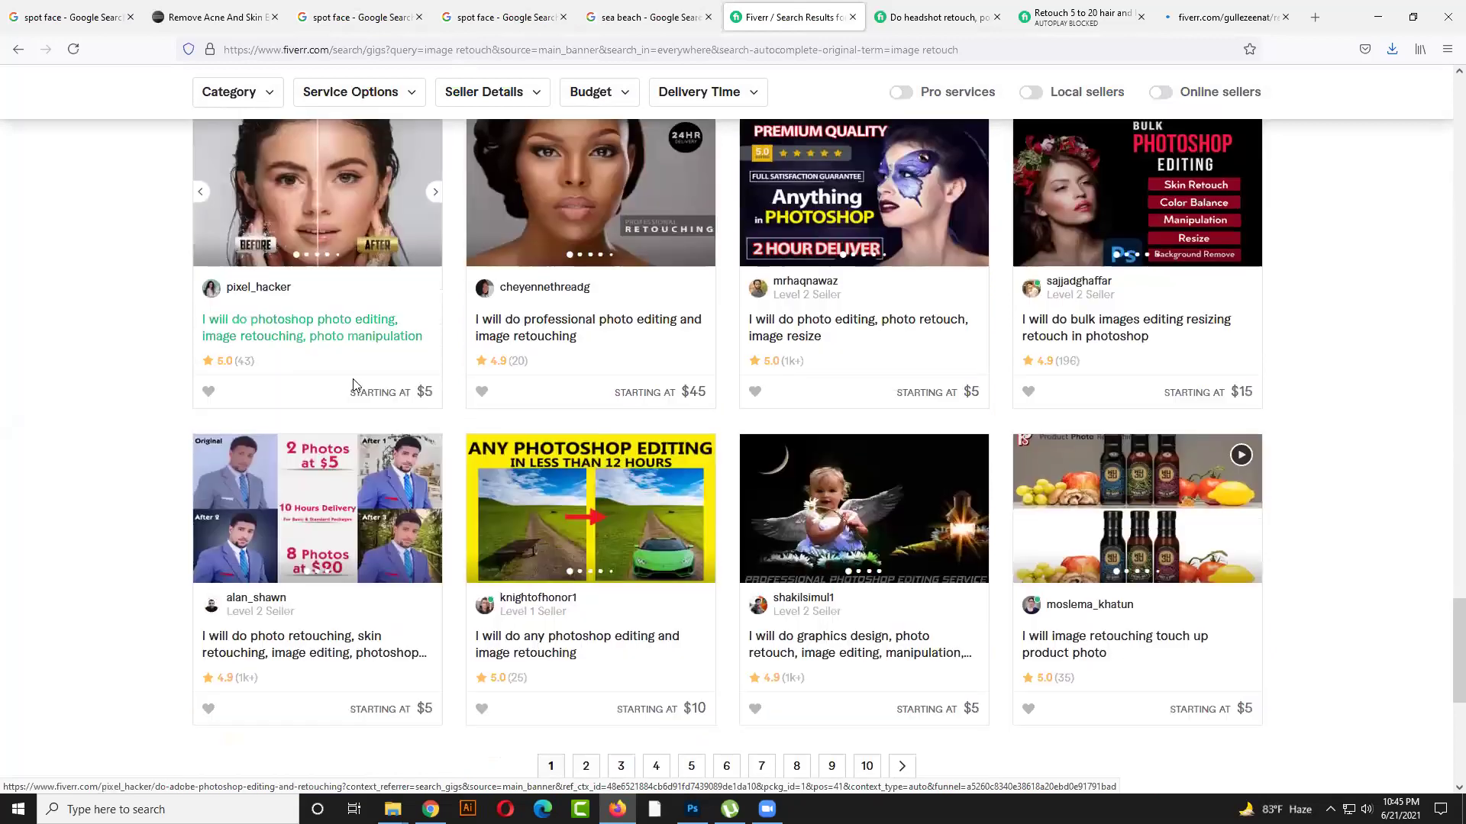
scroll(585, 608, down, 2)
click(581, 605)
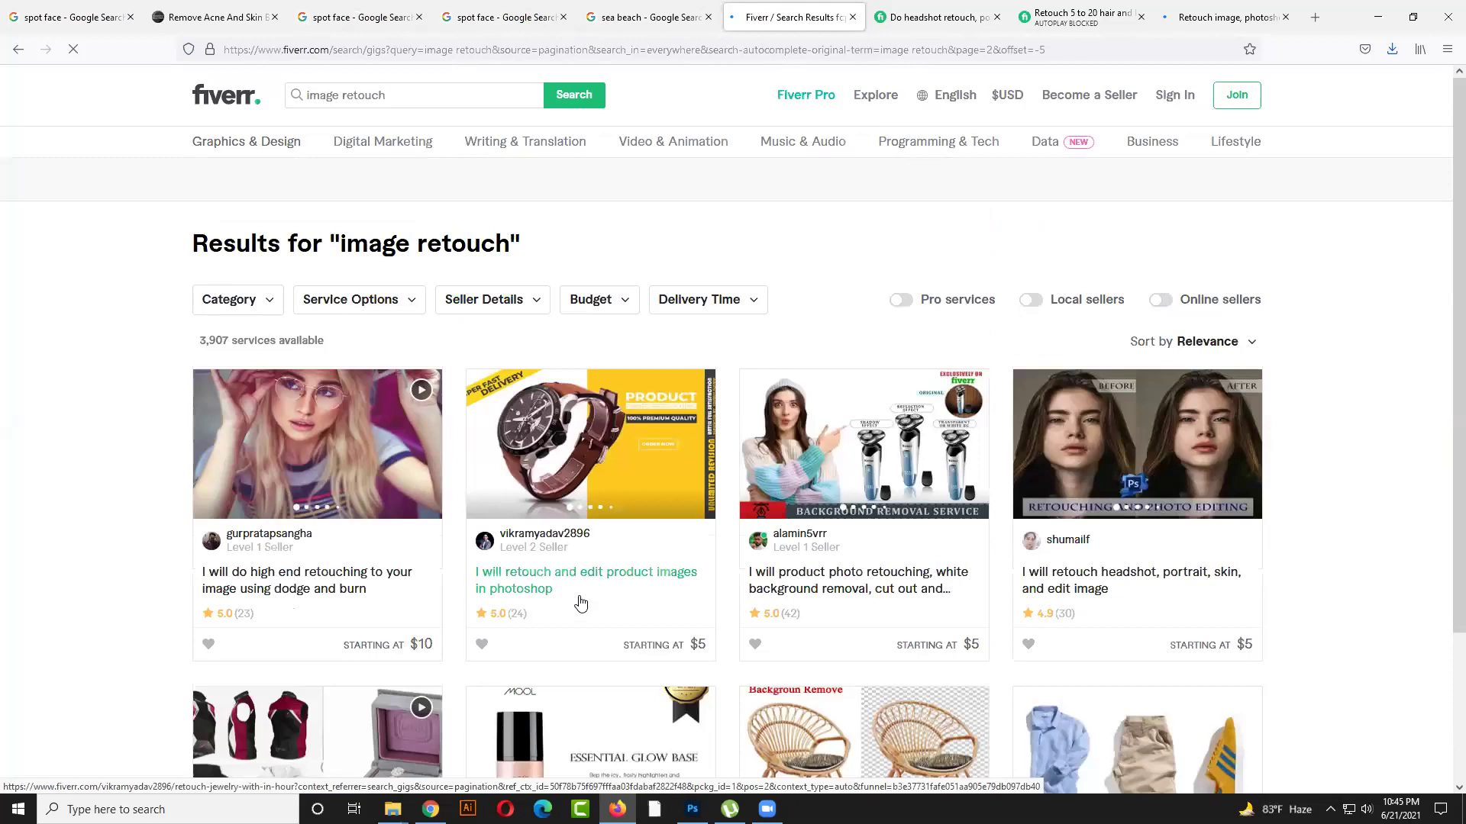
scroll(581, 605, down, 3)
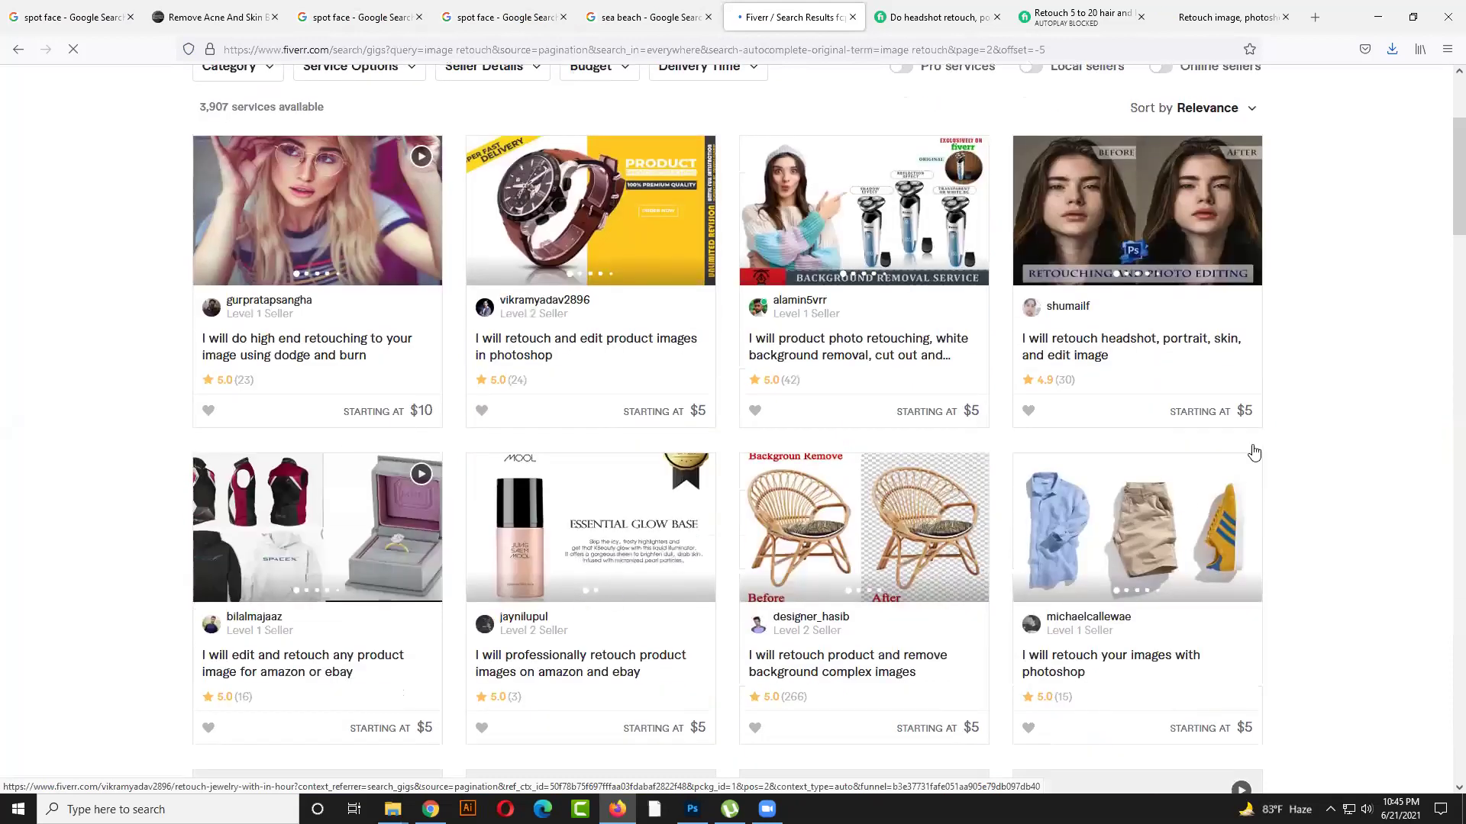
right_click(1103, 180)
click(1176, 194)
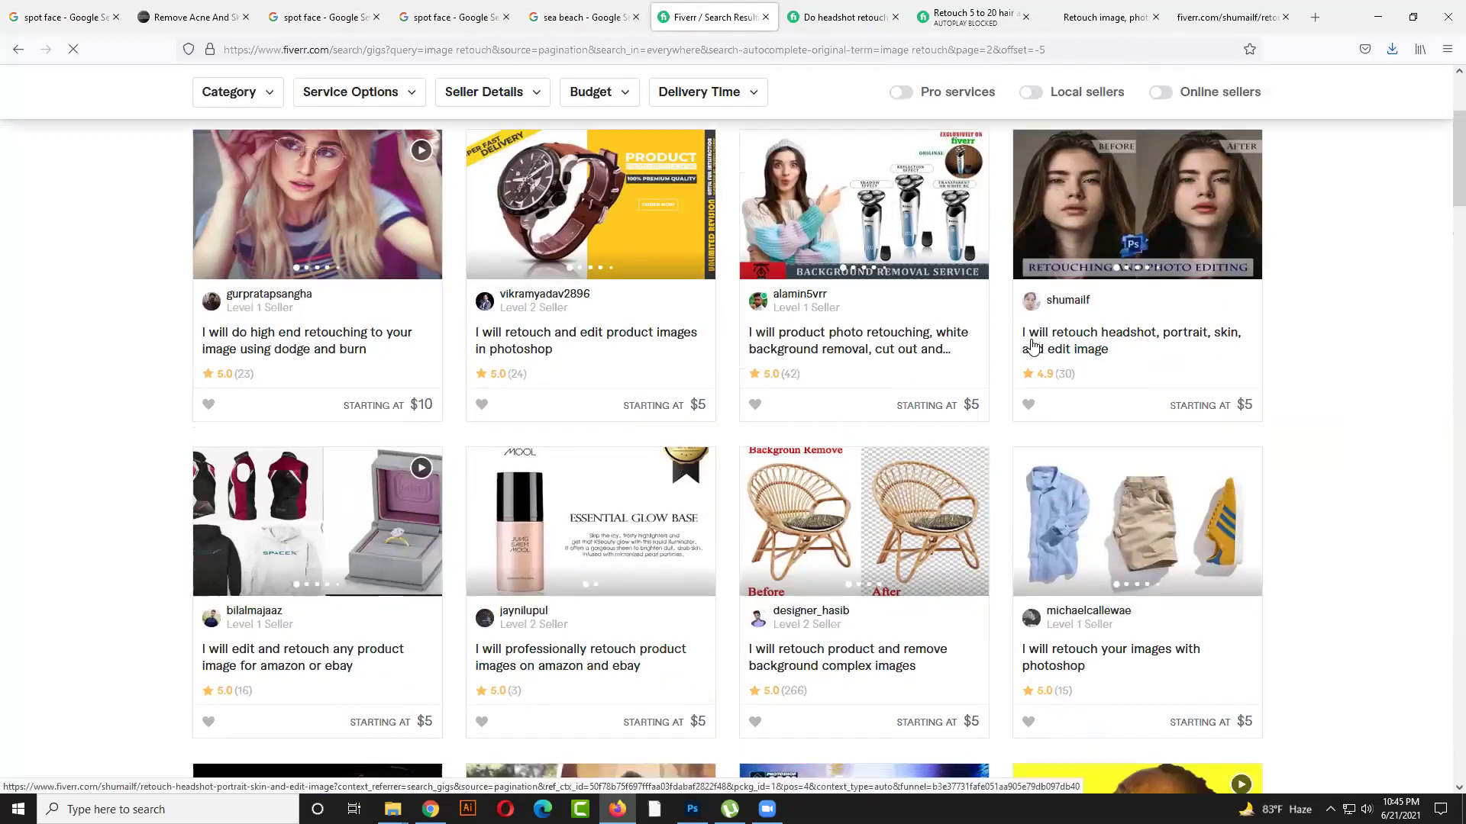
scroll(1032, 344, down, 8)
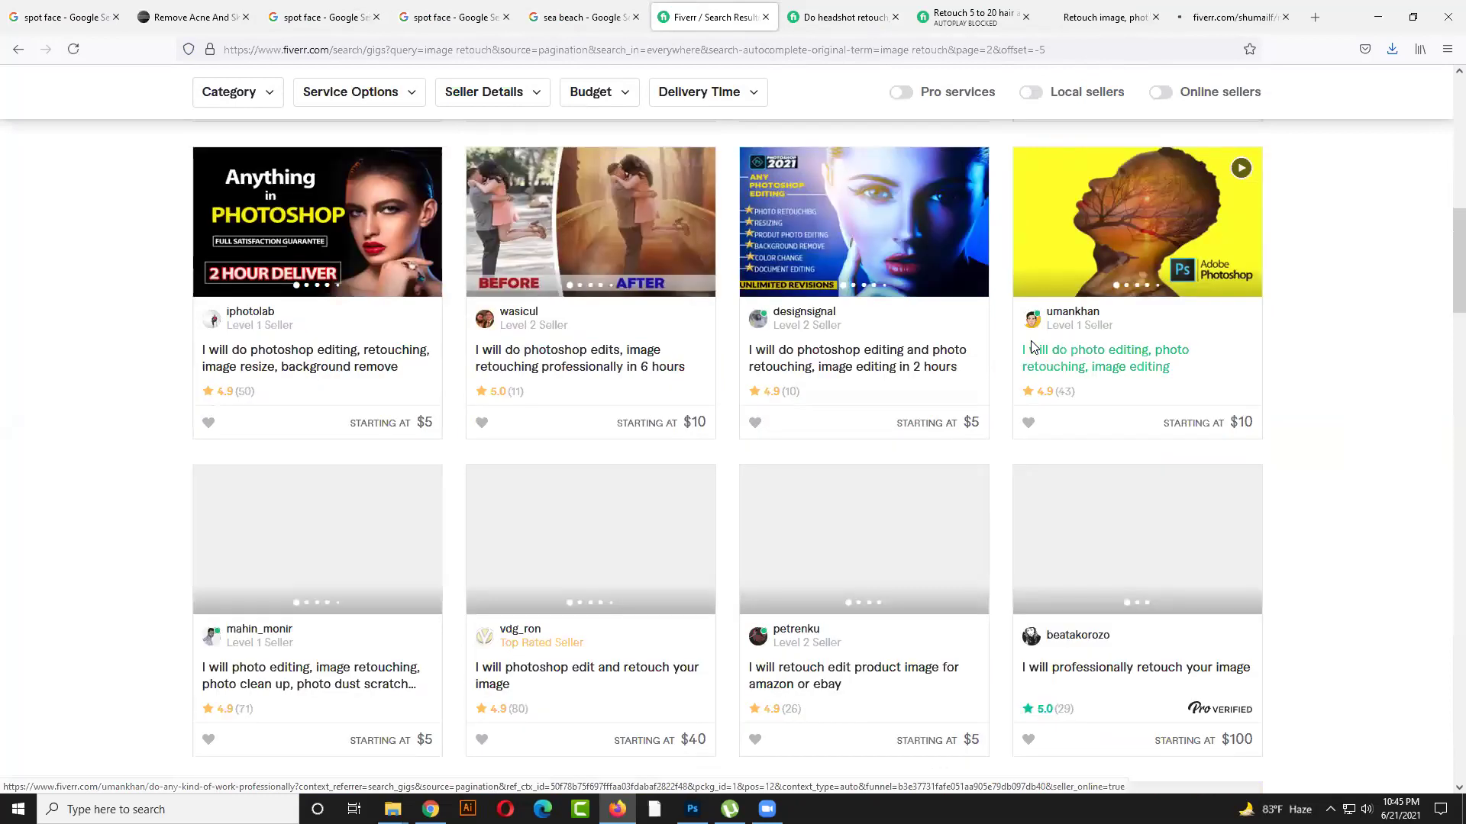
scroll(1032, 347, down, 1)
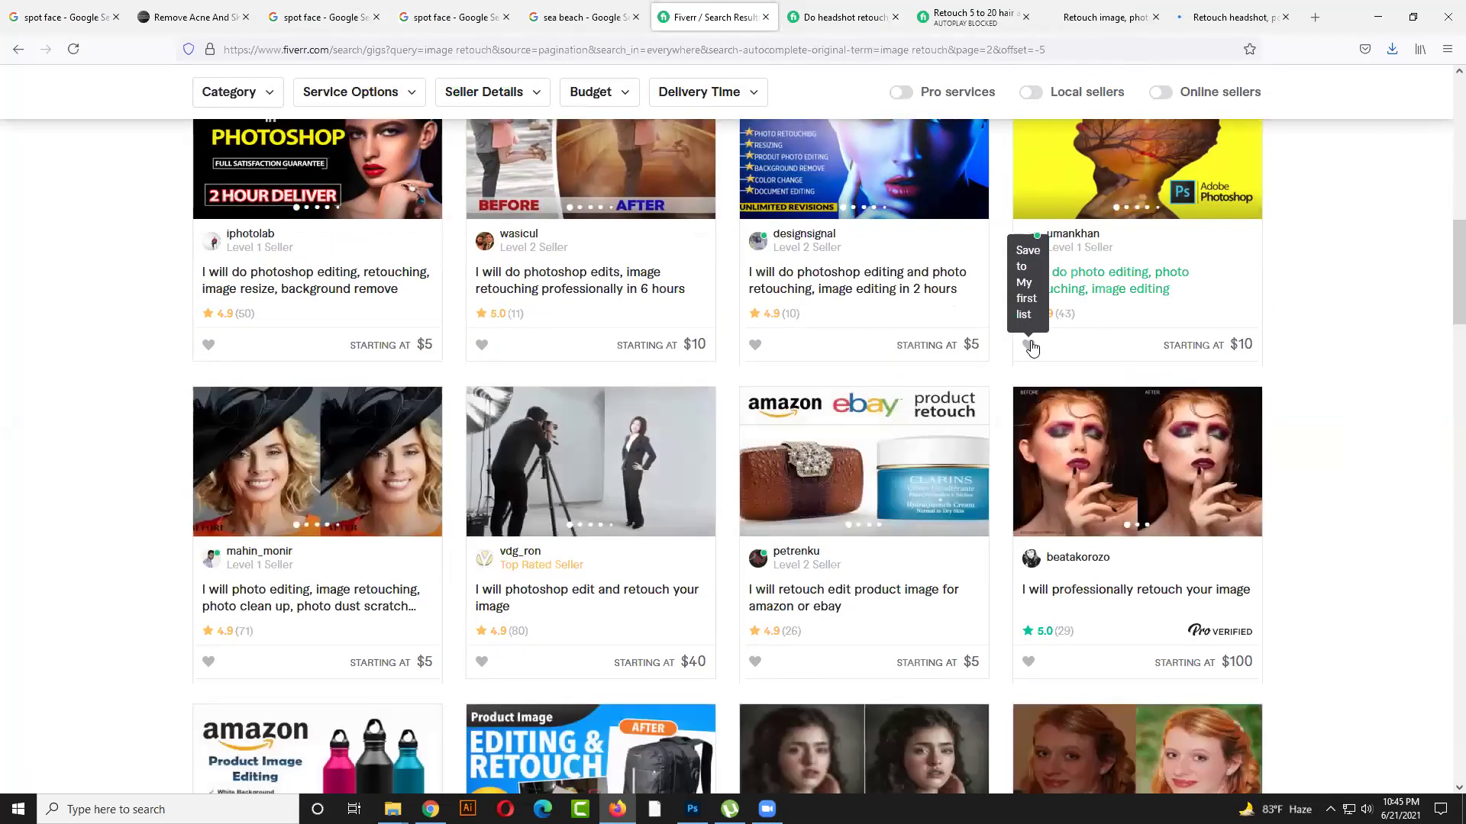
right_click(372, 461)
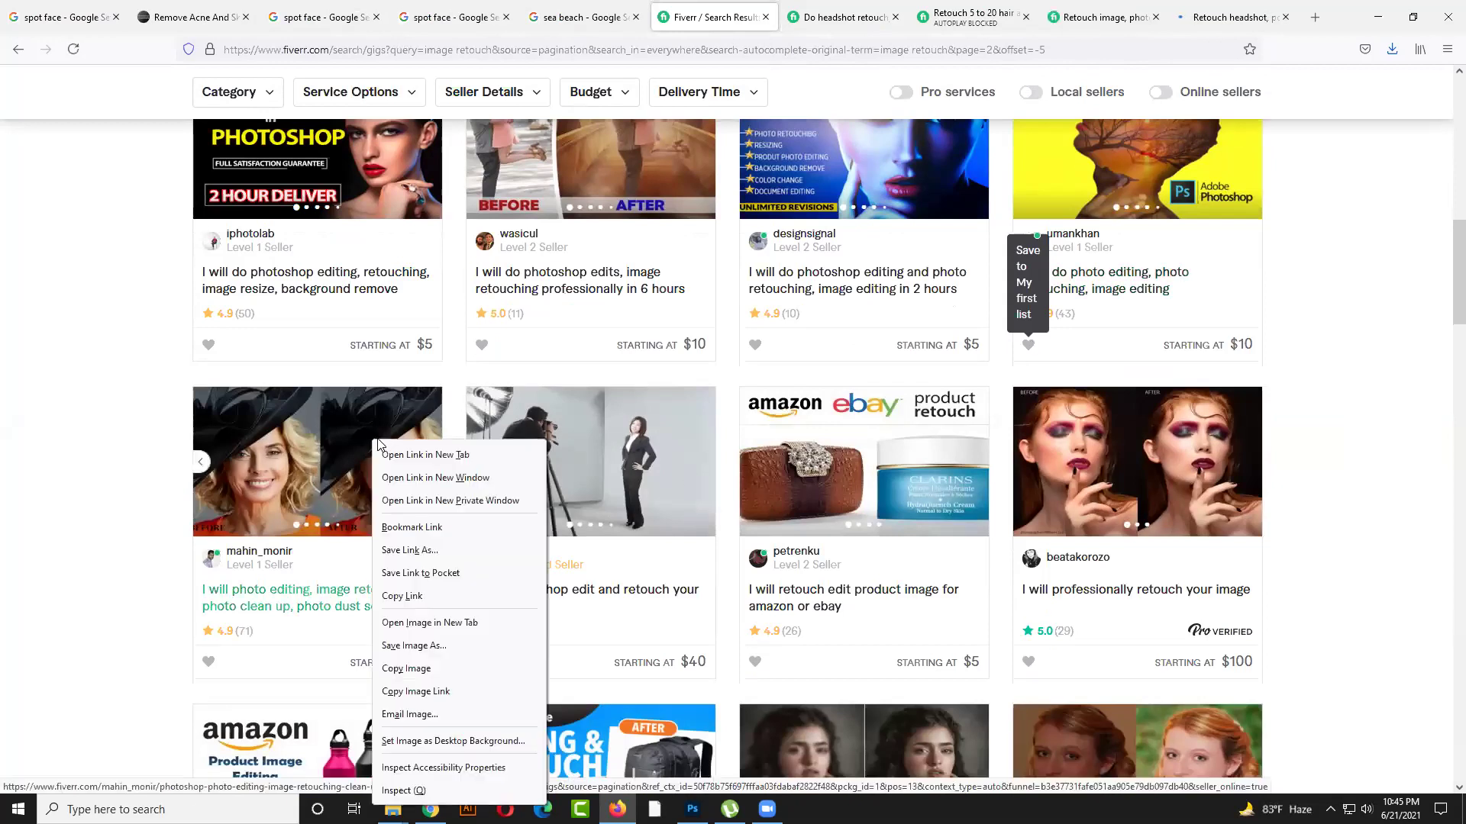
key(Return)
Open the 'retouching 3 images' and before-after portrait gigs in new tabs
scroll(922, 432, down, 4)
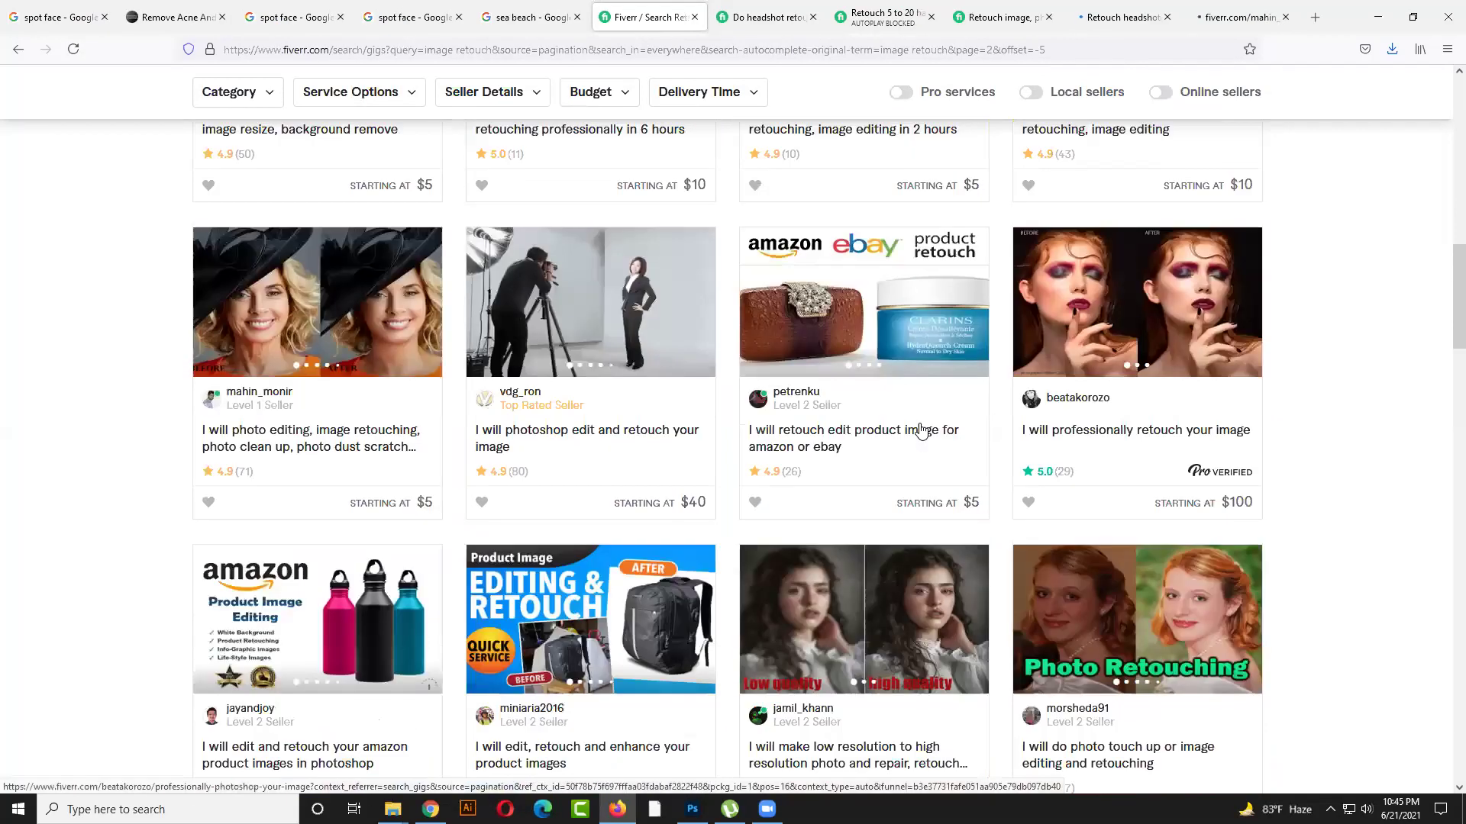
scroll(921, 432, down, 3)
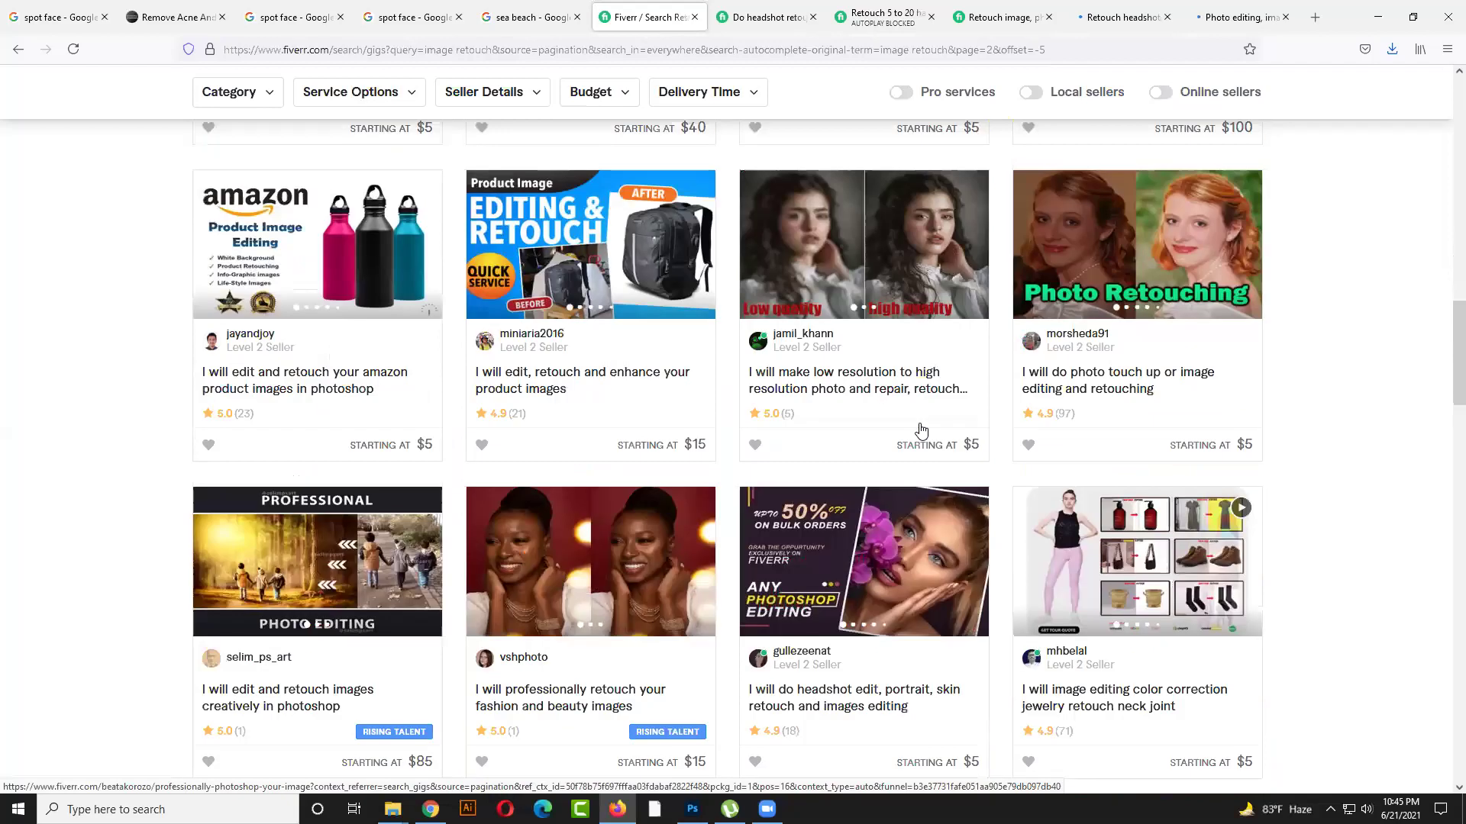
scroll(921, 430, down, 5)
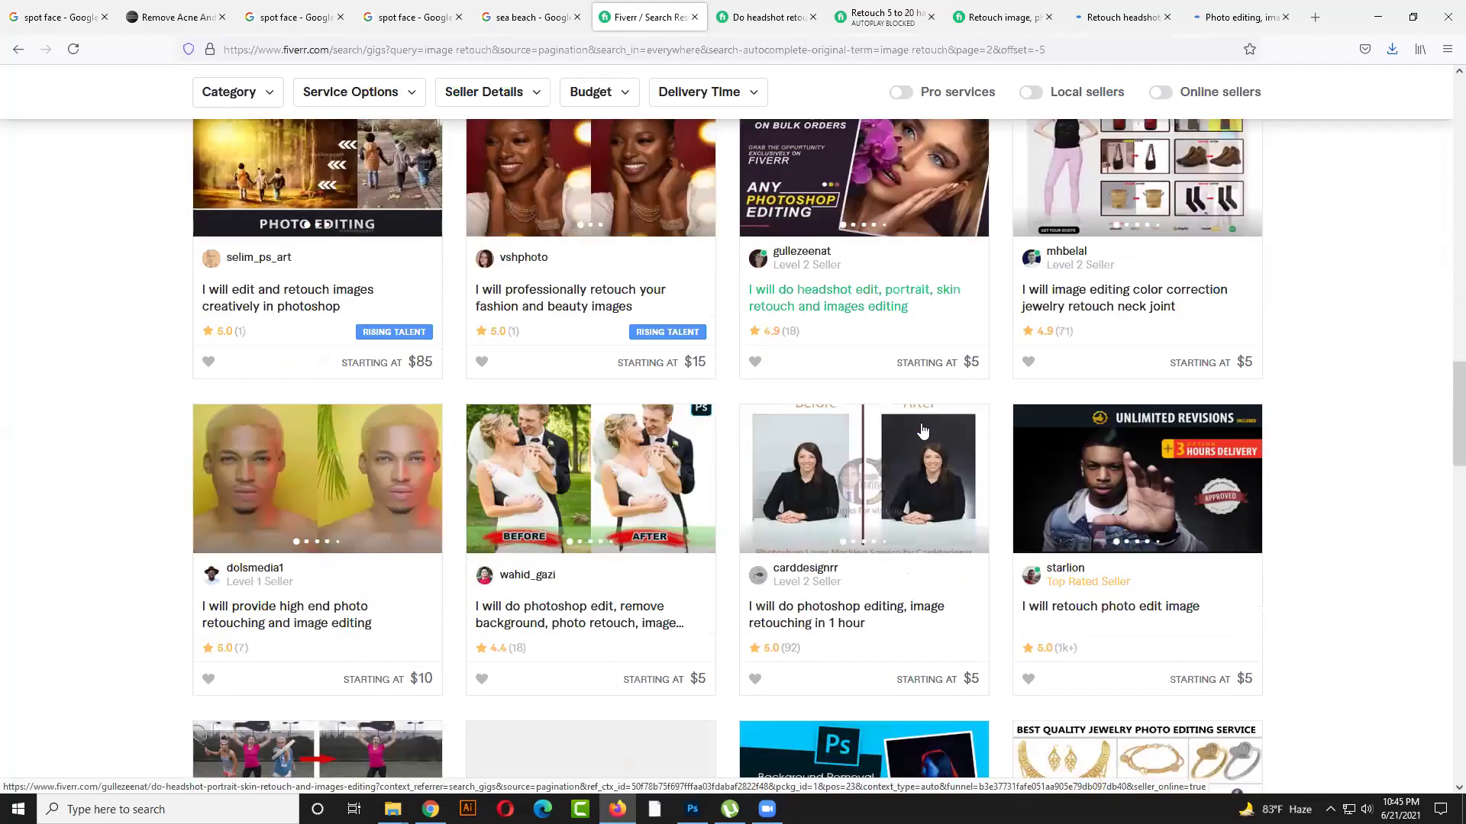
scroll(920, 430, down, 2)
scroll(921, 429, down, 4)
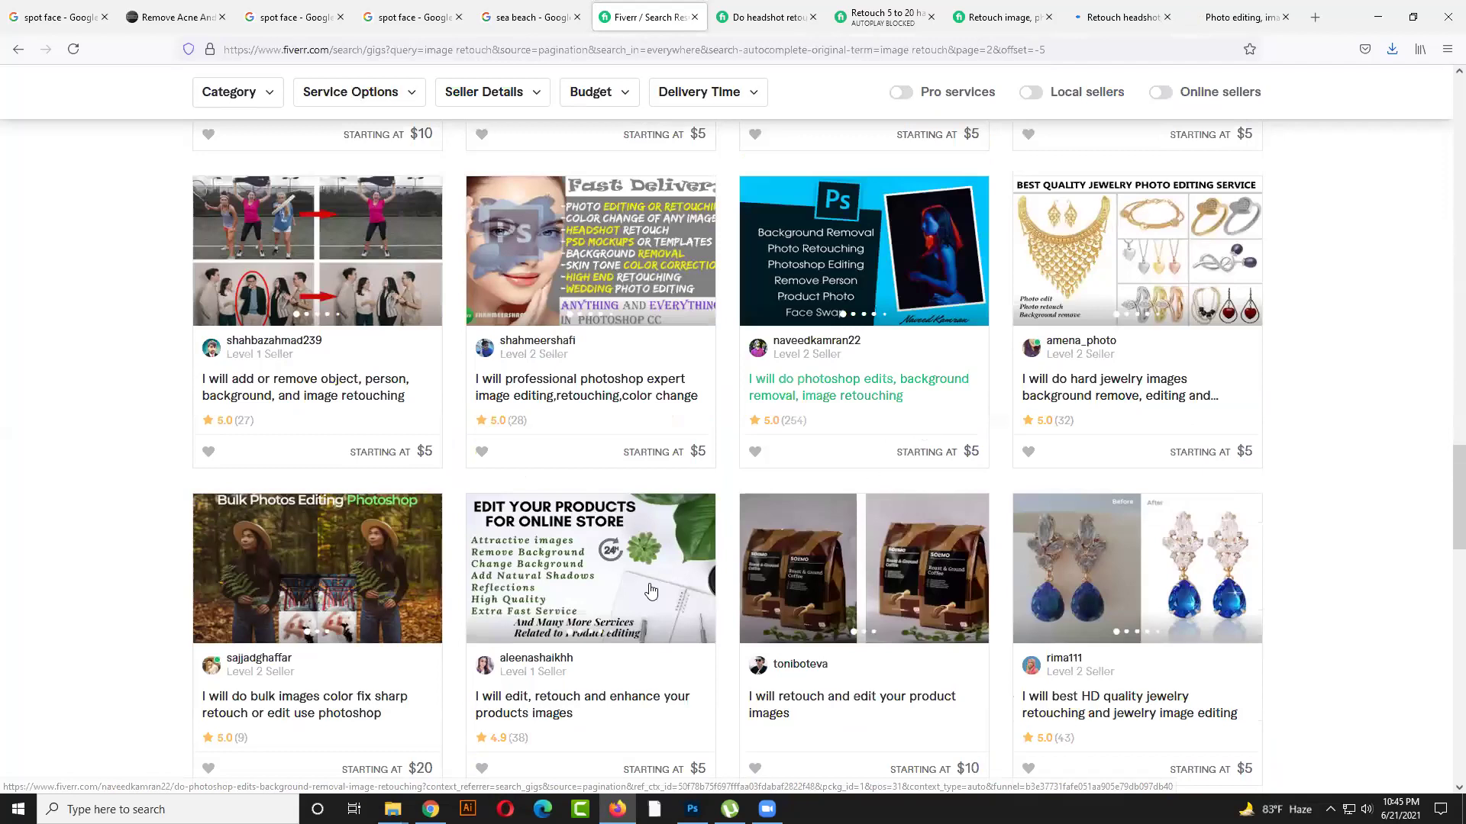
scroll(651, 592, down, 4)
right_click(304, 501)
click(339, 149)
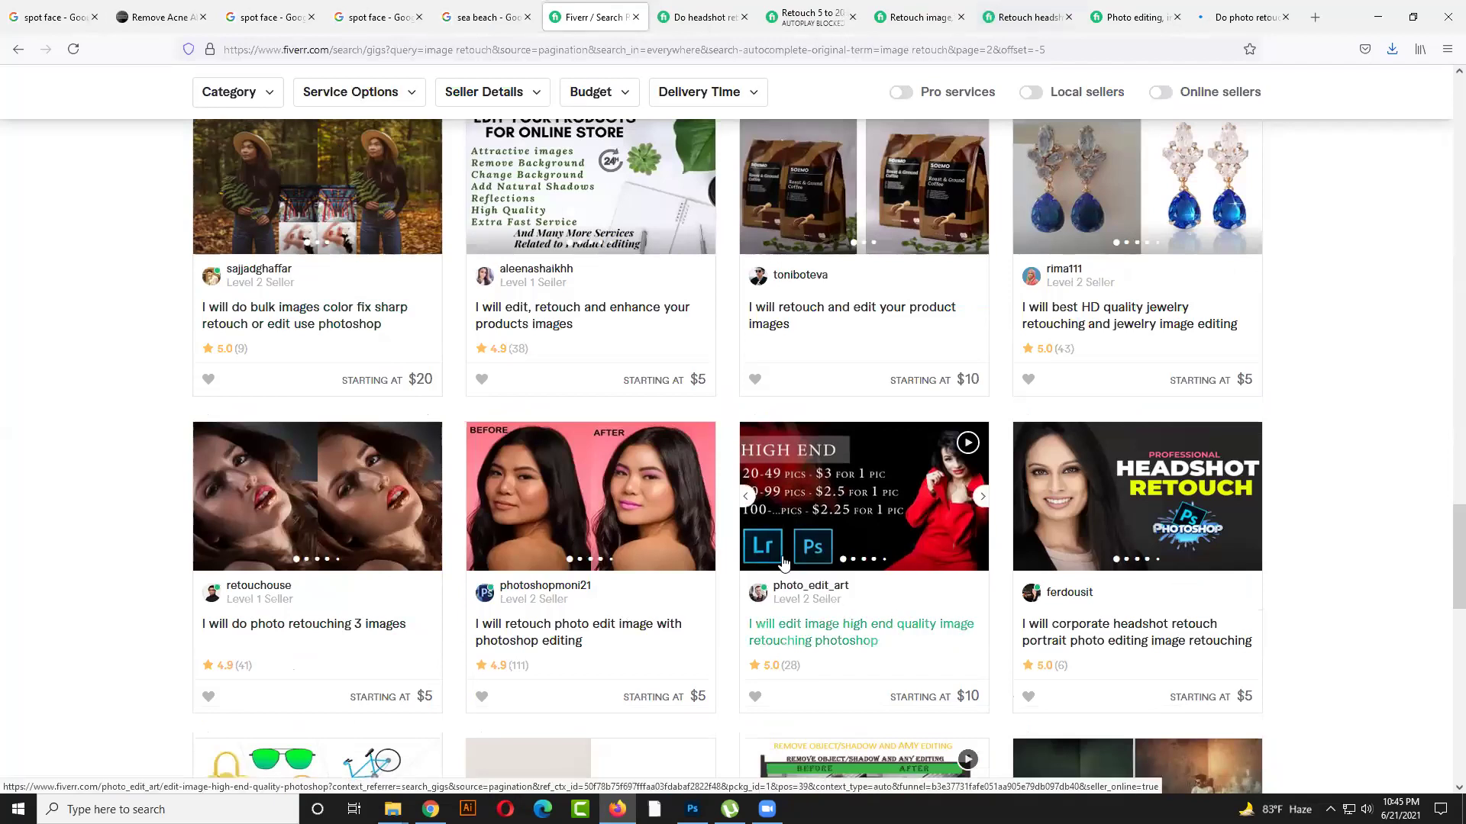
scroll(869, 513, down, 1)
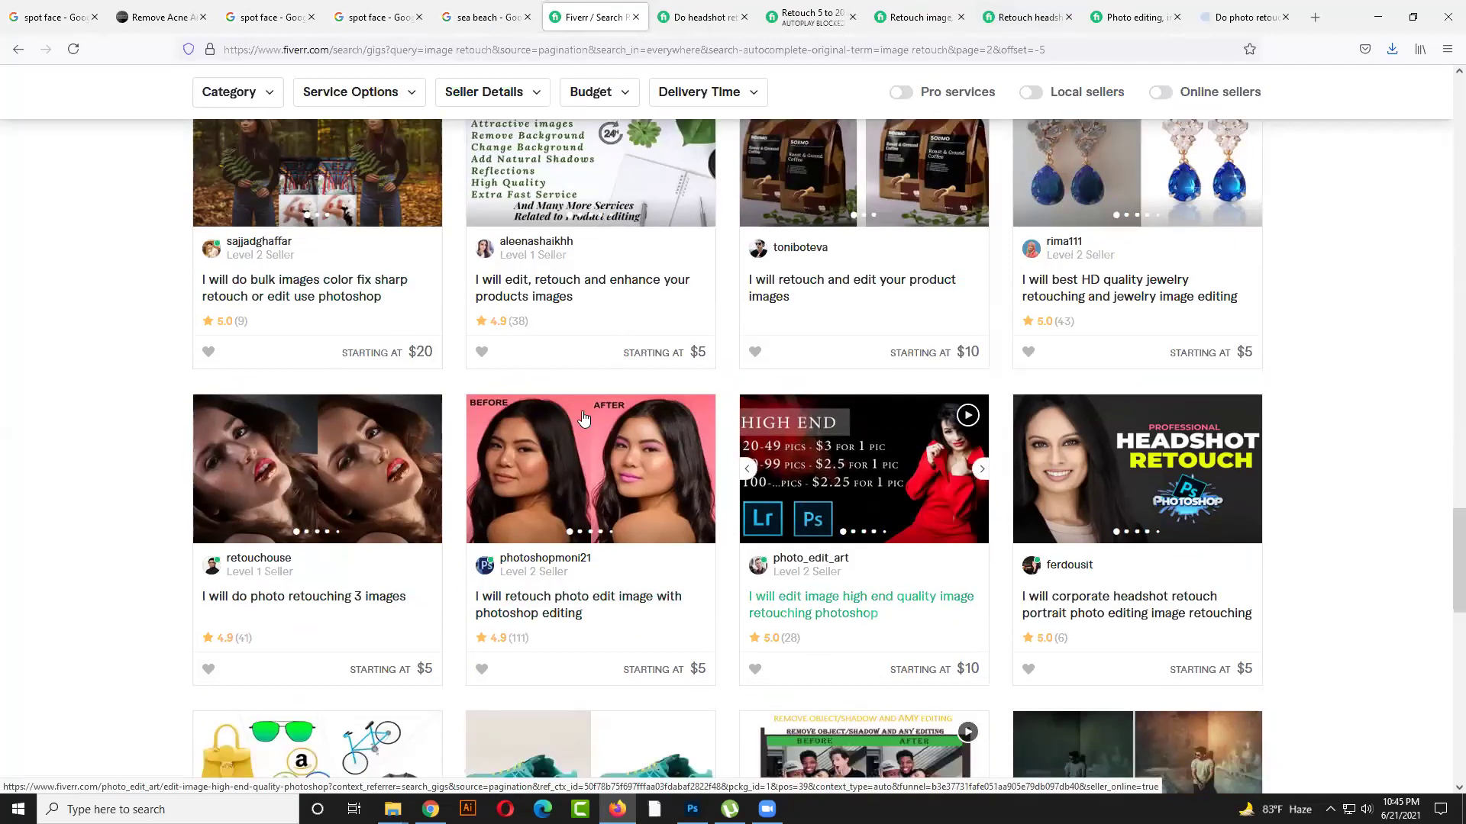
scroll(584, 418, down, 1)
right_click(596, 414)
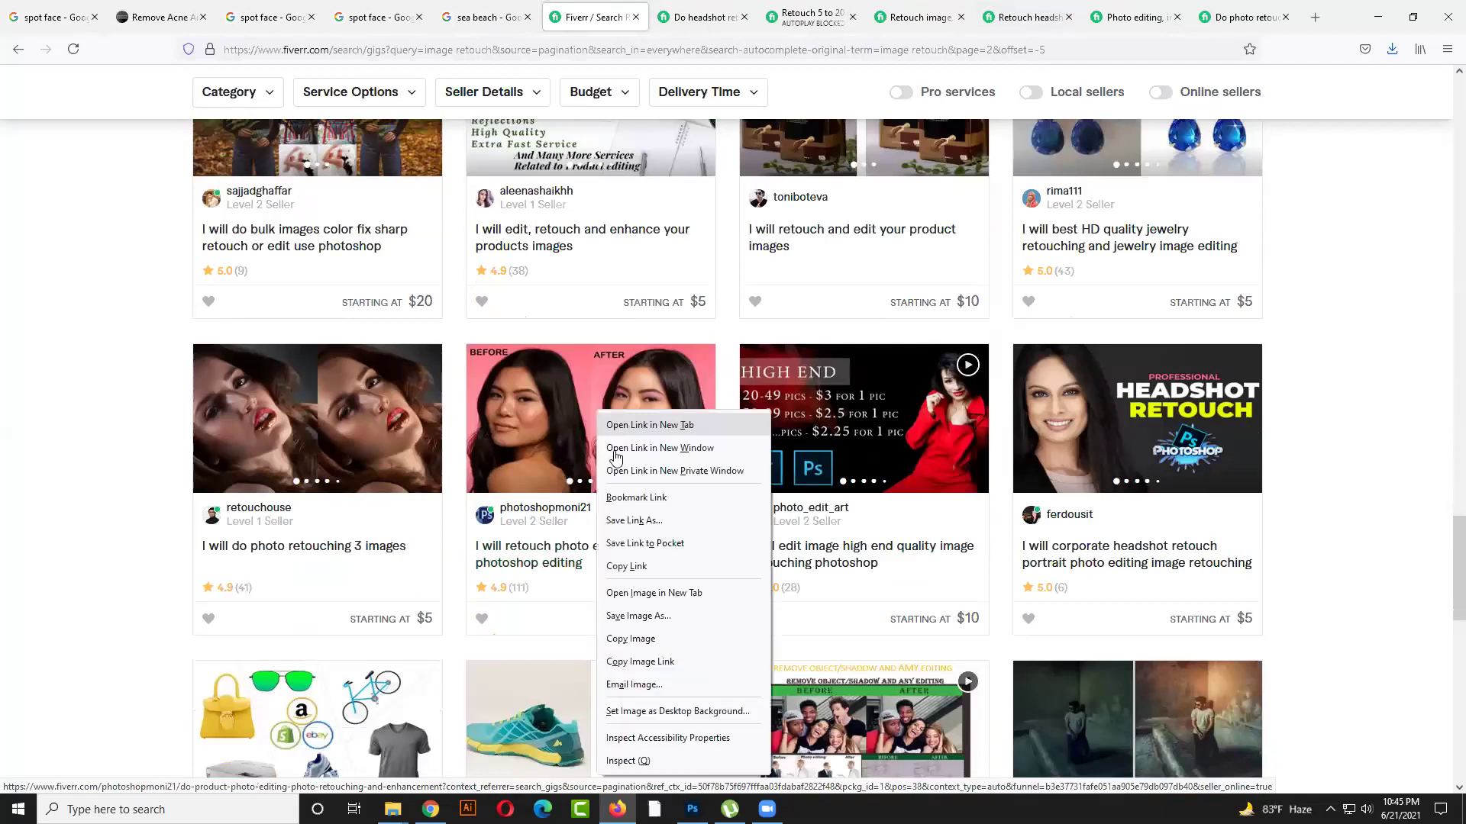
click(616, 450)
Open the high end photo retouch gig in a new tab and switch to it
scroll(613, 461, down, 4)
scroll(519, 603, down, 2)
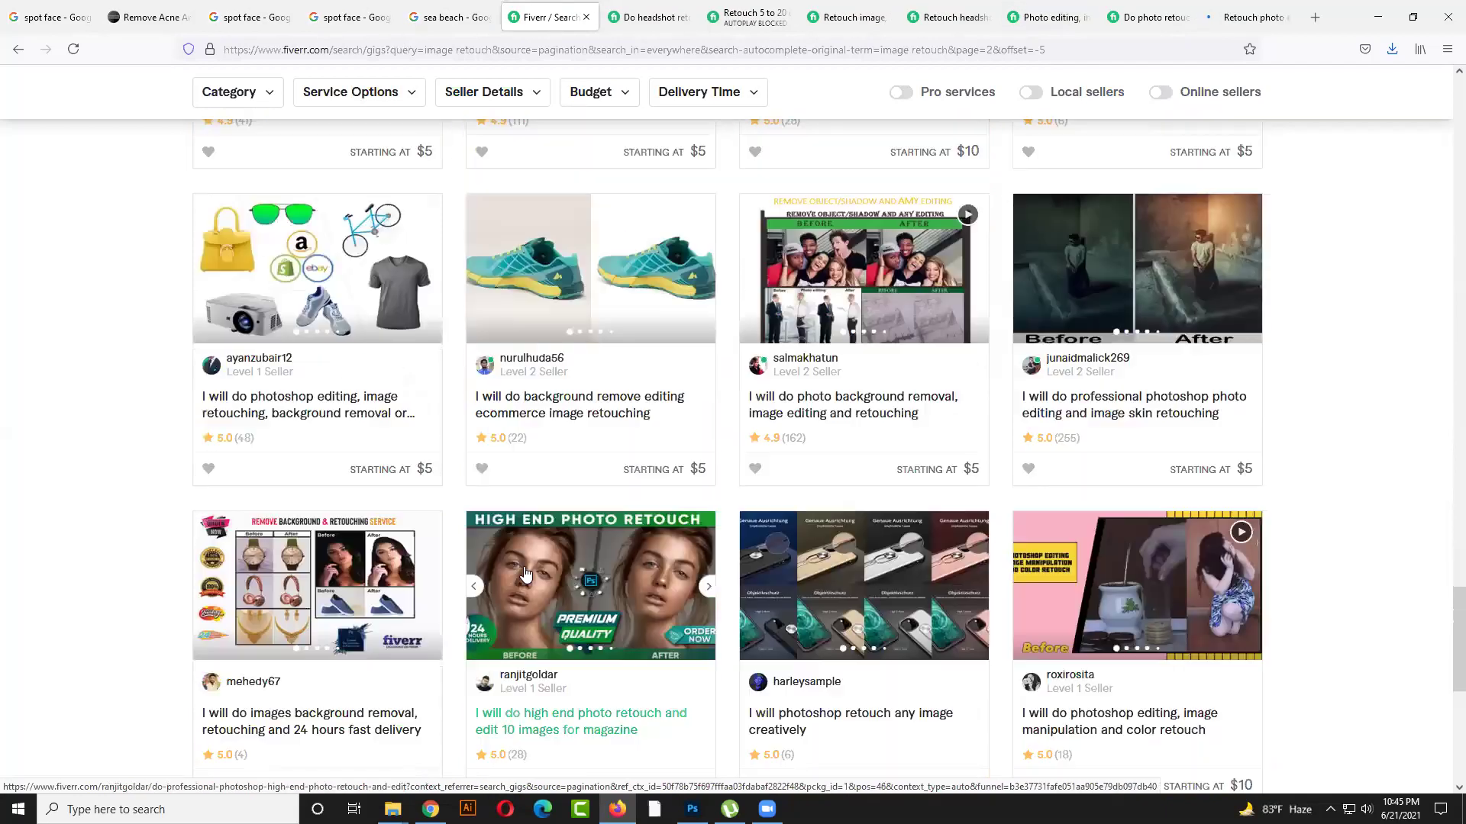
right_click(548, 564)
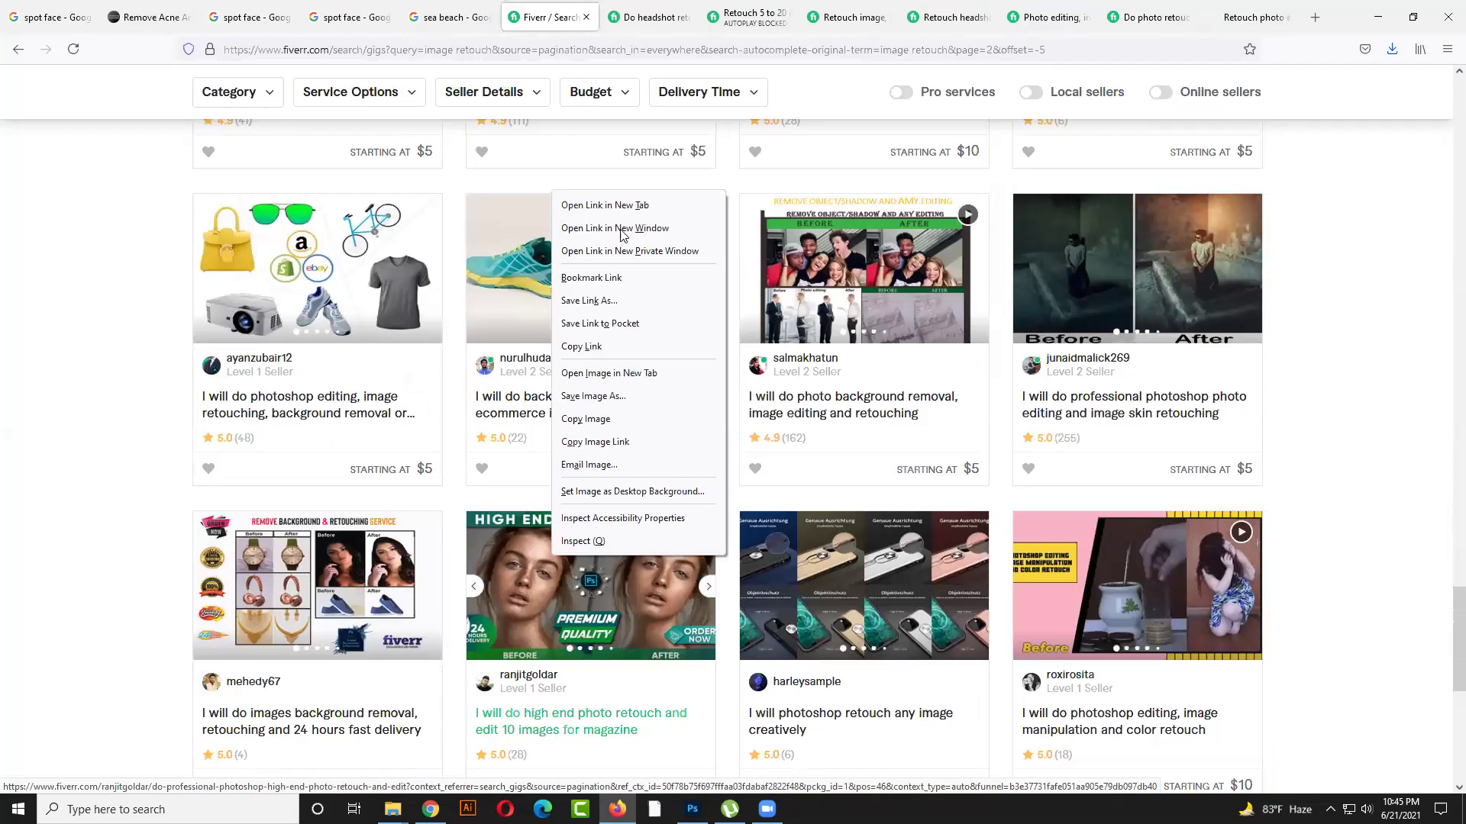
click(611, 215)
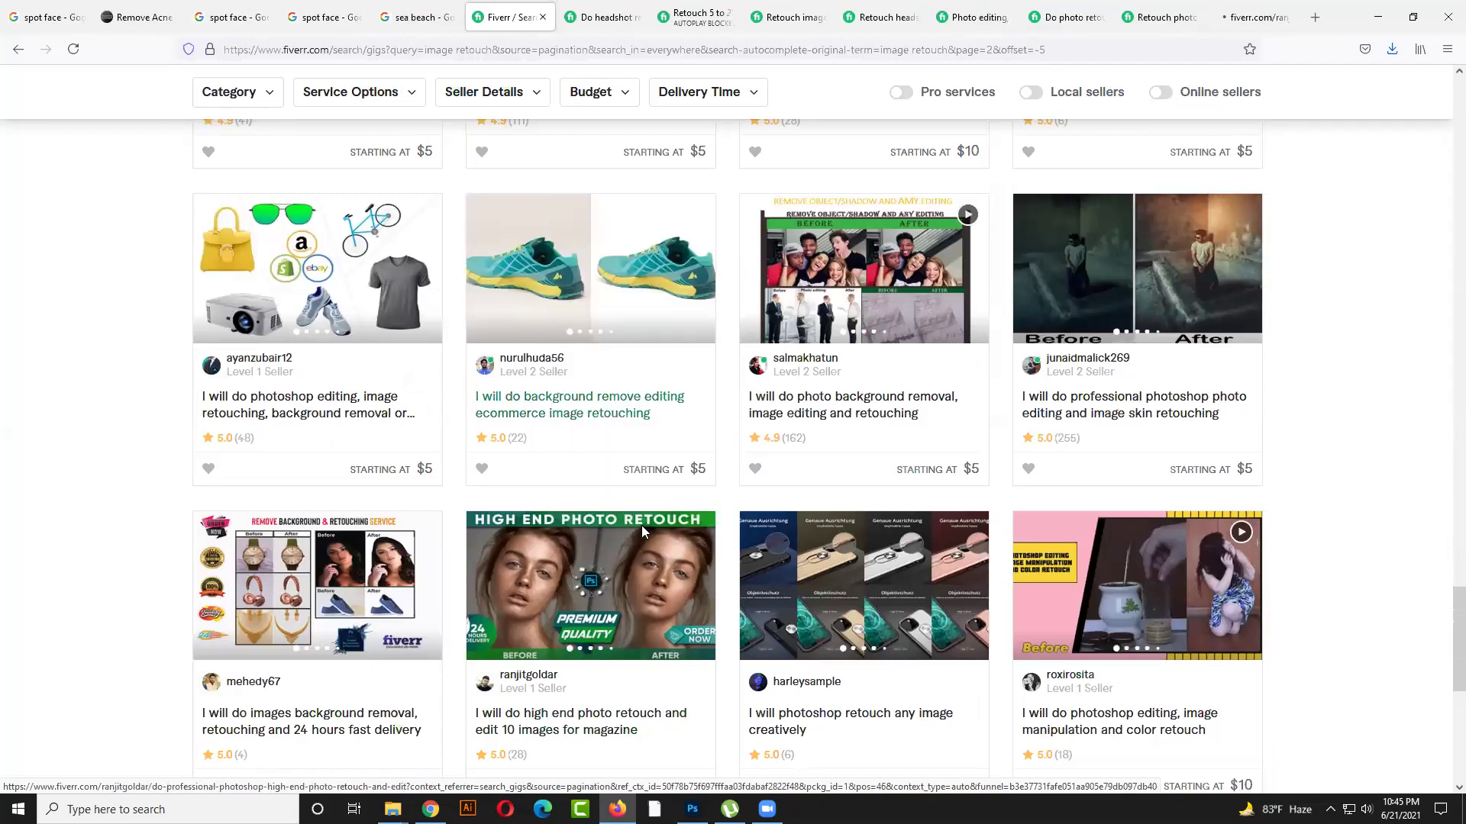
scroll(641, 526, down, 5)
click(1269, 7)
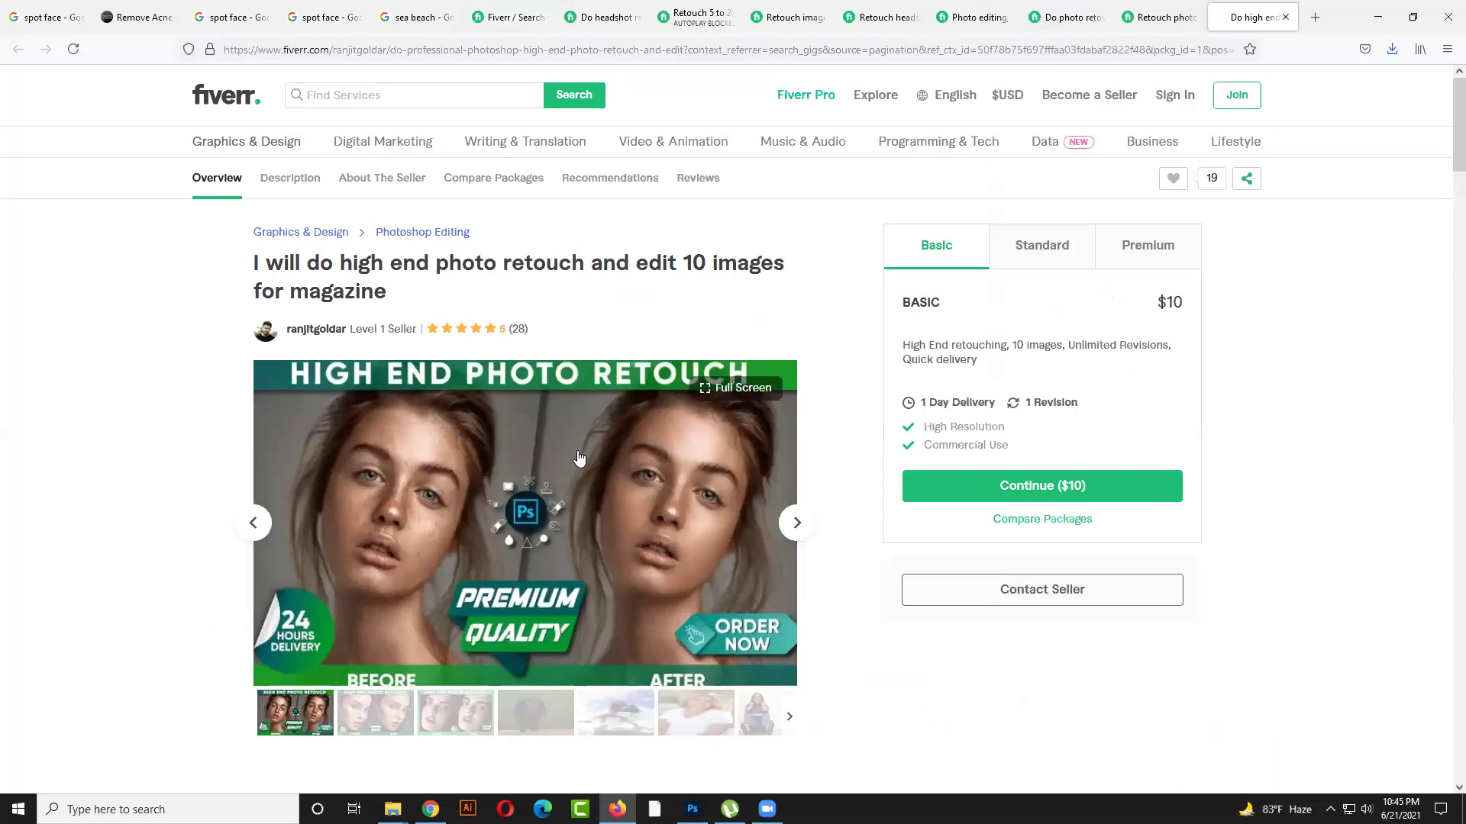
Review the retouch gig tabs and samples, ending on the photo editing dust-scratch removal gig
click(1190, 9)
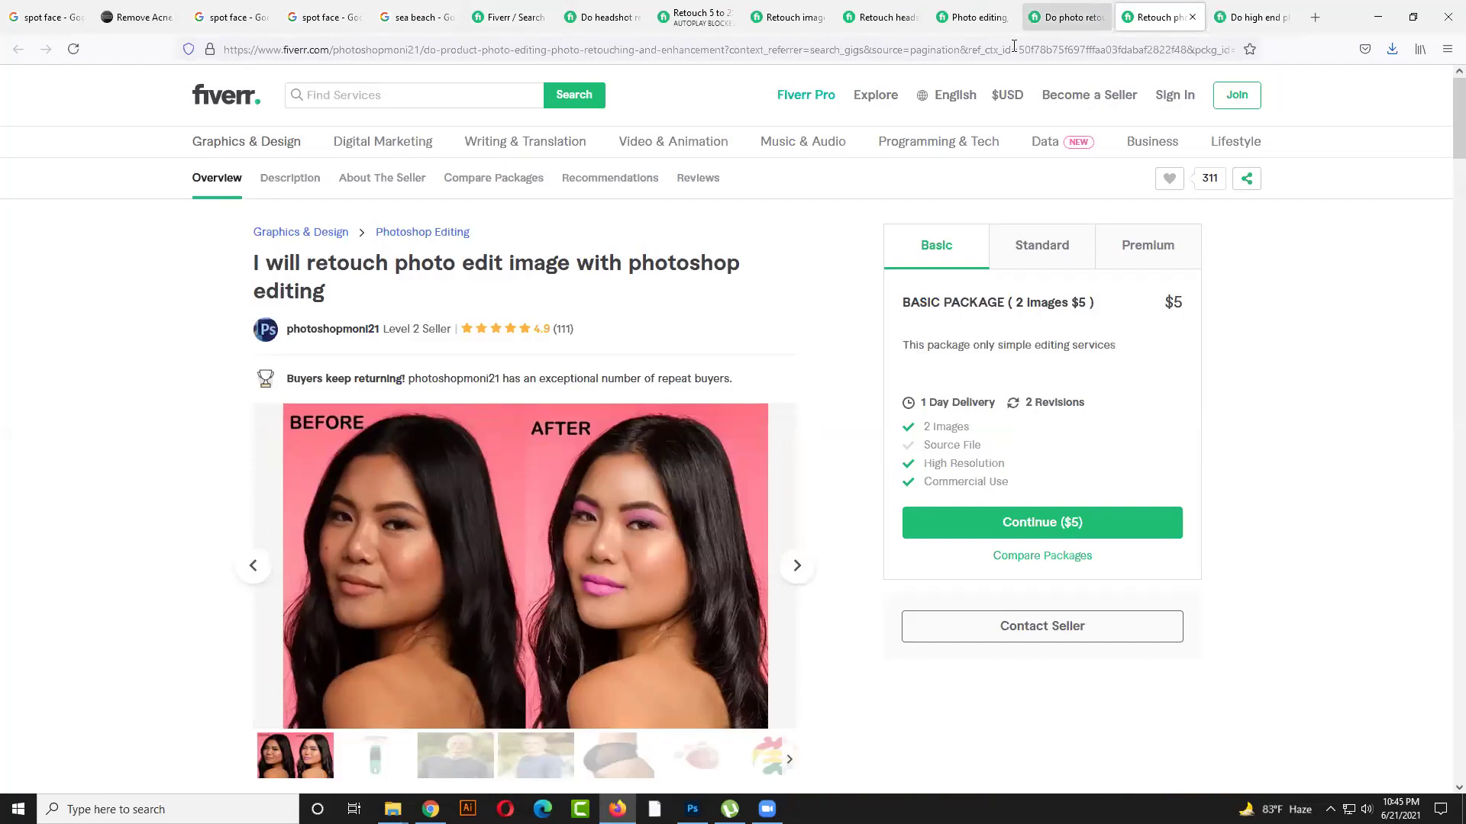
click(1057, 17)
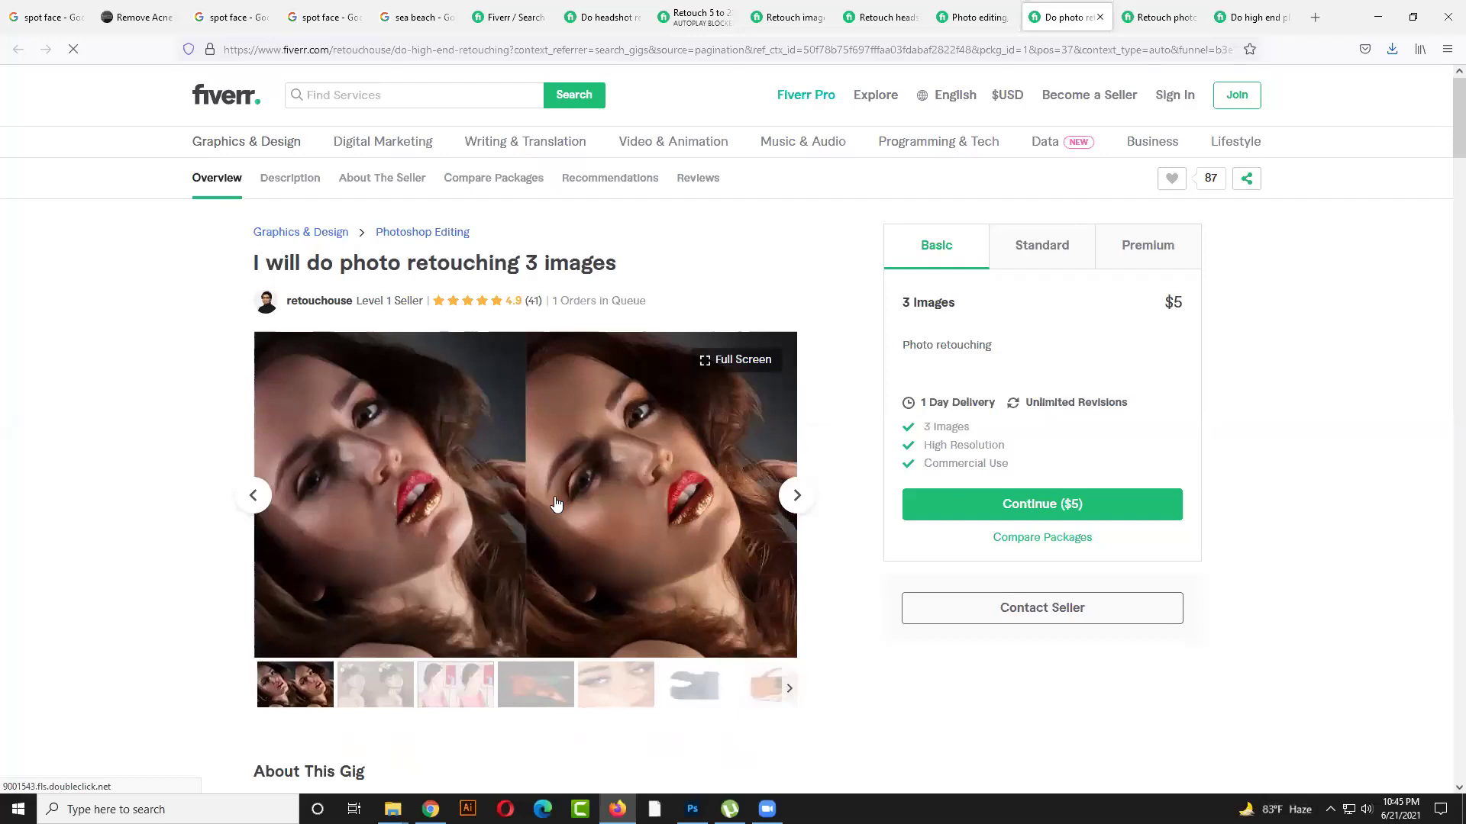
click(795, 497)
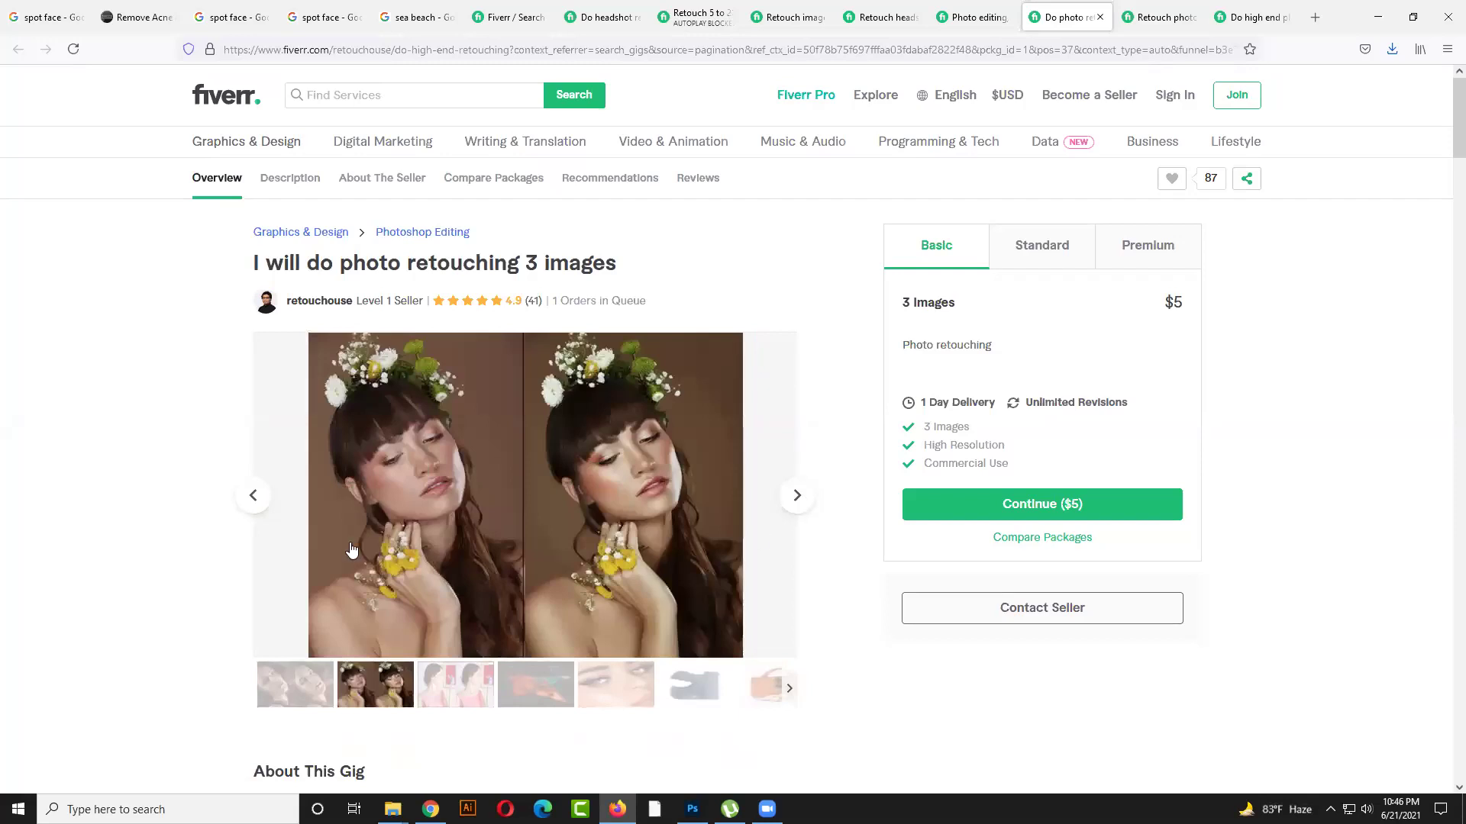
click(256, 496)
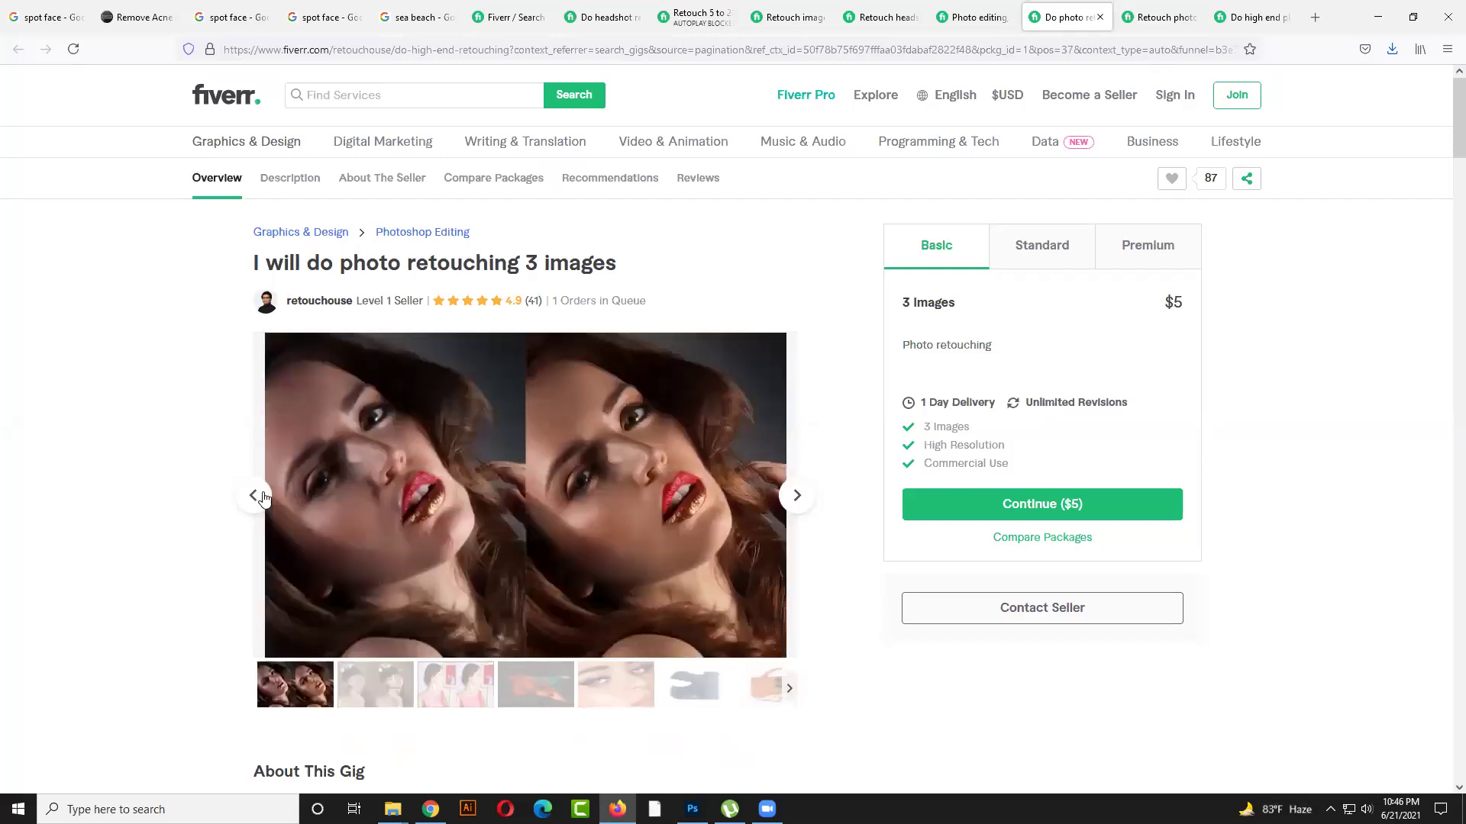
click(998, 21)
scroll(570, 514, down, 1)
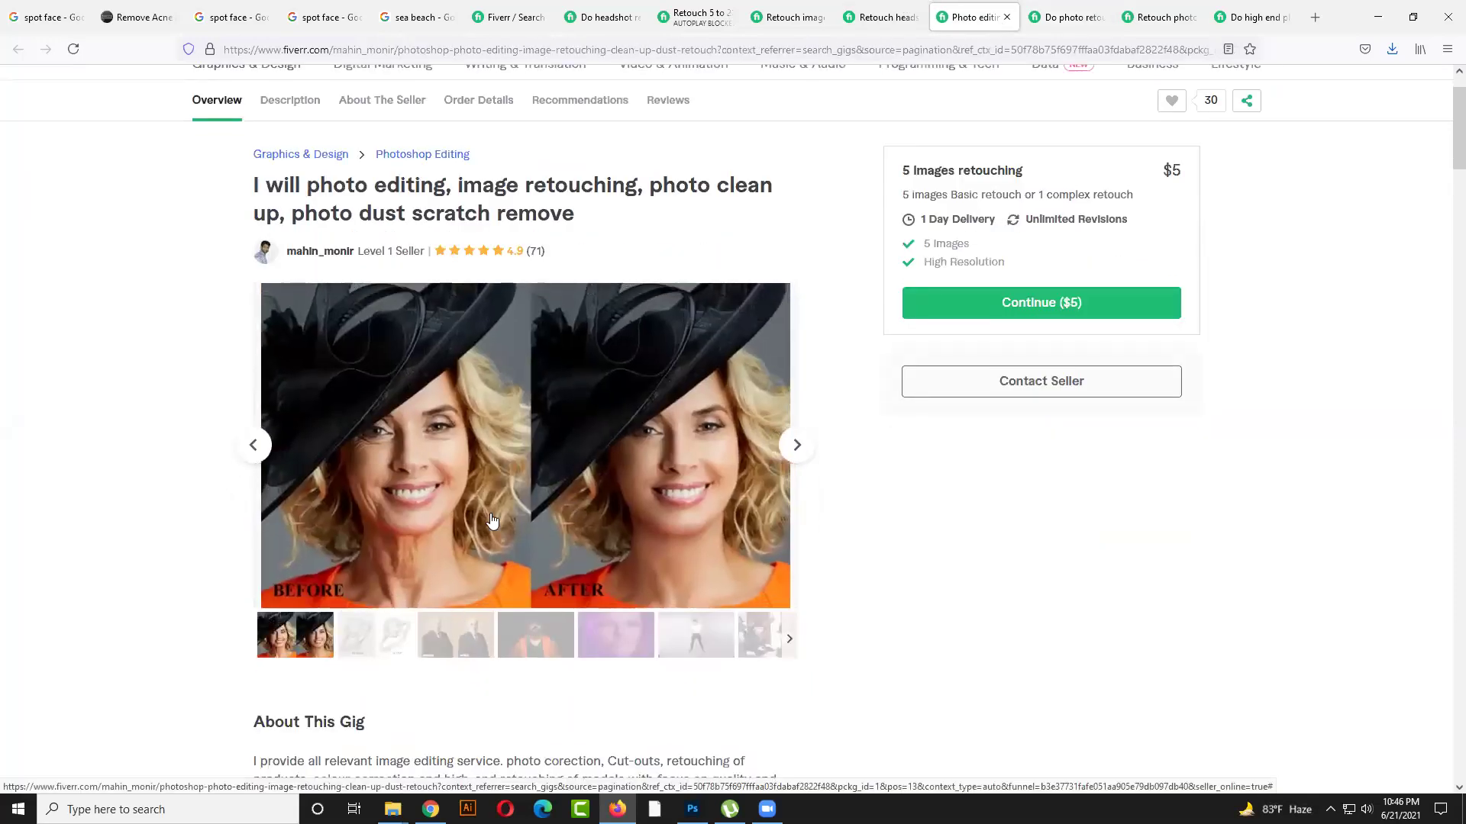
mouse_move(466, 548)
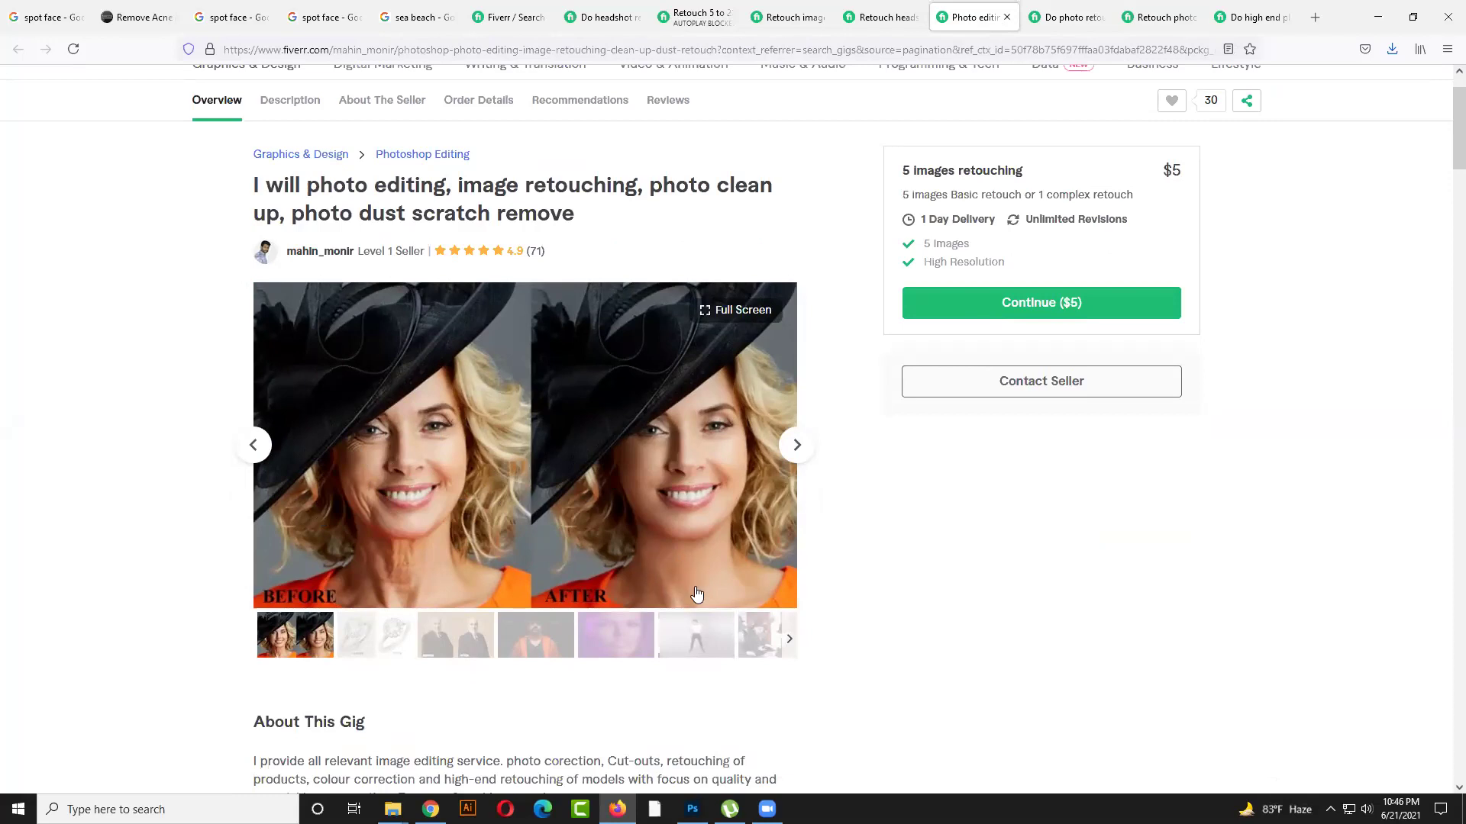
Save the full-screen hat portrait before-and-after to the Desktop, then close that gig tab
right_click(500, 417)
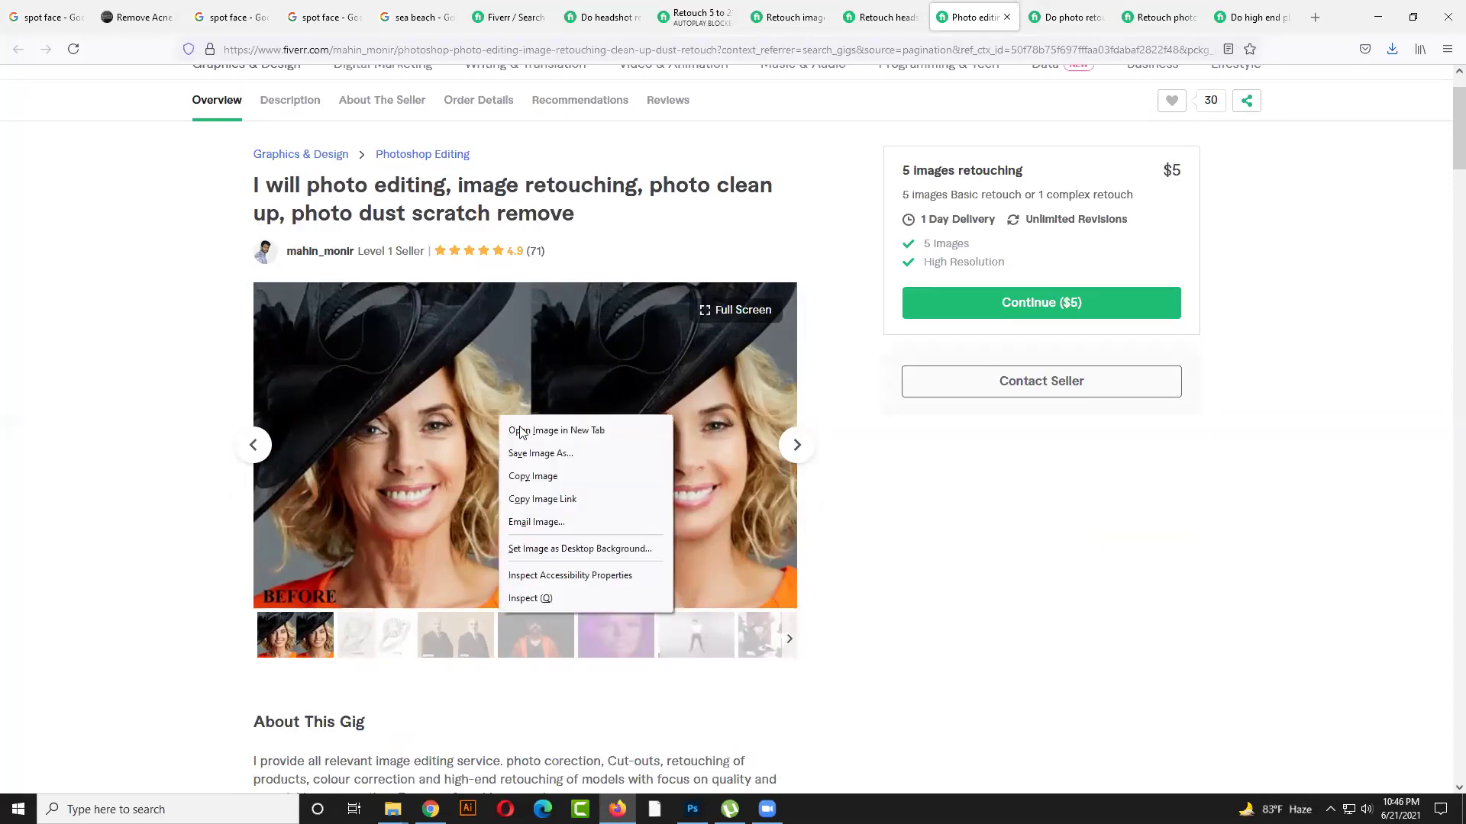
click(533, 476)
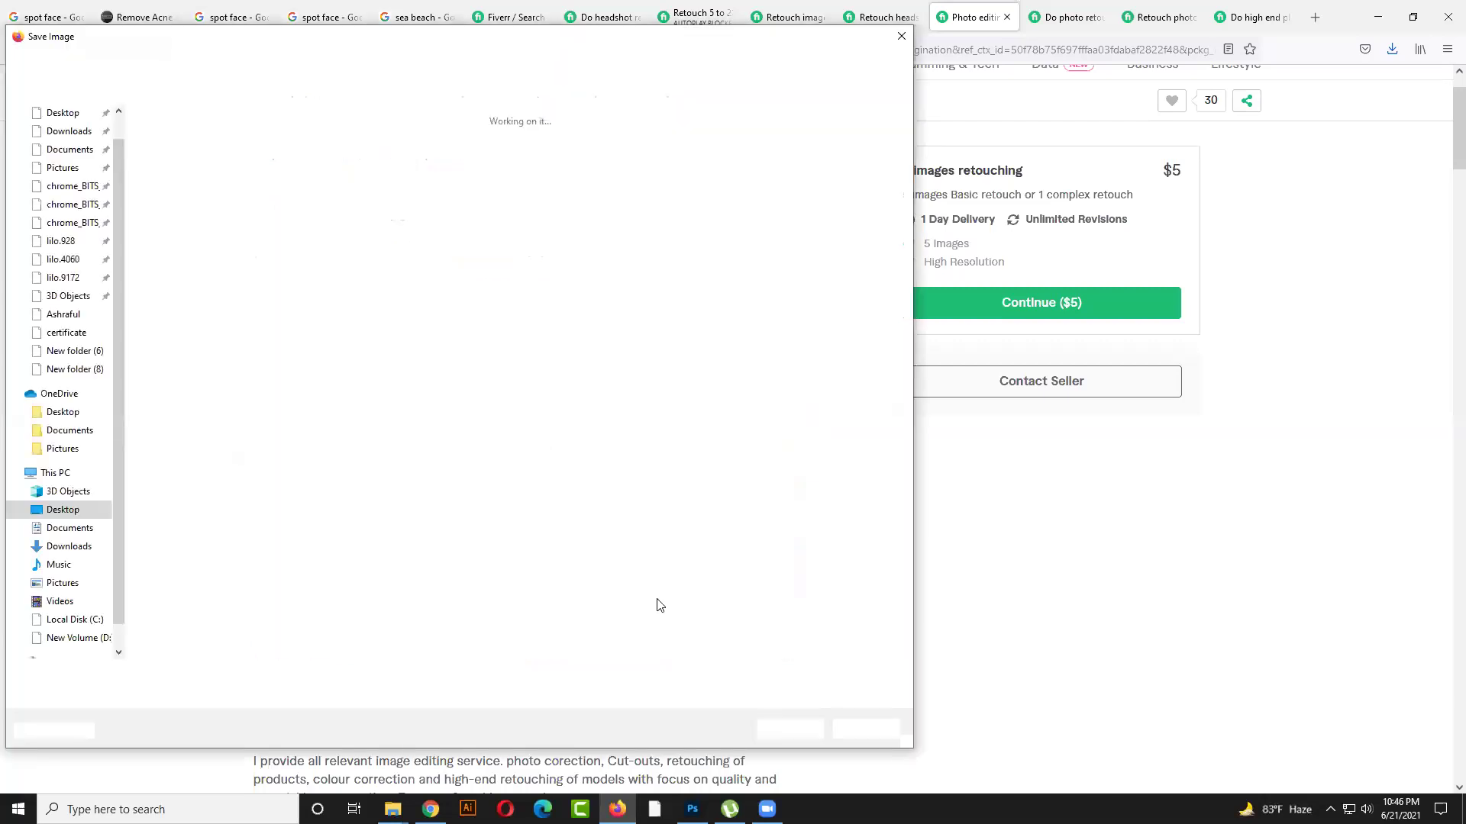
click(863, 730)
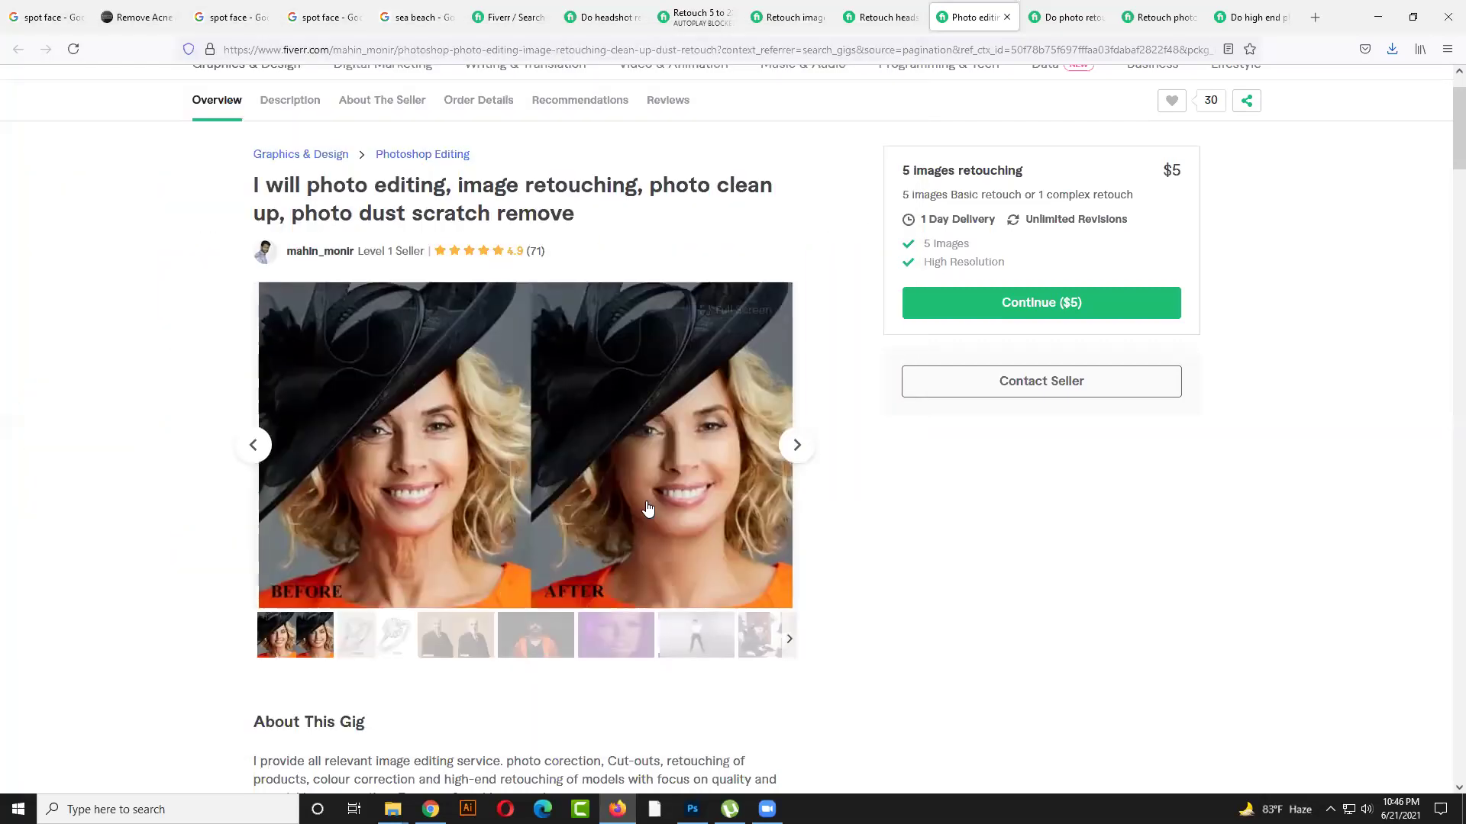
click(646, 499)
right_click(589, 338)
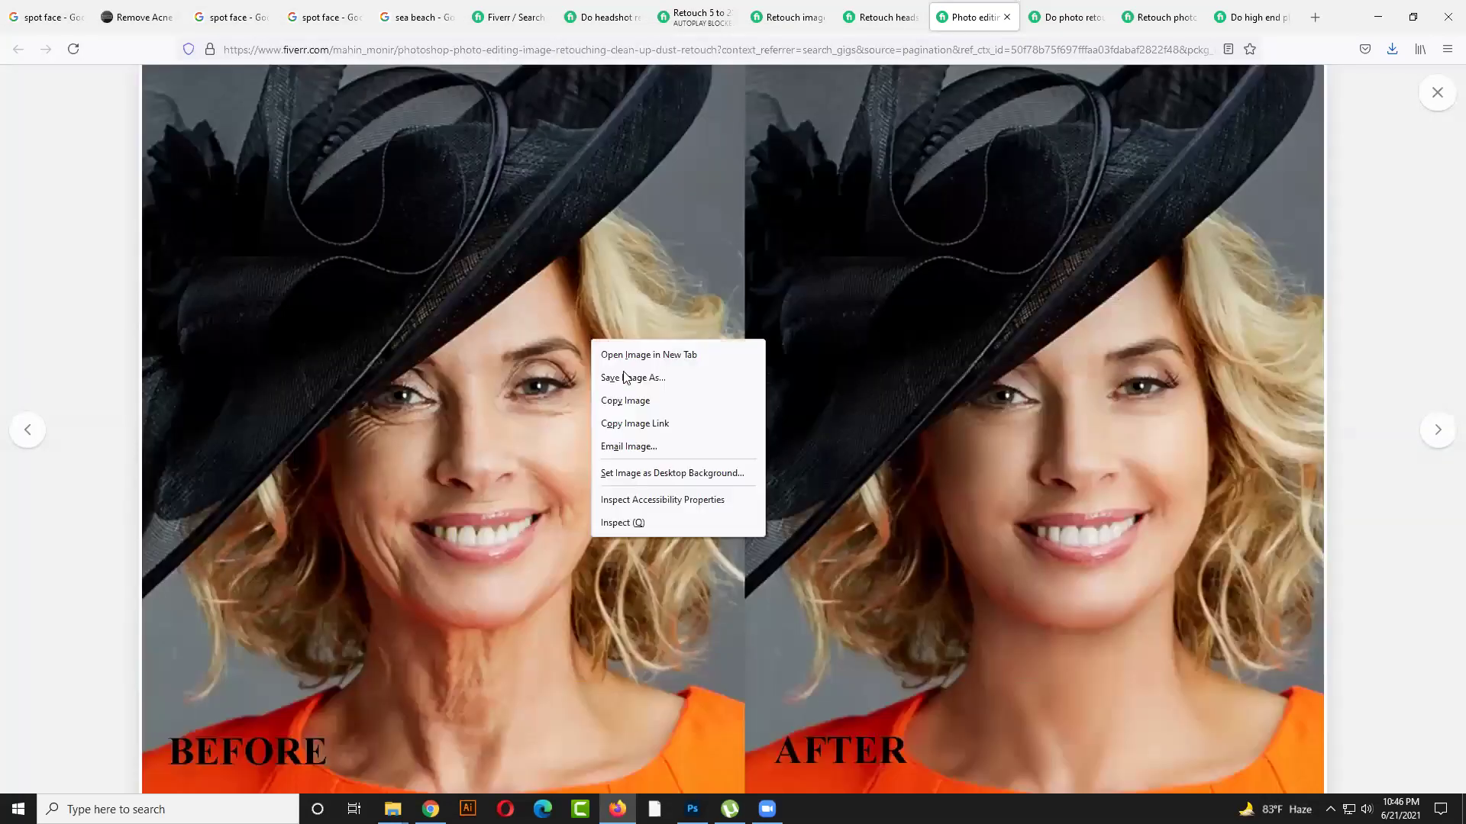
click(637, 377)
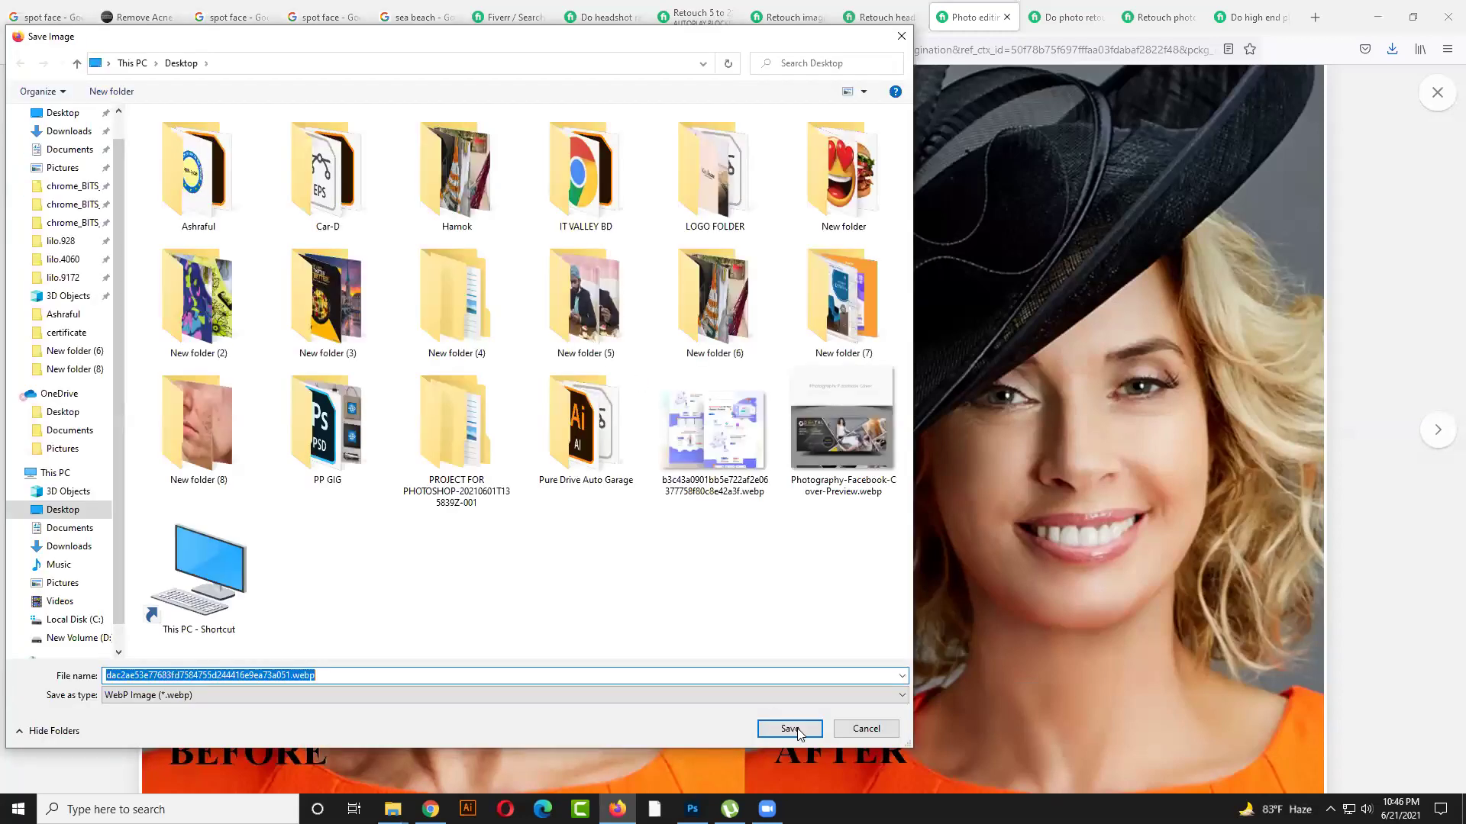
key(Return)
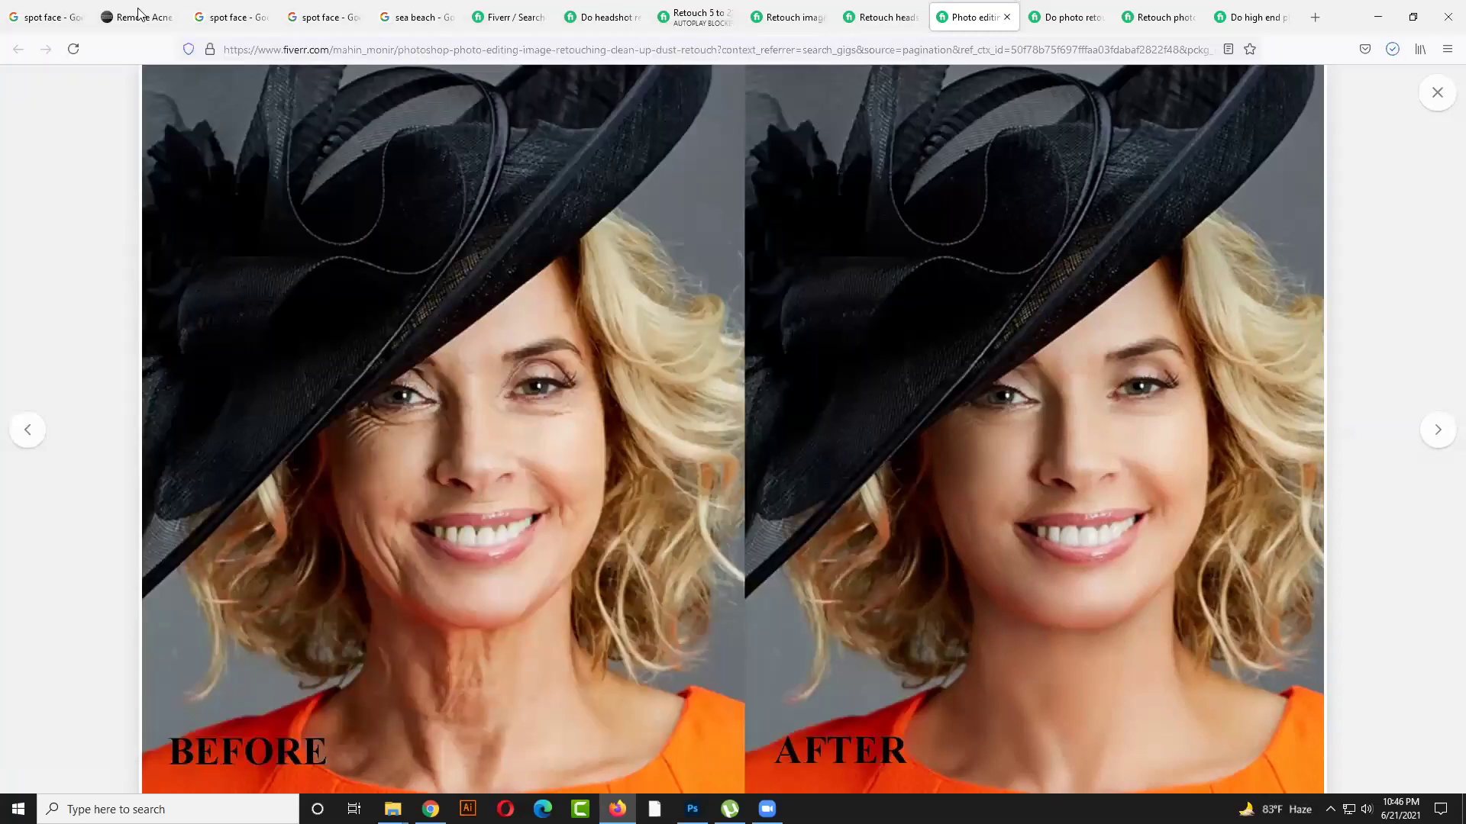
click(1007, 17)
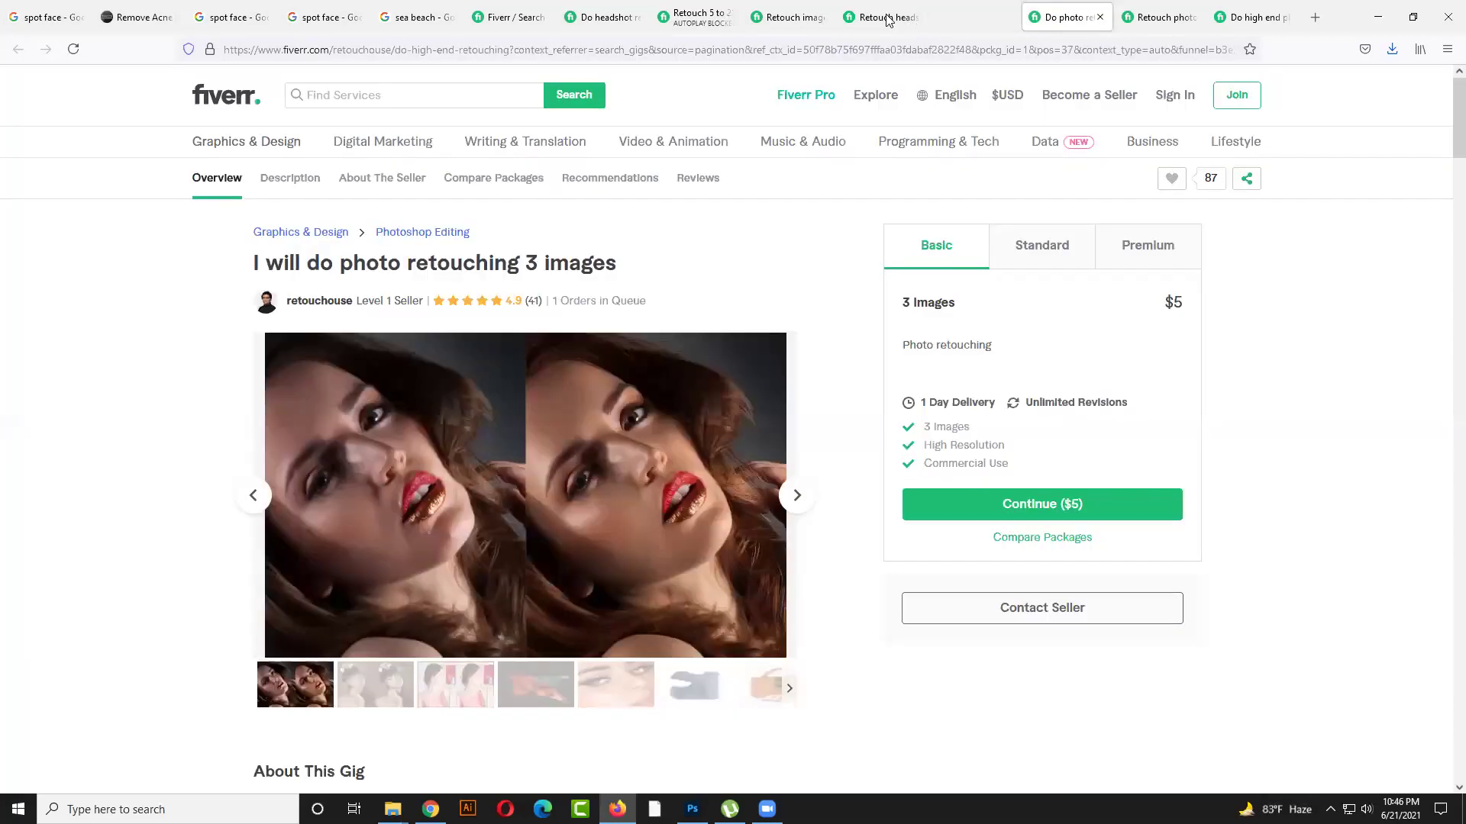
Browse the gig gallery to the iris sample and back to the red-lips sample
click(447, 694)
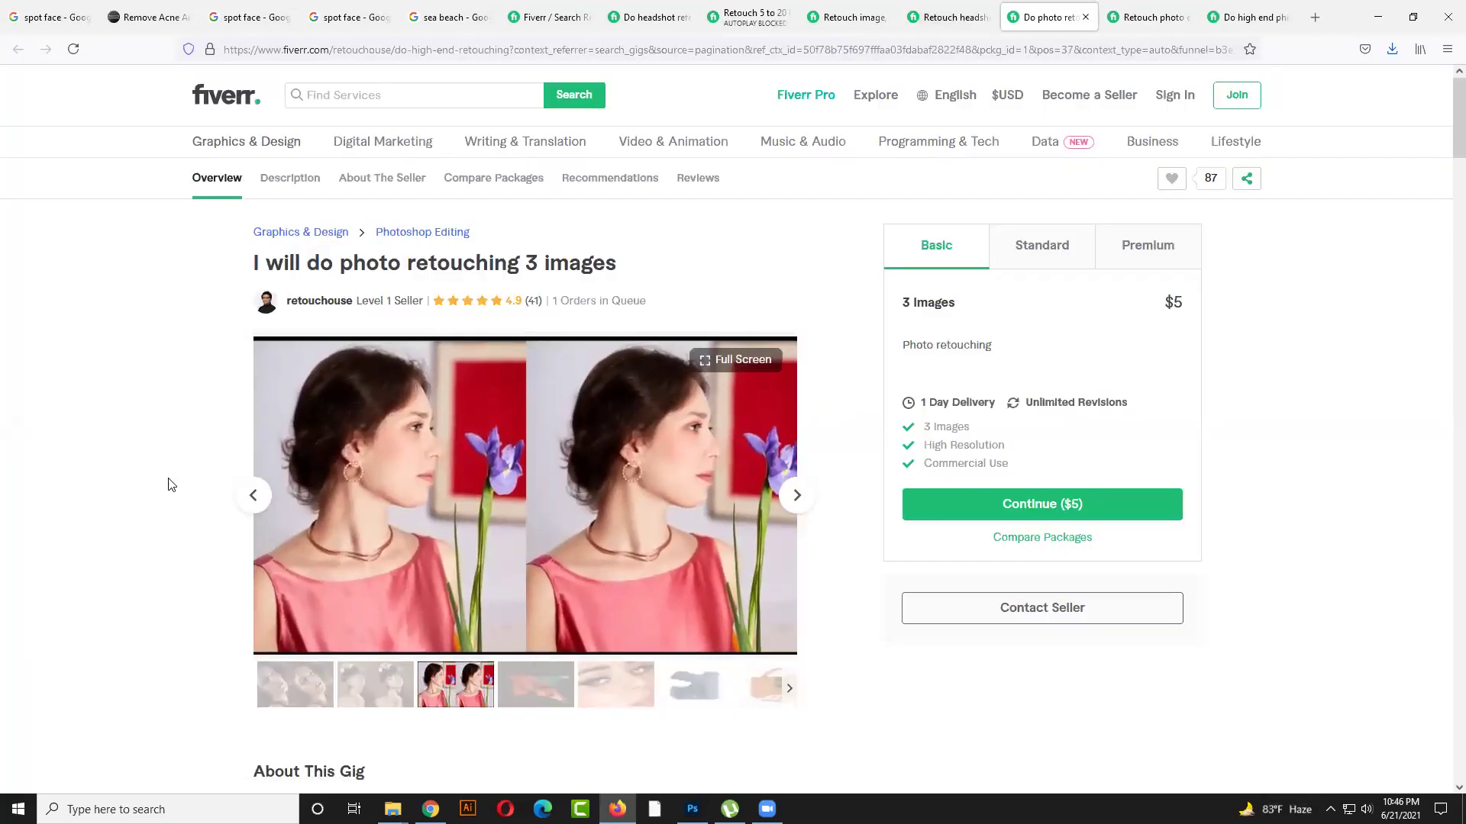
click(256, 500)
click(256, 501)
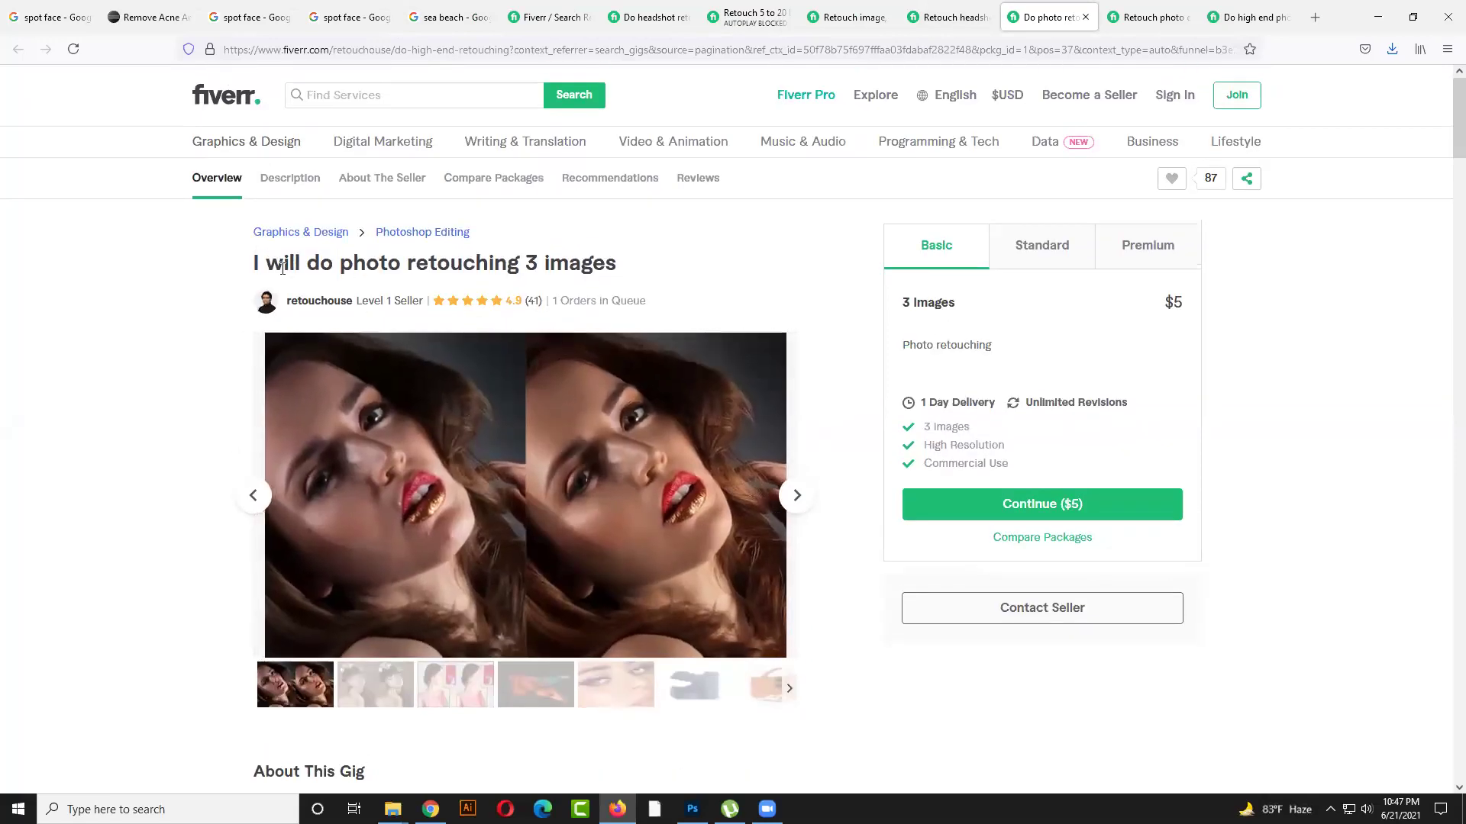
Highlight 'photo retouch' in the gig title, then go to the headshot, portrait, skin gig
drag(340, 257, 412, 257)
click(501, 284)
drag(613, 273, 471, 281)
click(370, 281)
drag(342, 265, 488, 263)
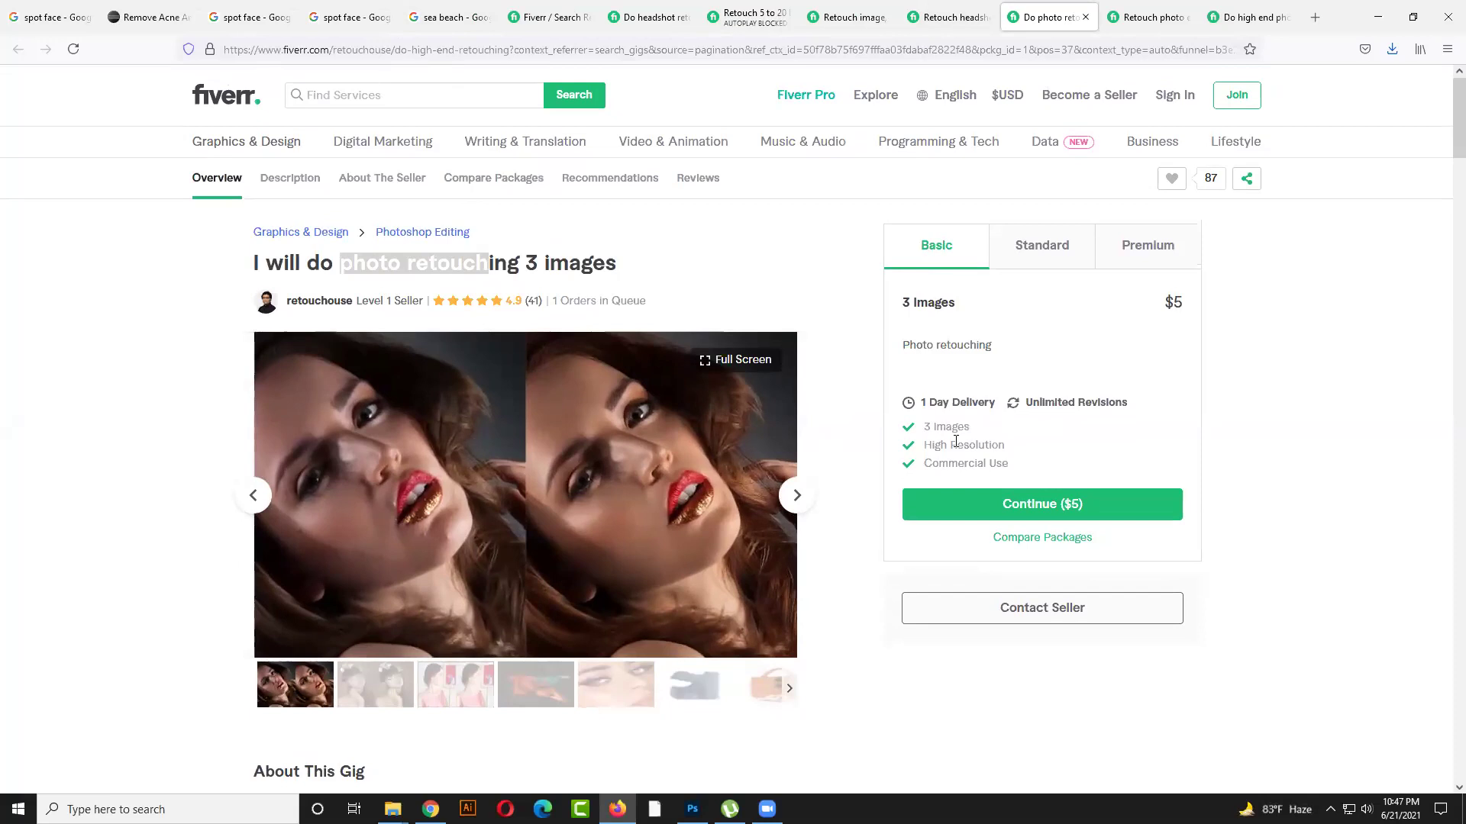
scroll(905, 460, down, 2)
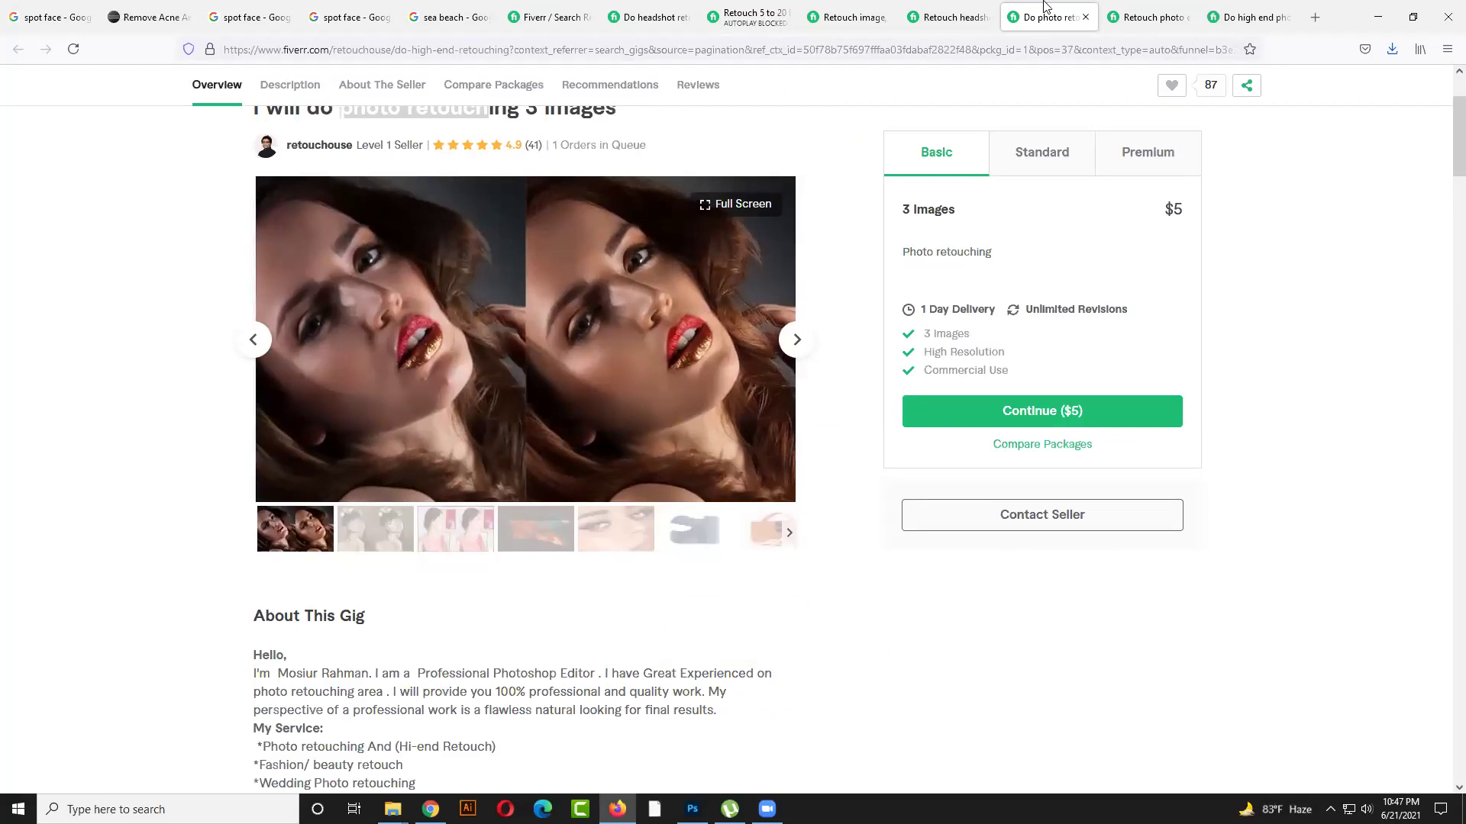
key(ctrl+shift+Tab)
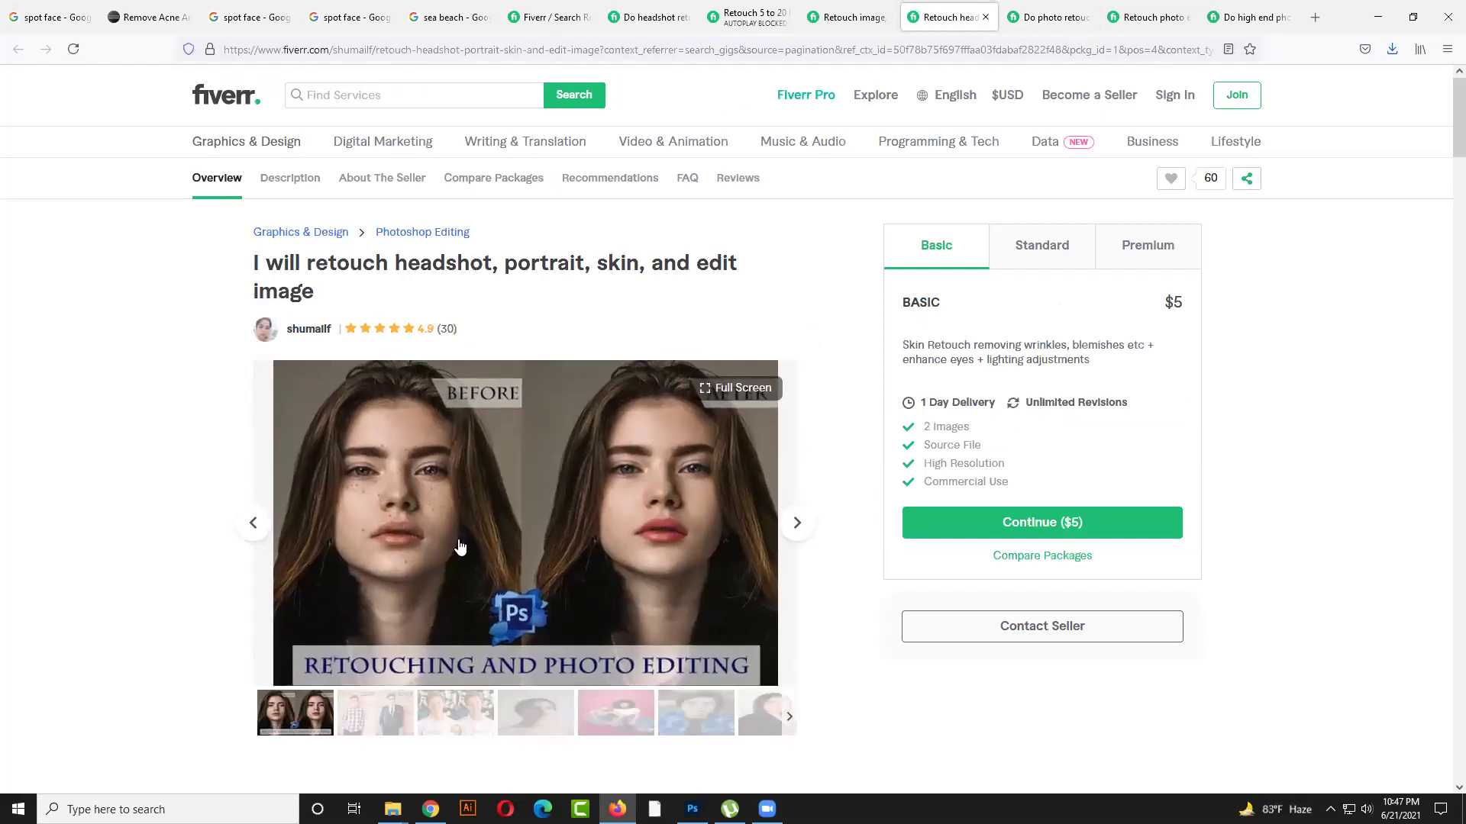
mouse_move(316, 293)
mouse_down()
mouse_move(273, 291)
mouse_move(256, 264)
mouse_move(432, 263)
mouse_up()
click(316, 287)
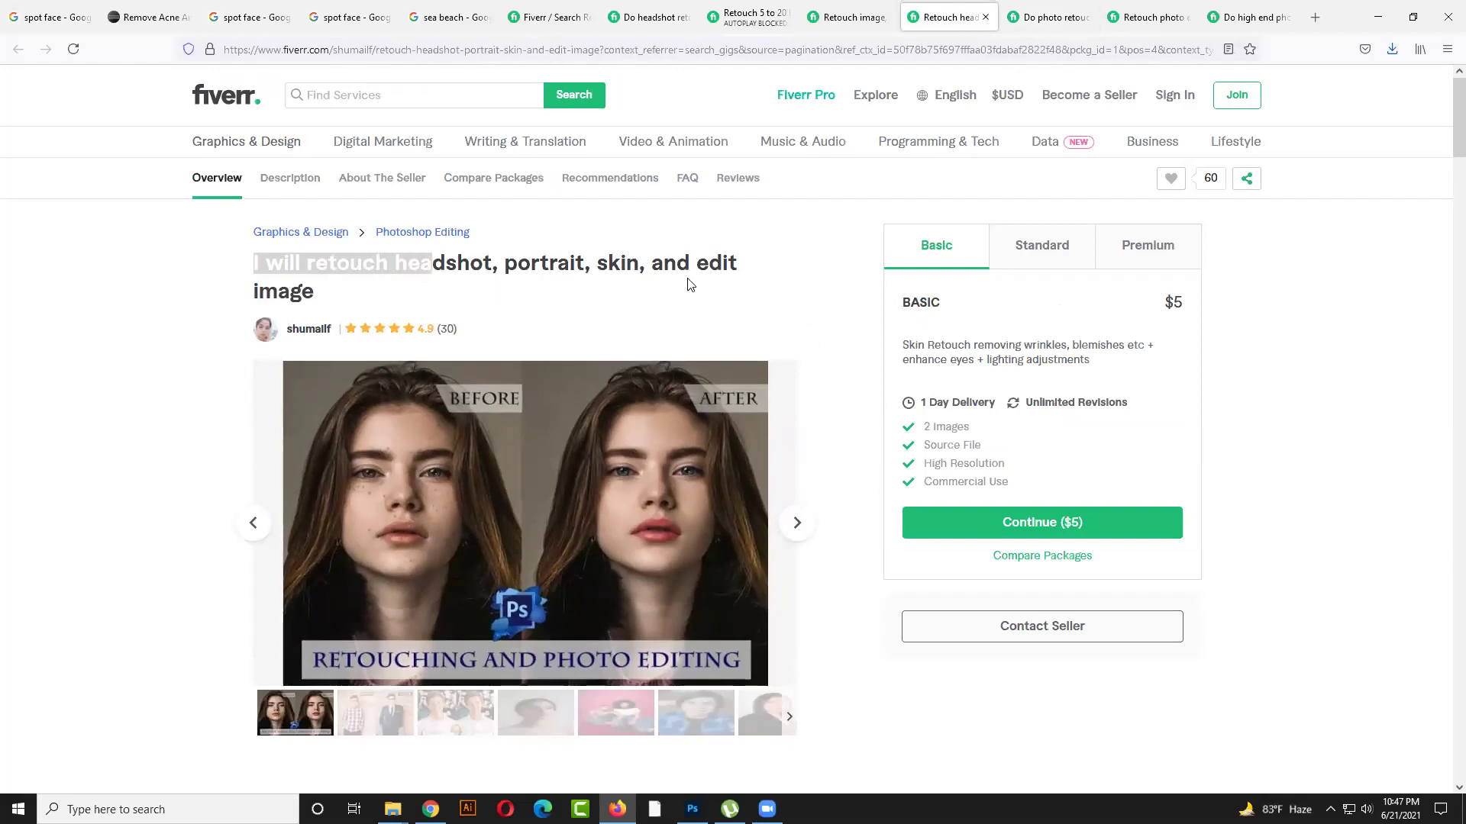
drag(316, 291, 247, 273)
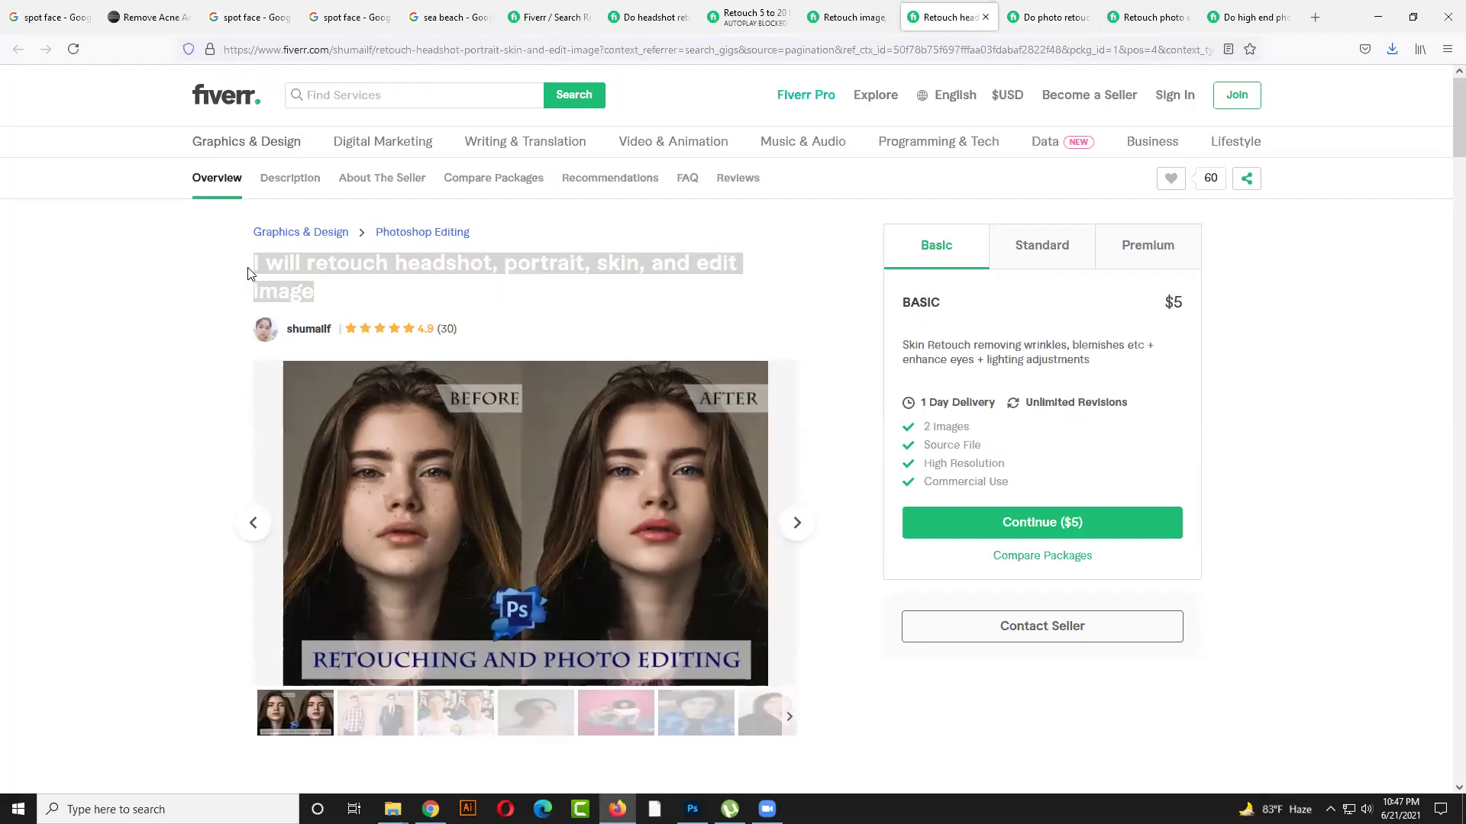
click(410, 298)
scroll(411, 293, down, 3)
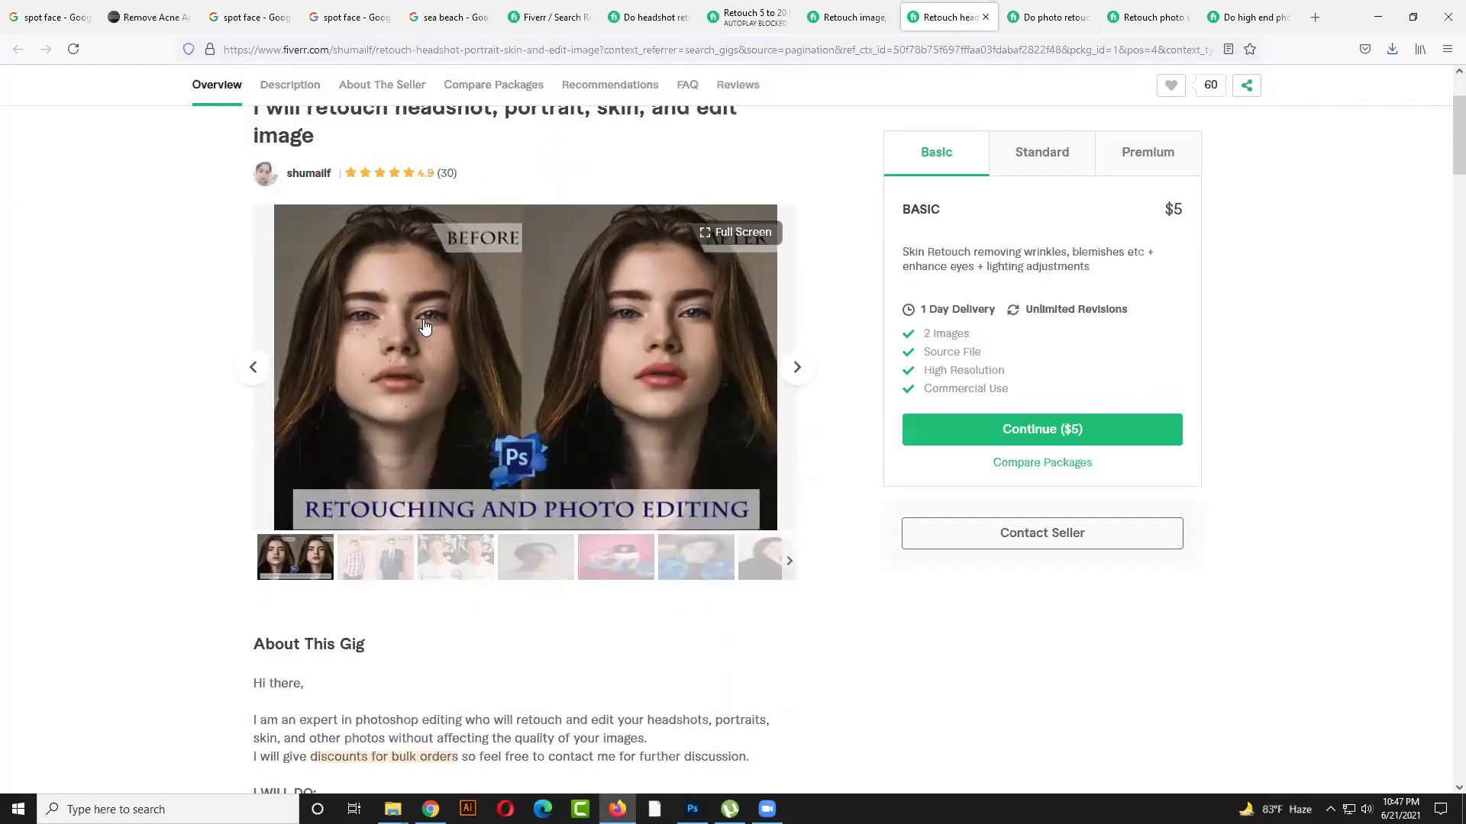
scroll(439, 320, up, 2)
drag(314, 216, 253, 185)
click(270, 189)
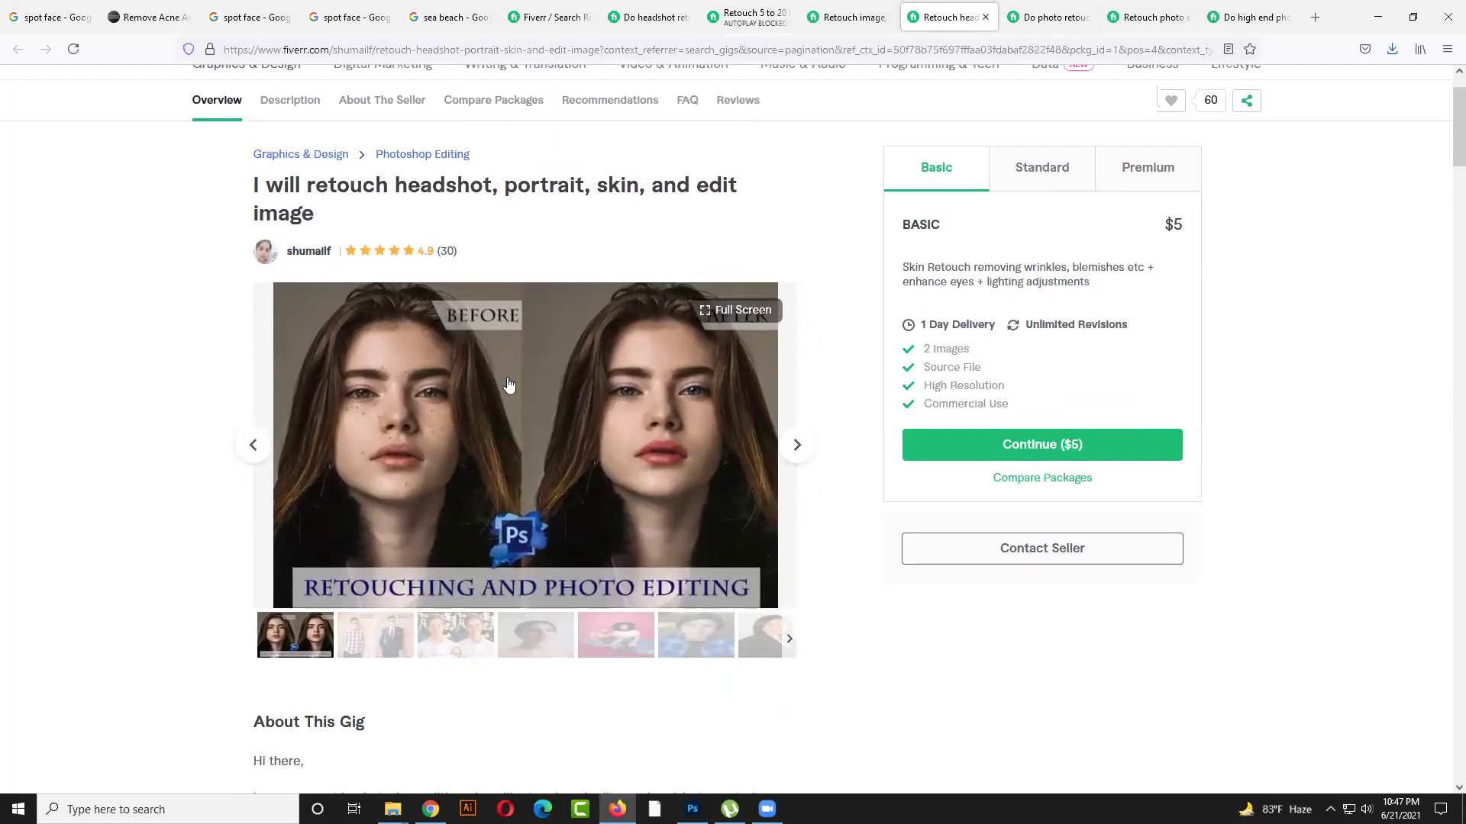
scroll(534, 580, down, 1)
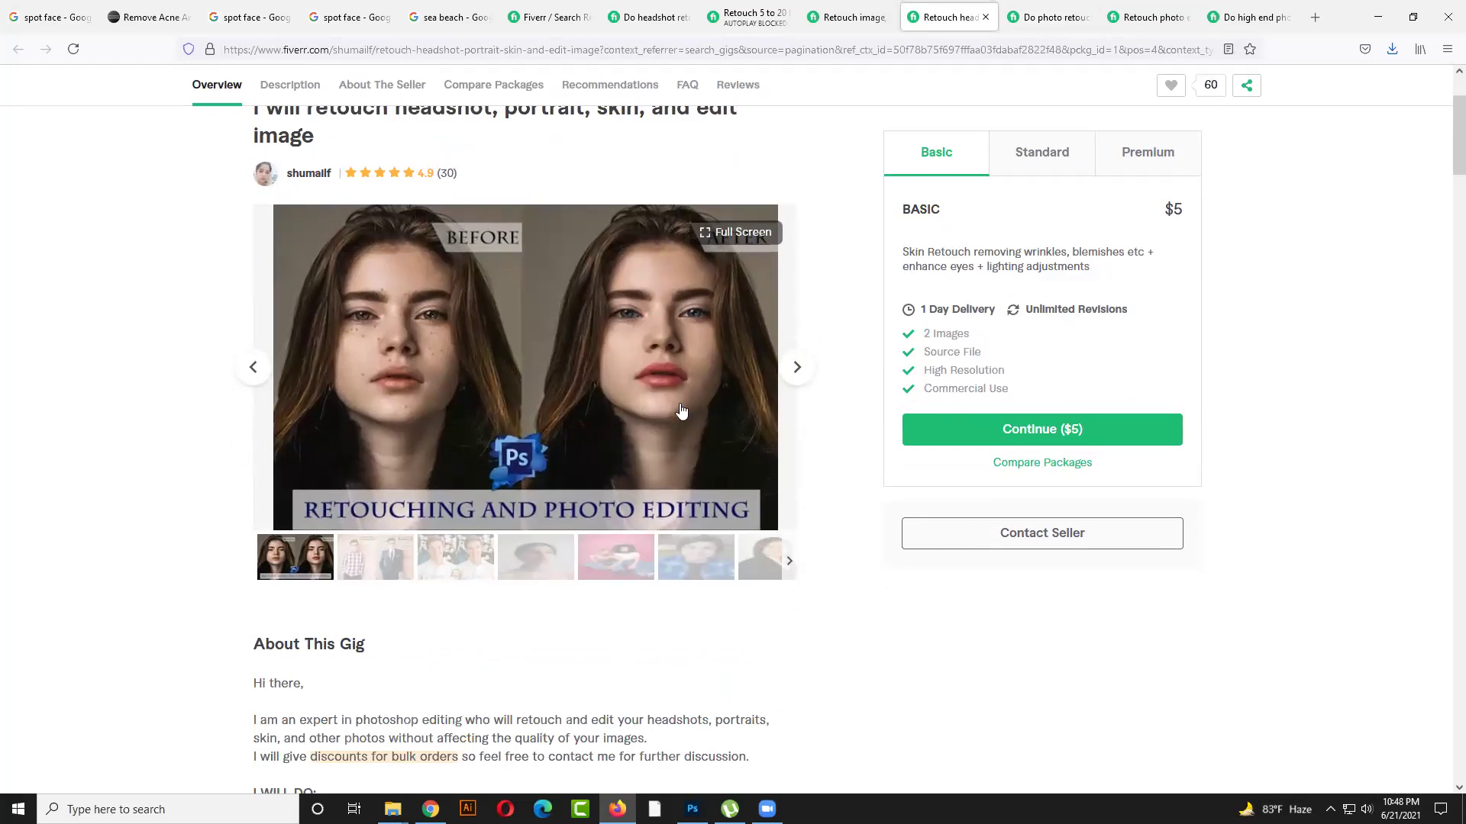
click(795, 370)
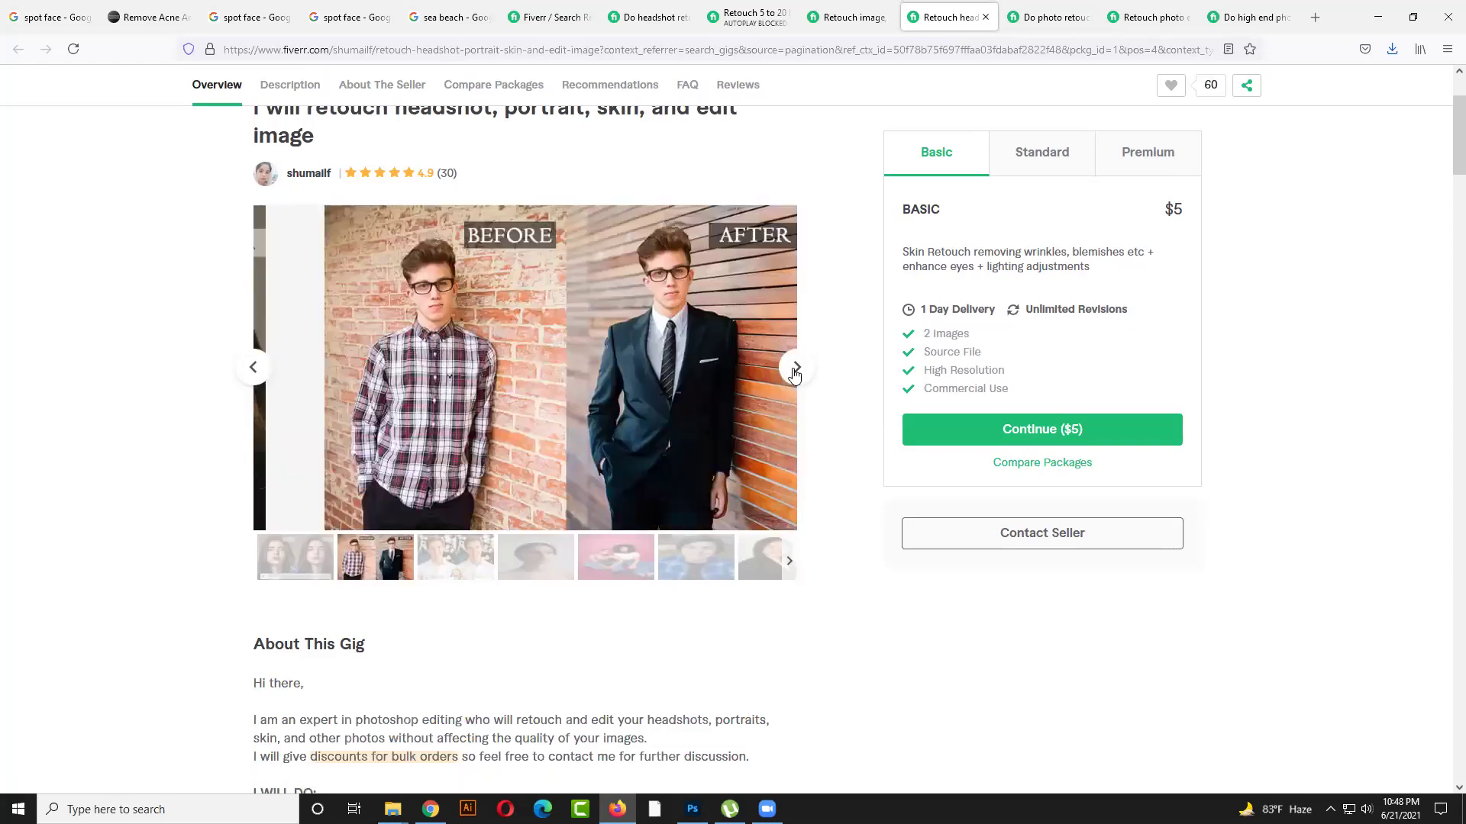
click(253, 367)
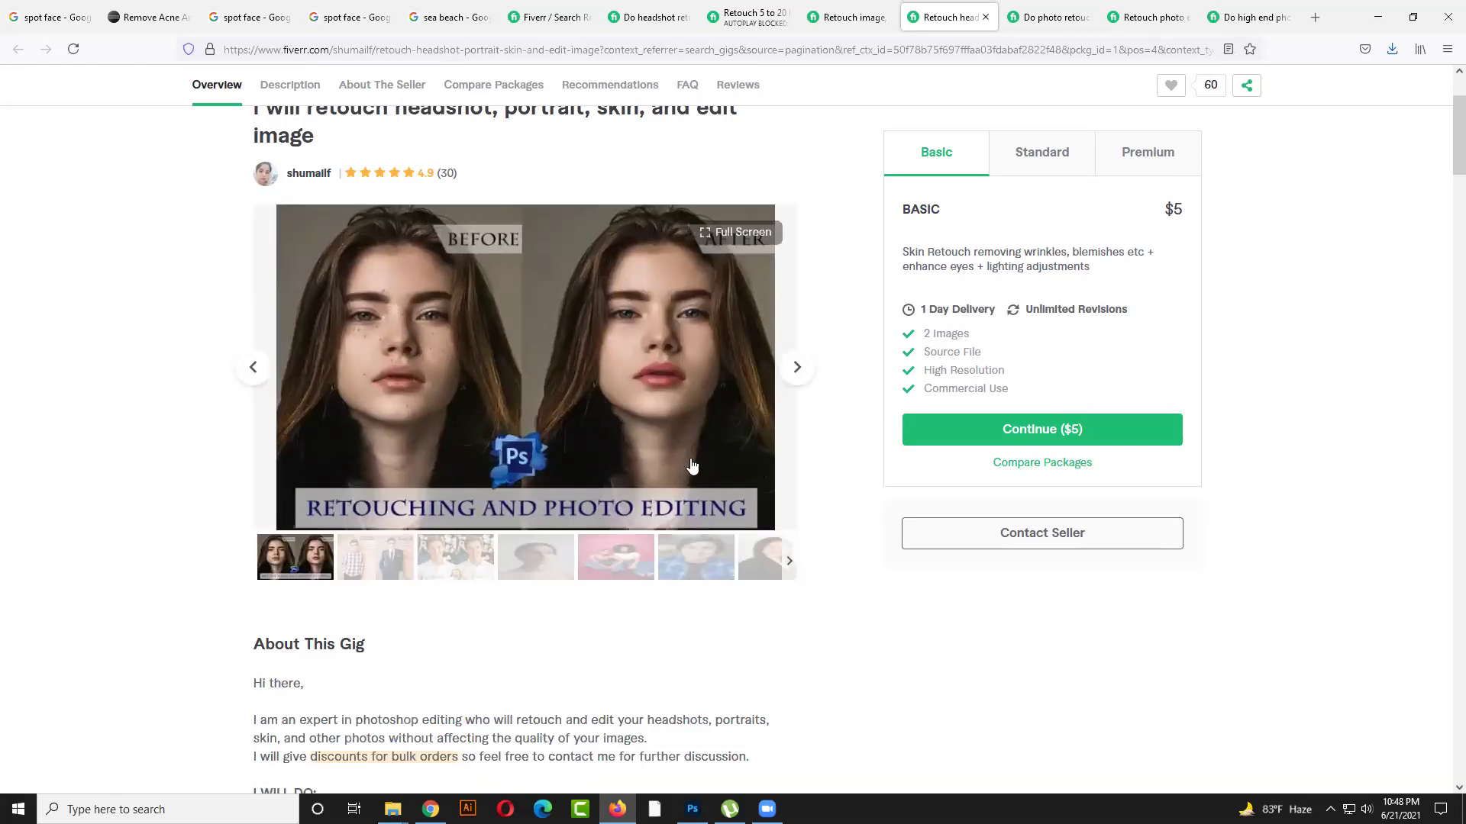
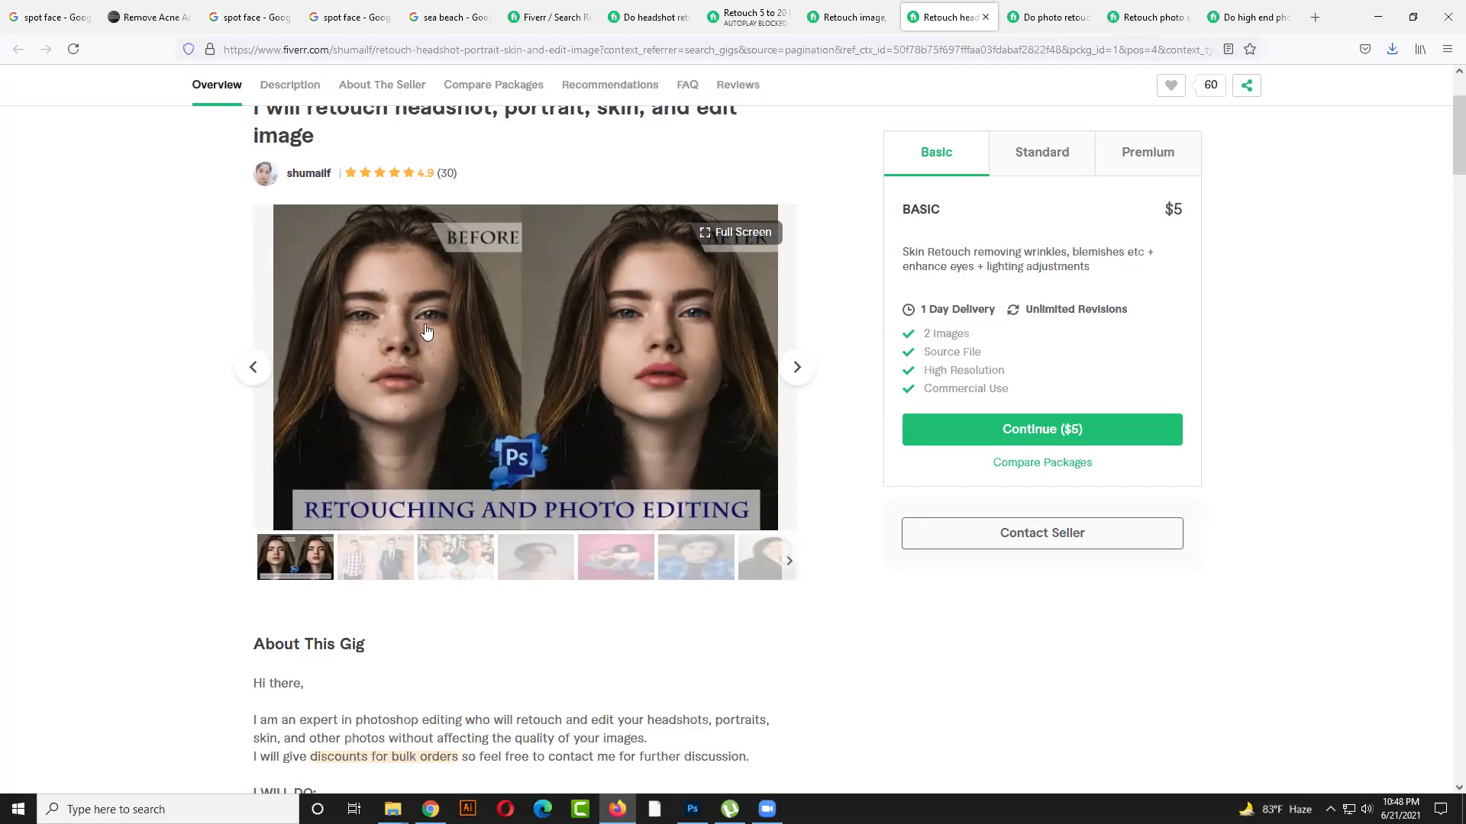
Bring up the freckled-face image result in the spot face Google Images tab
click(358, 12)
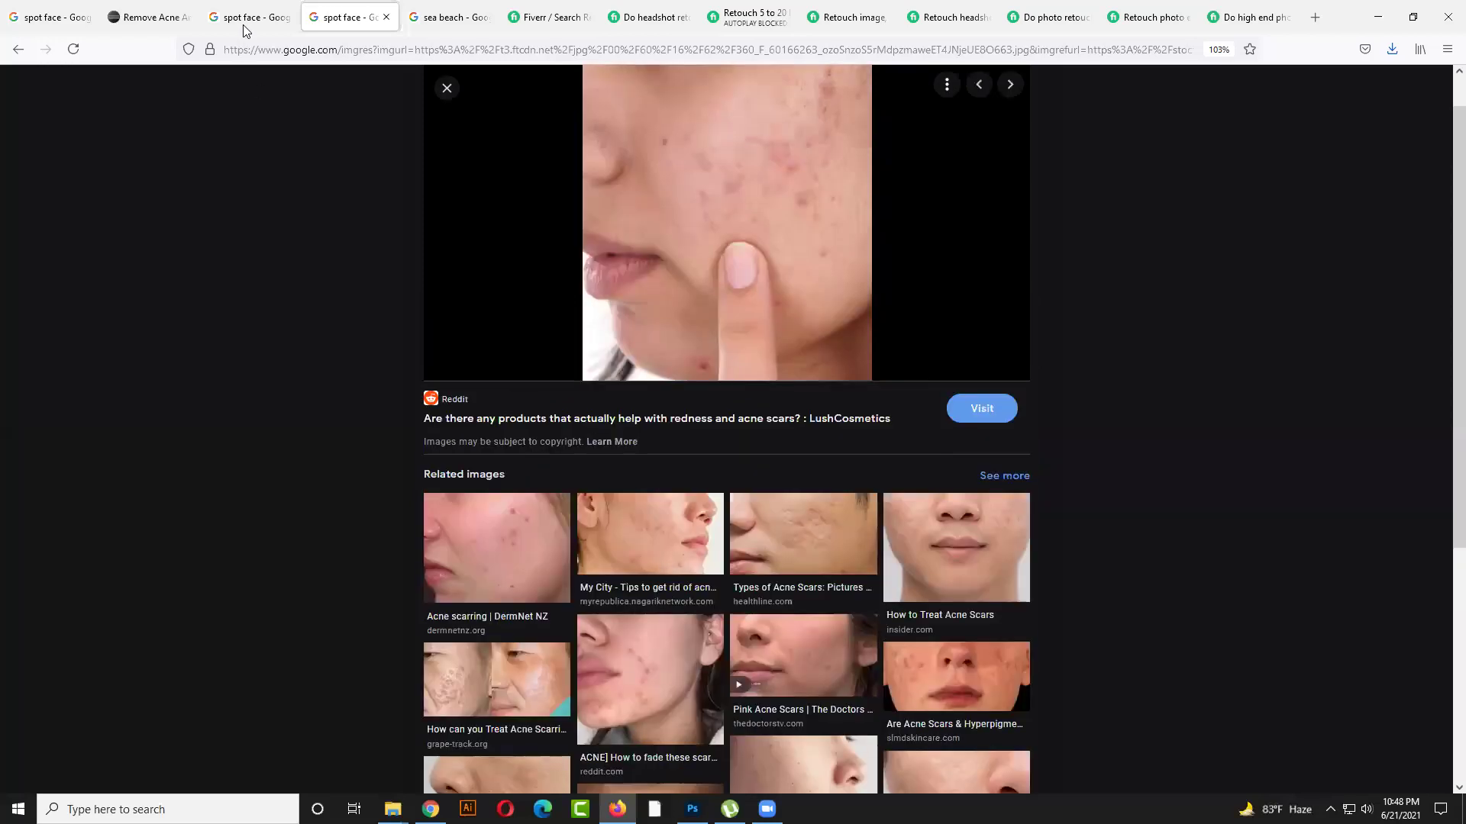
click(253, 8)
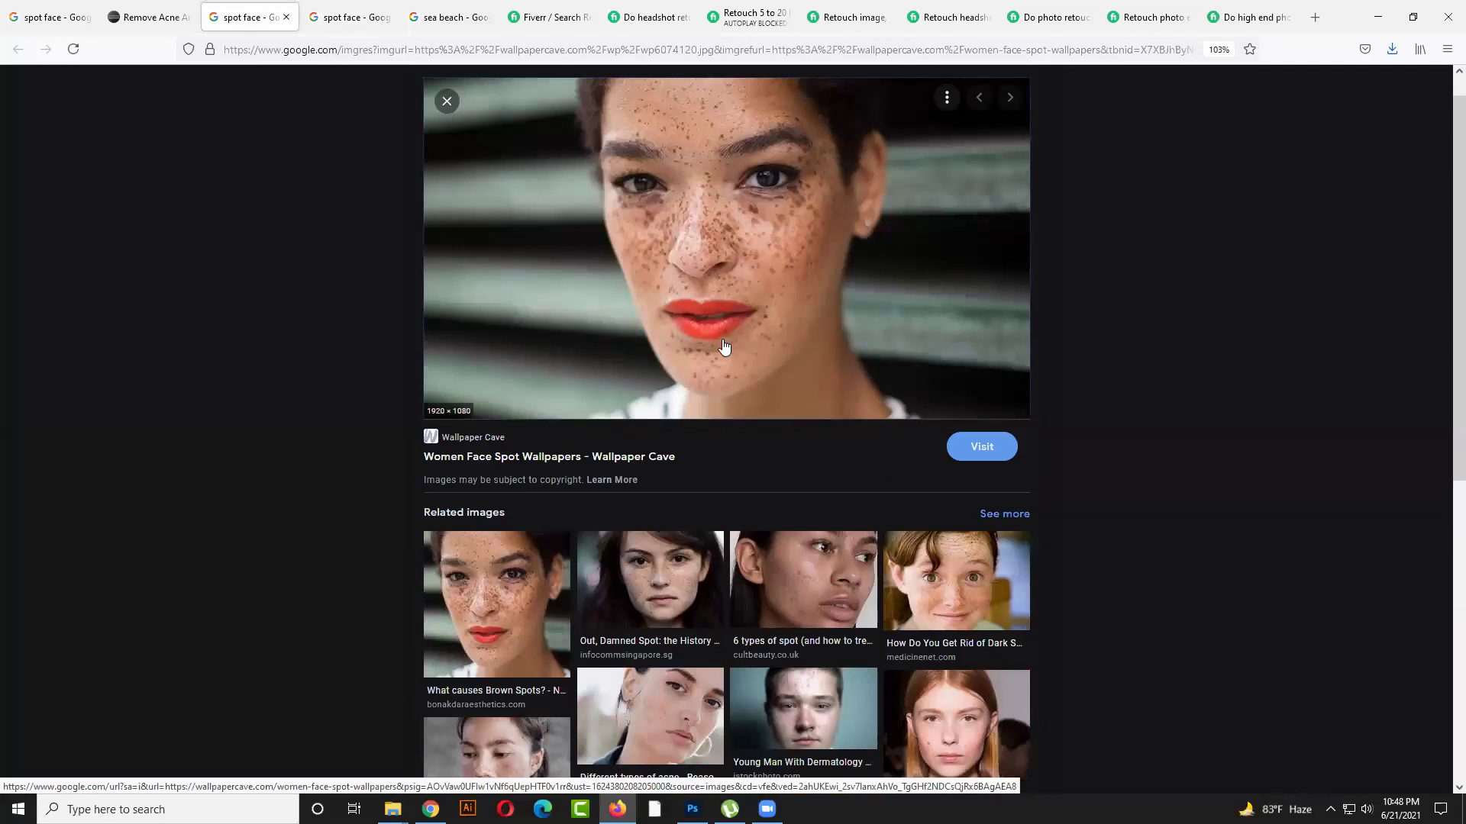
scroll(723, 343, down, 1)
scroll(733, 306, up, 2)
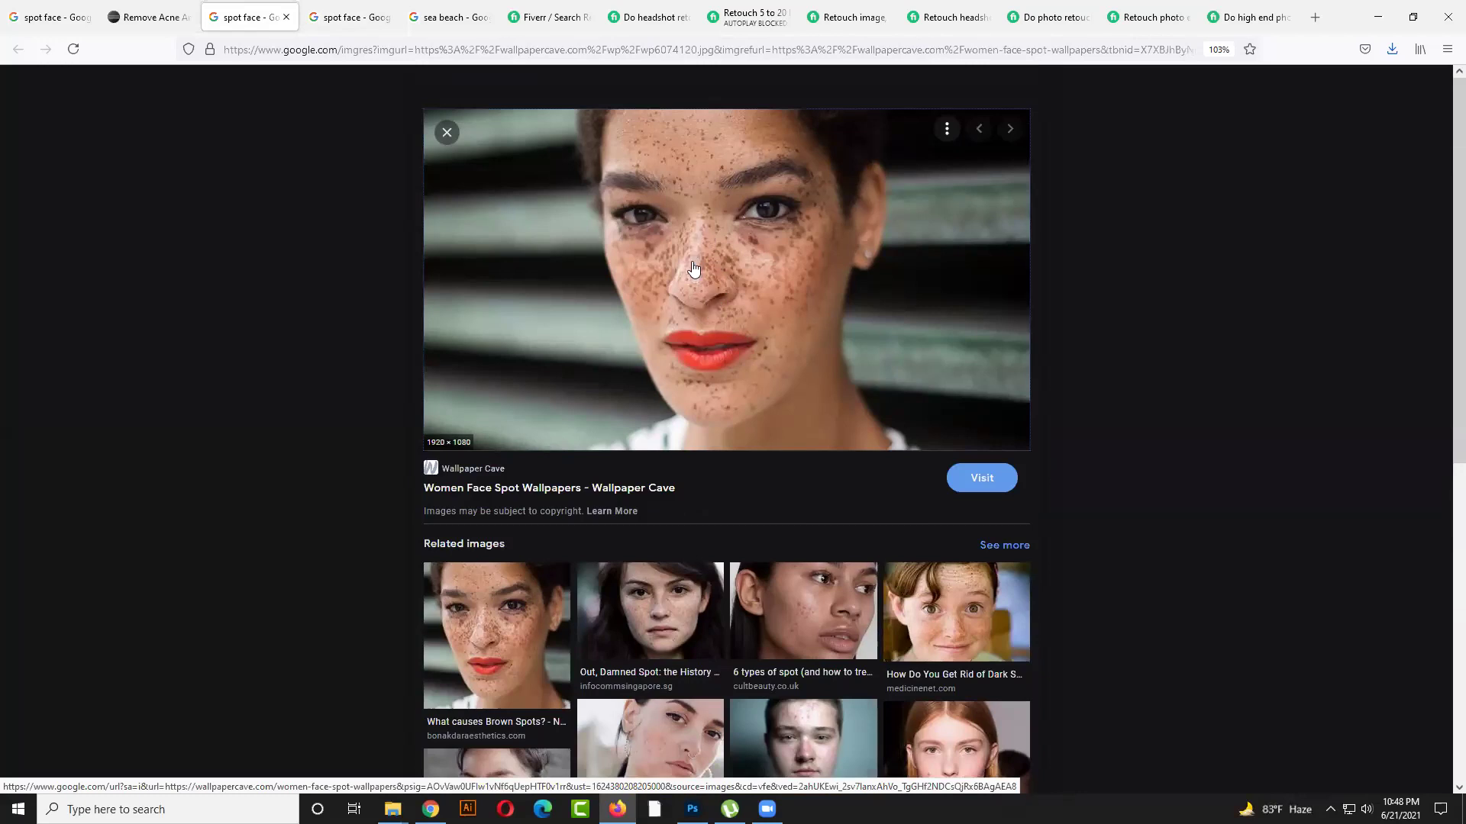
Save the freckled-face photo as wp6074120.jpg into New folder (8)
right_click(716, 255)
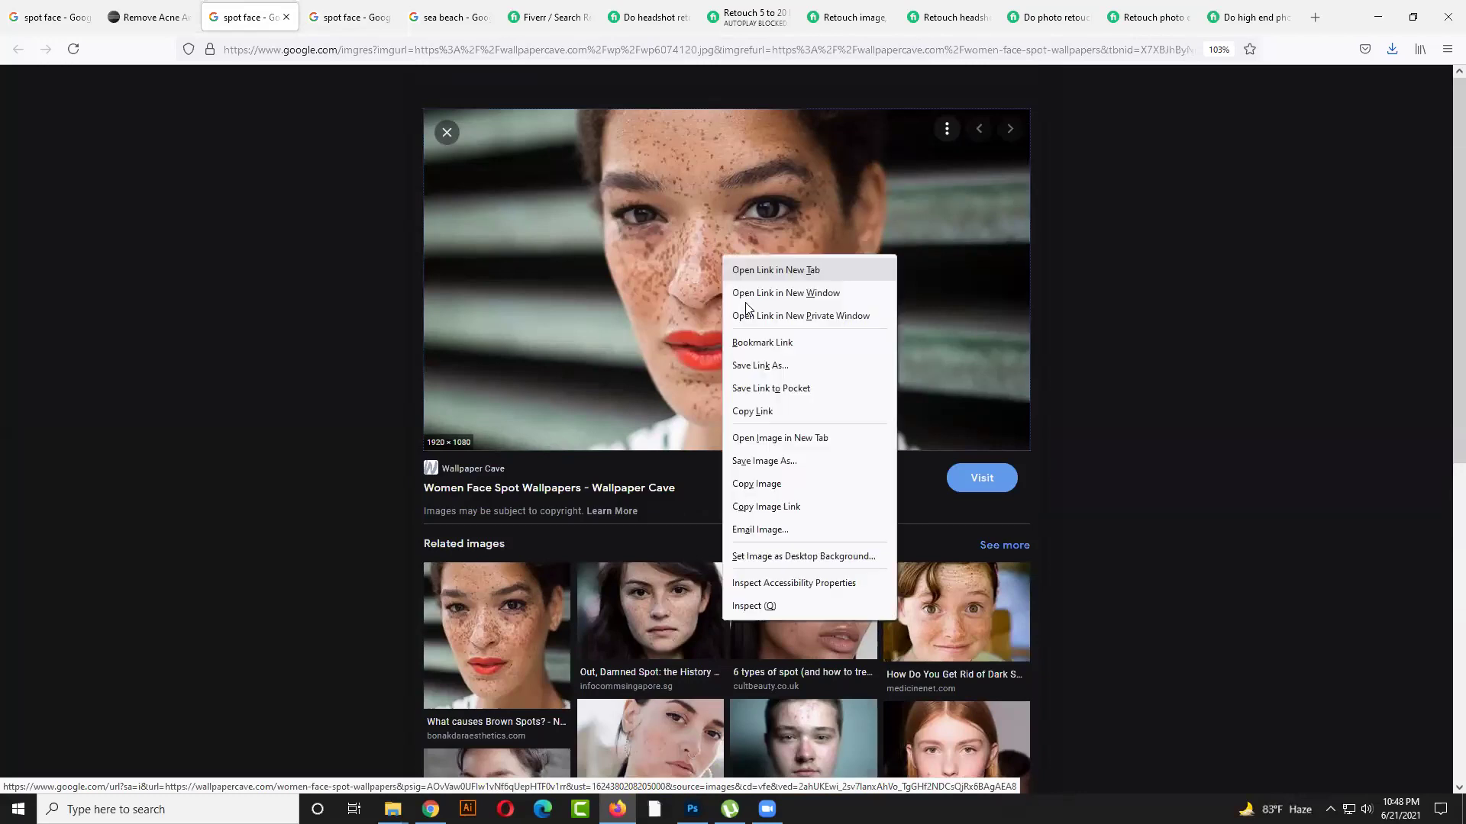
click(756, 459)
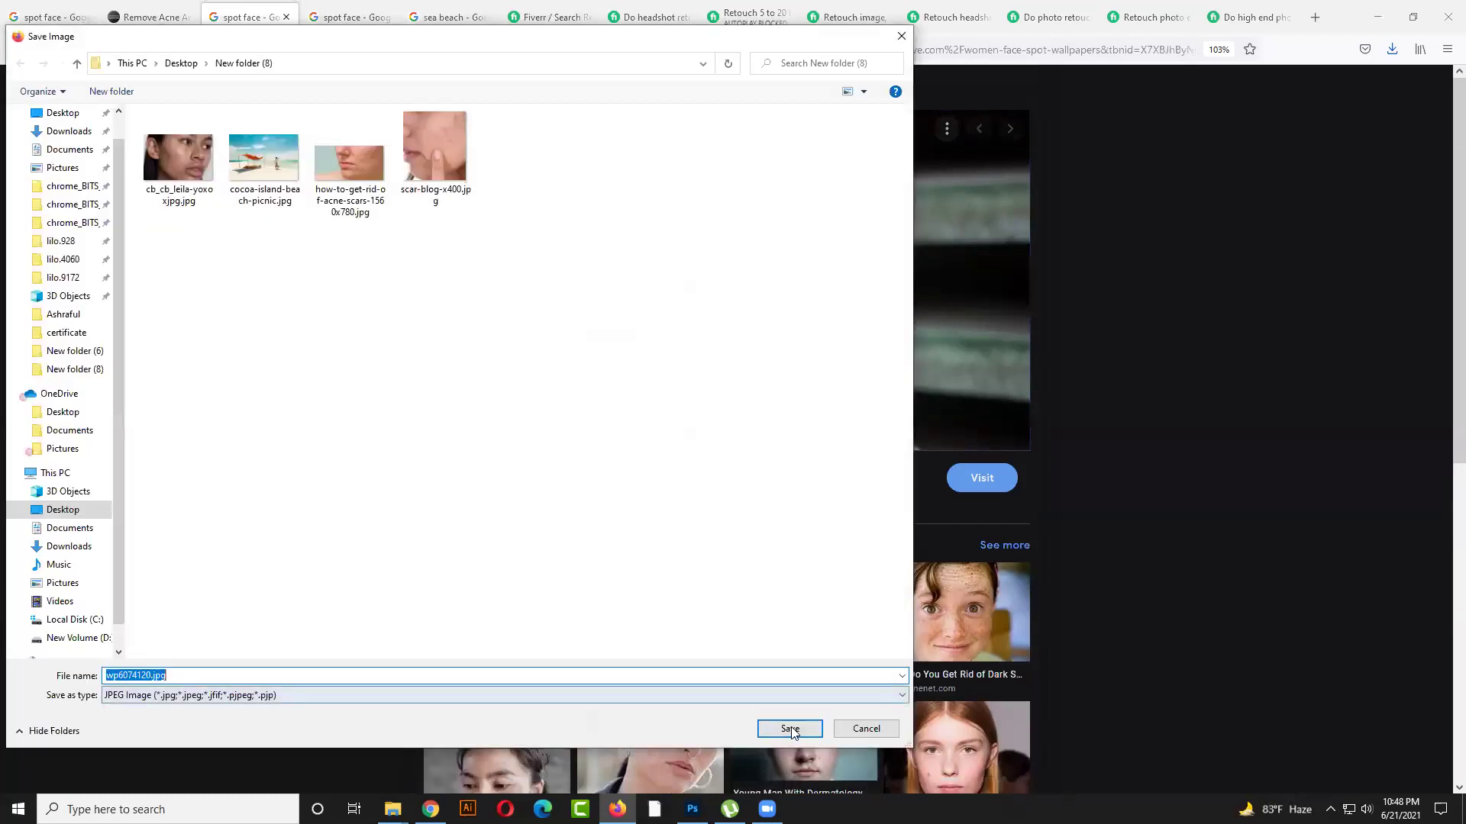
key(Return)
scroll(719, 411, down, 7)
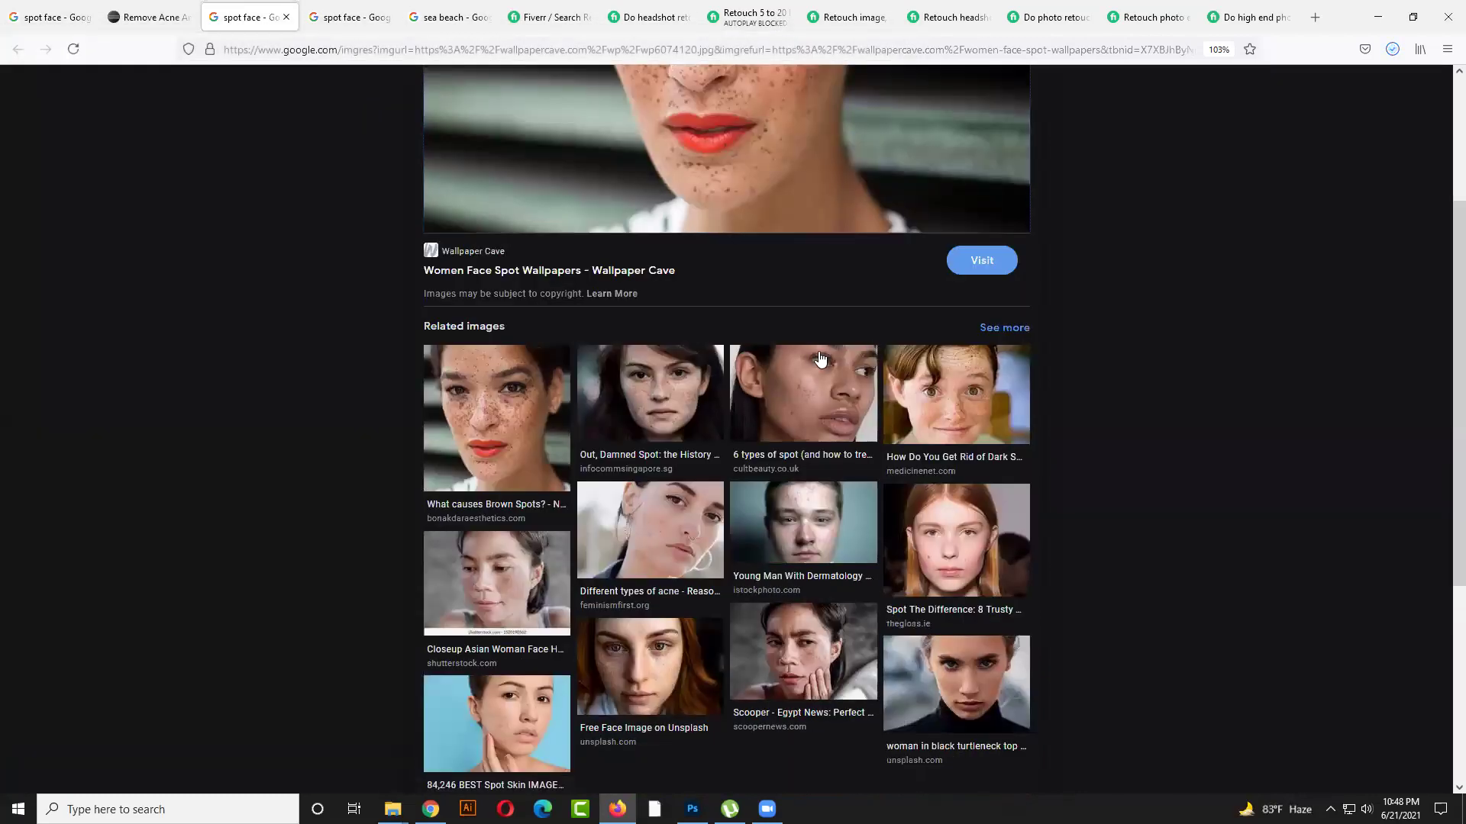
scroll(724, 317, up, 6)
scroll(723, 364, down, 3)
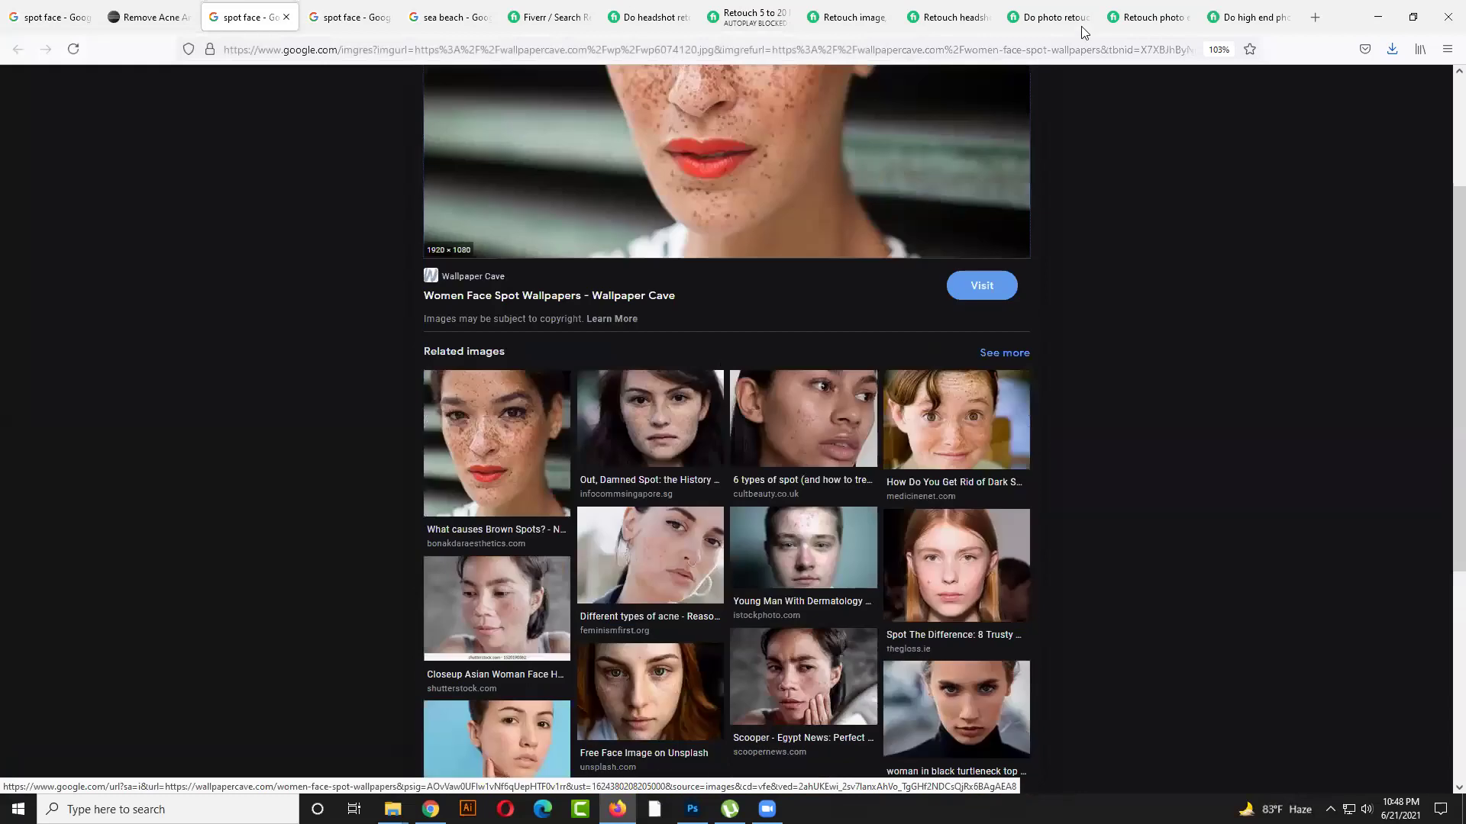
Review the recent downloads list from the acne removal tutorial page
click(1048, 17)
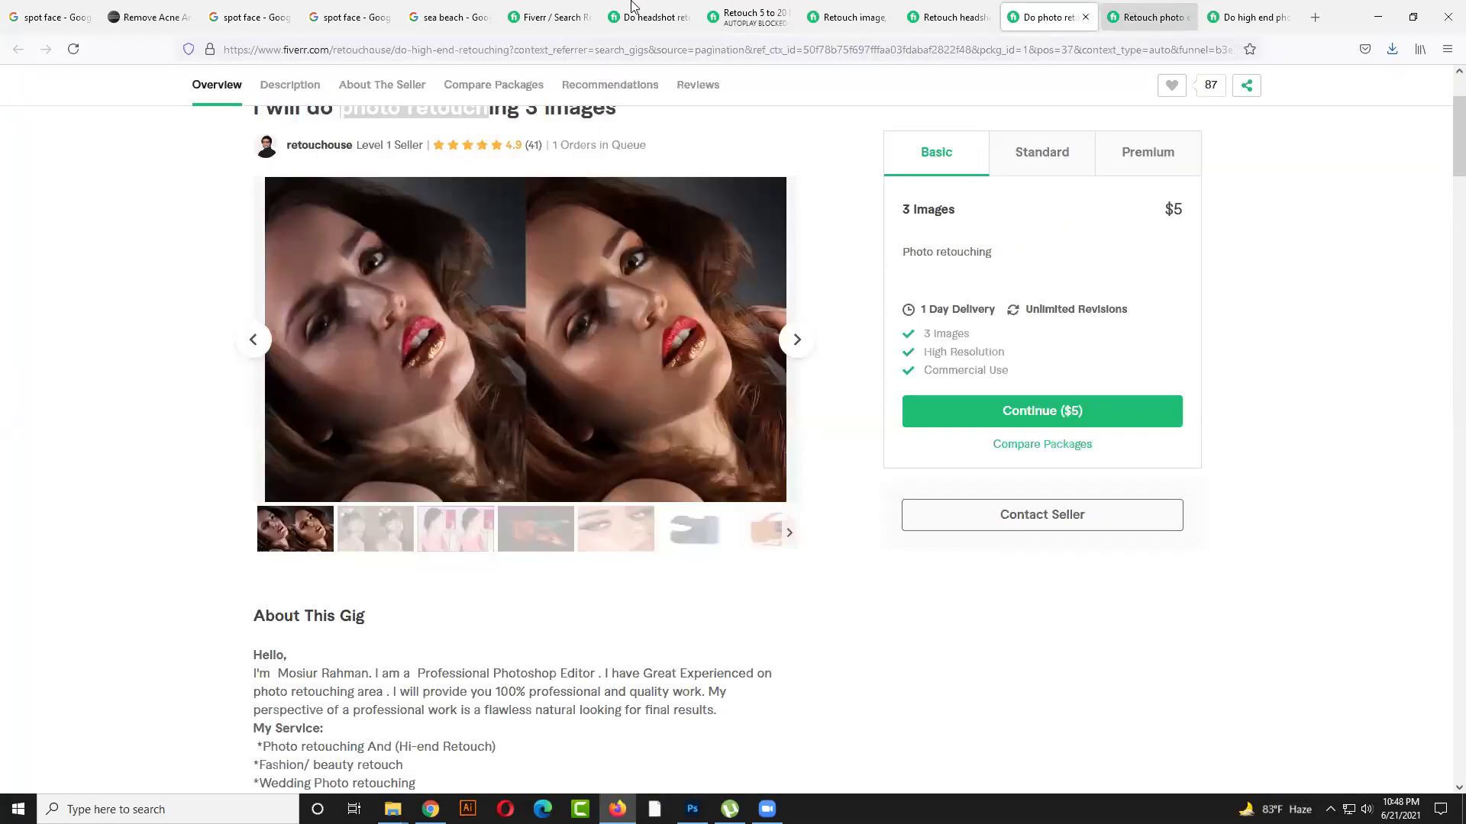
click(146, 17)
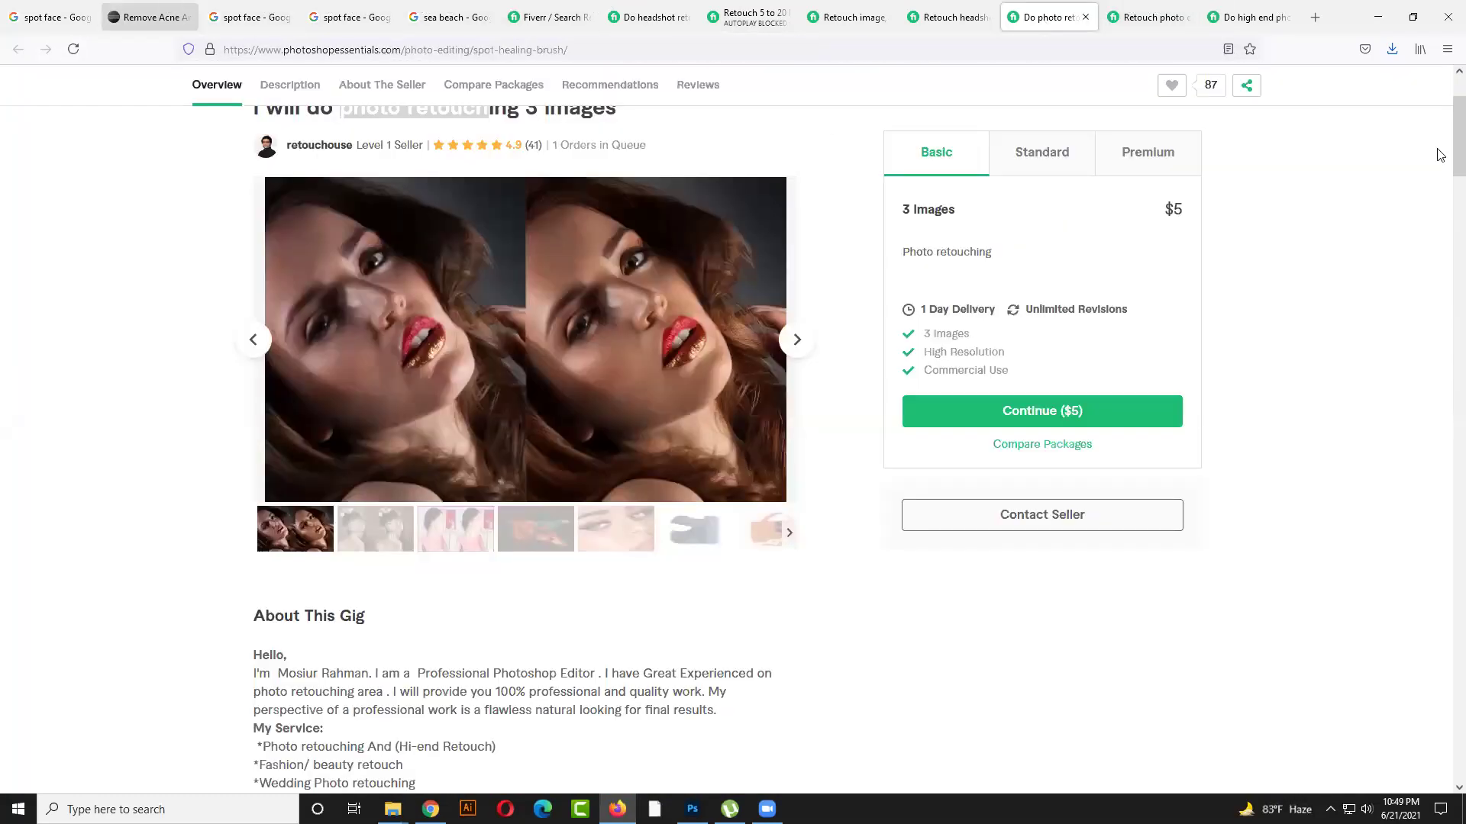
click(1391, 49)
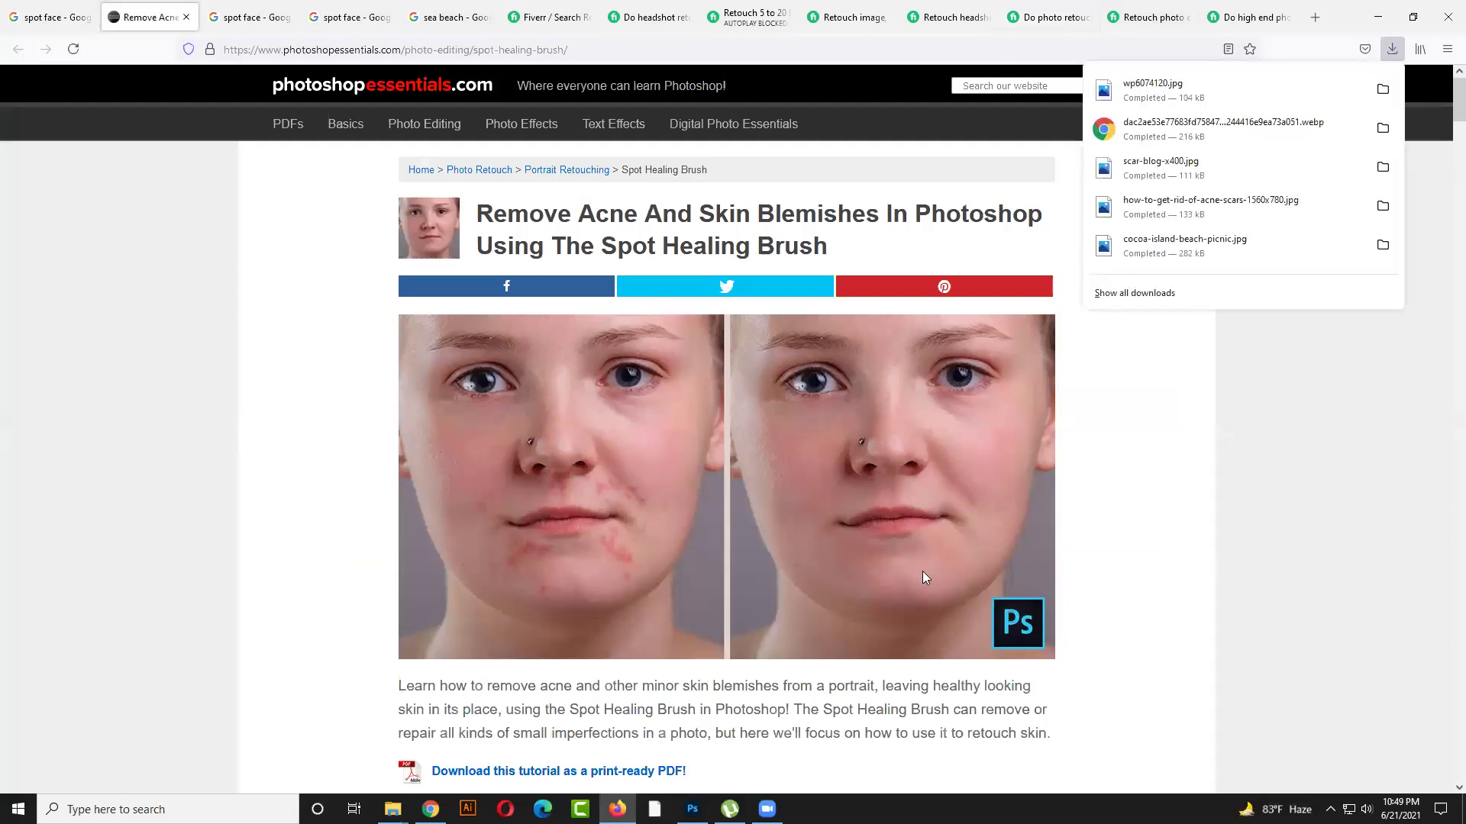
click(1223, 506)
scroll(853, 437, down, 1)
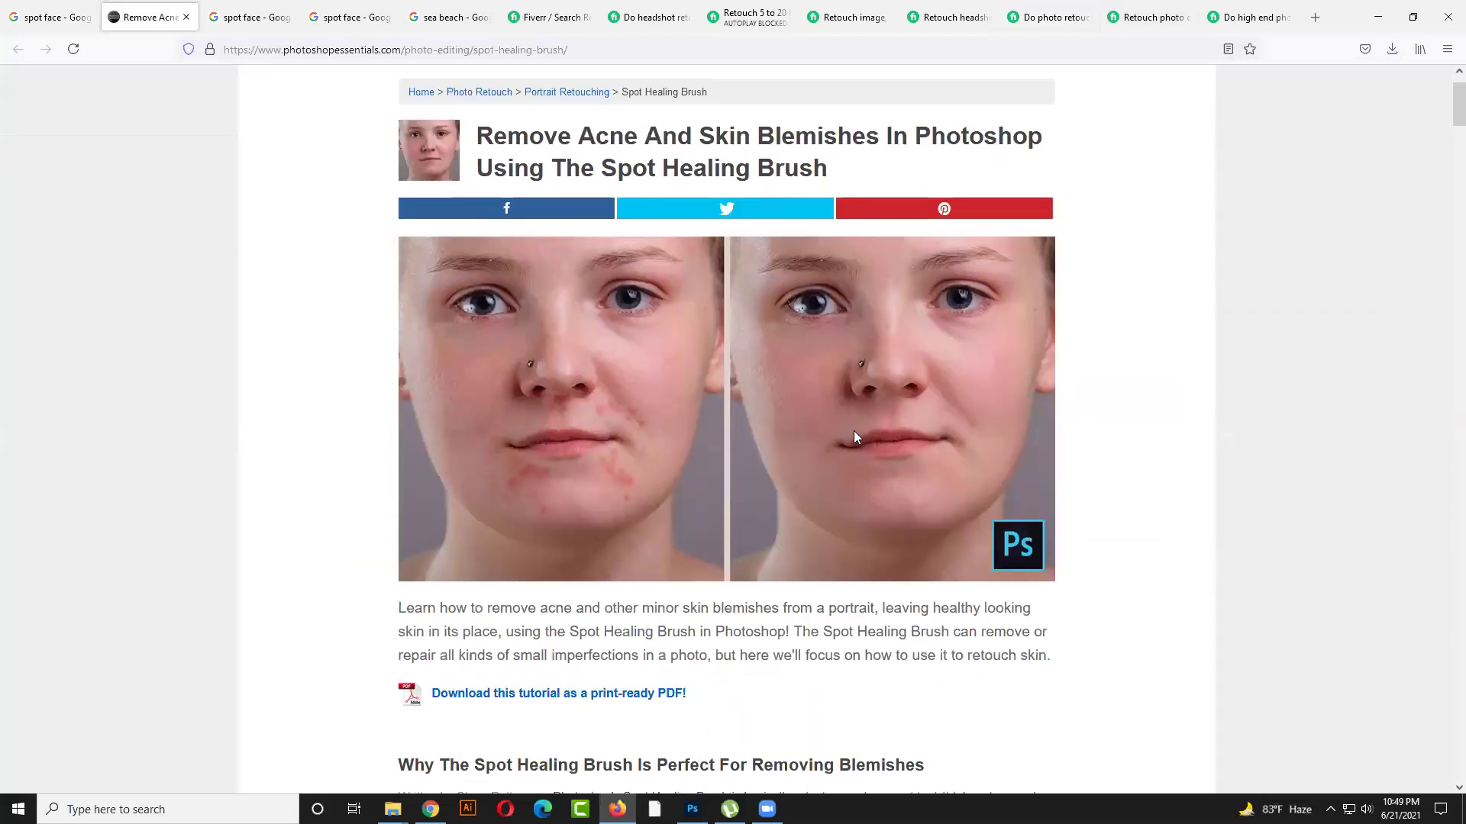
scroll(900, 499, down, 3)
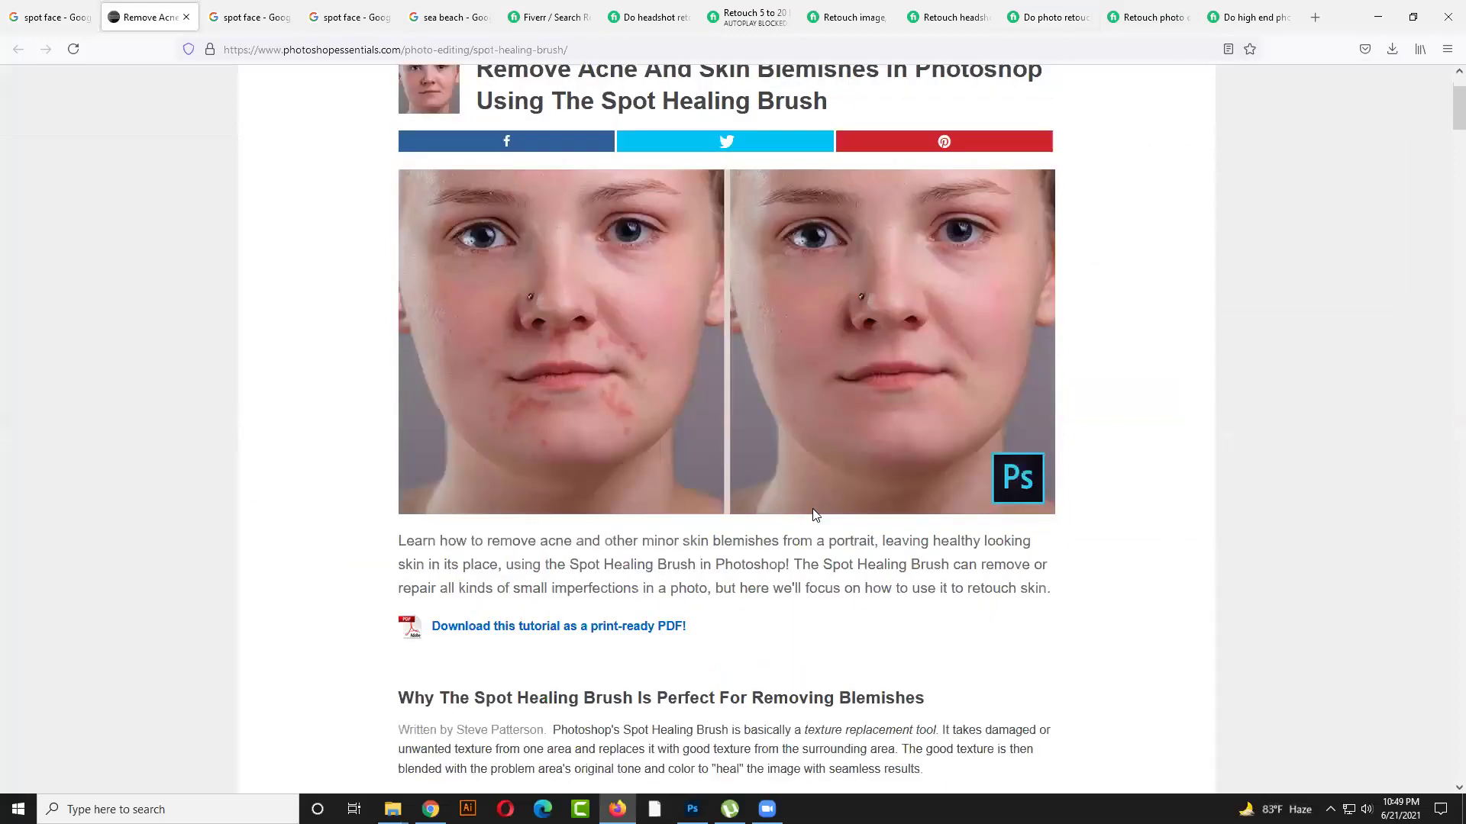
scroll(818, 512, up, 4)
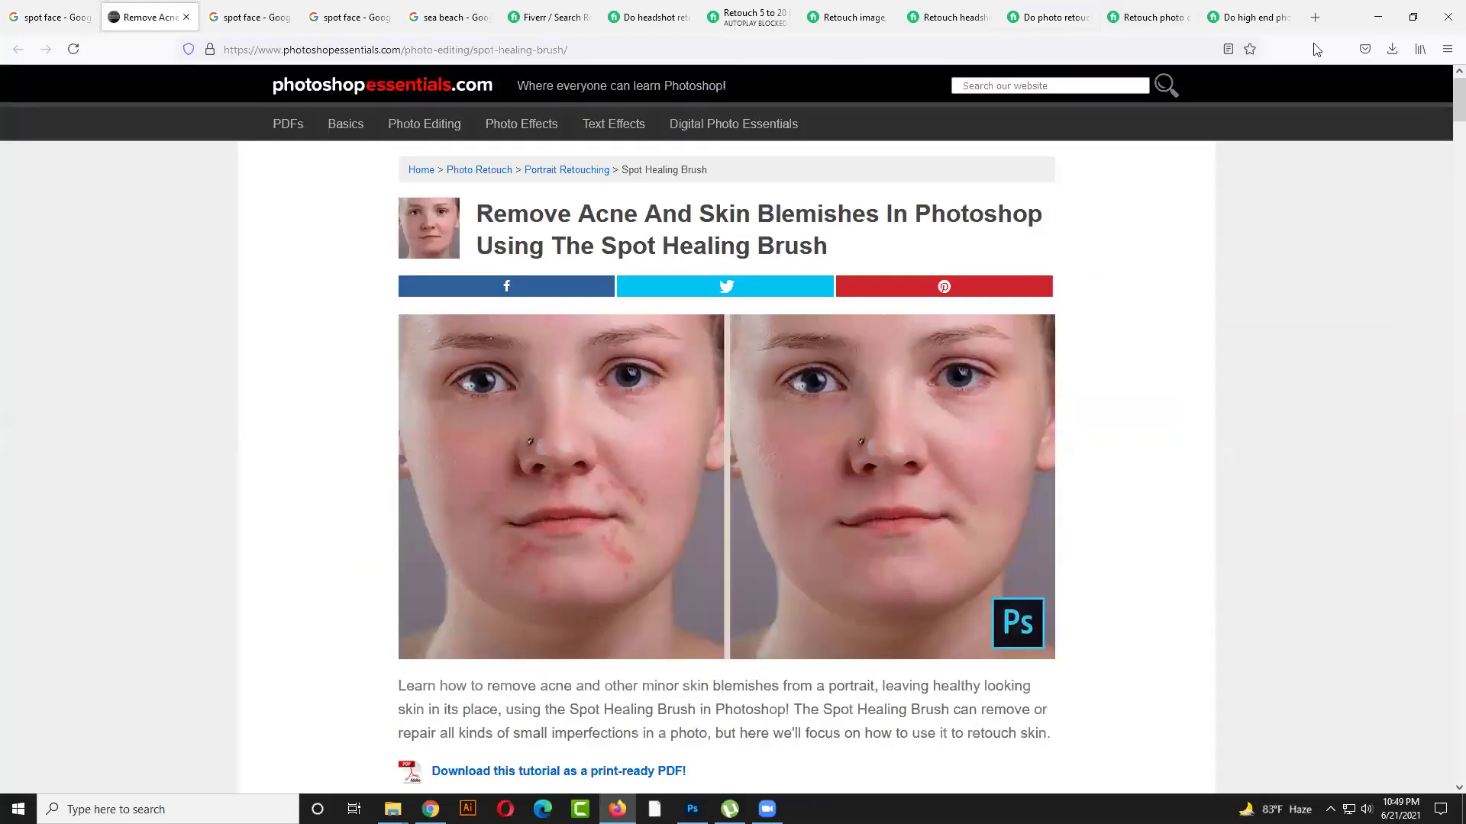
Open wp6074120.jpg's download folder in File Explorer, then start a new Firefox tab
click(1392, 49)
click(1383, 91)
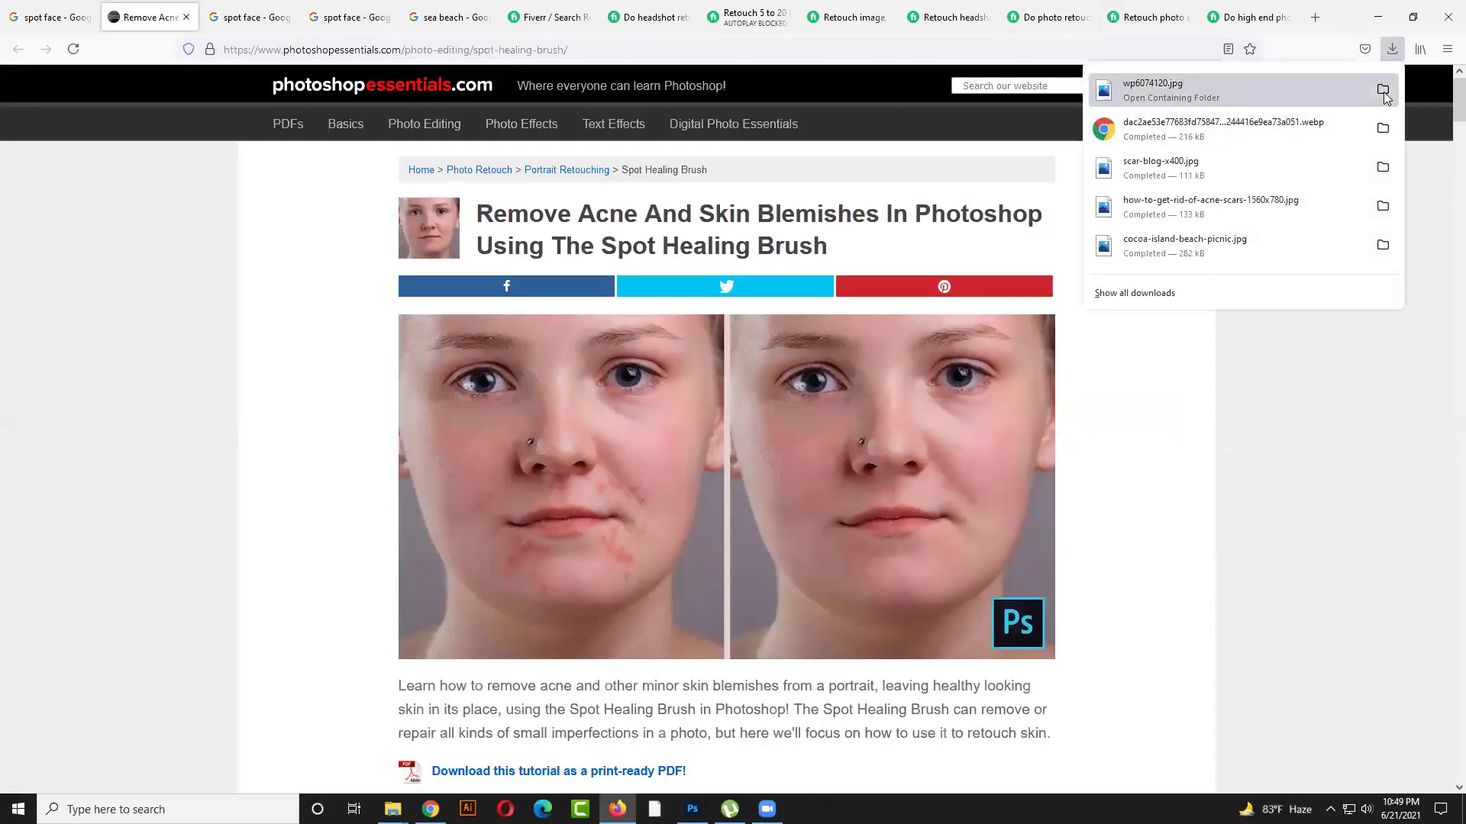
click(1192, 451)
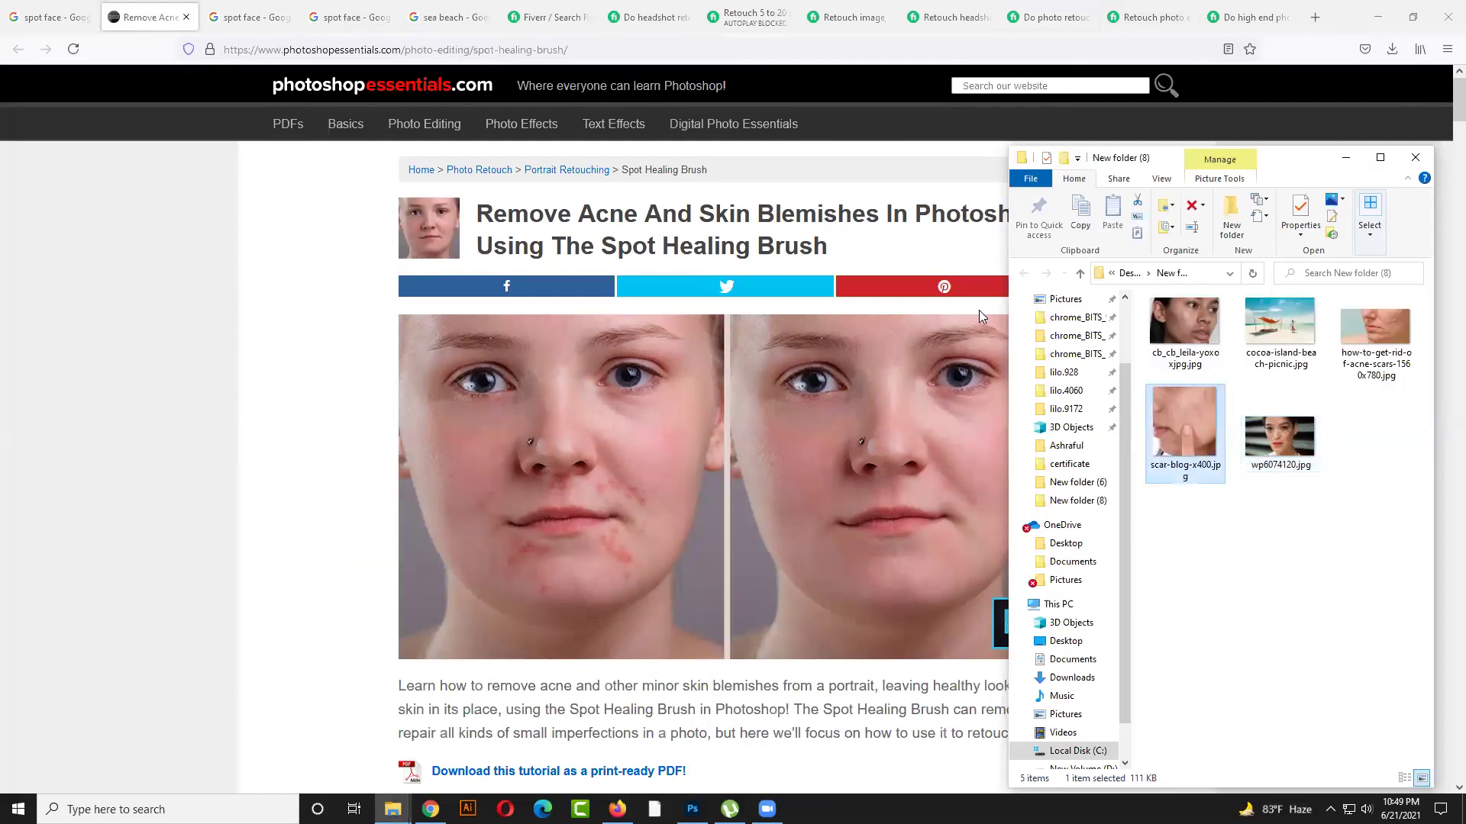
click(1315, 18)
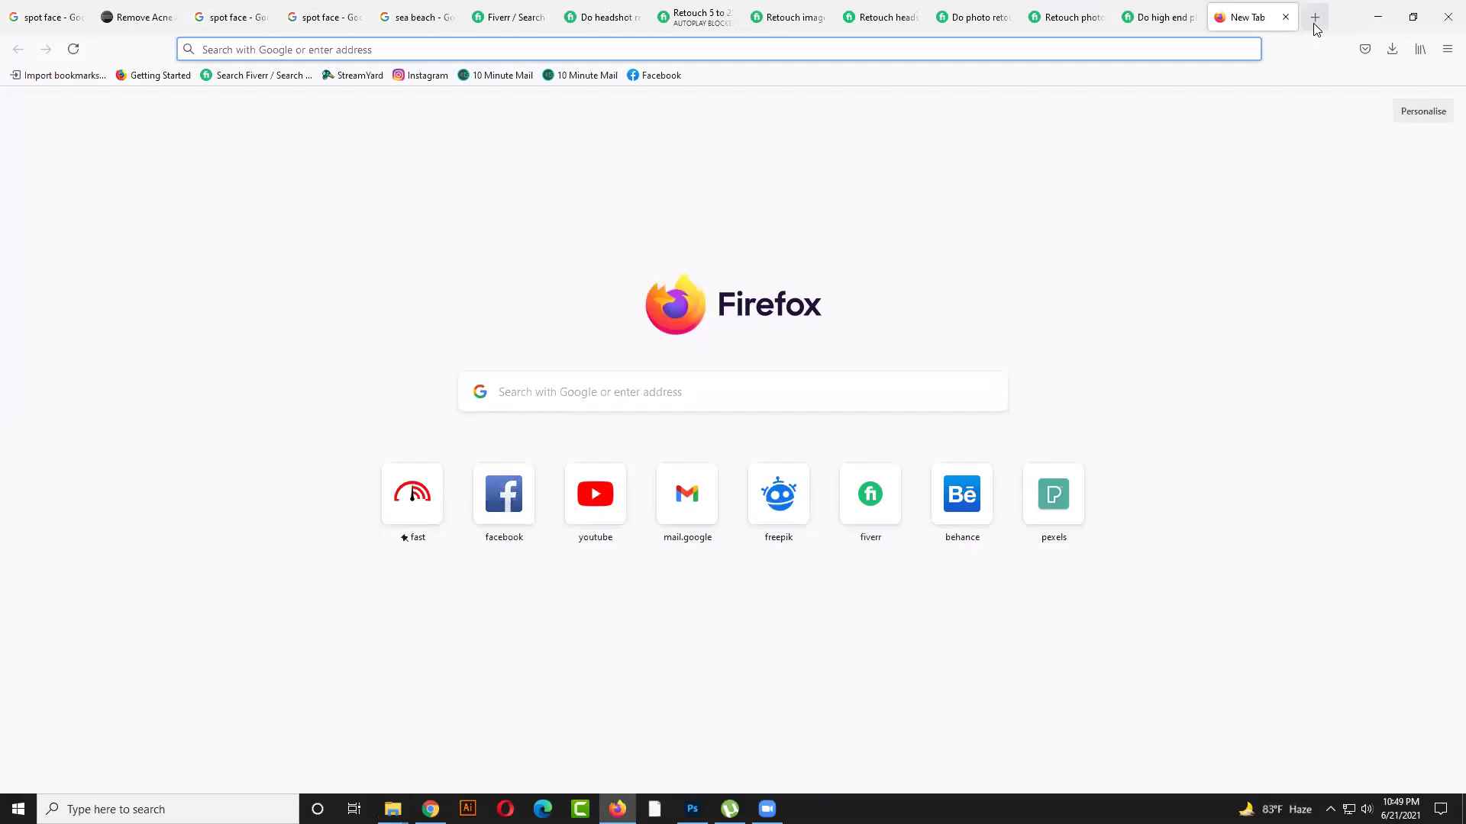
Search Google for 'fiverr gig image size' and highlight the 550 X 370 pixel dimensions
text(fiverr)
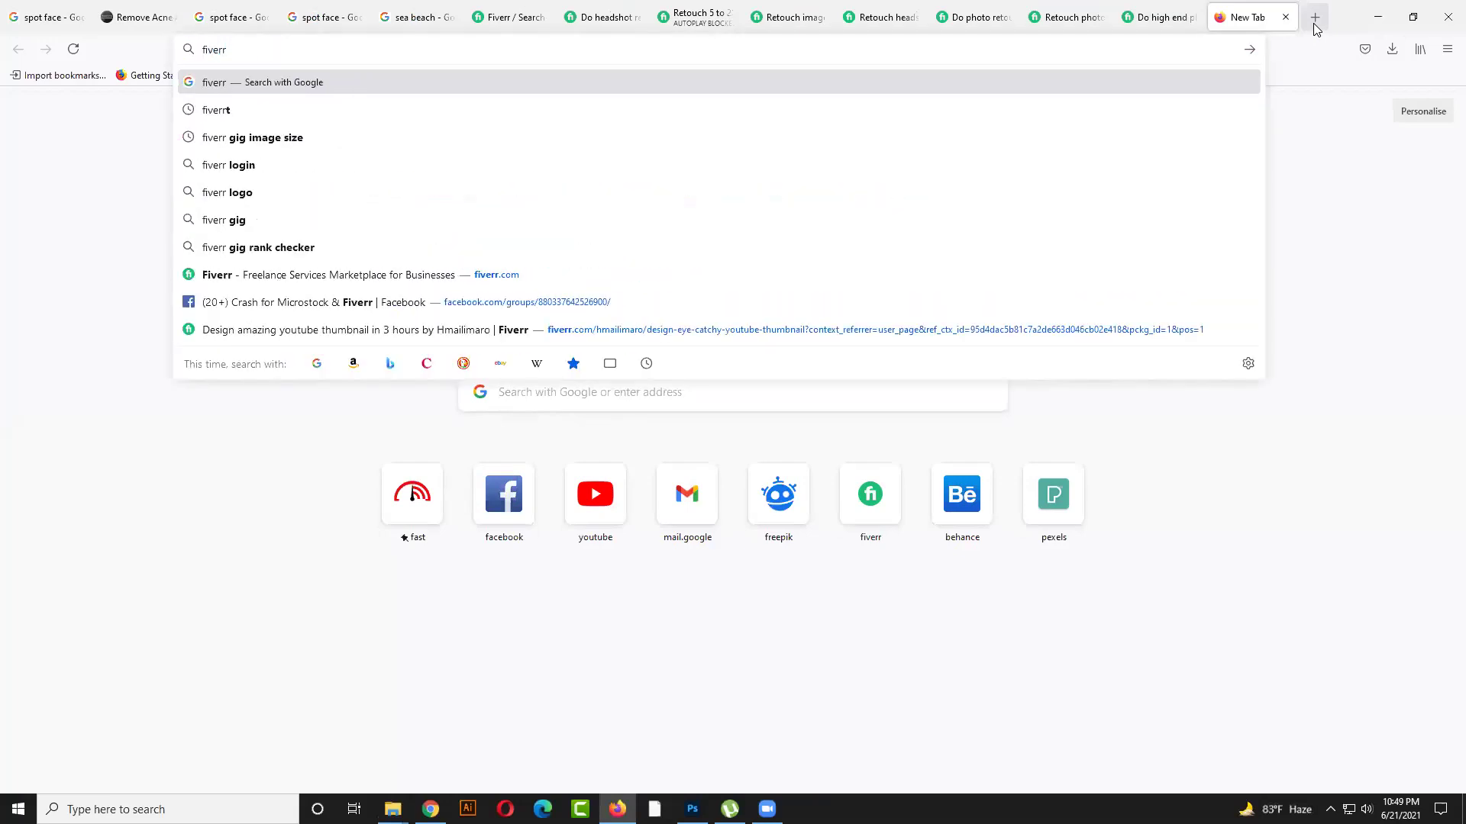
key(Down)
key(Down)
key(Return)
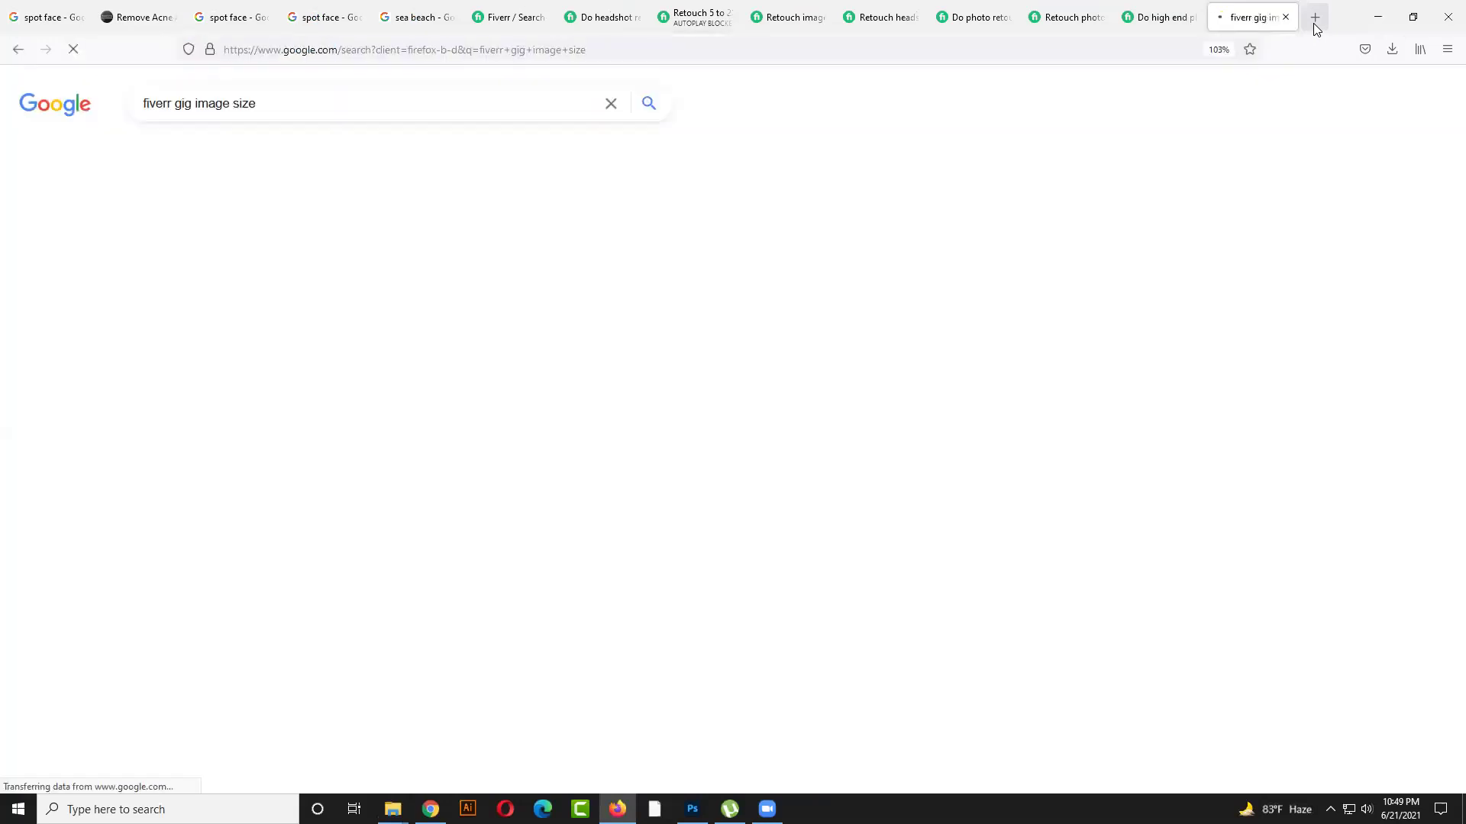
drag(344, 340, 383, 339)
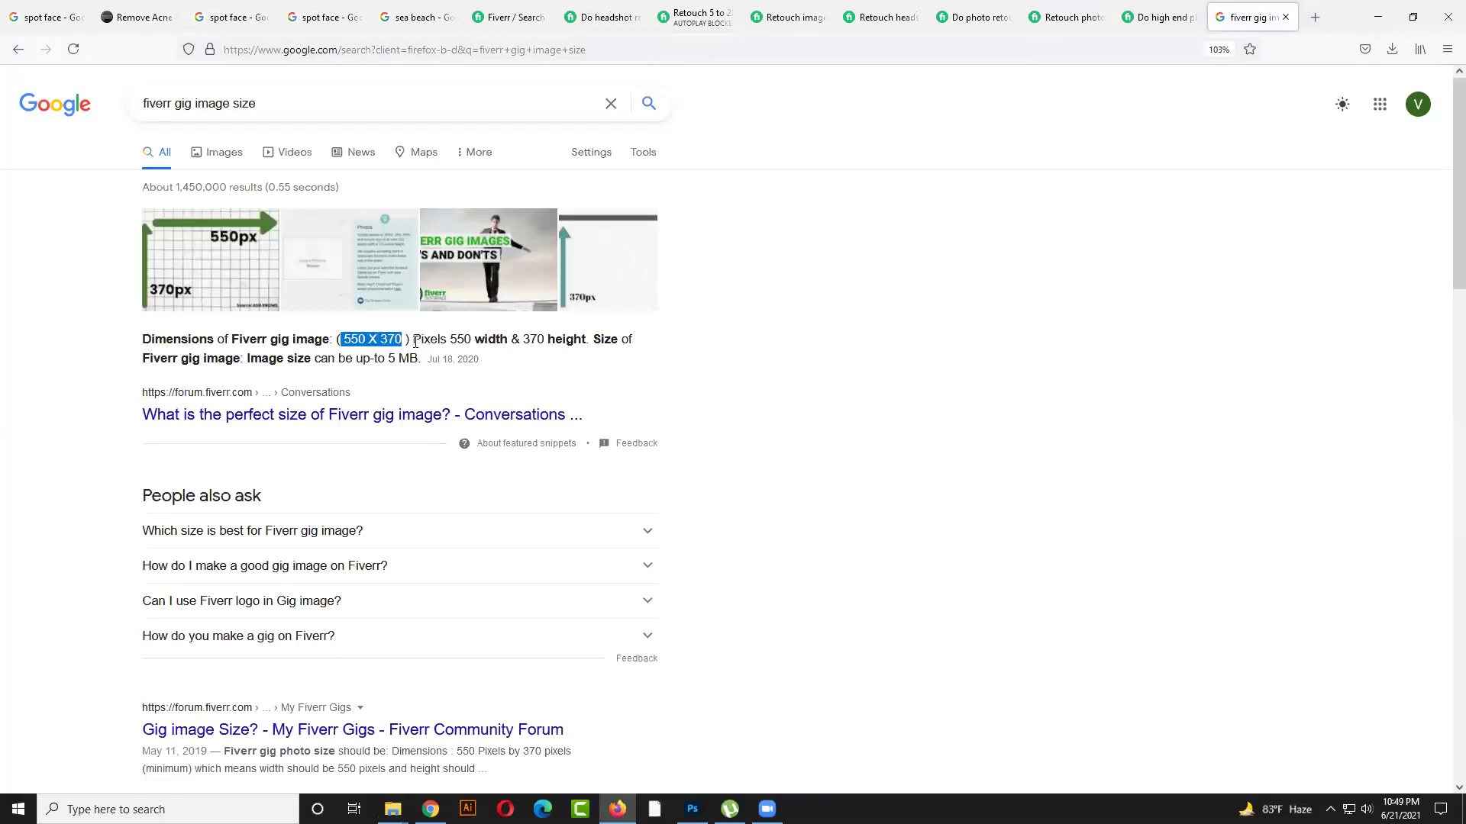
key(alt+Tab)
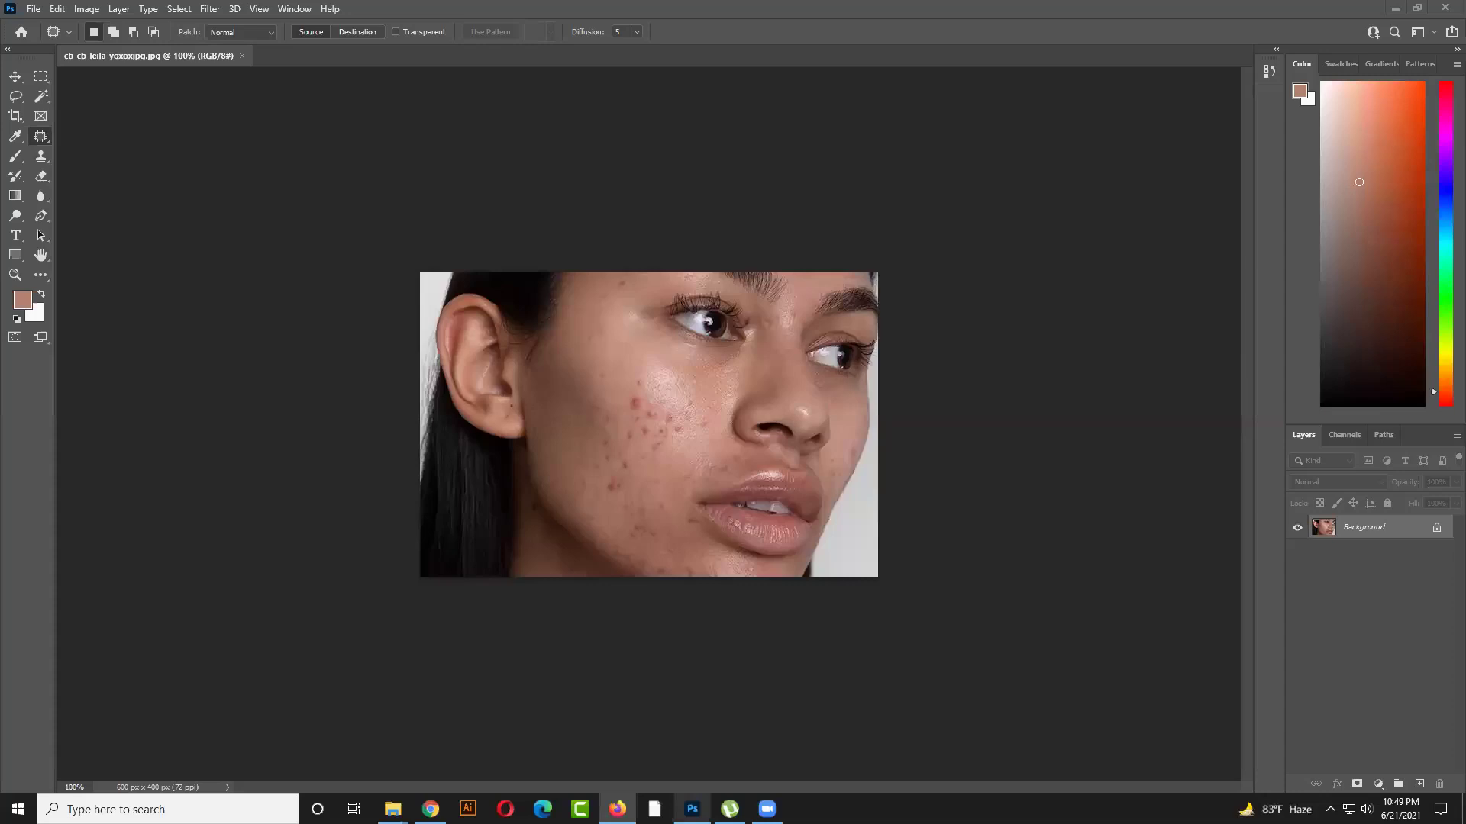
Start a new Photoshop document and enter its width, height and resolution values
click(34, 10)
click(42, 27)
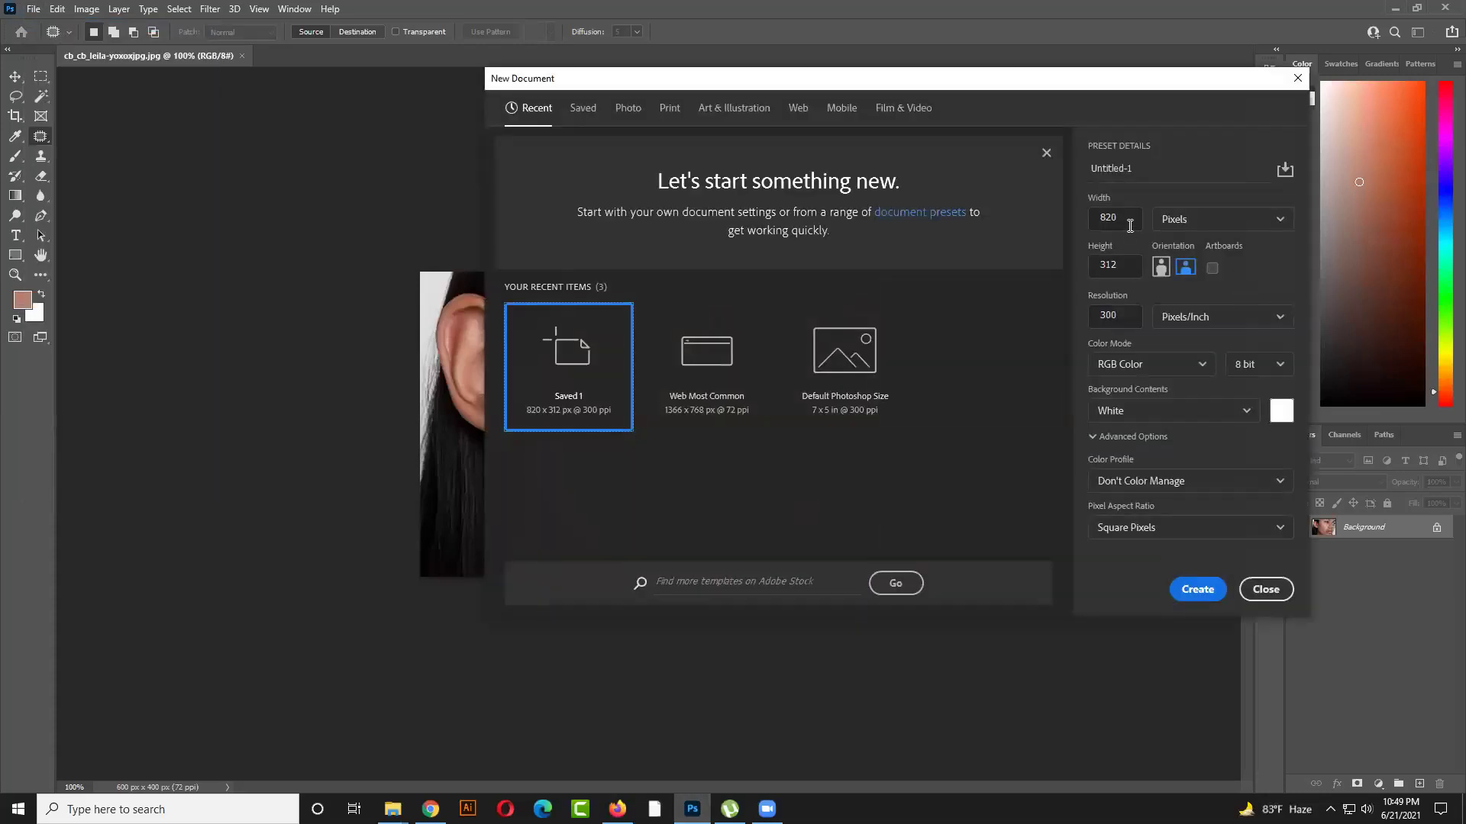
double_click(1130, 226)
text(550)
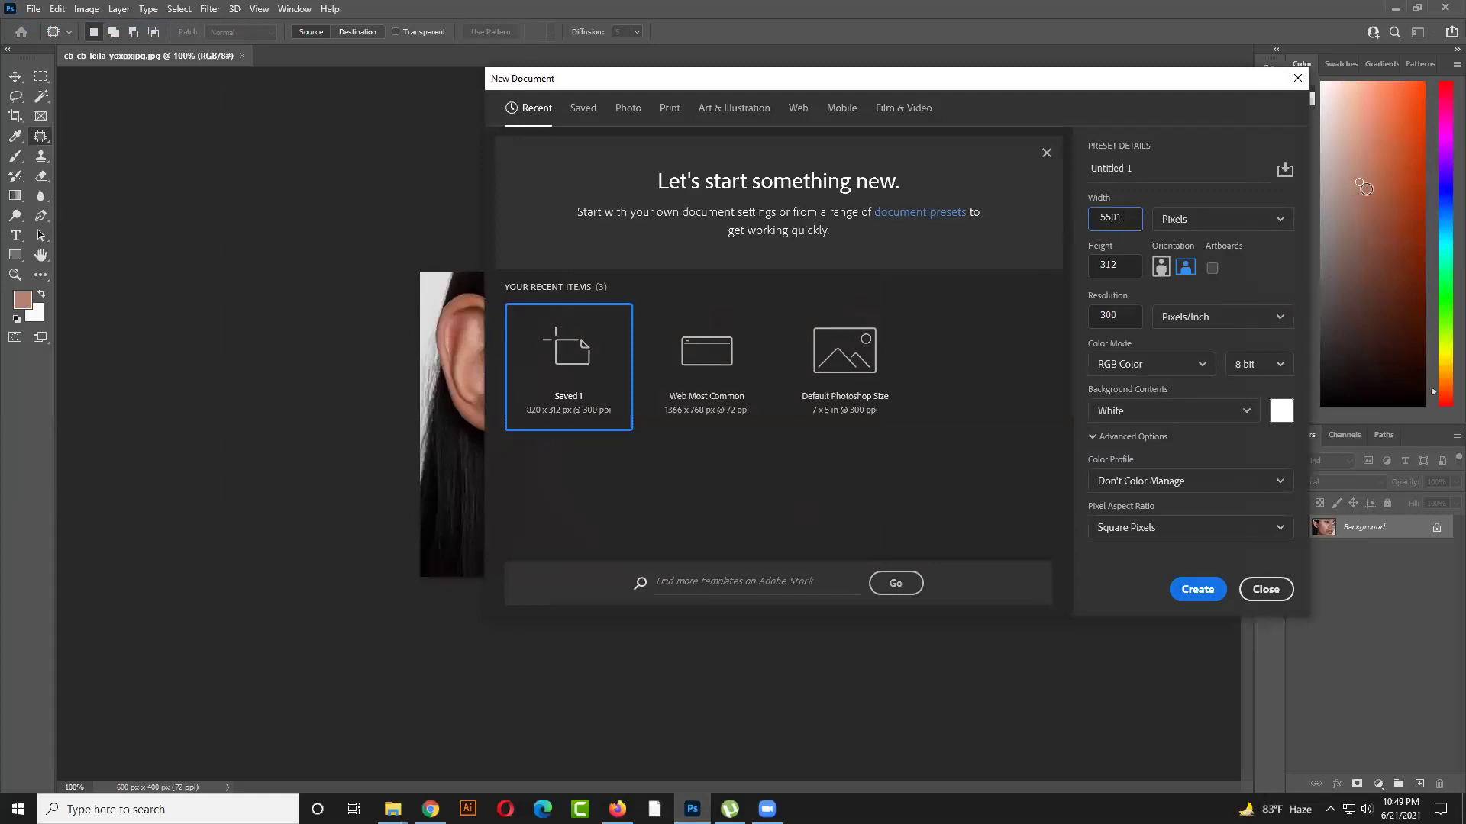
key(Tab)
text(300)
click(1133, 317)
click(1112, 217)
key(Tab)
click(1114, 264)
Recheck the gig limits in Firefox (up to 5 MB), then create the 550 x 370 px, 300 ppi document
click(617, 808)
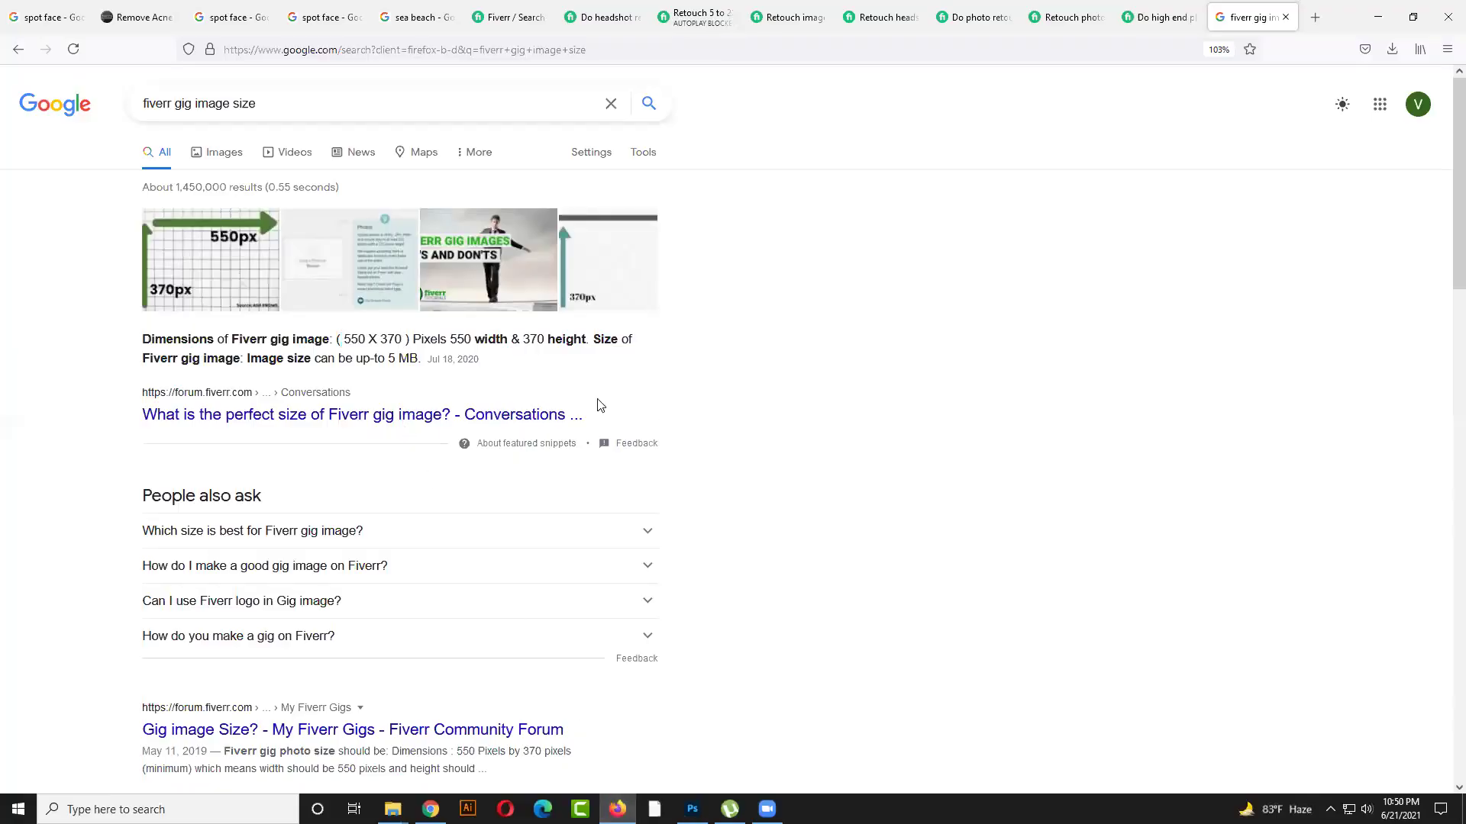
drag(420, 360, 388, 364)
click(692, 808)
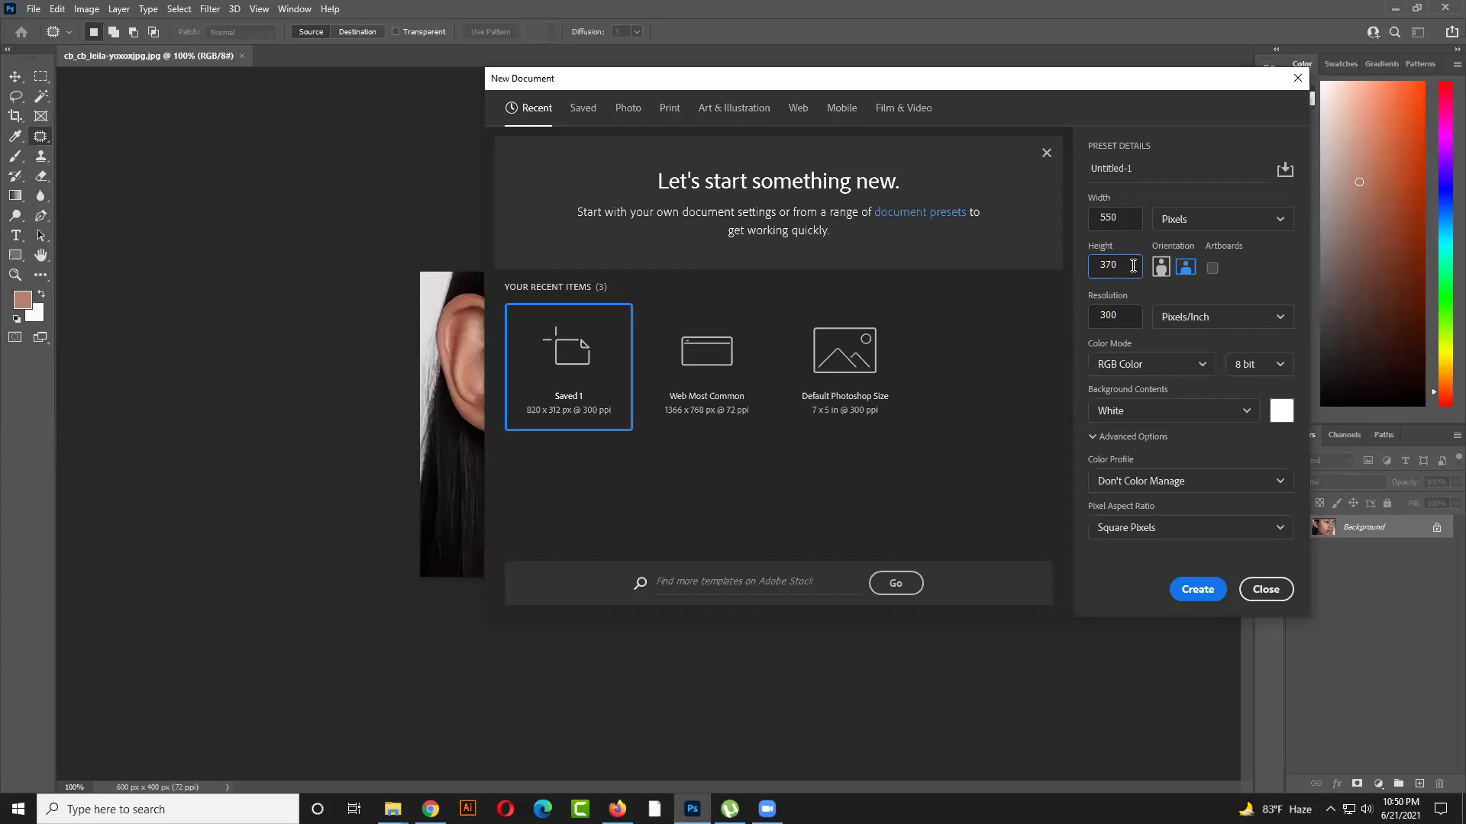
click(1197, 589)
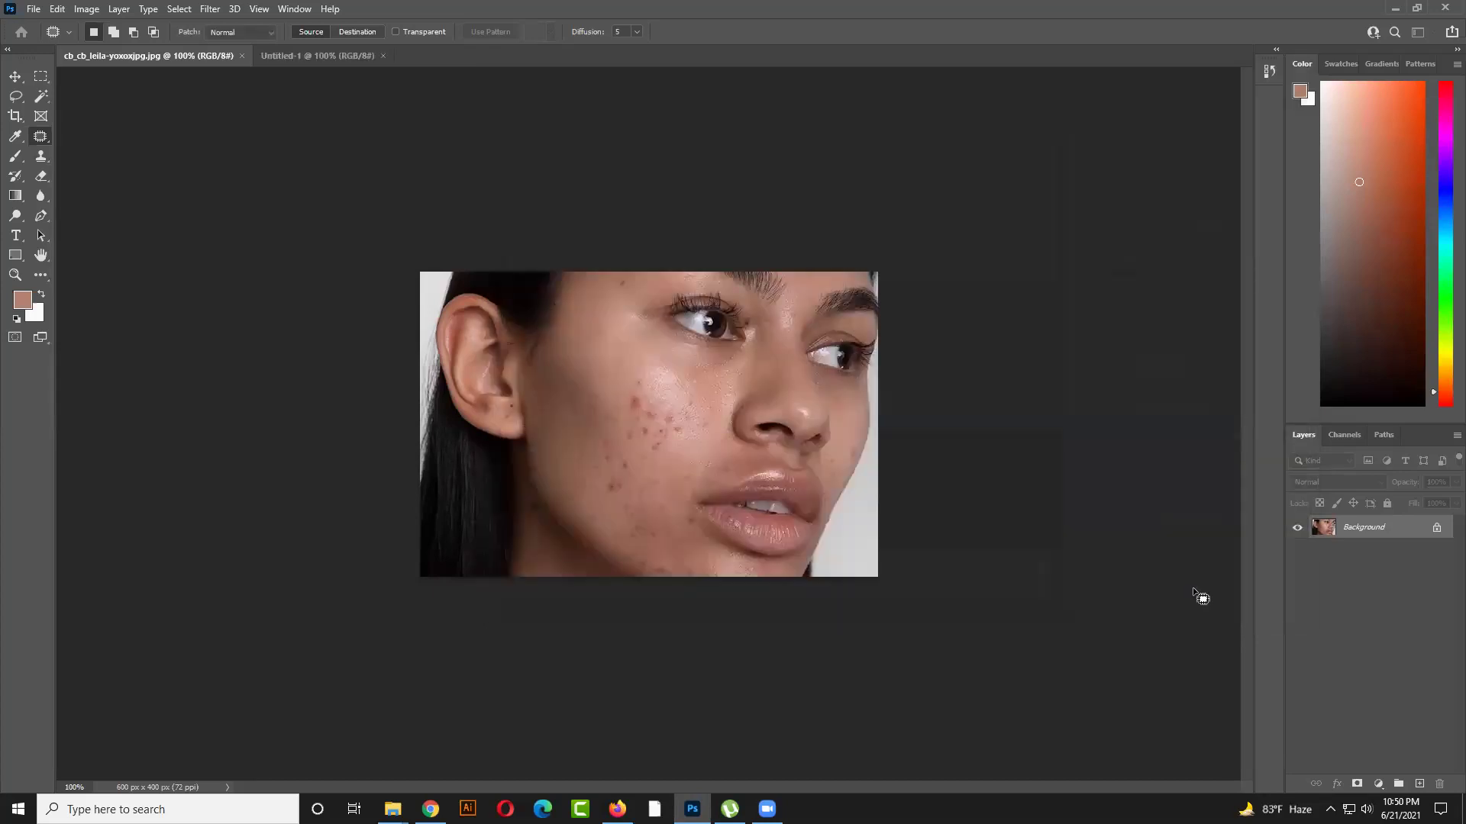
Open Image Size, keep the Original Size preset, and show dimensions in pixels
click(92, 9)
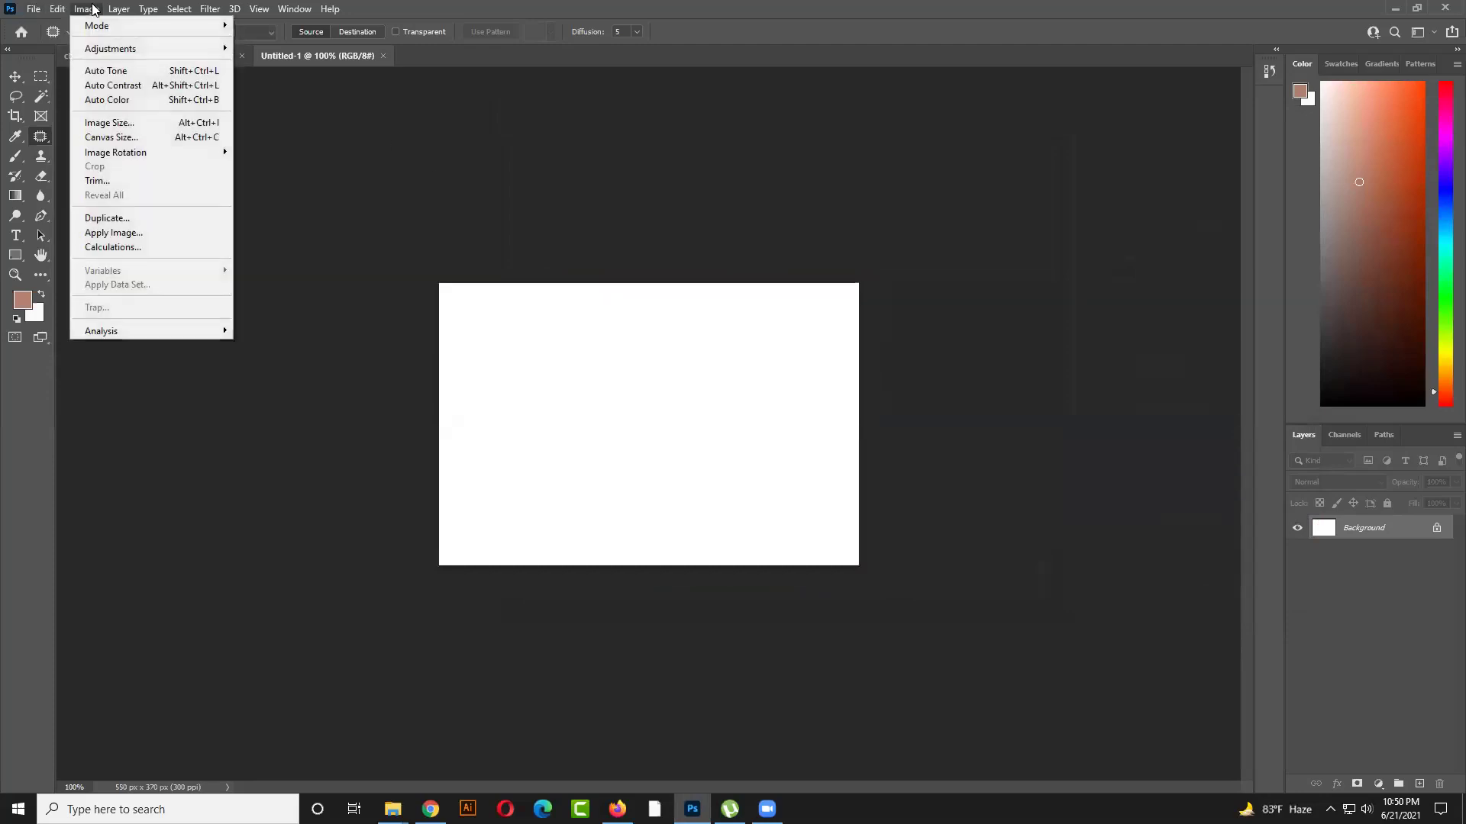
click(113, 126)
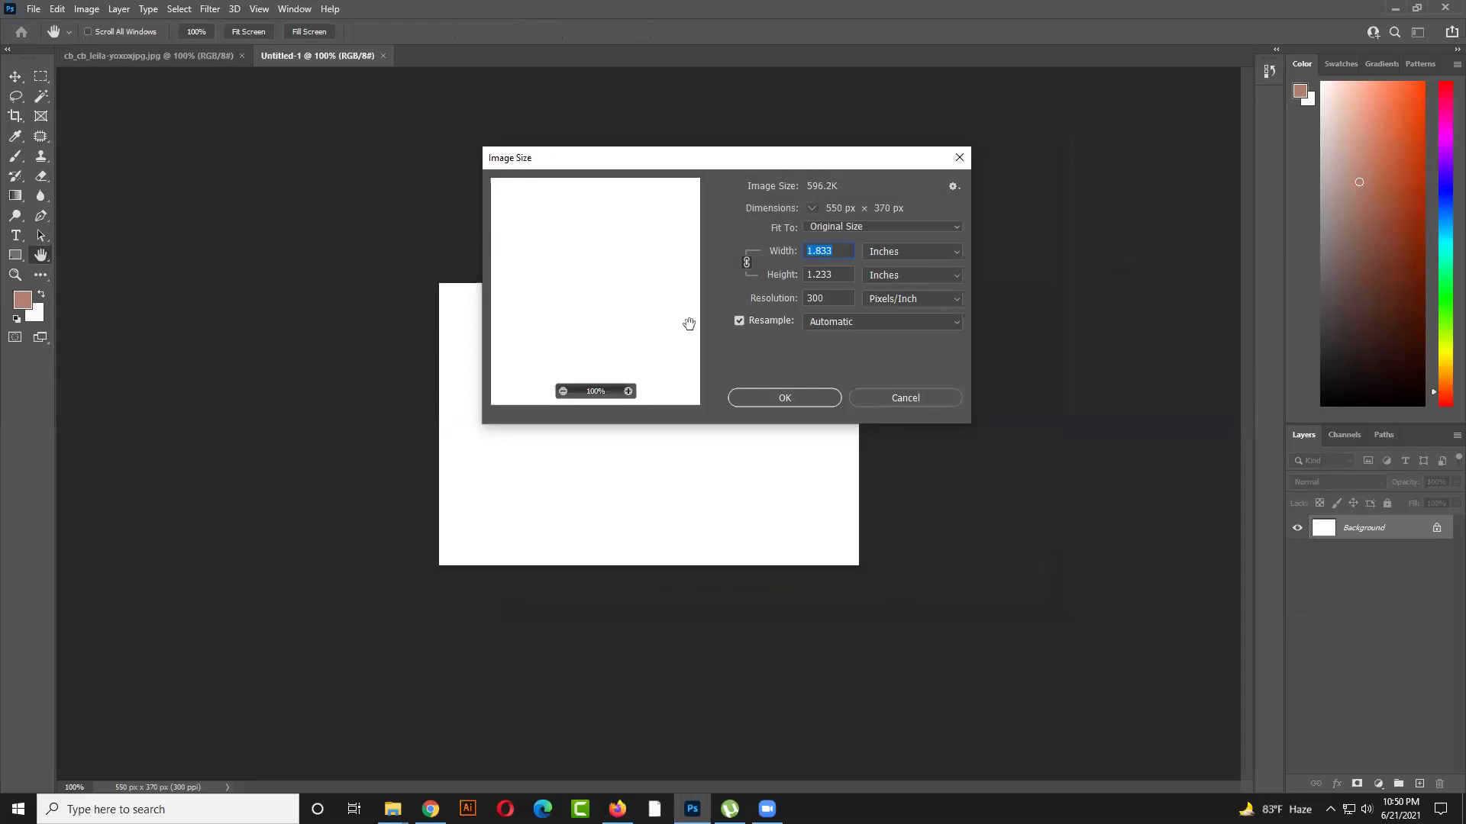
click(841, 228)
click(888, 225)
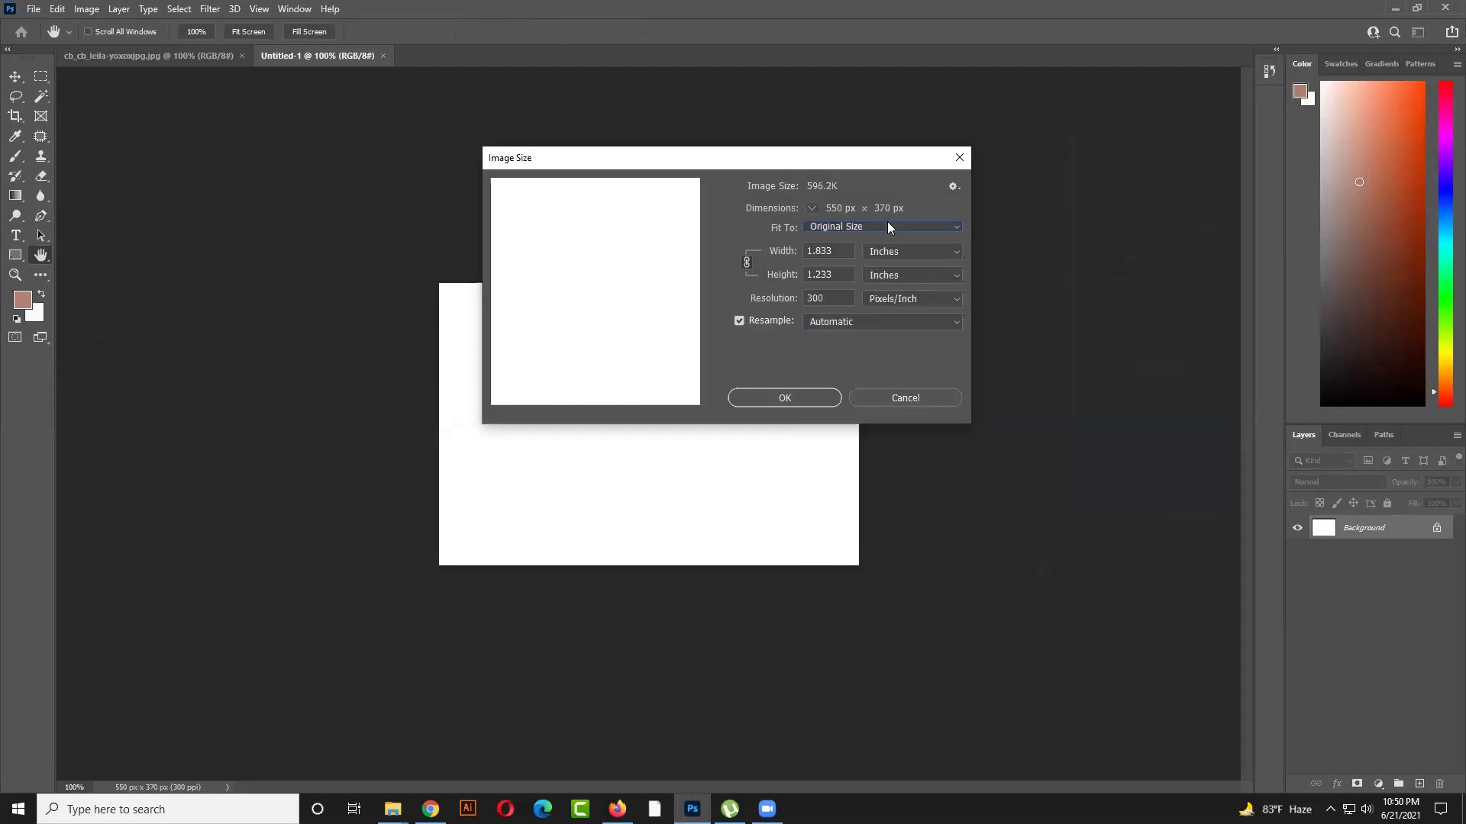
click(922, 252)
click(870, 264)
Try width values 1200, 100 and 200 with the proportions unlinked
text(1200)
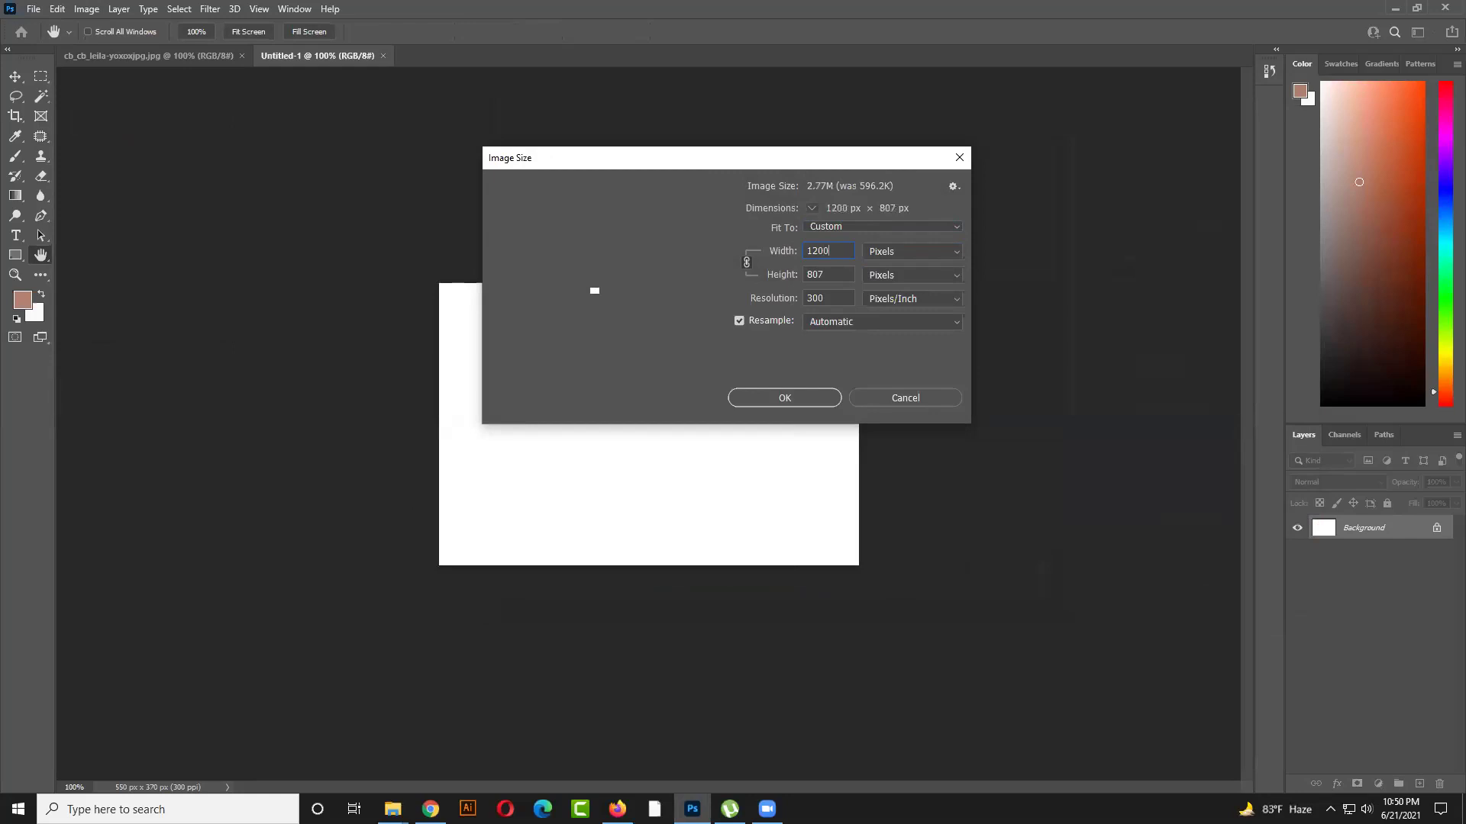
double_click(830, 273)
drag(832, 270, 786, 276)
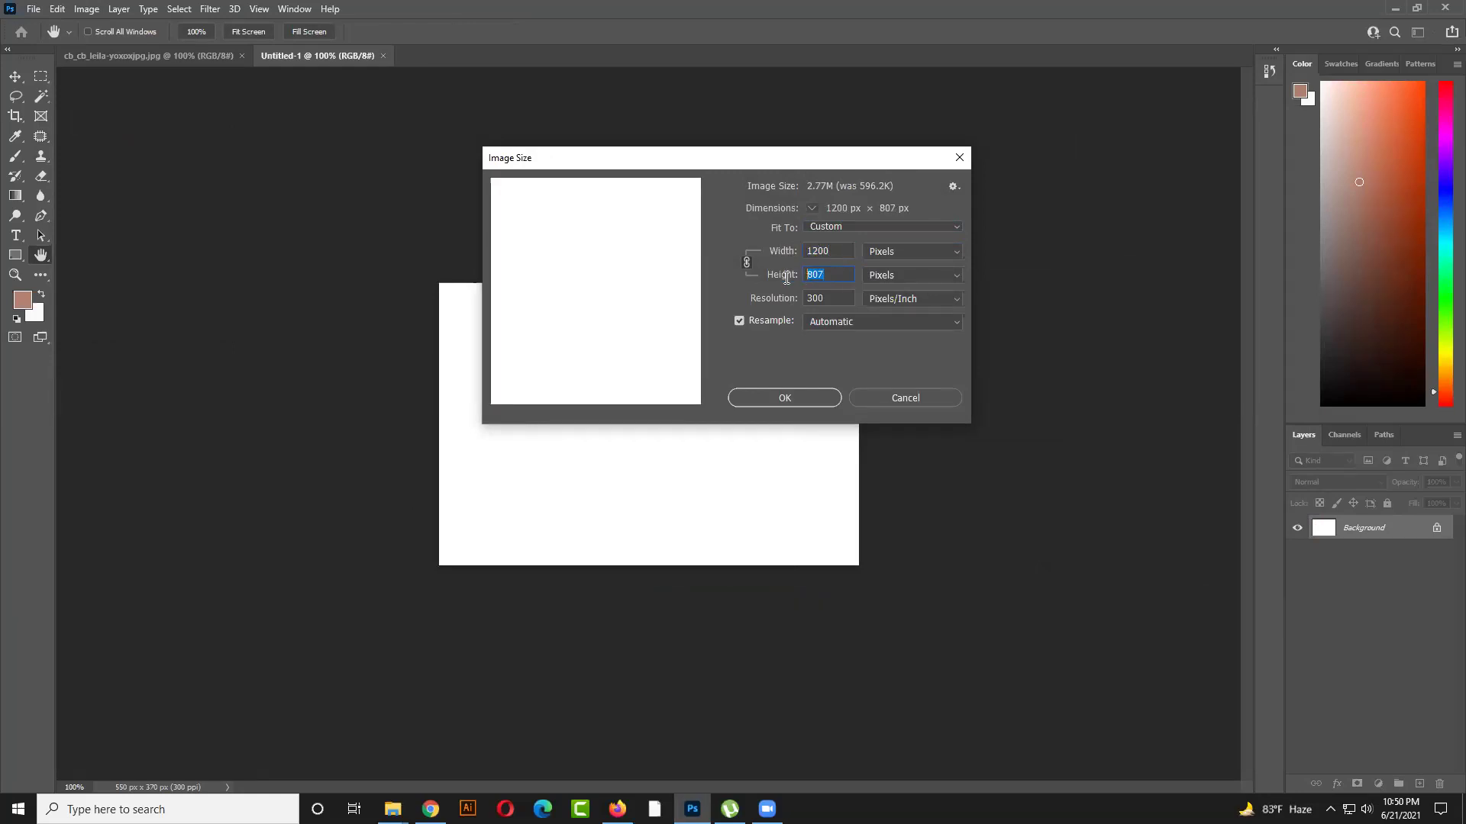
click(747, 263)
drag(847, 250, 786, 255)
text(100)
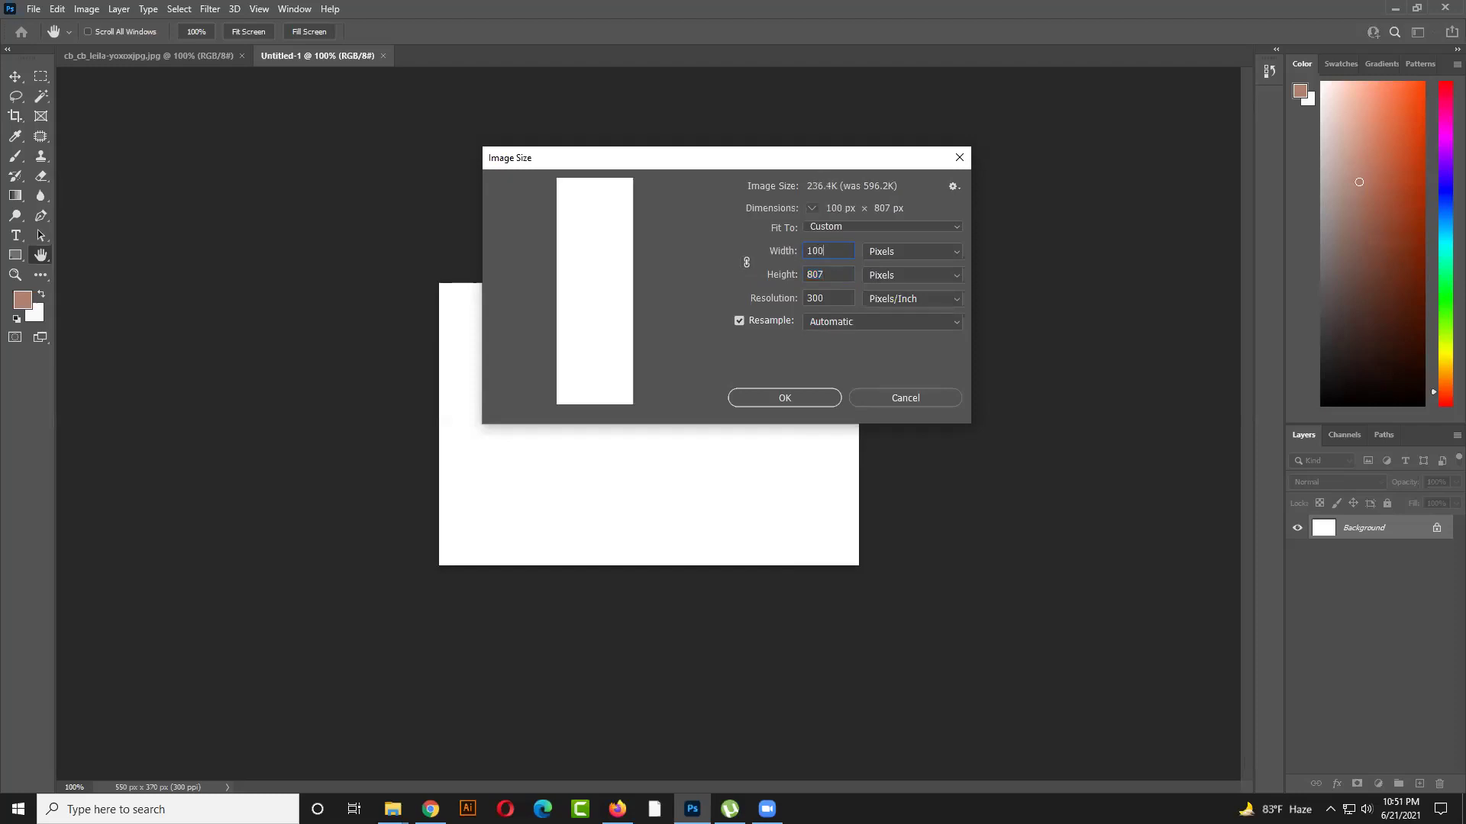
key(BackSpace)
key(BackSpace)
text(200)
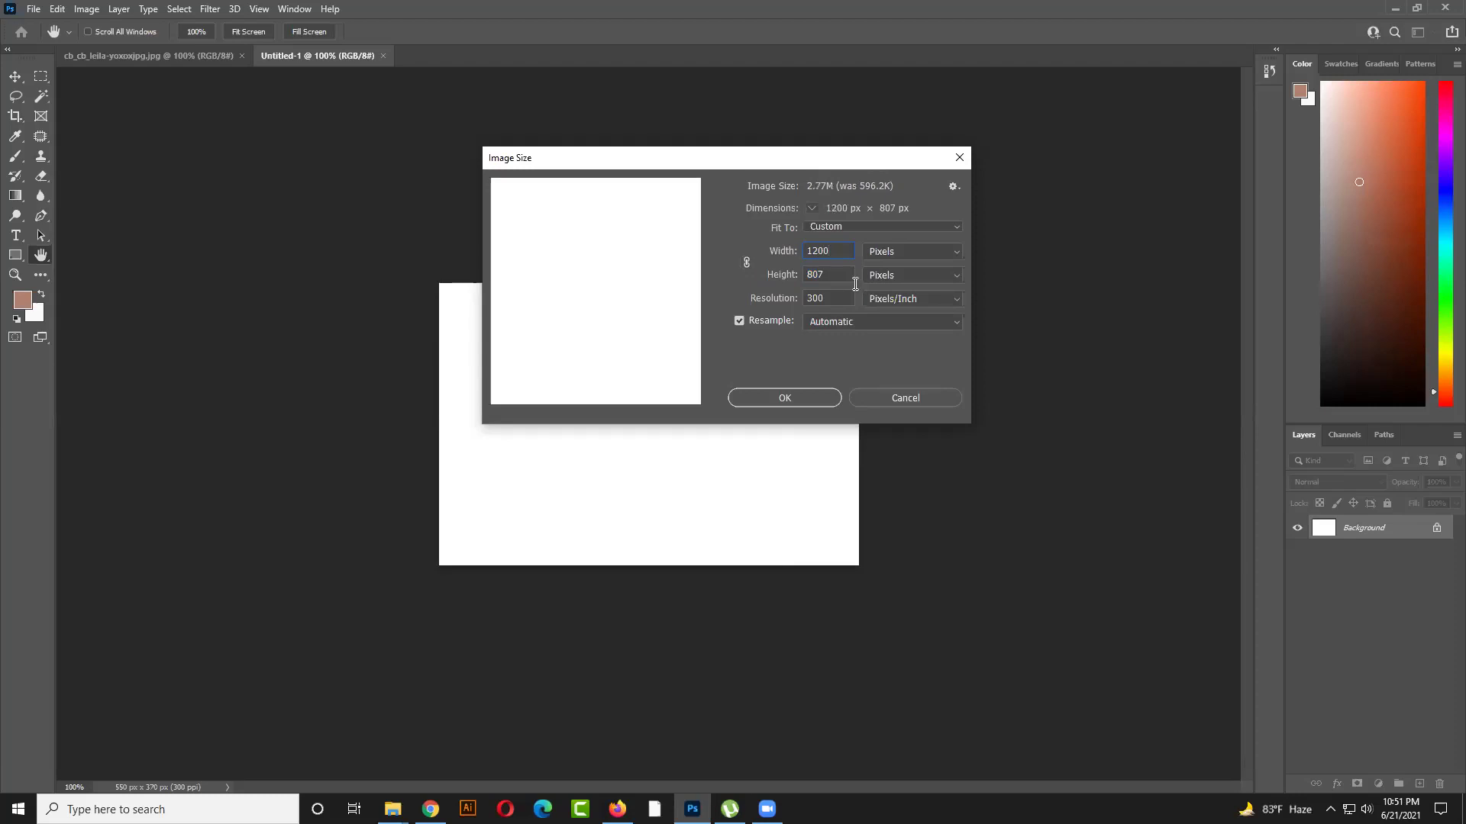
Relink proportions and set width to 1000 px (height 673), then apply
click(750, 267)
drag(831, 249, 803, 252)
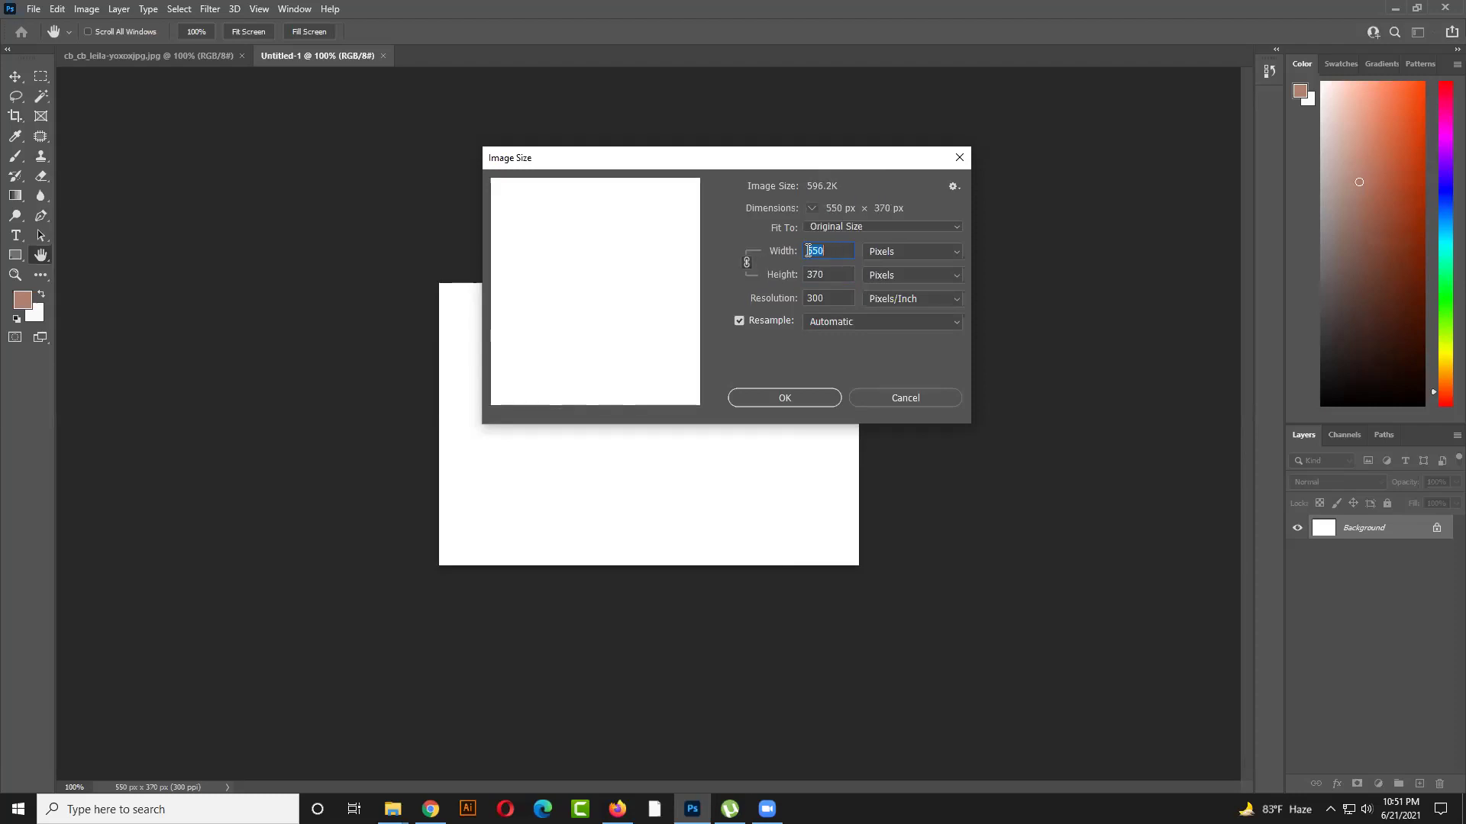
text(600)
drag(838, 252, 705, 215)
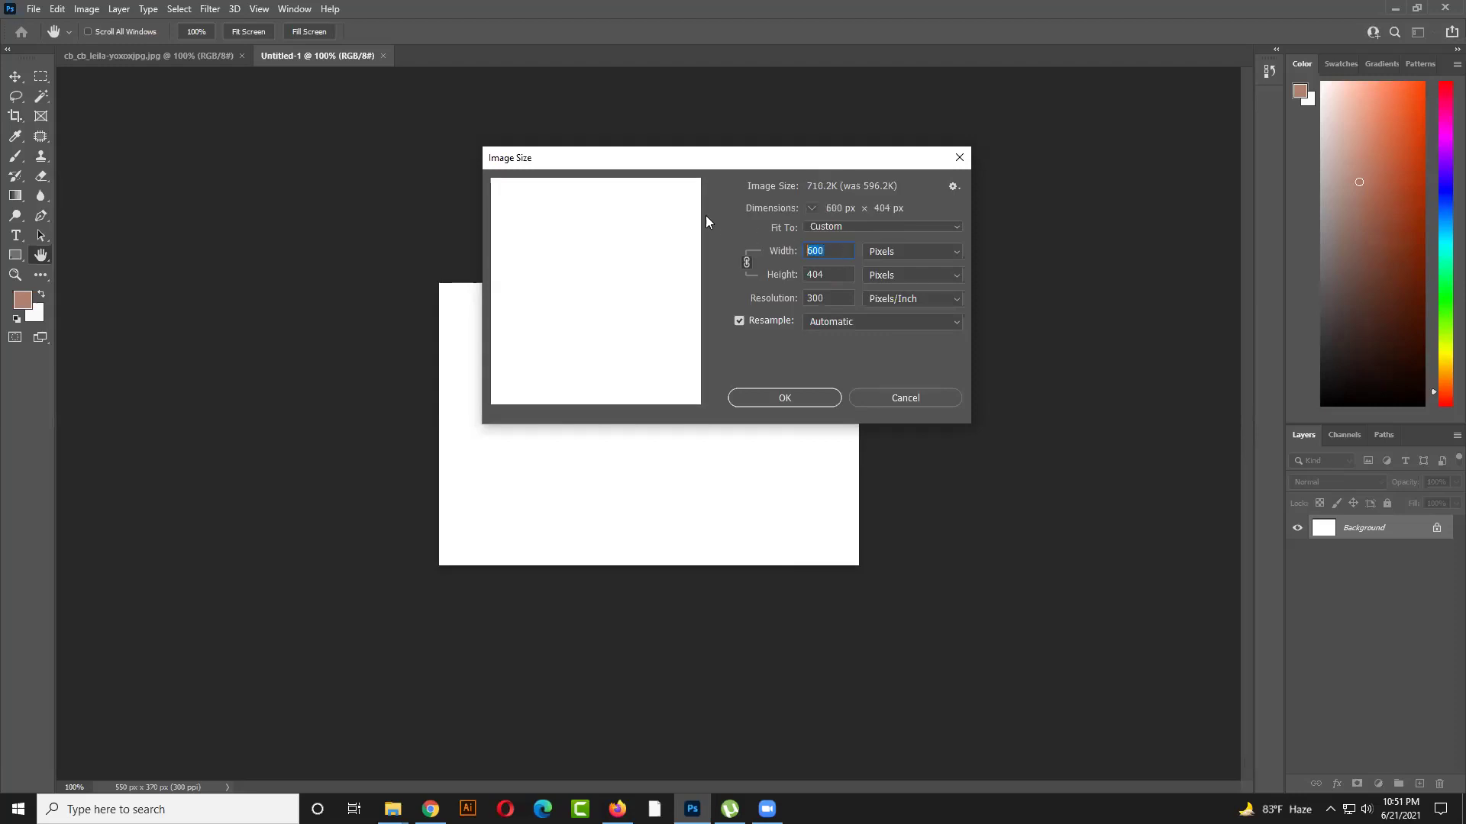
text(1000)
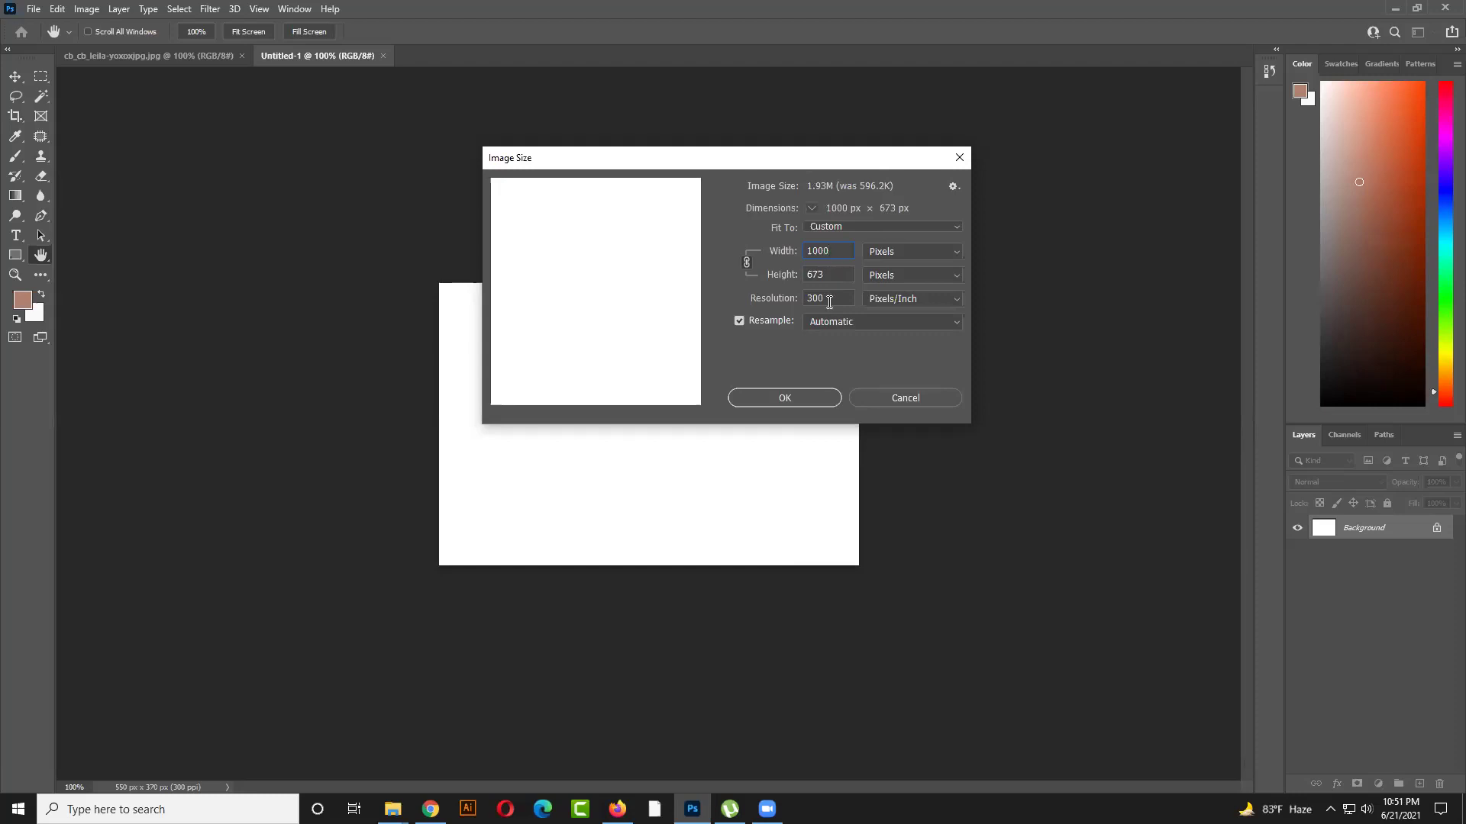
click(818, 399)
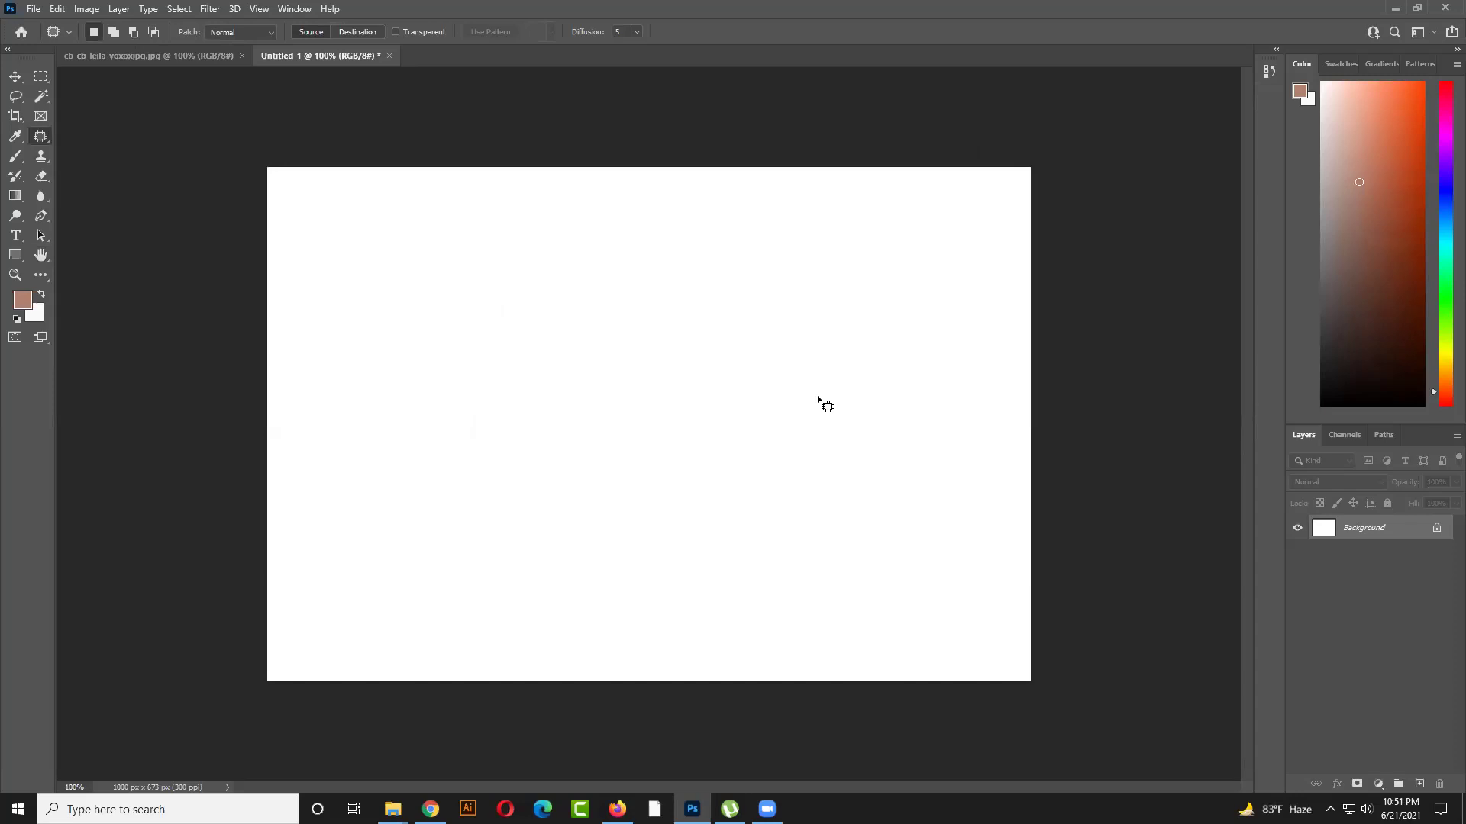
Browse Desktop images through Place Linked, cancel without placing, and return to Firefox
click(35, 9)
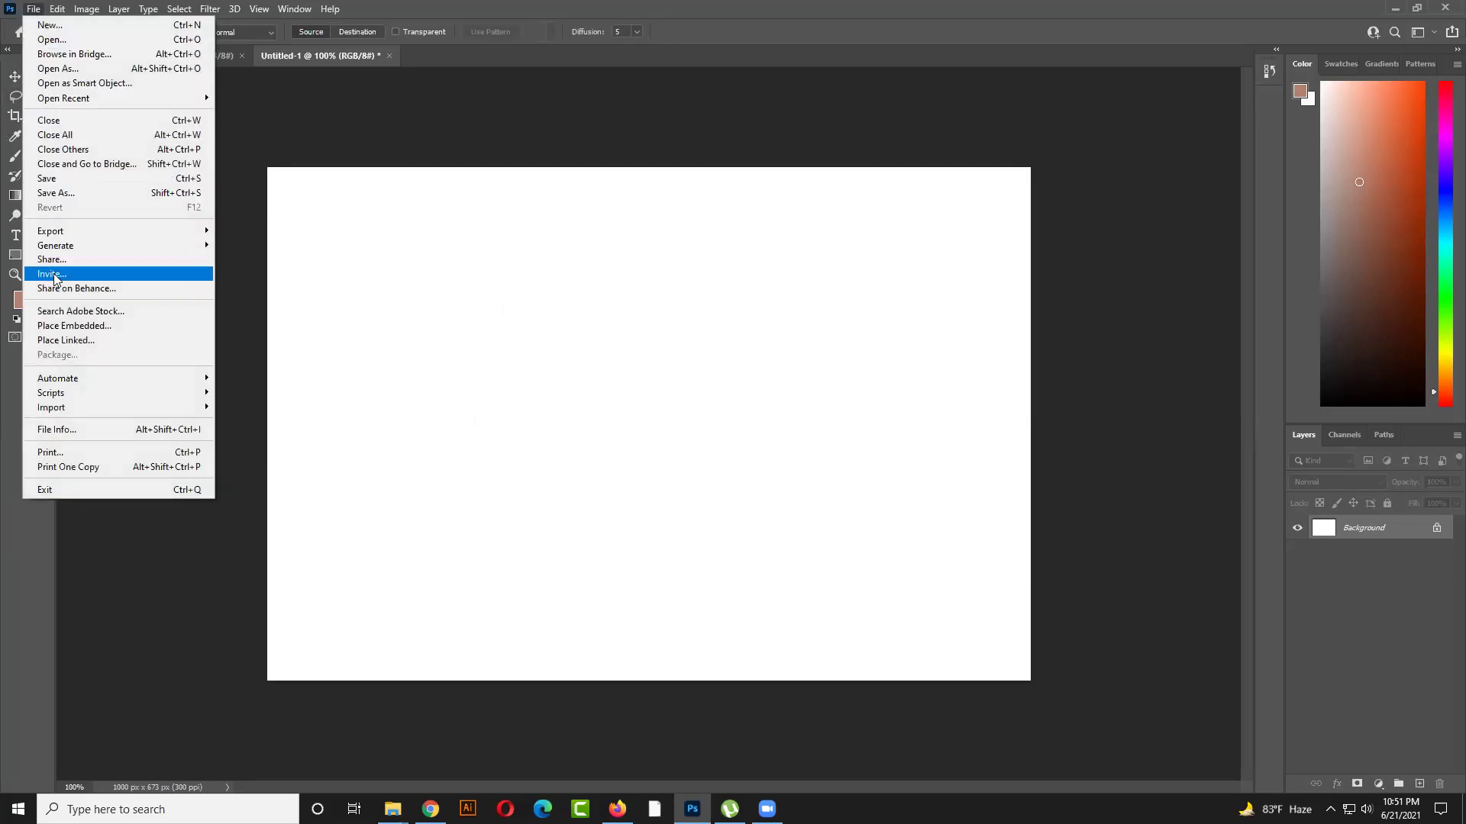
click(109, 342)
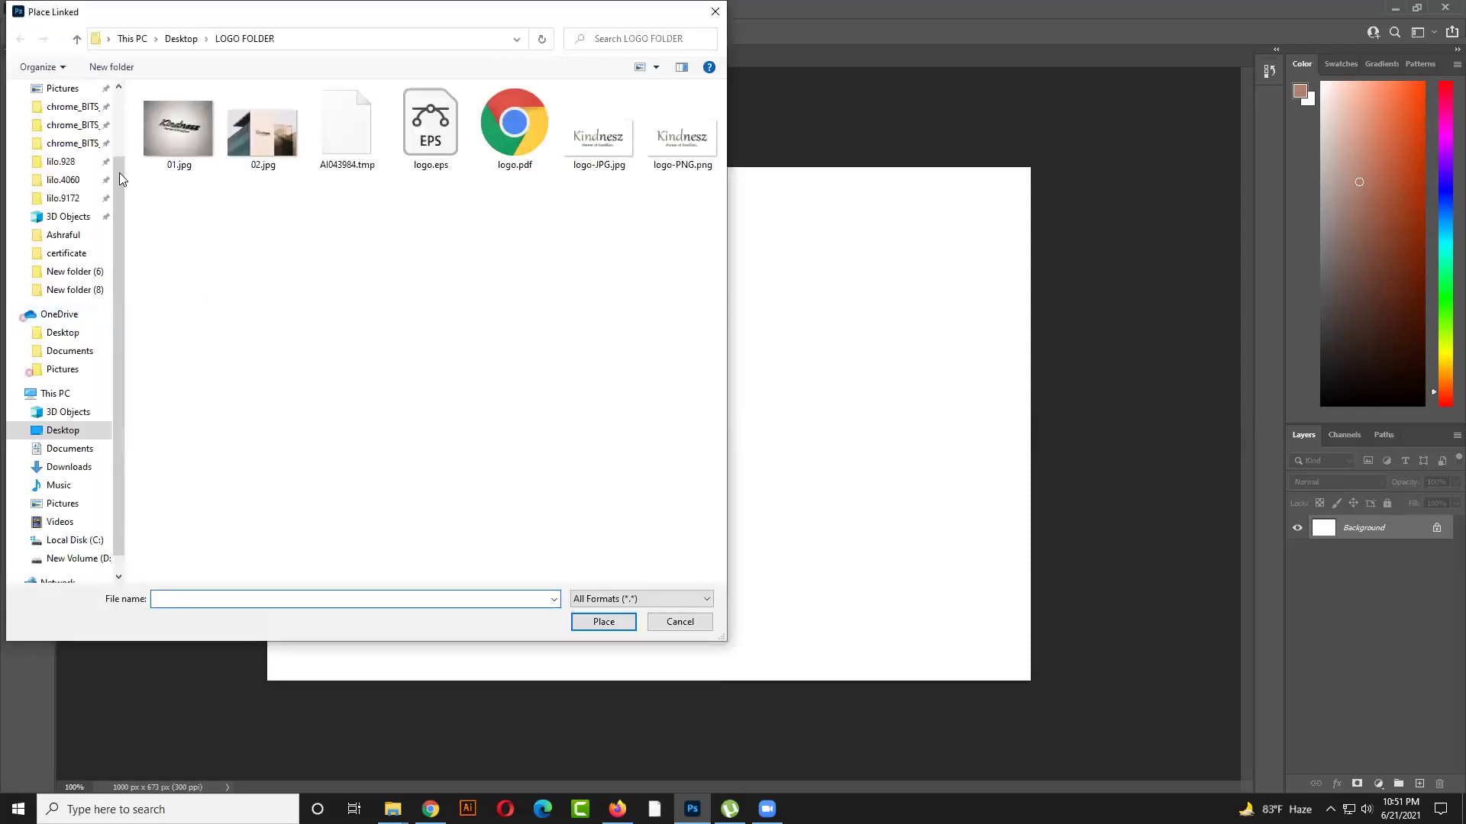
click(73, 430)
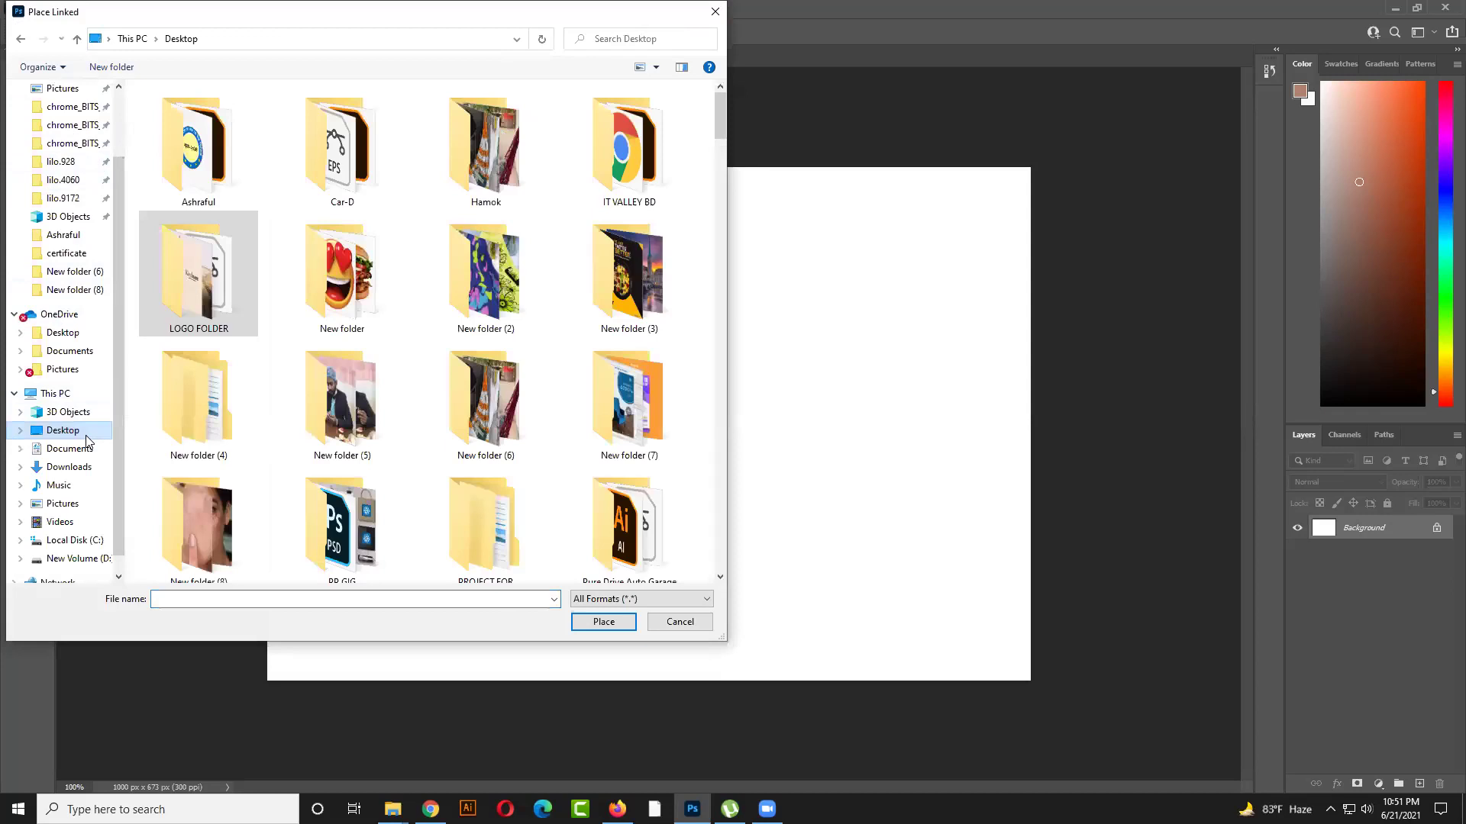
scroll(561, 293, down, 10)
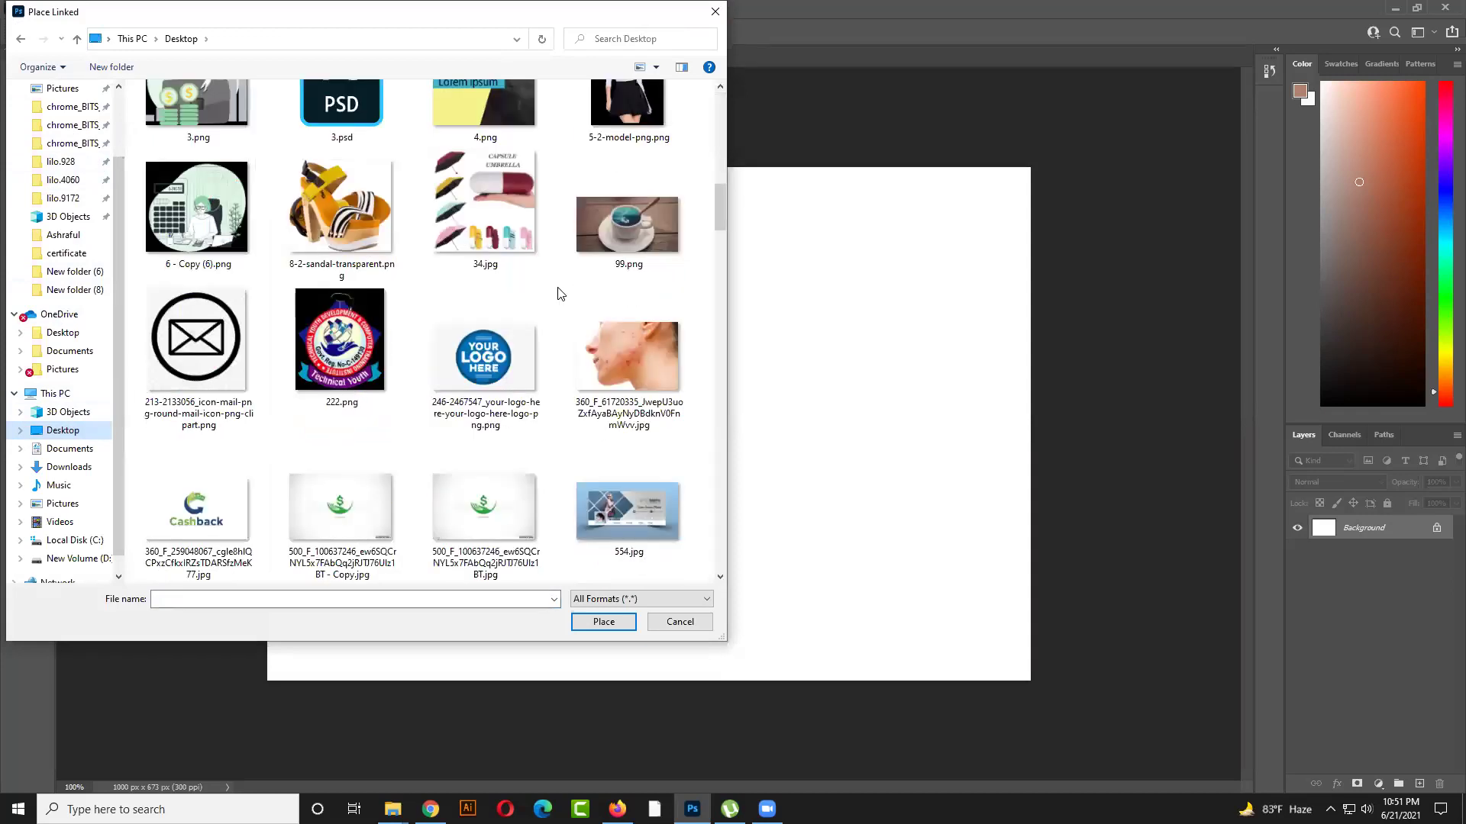
click(636, 352)
scroll(636, 406, down, 5)
scroll(634, 409, down, 15)
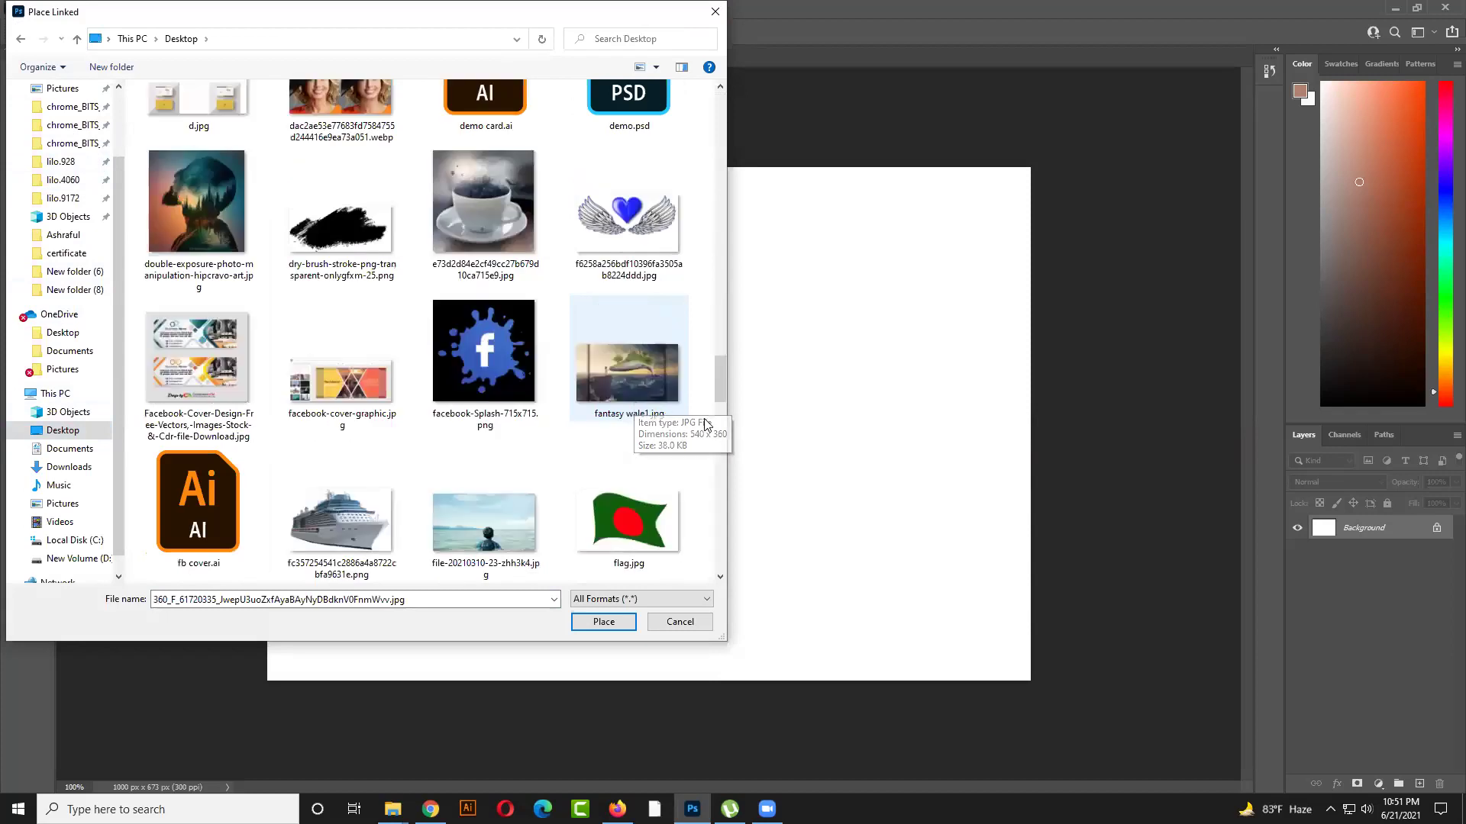
drag(715, 391, 708, 172)
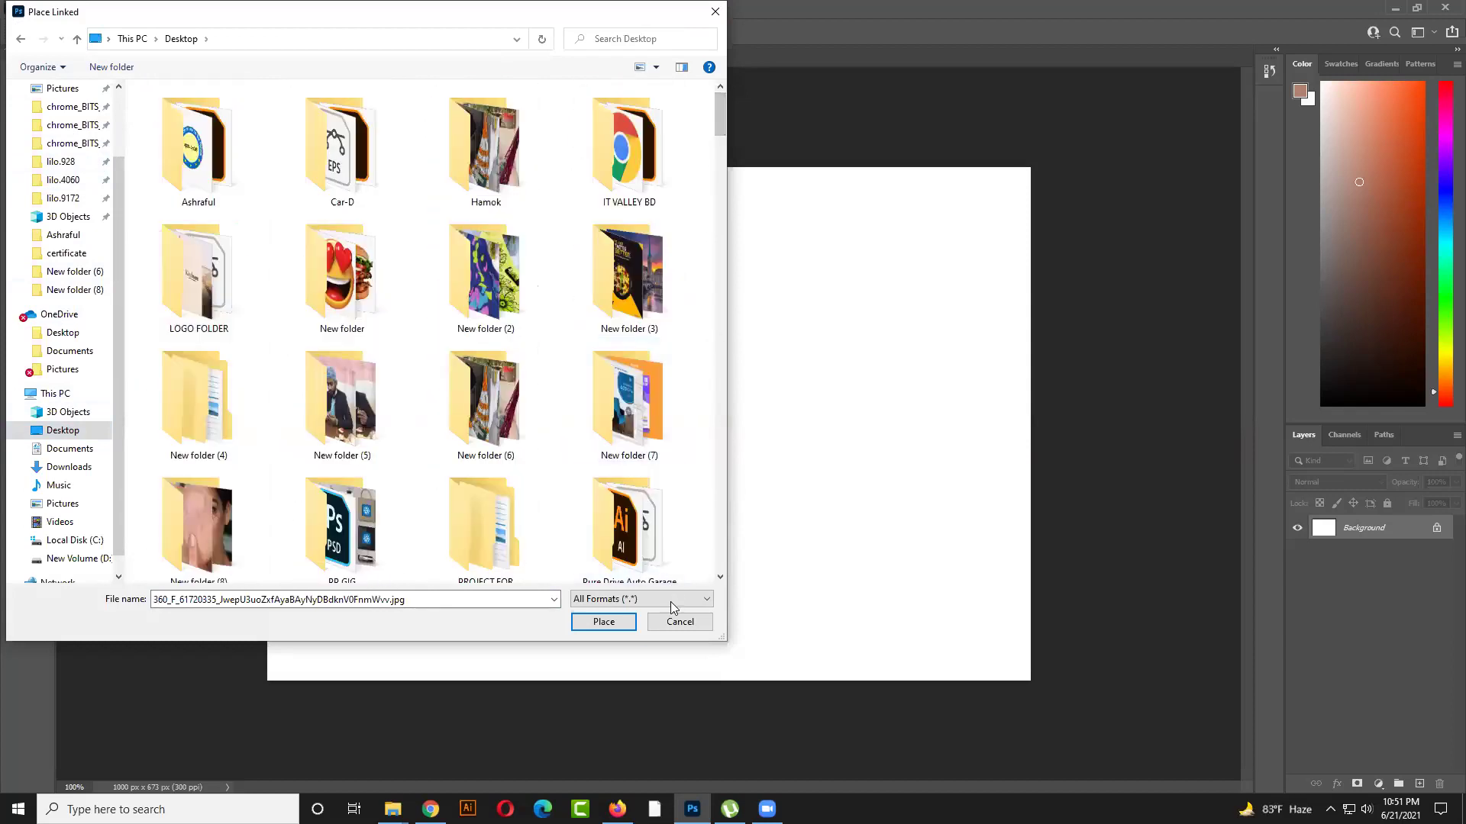
click(680, 622)
click(618, 809)
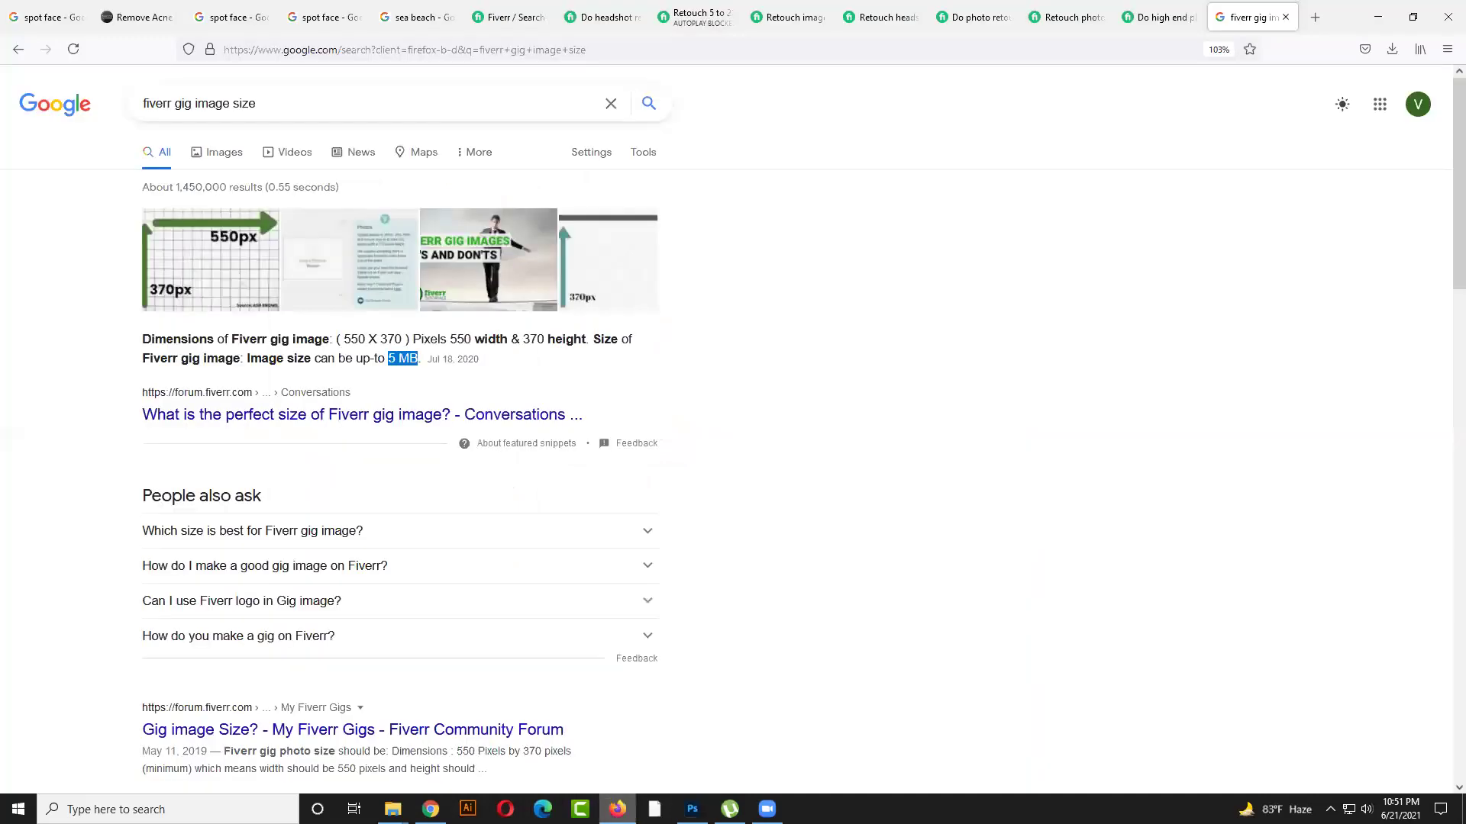
Find and preview the SkinKraft melasma face photo in the spot face image results
click(229, 14)
click(290, 10)
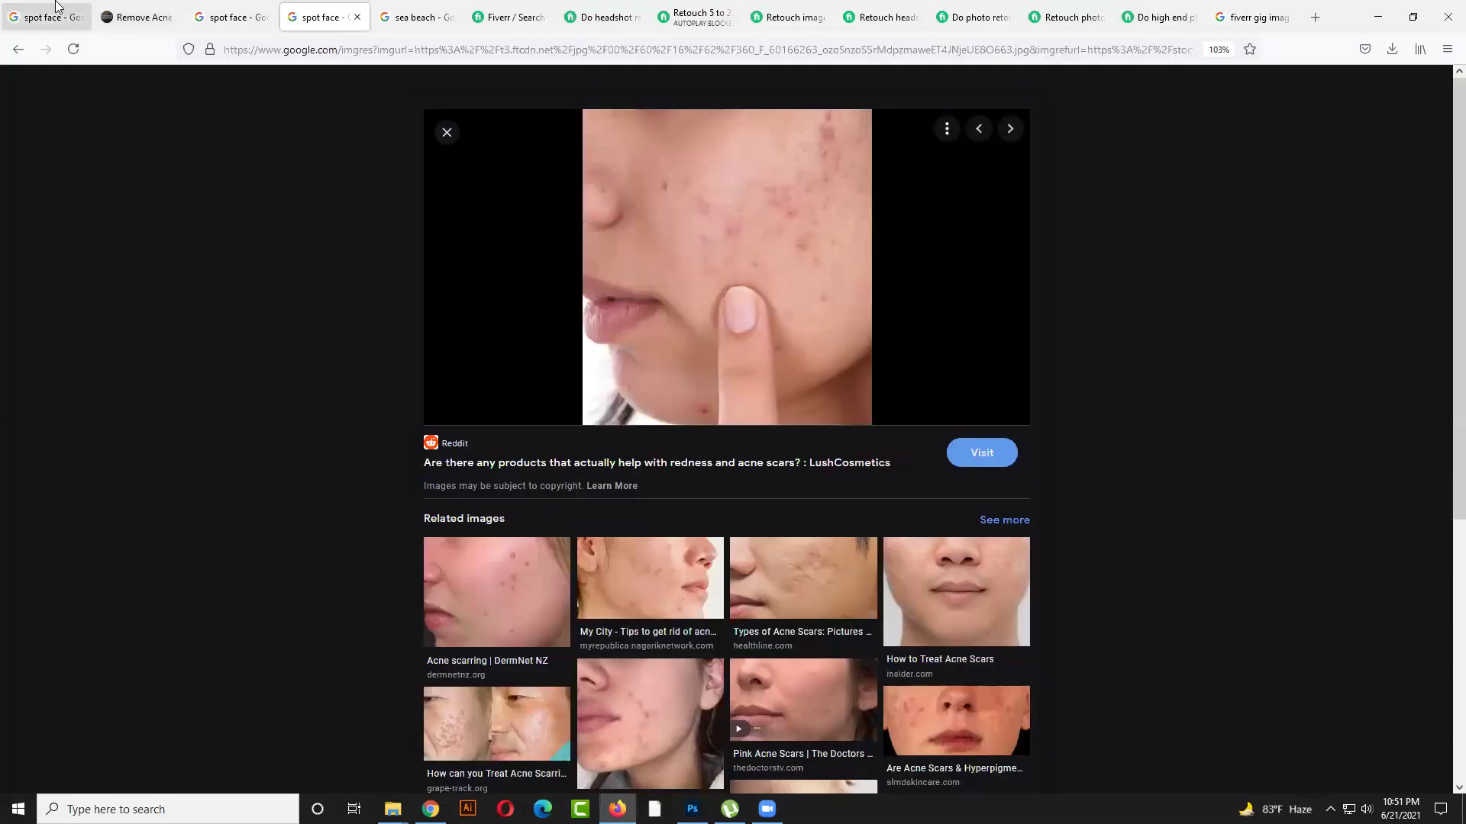
click(66, 9)
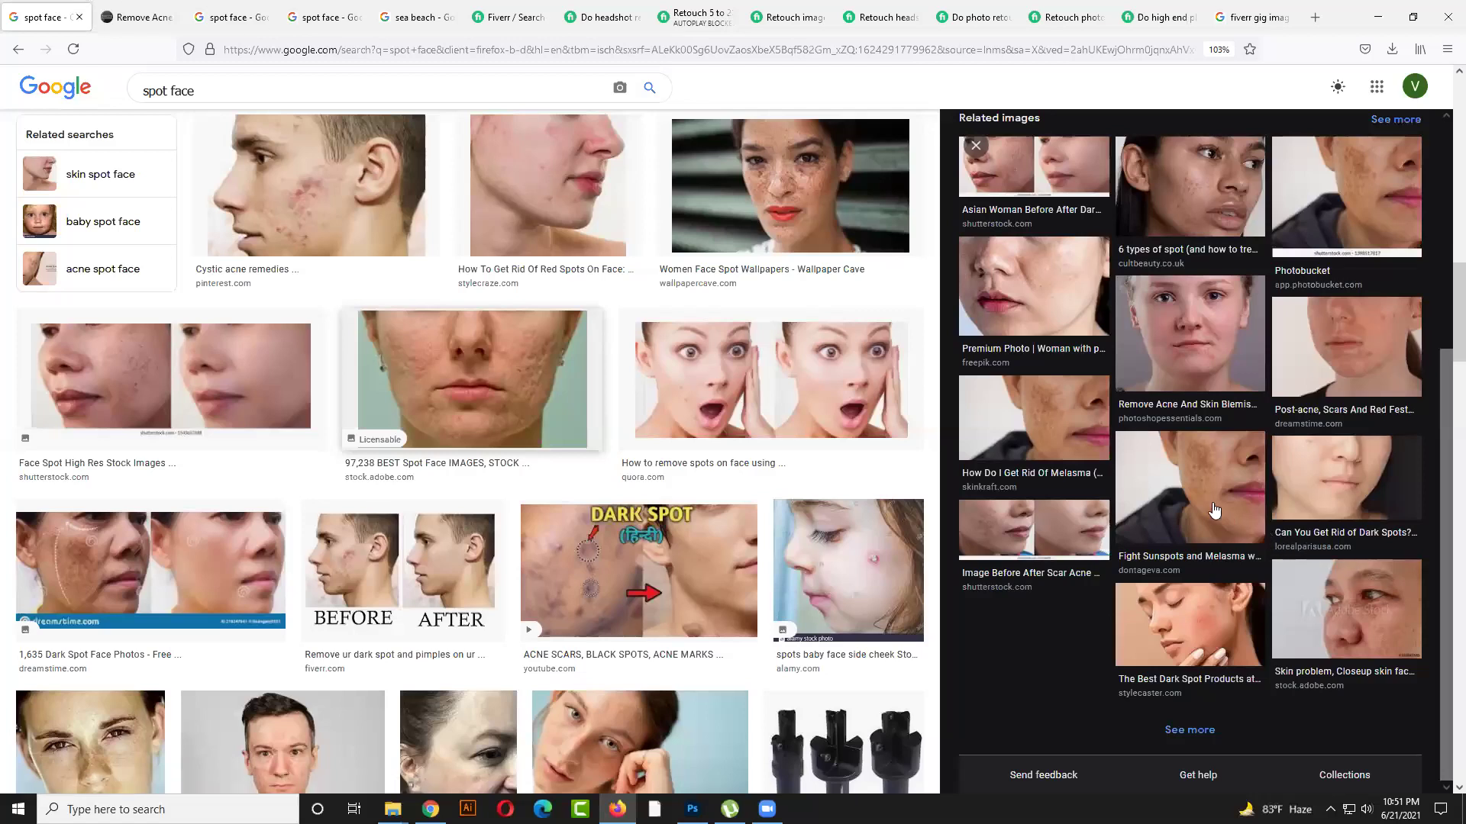
scroll(1214, 509, down, 1)
scroll(1214, 509, down, 2)
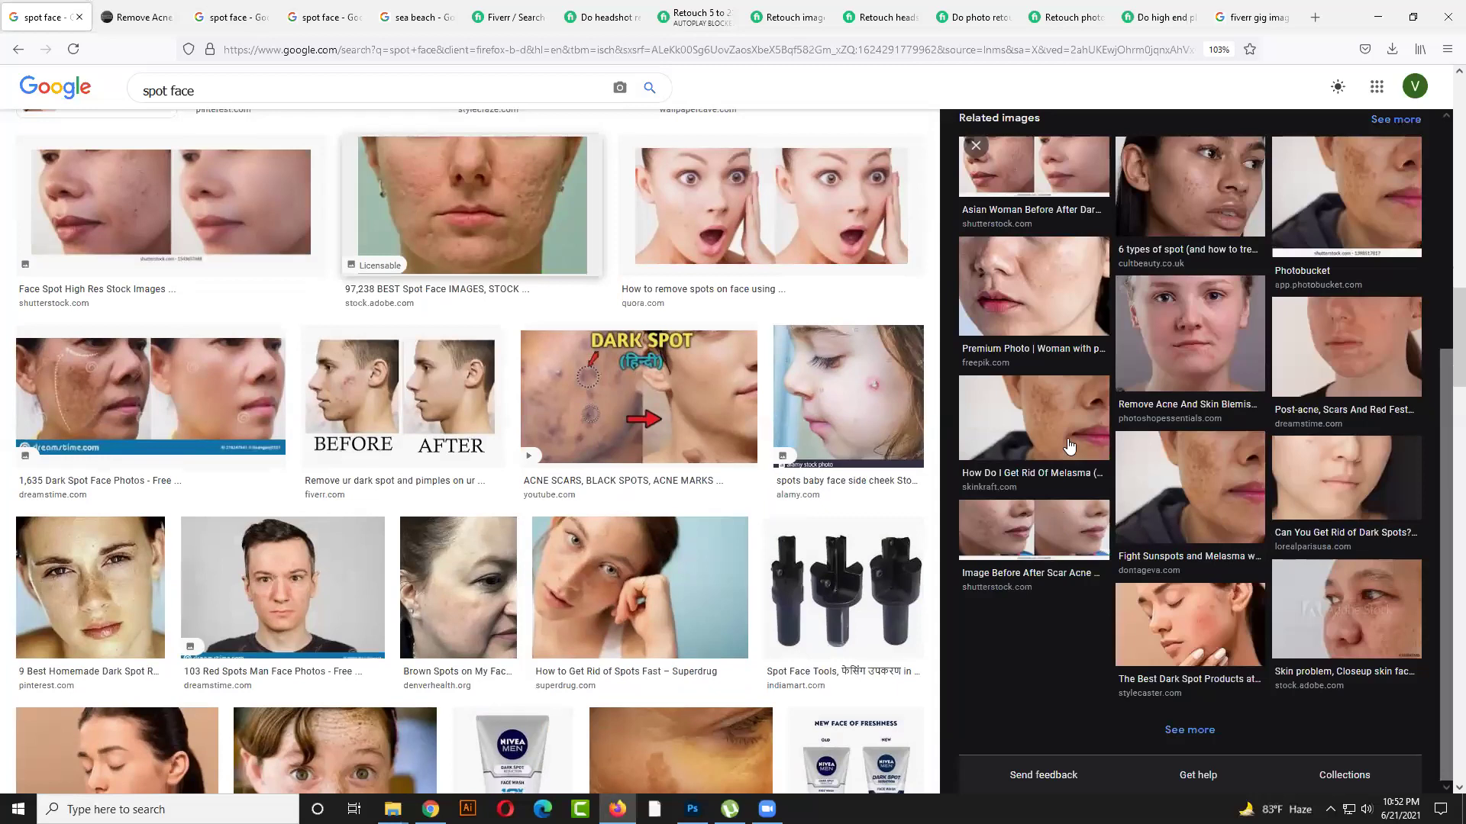
click(1142, 458)
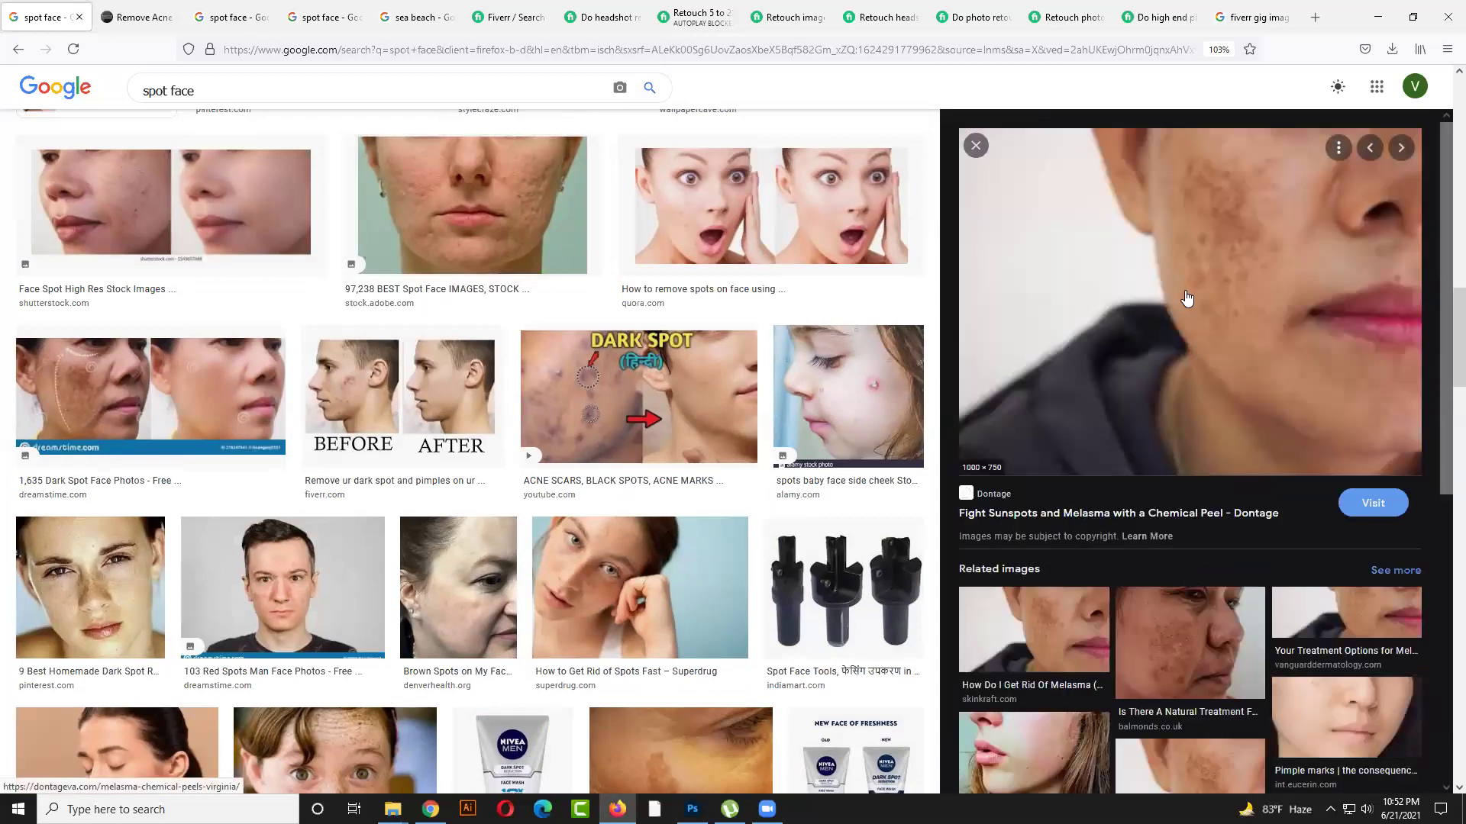
click(1034, 630)
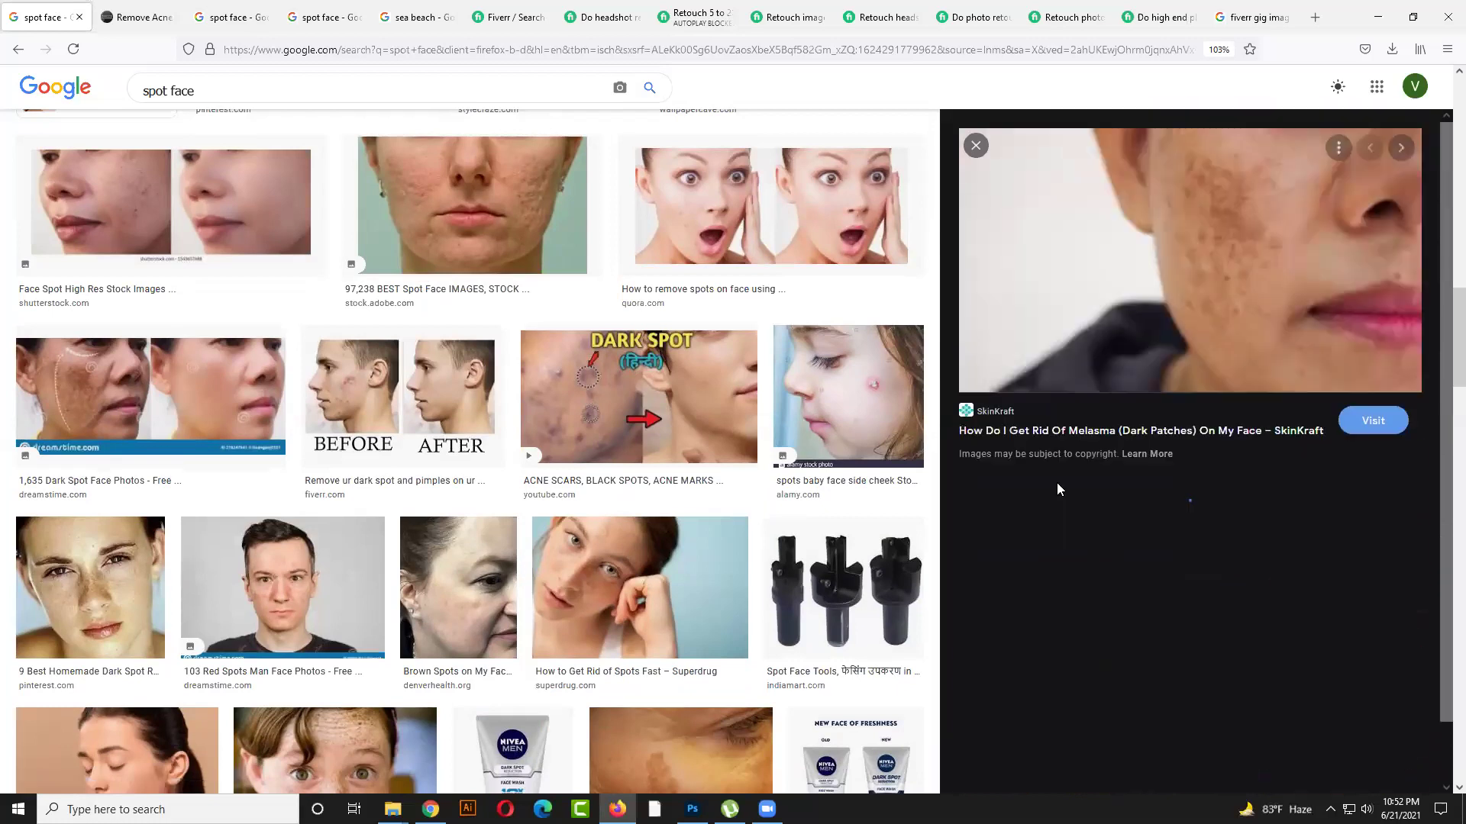
Save the melasma photo as Melasma_1024x1024.webp and check the downloads list
right_click(1168, 279)
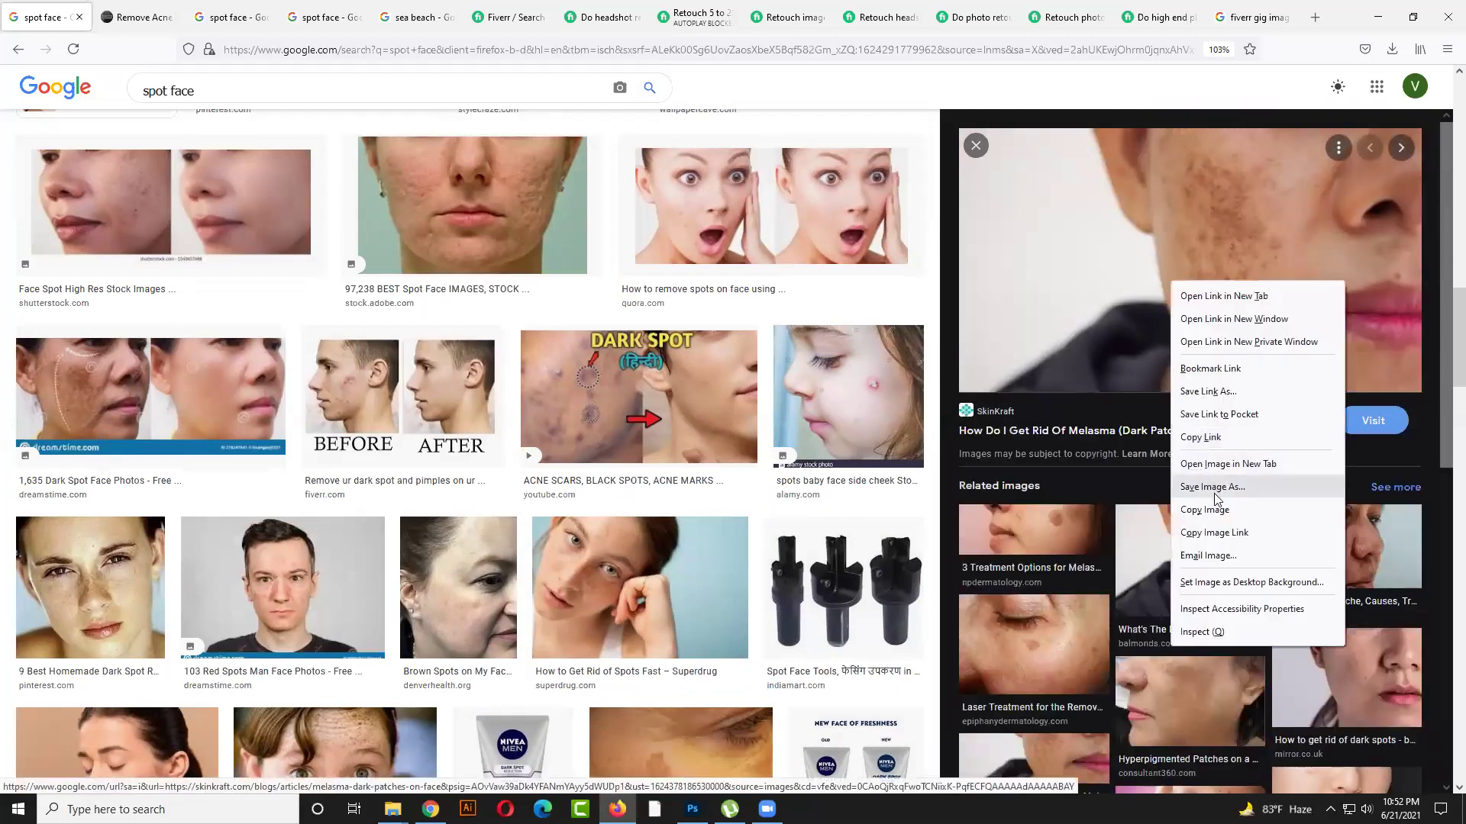
click(1219, 488)
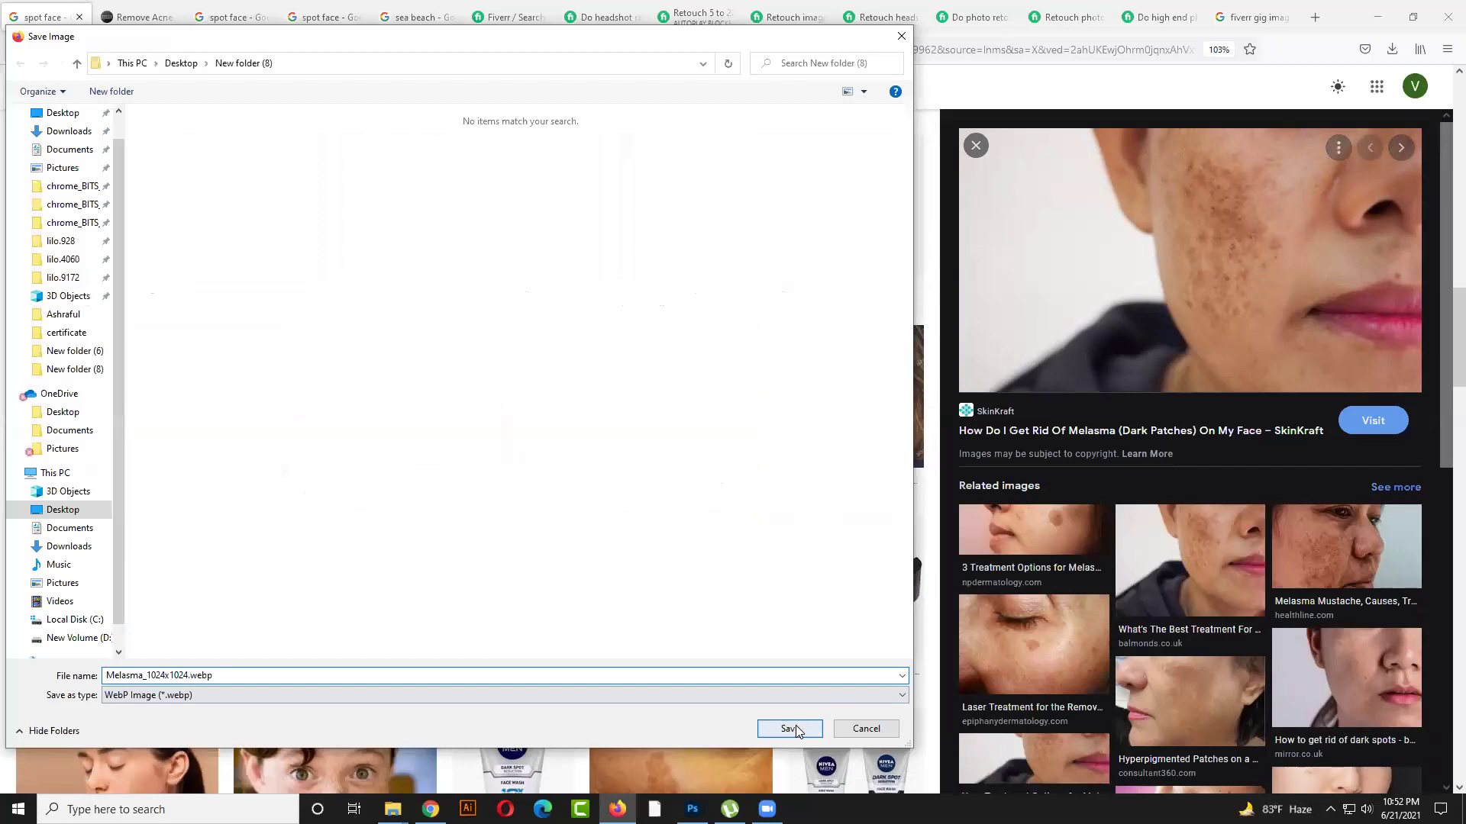
click(796, 725)
click(1392, 51)
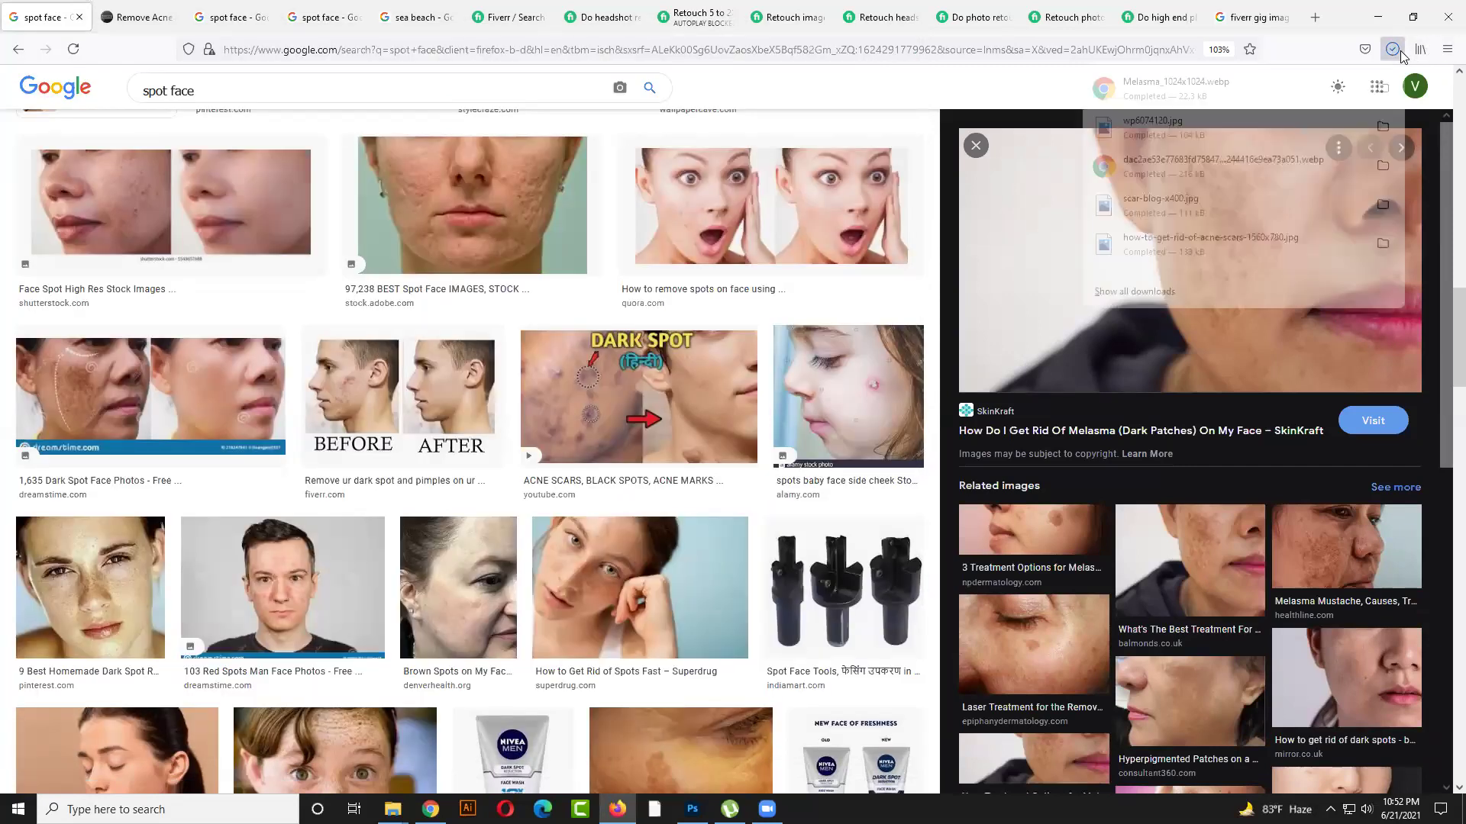
Copy the melasma image and minimize Firefox
right_click(1055, 225)
click(1089, 458)
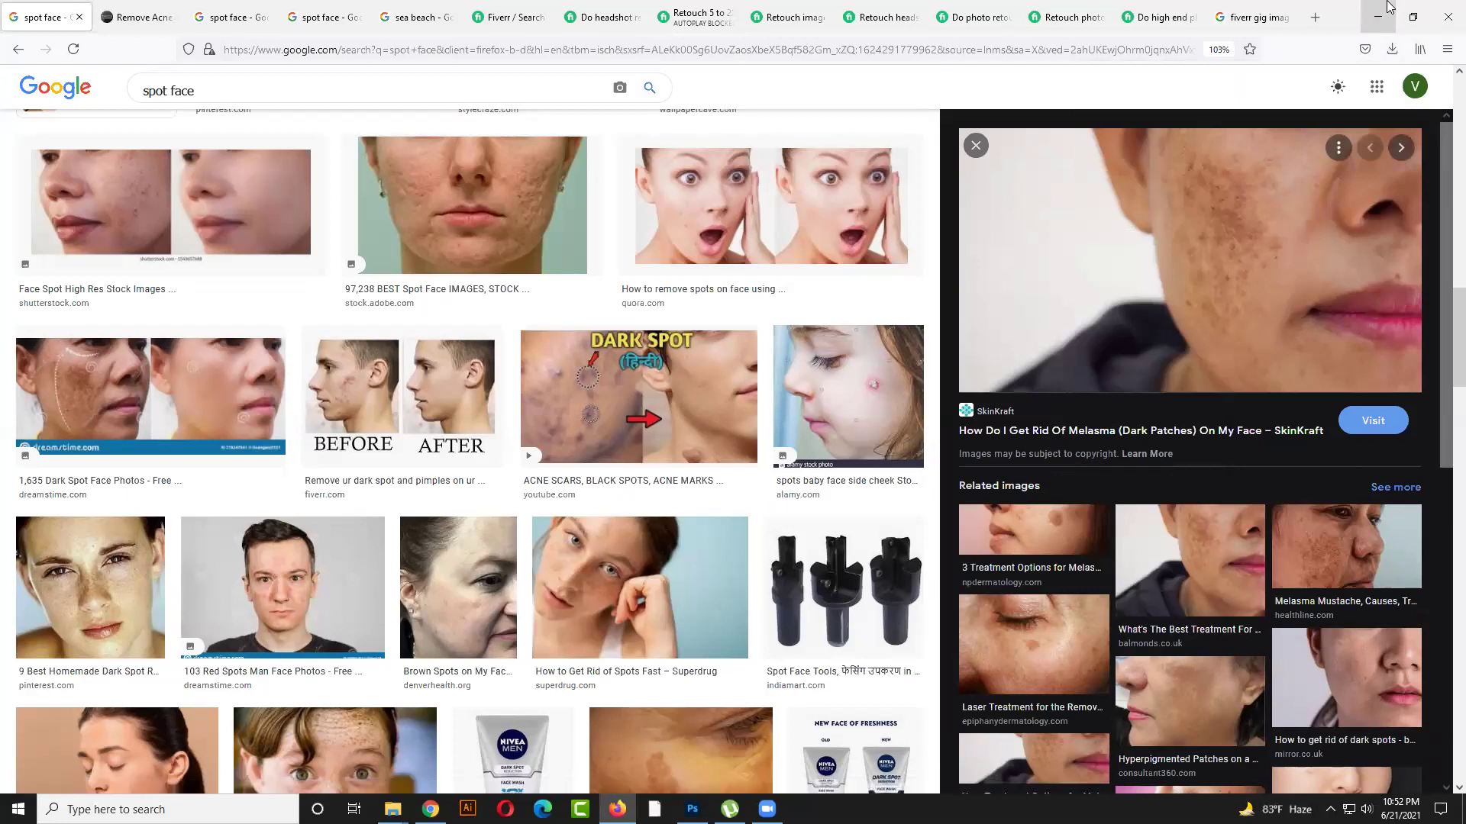
click(1378, 23)
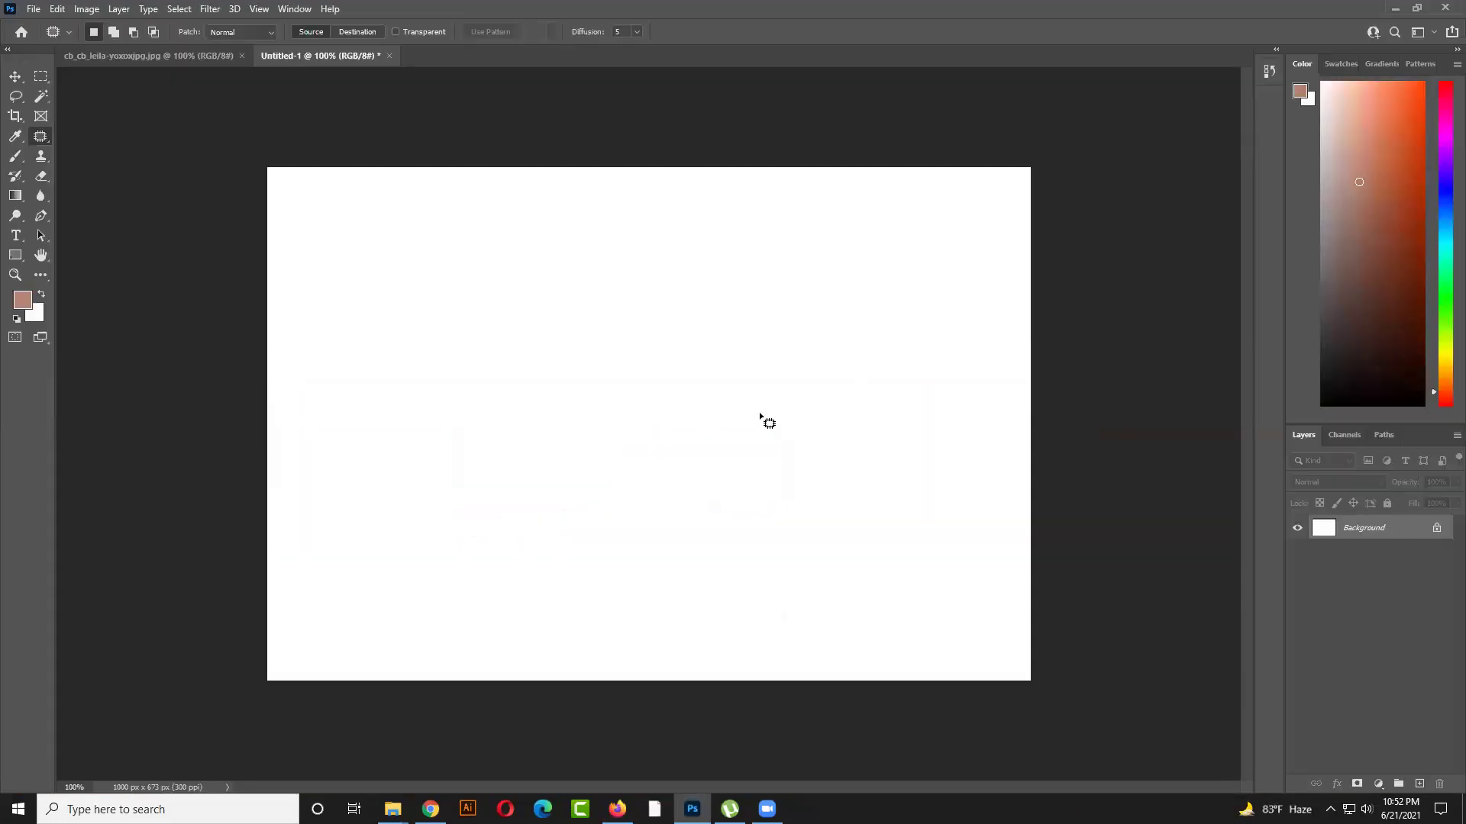
Paste the melasma face photo into Untitled-1 and move it toward the left side
click(15, 76)
key(ctrl+v)
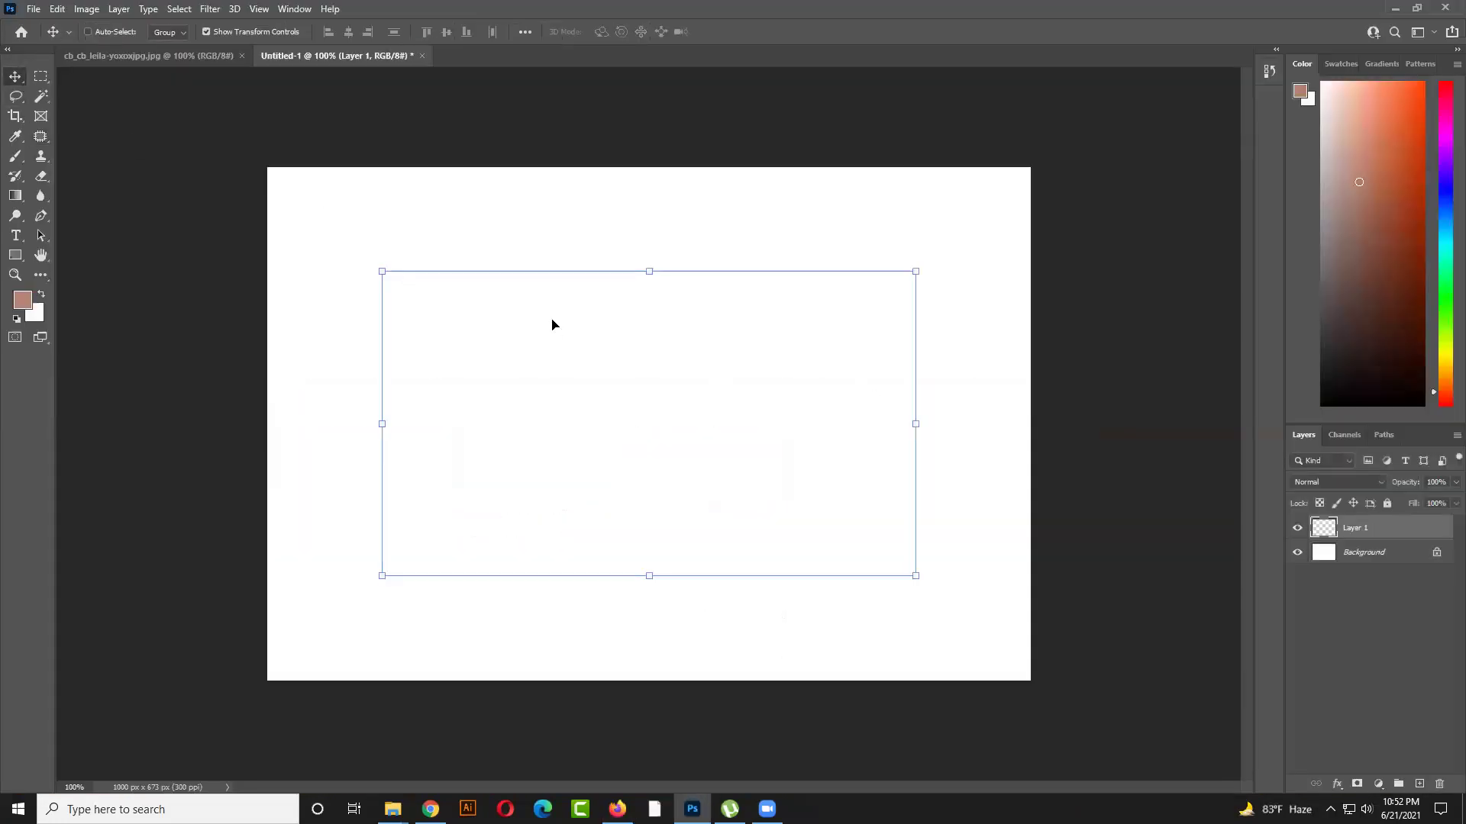
drag(751, 414, 569, 442)
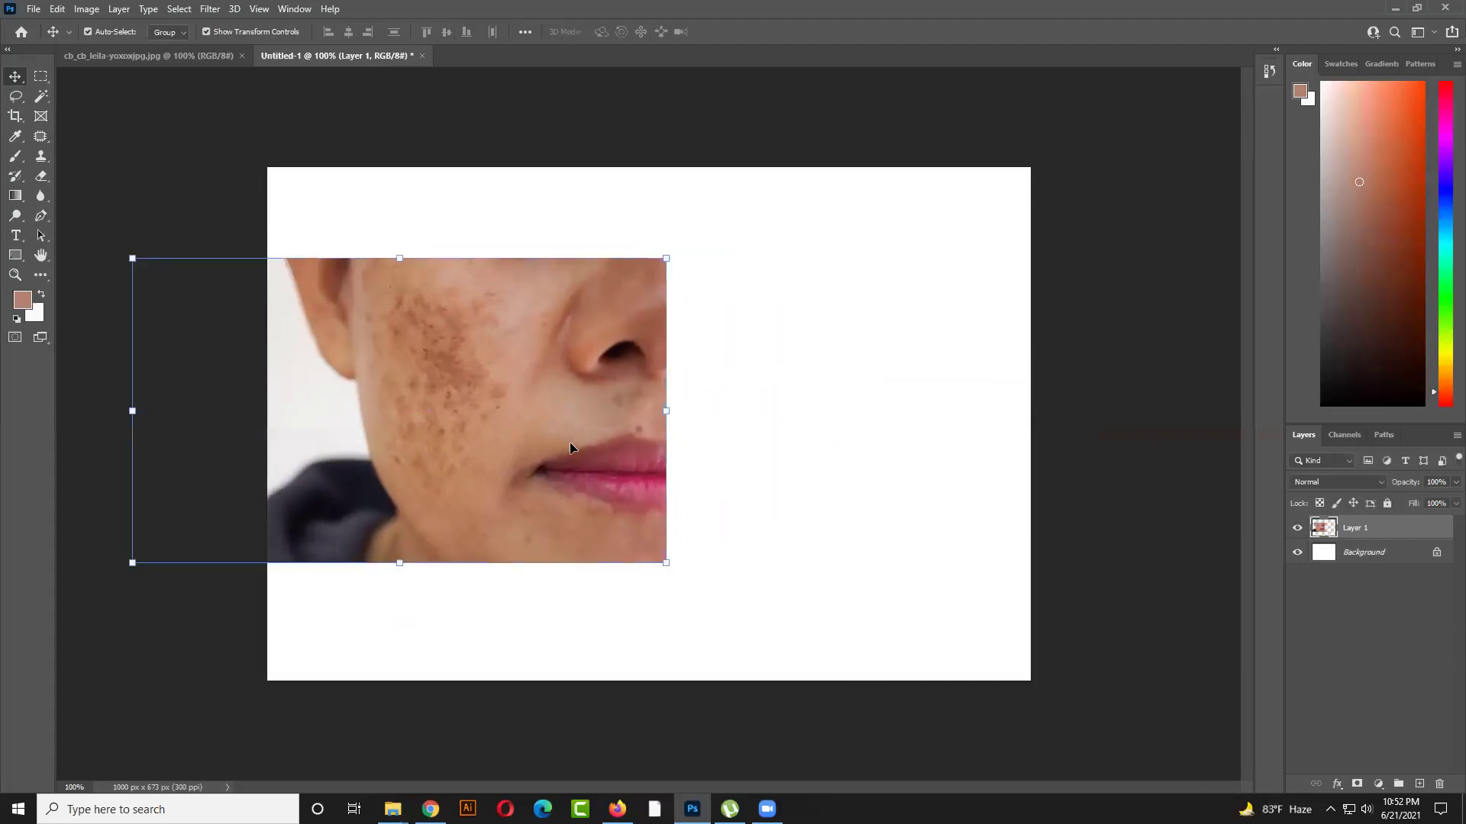
click(759, 511)
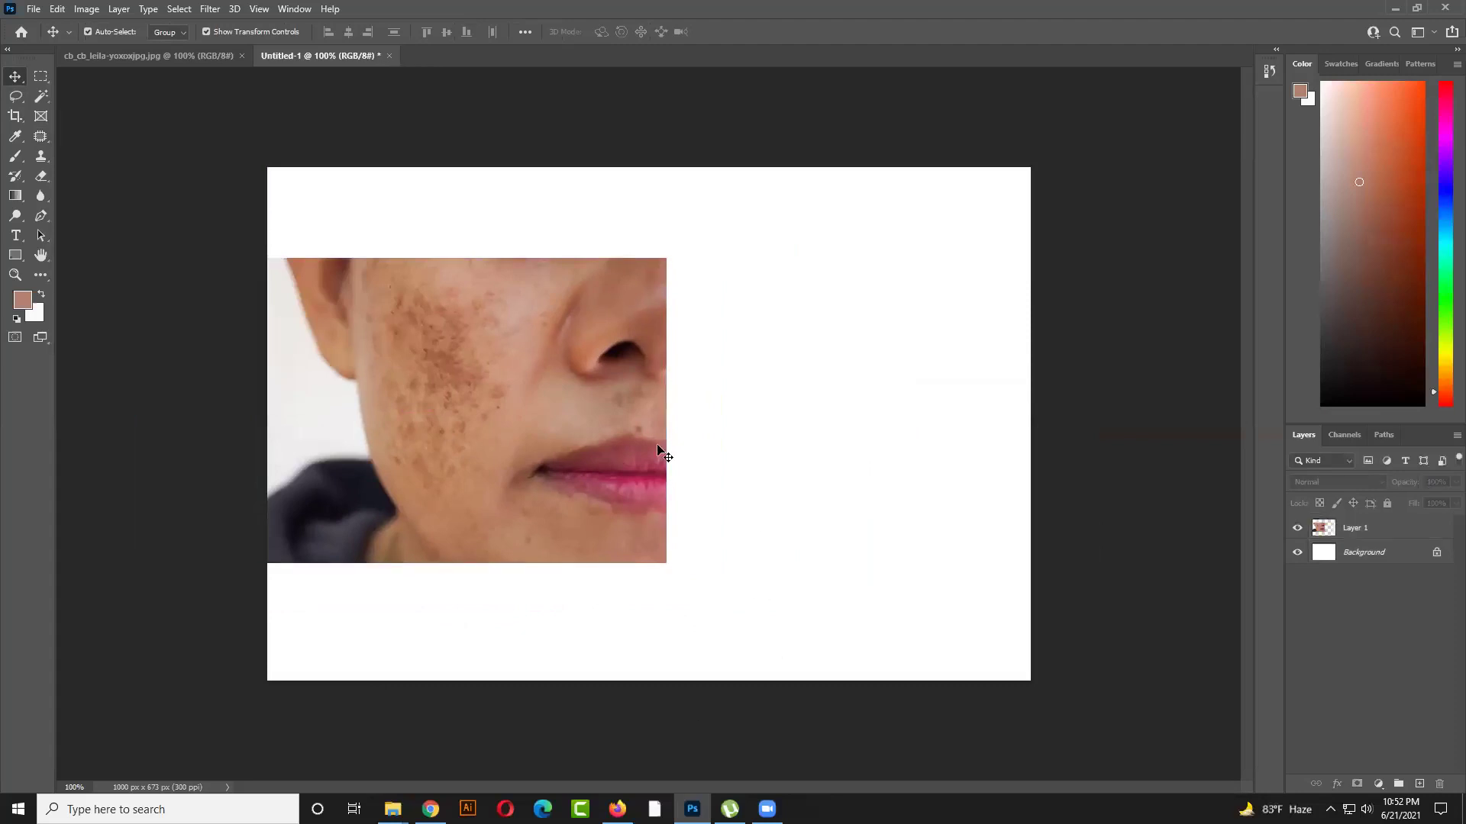
mouse_move(575, 452)
mouse_down()
mouse_move(812, 452)
mouse_move(565, 453)
mouse_up()
Duplicate the face photo, delete the upper copy, and center the remaining one vertically
key(ctrl+j)
drag(457, 402, 801, 393)
key(ctrl+z)
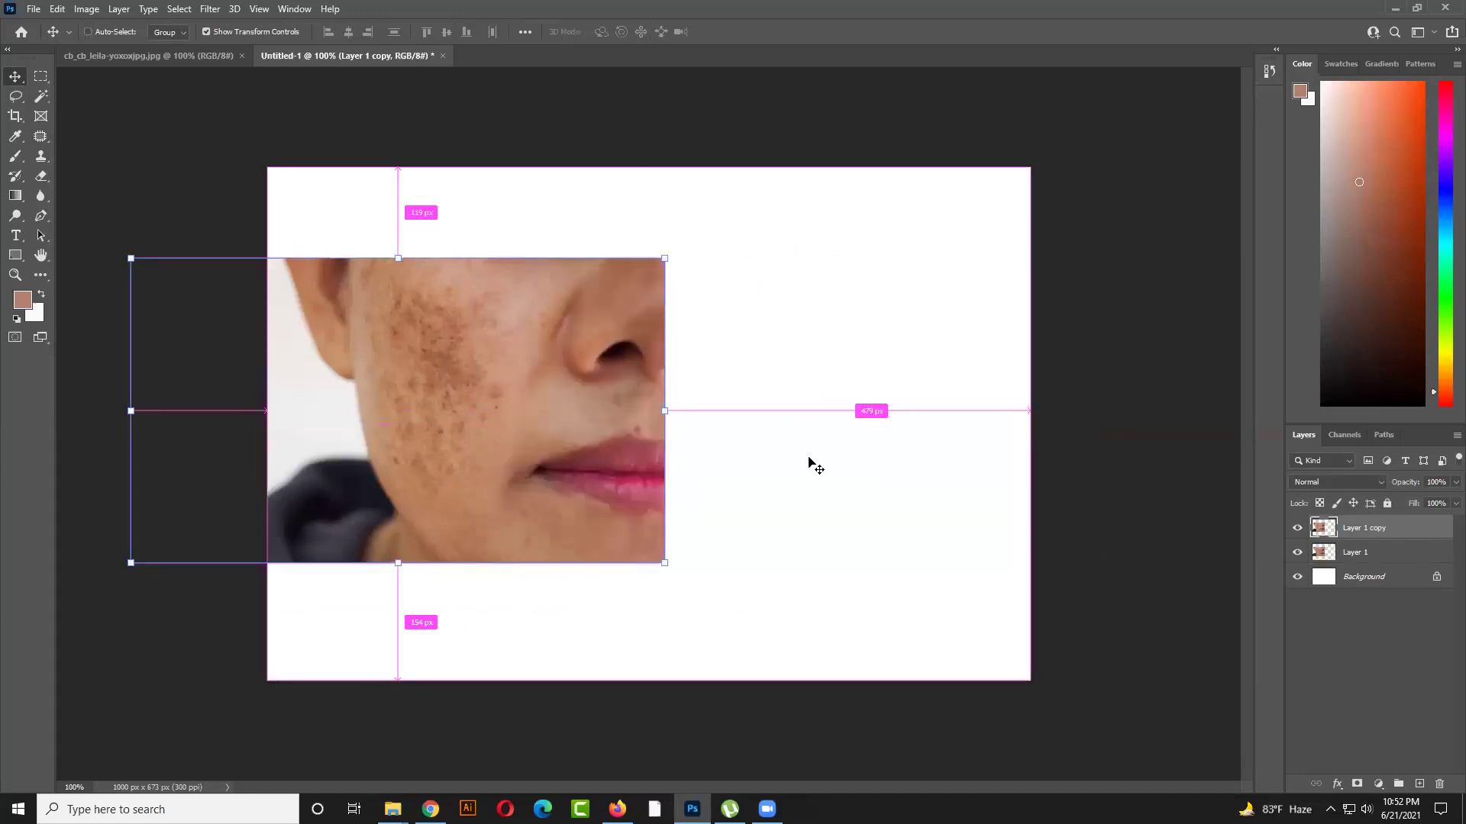
click(815, 465)
click(556, 428)
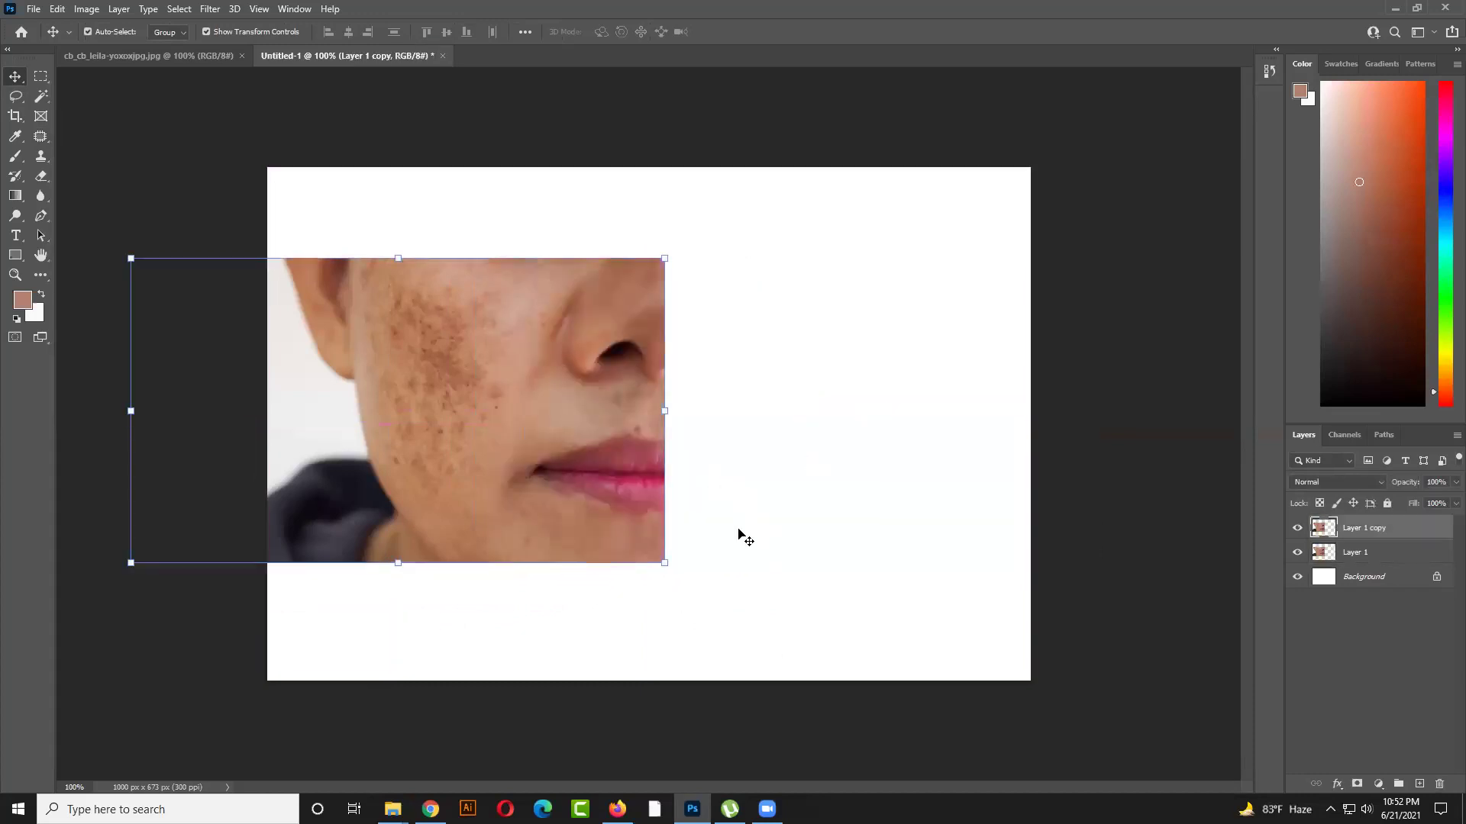
drag(458, 336, 610, 544)
click(505, 305)
key(Delete)
drag(611, 428, 619, 384)
drag(703, 433, 609, 494)
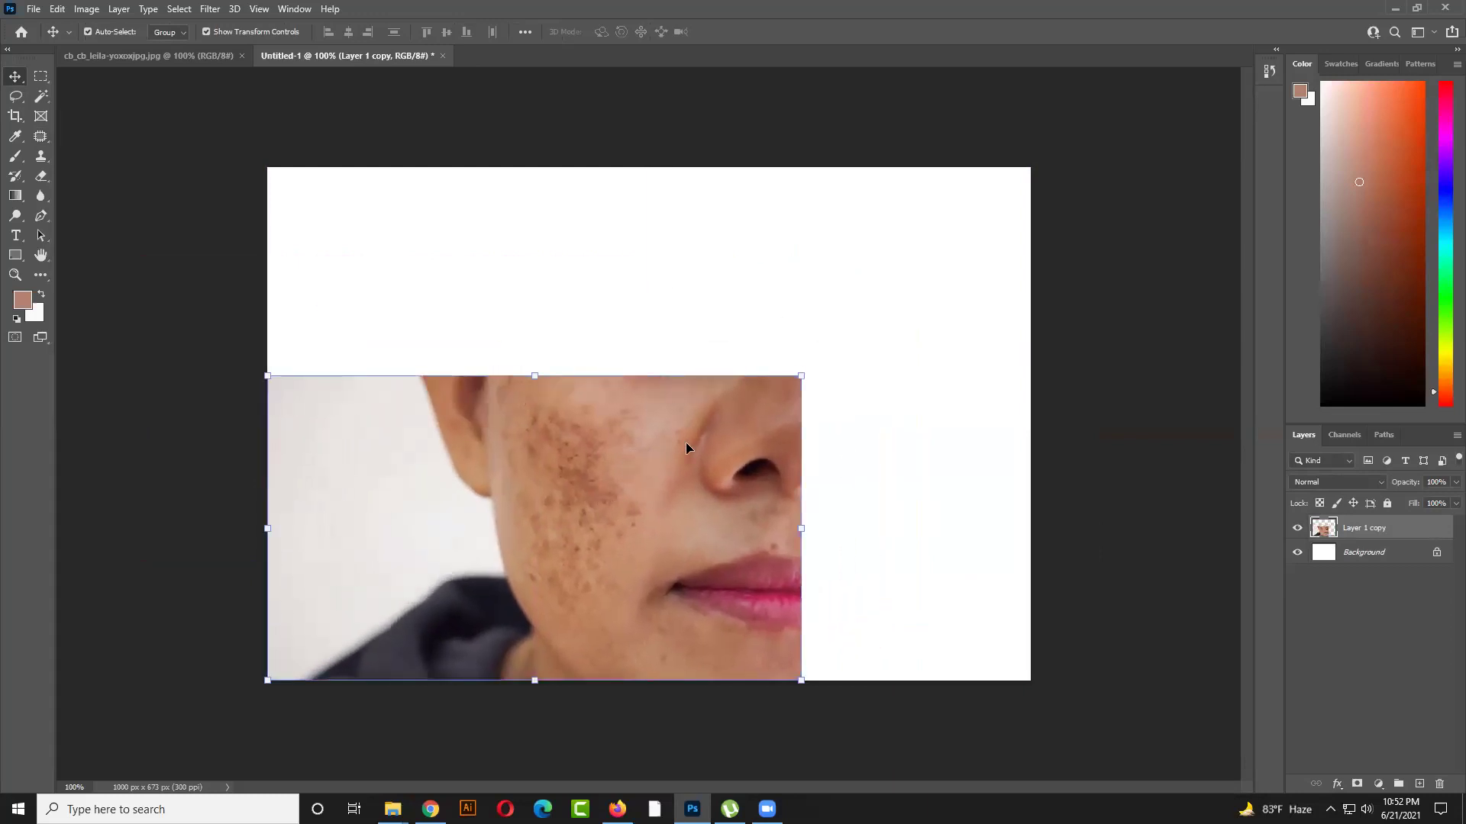
drag(687, 445, 679, 410)
Copy the photo's right part to a new layer, remove Layer 1 copy, and shift it
key(m)
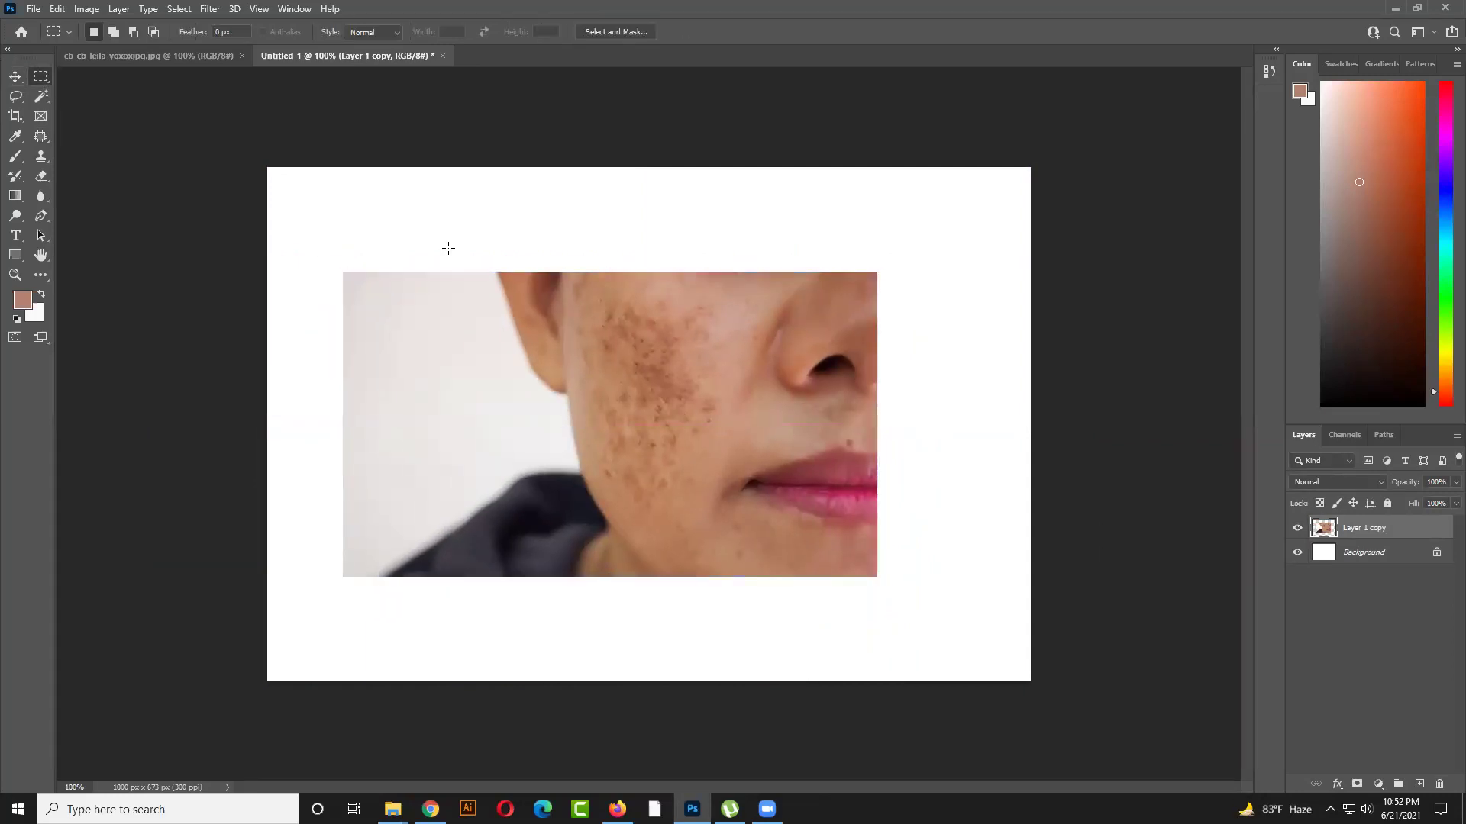
drag(493, 253, 966, 664)
key(ctrl+j)
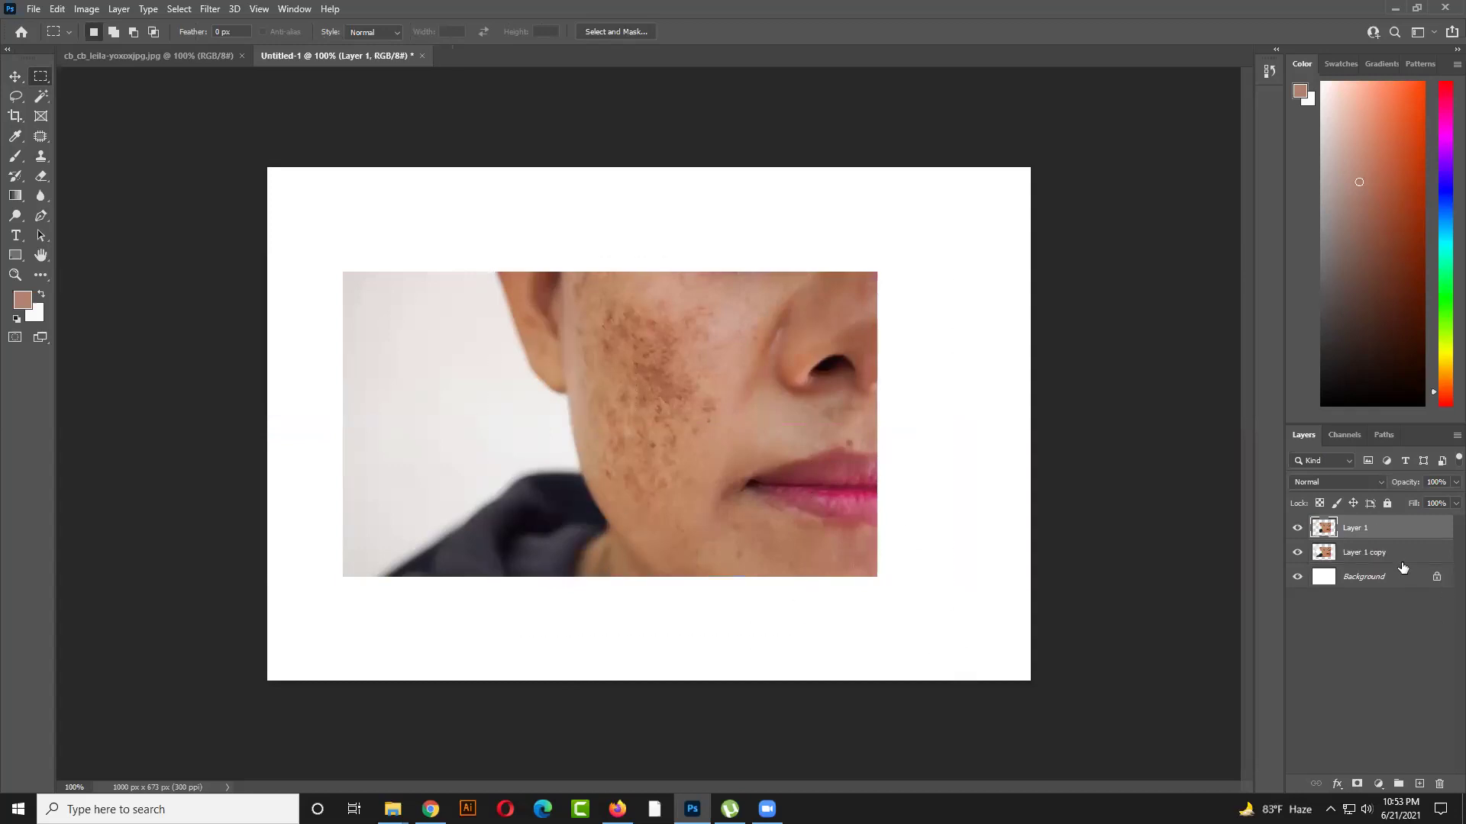
click(1399, 560)
key(Delete)
click(15, 77)
drag(637, 423, 805, 426)
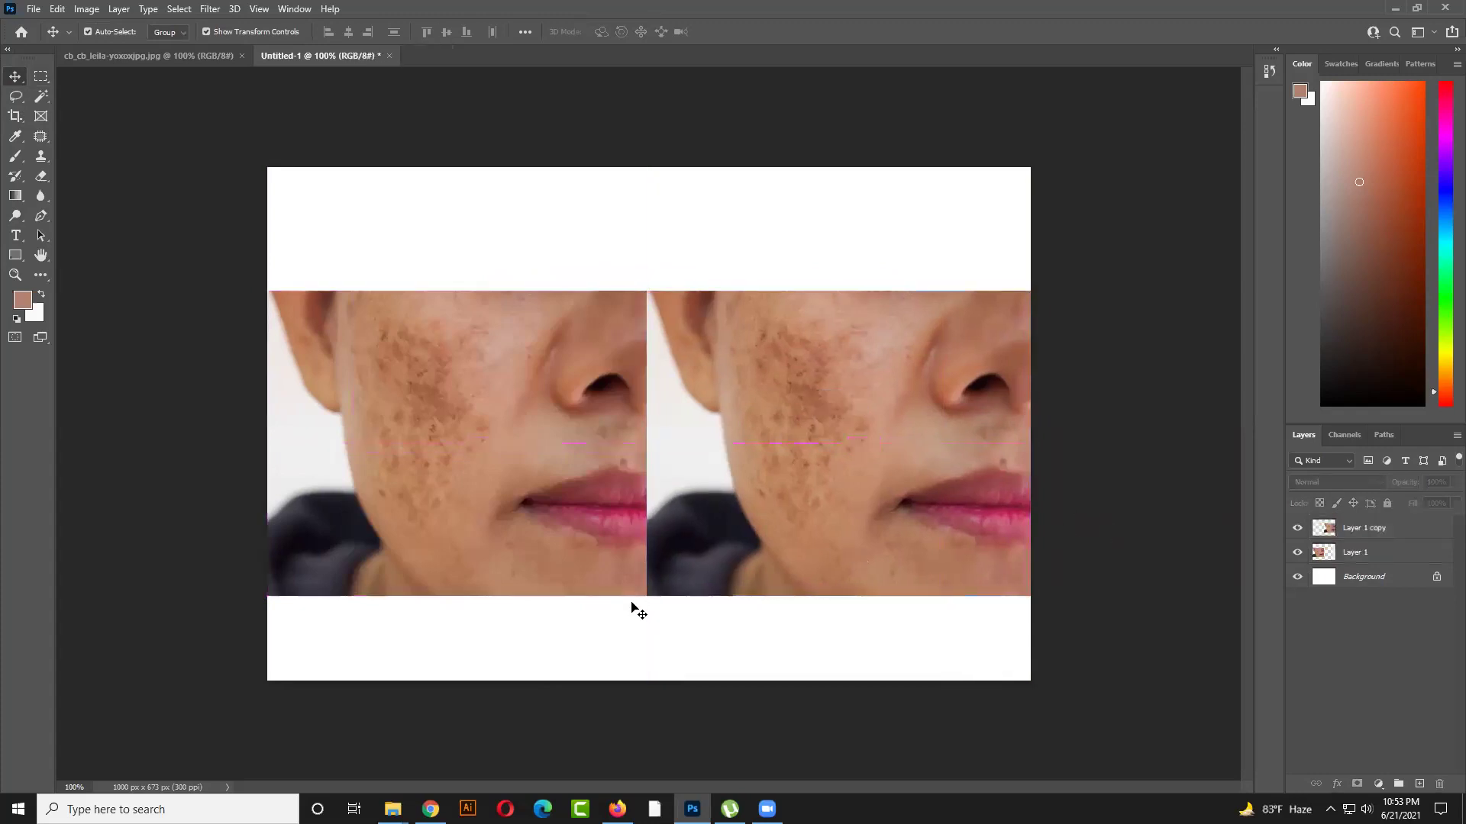
Align the left face photo with the canvas's left edge and raise both photos together
drag(601, 530, 611, 529)
drag(786, 567, 790, 568)
click(738, 647)
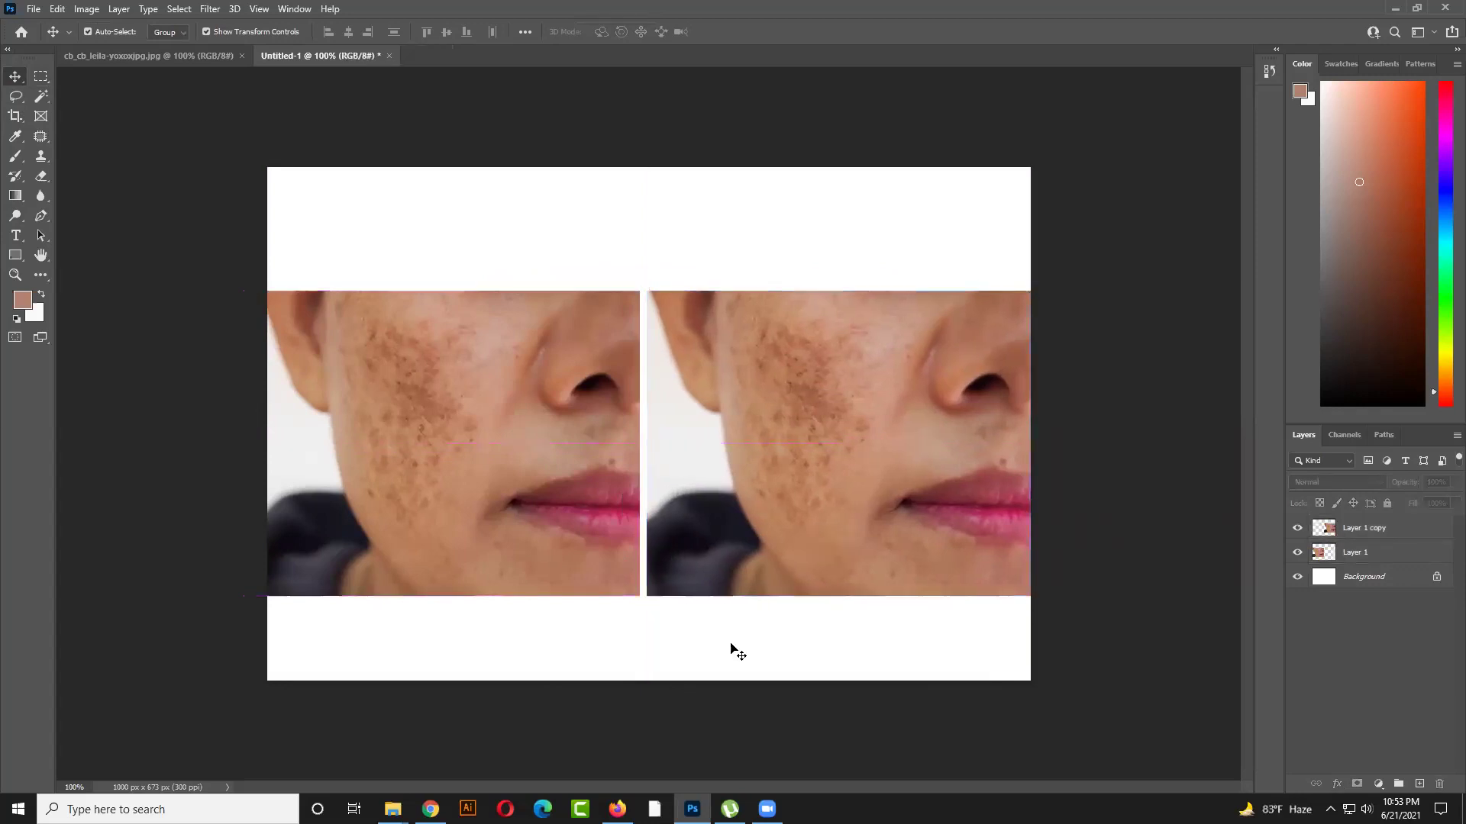
drag(700, 635, 706, 507)
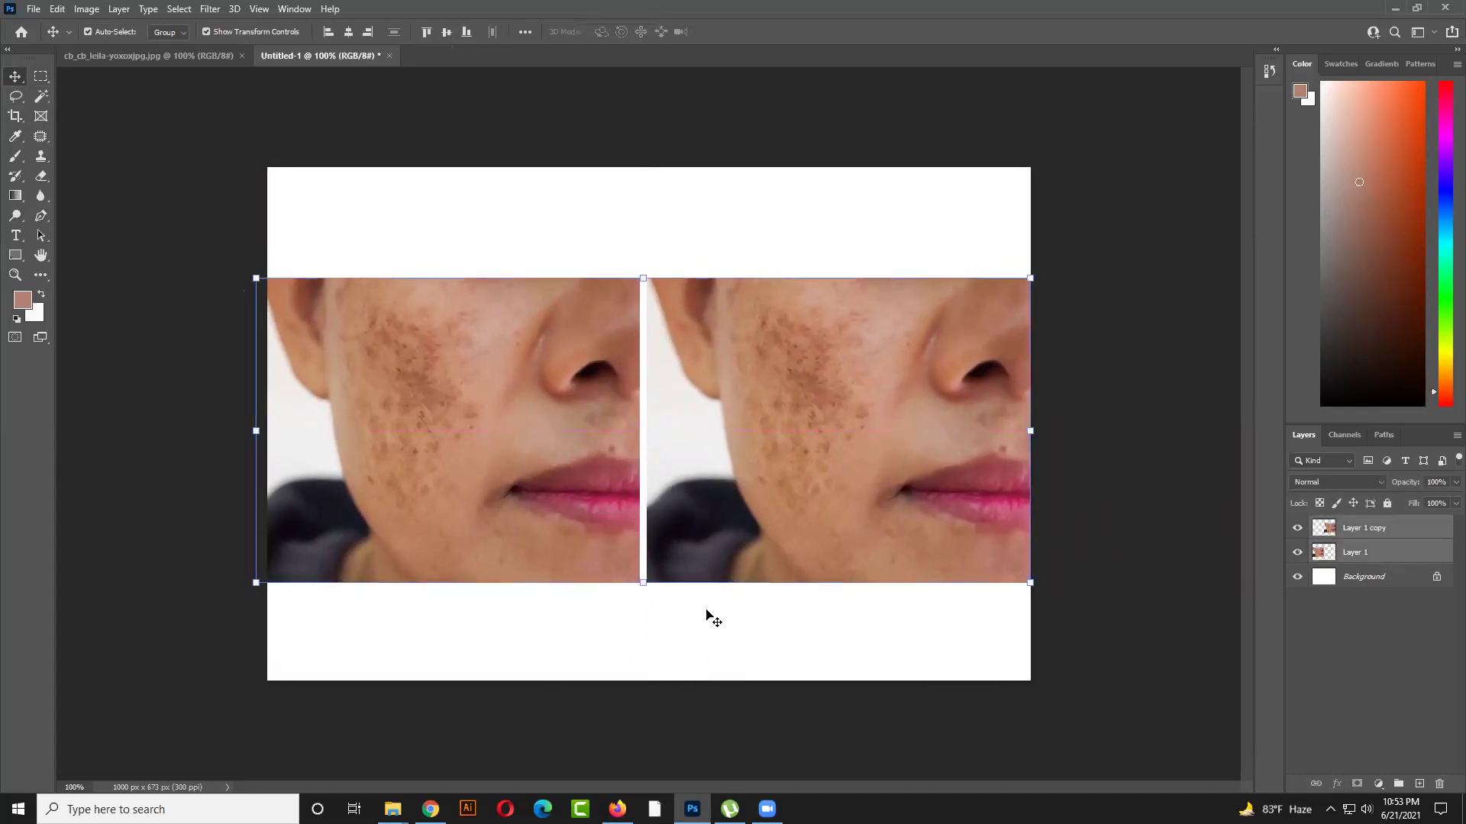
click(710, 617)
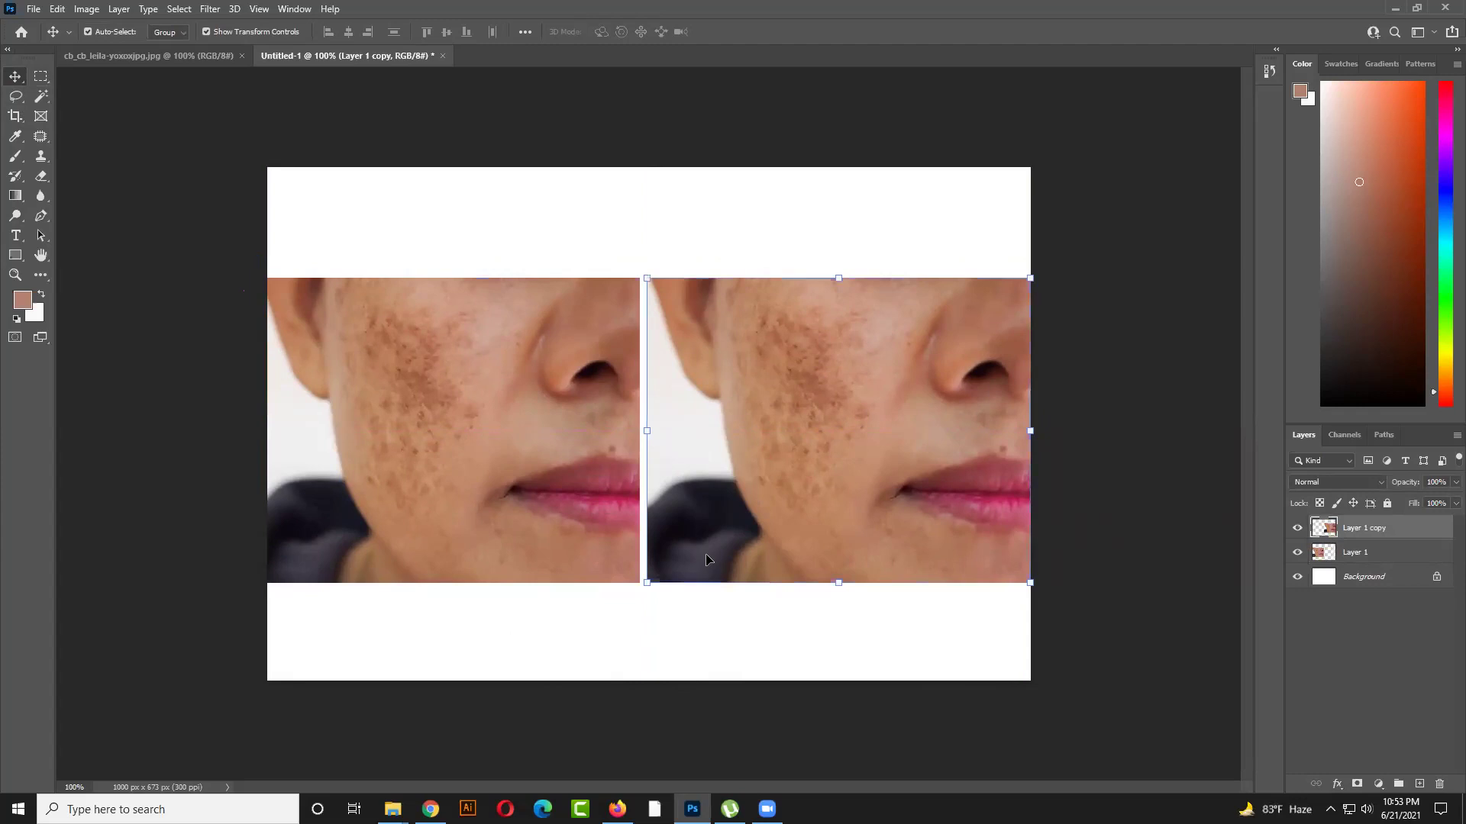
click(803, 637)
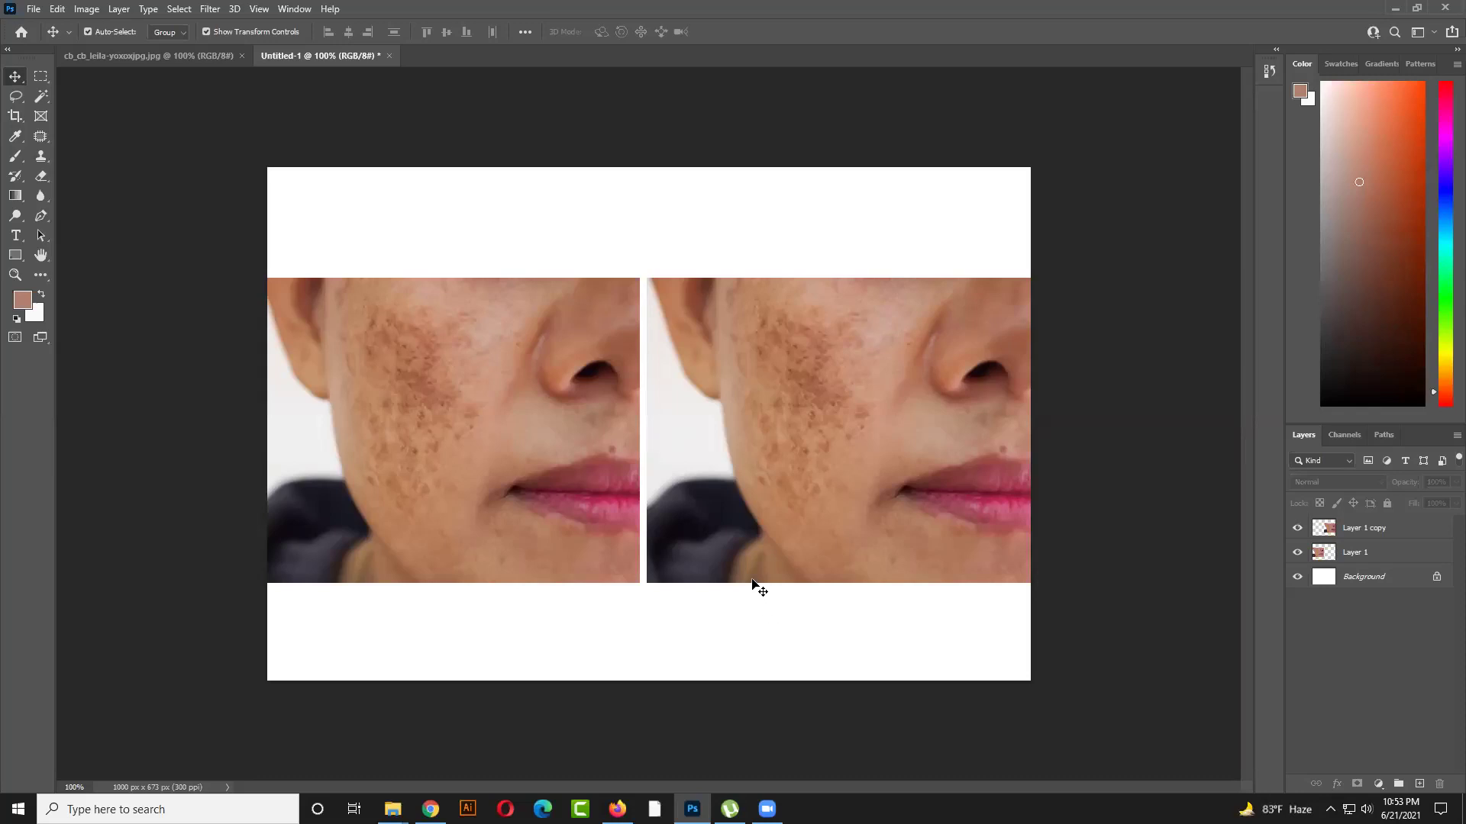
Marquee a tall strip across the left photo's nose and make its layer active
click(40, 76)
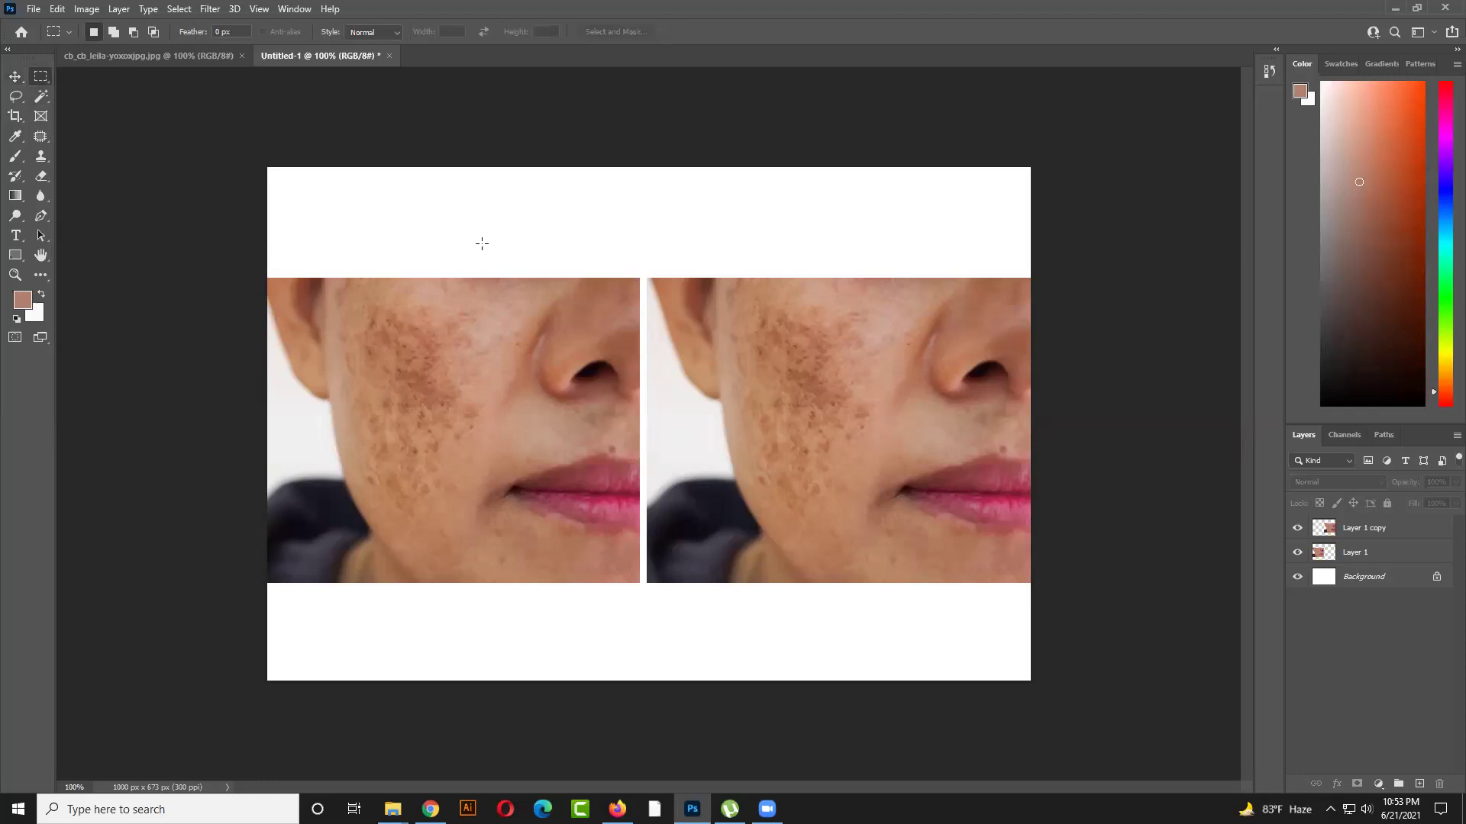
drag(474, 242, 577, 605)
click(1368, 552)
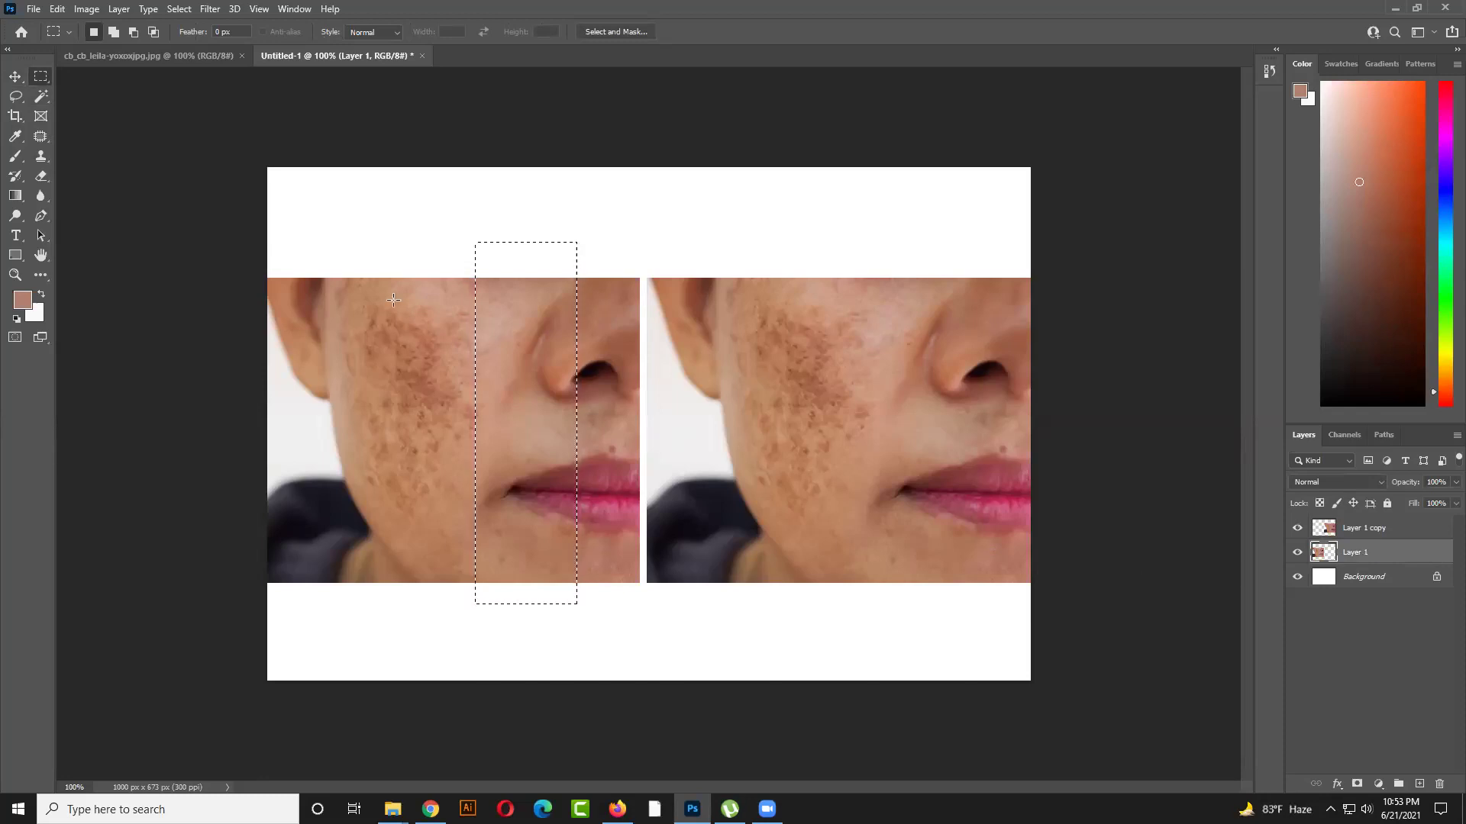
Trim the photo's left strip by marqueeing the photo, inverting the selection and deleting
click(15, 78)
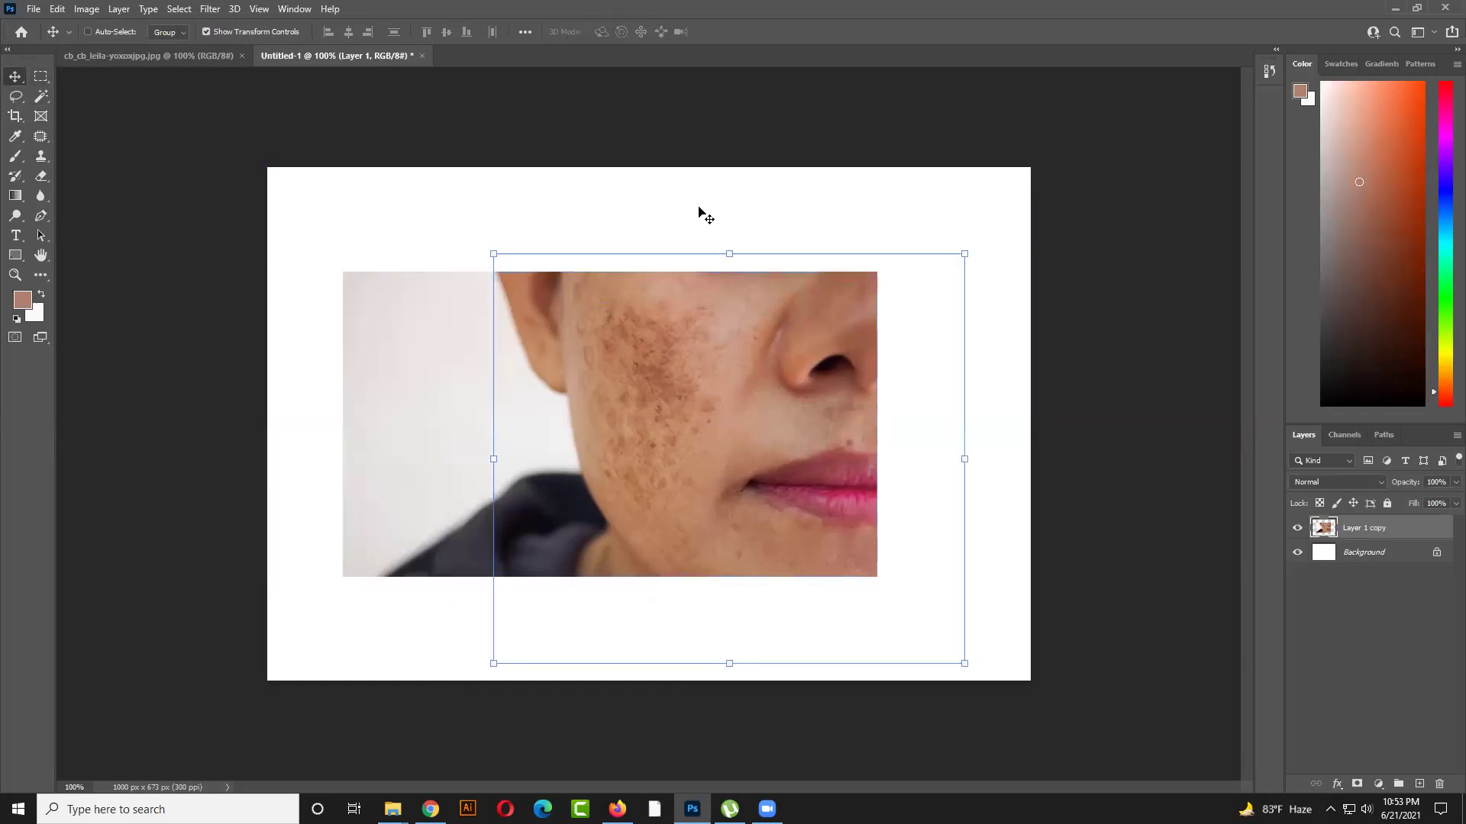
key(ctrl)
click(687, 323)
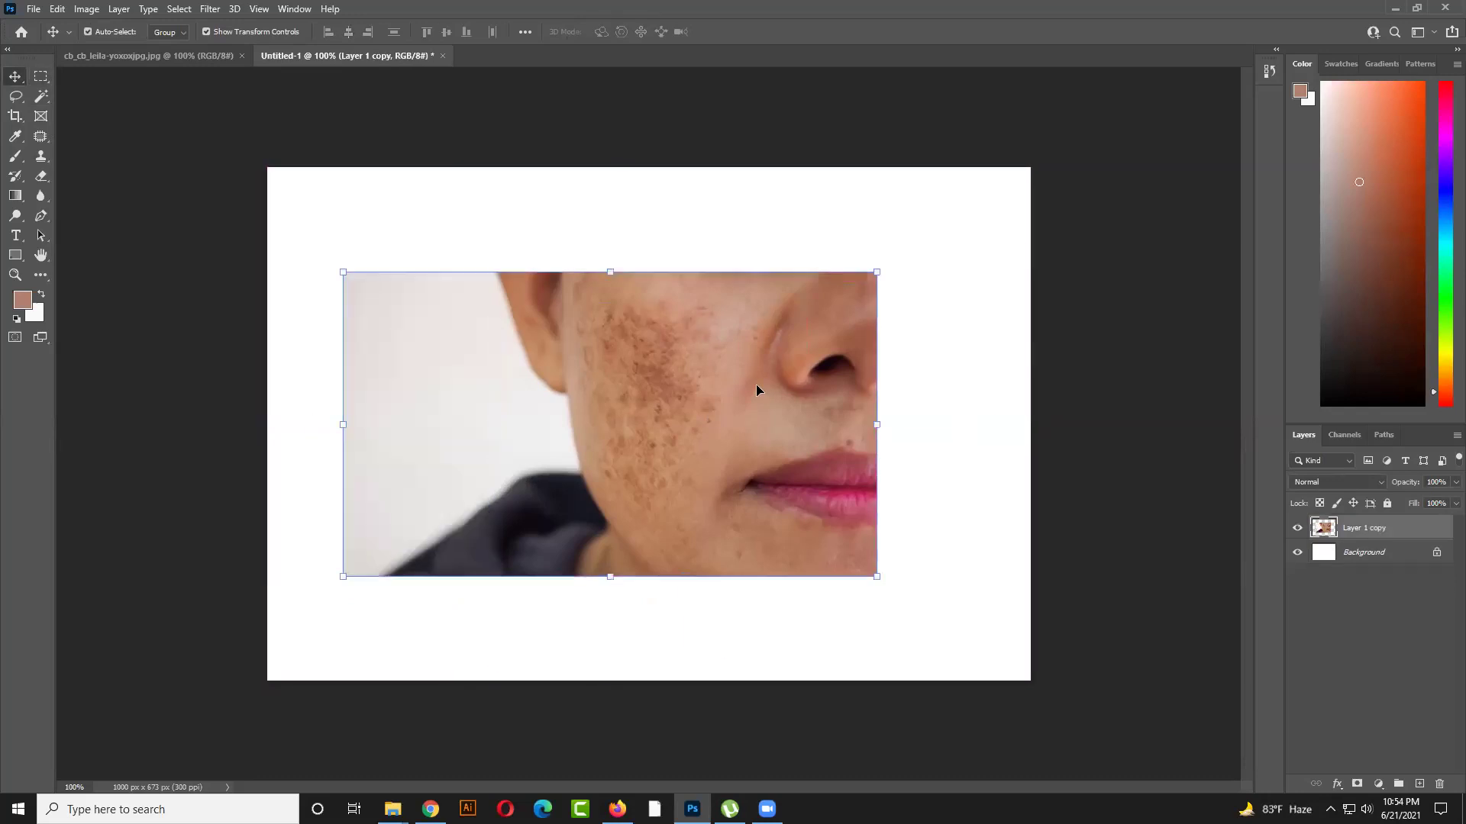
click(359, 187)
key(m)
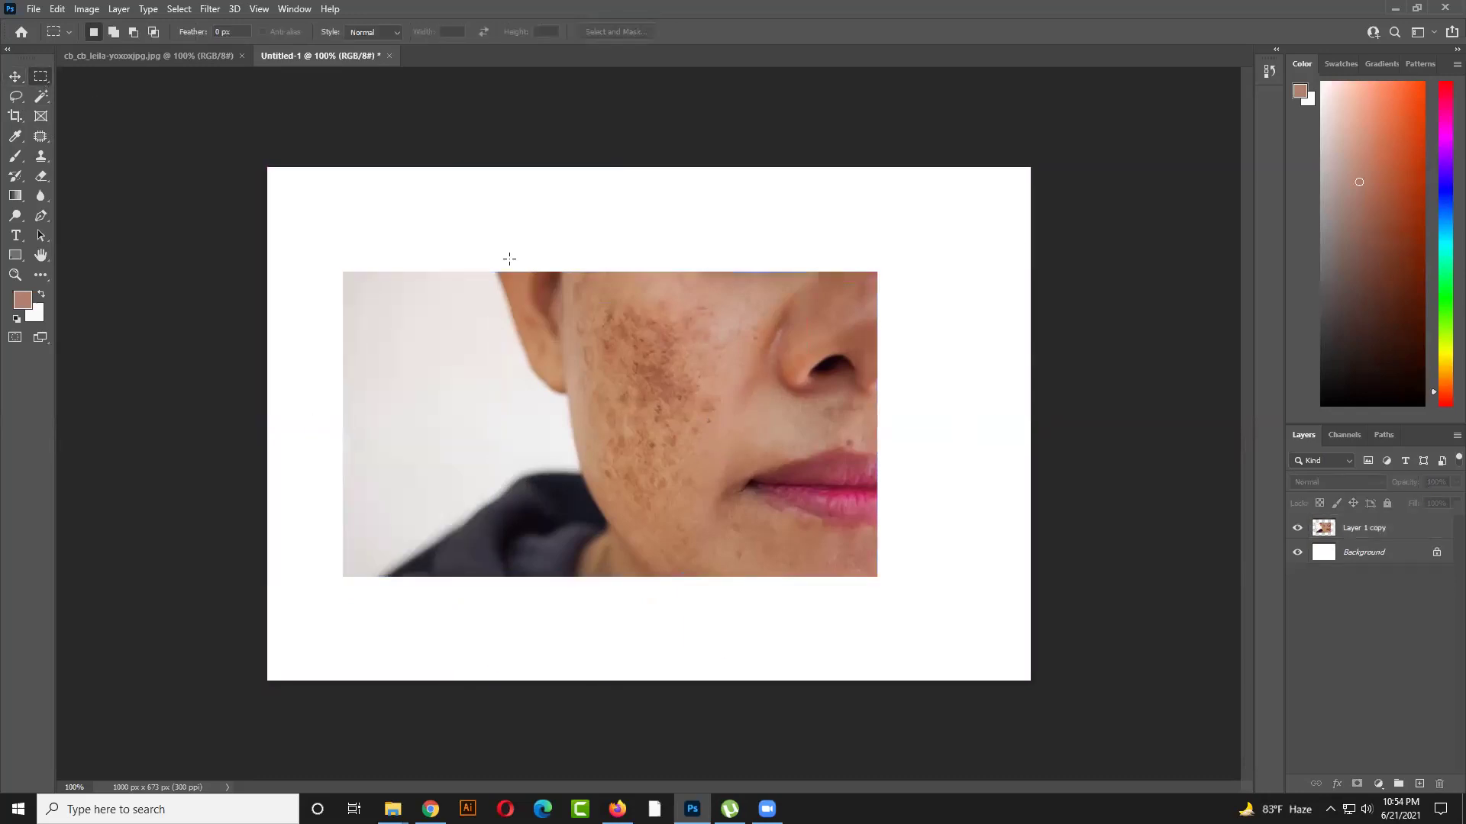
drag(488, 243, 986, 613)
click(1417, 528)
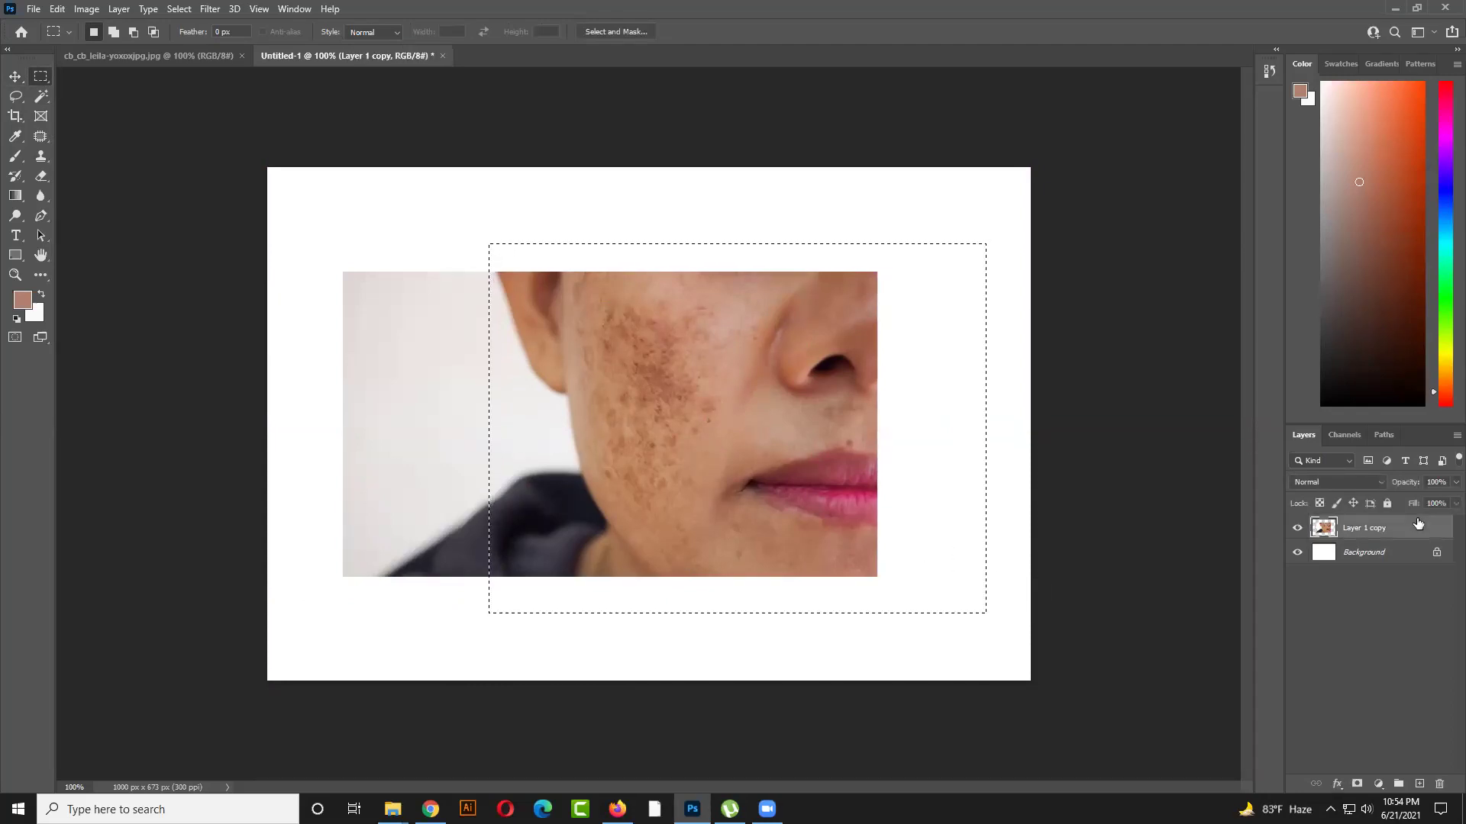
key(Delete)
key(ctrl+z)
key(ctrl+shift+i)
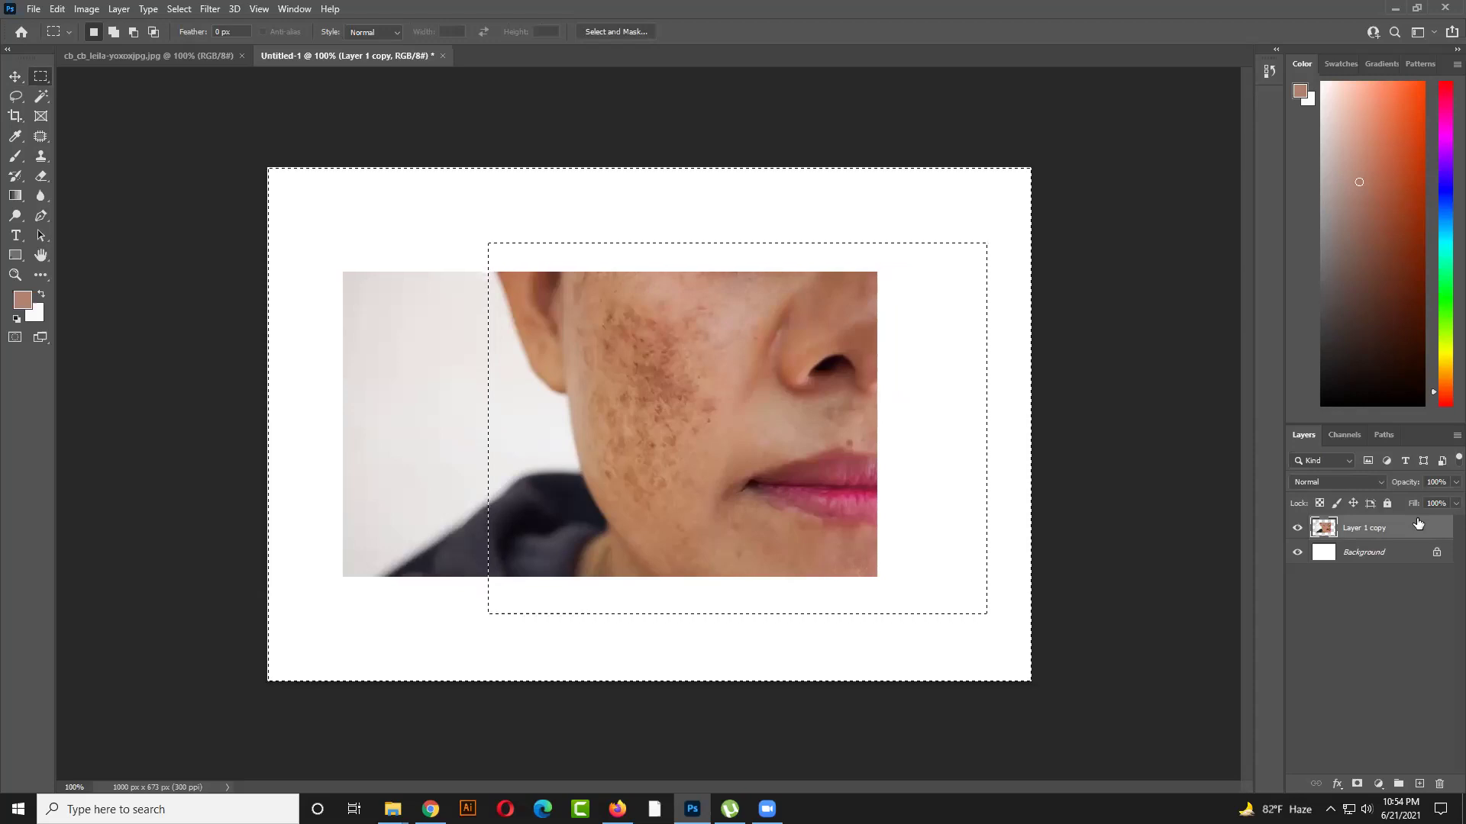
key(Delete)
key(ctrl+d)
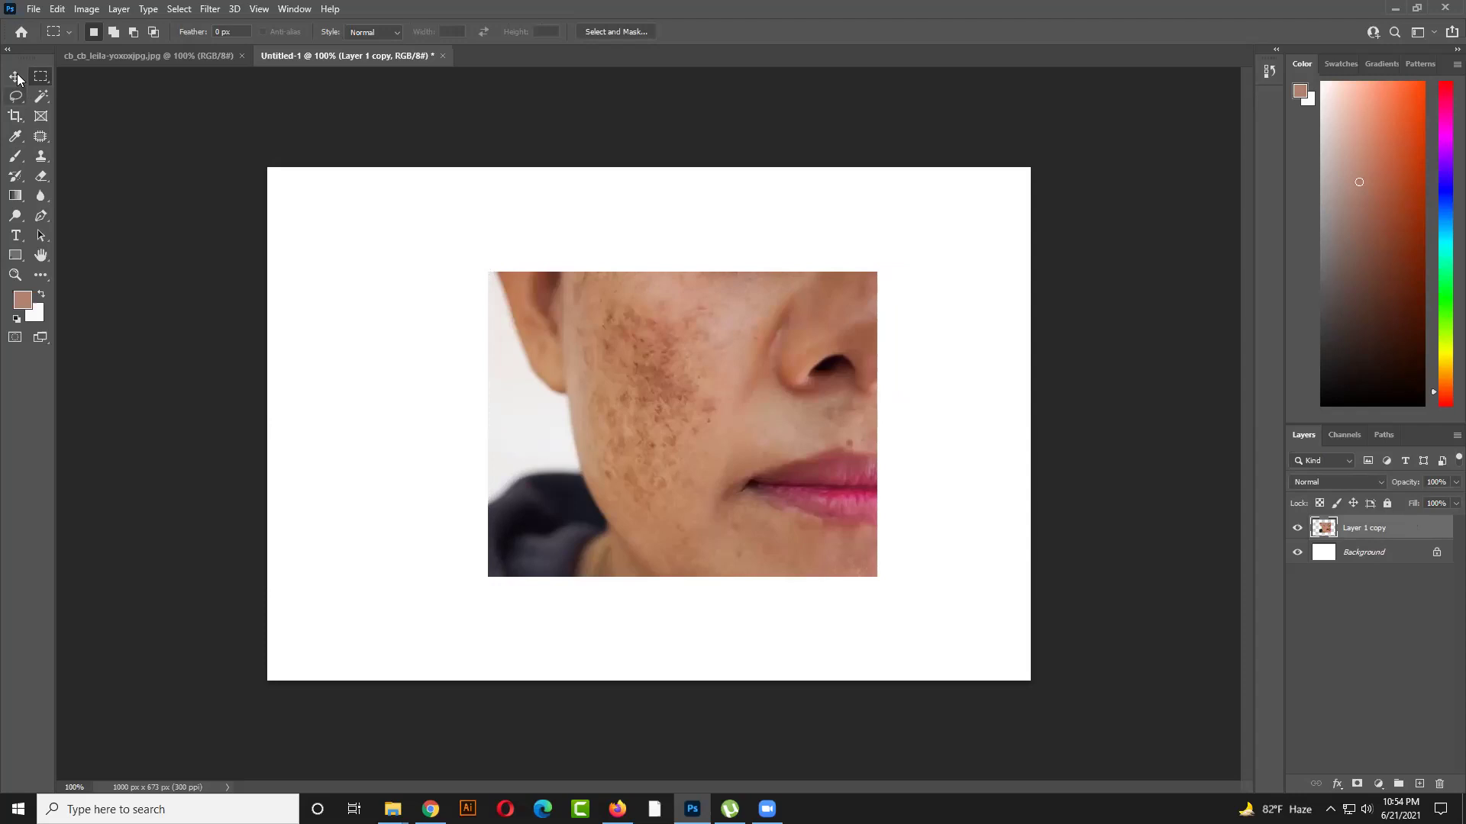
Position the trimmed photo and its duplicate level and side by side across the canvas
click(15, 76)
drag(651, 419, 431, 490)
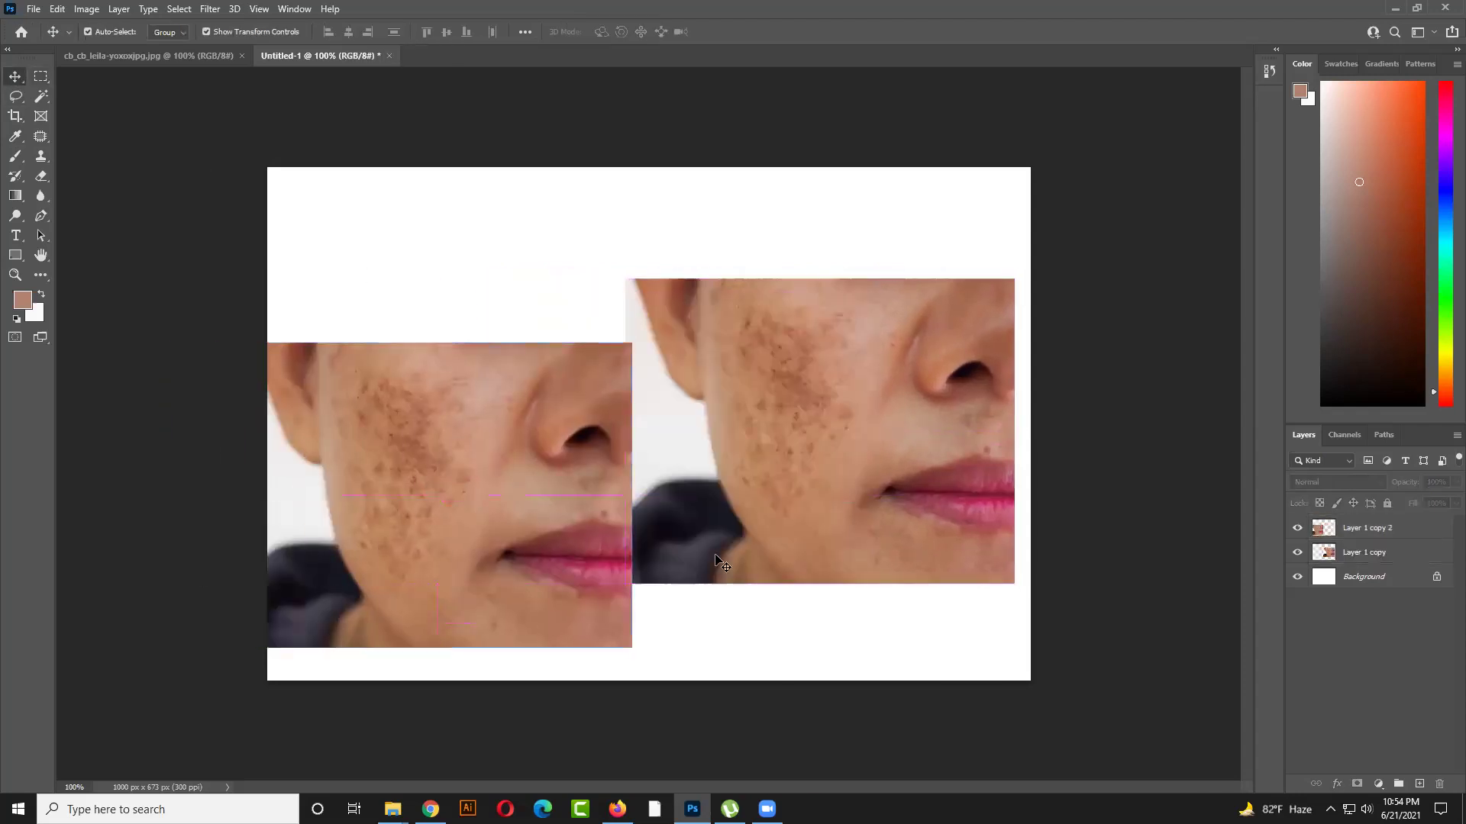
drag(720, 510, 744, 504)
drag(468, 522, 492, 458)
click(687, 625)
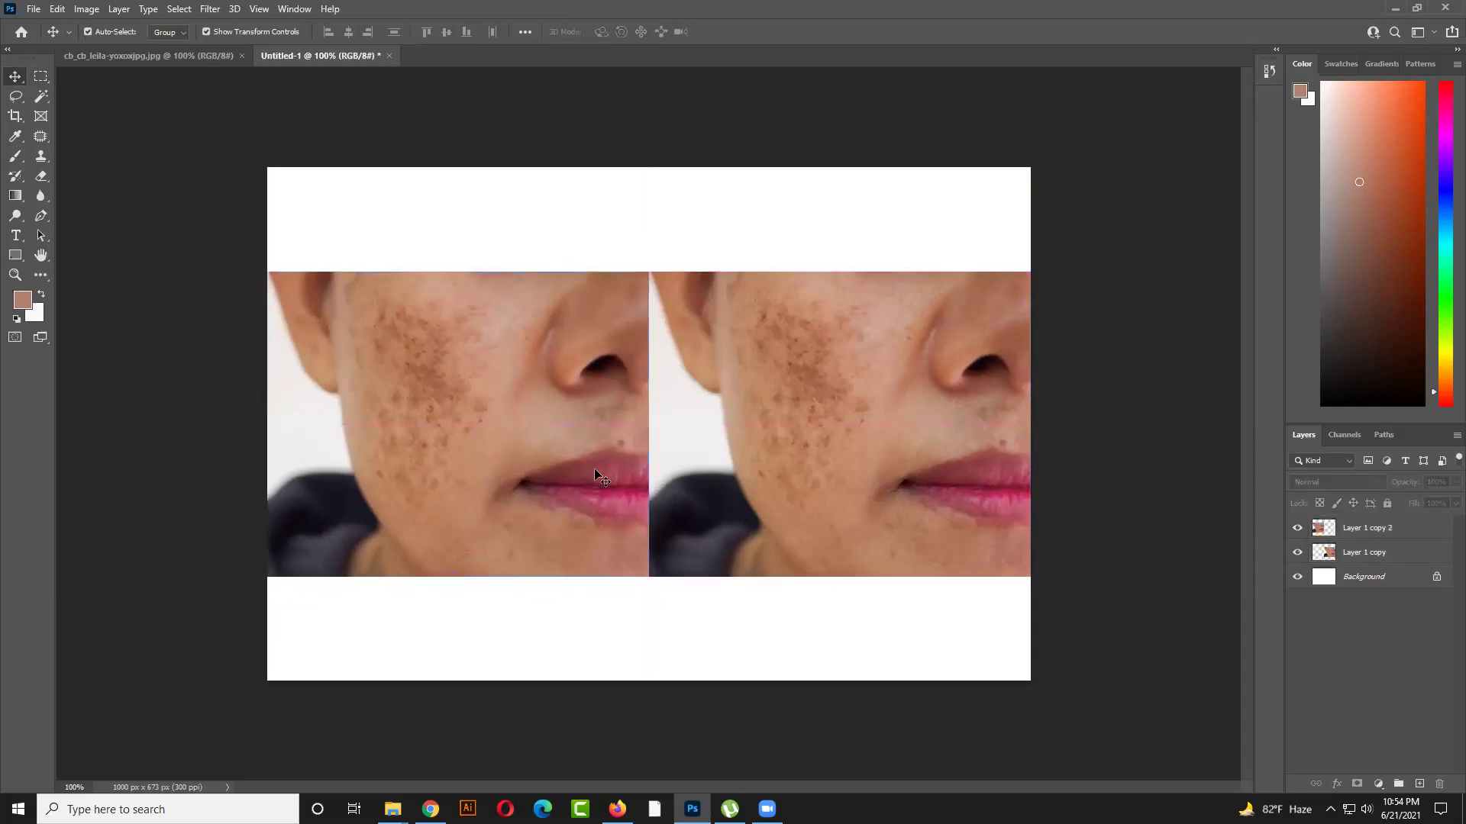
click(740, 436)
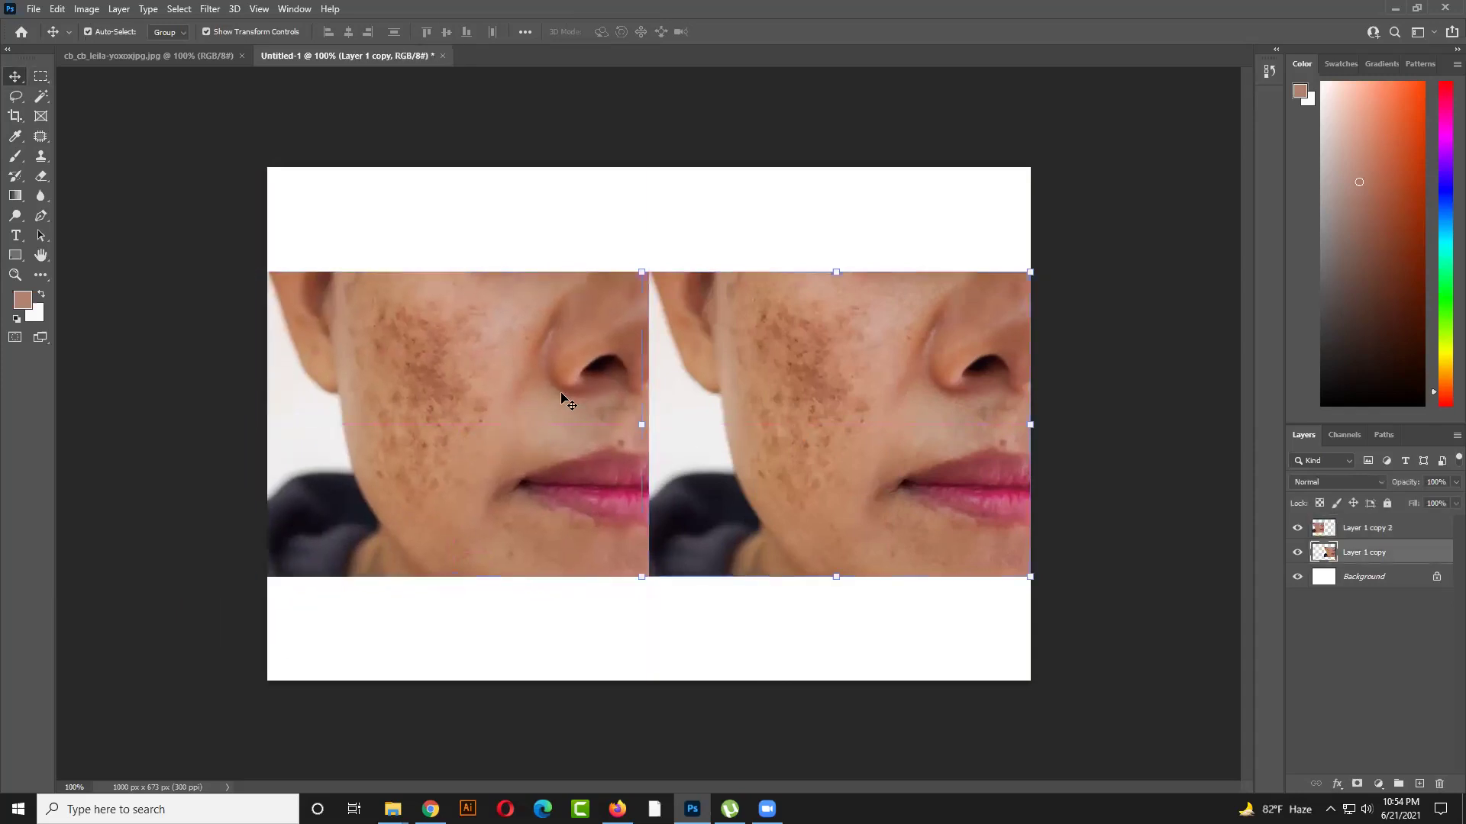
Select the Spot Healing Brush and set its size to 15
click(40, 97)
right_click(40, 135)
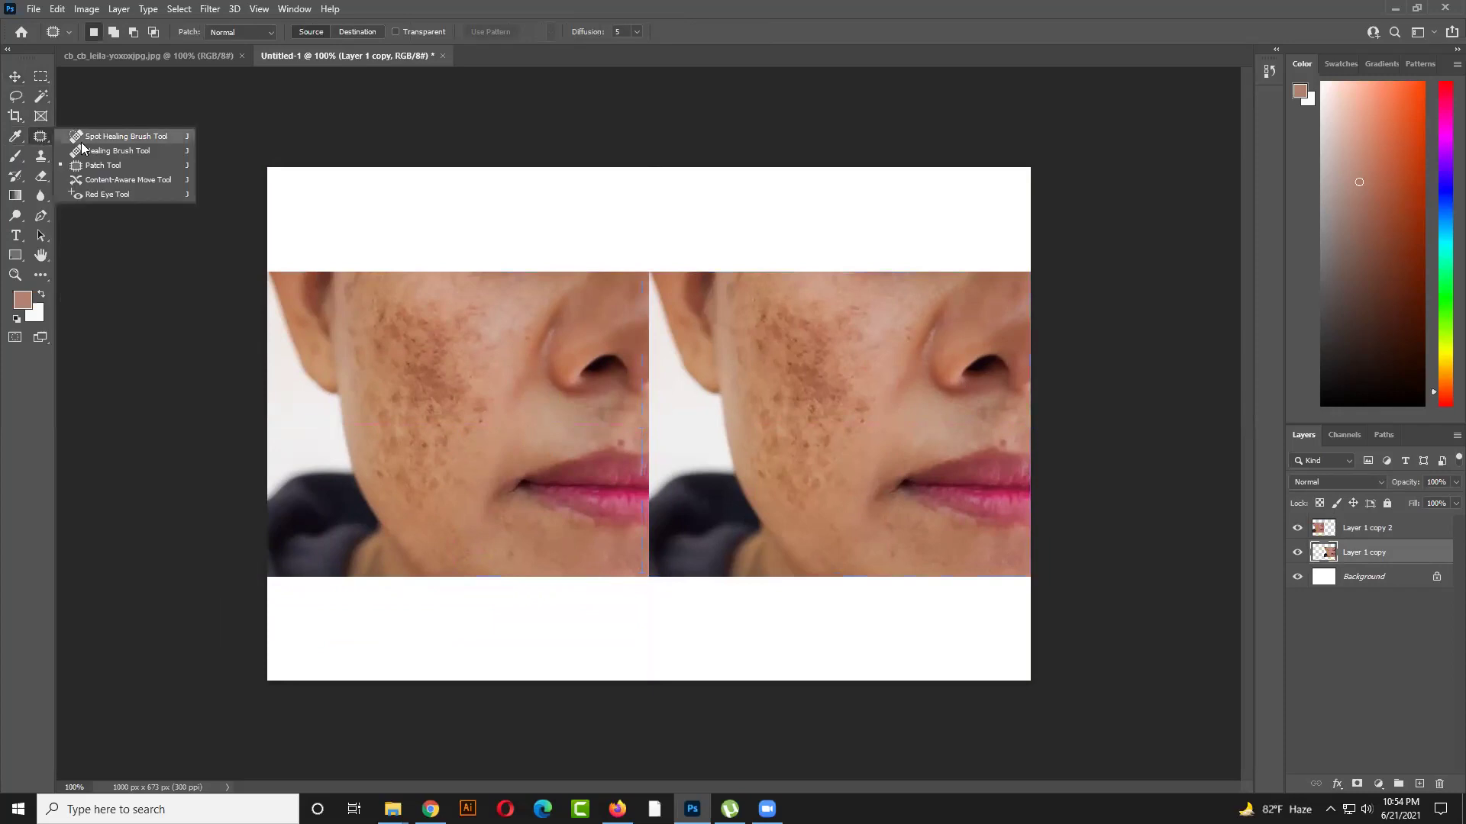
click(88, 139)
scroll(820, 397, up, 5)
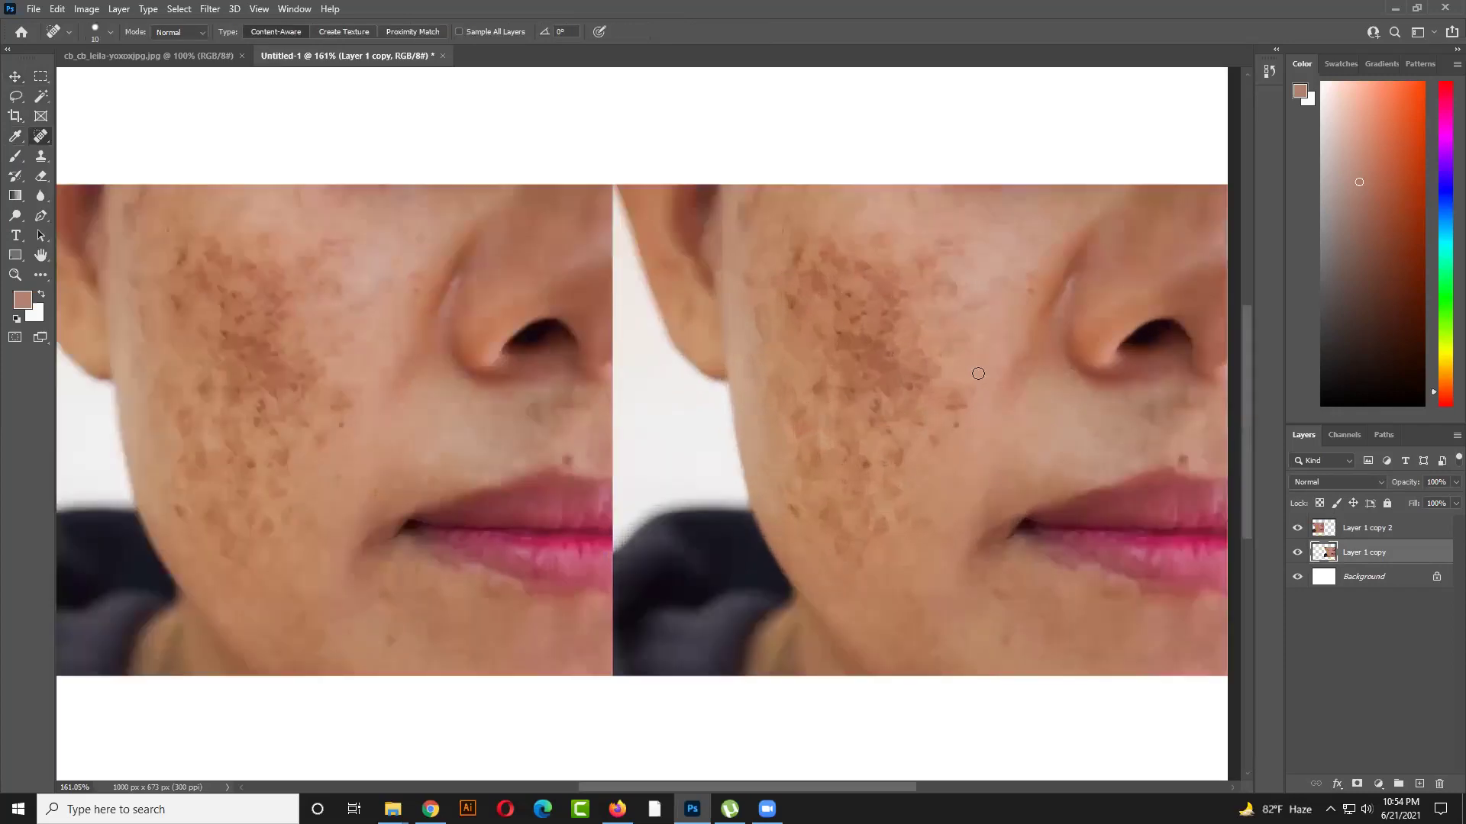
key(bracketright)
key(bracketright)
key(bracketleft)
key(bracketleft)
key(bracketleft)
Heal the dark spots in the middle of the right cheek
click(904, 511)
click(880, 524)
drag(876, 519, 868, 510)
click(867, 461)
click(870, 484)
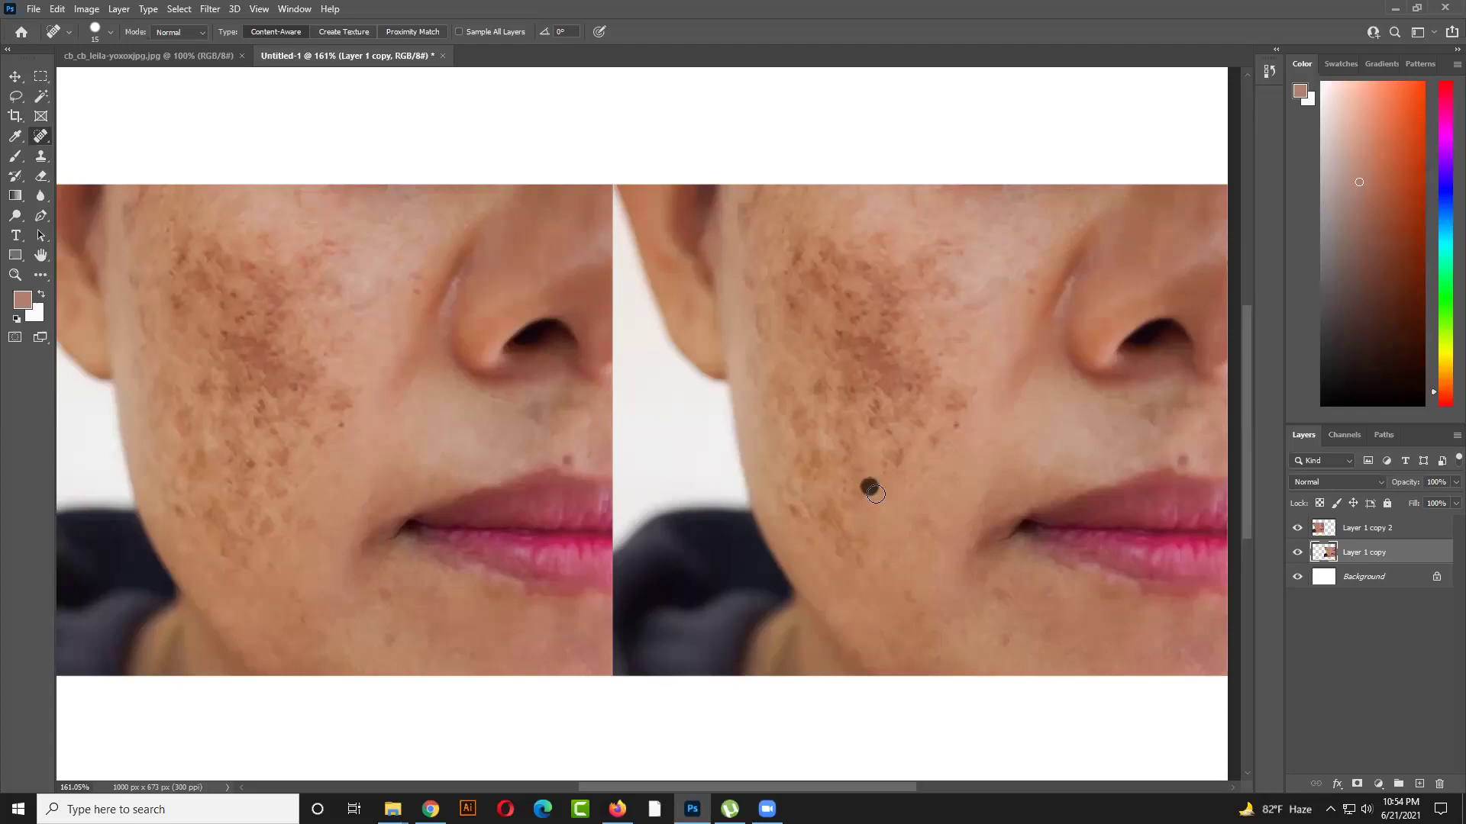
click(853, 484)
click(878, 503)
click(861, 490)
click(865, 472)
click(891, 485)
click(898, 453)
click(900, 460)
click(926, 468)
Heal the spots on the lower cheek and along the cheek's outer edge
click(864, 553)
click(857, 560)
click(867, 531)
click(846, 539)
click(841, 549)
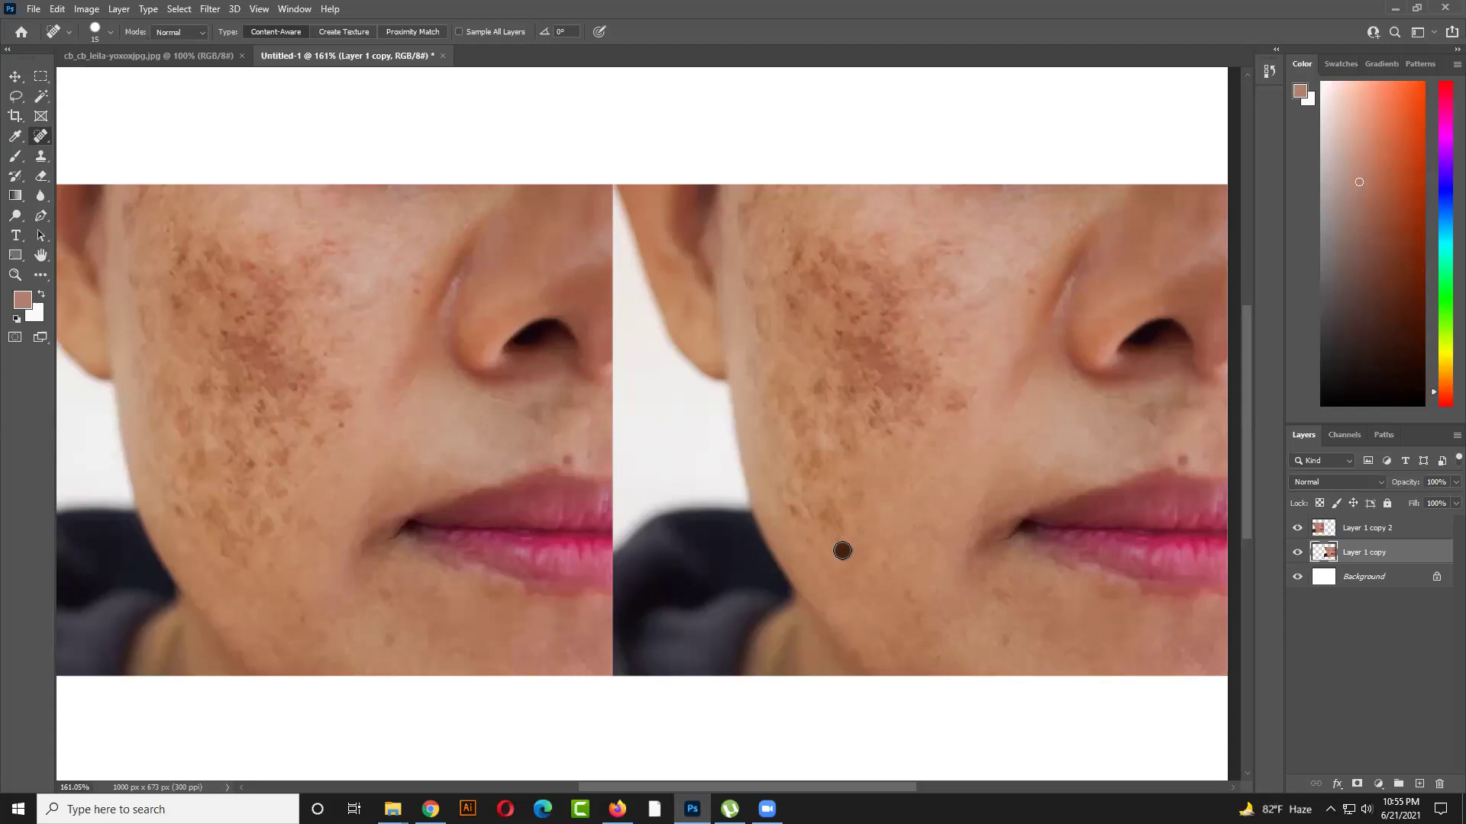
click(841, 544)
click(836, 512)
click(847, 516)
click(843, 488)
click(867, 504)
click(836, 503)
click(823, 513)
click(801, 508)
click(786, 505)
click(781, 471)
click(796, 498)
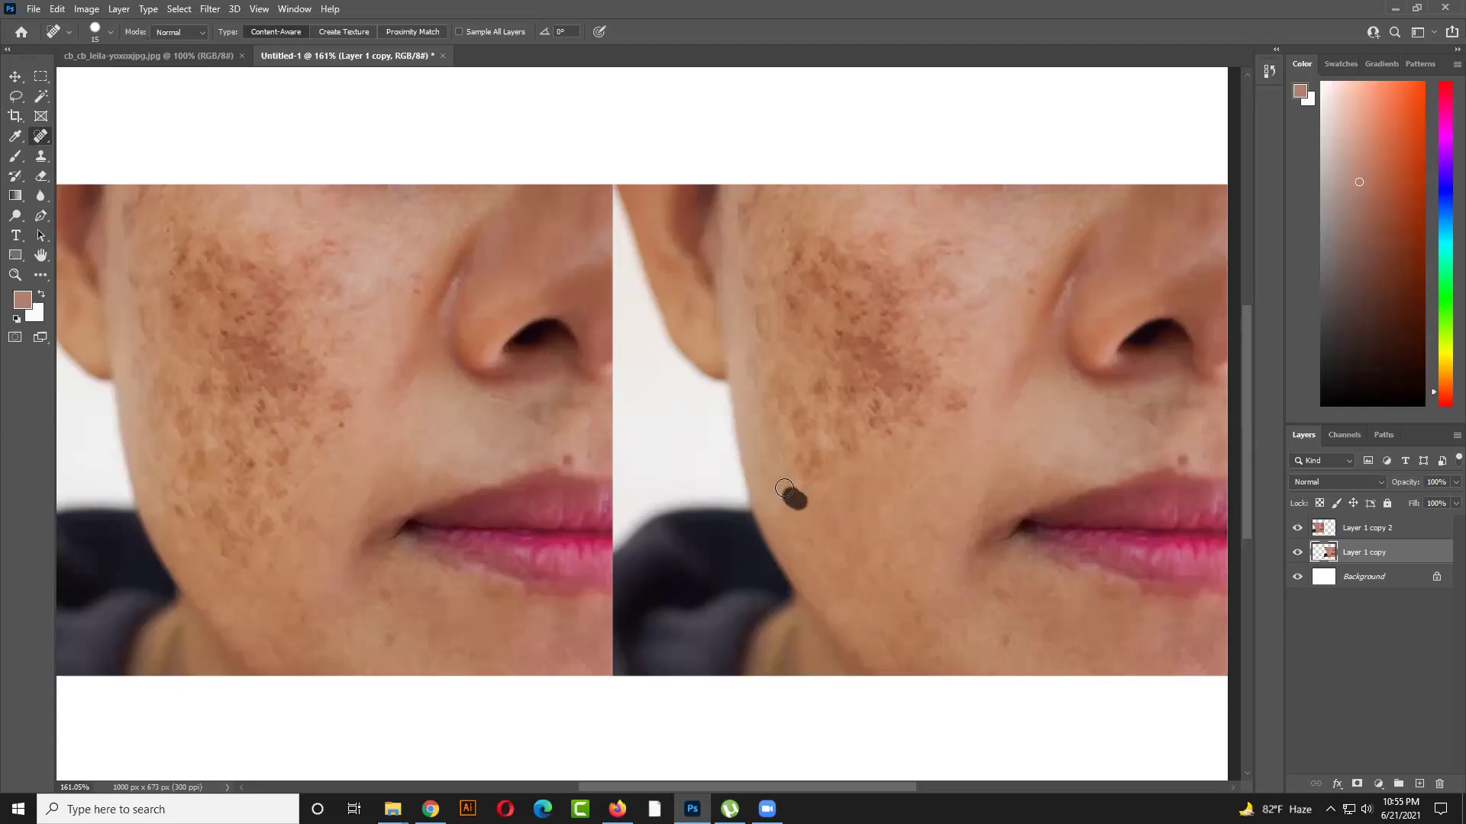
click(777, 458)
click(802, 486)
click(782, 475)
click(797, 488)
click(794, 452)
click(818, 475)
click(810, 445)
click(813, 466)
click(817, 455)
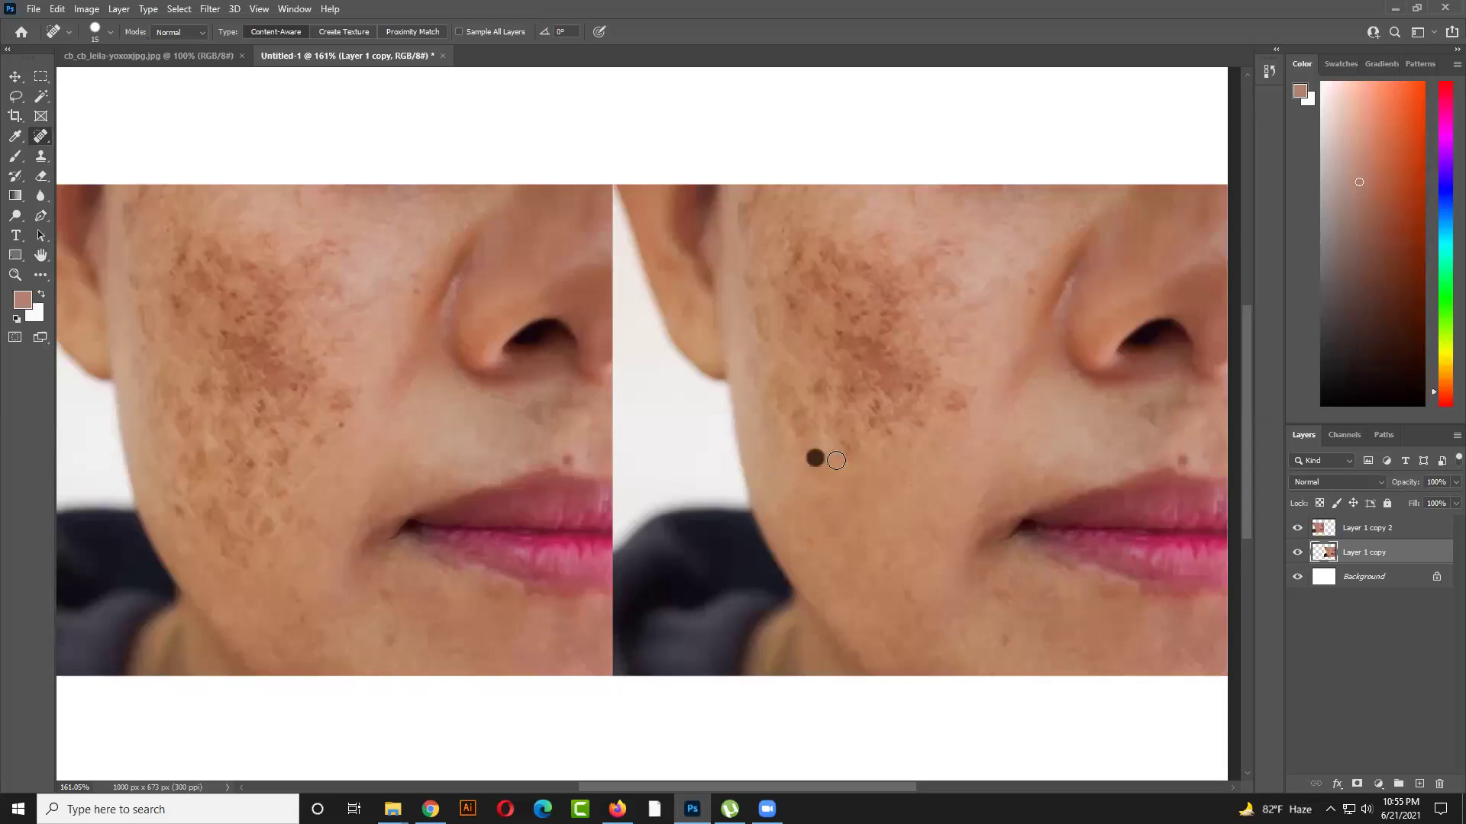
Heal the spots and streaks beside the nose
click(884, 436)
click(905, 446)
click(913, 429)
mouse_move(942, 415)
mouse_down()
mouse_move(962, 385)
mouse_move(895, 416)
mouse_up()
click(887, 418)
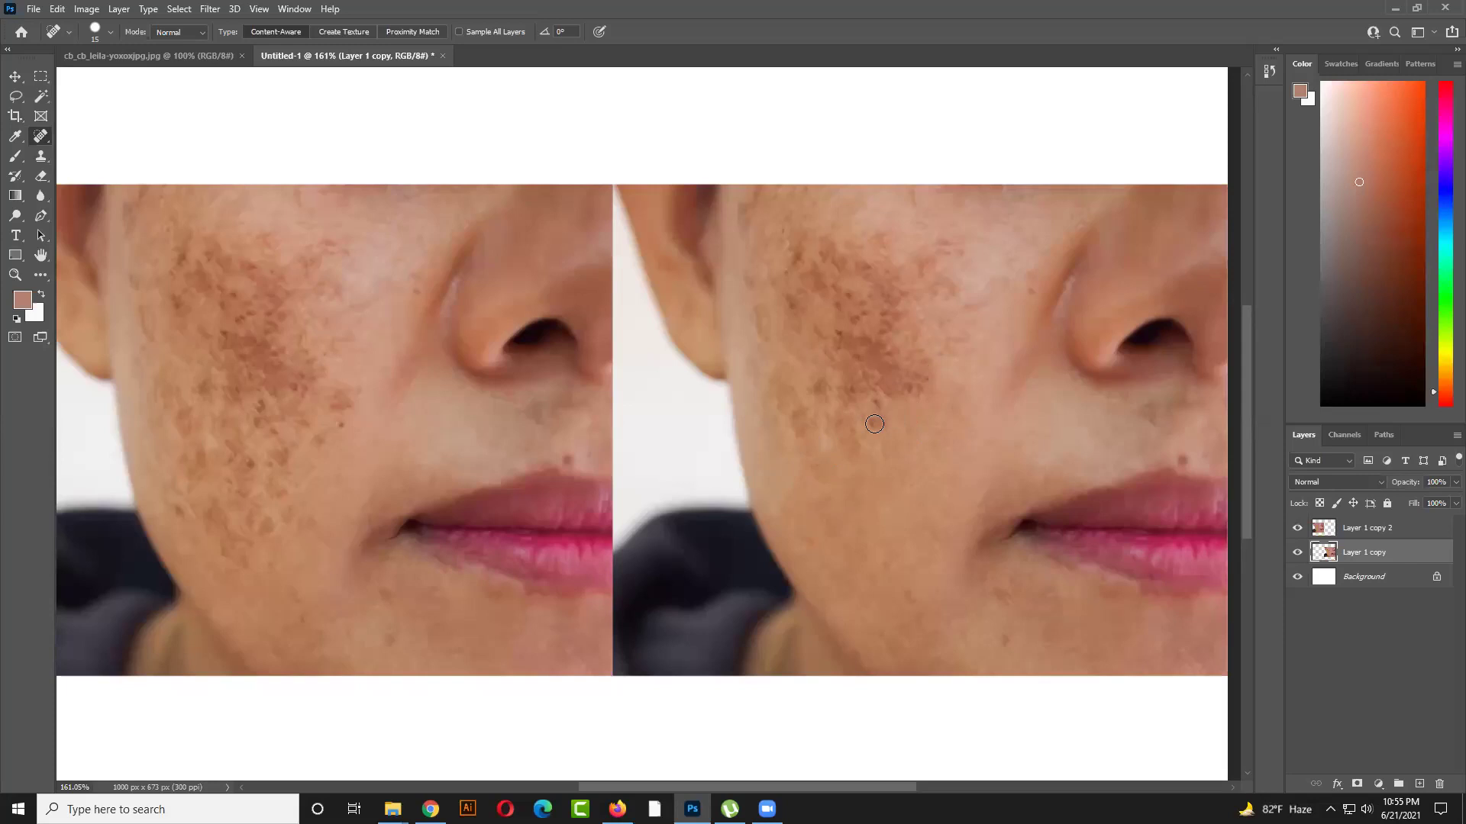
drag(882, 407, 884, 421)
click(855, 448)
click(837, 428)
click(836, 416)
Enlarge the brush to 25 and heal the remaining streaks and dark patches on the cheek
key(bracketright)
click(845, 442)
mouse_move(822, 399)
mouse_down()
mouse_move(820, 385)
mouse_move(811, 445)
mouse_up()
click(805, 419)
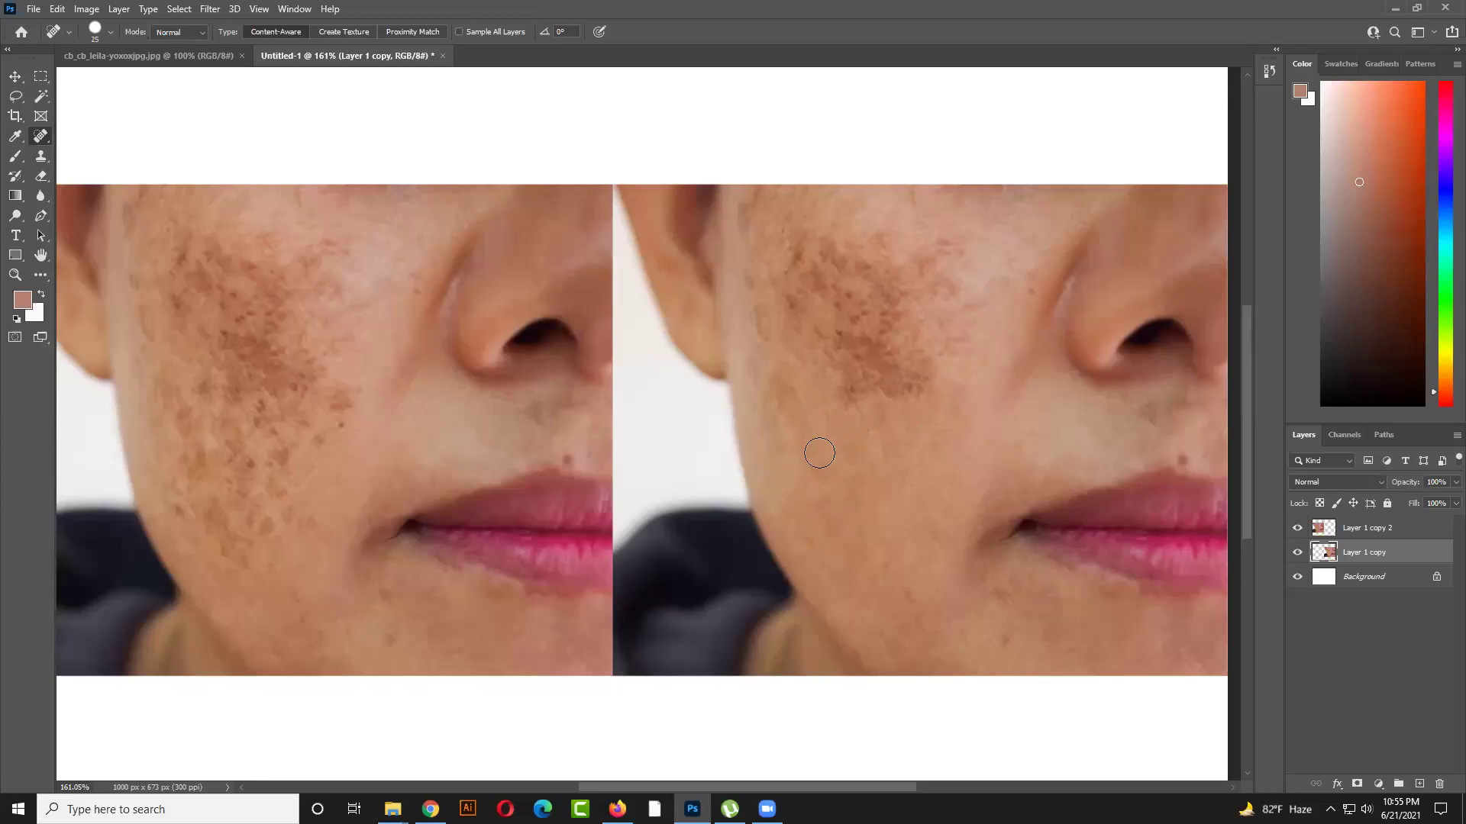
click(828, 468)
click(842, 446)
drag(829, 465, 810, 449)
click(840, 452)
mouse_move(838, 412)
mouse_down()
mouse_move(843, 374)
mouse_move(894, 393)
mouse_move(860, 353)
mouse_move(882, 356)
mouse_move(882, 329)
mouse_up()
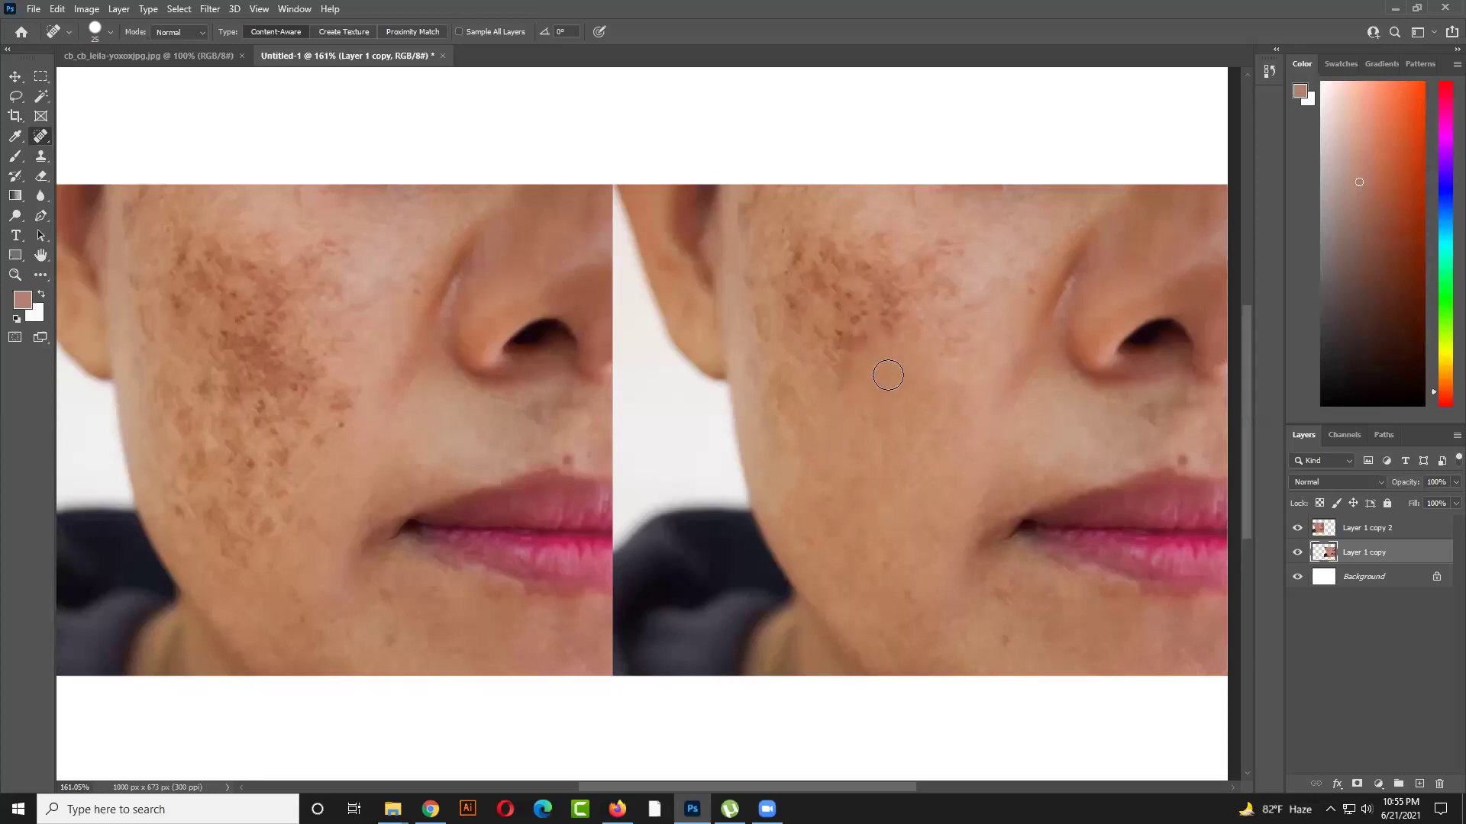
mouse_move(868, 412)
mouse_down()
mouse_move(869, 429)
mouse_move(878, 418)
mouse_move(860, 401)
mouse_move(839, 404)
mouse_move(832, 309)
mouse_move(885, 315)
mouse_move(832, 294)
mouse_up()
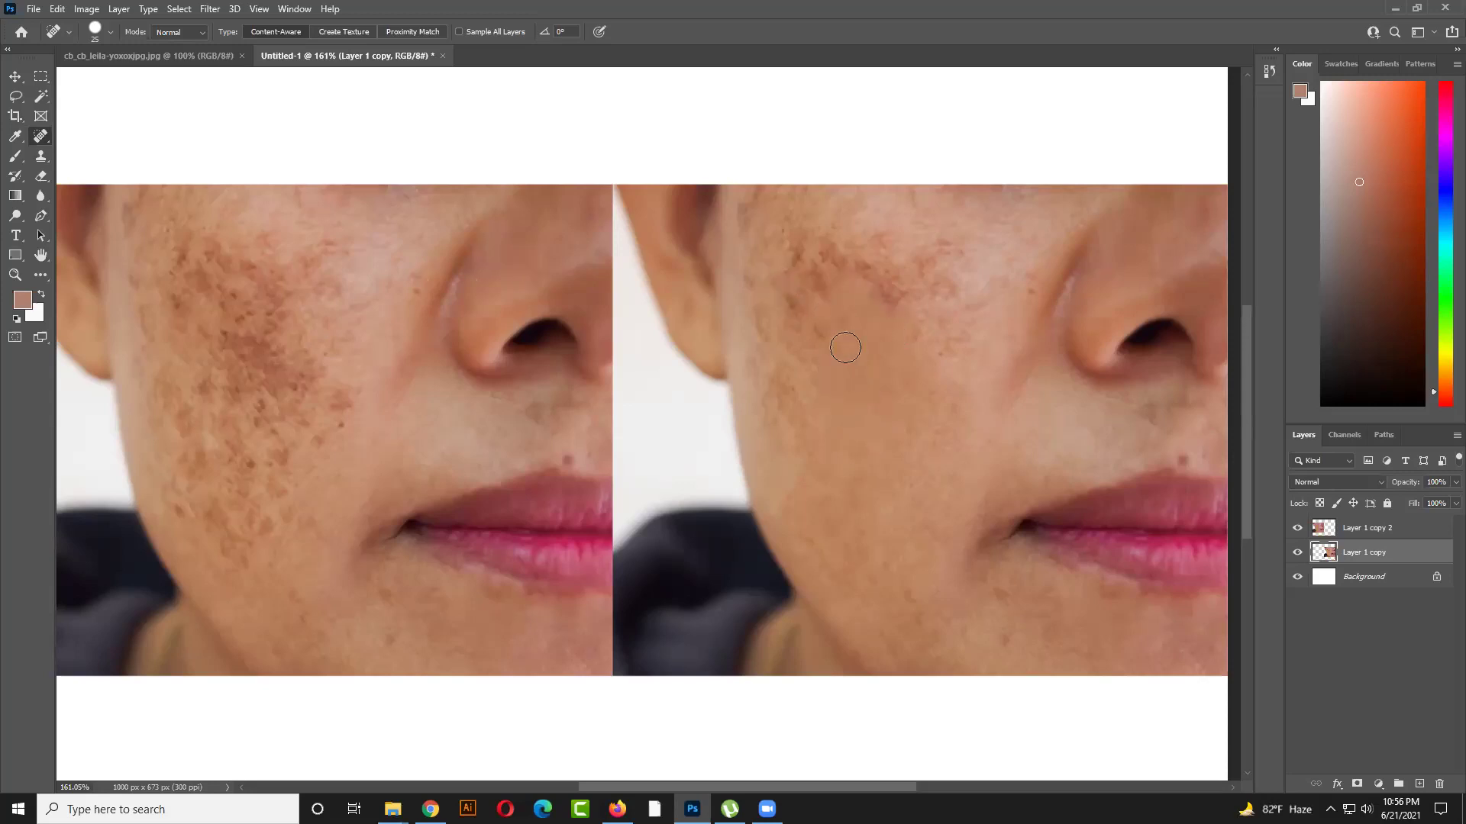
mouse_move(828, 351)
mouse_down()
mouse_move(826, 372)
mouse_move(863, 346)
mouse_move(835, 341)
mouse_up()
click(903, 387)
click(859, 395)
click(830, 405)
click(788, 373)
drag(813, 403, 813, 424)
drag(825, 475, 822, 435)
right_click(43, 141)
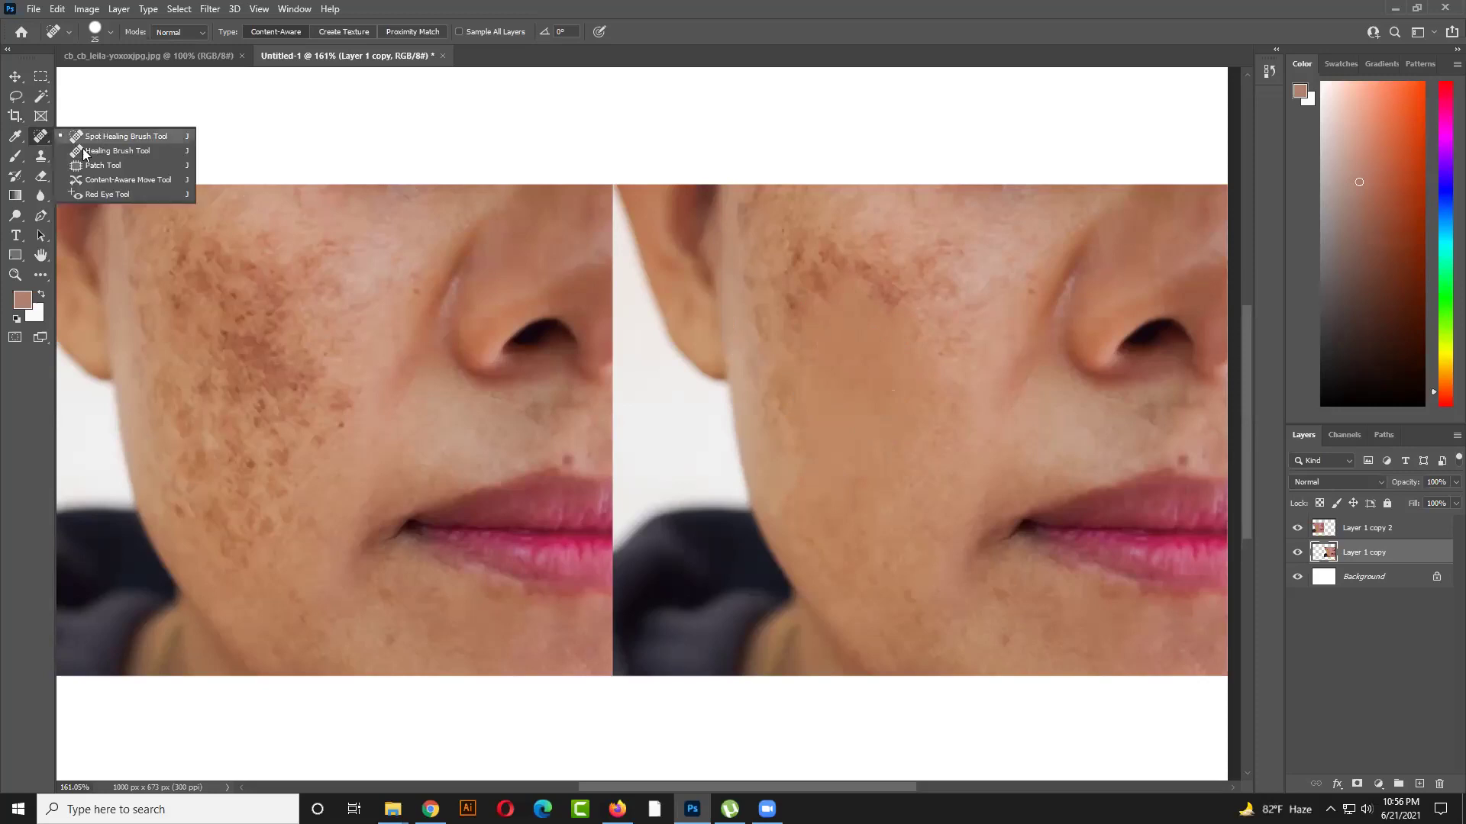
Switch to the Healing Brush, sample clean skin, and heal spots down the cheek and near its edge
click(92, 149)
alt+click(821, 393)
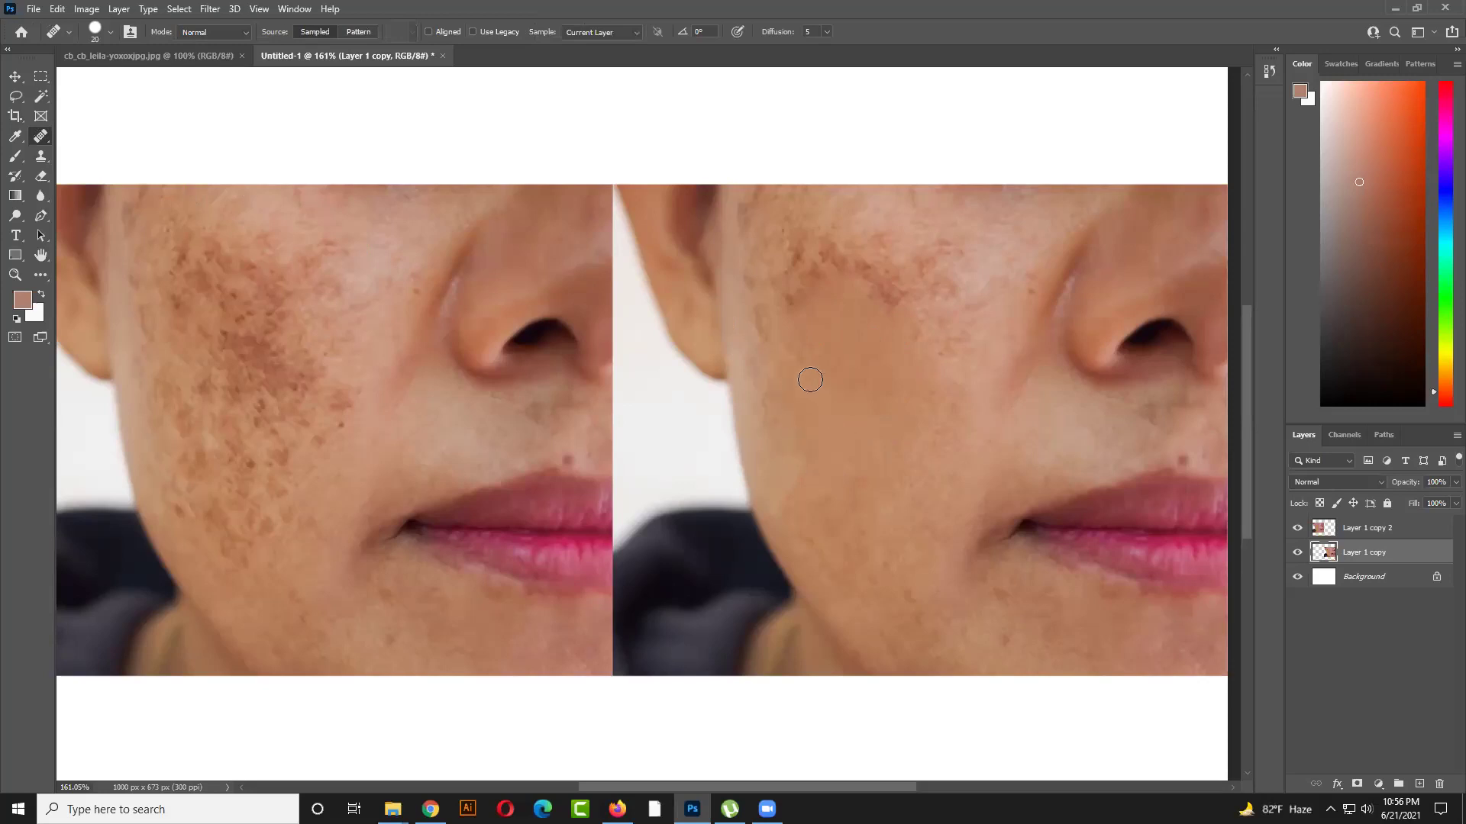
mouse_move(807, 472)
mouse_down()
mouse_move(771, 450)
mouse_move(786, 464)
mouse_up()
drag(753, 389, 767, 447)
drag(766, 339, 766, 321)
drag(800, 351, 821, 357)
Heal the upper-cheek freckles, resampling clean skin as a new source
drag(826, 250, 843, 265)
drag(886, 302, 863, 290)
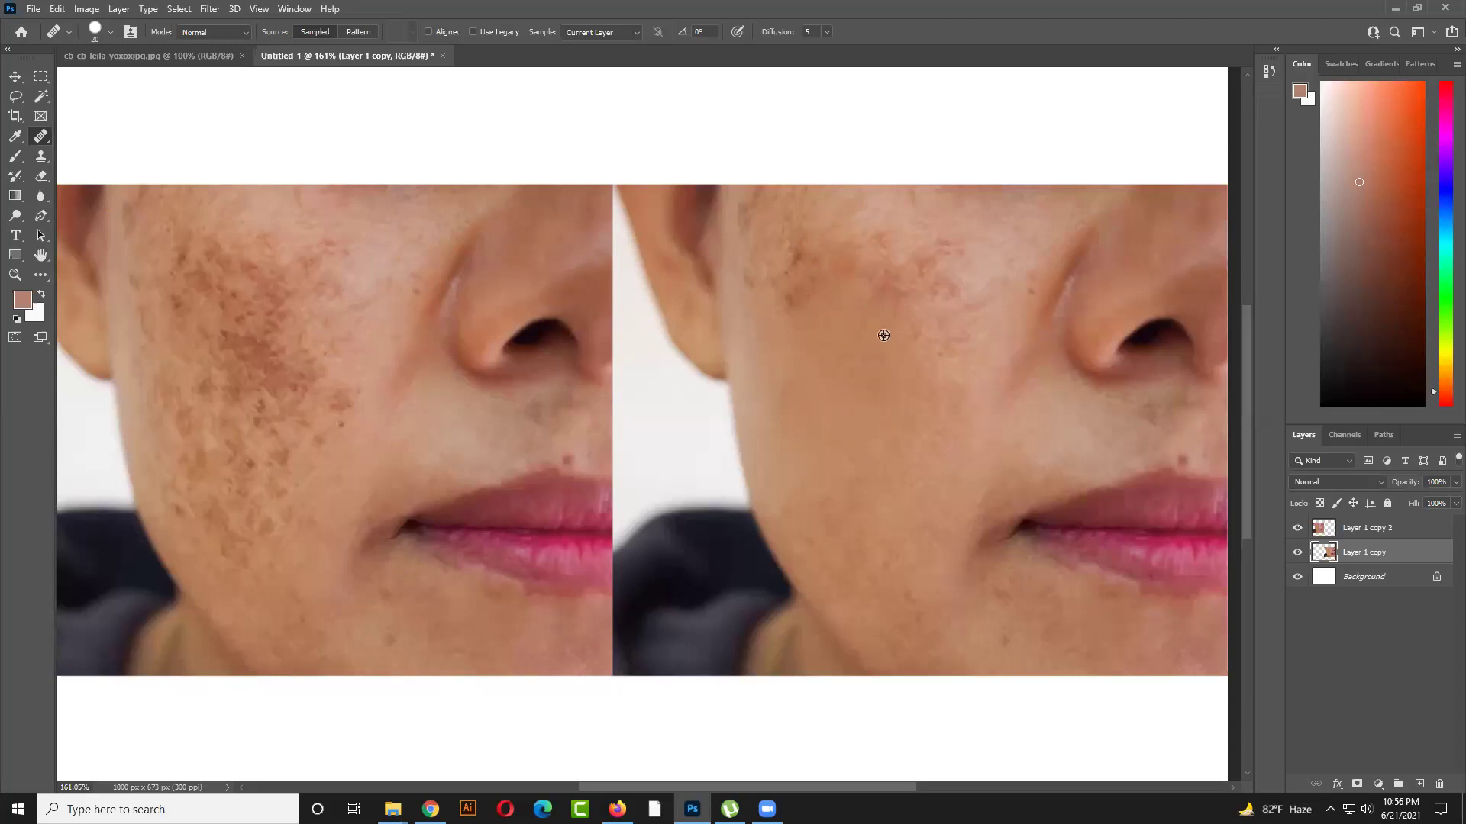
alt+click(934, 326)
mouse_move(897, 300)
mouse_down()
mouse_move(886, 284)
mouse_move(920, 300)
mouse_move(909, 268)
mouse_move(877, 252)
mouse_move(857, 265)
mouse_move(887, 302)
mouse_move(842, 265)
mouse_move(804, 278)
mouse_up()
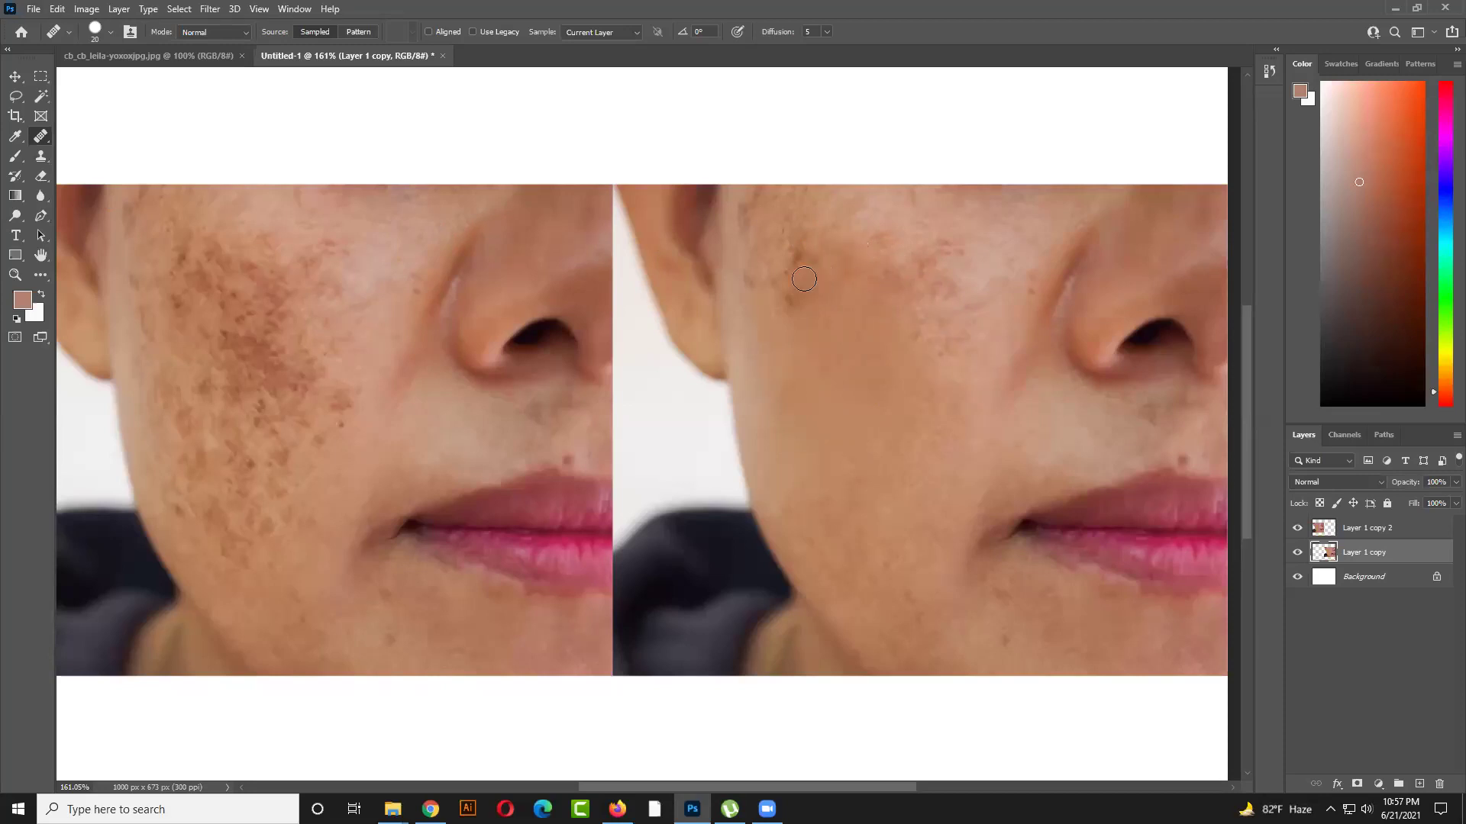
Lower the healing brush hardness to about 24% and enlarge it to 40 px
click(108, 33)
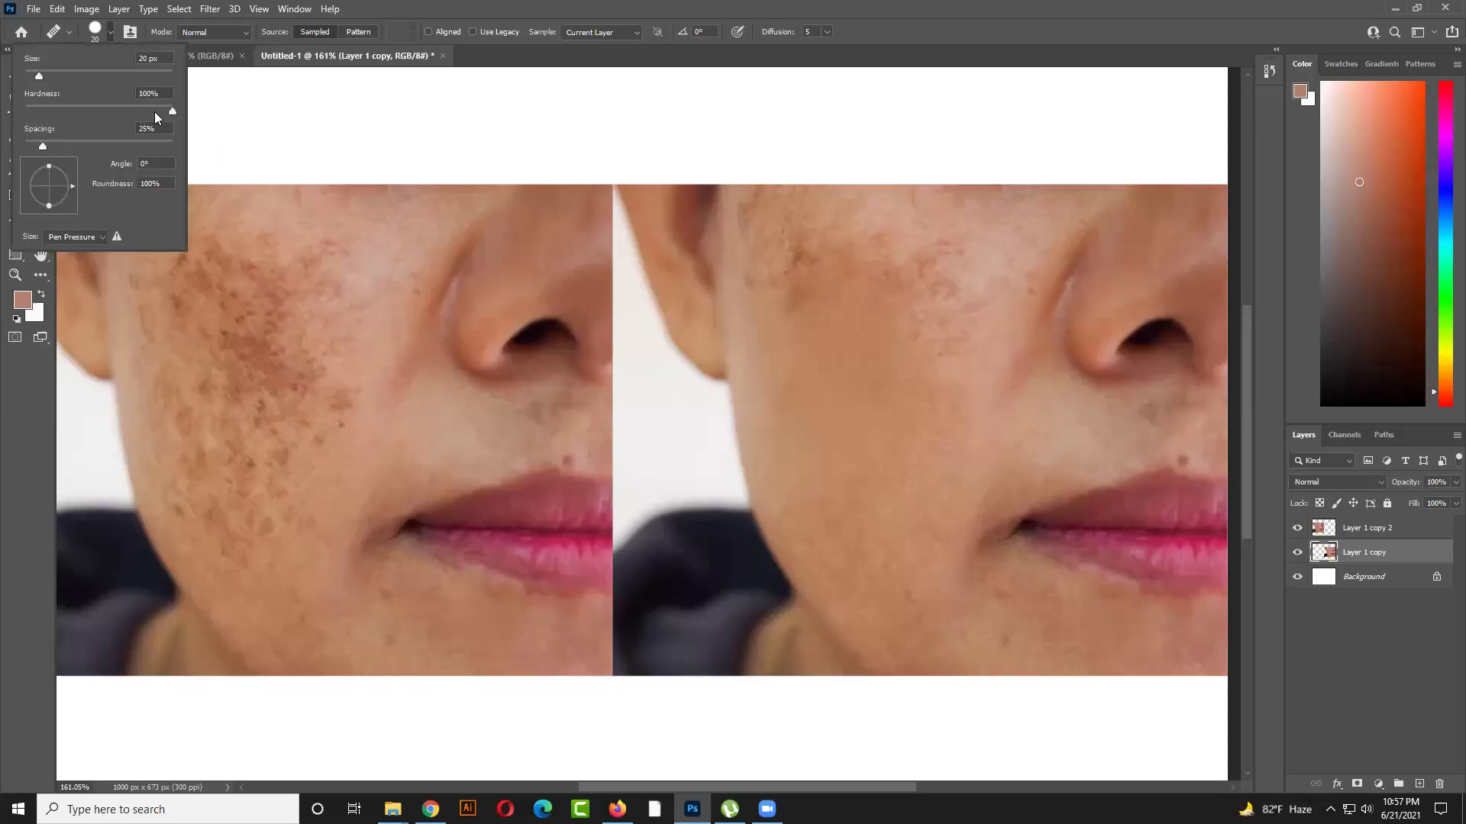
click(369, 7)
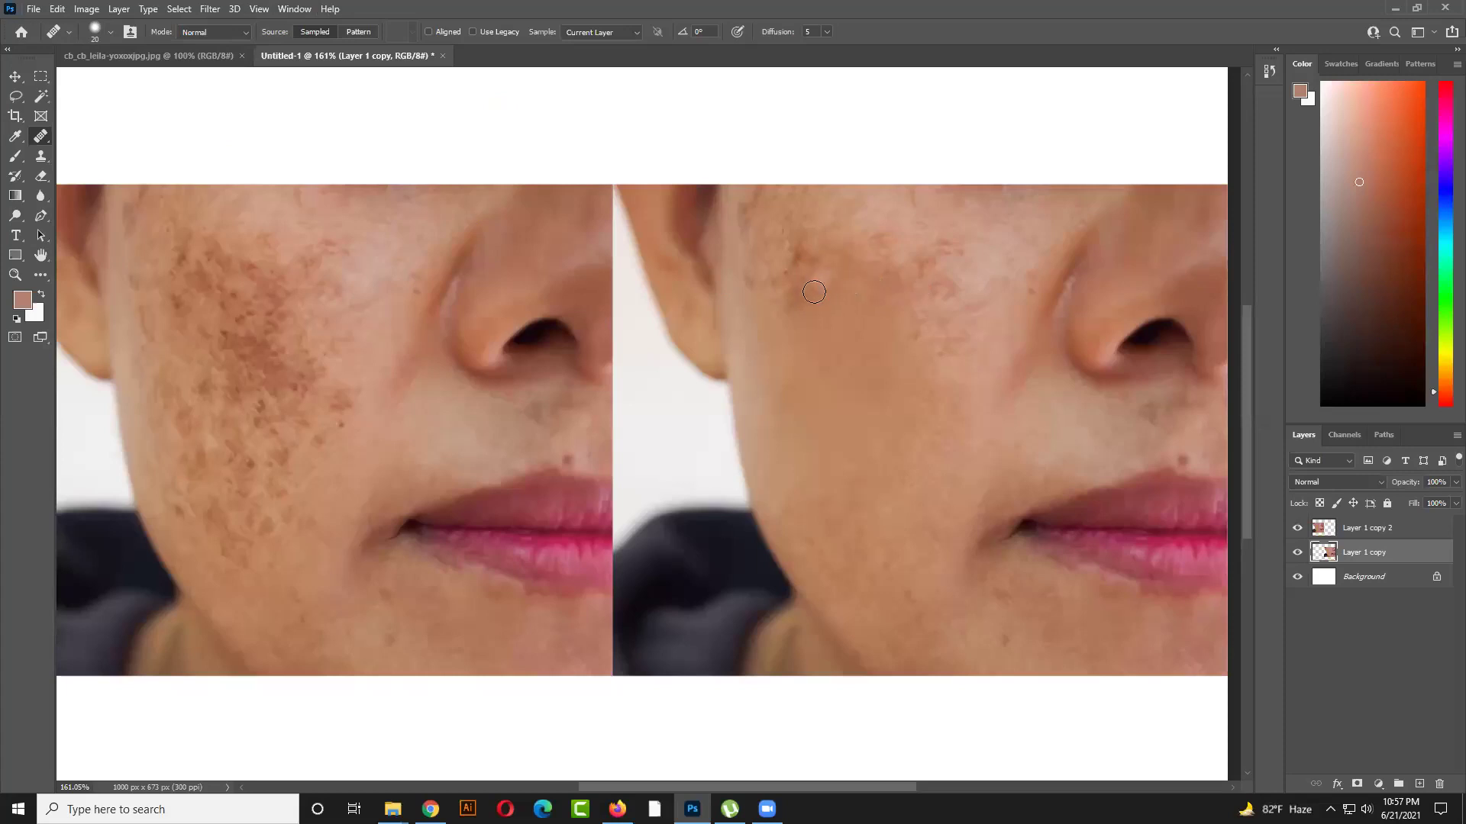
click(109, 33)
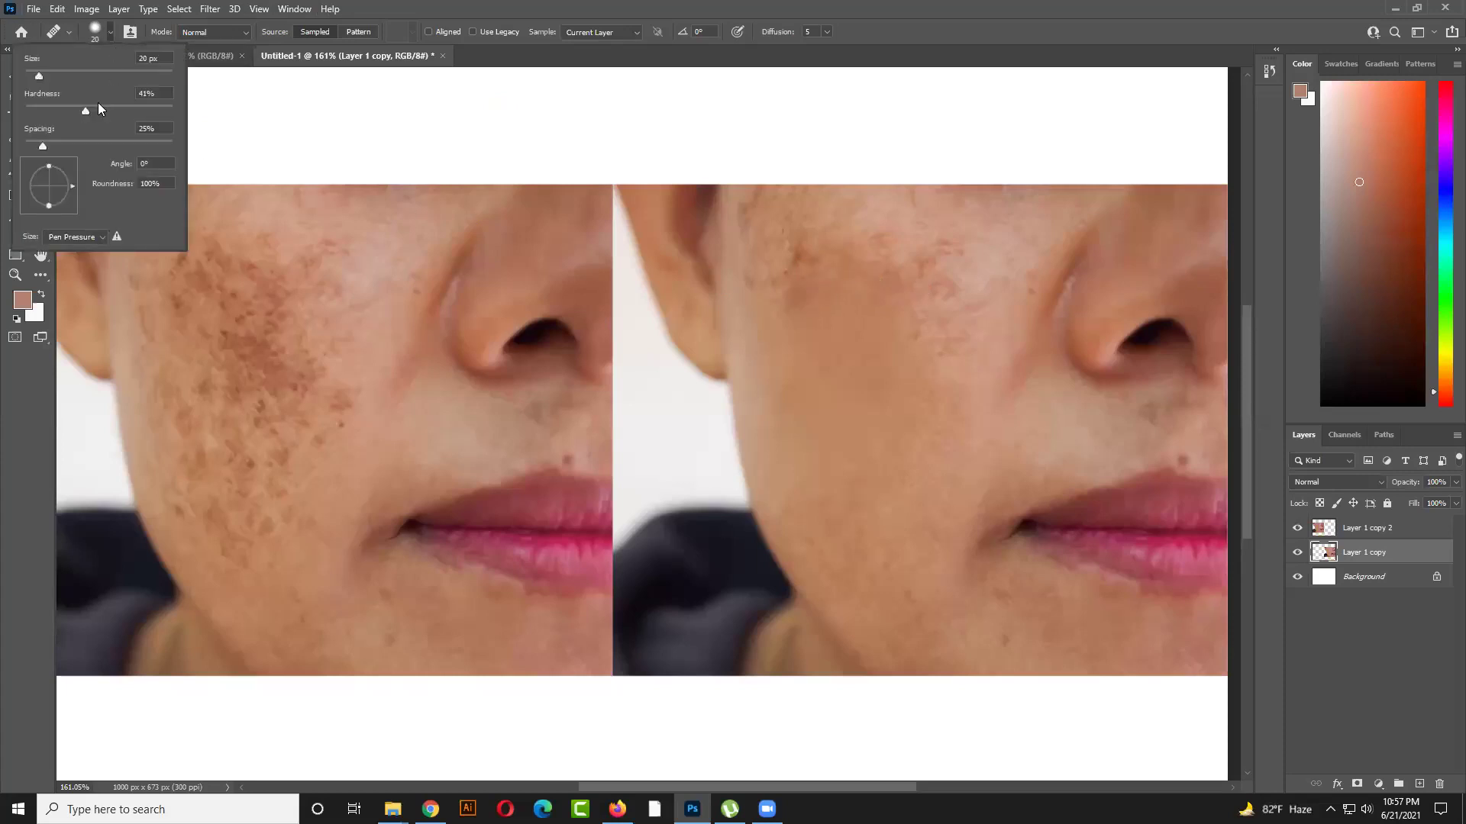
click(72, 108)
mouse_move(57, 119)
mouse_down()
mouse_move(83, 118)
mouse_move(58, 111)
mouse_up()
click(843, 271)
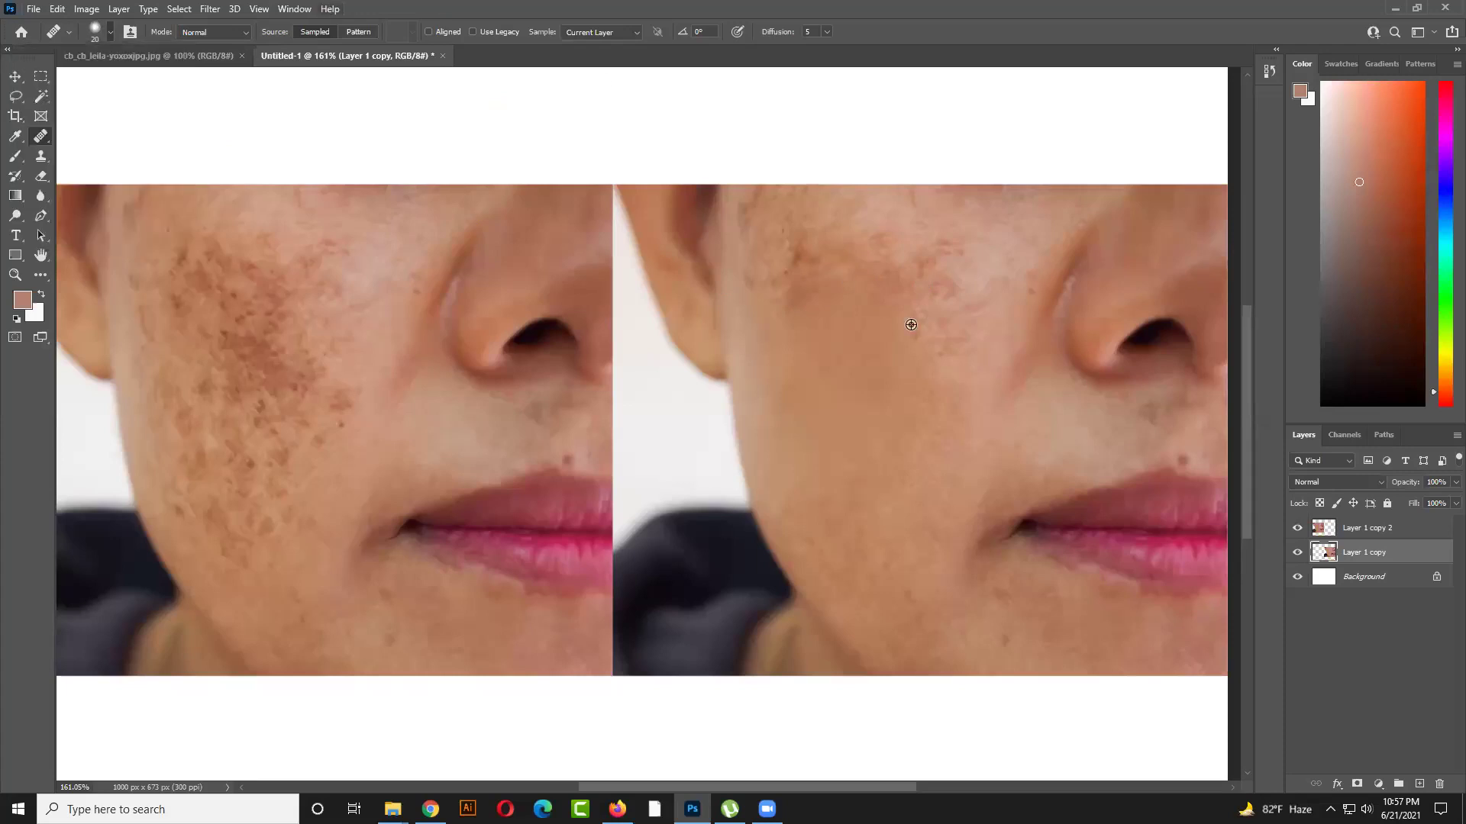
key(bracketright)
key(bracketright)
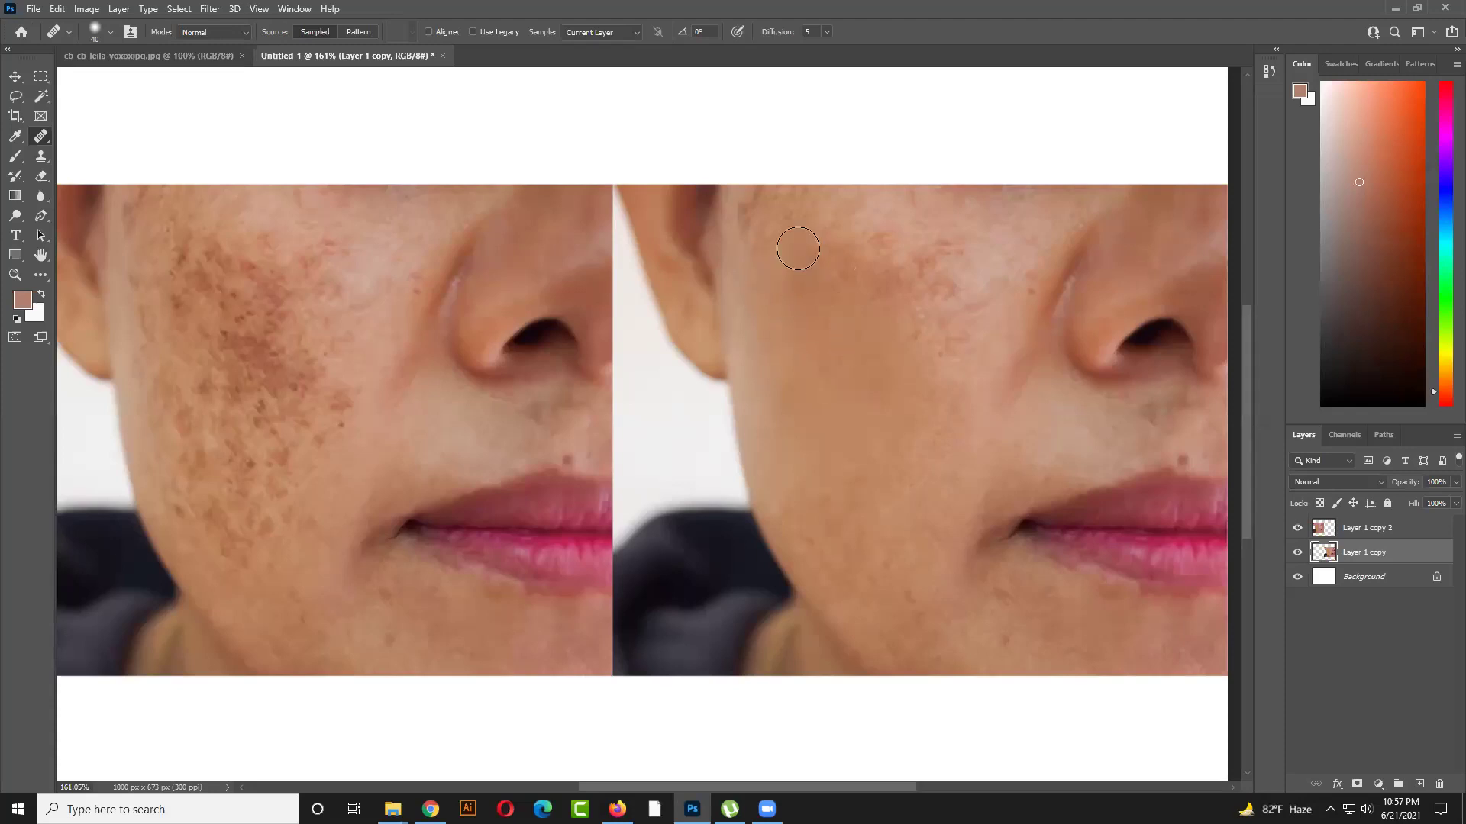
Smooth the spotty patch on the upper right cheek
alt+click(821, 301)
click(895, 291)
scroll(837, 333, down, 1)
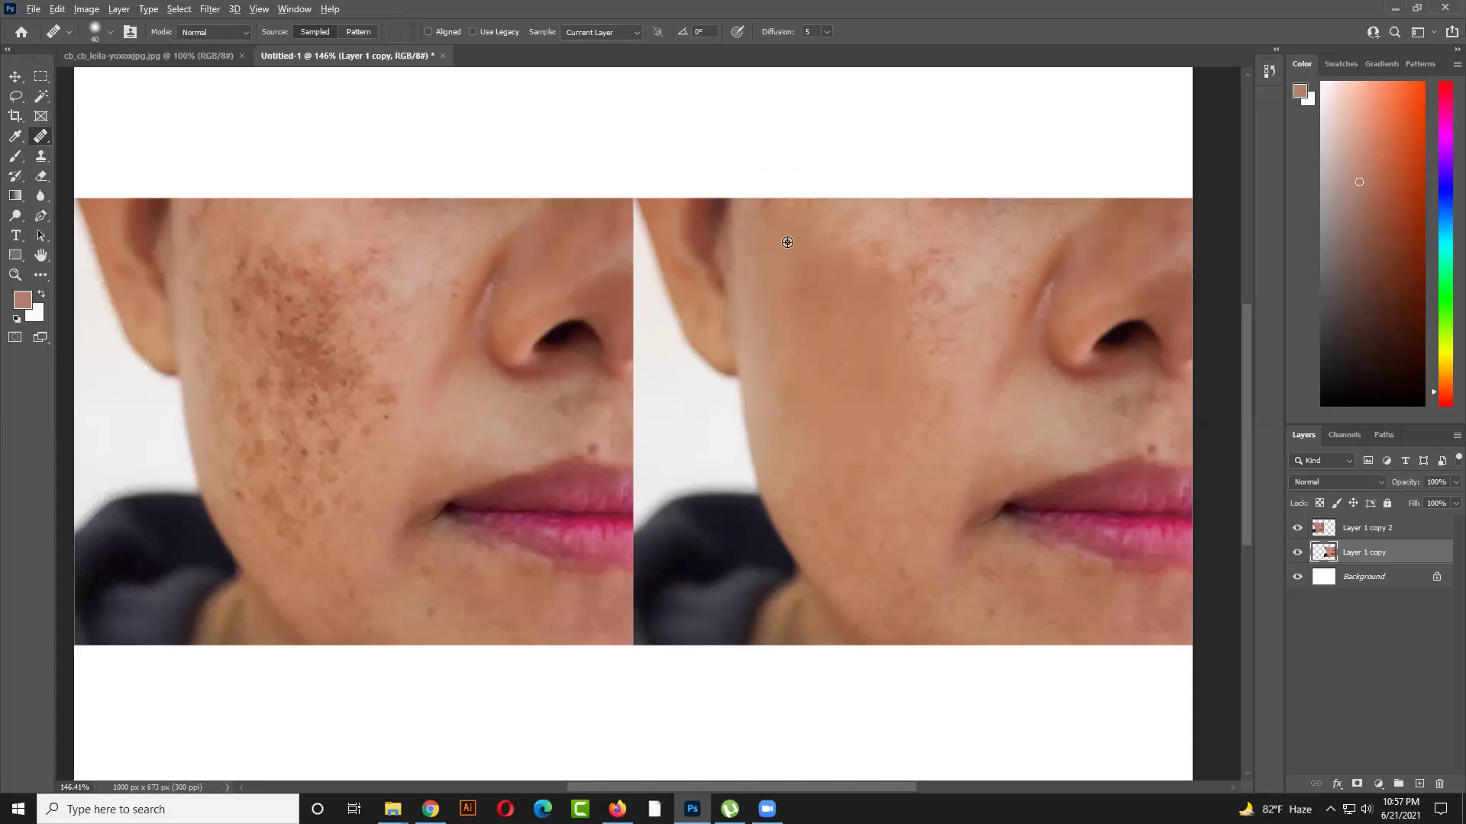
Undo the stray smudge on the white canvas and restrict edits to the Layer 1 copy selection
mouse_move(795, 201)
mouse_down()
mouse_move(809, 186)
mouse_move(893, 203)
mouse_up()
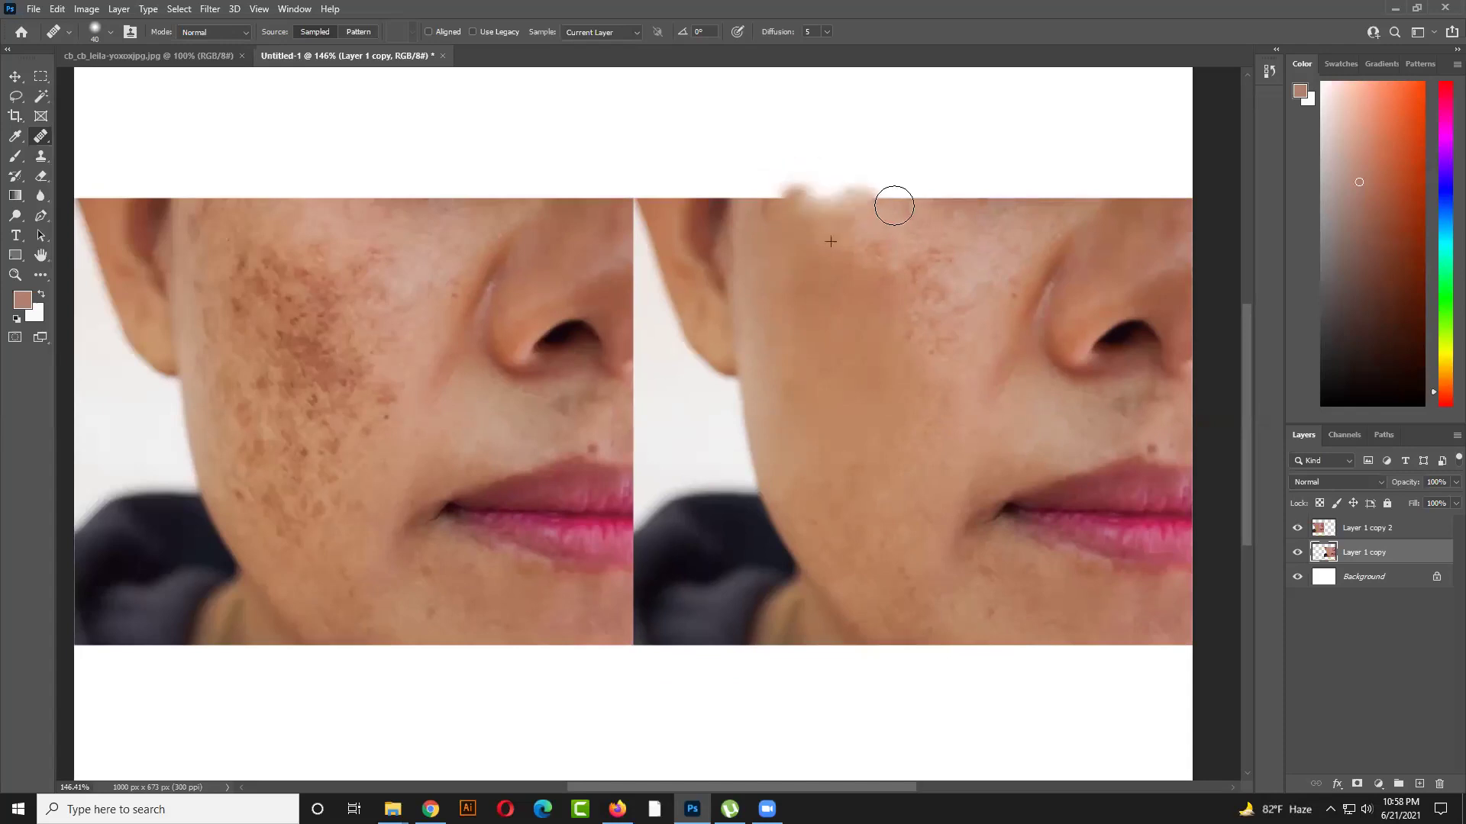
key(ctrl+z)
key(ctrl+z)
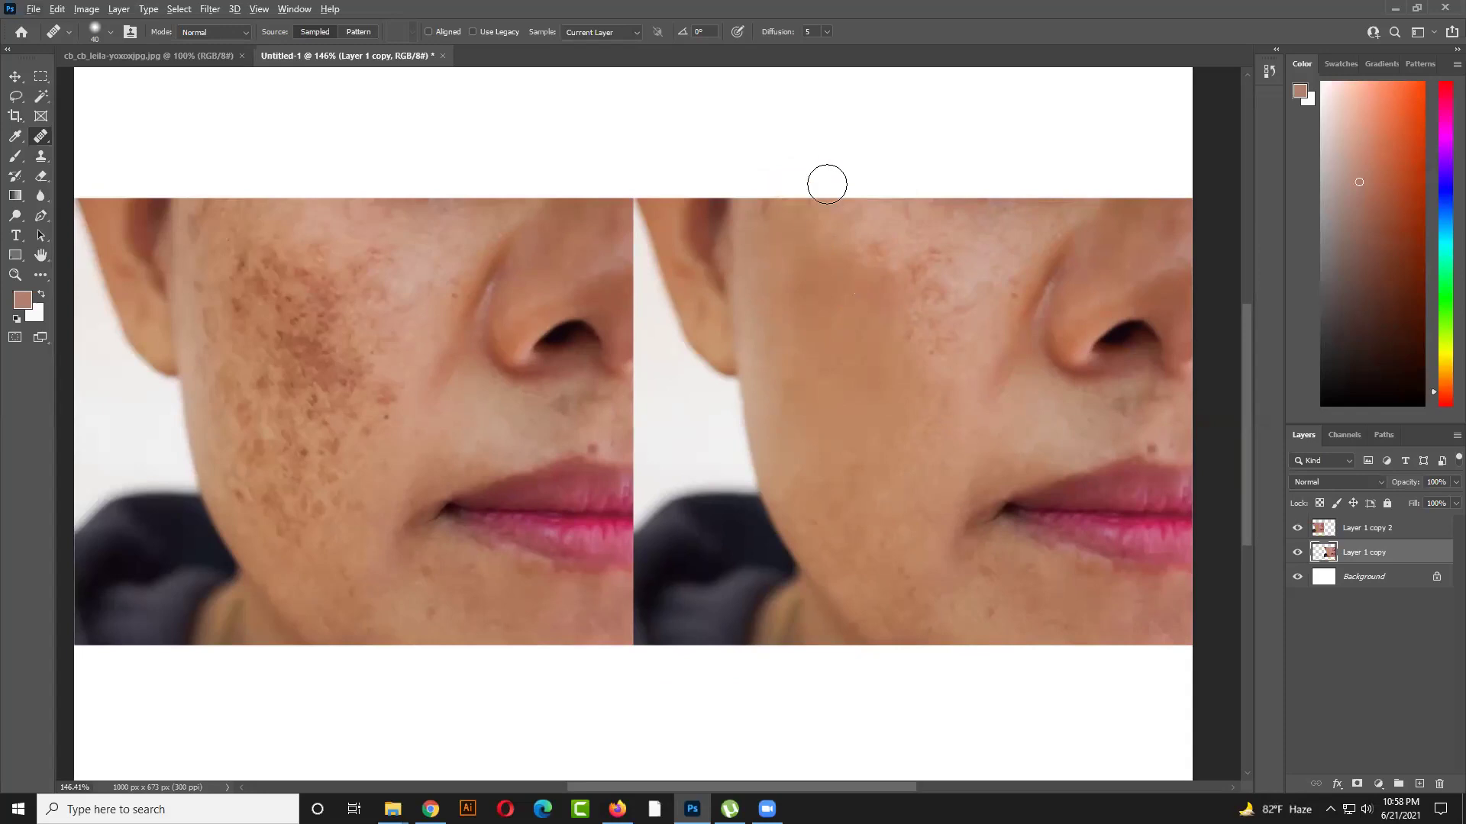
drag(811, 206, 895, 194)
ctrl+click(1321, 552)
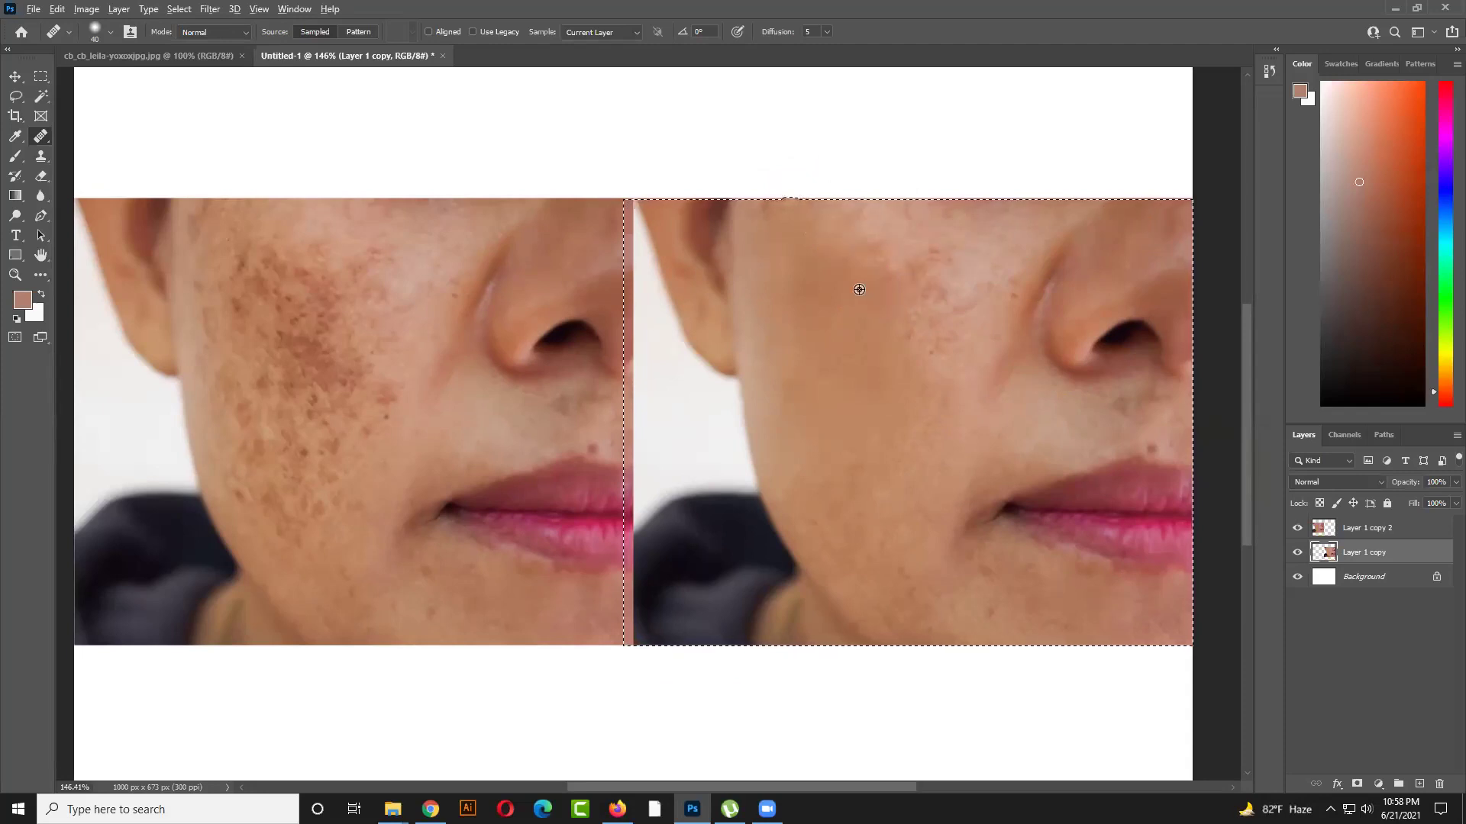
Heal more cheek spots, resampling a new clean-skin source
click(889, 290)
alt+click(922, 341)
scroll(1023, 427, up, 2)
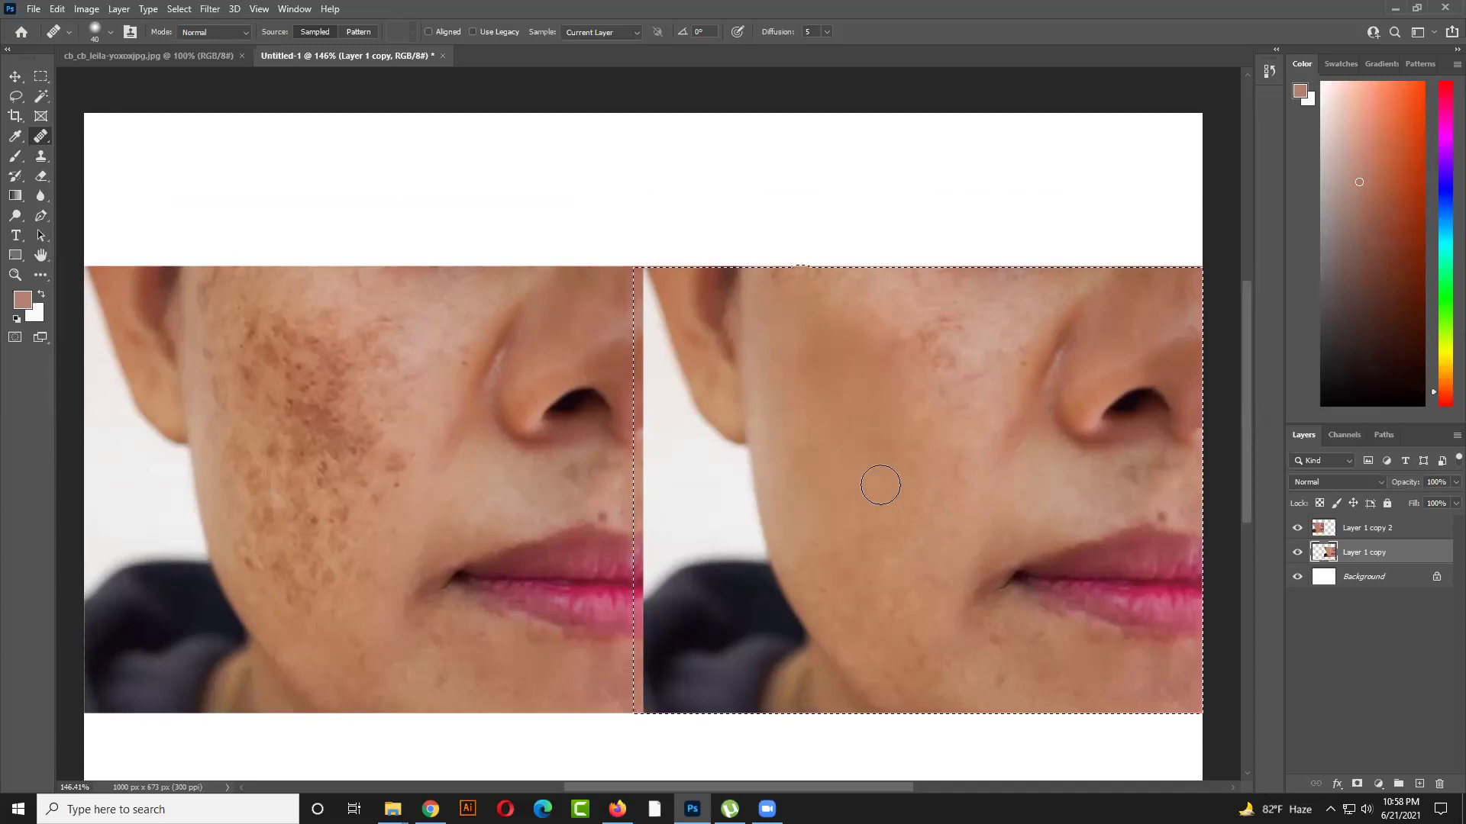
alt+click(929, 537)
click(892, 461)
scroll(921, 550, down, 1)
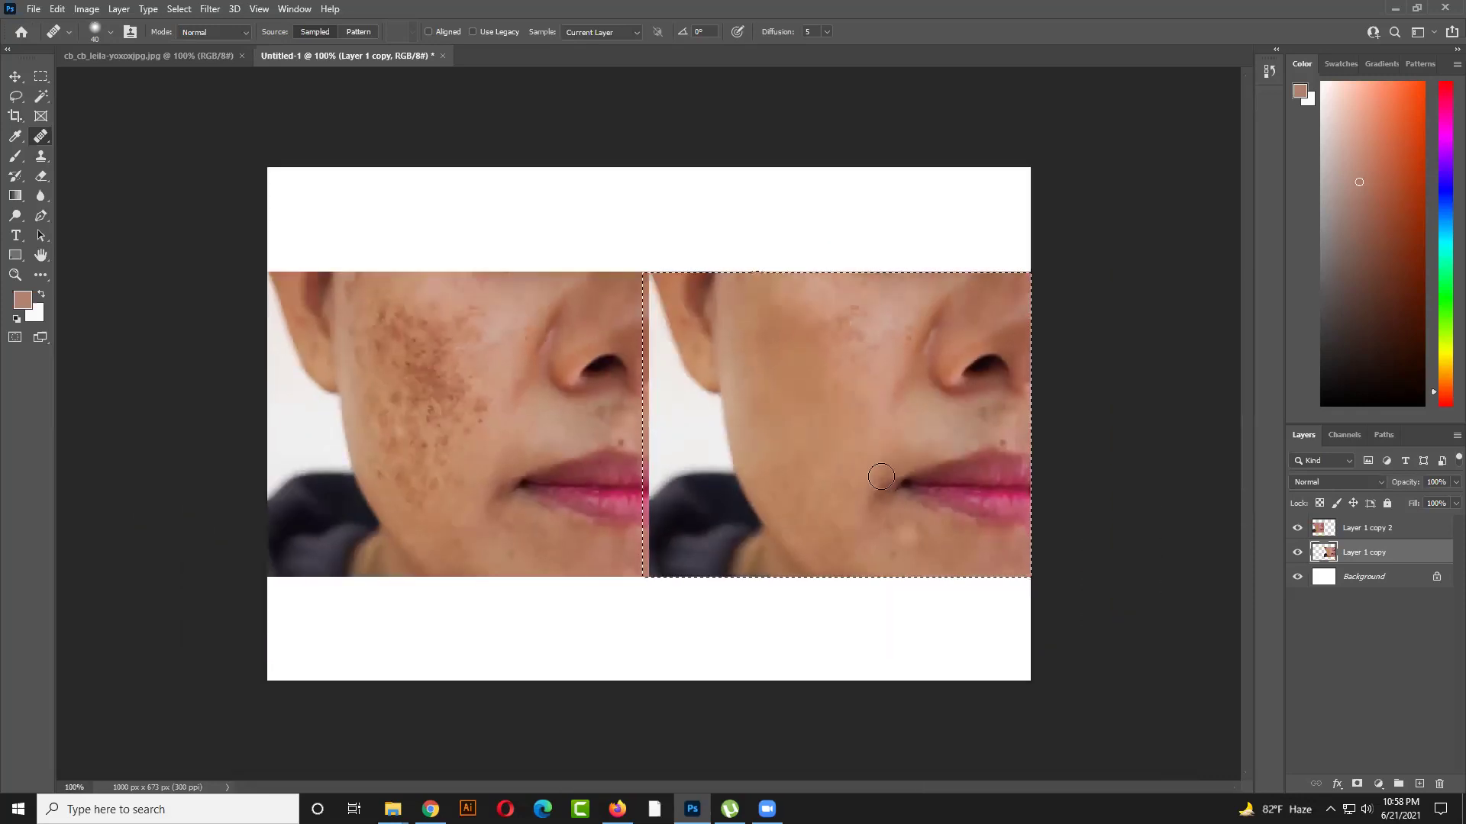
Switch to the Patch Tool, clear the selection, and discard trial patch outlines on the cheek
right_click(42, 138)
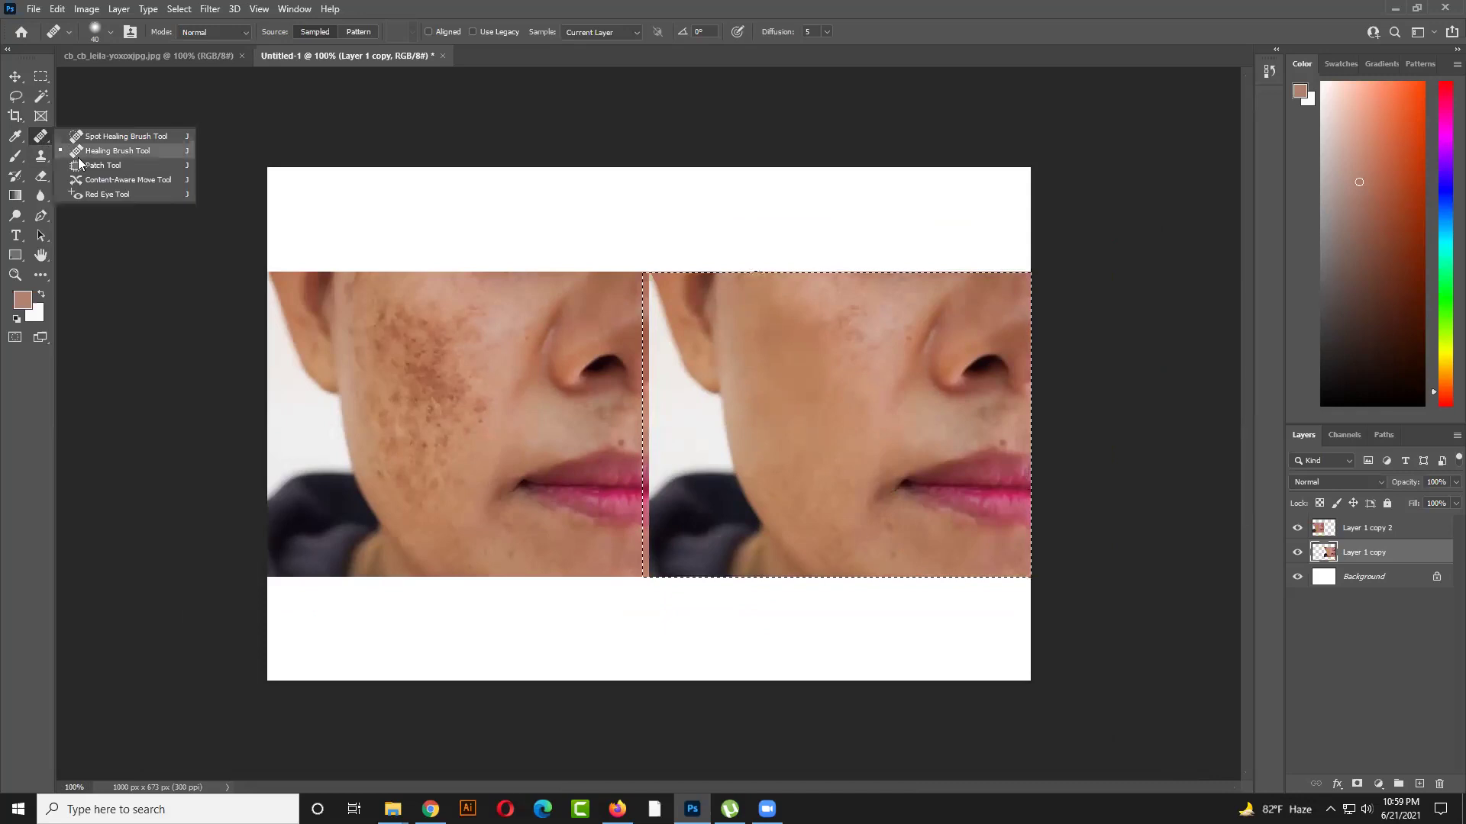
click(92, 163)
drag(840, 461, 807, 525)
key(ctrl+d)
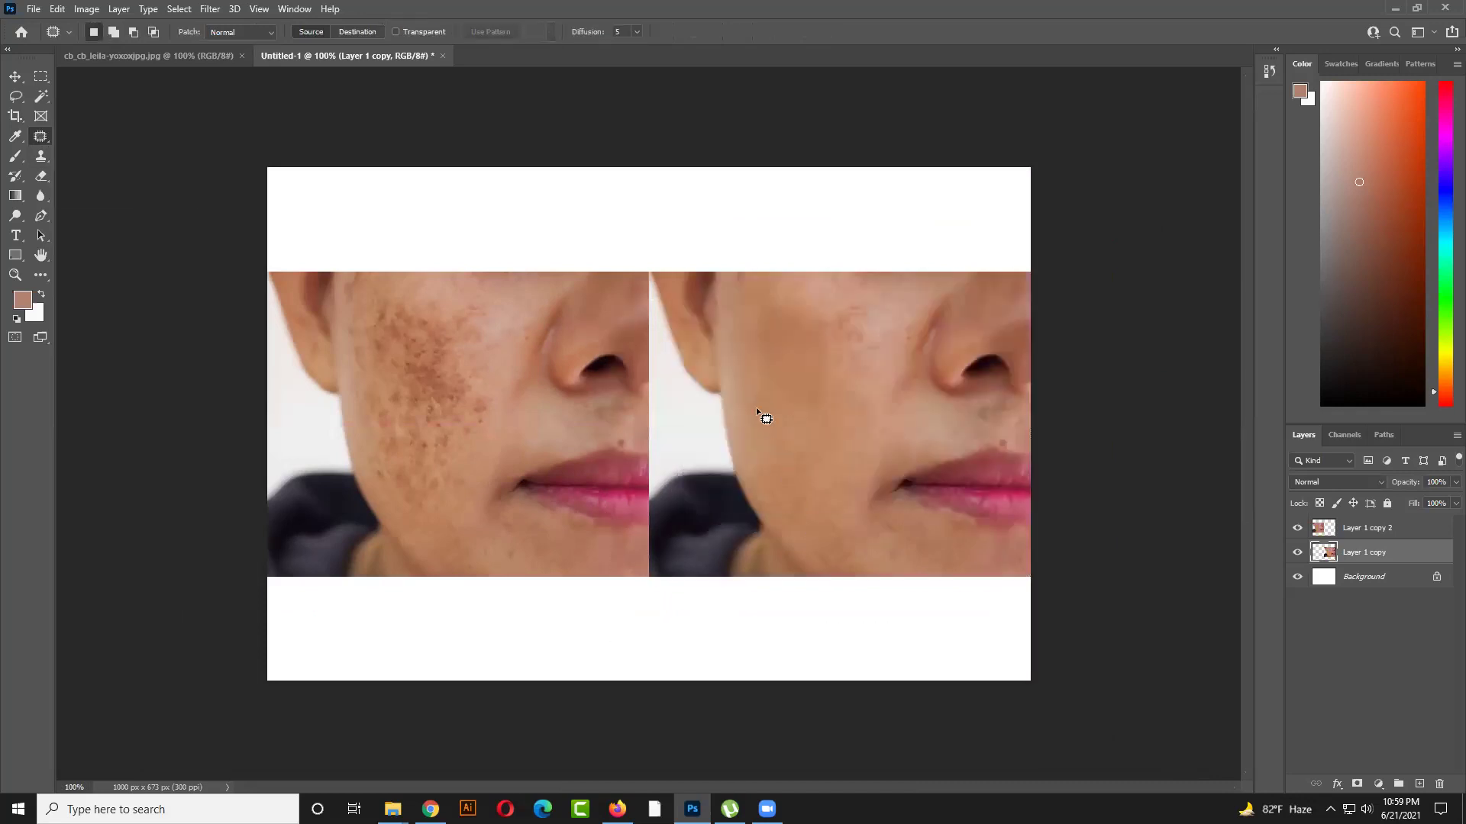
drag(802, 430, 798, 397)
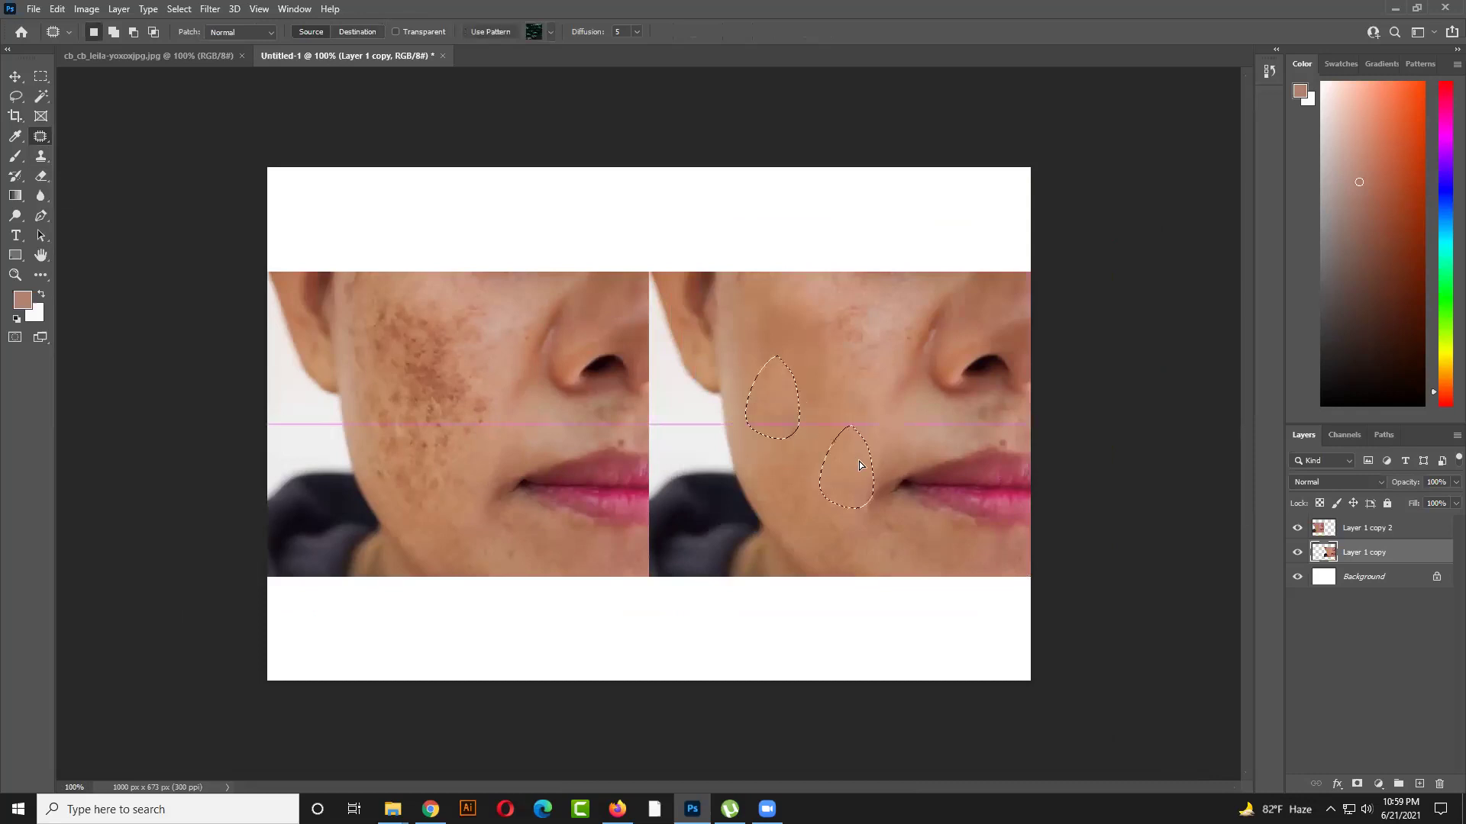
key(ctrl+d)
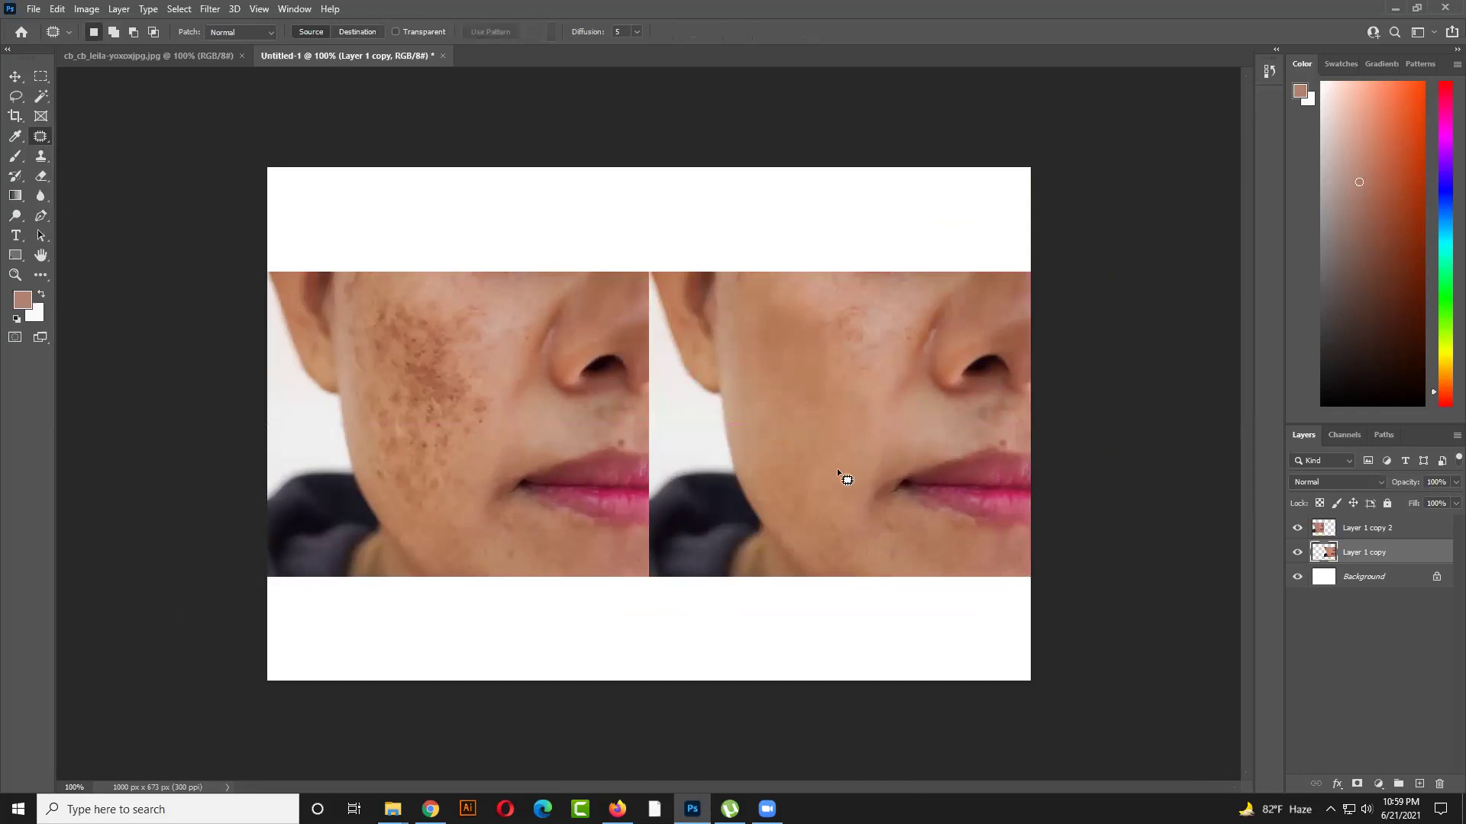
drag(837, 435, 825, 350)
key(ctrl+d)
Try a large and a lower-cheek patch outline, then discard both
mouse_move(754, 478)
mouse_down()
mouse_move(725, 338)
mouse_move(740, 288)
mouse_move(779, 300)
mouse_up()
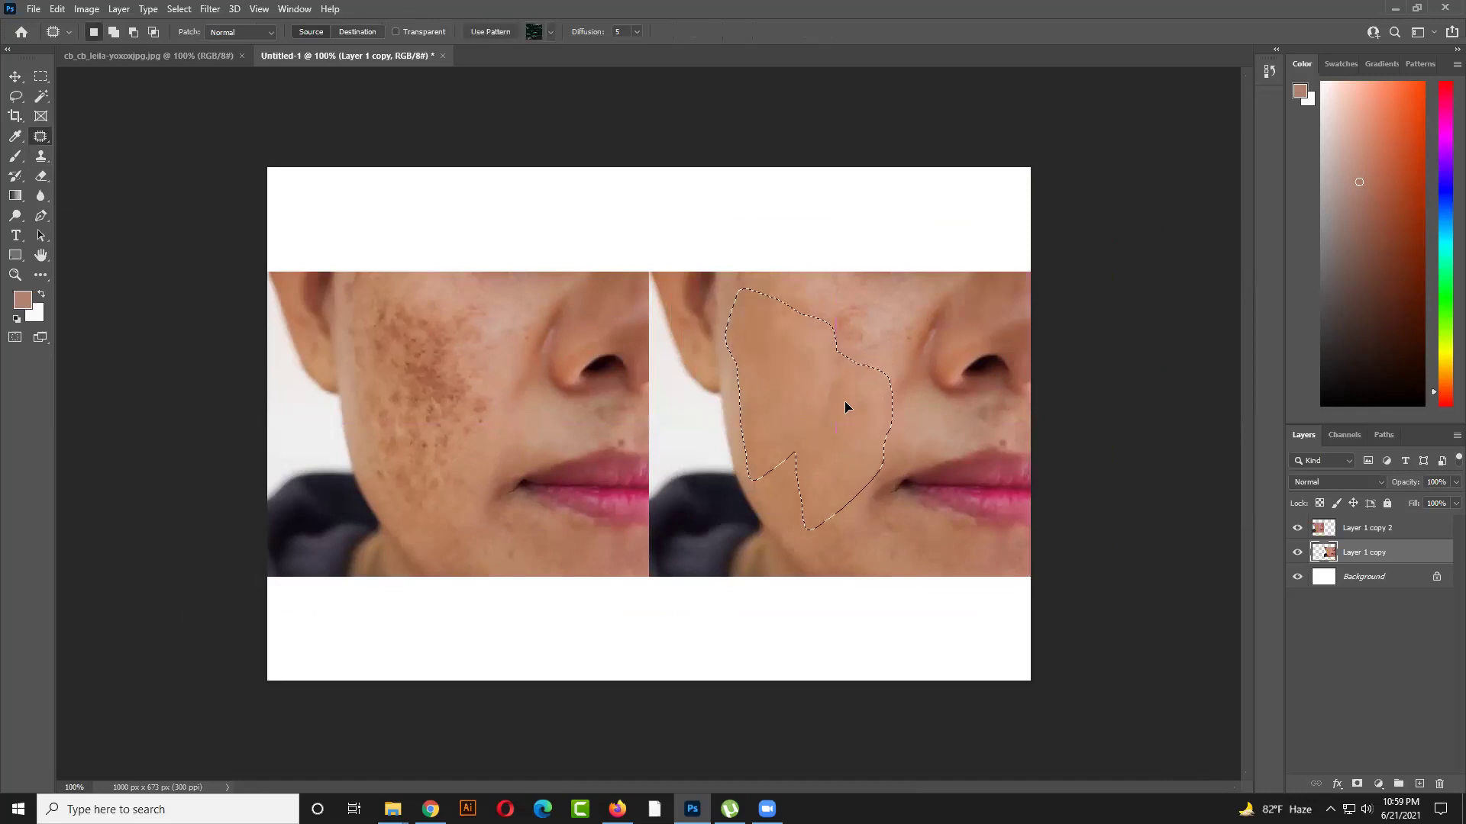
key(ctrl+z)
key(ctrl+d)
scroll(824, 450, down, 2)
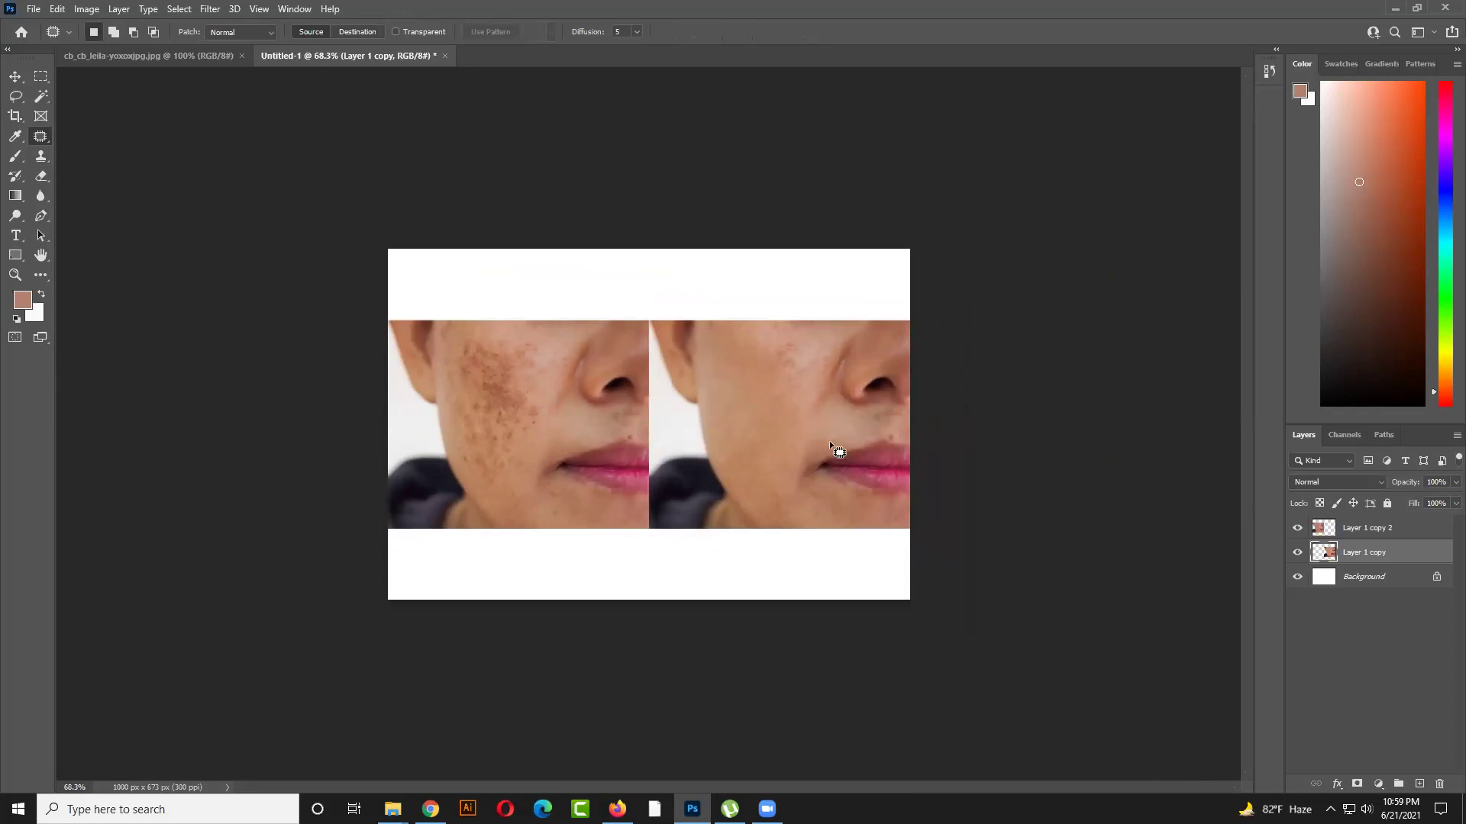
scroll(829, 441, up, 3)
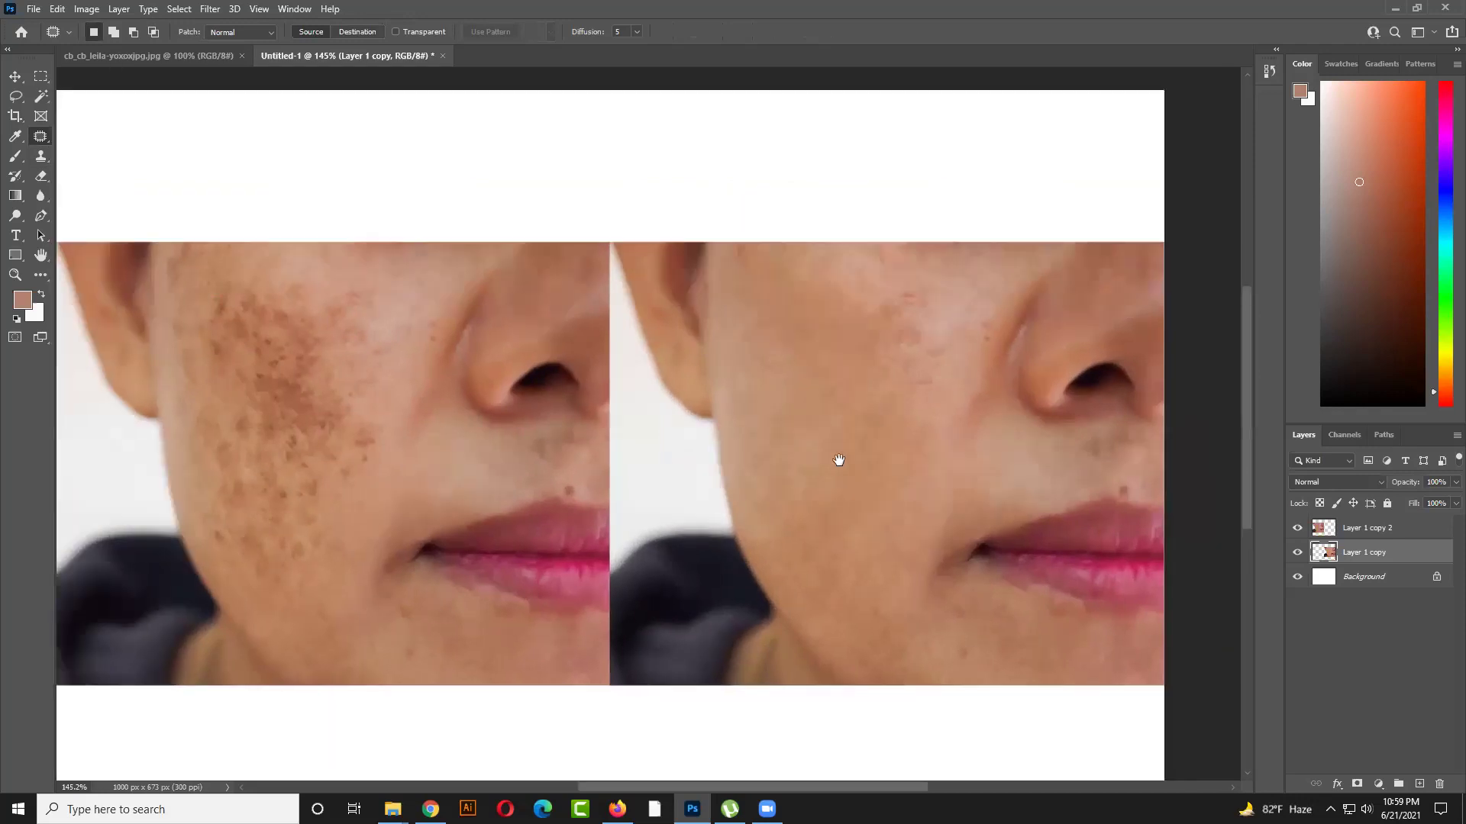
key(ctrl+minus)
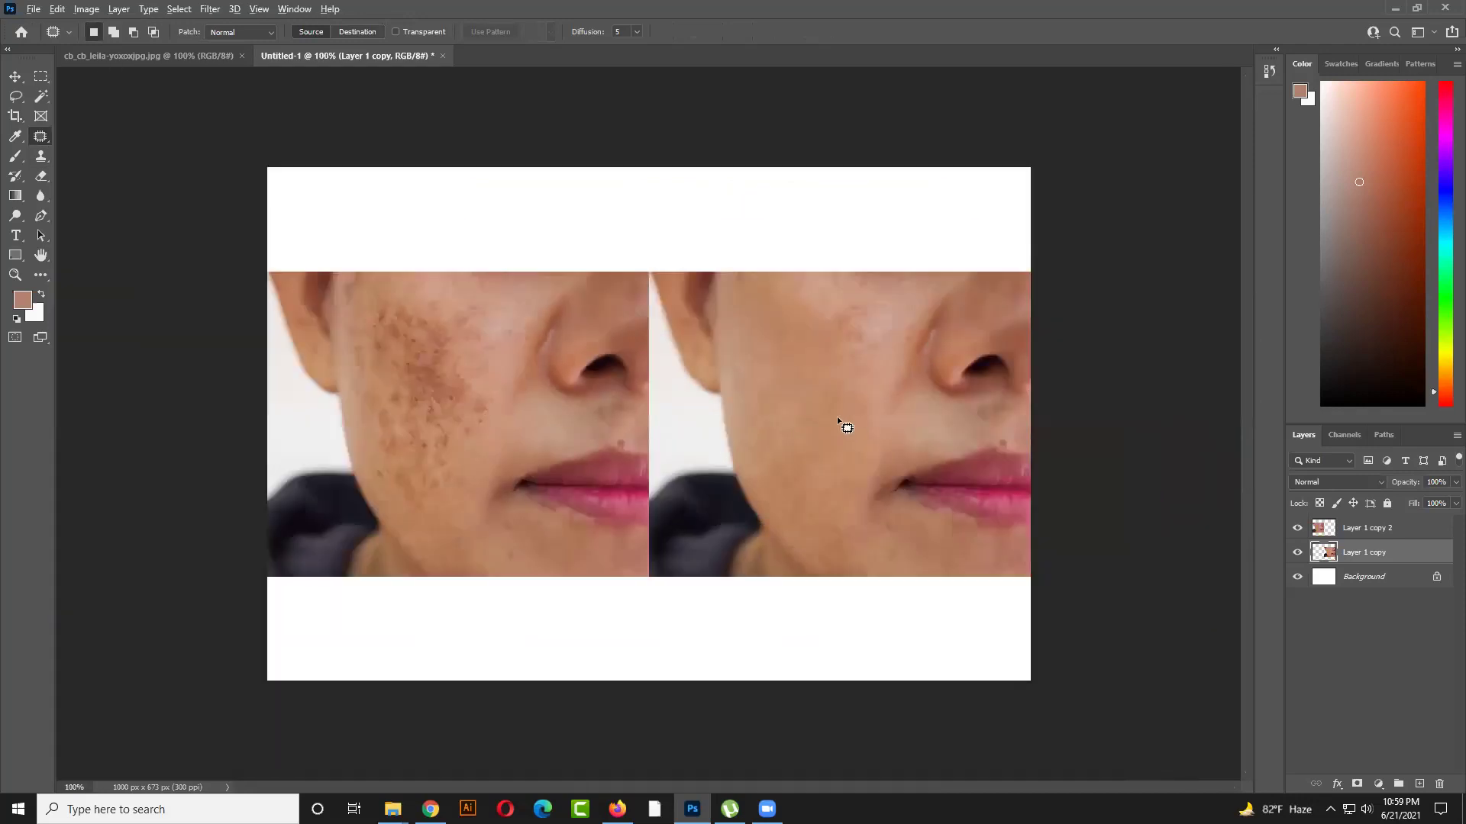
scroll(837, 415, down, 2)
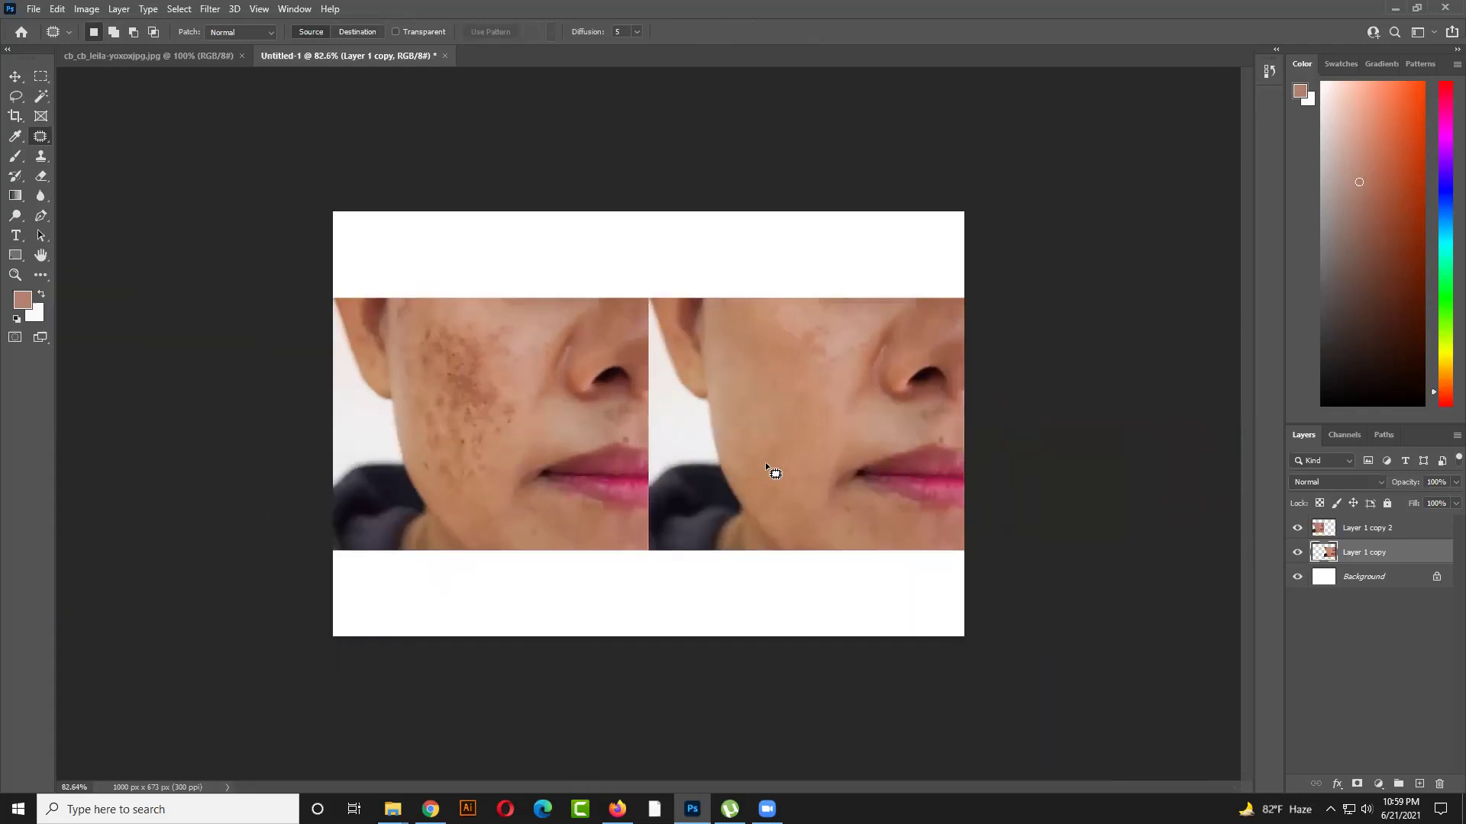
scroll(766, 464, up, 2)
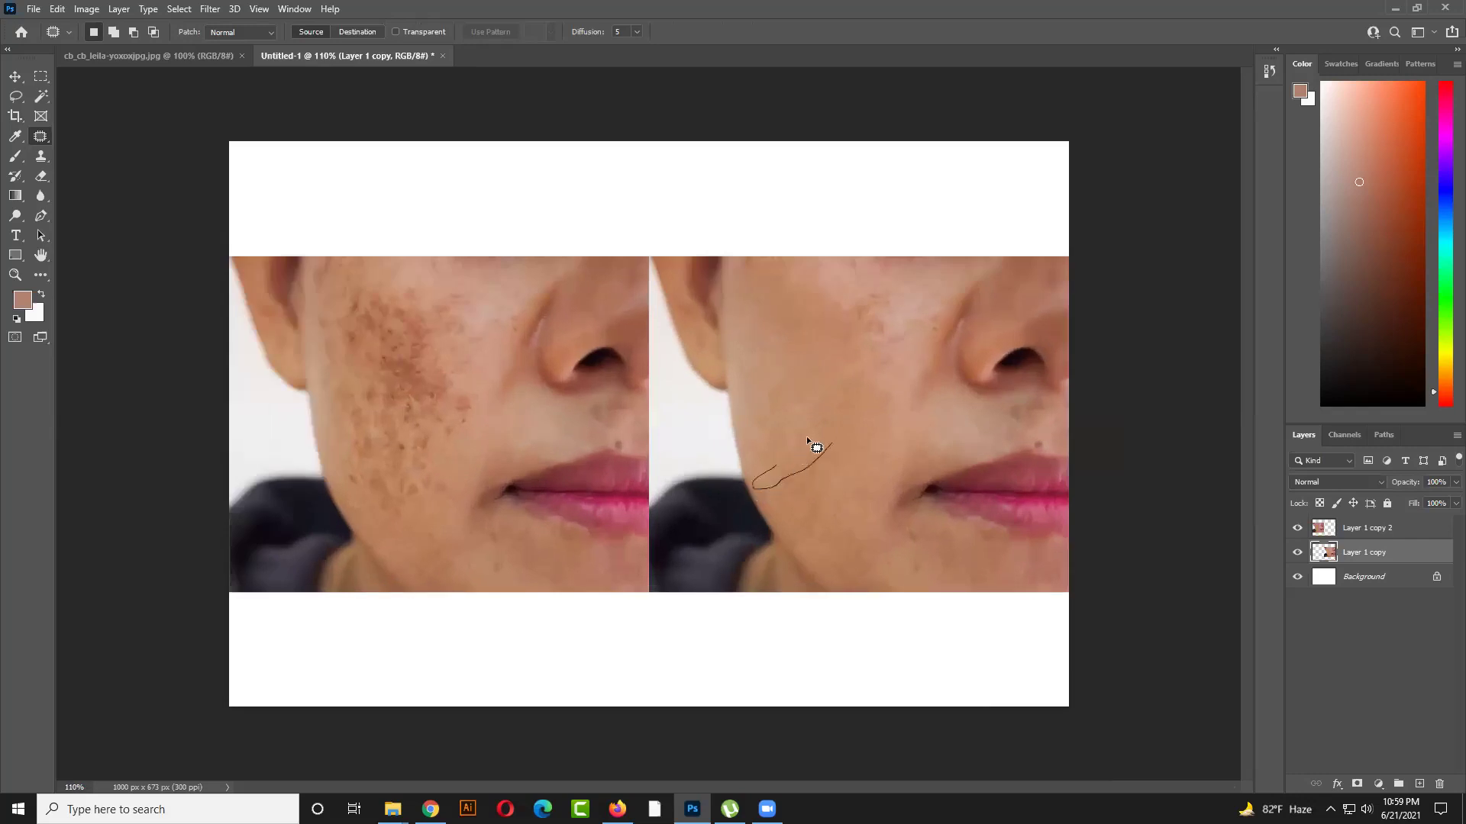
drag(849, 425, 819, 454)
click(872, 467)
scroll(904, 374, down, 4)
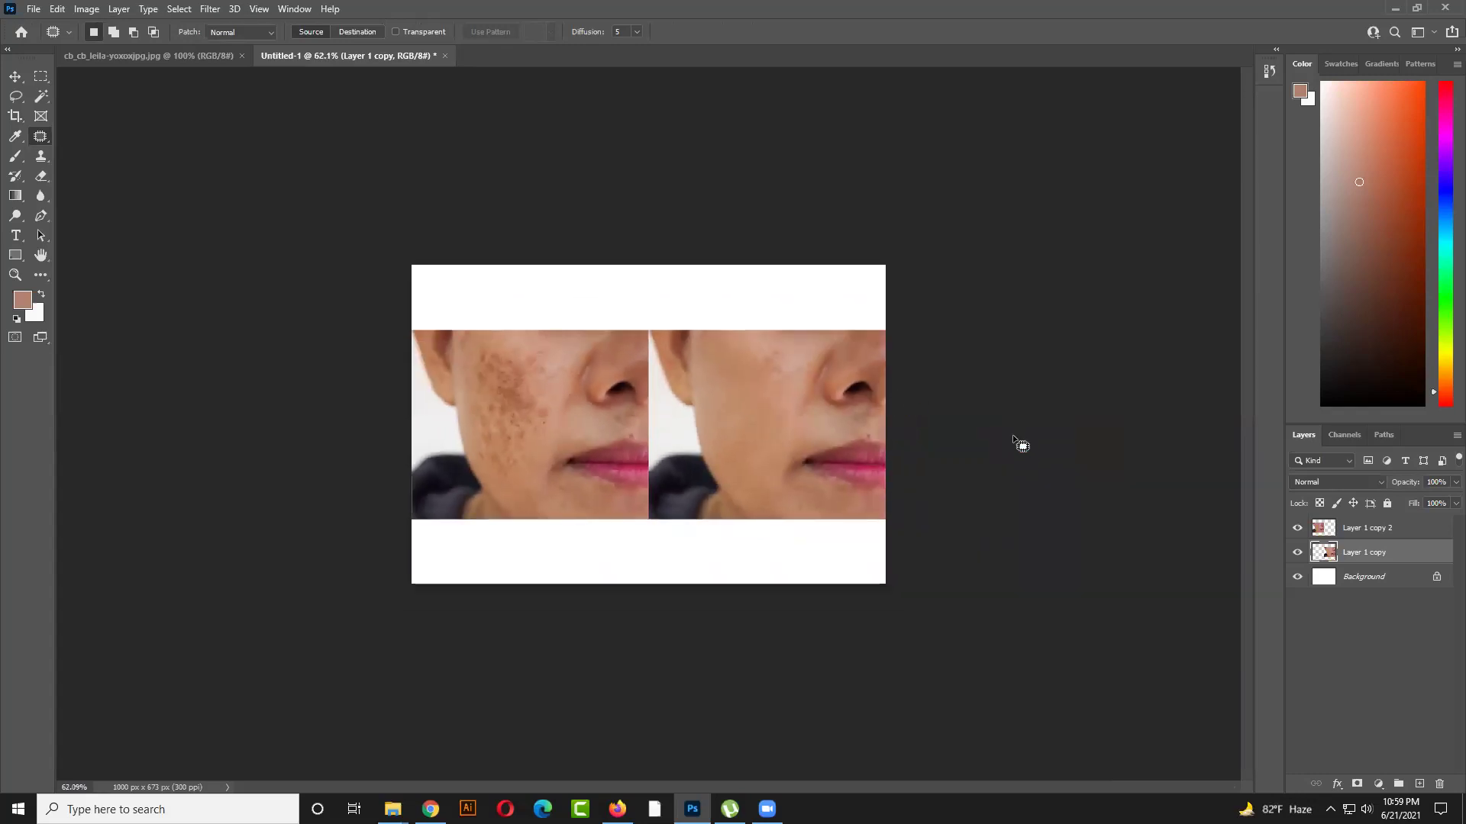
Apply Auto Contrast to the right face image and select the smoothed right-hand face layer
click(15, 76)
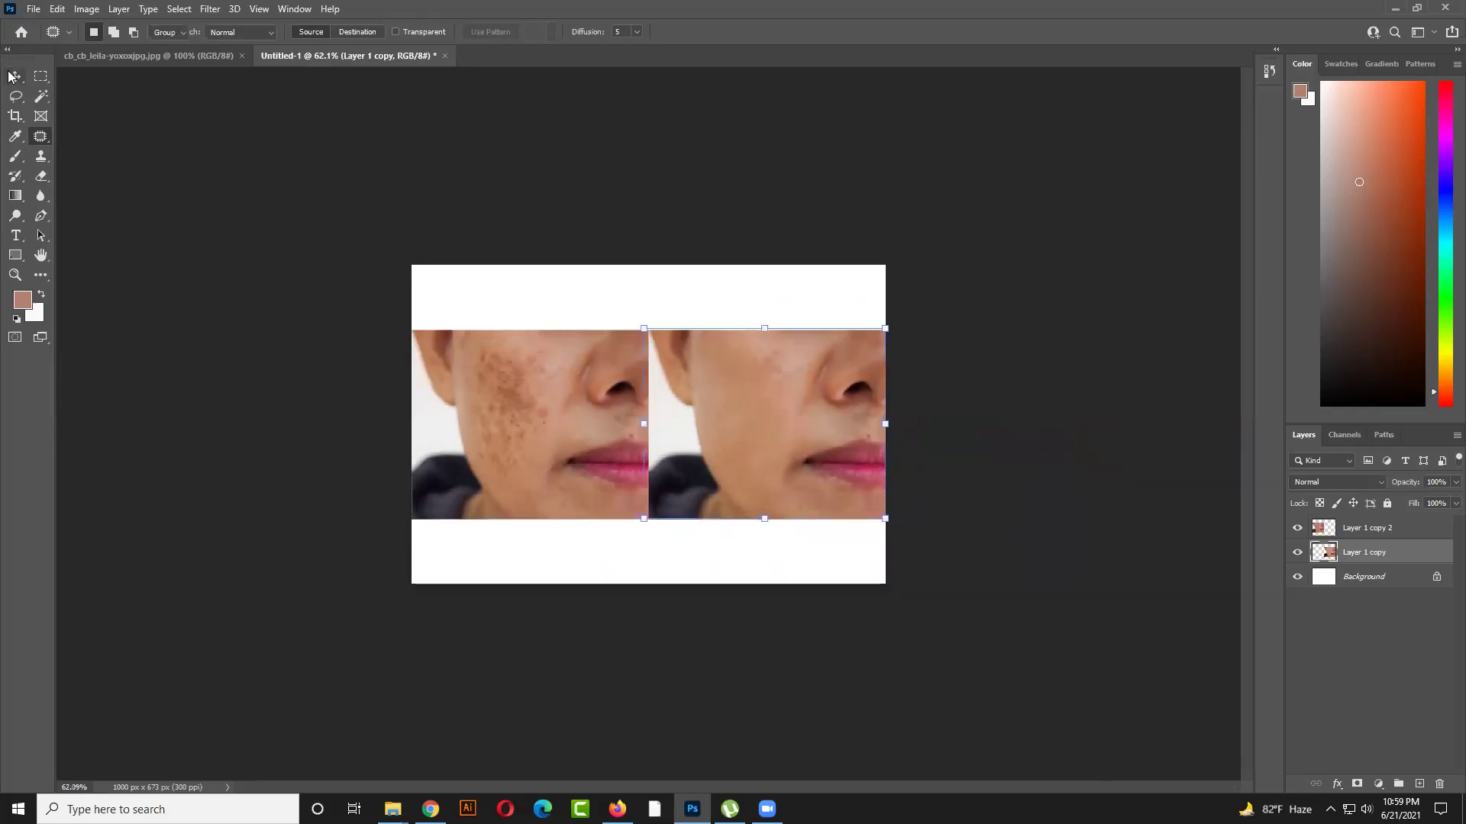
click(86, 9)
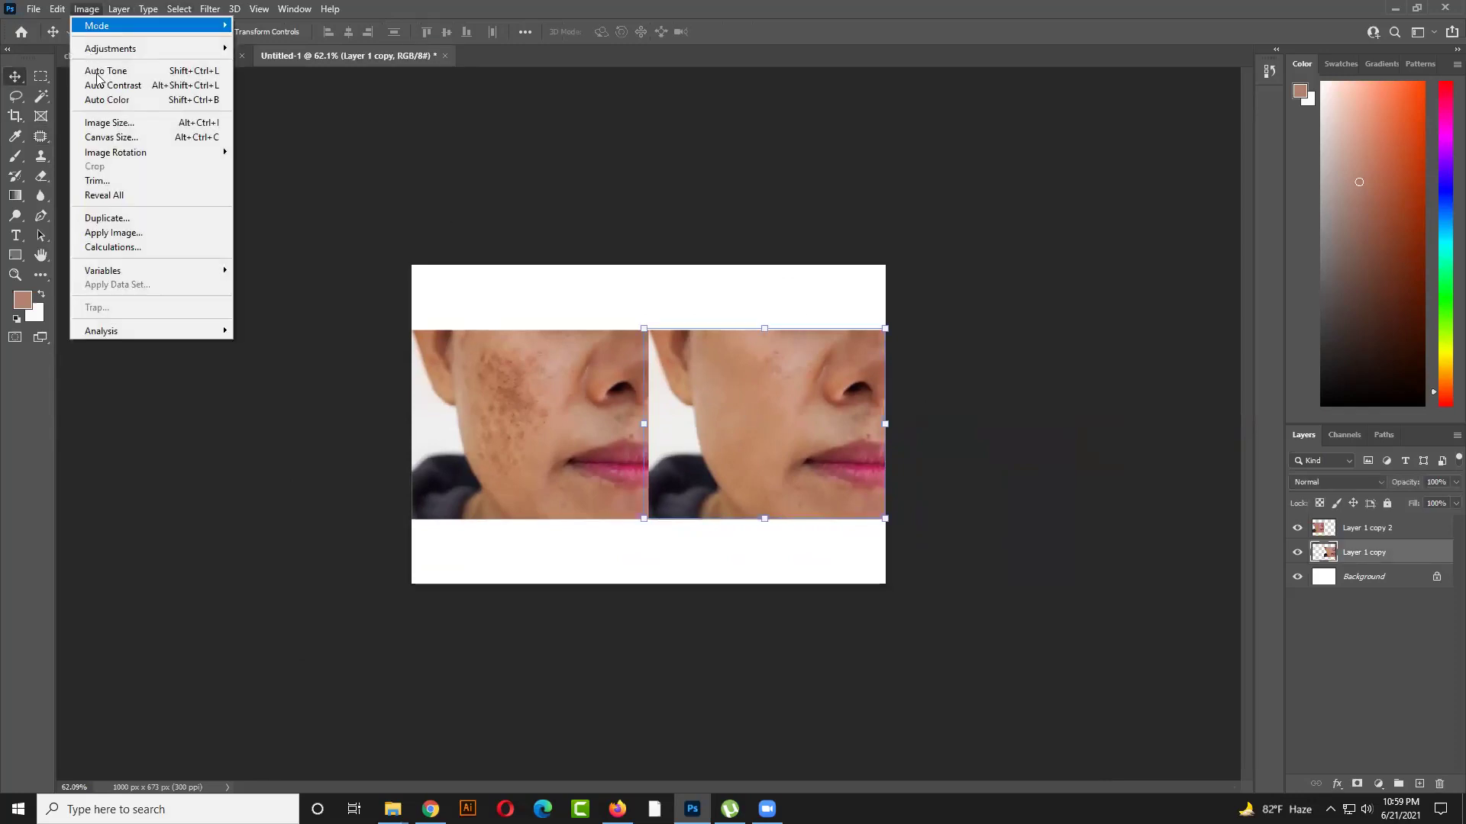
click(119, 90)
click(911, 387)
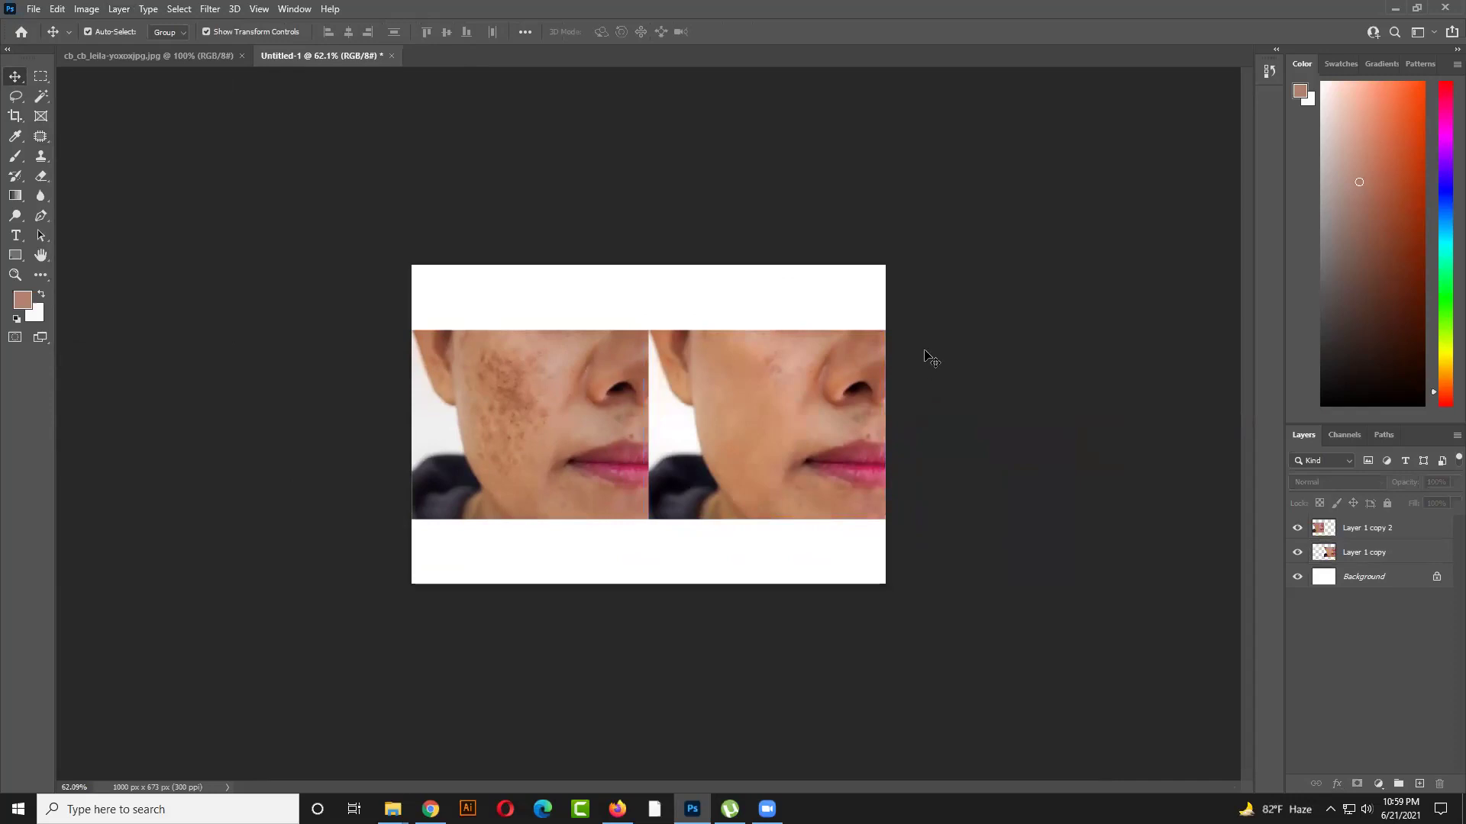
click(761, 371)
click(993, 375)
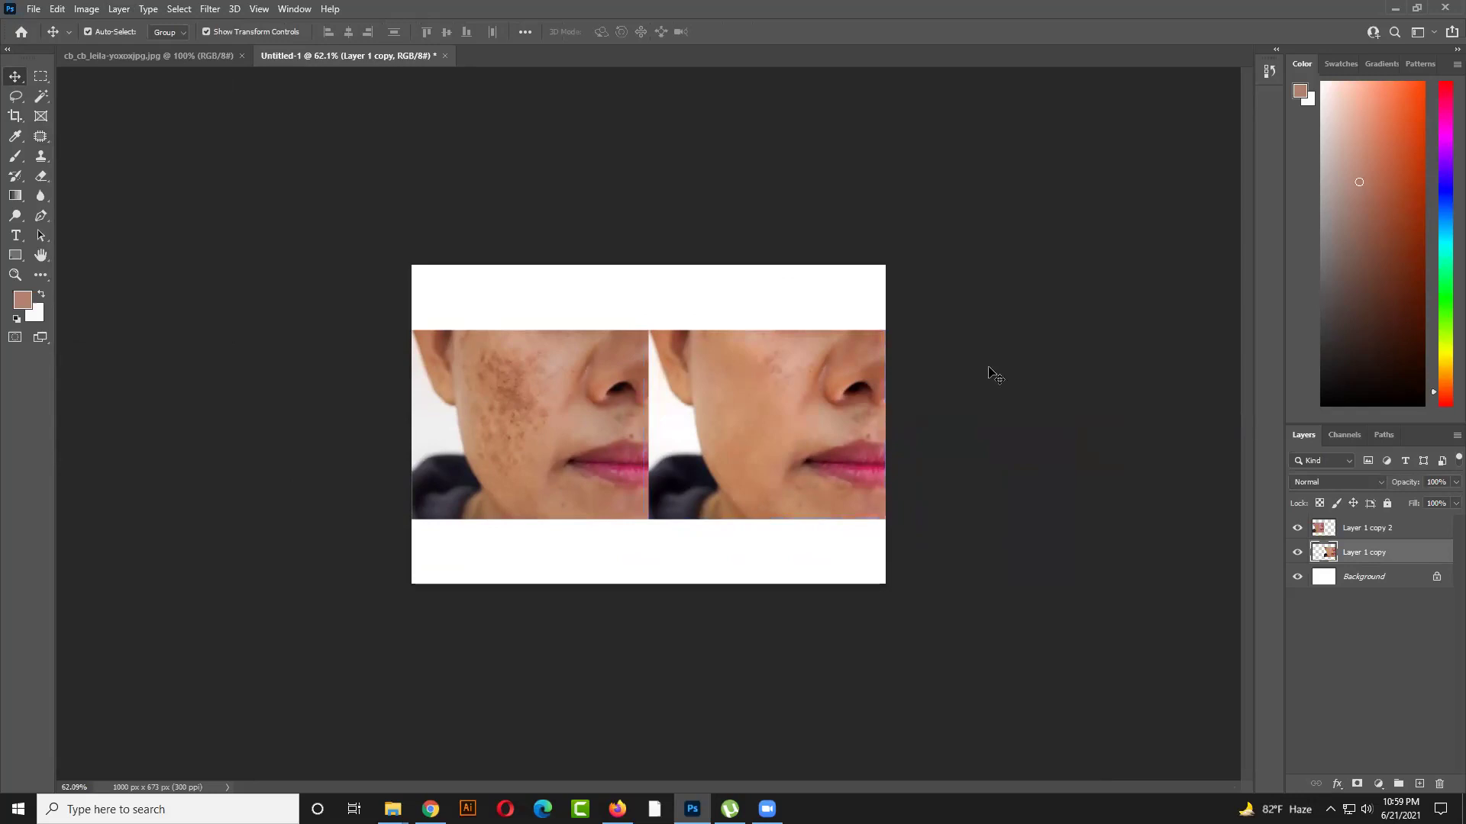
click(826, 411)
Try a white brush stroke on the right face, undo it, and set the foreground to red
click(14, 162)
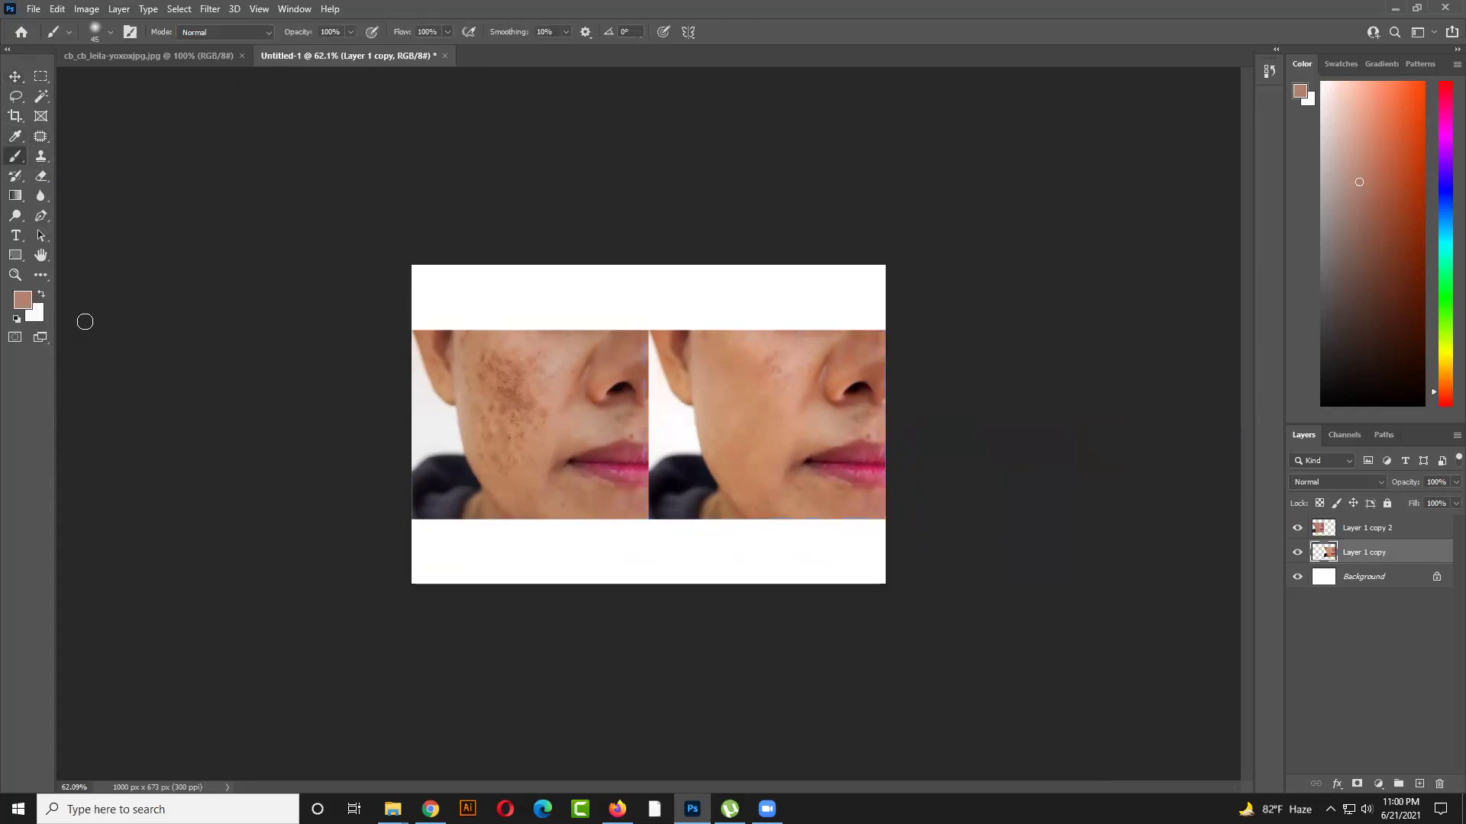
drag(744, 352, 890, 342)
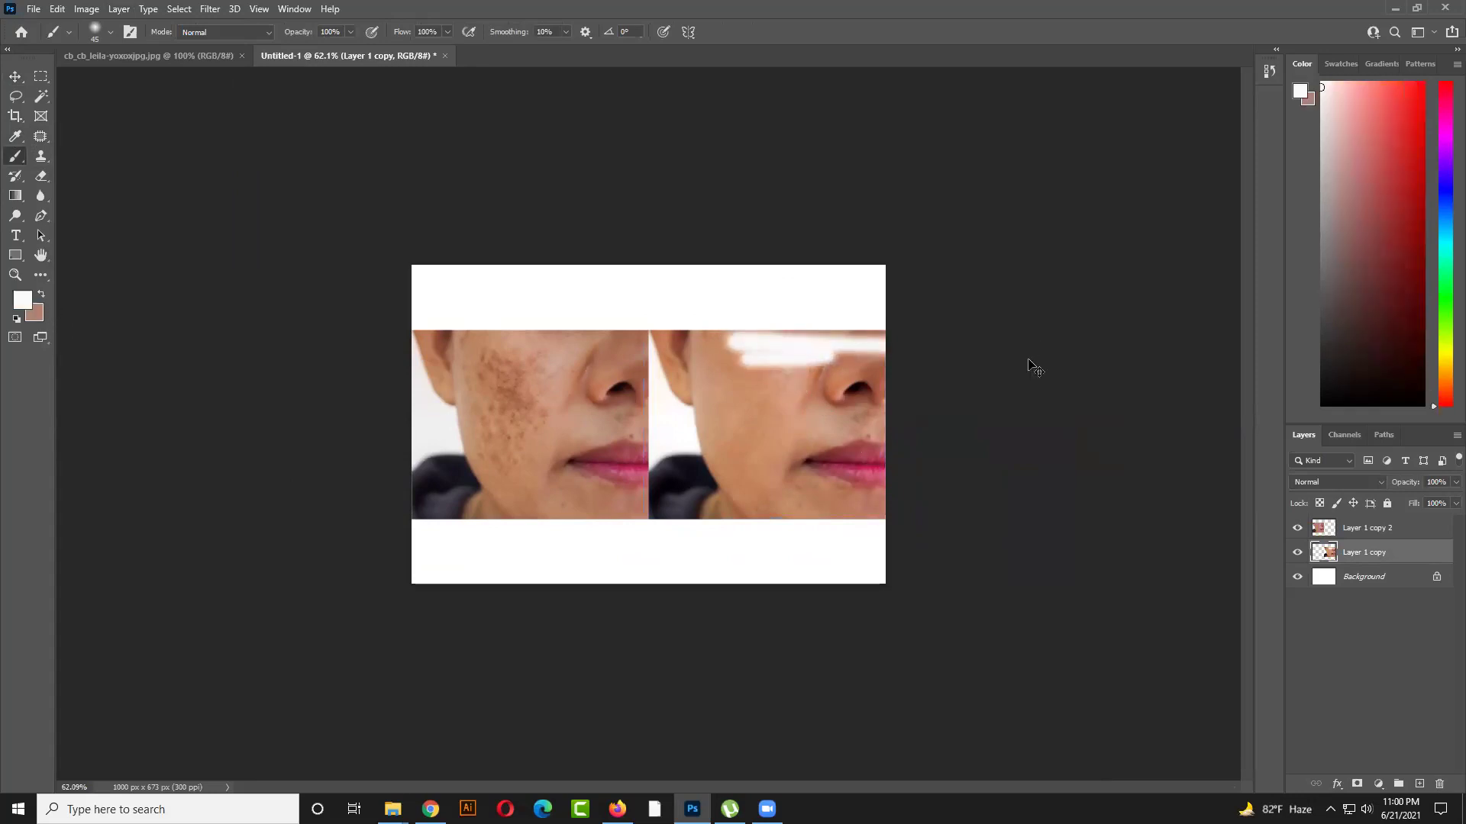
key(ctrl+z)
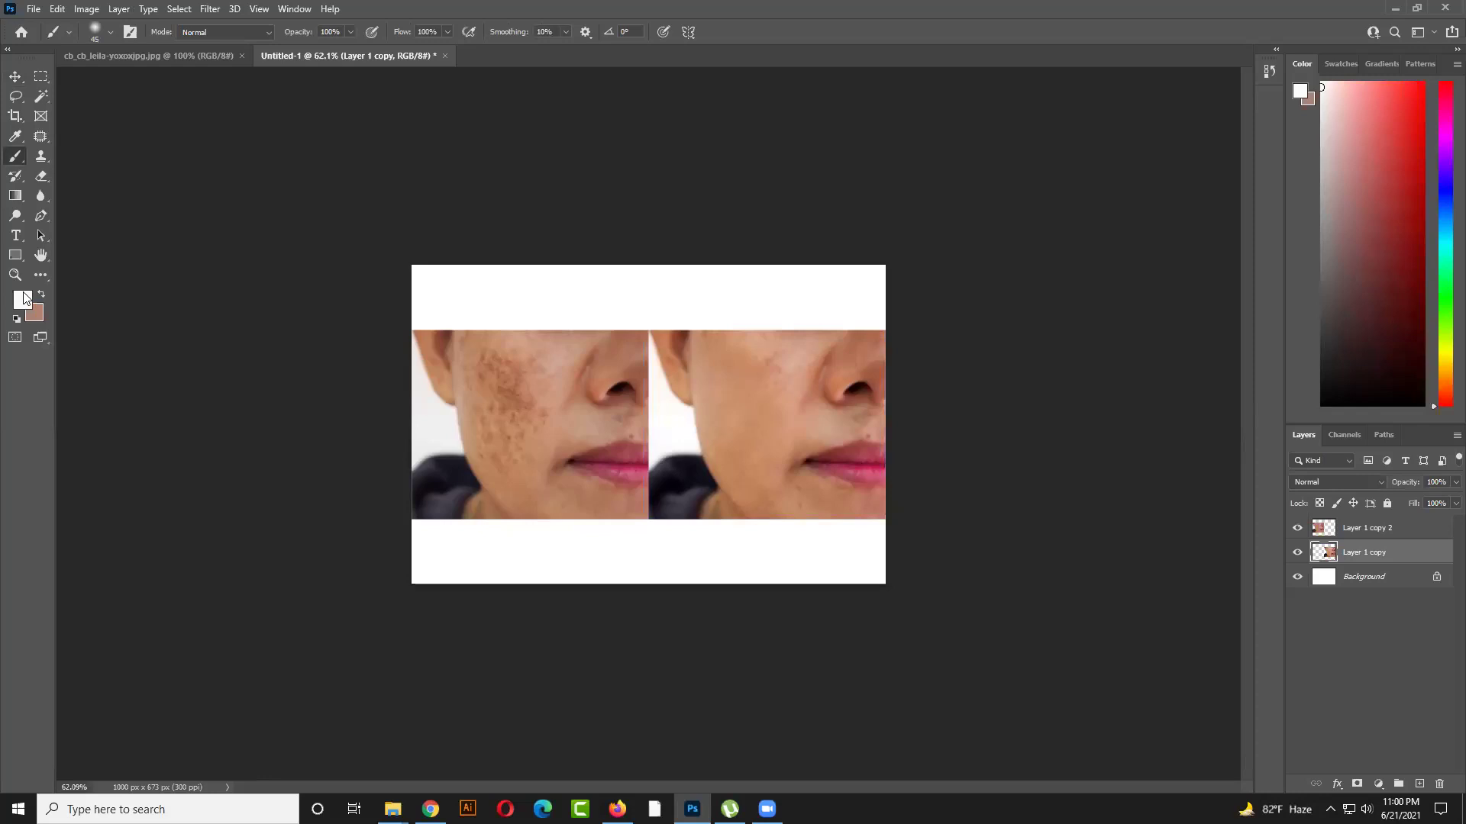
click(23, 298)
click(1044, 468)
click(1243, 410)
Add an empty new layer, paint a red test dab and undo it, then zoom on the cheek
click(1419, 784)
mouse_move(677, 336)
mouse_down()
mouse_move(756, 323)
mouse_move(769, 336)
mouse_move(885, 340)
mouse_up()
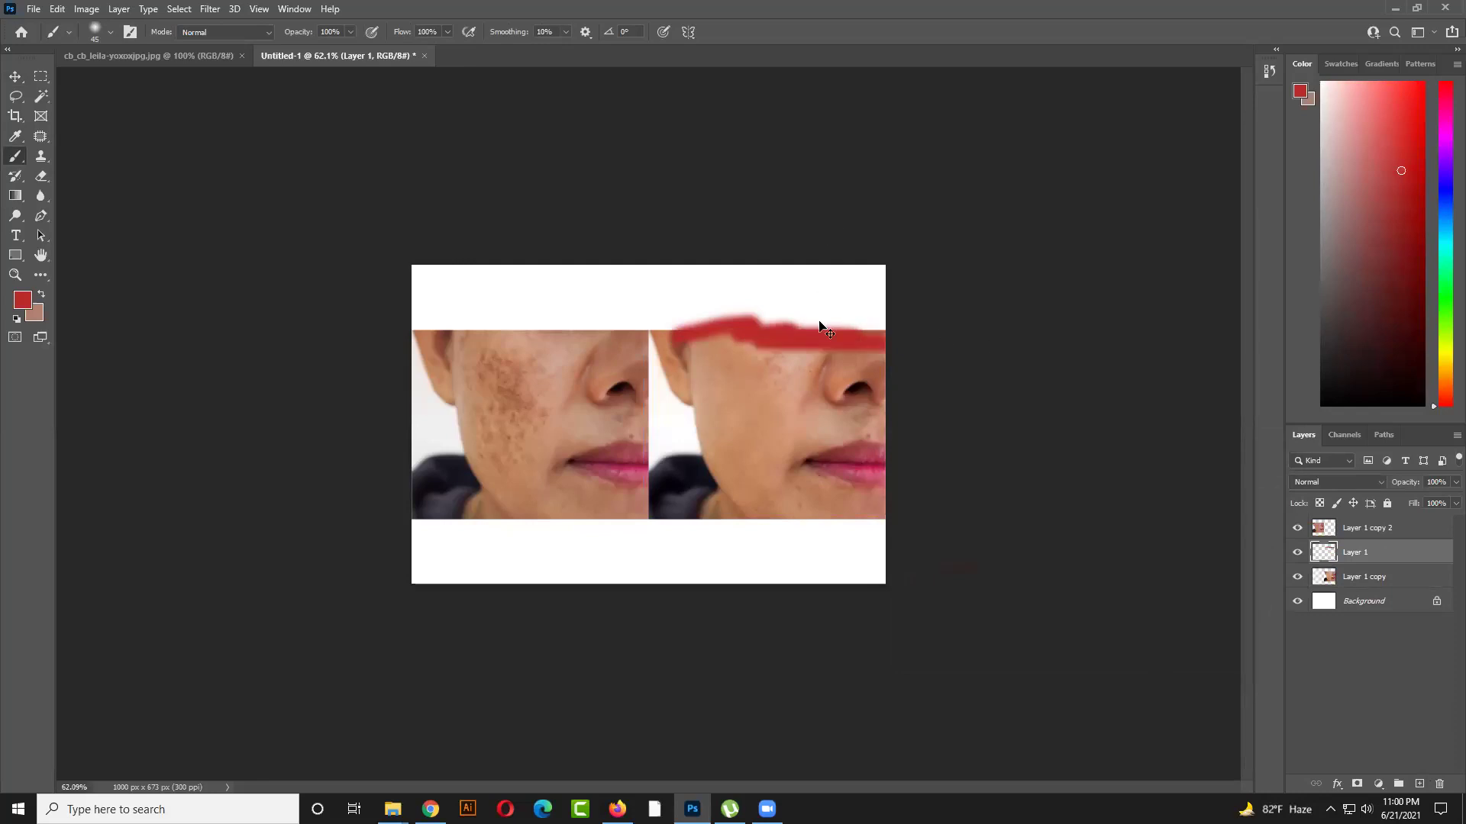
key(ctrl+z)
key(ctrl+z)
click(1353, 580)
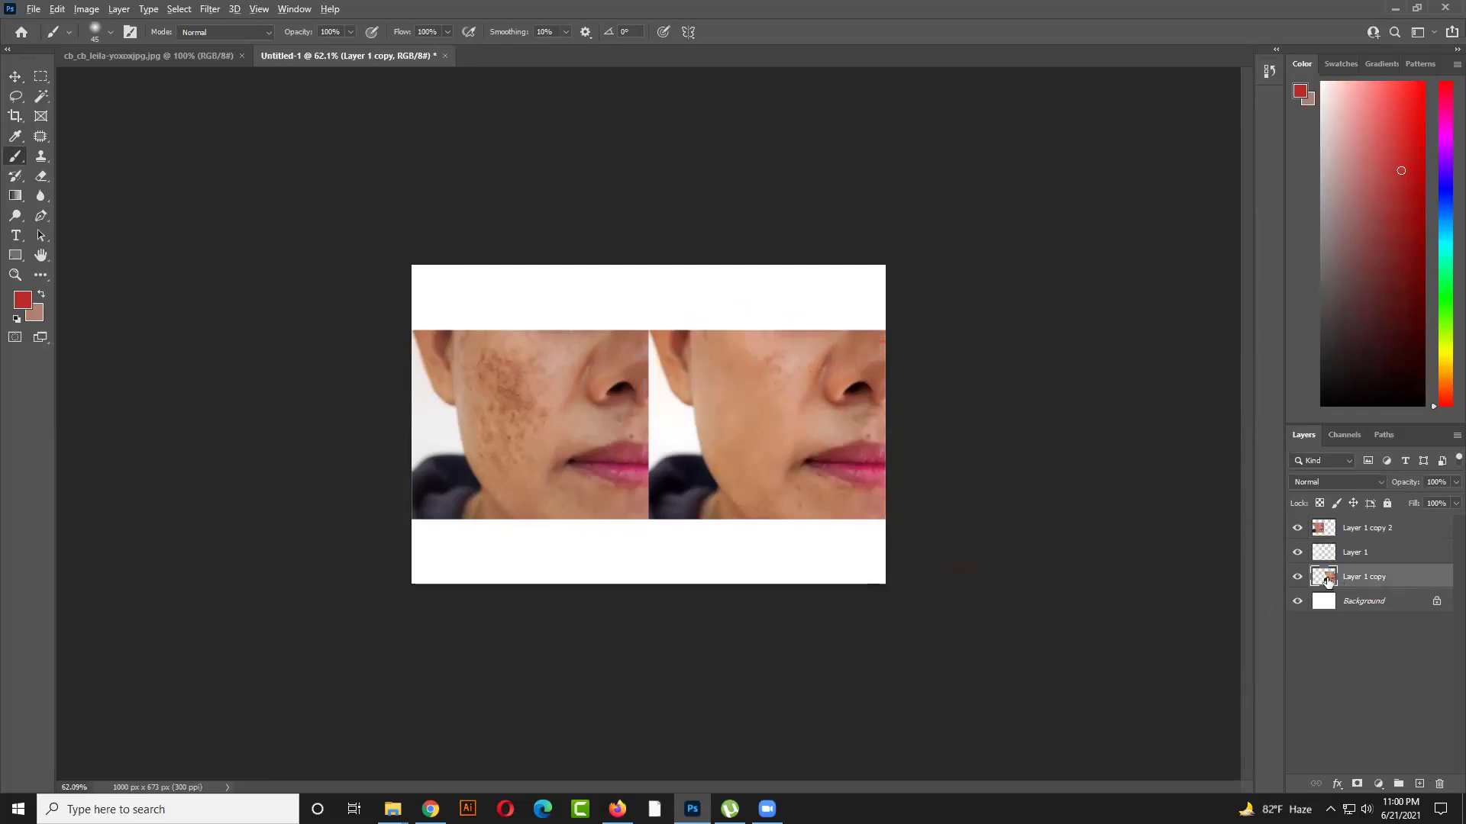
key(ctrl+plus)
scroll(1021, 536, down, 3)
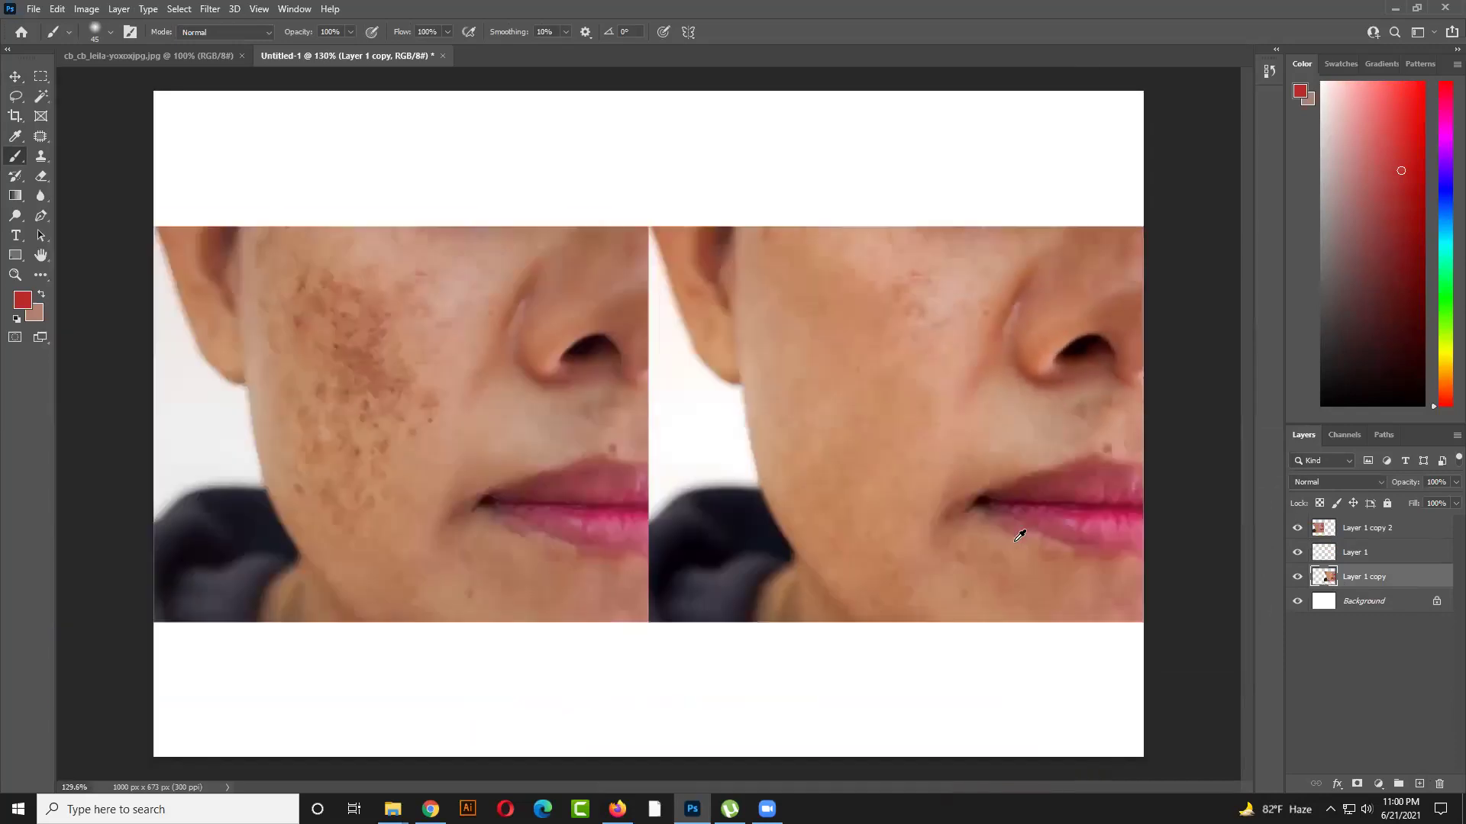
Load the right image's outline as a selection, paint red edge strokes, undo them and deselect
ctrl+click(1324, 577)
mouse_move(719, 223)
mouse_down()
mouse_move(1018, 219)
mouse_move(1164, 235)
mouse_move(641, 219)
mouse_up()
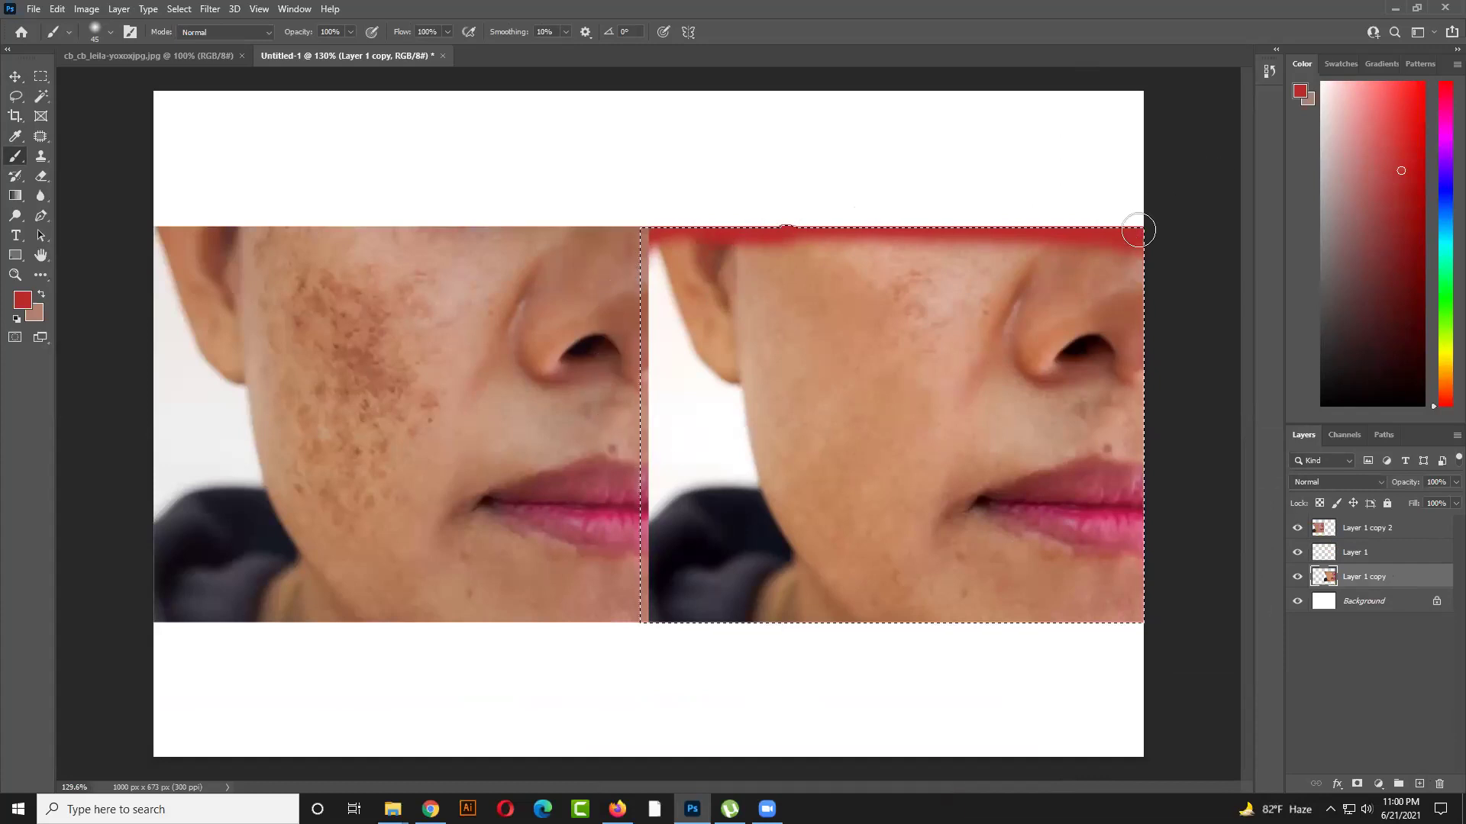
drag(1138, 229, 1156, 374)
key(ctrl+z)
key(ctrl+z)
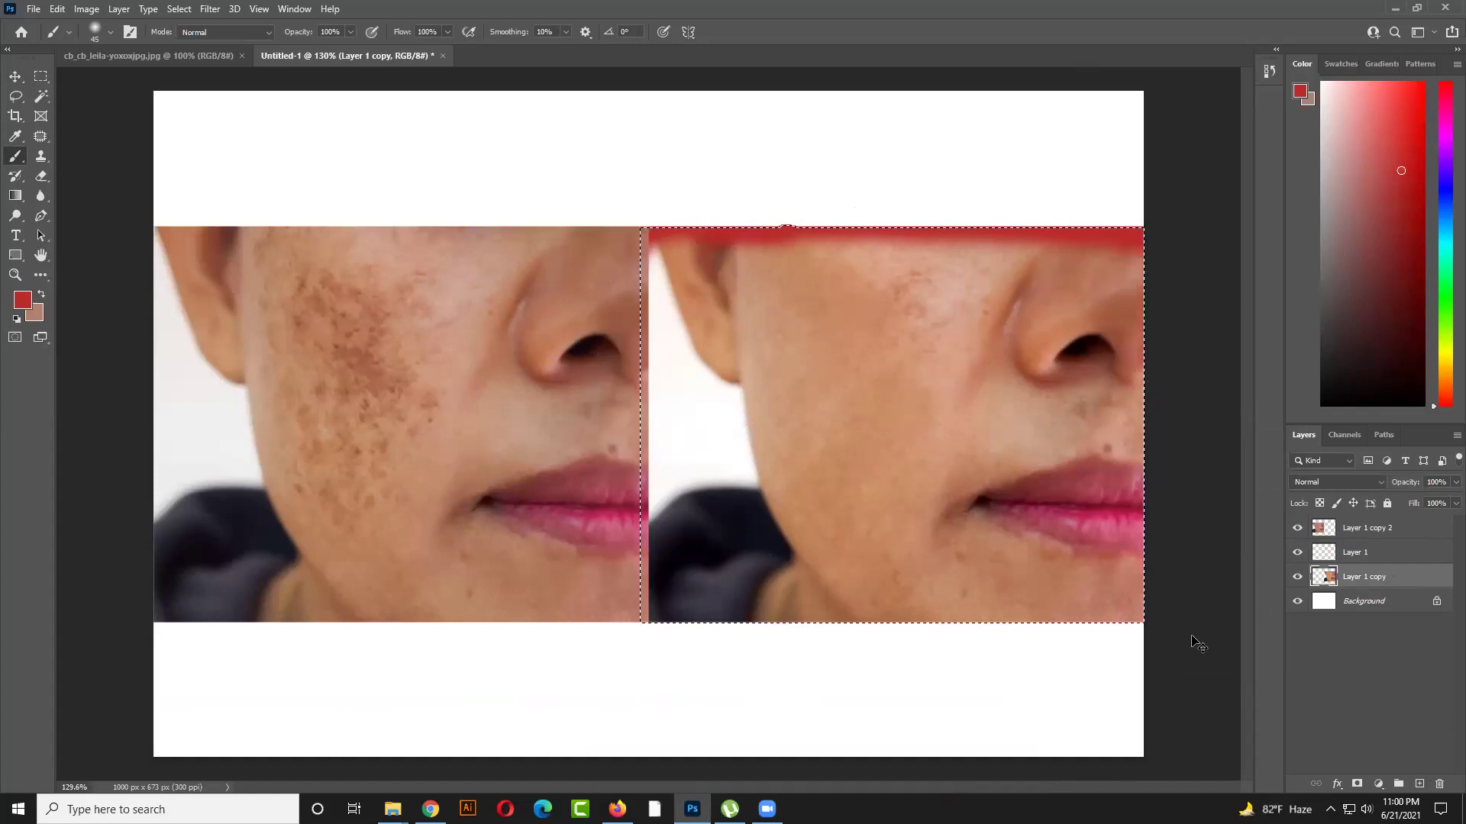
key(ctrl+z)
key(ctrl+d)
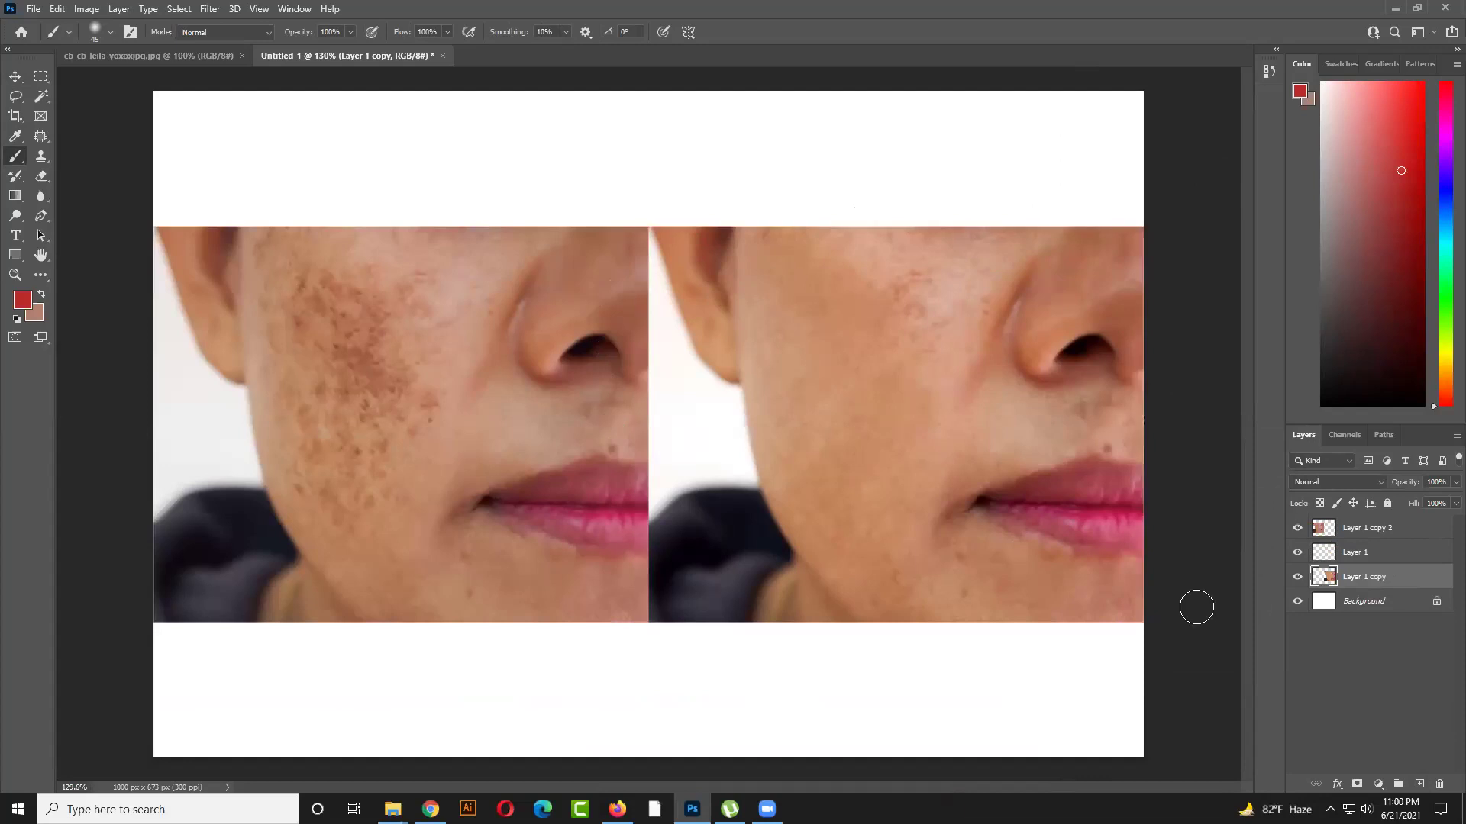
scroll(1191, 544, down, 4)
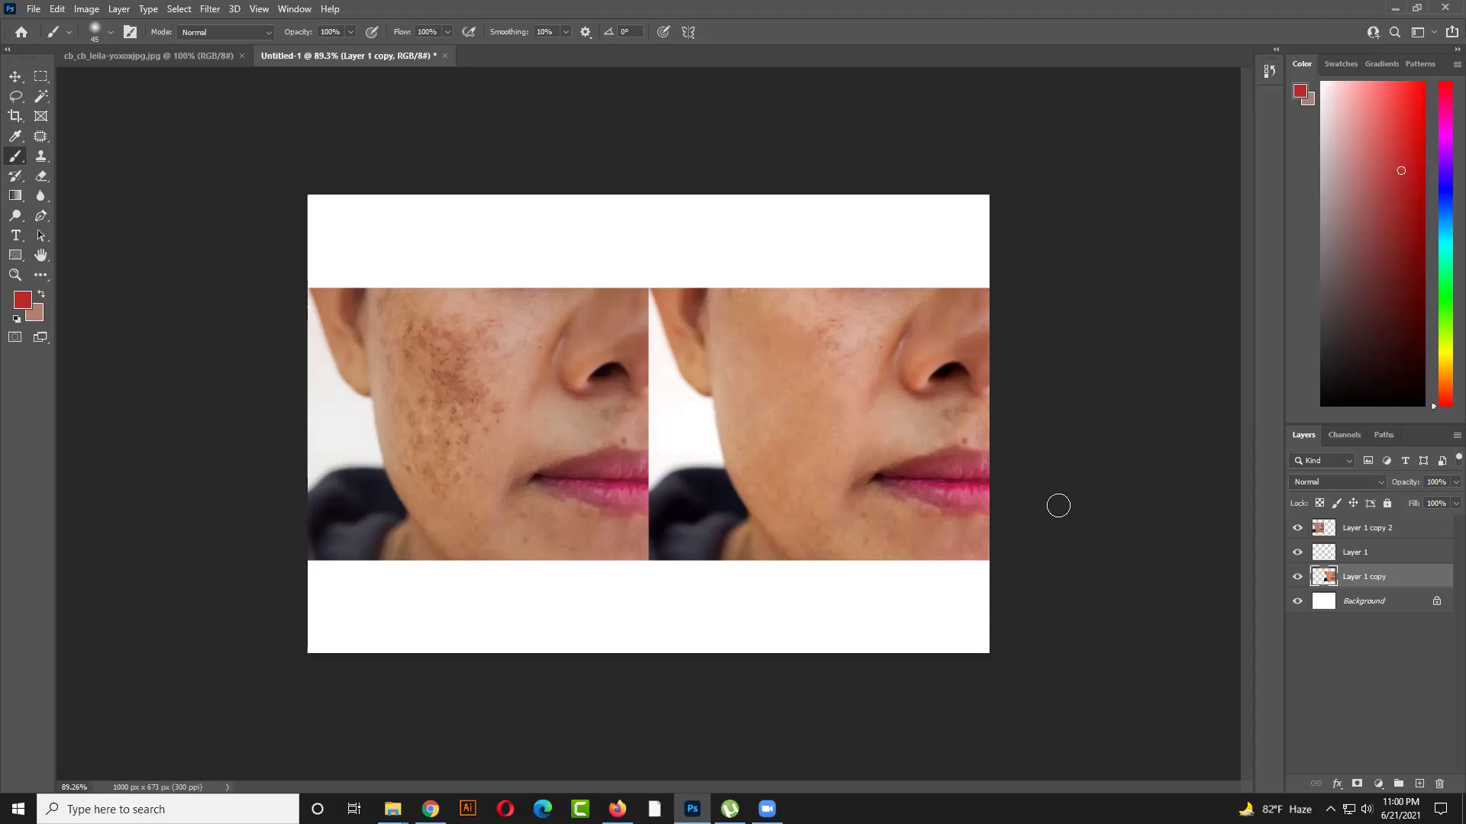
scroll(367, 396, down, 2)
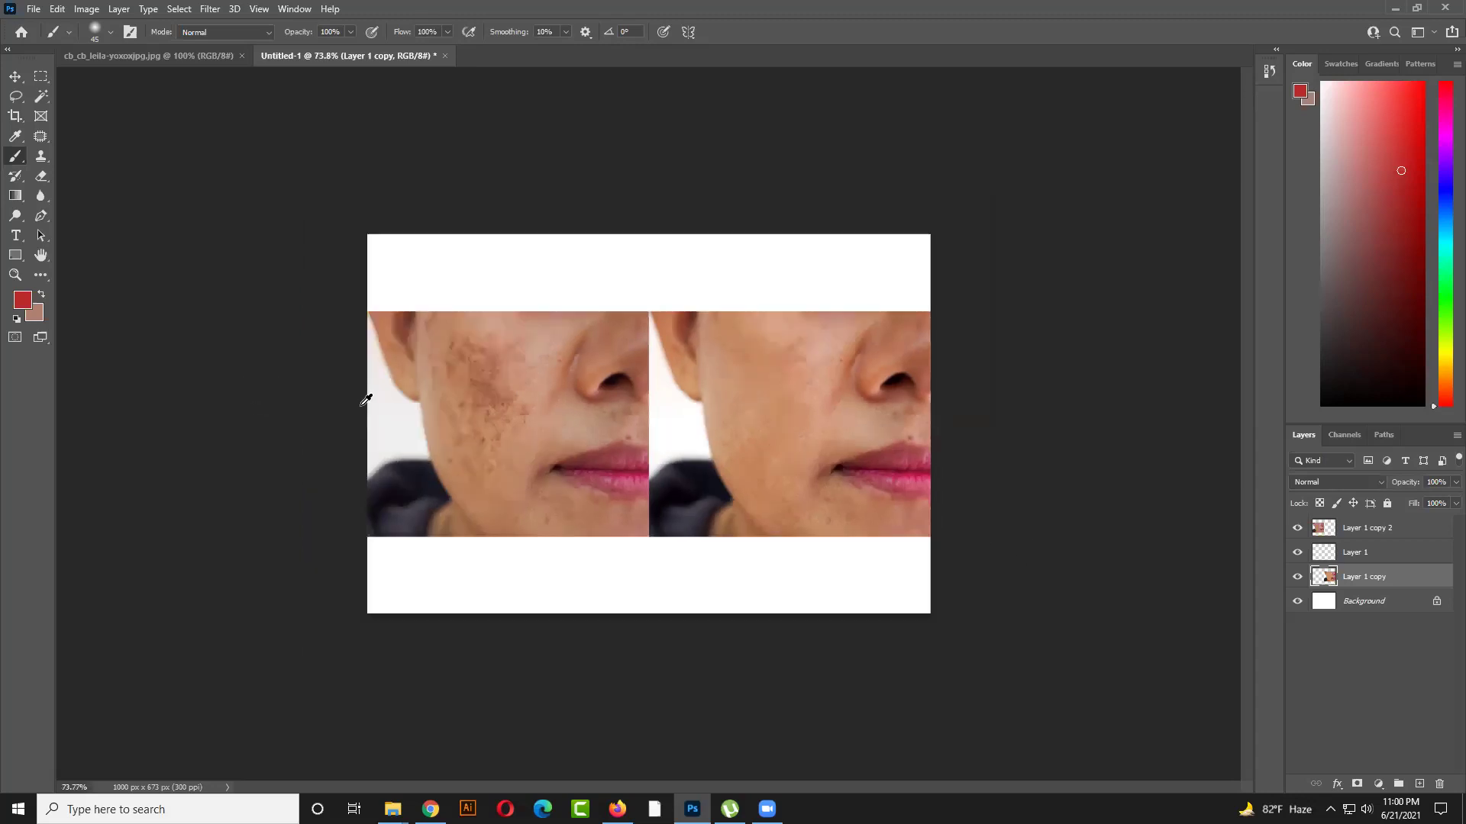
click(15, 76)
Fit the image to the window, select the right face layer and start a Lasso outline at the mole
click(405, 236)
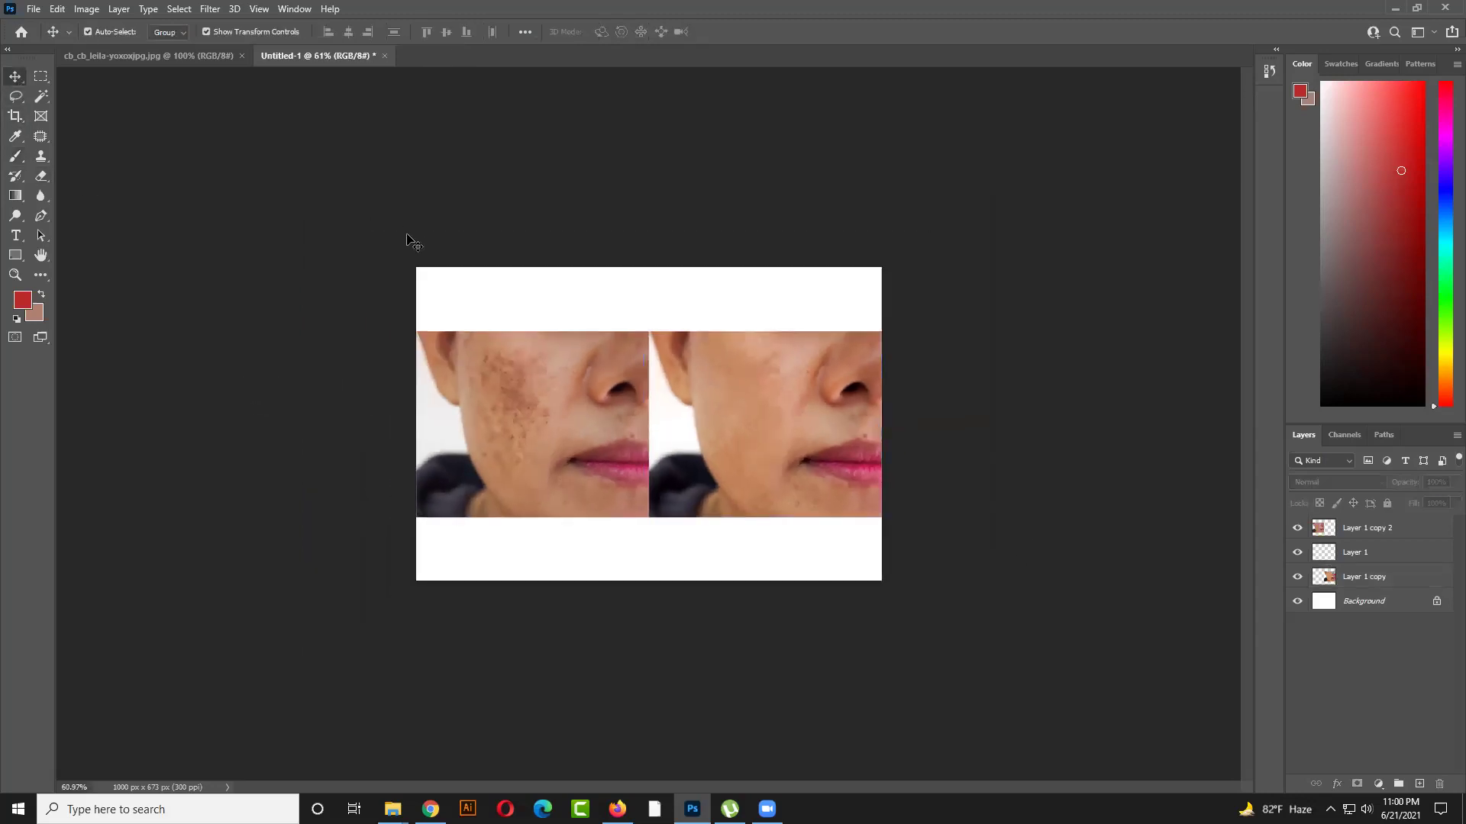
scroll(749, 456, up, 1)
key(ctrl+0)
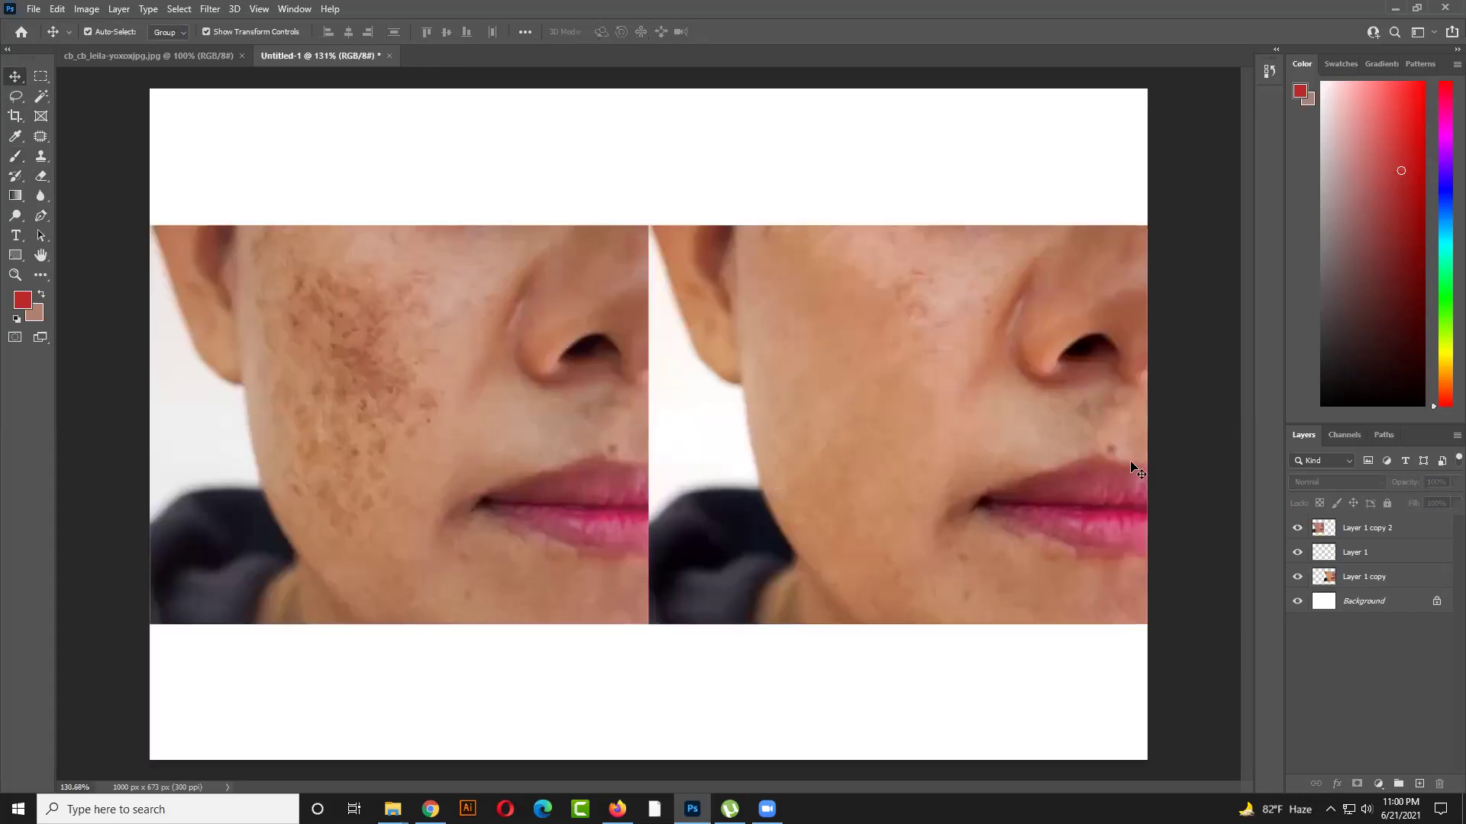
click(1108, 452)
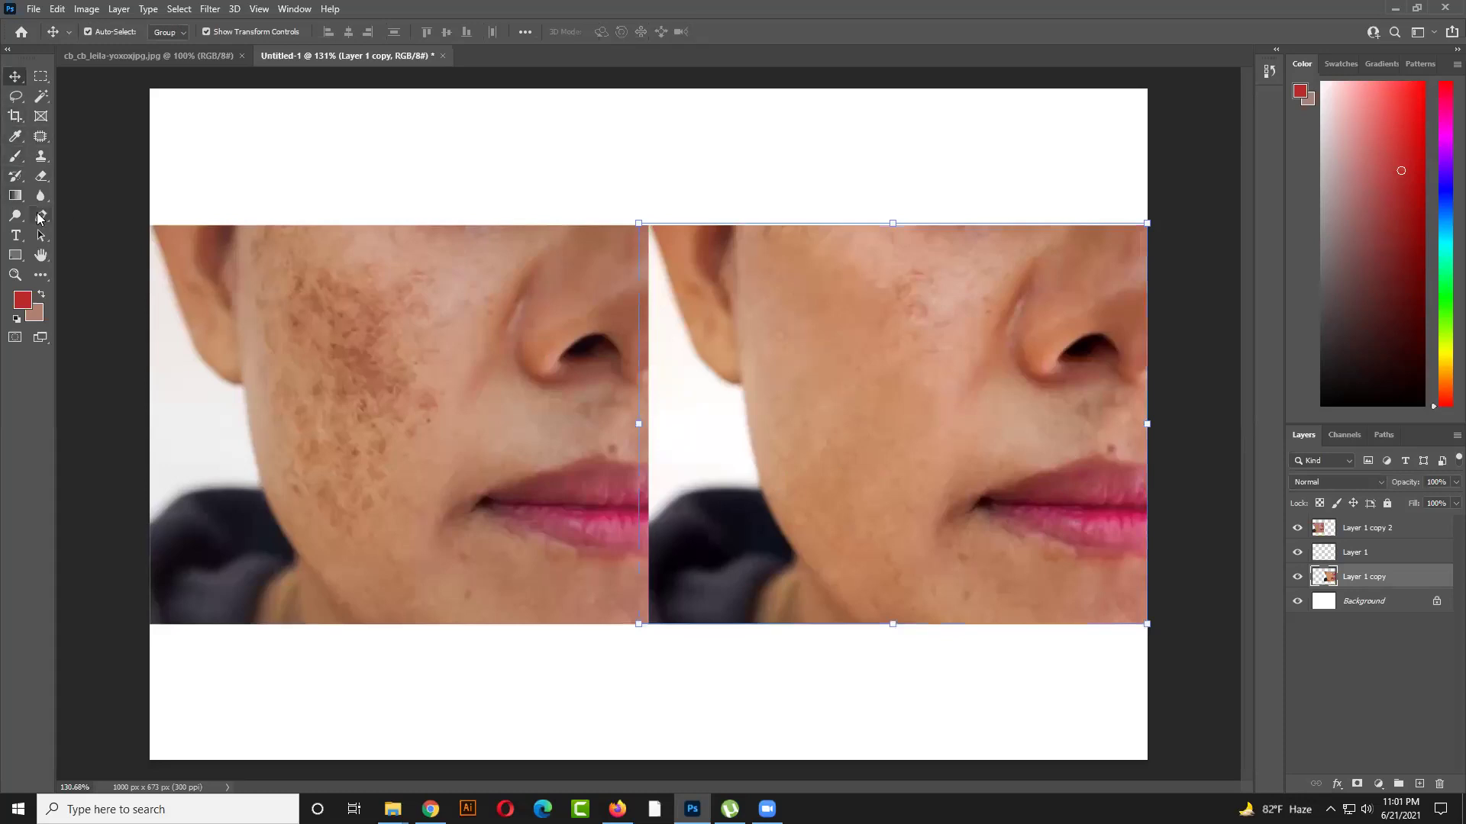
click(16, 98)
drag(1122, 456, 1108, 457)
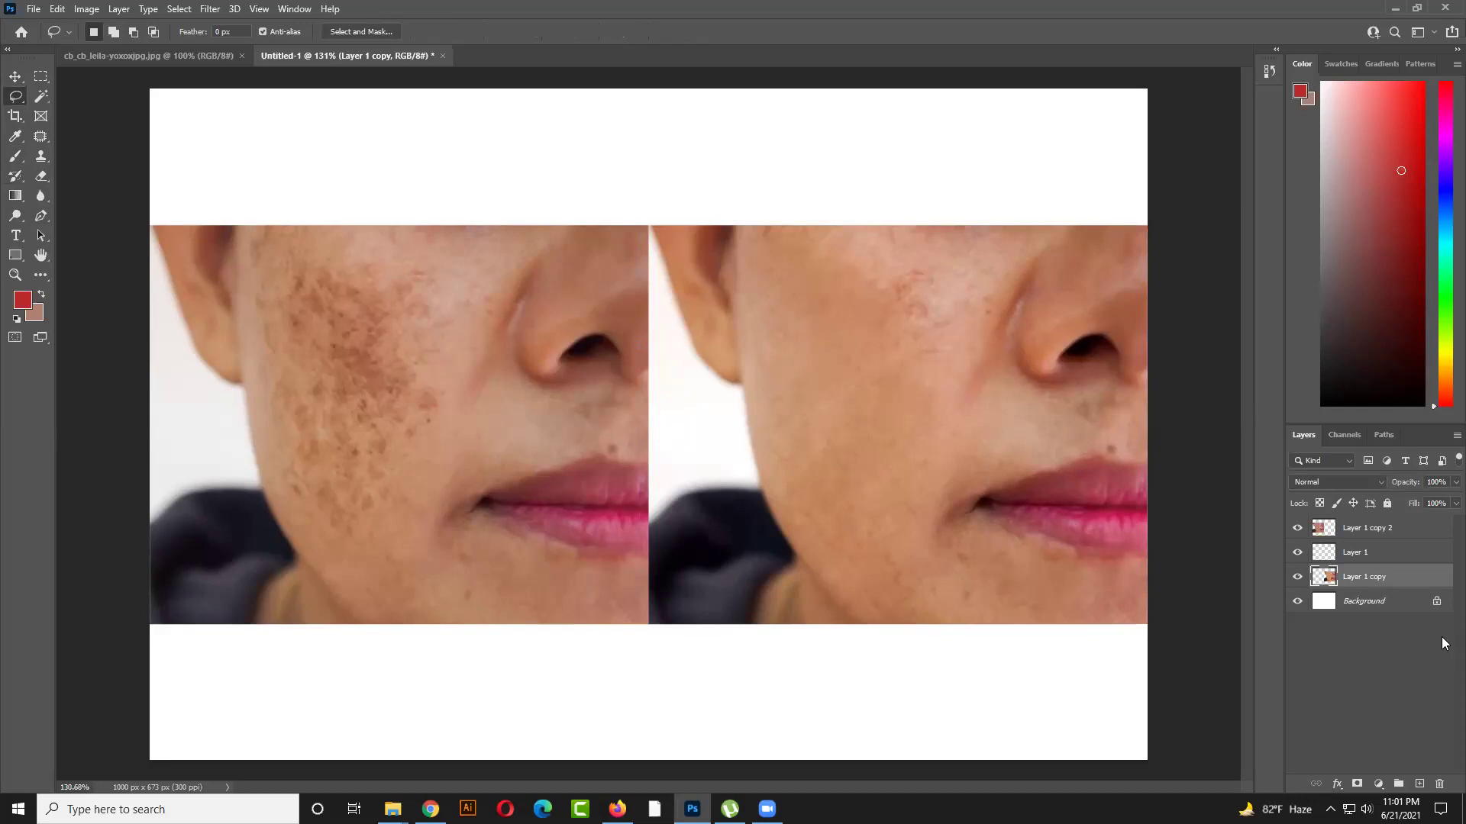
Toggle the smoothed layer off and on to compare, then choose the Patch Tool
click(1297, 576)
click(1297, 576)
scroll(980, 484, down, 2)
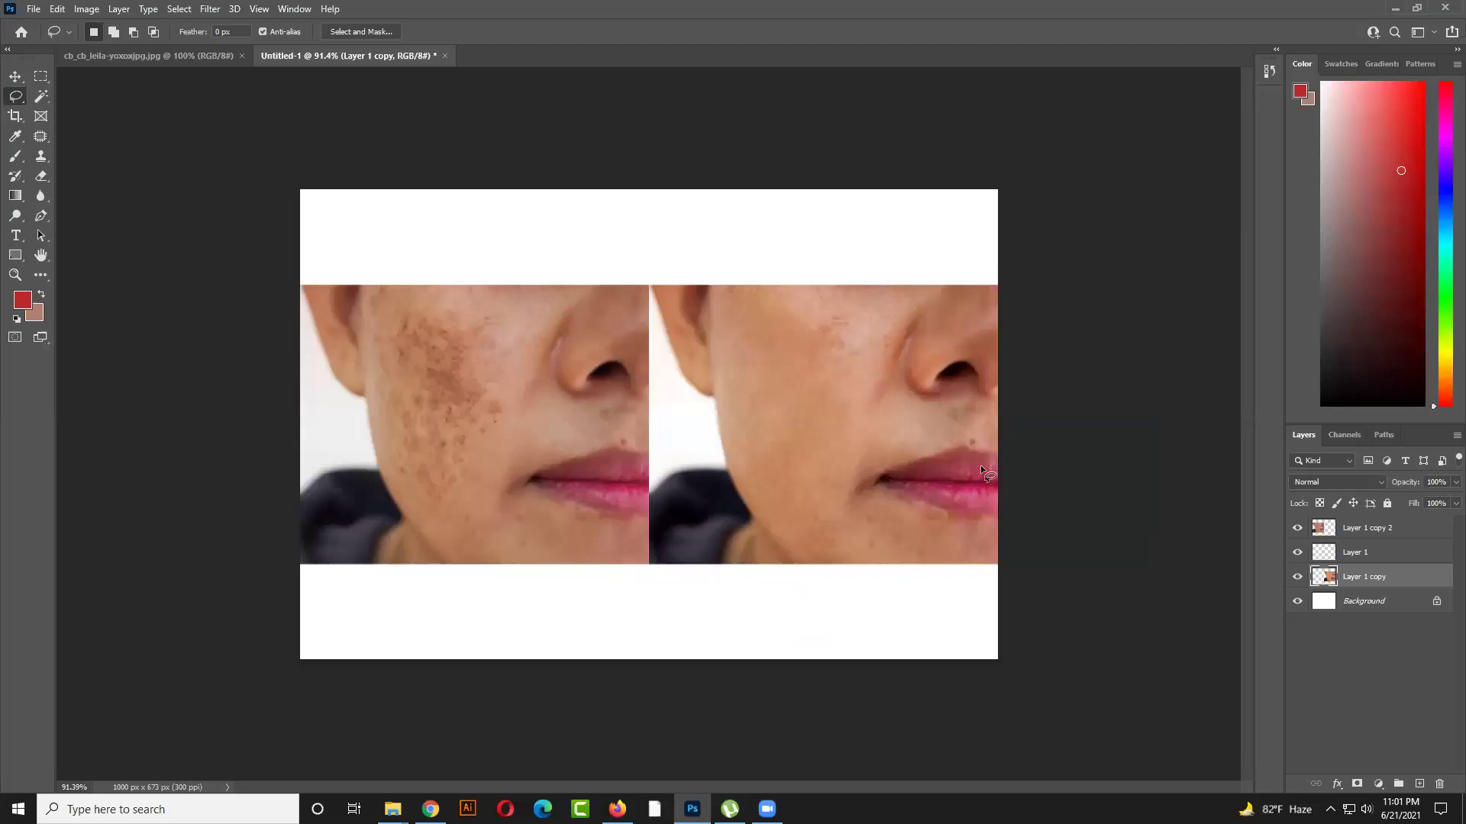
scroll(980, 465, up, 2)
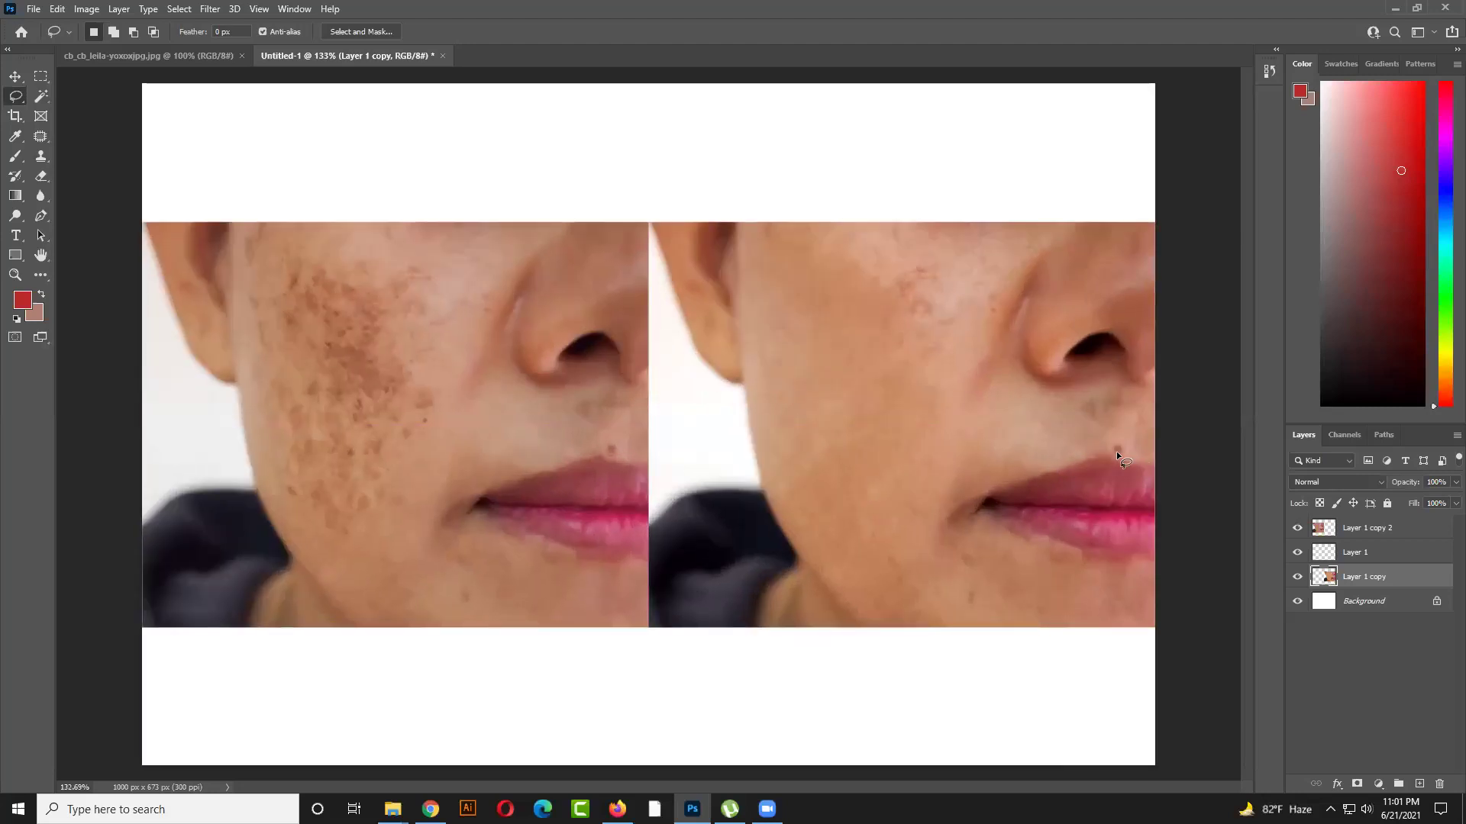
scroll(1116, 454, down, 2)
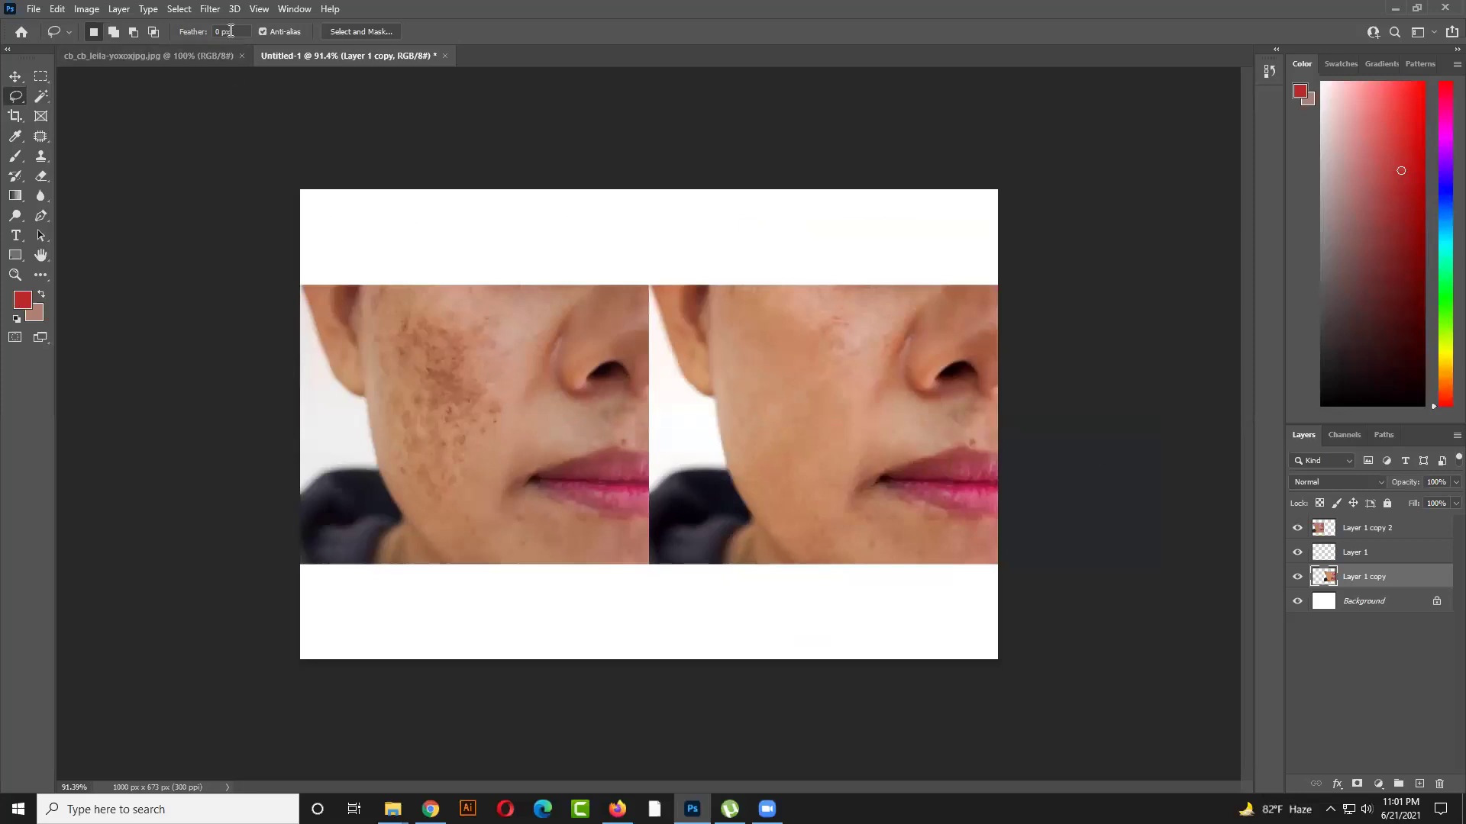
click(16, 75)
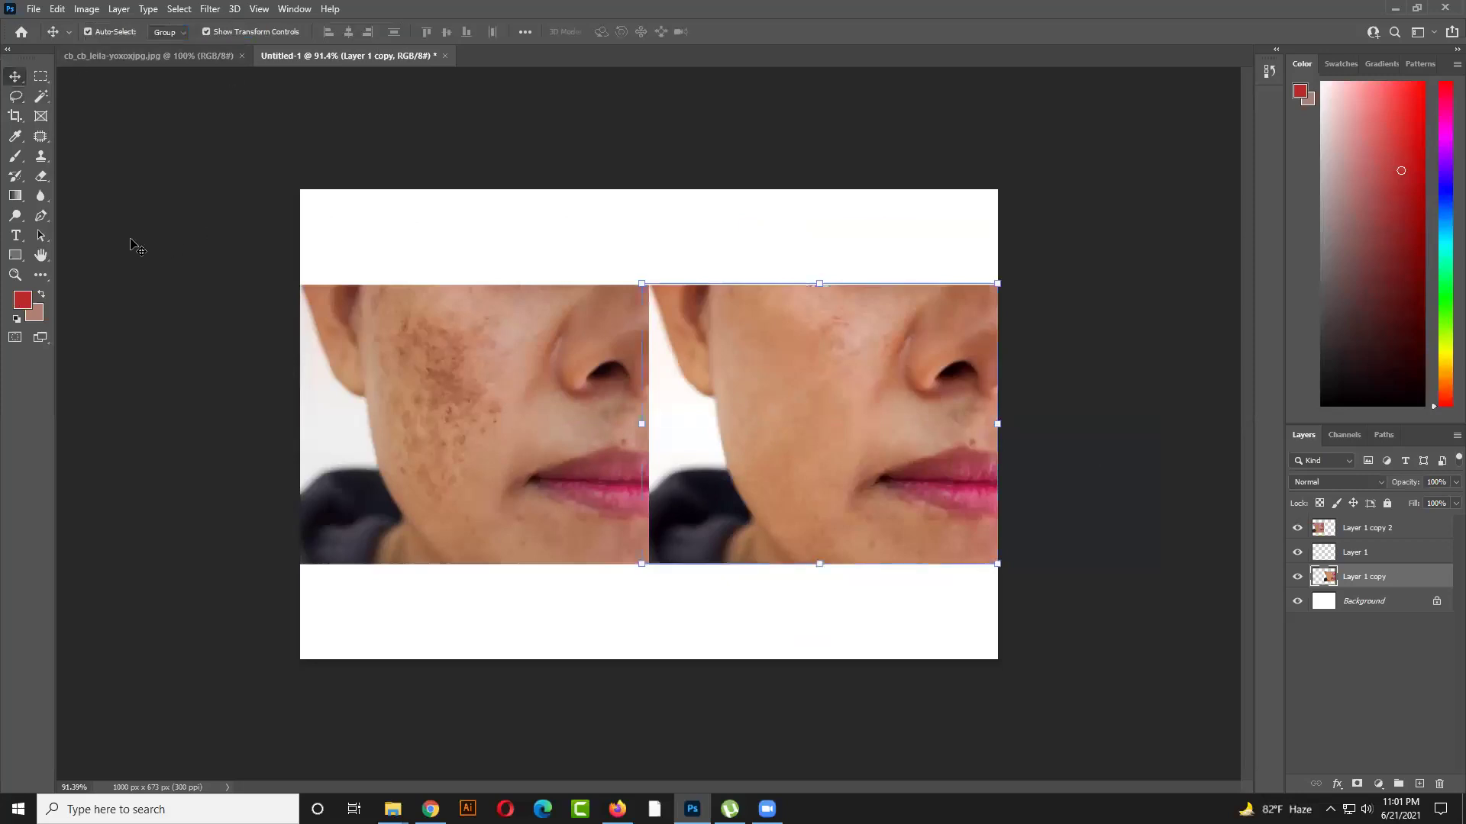
click(131, 242)
click(40, 137)
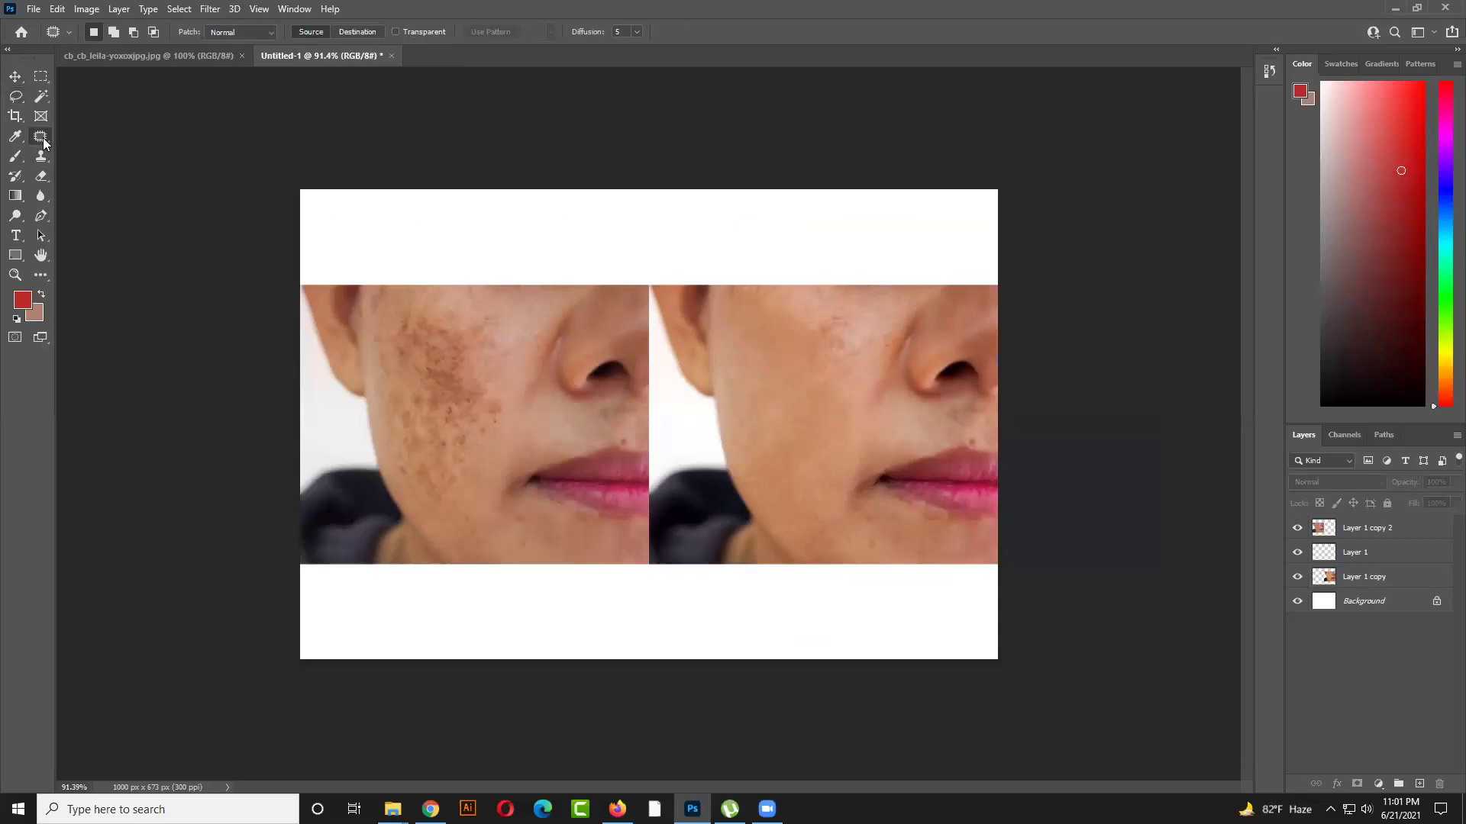
Heal the mole and a spot above the upper lip on Layer 1 copy with Spot Healing
right_click(41, 137)
click(114, 136)
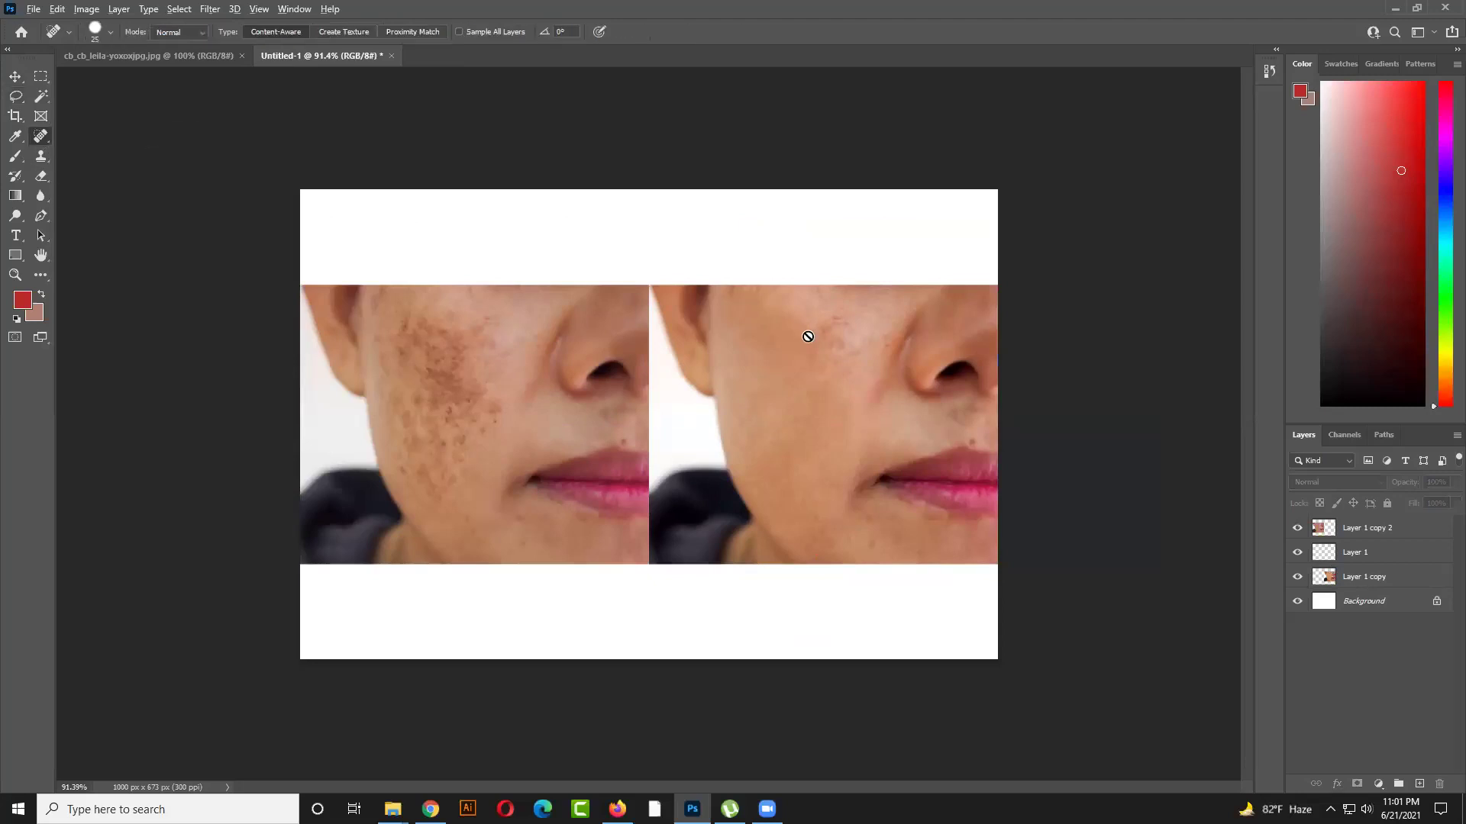
scroll(805, 329, up, 2)
click(1435, 576)
click(1082, 442)
click(1081, 444)
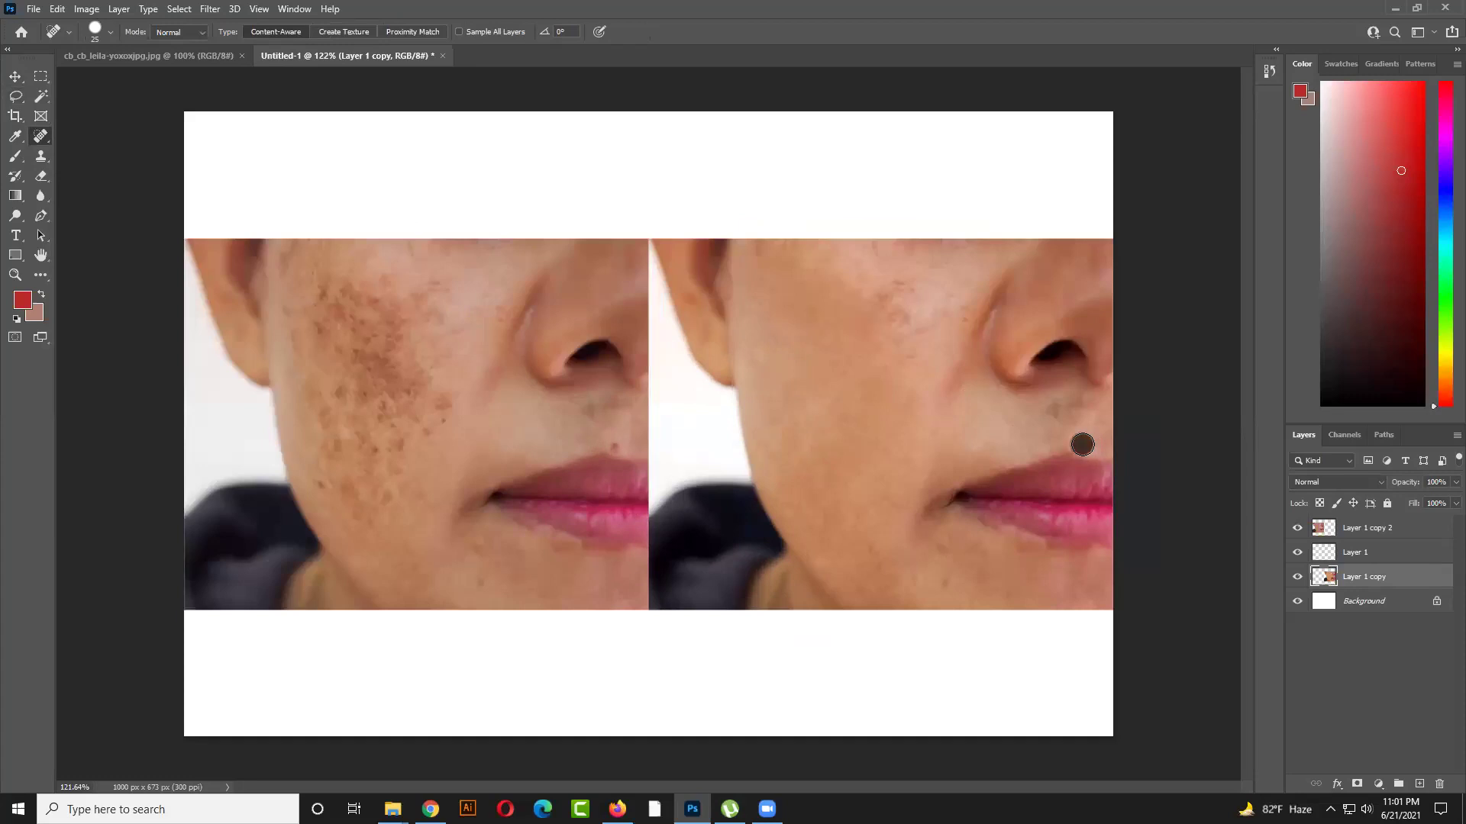
scroll(1061, 433, down, 2)
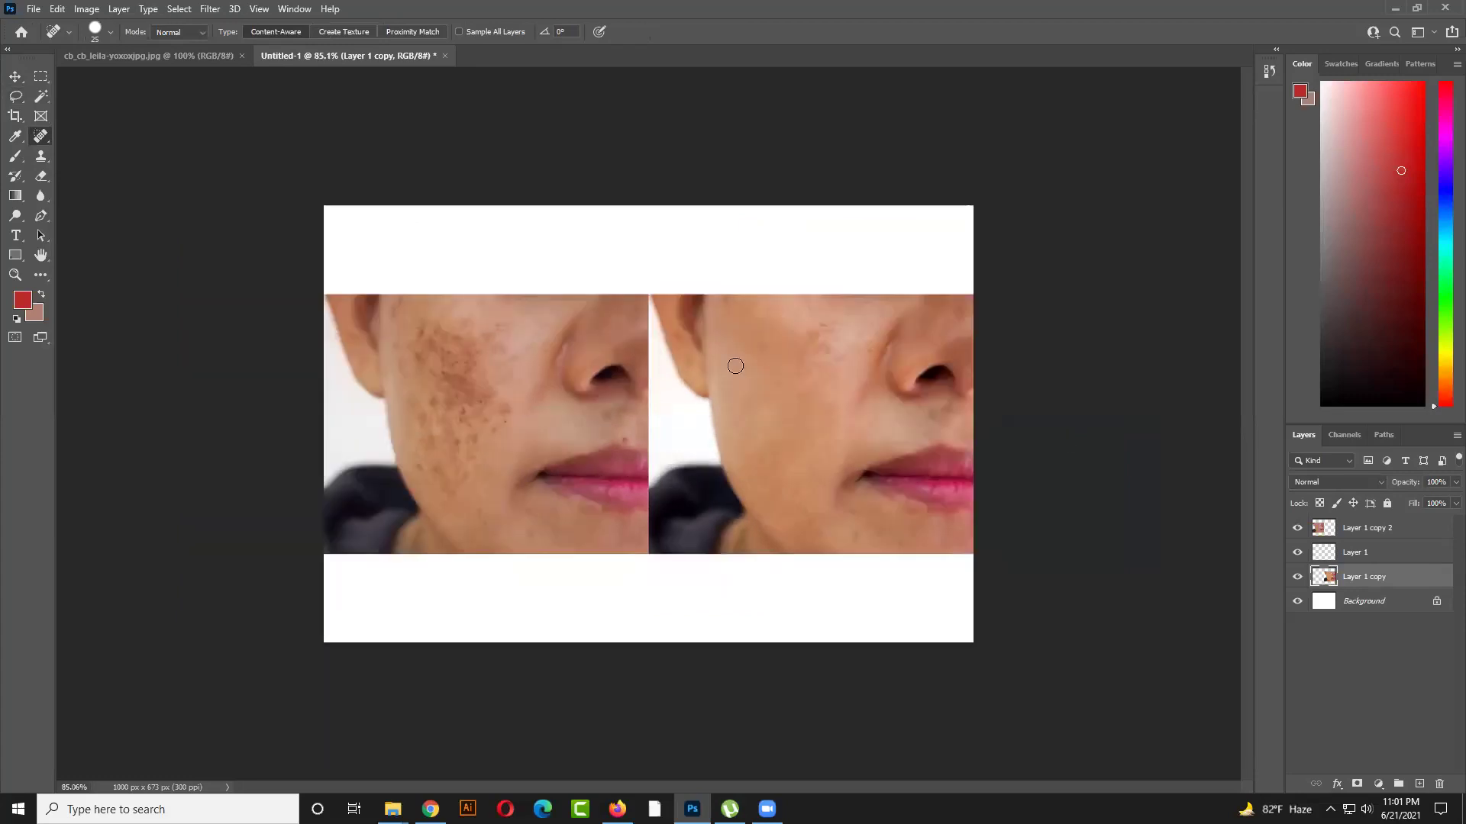
Patch the lip area with cheek skin using the Patch Tool, then undo the patch
right_click(41, 143)
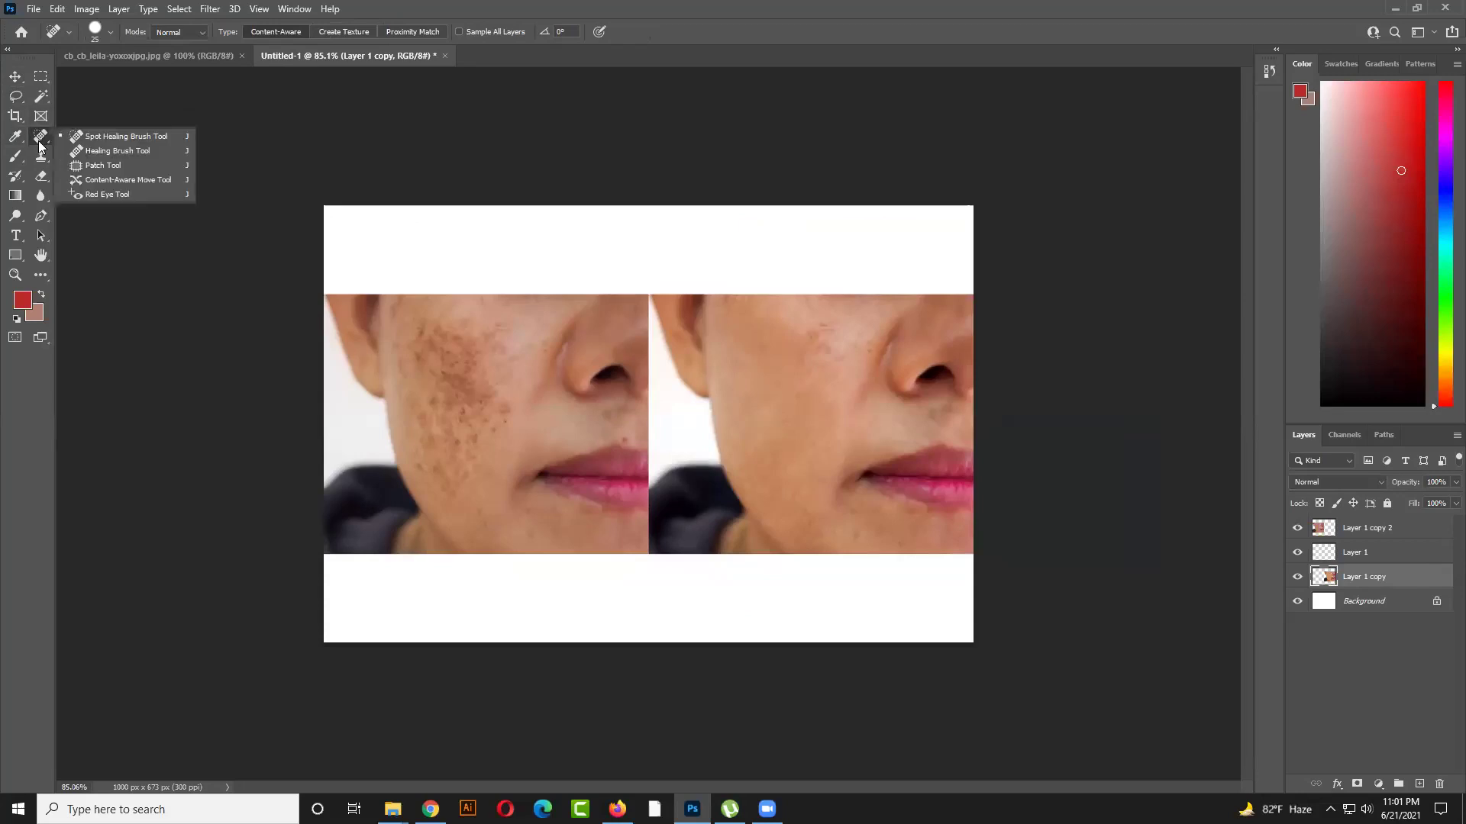
click(91, 161)
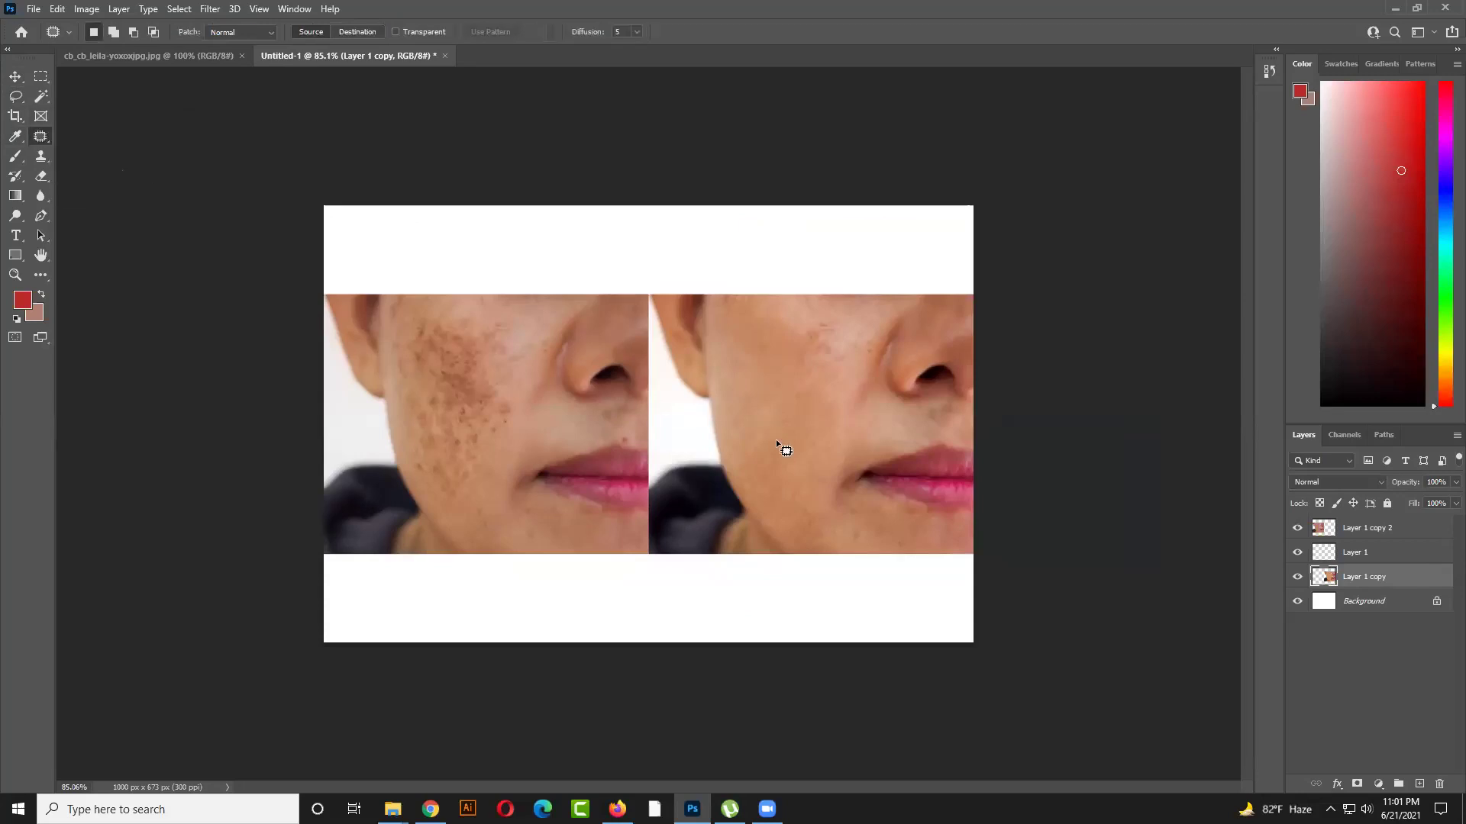
drag(897, 512, 860, 502)
drag(987, 452, 921, 455)
click(868, 497)
drag(994, 505, 823, 358)
key(ctrl+d)
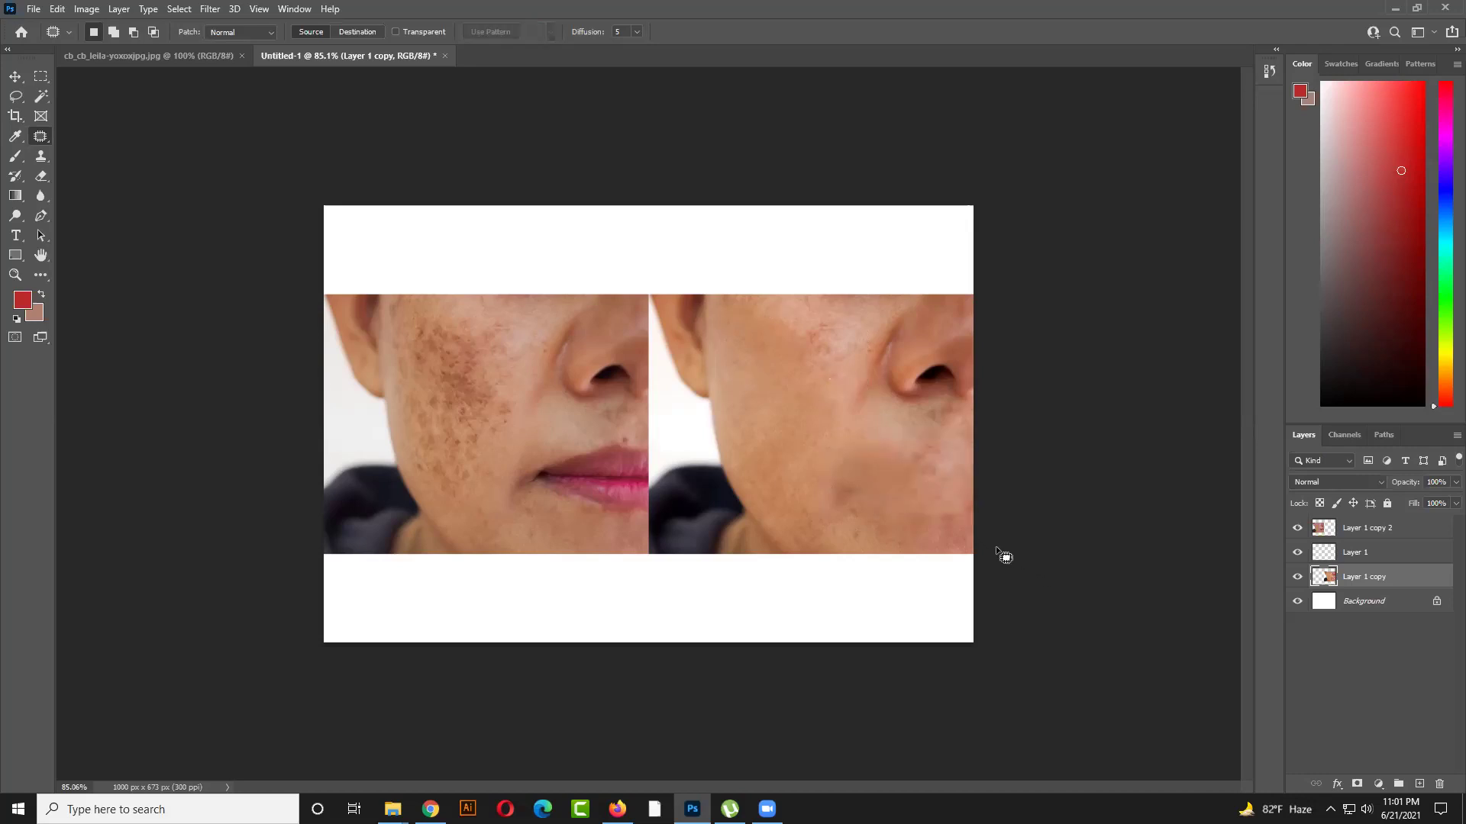
key(ctrl+z)
key(ctrl+z)
key(ctrl+d)
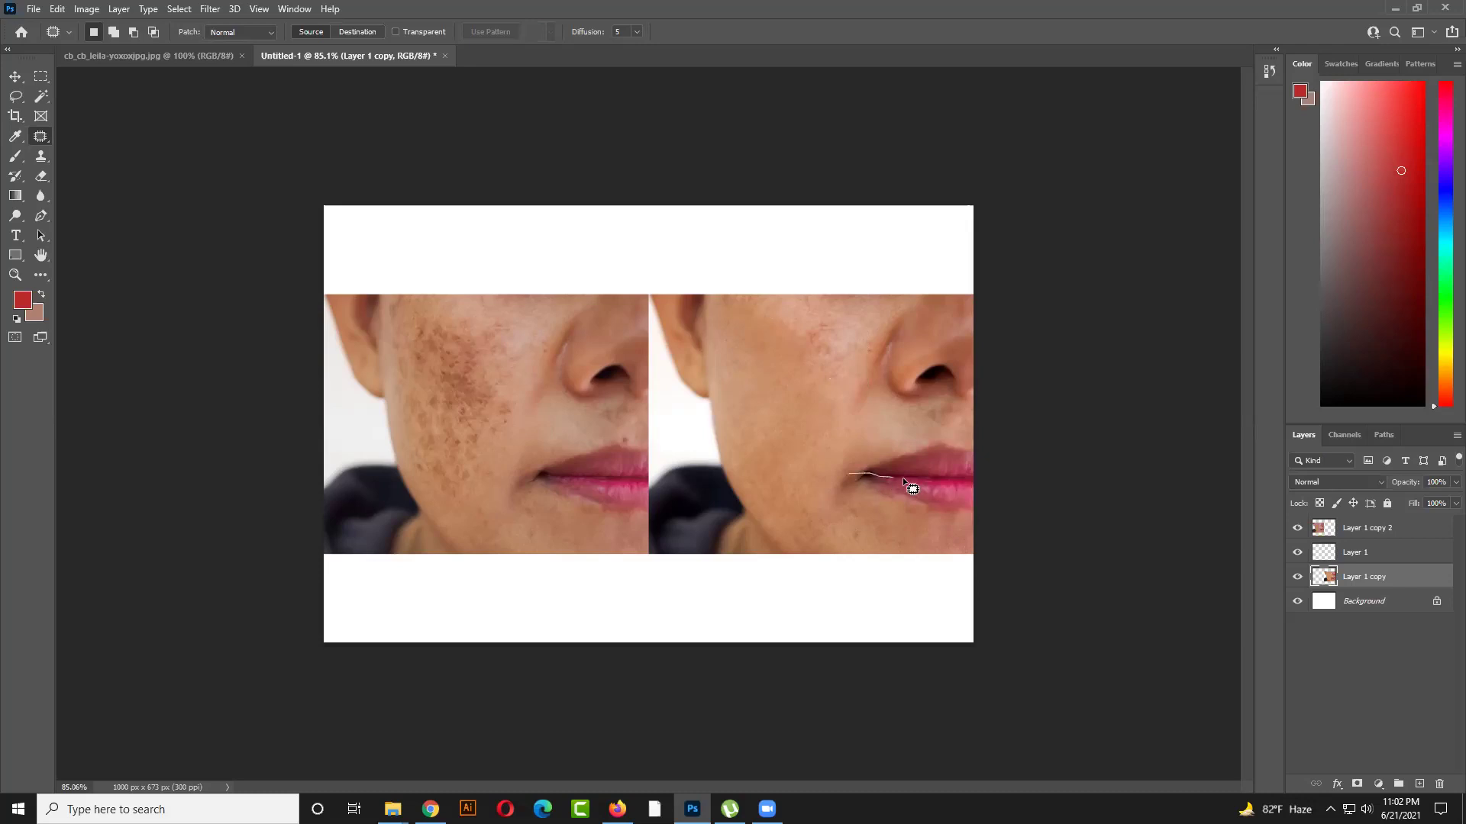
Retry patching the lips with cheek skin twice, undoing each attempt
drag(880, 450, 802, 434)
key(ctrl+d)
key(ctrl+z)
key(ctrl+z)
key(ctrl+z)
key(ctrl+z)
mouse_move(997, 525)
mouse_down()
mouse_move(838, 503)
mouse_move(824, 481)
mouse_move(871, 438)
mouse_move(949, 430)
mouse_move(980, 443)
mouse_up()
drag(920, 488, 807, 382)
key(ctrl+d)
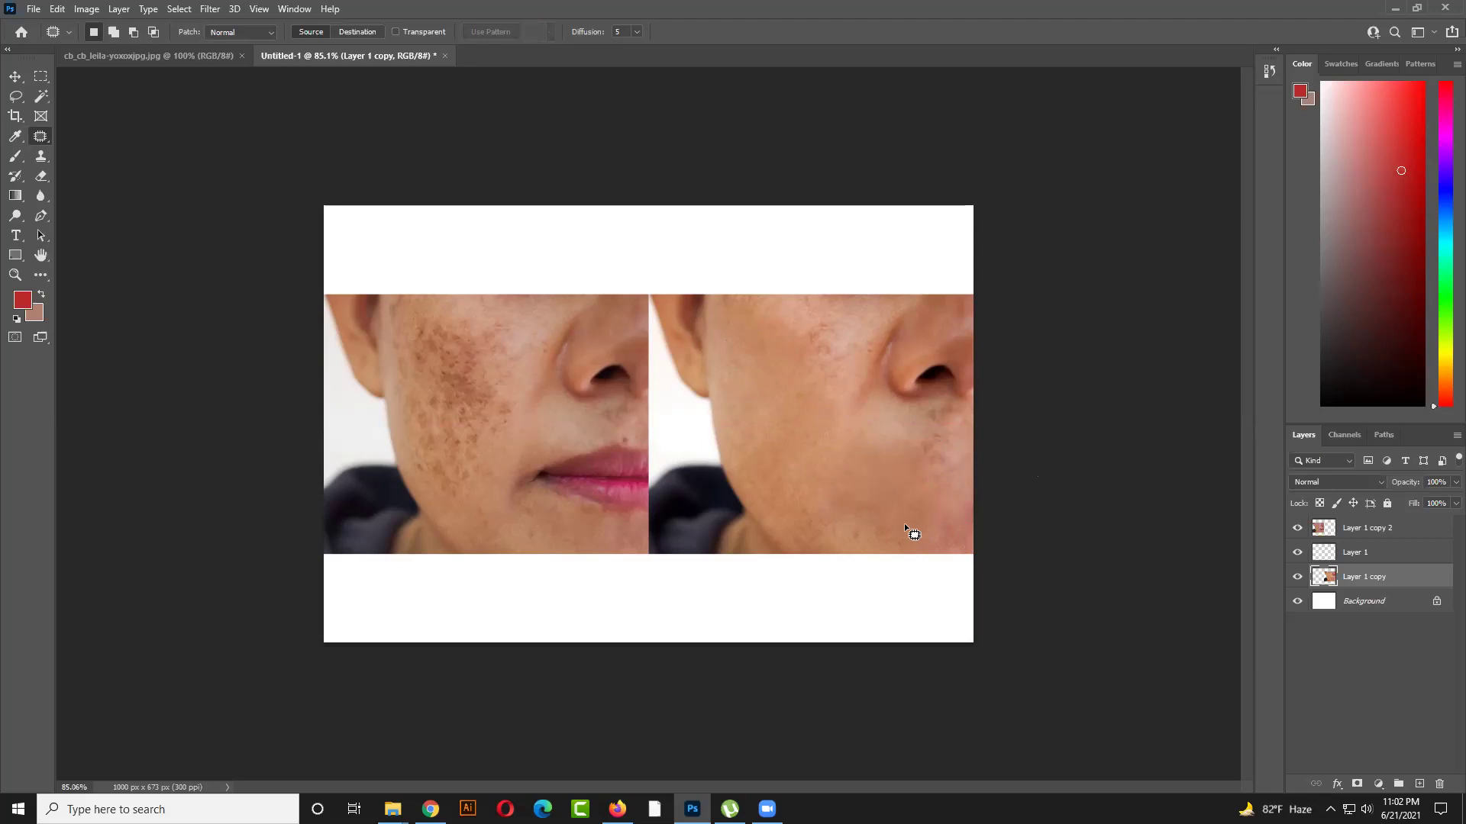
key(ctrl+z)
Undo the lip patch and patch the mid-cheek with clean skin from below
key(ctrl+z)
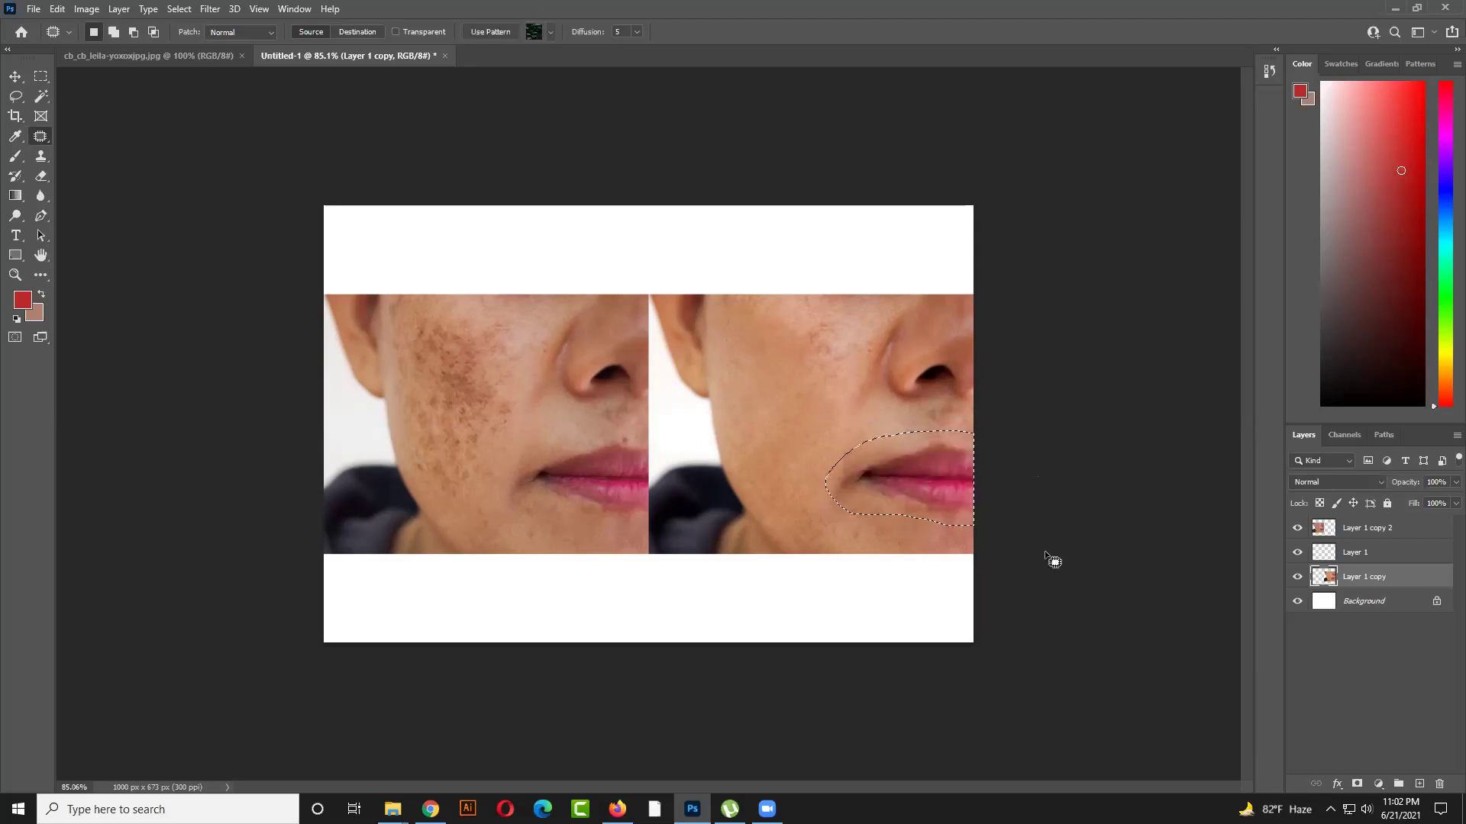
key(ctrl+z)
mouse_move(762, 392)
mouse_down()
mouse_move(798, 353)
mouse_move(829, 378)
mouse_move(778, 416)
mouse_move(778, 381)
mouse_move(876, 476)
mouse_move(943, 508)
mouse_up()
key(ctrl+d)
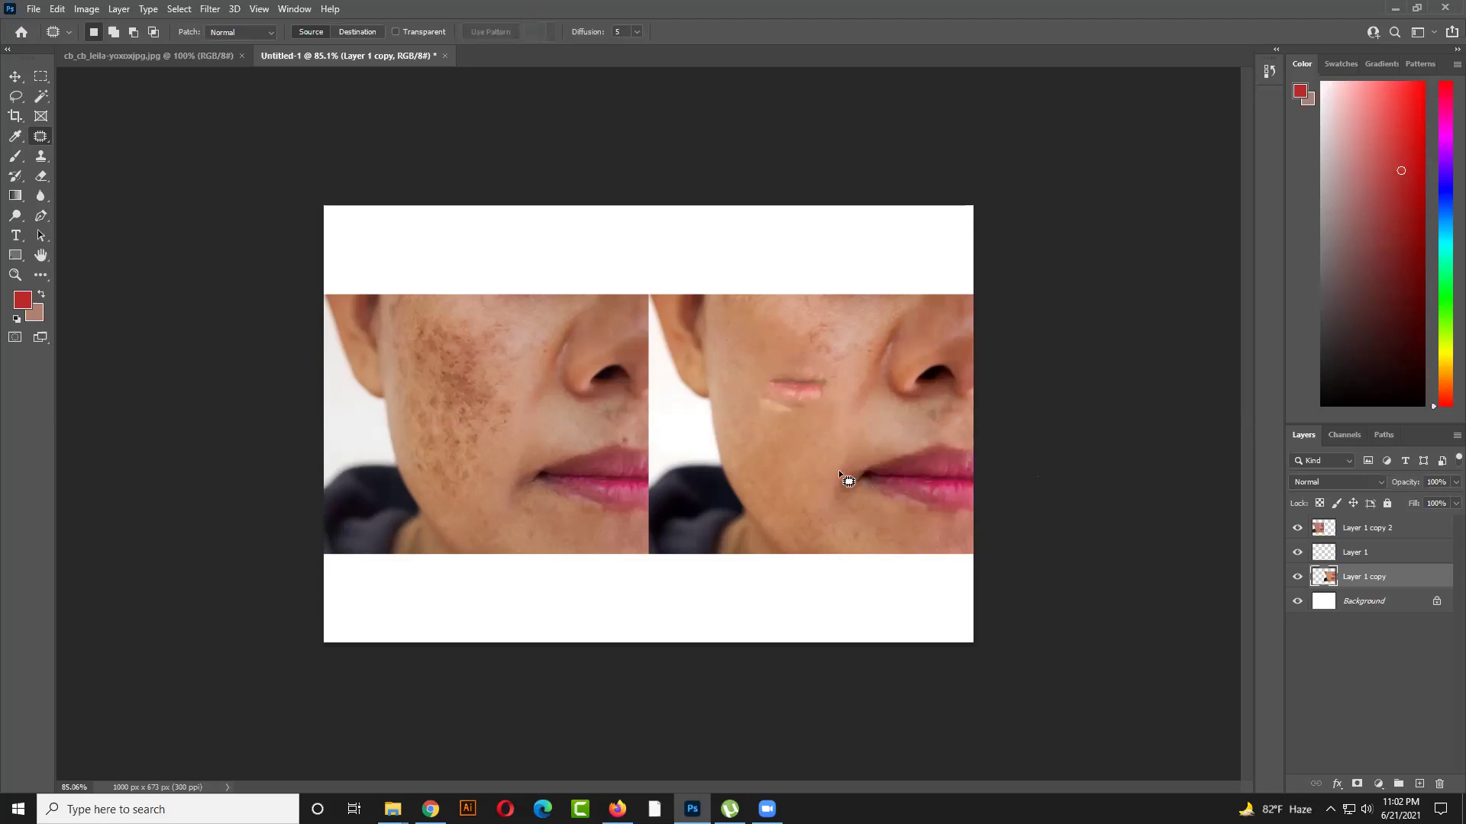
drag(784, 388, 847, 475)
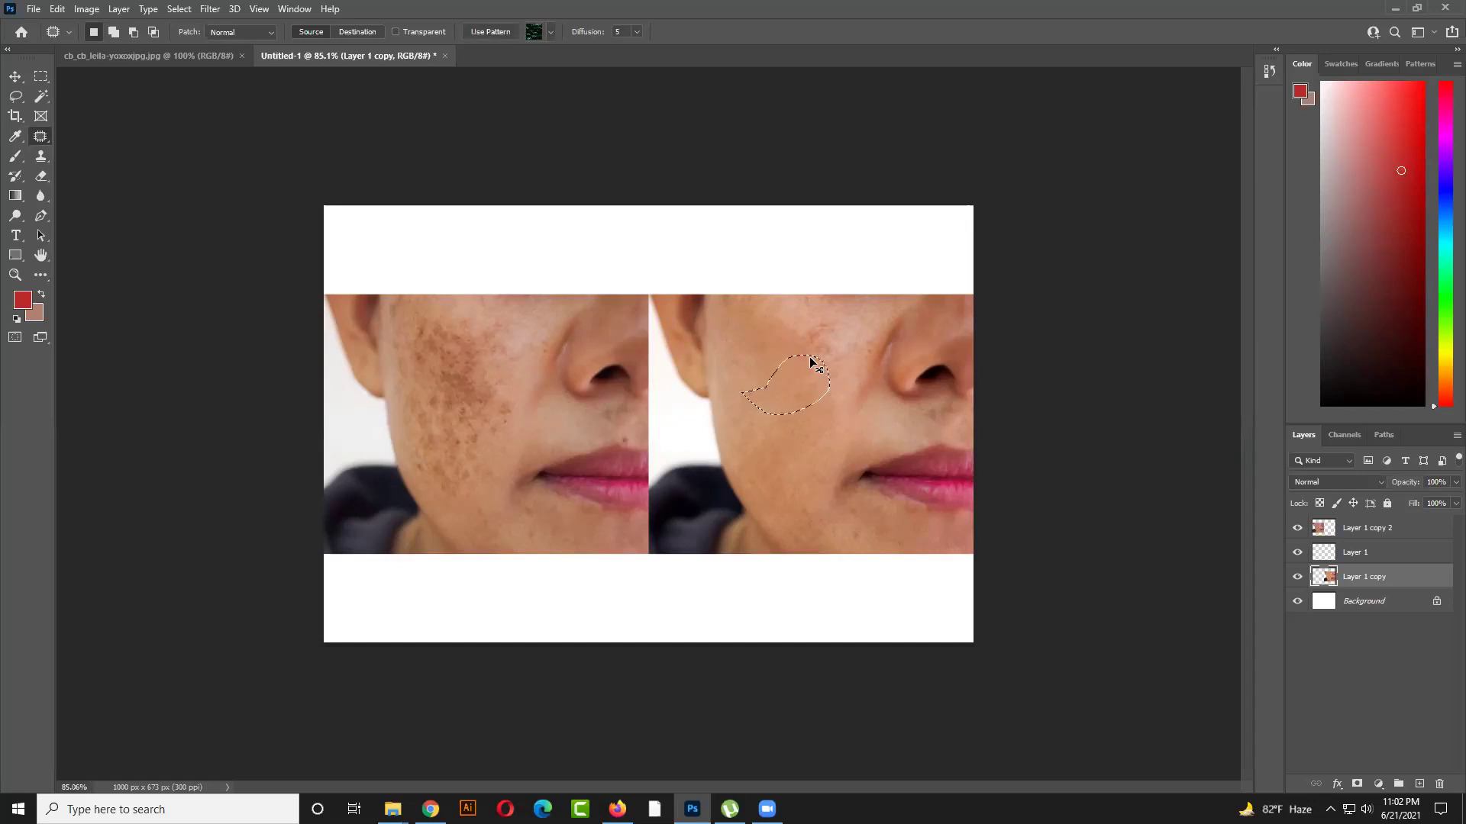
drag(808, 360, 857, 452)
key(ctrl+d)
Patch another spotted cheek area from a clean source and deselect
drag(968, 533, 1020, 510)
key(ctrl+d)
drag(788, 427, 908, 490)
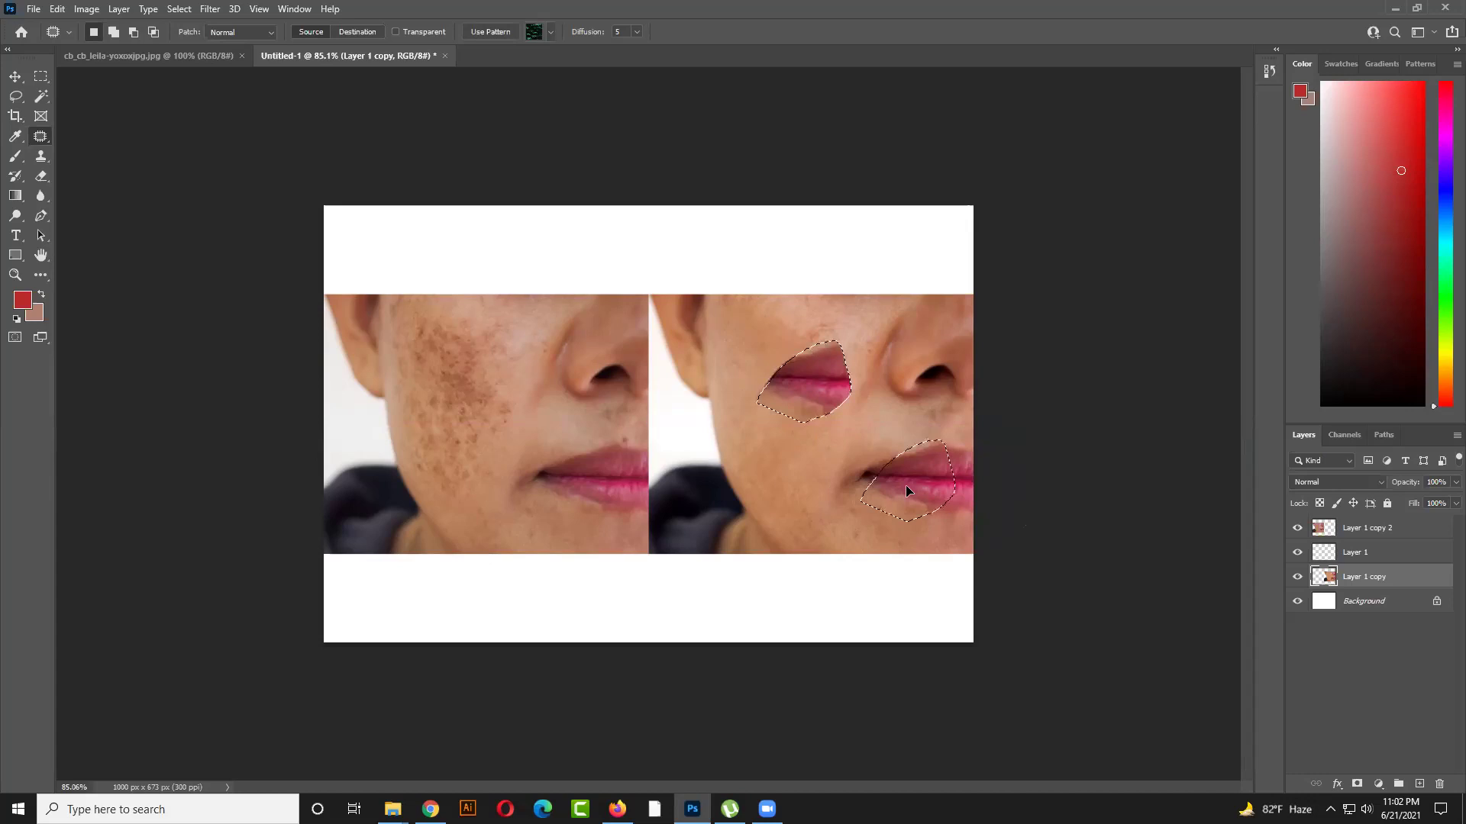
drag(909, 491, 912, 491)
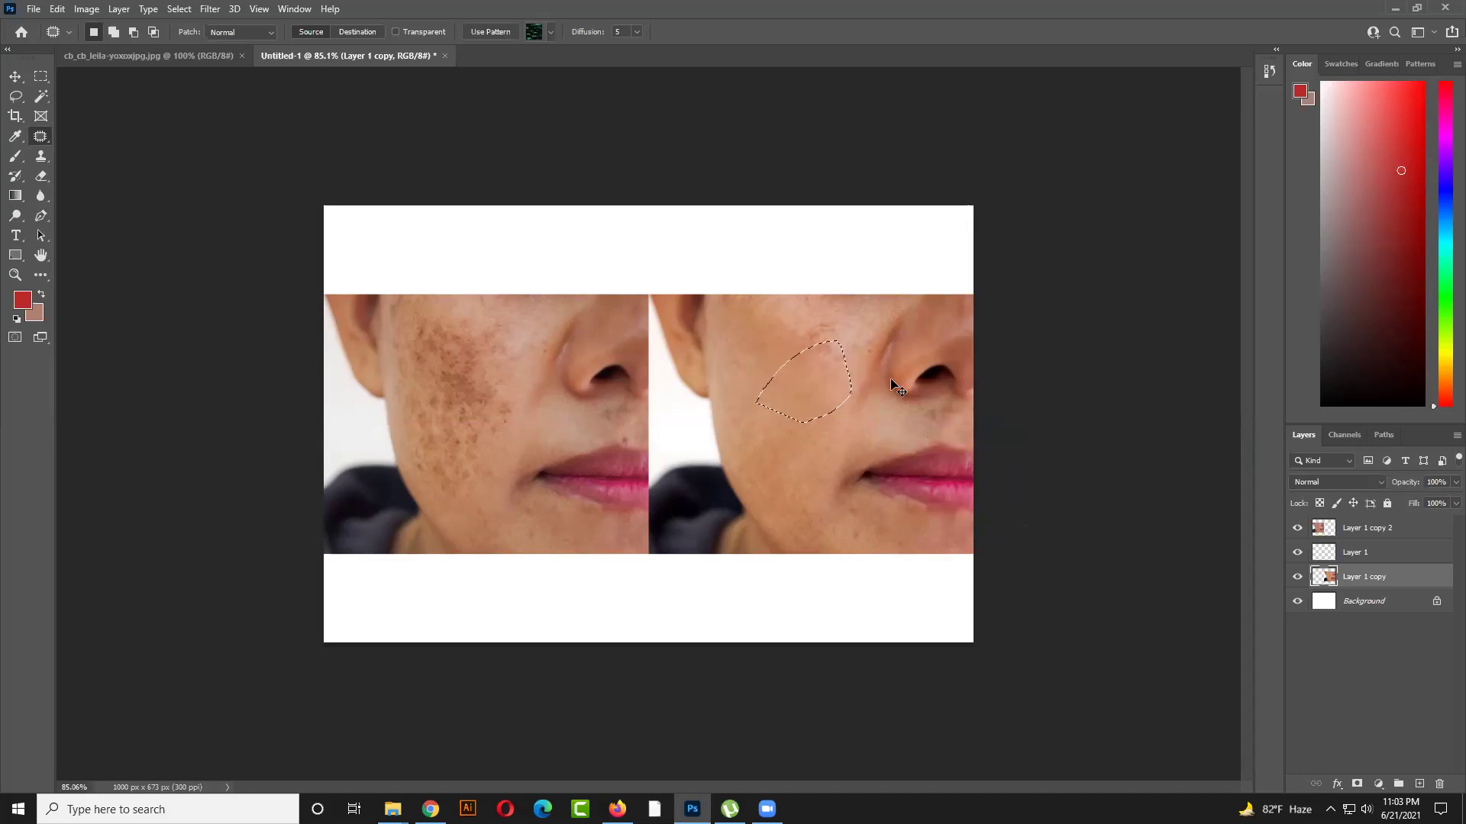
key(ctrl+d)
click(41, 156)
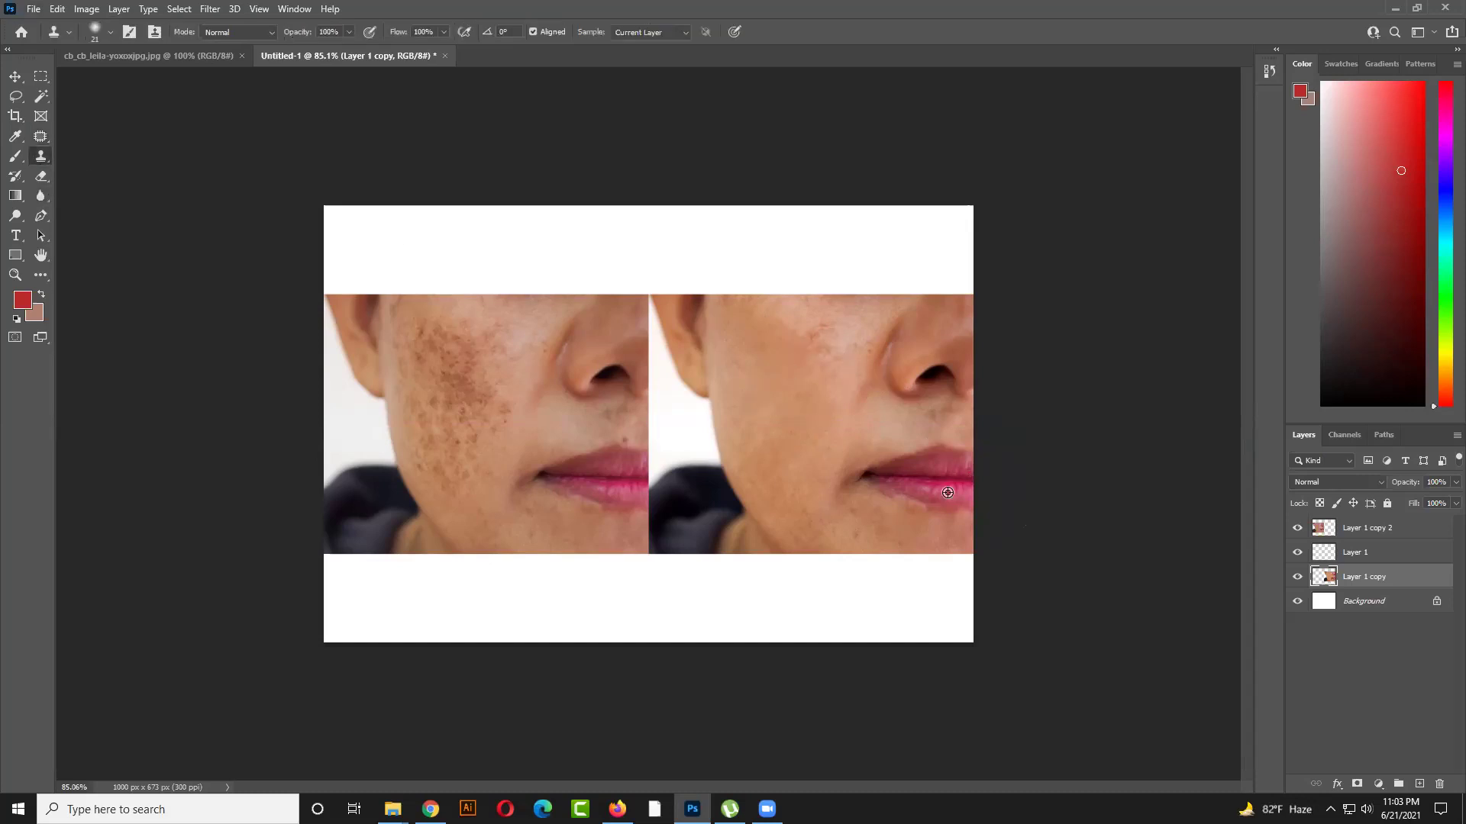
click(784, 390)
key(bracketright)
key(bracketright)
key(bracketright)
key(bracketright)
key(bracketright)
key(bracketright)
key(bracketright)
key(bracketright)
key(bracketright)
mouse_move(780, 381)
mouse_down()
mouse_move(728, 378)
mouse_move(771, 366)
mouse_move(716, 370)
mouse_move(752, 386)
mouse_move(710, 374)
mouse_move(763, 359)
mouse_move(740, 376)
mouse_move(697, 371)
mouse_move(743, 360)
mouse_move(757, 374)
mouse_move(707, 388)
mouse_move(756, 350)
mouse_move(768, 368)
mouse_move(736, 414)
mouse_move(658, 402)
mouse_move(716, 359)
mouse_move(760, 376)
mouse_move(693, 383)
mouse_move(733, 345)
mouse_move(765, 394)
mouse_move(702, 367)
mouse_move(744, 333)
mouse_move(784, 368)
mouse_move(693, 384)
mouse_move(666, 307)
mouse_move(774, 361)
mouse_move(699, 397)
mouse_up()
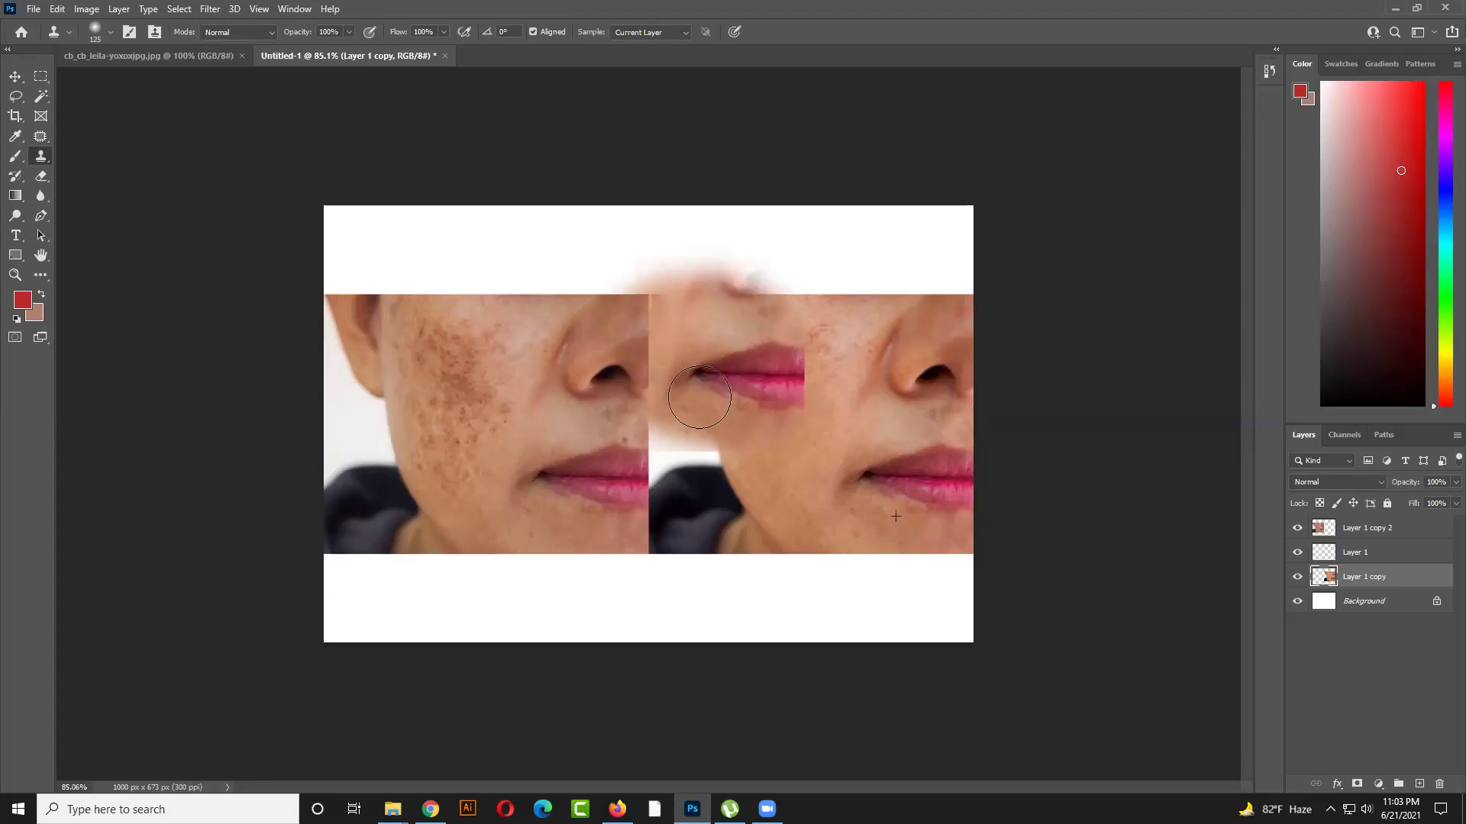
key(ctrl+z)
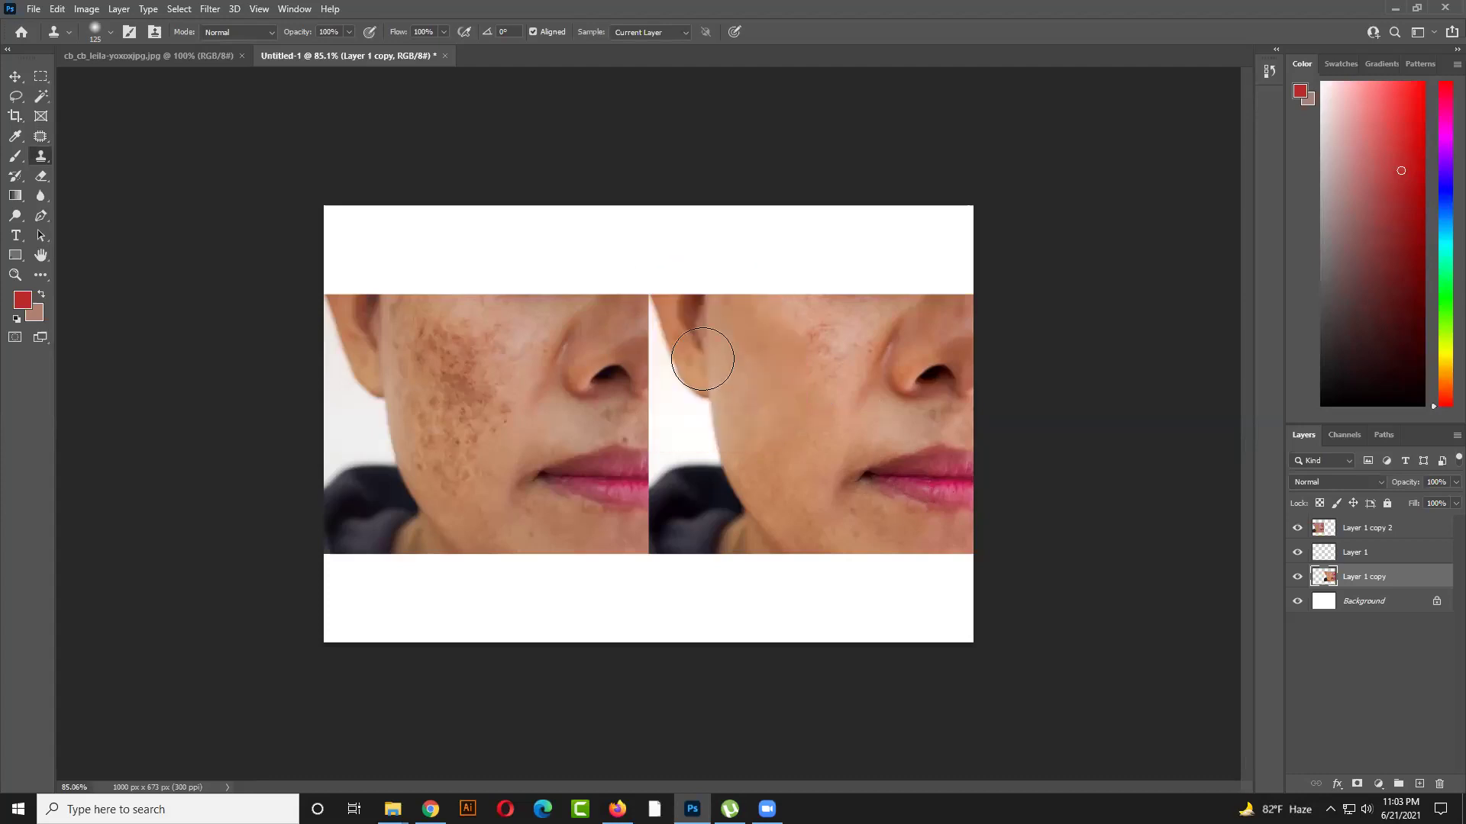
drag(41, 136, 84, 167)
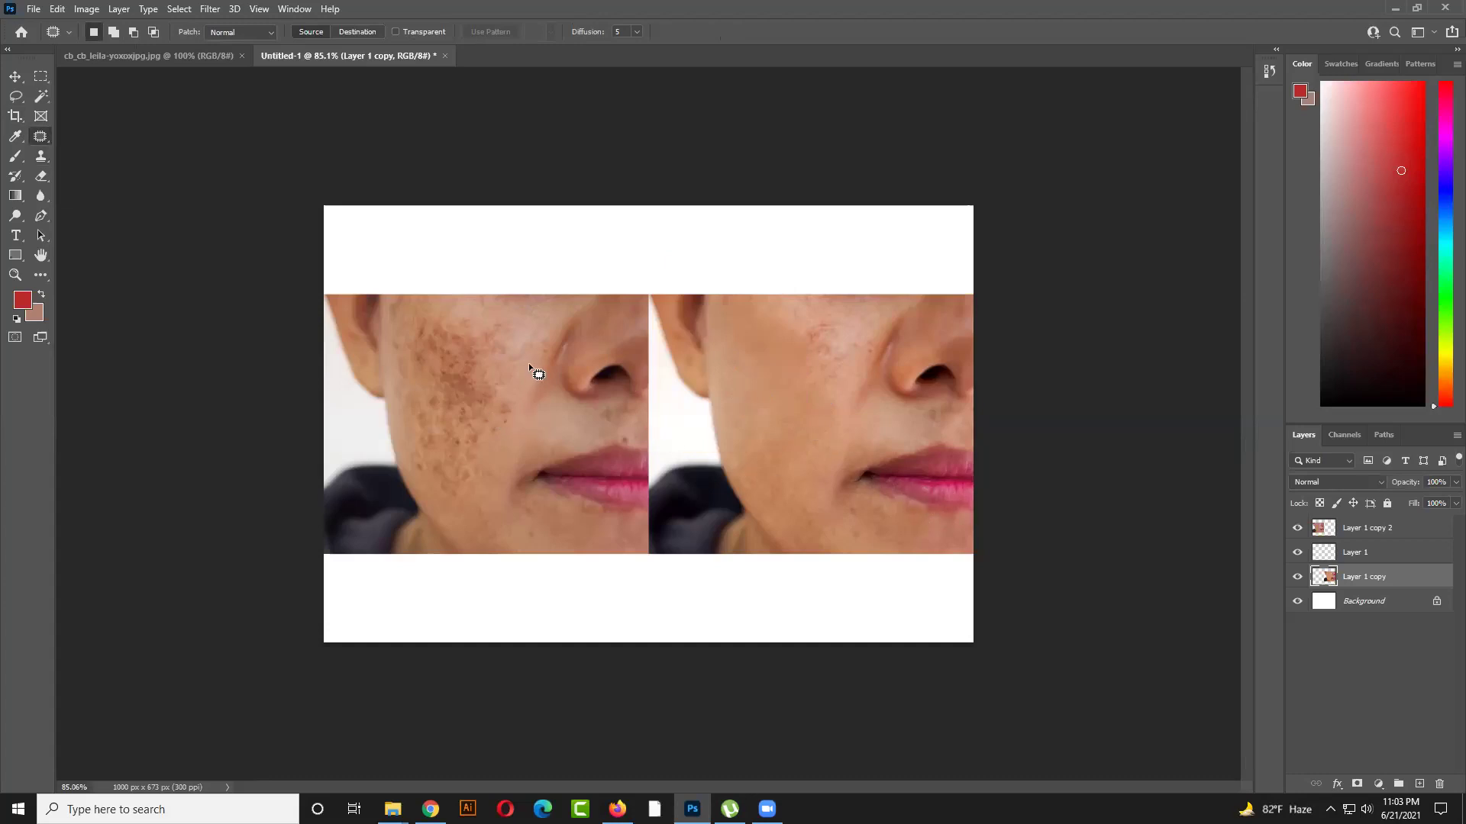
mouse_move(473, 493)
mouse_down()
mouse_move(410, 426)
mouse_move(471, 324)
mouse_move(529, 365)
mouse_up()
click(490, 415)
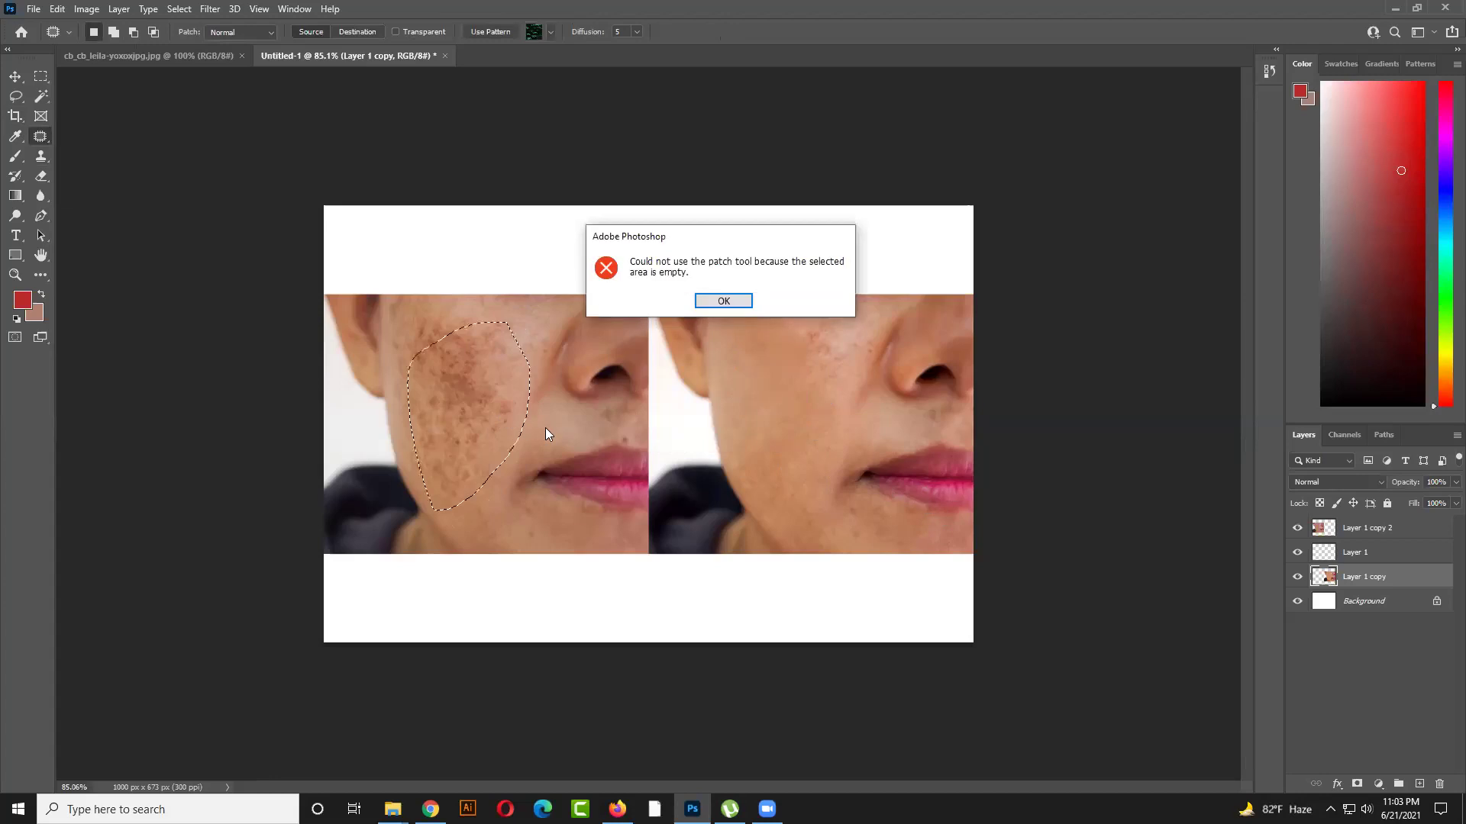
click(722, 304)
click(1362, 528)
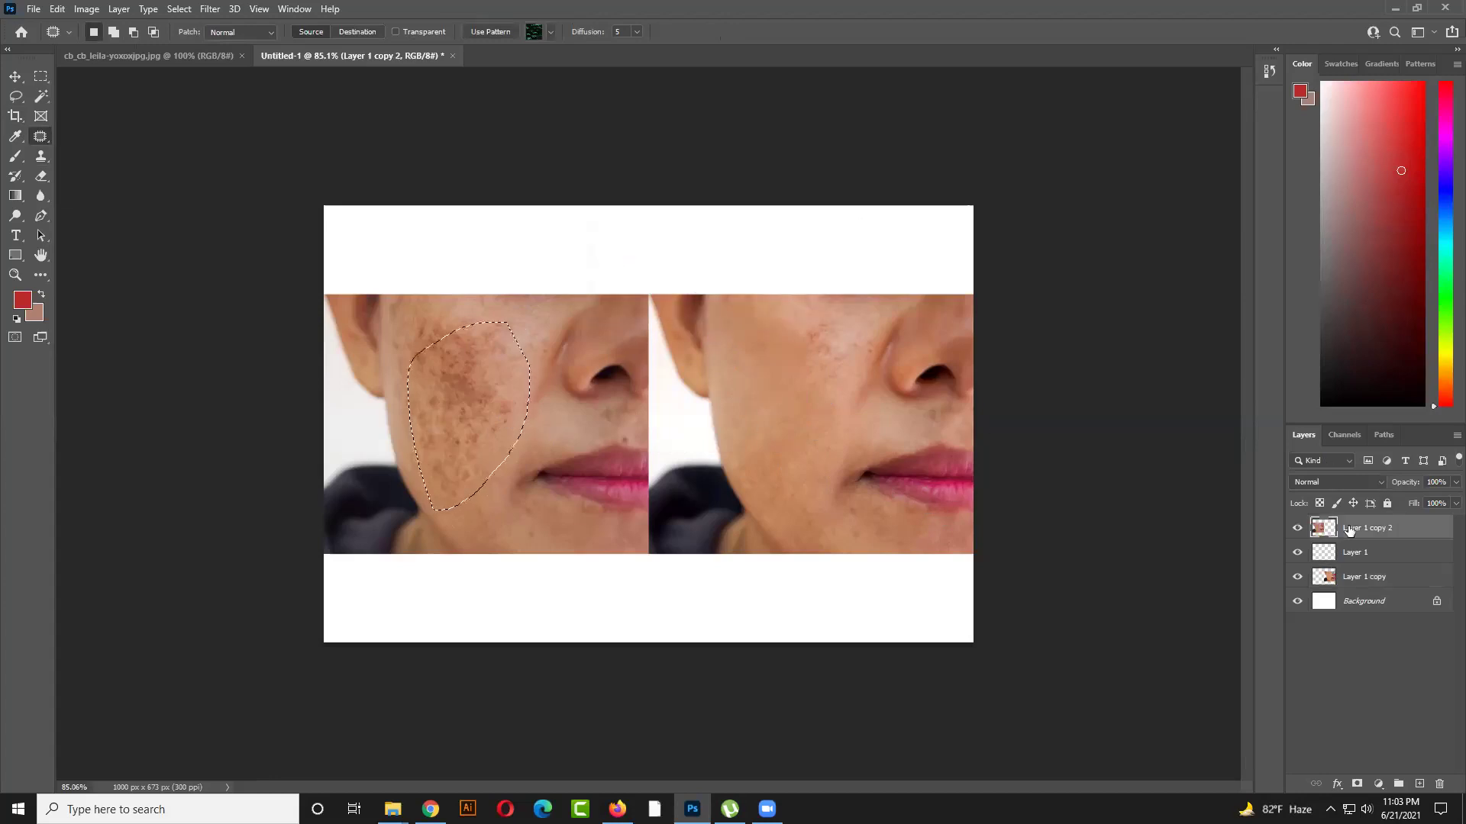
drag(485, 397, 616, 439)
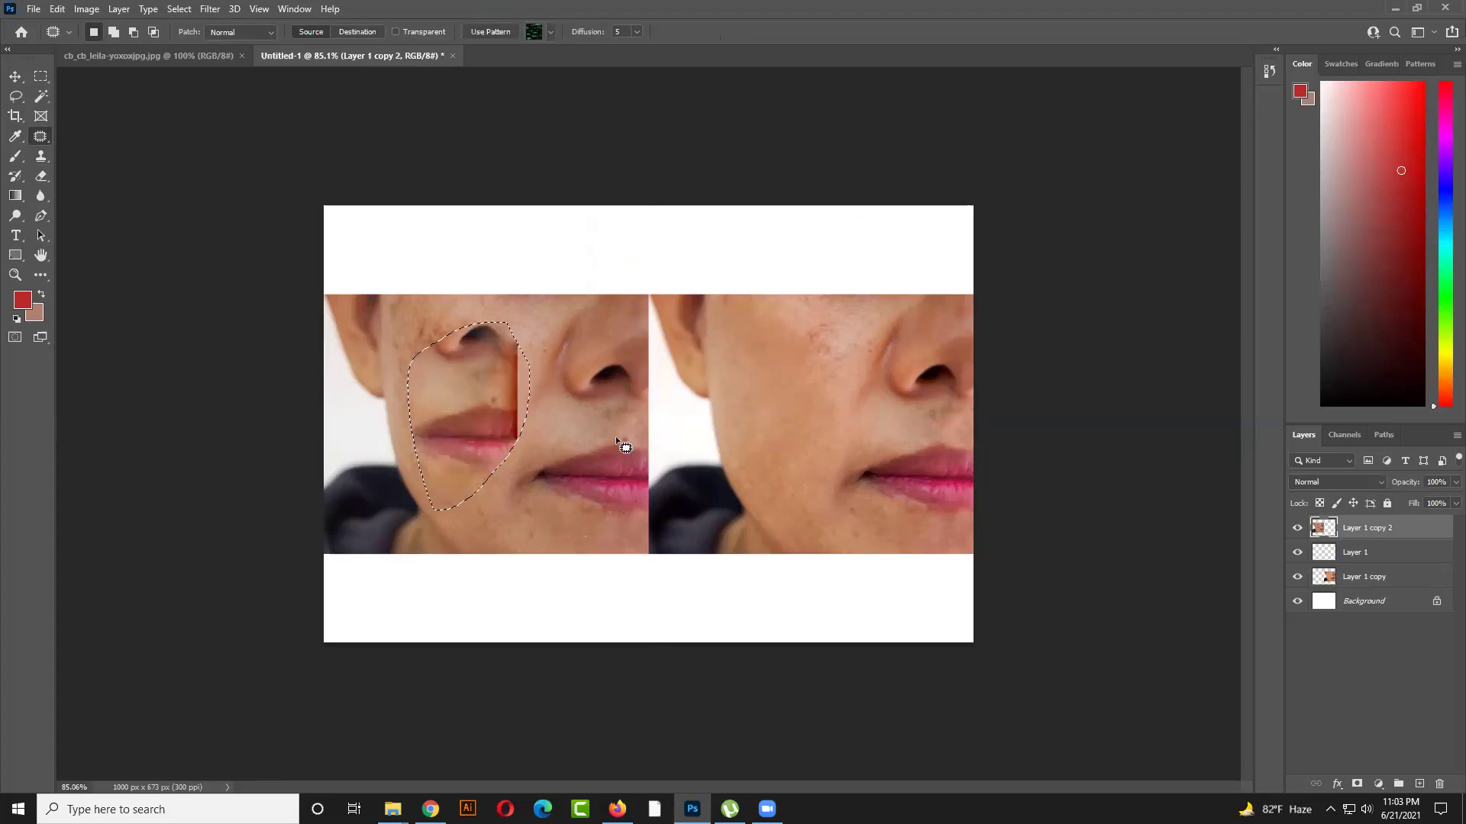
key(ctrl+d)
mouse_move(413, 396)
mouse_down()
mouse_move(425, 376)
mouse_move(537, 386)
mouse_up()
key(ctrl+d)
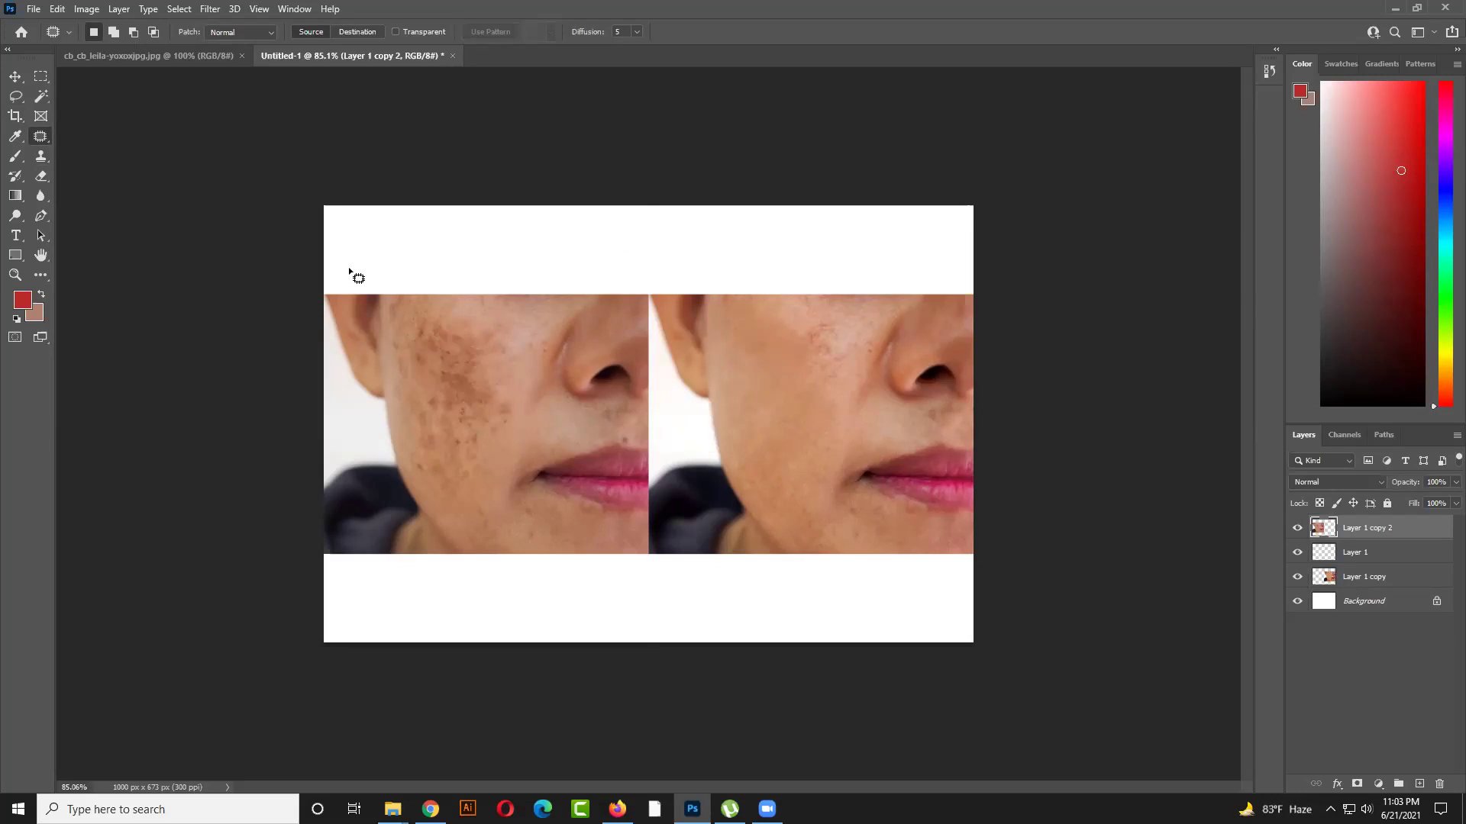
Select both photo layers and scale them up together, shifting them down and right
click(15, 76)
click(790, 284)
click(767, 490)
drag(1019, 612, 631, 468)
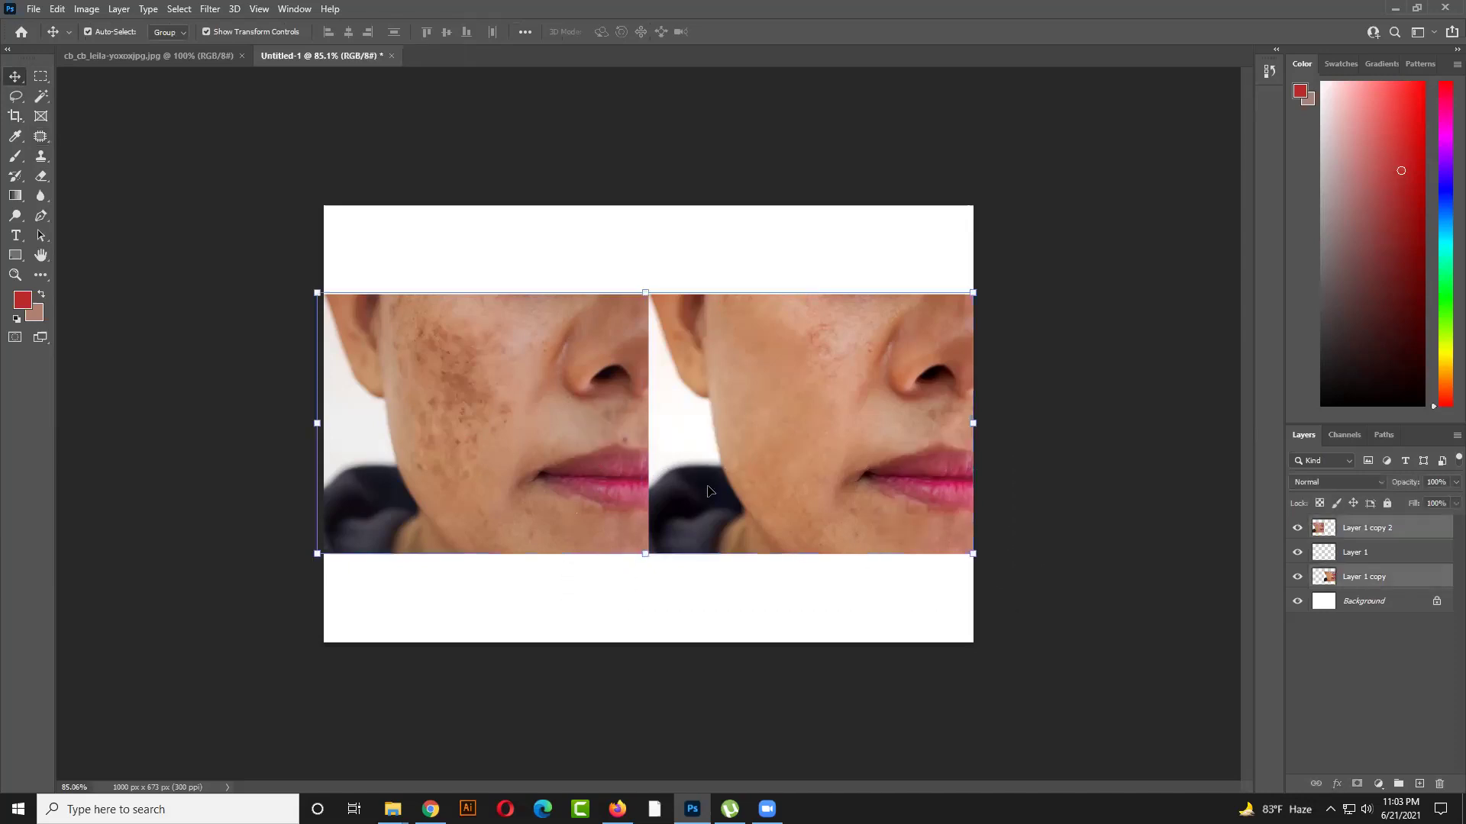
drag(317, 552, 258, 574)
drag(776, 529, 788, 589)
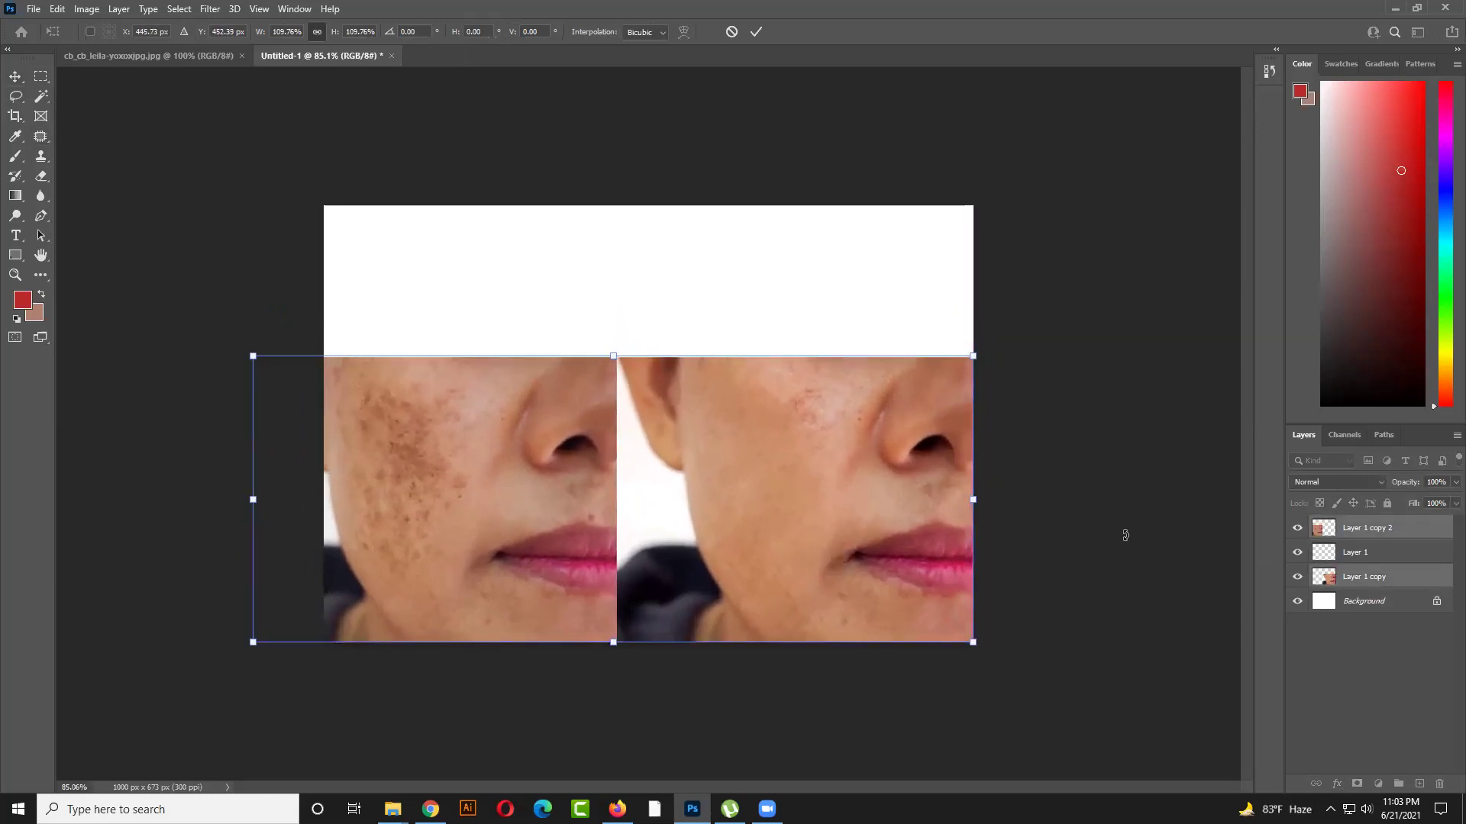
click(1117, 532)
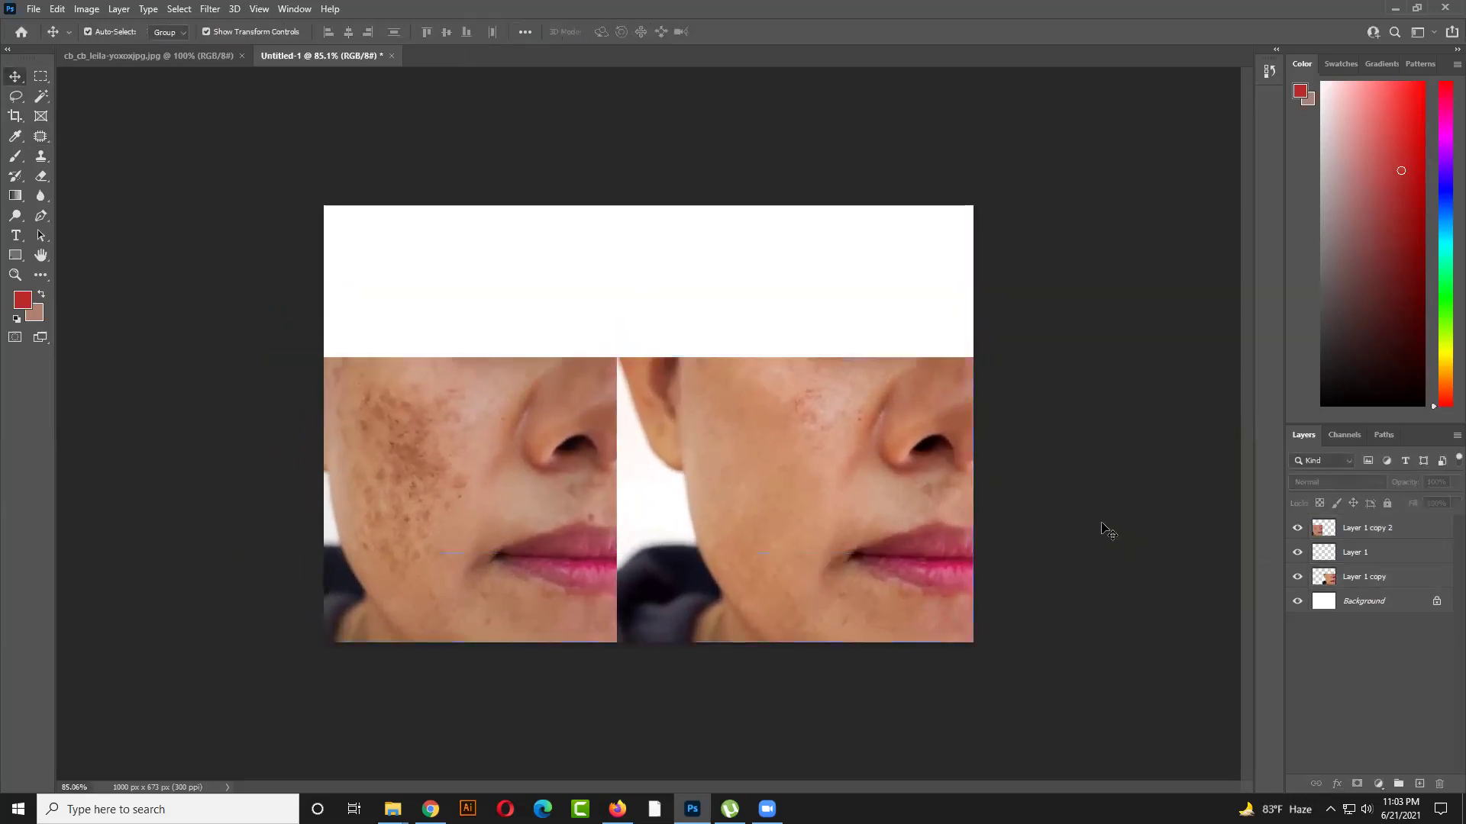
Nudge the two photos edge to edge and move Layer 1 copy 2 lower in the stack
click(817, 507)
mouse_move(747, 506)
mouse_down()
mouse_move(762, 509)
mouse_move(749, 508)
mouse_up()
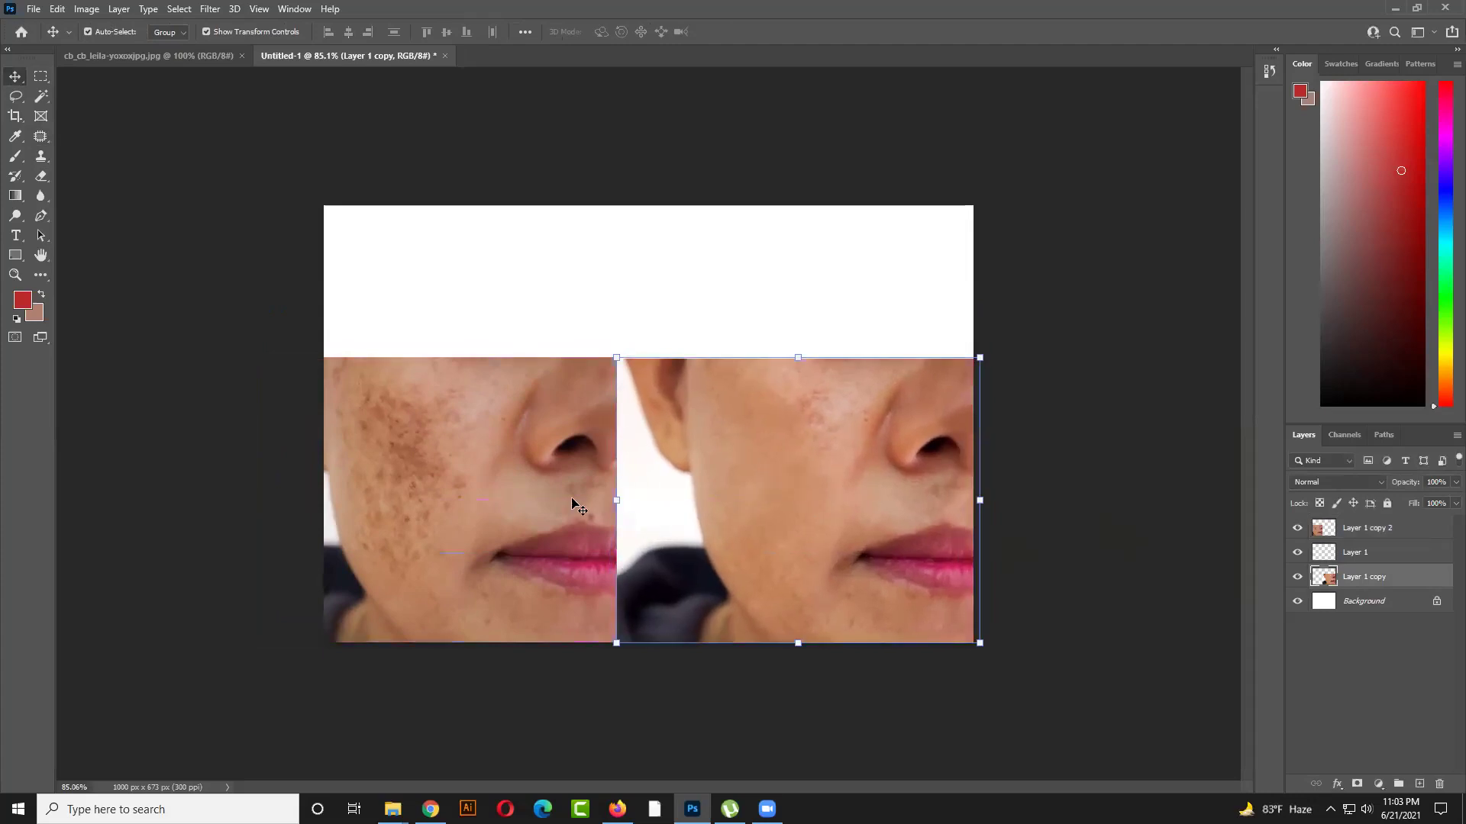
click(575, 499)
drag(574, 499, 591, 500)
drag(1354, 532, 1400, 589)
click(1139, 592)
click(901, 549)
click(1125, 563)
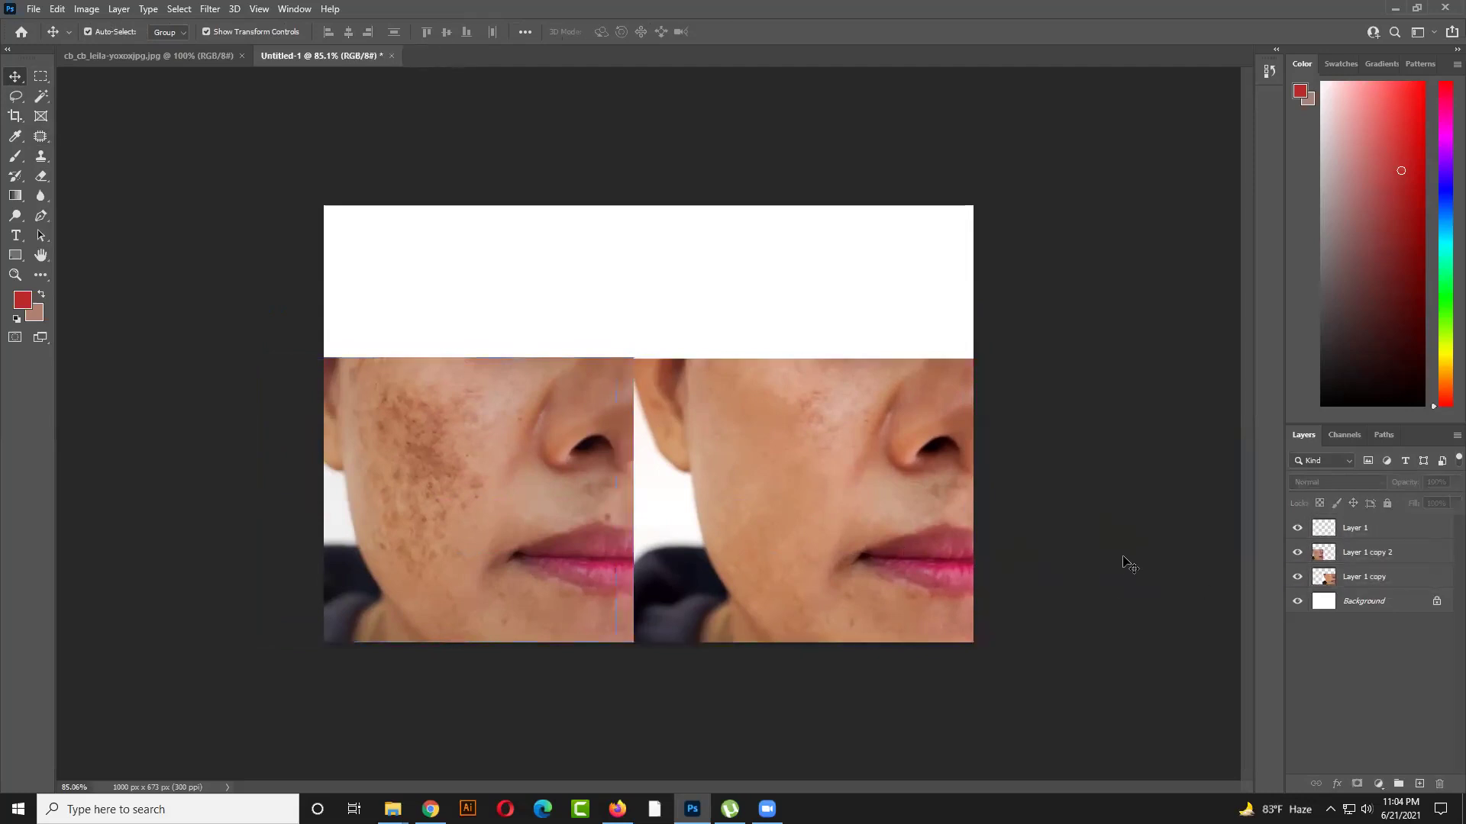
click(834, 518)
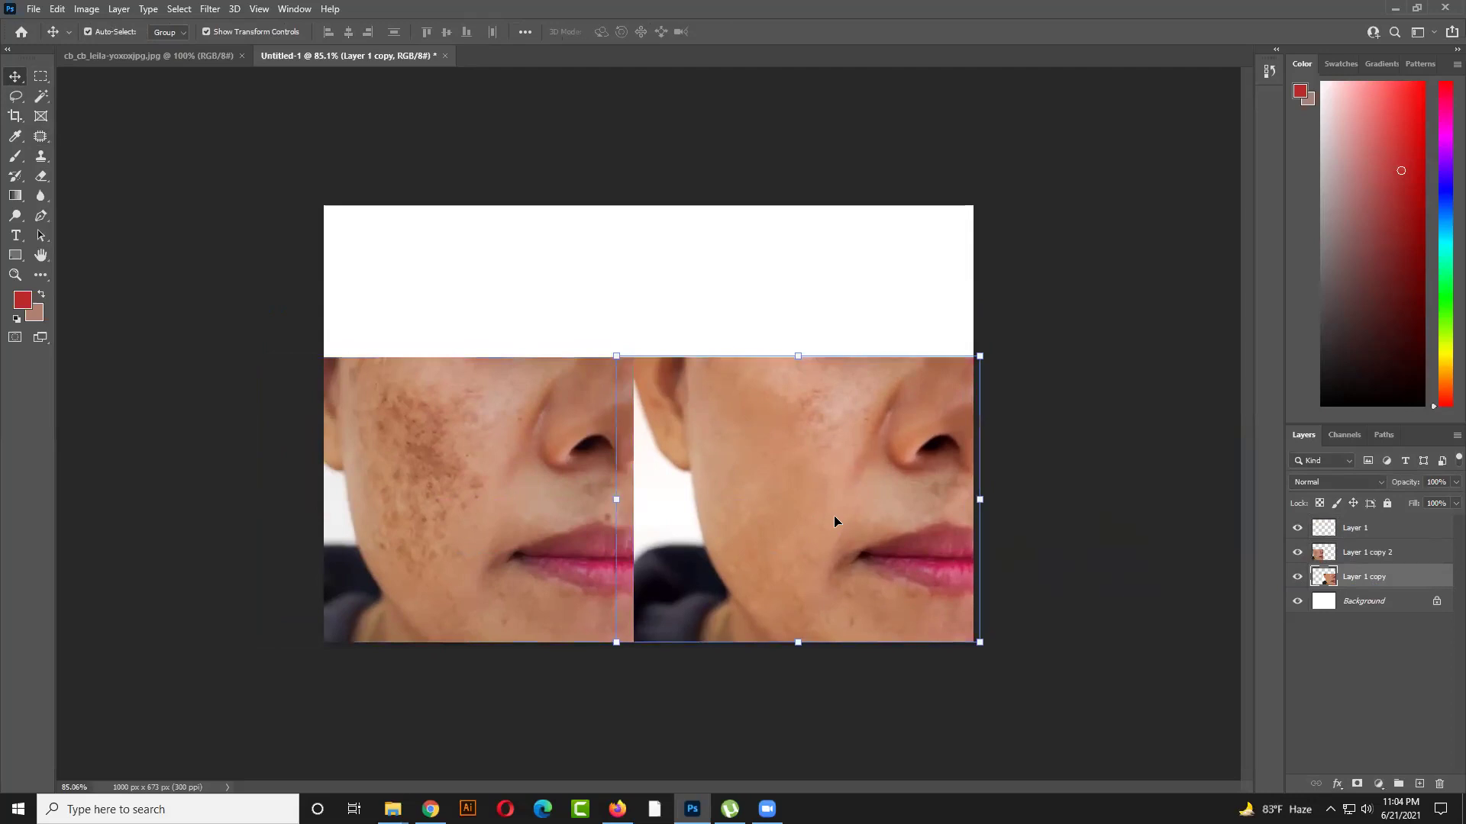
Lasso the spotted right cheek on Layer 1 copy and copy it in place to Layer 2 with Ctrl+J
click(1004, 447)
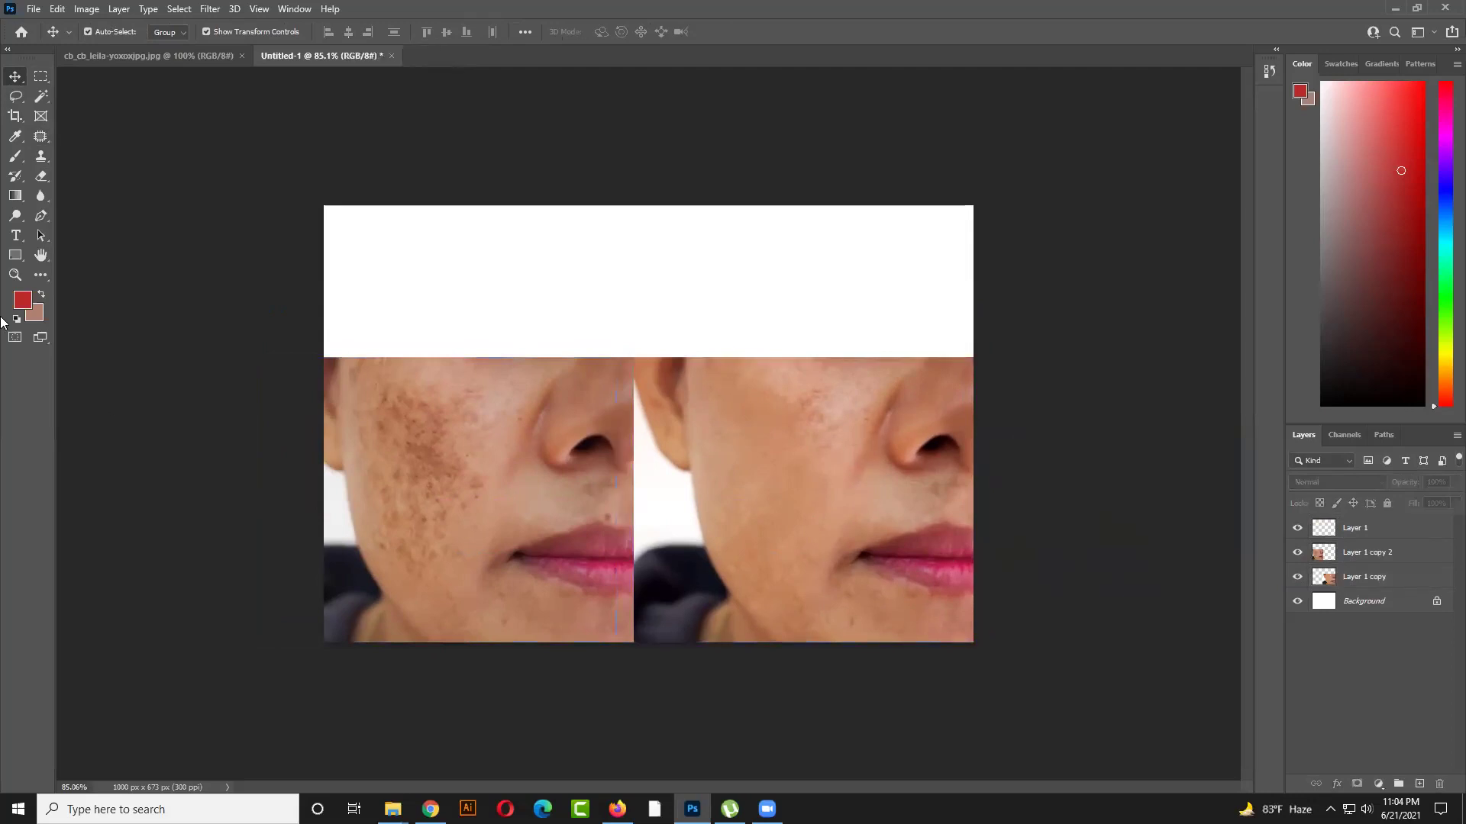
click(36, 137)
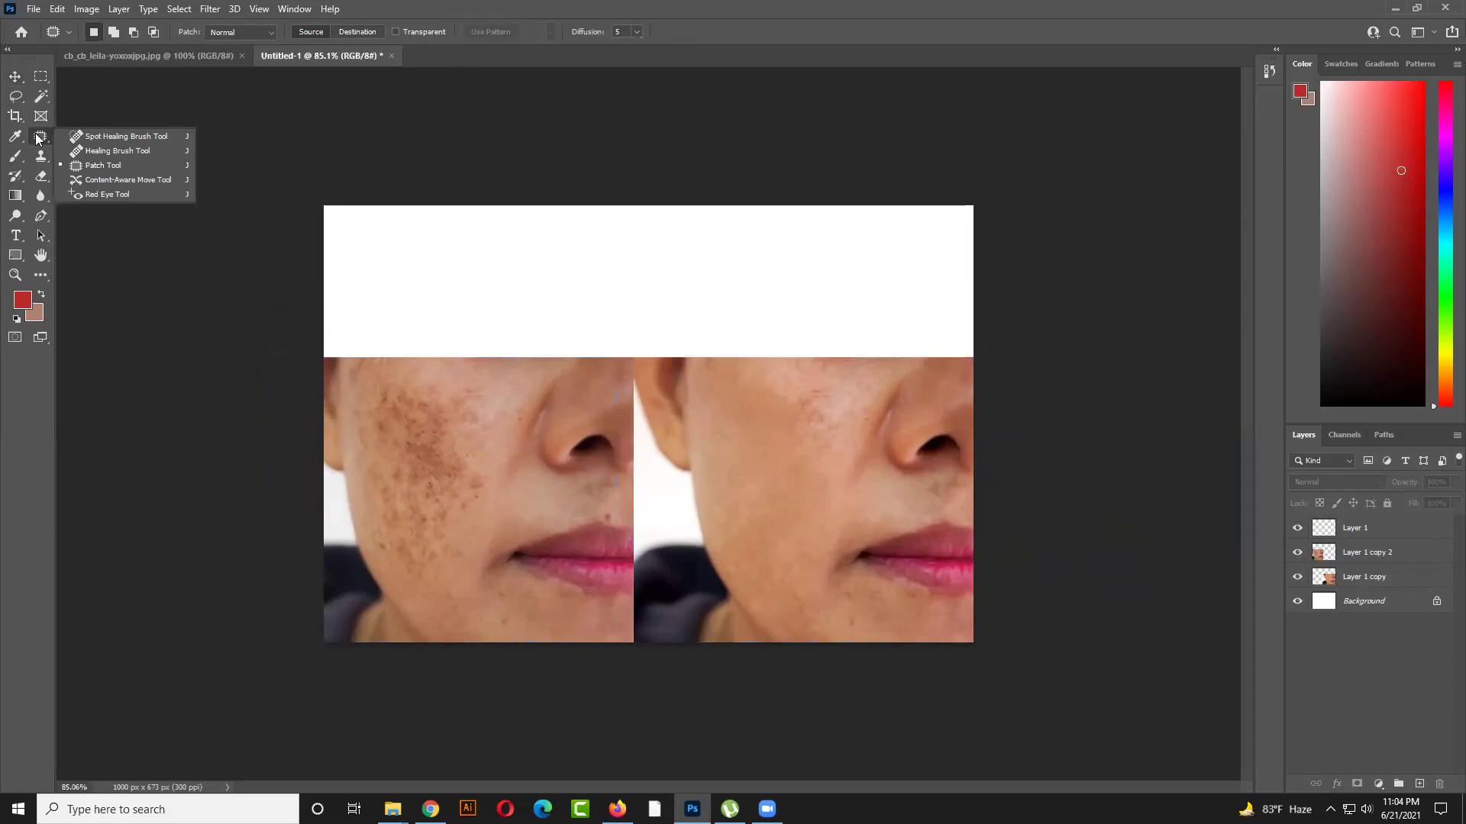
right_click(23, 102)
click(84, 96)
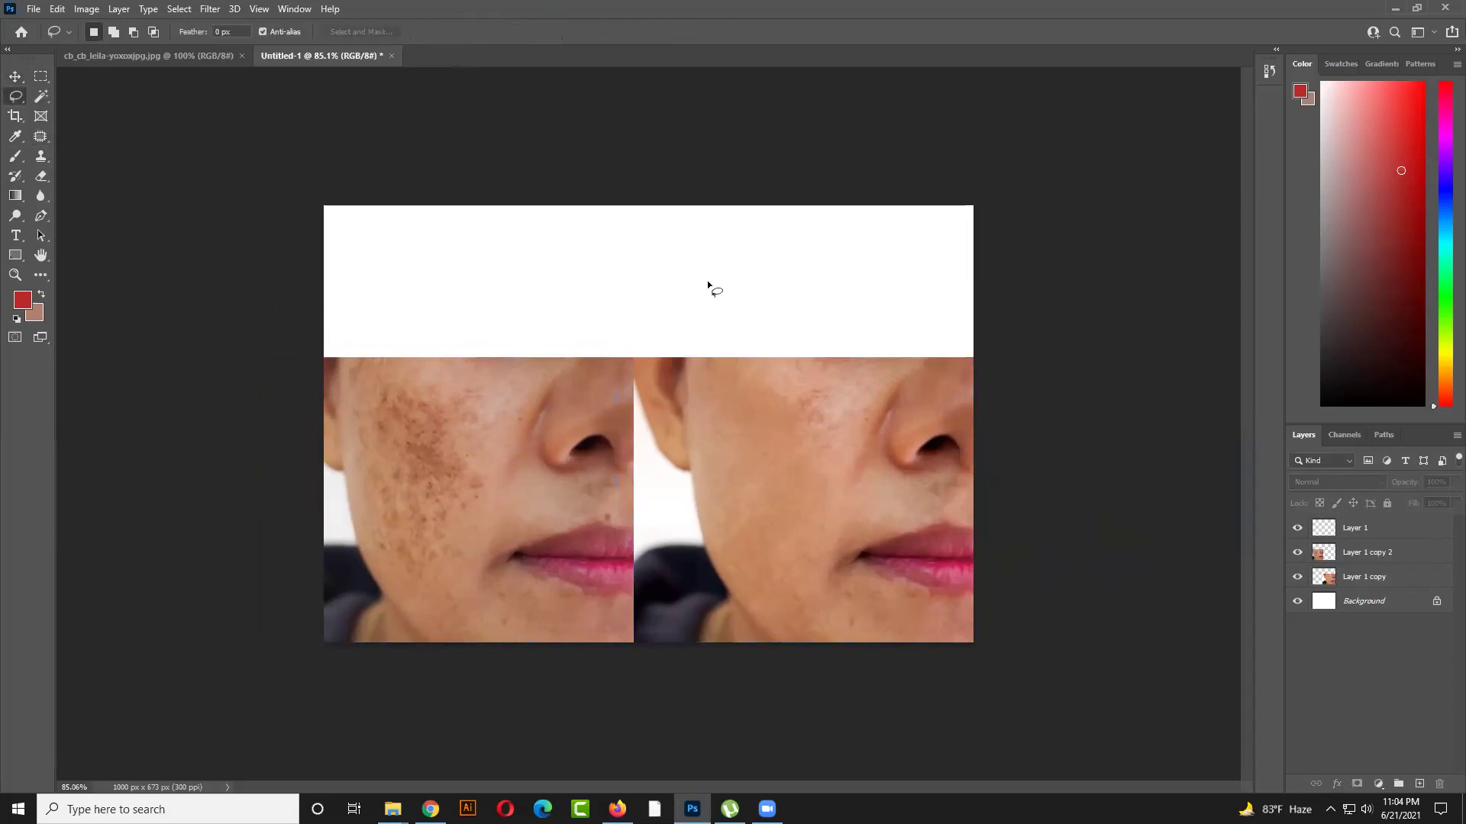
click(1376, 579)
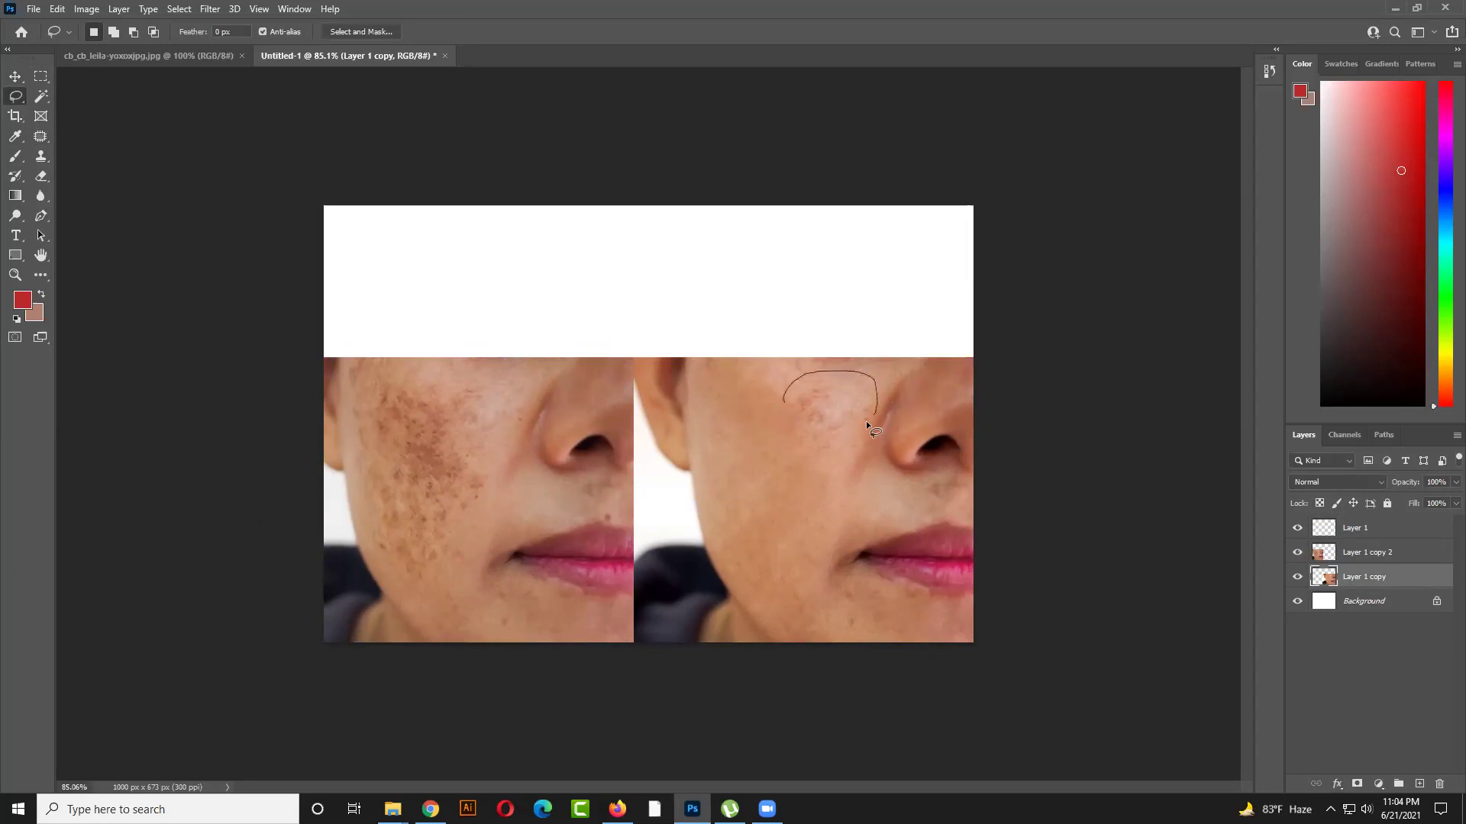
drag(780, 426, 789, 384)
key(ctrl+j)
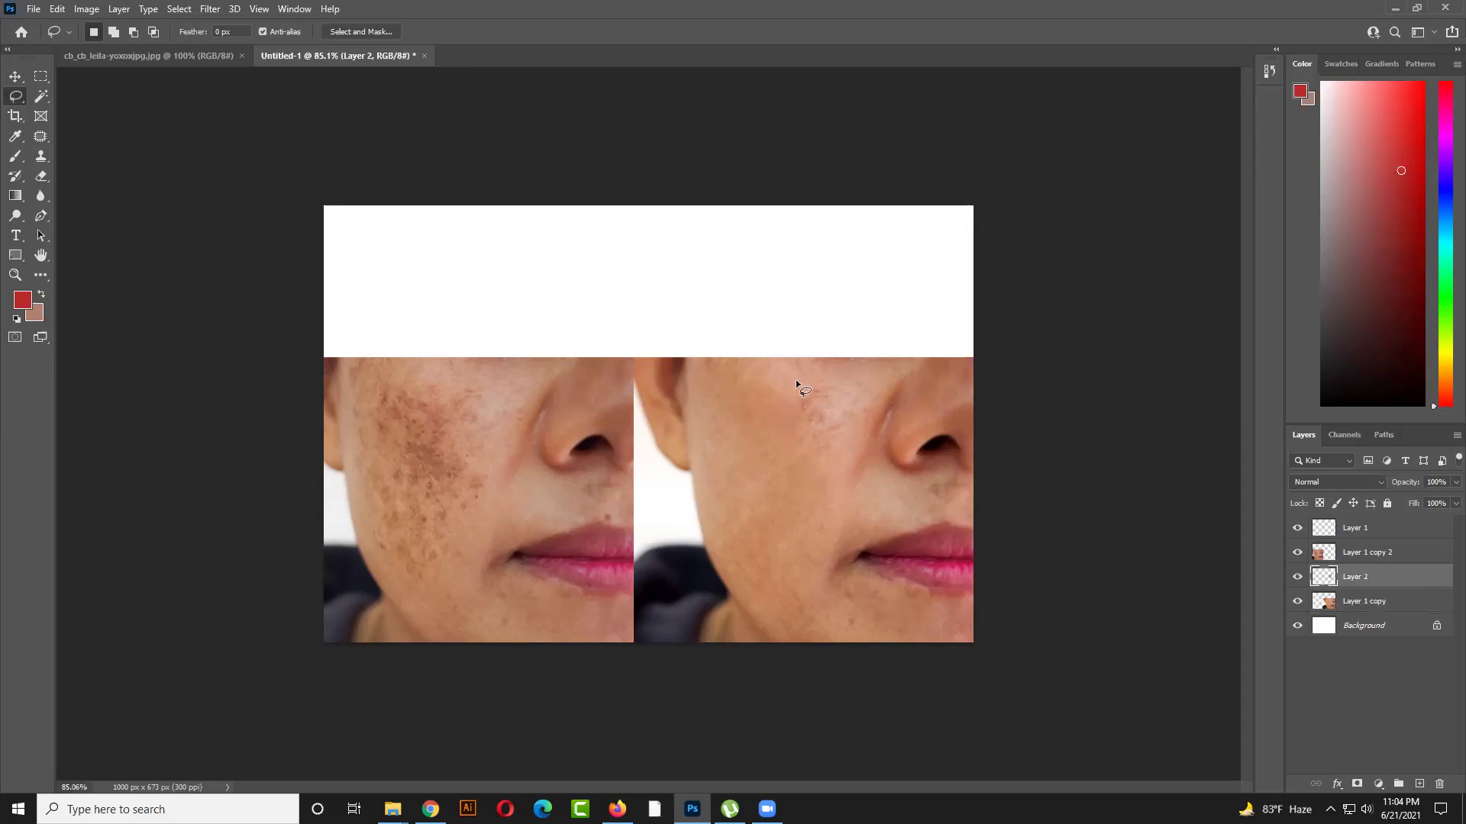
click(13, 78)
drag(822, 437, 840, 305)
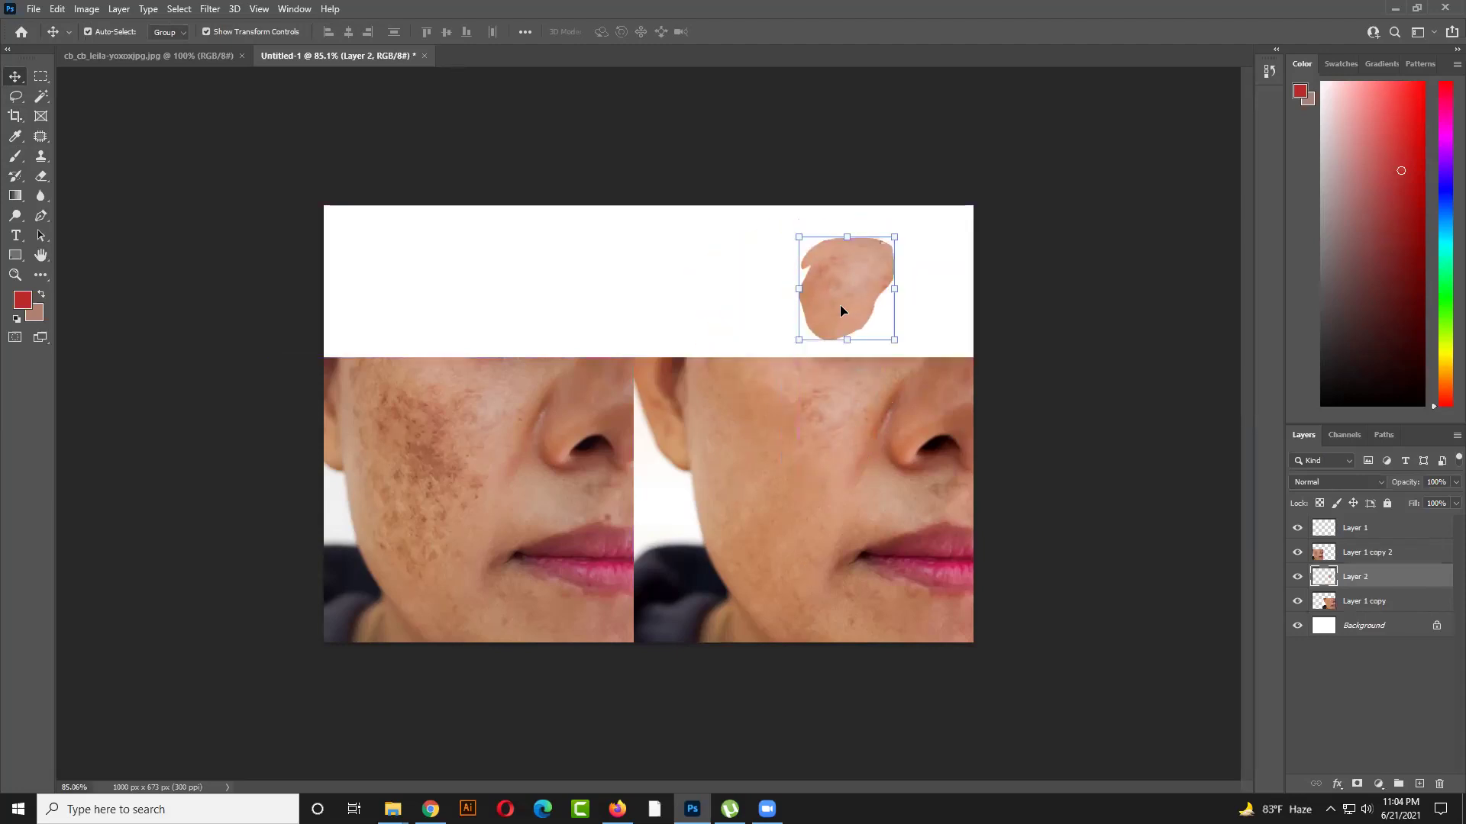
key(ctrl+z)
Open Filter > Blur > Gaussian Blur on Layer 2 and raise the Radius to about 66.8 pixels
click(222, 15)
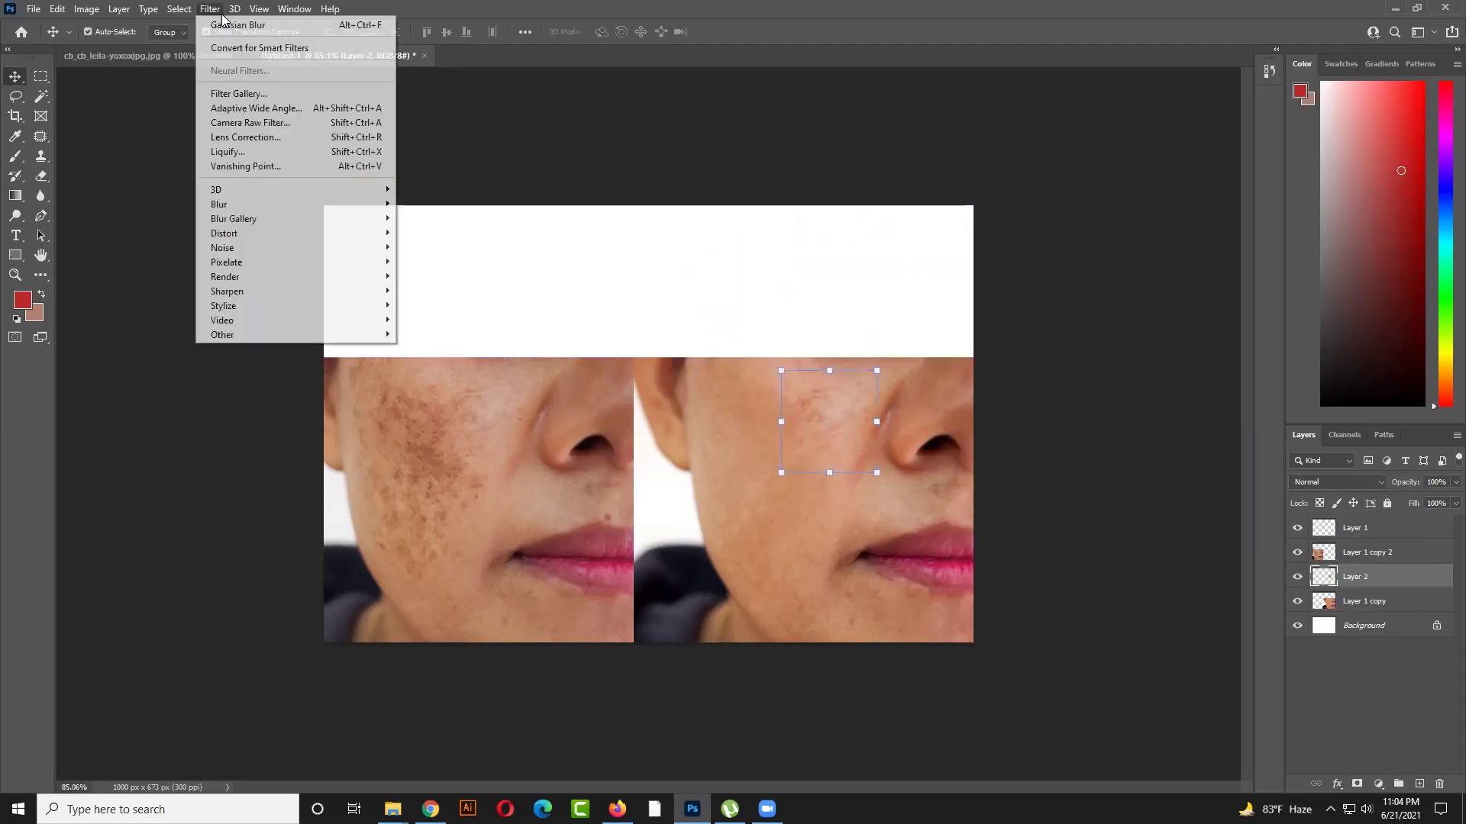
mouse_move(278, 204)
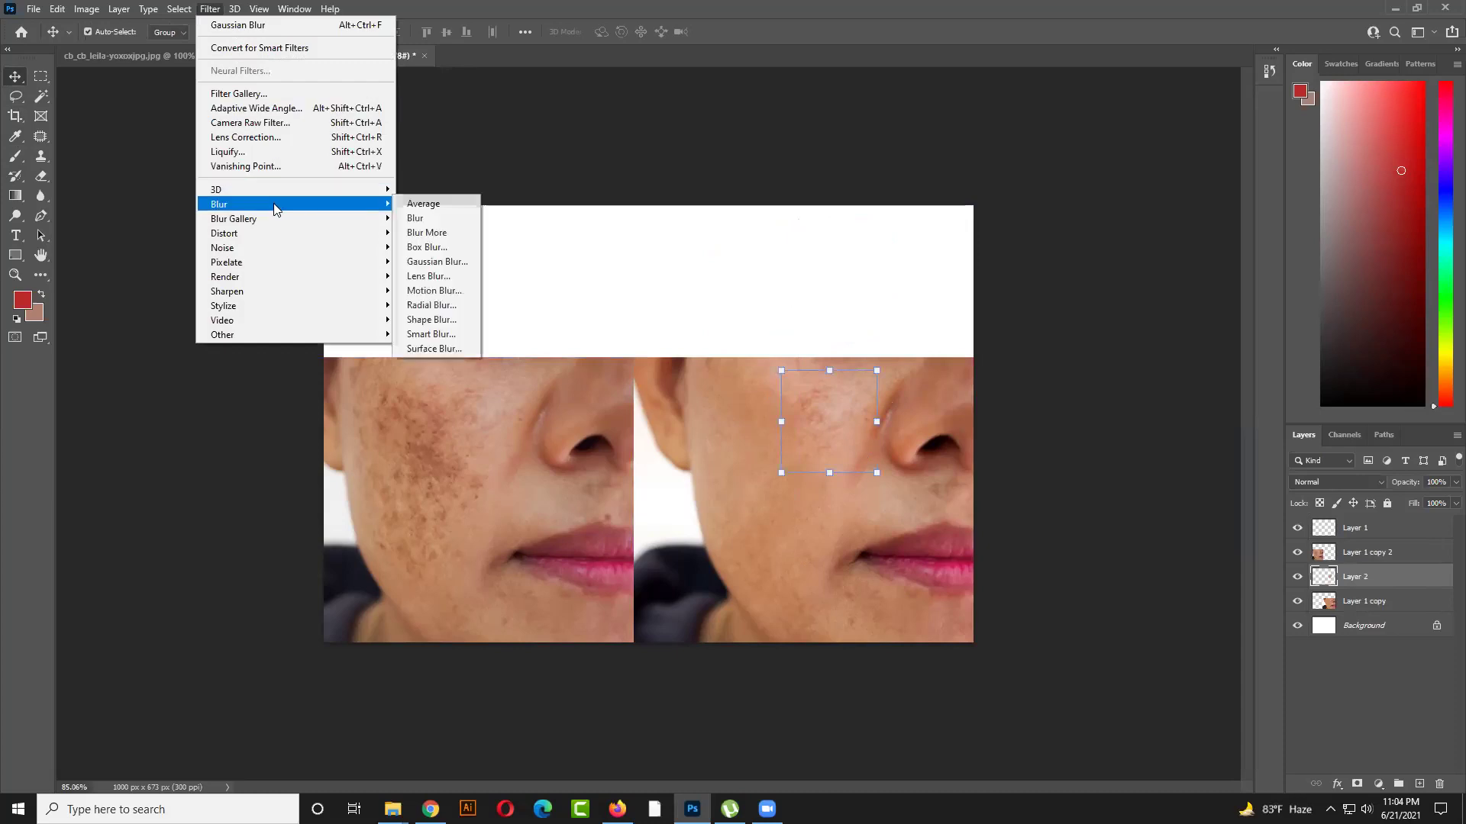
click(468, 264)
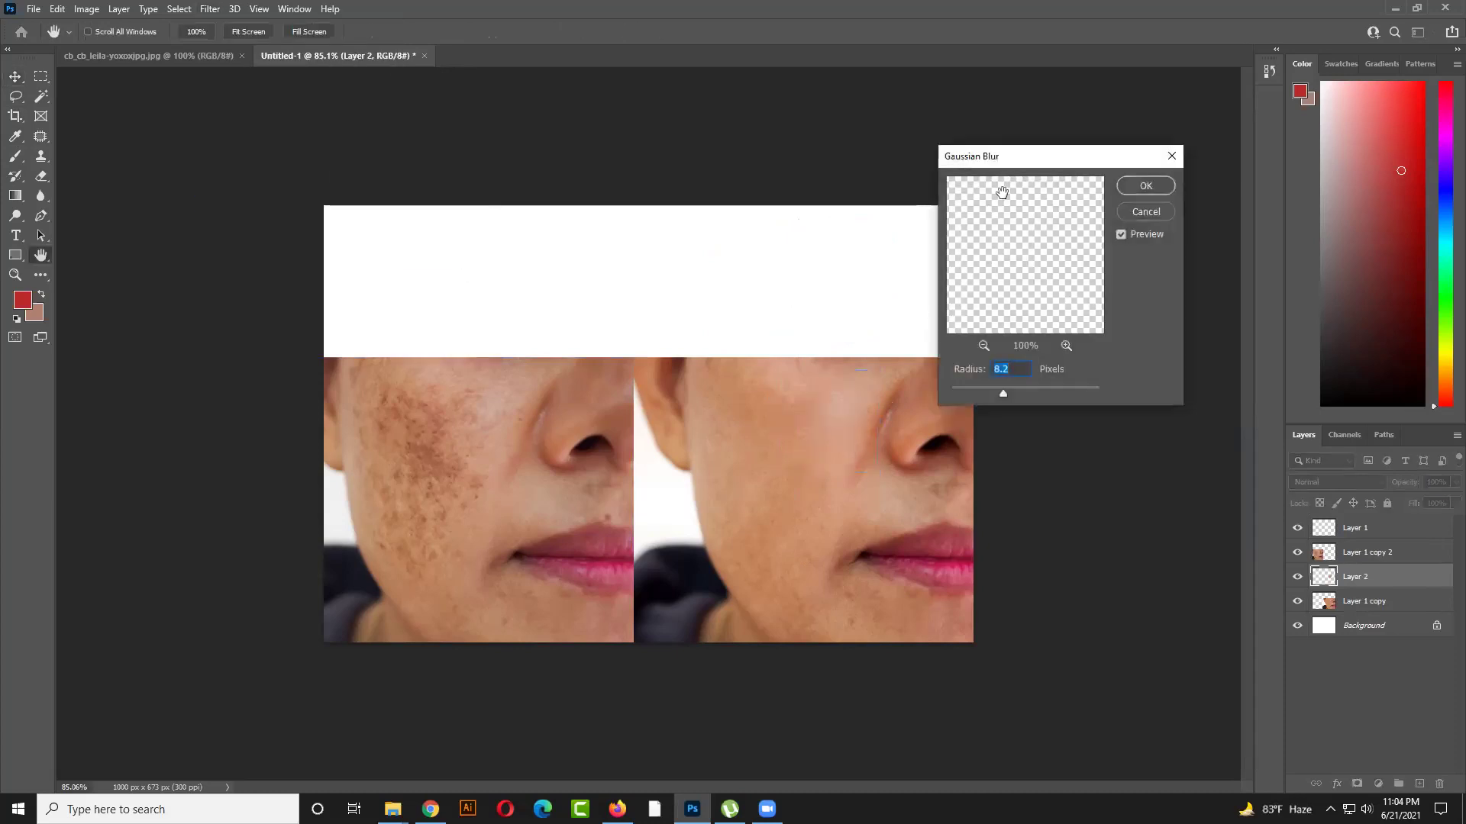
drag(1174, 160, 1310, 149)
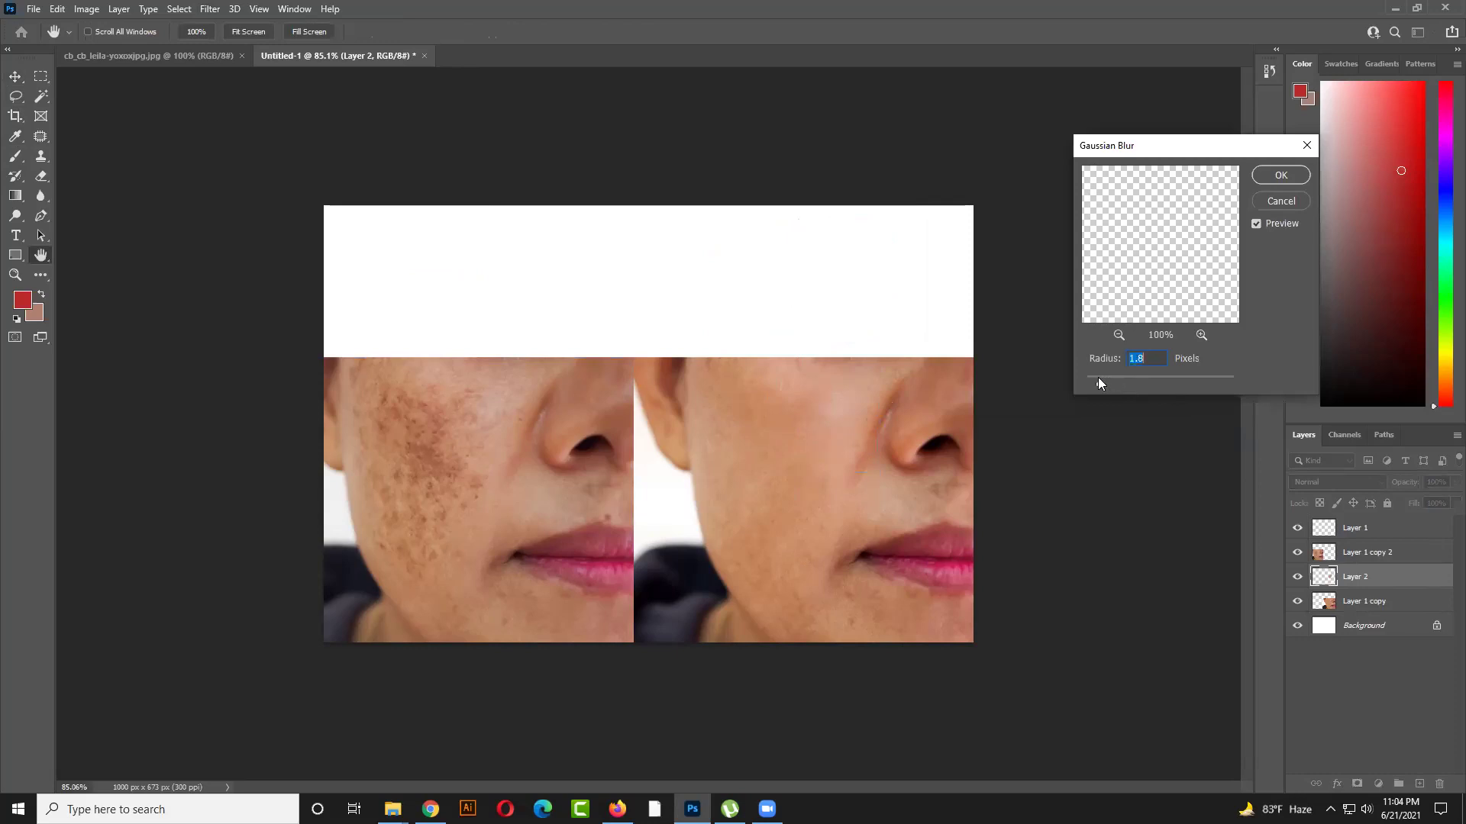
mouse_move(1151, 380)
mouse_down()
mouse_move(1174, 382)
mouse_move(1140, 380)
mouse_move(1157, 380)
mouse_up()
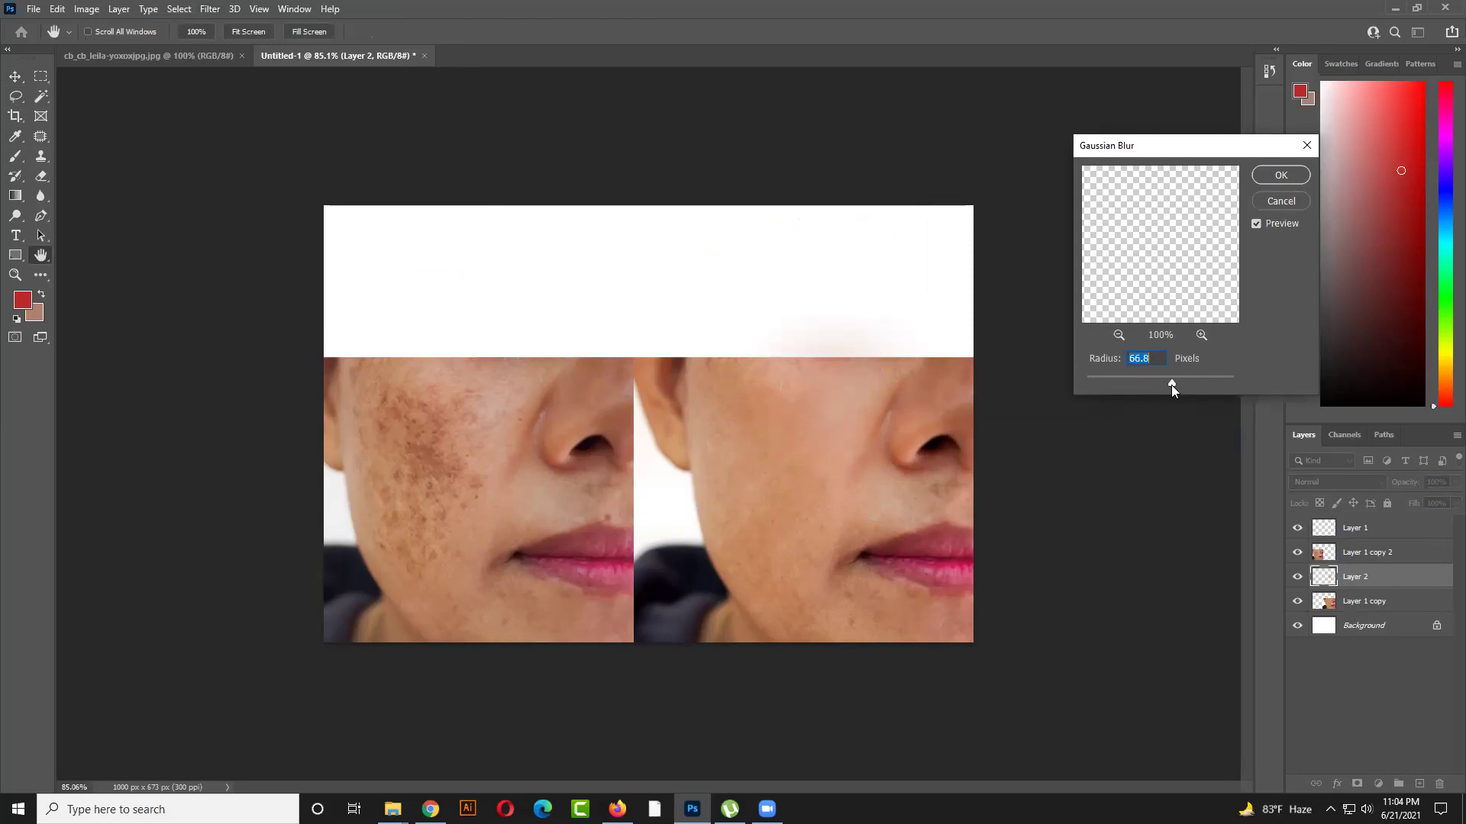
Apply the 66.8-pixel blur to Layer 2, then duplicate Layer 1 copy 2 as Layer 1 copy 3
click(1283, 176)
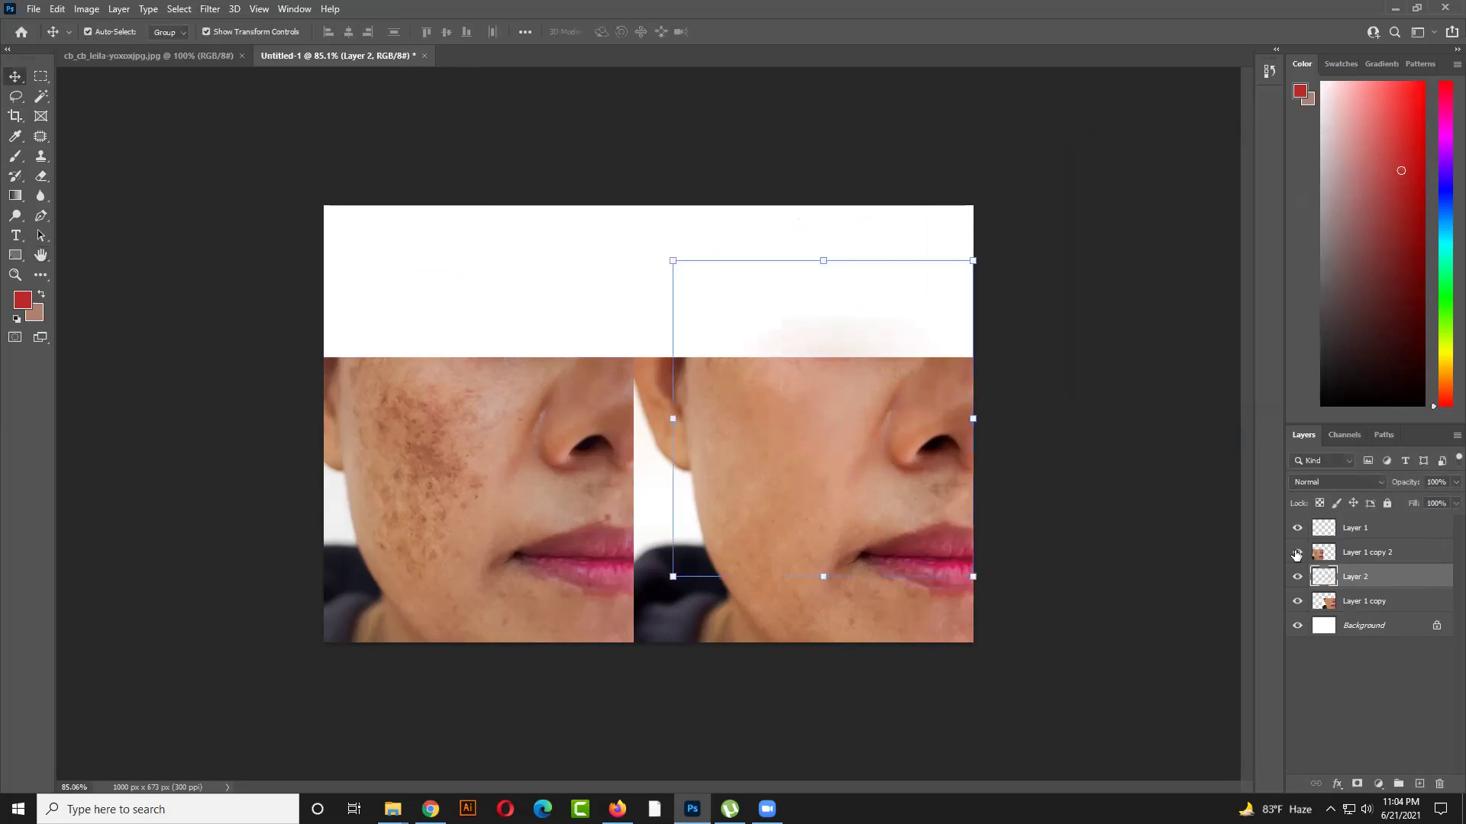
click(1298, 577)
click(1298, 576)
click(1045, 522)
click(458, 490)
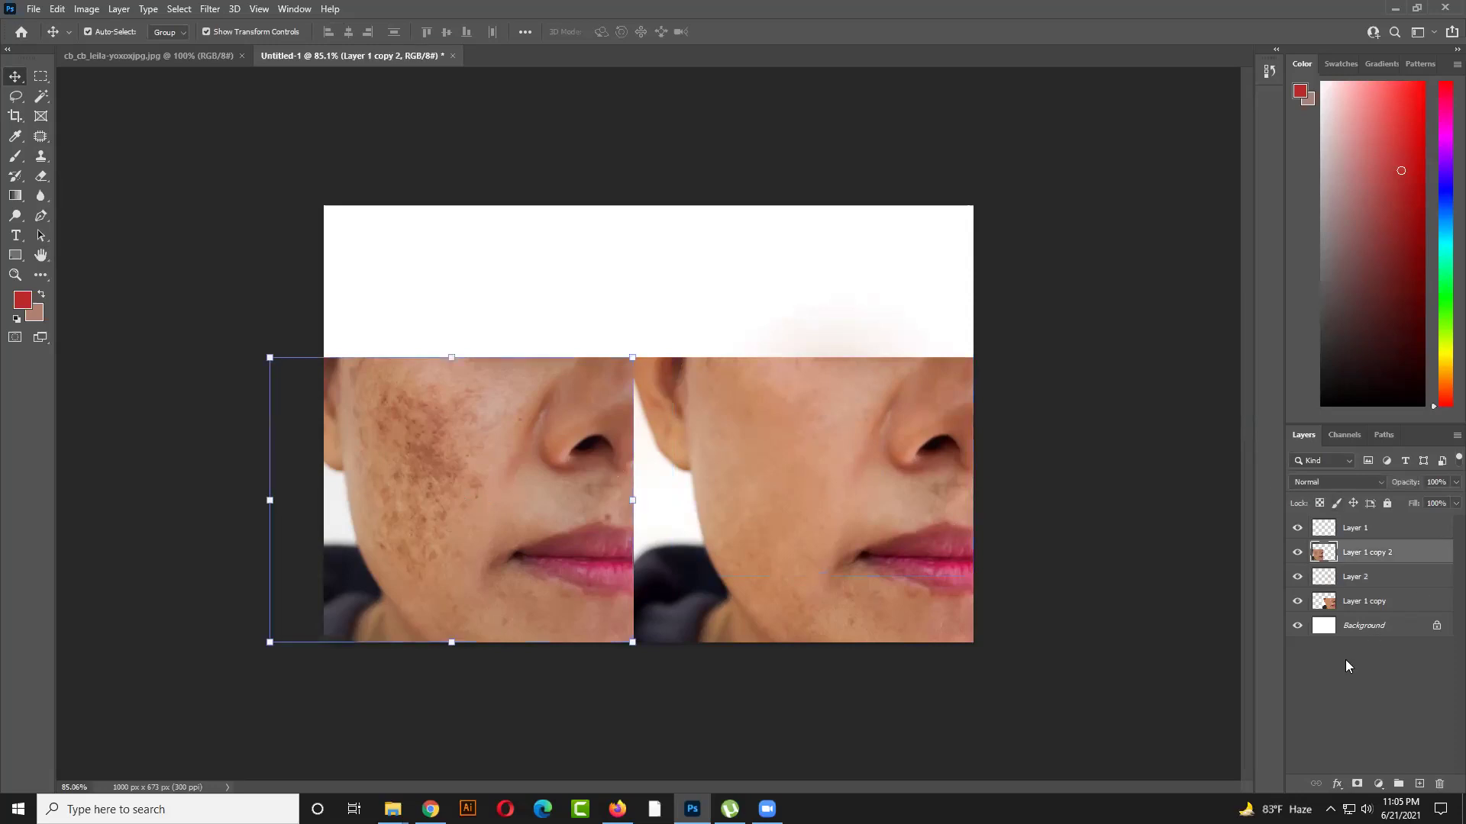
key(ctrl+j)
key(ctrl)
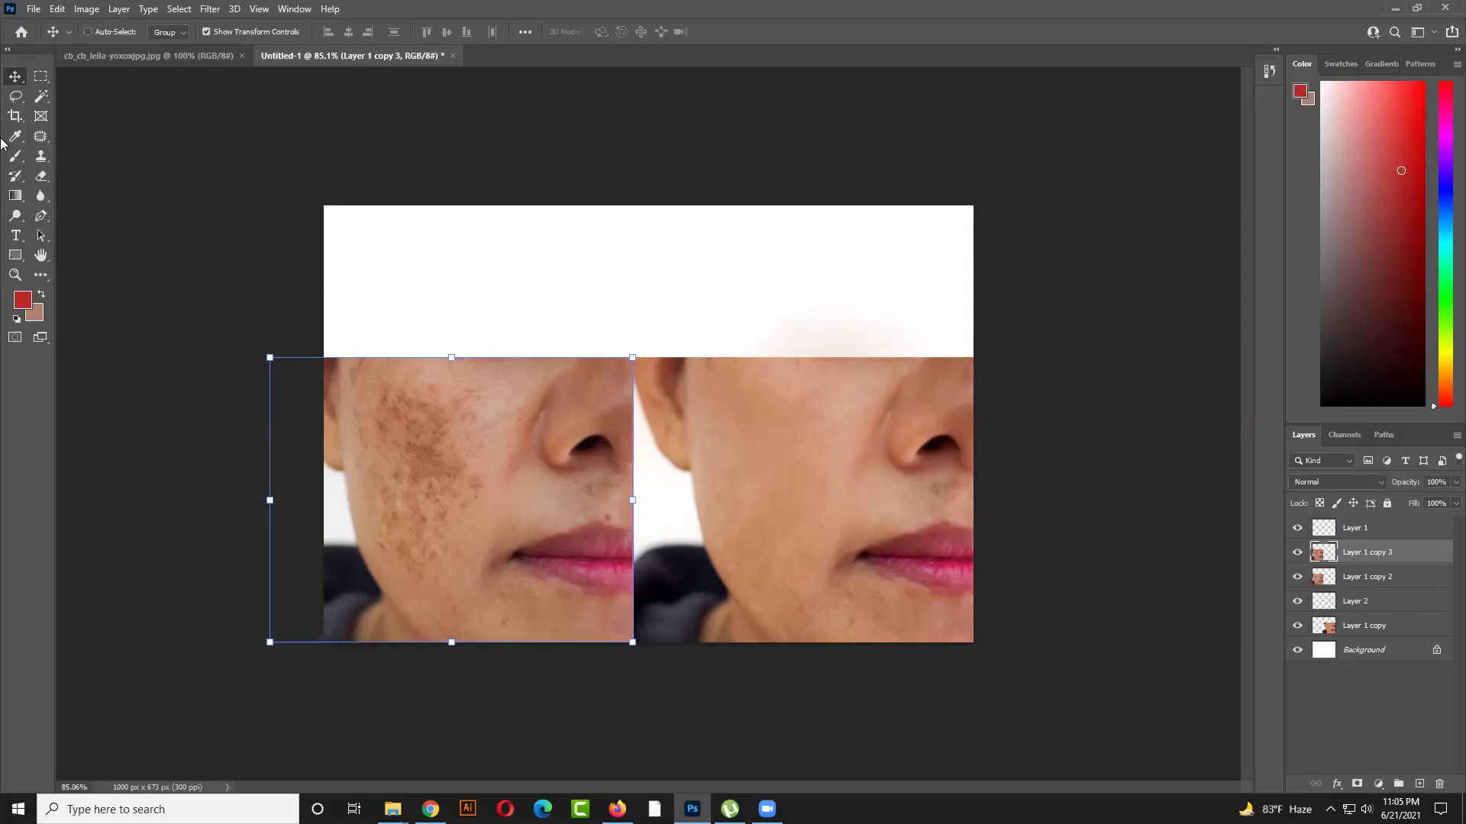
Give Layer 1 copy 3 a Gaussian Blur of about 15.3 pixels and add a white layer mask
click(211, 9)
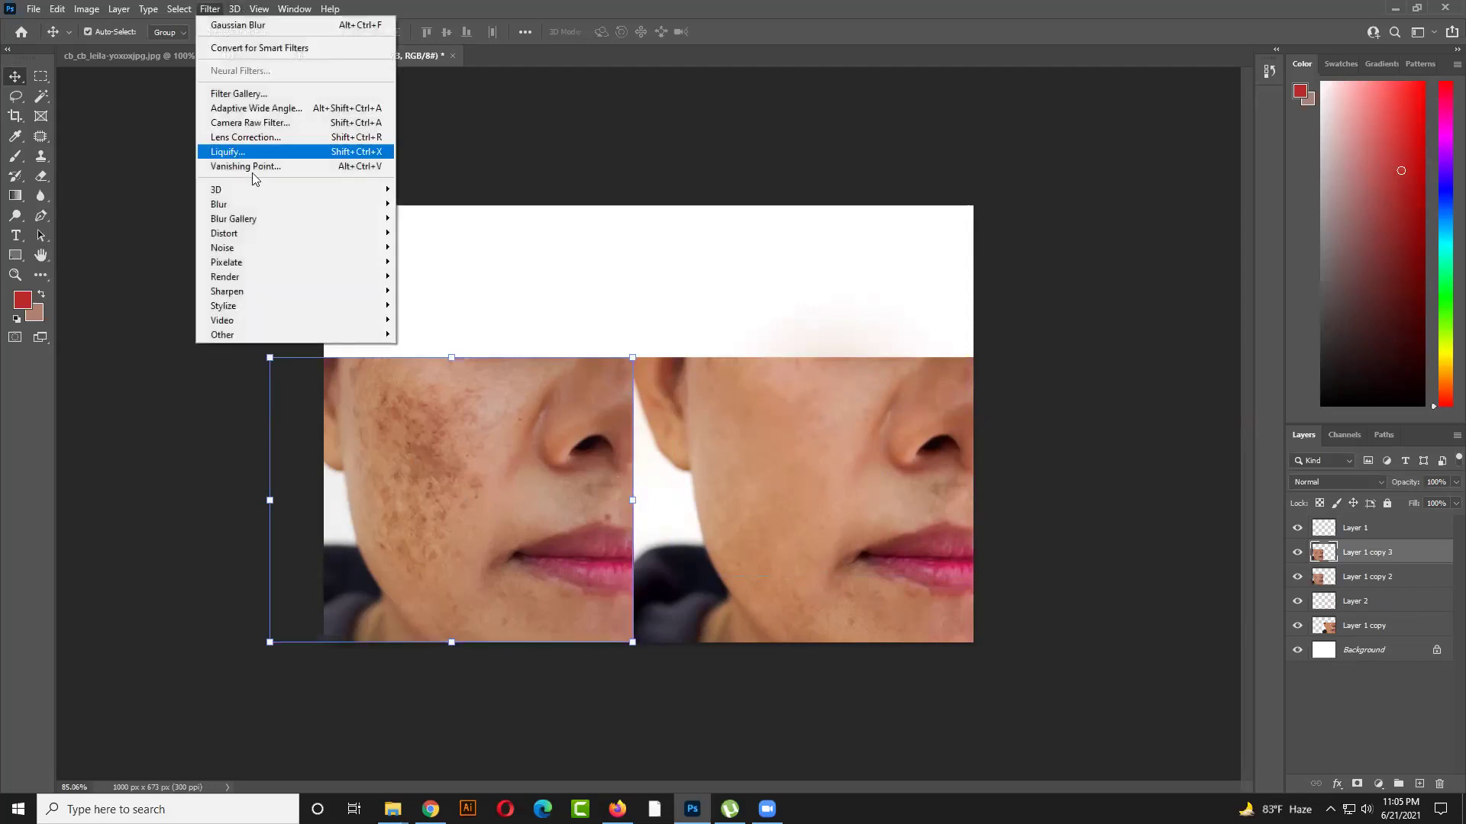
mouse_move(263, 204)
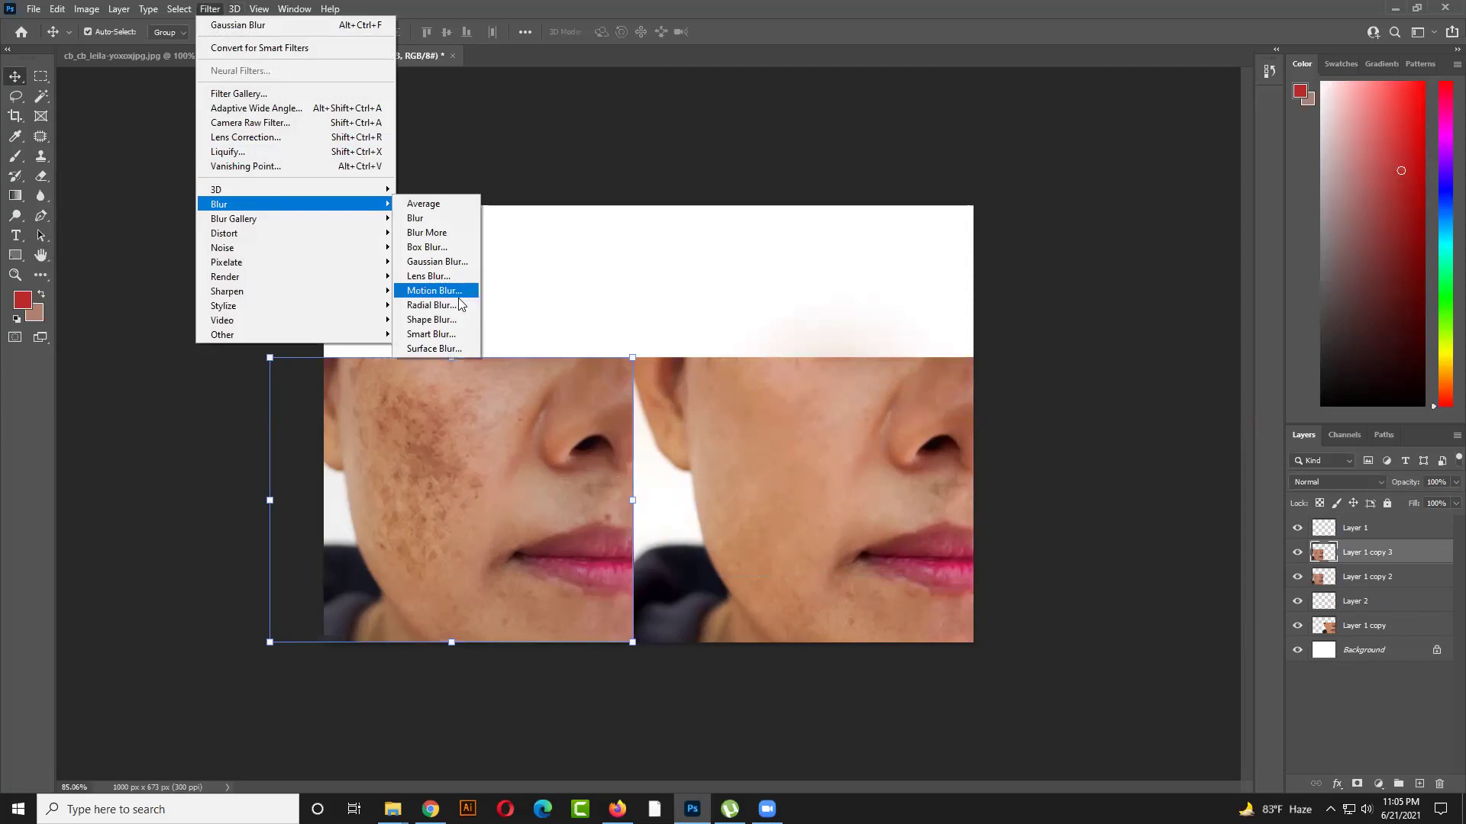
click(437, 262)
drag(1168, 385, 1131, 379)
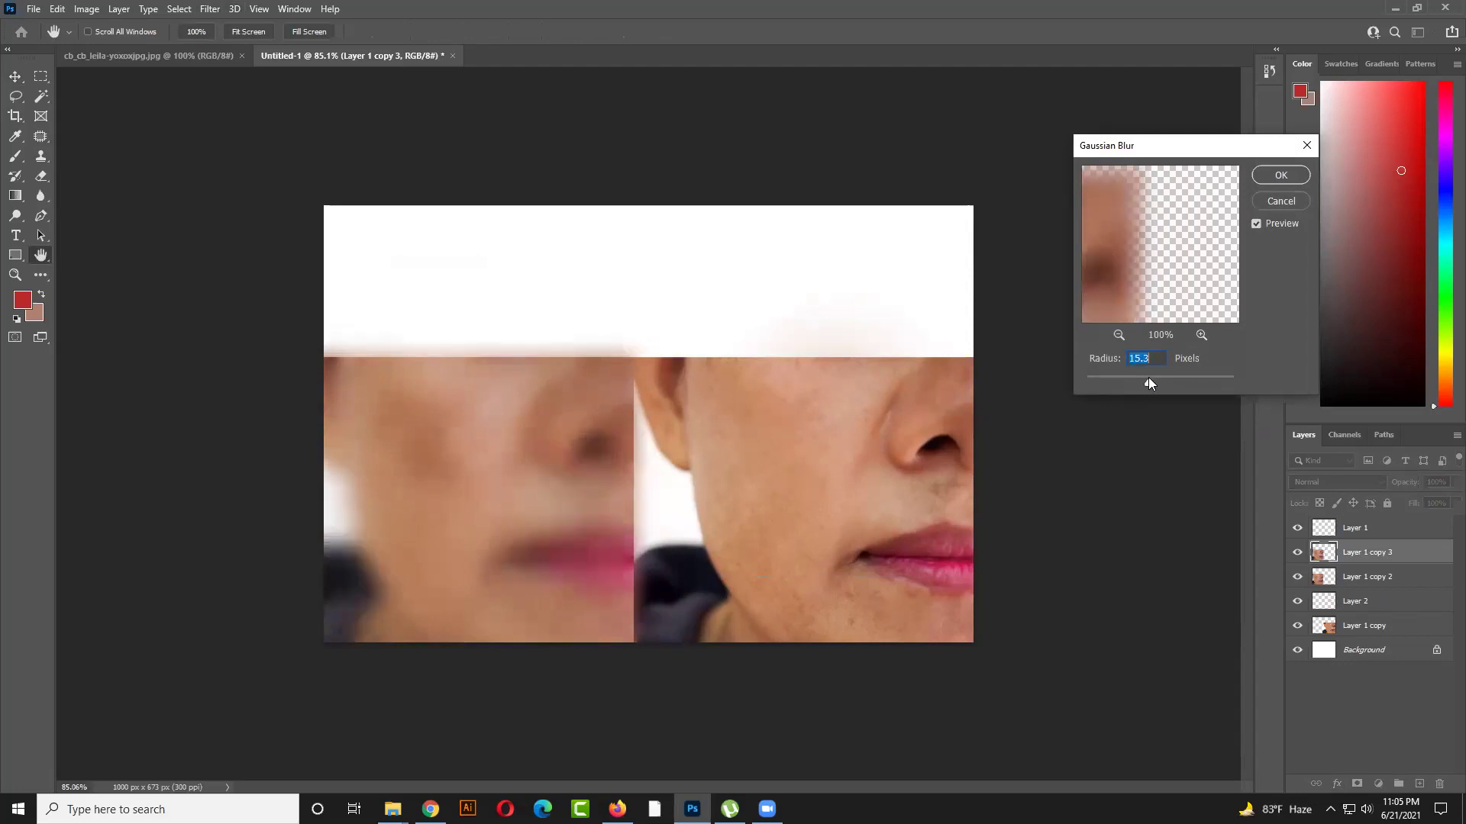
click(1282, 176)
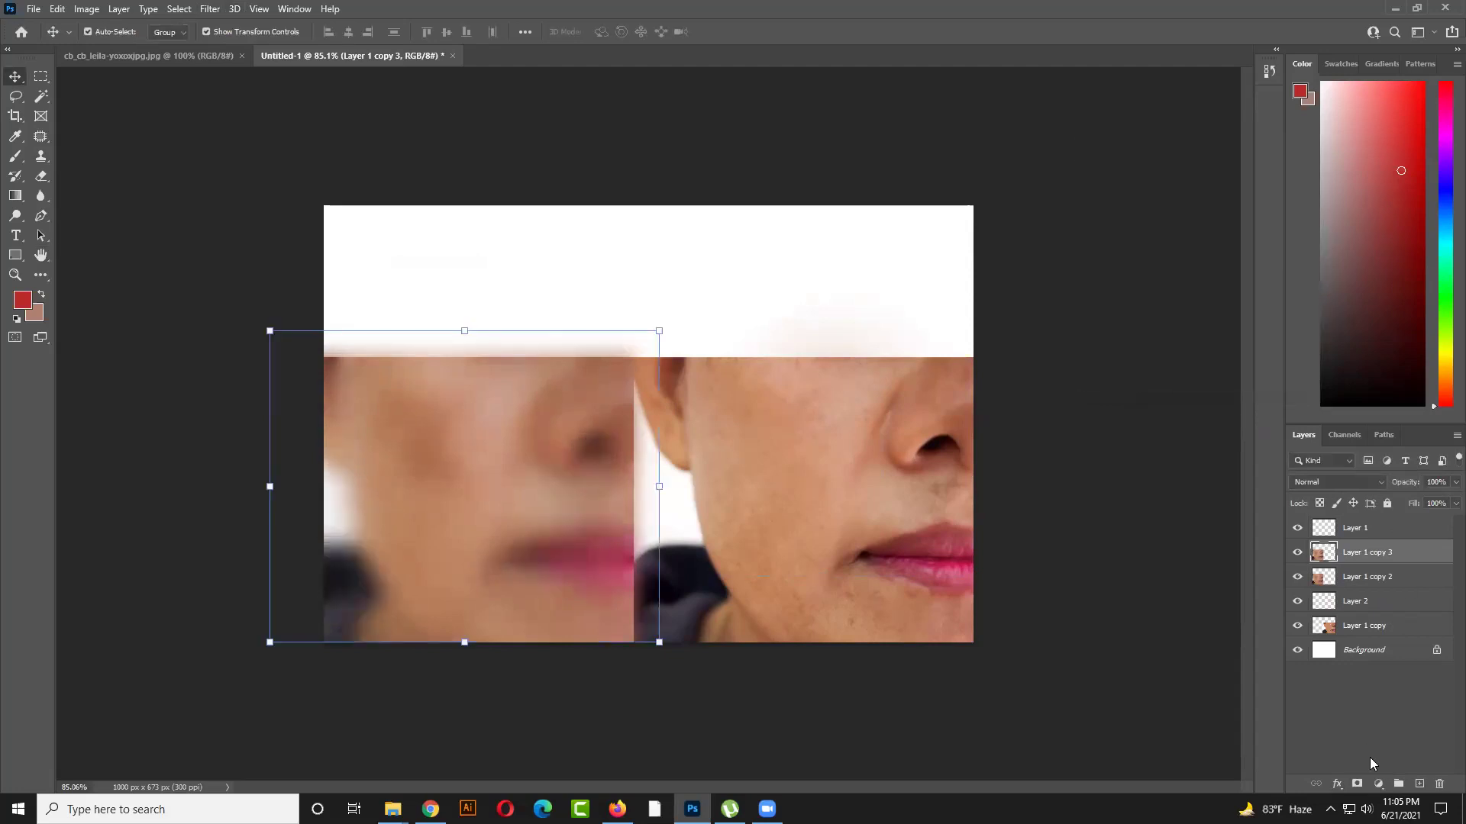
click(641, 788)
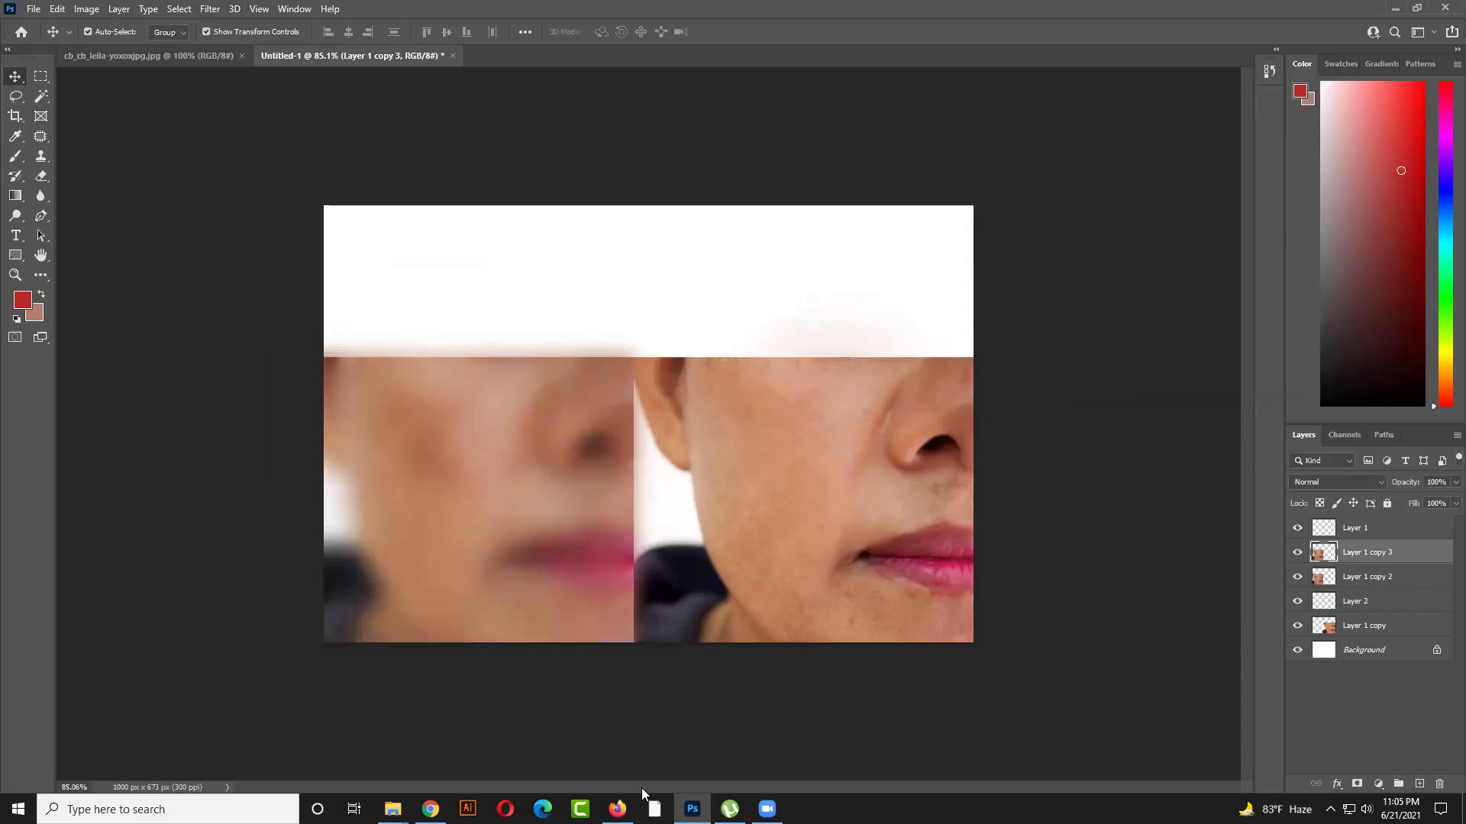
click(1370, 559)
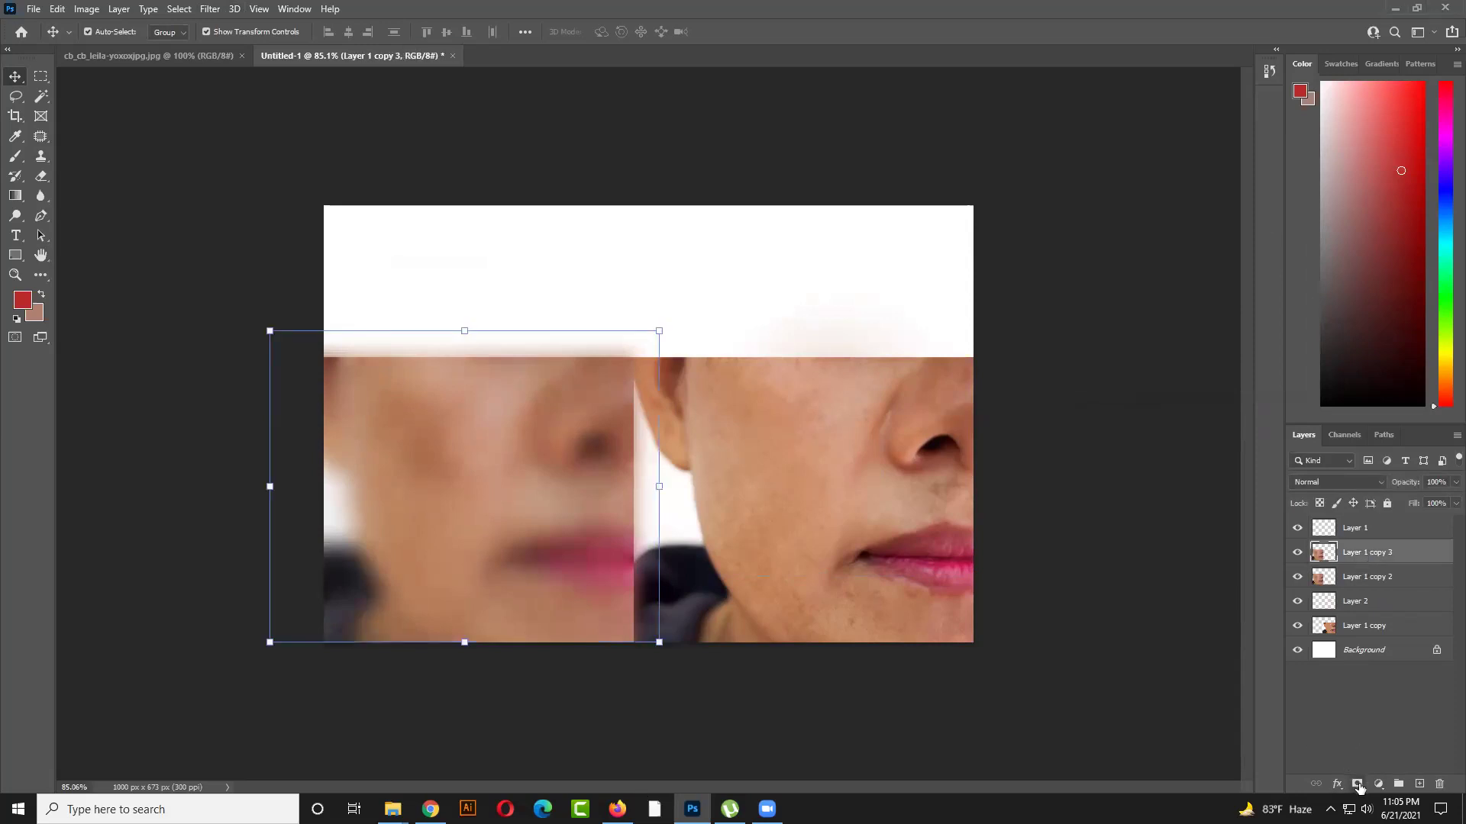
click(1357, 785)
Brush the mask over nose and lips, shift the blurred copy up, and place Layer 1 copy 2 above it
click(19, 160)
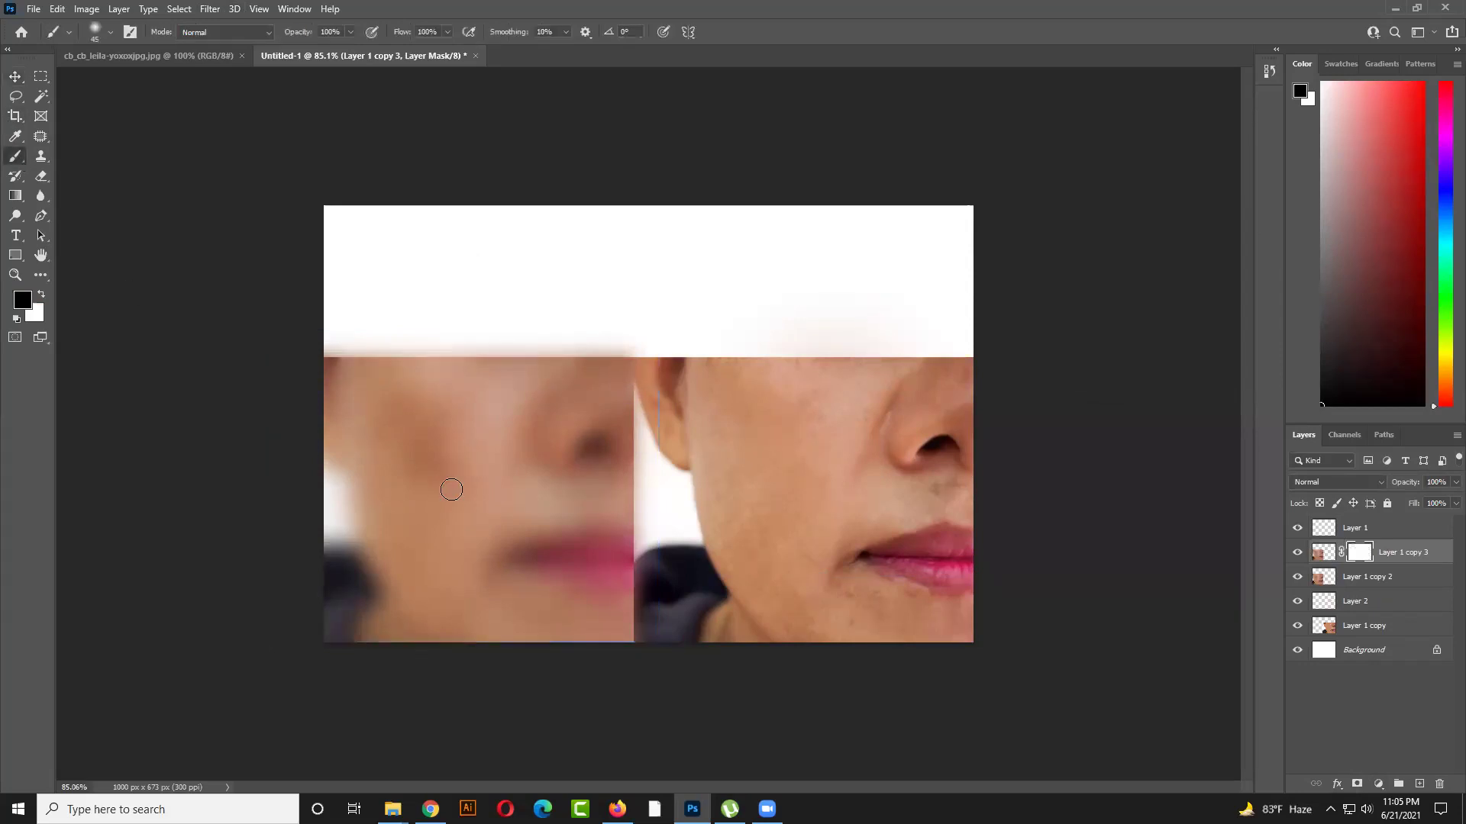
mouse_move(543, 442)
mouse_down()
mouse_move(547, 404)
mouse_move(531, 409)
mouse_move(526, 491)
mouse_move(506, 513)
mouse_move(525, 559)
mouse_move(637, 573)
mouse_move(521, 569)
mouse_move(622, 552)
mouse_move(508, 542)
mouse_move(616, 590)
mouse_move(560, 605)
mouse_move(527, 580)
mouse_move(547, 605)
mouse_move(607, 509)
mouse_move(598, 485)
mouse_move(548, 489)
mouse_move(616, 479)
mouse_move(548, 468)
mouse_move(596, 378)
mouse_move(547, 433)
mouse_move(603, 411)
mouse_move(566, 467)
mouse_move(625, 467)
mouse_move(608, 368)
mouse_move(595, 411)
mouse_move(571, 411)
mouse_move(549, 375)
mouse_move(466, 516)
mouse_up()
click(15, 78)
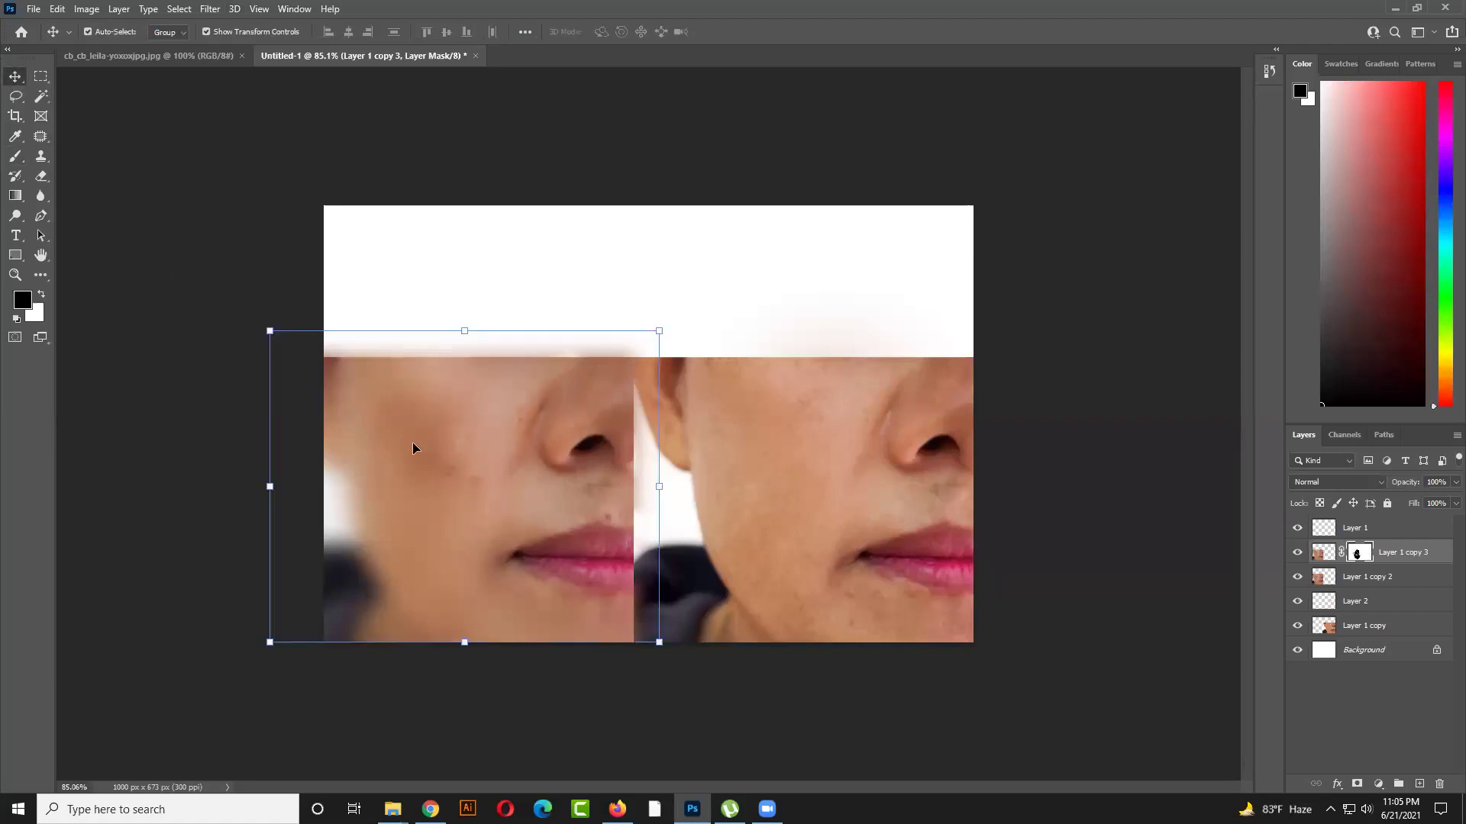
drag(412, 442, 446, 387)
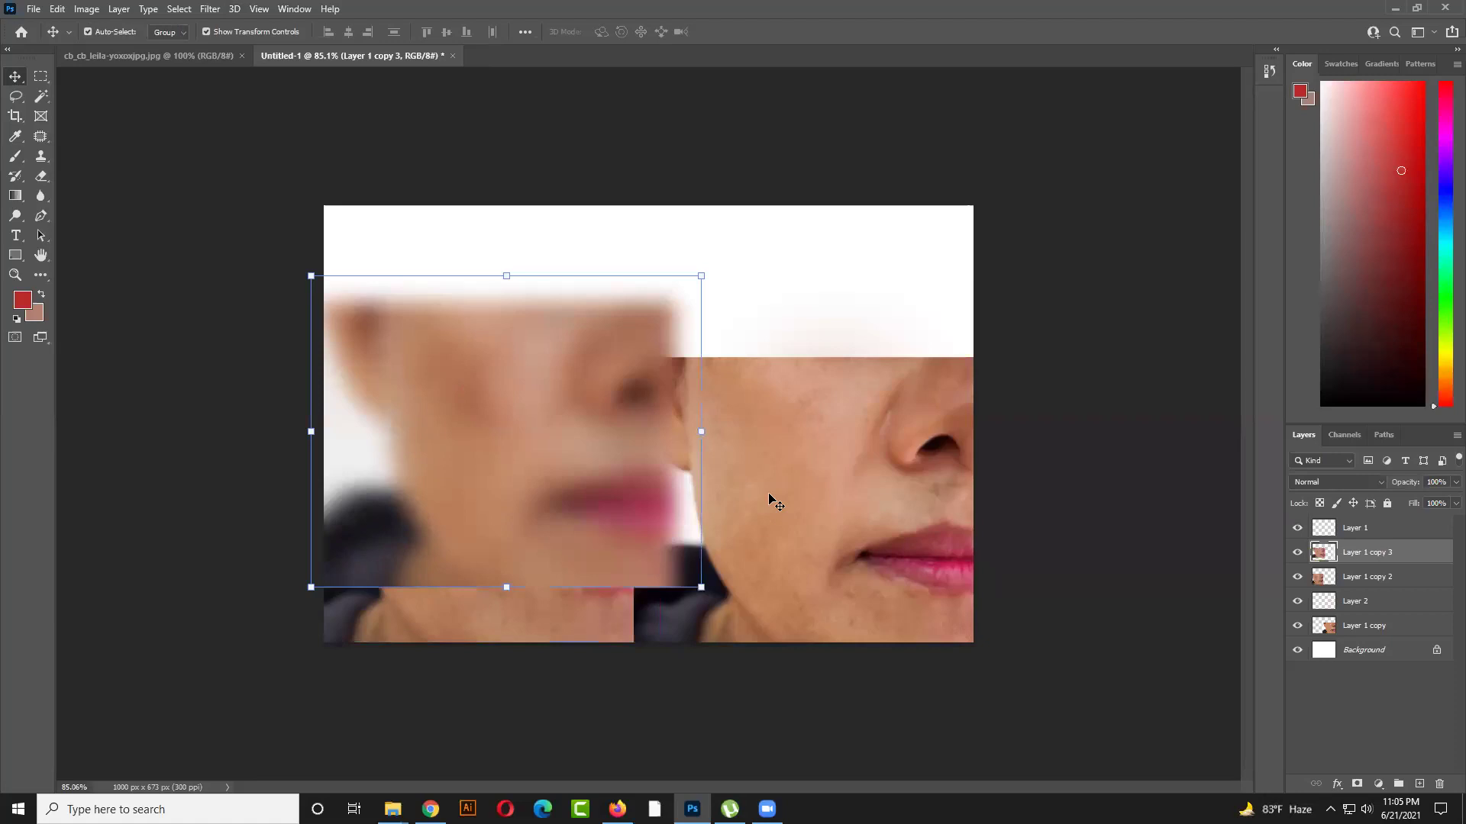
drag(525, 437, 559, 357)
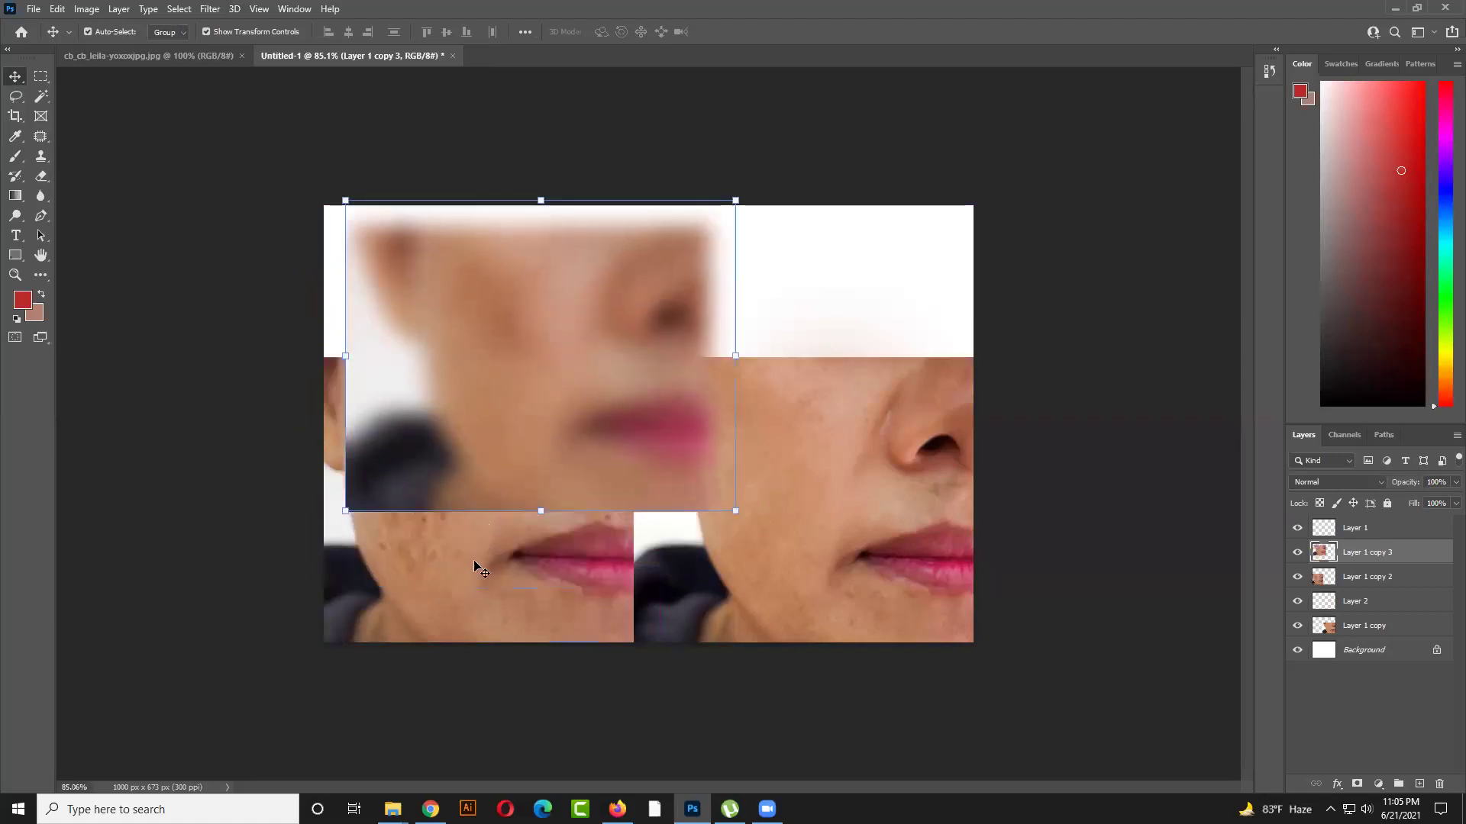
click(472, 561)
drag(1385, 577, 1393, 540)
Hide Layer 2 and Layer 1 copy, then move both faces to the right
click(843, 466)
click(1298, 603)
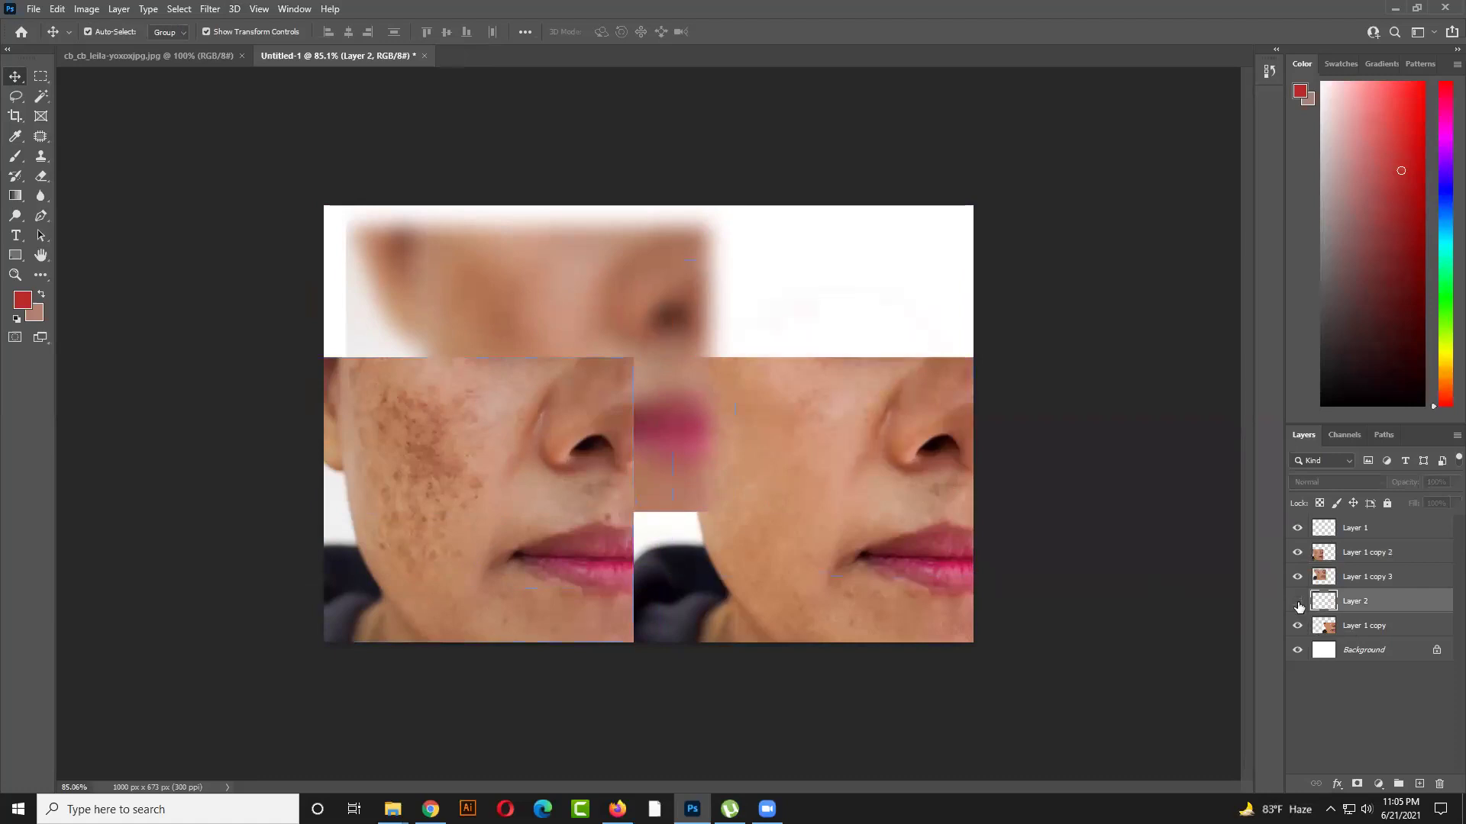
click(1297, 626)
drag(631, 458, 849, 498)
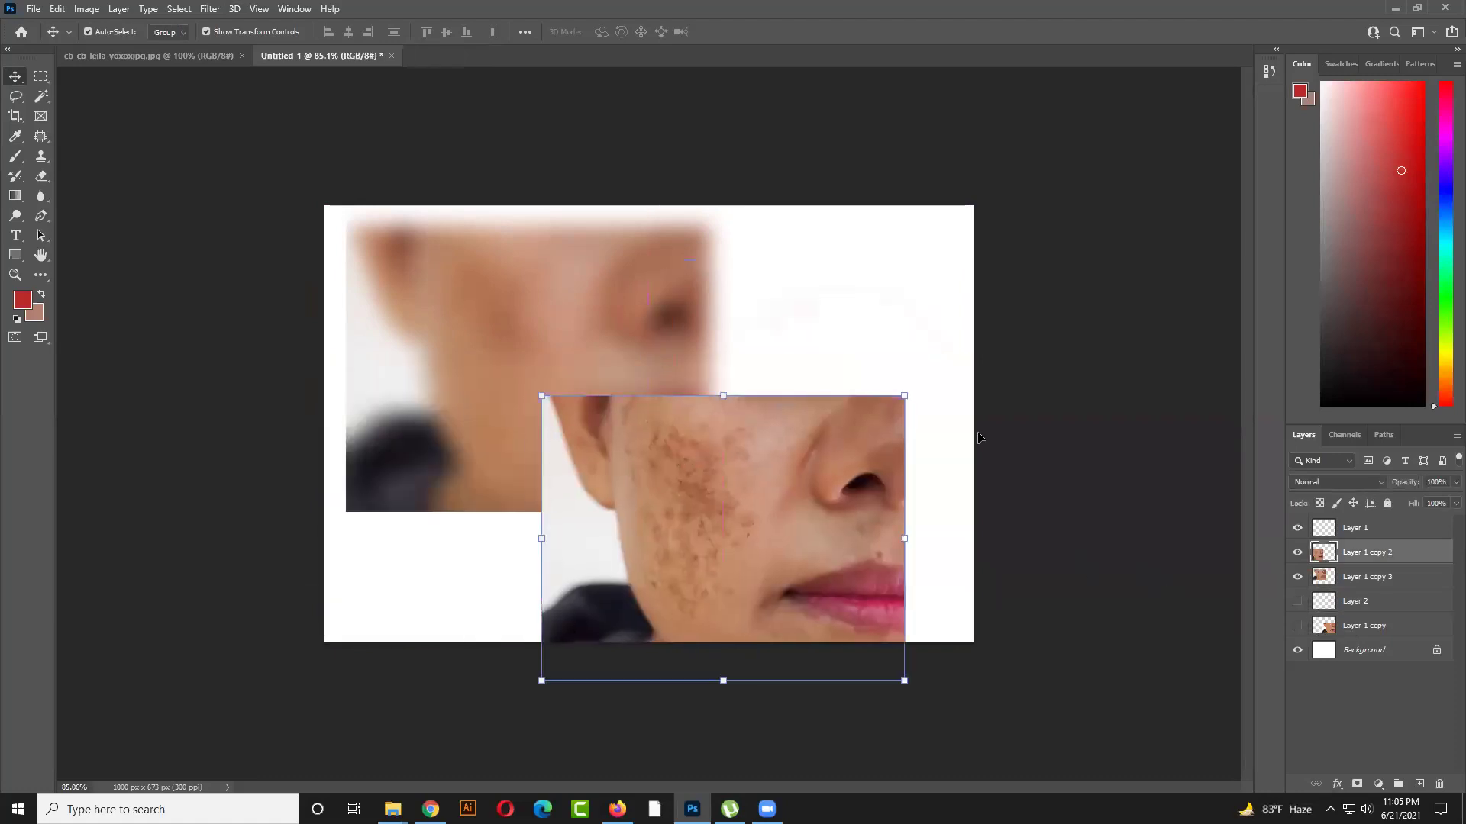
click(546, 321)
drag(548, 321, 637, 326)
Align the freckled and blurred faces by their left and top edges
shift+click(549, 484)
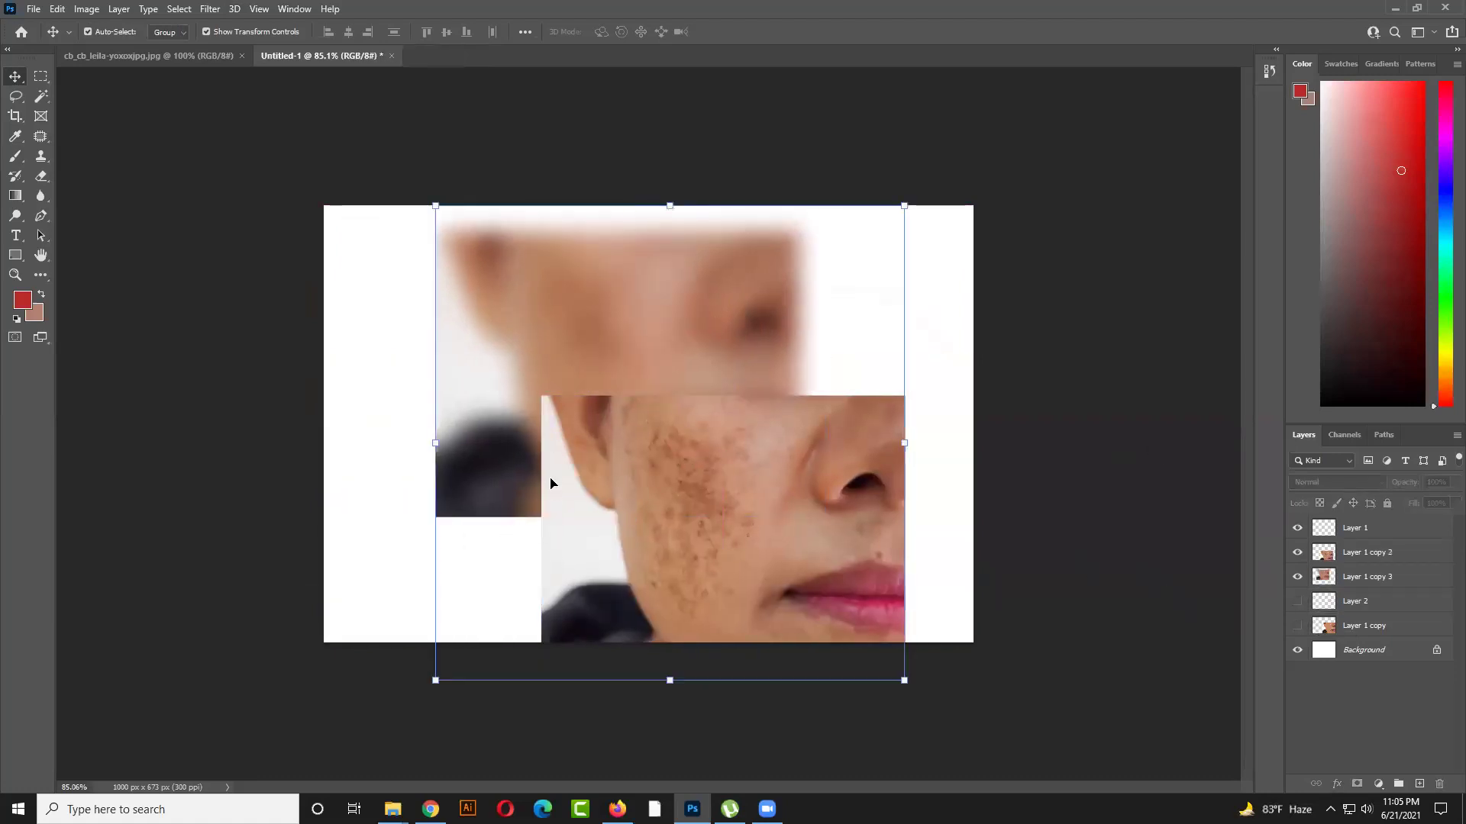
click(328, 31)
click(426, 31)
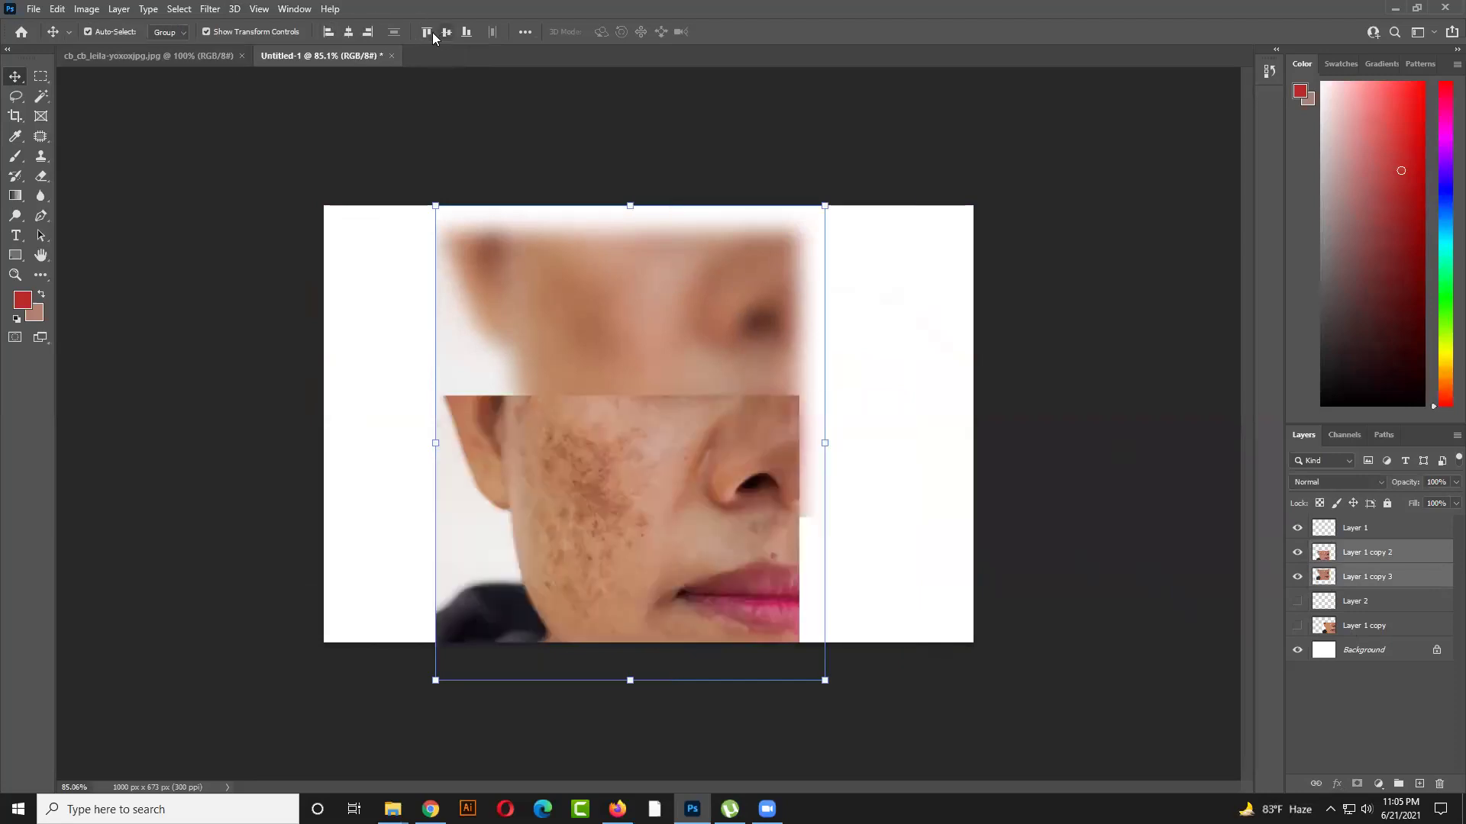
Nudge the freckled face exactly over the blurred face, then select Layer 1 copy 2
click(947, 481)
drag(769, 492, 979, 640)
drag(527, 493, 512, 564)
drag(909, 544, 681, 487)
click(895, 481)
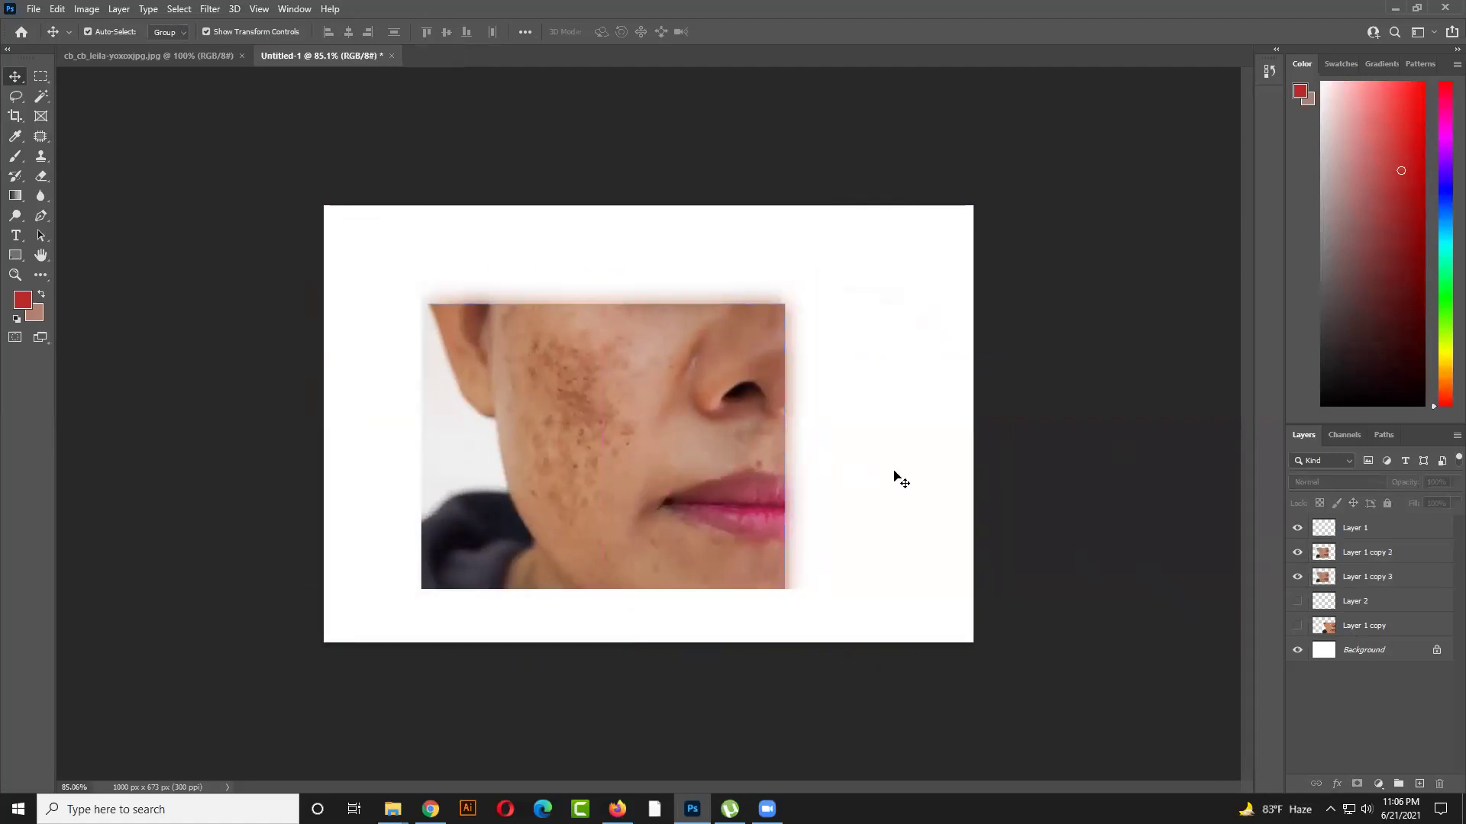
click(763, 485)
click(844, 486)
click(706, 486)
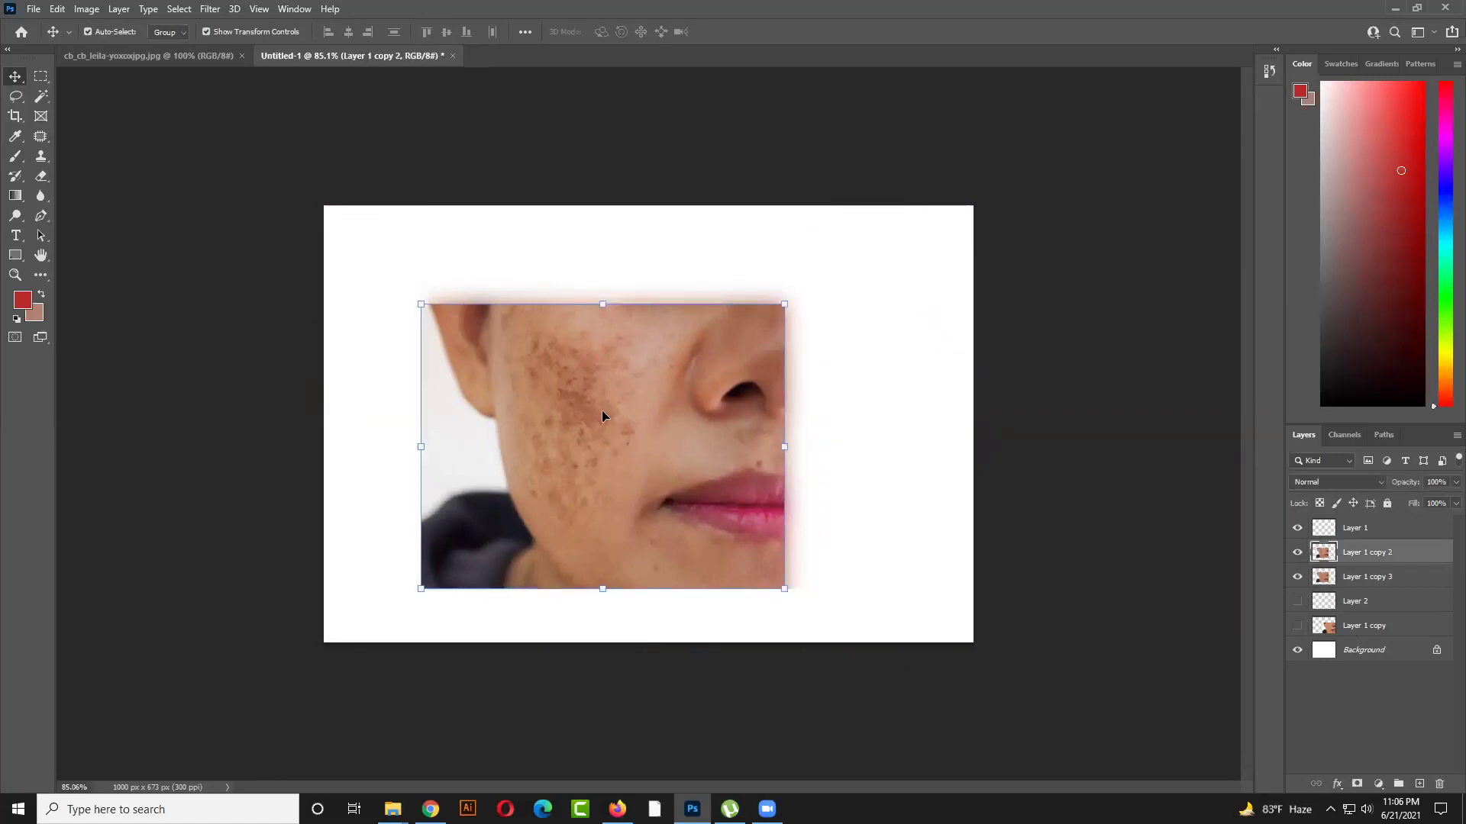
Add a layer mask to Layer 1 copy 2 and brush out the dark cheek spots
click(1363, 786)
click(15, 142)
click(15, 157)
mouse_move(555, 421)
mouse_down()
mouse_move(597, 449)
mouse_move(624, 428)
mouse_move(616, 453)
mouse_move(603, 453)
mouse_move(607, 411)
mouse_move(603, 422)
mouse_move(565, 403)
mouse_move(570, 382)
mouse_move(597, 379)
mouse_move(580, 390)
mouse_move(575, 342)
mouse_move(603, 359)
mouse_move(617, 340)
mouse_move(613, 393)
mouse_move(591, 384)
mouse_move(625, 402)
mouse_move(548, 375)
mouse_move(567, 361)
mouse_move(537, 338)
mouse_move(532, 363)
mouse_move(553, 371)
mouse_move(539, 358)
mouse_move(552, 345)
mouse_move(528, 380)
mouse_move(497, 363)
mouse_move(514, 376)
mouse_move(518, 358)
mouse_move(516, 393)
mouse_move(567, 394)
mouse_move(532, 369)
mouse_move(560, 358)
mouse_move(567, 380)
mouse_move(580, 354)
mouse_move(558, 408)
mouse_move(516, 411)
mouse_move(540, 439)
mouse_move(532, 490)
mouse_move(574, 510)
mouse_move(590, 473)
mouse_move(585, 462)
mouse_move(580, 486)
mouse_move(575, 427)
mouse_move(563, 473)
mouse_up()
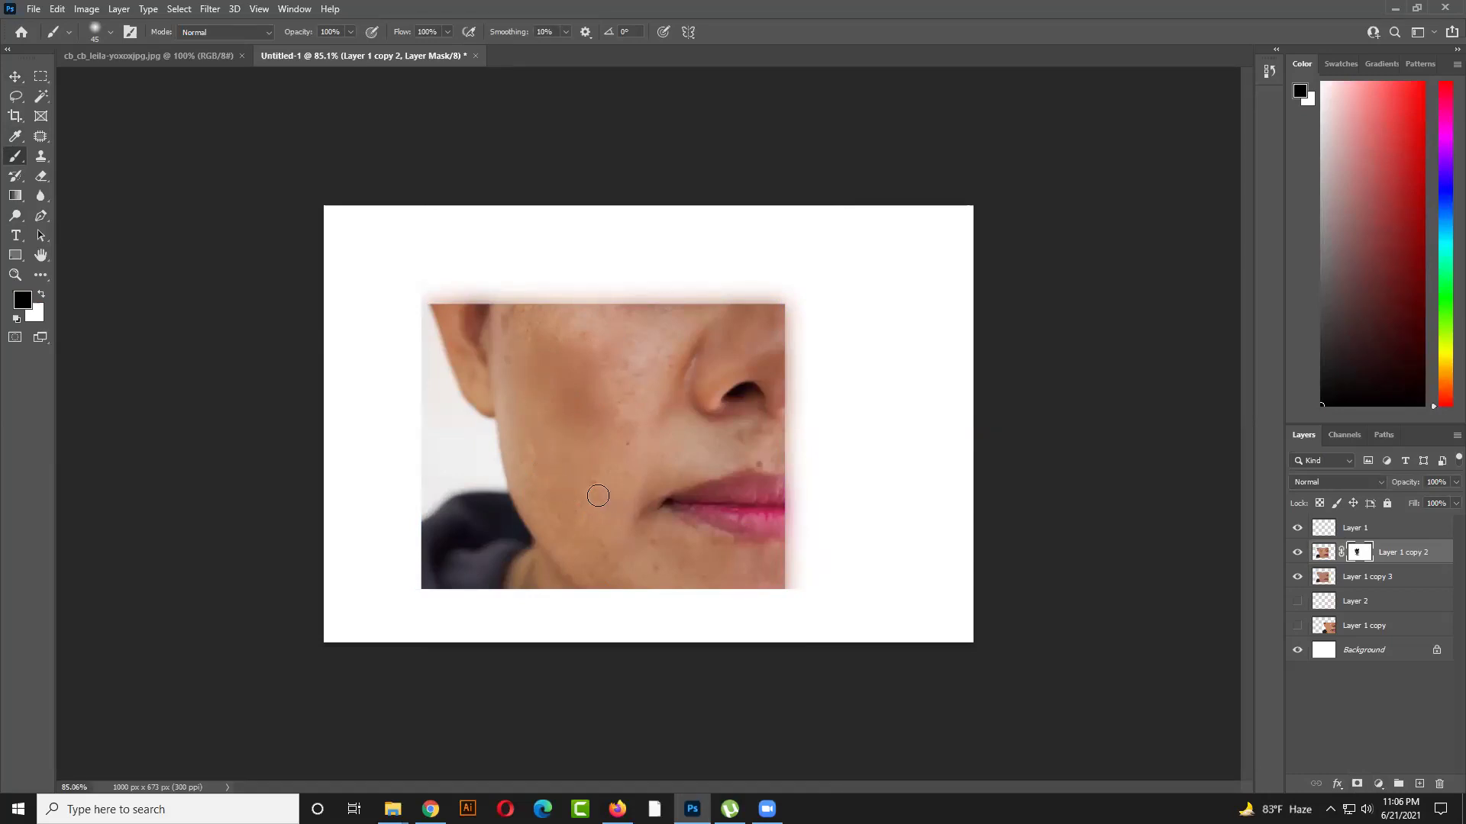
Shift the face layer aside to inspect the masked areas, undo it, and resume brushing on the mask
click(15, 76)
click(583, 477)
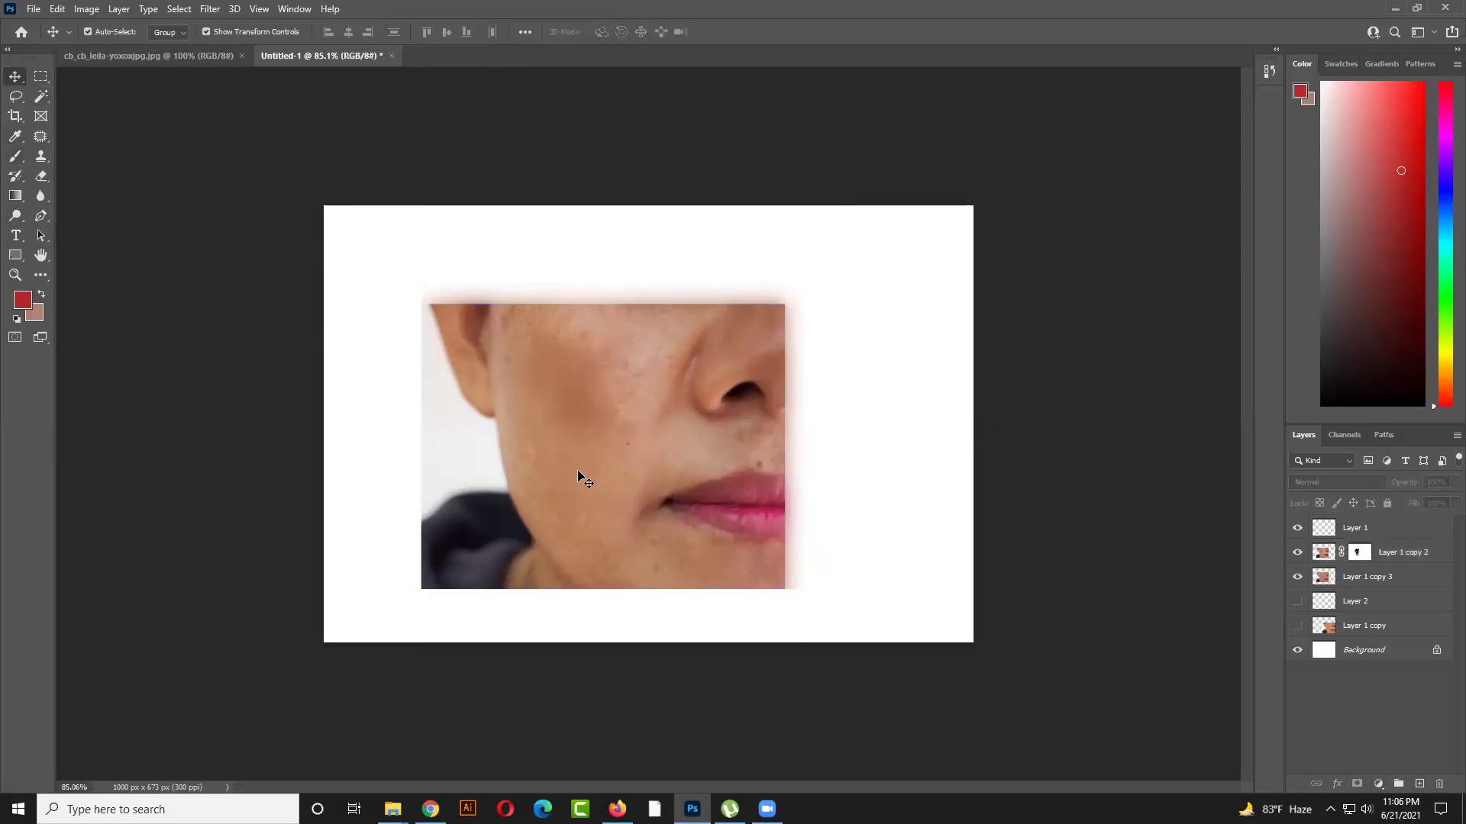
drag(681, 368, 949, 393)
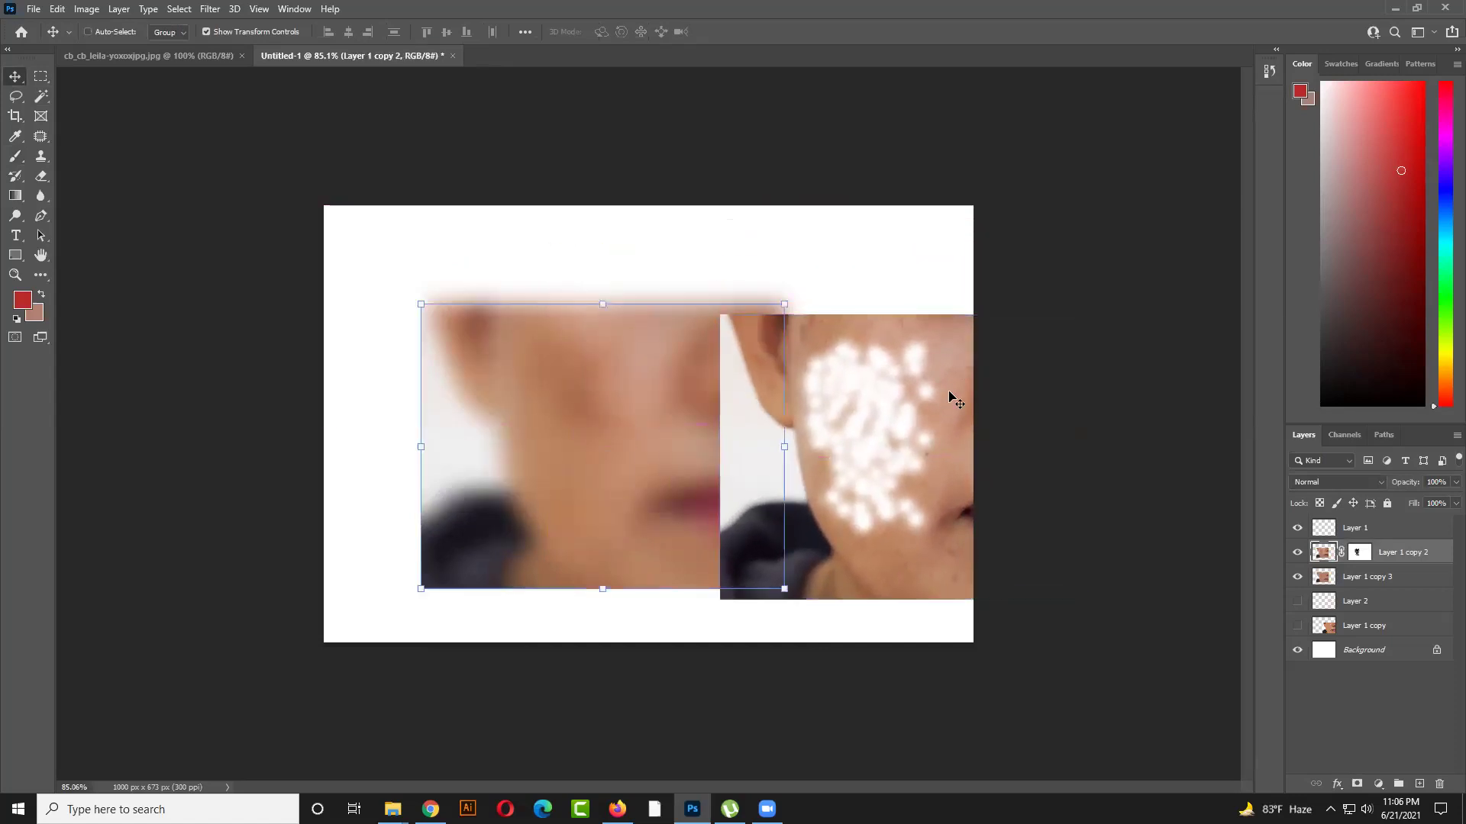
key(ctrl+z)
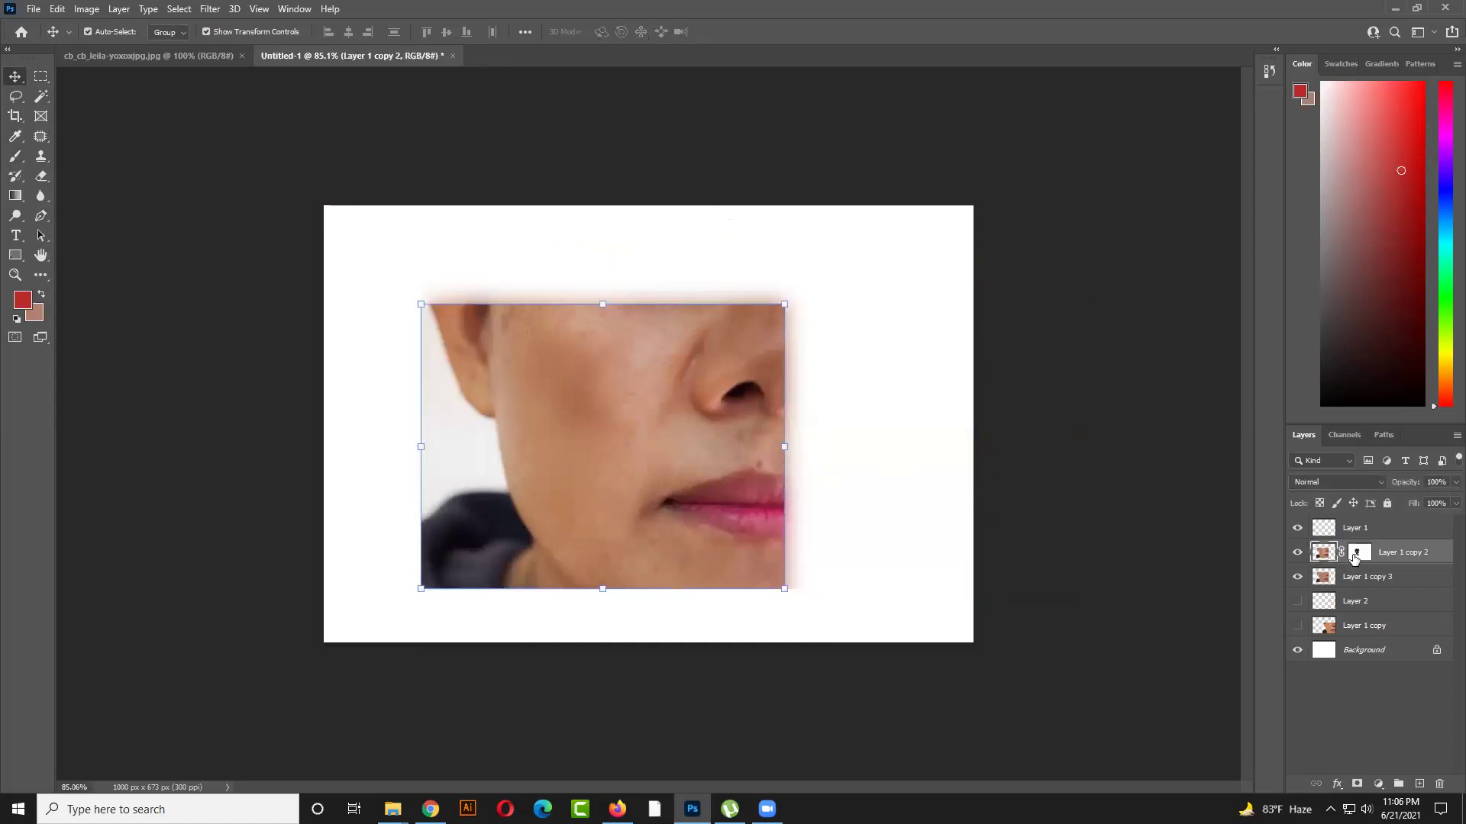
click(1359, 552)
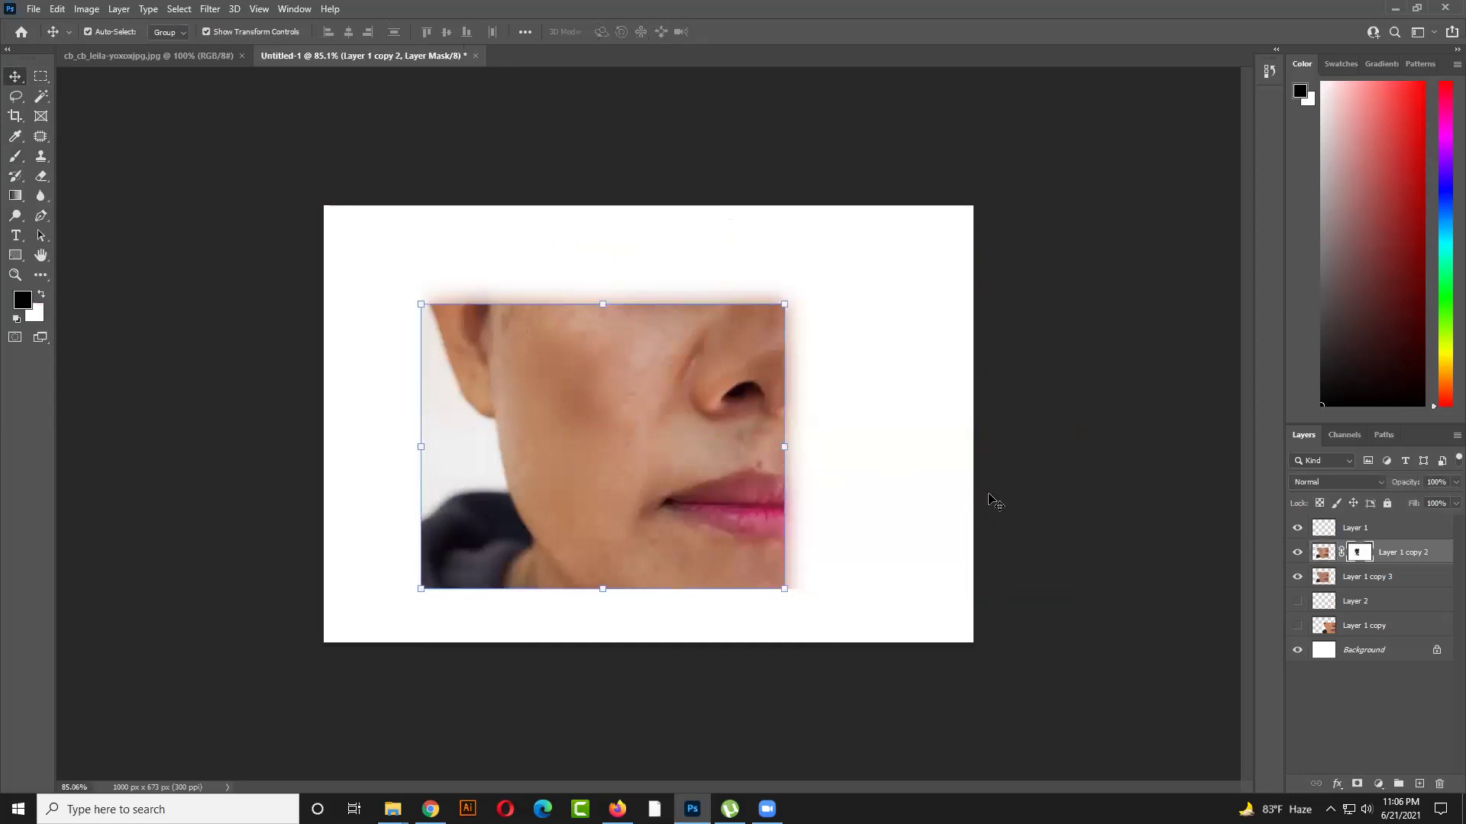
click(22, 155)
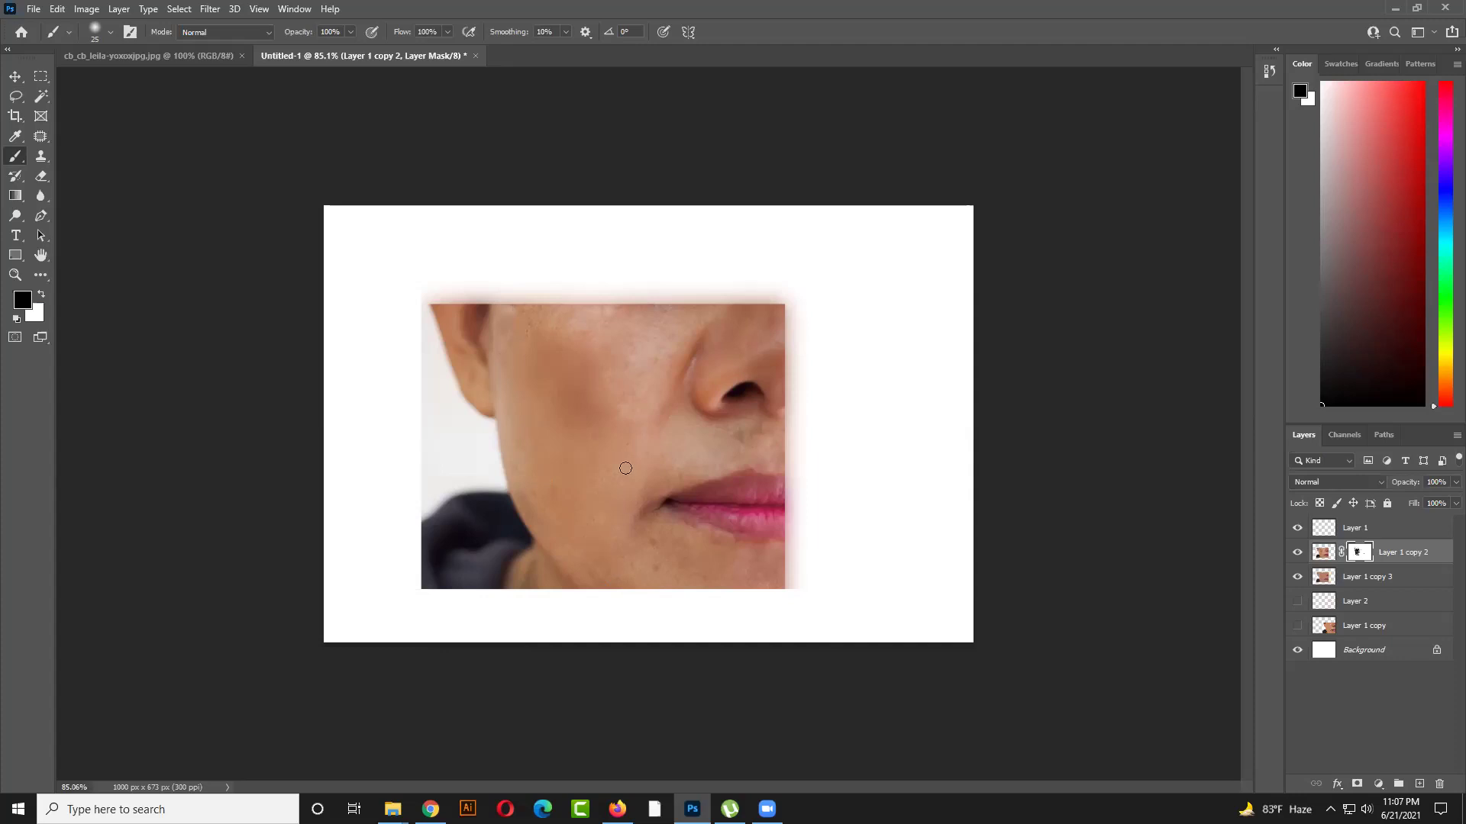
Paint the mask near the lip corner, then check the retouching gig pages in the browser
drag(657, 502, 622, 425)
click(617, 809)
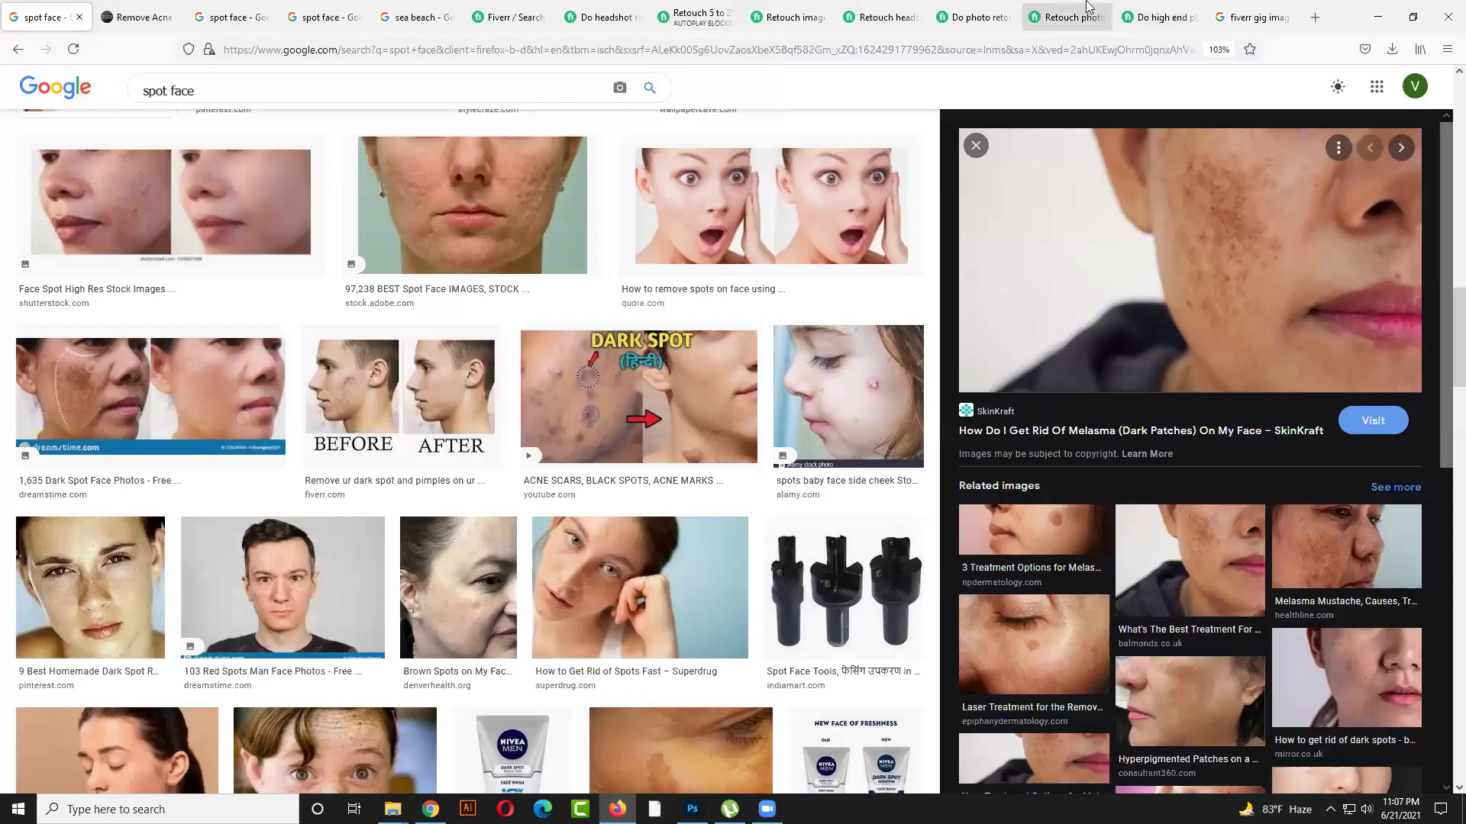
click(1089, 8)
scroll(561, 339, down, 3)
key(ctrl+shift+Tab)
key(ctrl+shift+Tab)
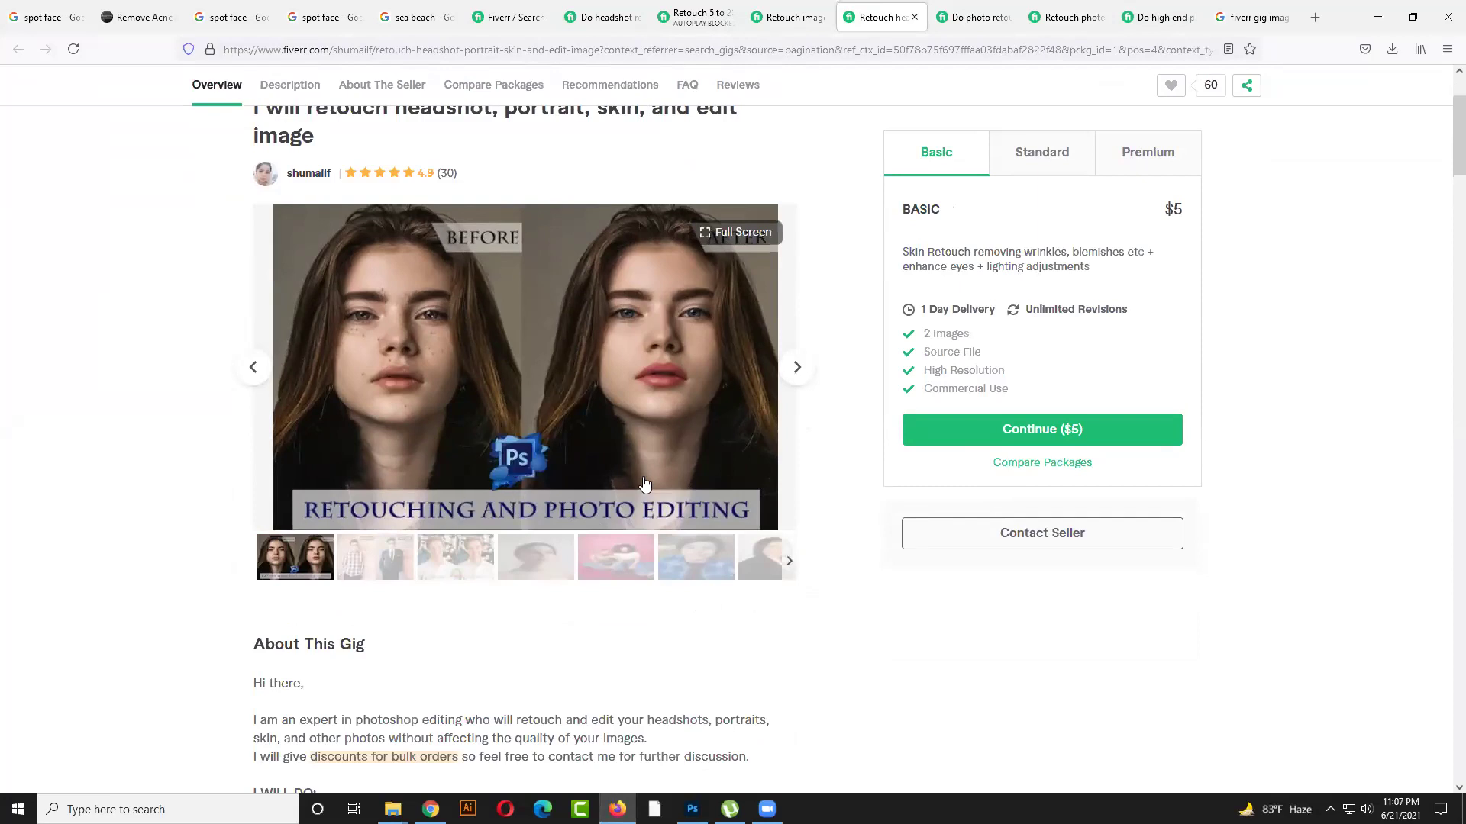
key(alt+Tab)
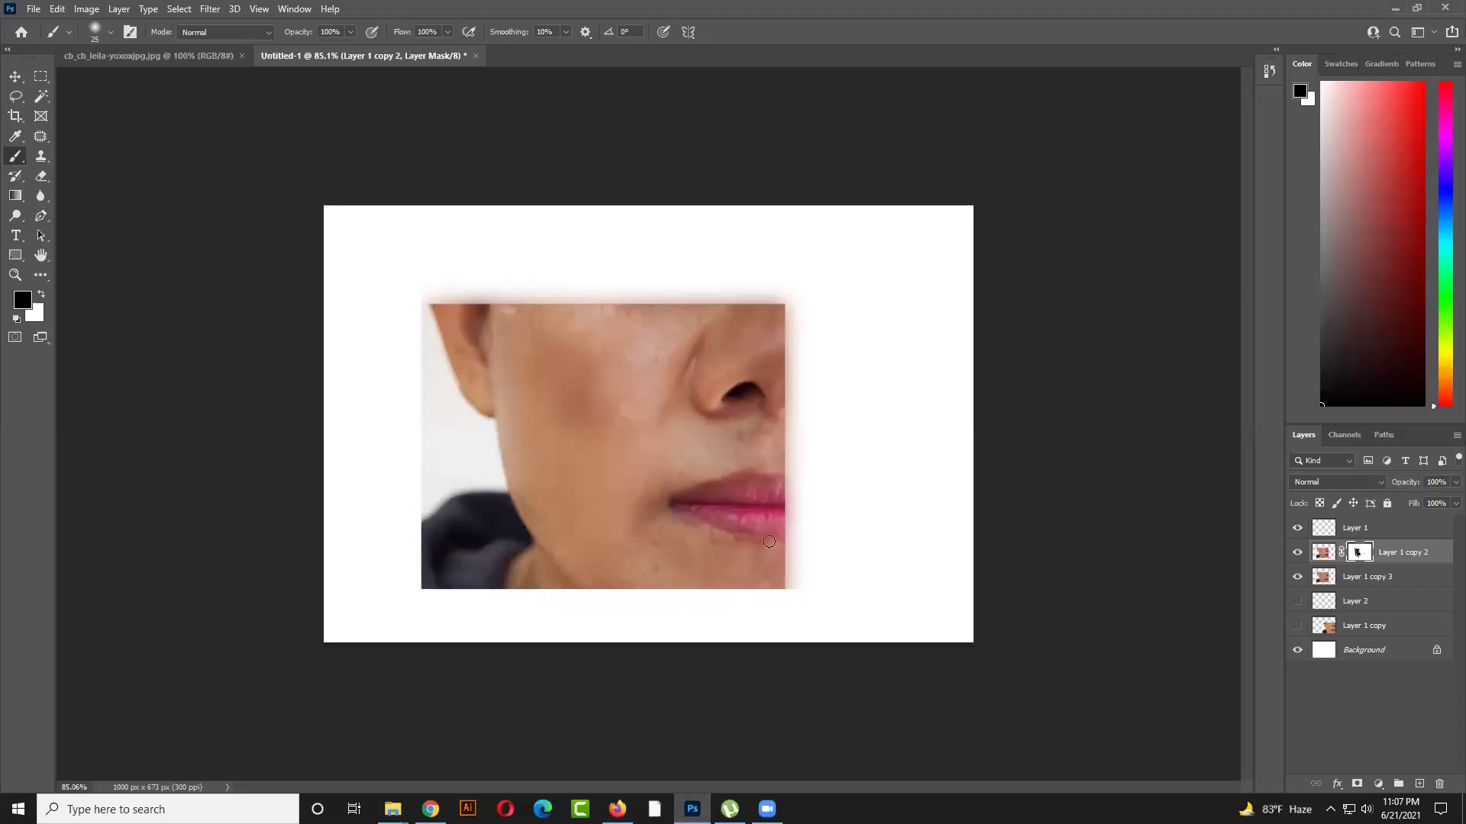
Try rotating the face layer with Free Transform, then cancel the rotation
key(ctrl+t)
drag(625, 288, 676, 393)
key(Escape)
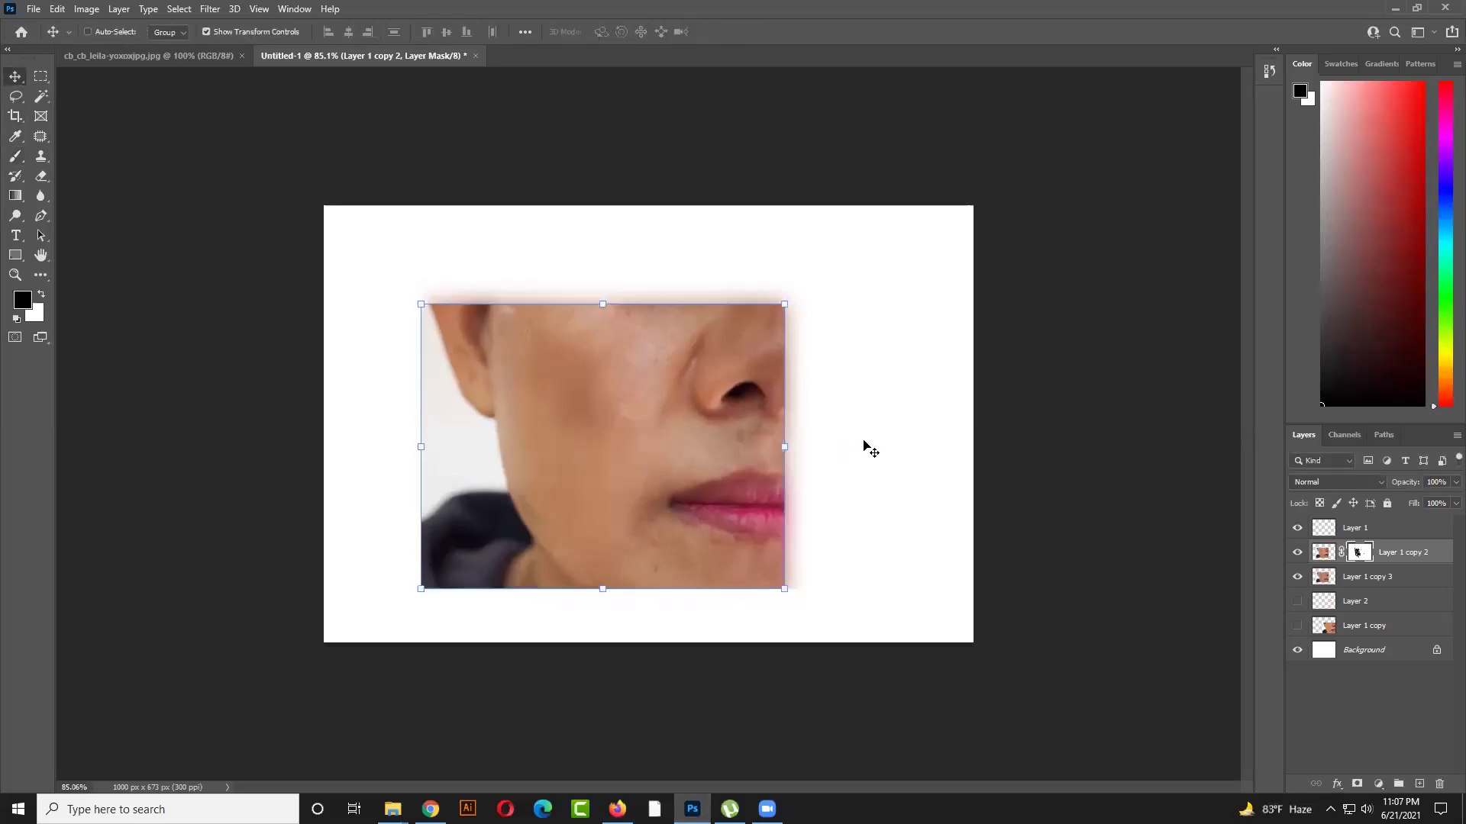
key(ctrl+2)
click(959, 535)
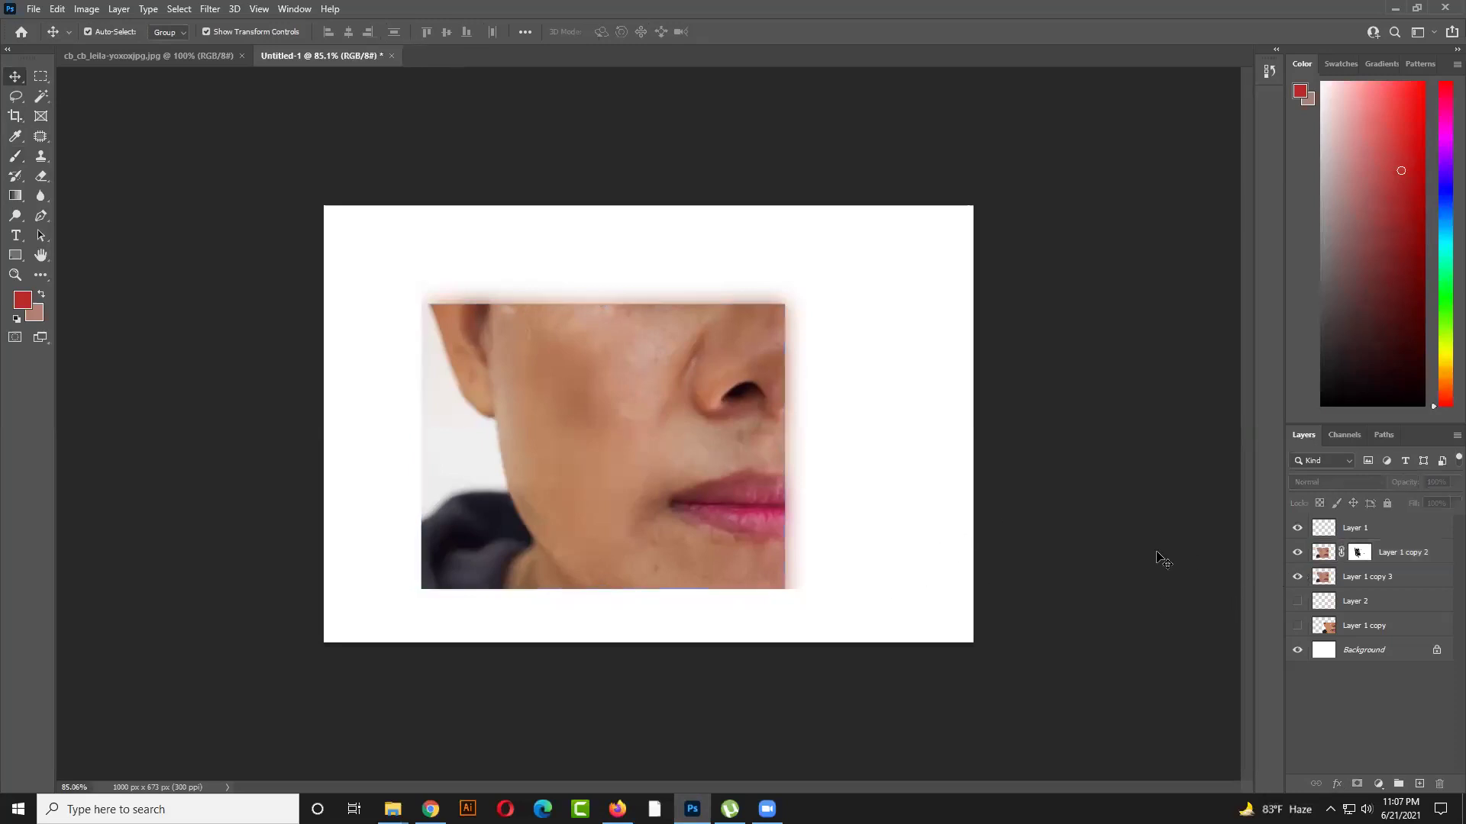
Delete the layer mask on Layer 1 copy 2 and delete the blurred Layer 1 copy 3
click(1360, 555)
right_click(1361, 555)
click(1366, 579)
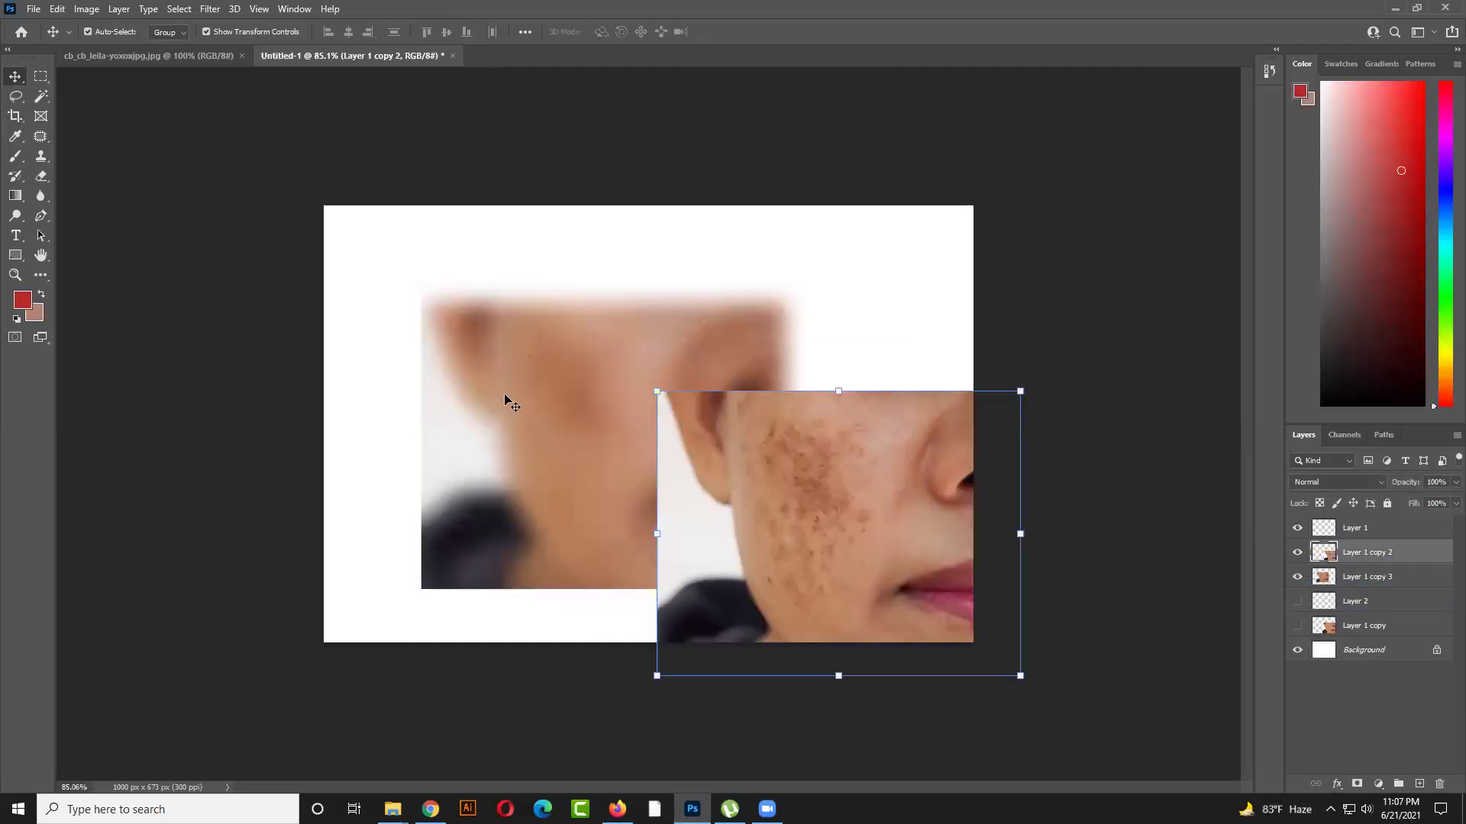
click(507, 399)
key(Delete)
Show Layer 1 copy and move the spotted face against the left edge
click(1297, 601)
drag(750, 485, 451, 467)
drag(1068, 550, 533, 406)
click(1367, 687)
Add Layer 3 just above Background and fill it with the lips' pink-red colour
click(1419, 784)
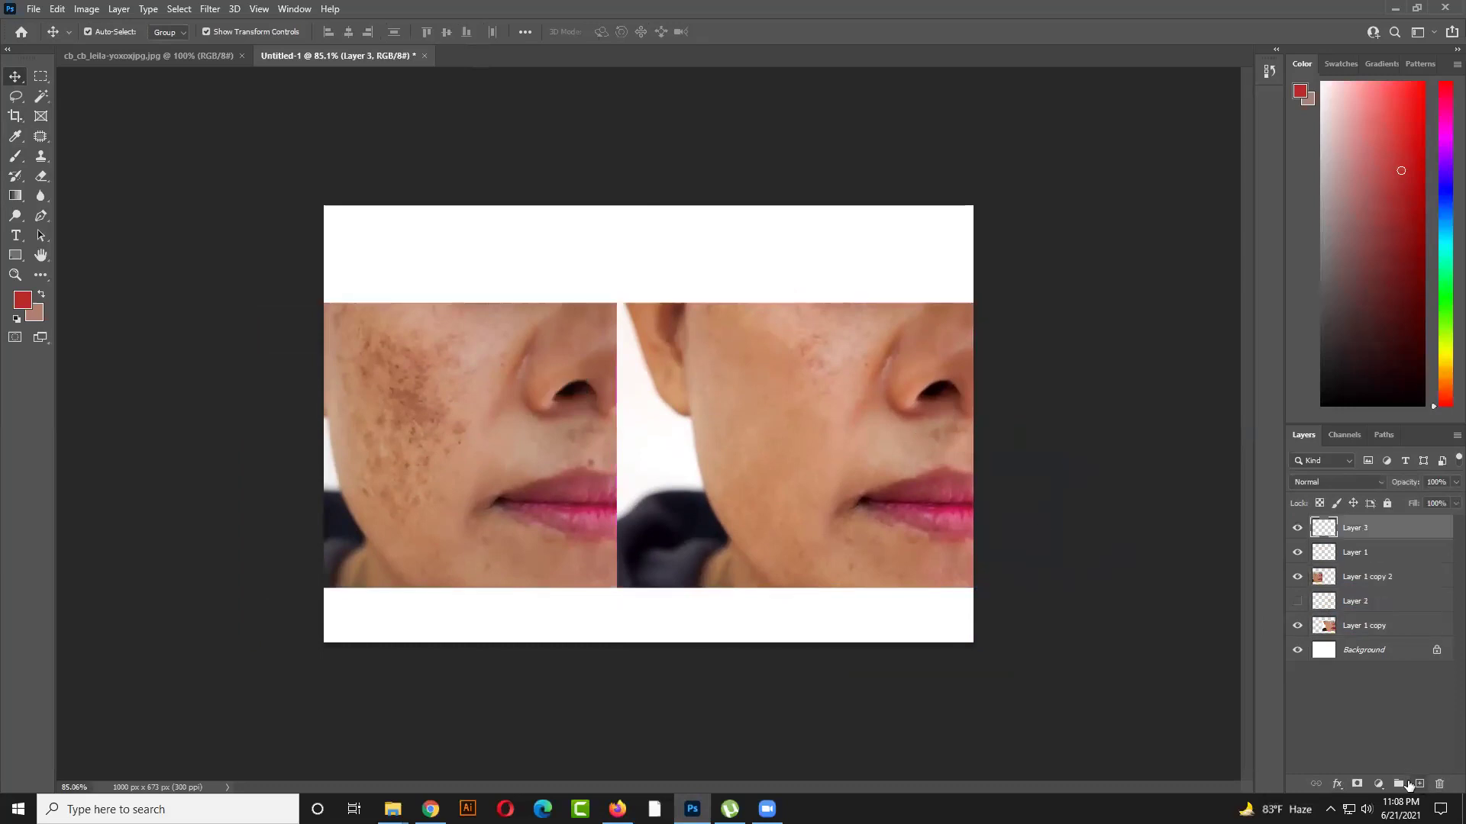
click(15, 138)
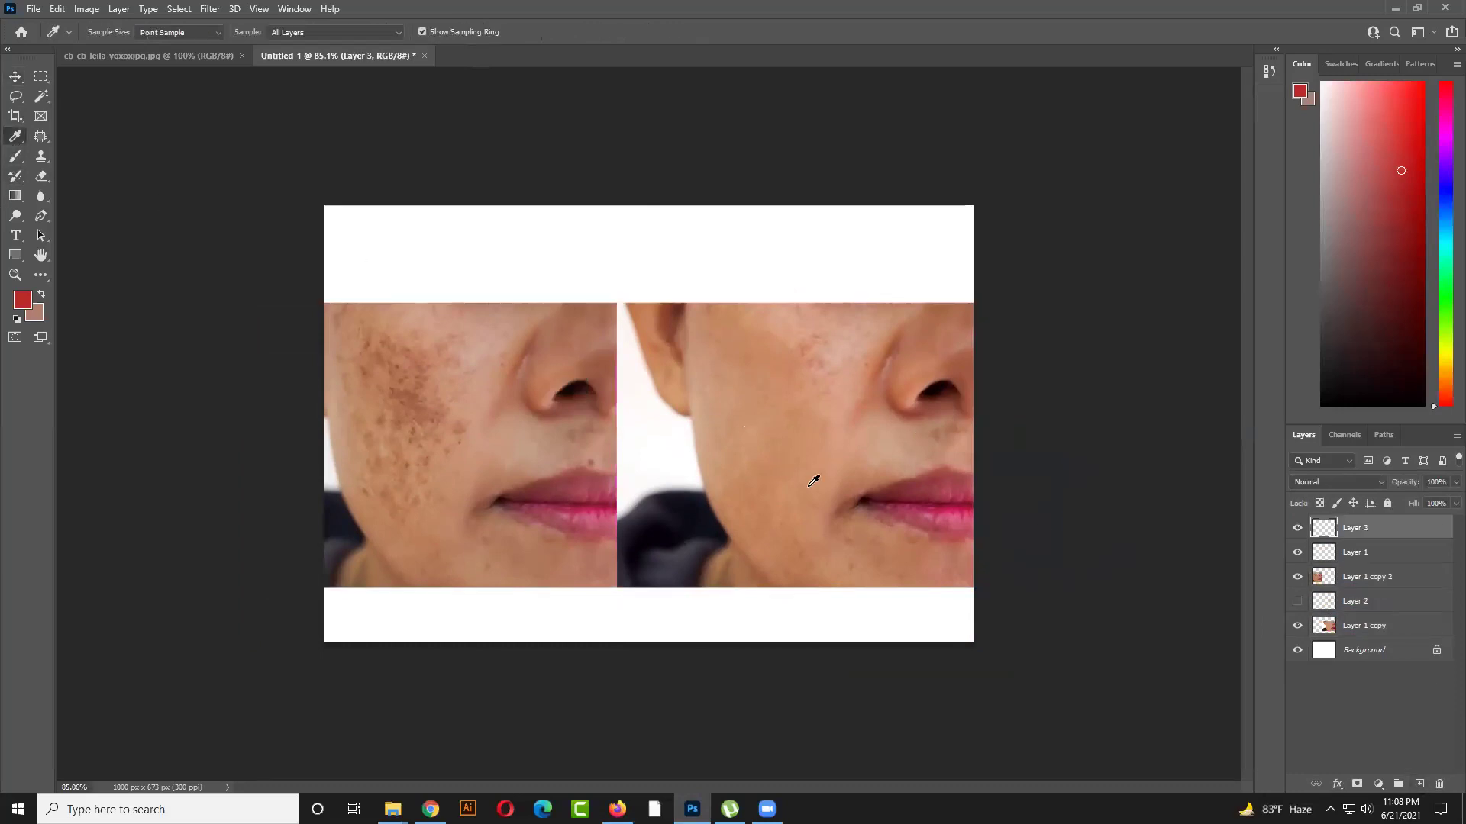
click(944, 501)
drag(1400, 537, 1387, 634)
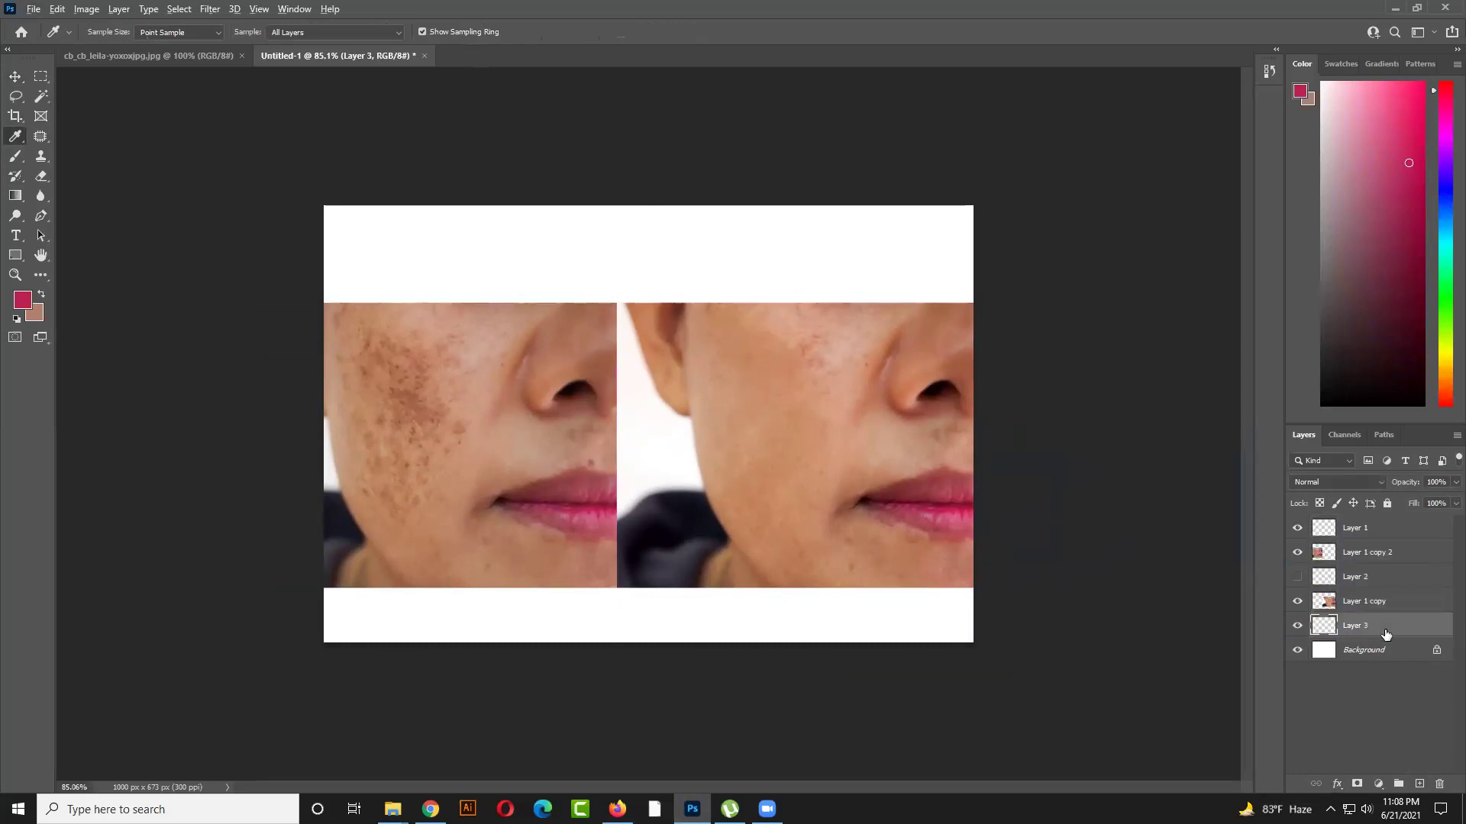
key(alt+BackSpace)
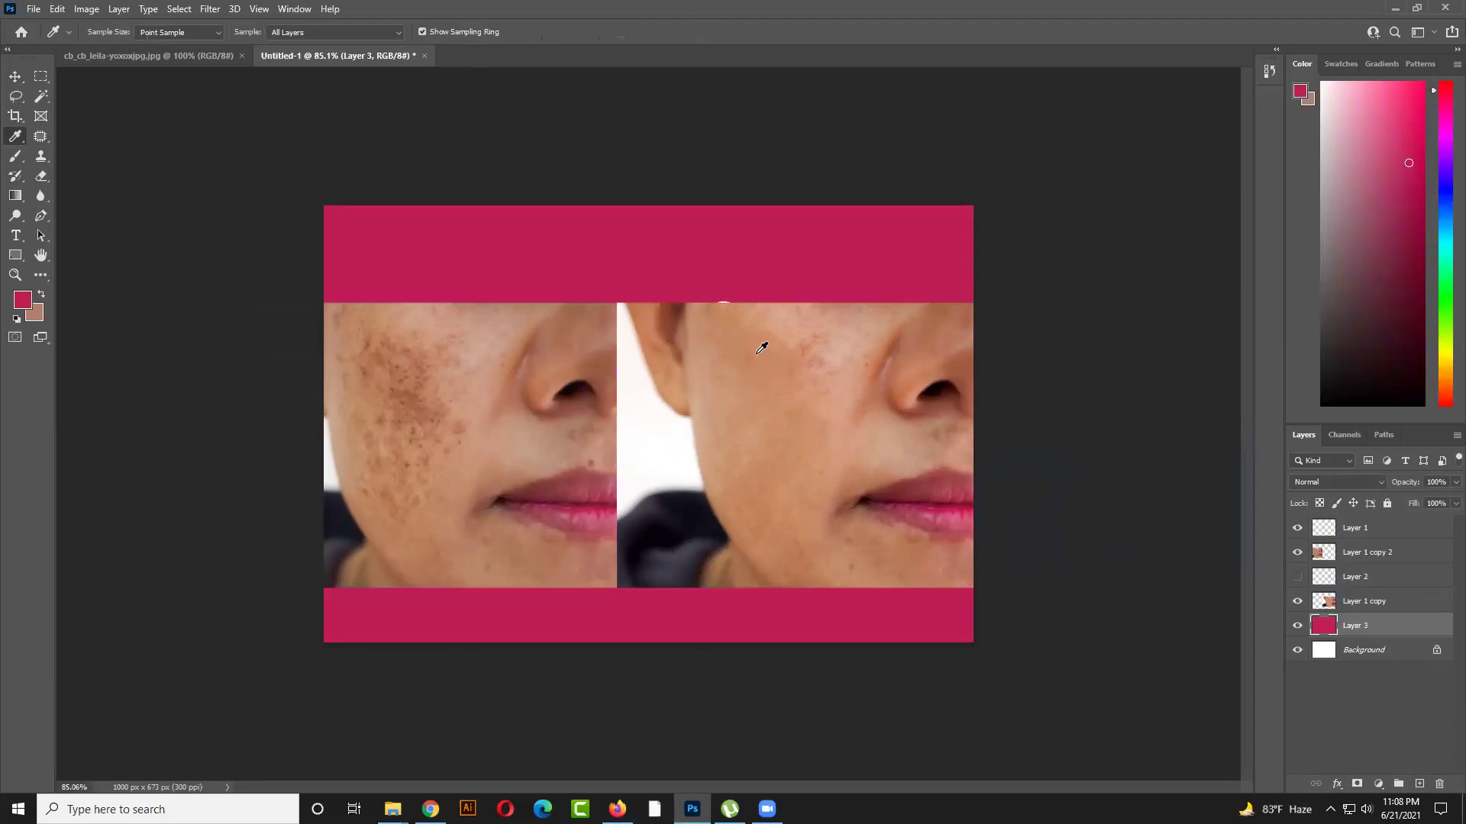
Make a trial rectangular selection on the top strip, then clear it
click(38, 77)
drag(694, 263, 819, 304)
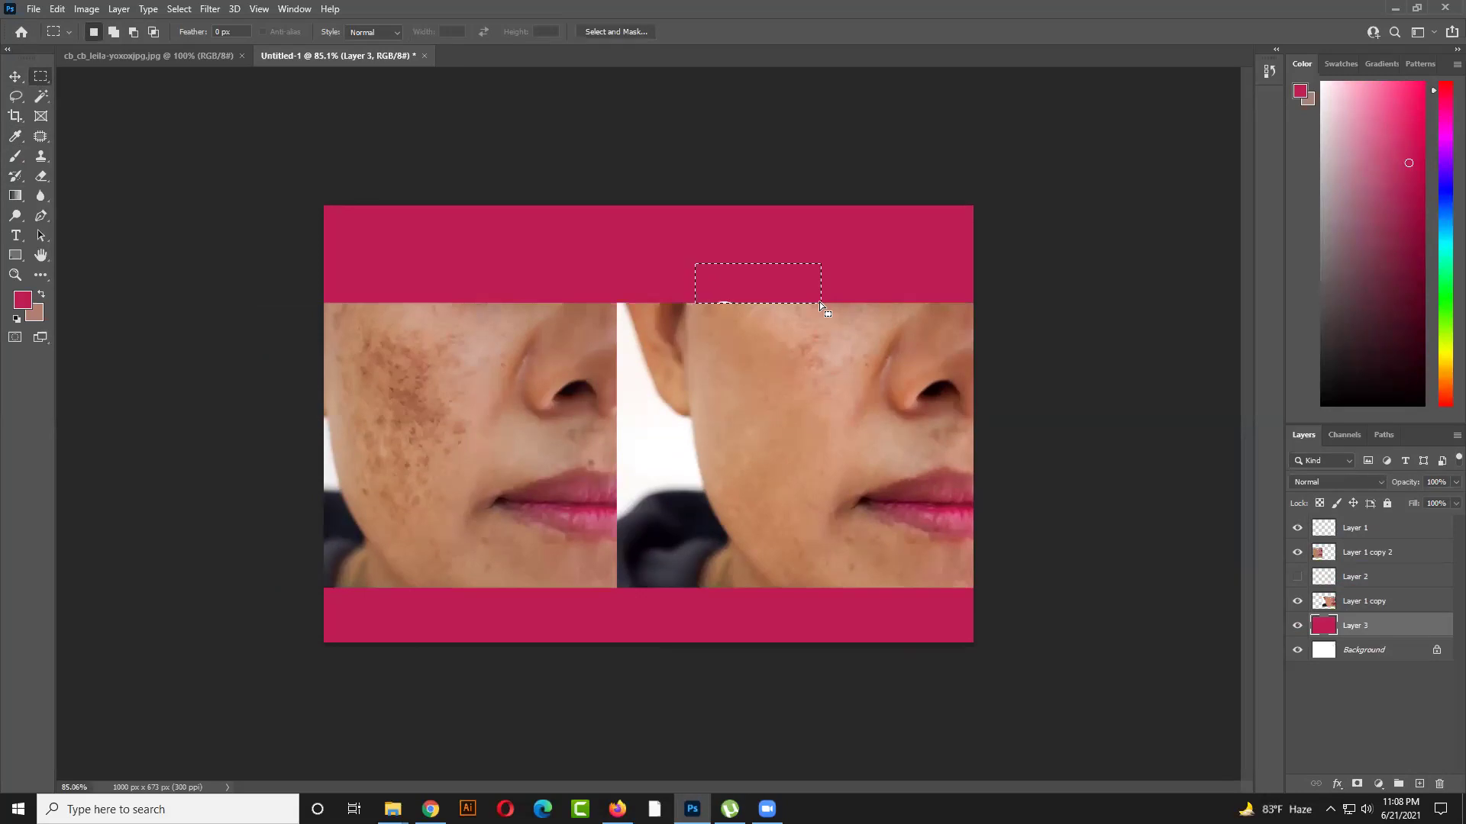
click(1375, 603)
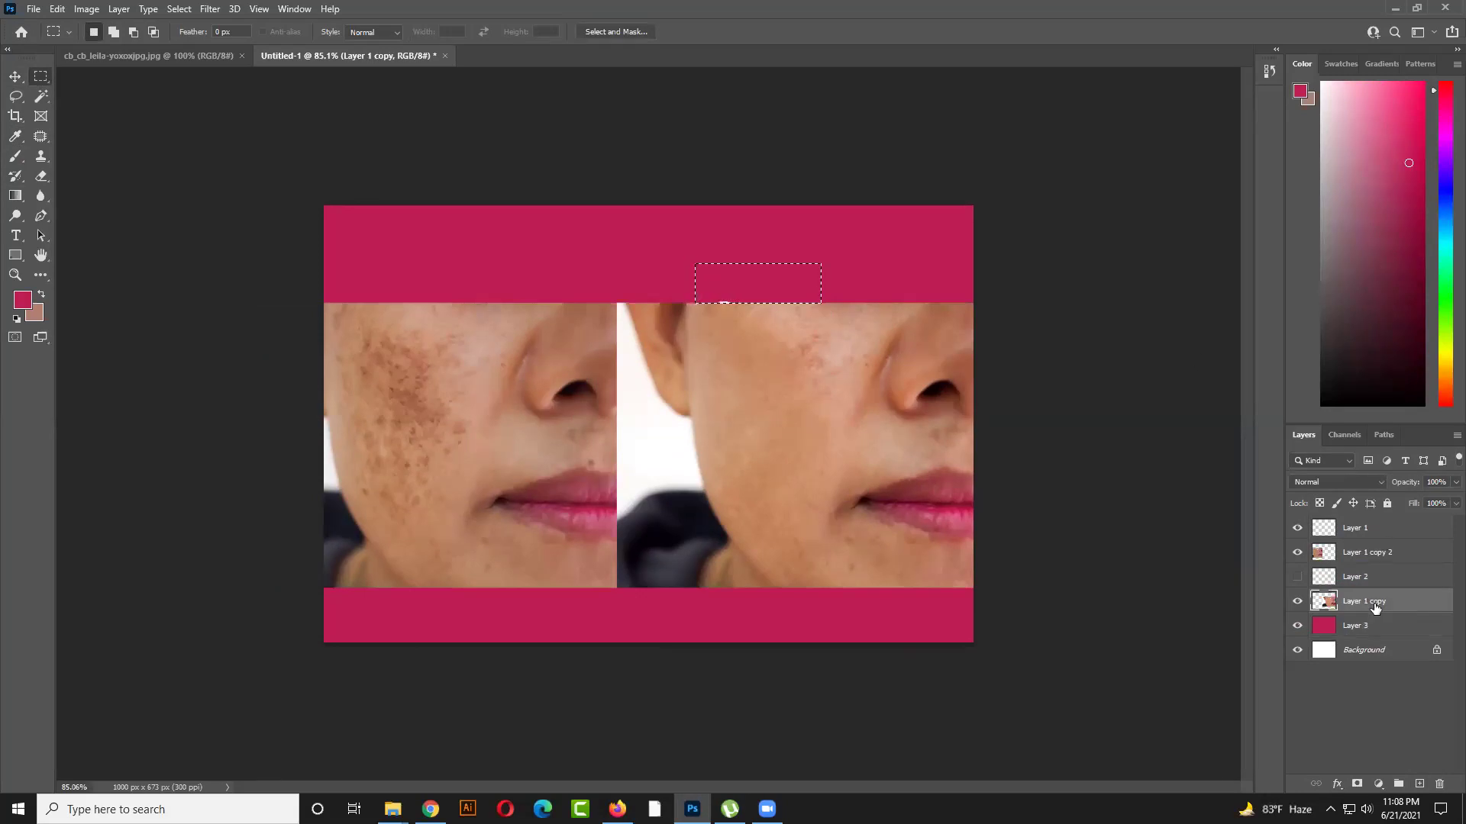
click(754, 426)
click(15, 76)
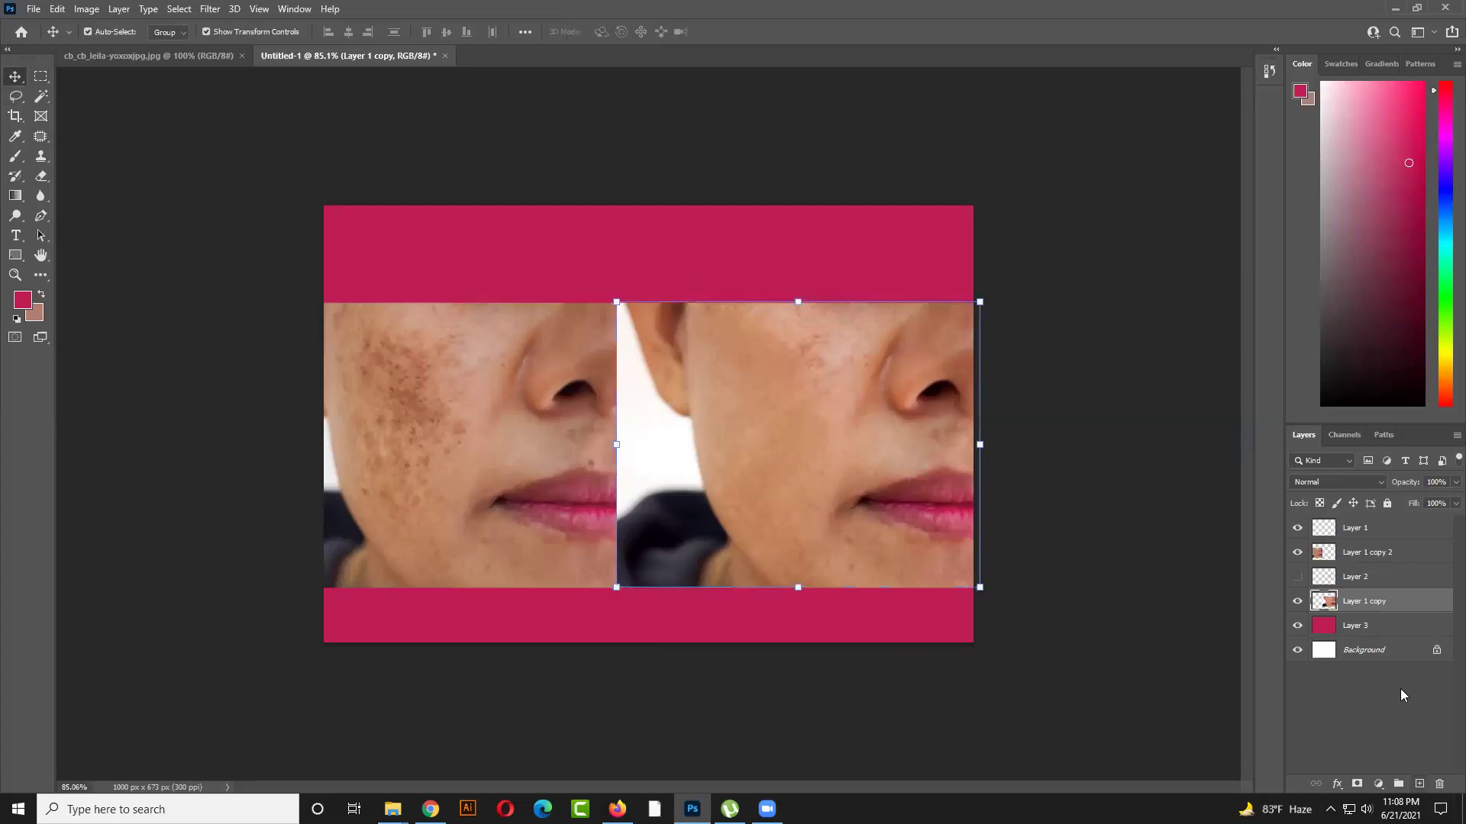
Add a new Layer 4 above Layer 3 and set the foreground colour to white
click(1419, 784)
drag(1394, 604, 1391, 631)
click(22, 300)
click(897, 417)
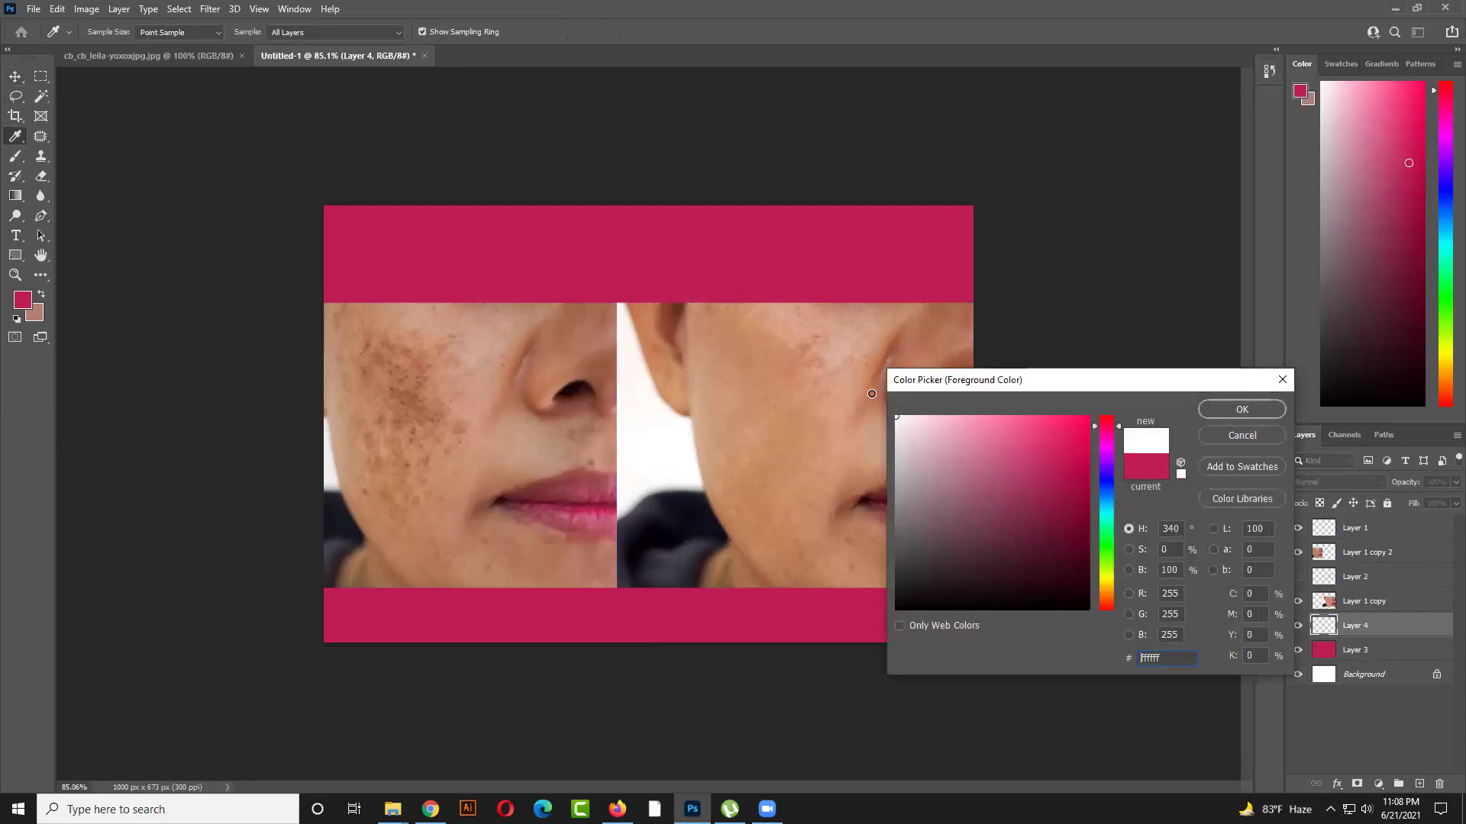
click(1219, 409)
Dab the strip centres with a soft 1100 px white brush
click(15, 155)
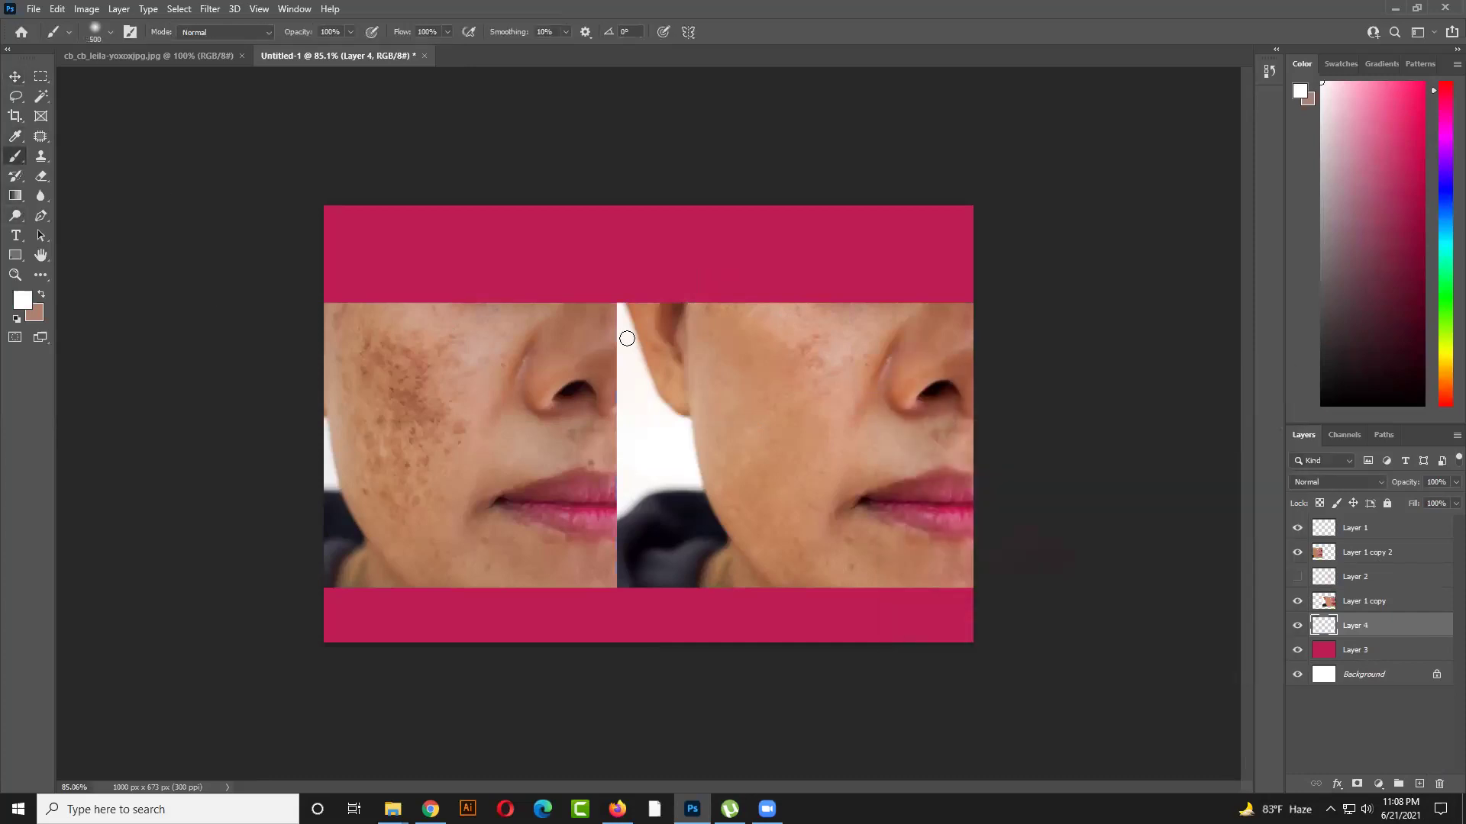
key(bracketright)
key(bracketright)
key(bracketright)
key(bracketright)
click(662, 416)
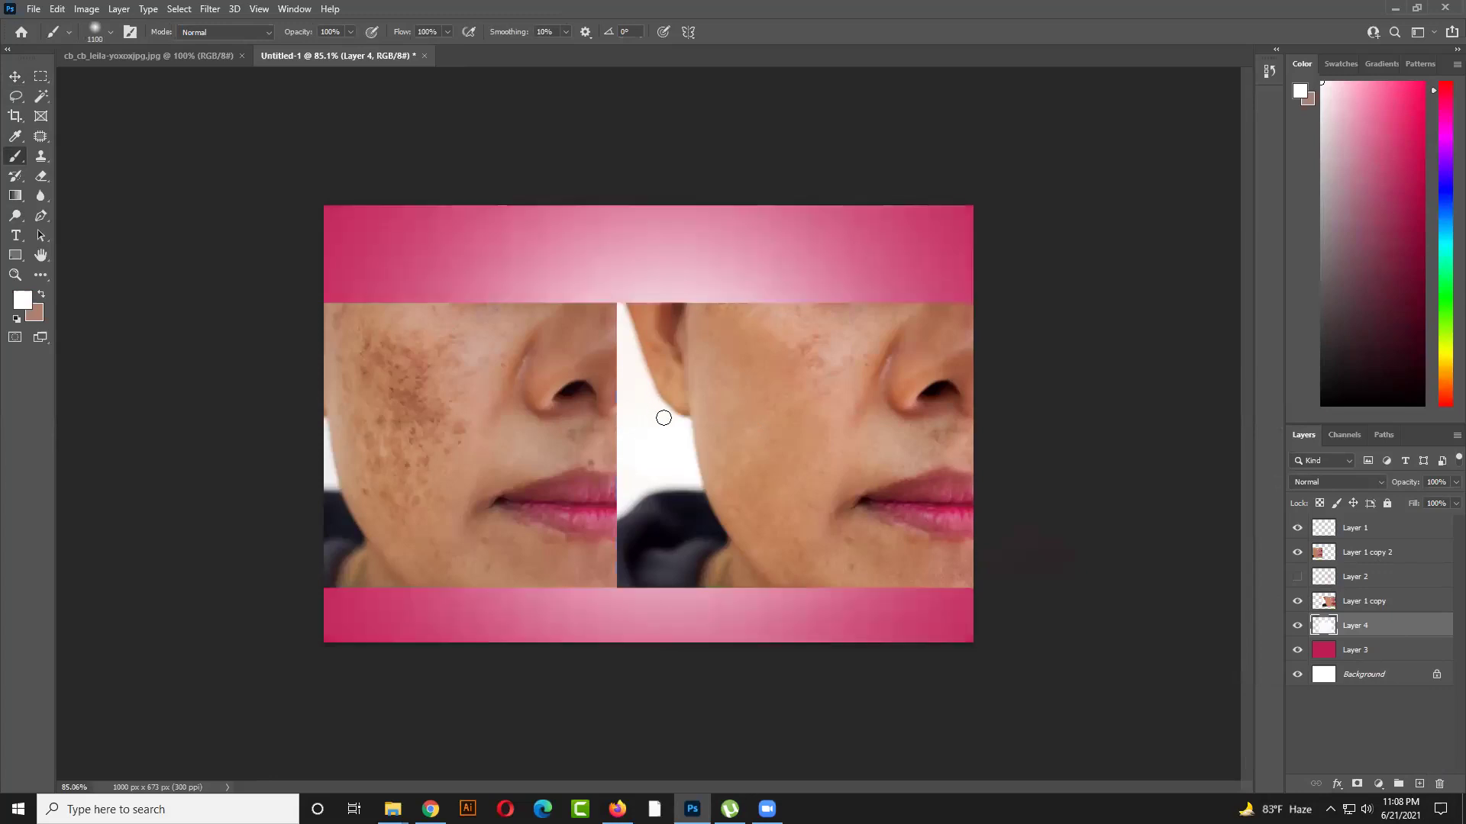
click(663, 415)
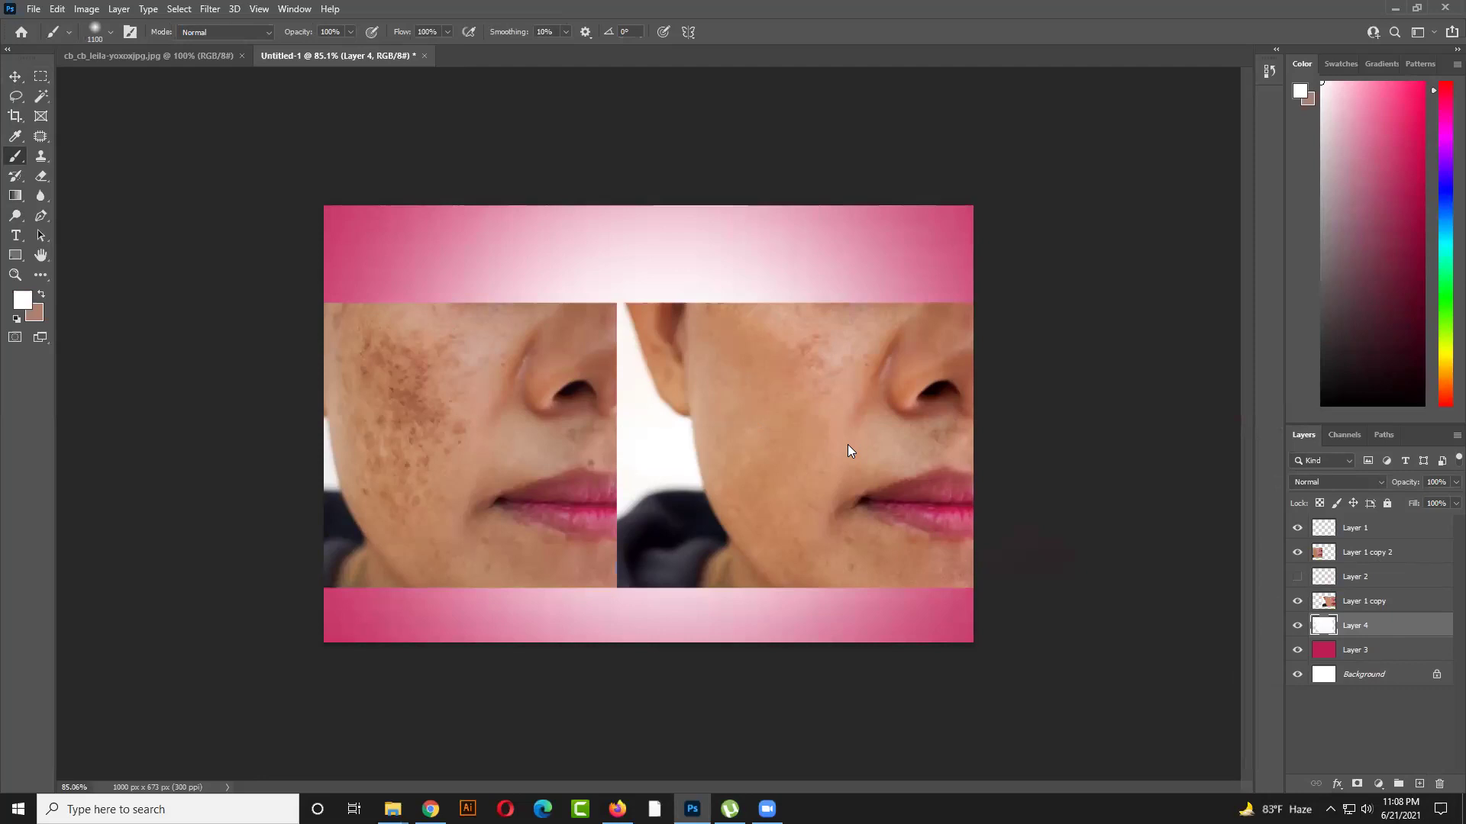
click(679, 396)
Lower Layer 4's opacity to 95%
click(16, 76)
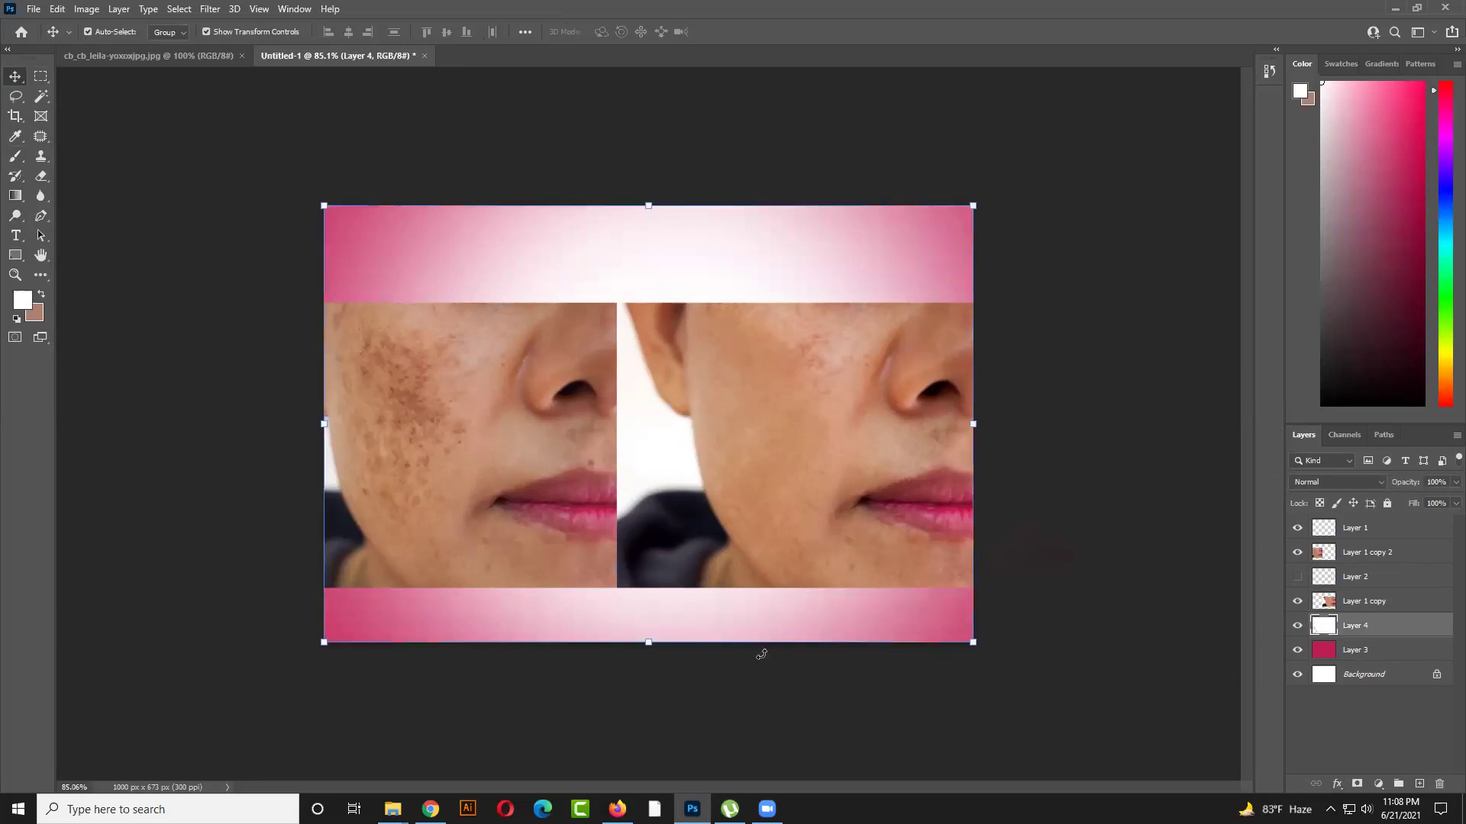
click(1442, 481)
drag(1442, 502, 1439, 501)
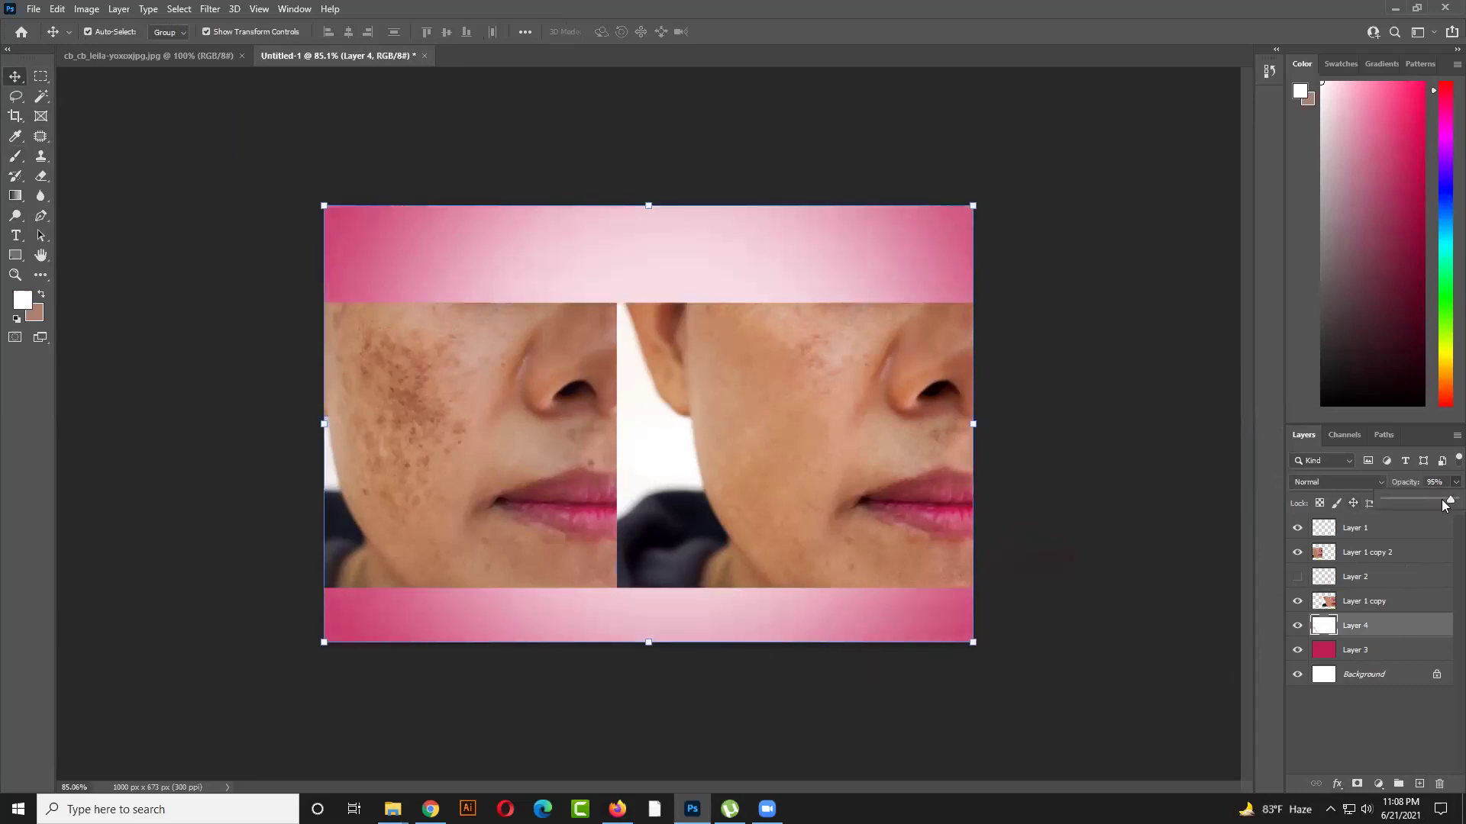
click(1022, 350)
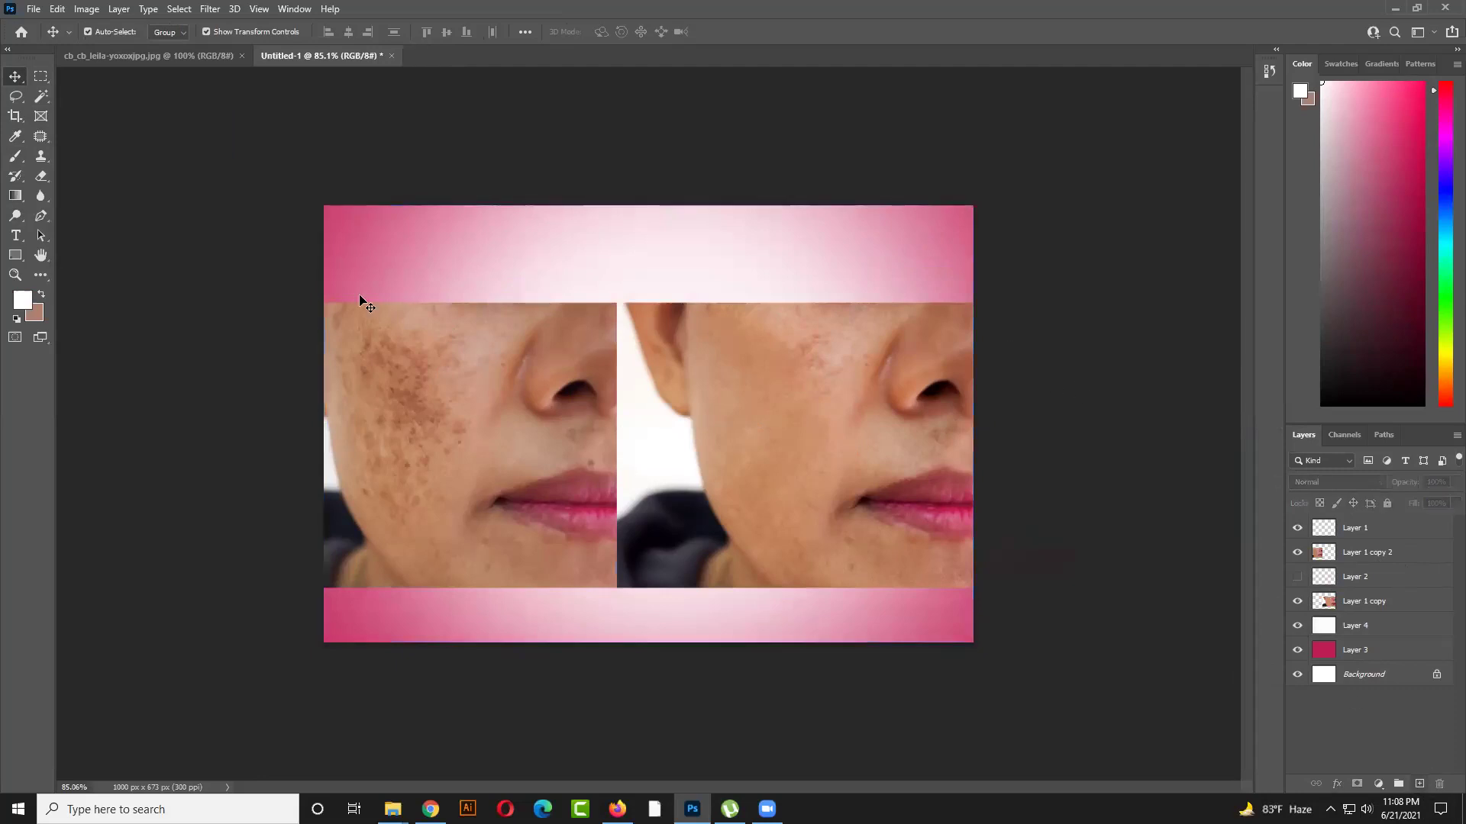
Type 'Image Retouch' on the top strip and enlarge it across the strip
click(407, 245)
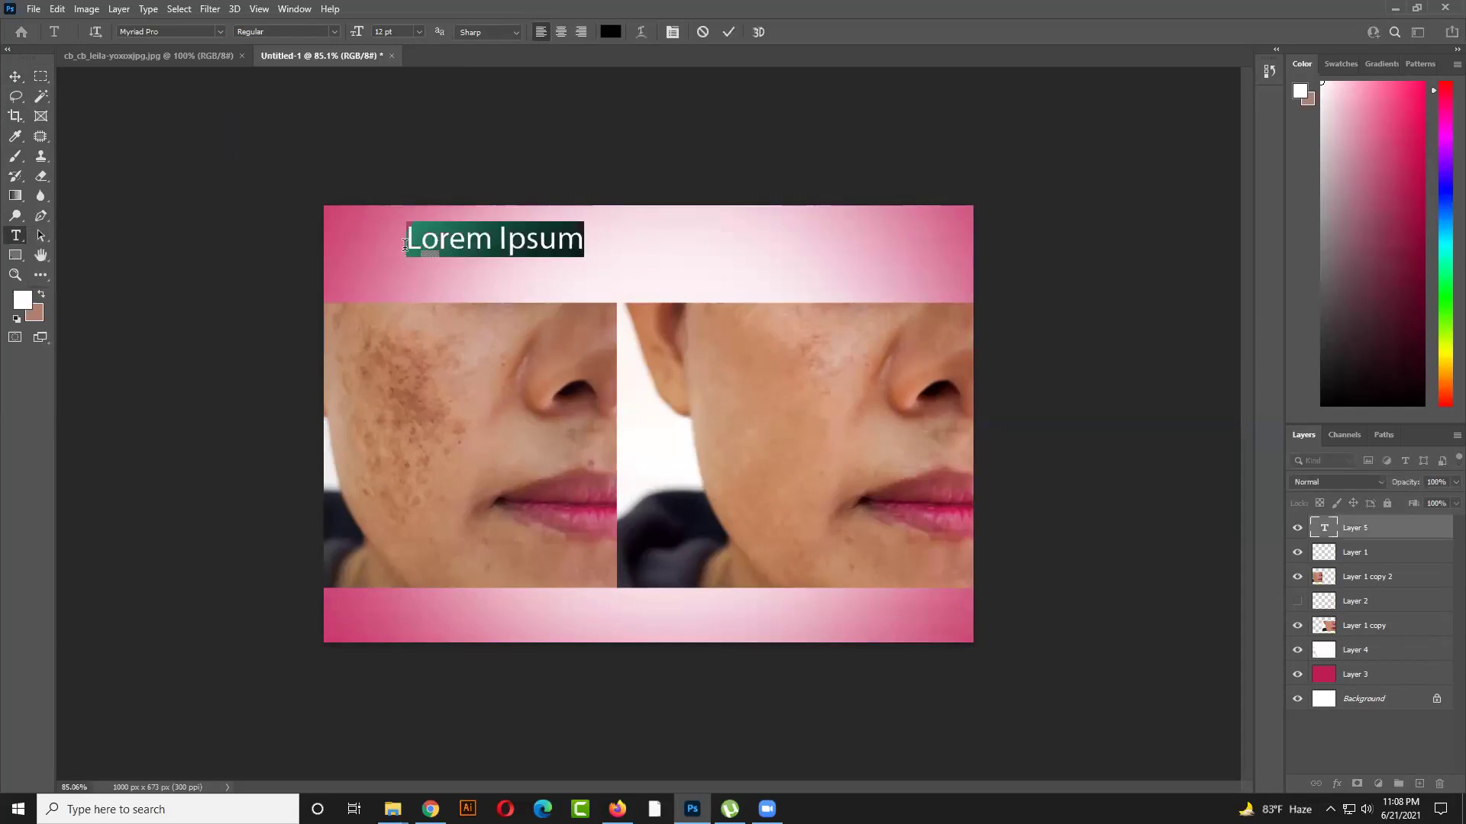
text(Imag )
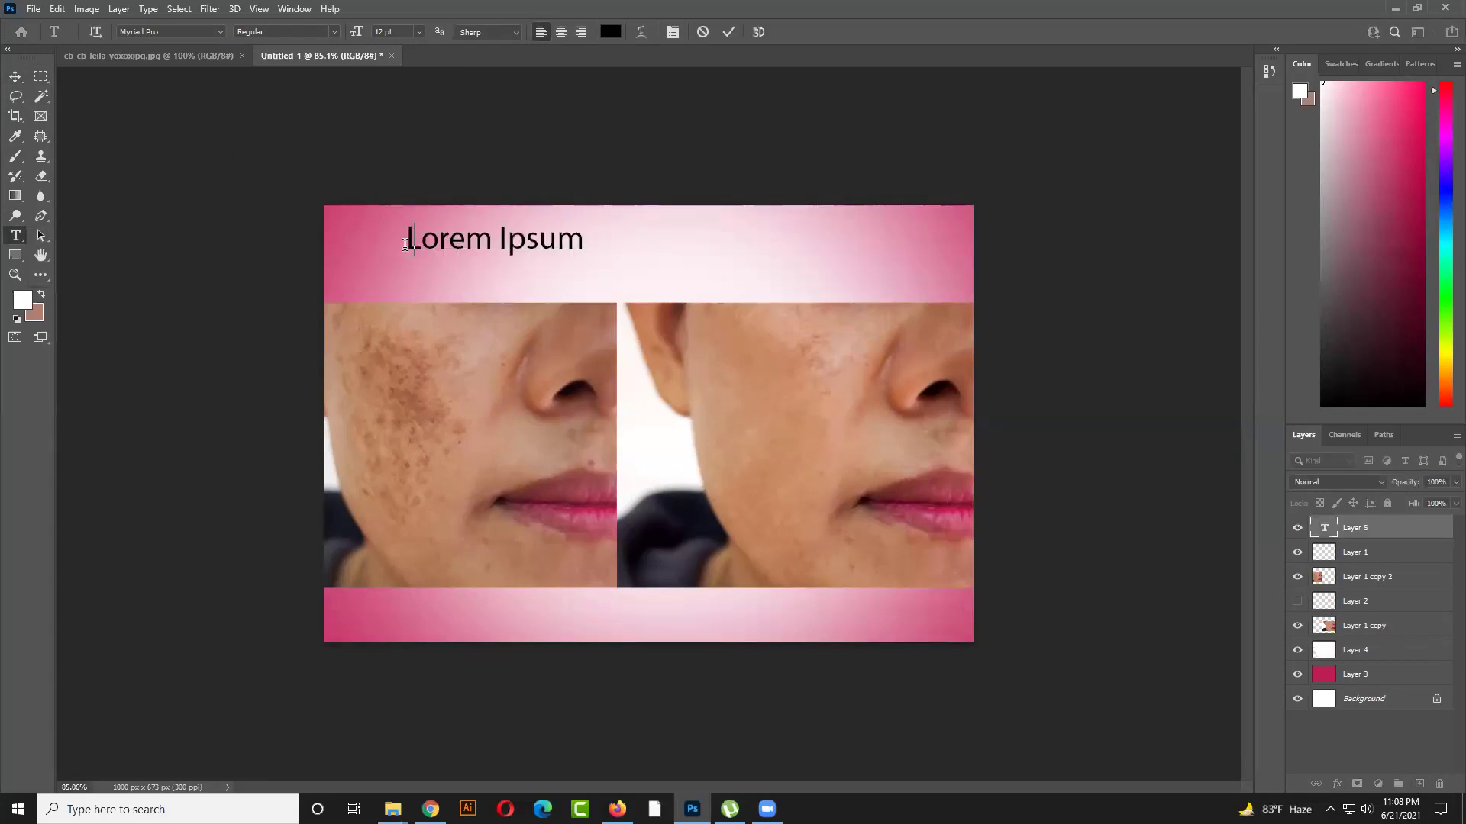
text(e)
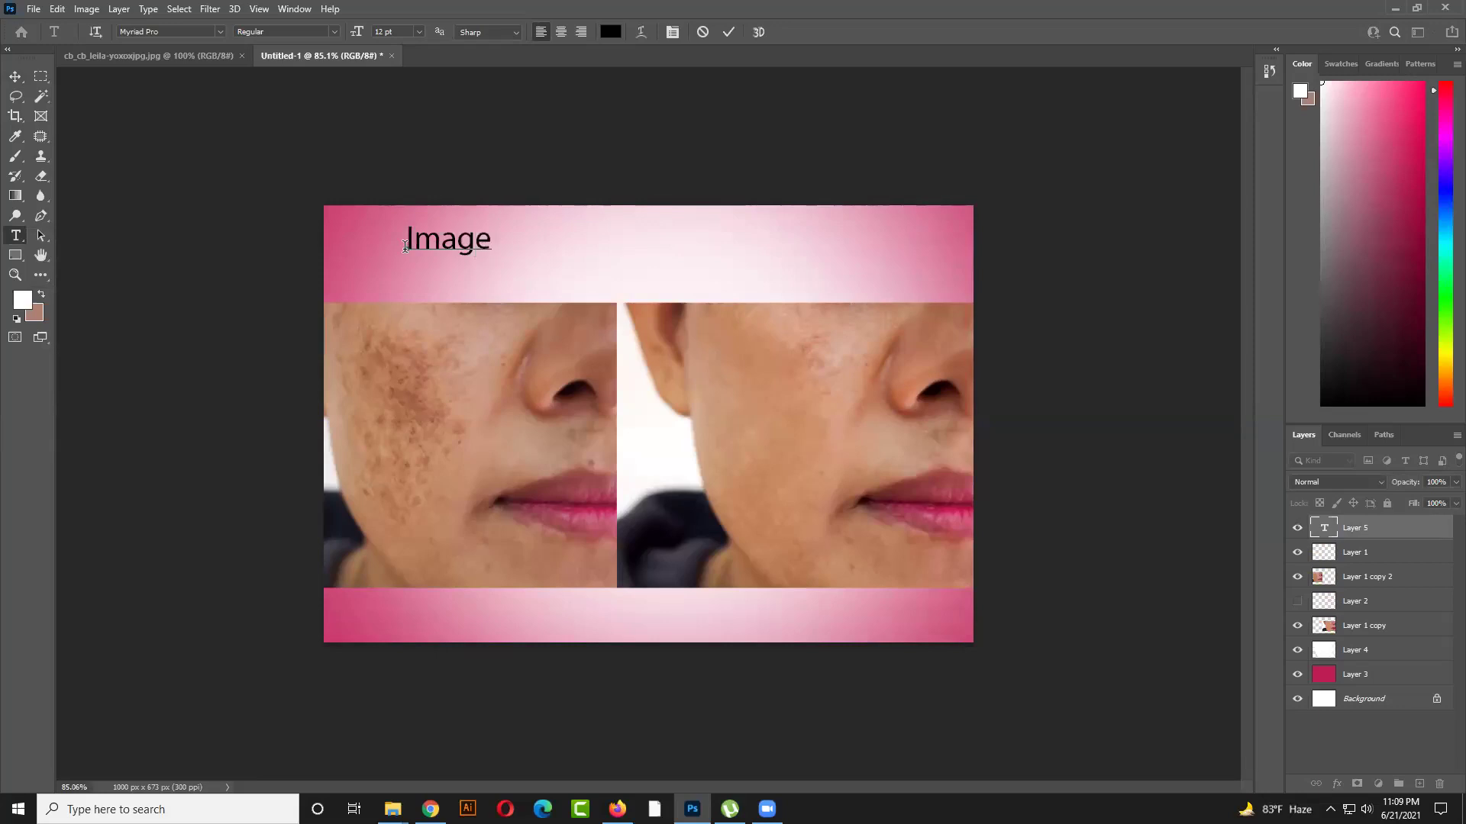
text( Retouch)
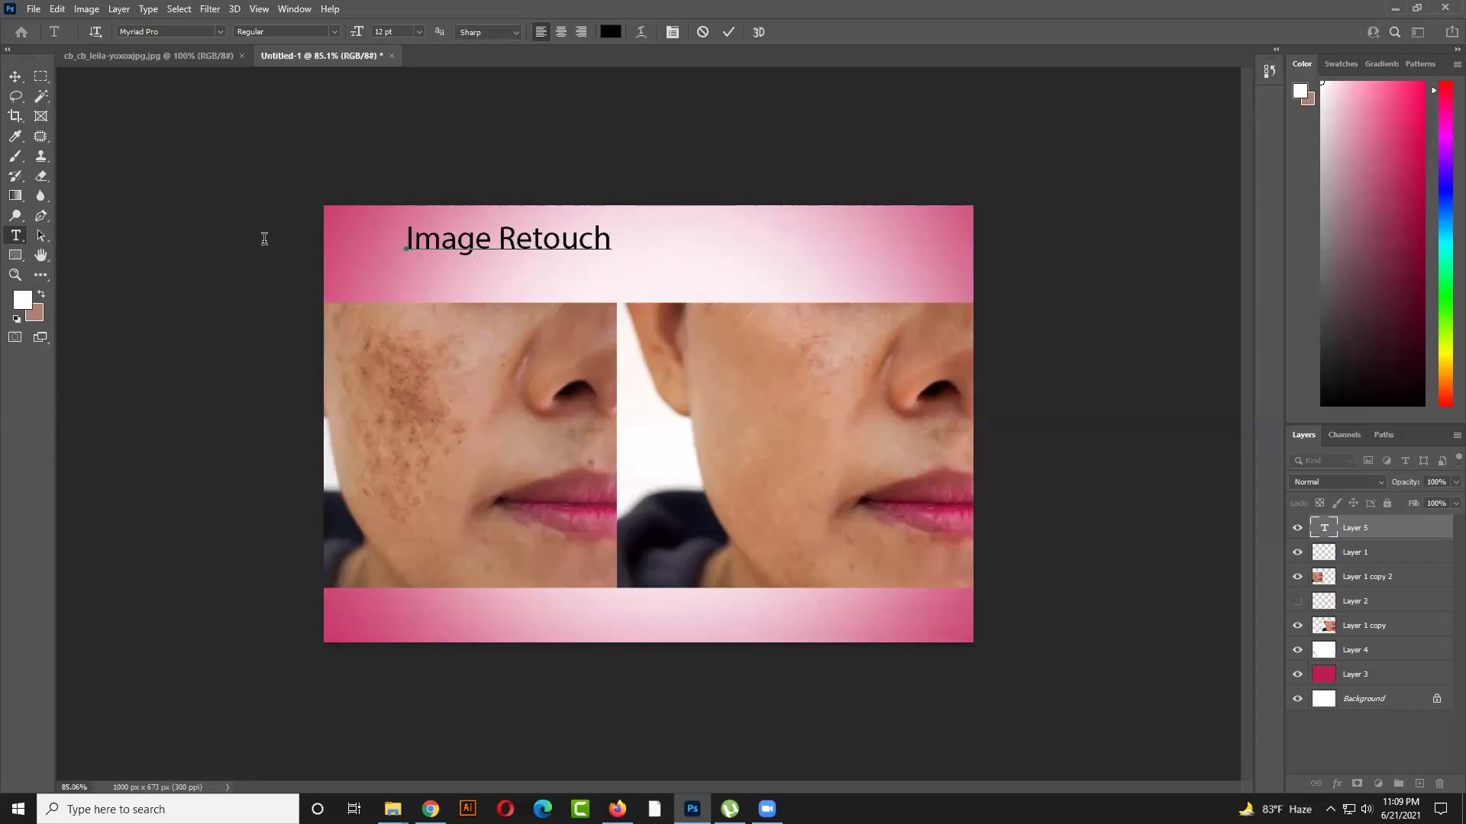
click(16, 77)
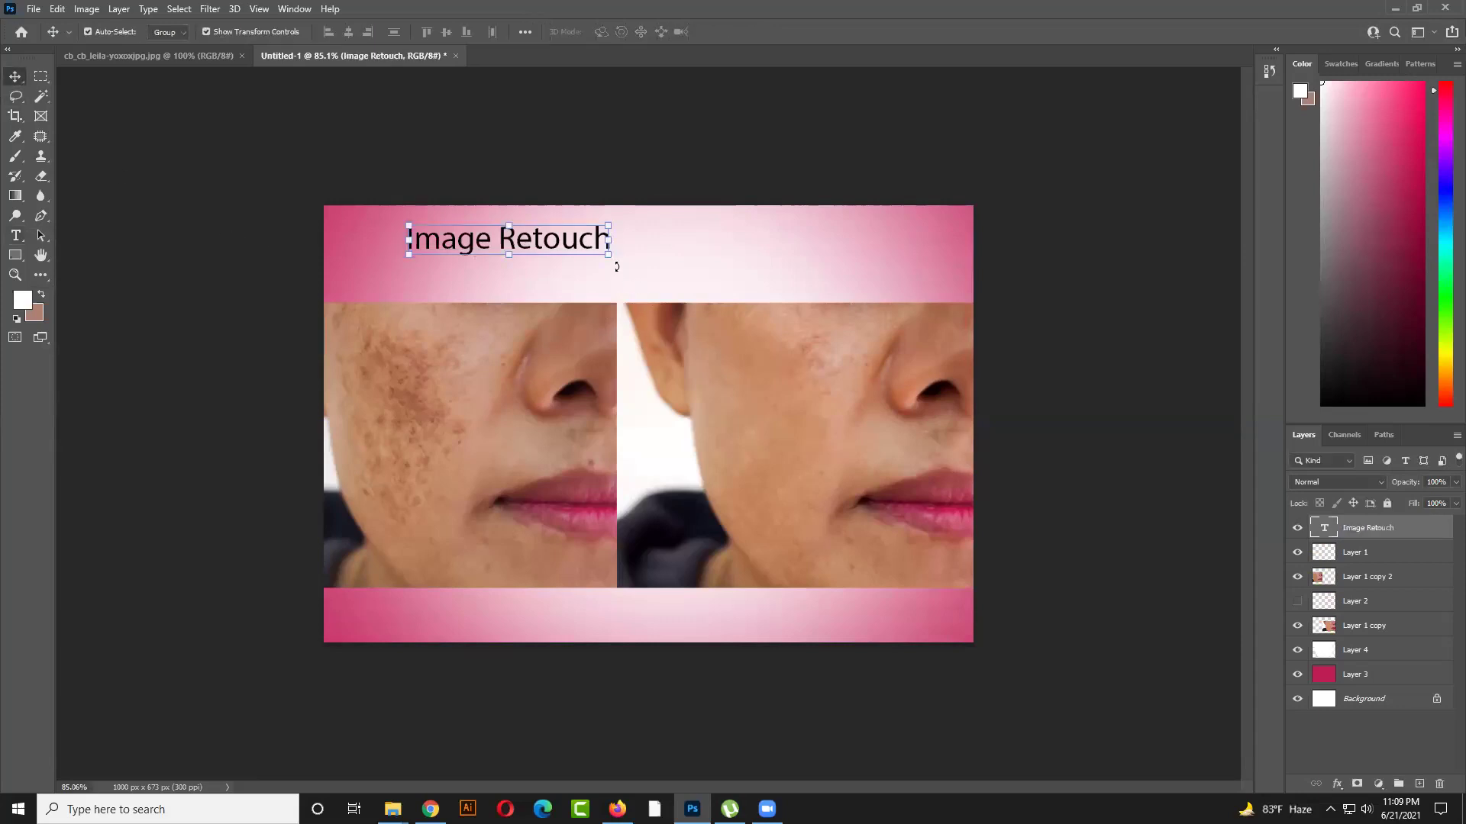
mouse_move(608, 257)
mouse_down()
mouse_move(751, 294)
mouse_move(926, 300)
mouse_move(870, 268)
mouse_up()
key(Return)
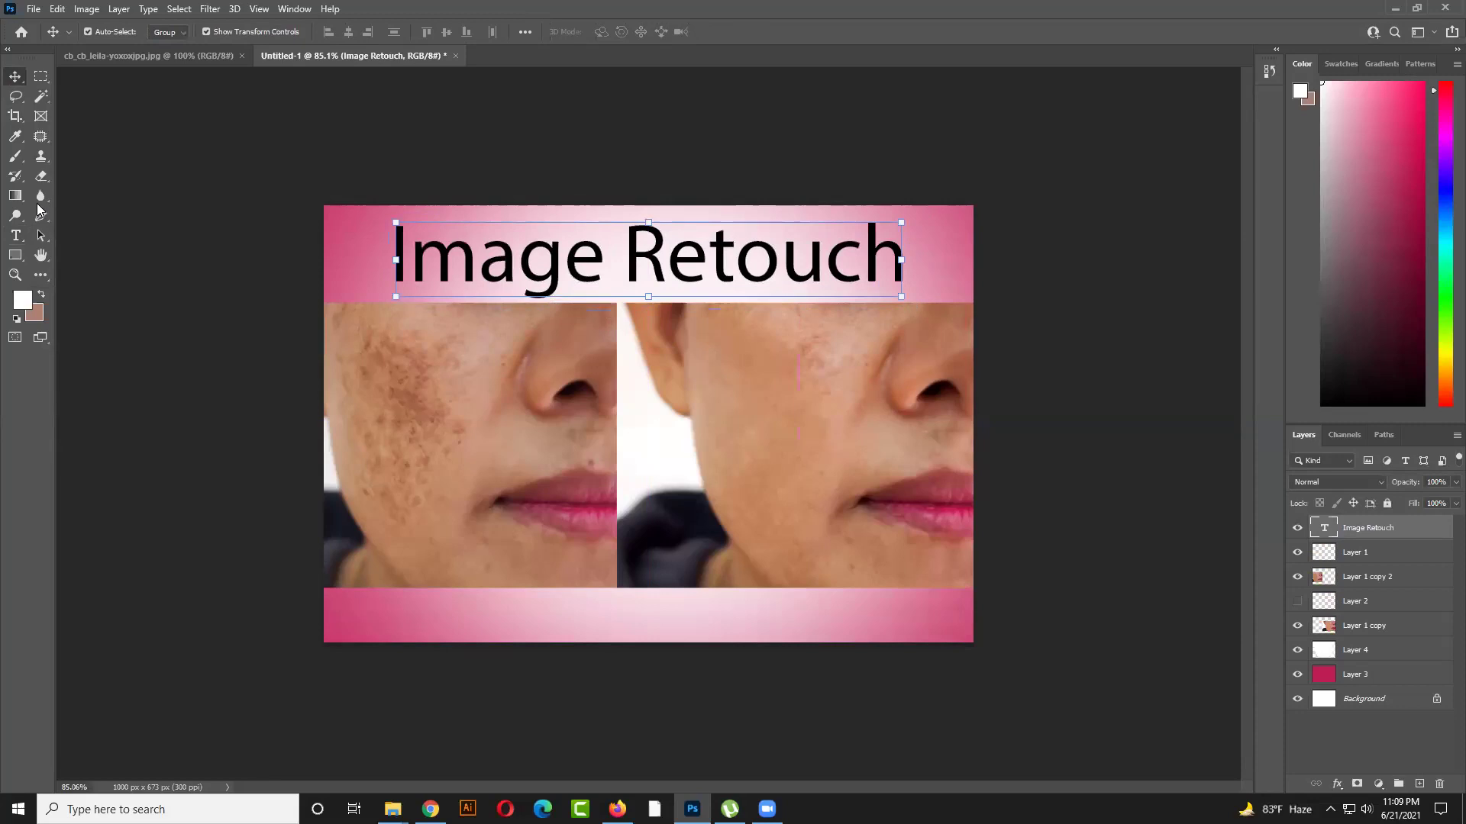
Make the title bold Racing Sans One and shift it about 47 px left
click(15, 235)
click(430, 255)
key(ctrl+a)
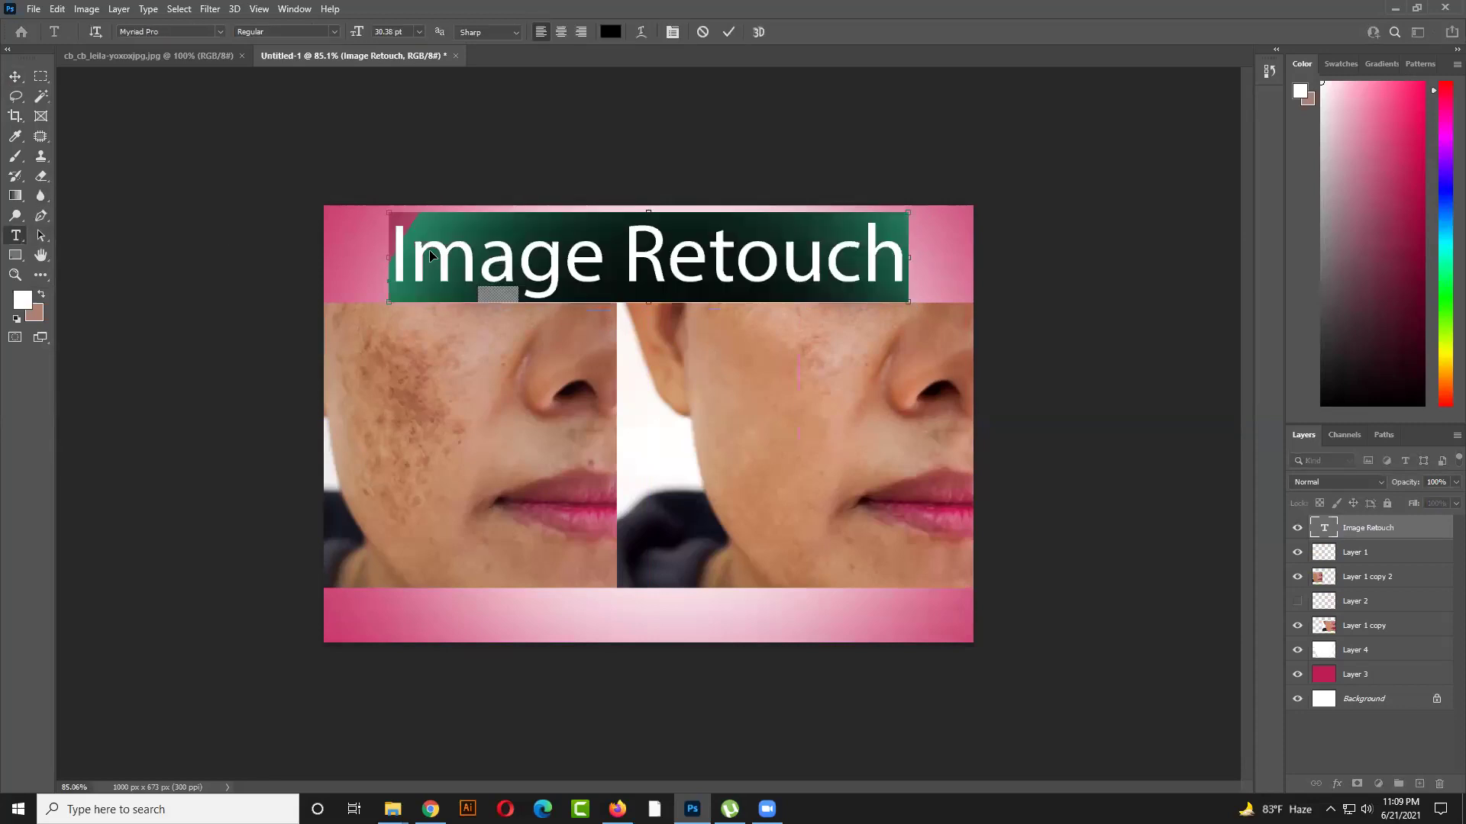
key(ctrl+t)
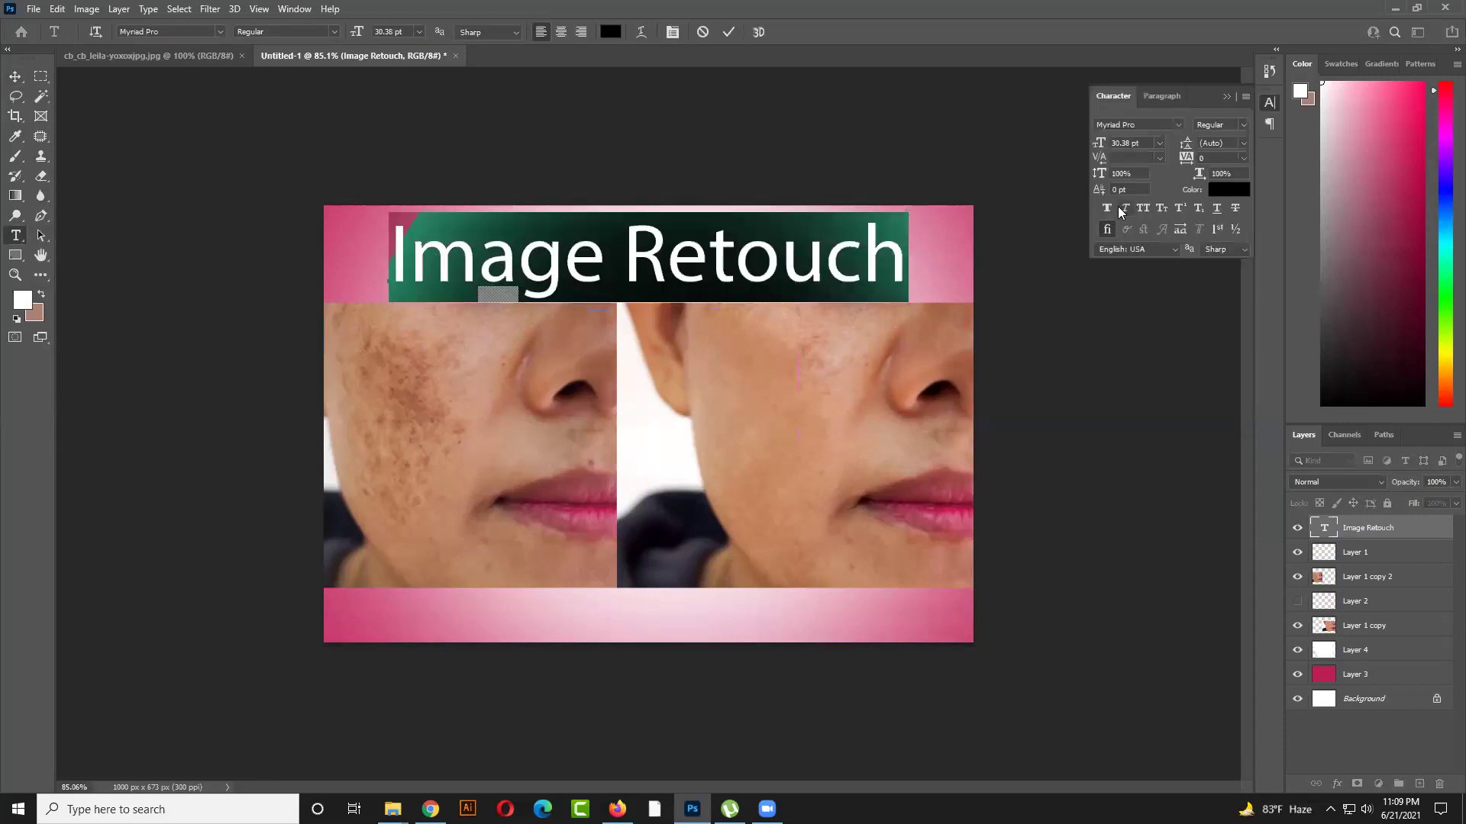
click(1109, 206)
click(1177, 126)
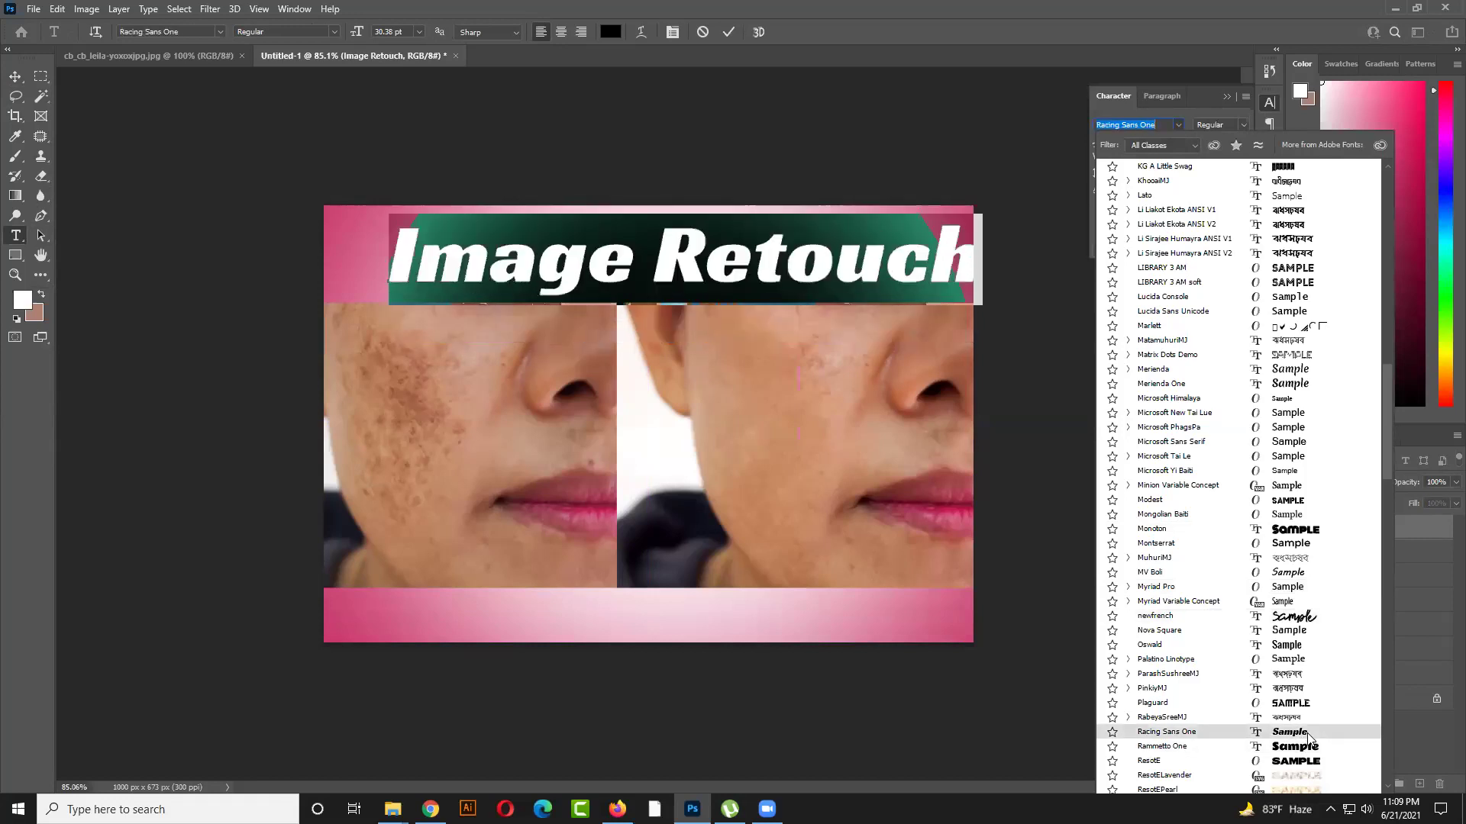
click(1307, 732)
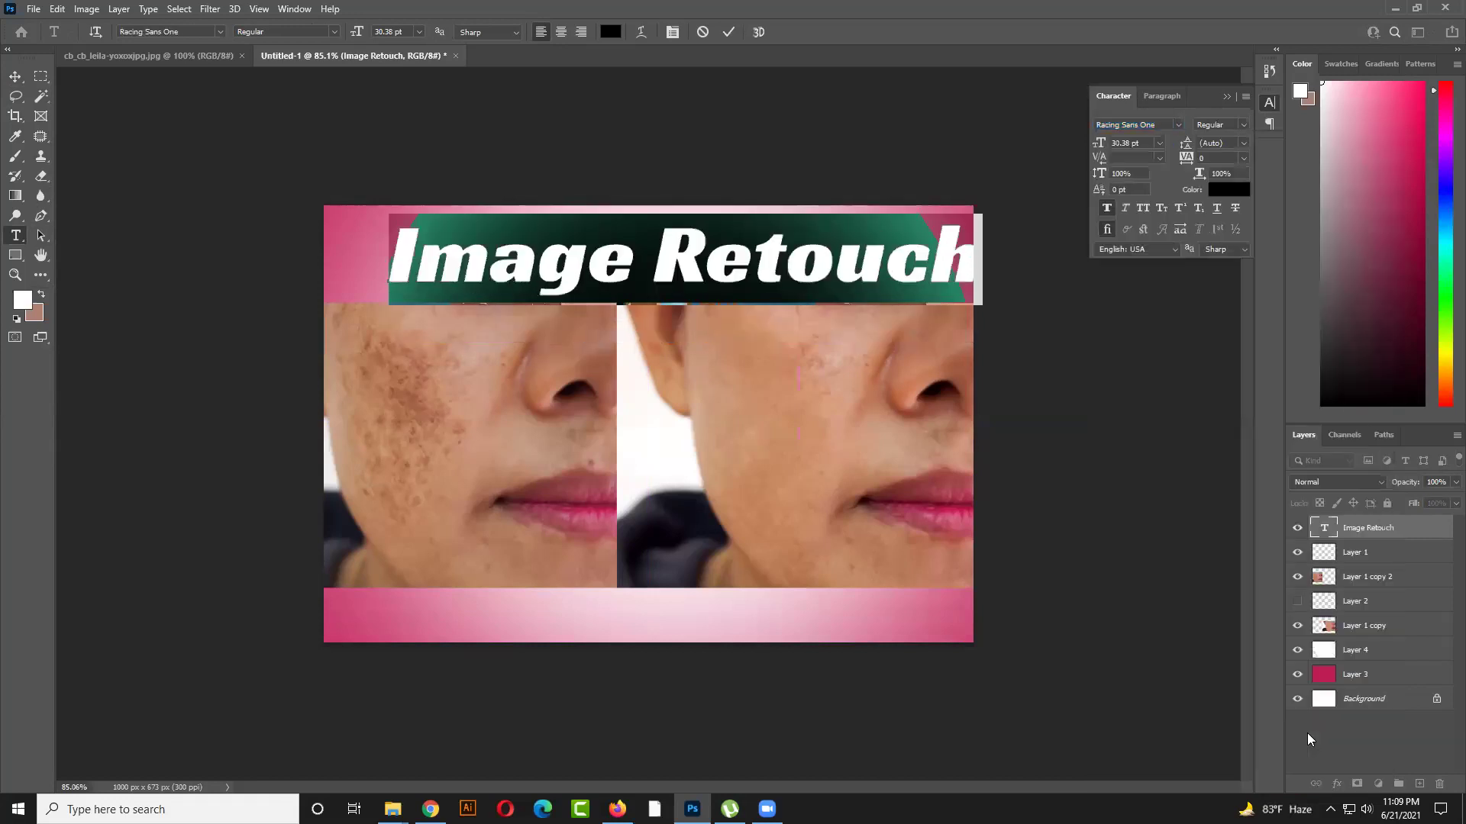
click(729, 32)
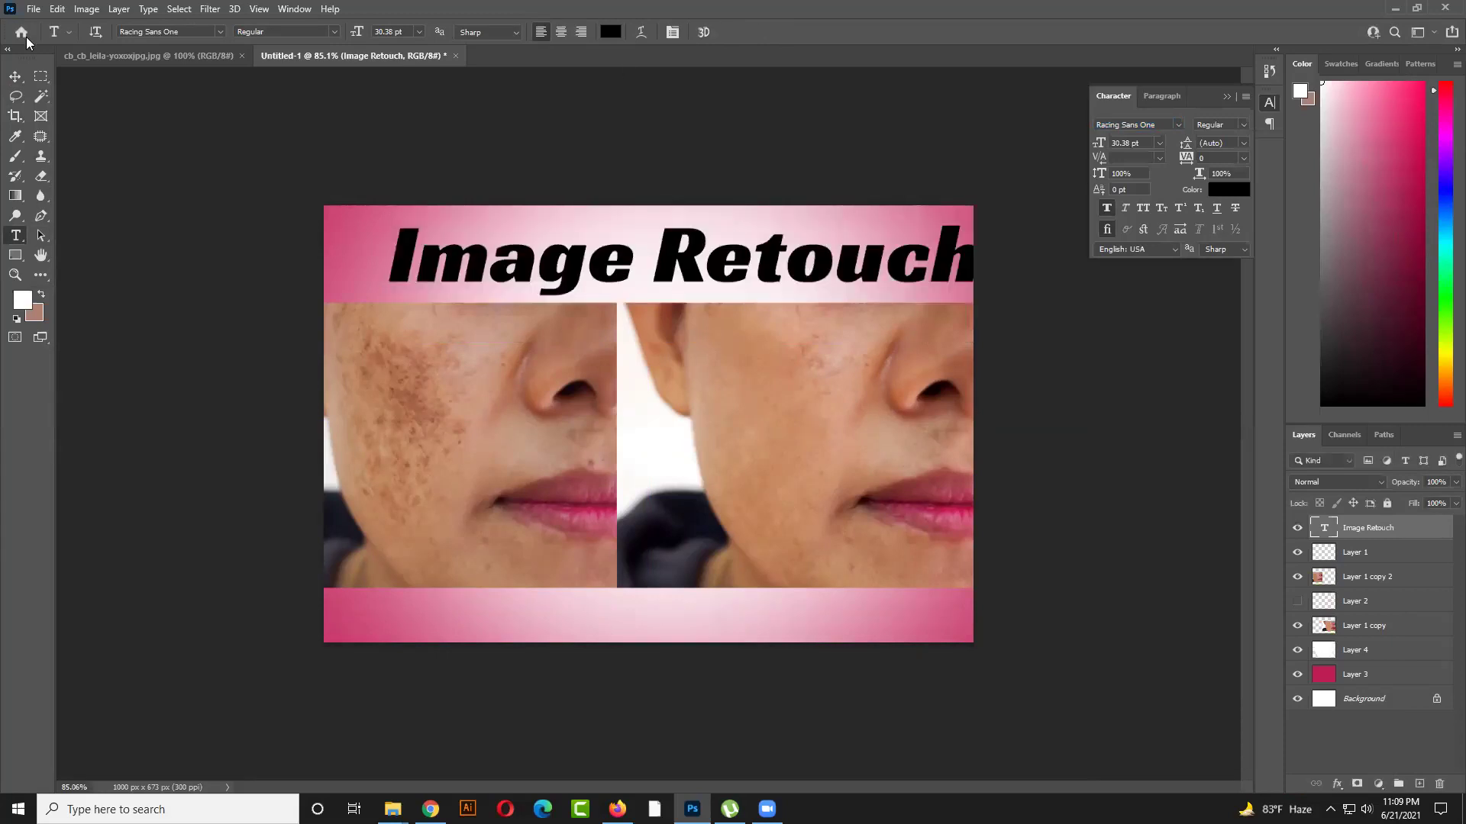
click(16, 77)
drag(695, 261, 661, 262)
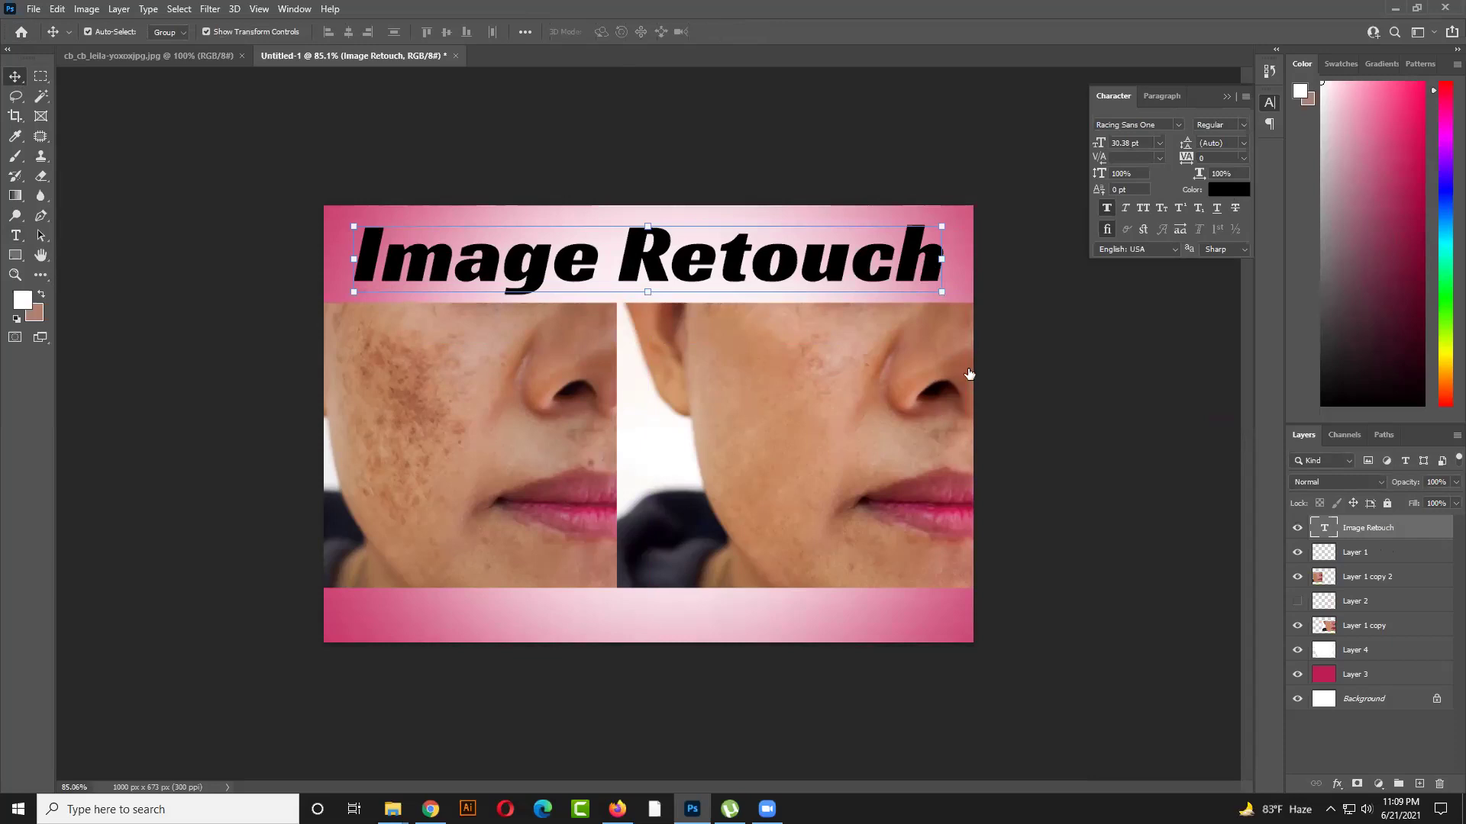
Set the title's text colour to white (ffffff)
click(1229, 190)
text(ffffff)
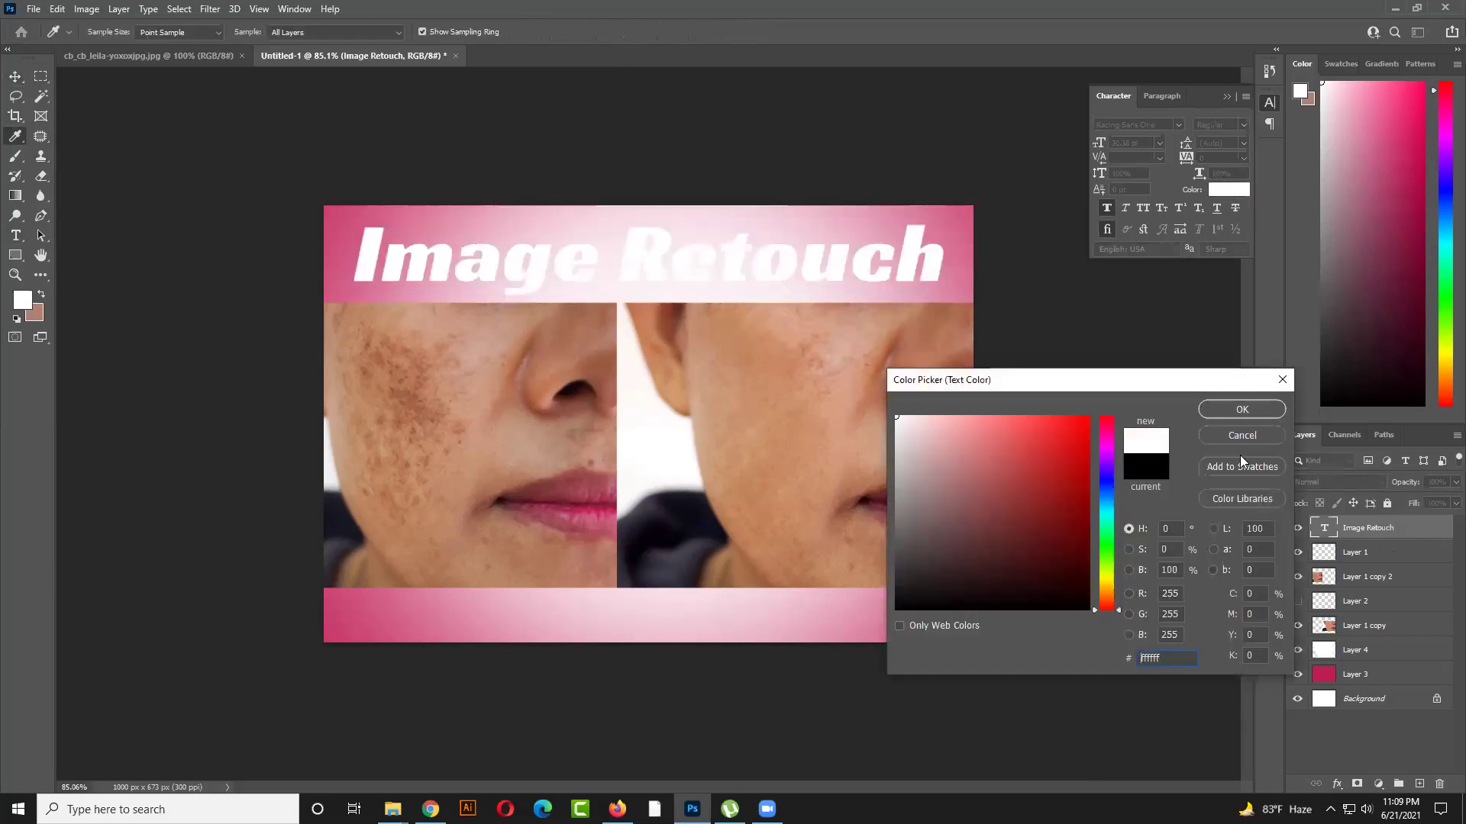
click(1243, 410)
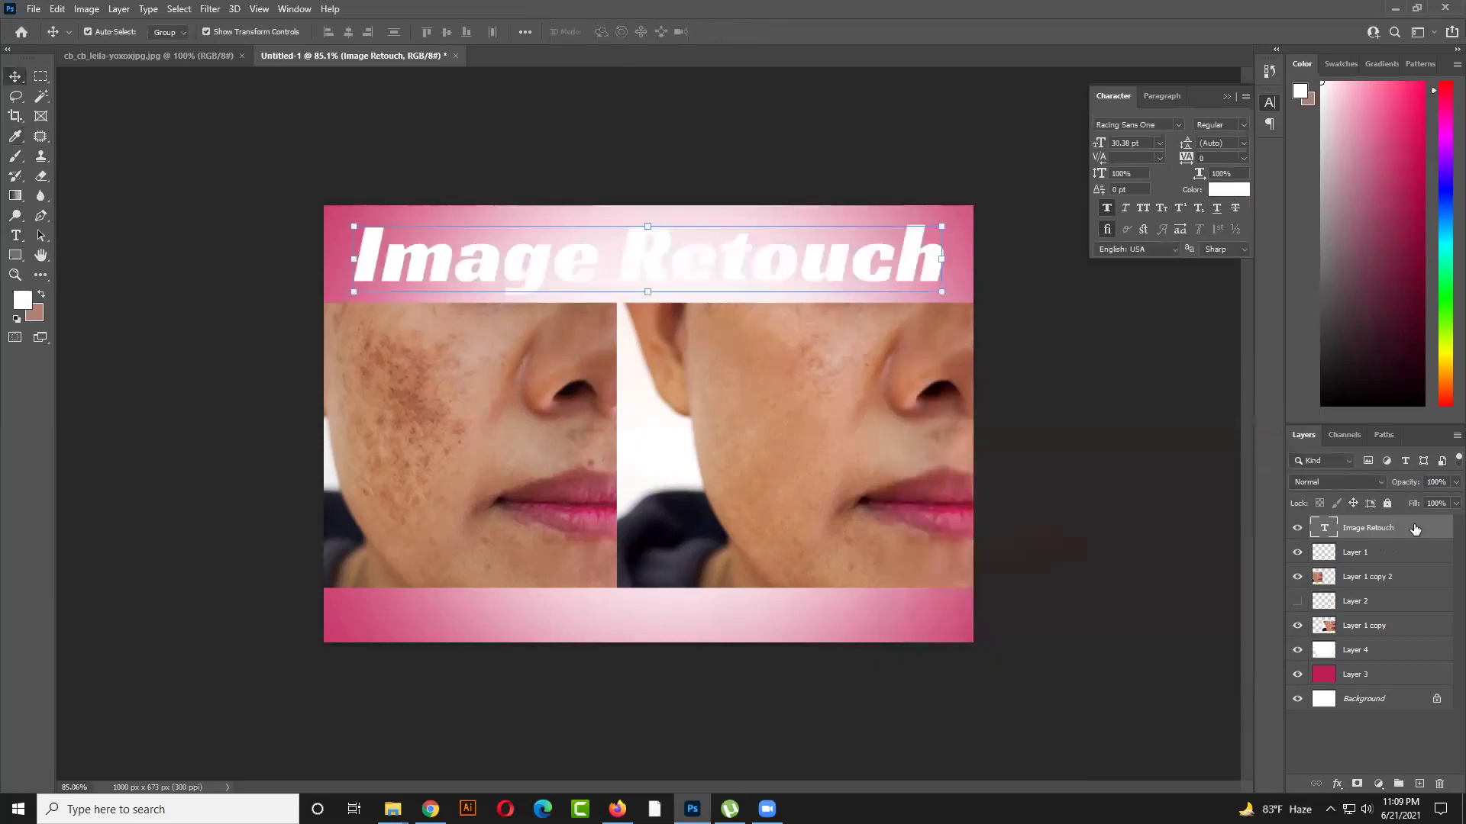
Add a black Stroke layer style to the title, positioned Outside the letters
right_click(1420, 531)
click(1253, 120)
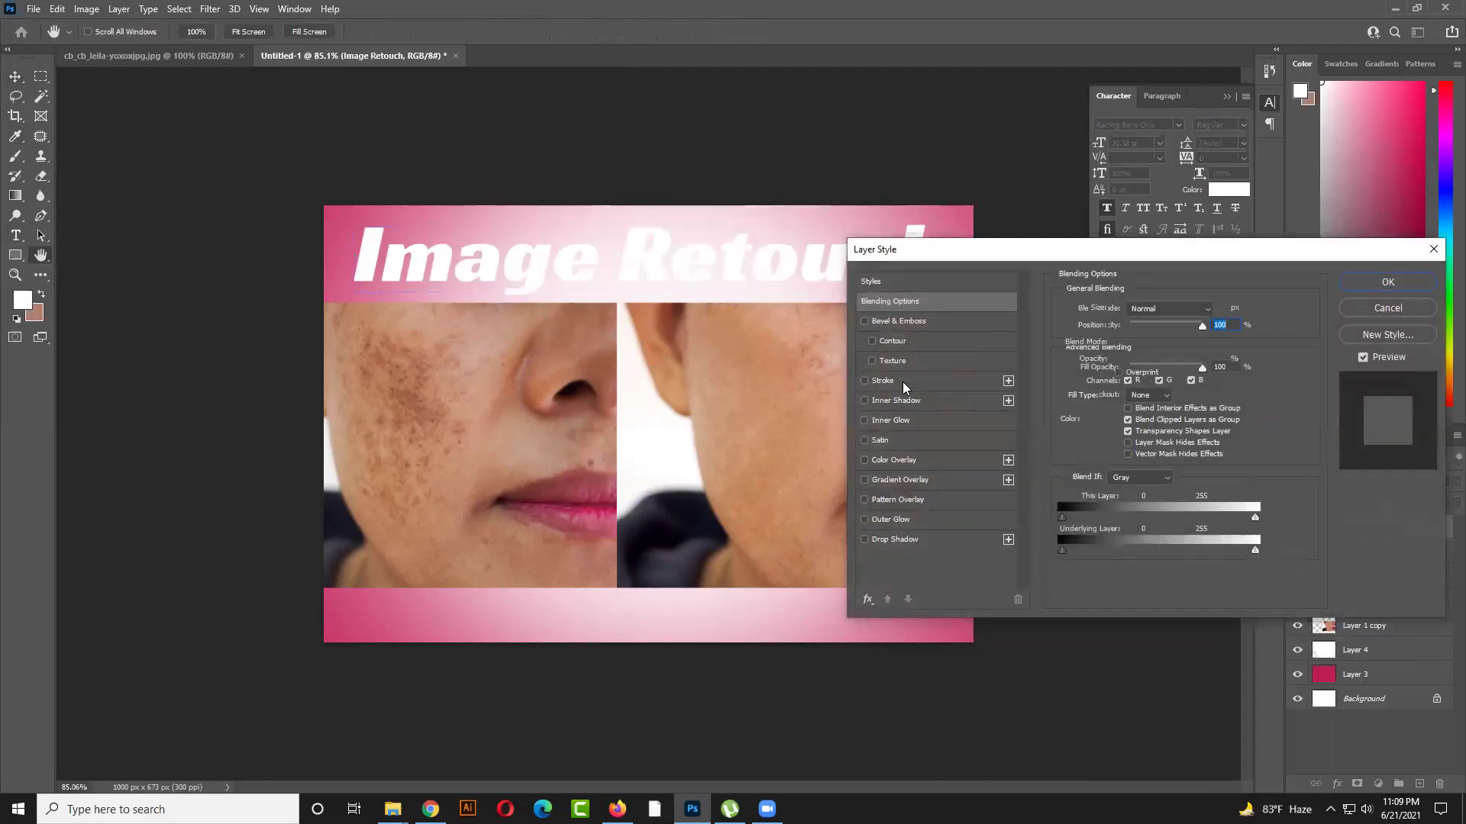
click(902, 381)
drag(1094, 246, 1118, 292)
click(1163, 377)
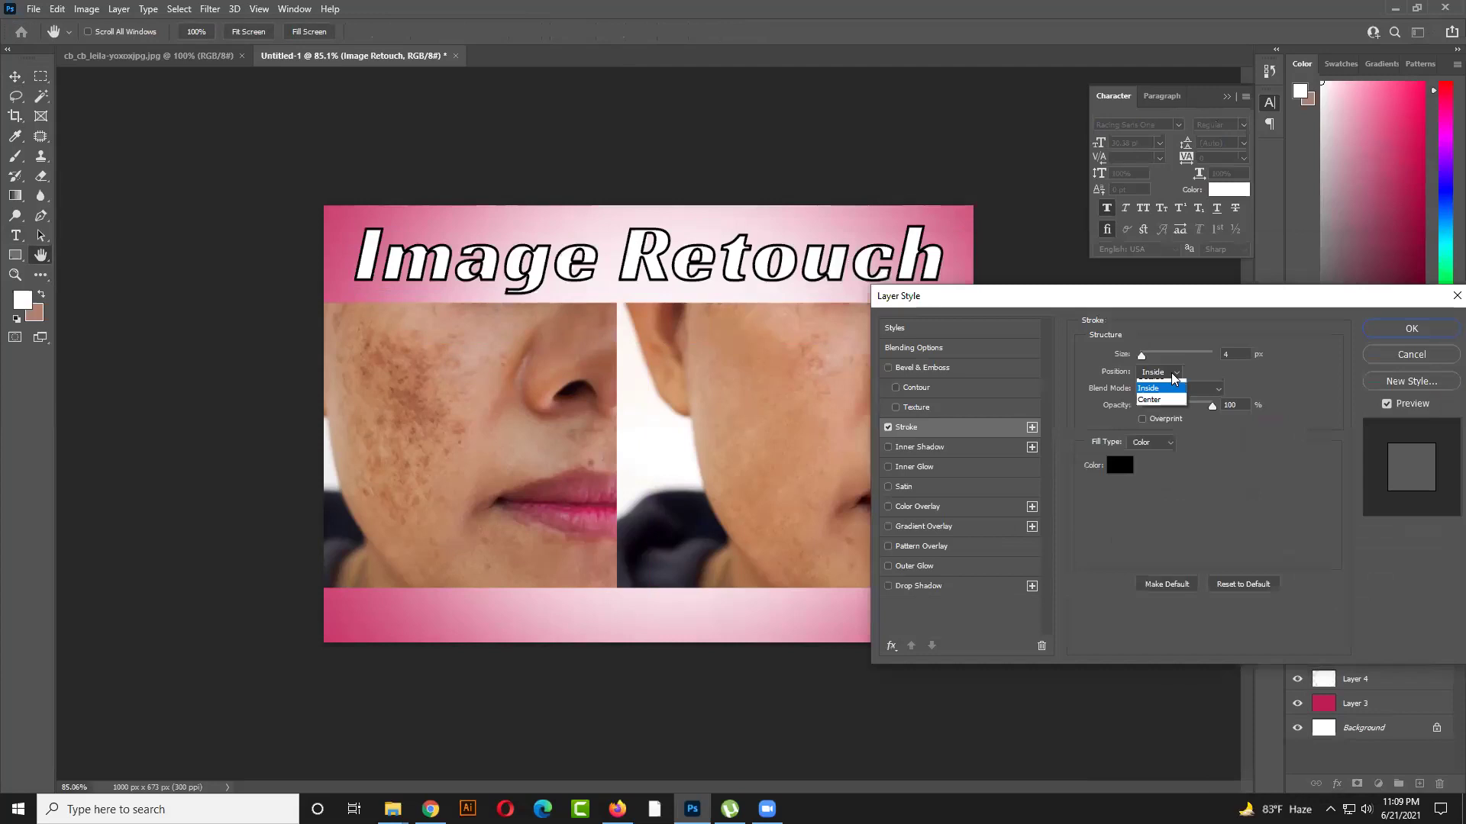
click(1162, 378)
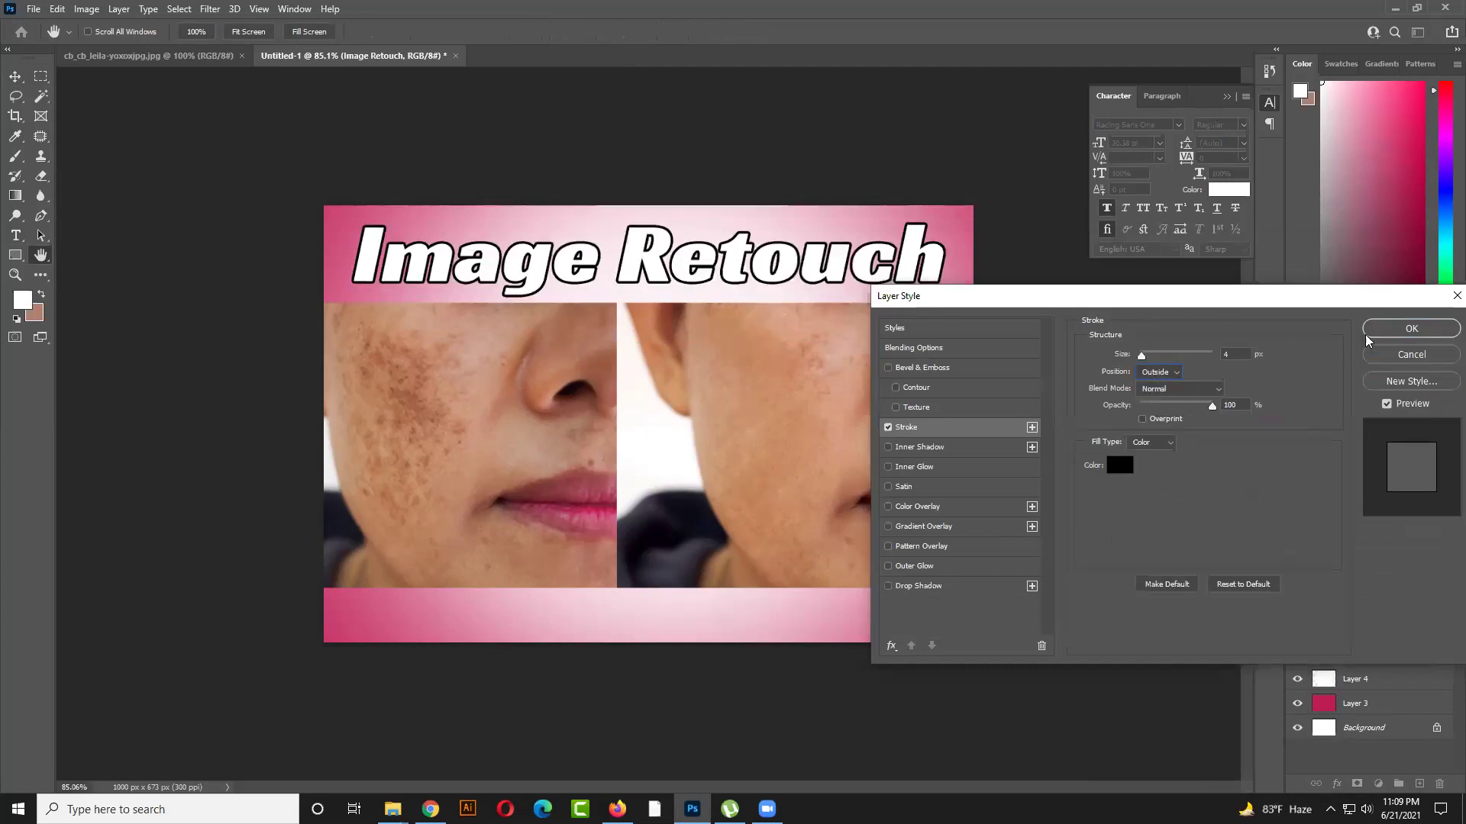
click(1399, 330)
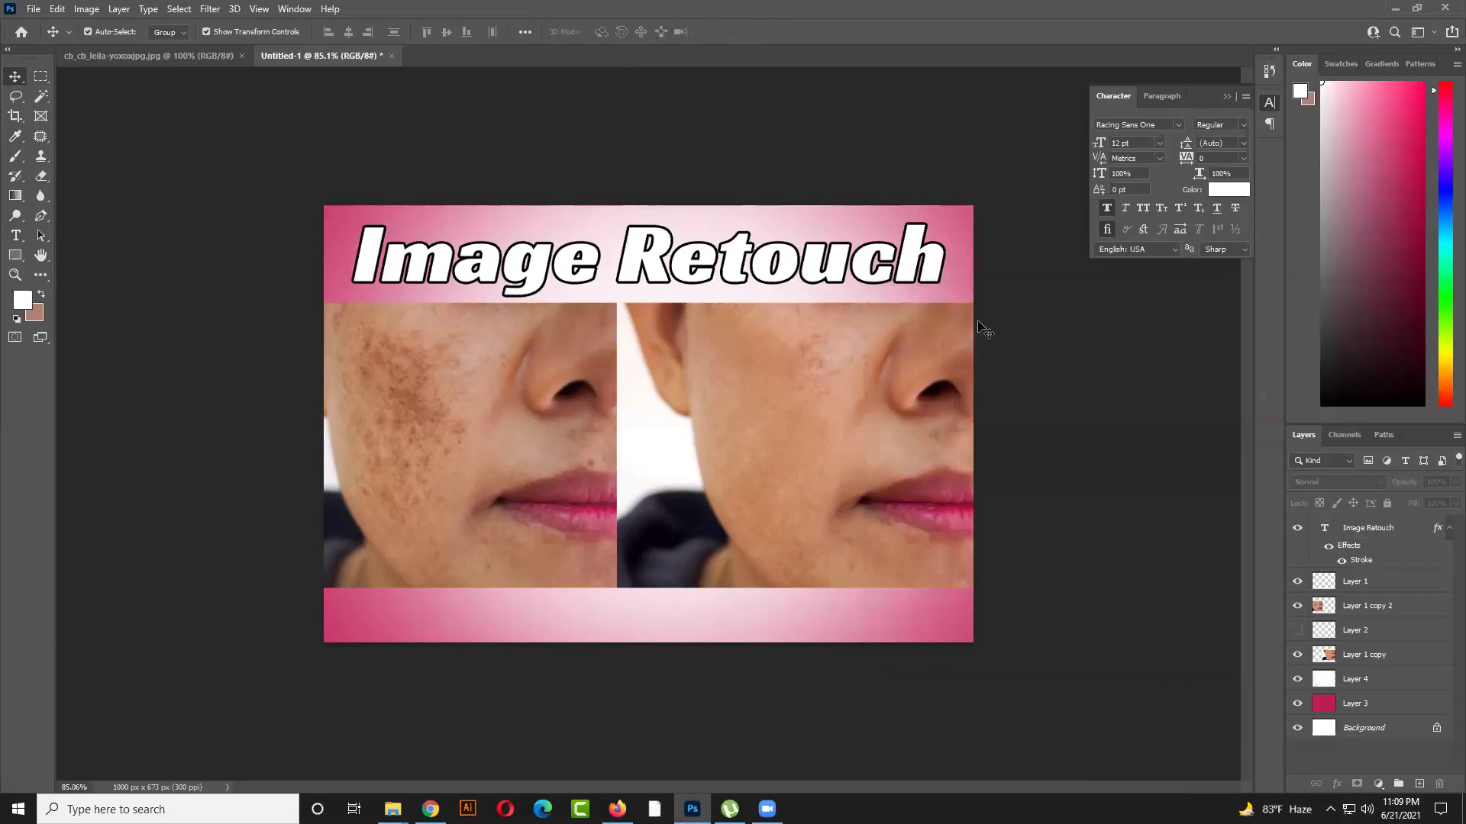
Drag the Image Retouch title rightward, past the canvas edge
click(928, 275)
drag(927, 274, 985, 278)
drag(969, 276, 1081, 277)
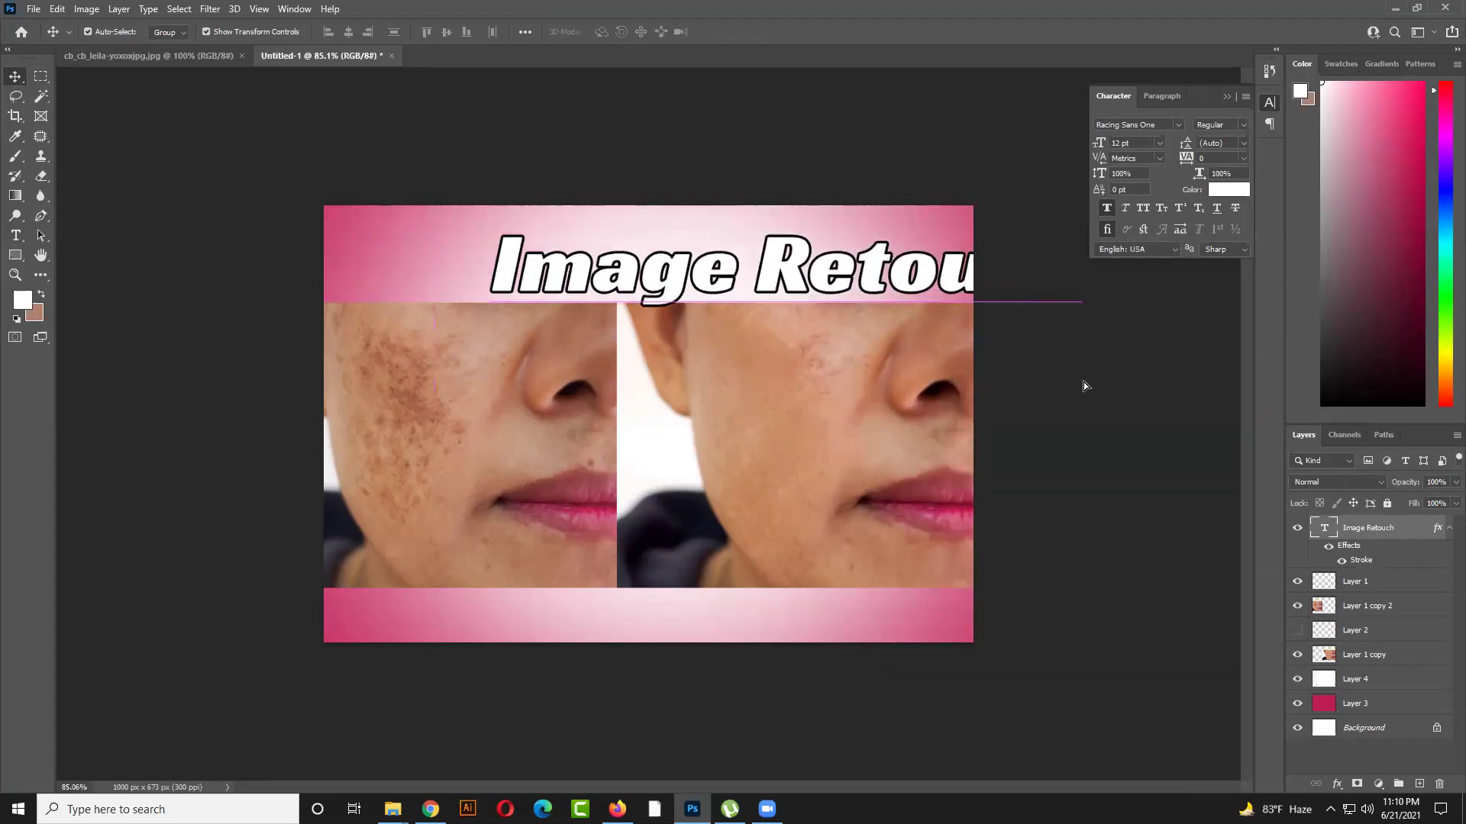
drag(1084, 385, 1136, 403)
mouse_move(626, 254)
mouse_down()
mouse_move(1034, 288)
mouse_move(1113, 279)
mouse_up()
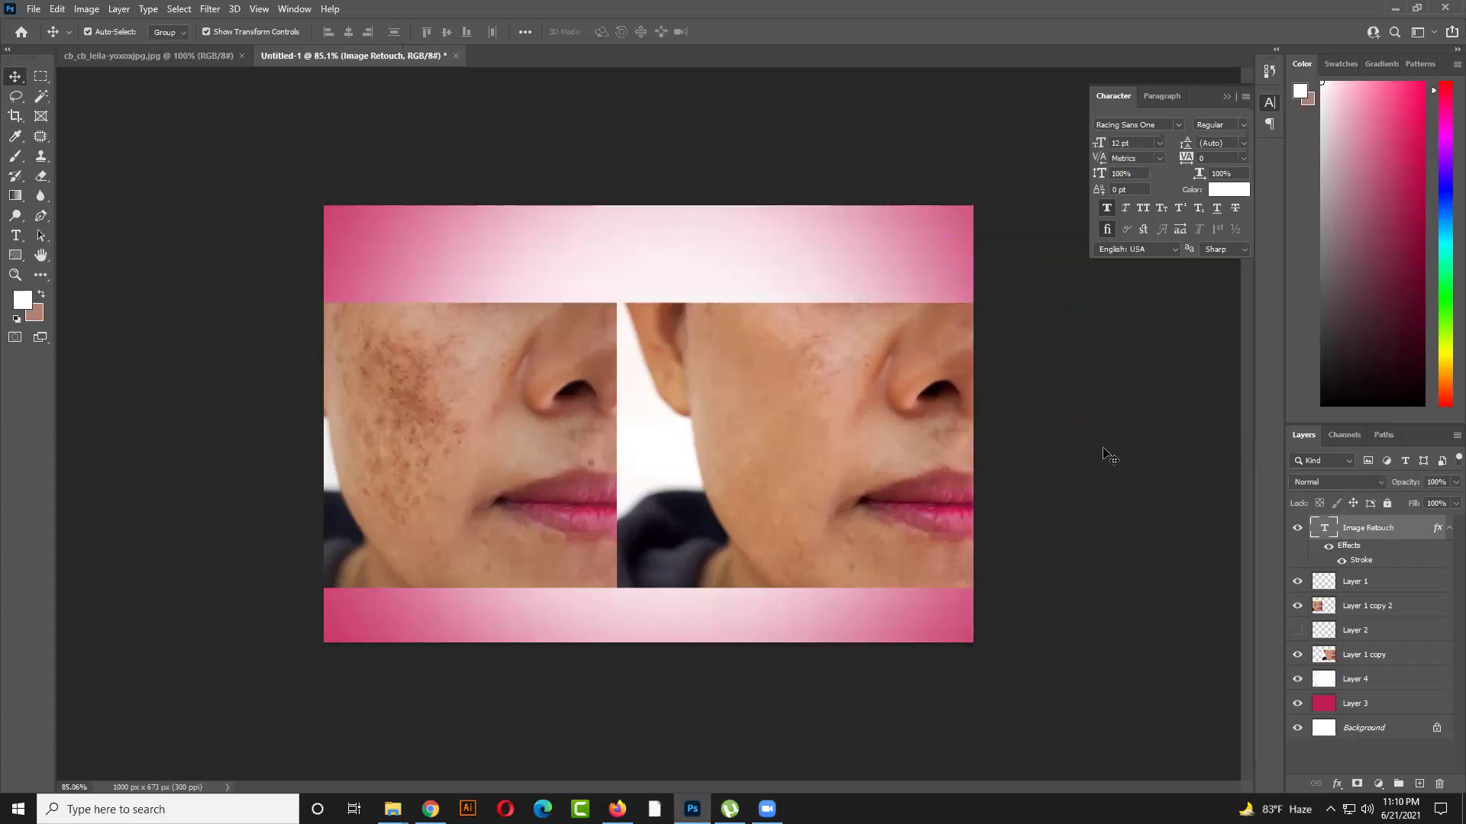
click(1110, 456)
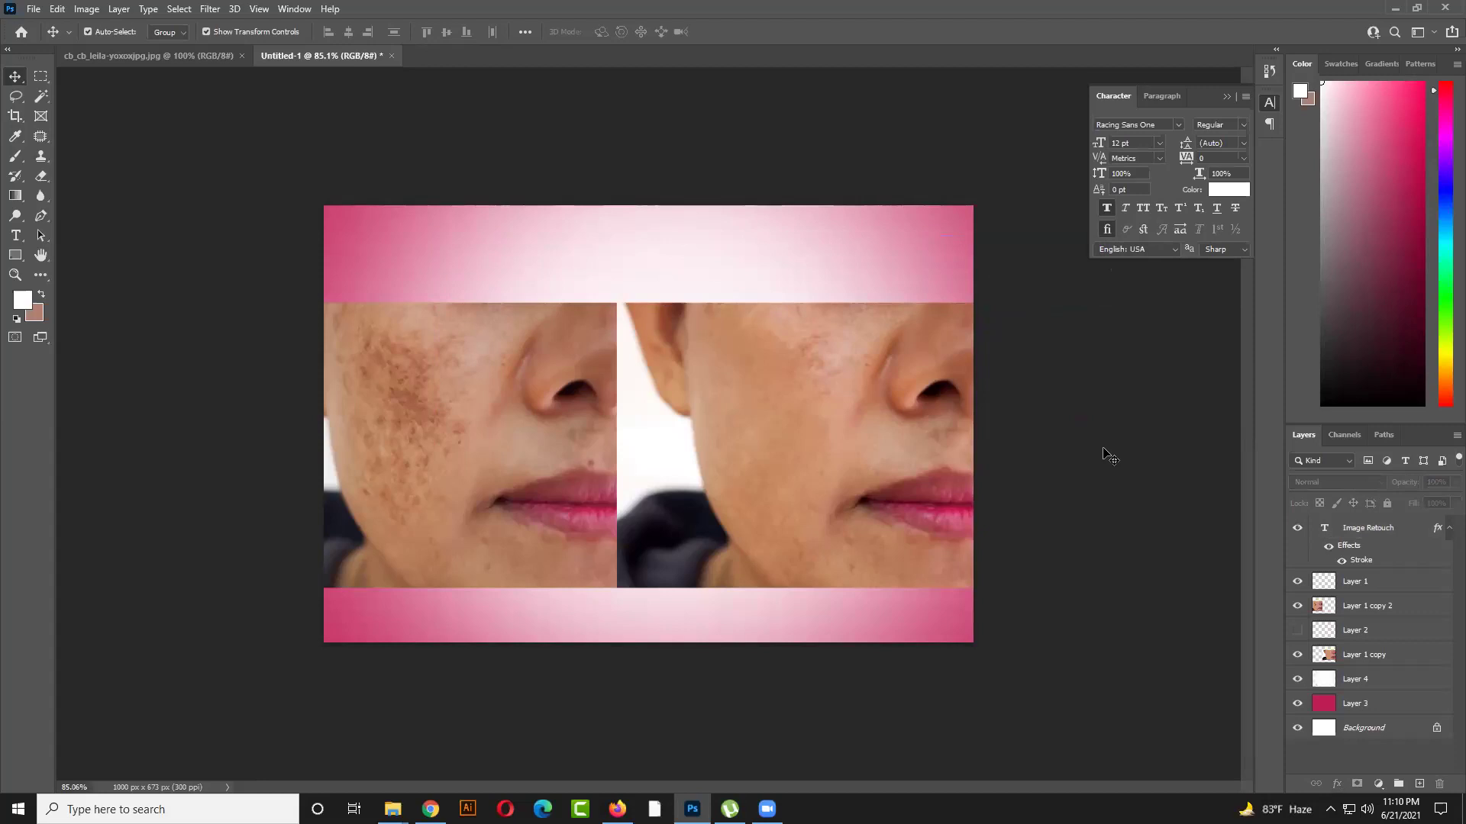
scroll(1109, 455, down, 4)
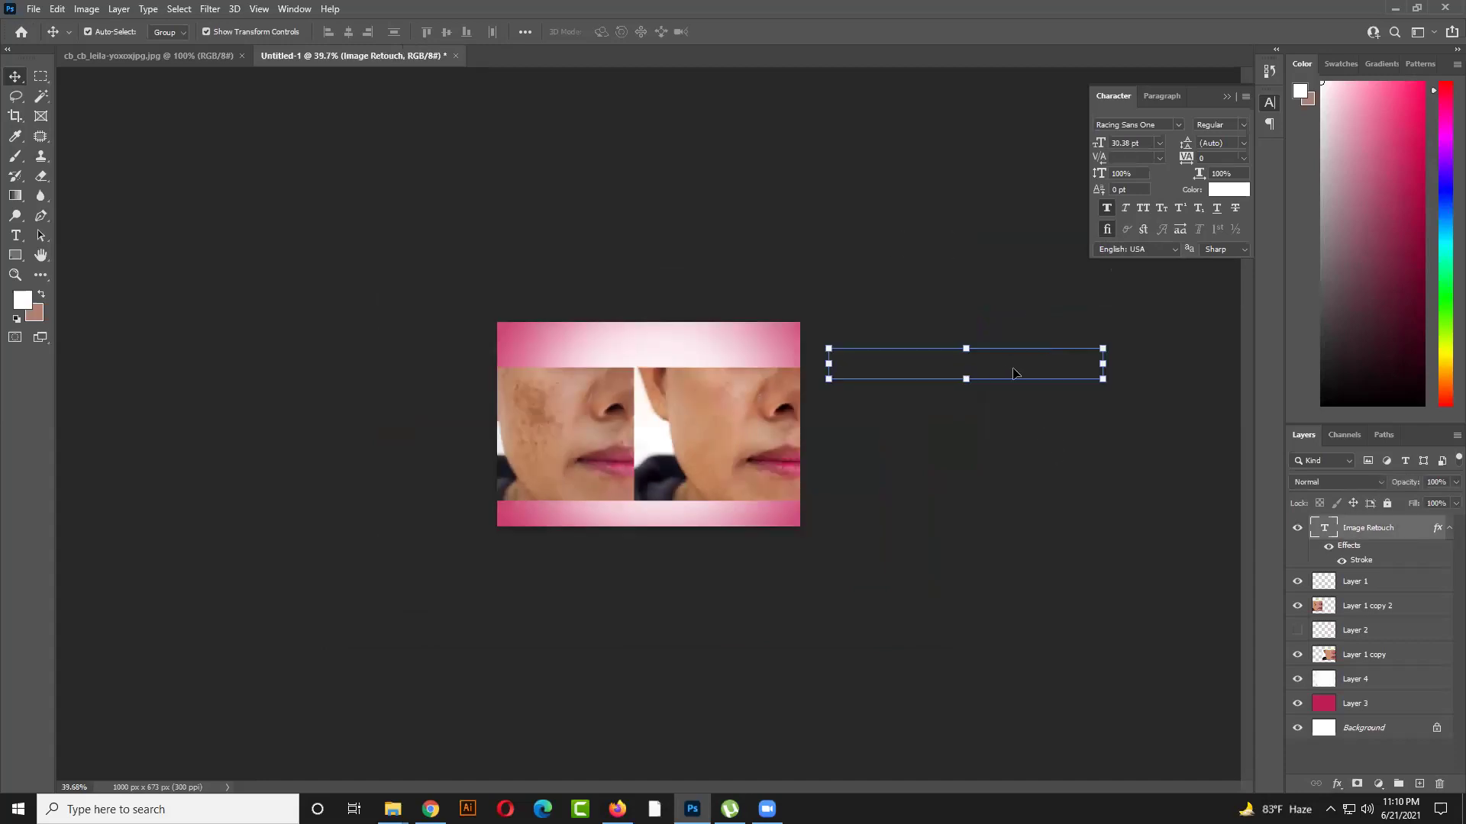
Scale the title down to 34.87 pt and place it within the top pink band
click(833, 370)
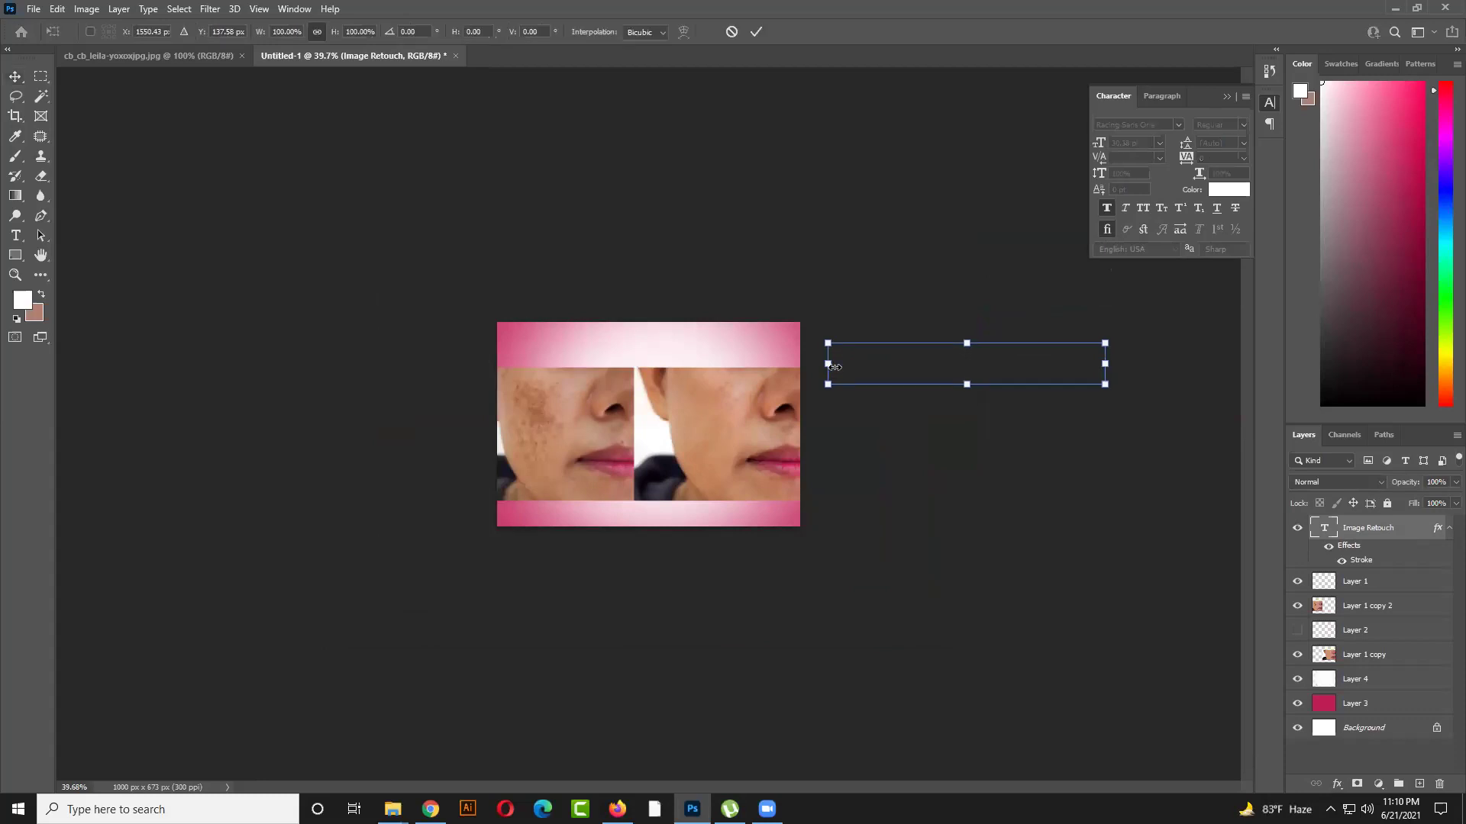
drag(829, 348, 599, 366)
drag(928, 397, 739, 355)
key(Return)
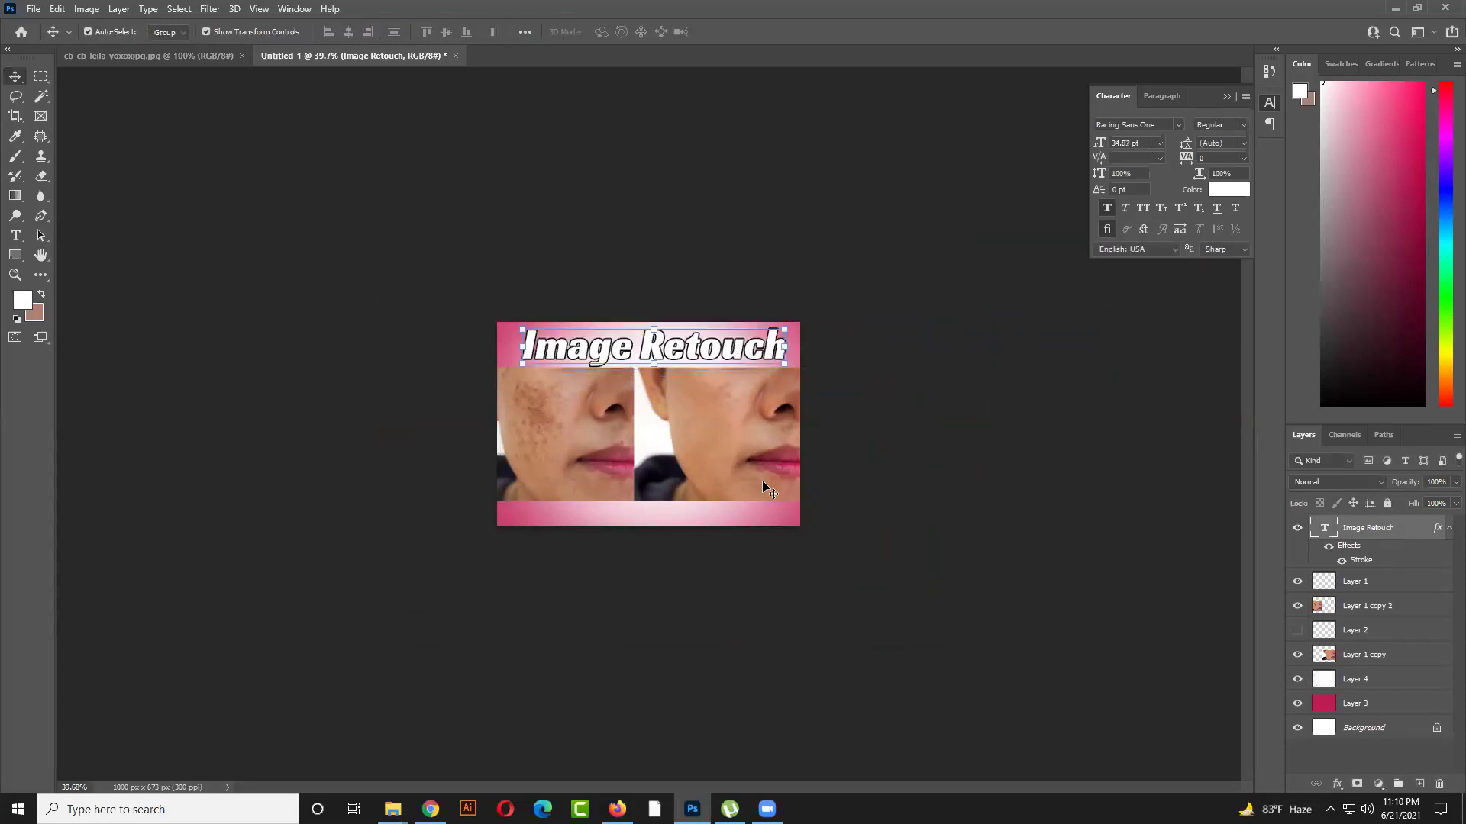
click(882, 431)
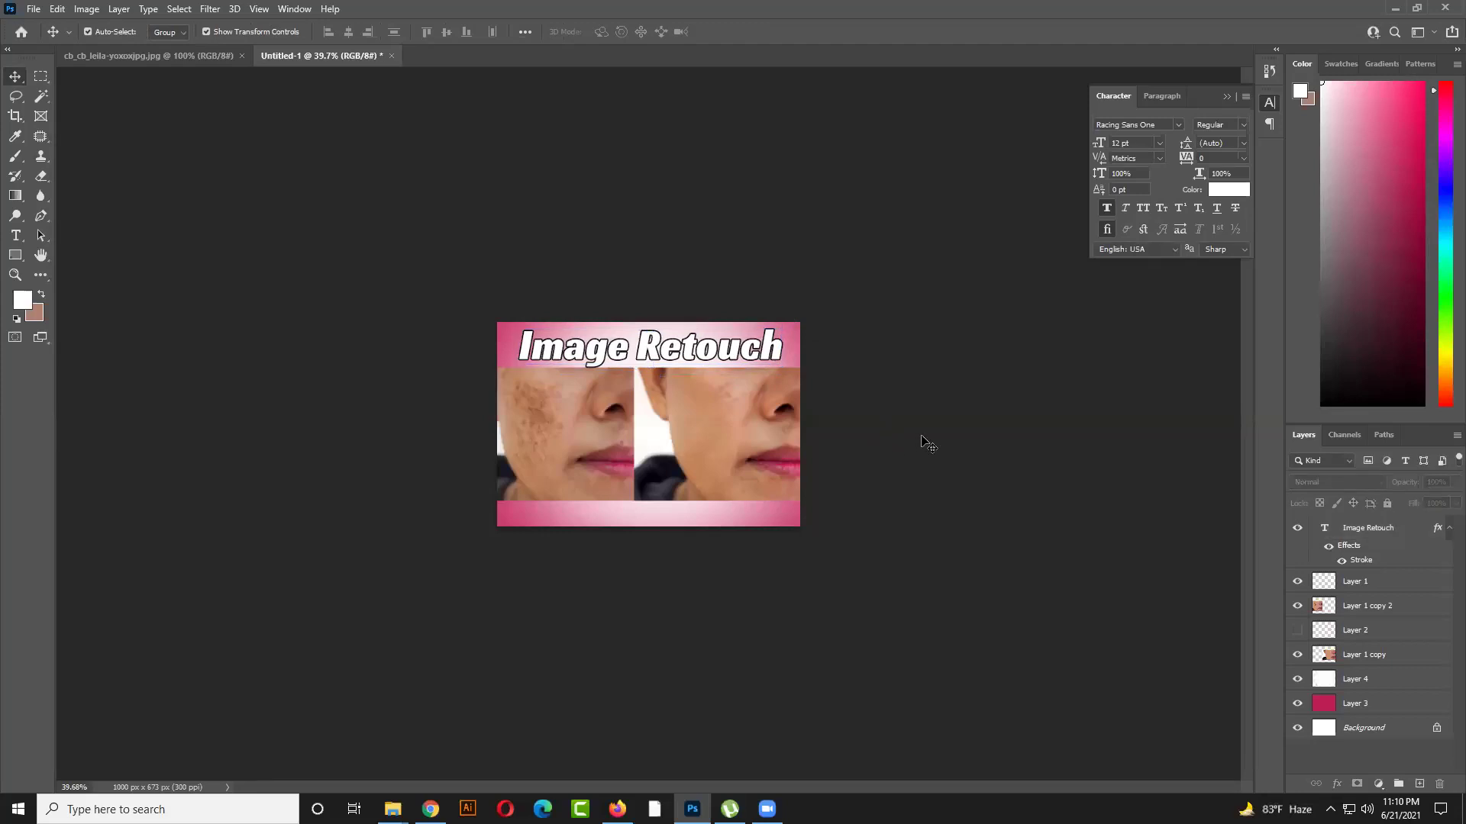
Open the File Info dialog for Untitled-1 from the File menu
click(729, 348)
click(954, 382)
scroll(351, 263, up, 5)
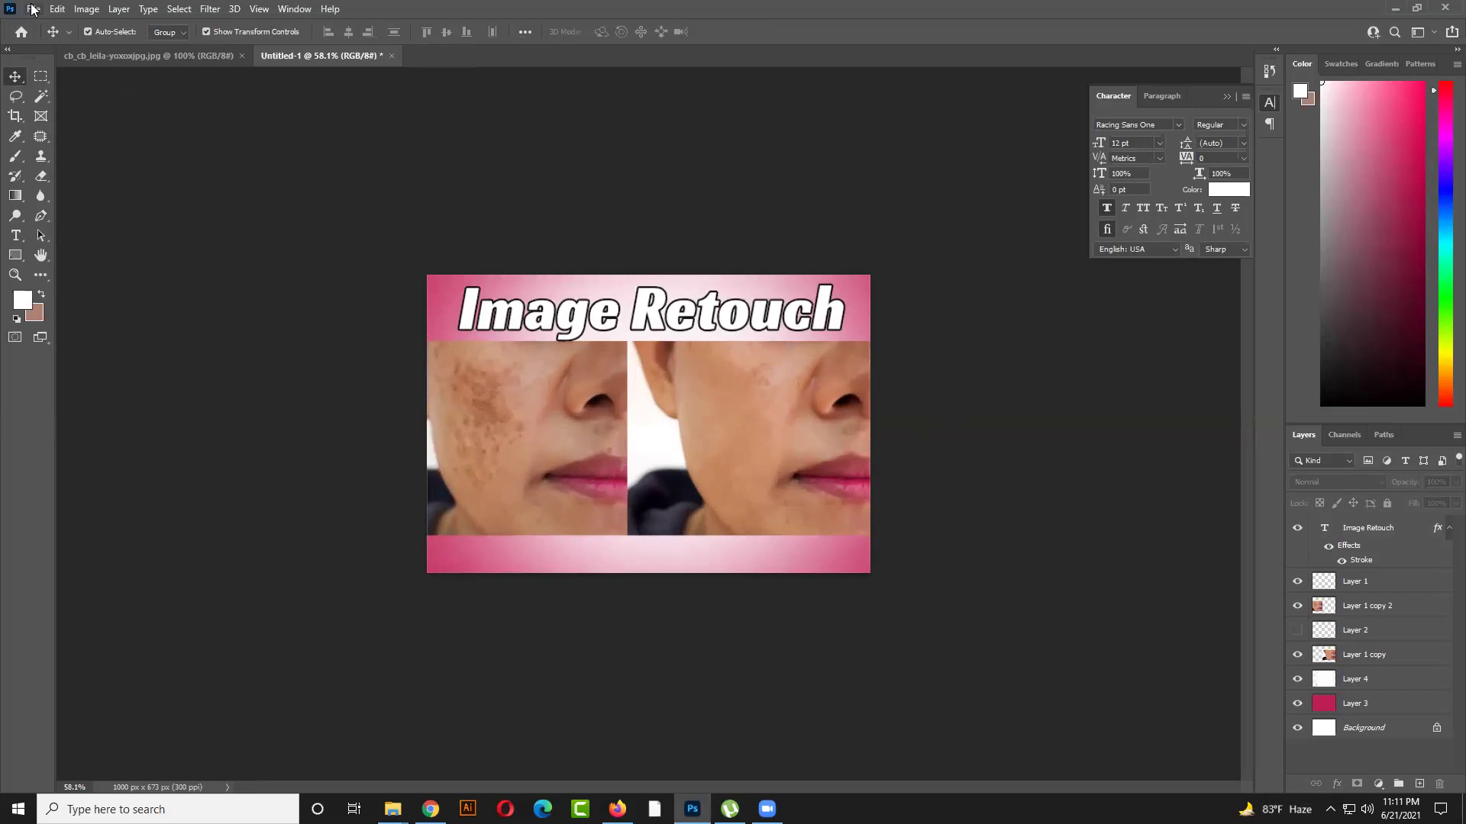
click(34, 9)
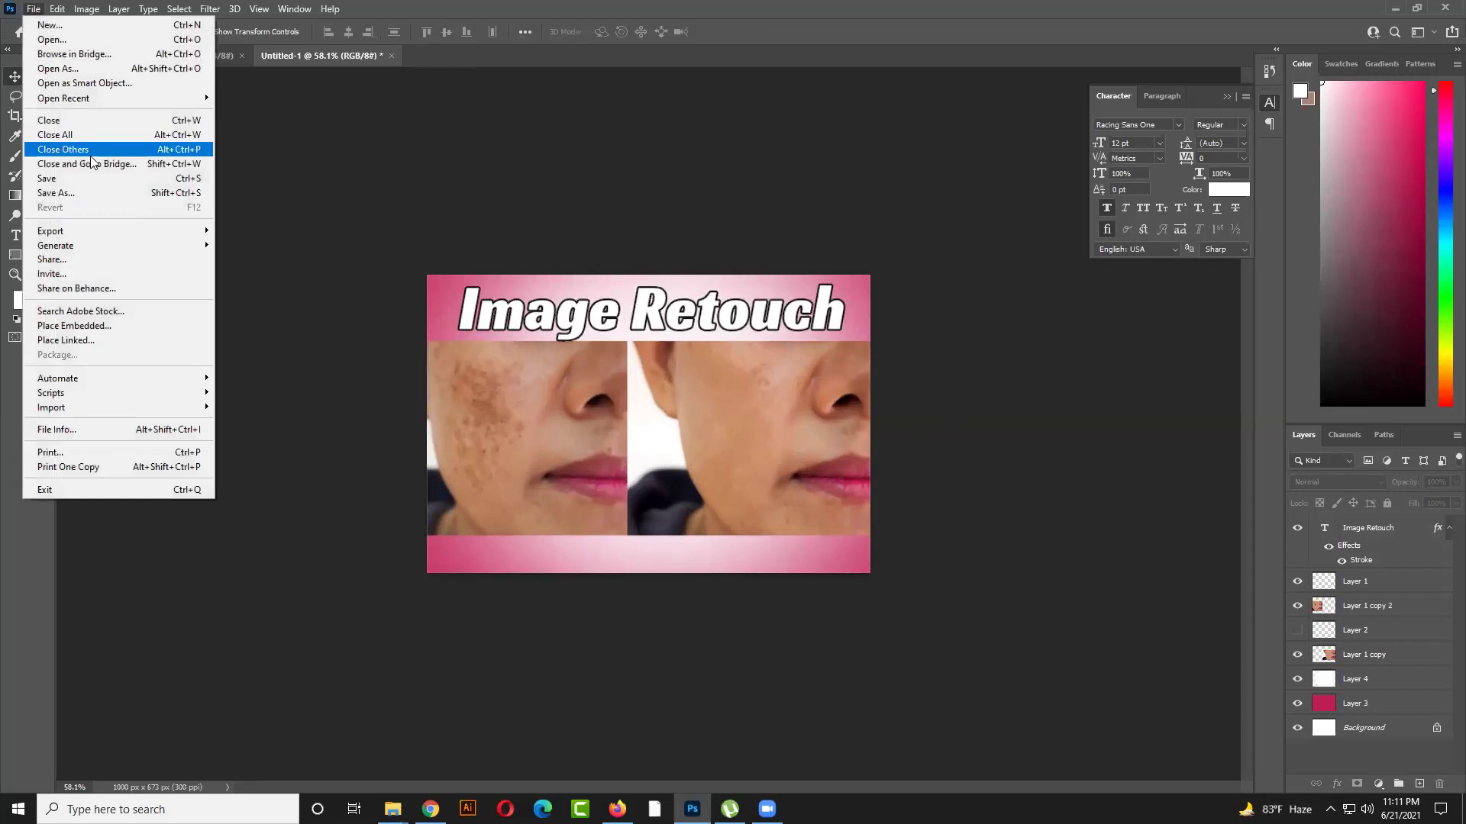
mouse_move(57, 10)
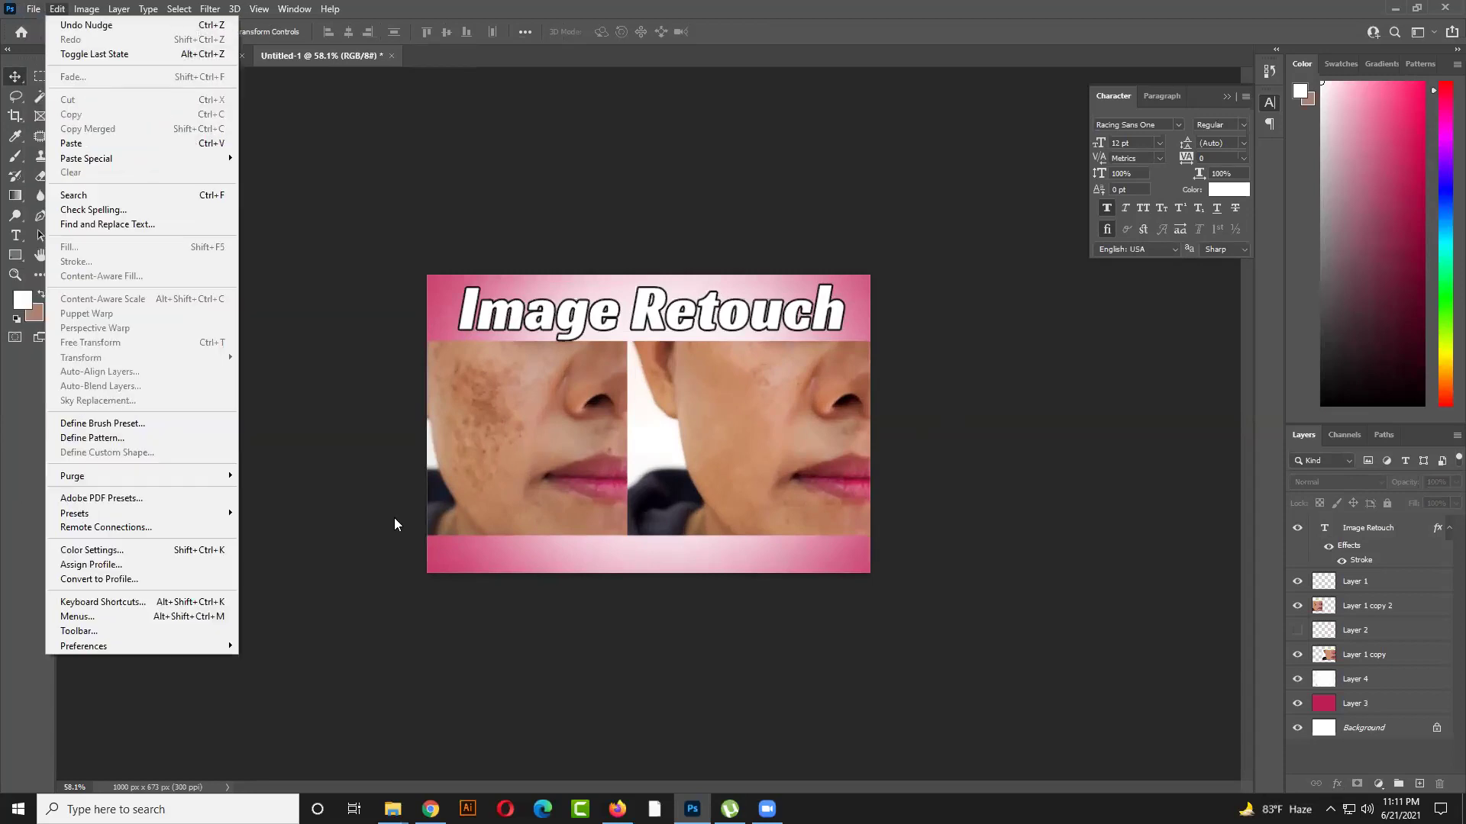
click(559, 223)
click(30, 9)
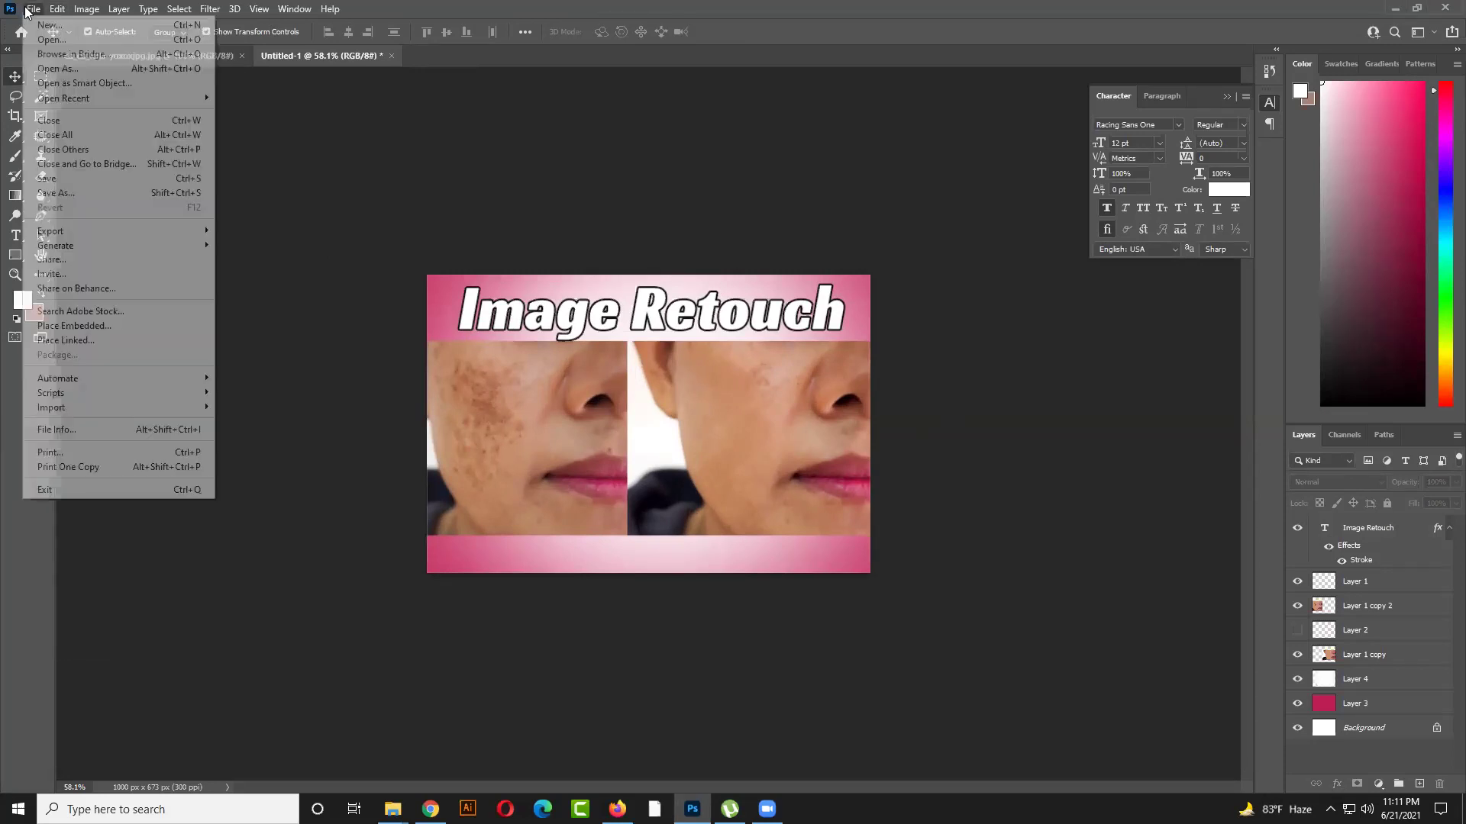
click(90, 430)
Enter the keywords 'image retouch, image editing, object remove,' in File Info and confirm
click(721, 363)
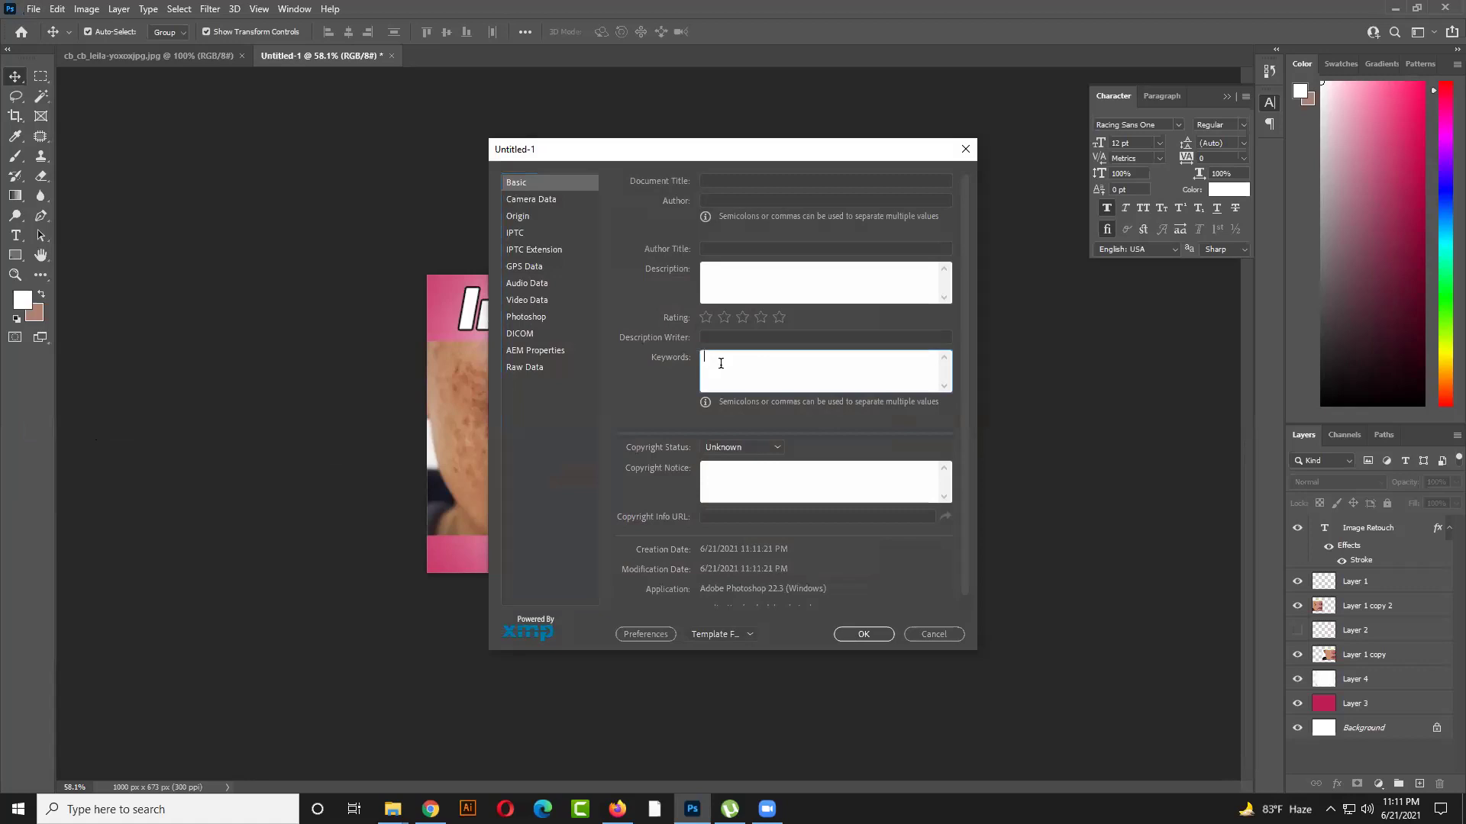
text(image retouch, image editing, object remove,)
click(858, 637)
Start a Save As, look at the format list, and cancel without saving
click(33, 9)
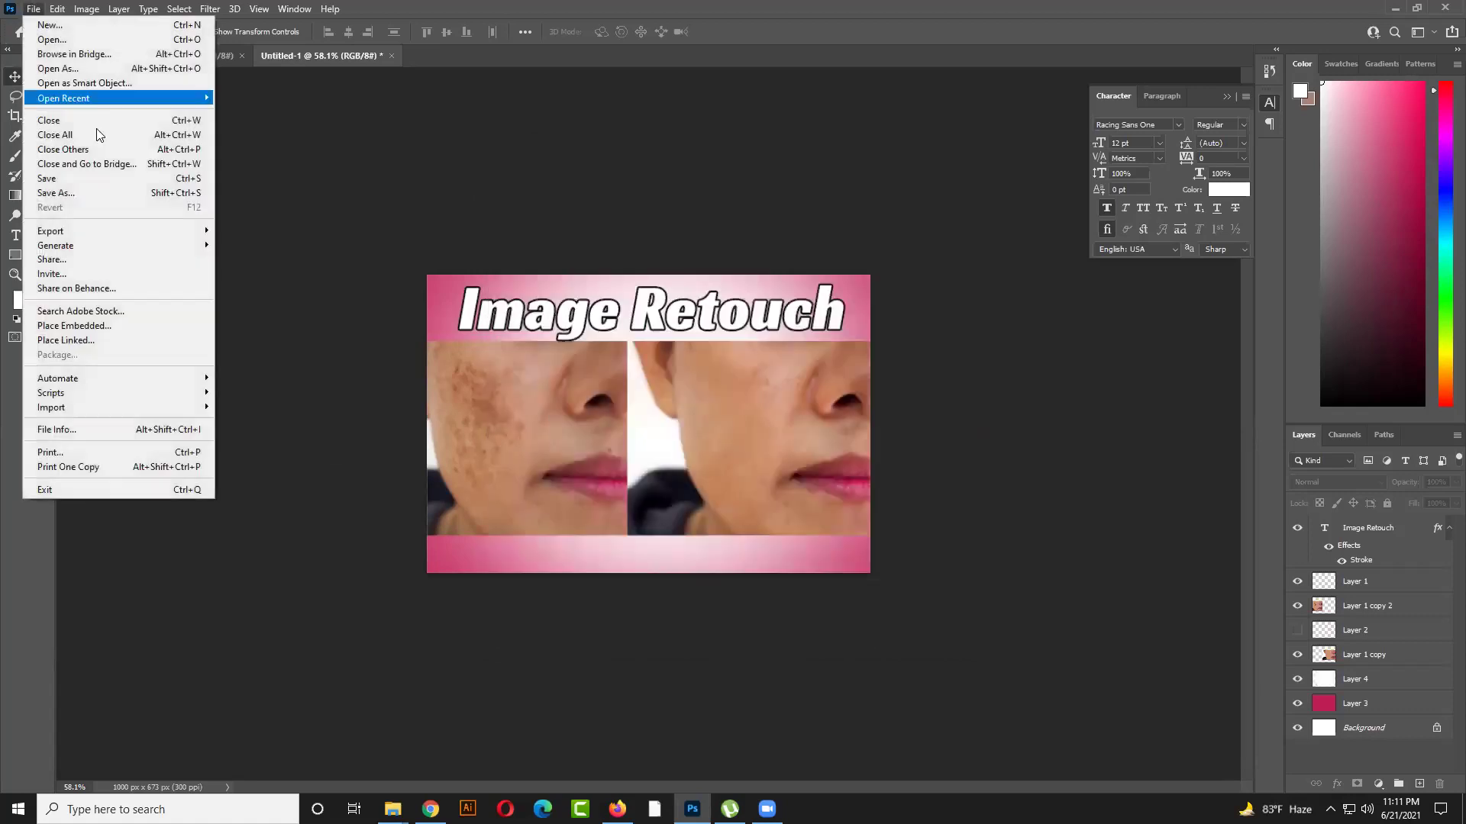
click(98, 192)
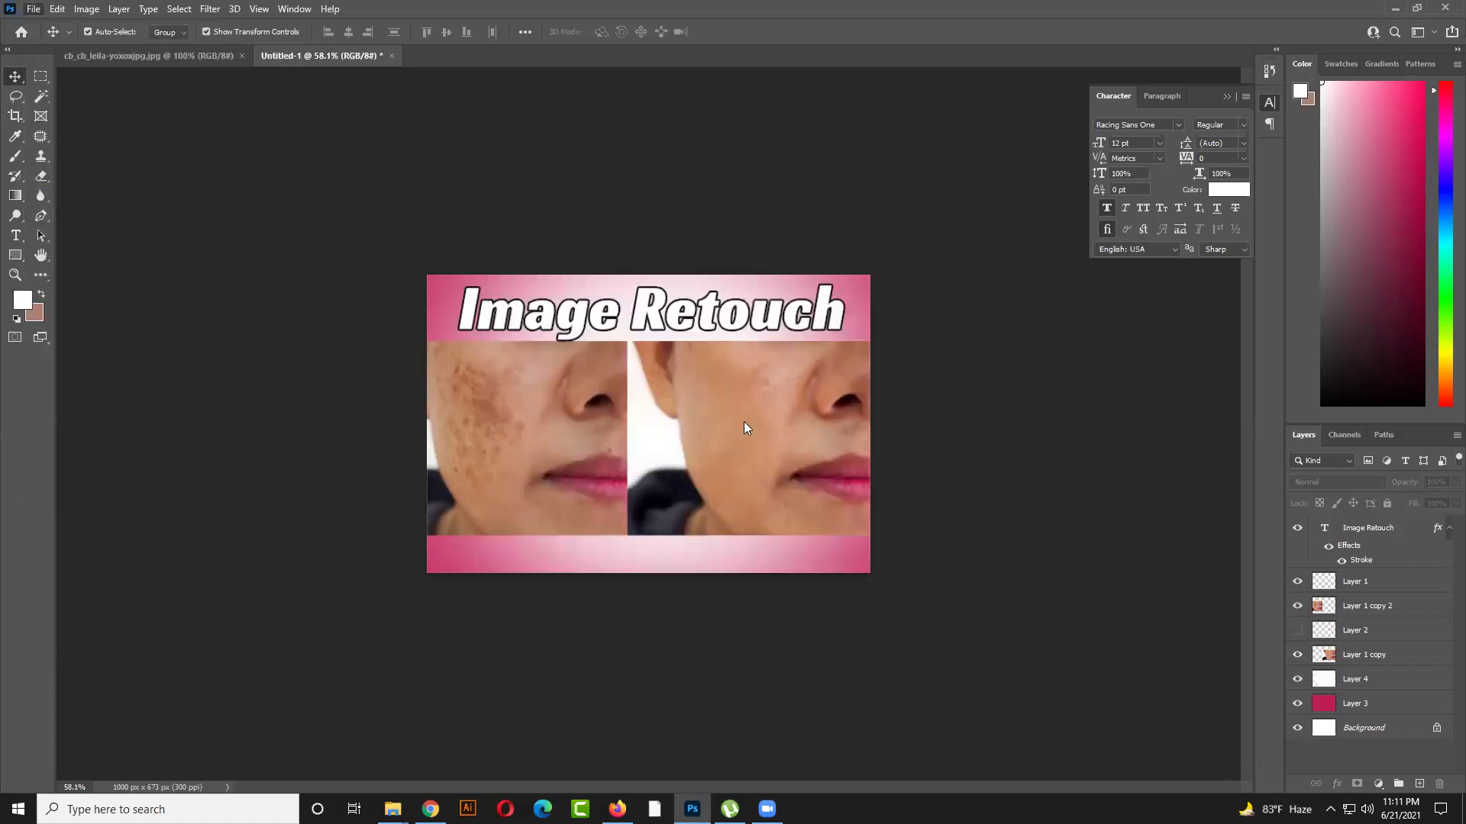
click(607, 590)
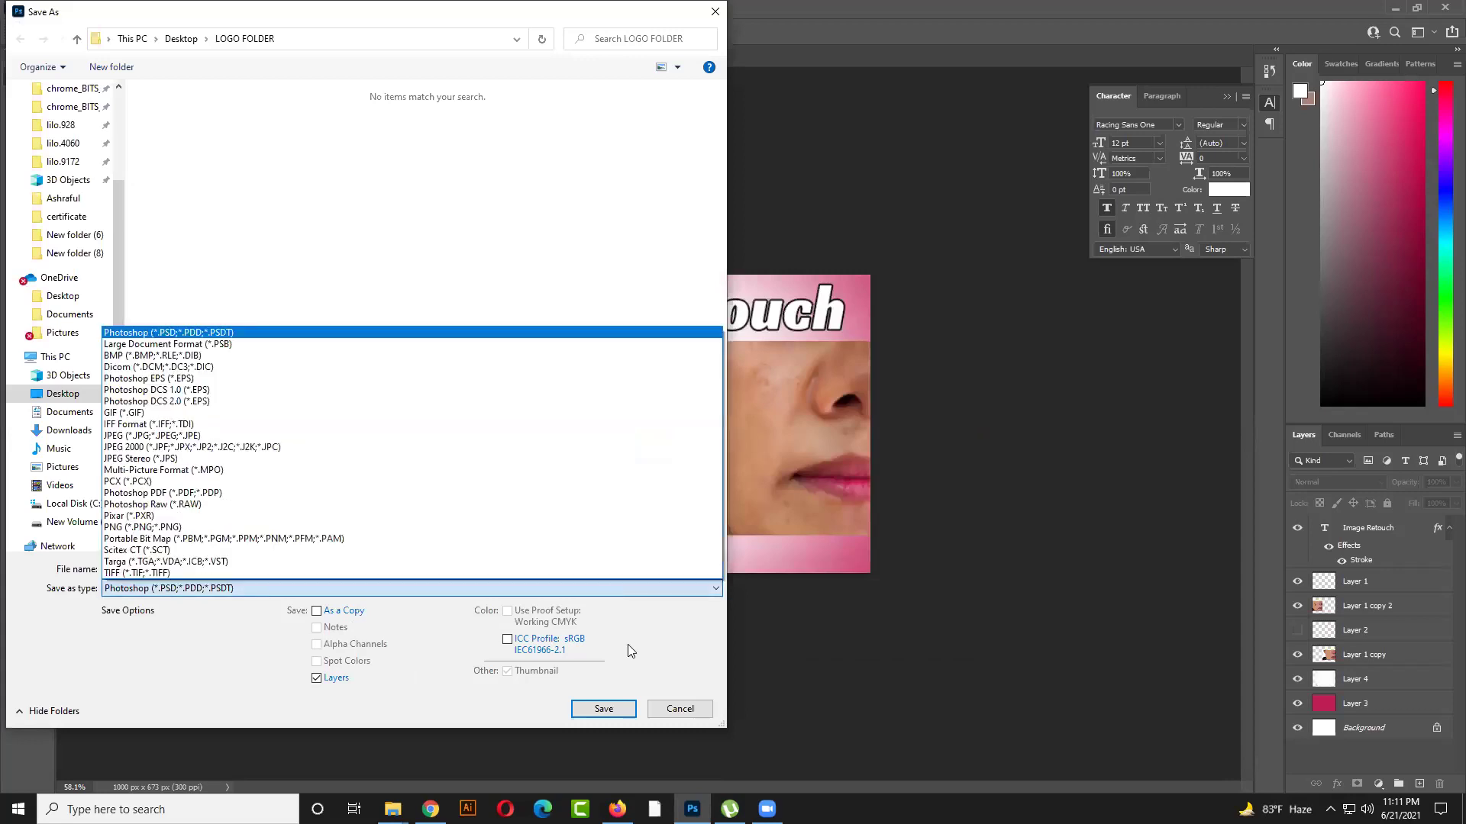
click(678, 710)
click(678, 710)
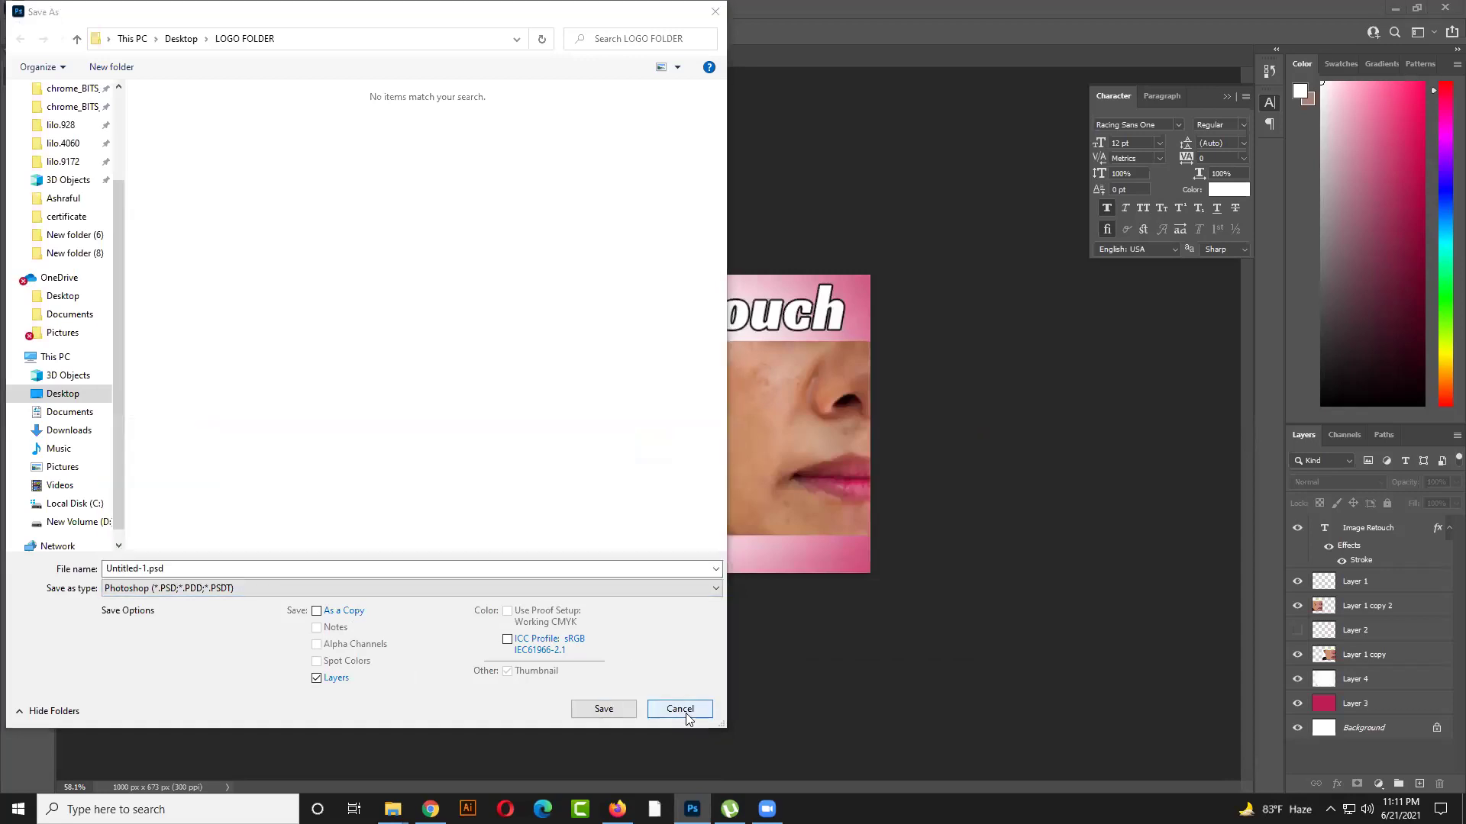
Reopen File Info to check the keywords, then close it without changes
click(86, 8)
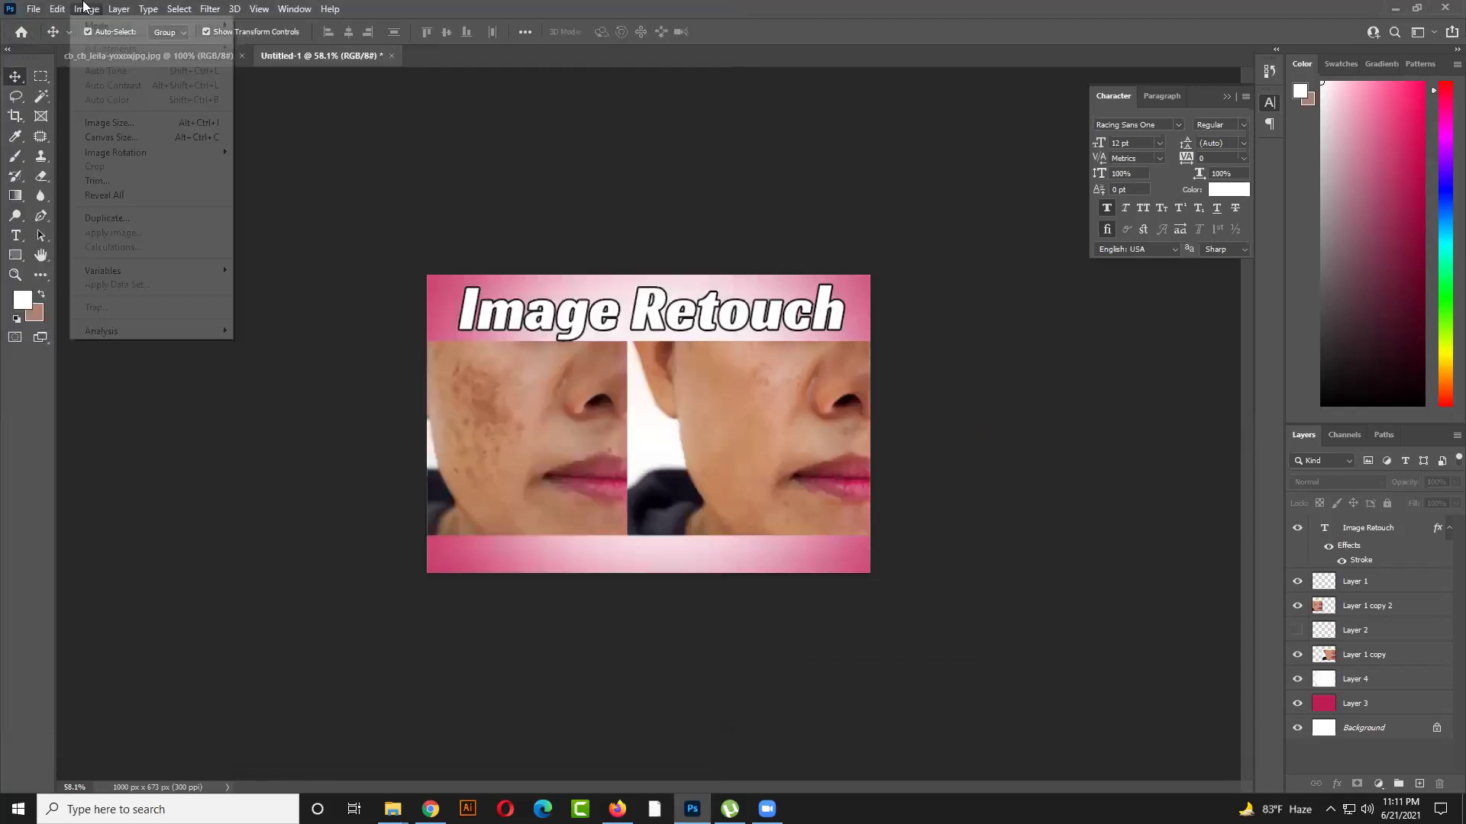
click(33, 11)
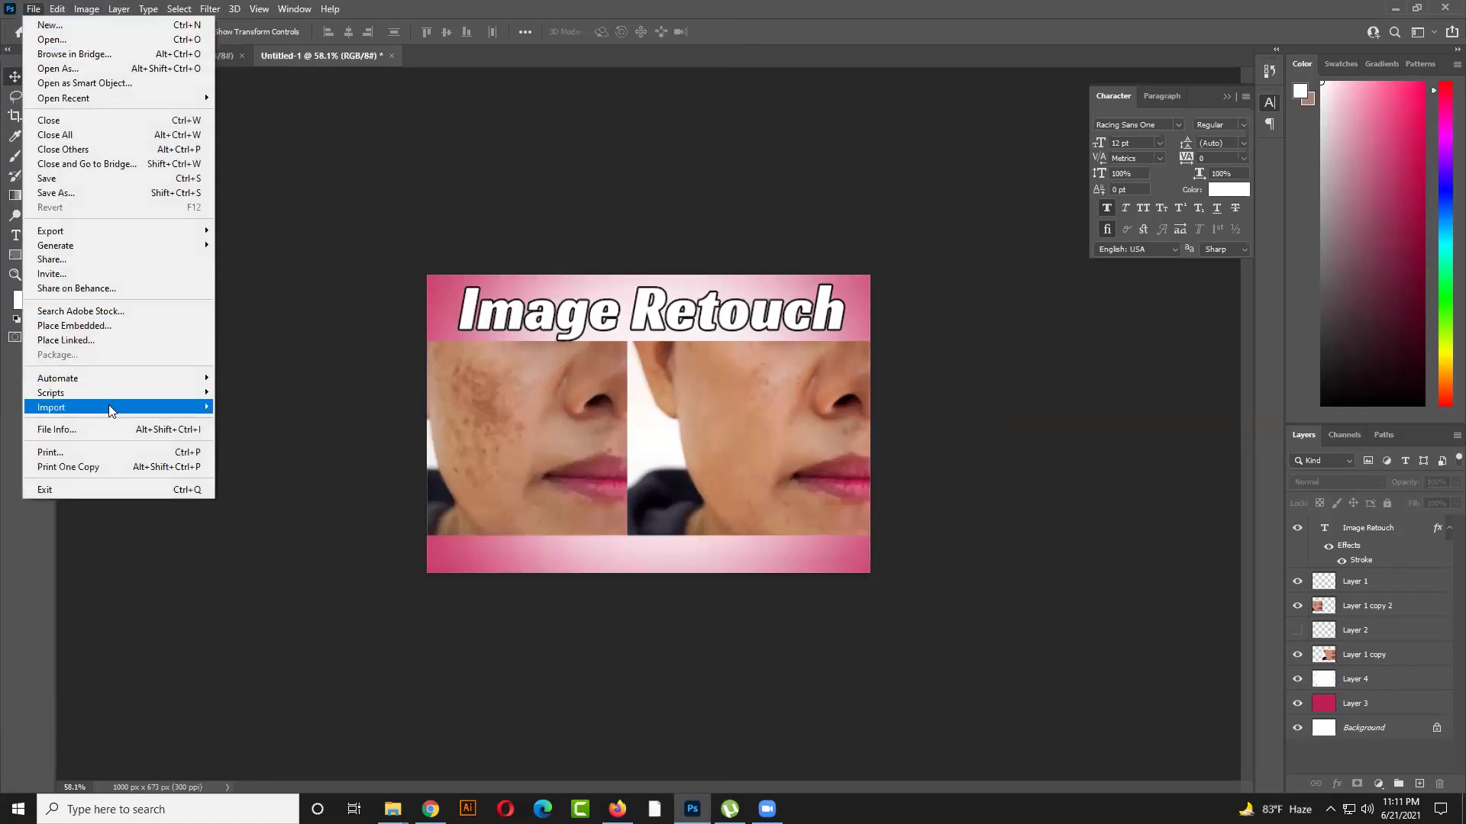
click(122, 429)
drag(764, 359, 843, 362)
click(845, 373)
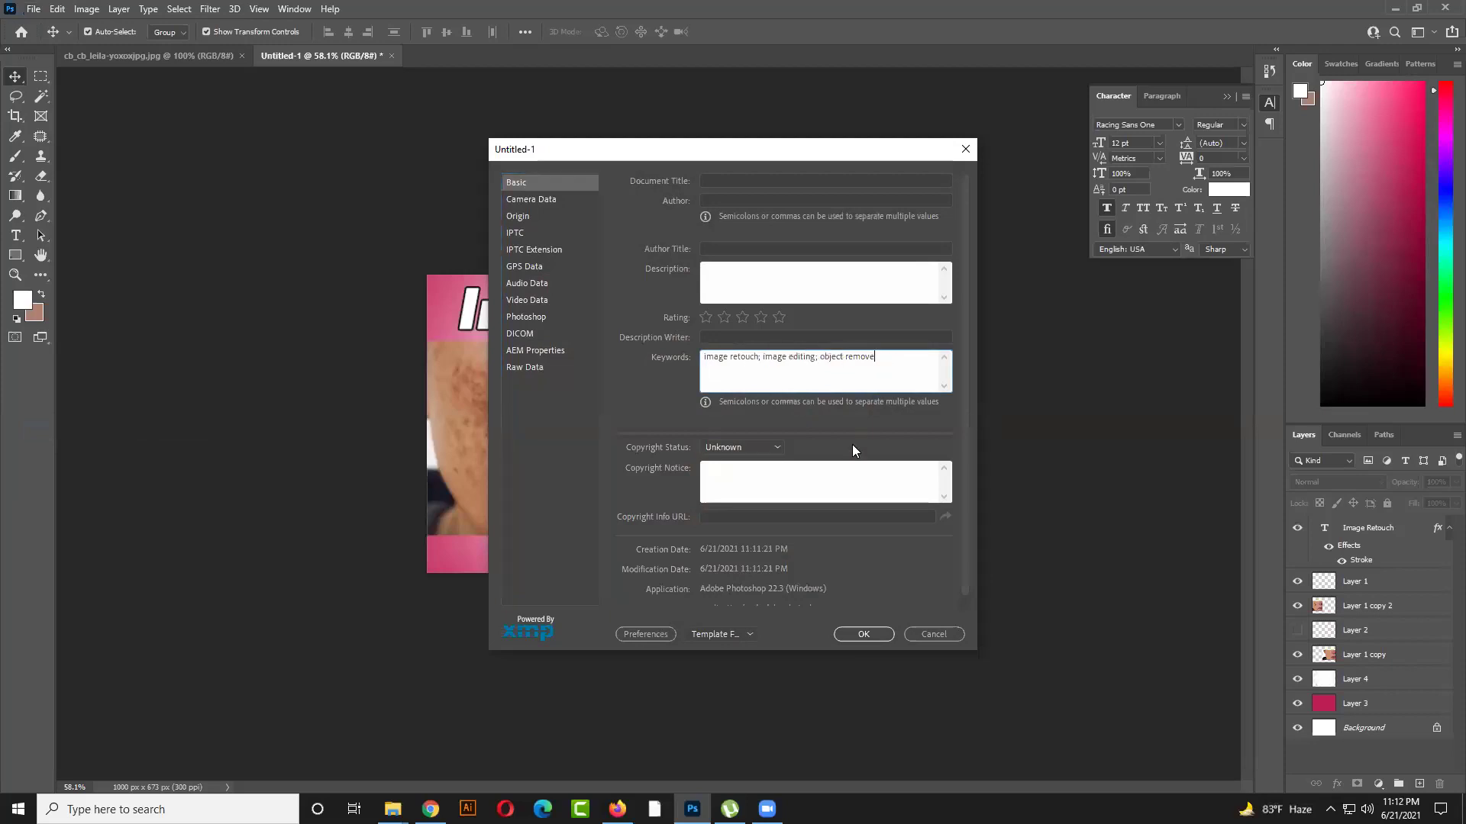
click(932, 633)
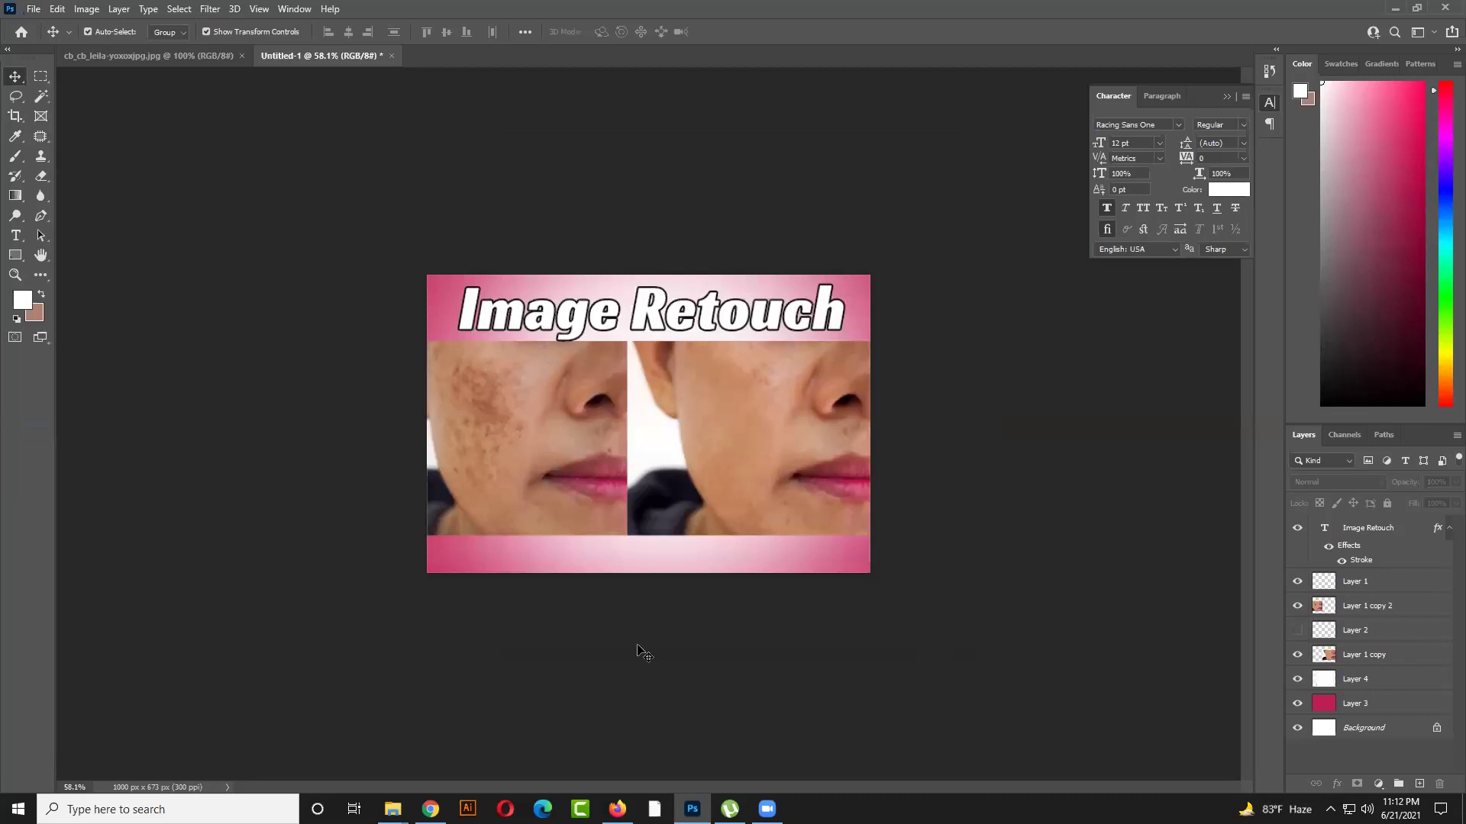
click(718, 358)
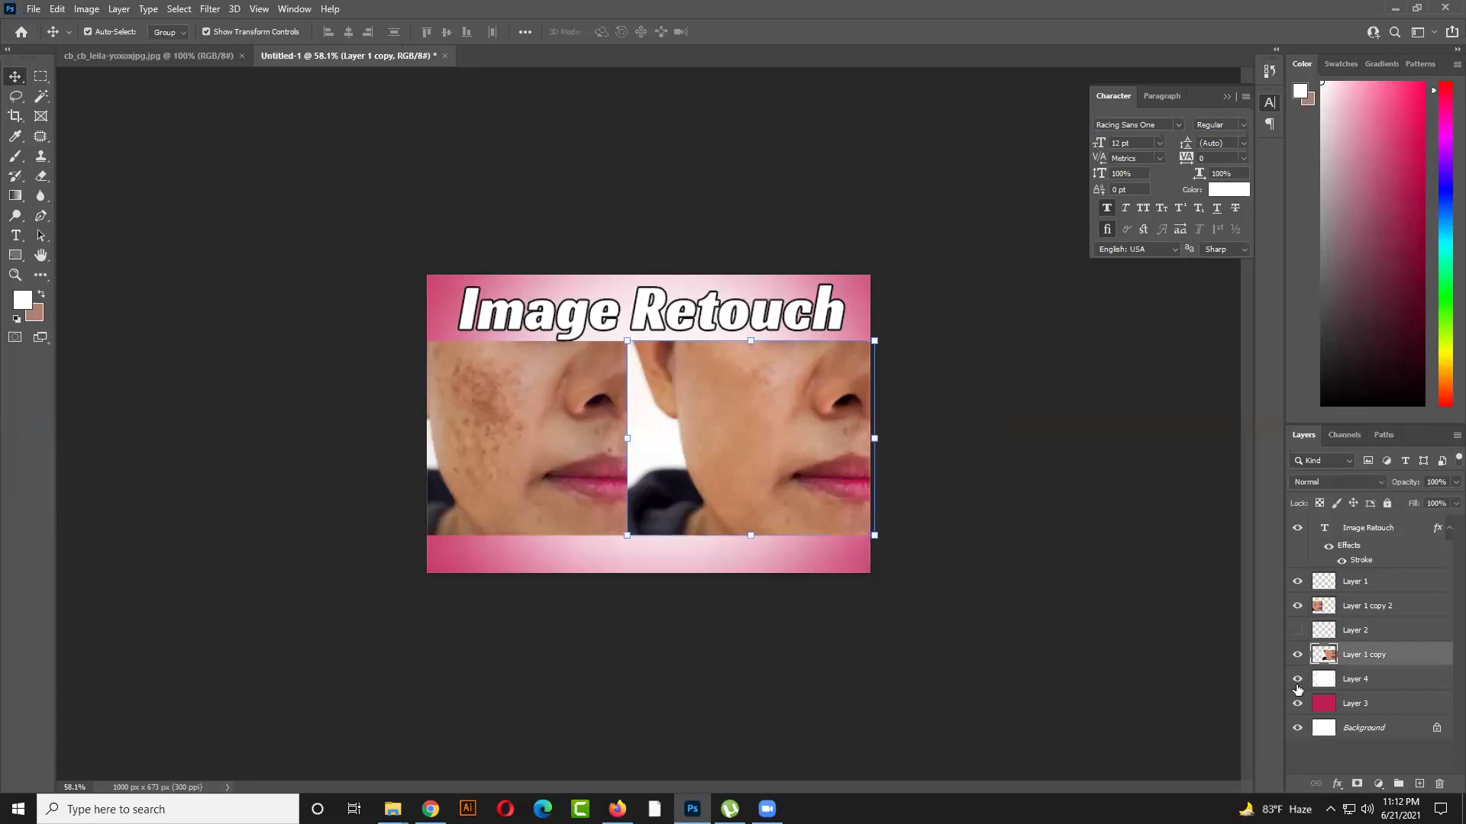
click(1297, 679)
click(1297, 679)
click(1297, 654)
click(1297, 605)
click(1297, 582)
click(1297, 528)
click(1031, 519)
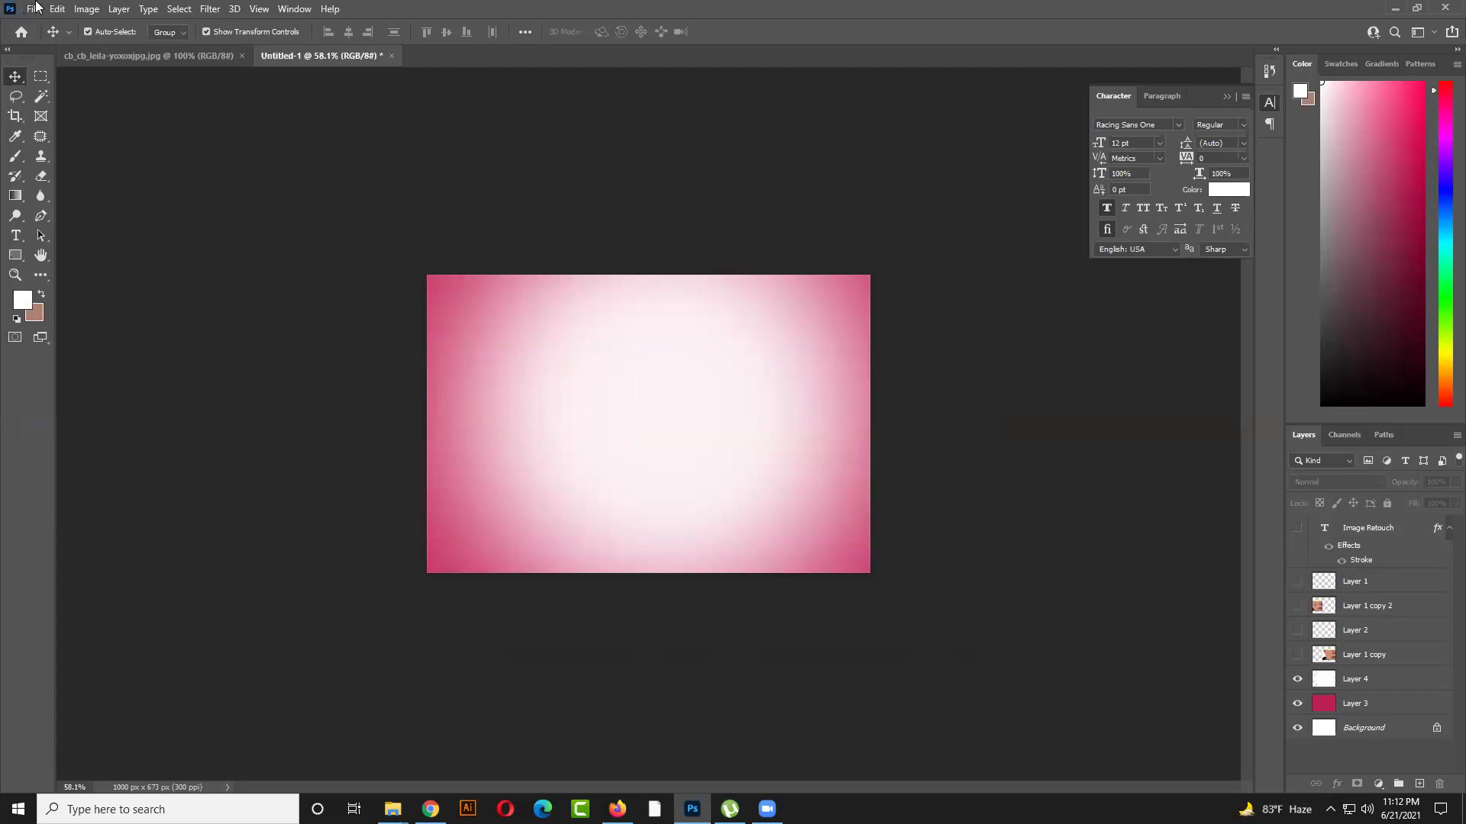
click(34, 8)
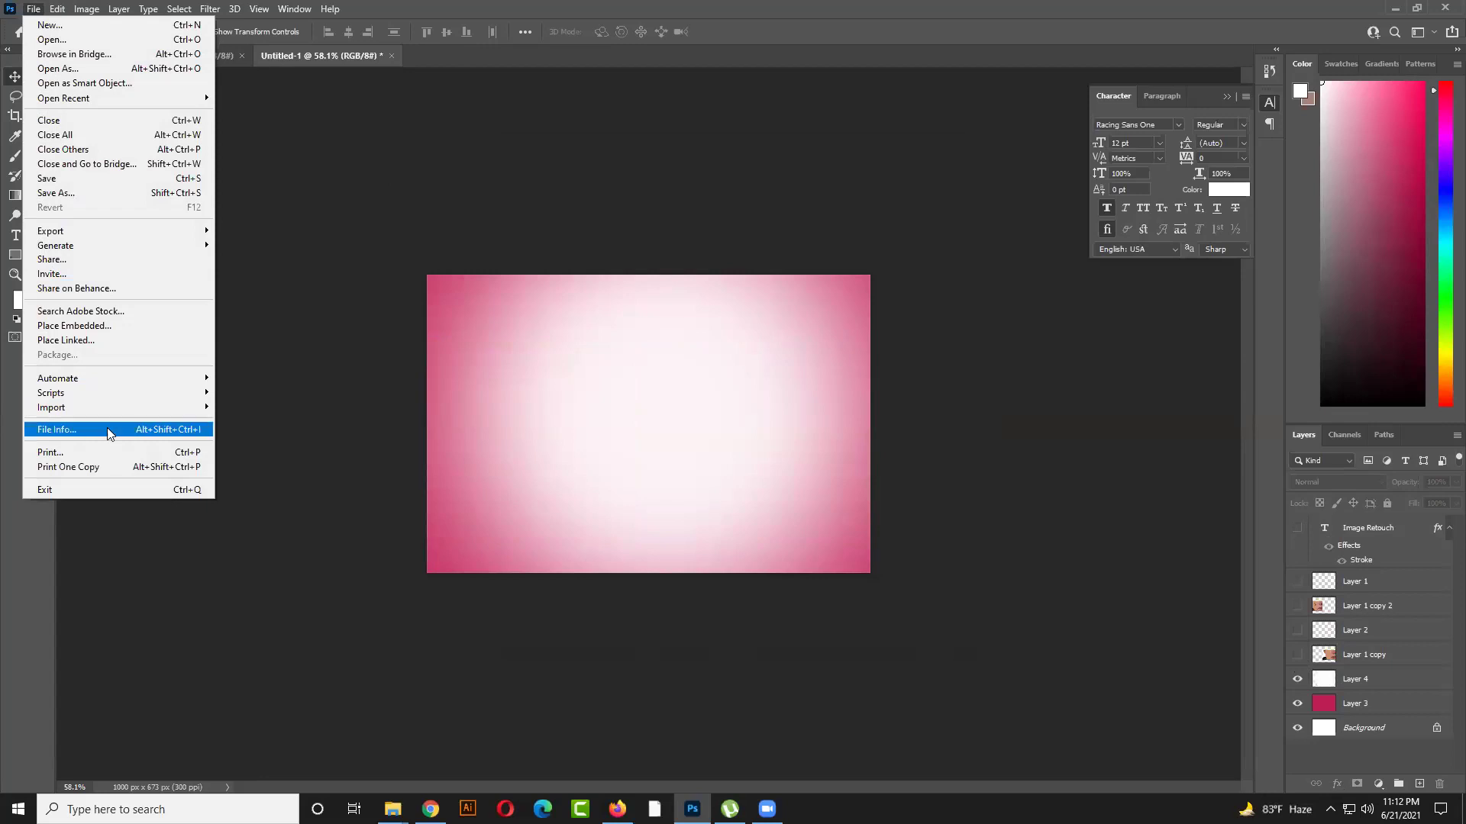
click(284, 365)
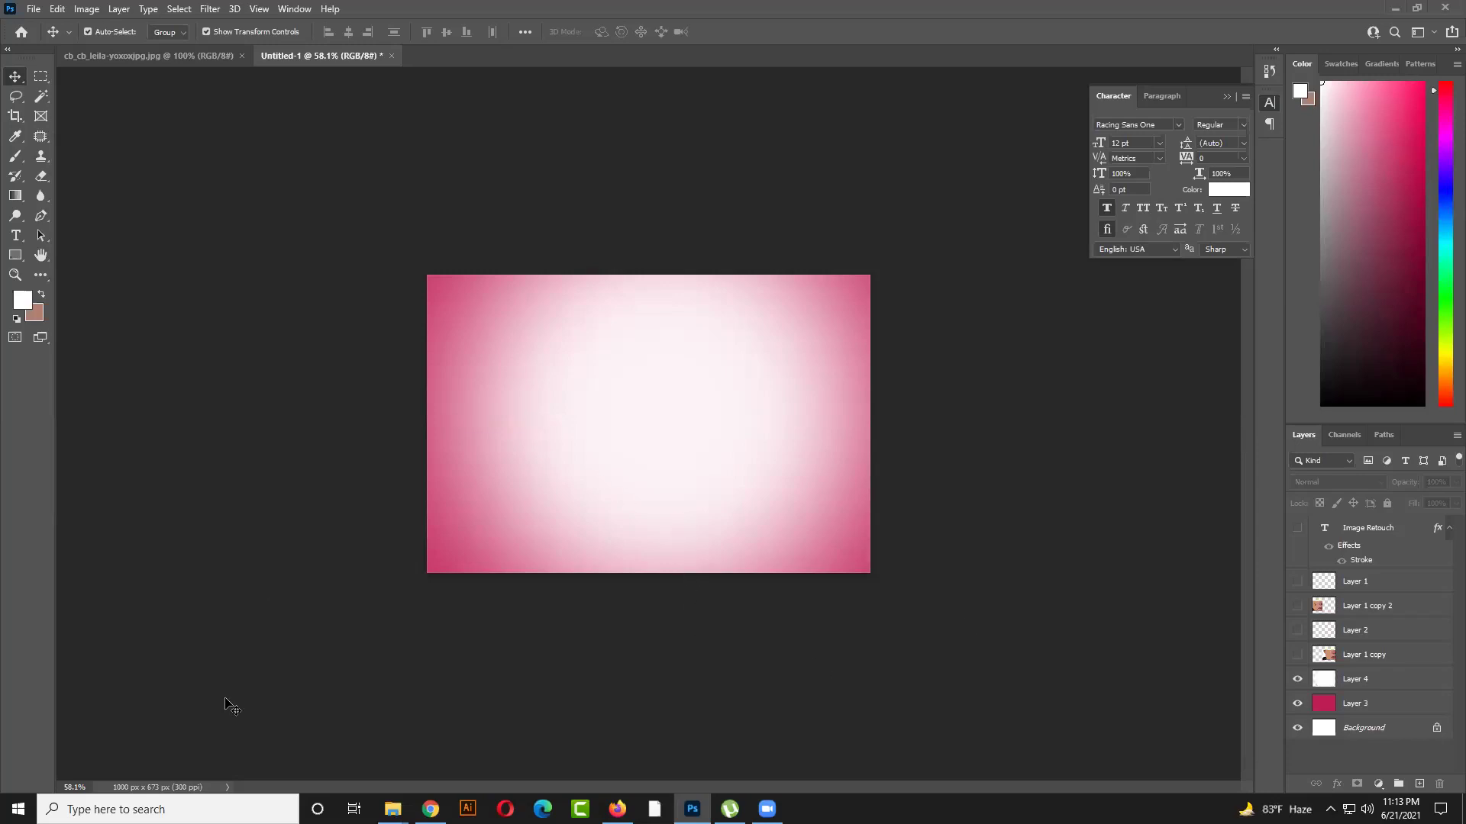
Launch Bijoy Bayanno and show its keyboard language bar as a topbar from the tray
click(19, 809)
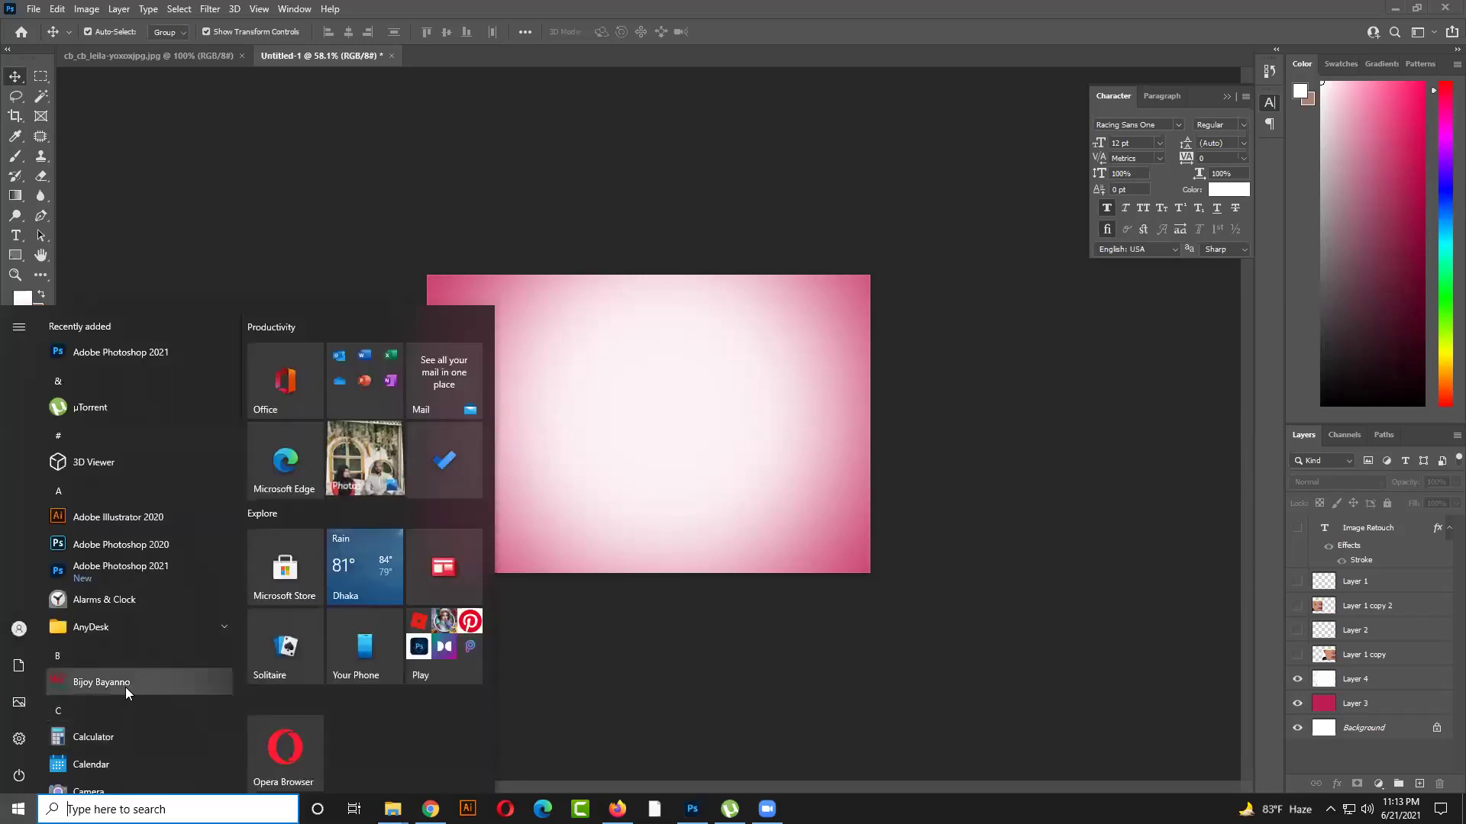
click(125, 687)
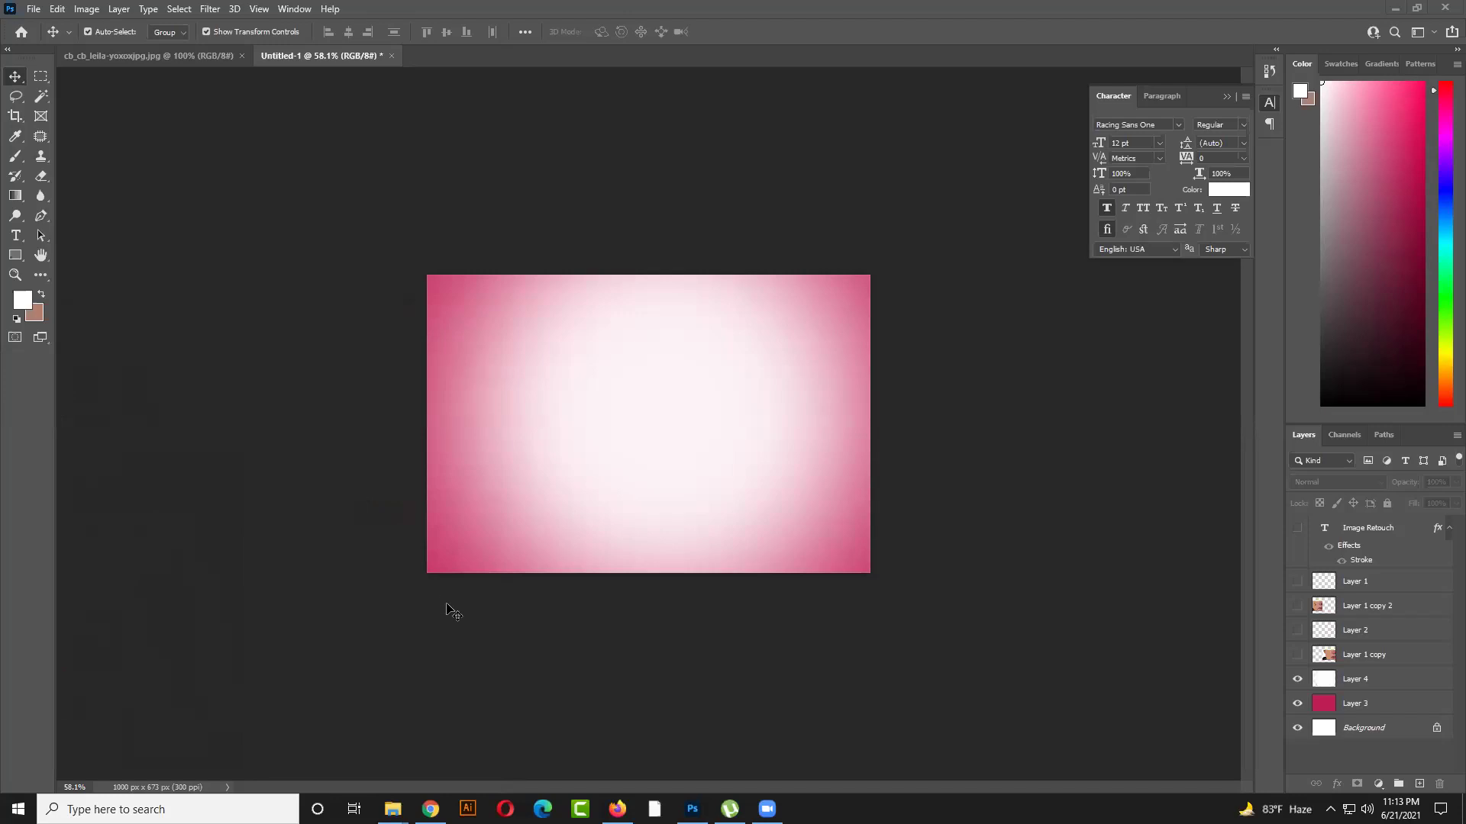
click(1330, 809)
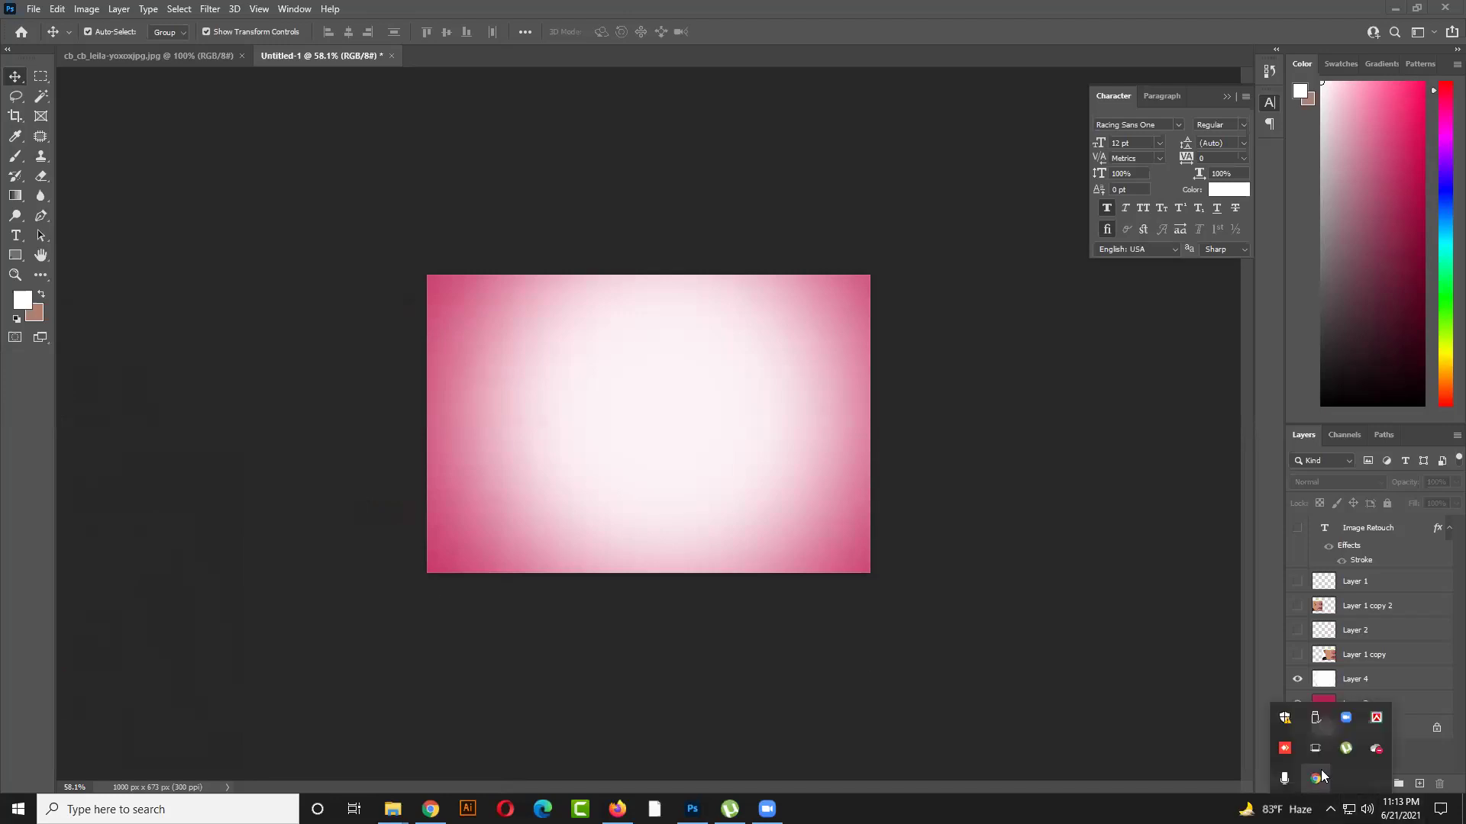
right_click(1376, 717)
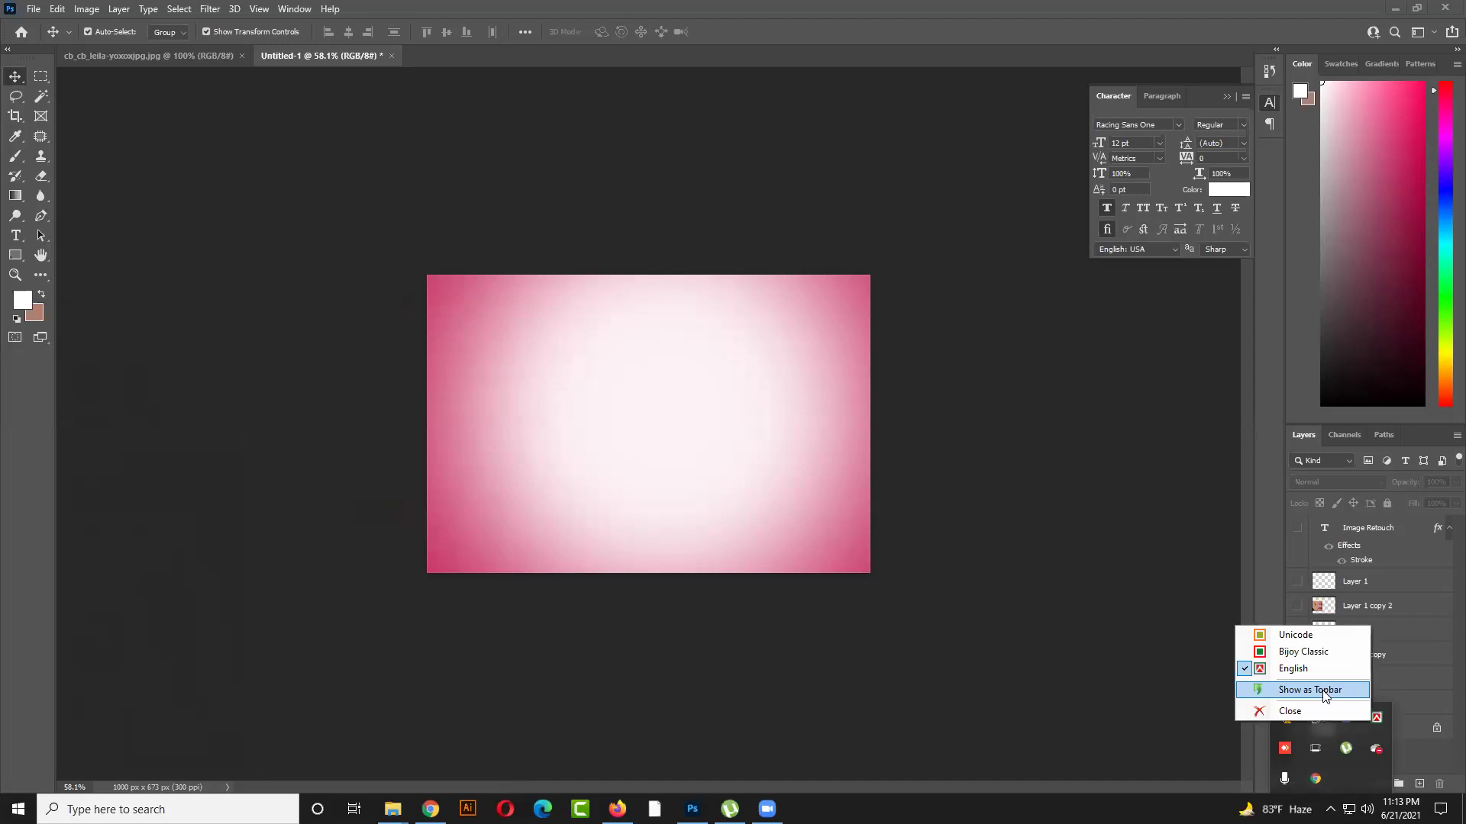
click(1327, 690)
In a new Firefox tab, search YouTube for the tutorial channel and open its Videos tab
key(alt+Tab)
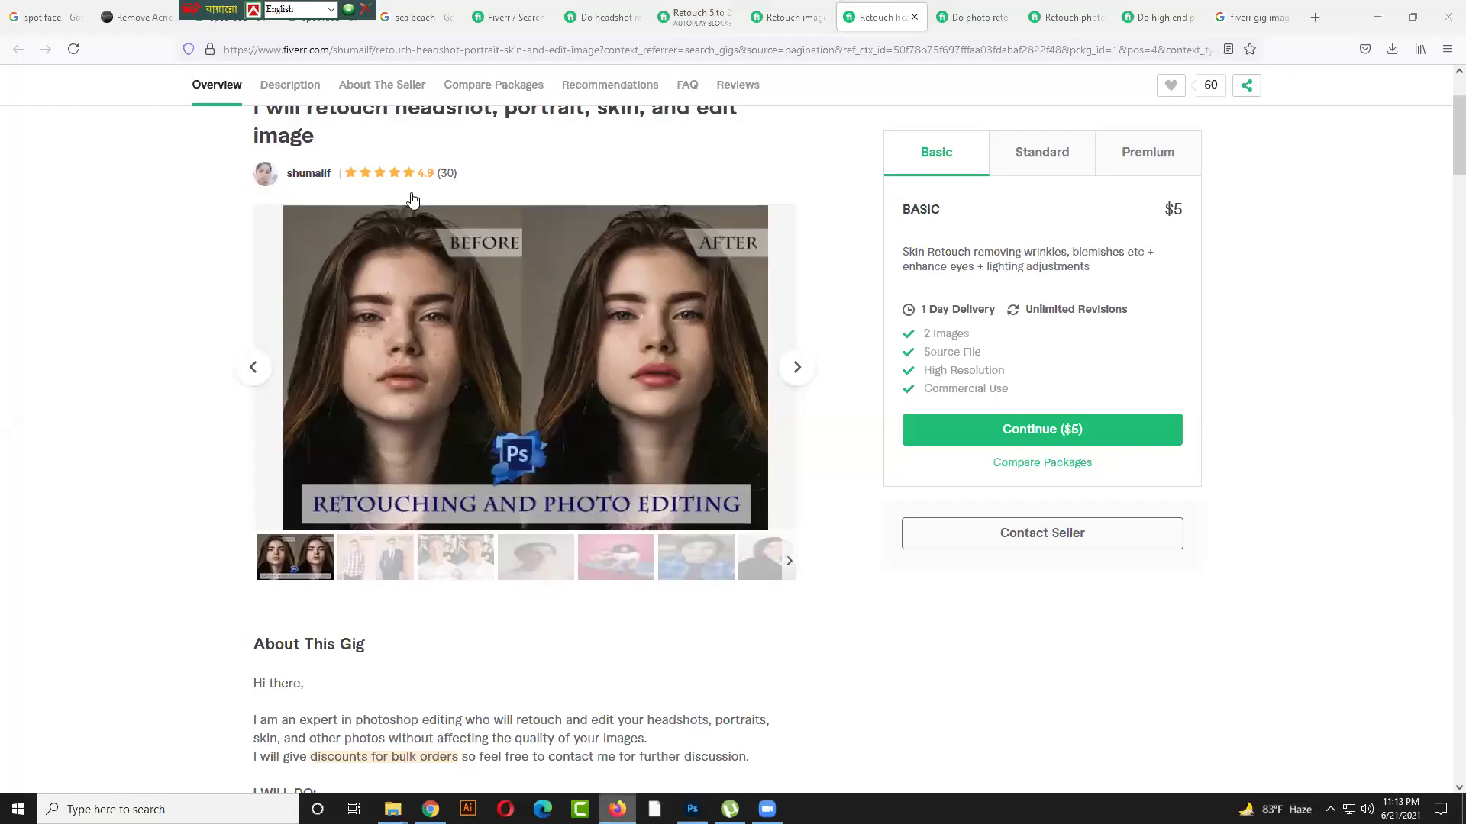
key(ctrl+t)
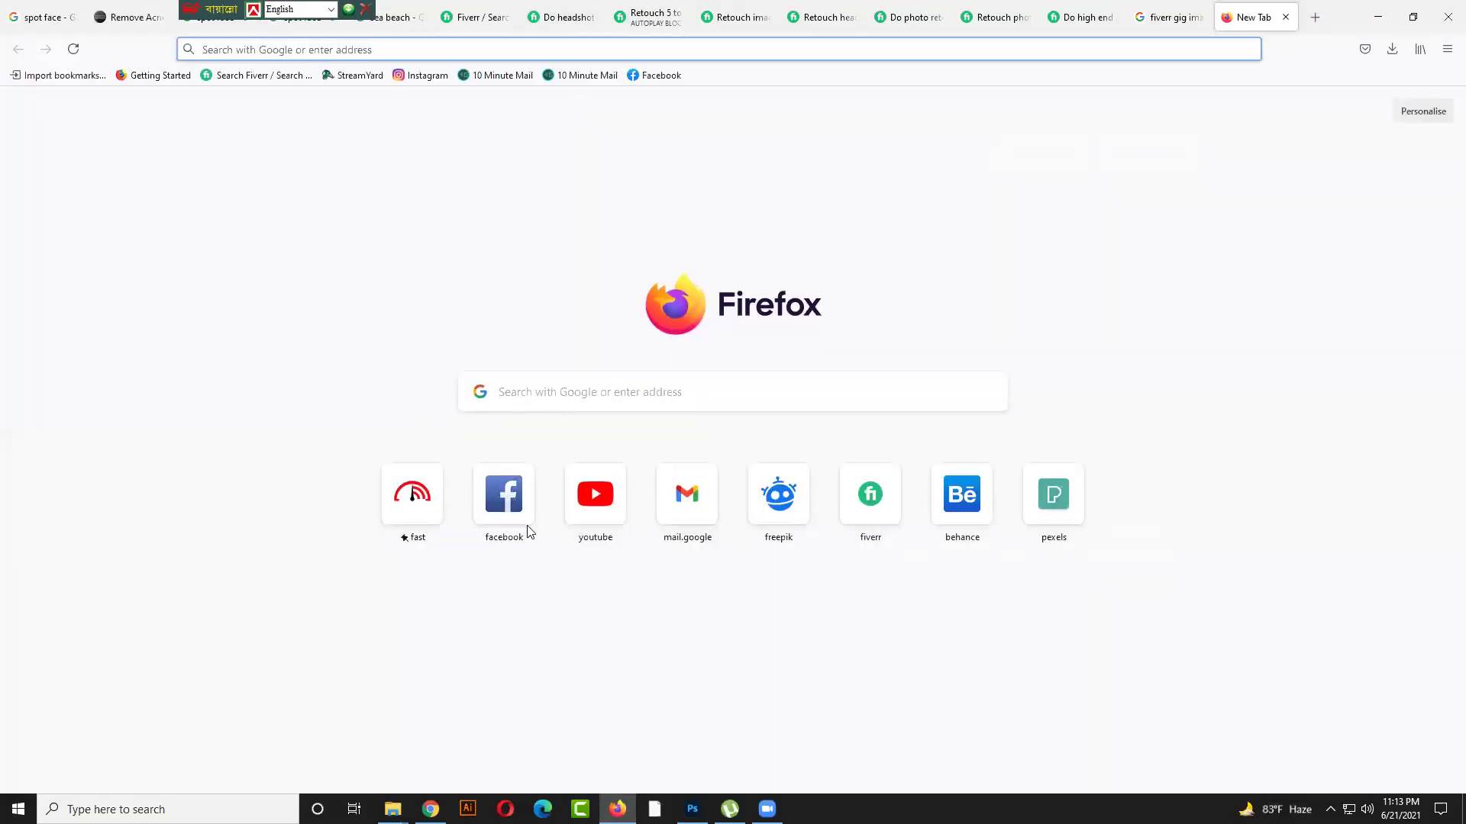
click(574, 493)
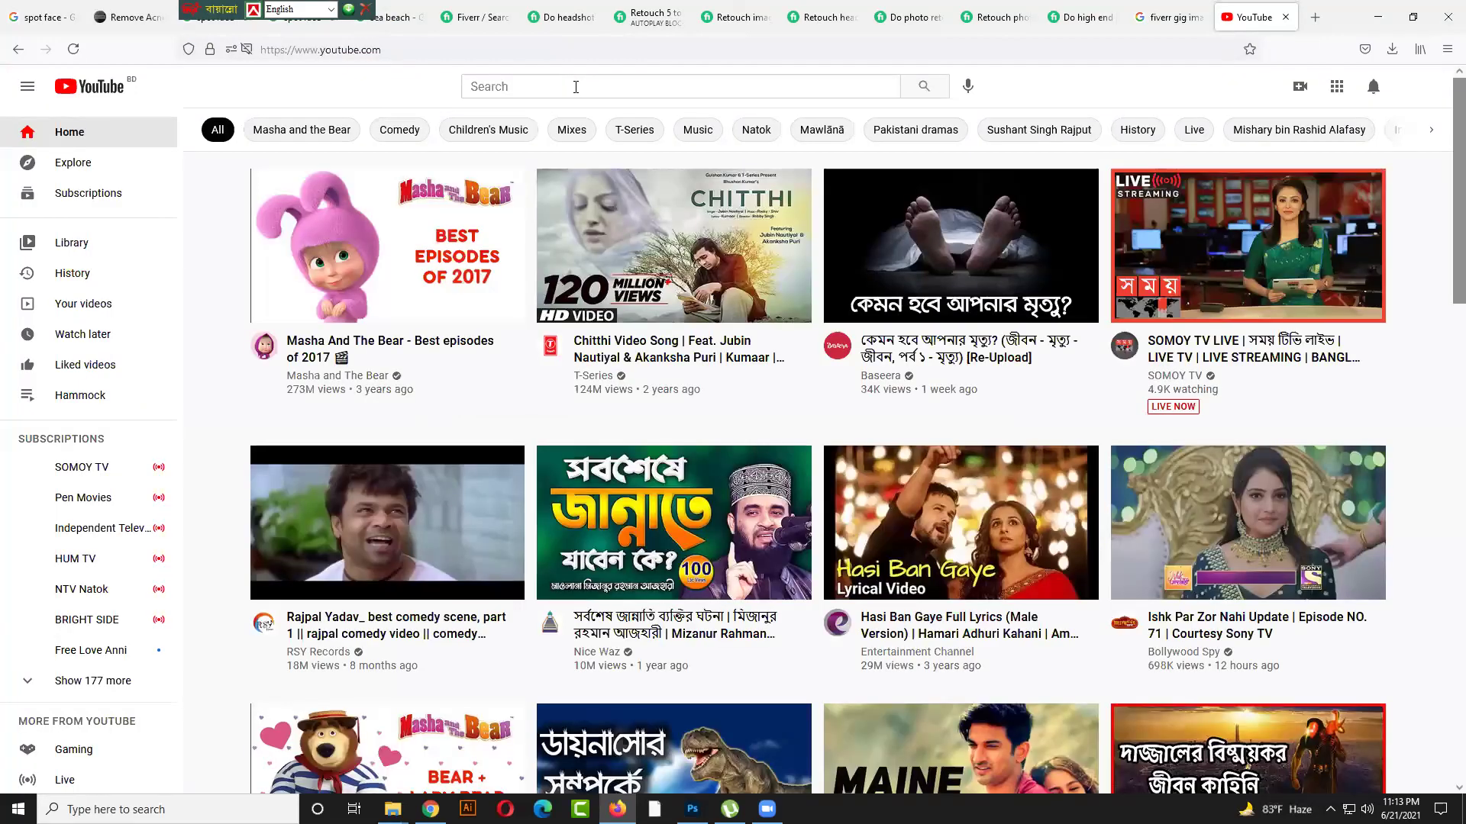
click(575, 86)
text(md)
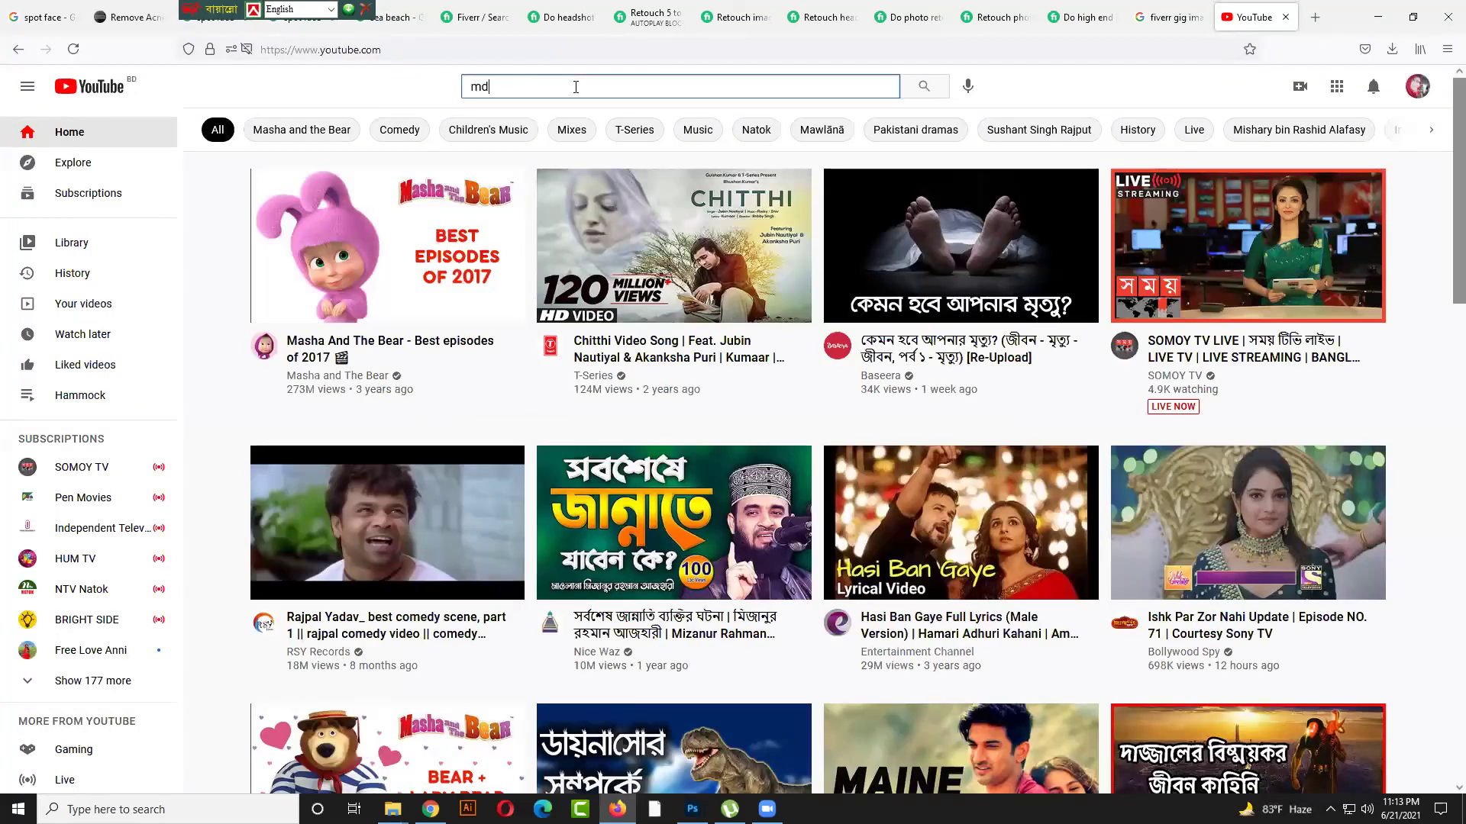
text( ja)
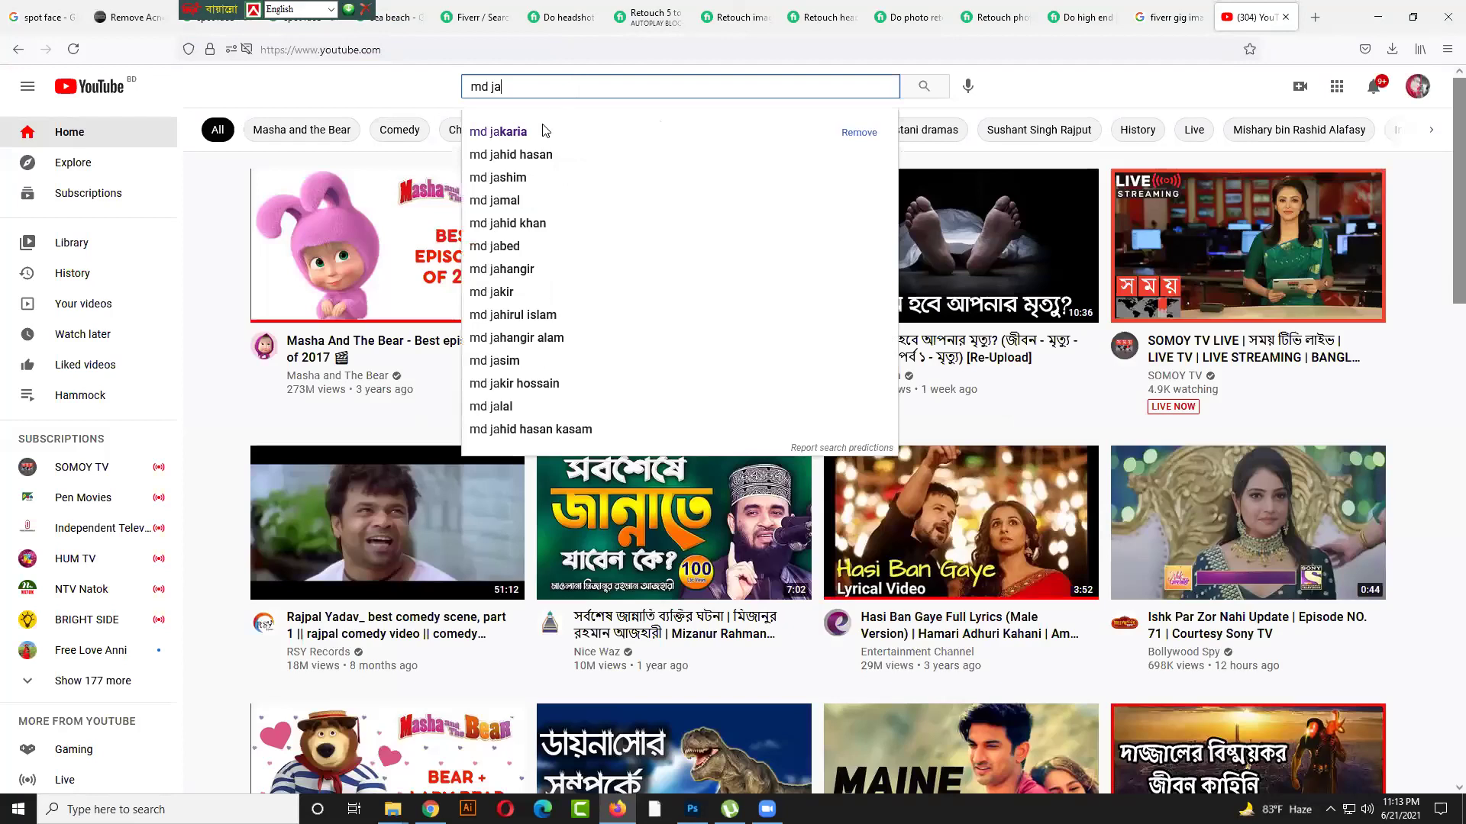
click(539, 134)
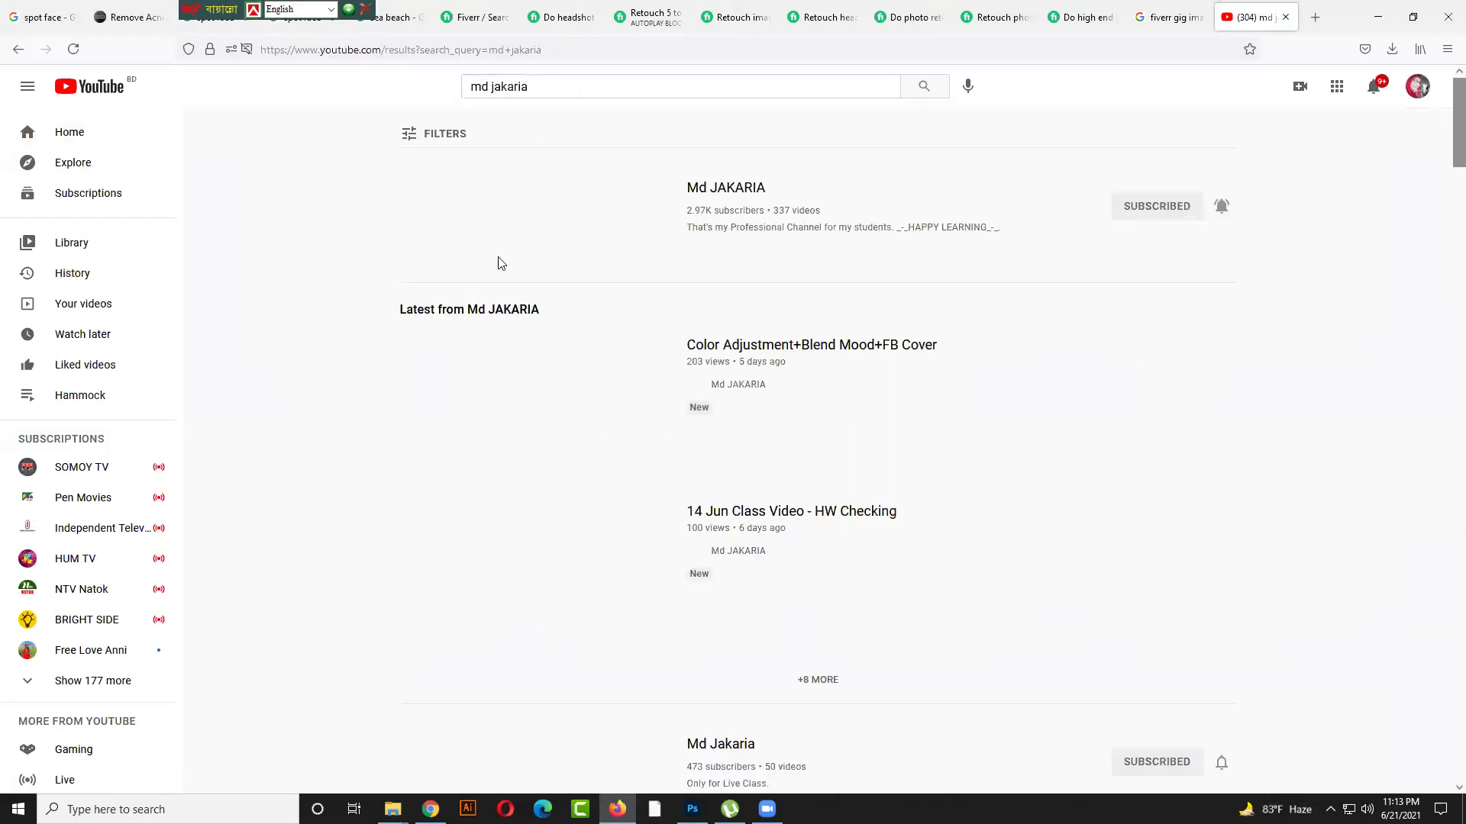
click(516, 227)
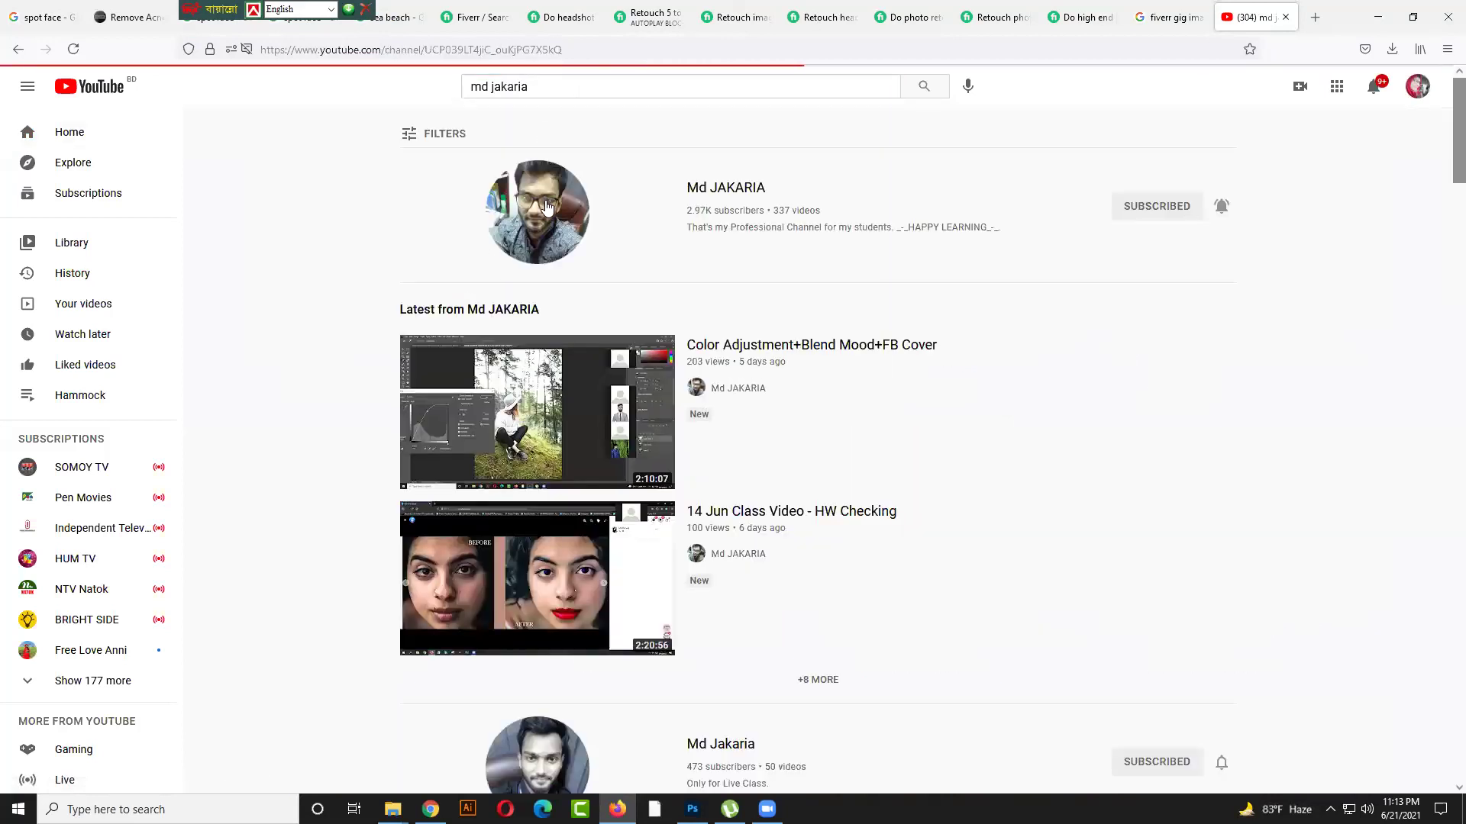
click(458, 412)
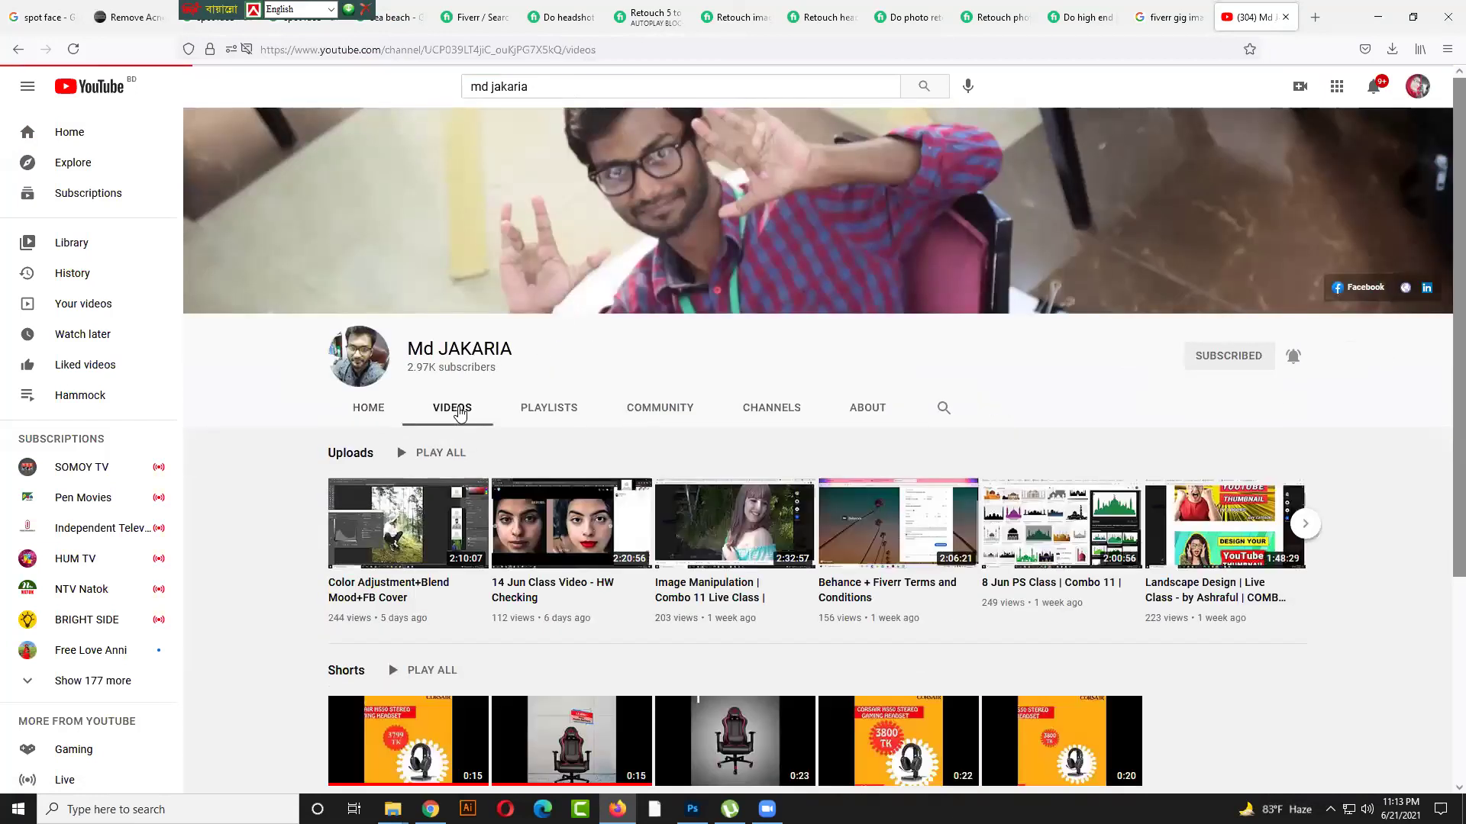
Find and open the Bijoy install video, then open its Drive download link from the description
scroll(495, 433, down, 11)
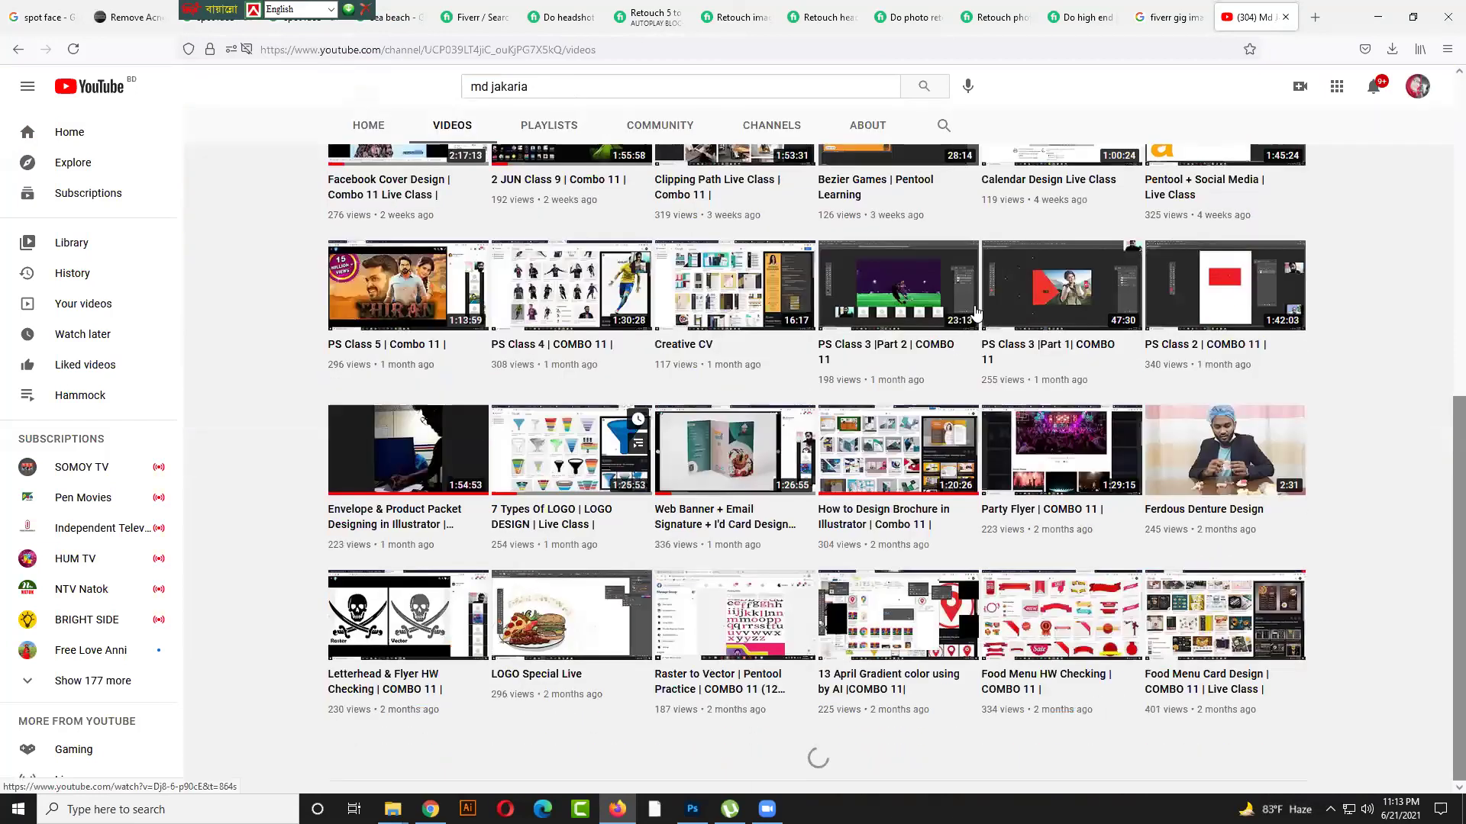
scroll(975, 310, down, 5)
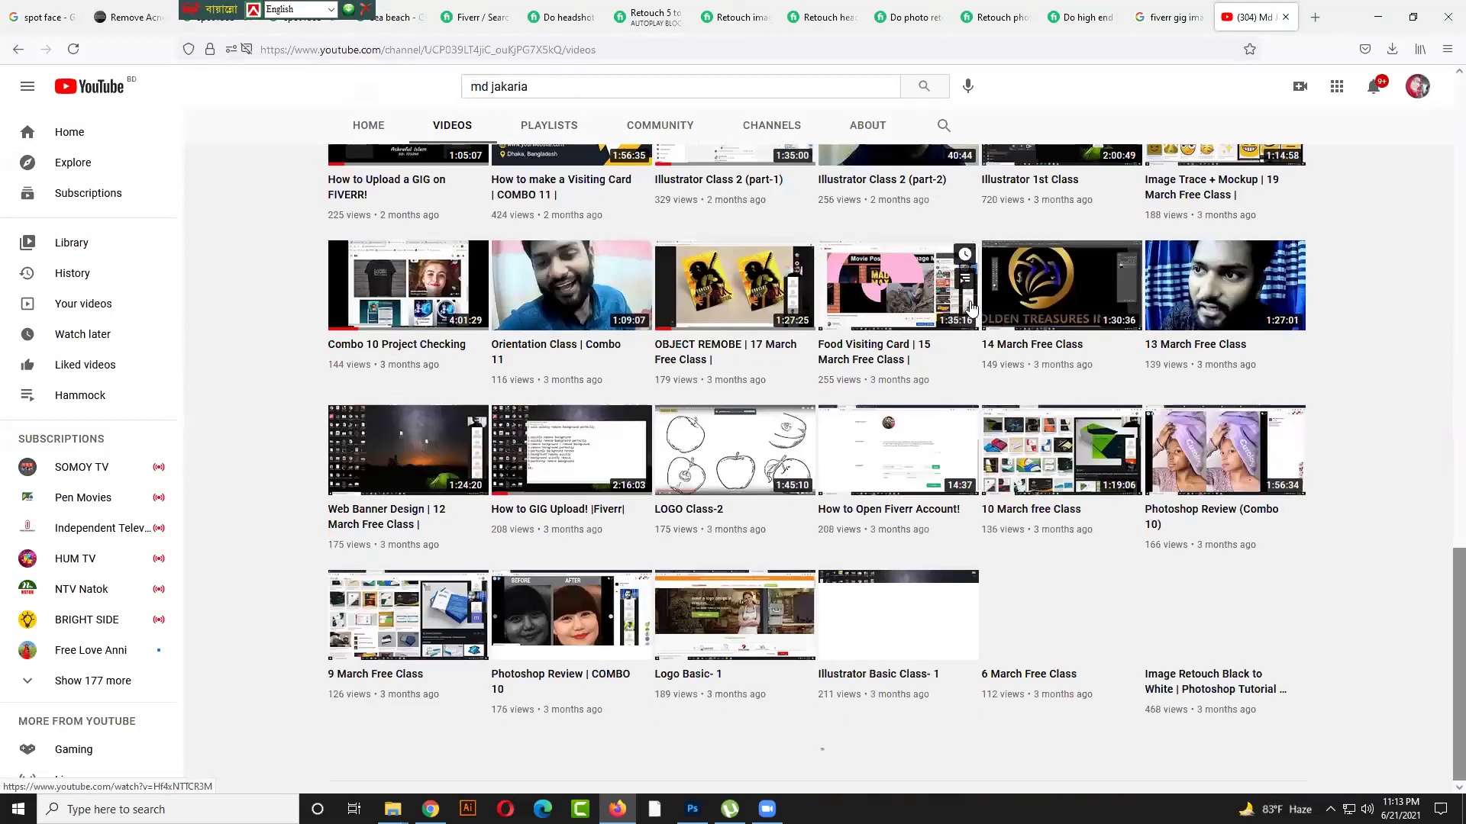
scroll(972, 308, down, 5)
scroll(971, 308, down, 4)
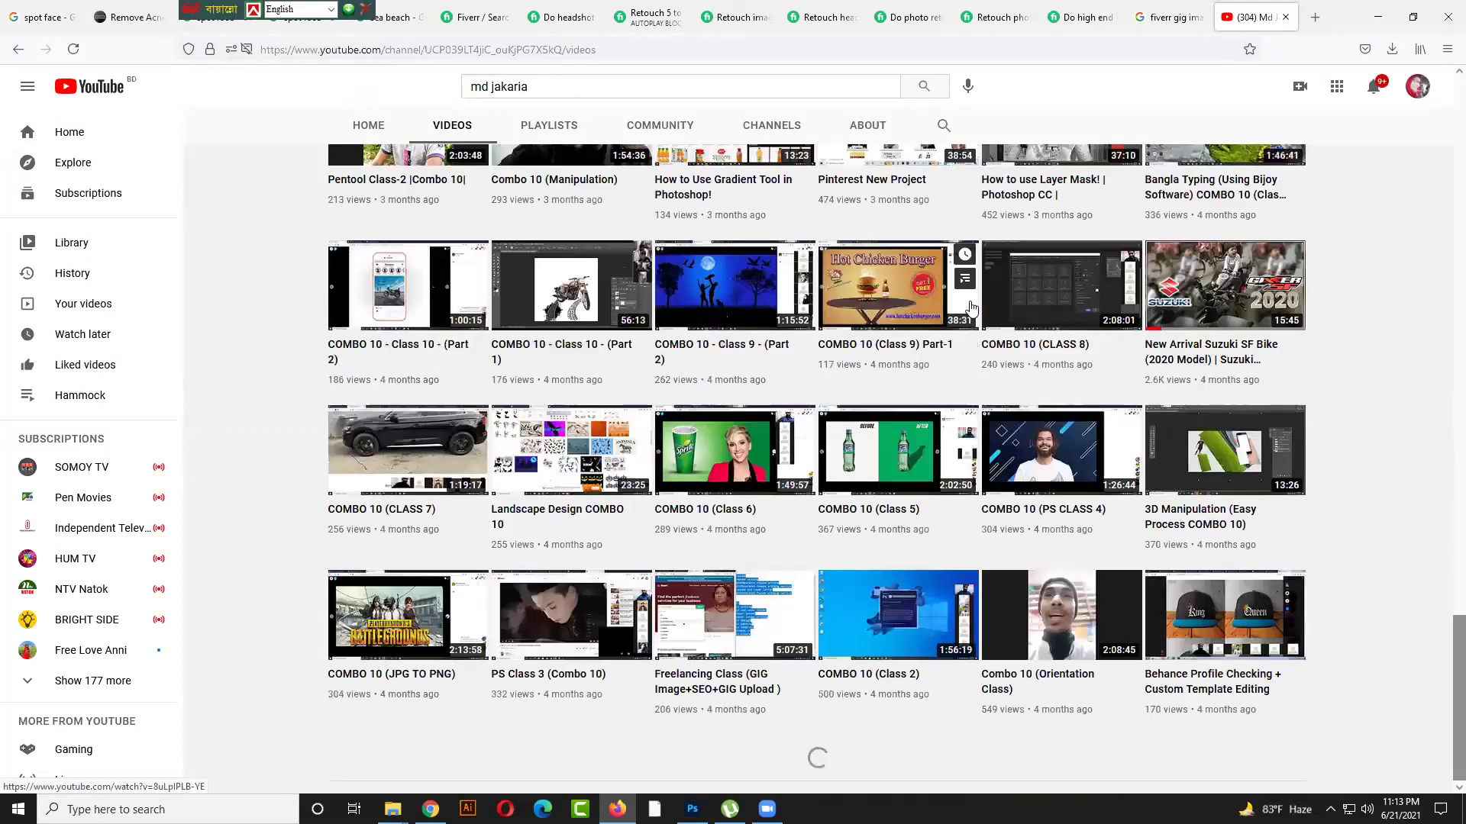
scroll(971, 308, down, 4)
scroll(971, 308, down, 4)
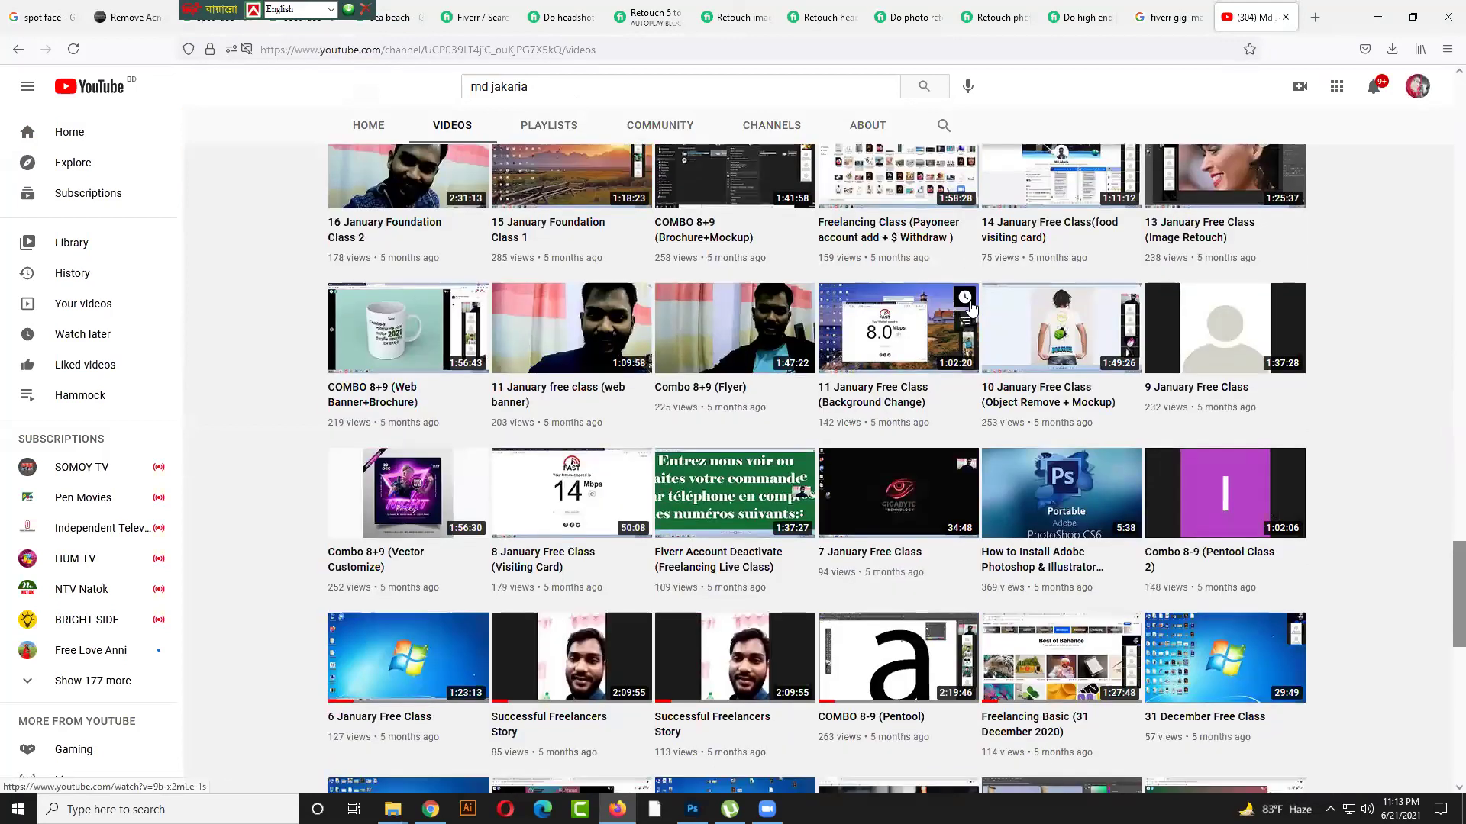
scroll(970, 306, down, 9)
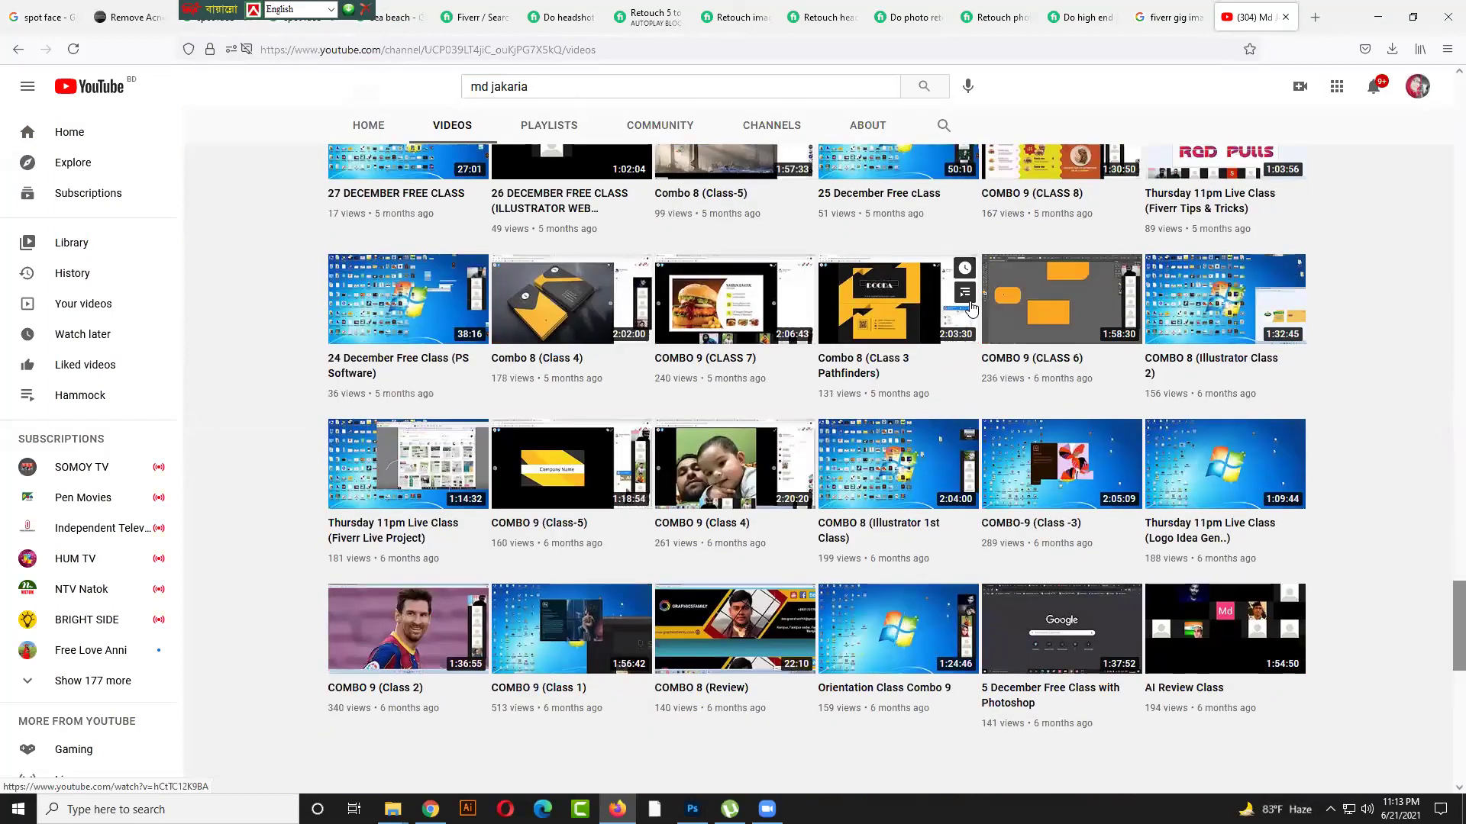
scroll(971, 307, down, 8)
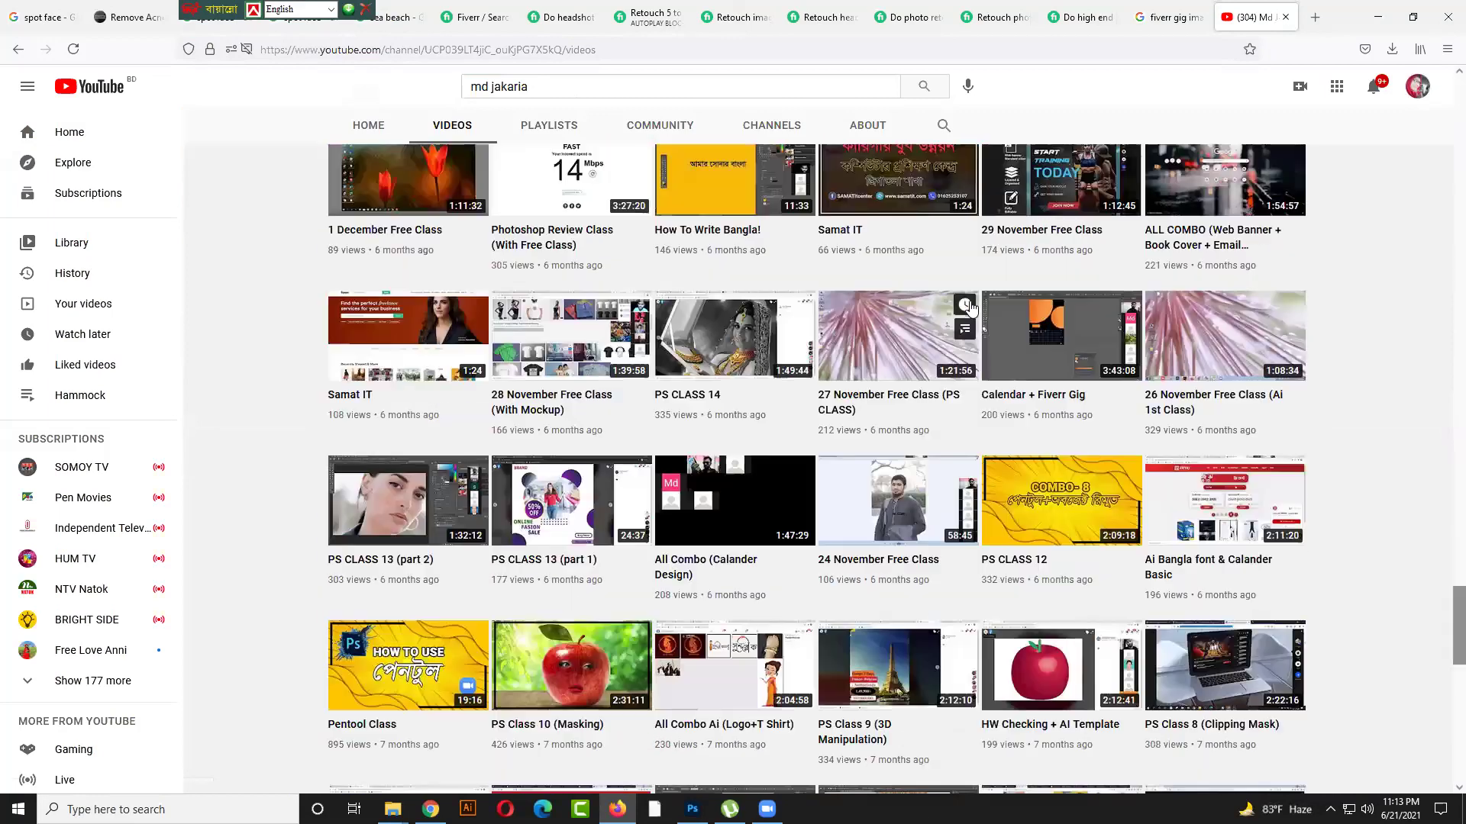
scroll(971, 307, down, 8)
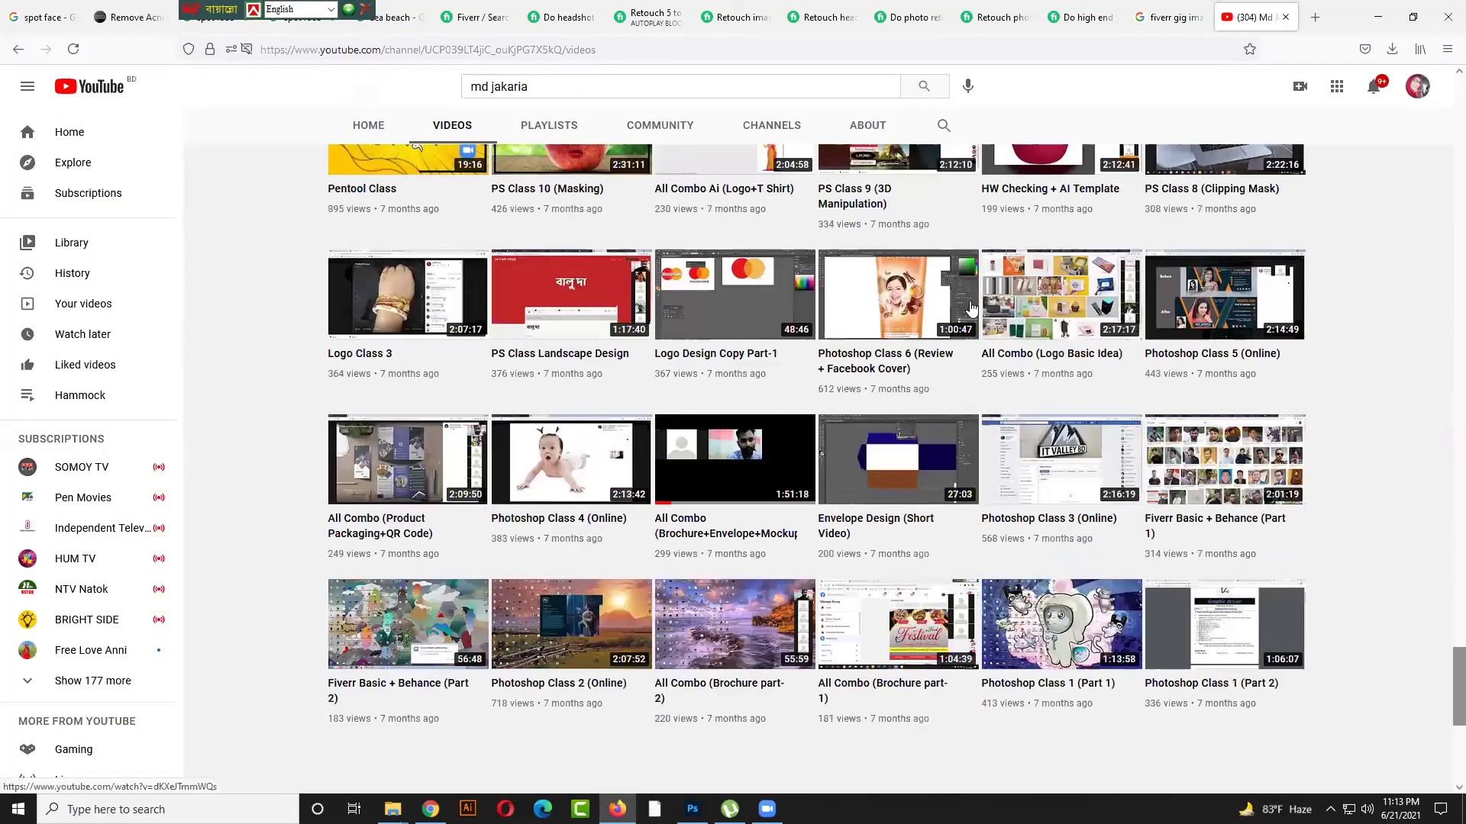
scroll(970, 307, down, 8)
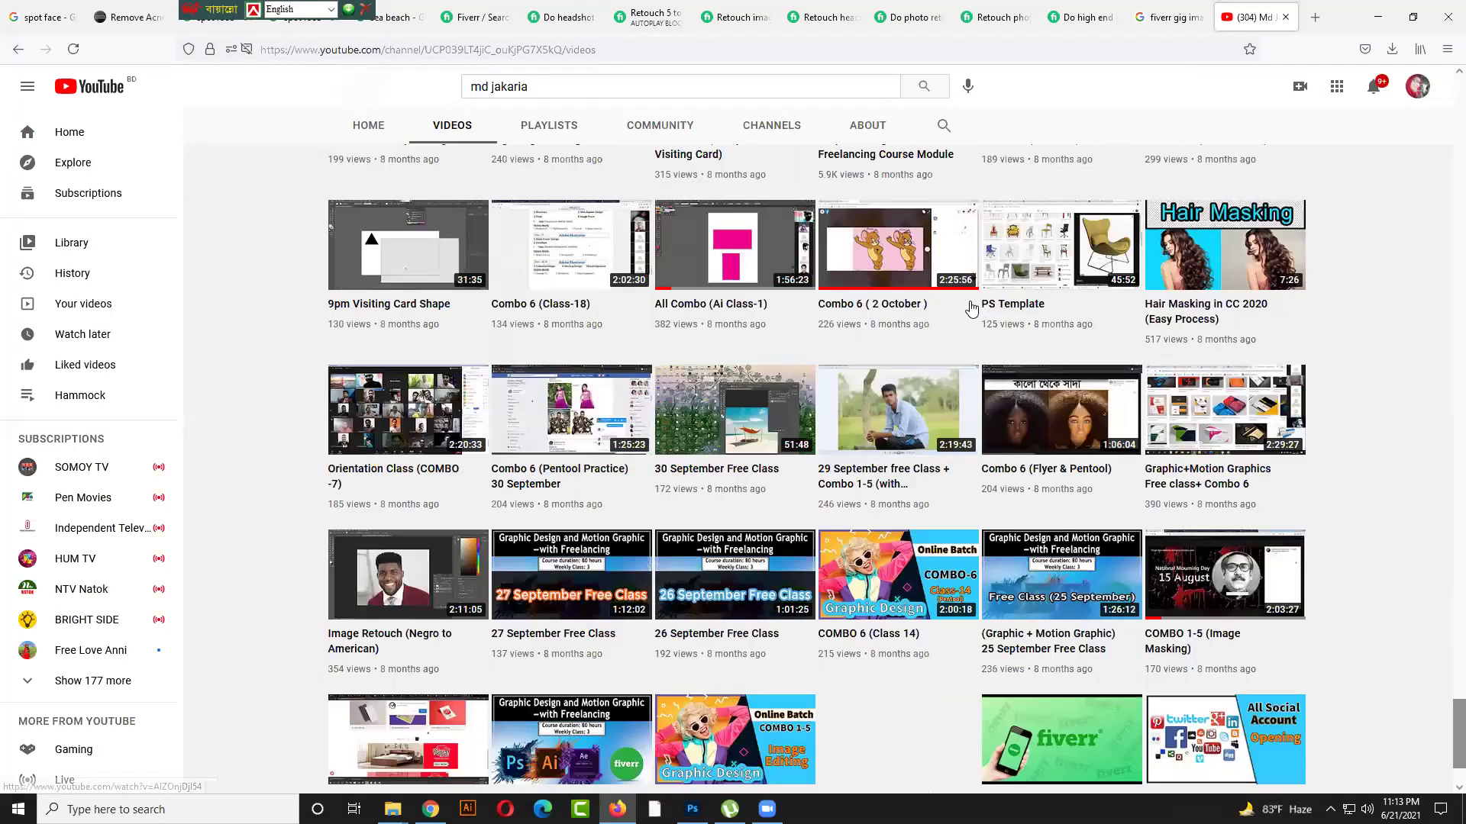
scroll(971, 308, down, 8)
scroll(970, 307, down, 4)
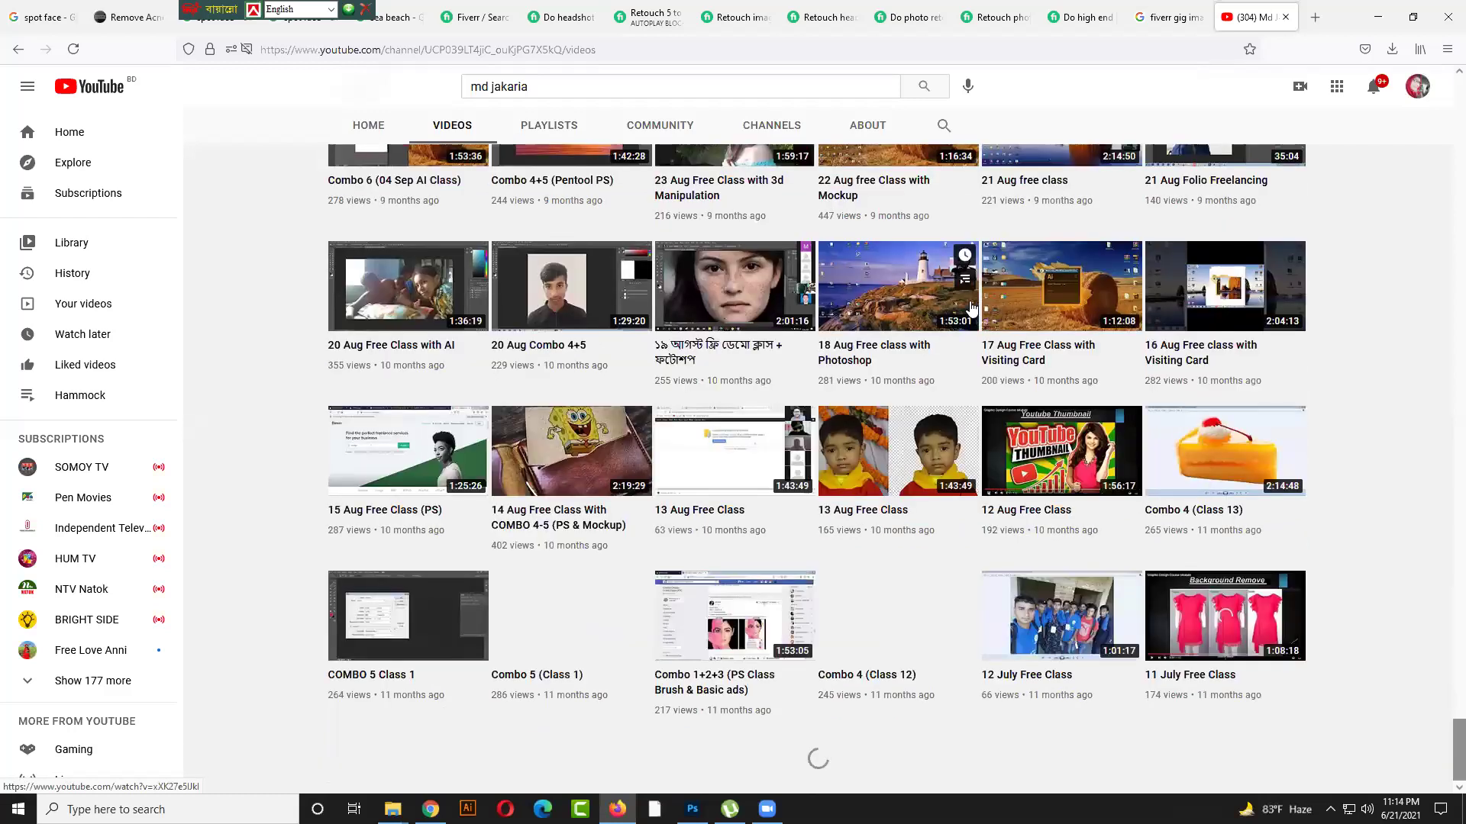
scroll(970, 307, down, 9)
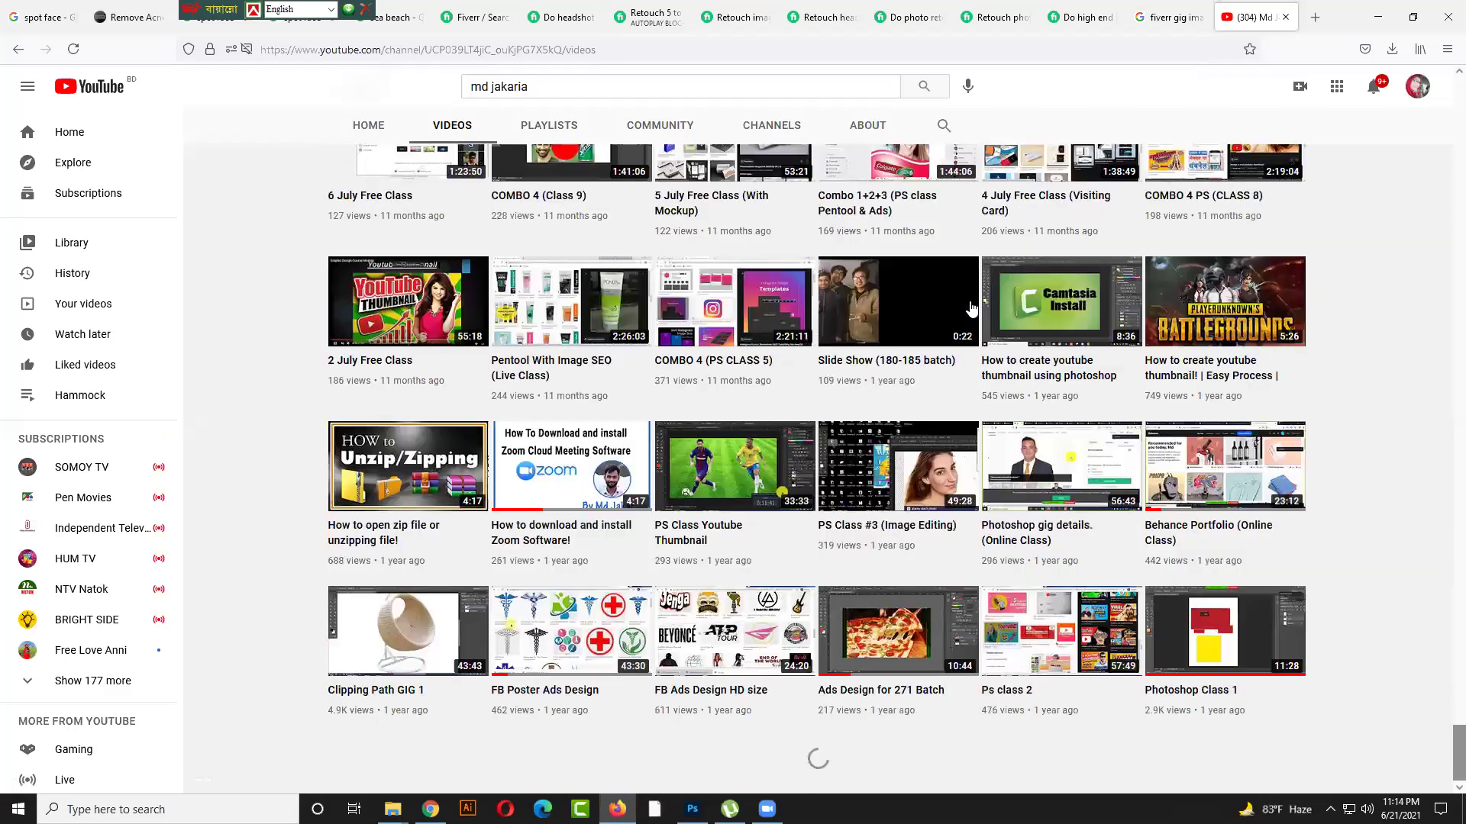
scroll(970, 308, down, 10)
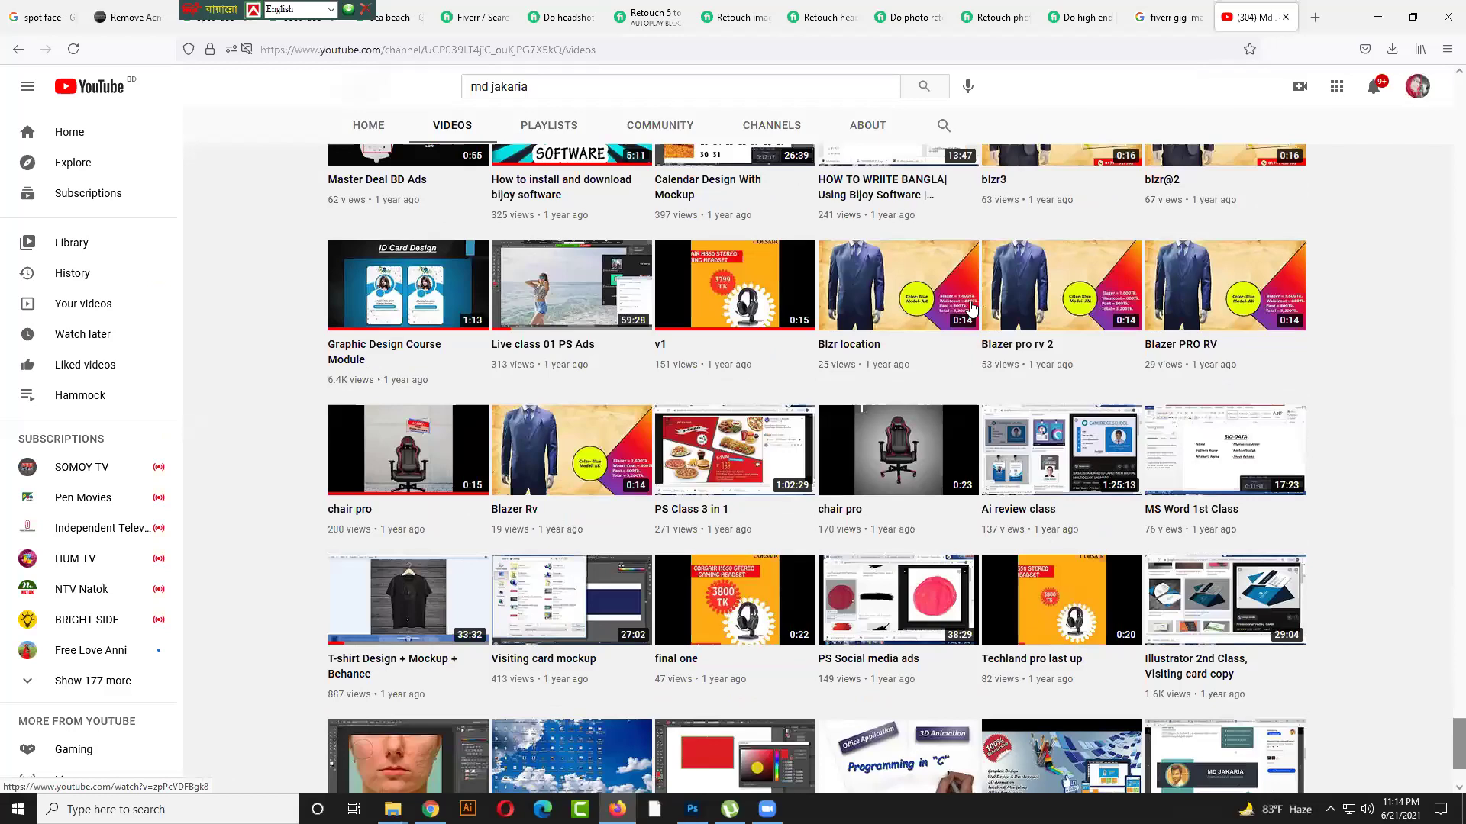
scroll(971, 307, down, 5)
scroll(970, 306, up, 4)
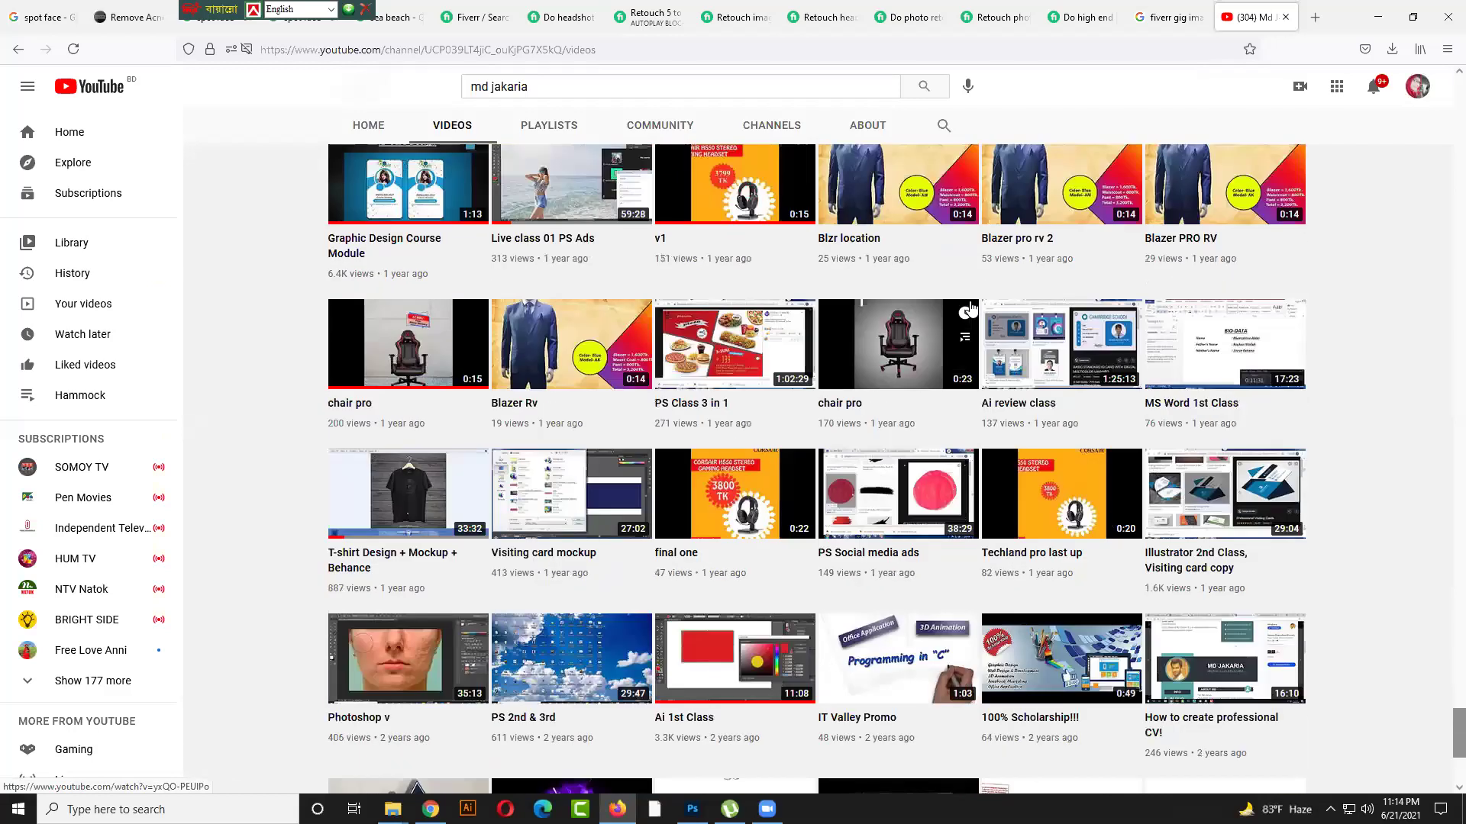
scroll(971, 307, up, 3)
scroll(970, 308, up, 3)
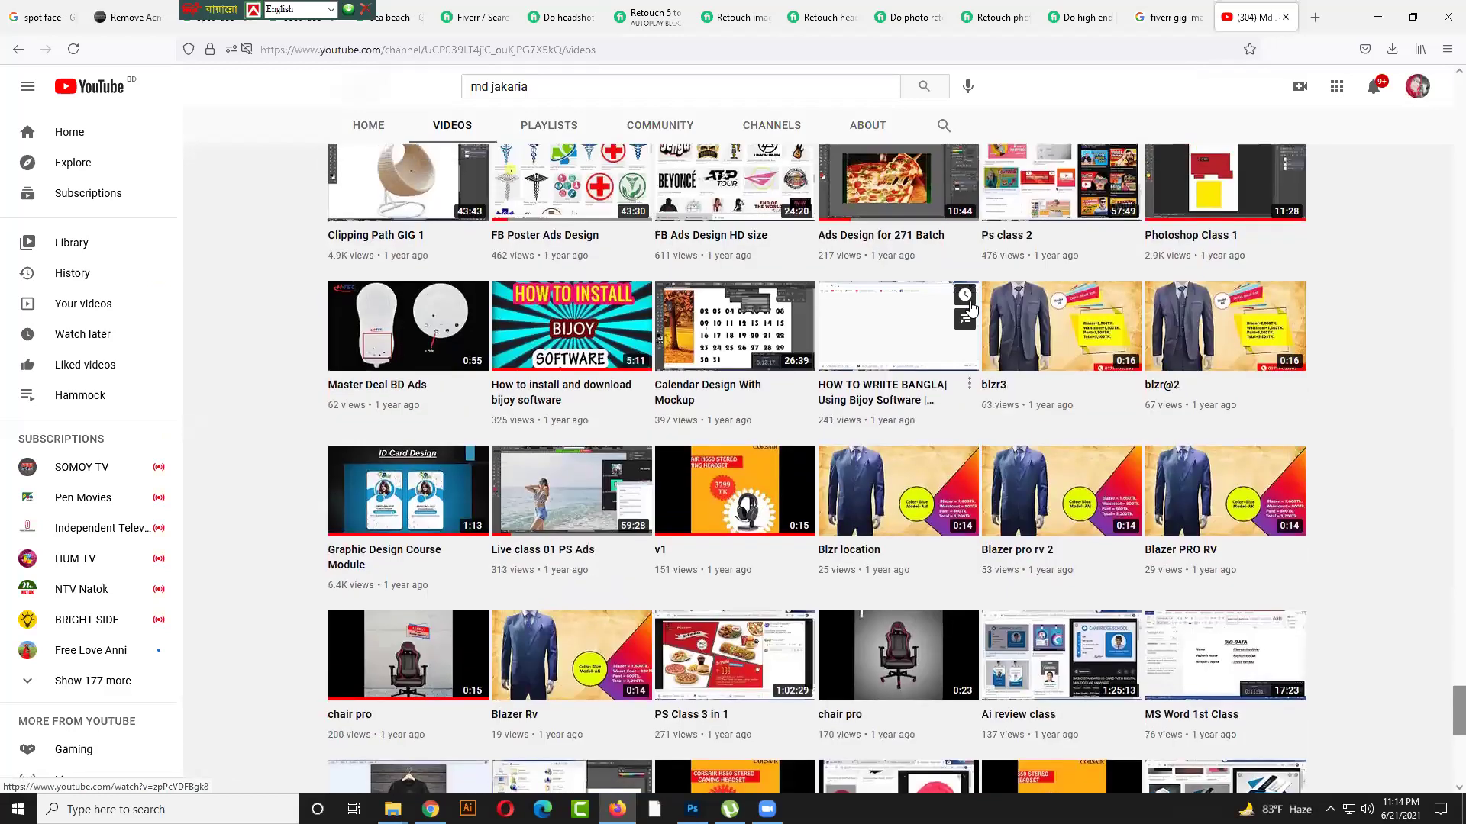
scroll(970, 307, up, 1)
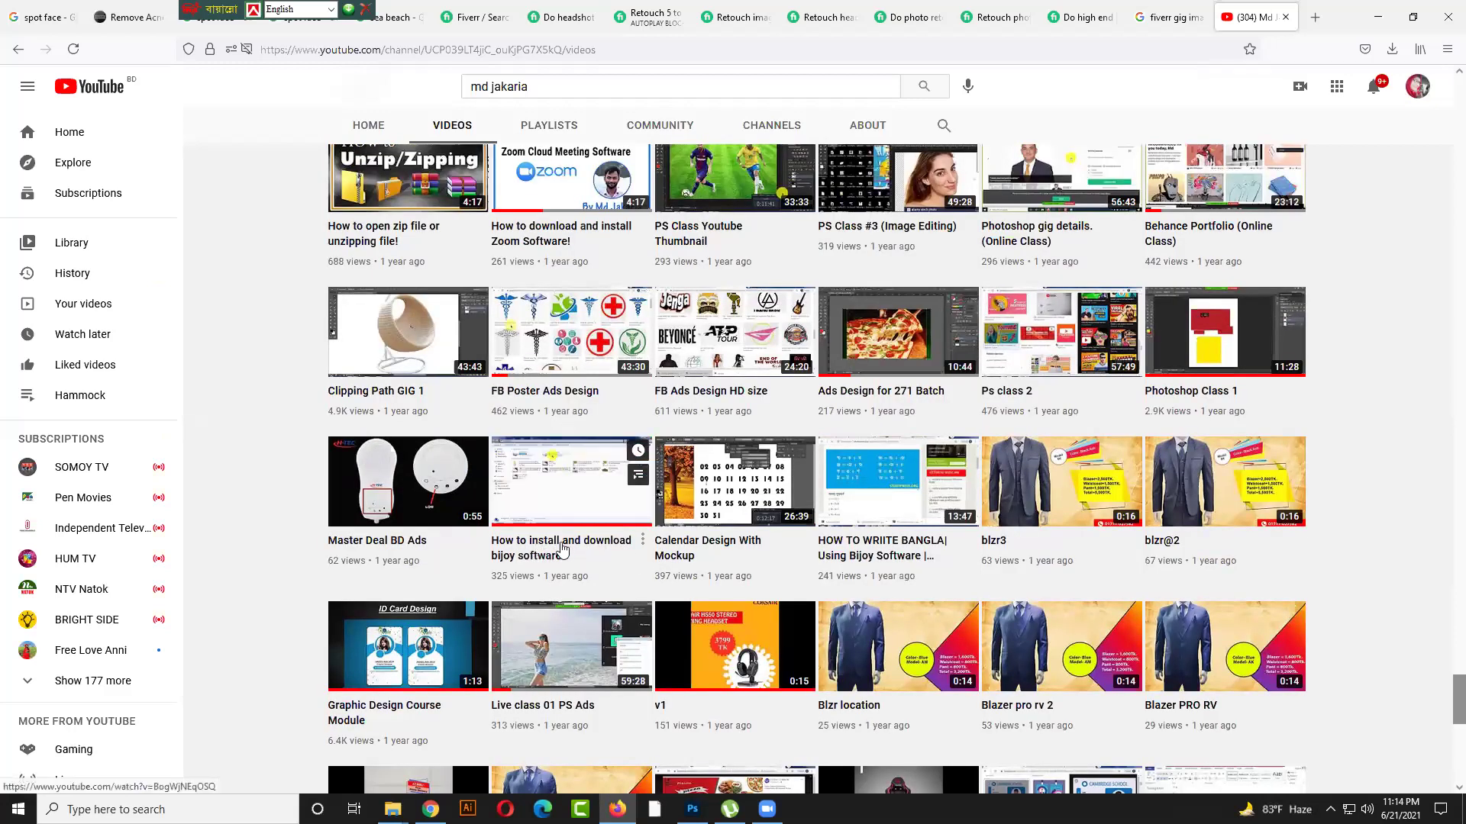
click(575, 492)
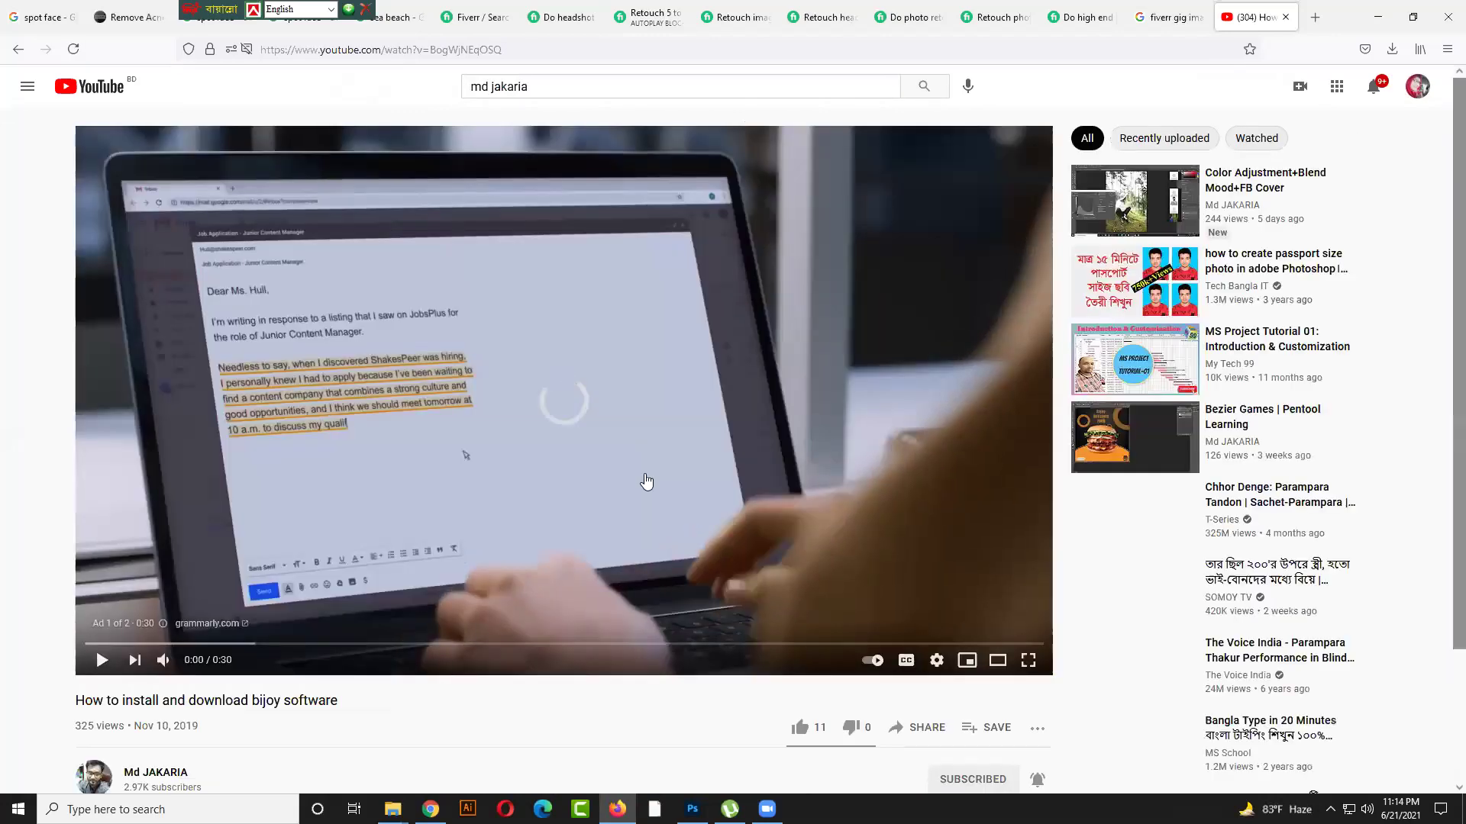
scroll(646, 482, down, 4)
click(163, 559)
click(191, 551)
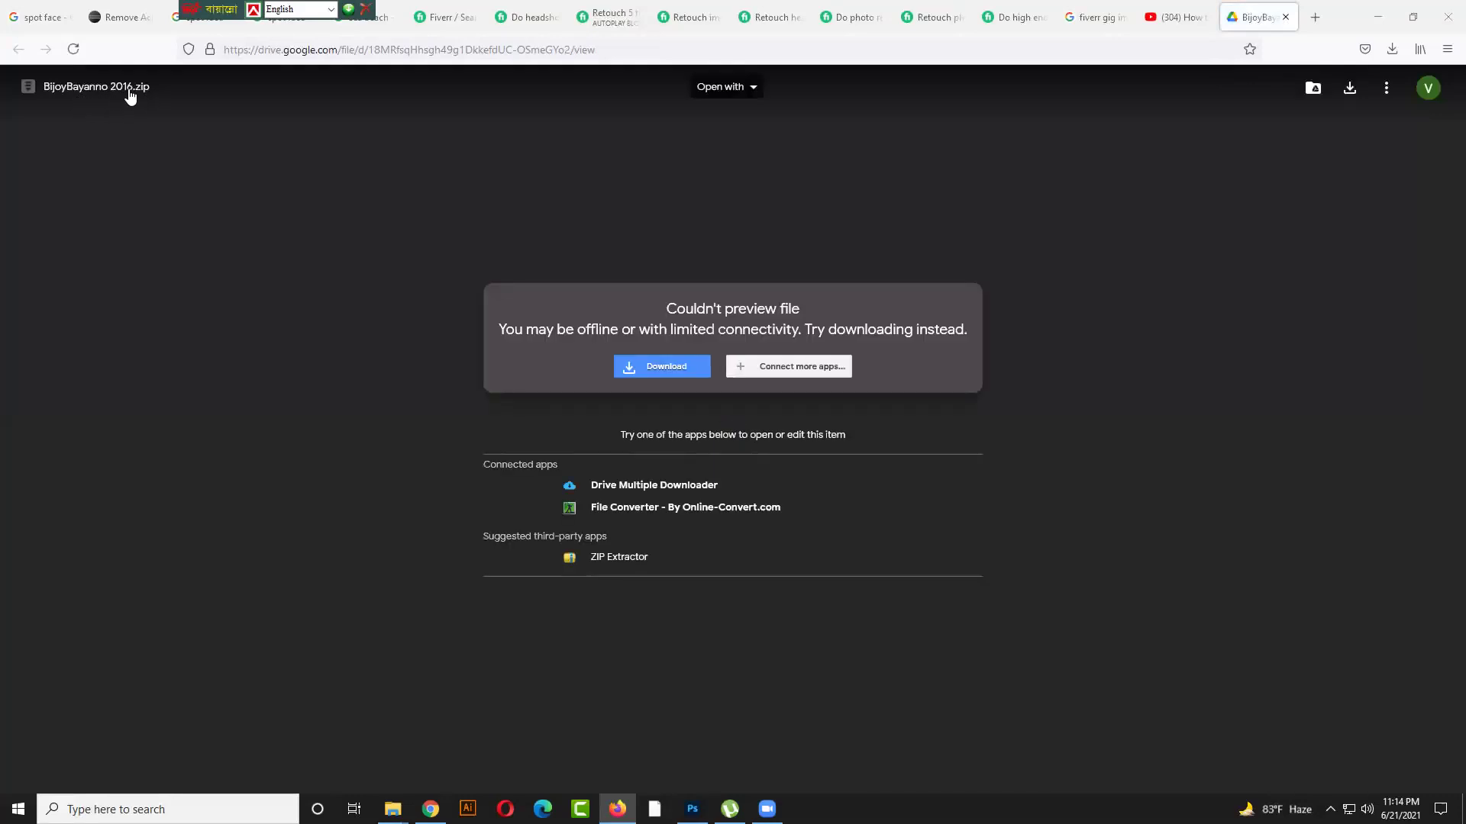
Copy the Bijoy install video page's web address
click(1165, 17)
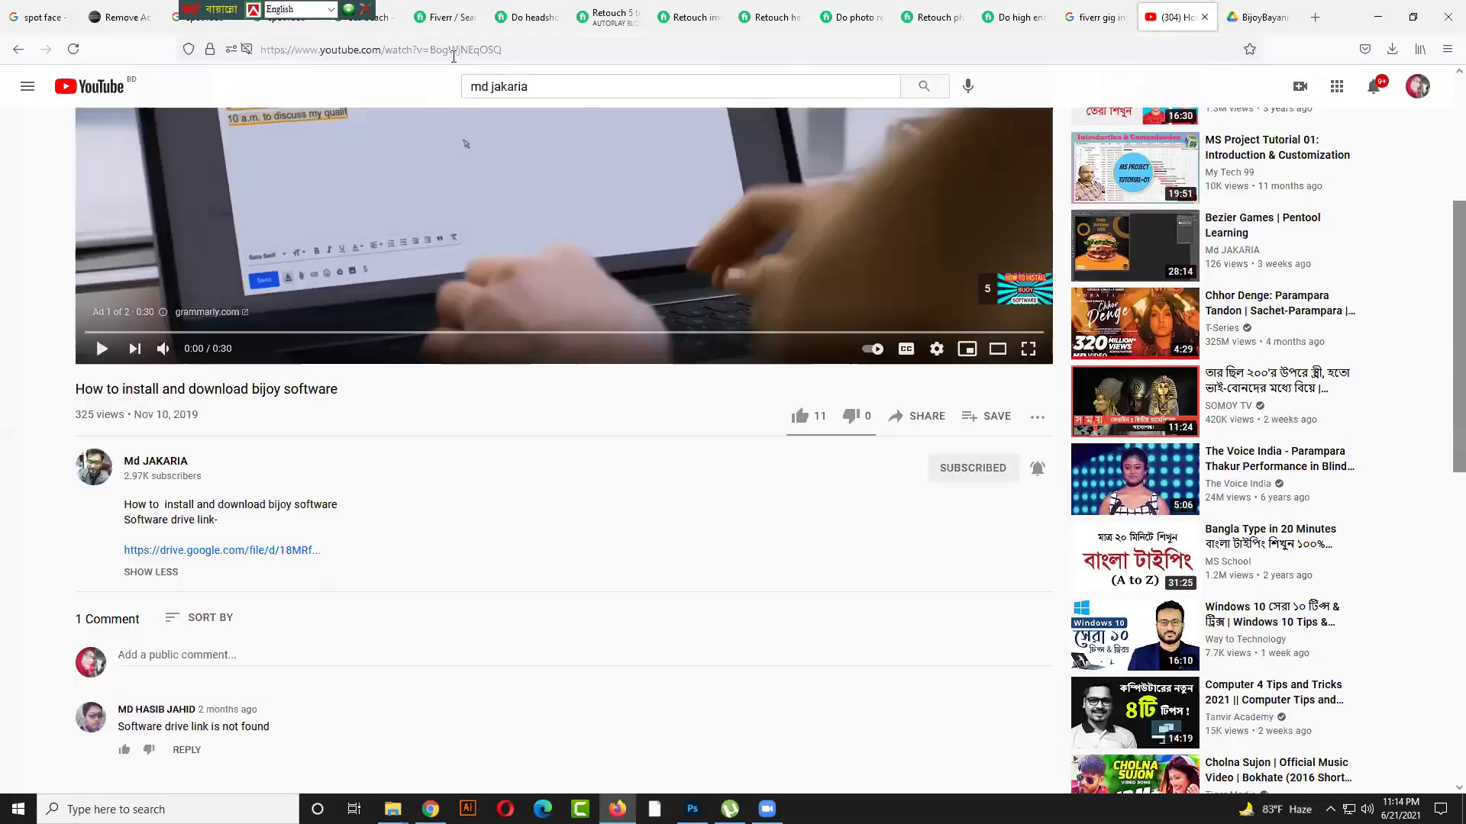
click(453, 50)
right_click(456, 52)
click(487, 143)
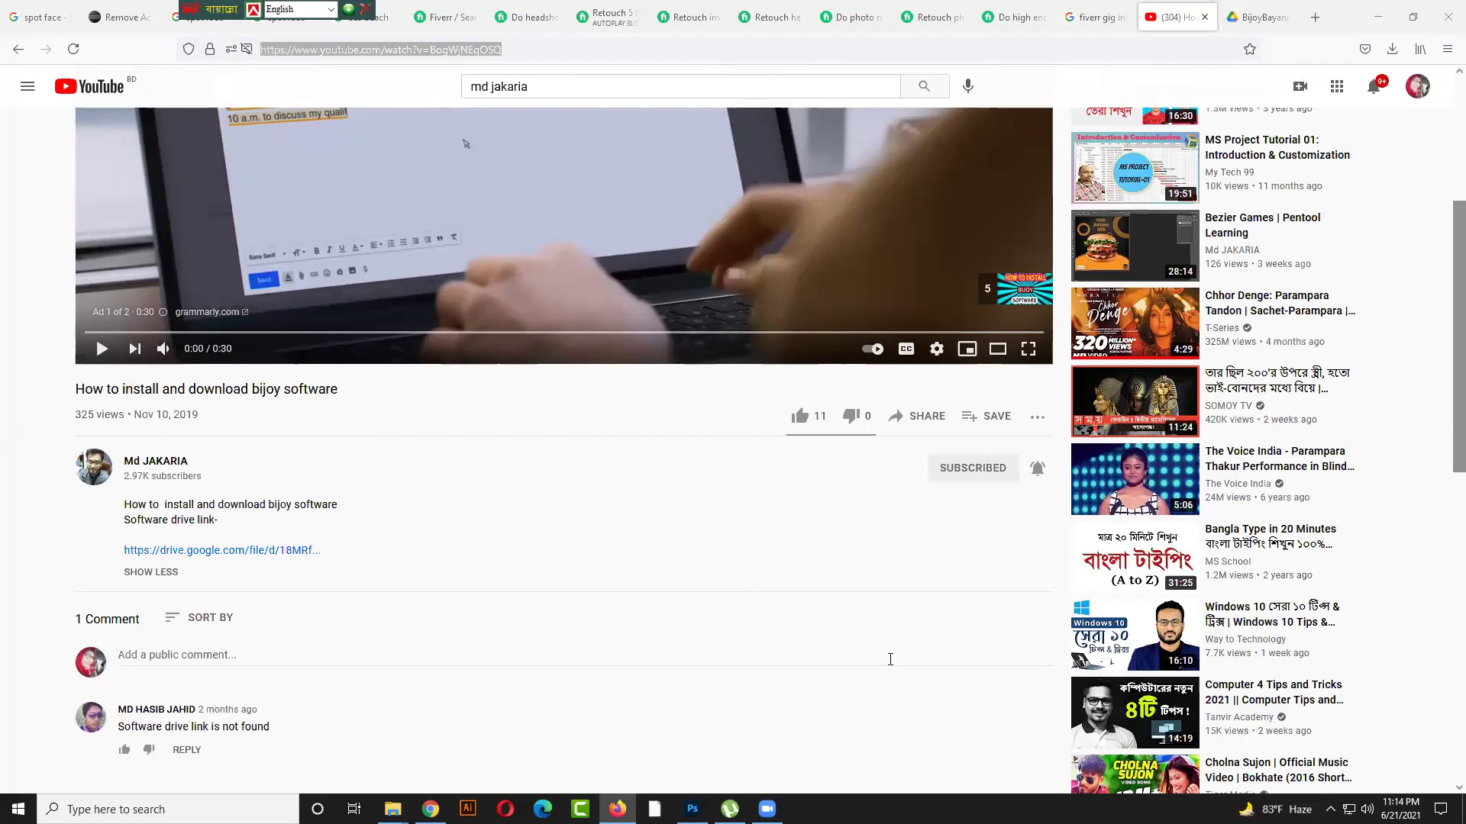
Return to the channel's videos list and minimize Firefox to reveal Photoshop
click(2, 313)
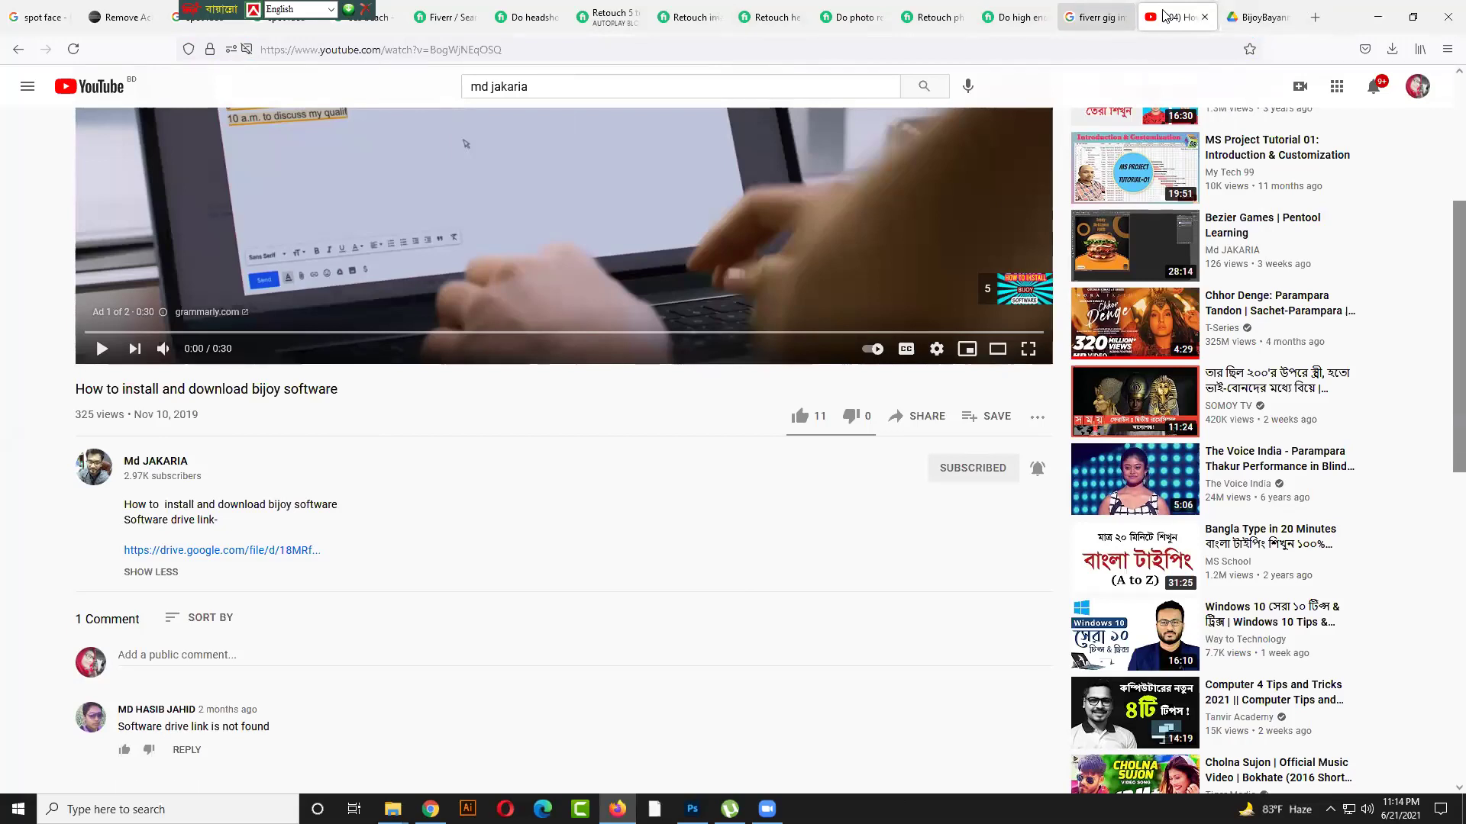
click(15, 53)
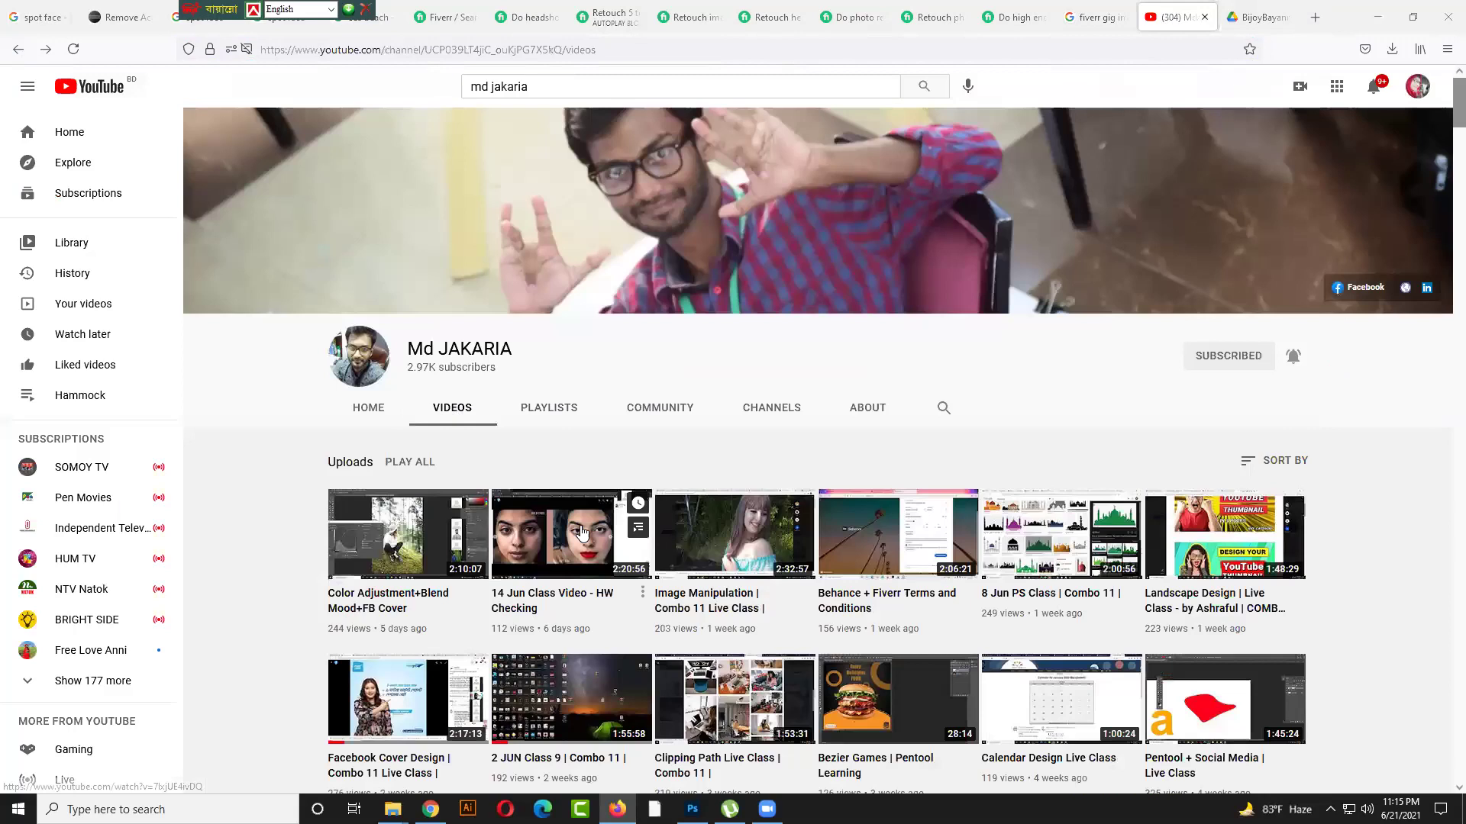
scroll(580, 535, down, 10)
scroll(804, 649, down, 5)
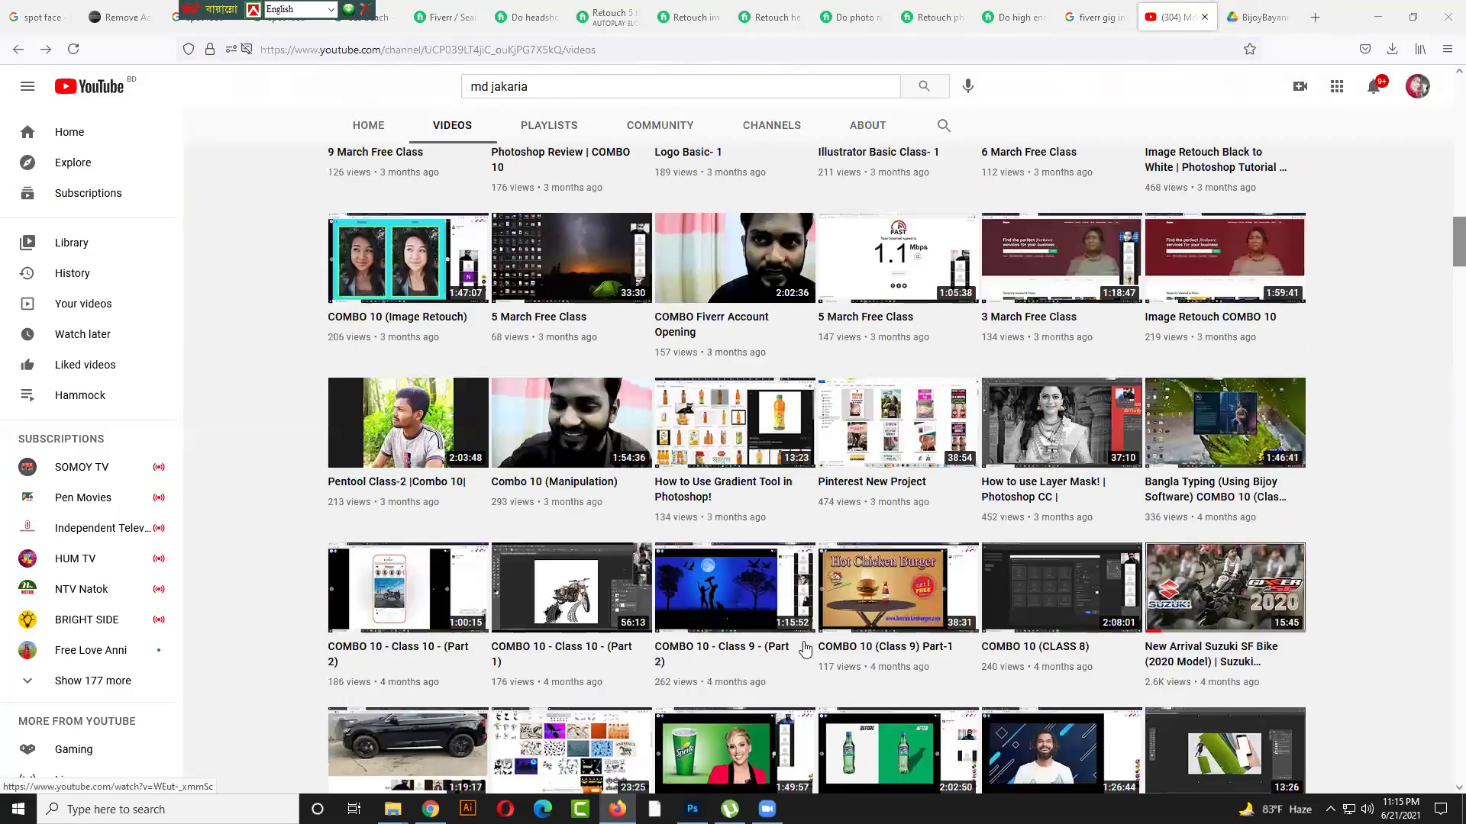
scroll(804, 649, down, 5)
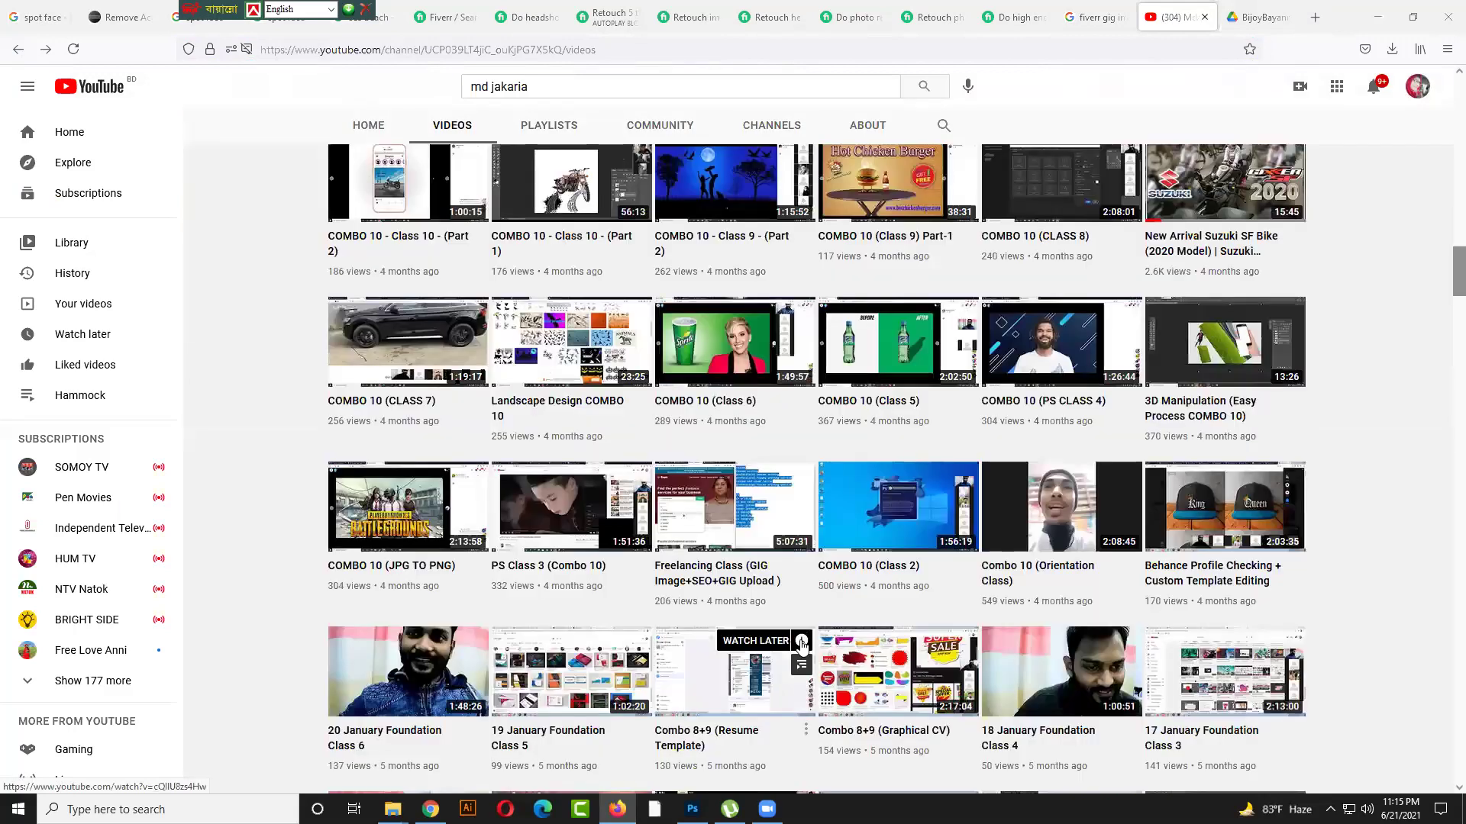
click(1378, 16)
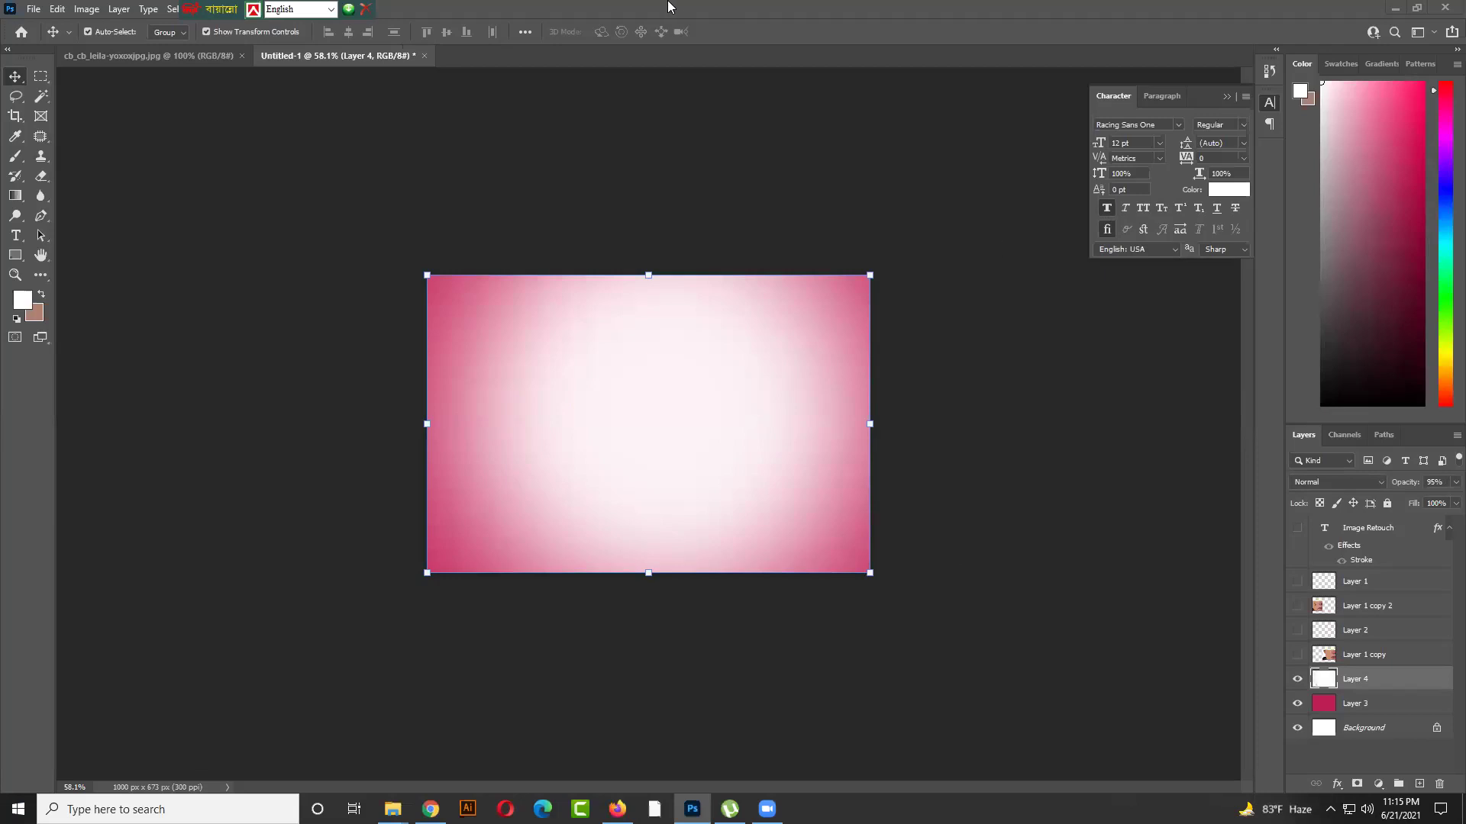
Slide the Bijoy keyboard bar rightward to midway along the top bar
drag(216, 8, 595, 151)
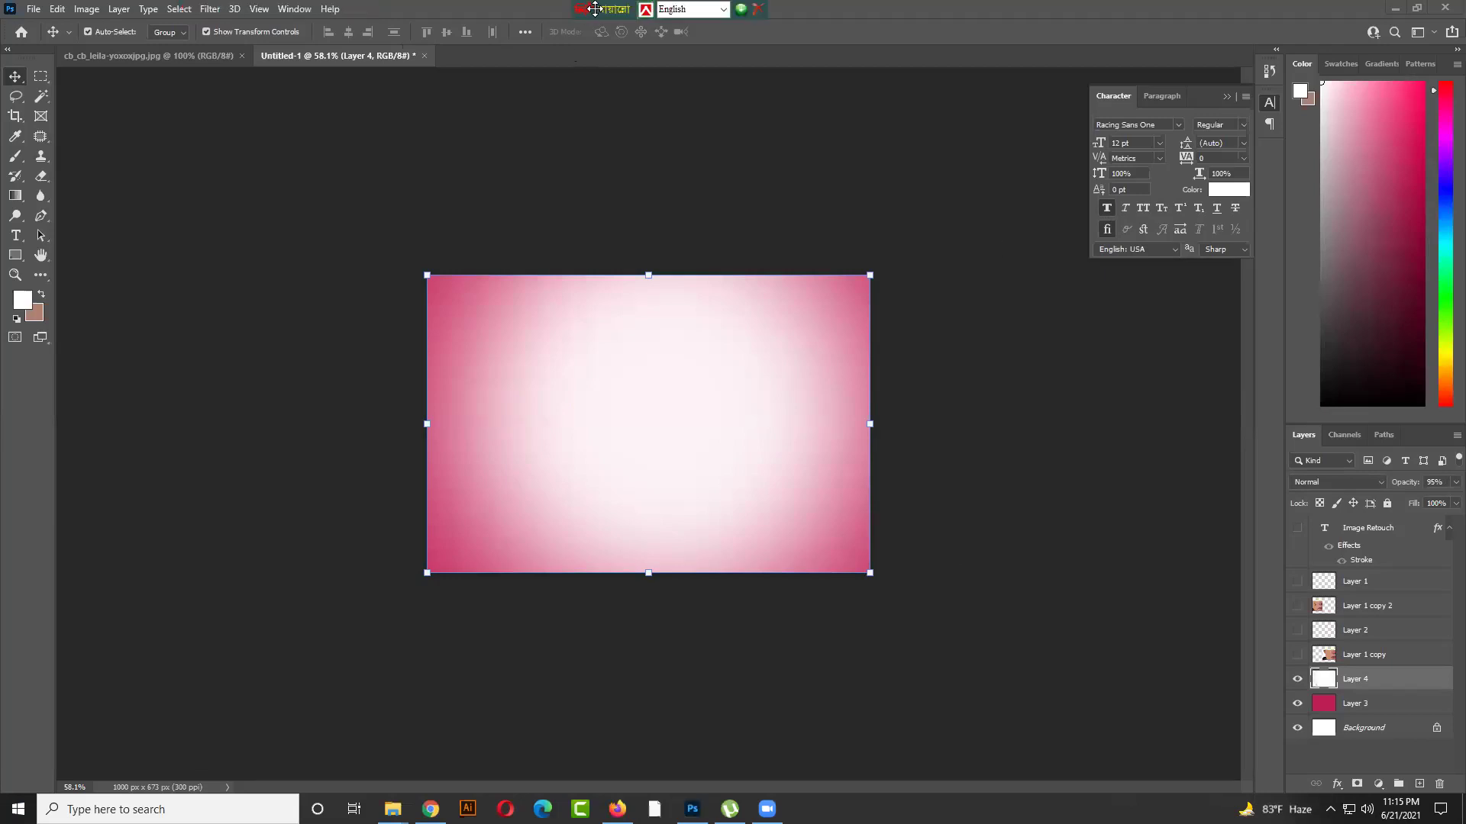
drag(596, 9, 710, 73)
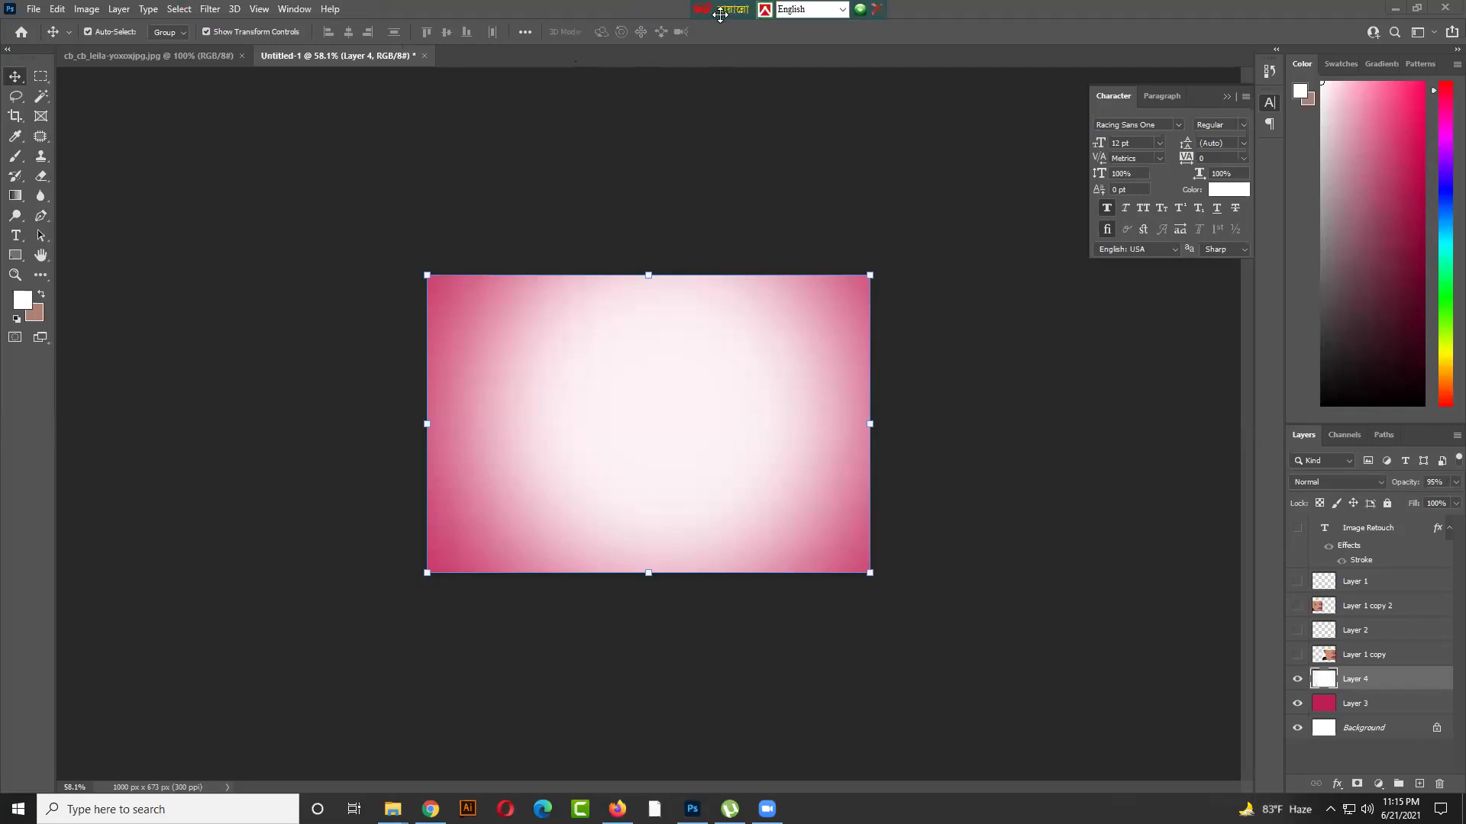
drag(720, 14, 773, 15)
click(930, 12)
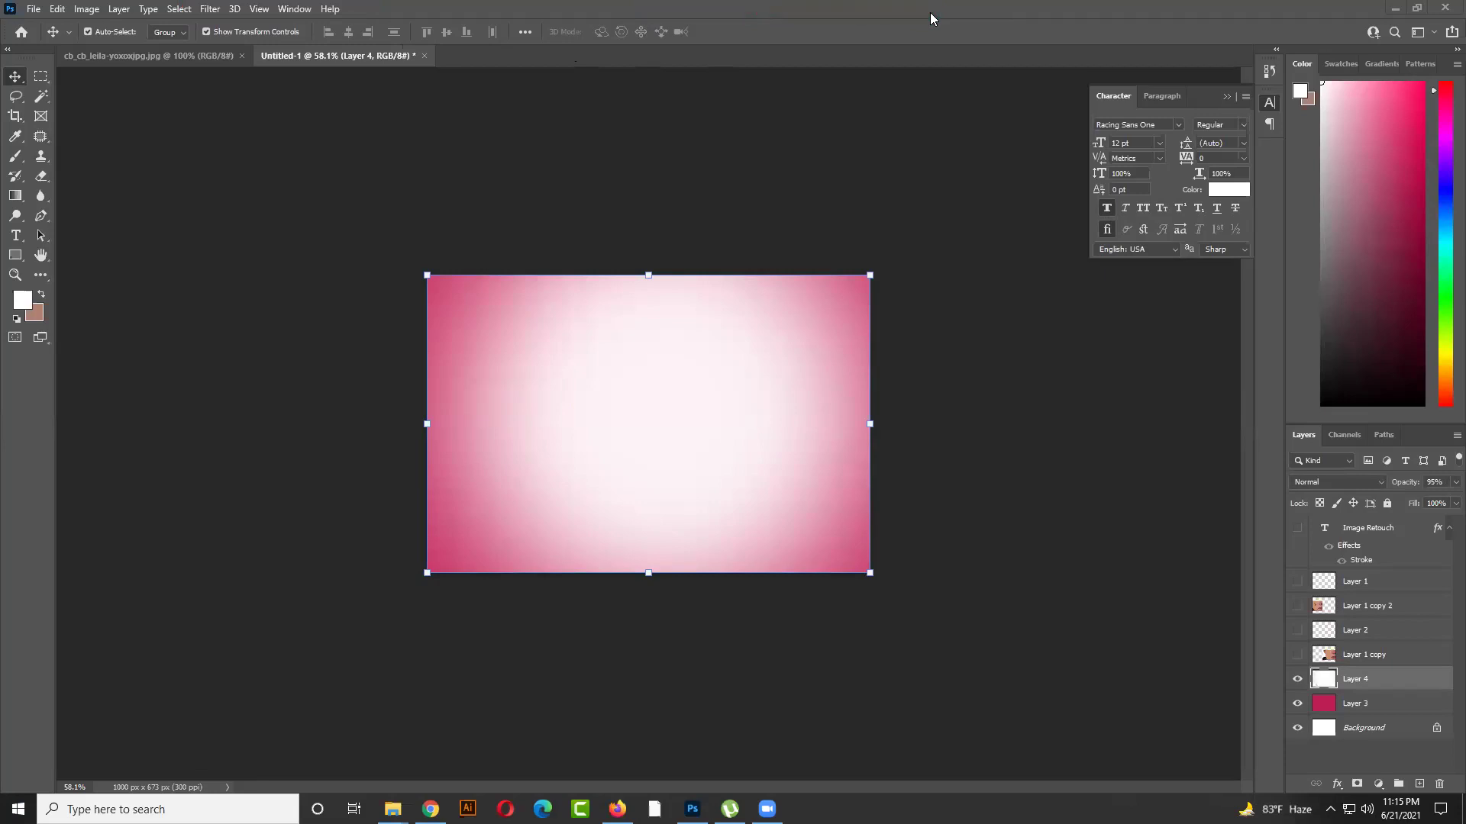
Check the hidden system tray icons and the Start menu for the Bijoy keyboard
click(1330, 809)
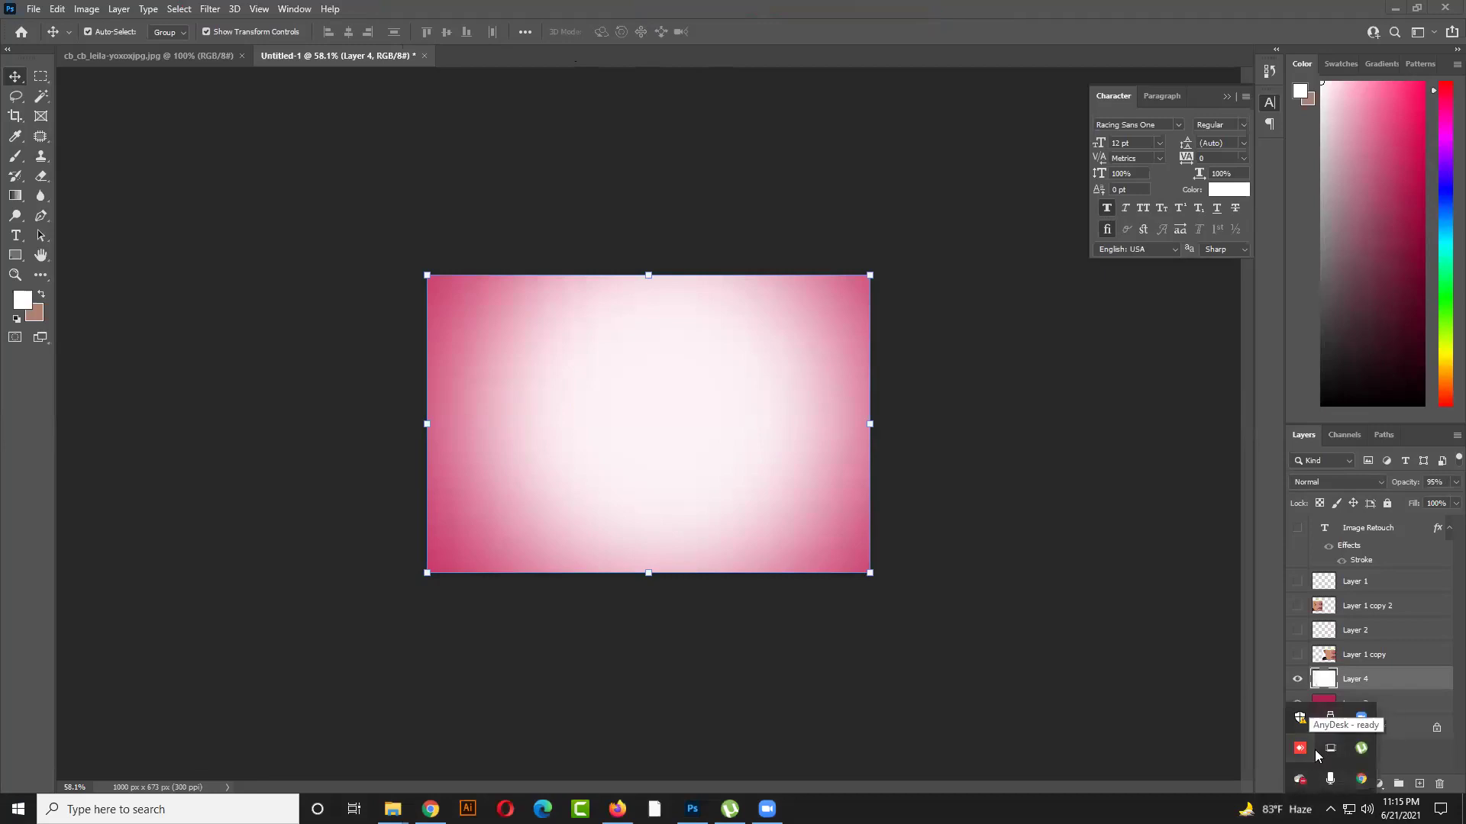
click(1069, 616)
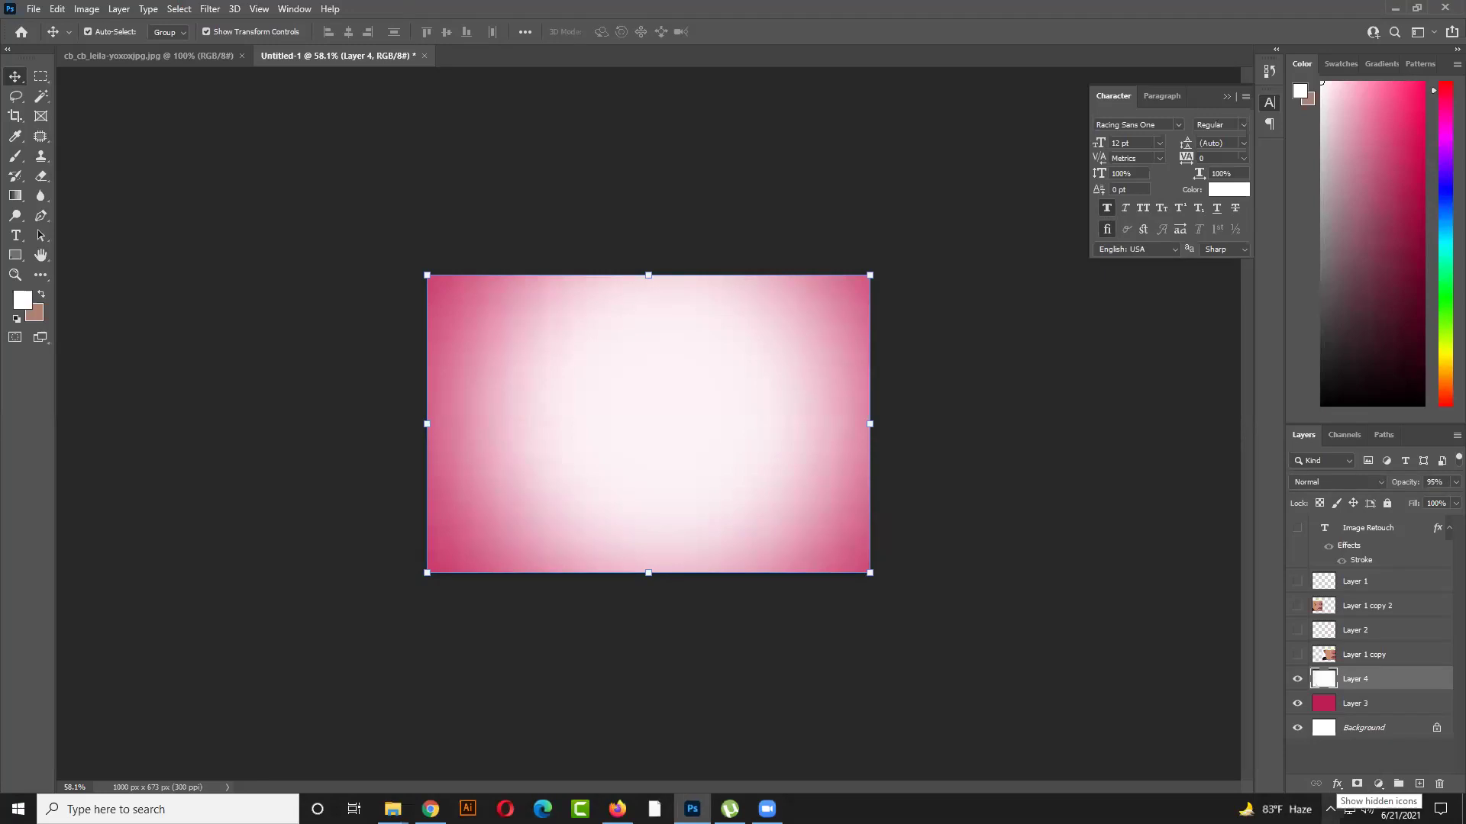
click(1330, 809)
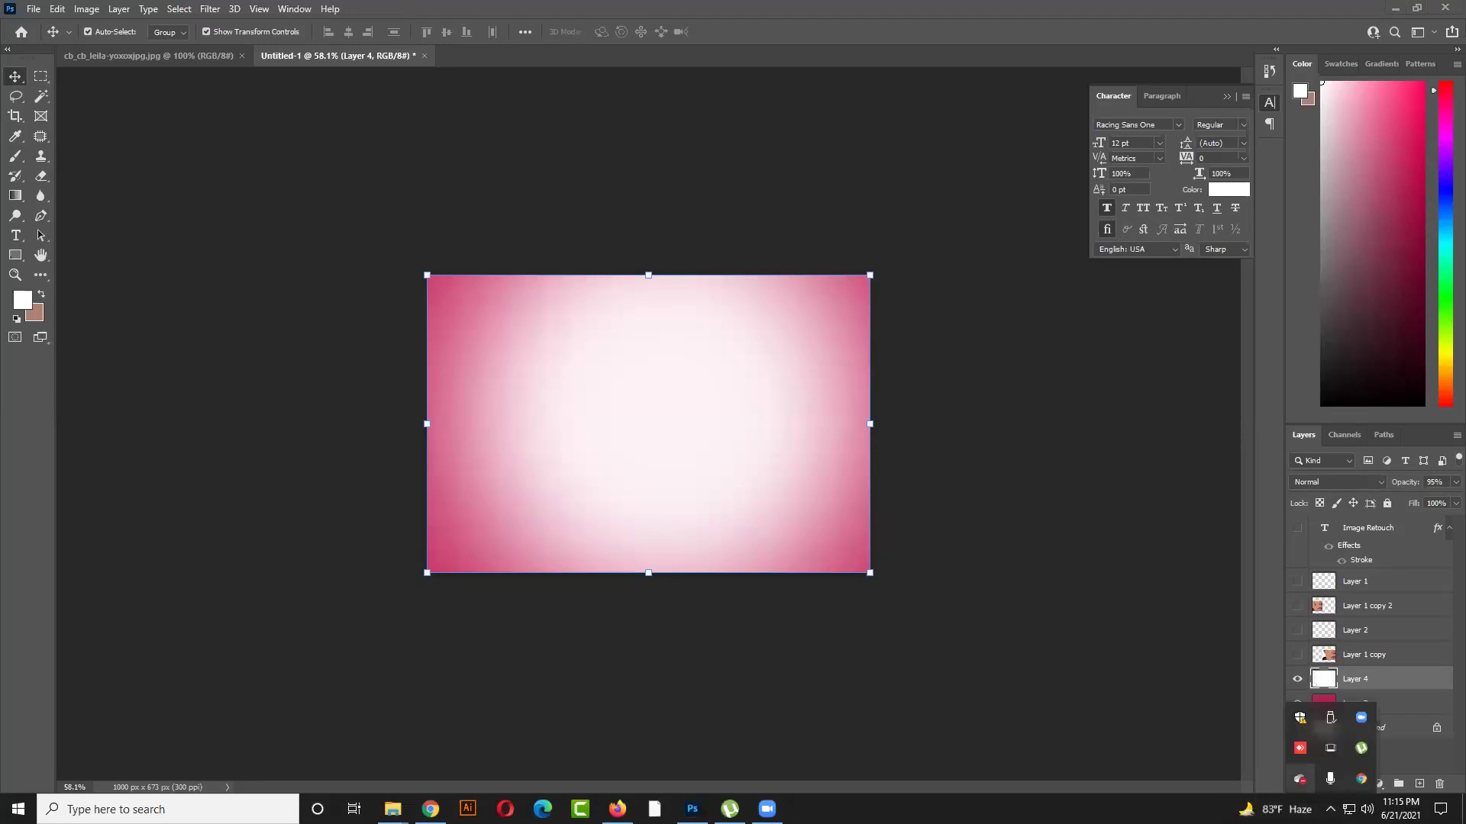
click(1330, 809)
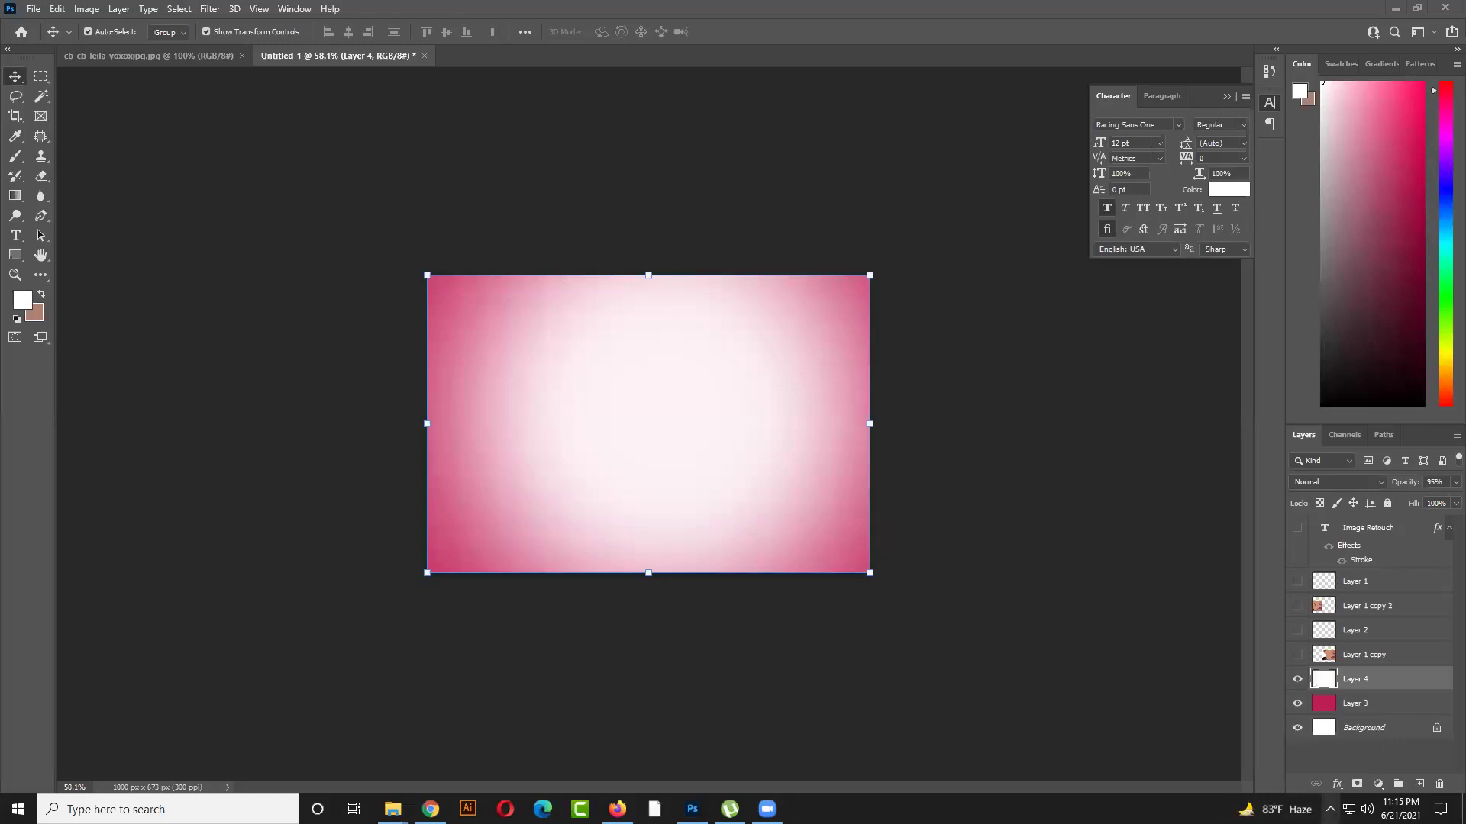
click(1330, 809)
click(1330, 810)
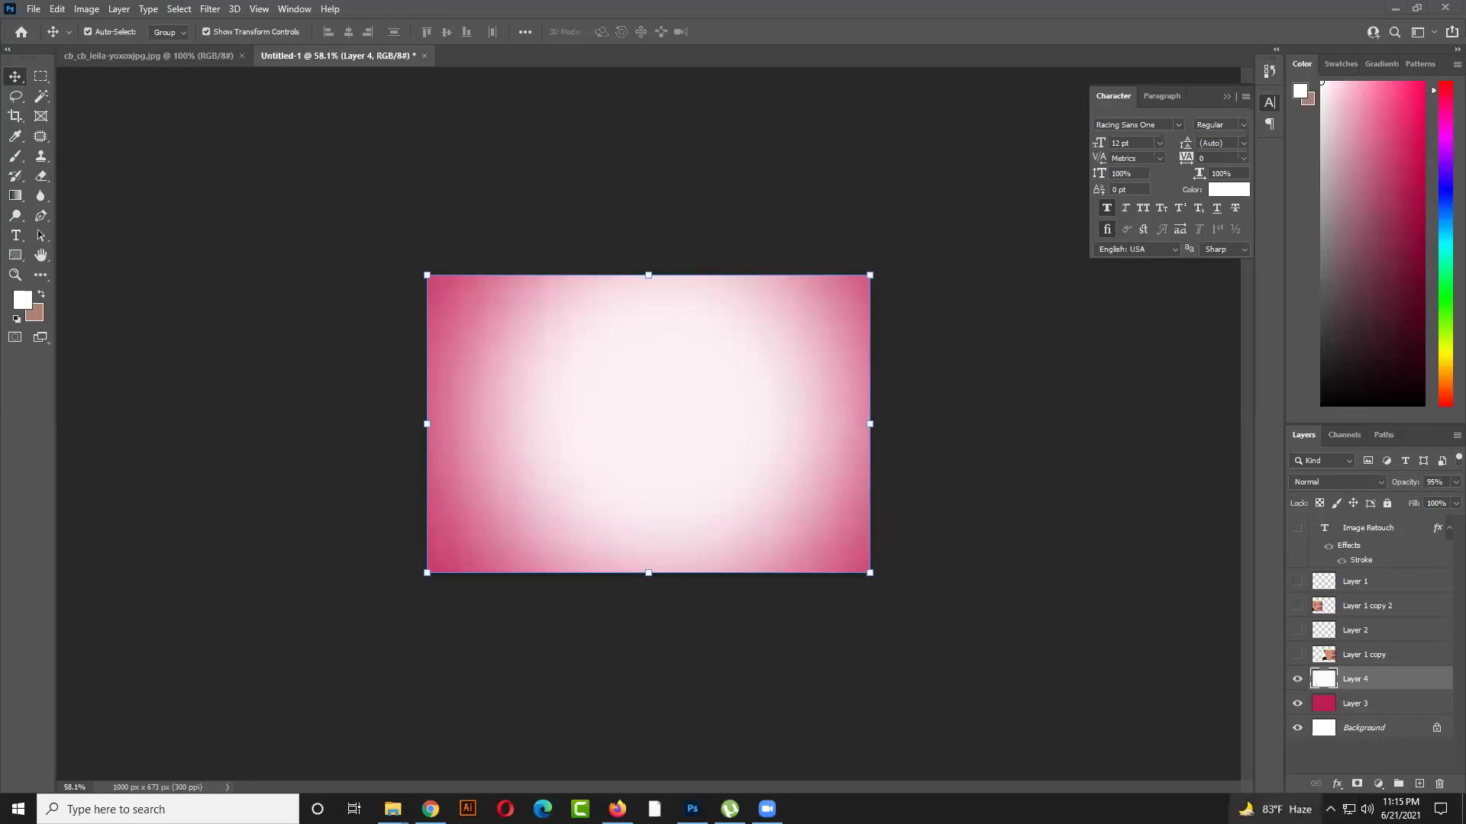
click(1330, 809)
click(1330, 809)
click(1330, 809)
click(1329, 809)
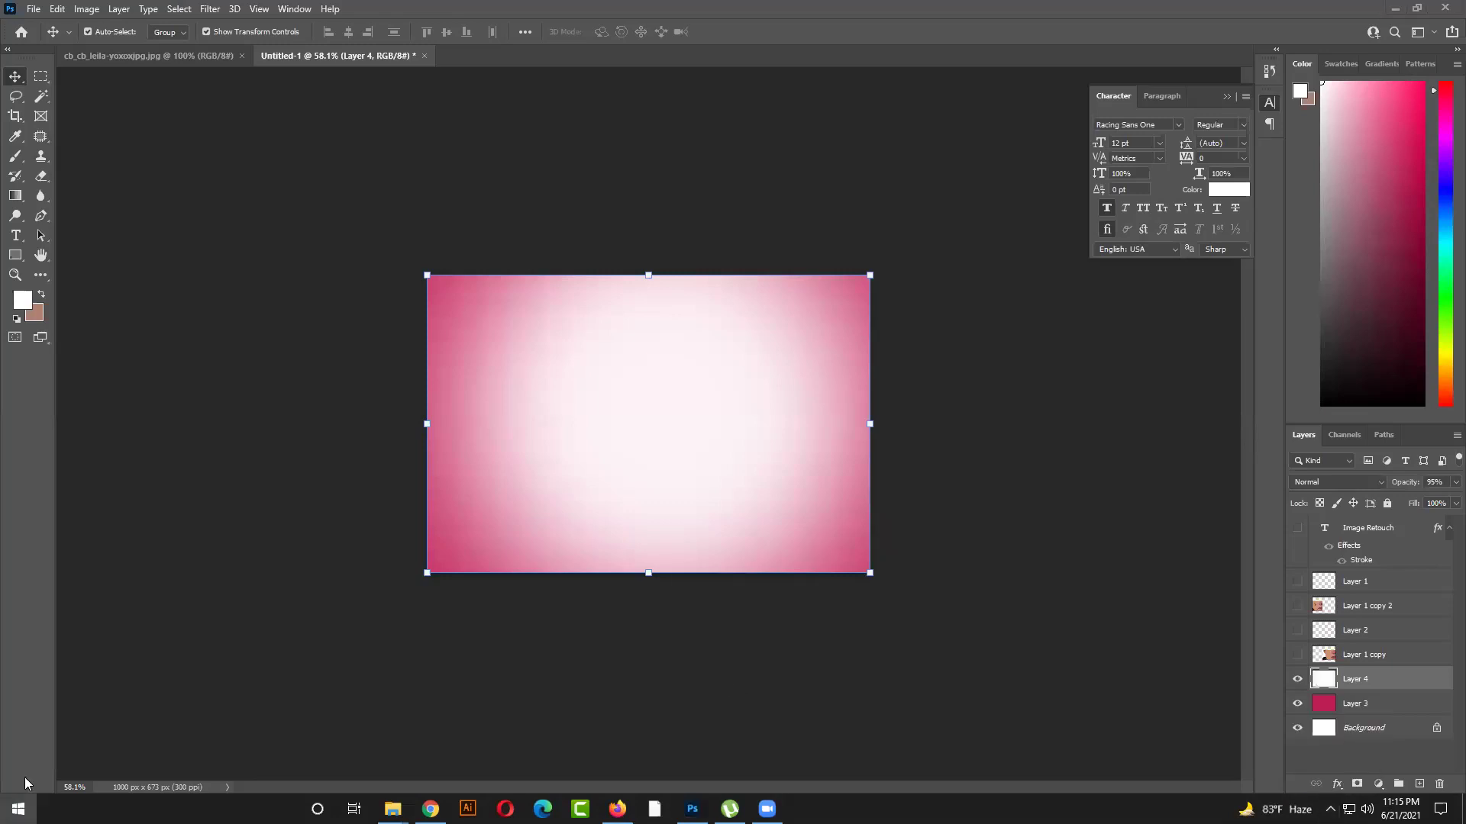
click(19, 809)
key(Escape)
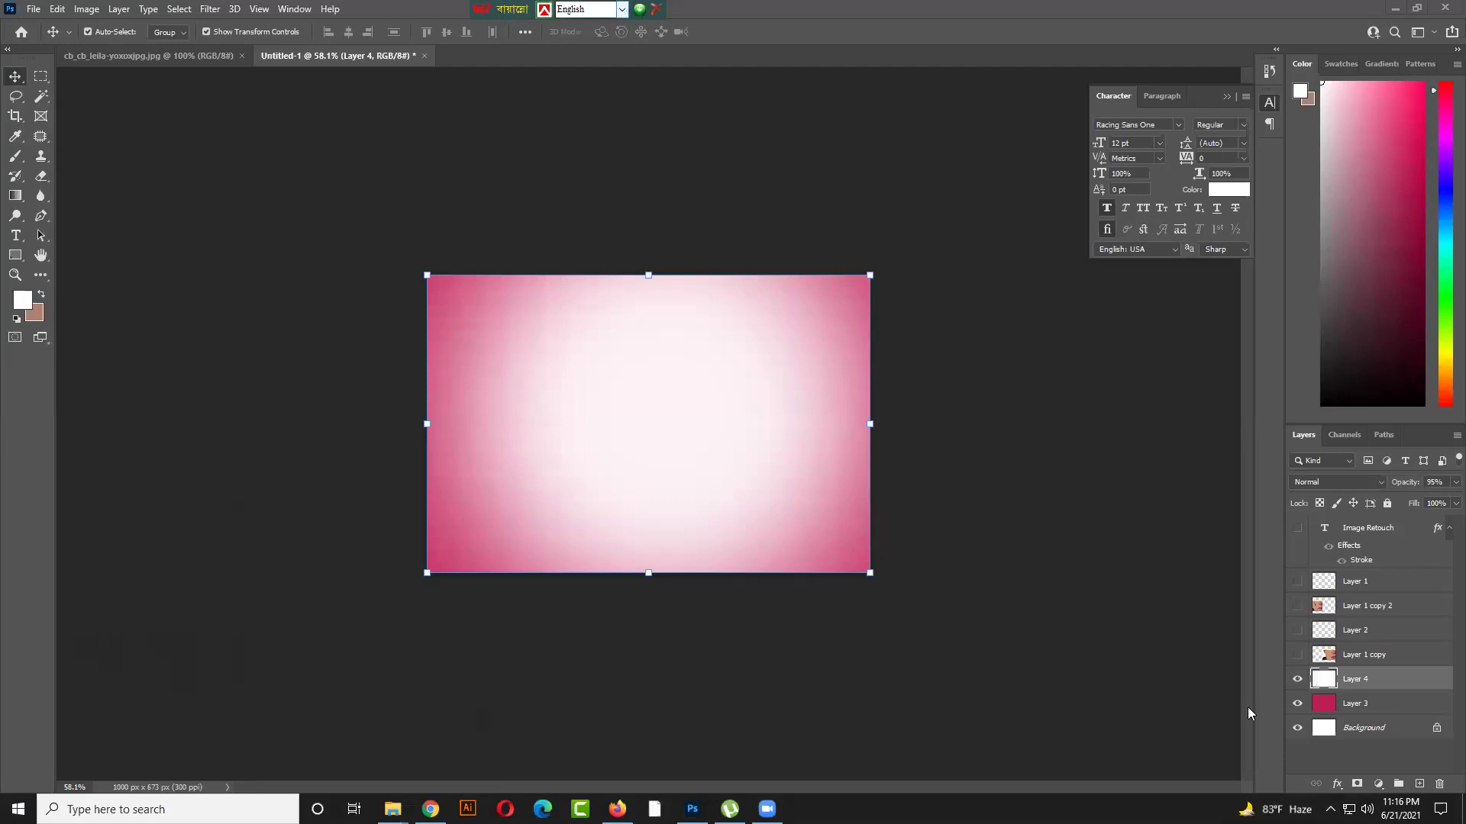
click(1330, 809)
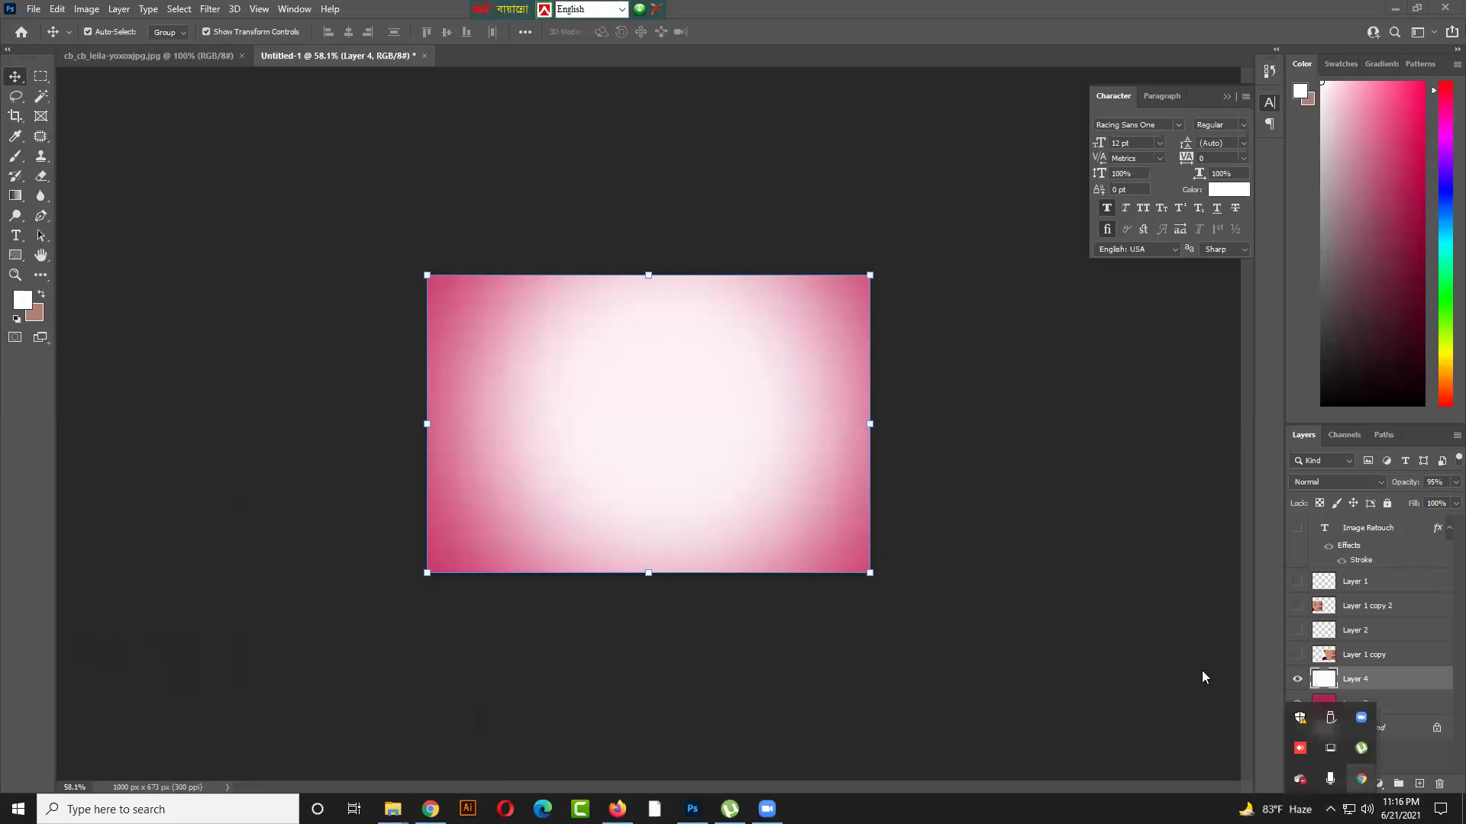
click(496, 9)
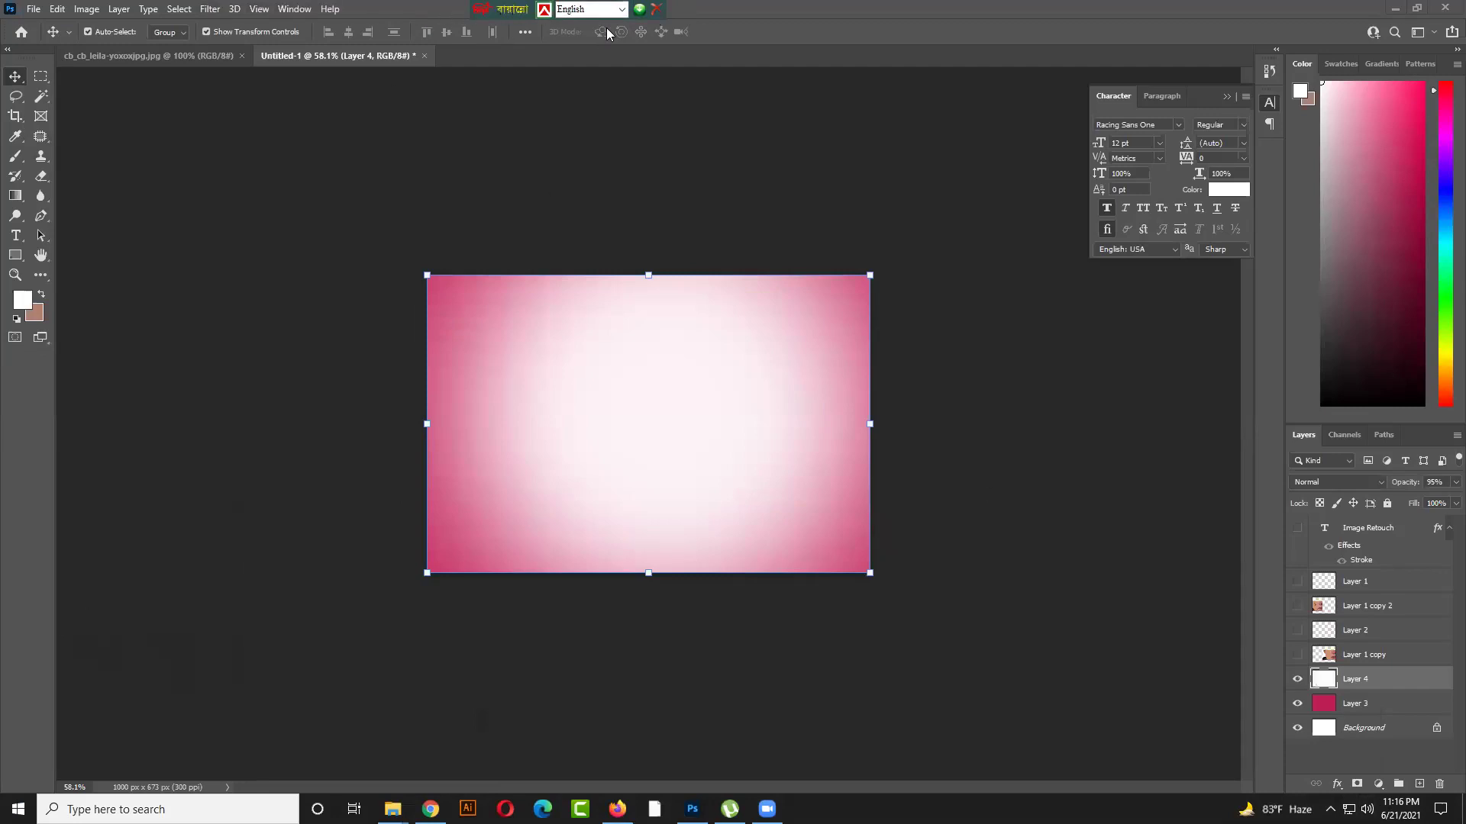
Review the Bijoy language list keeping English, then switch Photoshop to the Type tool
click(723, 9)
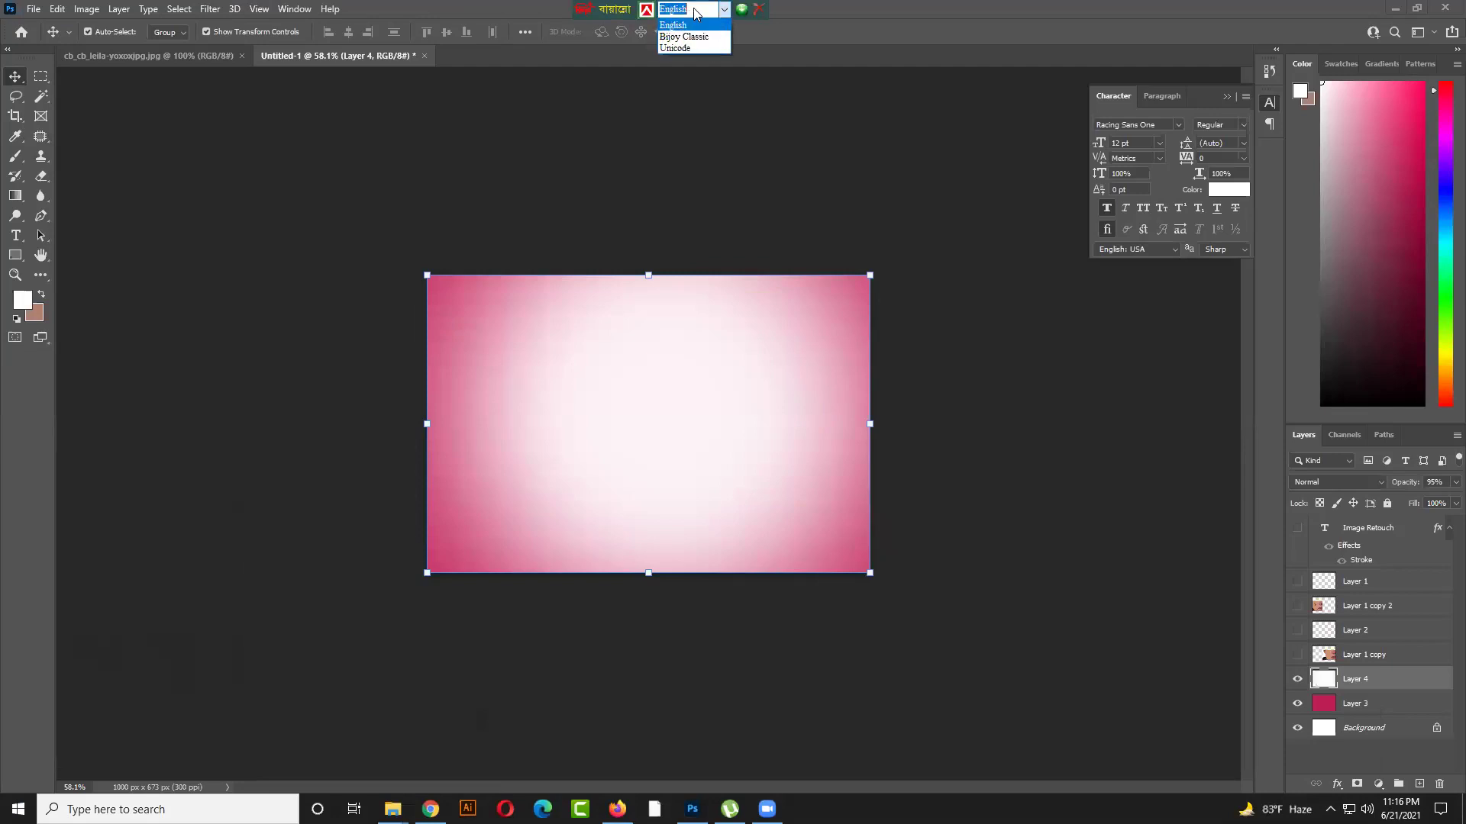
click(689, 24)
click(722, 10)
click(601, 10)
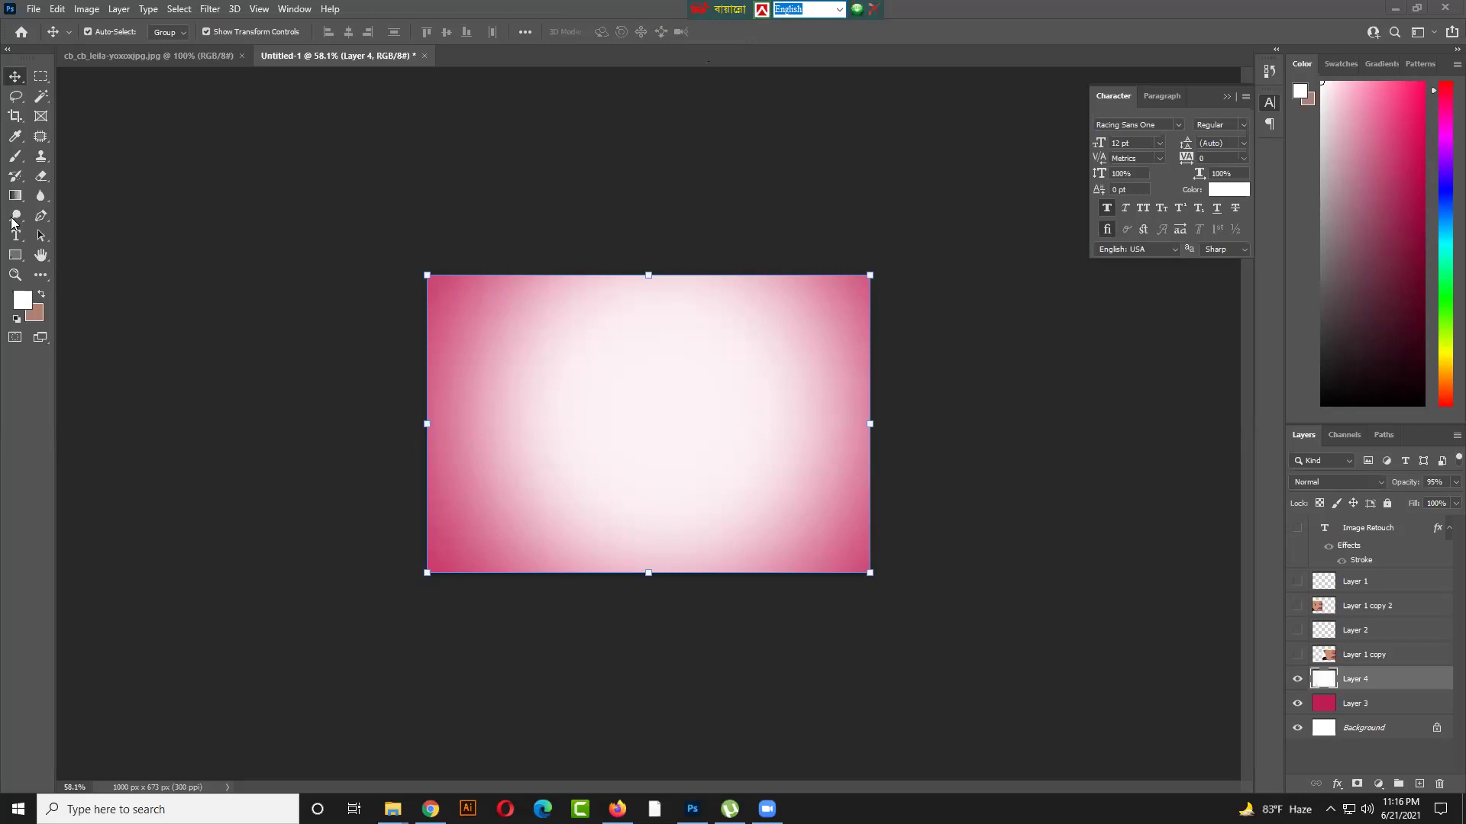
click(16, 234)
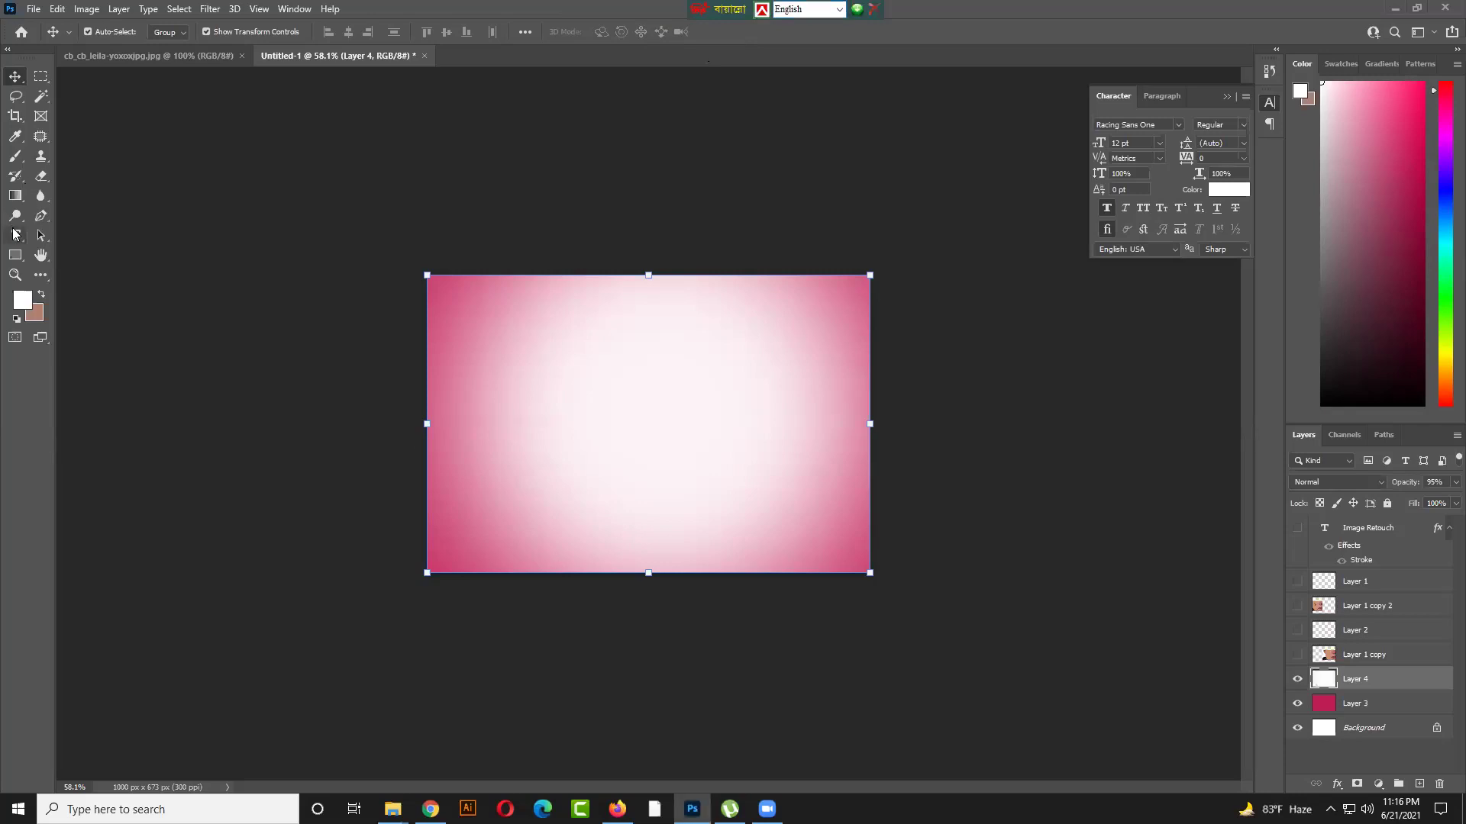
click(18, 238)
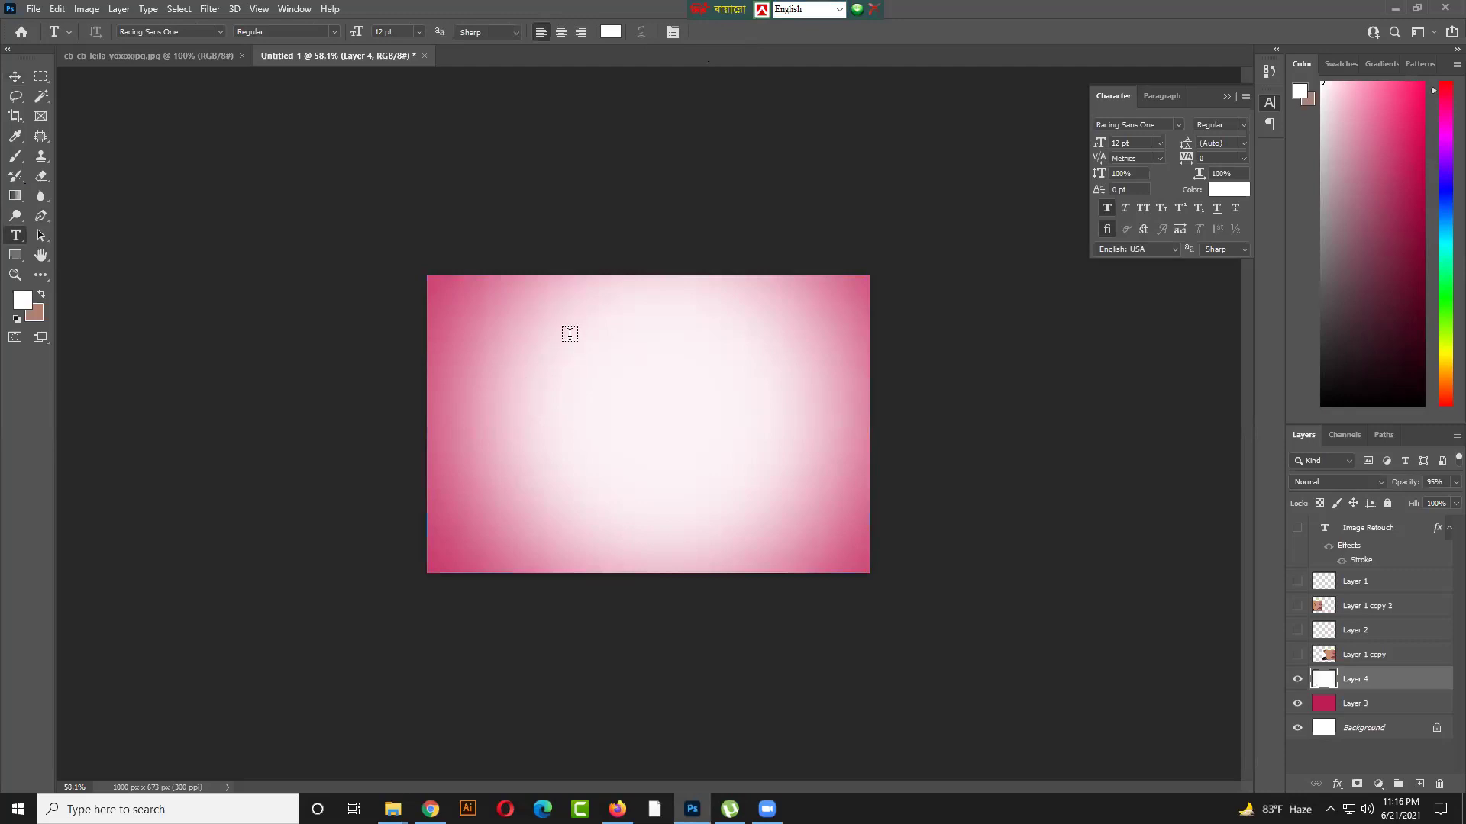
Float the Character panel, discard a placeholder text layer, and delete the unused hidden layers
drag(1144, 89, 831, 243)
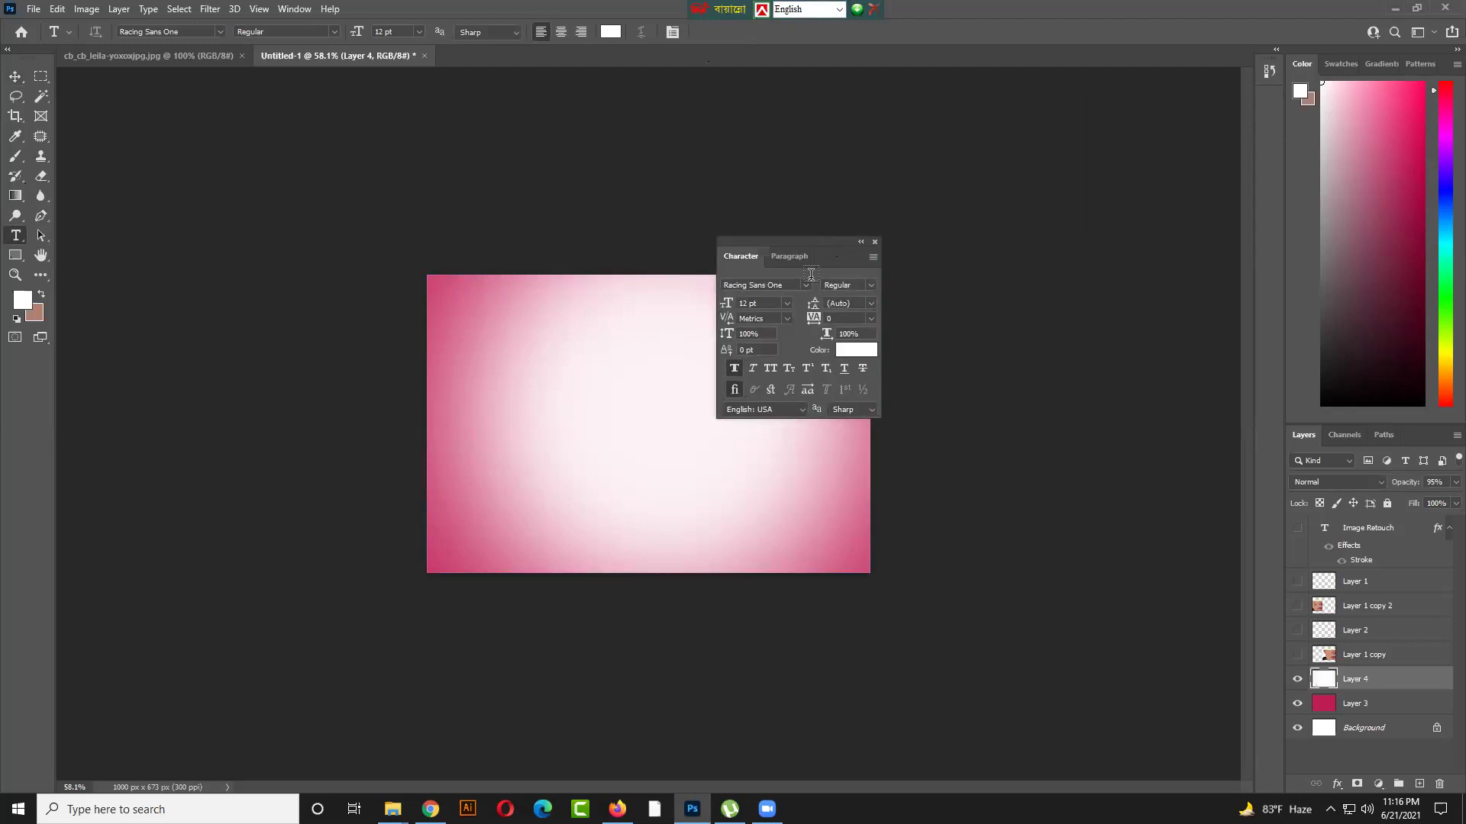
click(831, 252)
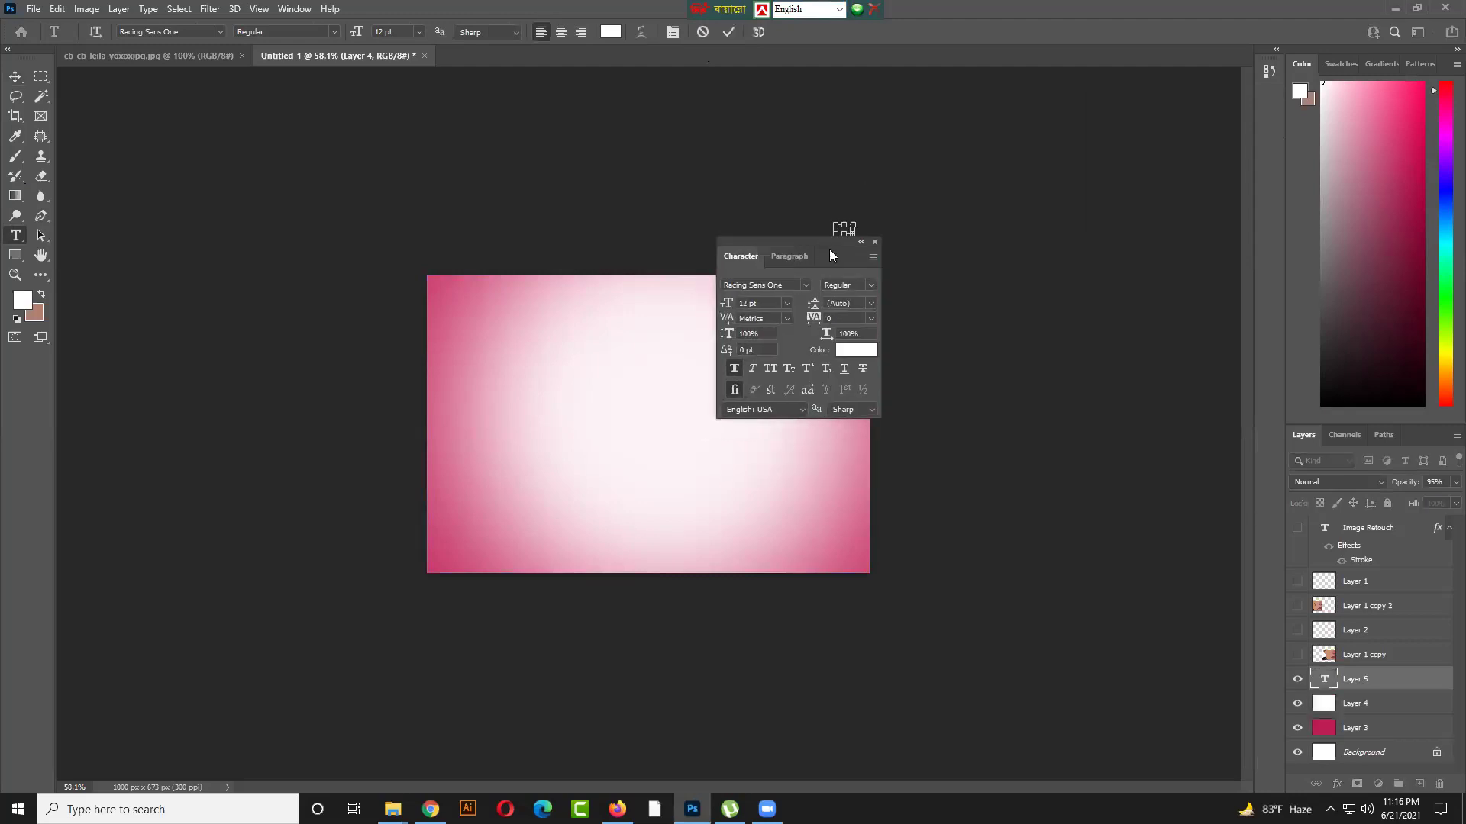
drag(835, 236, 653, 304)
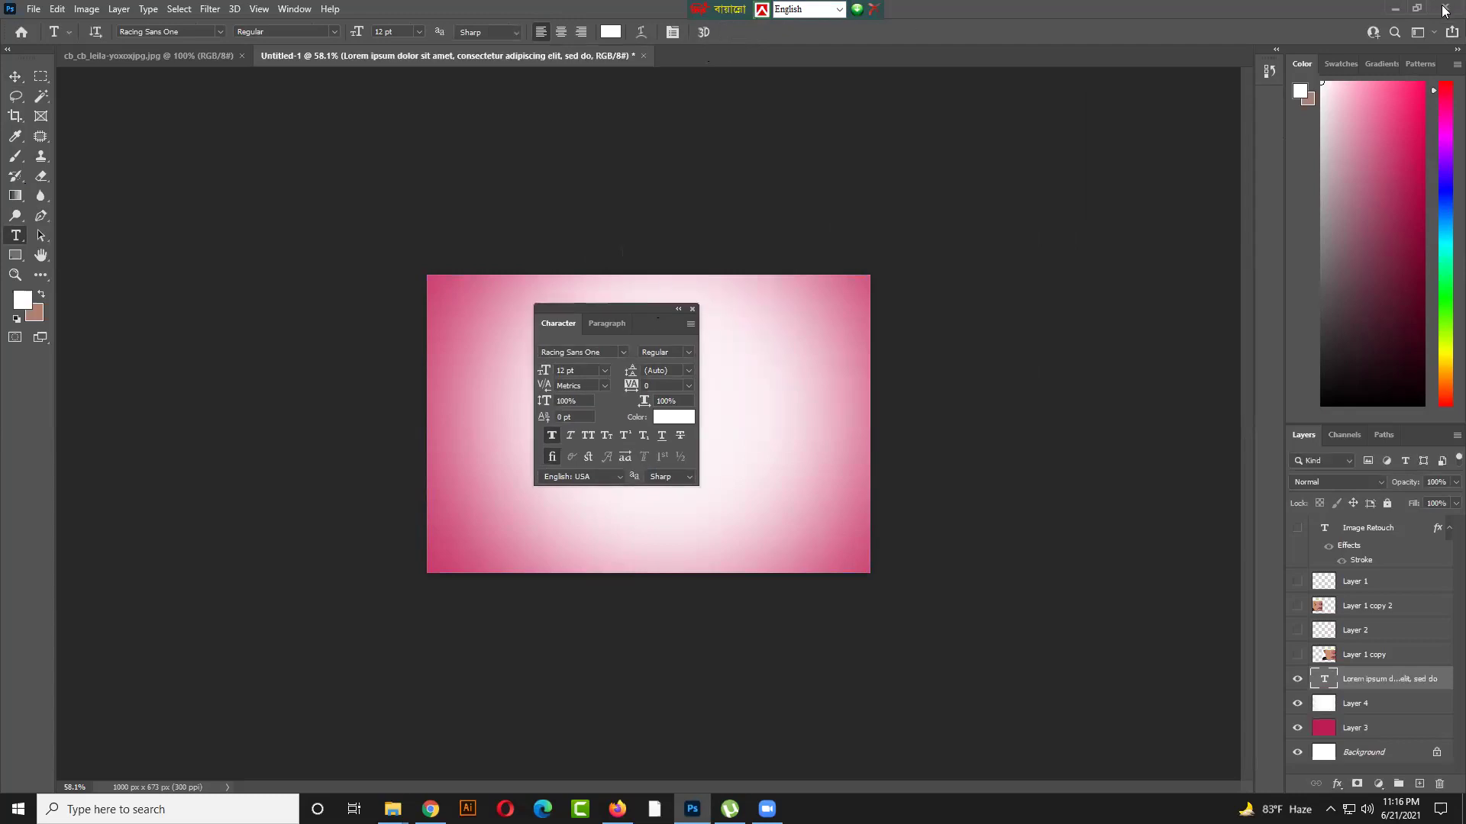
key(Delete)
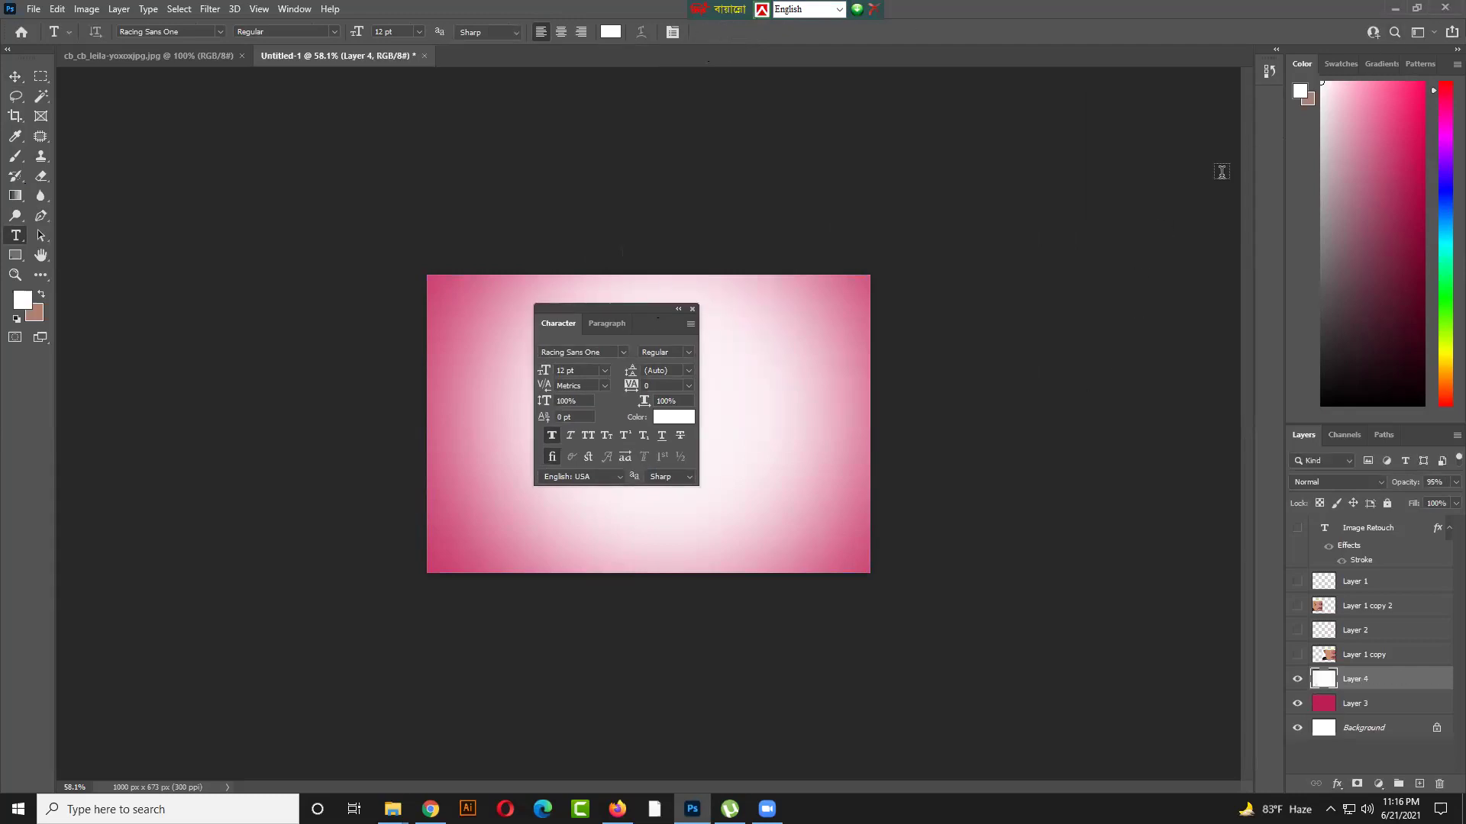
click(1392, 540)
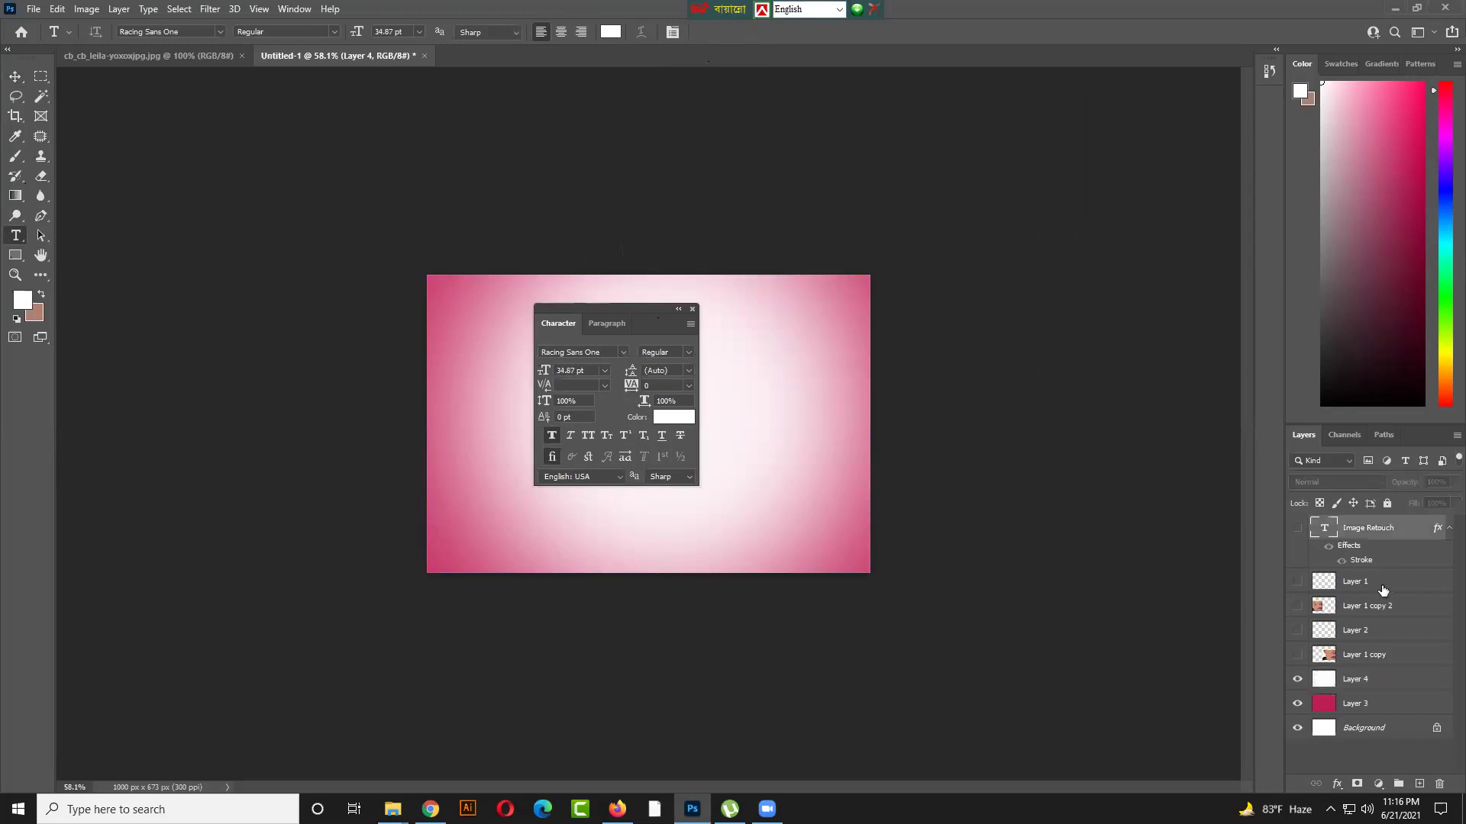
click(1384, 588)
key(Delete)
key(Delete)
key(Delete)
key(Delete)
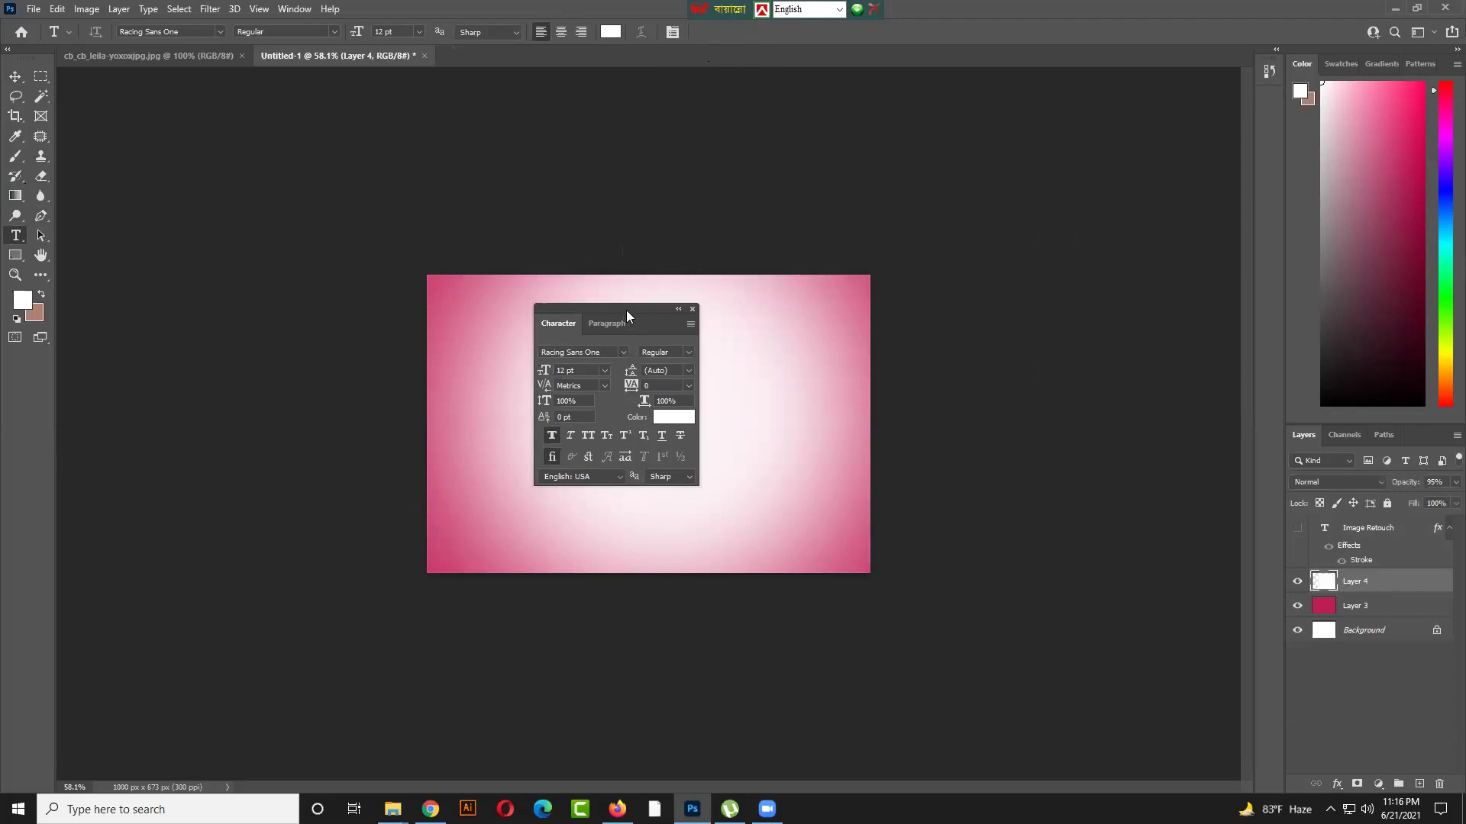
Move the Character panel aside, then show and select the Image Retouch text layer
drag(626, 310, 787, 107)
click(147, 9)
mouse_move(174, 49)
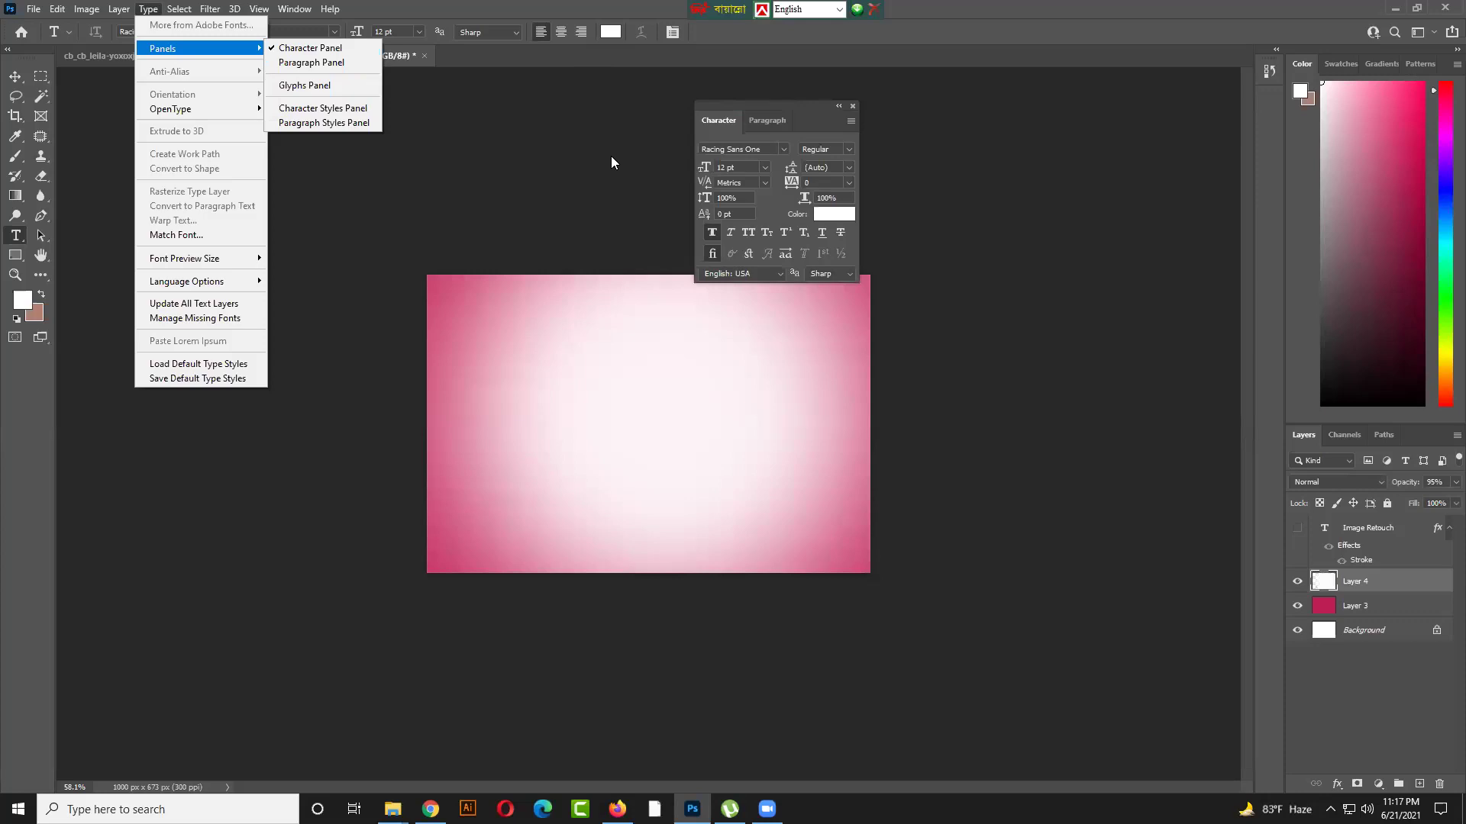
click(1297, 528)
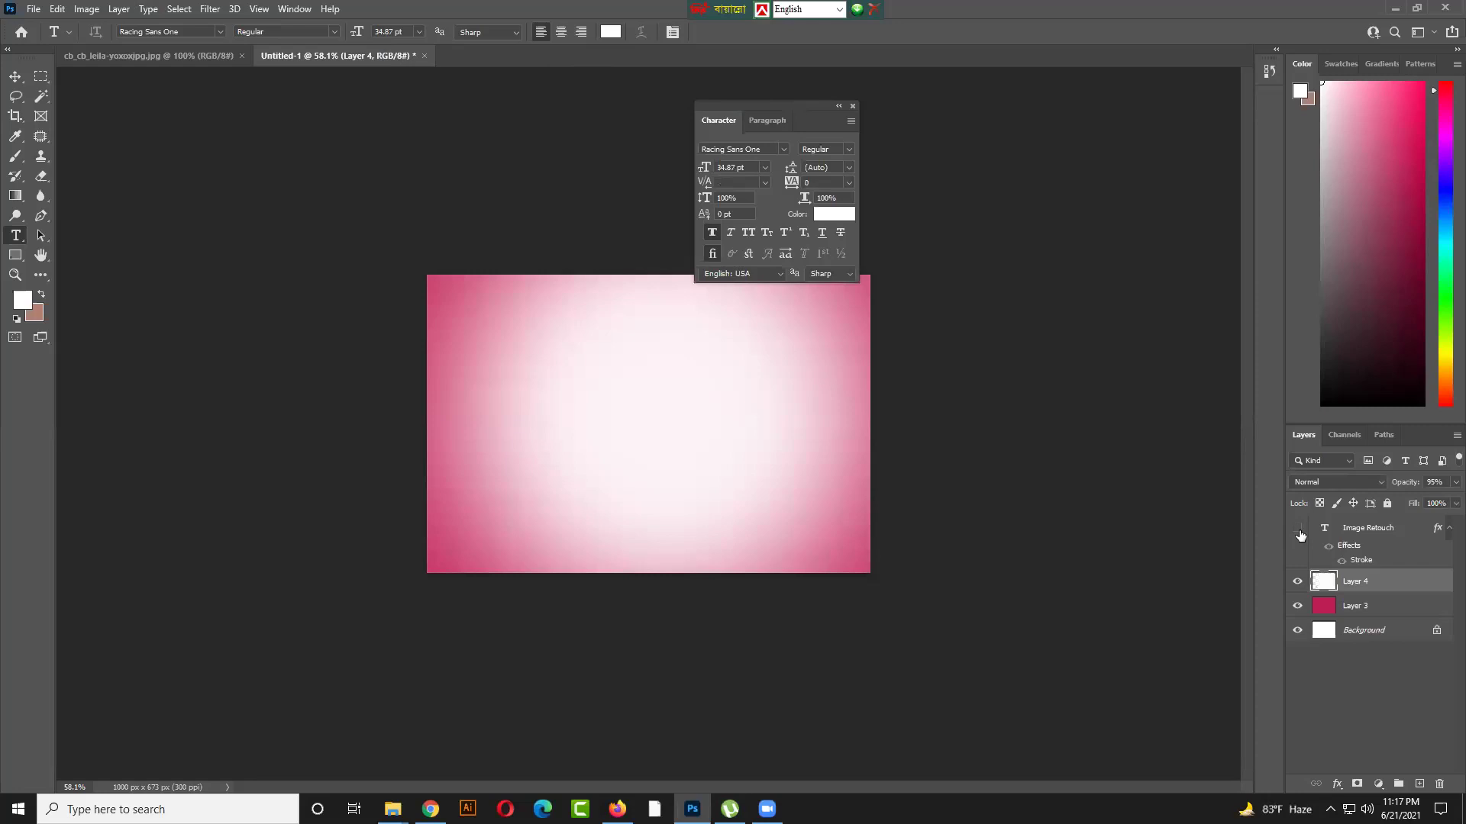
click(1367, 527)
Edit the Image Retouch heading, selecting its letter 'm'
click(484, 320)
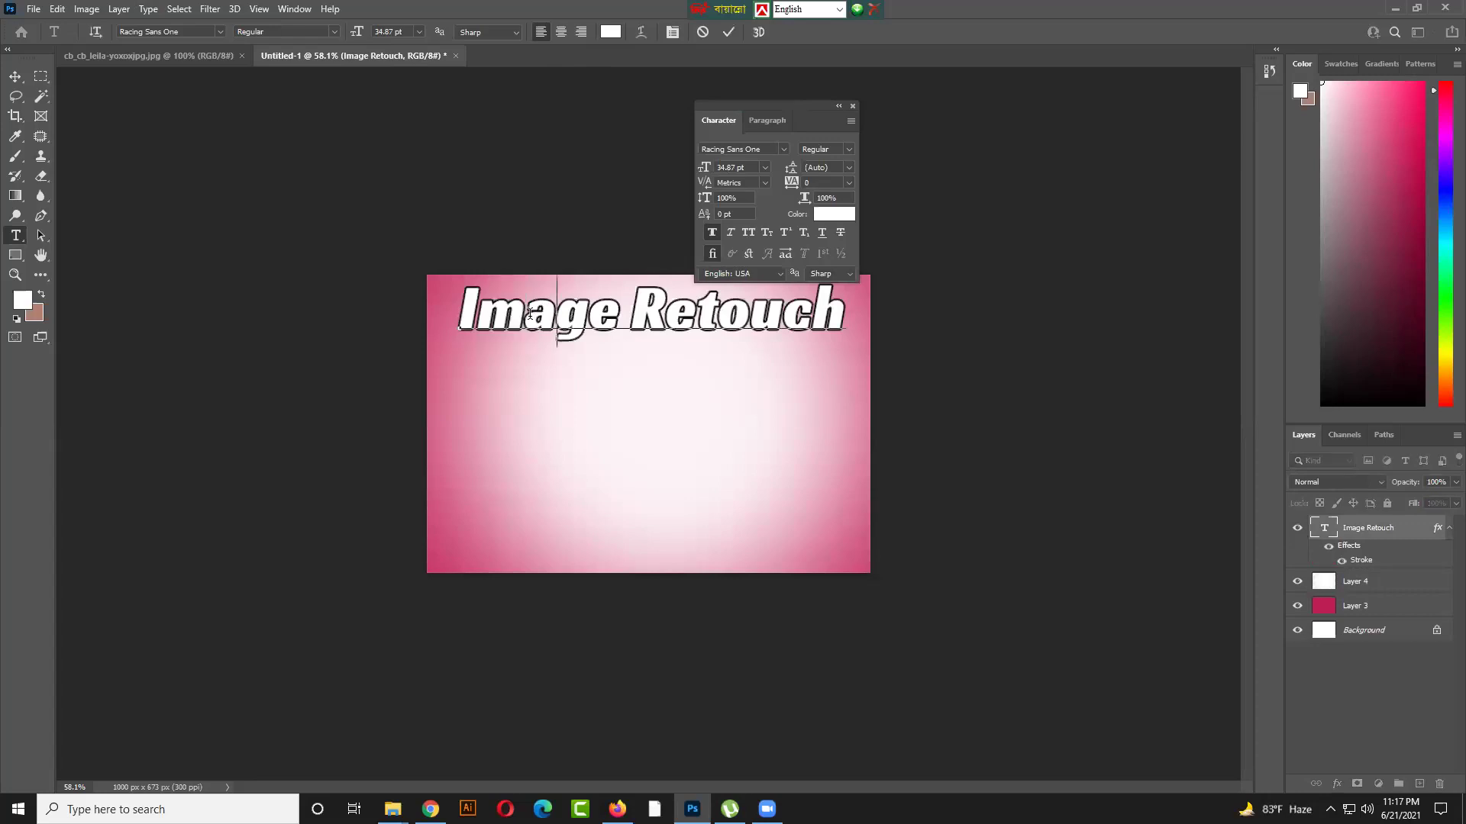
drag(528, 314, 475, 318)
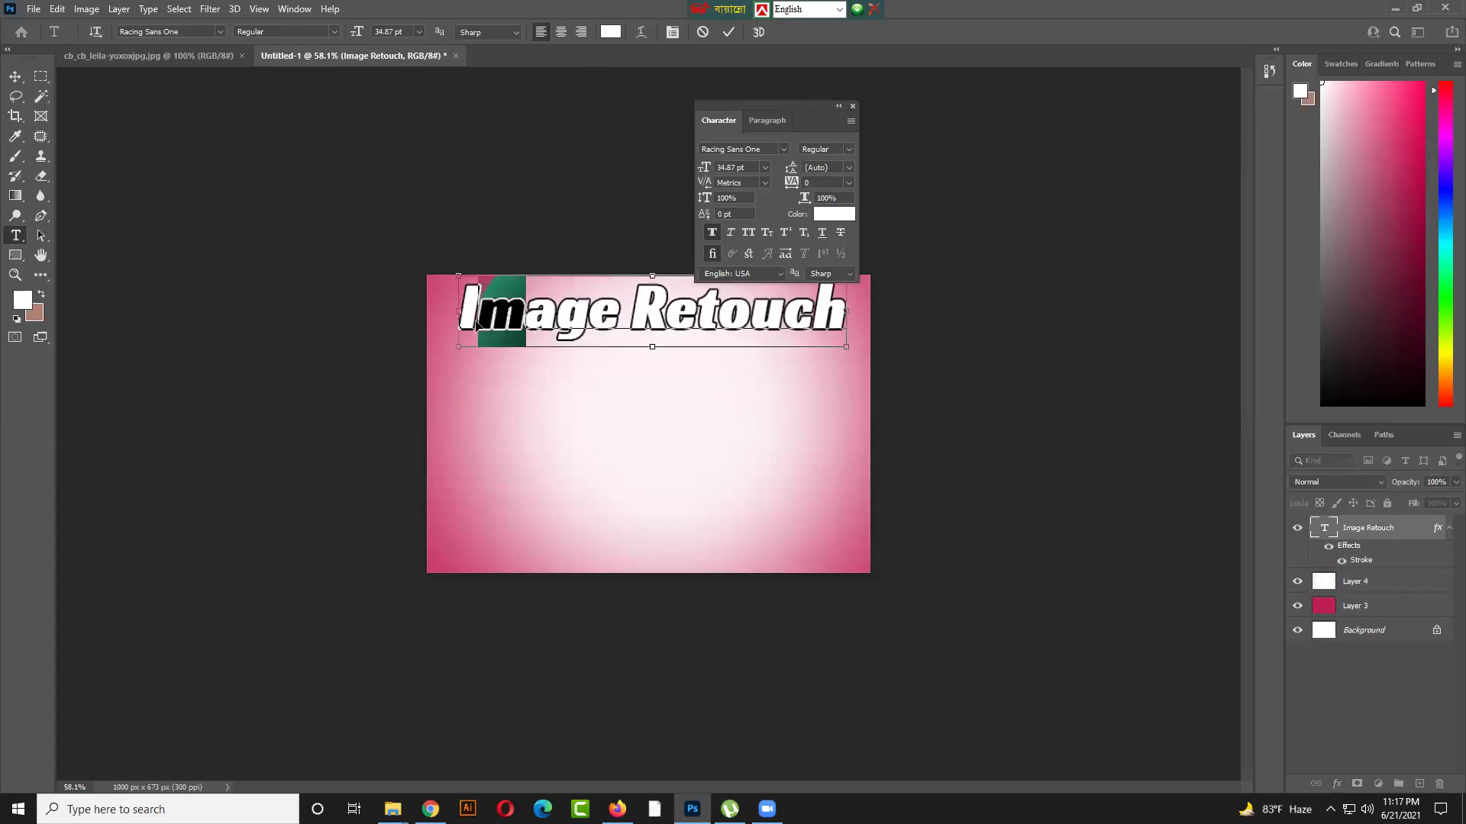
key(ctrl+t)
key(ctrl+t)
drag(805, 113, 865, 107)
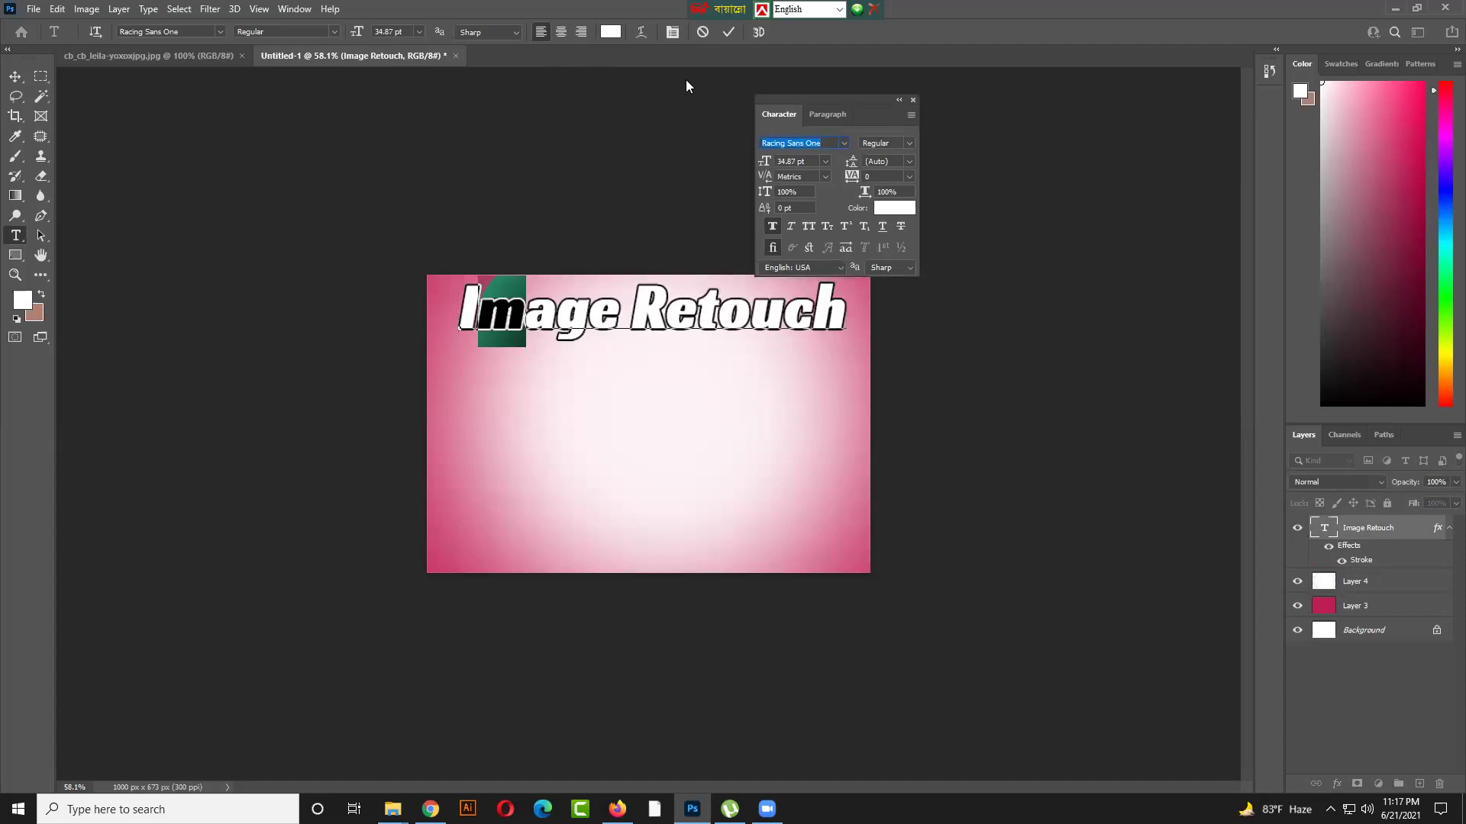
click(914, 99)
Reopen the Character panel from Type > Panels and nudge the heading slightly down-right
click(147, 11)
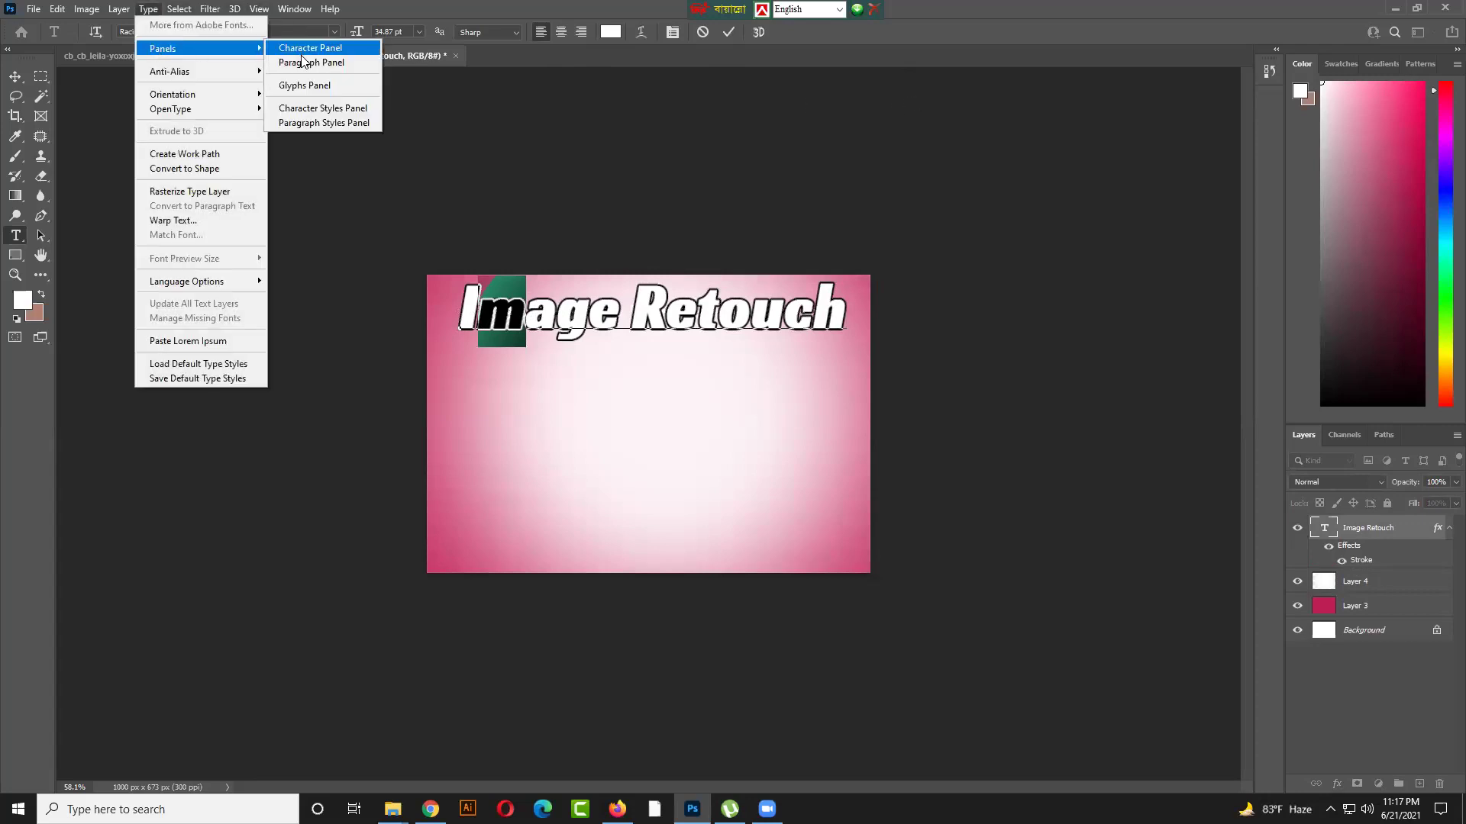
click(322, 55)
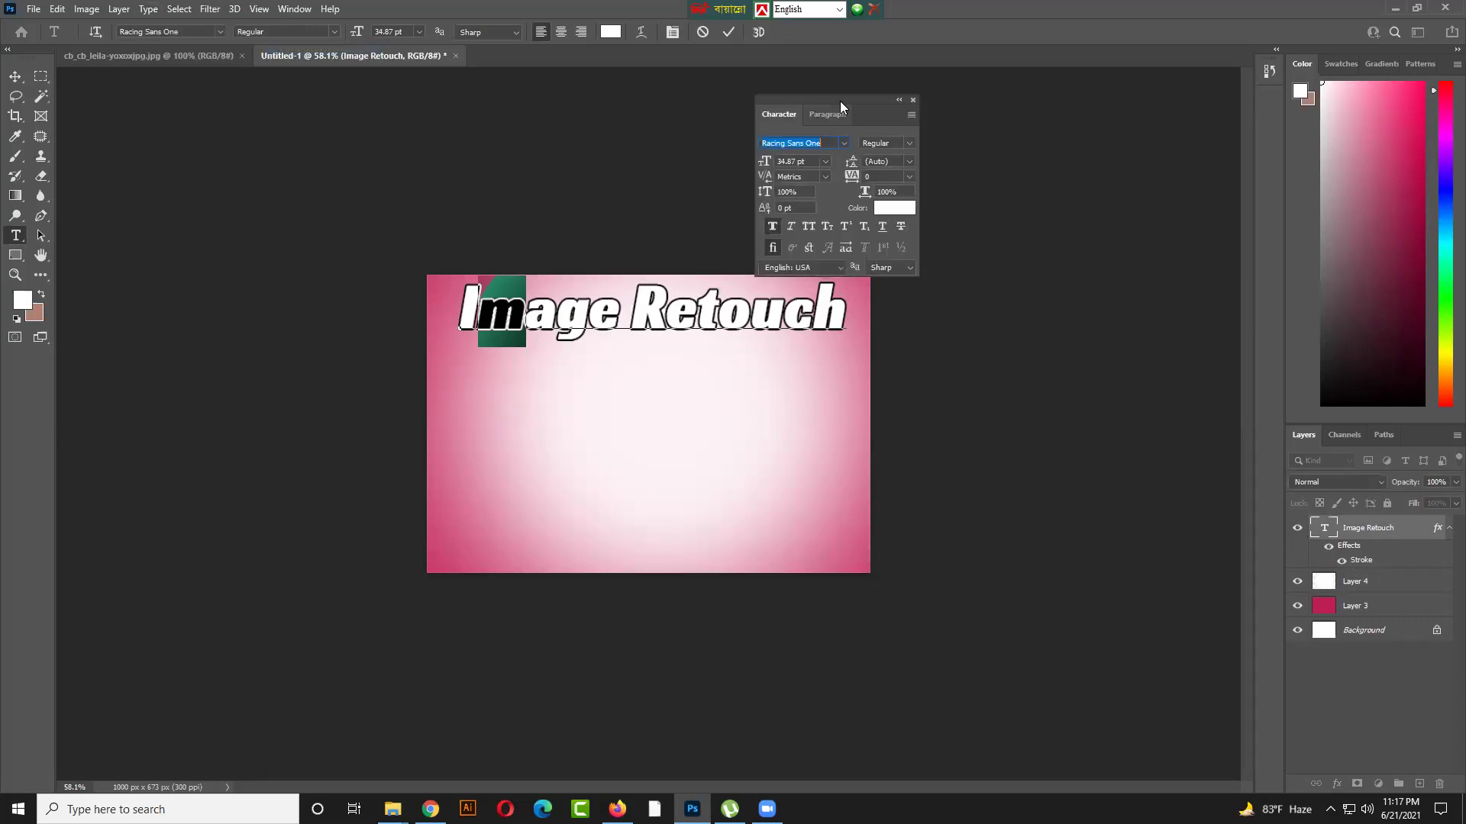
drag(849, 102, 304, 309)
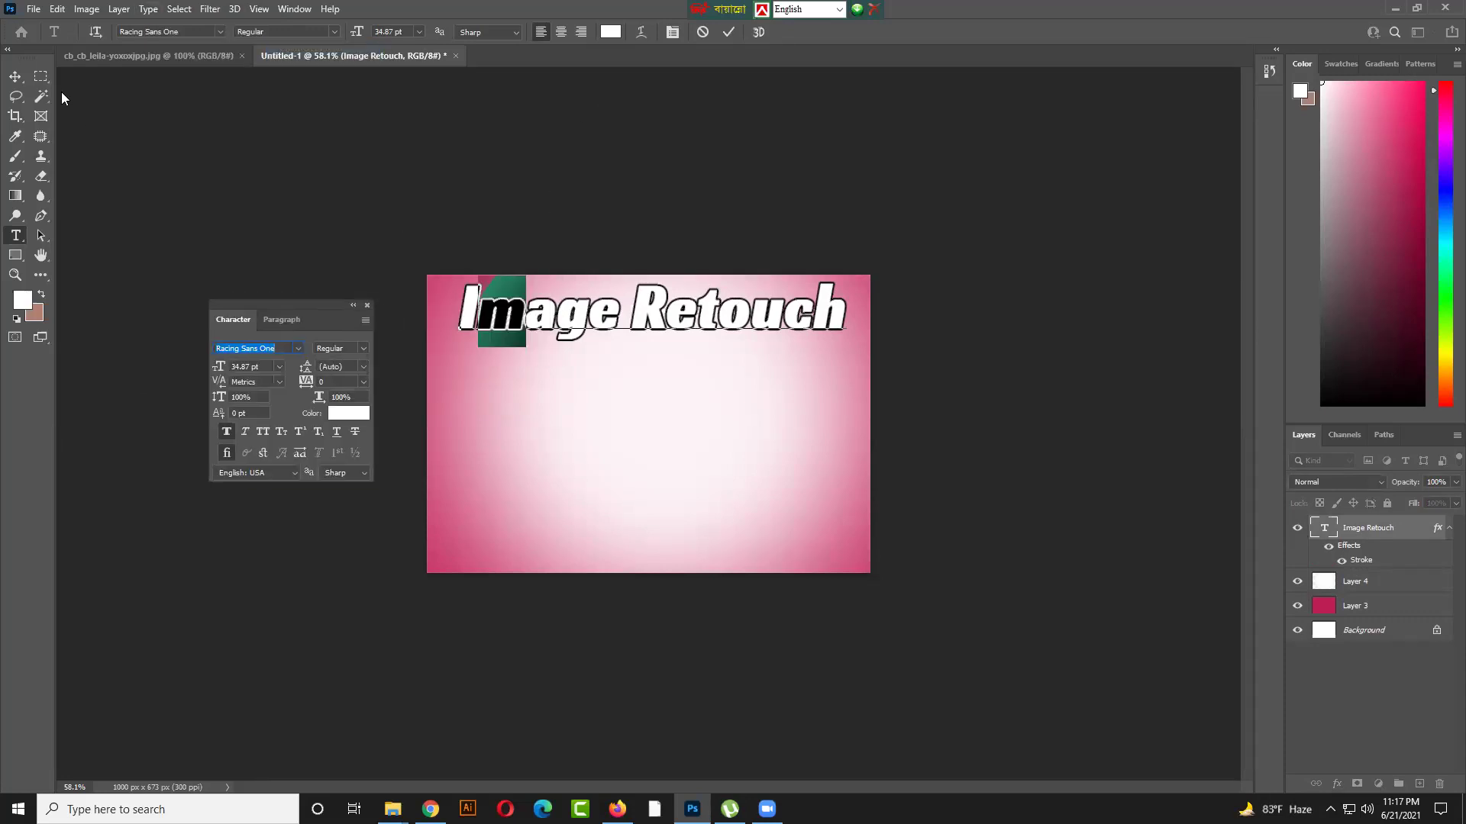
click(14, 76)
mouse_move(592, 318)
mouse_down()
mouse_move(626, 307)
mouse_move(598, 327)
mouse_up()
drag(278, 303, 220, 299)
Set the Image Retouch heading font to Arial Black
text(ar)
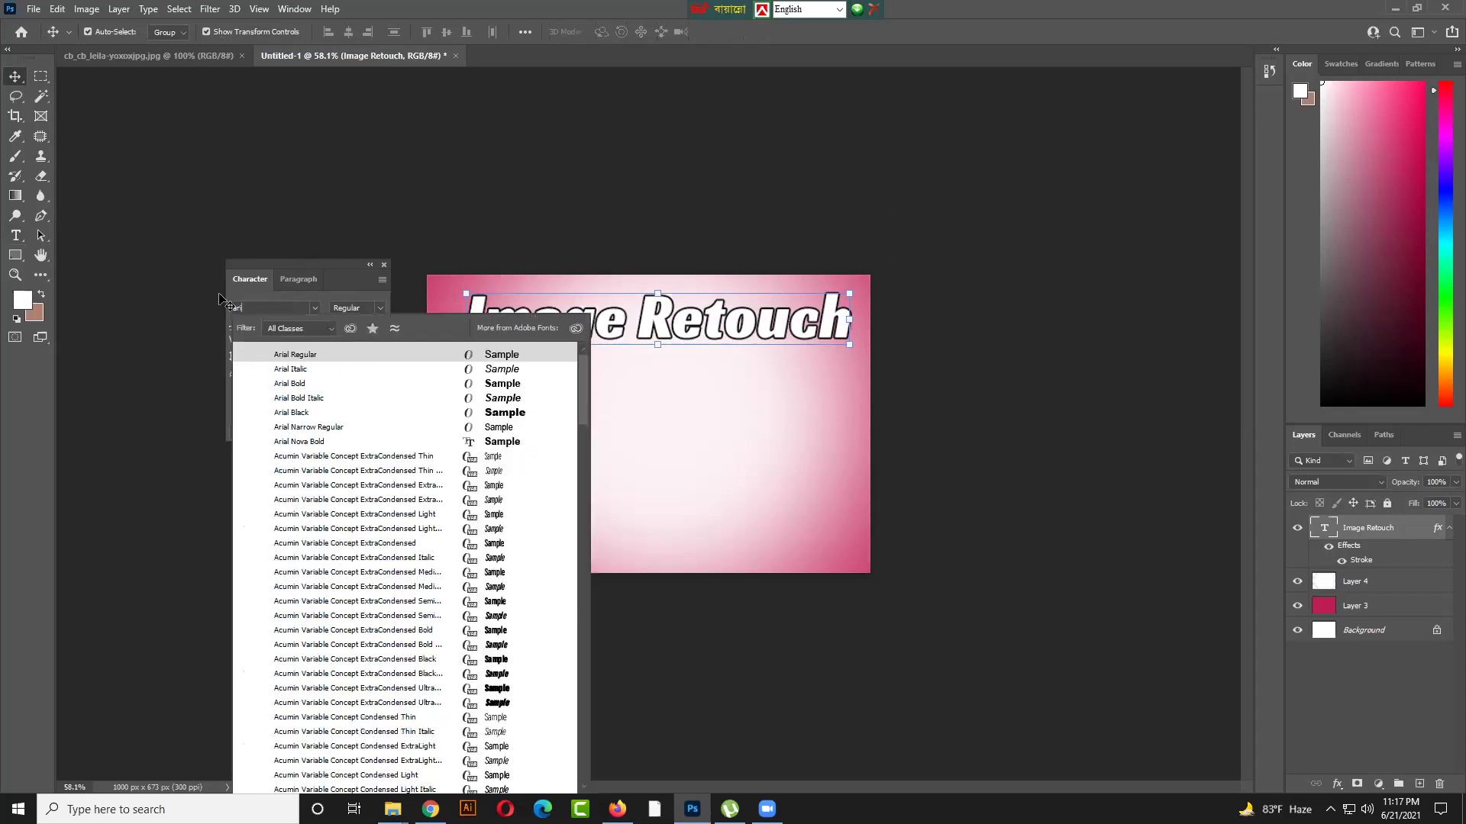
click(318, 413)
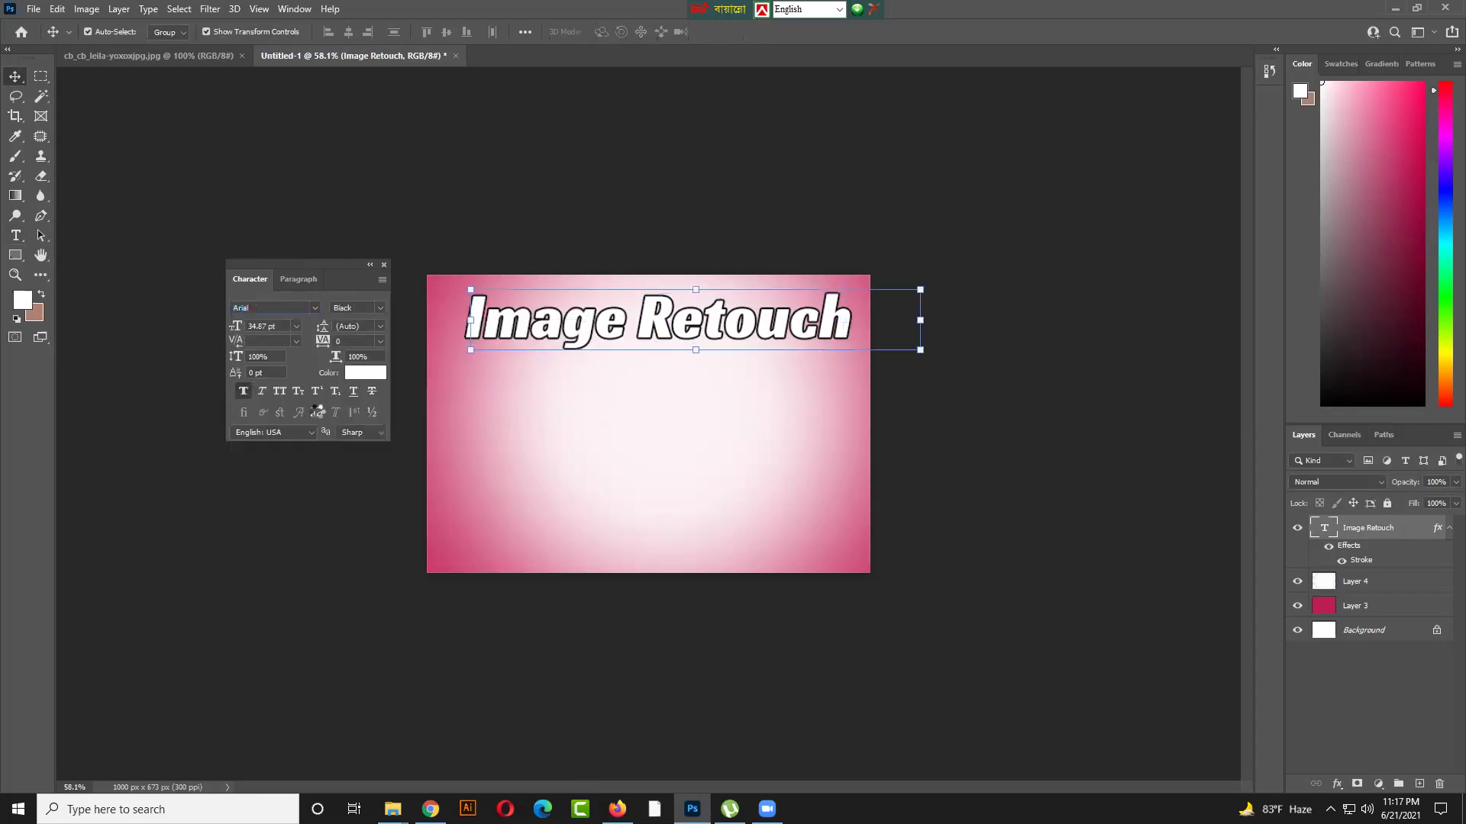
click(278, 307)
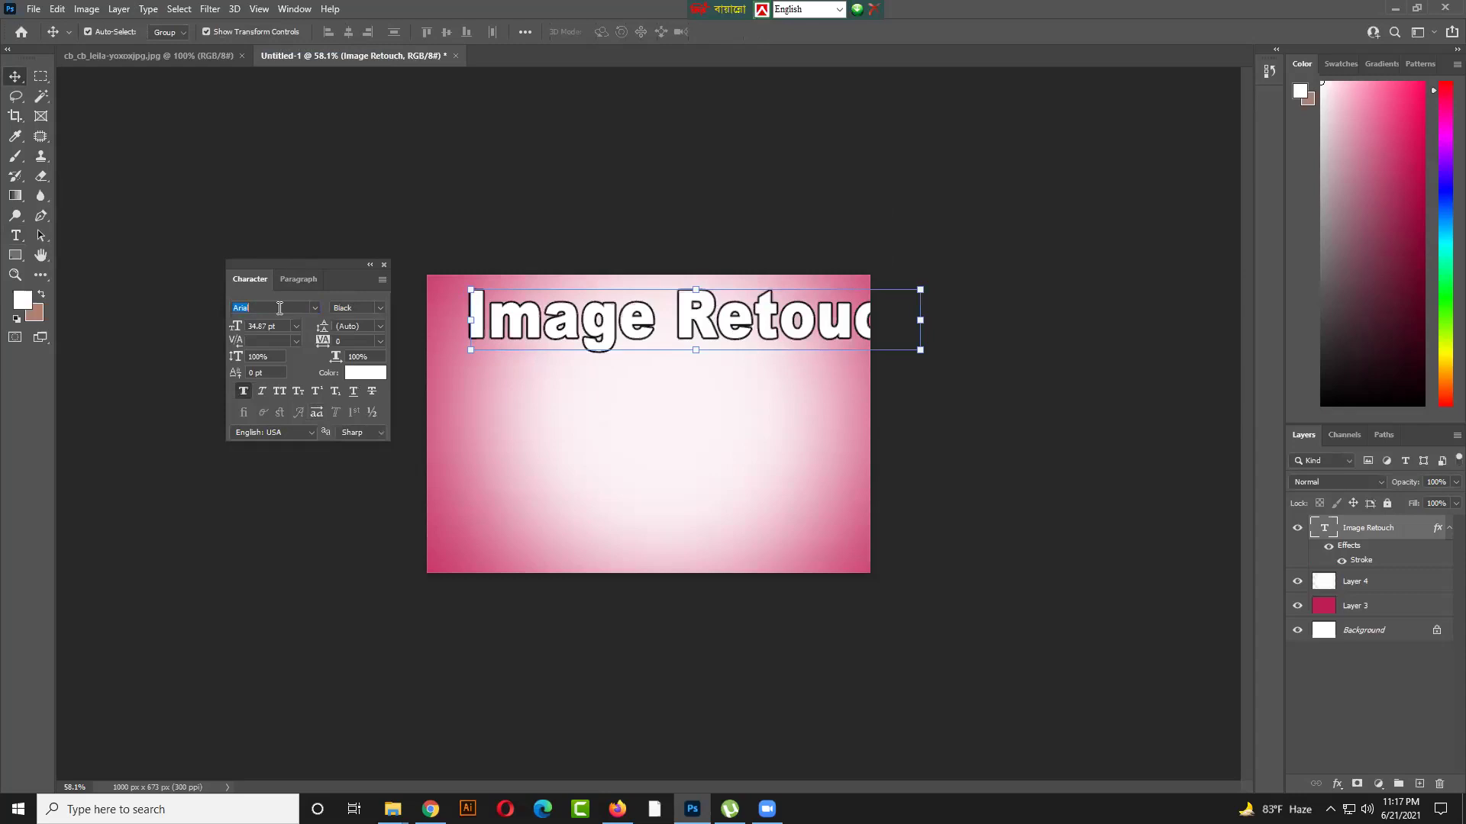
click(274, 309)
mouse_move(313, 263)
mouse_down()
mouse_move(294, 232)
mouse_move(310, 253)
mouse_up()
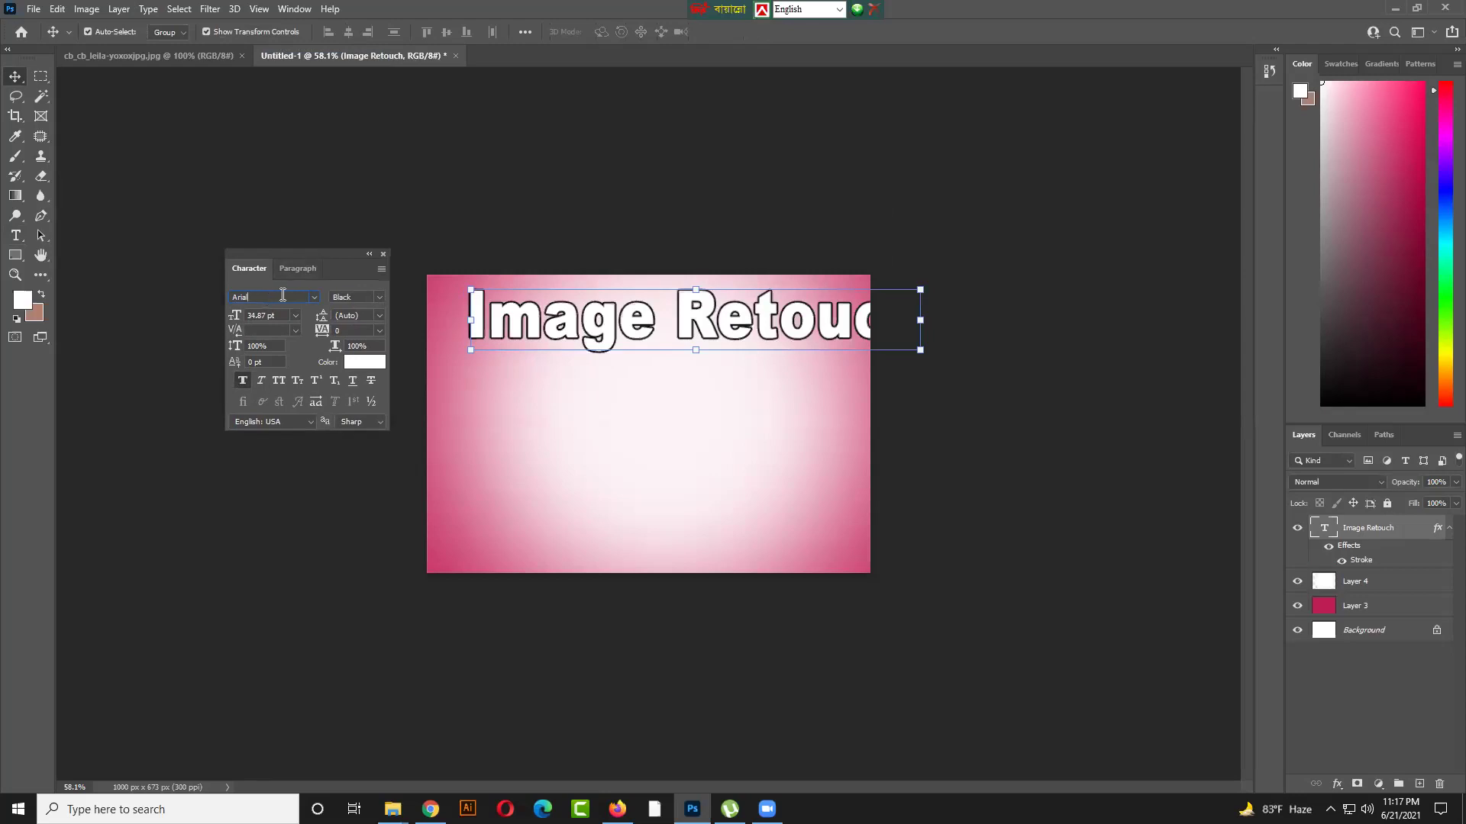
Try SutonnyMJ as the heading font, cancel the preview, and deselect all layers
key(Return)
text(sut)
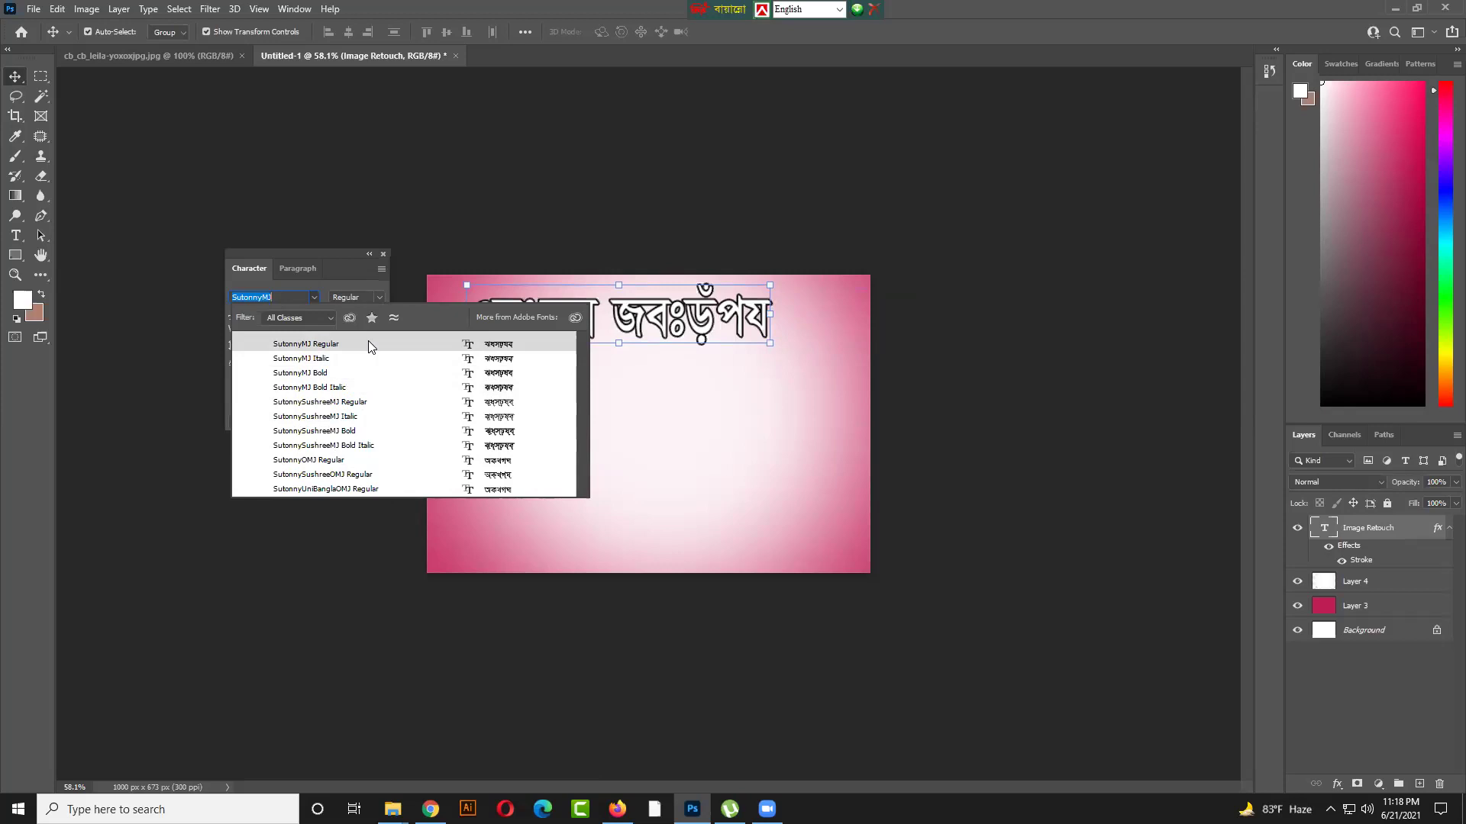
key(Escape)
drag(332, 252, 303, 239)
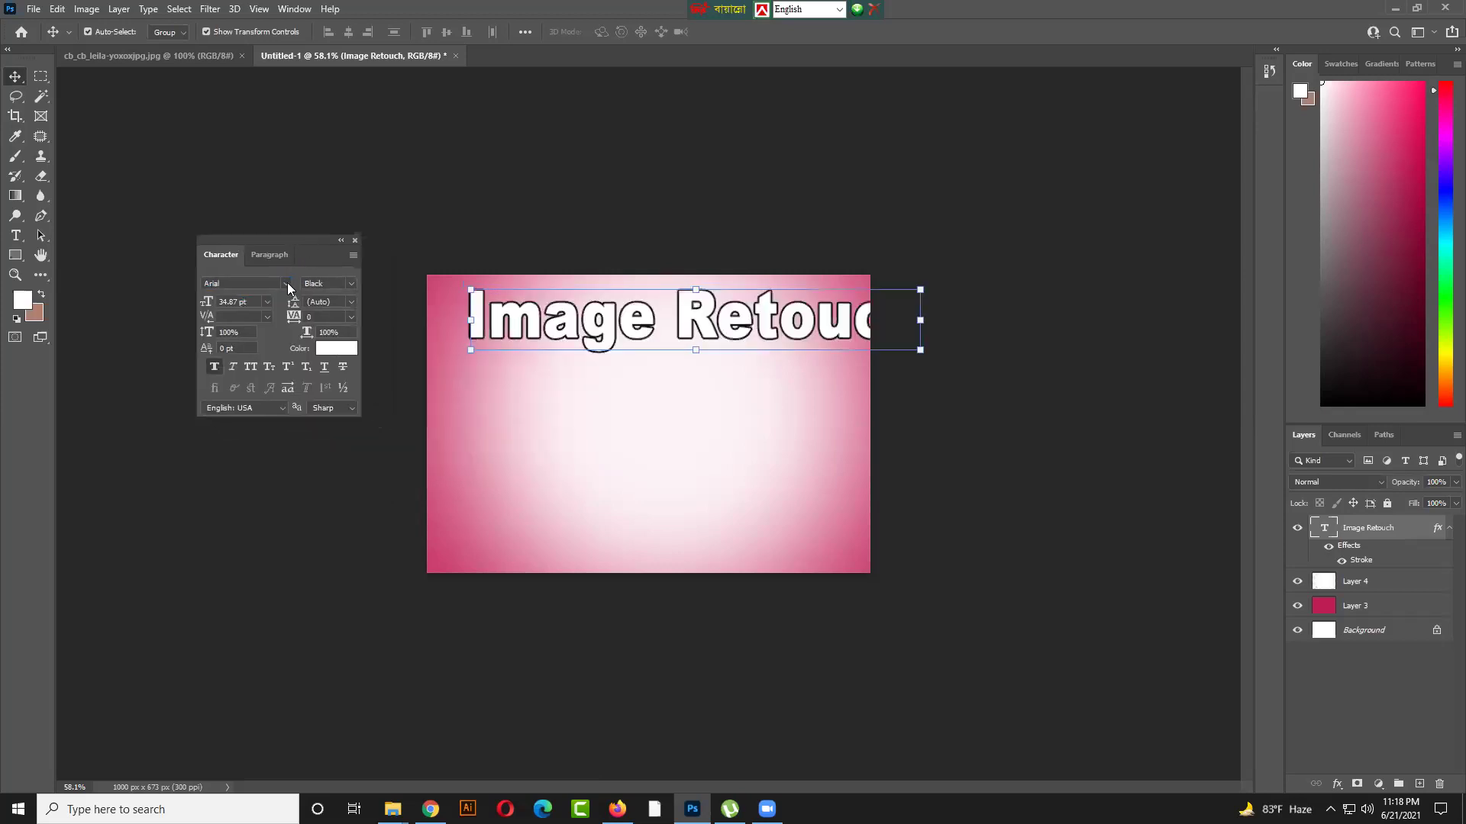
click(602, 474)
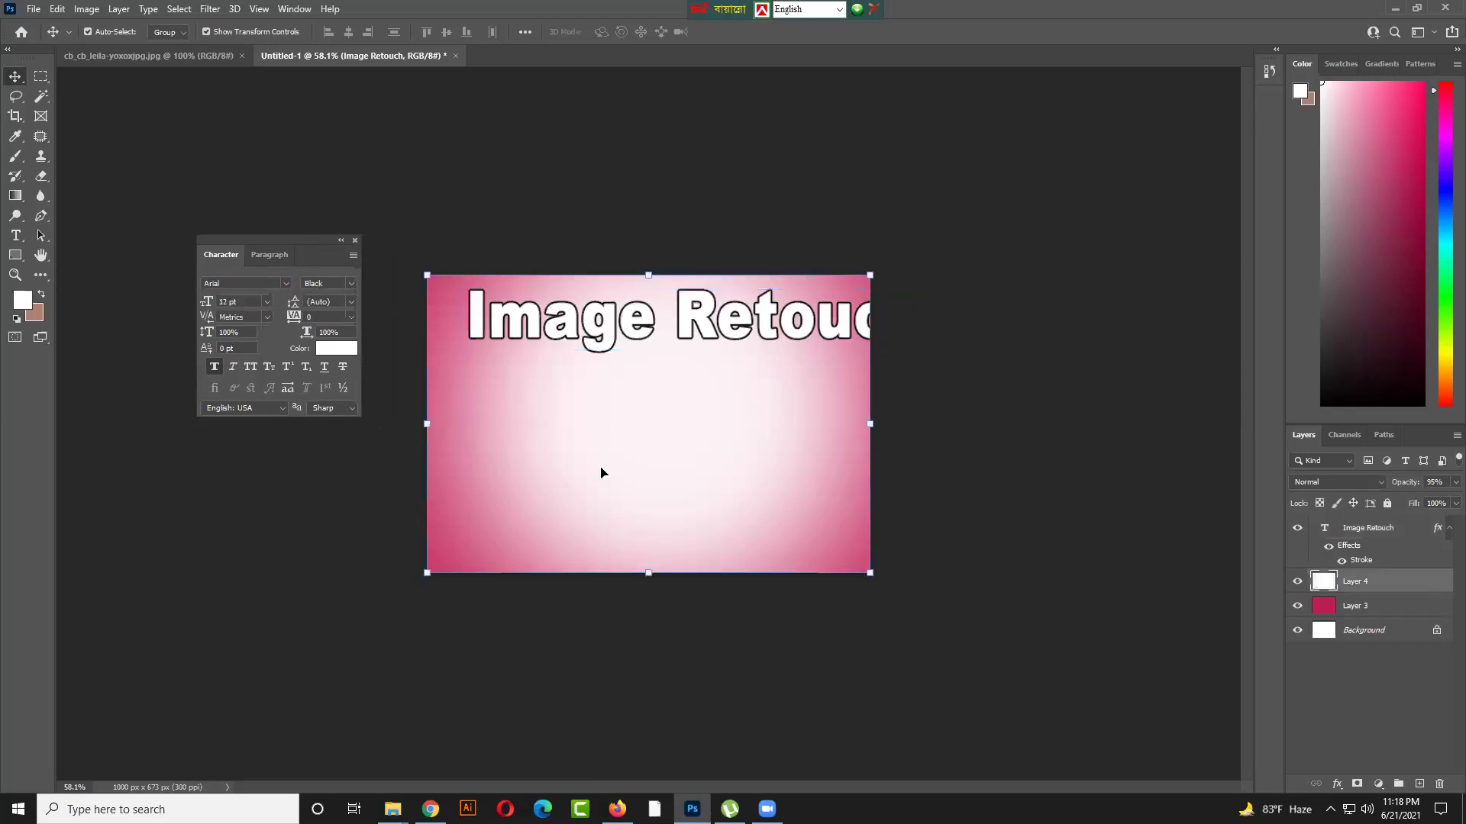
click(314, 539)
click(245, 284)
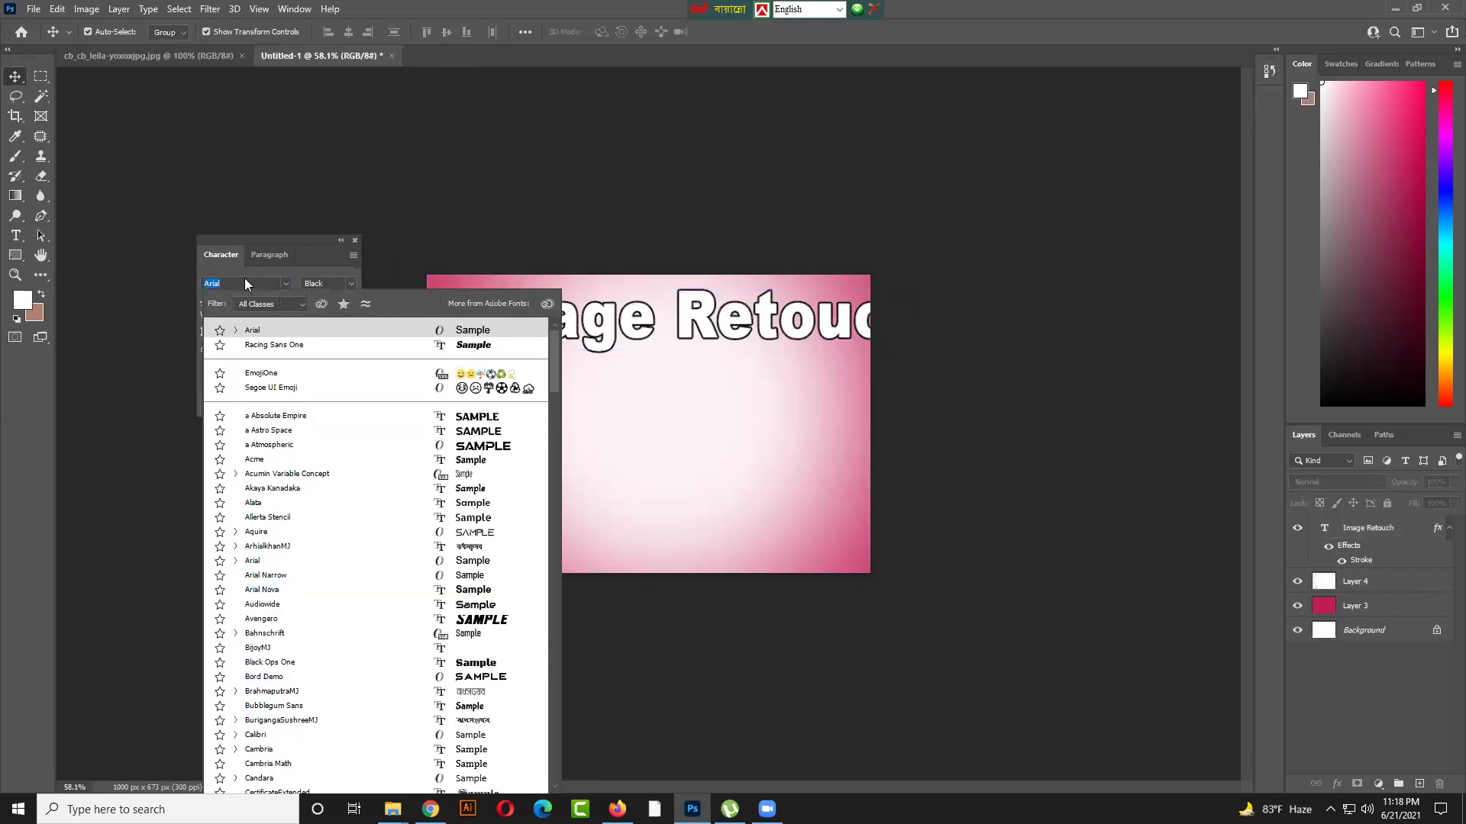
Choose SutonnyMJ Bold and start a new horizontal text layer on the canvas
text(sut)
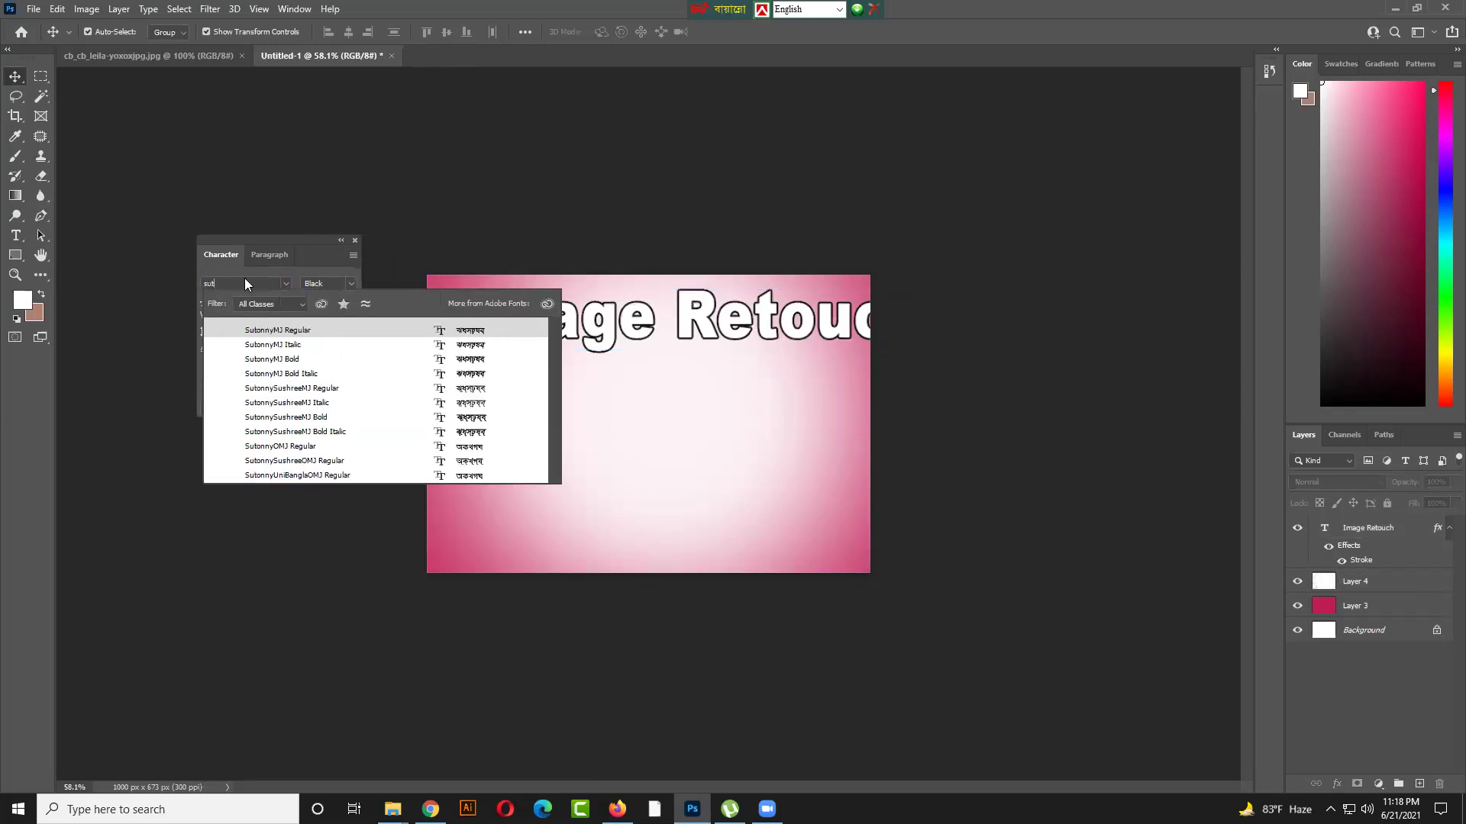
click(304, 358)
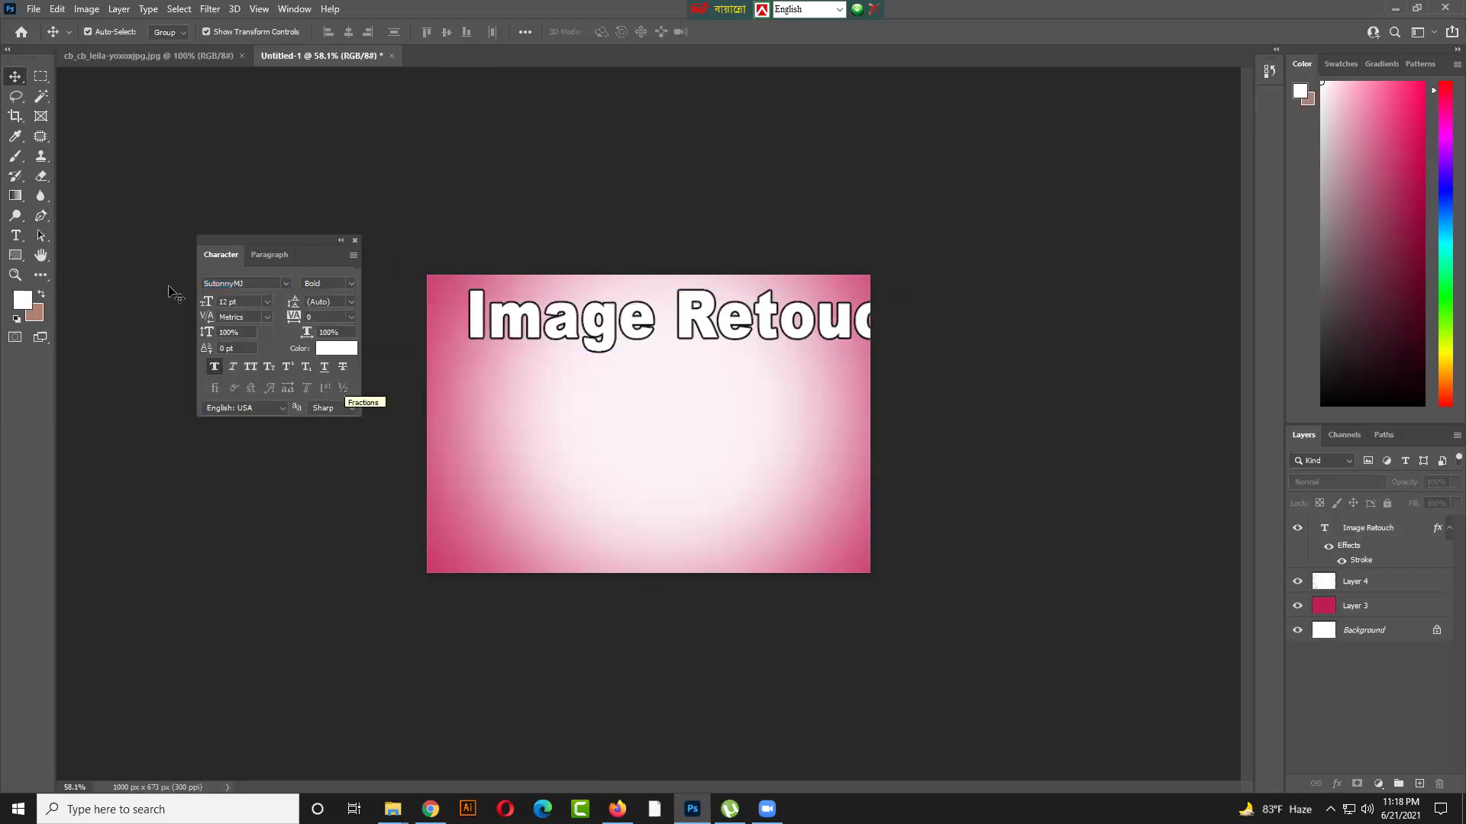
click(14, 237)
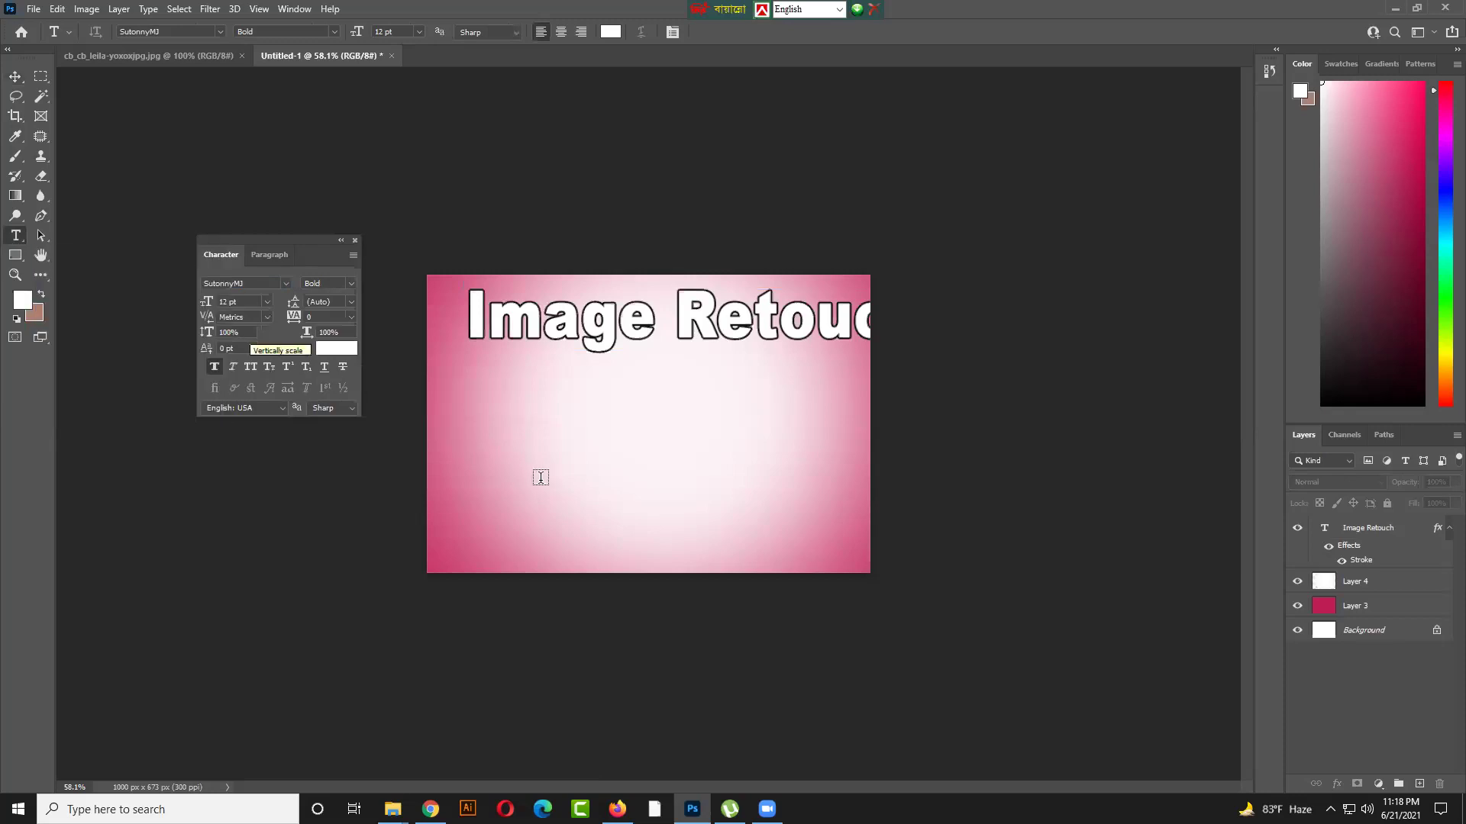
click(497, 456)
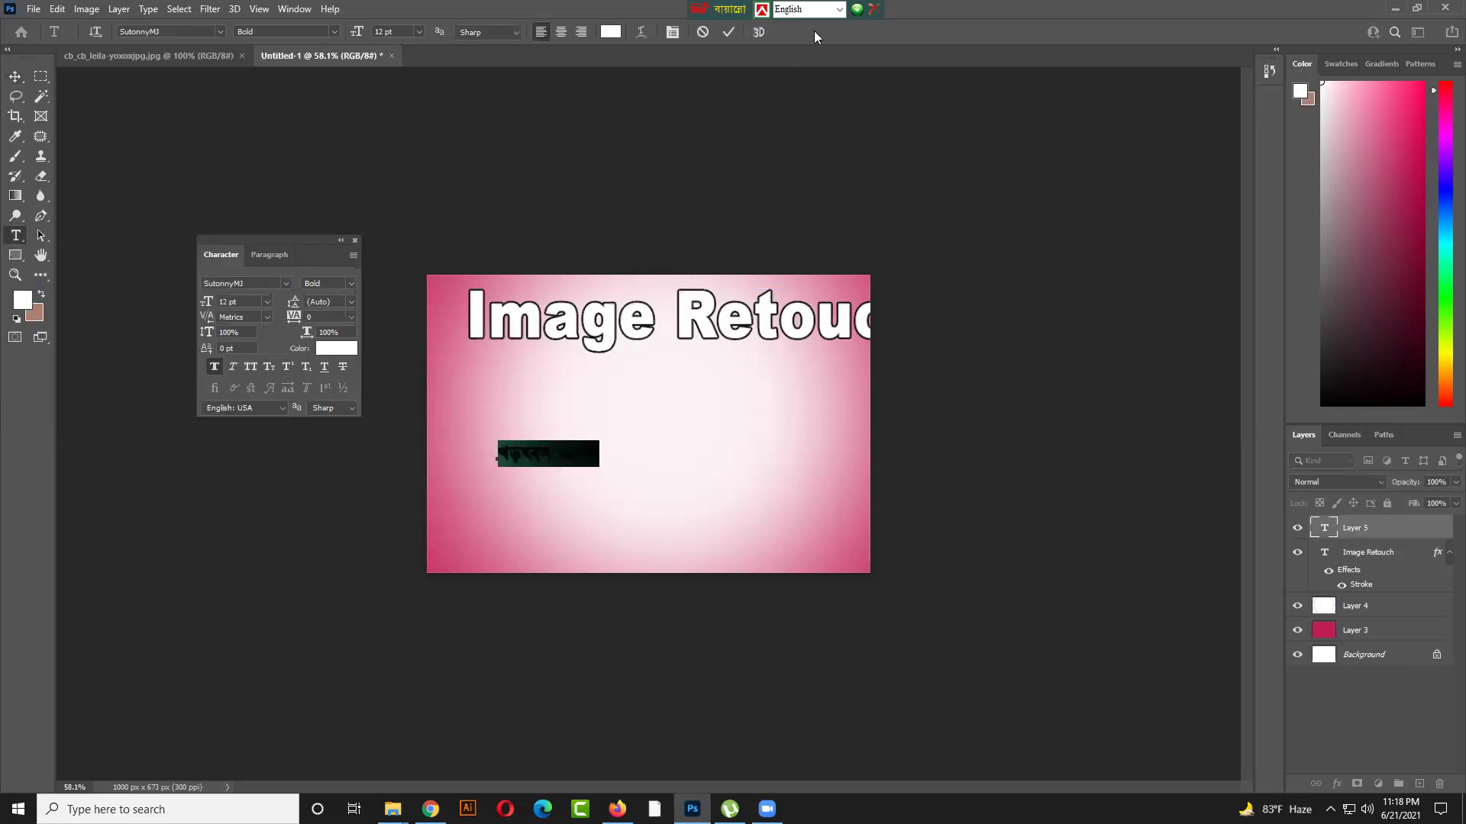
Clear the placeholder text from the new layer and bring Firefox forward
click(573, 450)
drag(600, 454, 474, 455)
key(BackSpace)
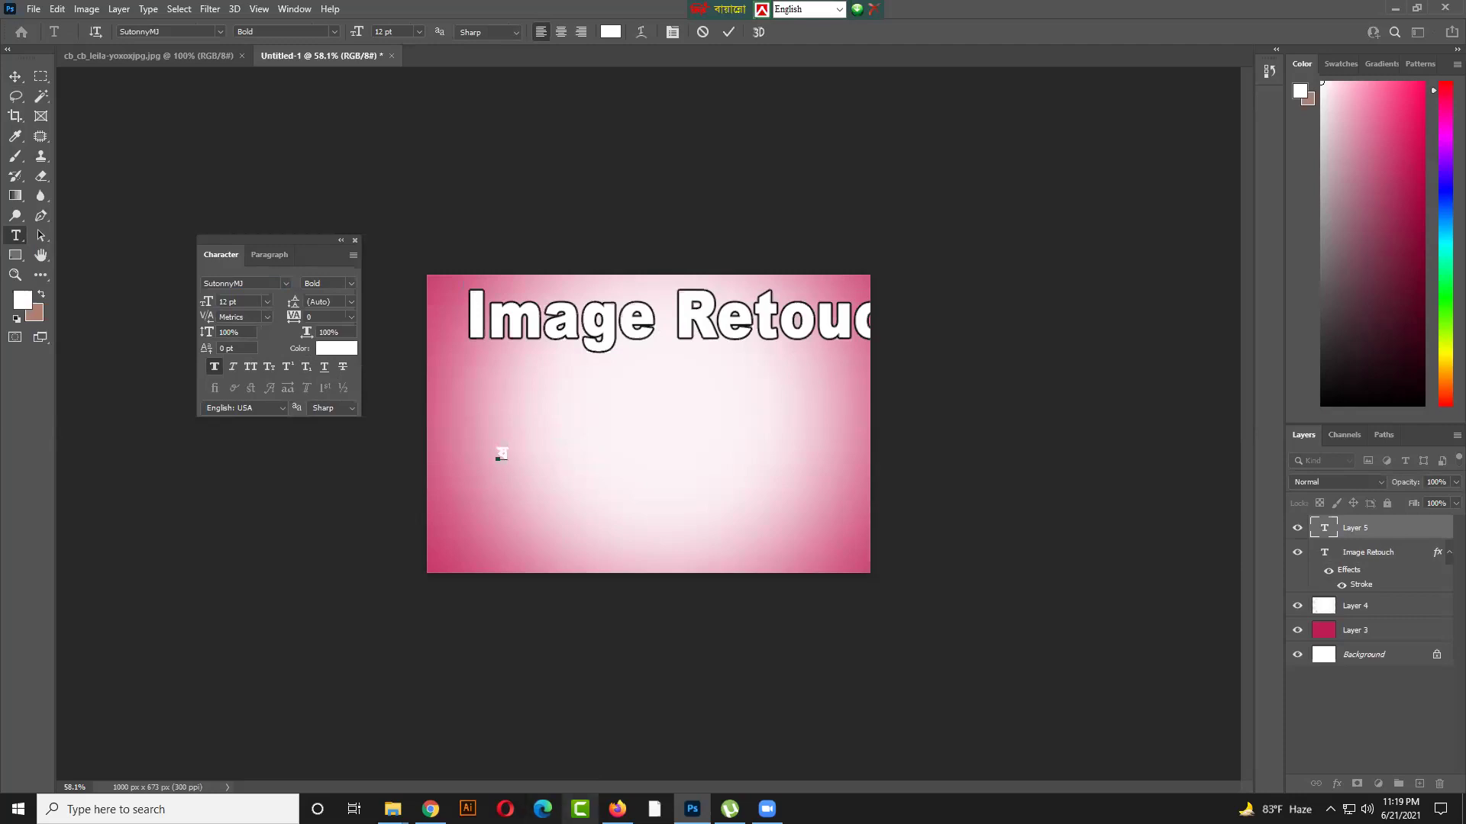
click(616, 810)
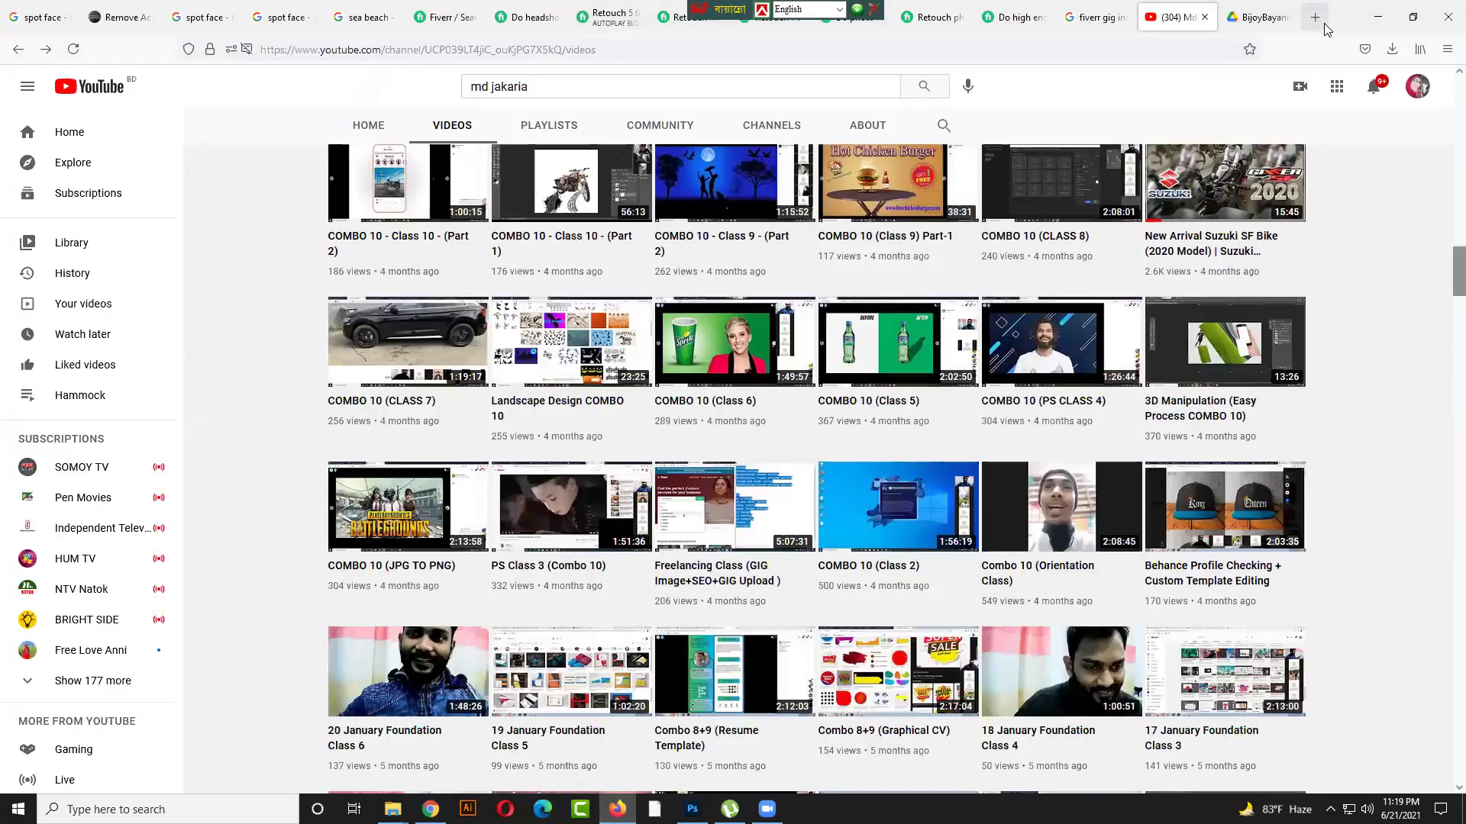
Search Google Images for 'bangla keyboard', preview a keyboard close-up, then return to Photoshop
click(1326, 25)
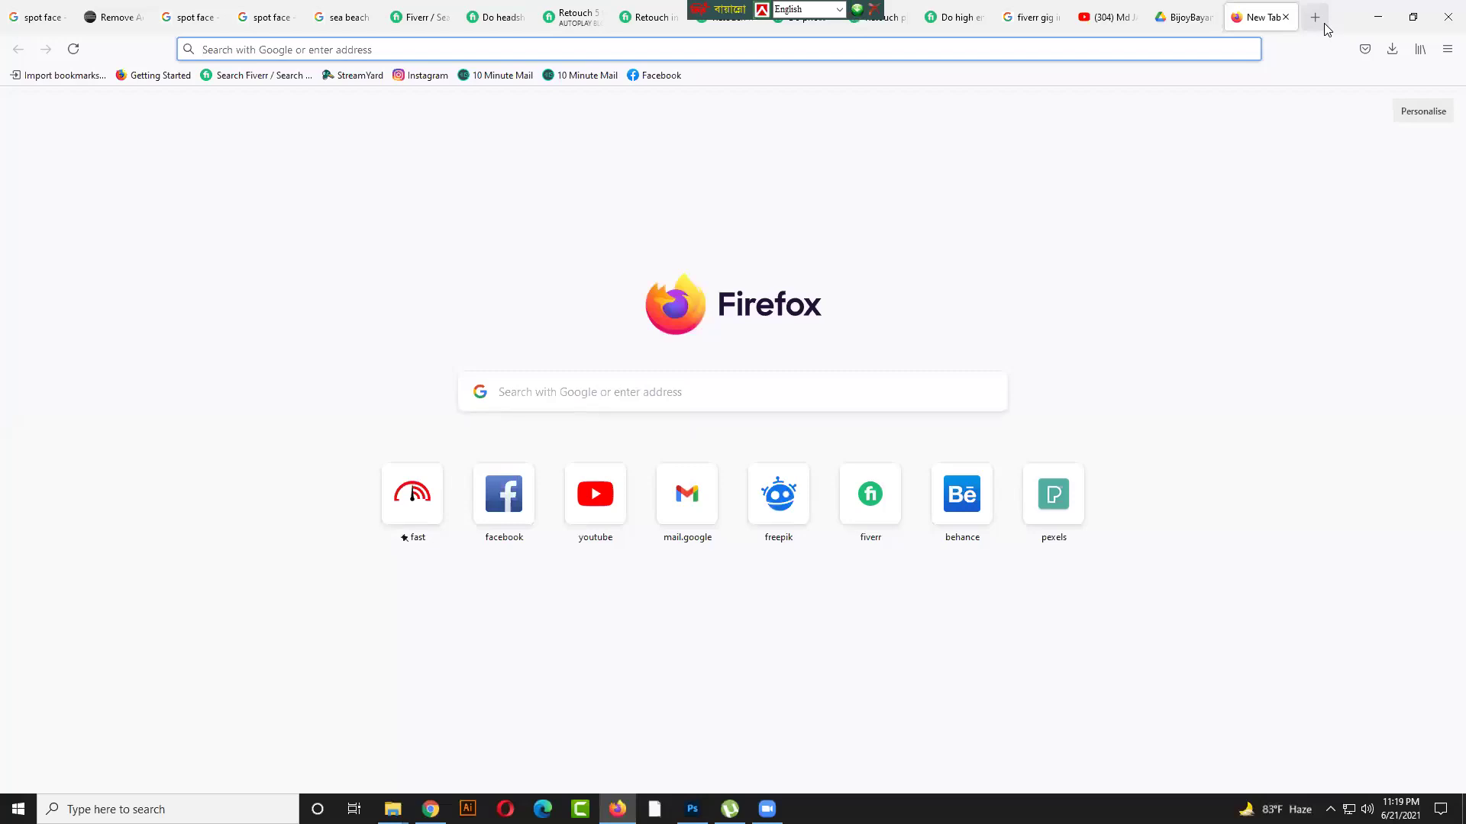
text(ba)
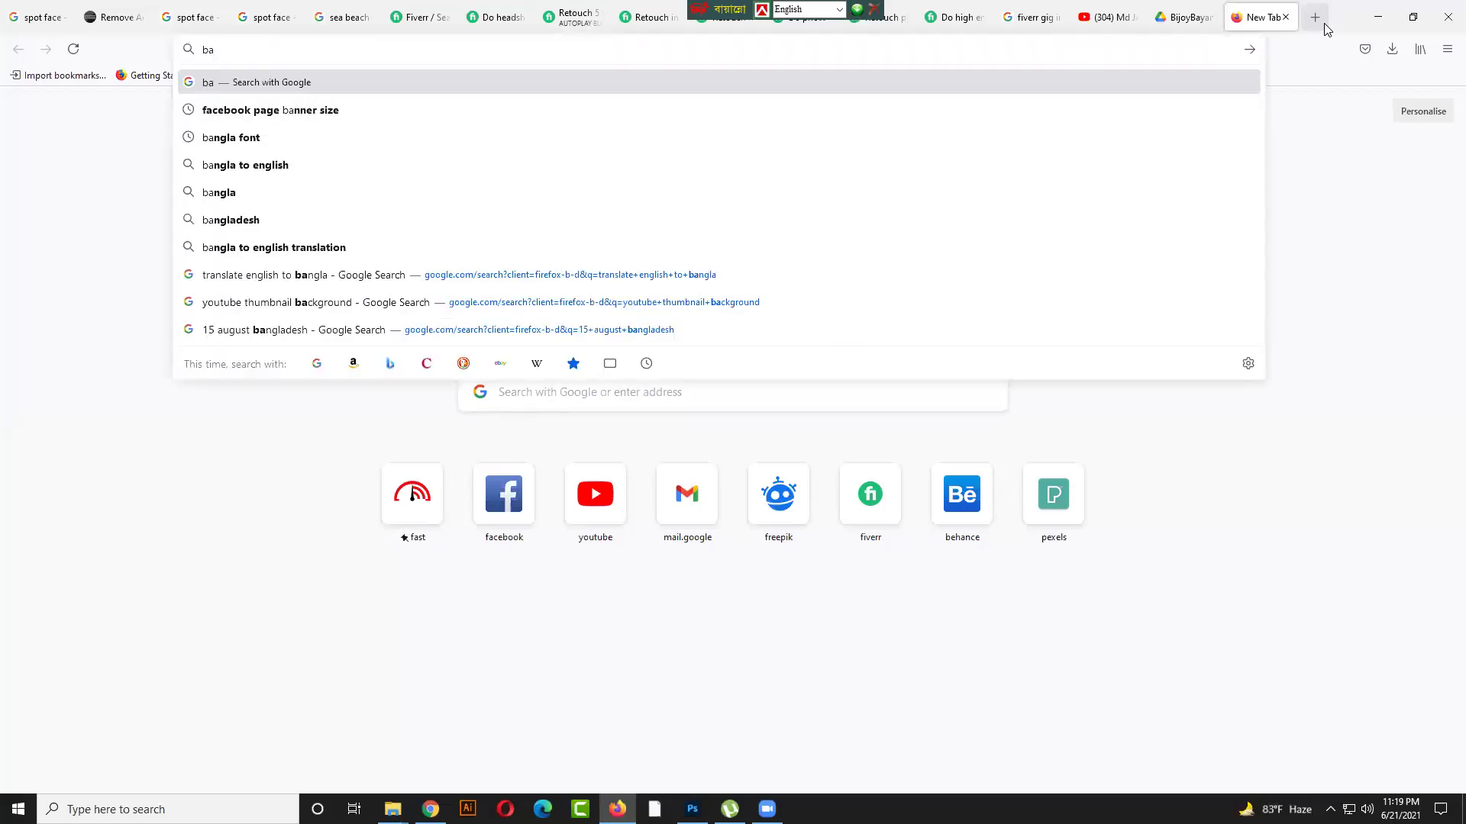
text(ngla)
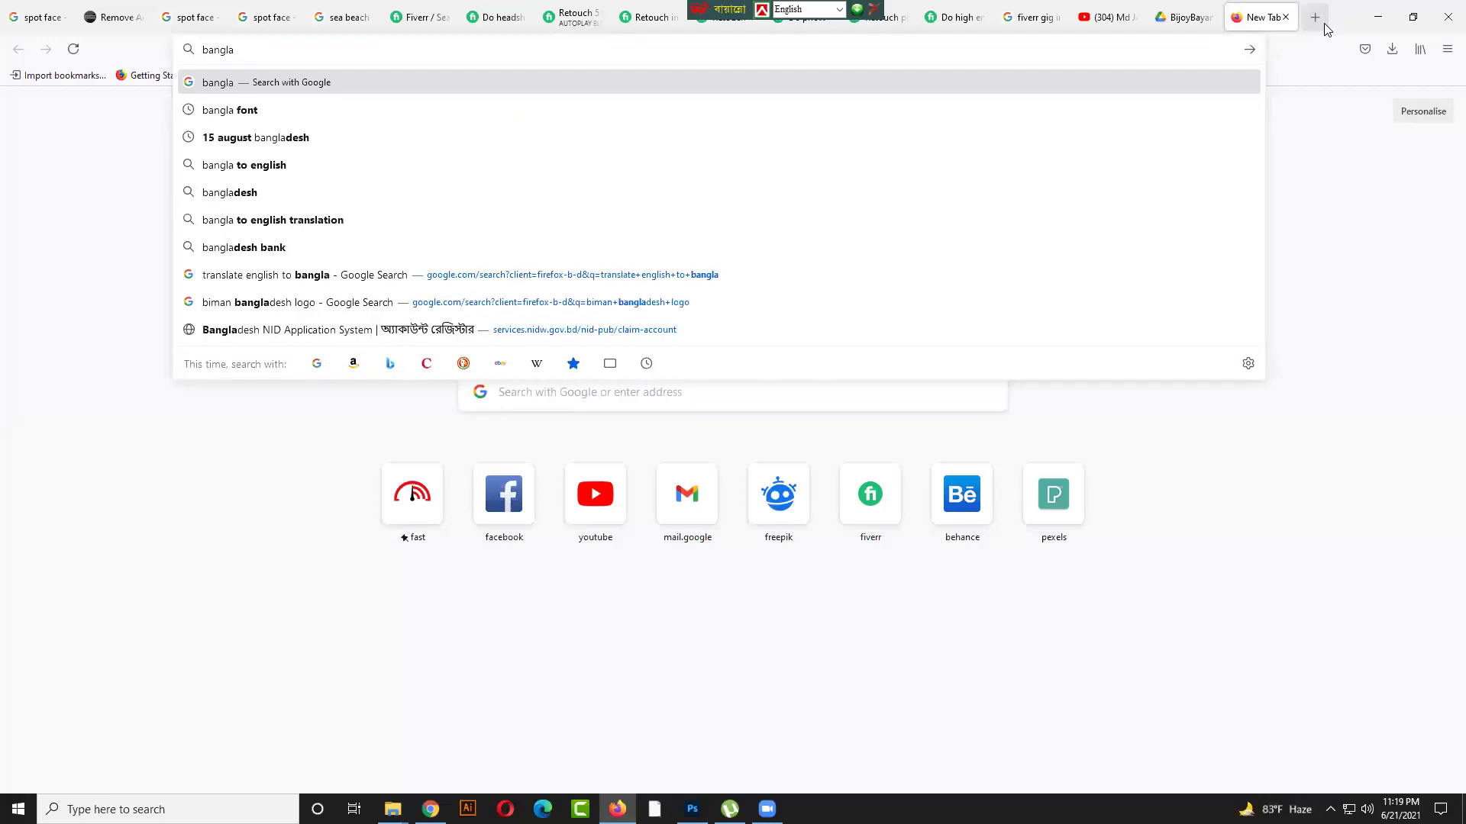
text( key)
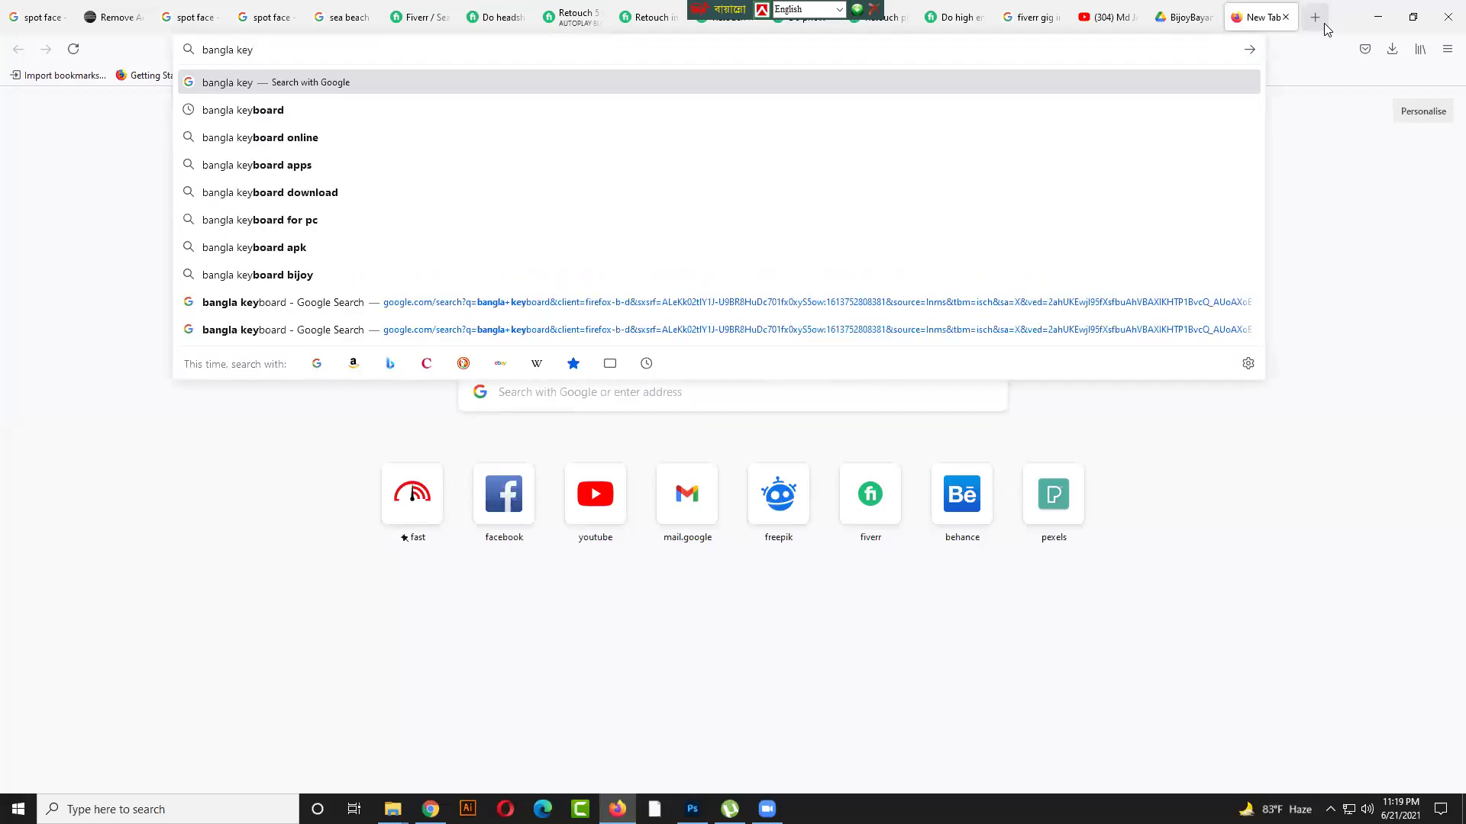
text(board)
key(Return)
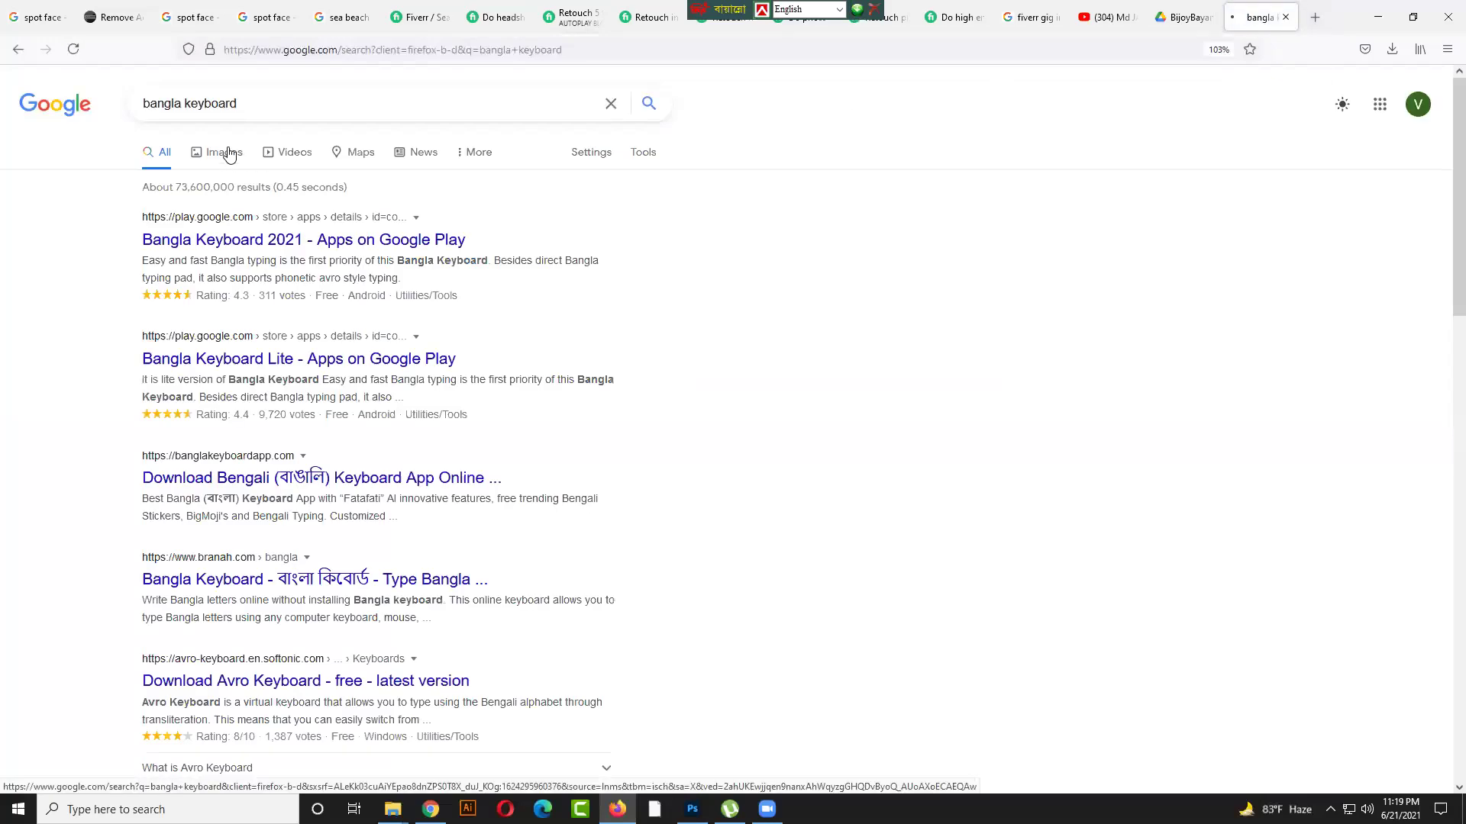
click(231, 152)
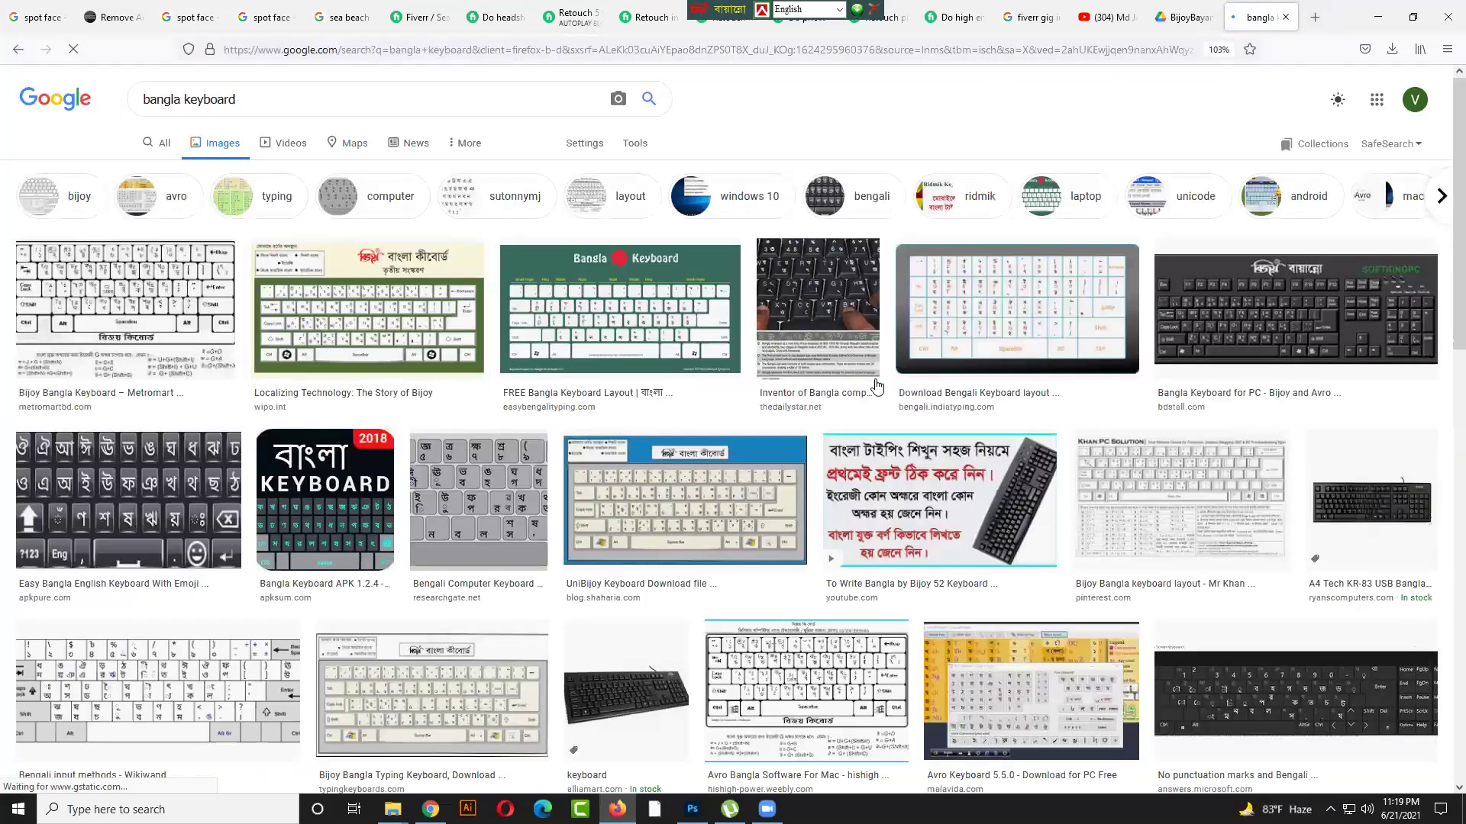
click(826, 291)
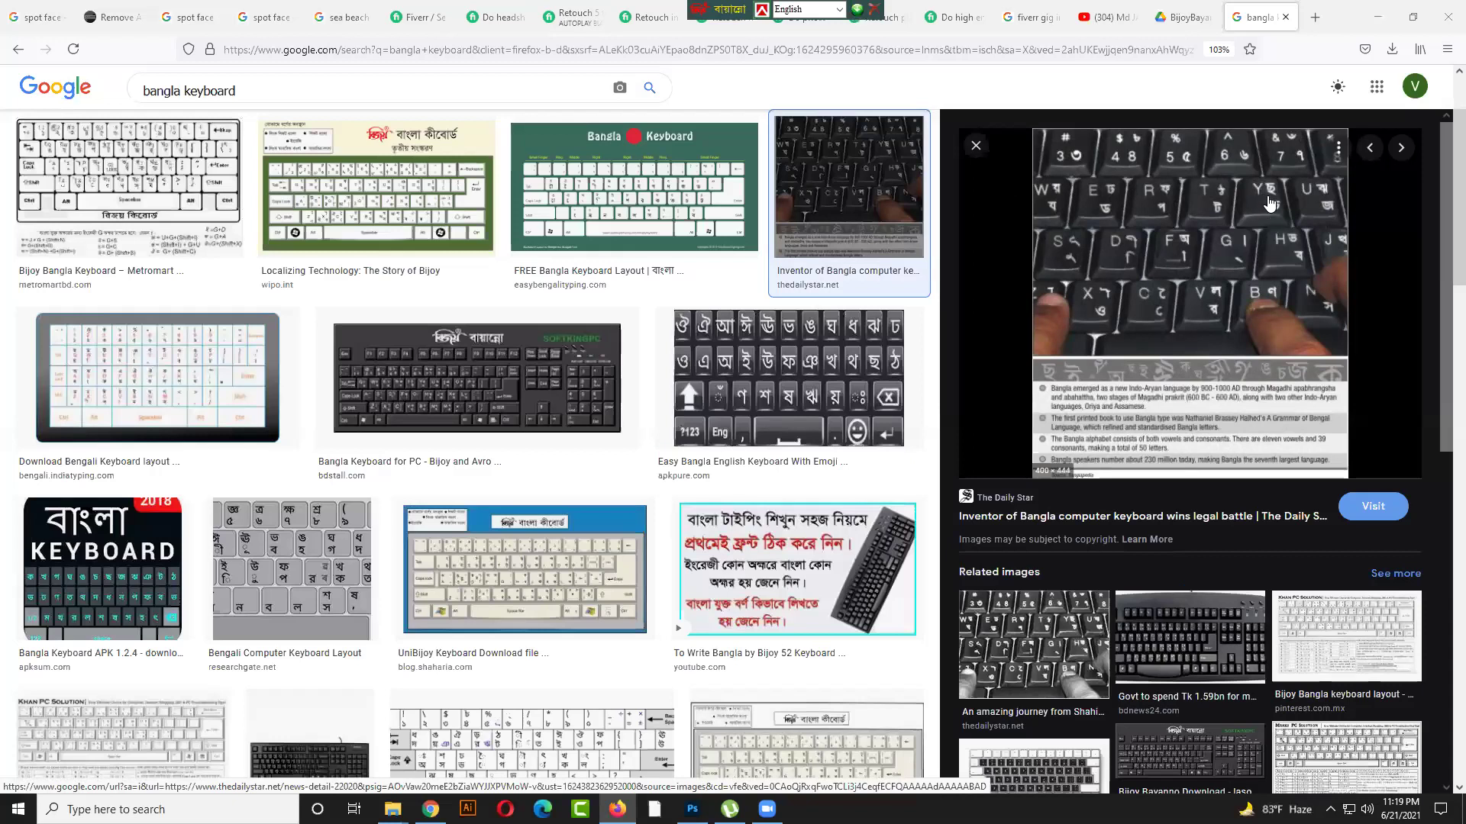
key(alt+Tab)
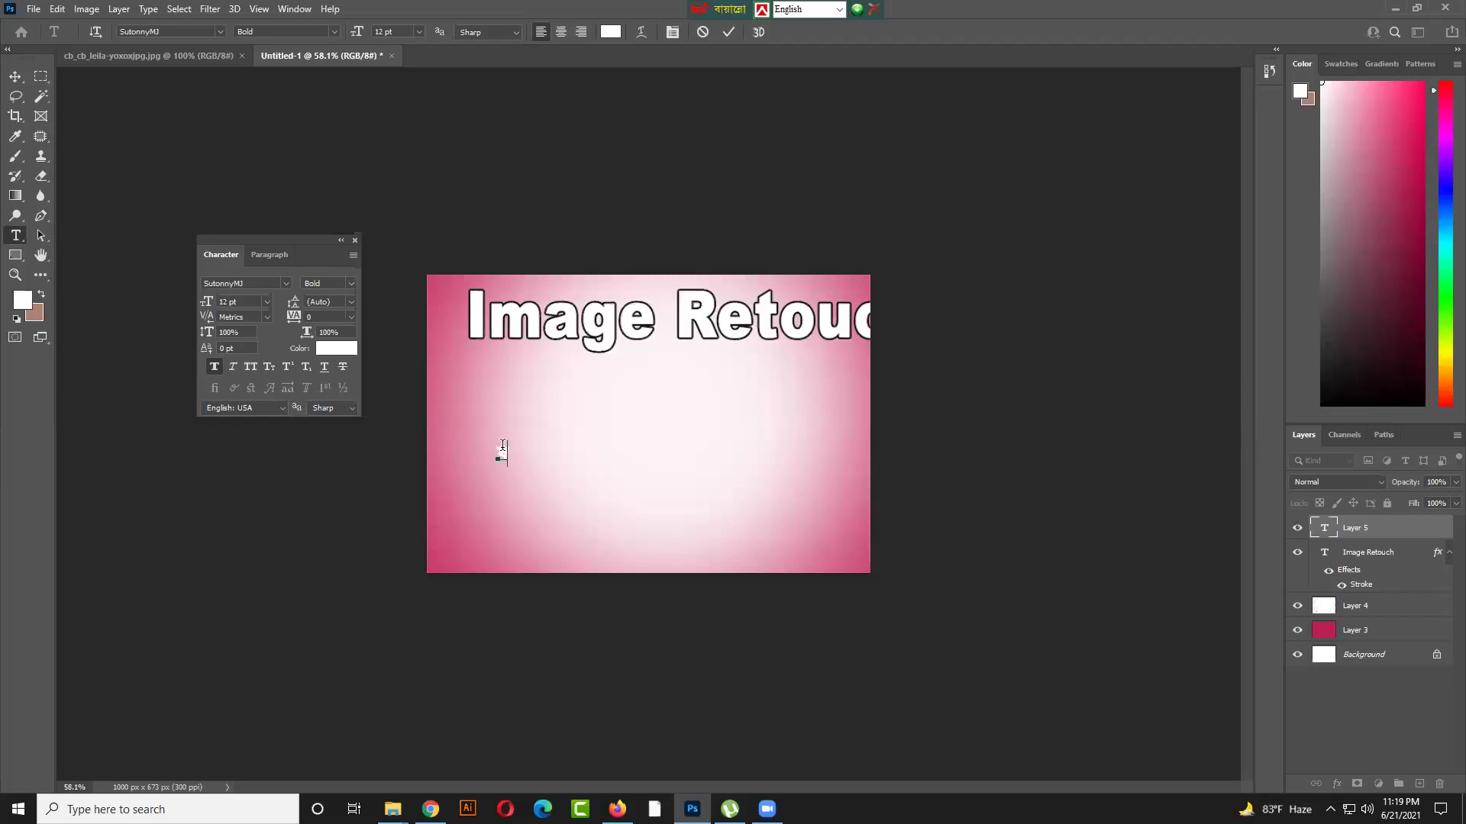
Set the test Bangla character's text colour to black
click(342, 348)
drag(1081, 418, 738, 368)
drag(761, 461, 818, 638)
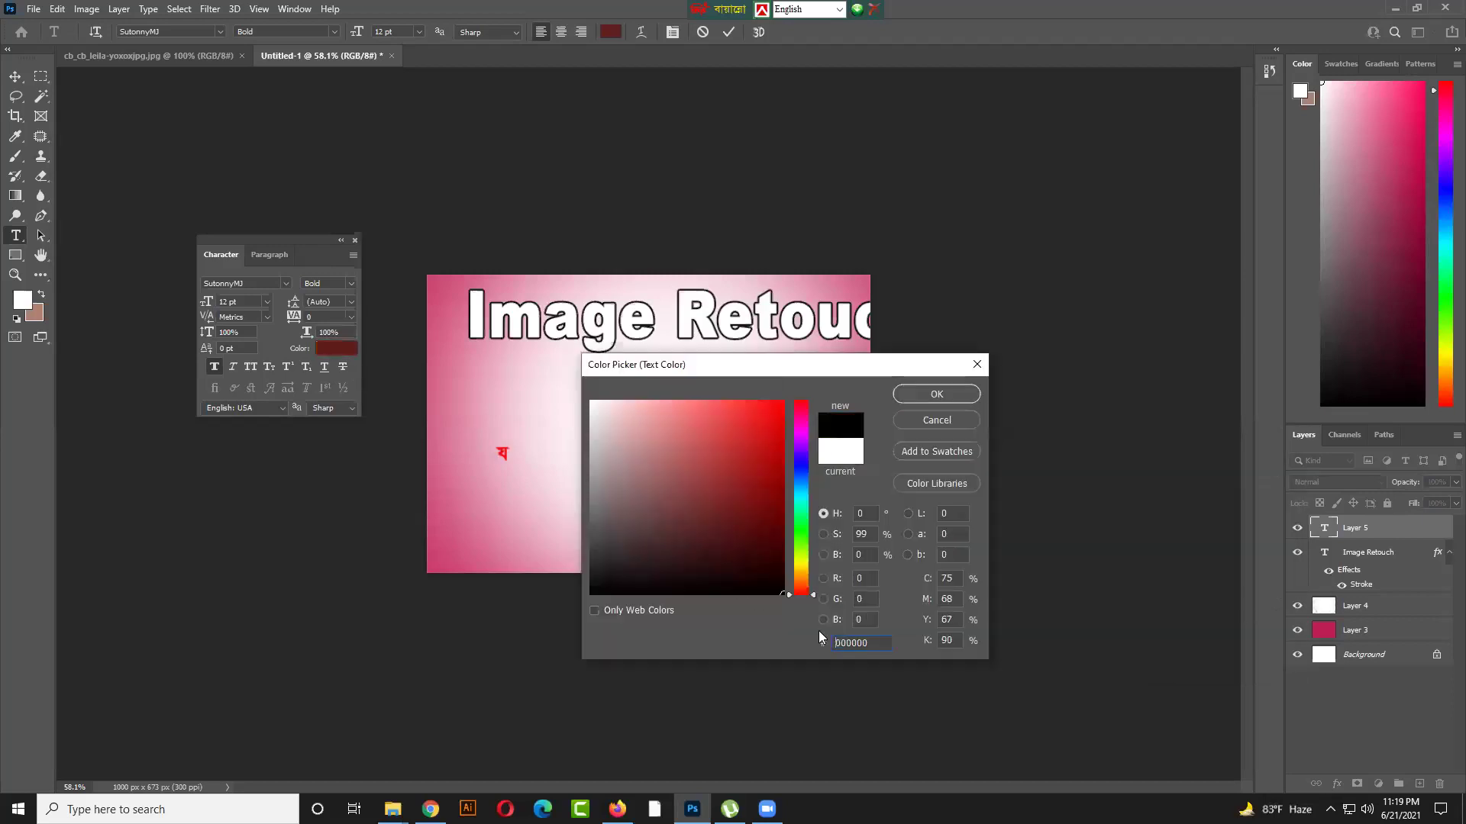
click(933, 399)
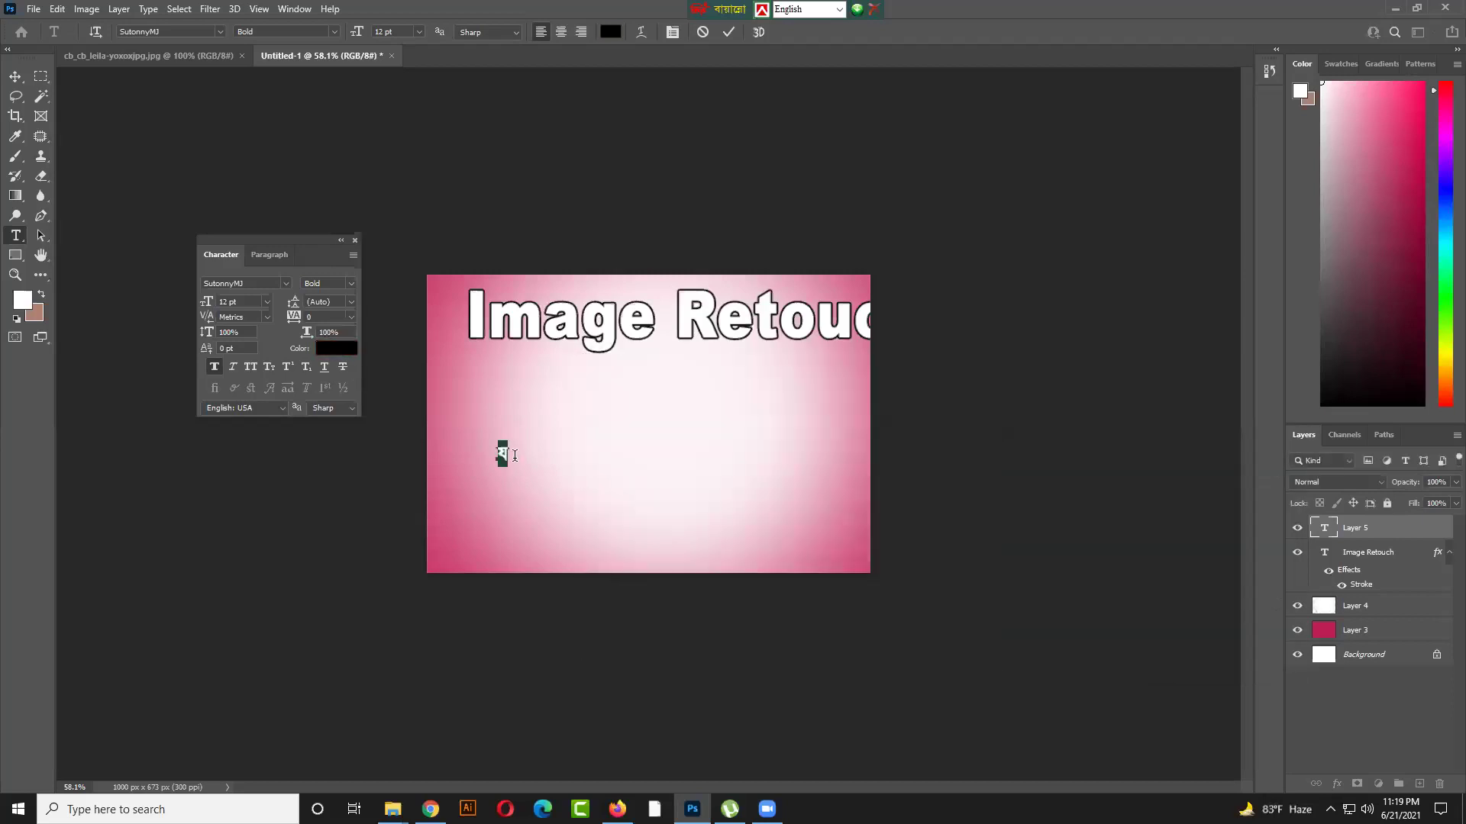
click(514, 456)
Enlarge the য character with Free Transform, then delete that test layer
key(ctrl+Return)
key(v)
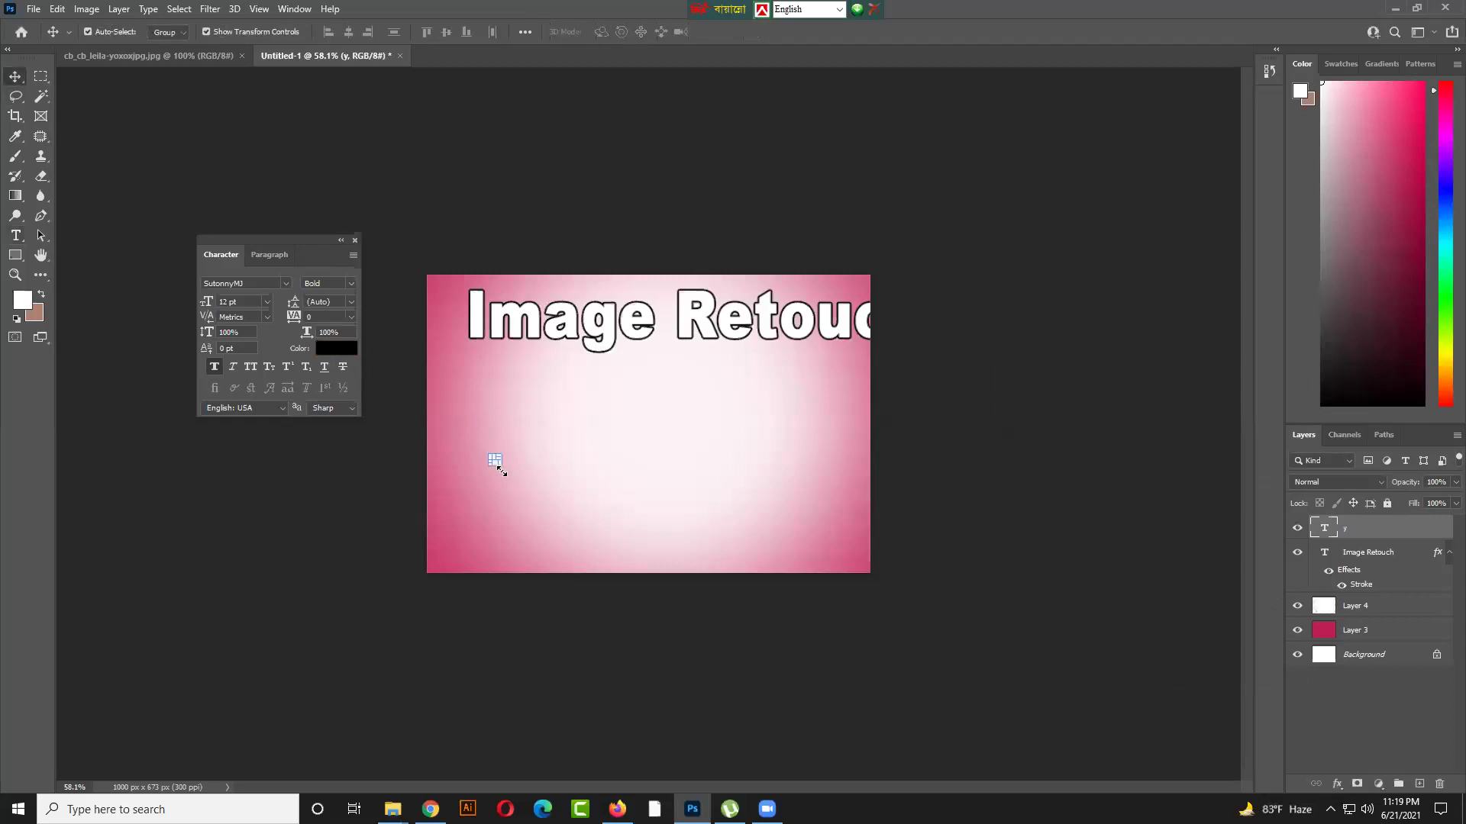
drag(501, 471, 573, 514)
click(839, 11)
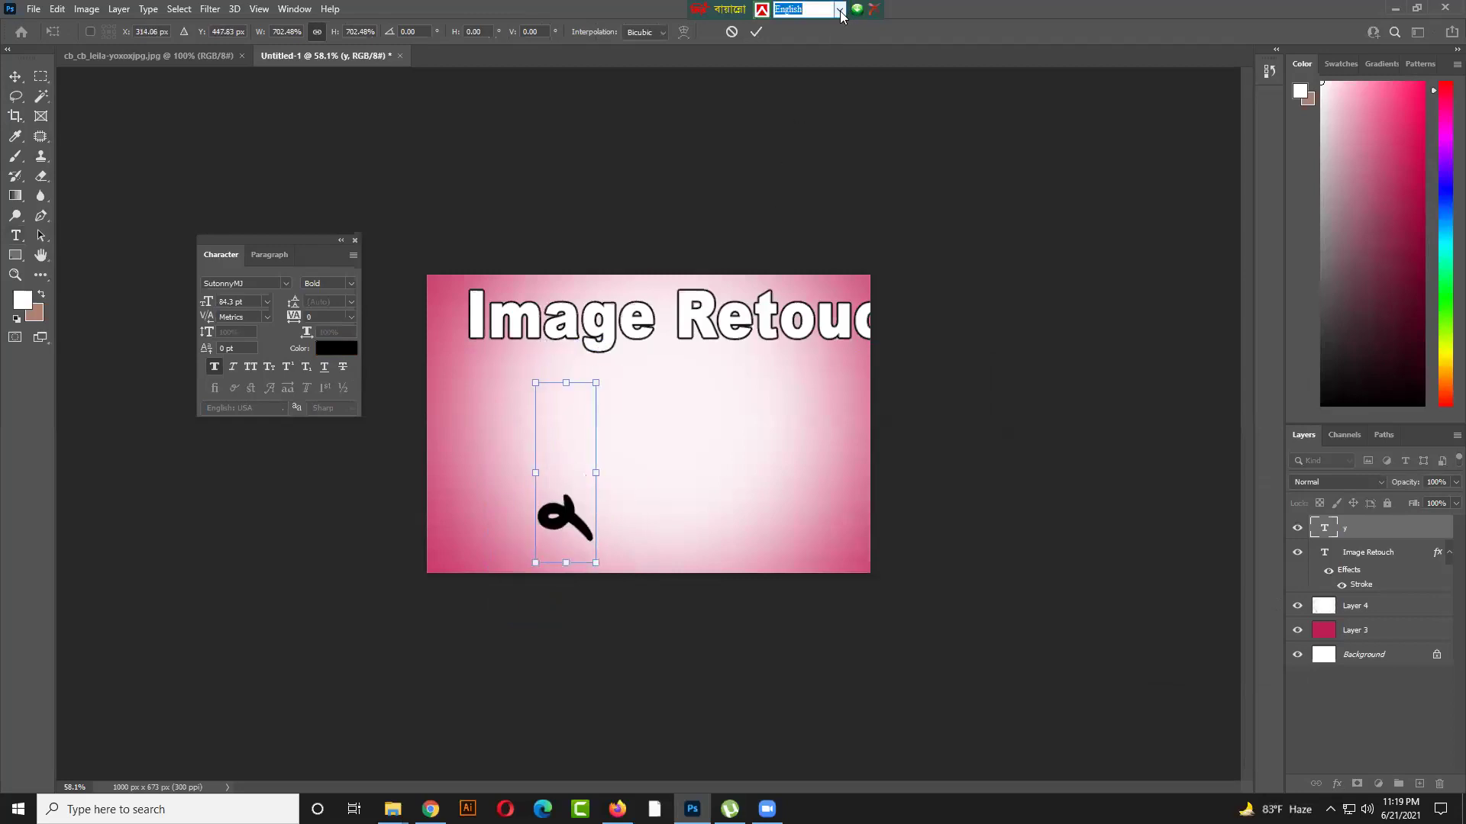
click(15, 236)
click(580, 504)
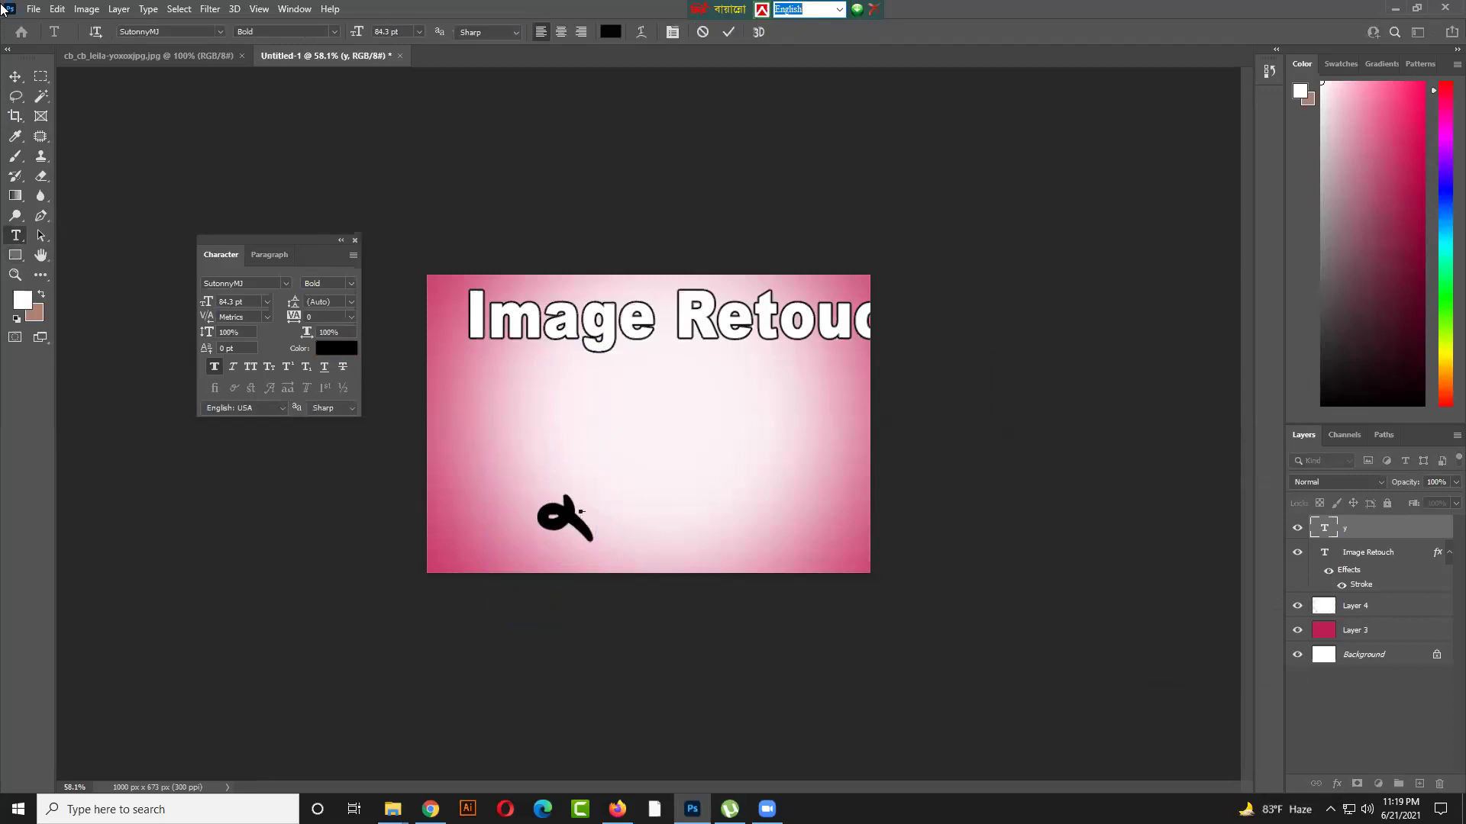
click(14, 81)
key(Delete)
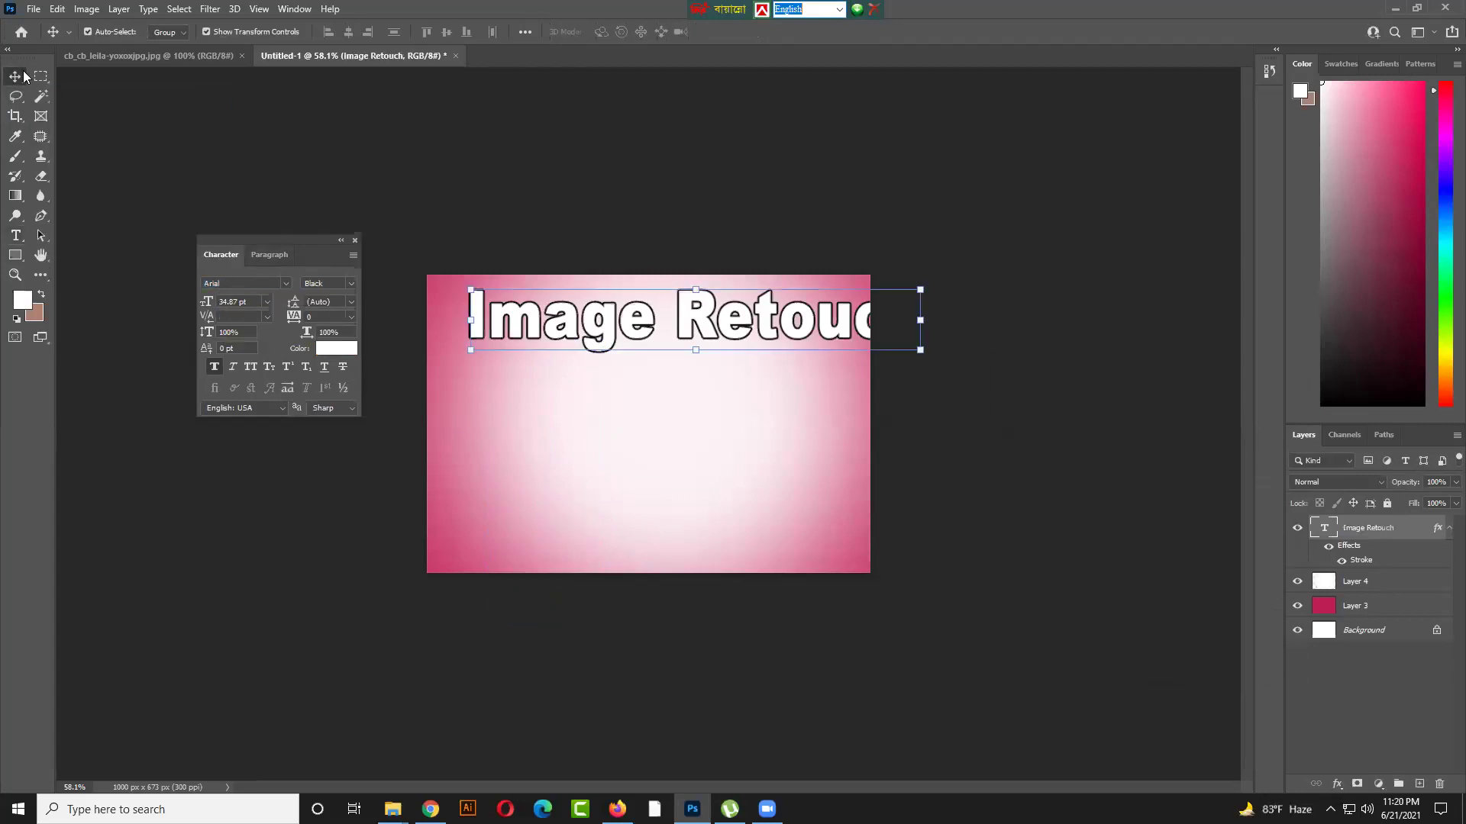
Set the Image Retouch heading font to SutonnyMJ Bold
click(375, 226)
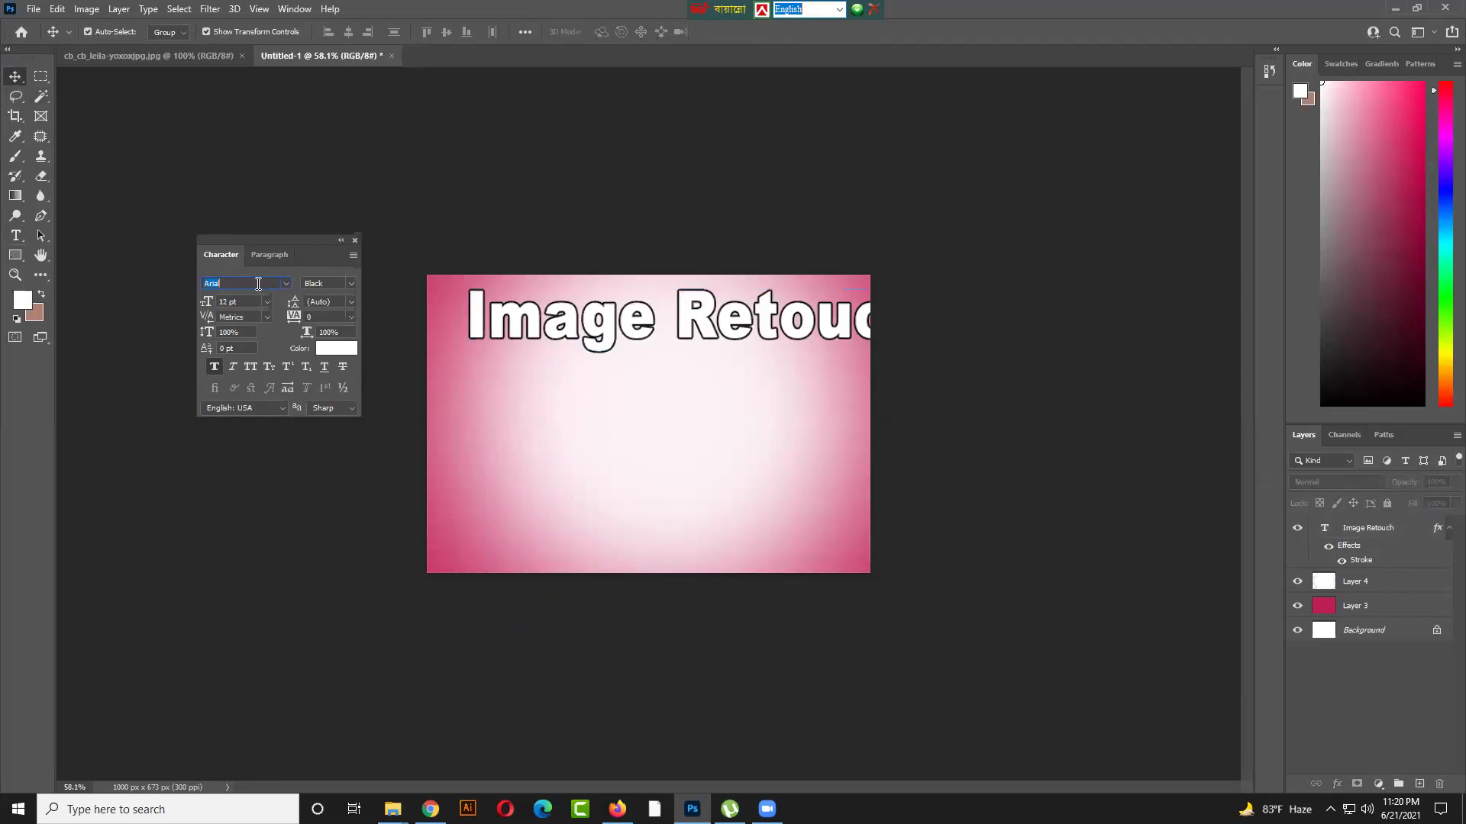
text(sut)
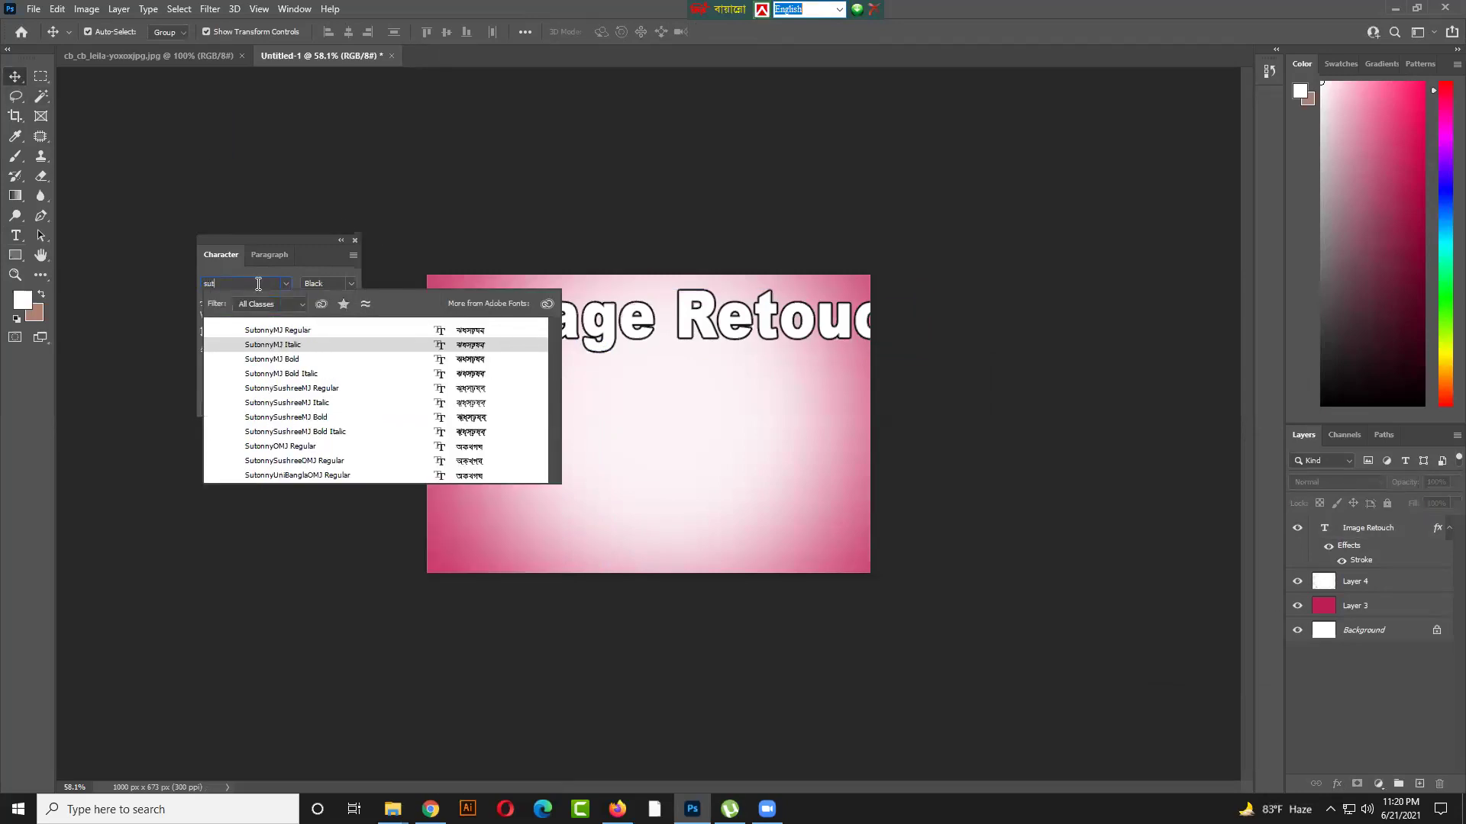
key(Down)
key(Return)
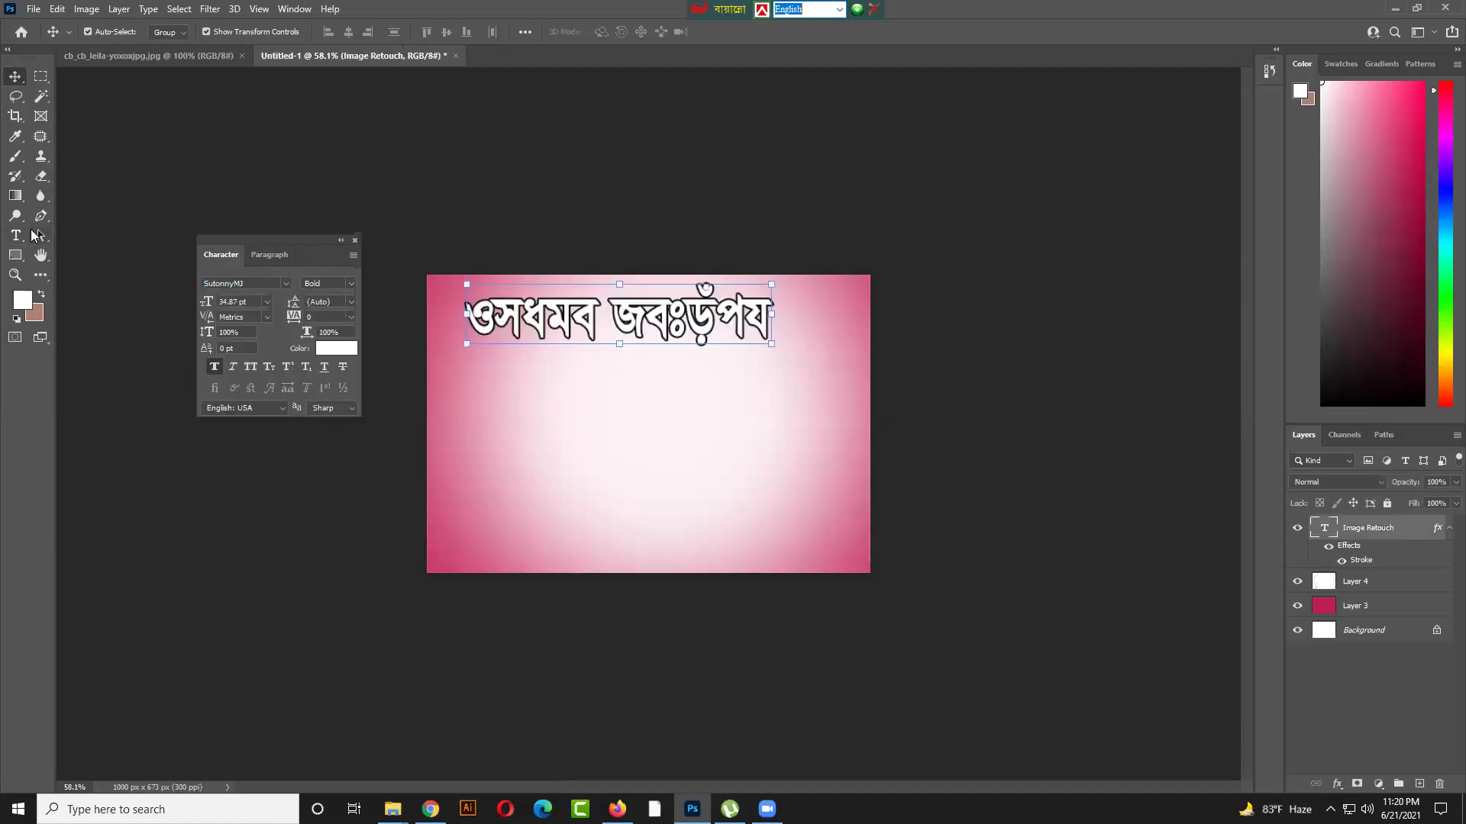
Start a new text layer mid-canvas, switch the keyboard to Bijoy Classic, and clear the placeholder text
click(23, 242)
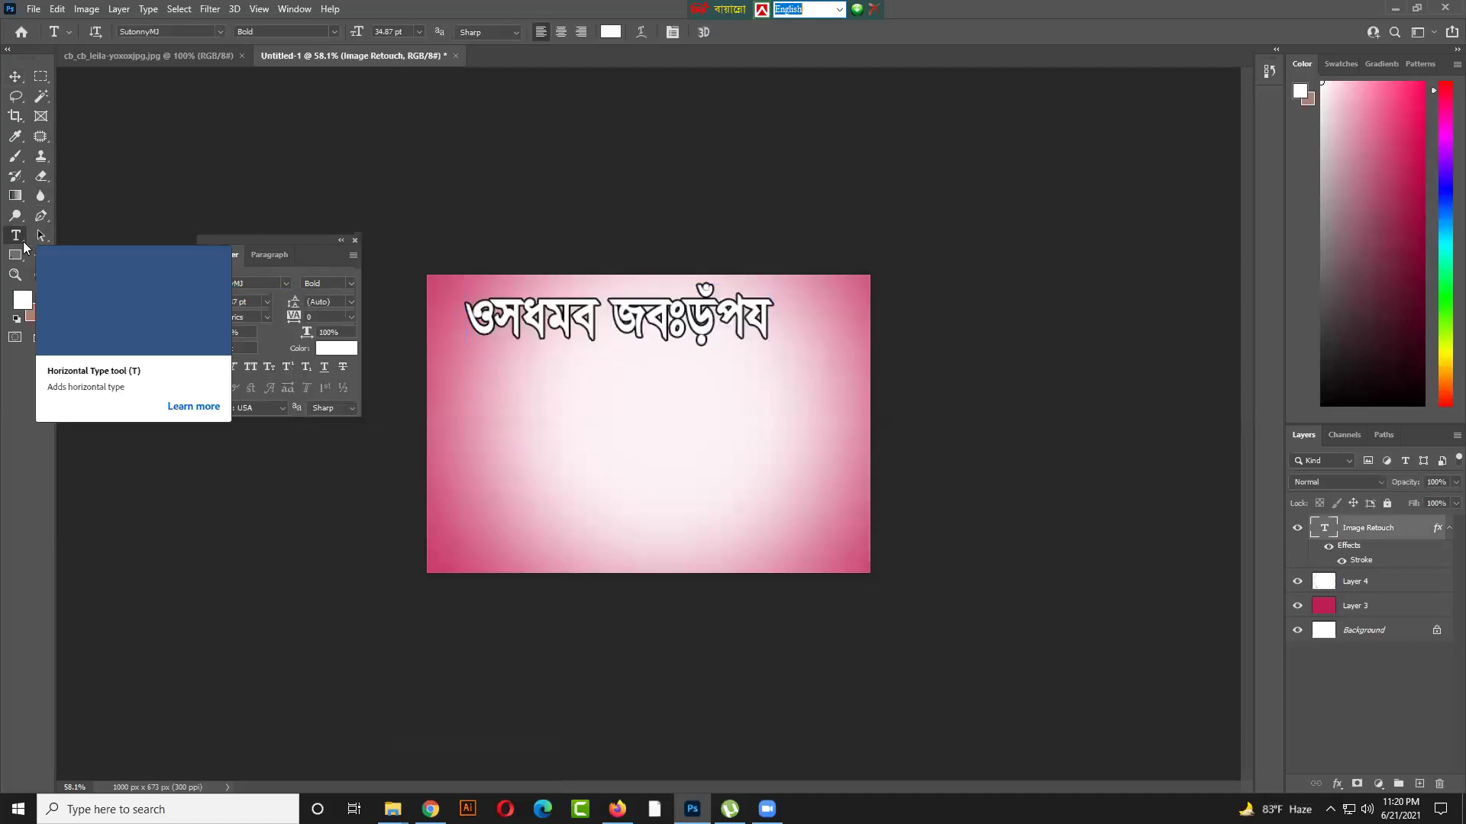
click(584, 452)
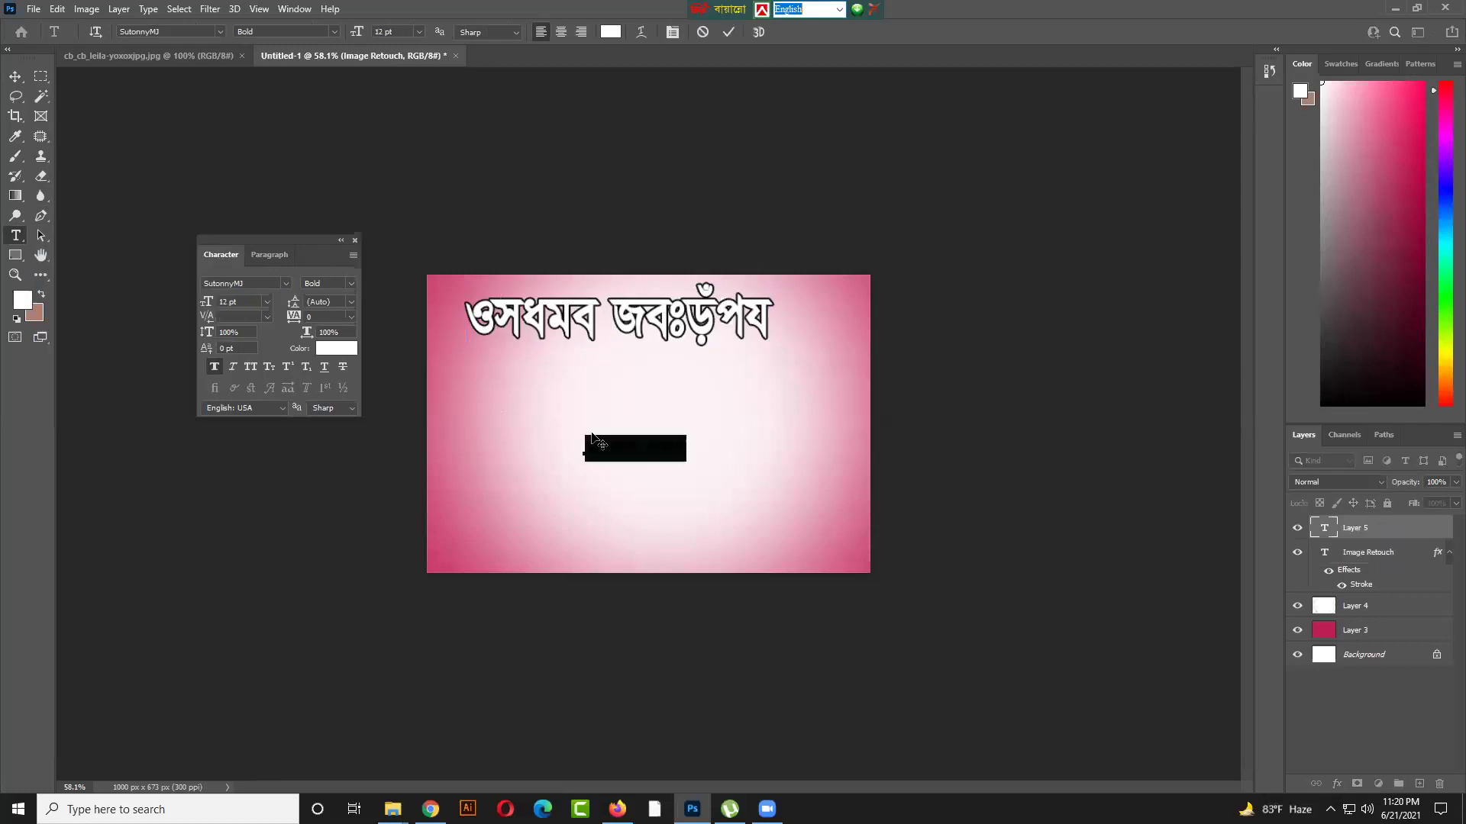
click(839, 10)
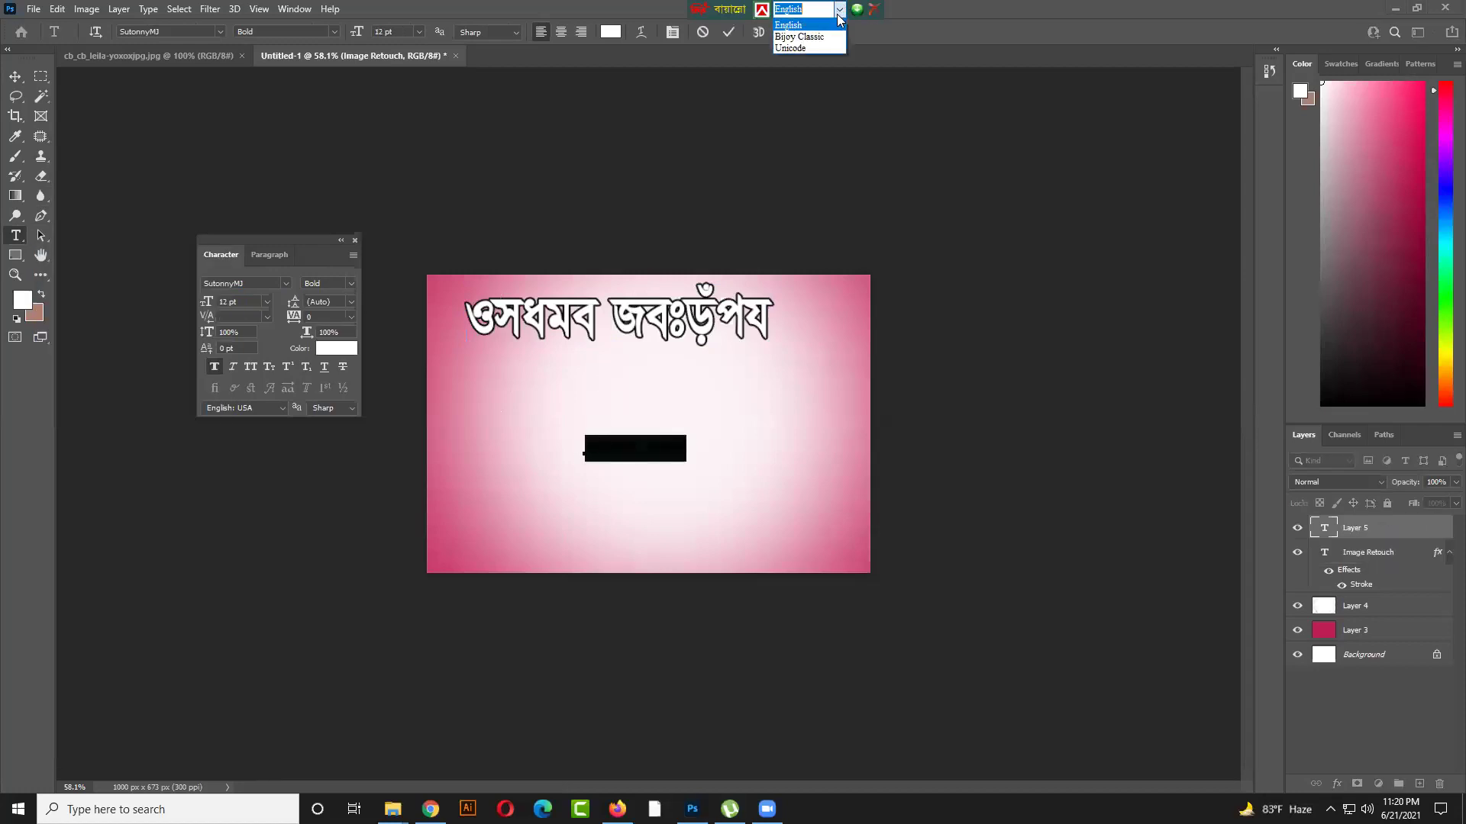
click(820, 36)
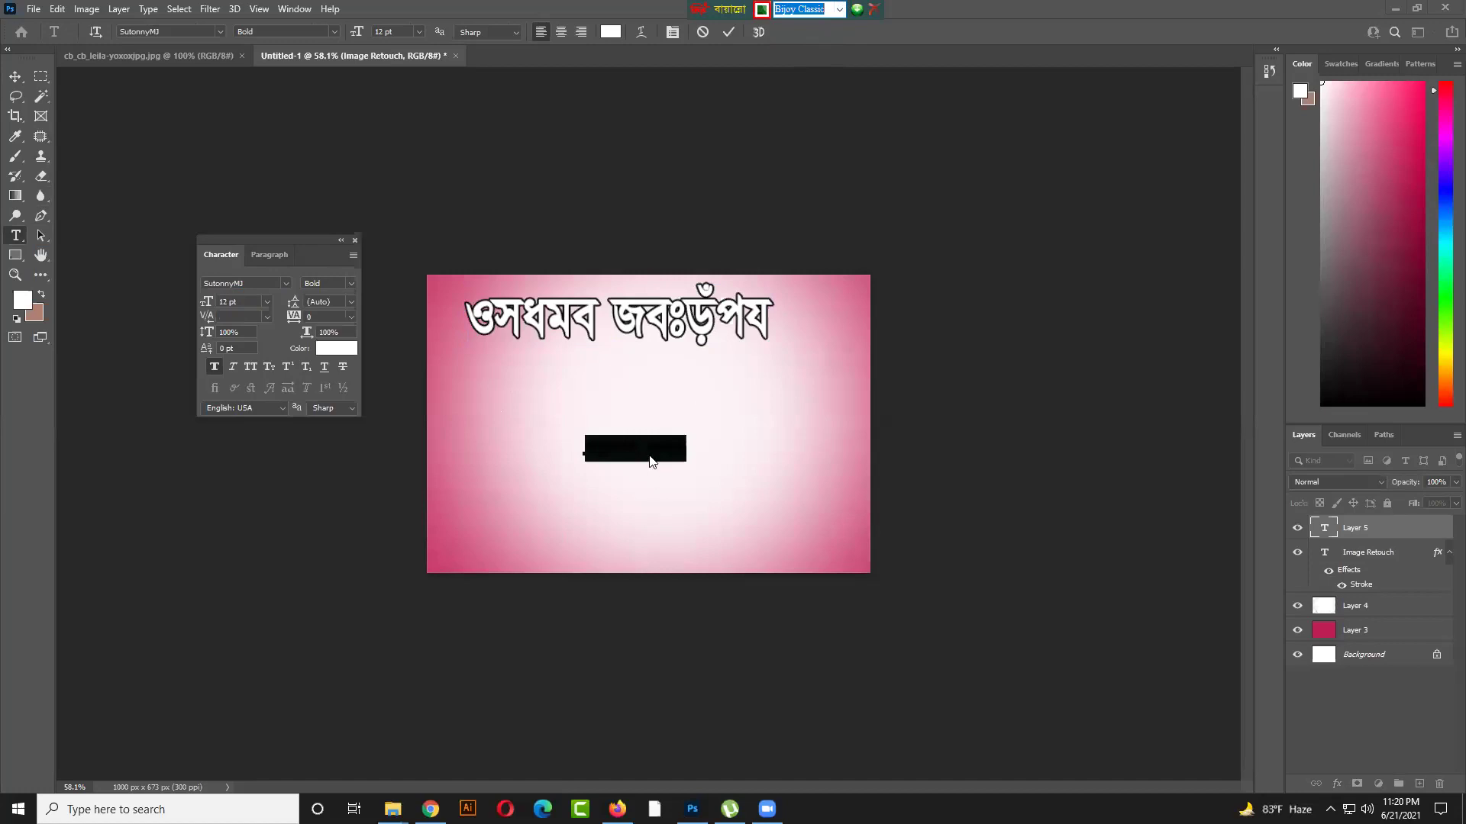
click(661, 451)
drag(690, 452, 538, 440)
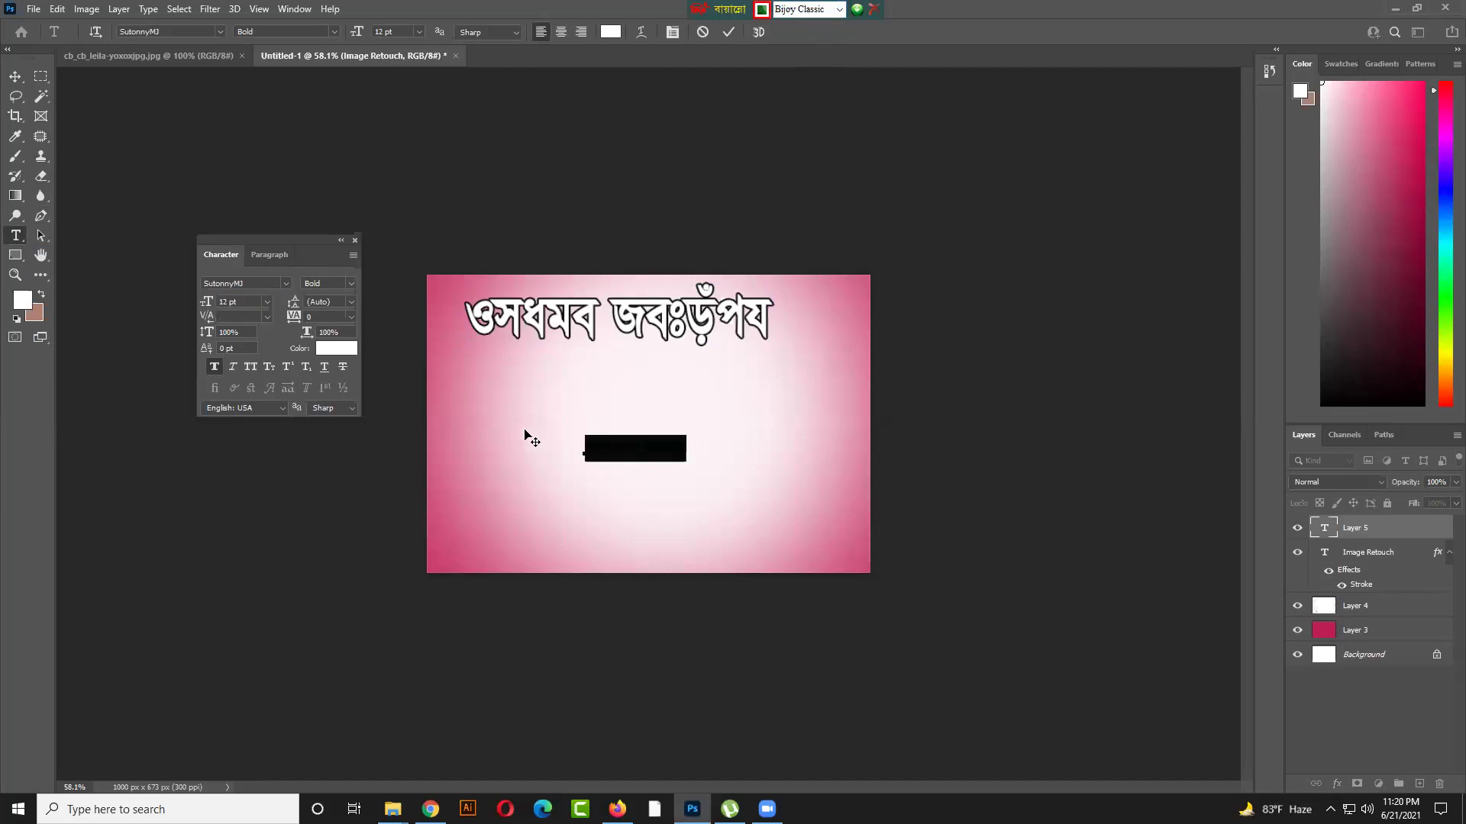
key(BackSpace)
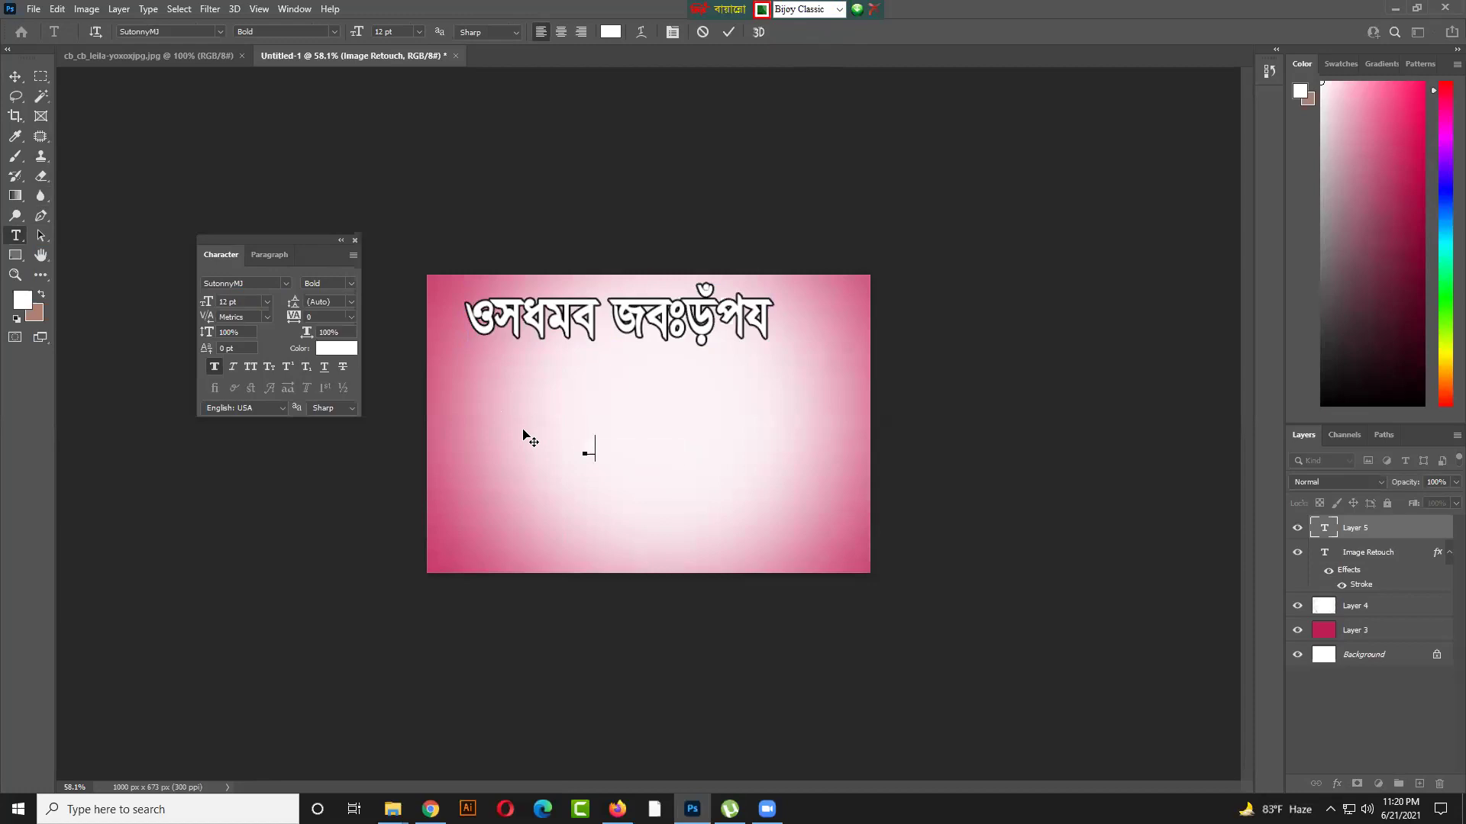
key(ctrl+a)
Set the text colour to bright blue 001df9 and the font size to 36 pt
click(335, 348)
mouse_move(777, 536)
mouse_down()
mouse_move(797, 579)
mouse_move(795, 530)
mouse_up()
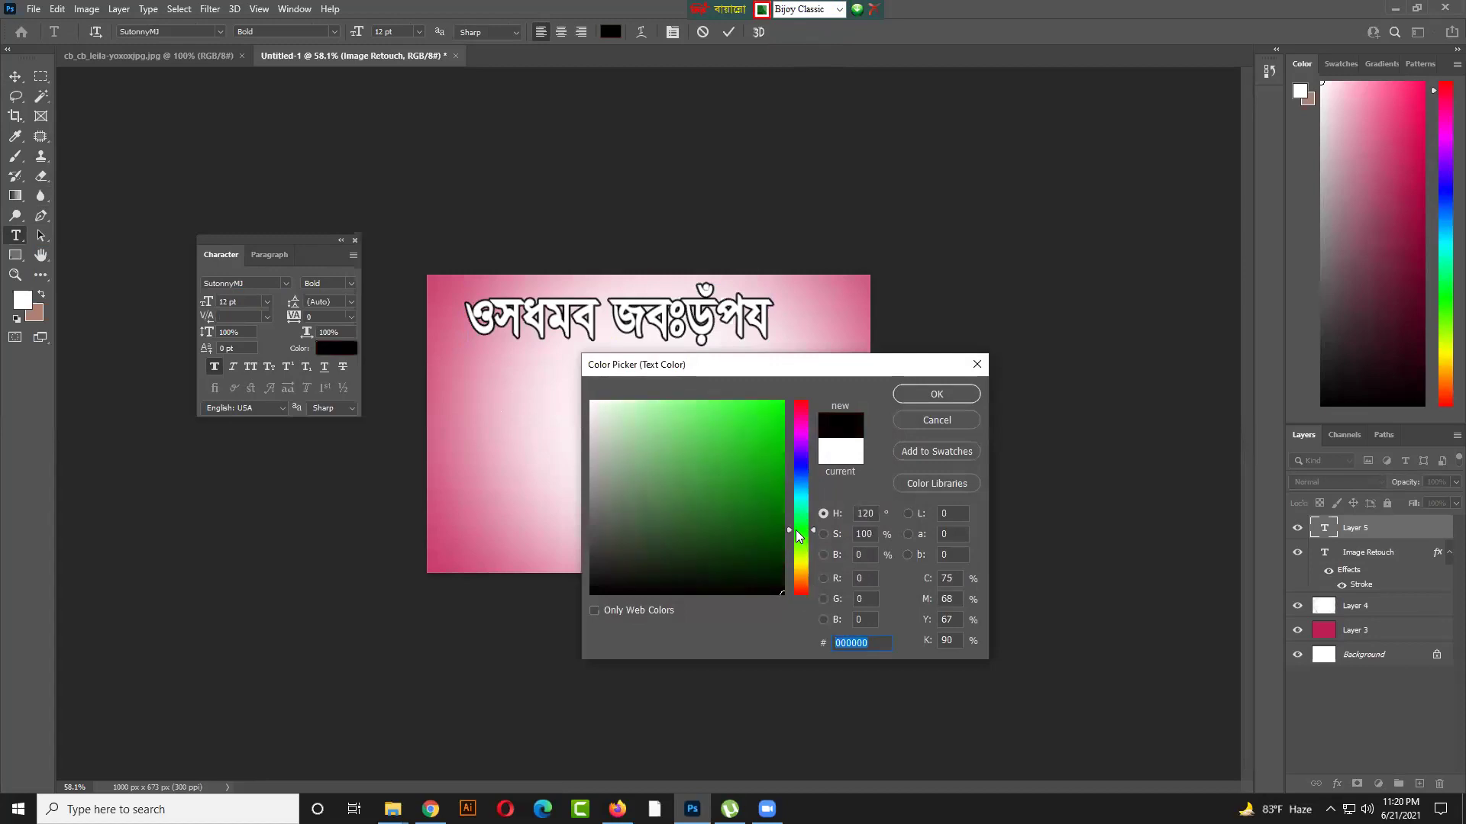
click(796, 470)
drag(774, 457, 792, 403)
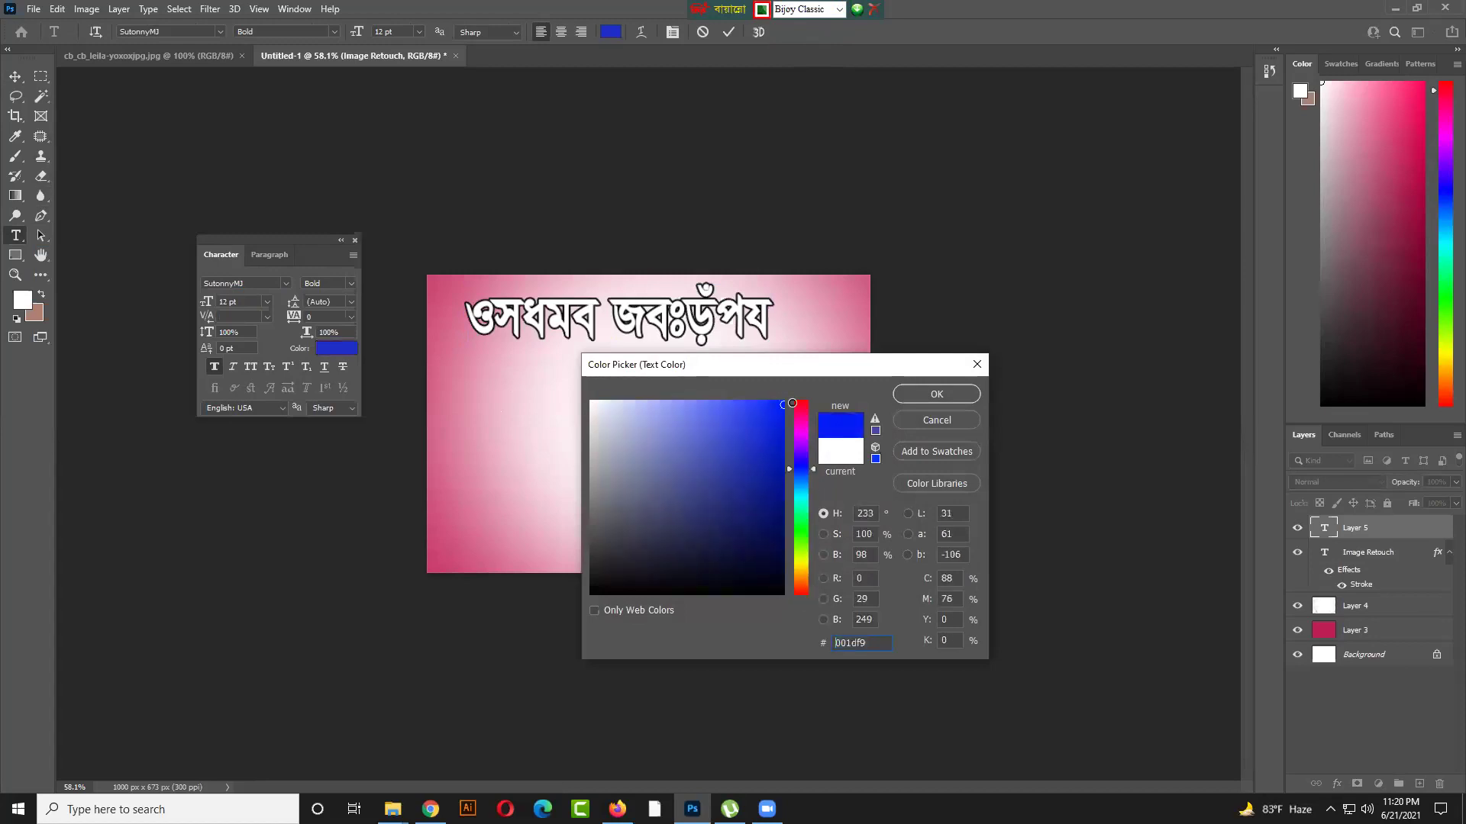
click(912, 394)
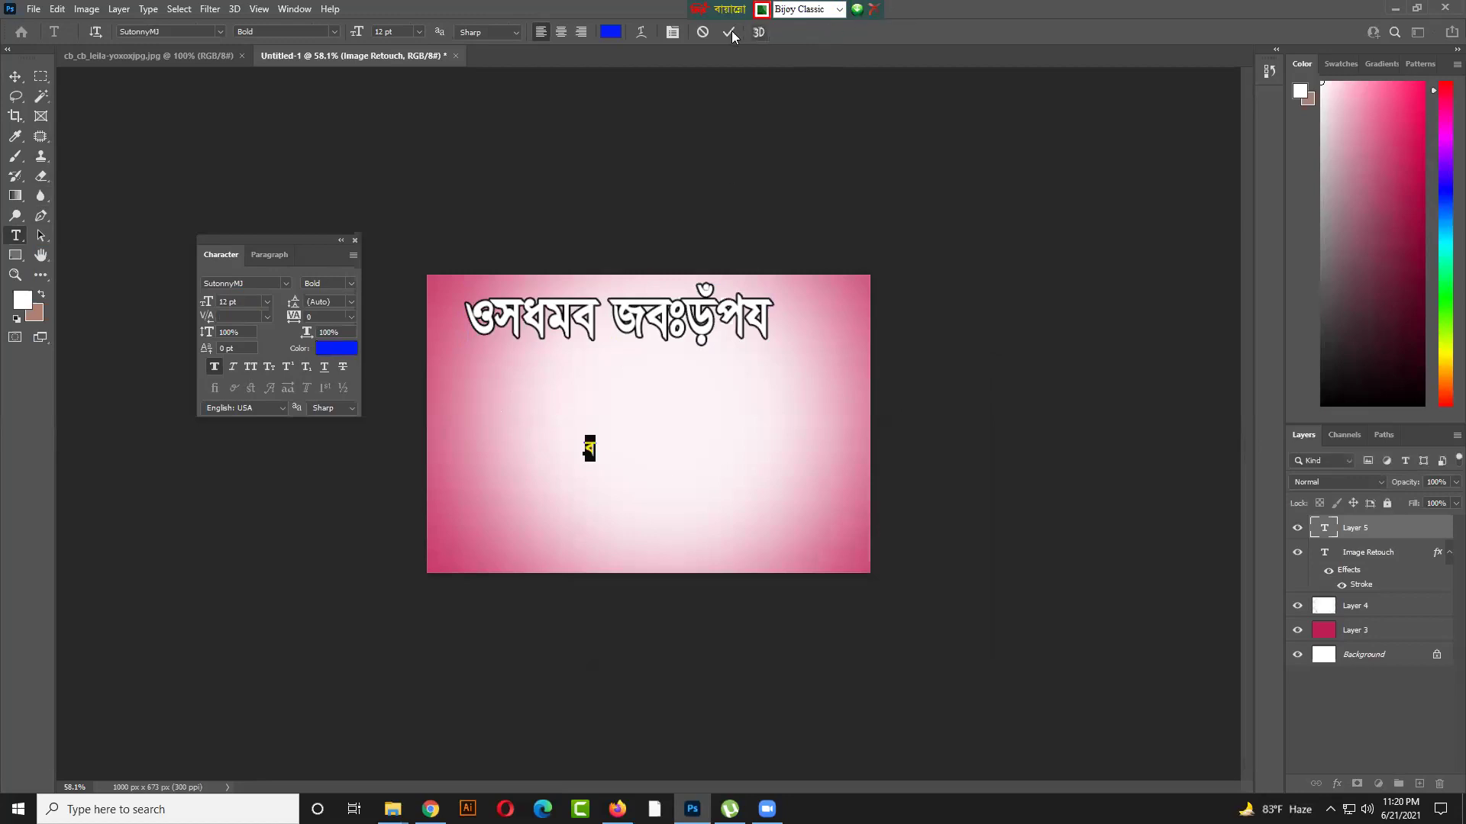
click(266, 307)
click(252, 464)
Select the existing character and try Bijoy keys, deleting the wrong চচ, প and পক্ষ results
click(581, 419)
drag(588, 424, 629, 422)
text(PP)
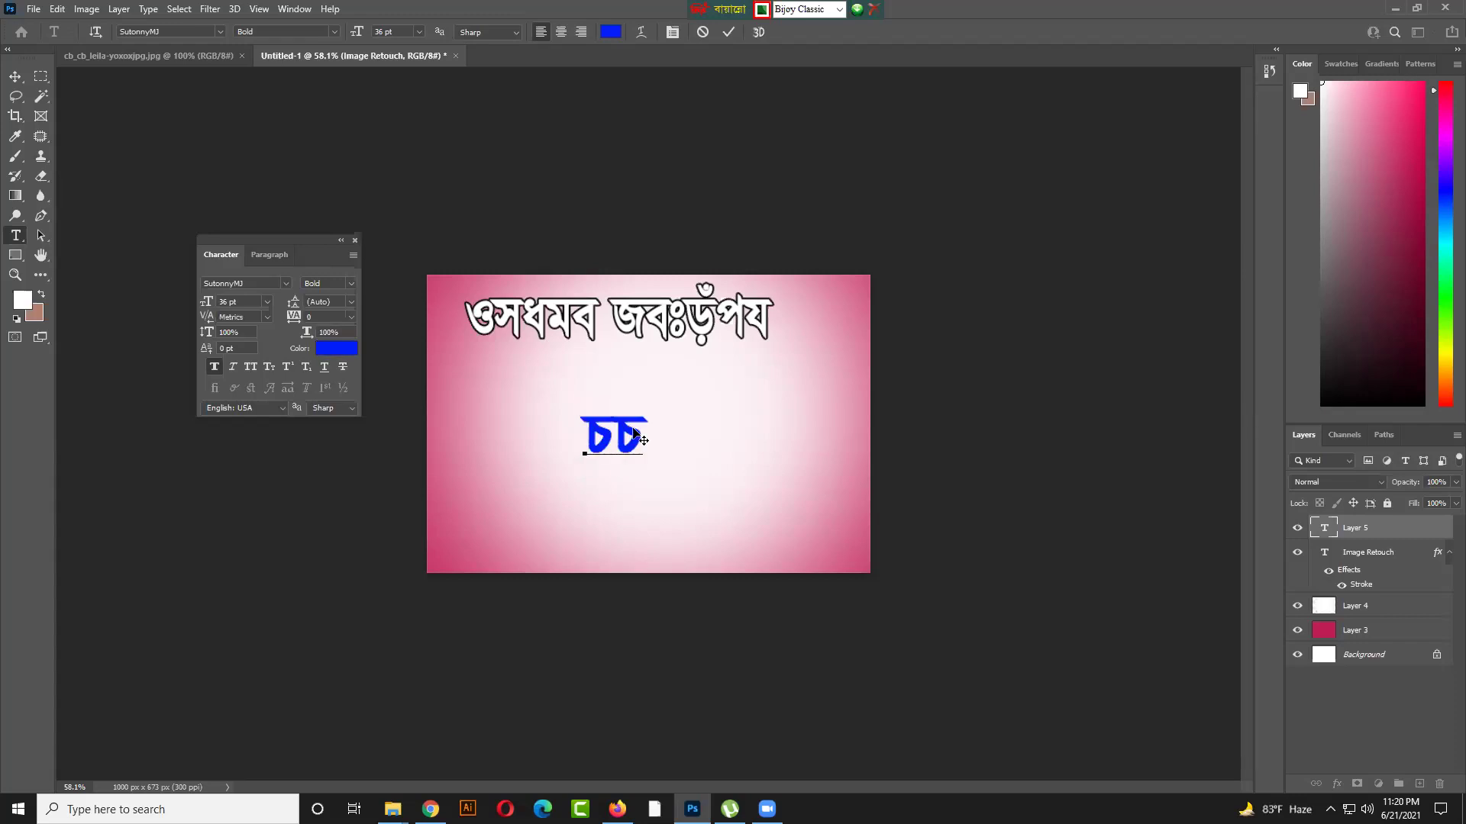
key(BackSpace)
key(BackSpace)
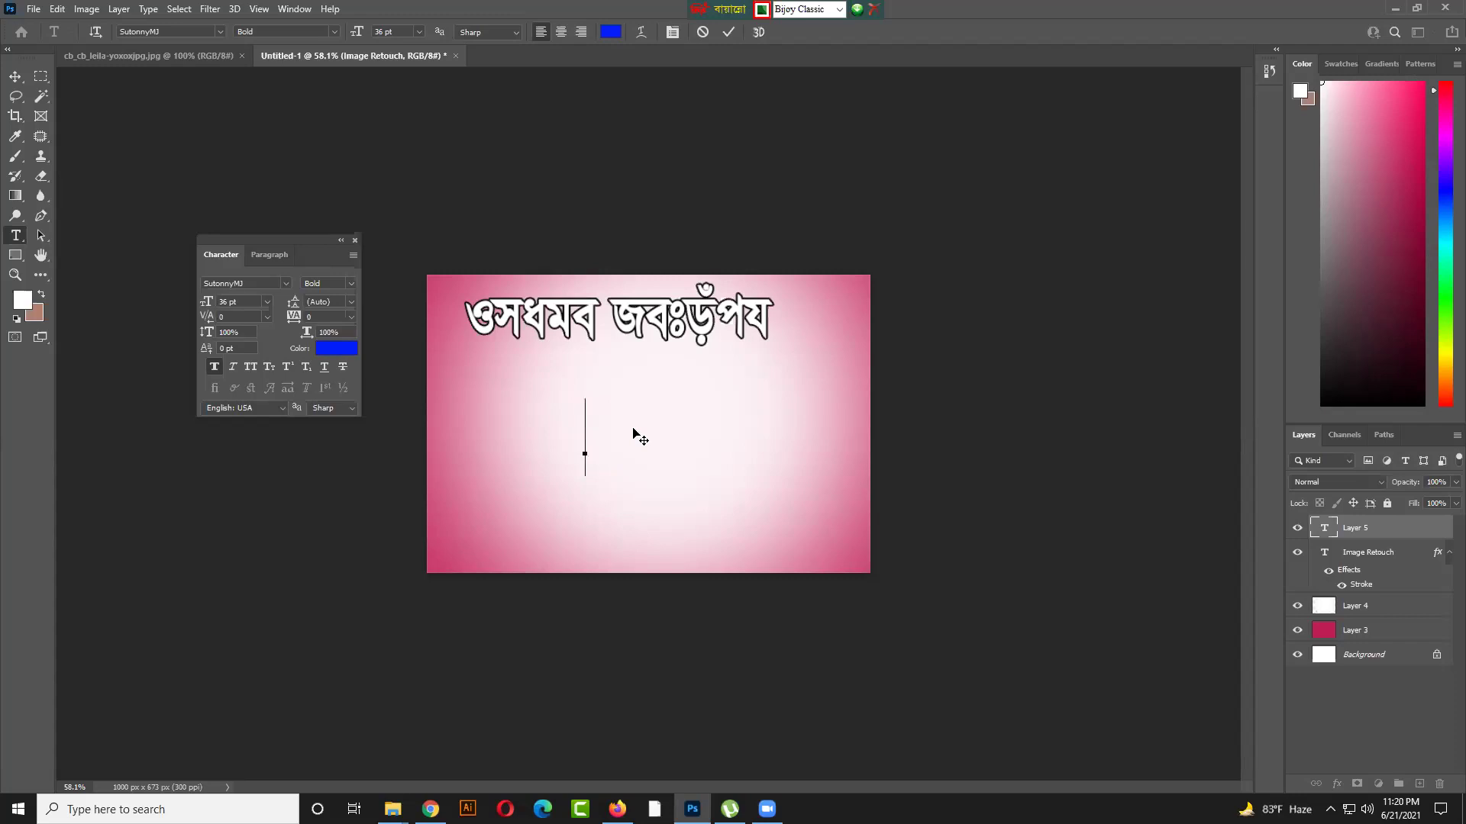
text(c)
key(BackSpace)
text(c)
key(BackSpace)
text(c)
key(BackSpace)
text(c¶)
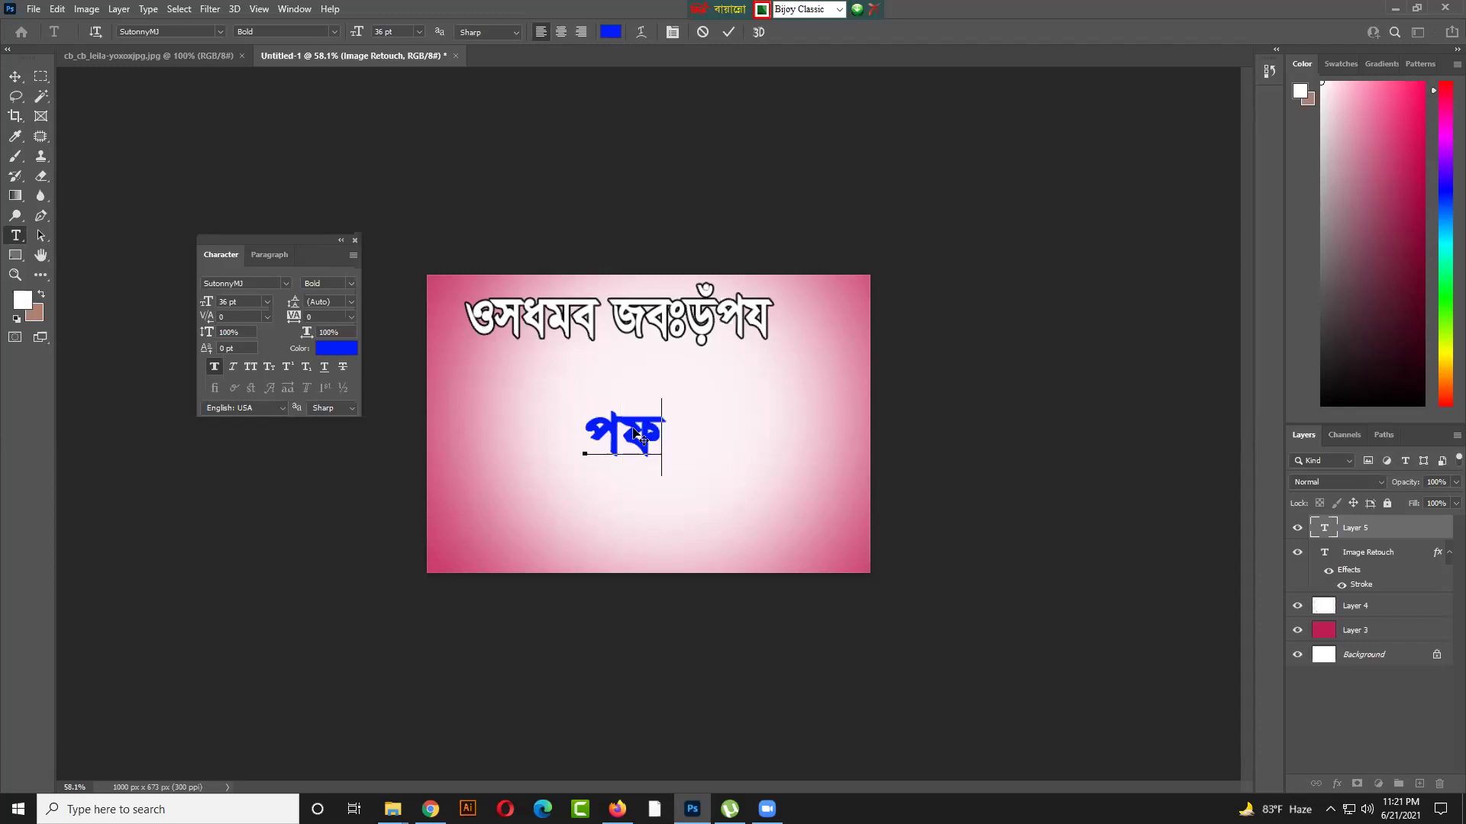
key(BackSpace)
key(BackSpace)
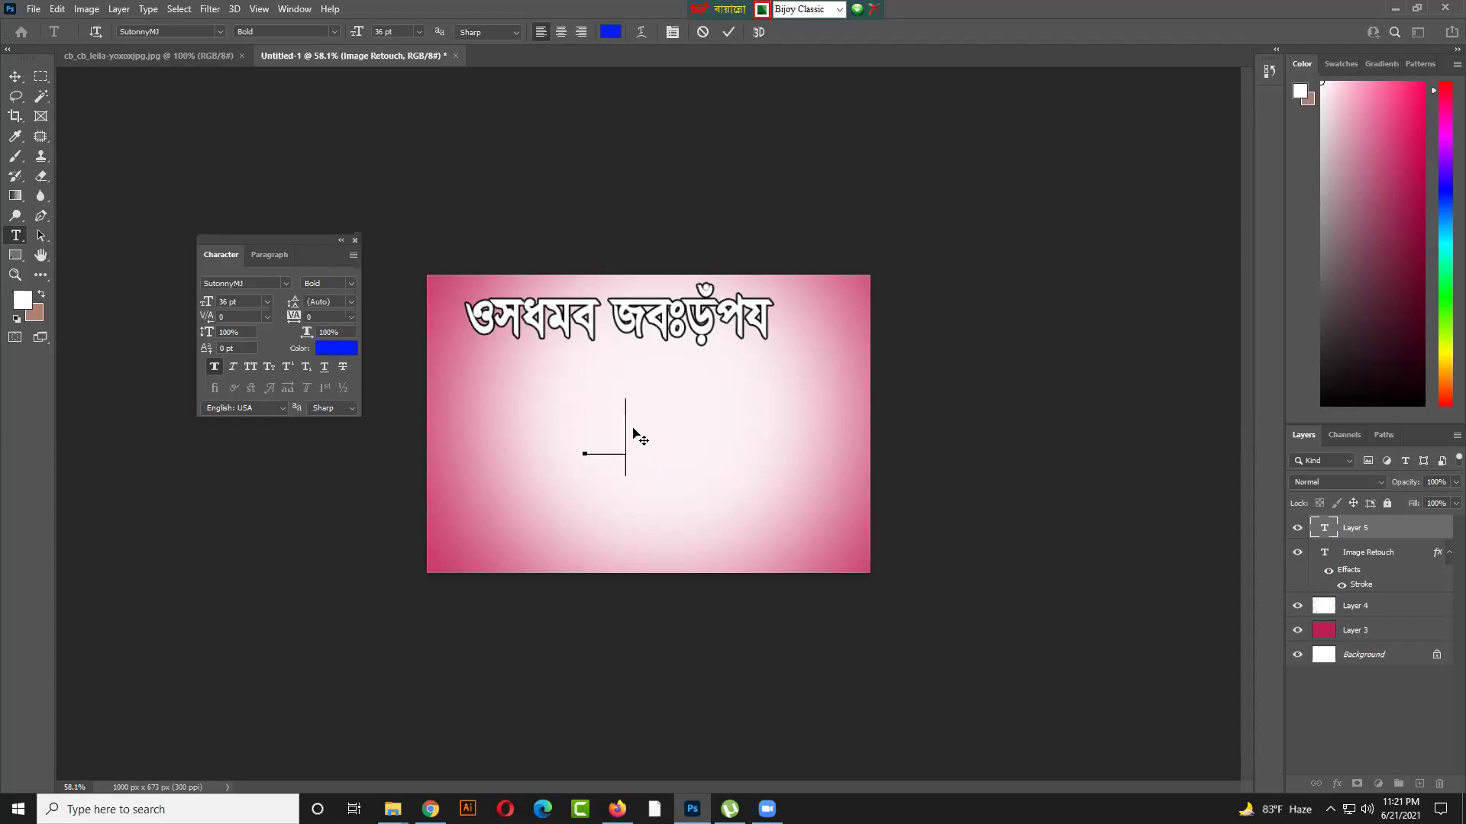
Type ফয় with Bijoy Classic, replacing the mistaken য
text(d)
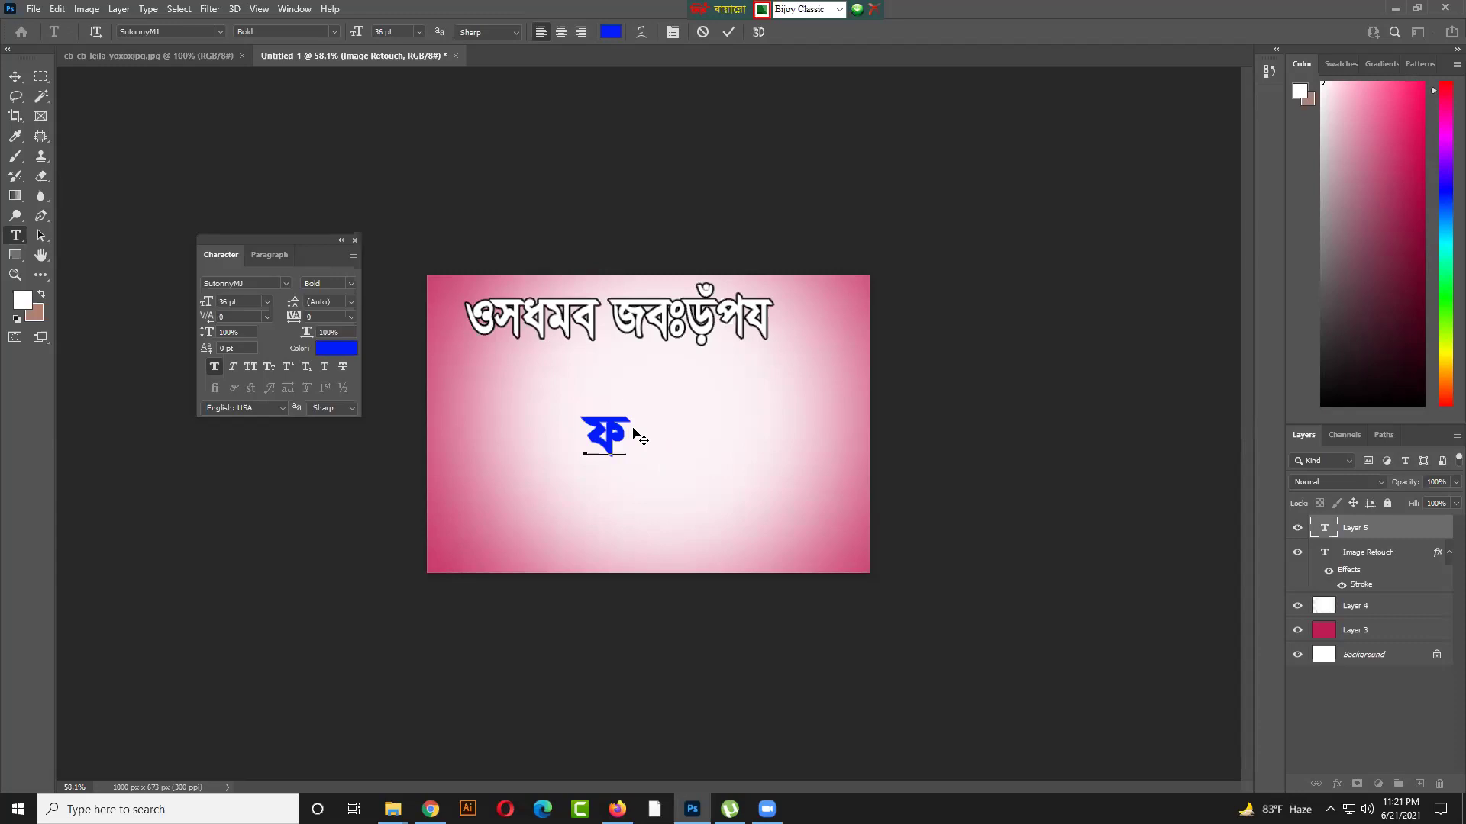
text(য)
key(BackSpace)
text(য়)
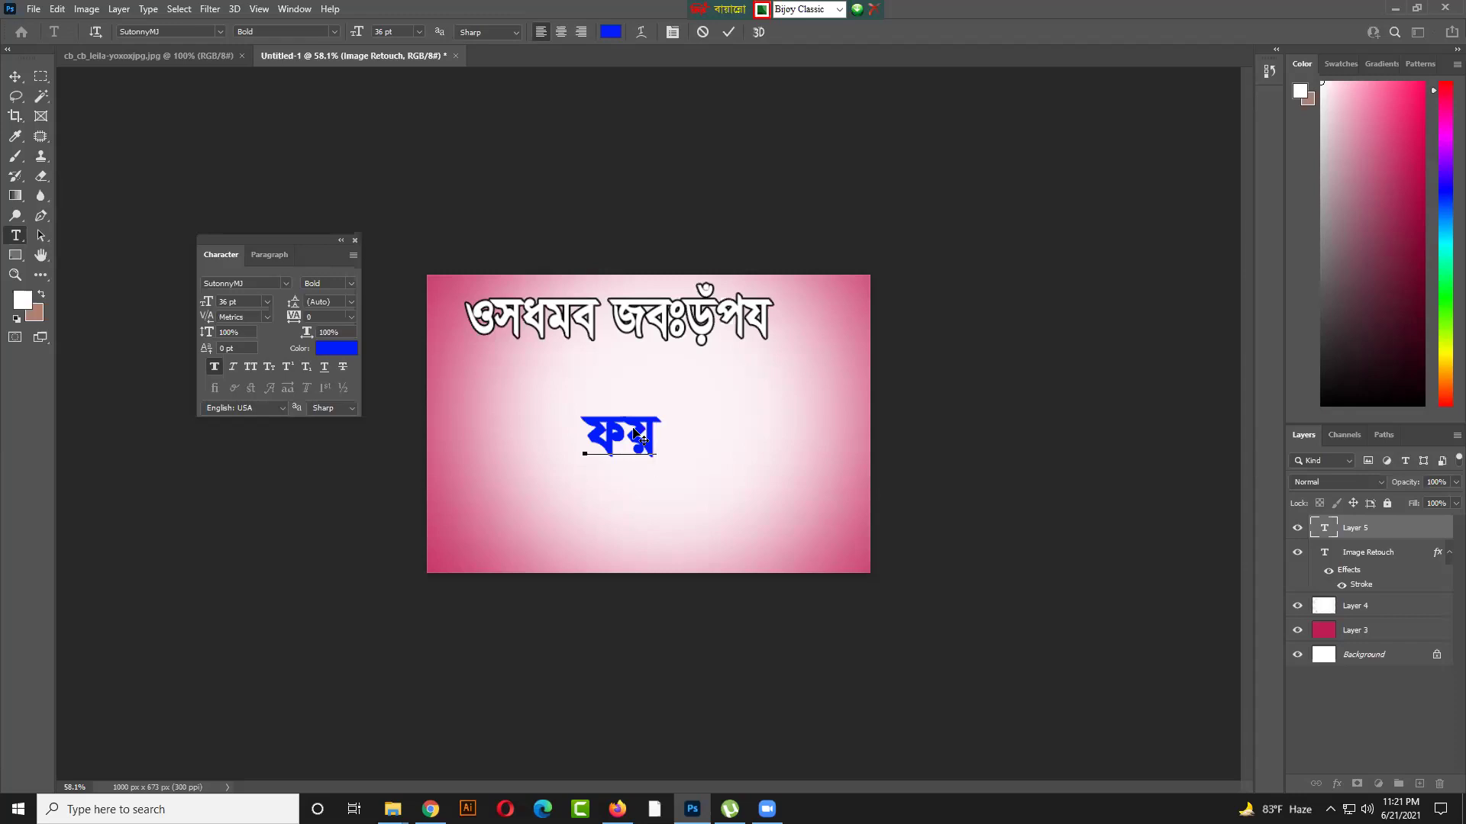
Preview several Bijoy Bangla keyboard layout images in Google Images, then return to Photoshop
click(616, 809)
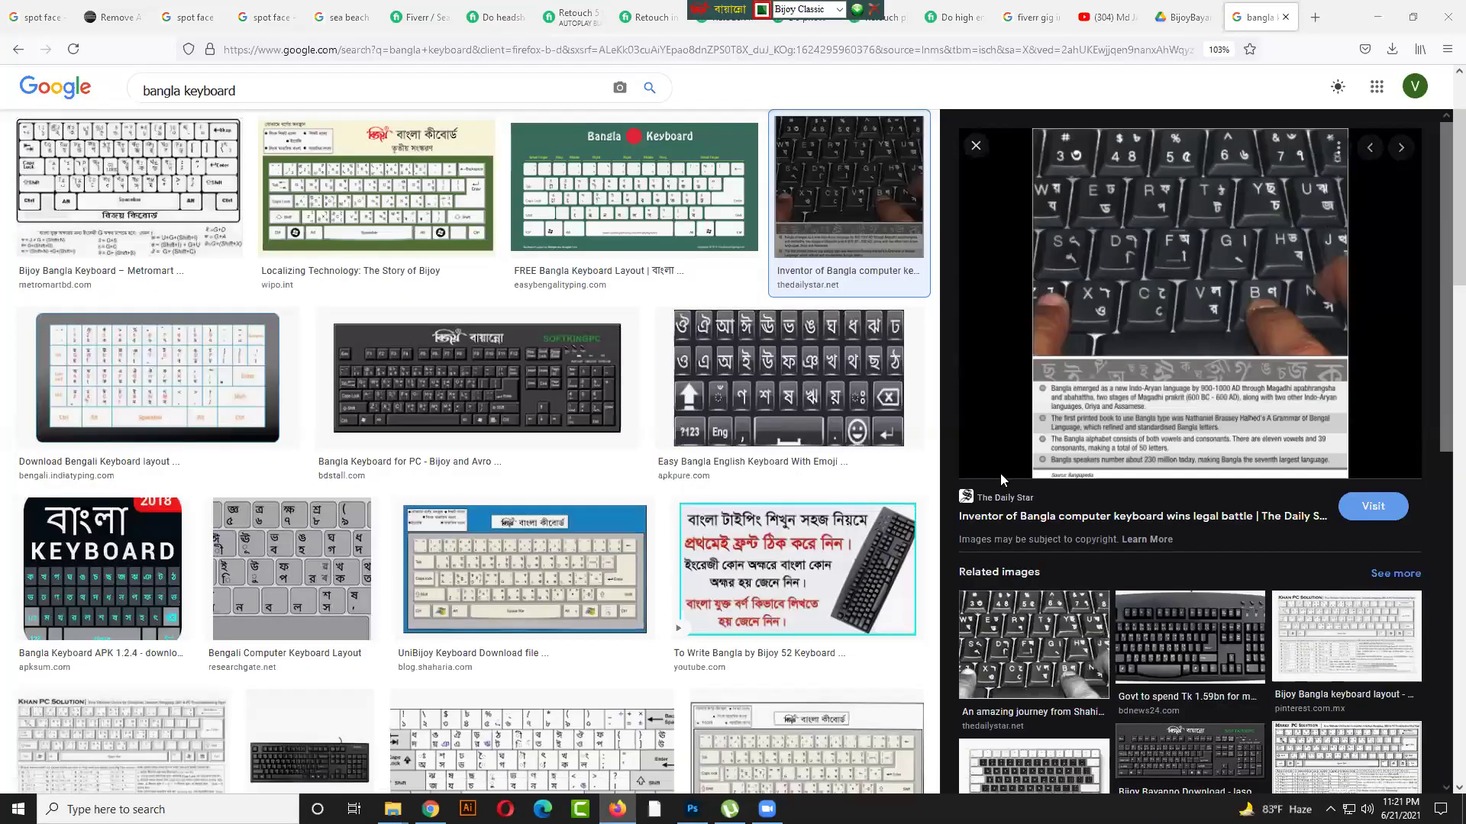
click(131, 193)
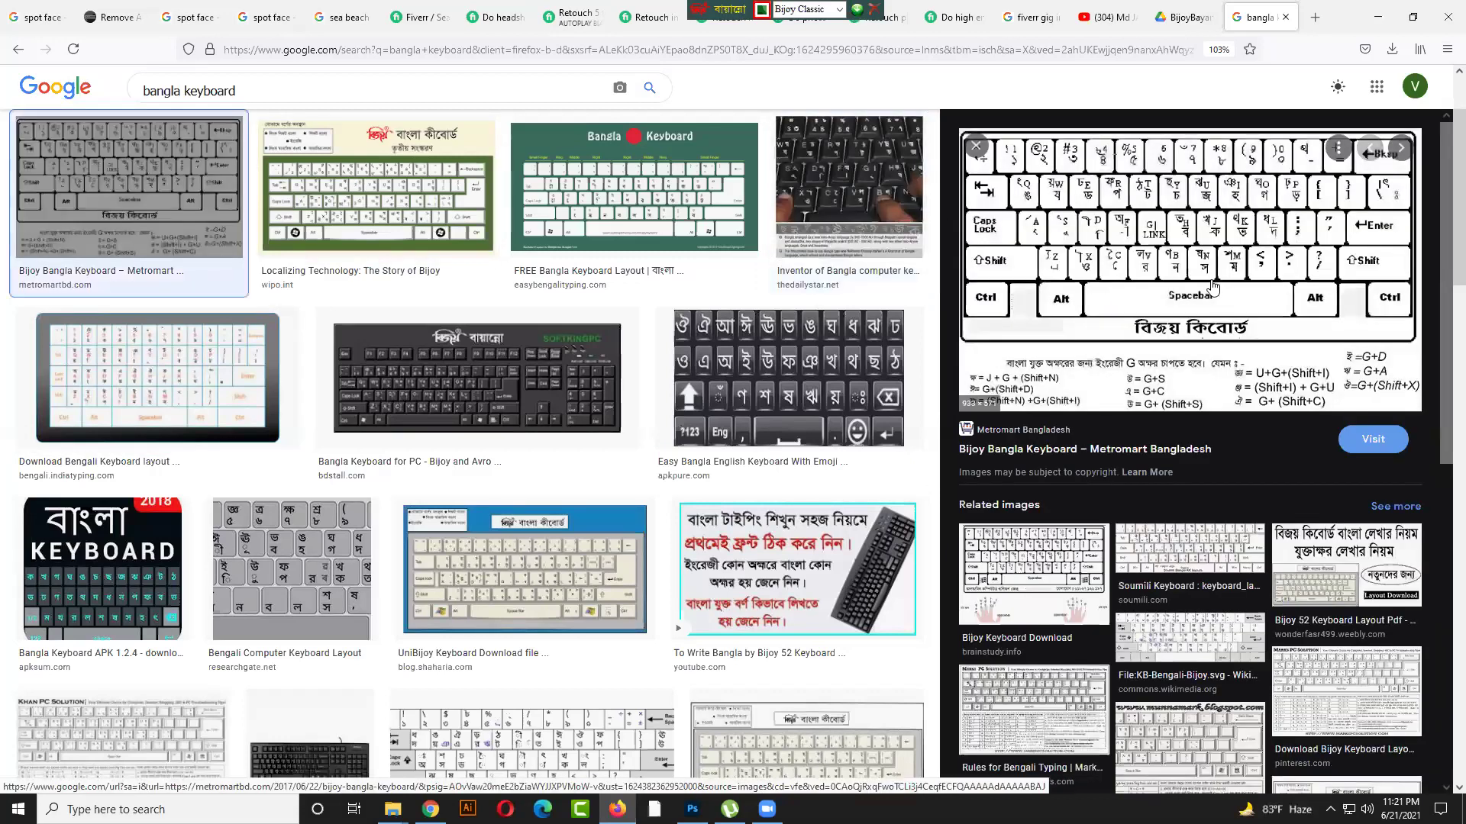
scroll(847, 535, down, 5)
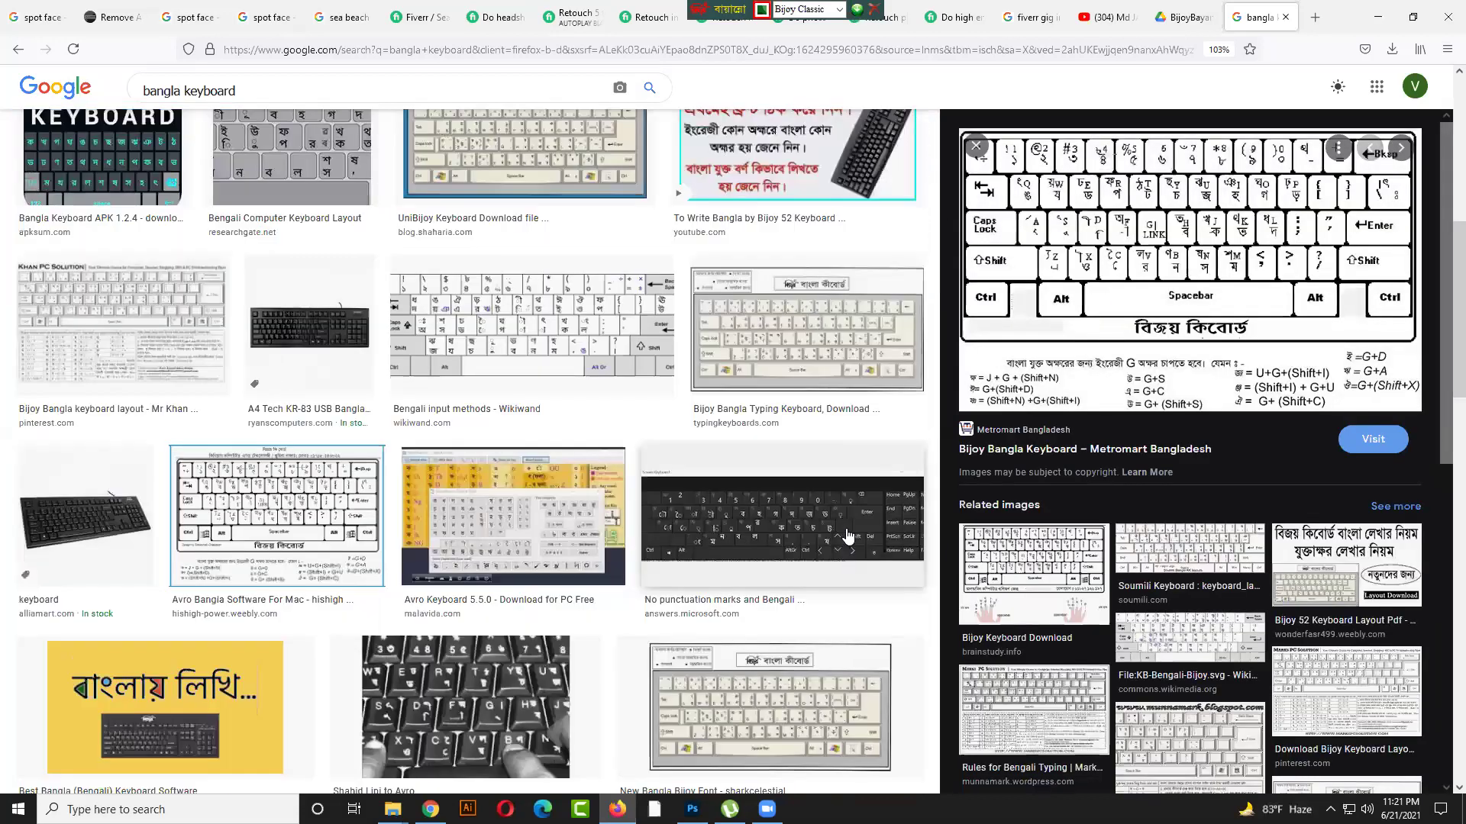
click(848, 535)
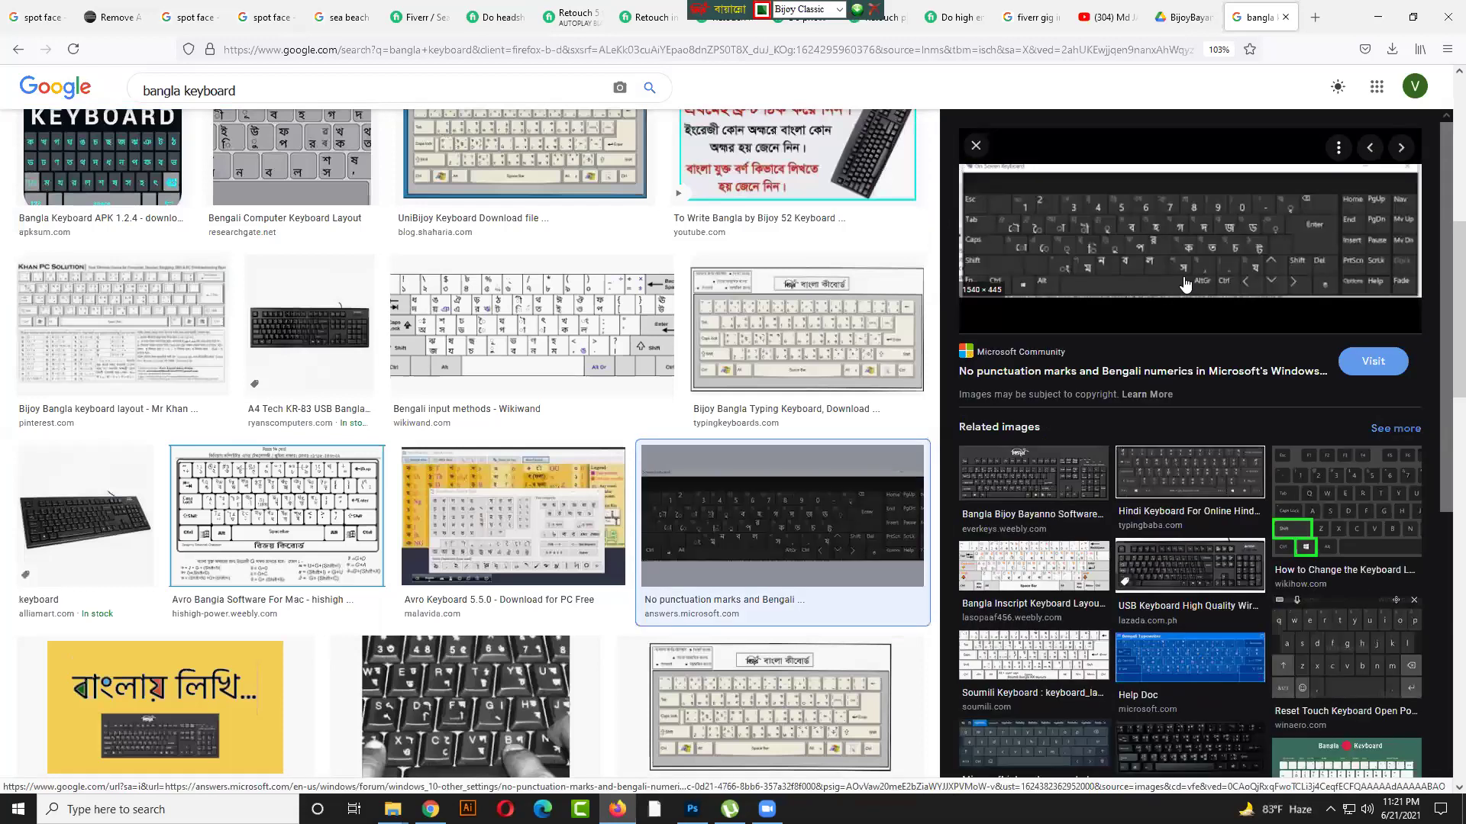
click(1203, 554)
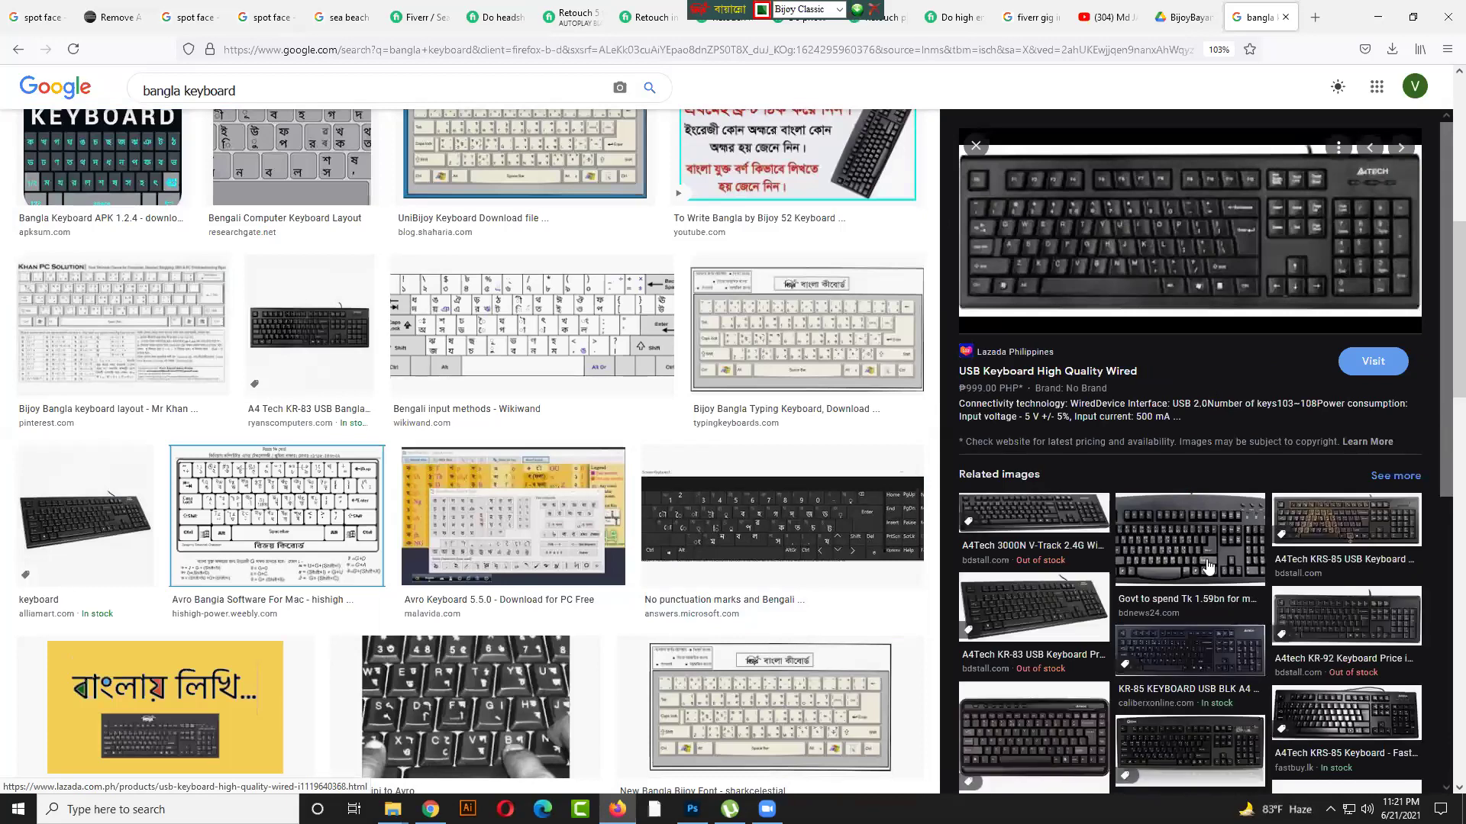
click(1205, 556)
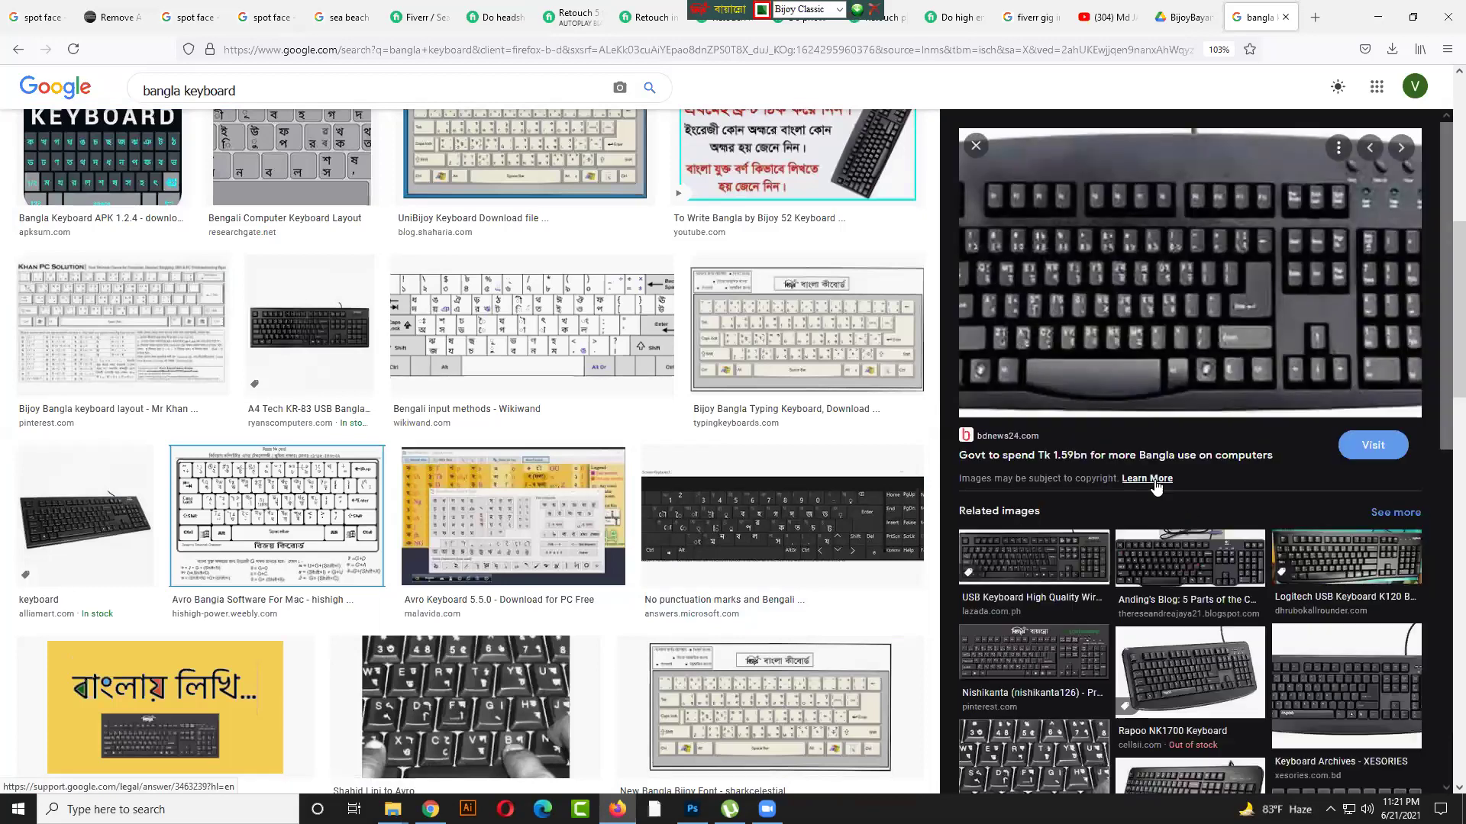
click(1091, 571)
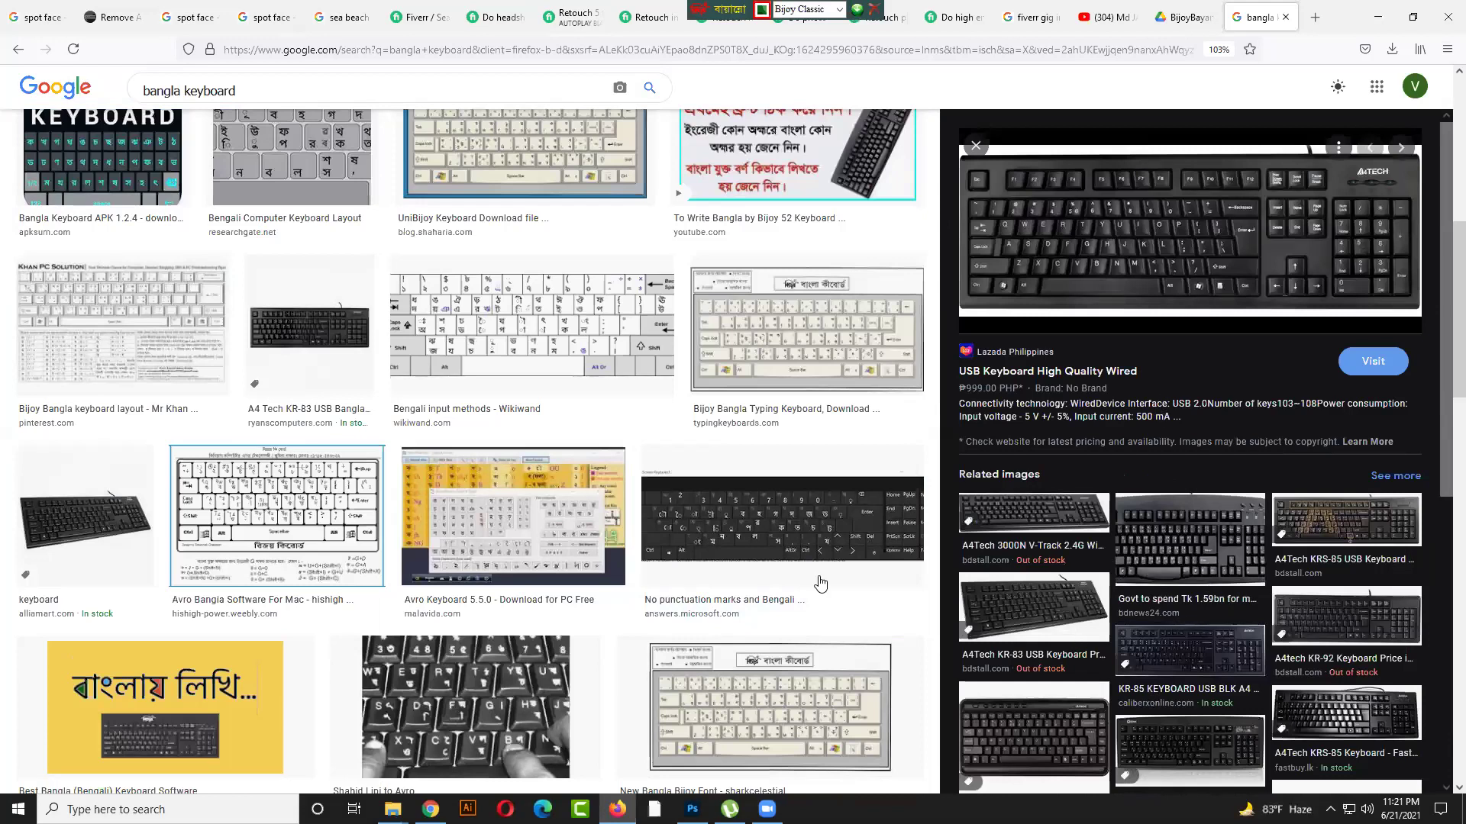
scroll(820, 584, down, 2)
scroll(828, 458, down, 1)
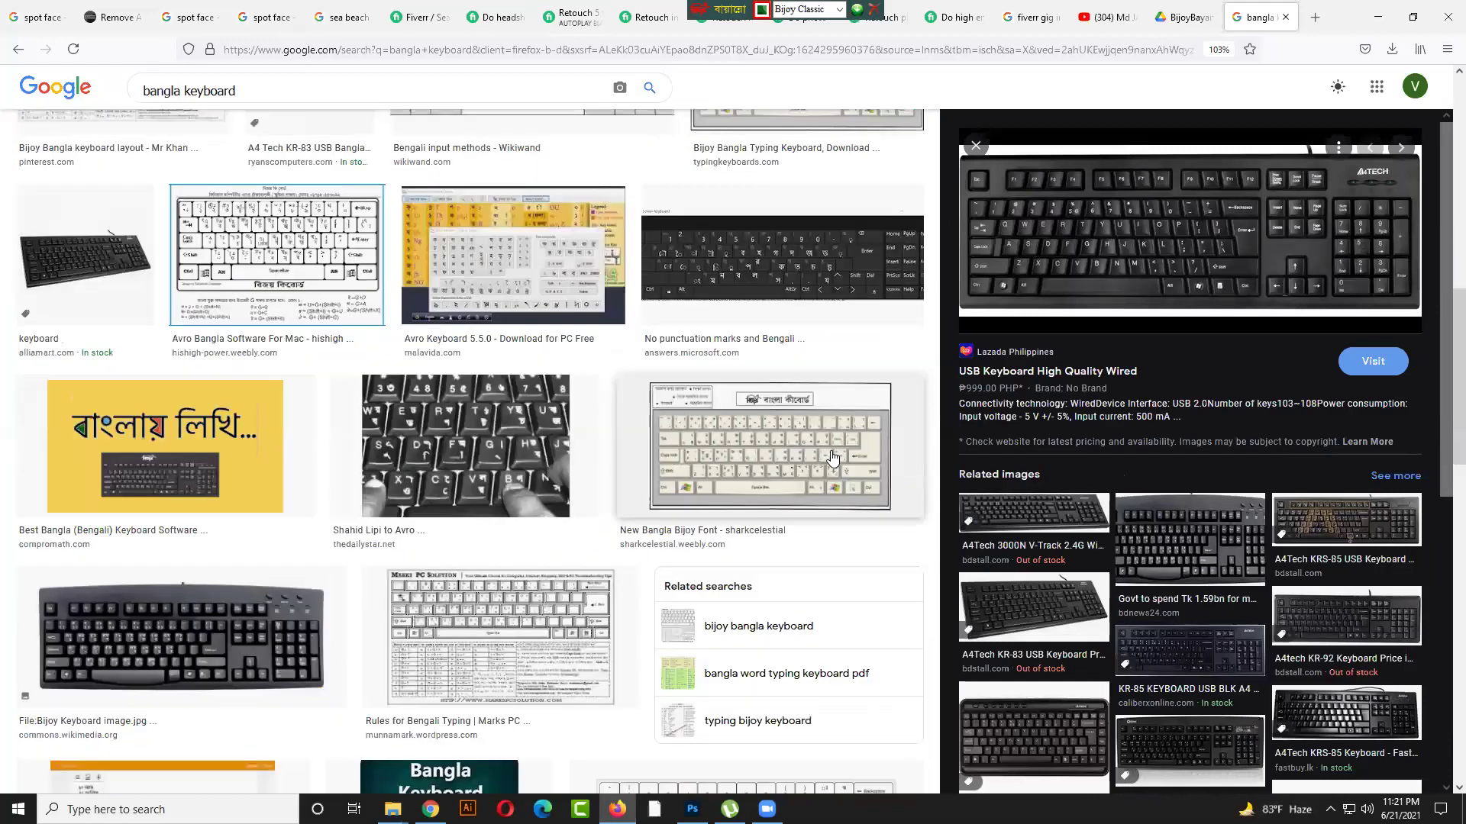
click(832, 458)
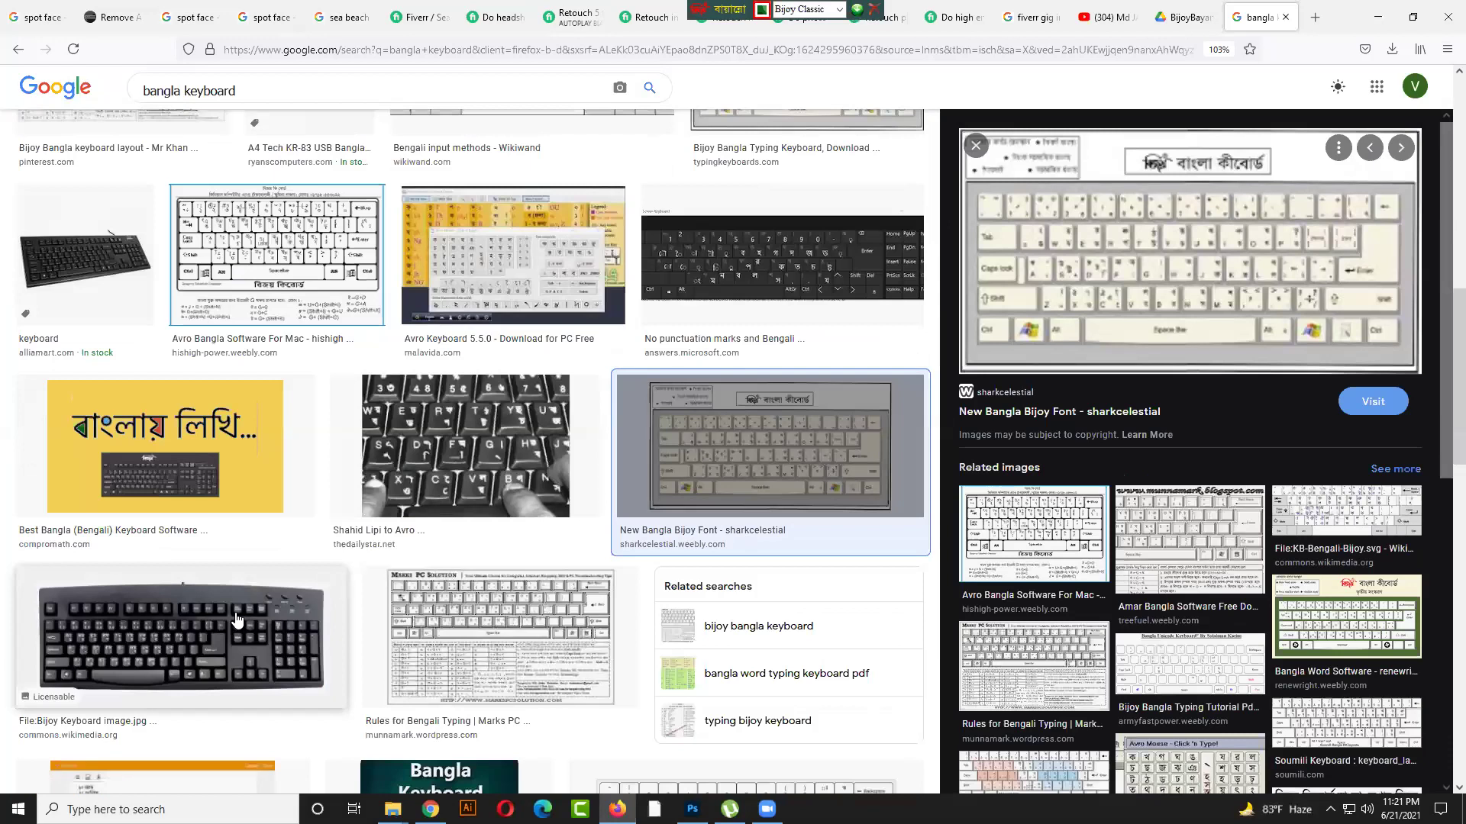
click(237, 620)
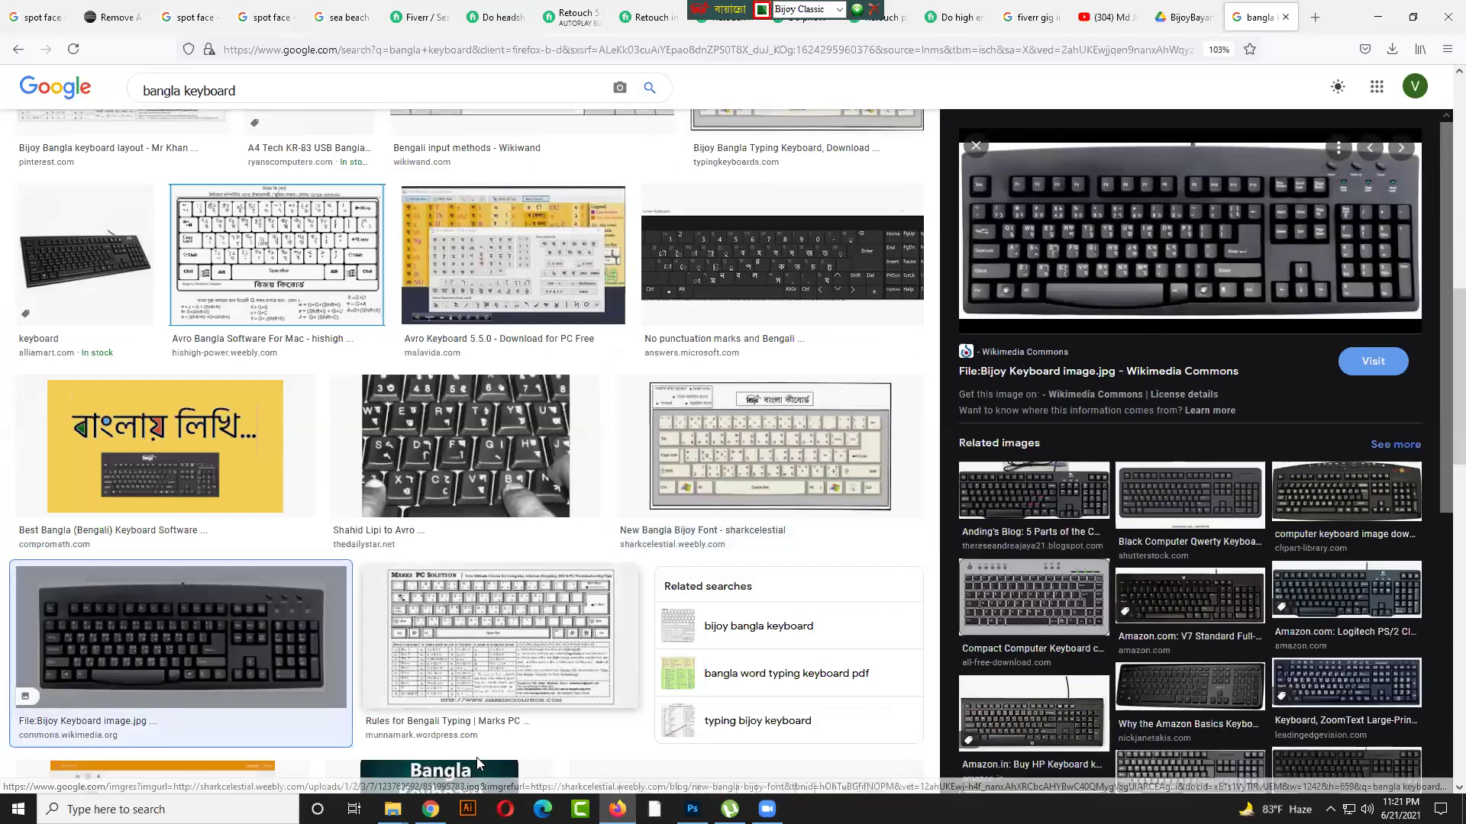
click(692, 809)
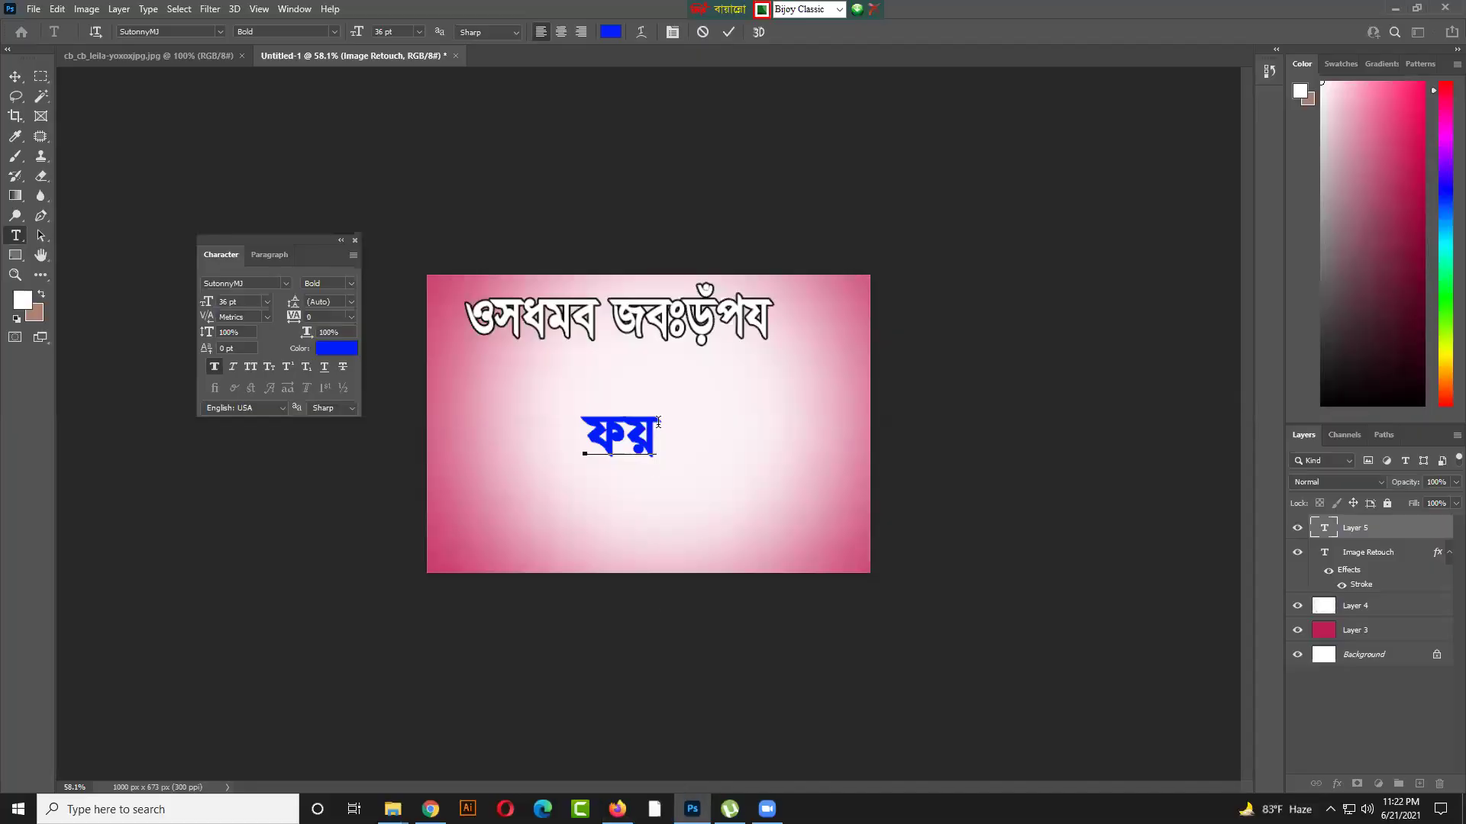
Finish typing ফয়সাল in Bijoy, fixing the wrong last letter, and commit the text
text(mfv)
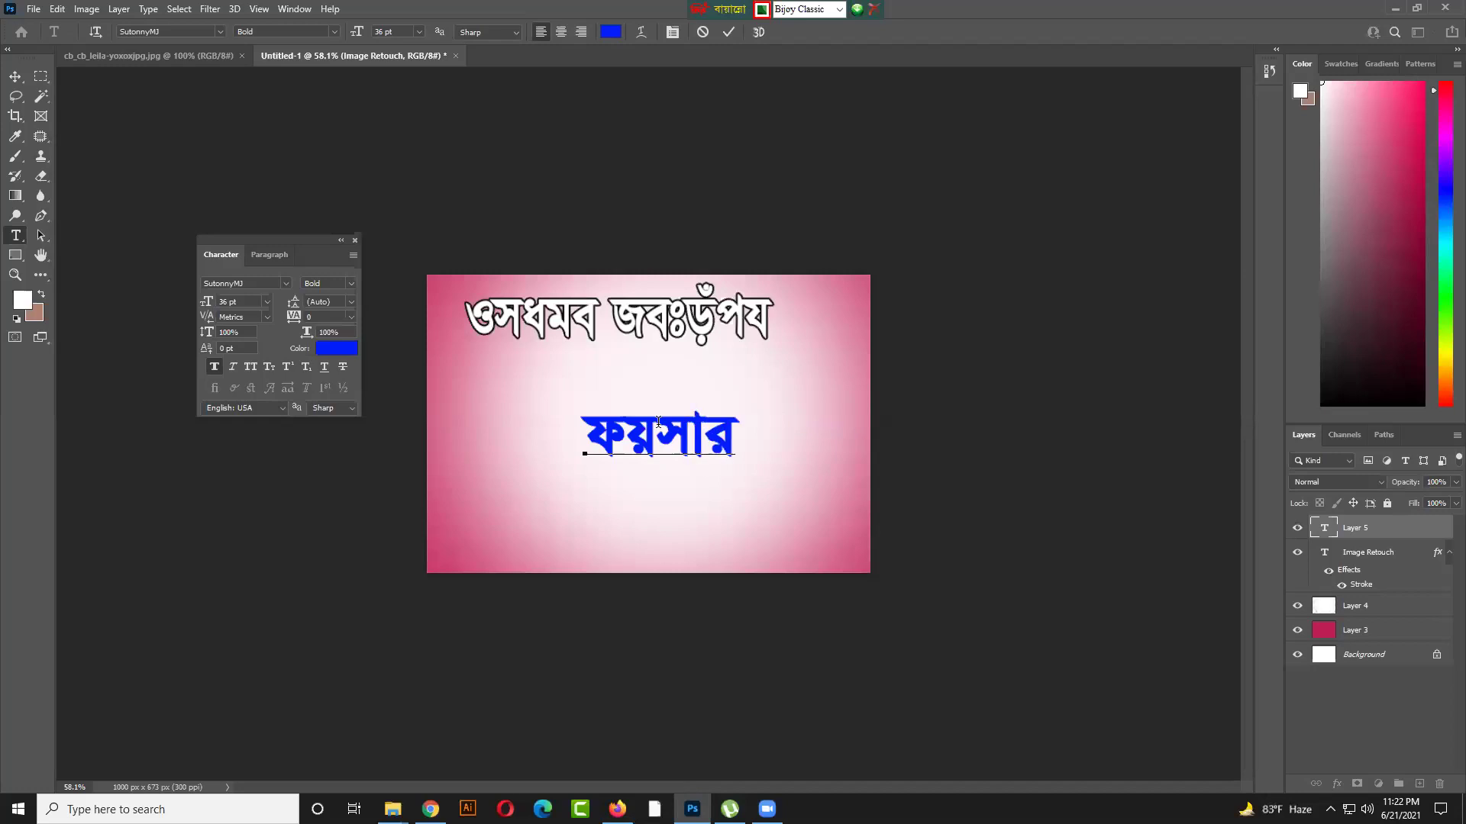
key(BackSpace)
text(V)
click(727, 32)
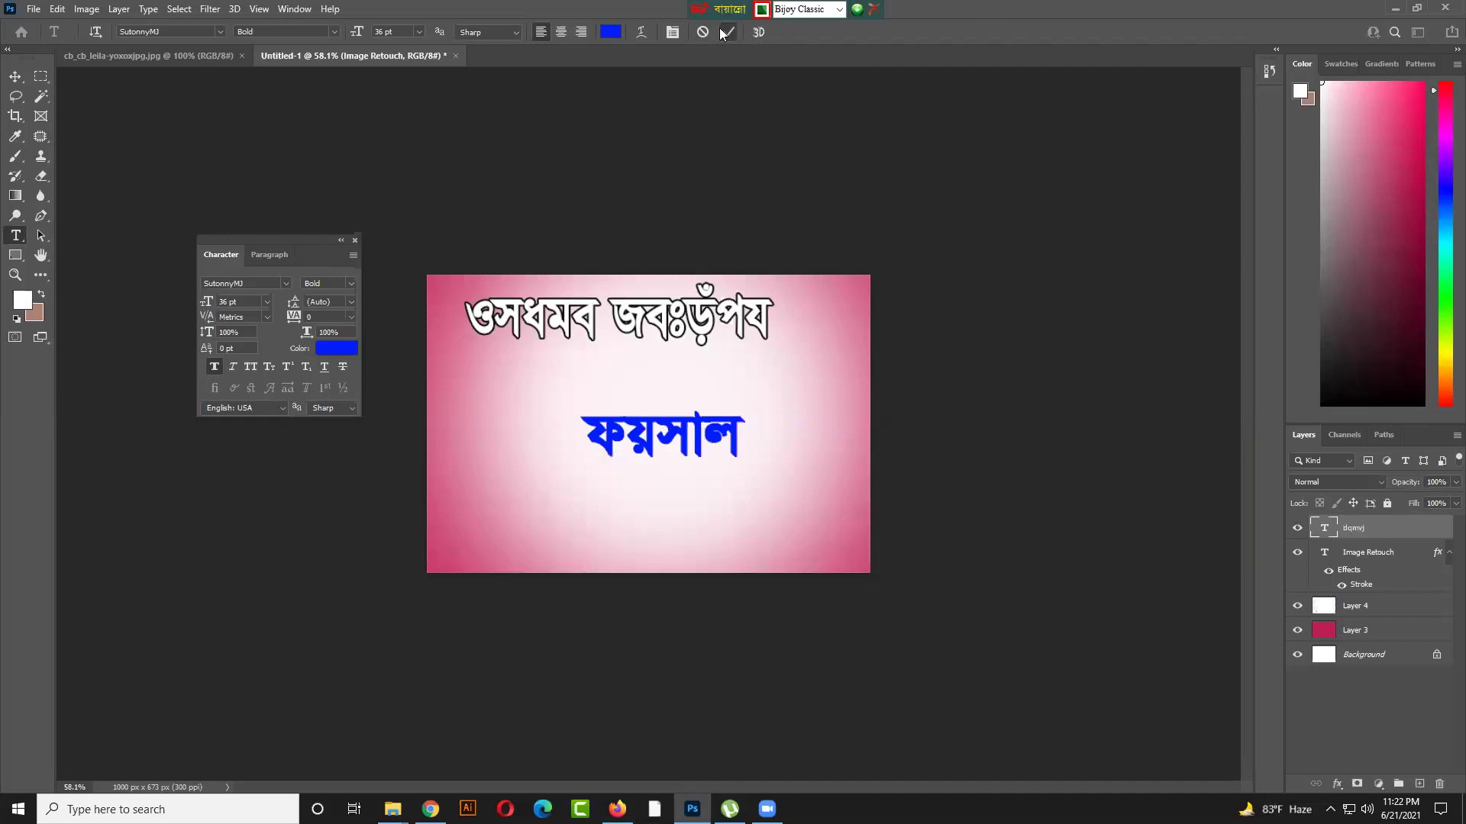
Move the blue word up and left to sit just below the headline
click(14, 76)
click(661, 187)
drag(681, 440, 575, 400)
Switch the Bijoy keyboard layout to English and put the caret back in the Bangla word
click(843, 10)
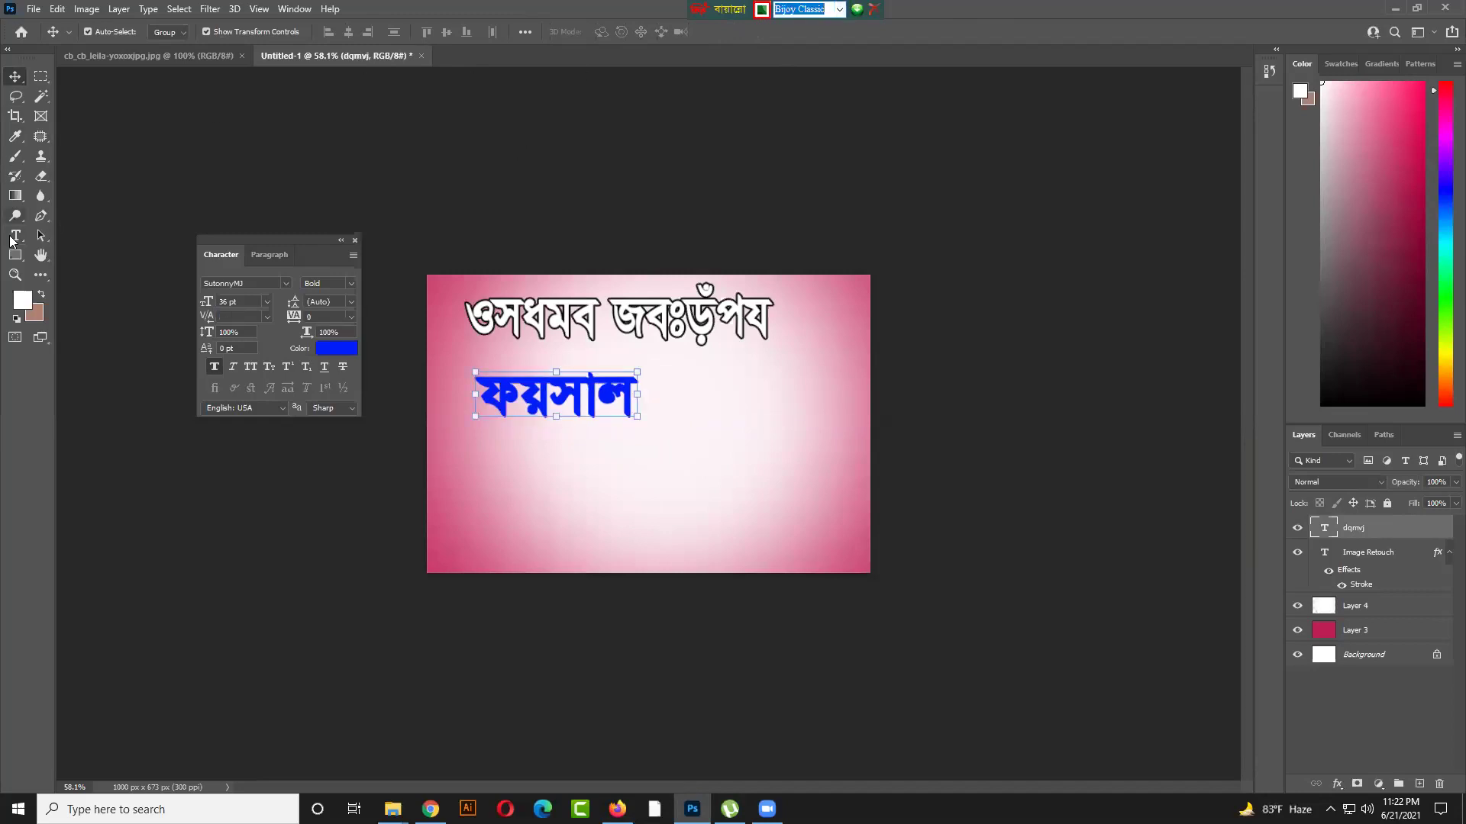
drag(248, 241, 250, 228)
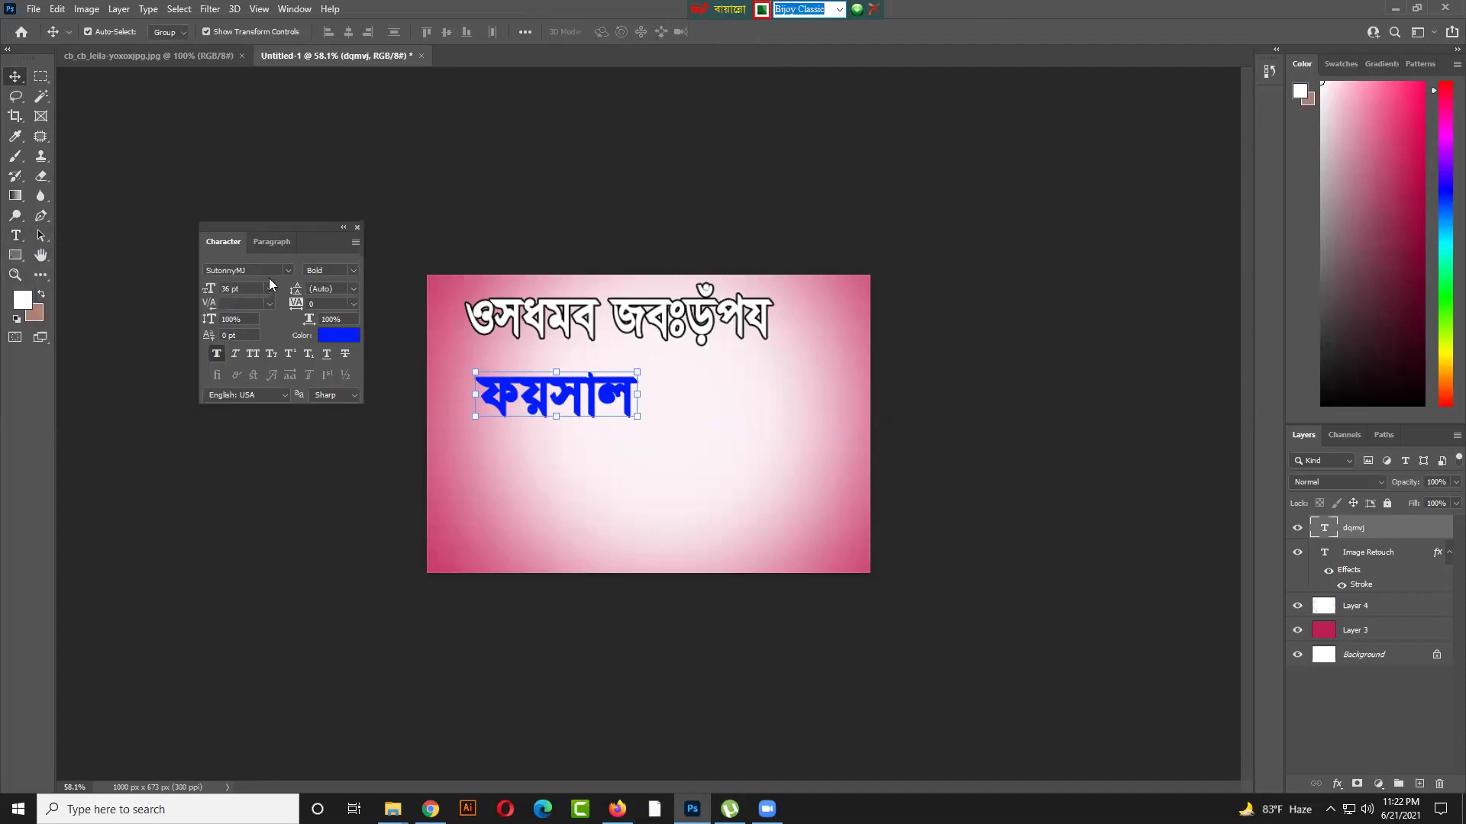
click(267, 271)
click(16, 236)
click(839, 8)
click(825, 28)
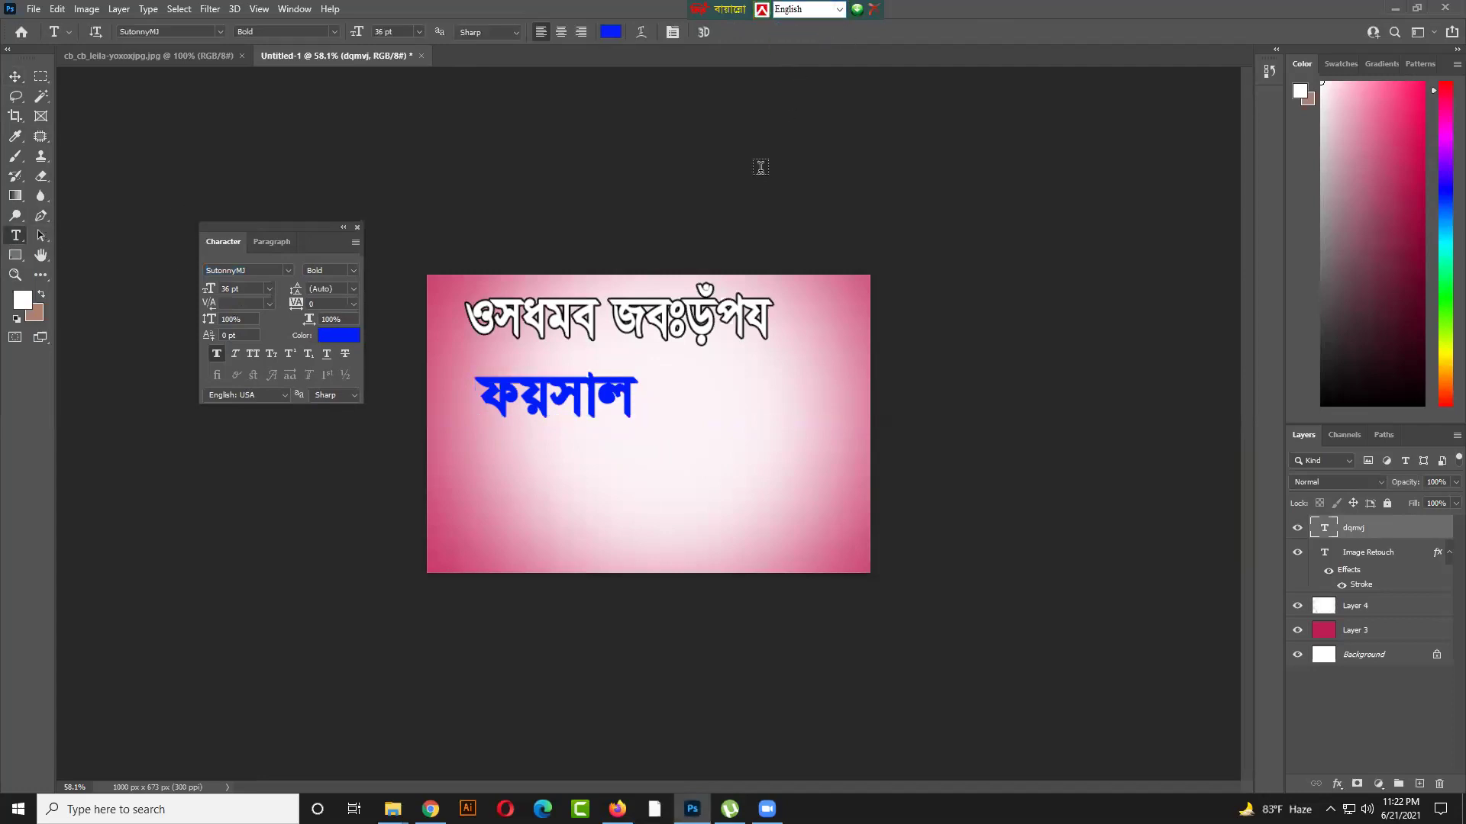
click(12, 77)
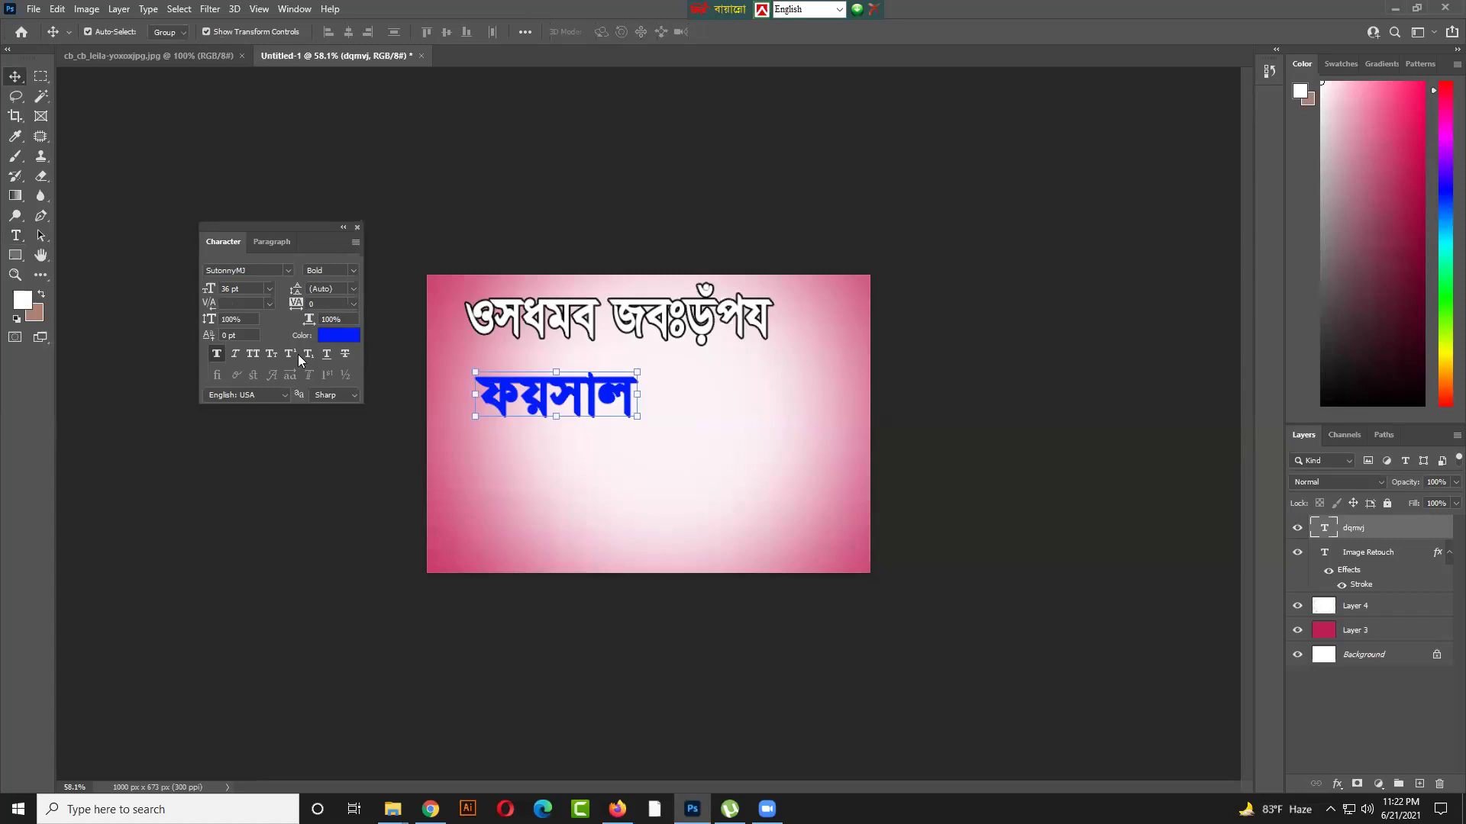
click(16, 236)
click(498, 390)
Select the whole Bangla word and apply the BrahmaputraMJ font
drag(489, 391, 634, 393)
click(276, 272)
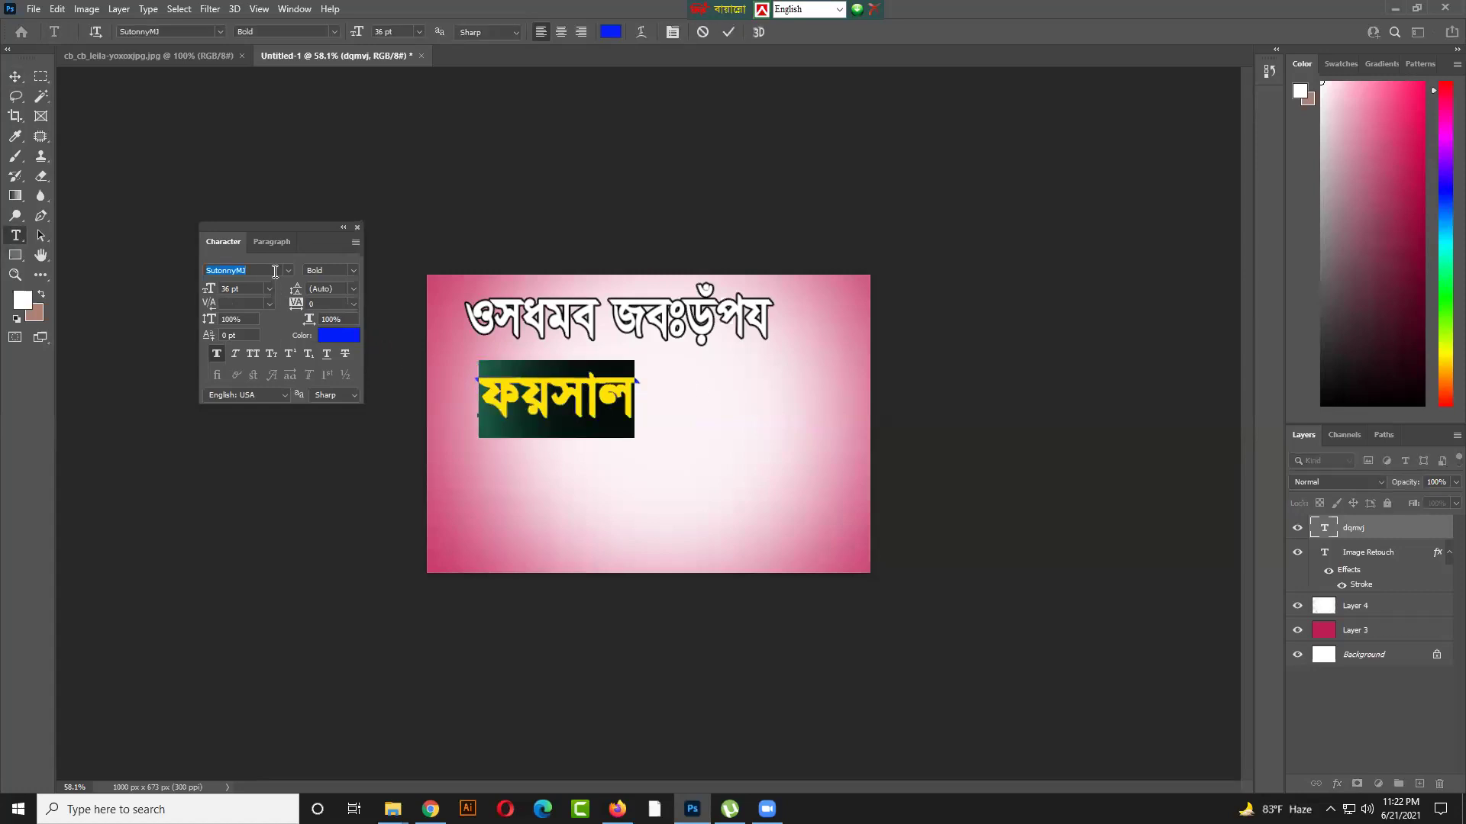
click(289, 270)
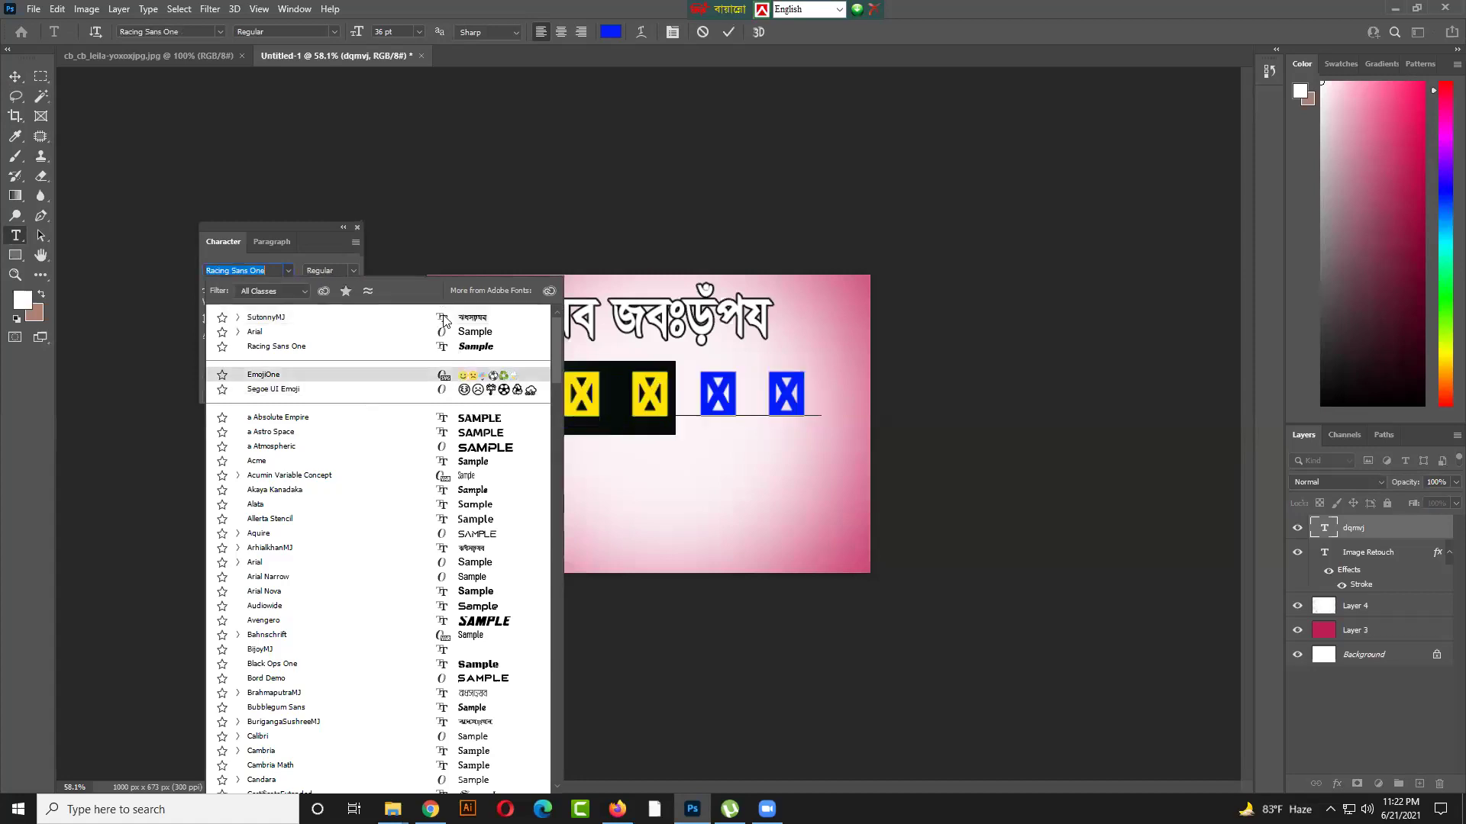
scroll(458, 458, down, 2)
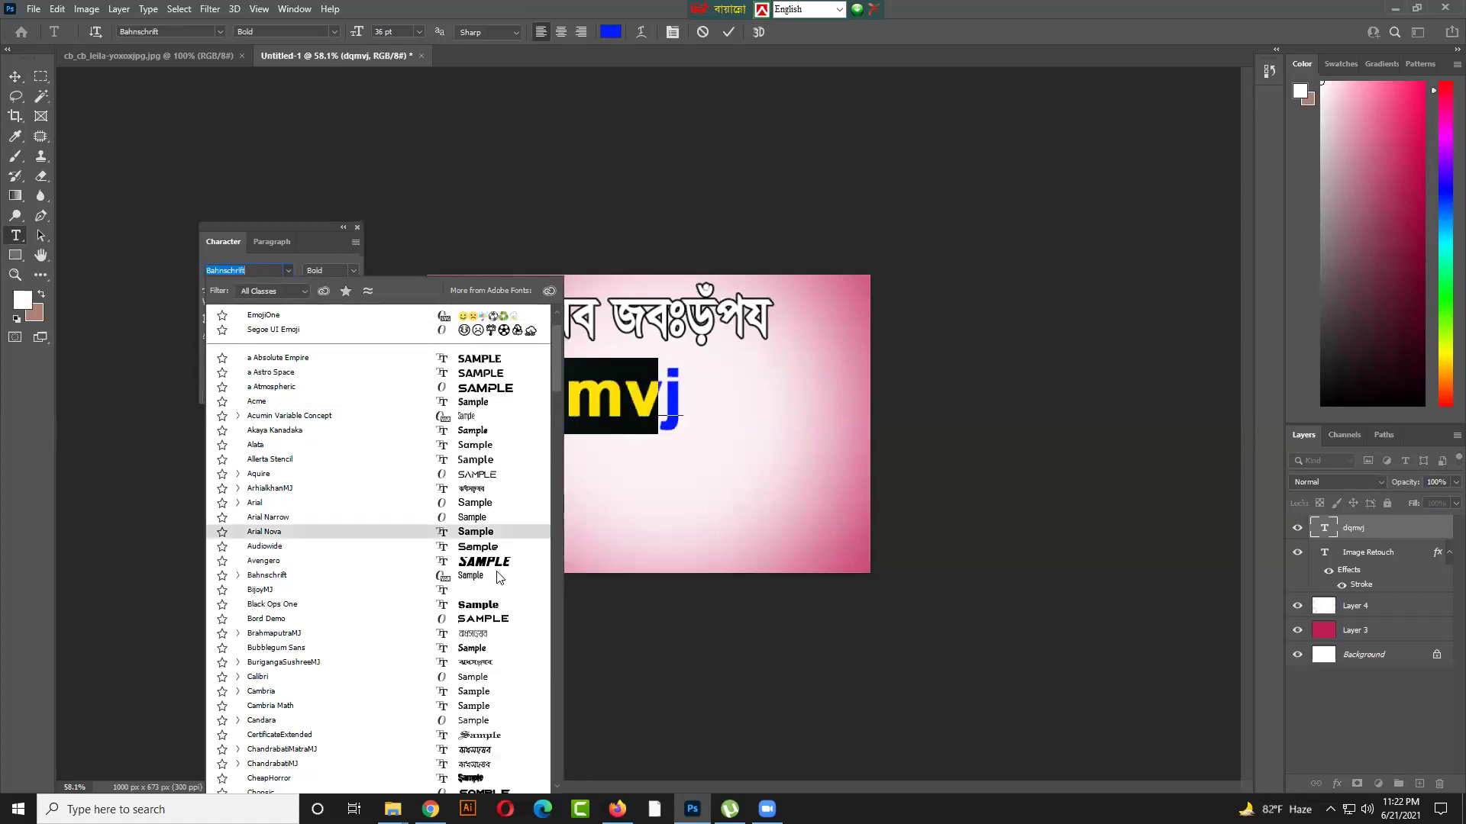
scroll(497, 578, down, 2)
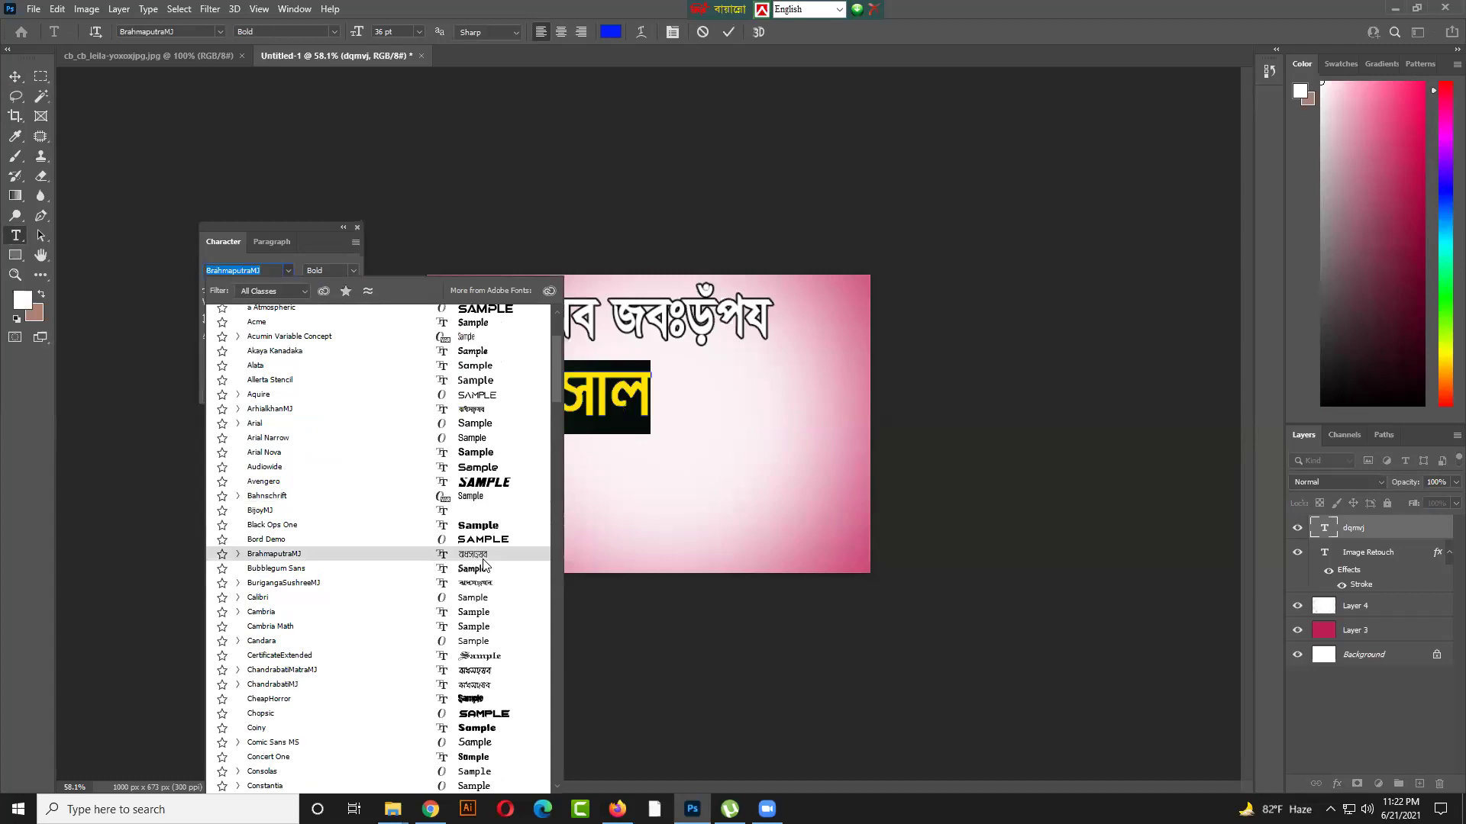
click(483, 561)
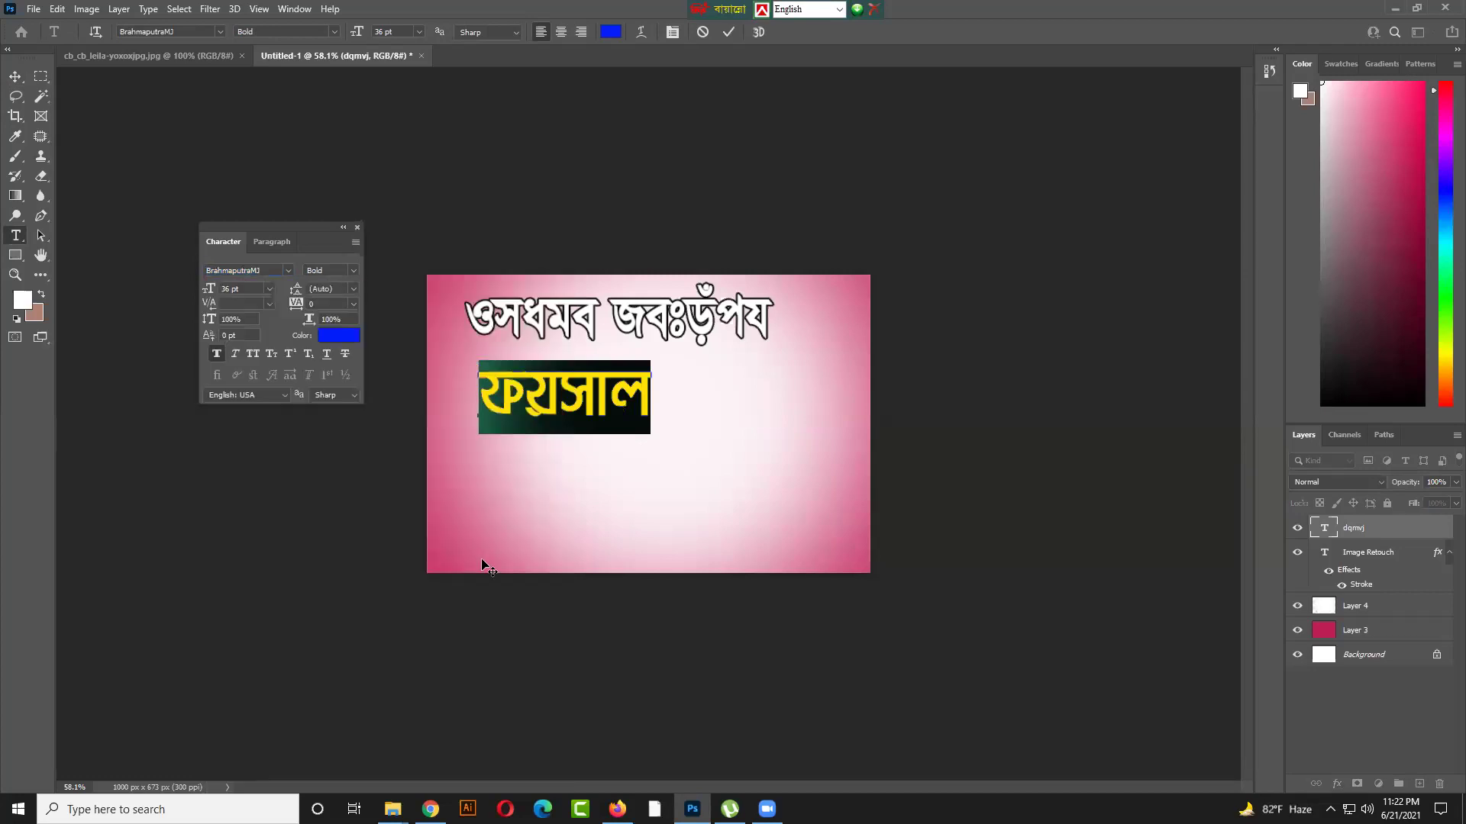
Preview other fonts such as GangaSagarMJ, then apply Kalpana ANSI and finish editing
drag(243, 228, 154, 201)
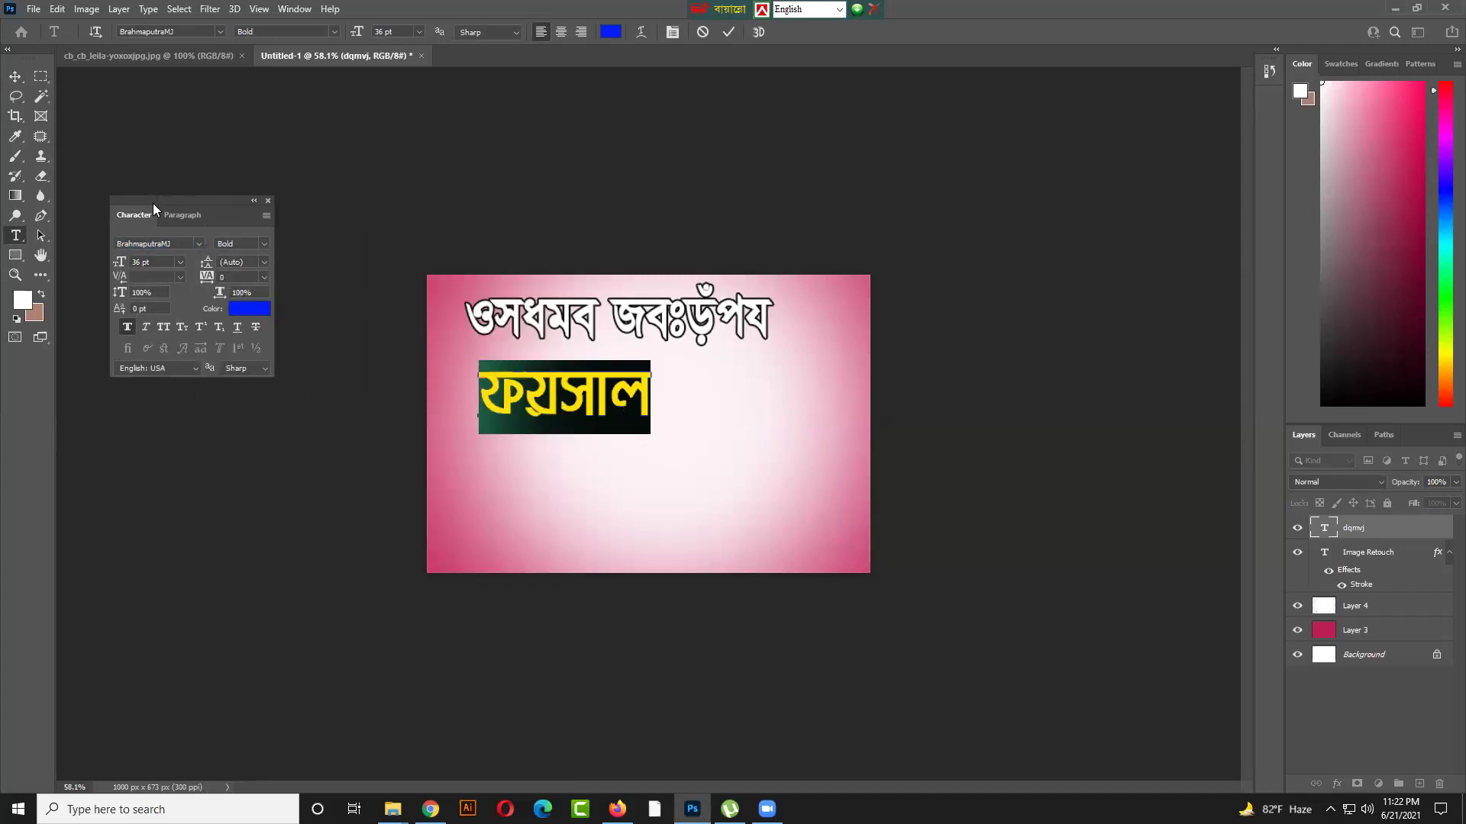
click(195, 246)
key(Down)
key(Down)
key(Down)
key(Down)
key(Down)
key(Down)
key(Down)
key(Down)
key(Down)
key(Down)
key(Down)
key(Down)
key(Down)
key(Down)
key(Down)
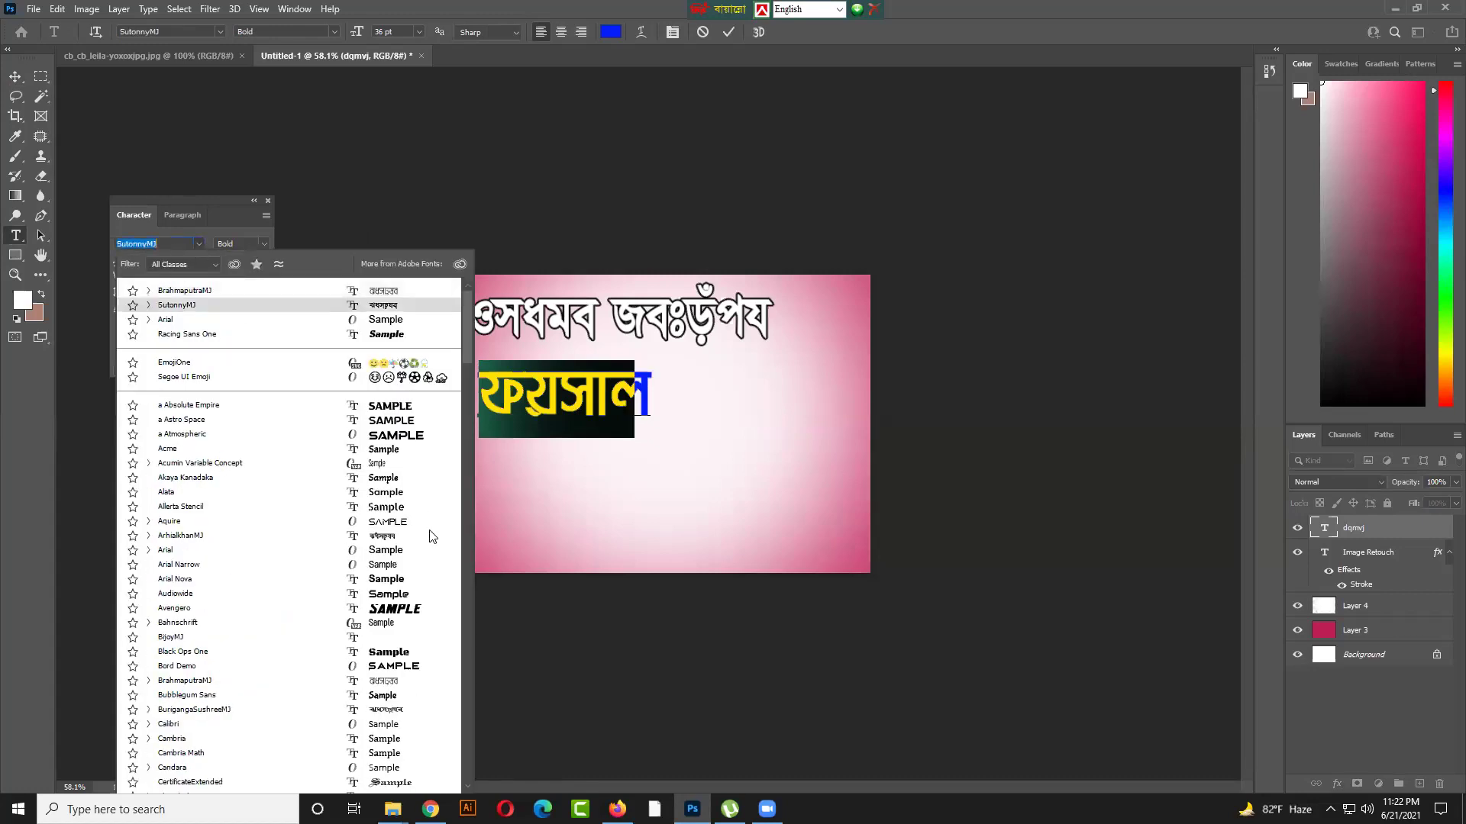
scroll(431, 537, down, 1)
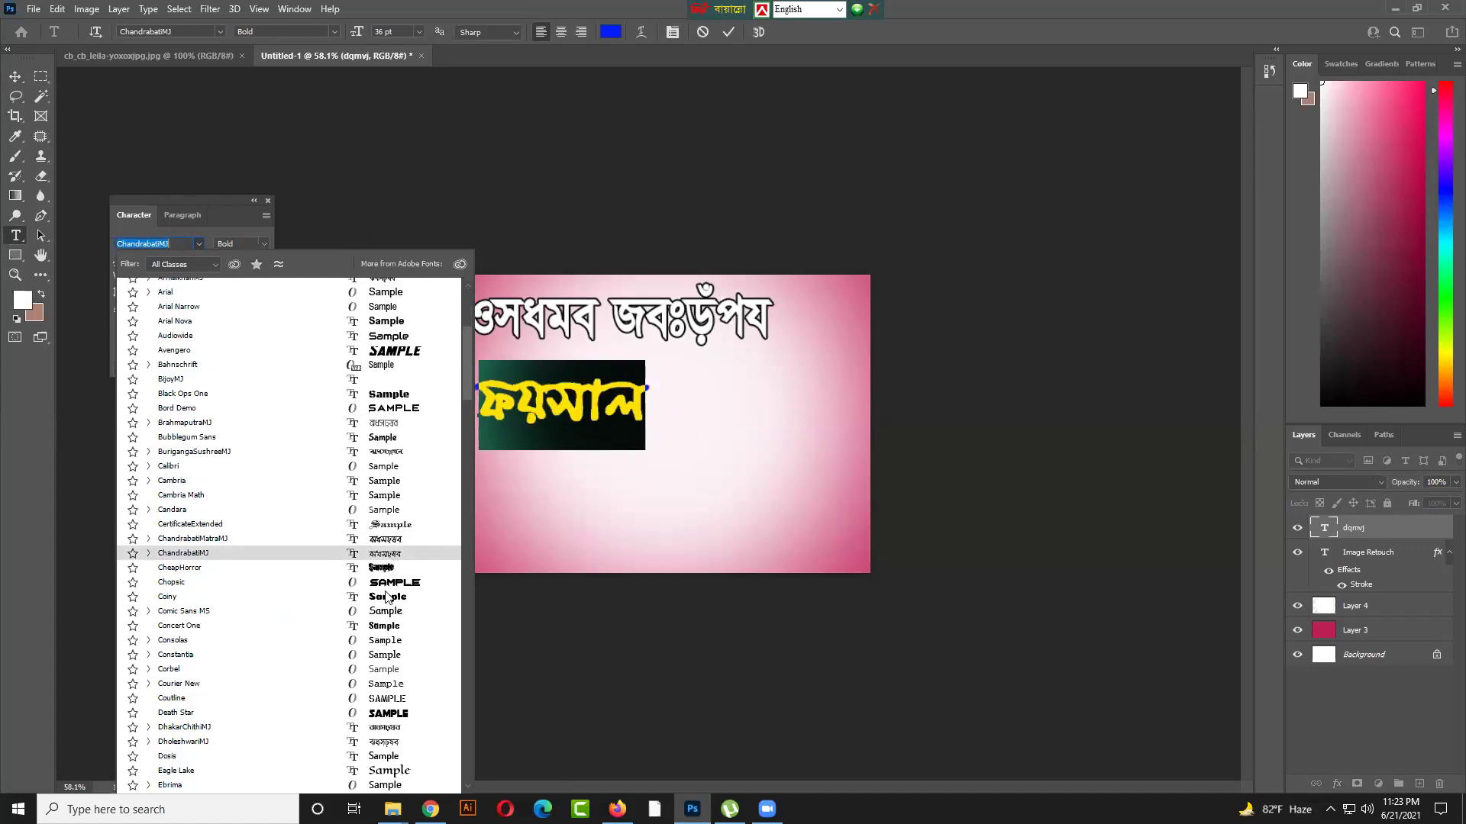
scroll(392, 672, down, 1)
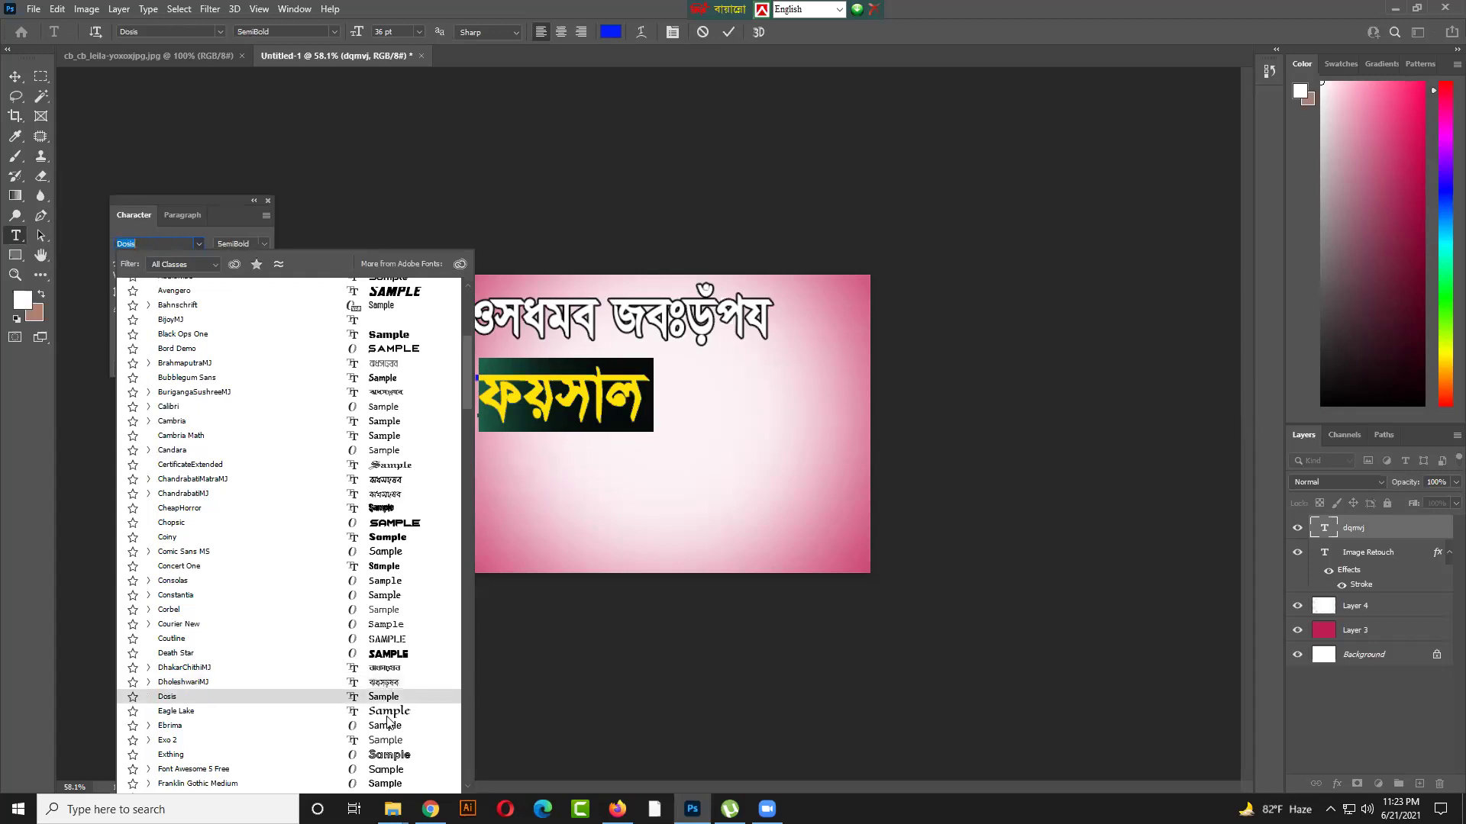
scroll(386, 702, down, 4)
scroll(387, 718, down, 1)
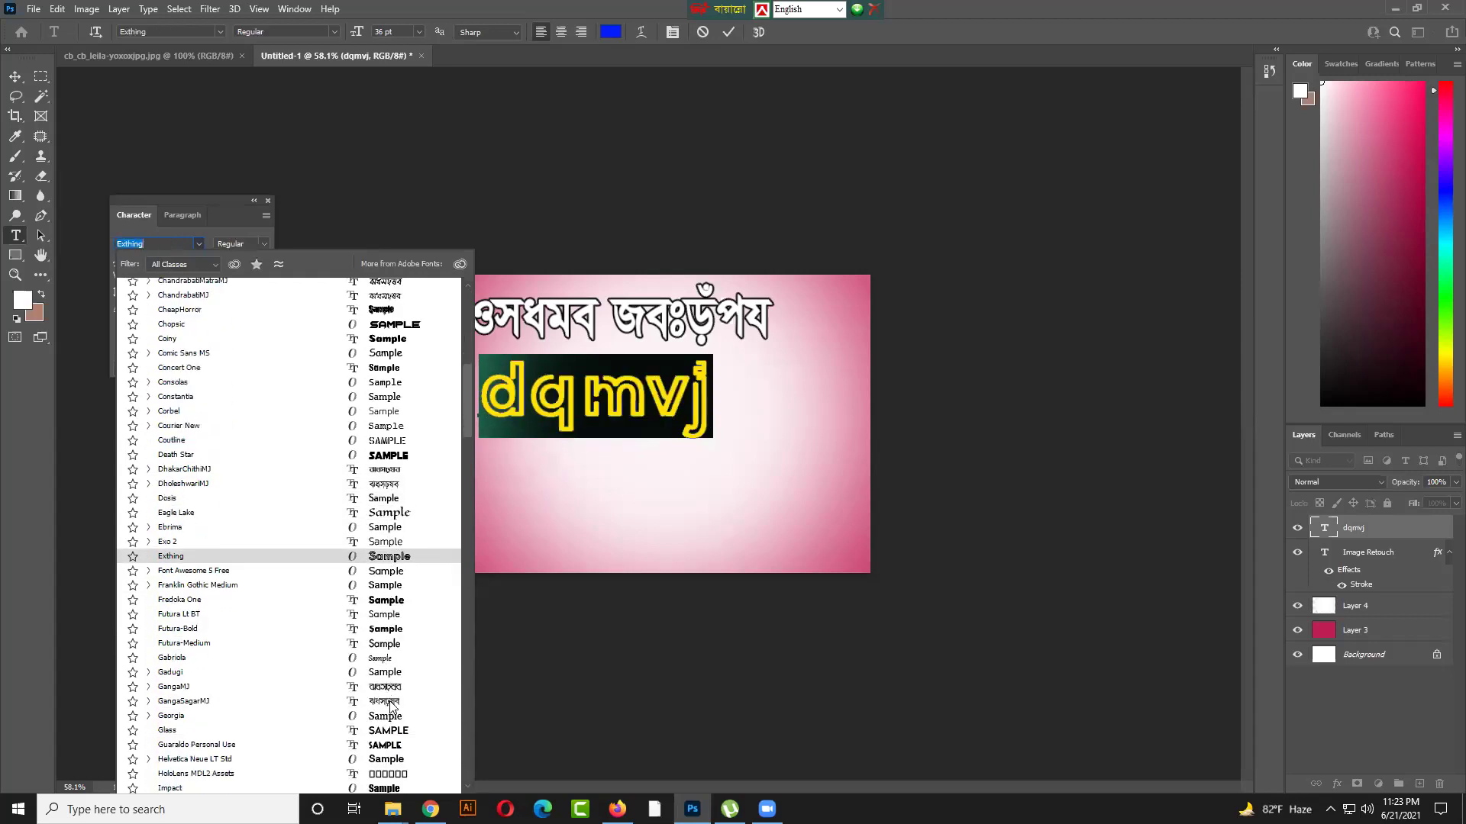
key(Down)
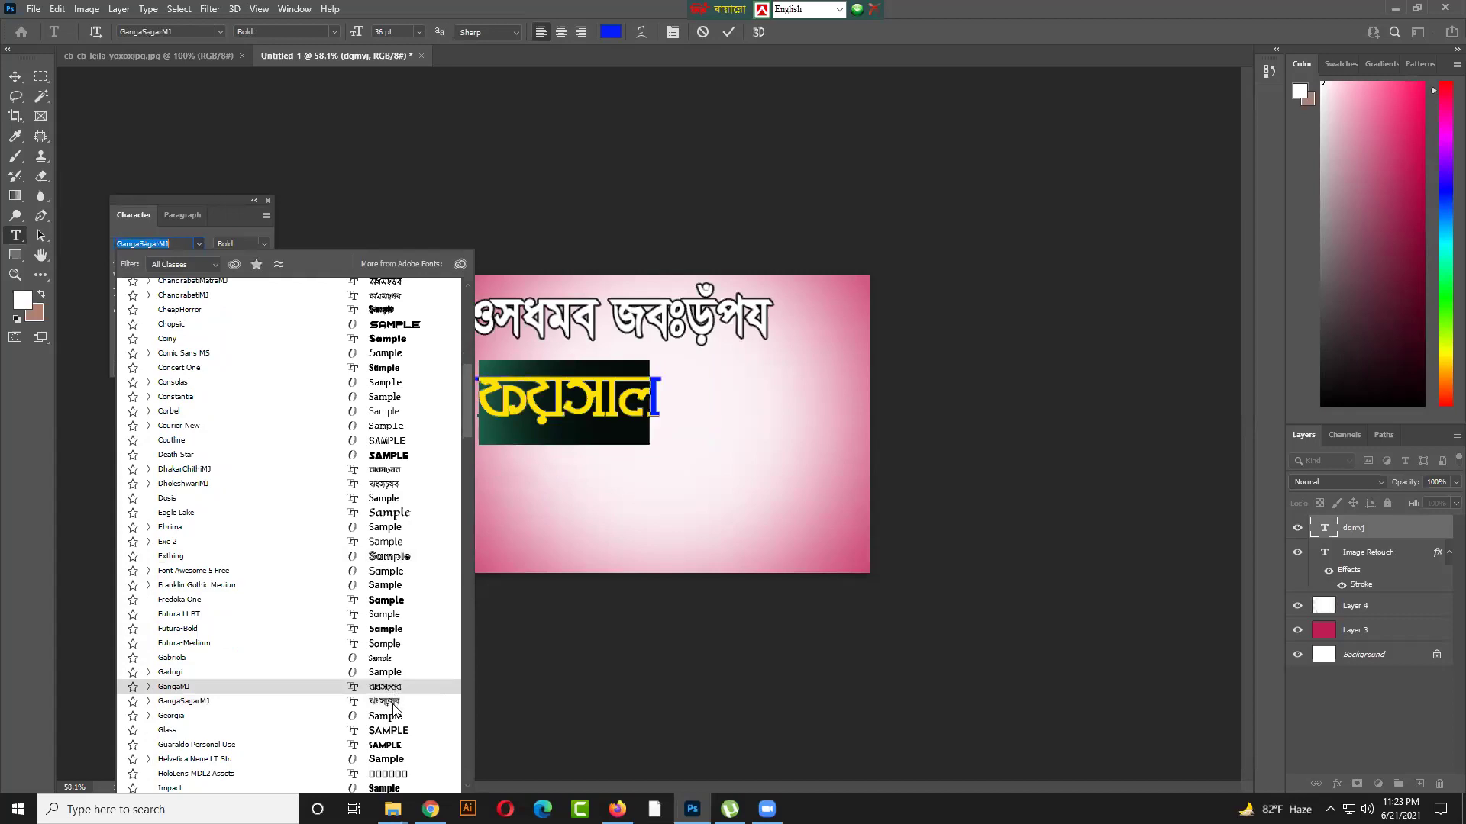
scroll(396, 687, down, 4)
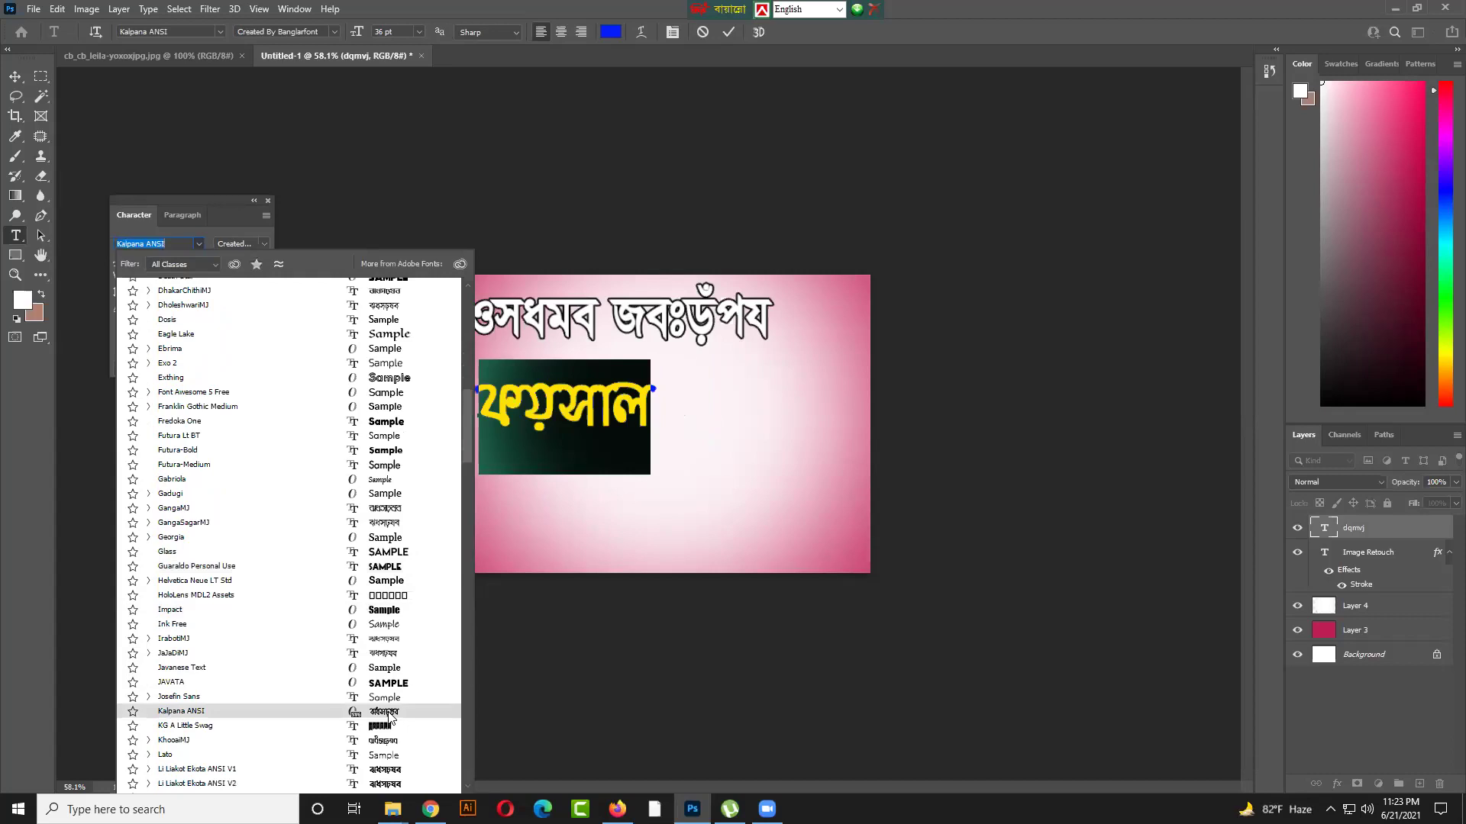
click(388, 711)
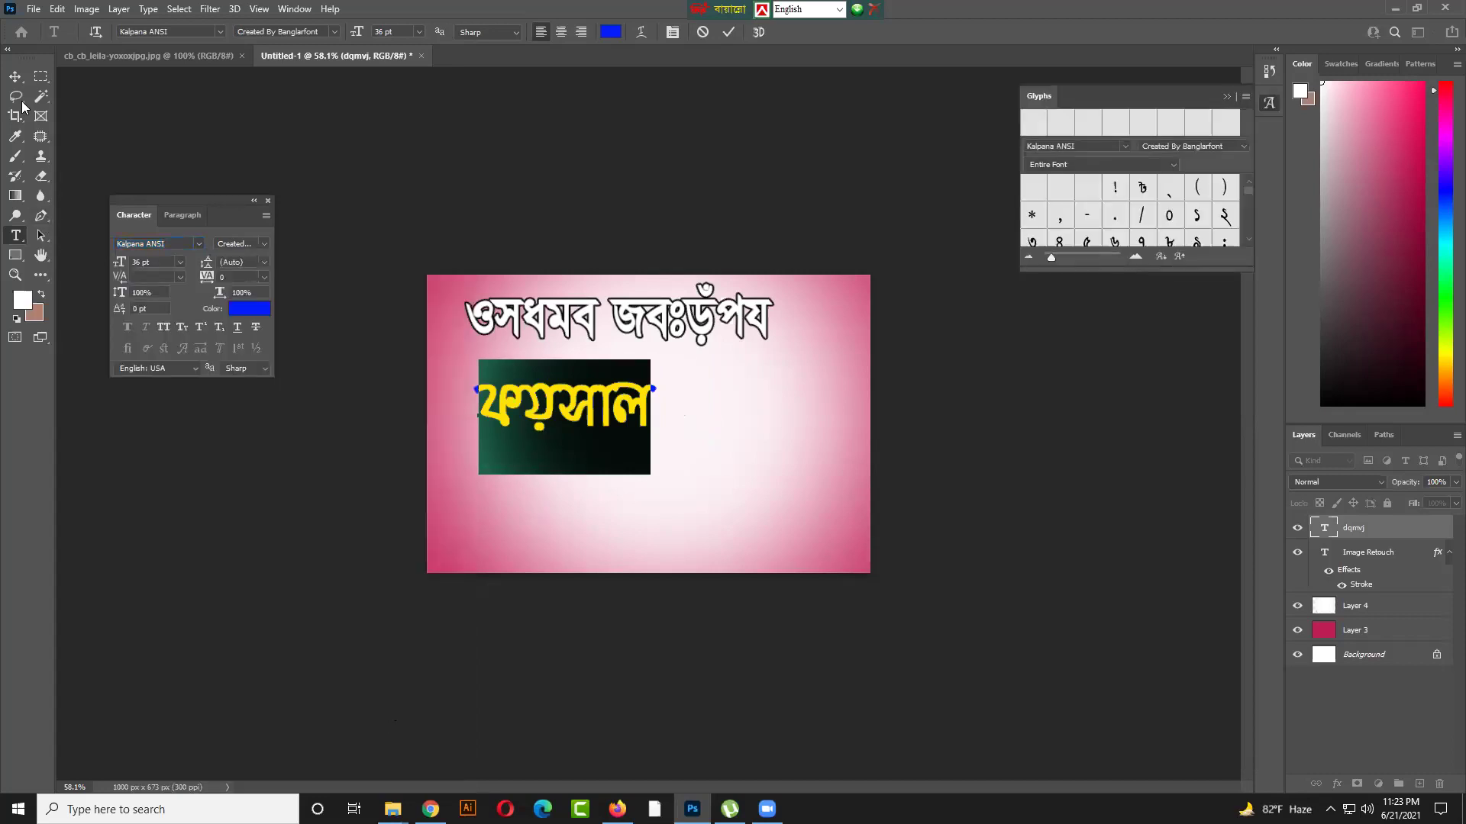
click(13, 76)
Nudge the blue Bangla word slightly up and left
mouse_move(595, 411)
mouse_down()
mouse_move(594, 399)
mouse_move(586, 410)
mouse_up()
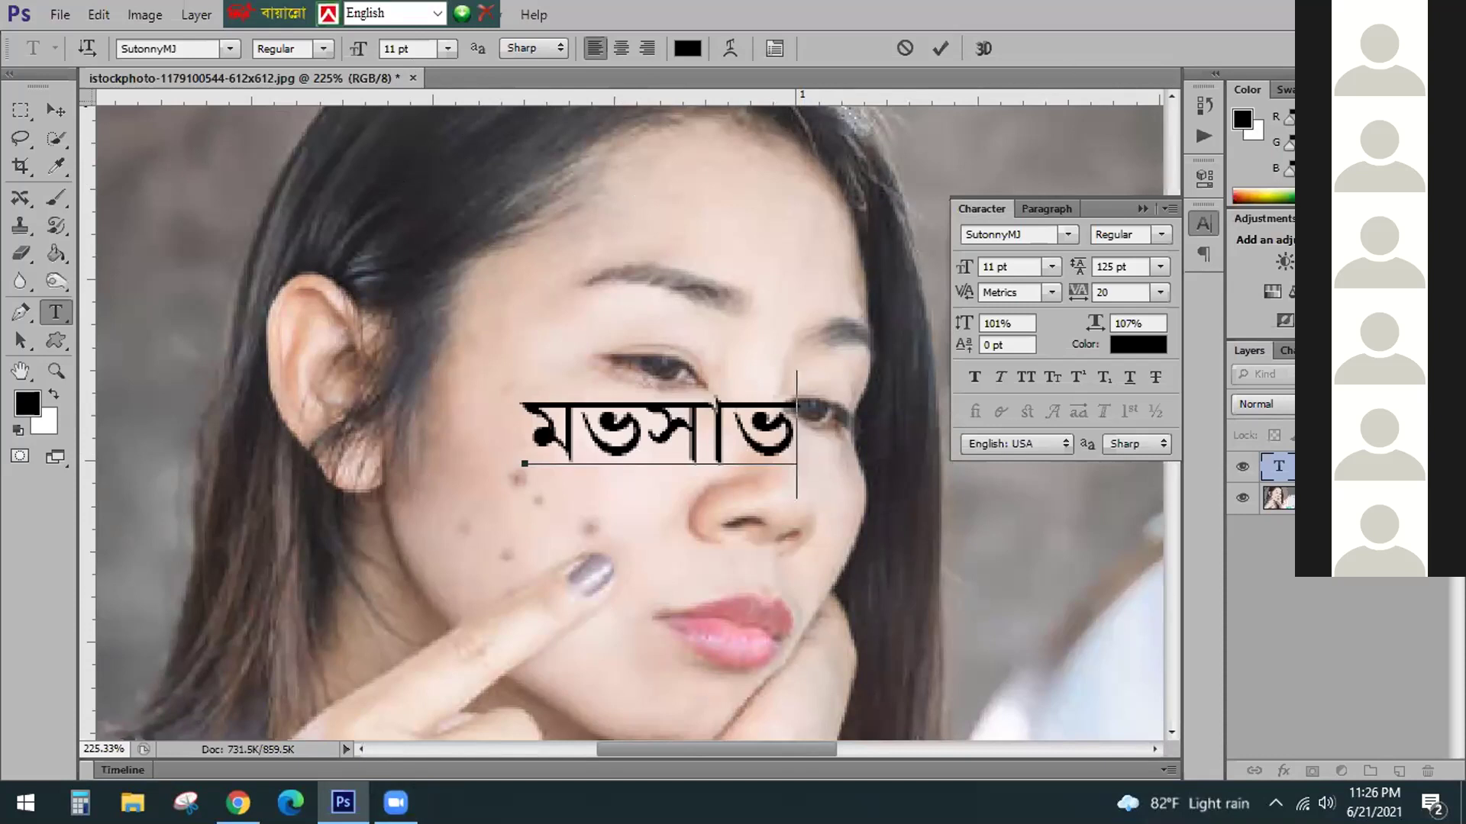
Show the desktop, refresh it, and bring Photoshop back to the front
key(super+d)
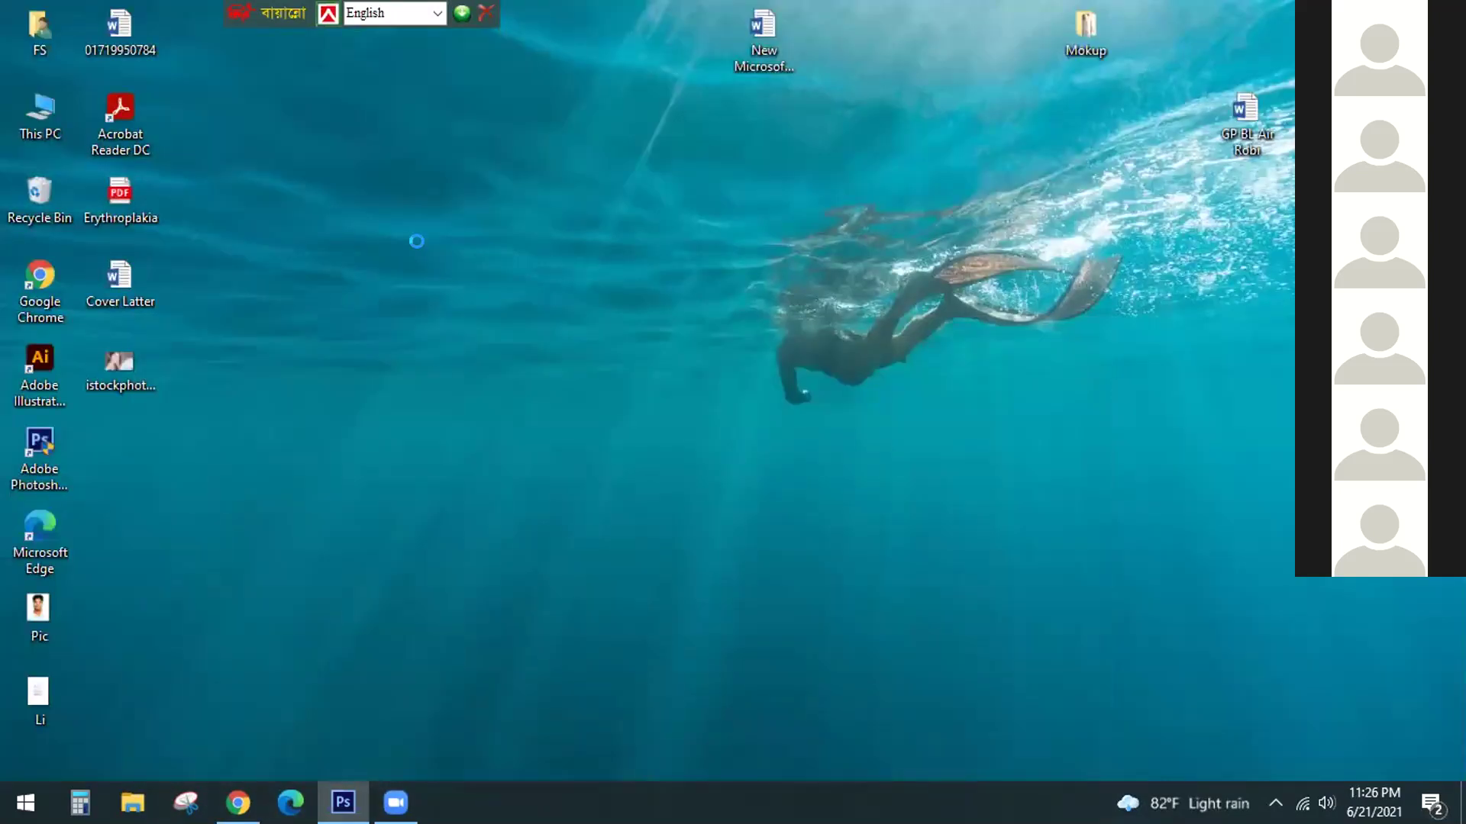
right_click(470, 313)
click(489, 314)
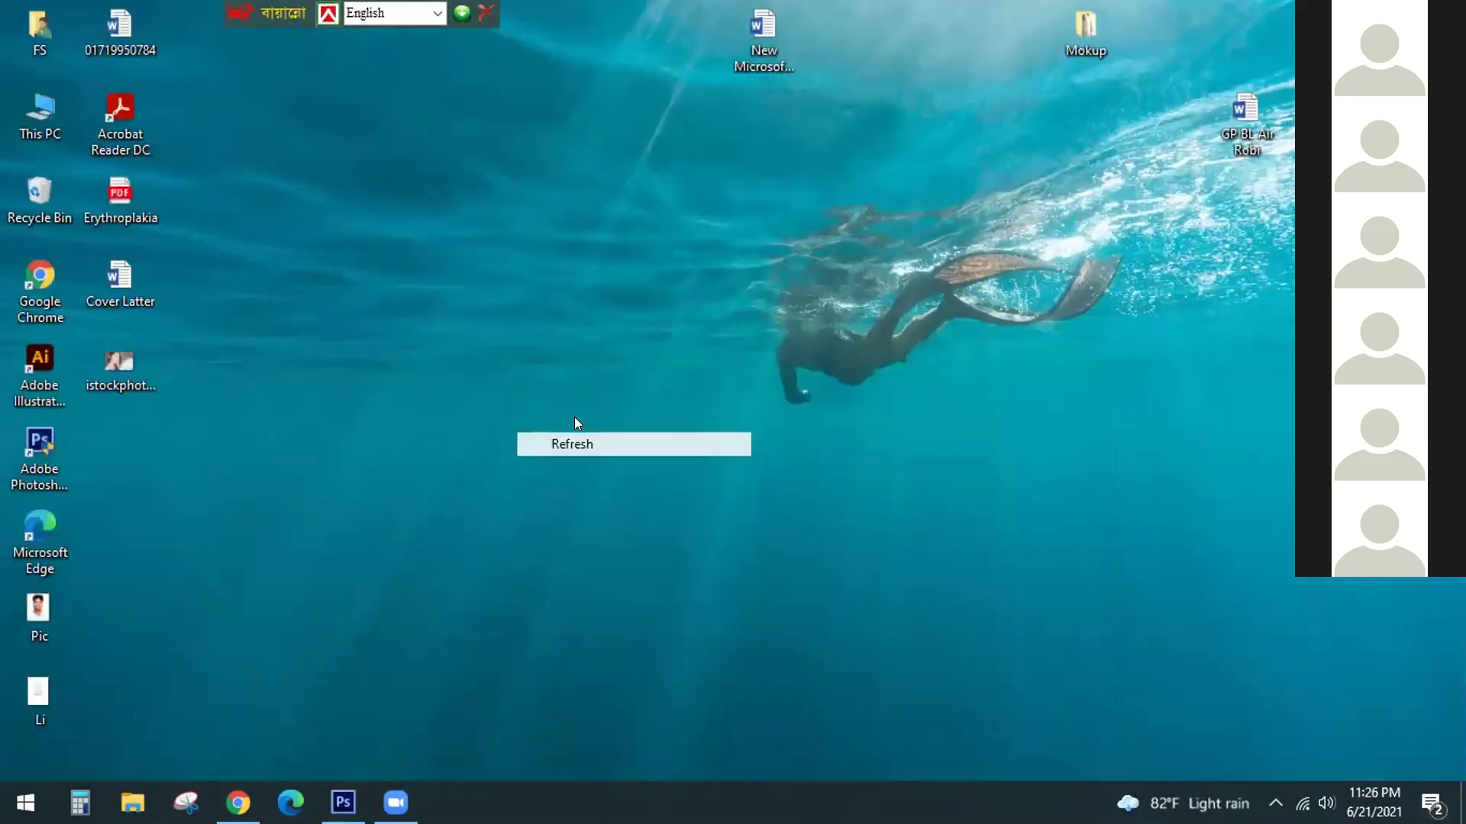
click(344, 786)
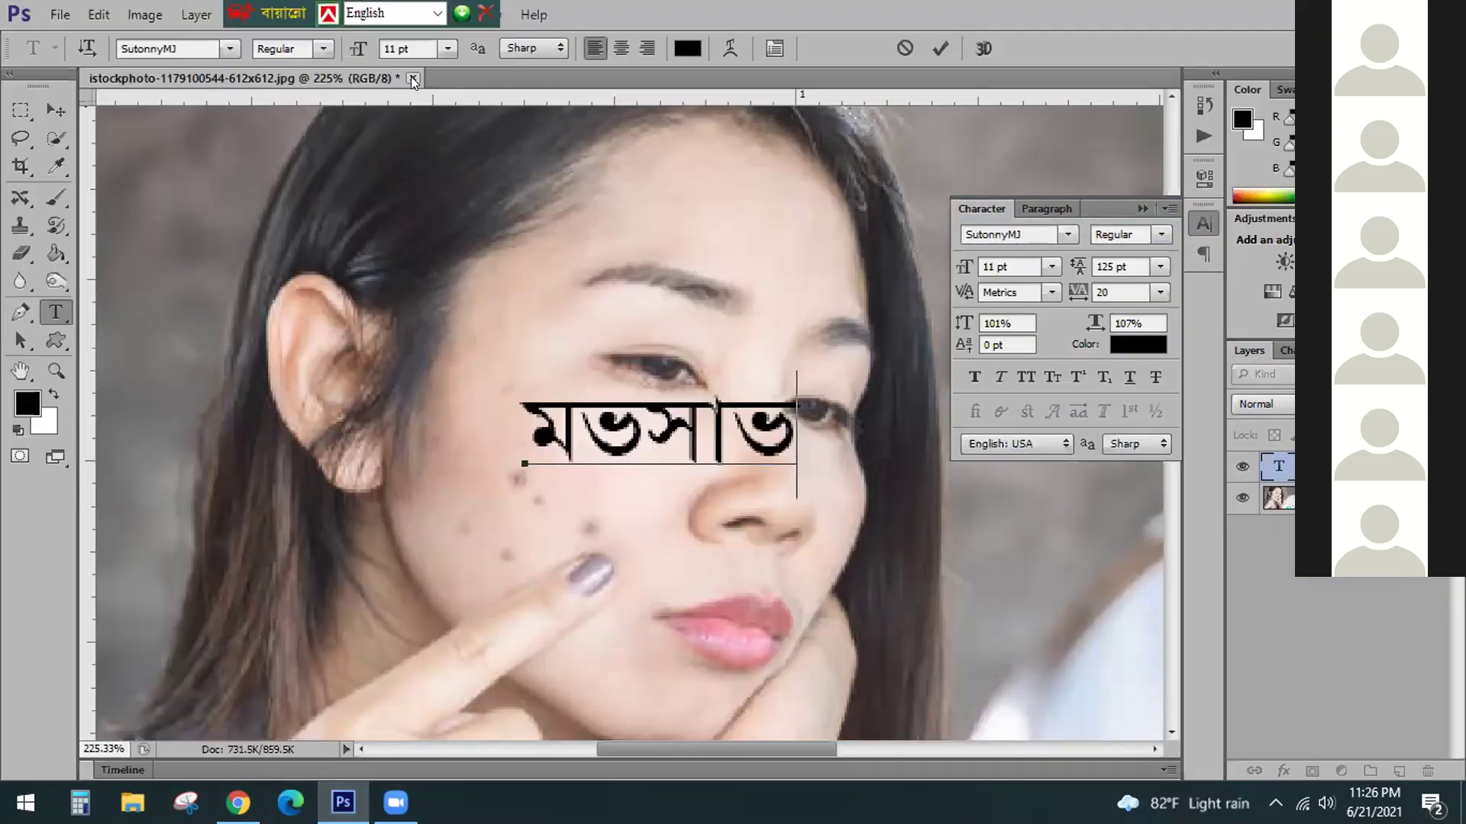
Commit the Bangla text and close the photo document without saving
click(940, 48)
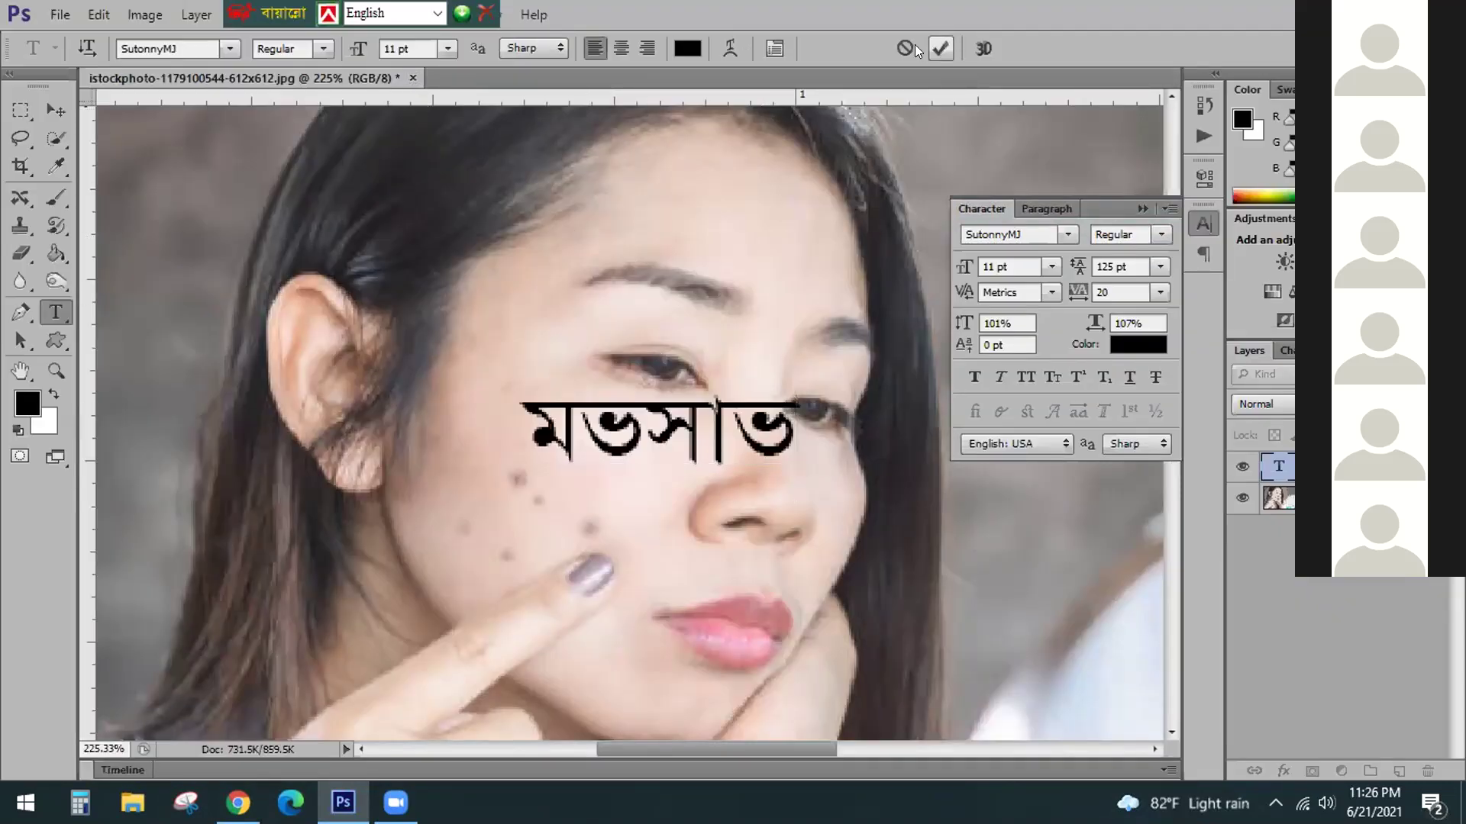
click(452, 77)
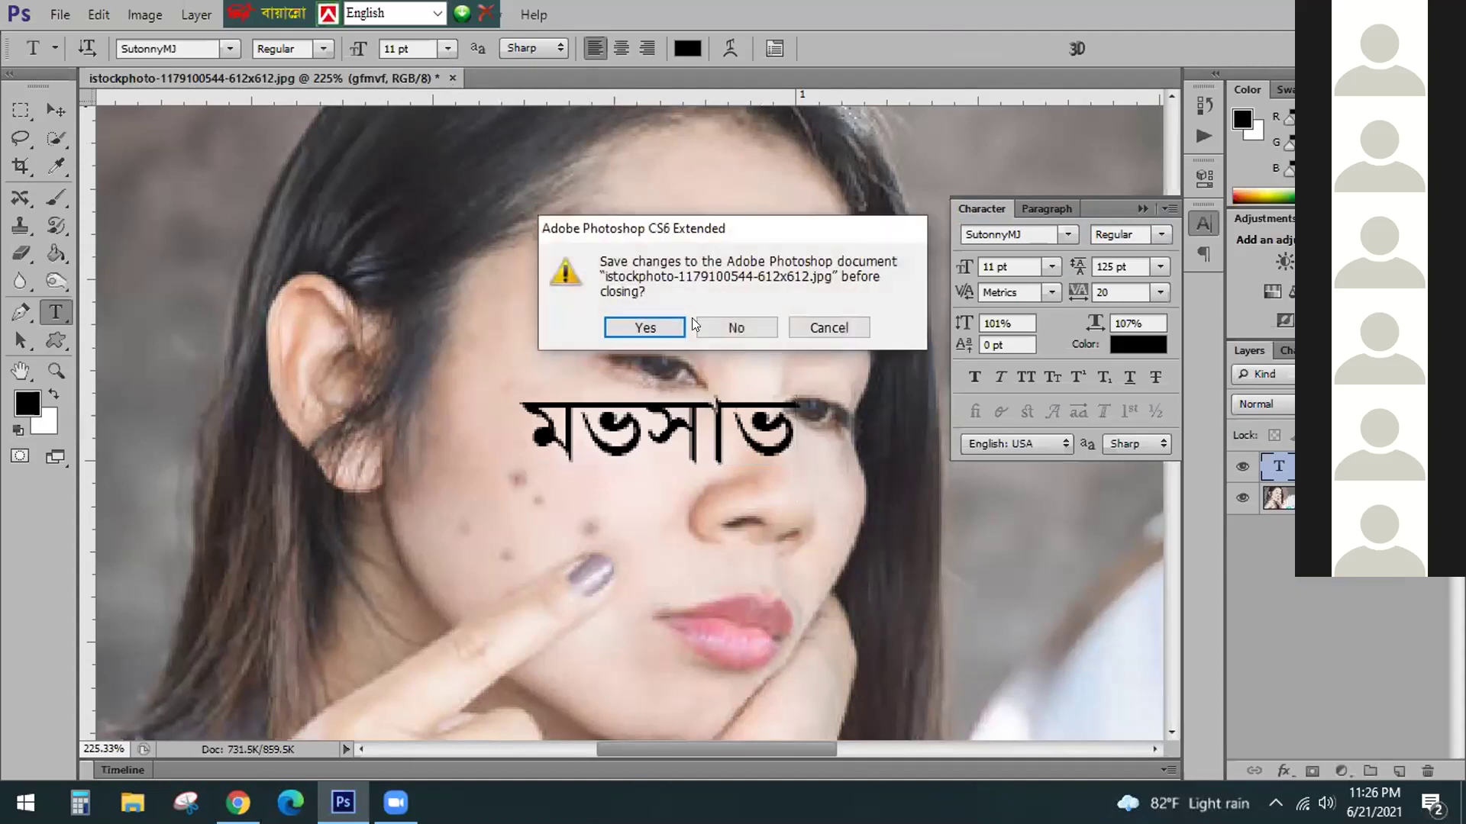
click(721, 328)
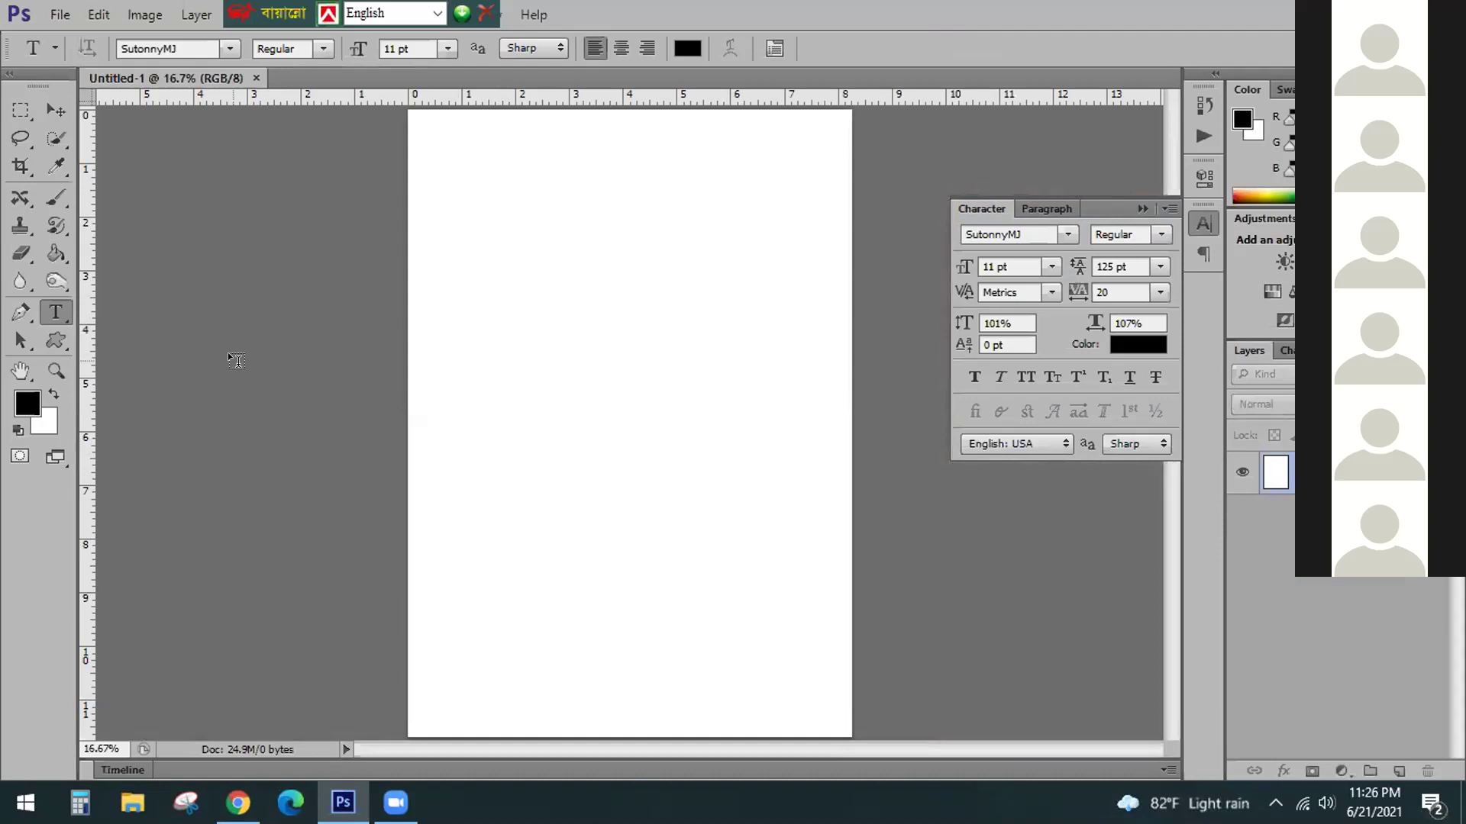
Start a text box on the blank page, set 48 pt, type ফংধং (dsas), and commit it
click(491, 380)
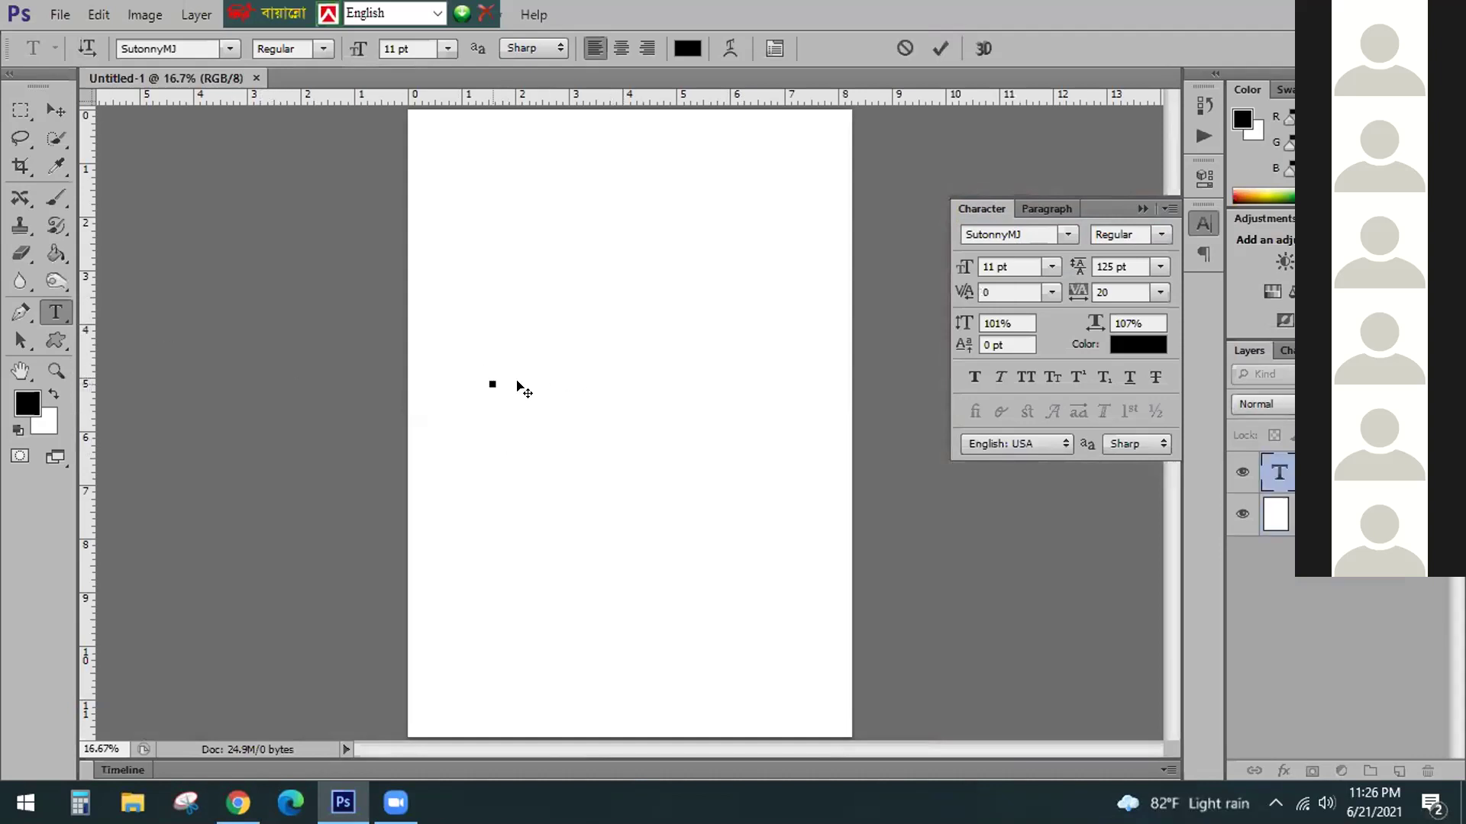
click(447, 49)
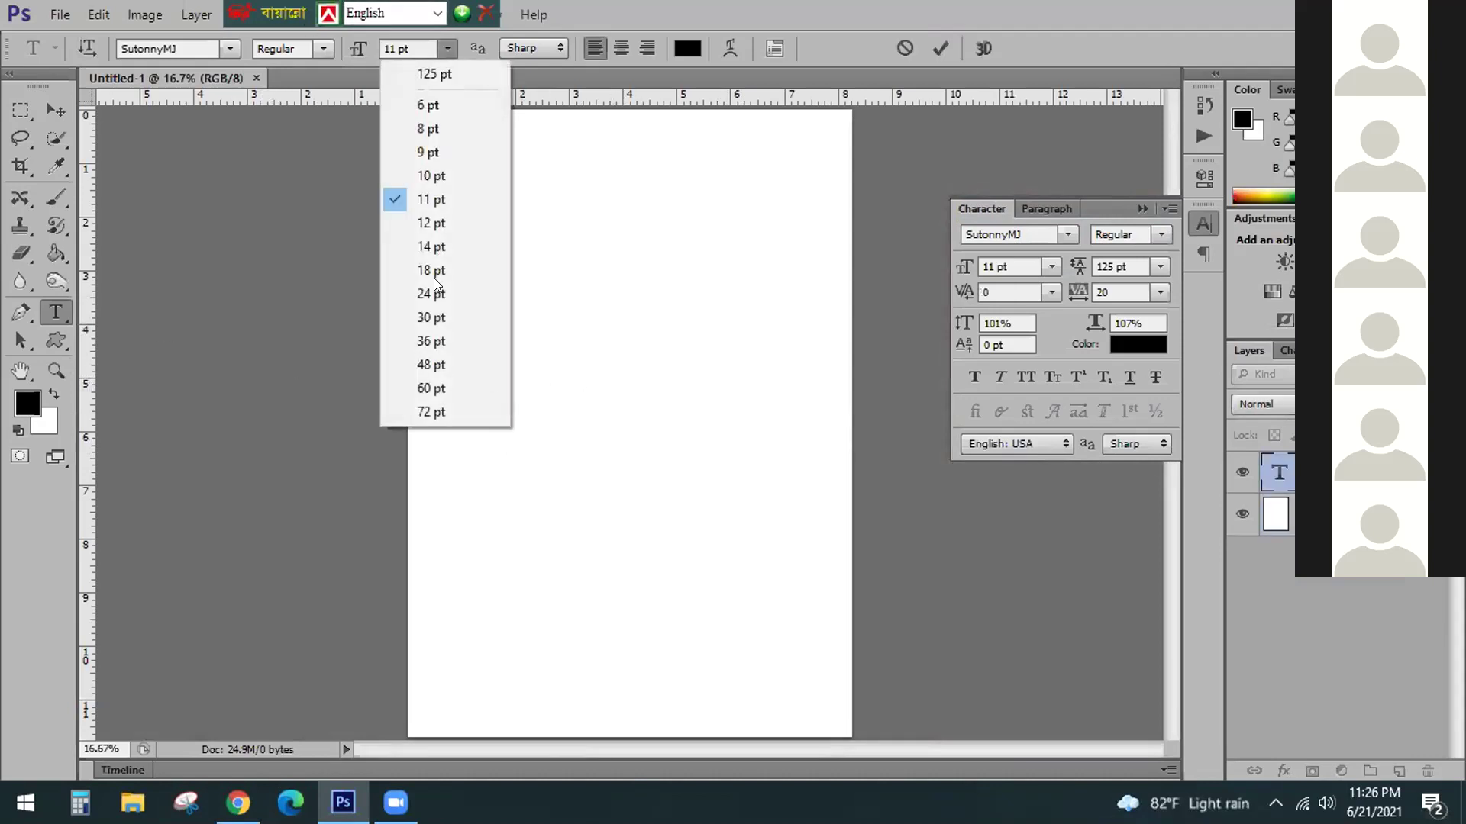
click(420, 319)
click(447, 49)
click(434, 364)
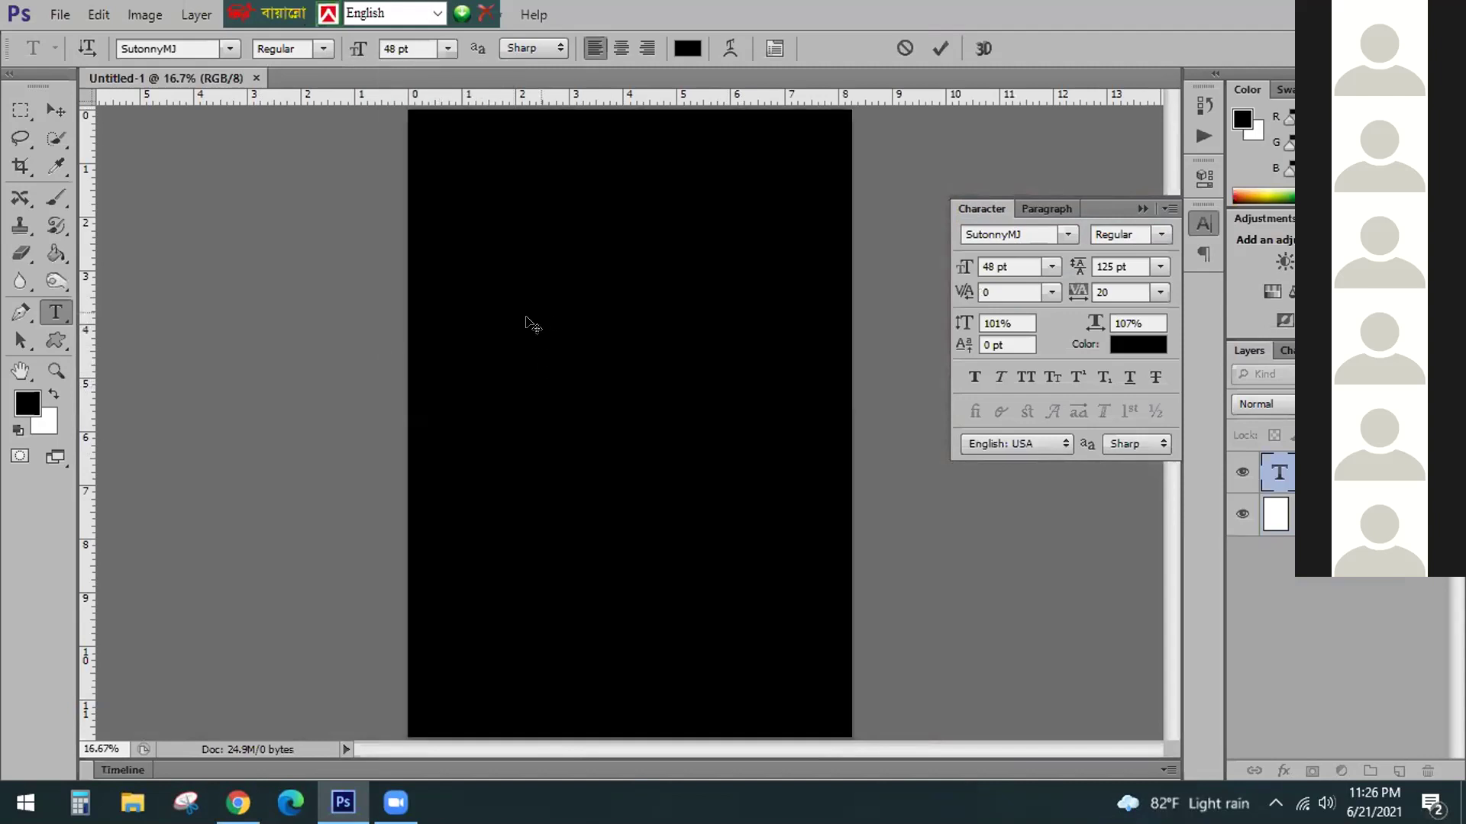
text(dsas)
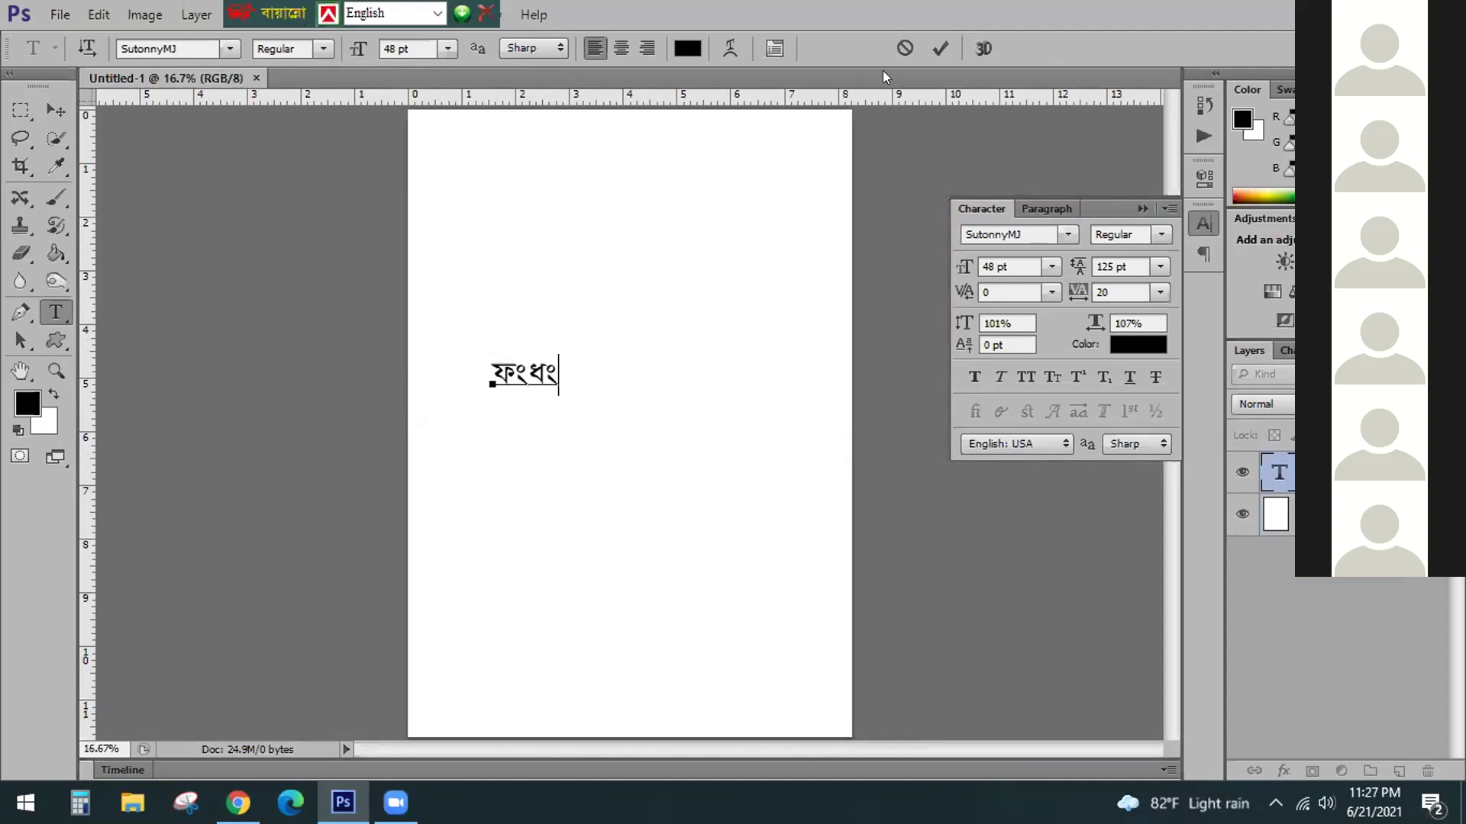
click(939, 48)
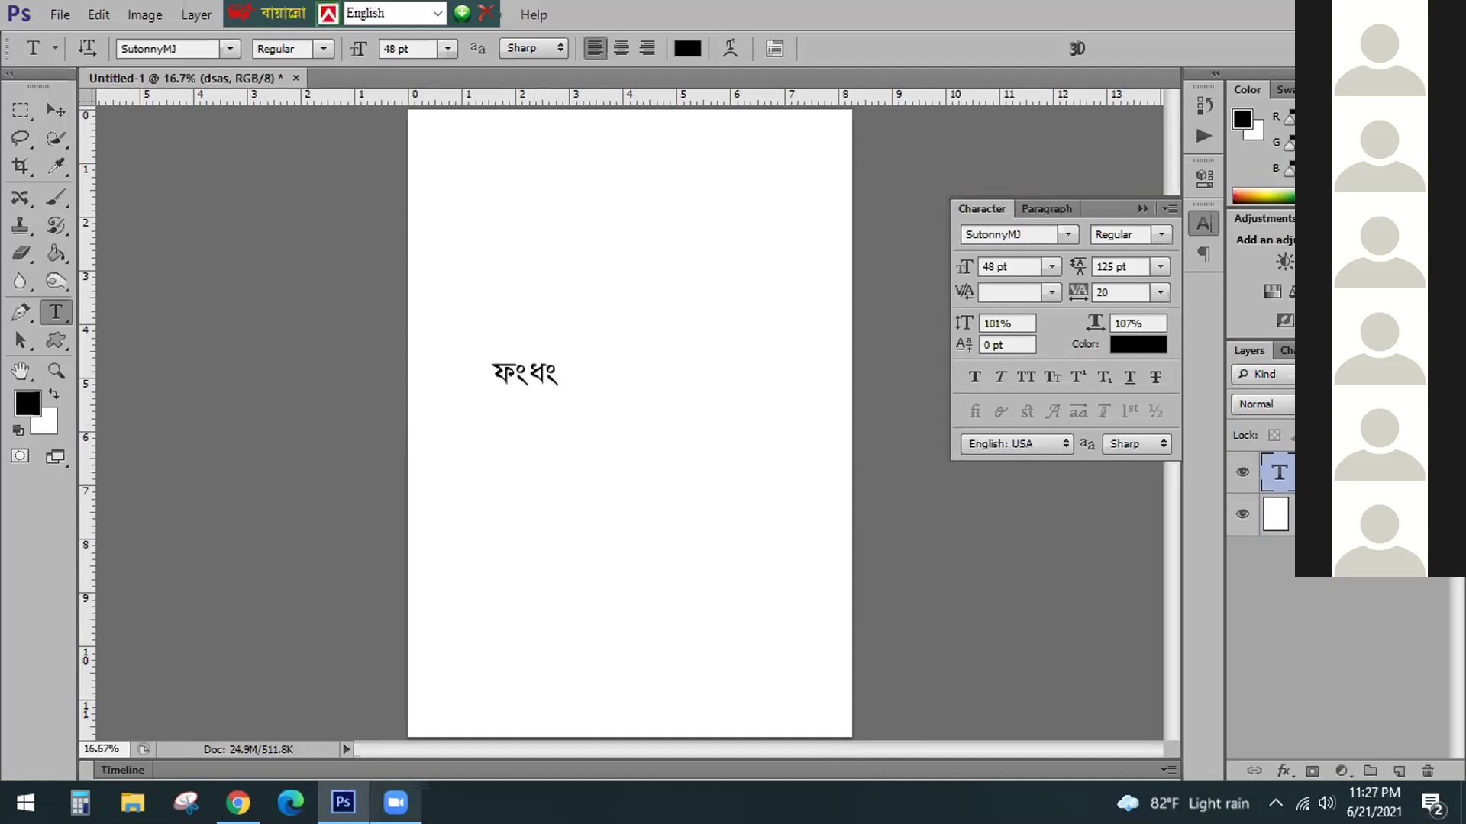
Switch the Bijoy language bar keyboard layout to Bijoy Classic
click(437, 14)
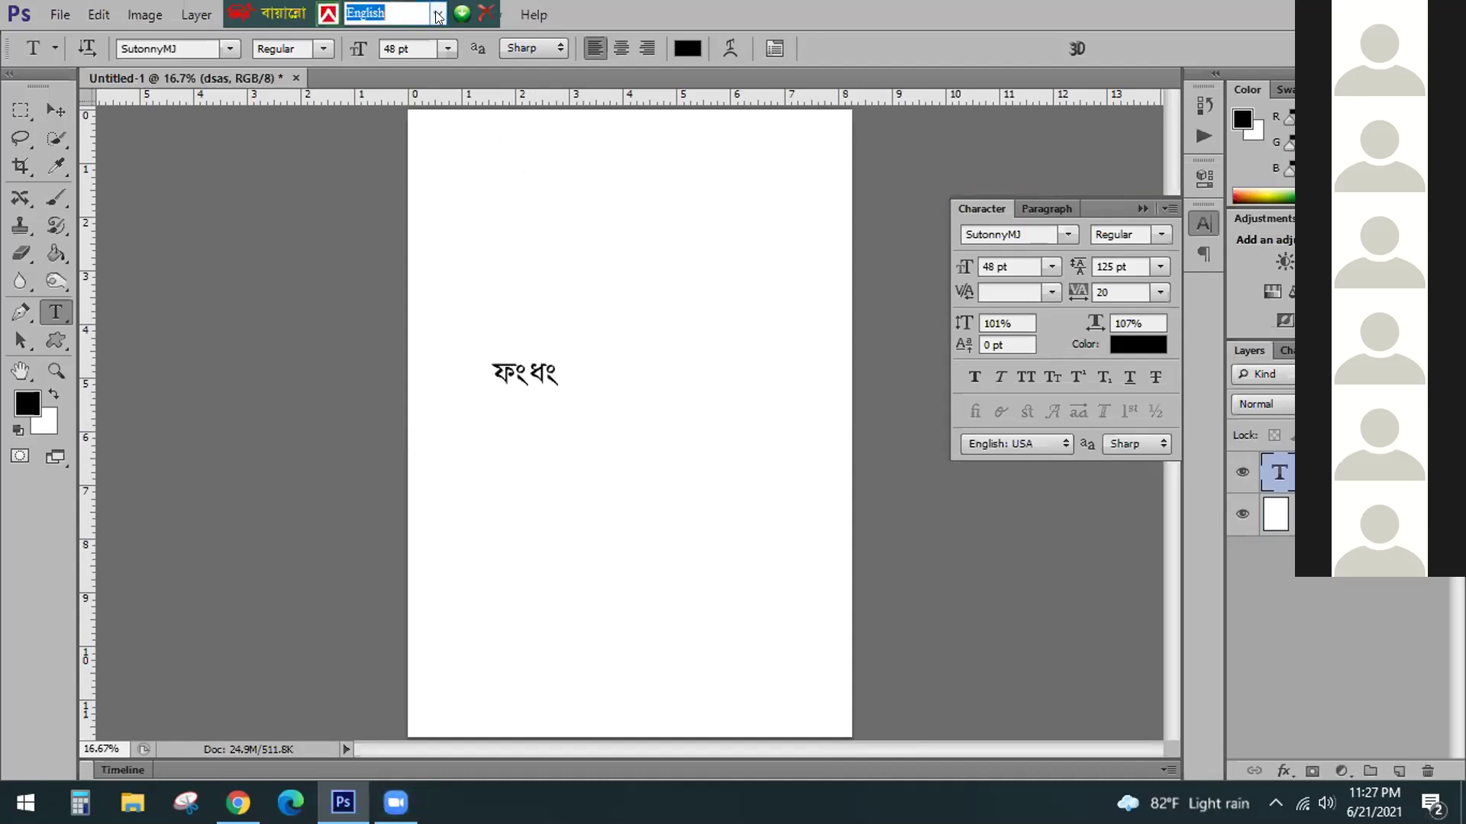
click(438, 13)
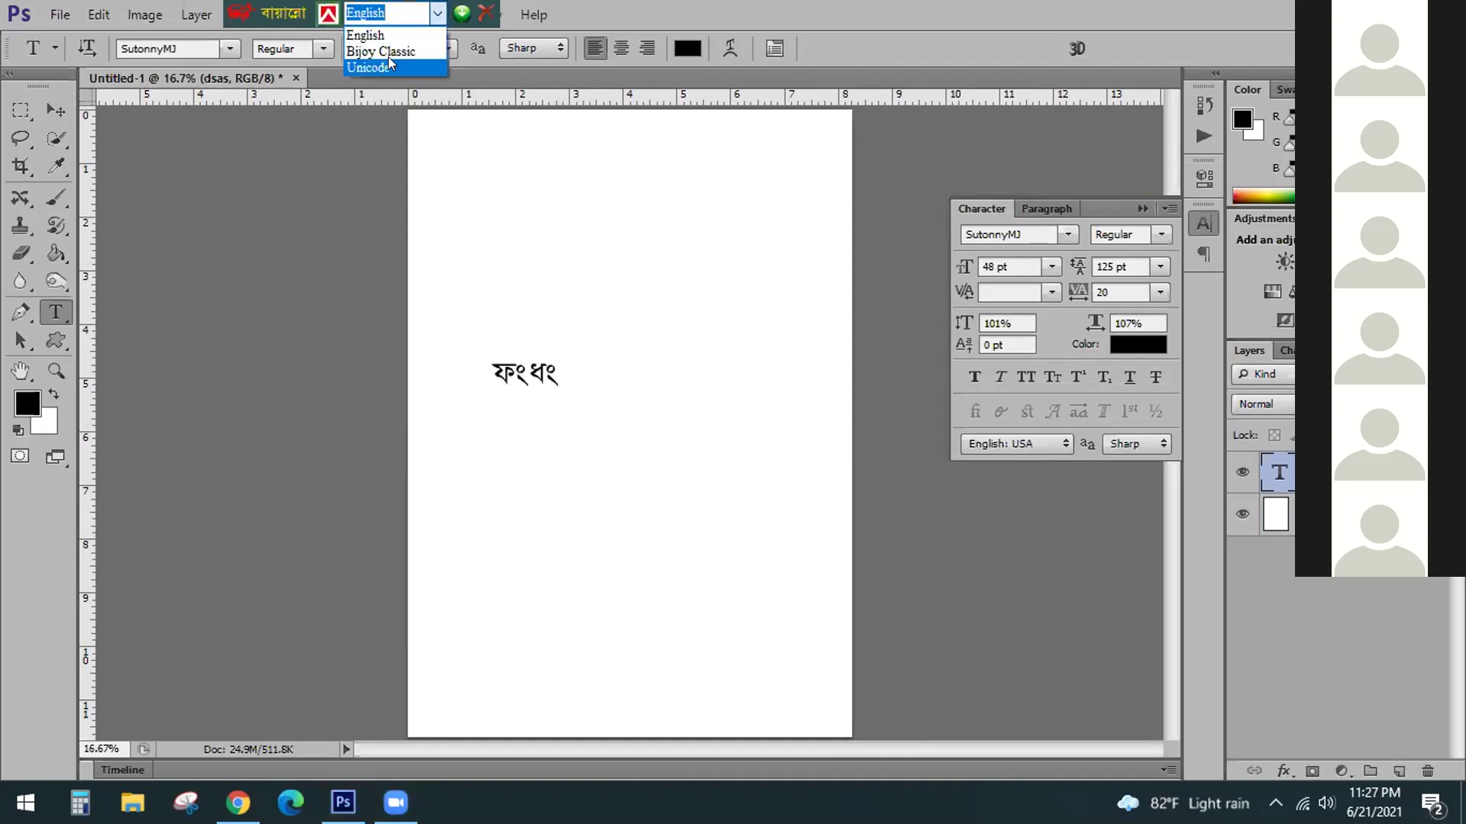
key(Escape)
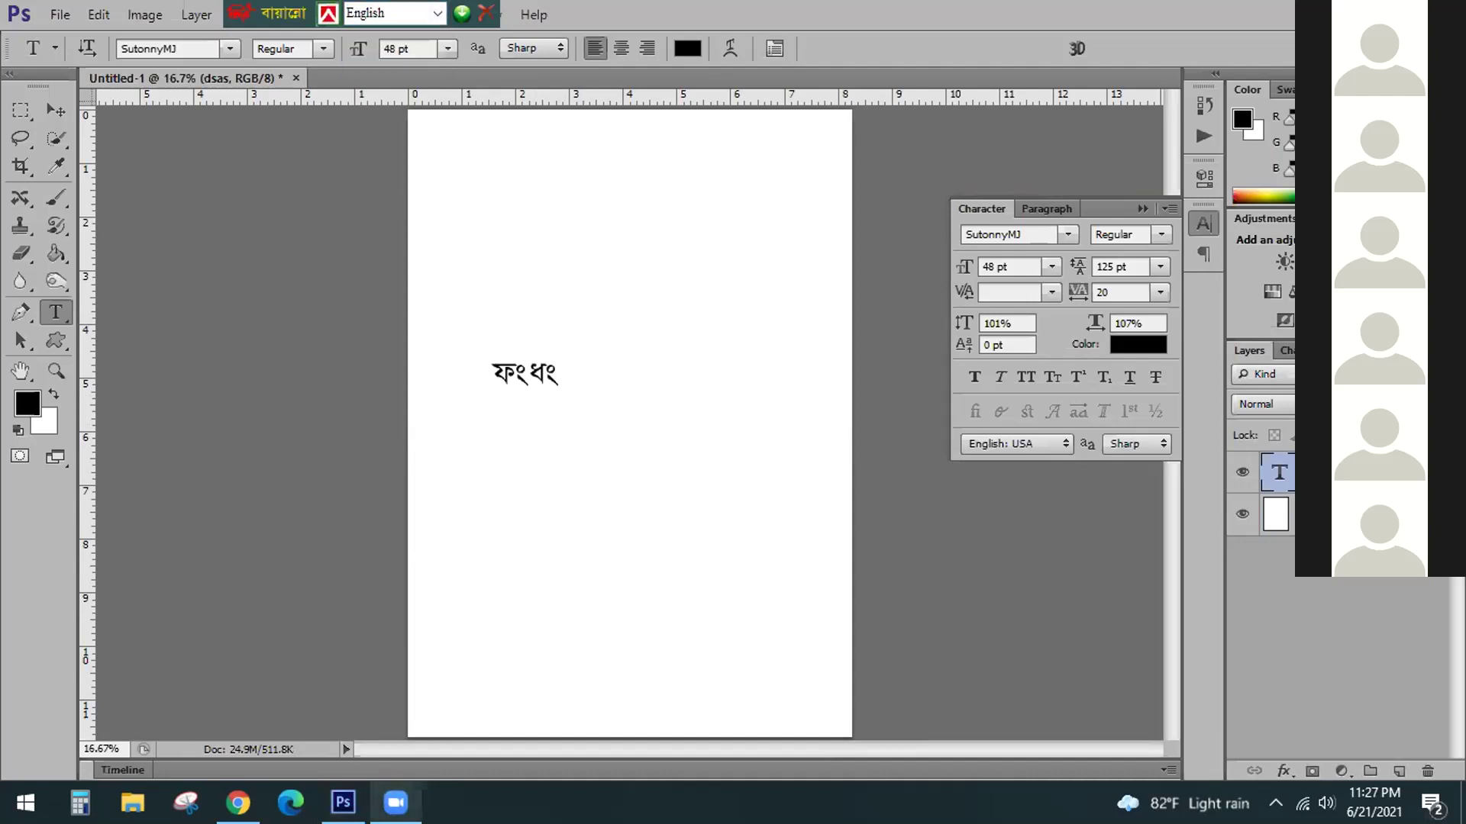
click(439, 13)
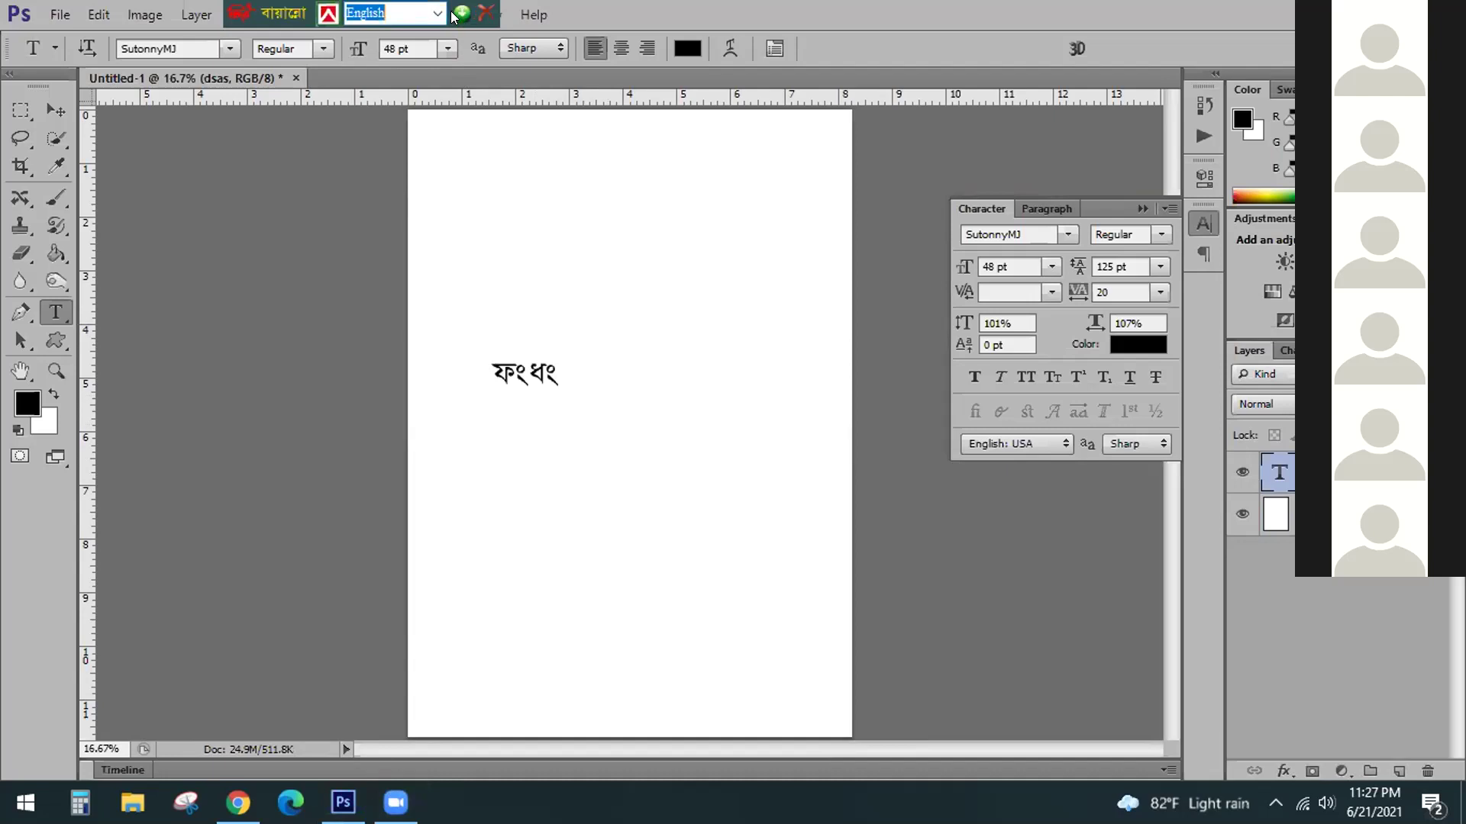
click(435, 14)
click(402, 42)
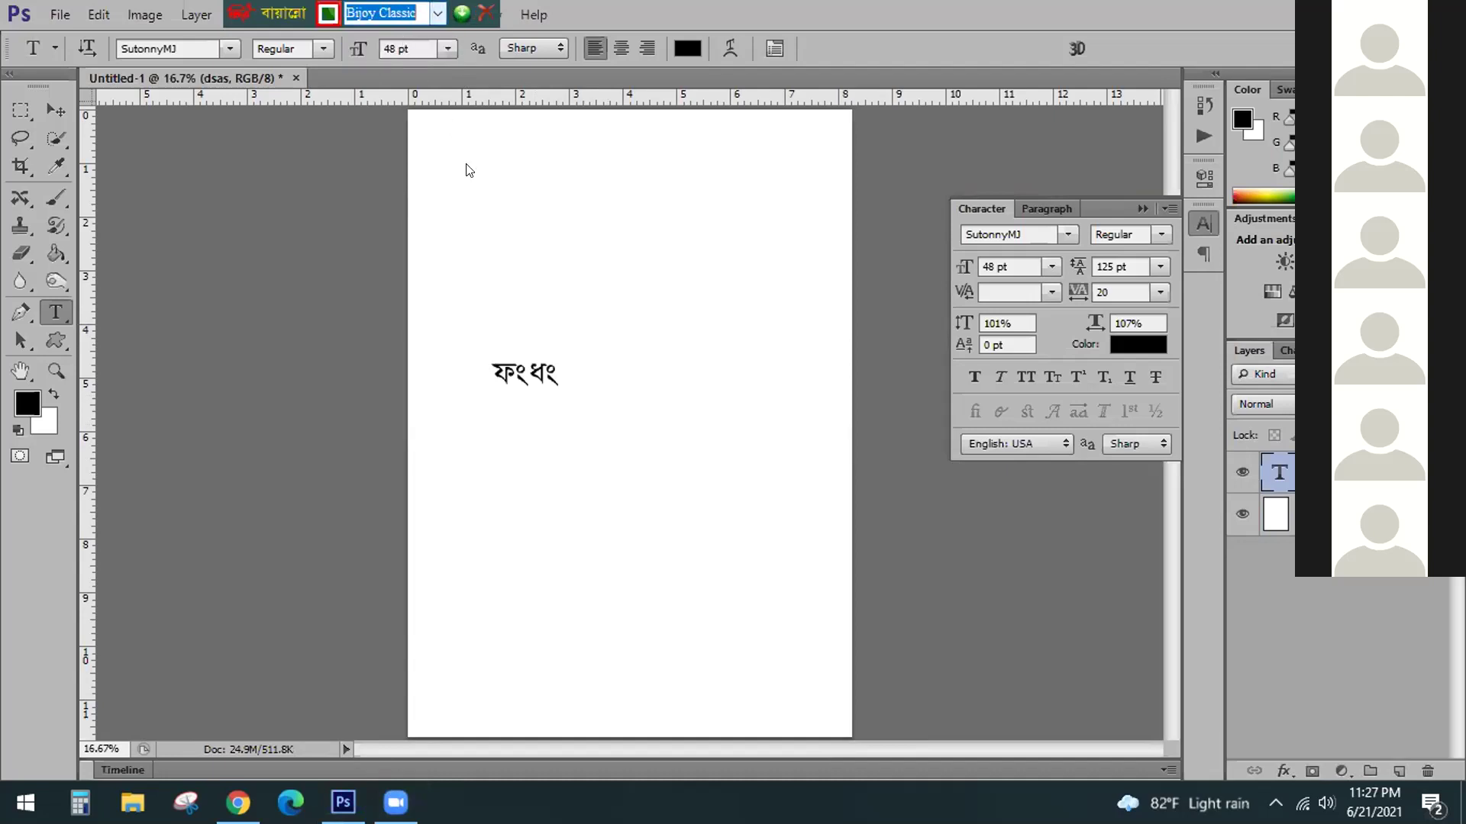
Replace the ফংধং text with the single letter জ and commit it
drag(556, 376, 473, 347)
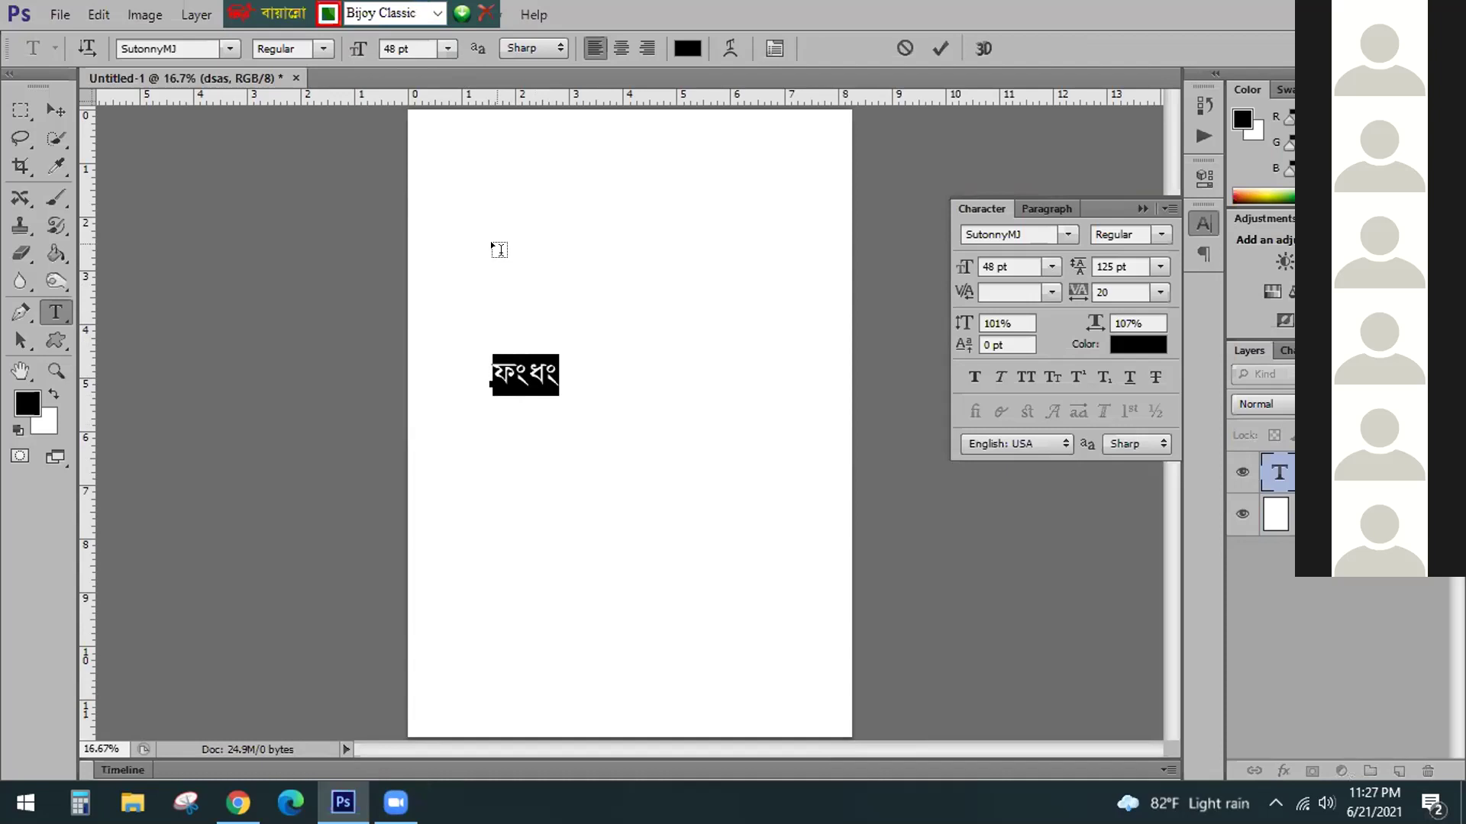
text(জ)
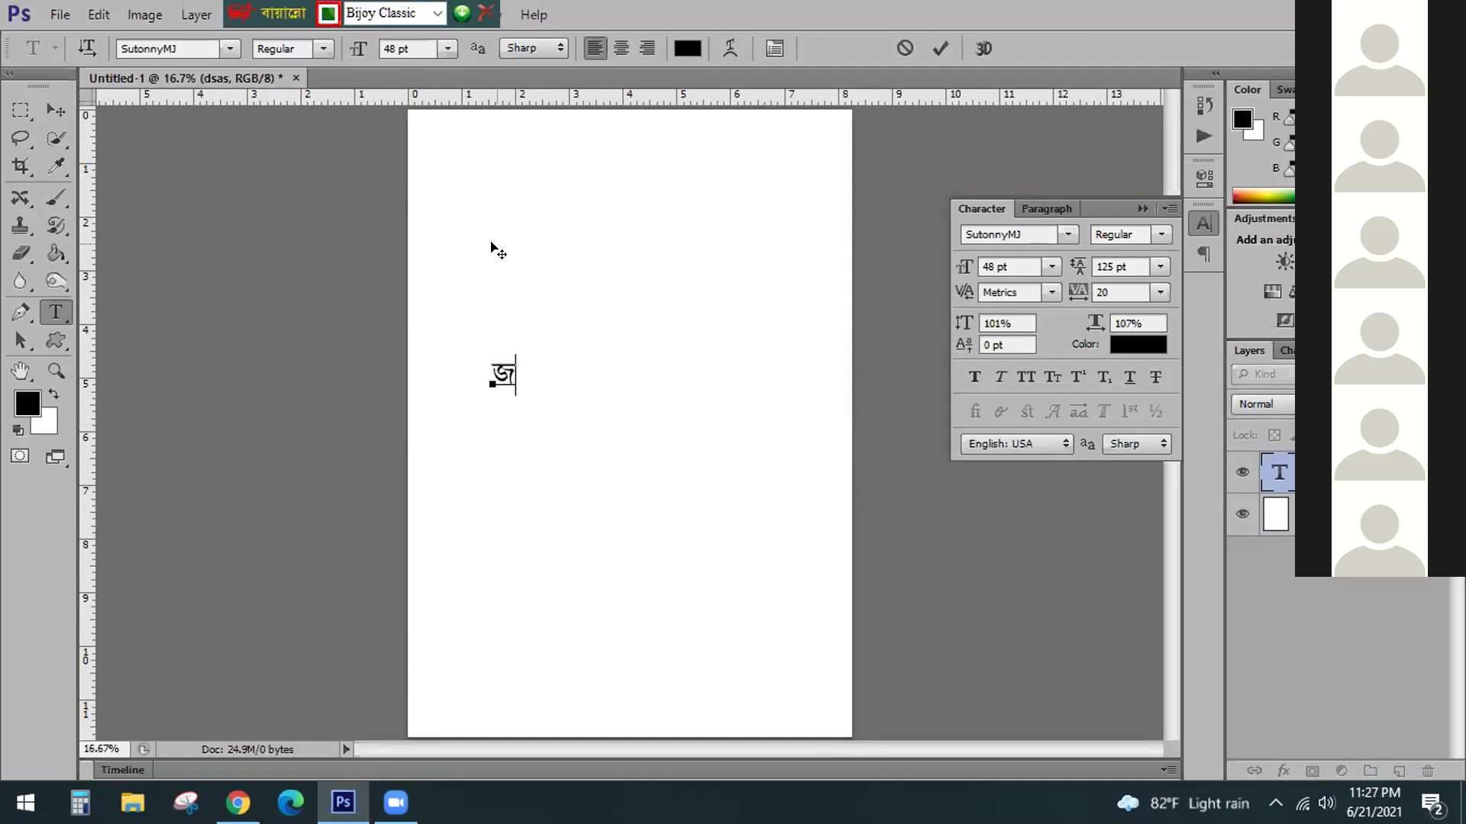
key(BackSpace)
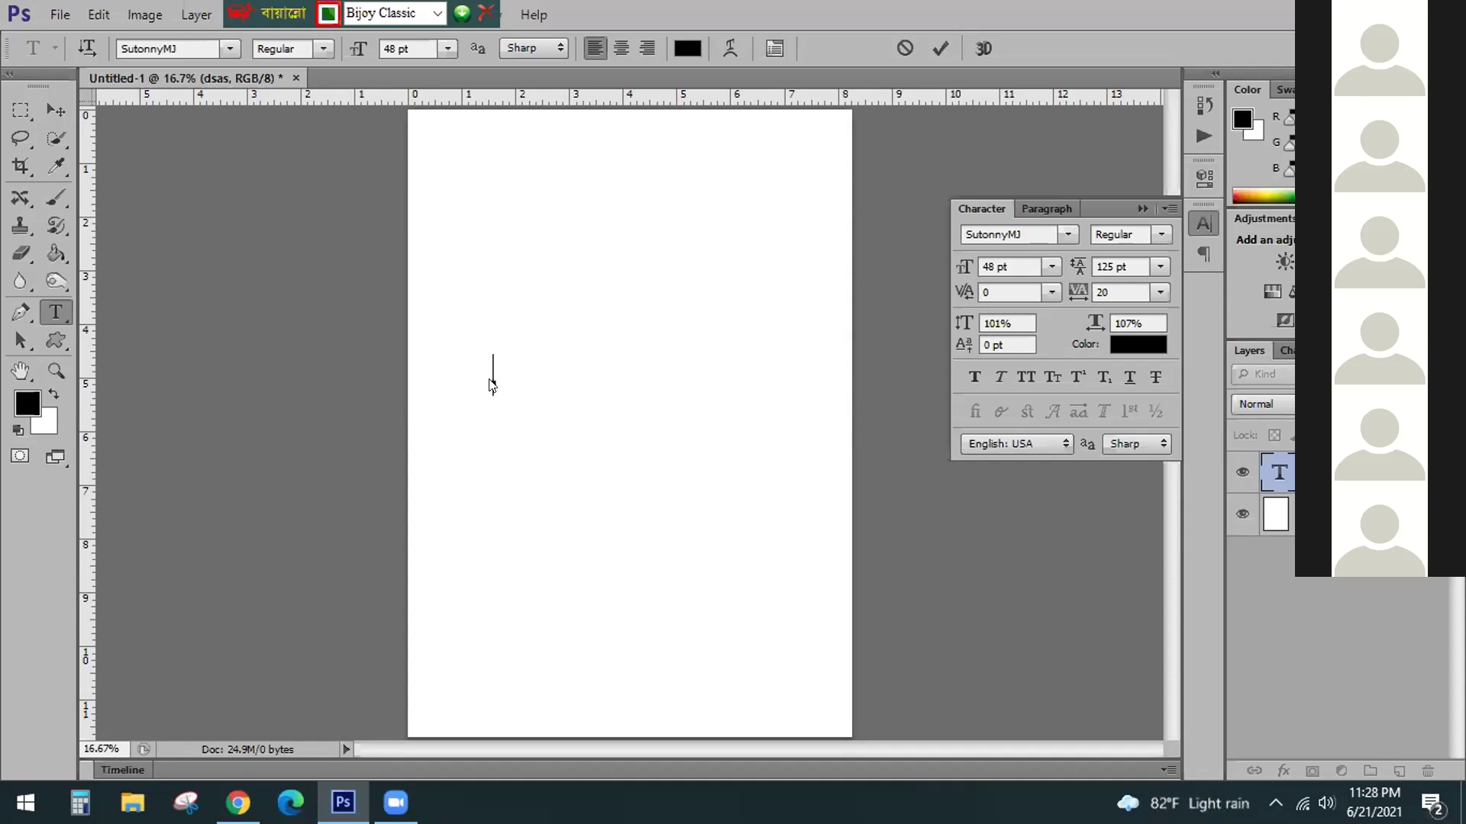
text(জ)
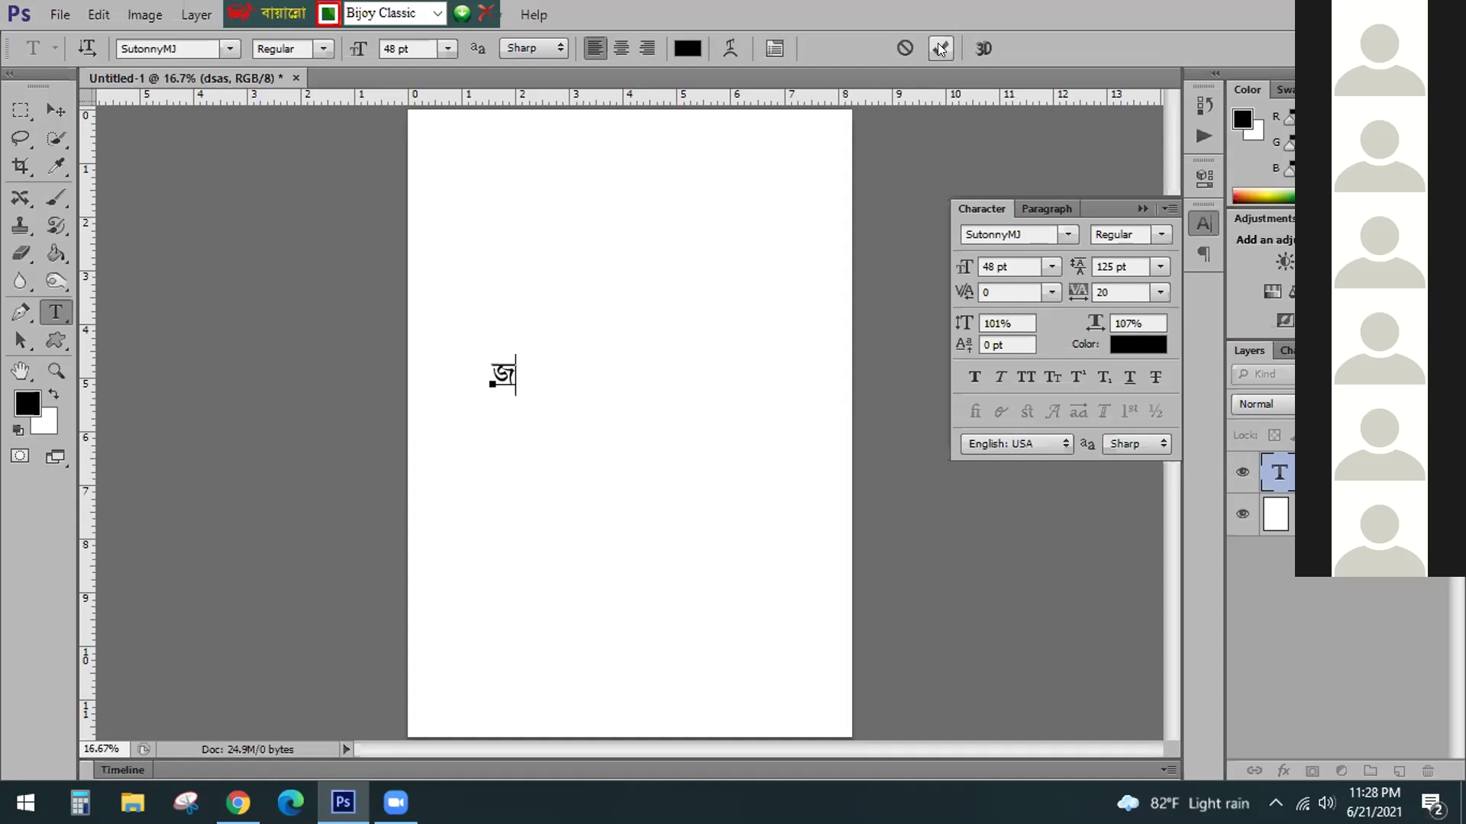
click(940, 48)
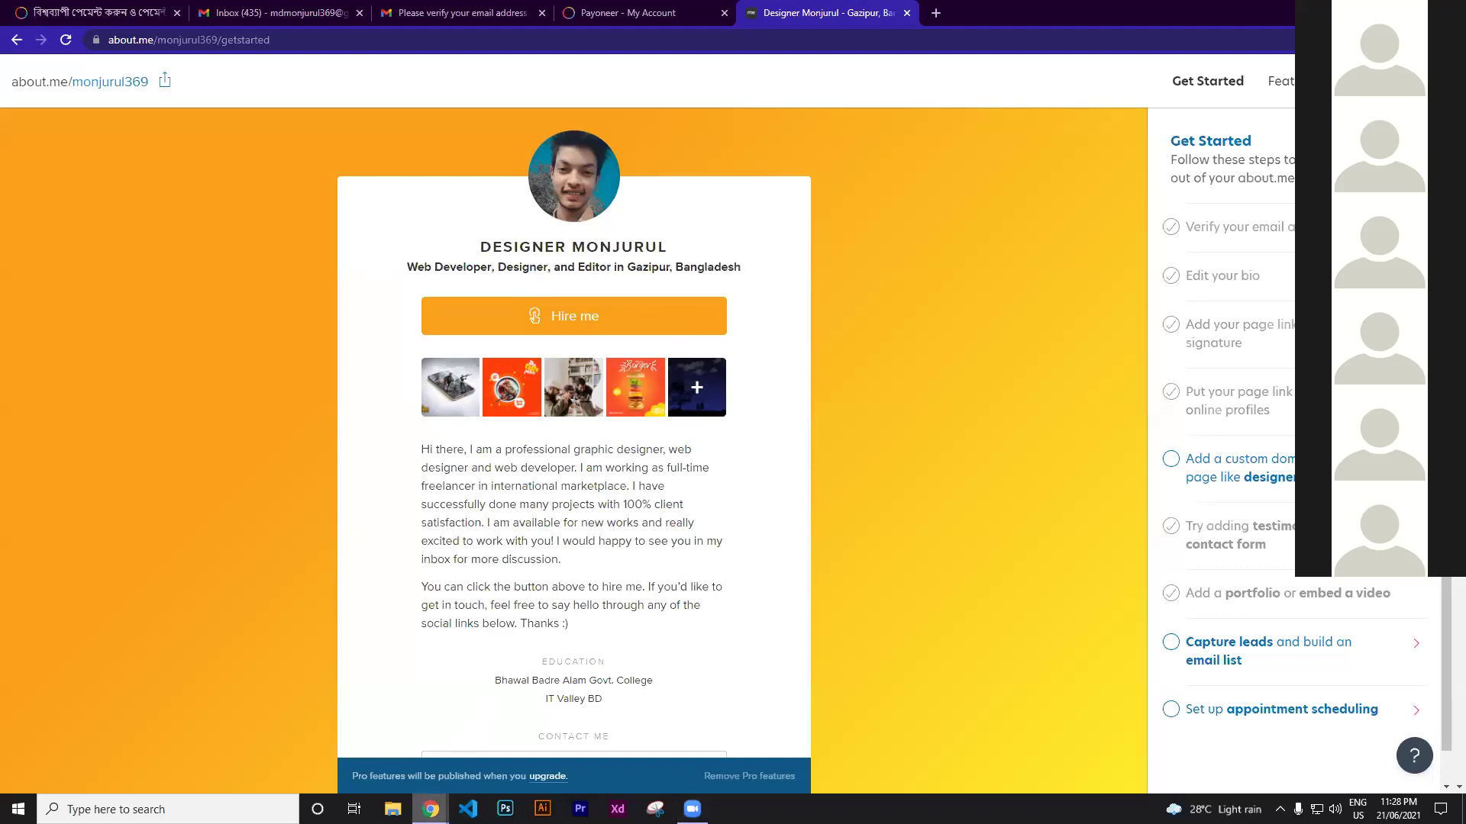
Close the four extra Facebook tabs and return to the about.me profile tab
mouse_move(431, 807)
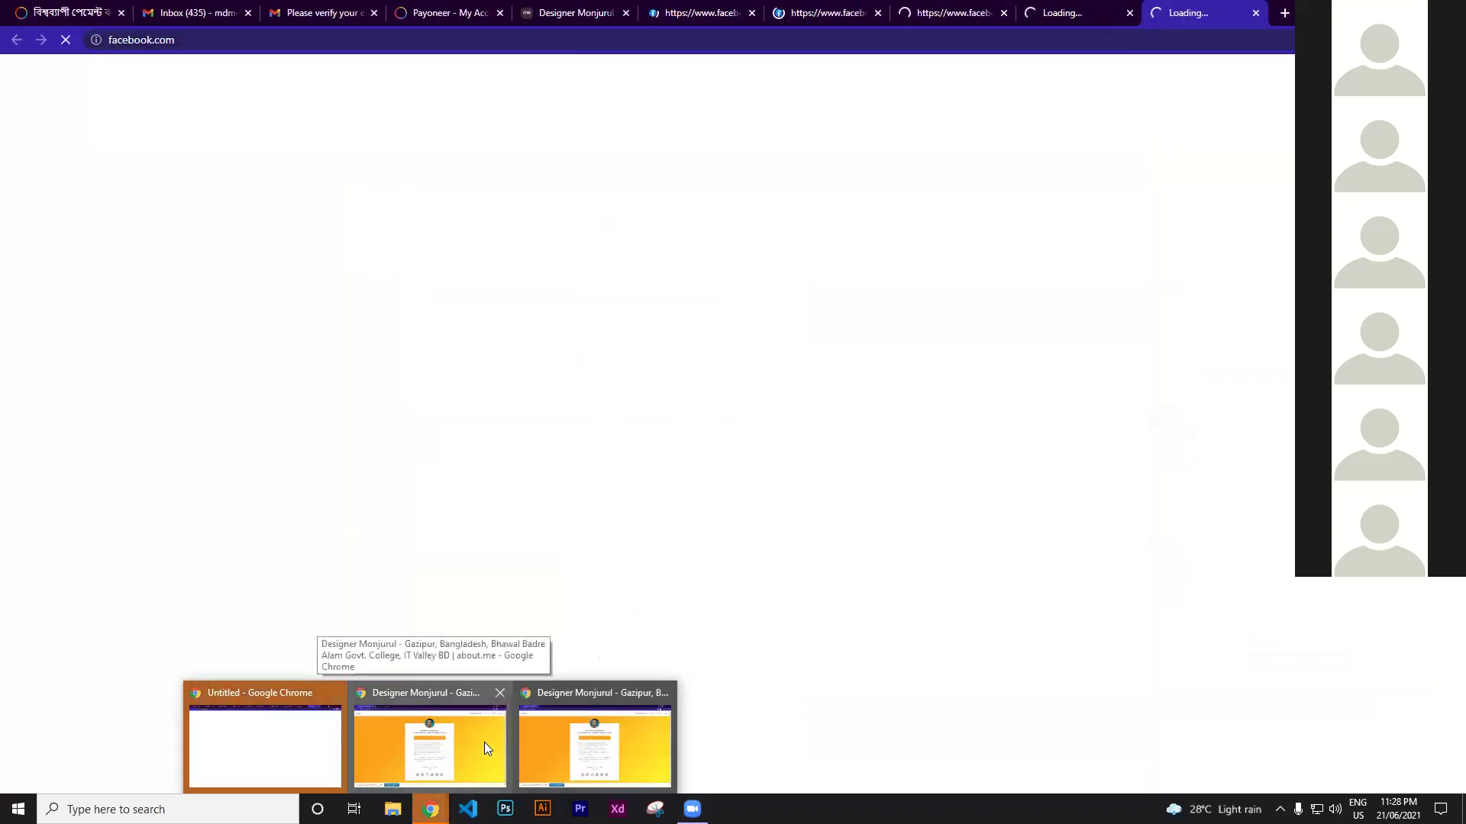
click(1255, 12)
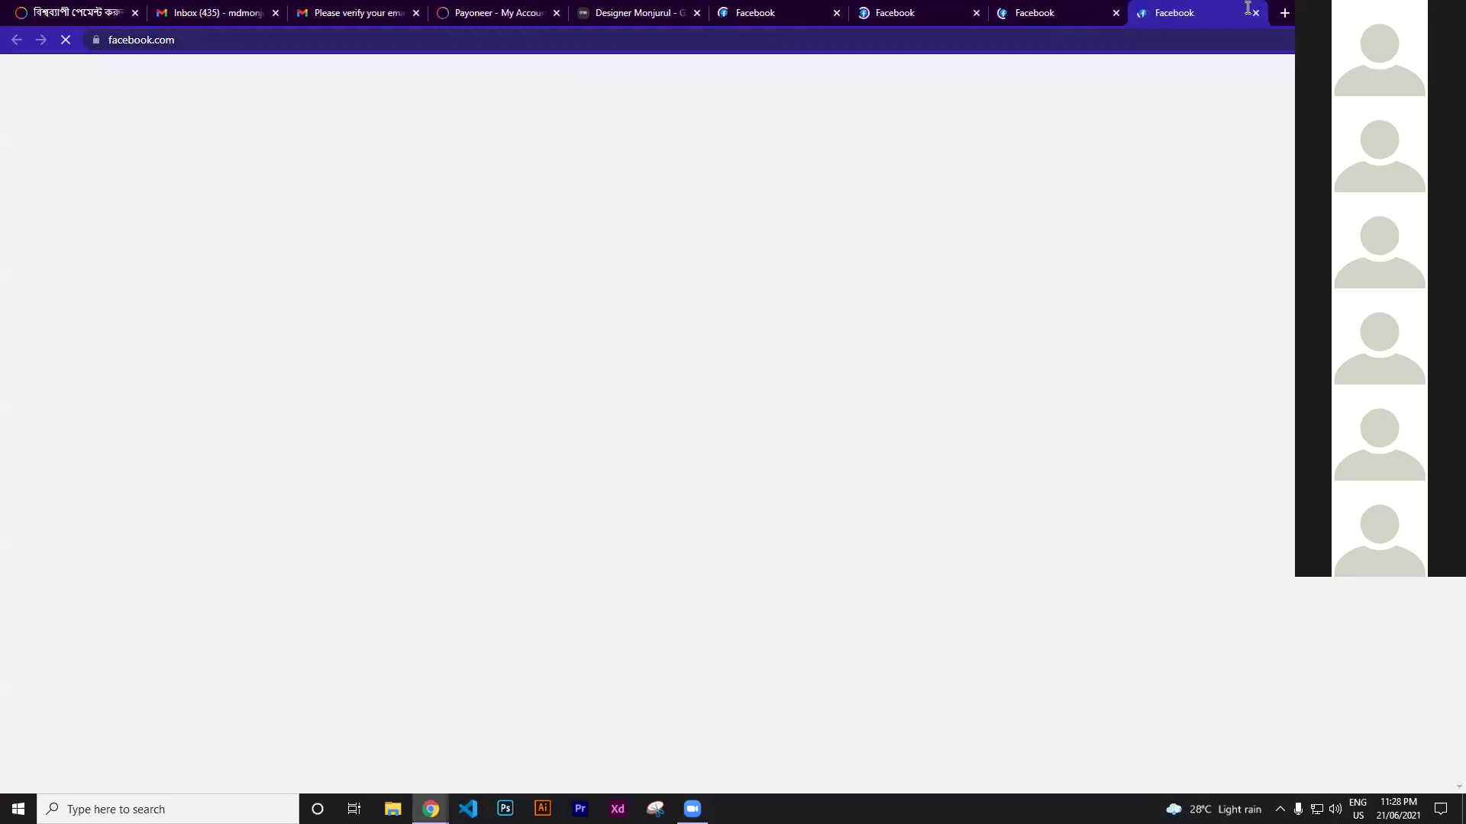
click(1254, 12)
click(1254, 12)
middle_click(1109, 17)
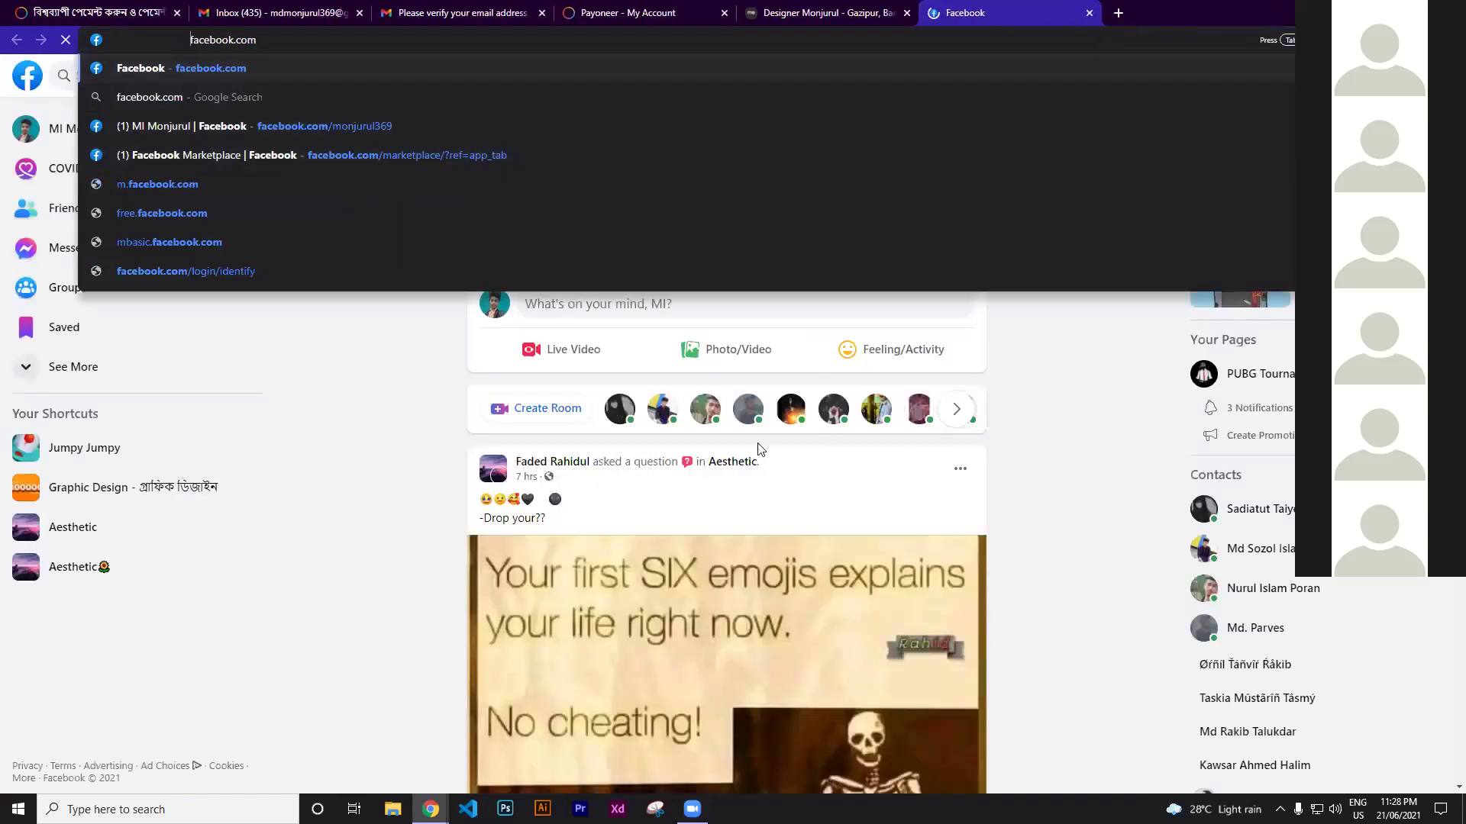
key(ctrl+shift+Tab)
scroll(504, 744, down, 4)
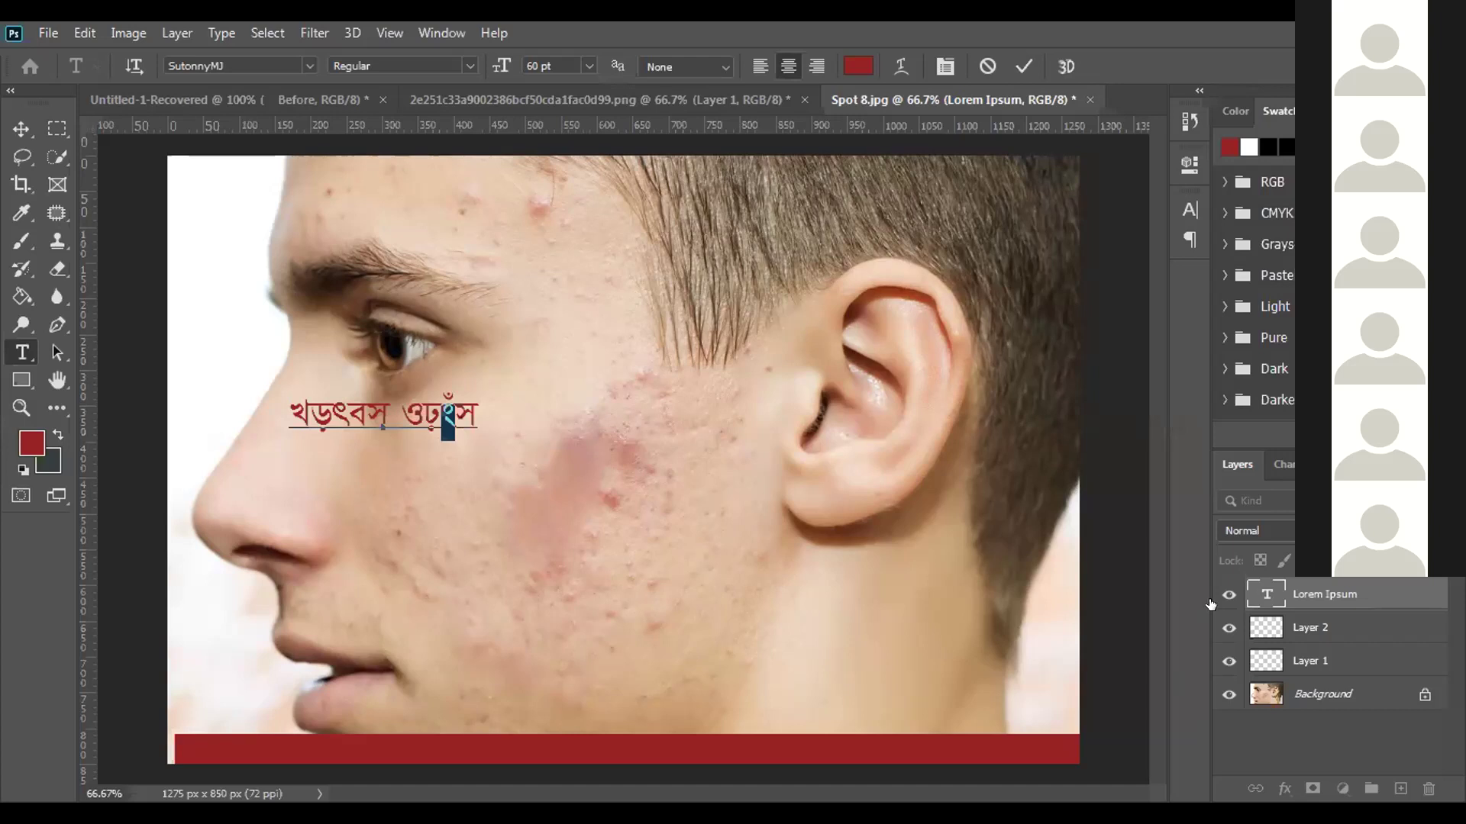
Select the red Bangla text line and nudge it slightly right and down
click(472, 411)
key(ctrl+a)
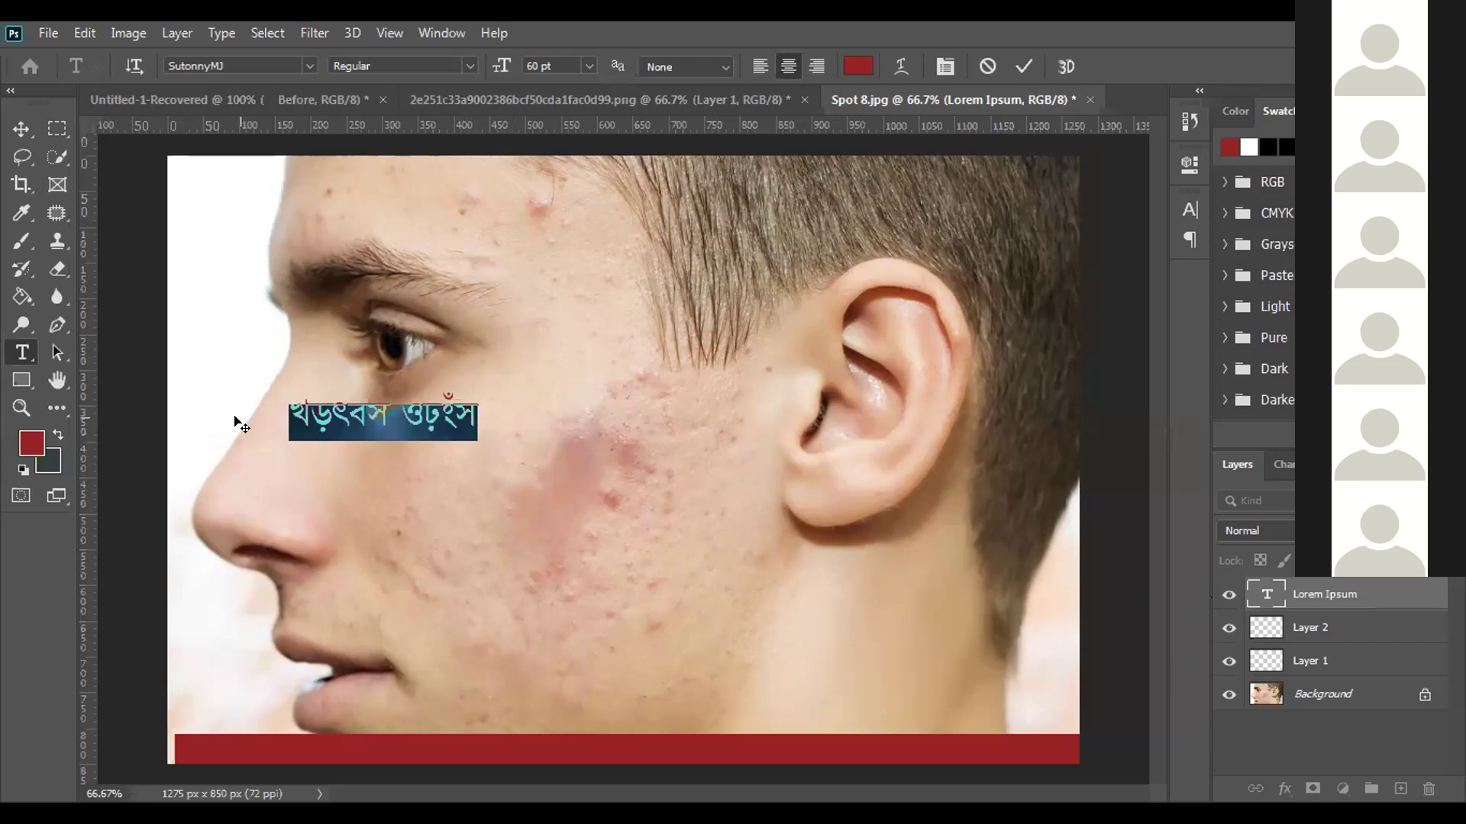
drag(319, 405, 475, 407)
click(475, 407)
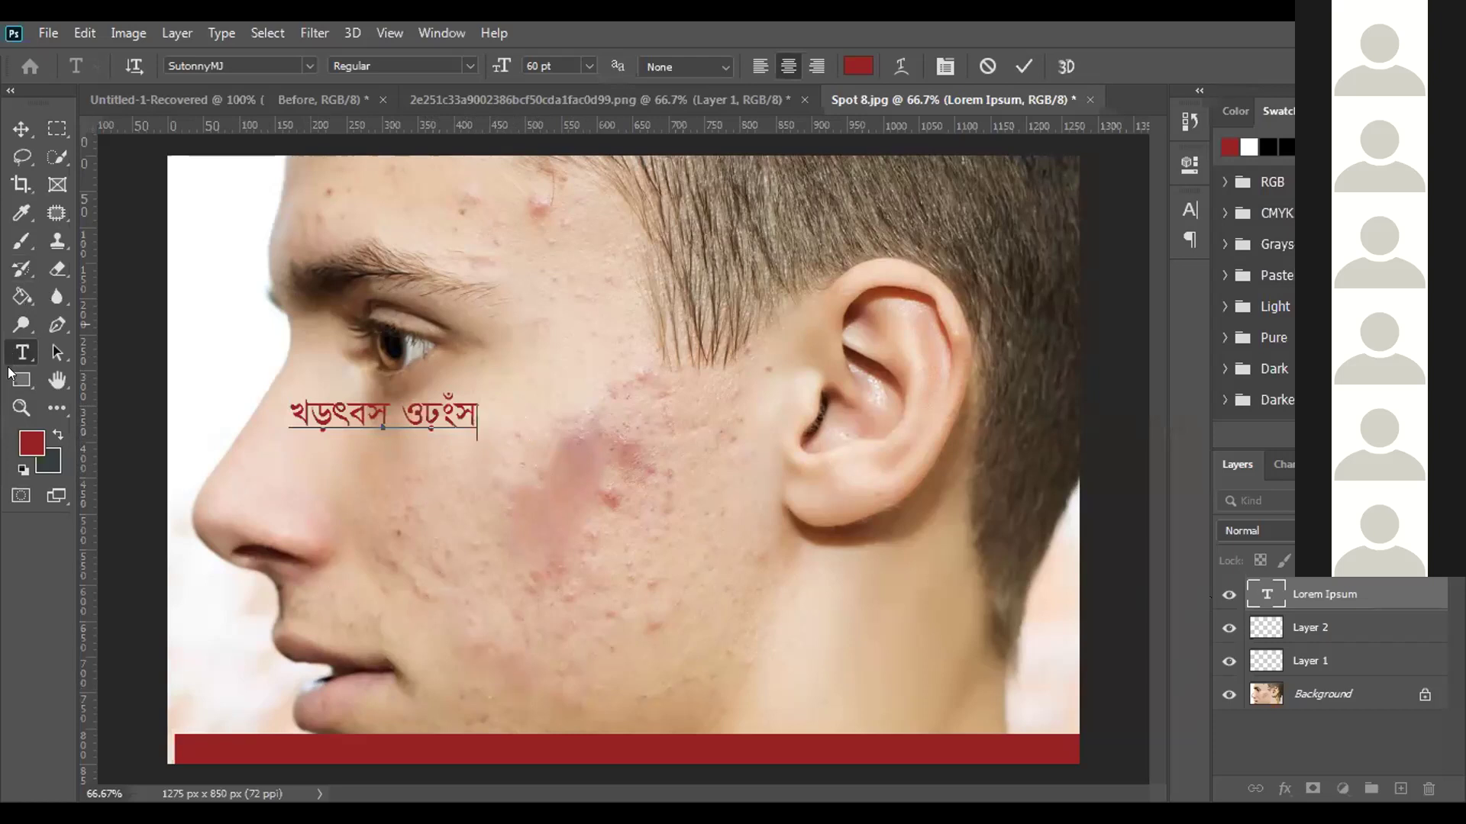
drag(467, 425, 493, 492)
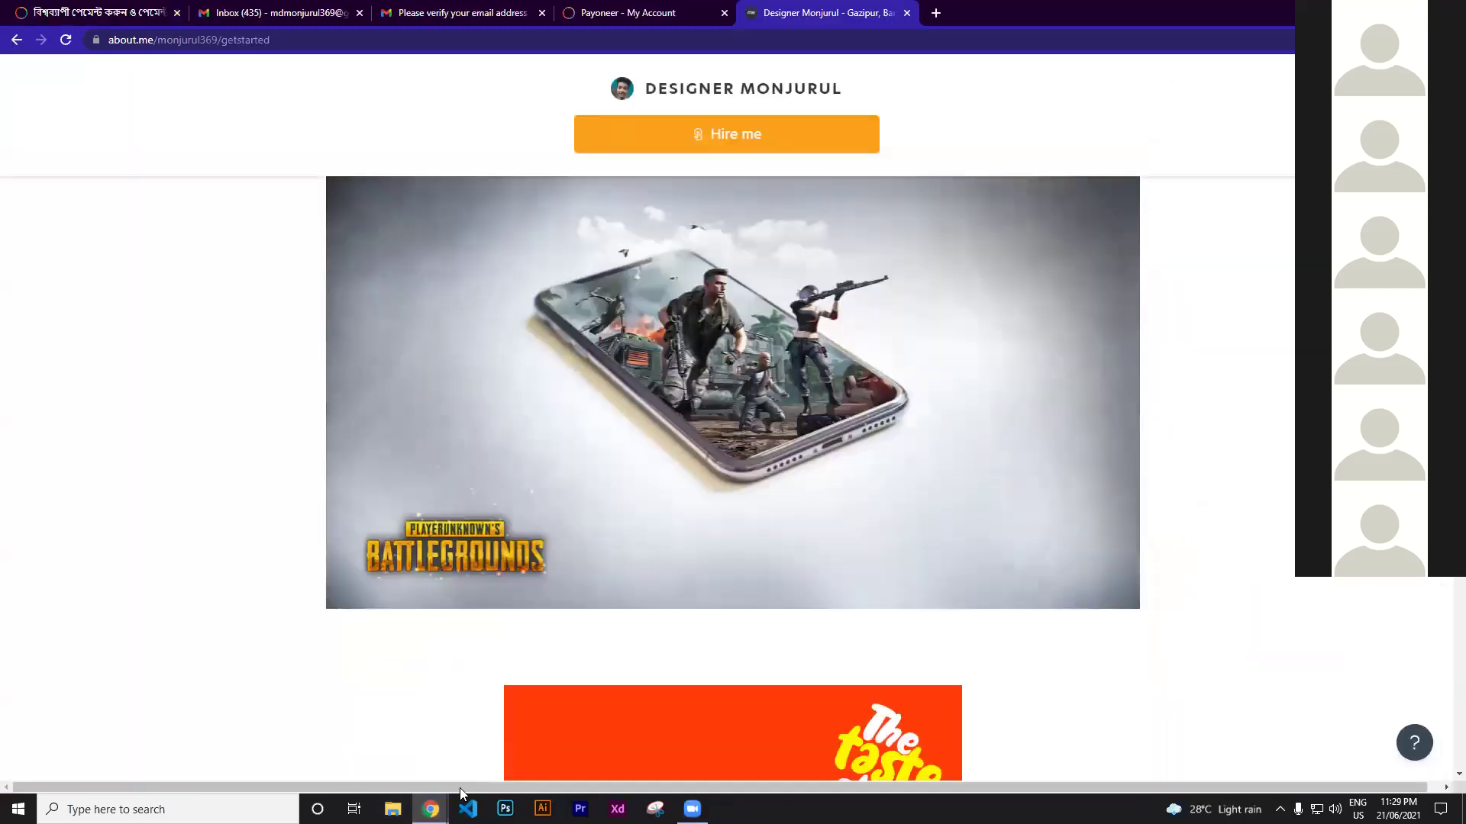
Bring the other Chrome window with the about.me getting-started page forward and scroll through it
scroll(726, 311, down, 7)
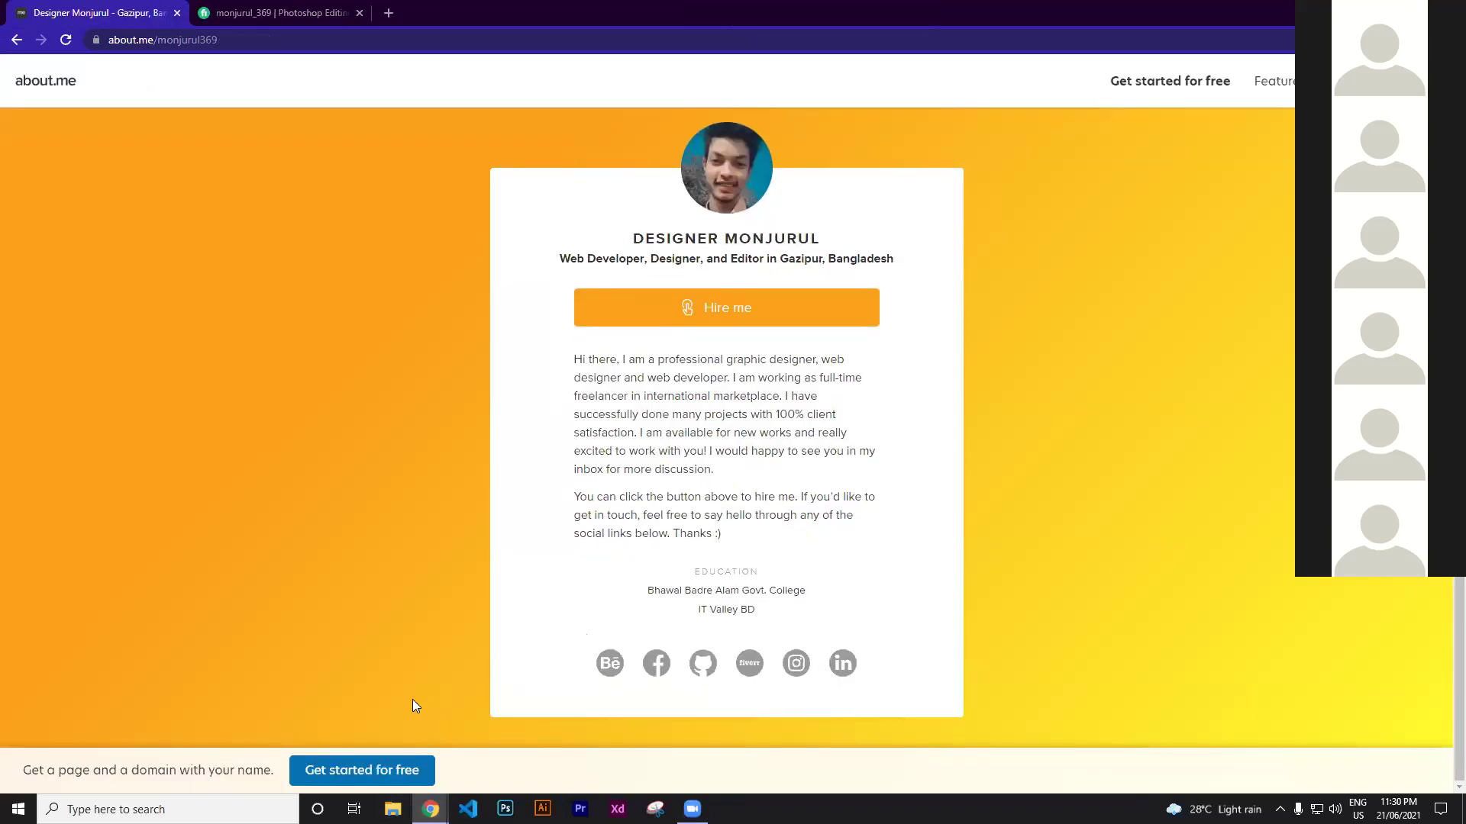
mouse_move(430, 808)
click(475, 708)
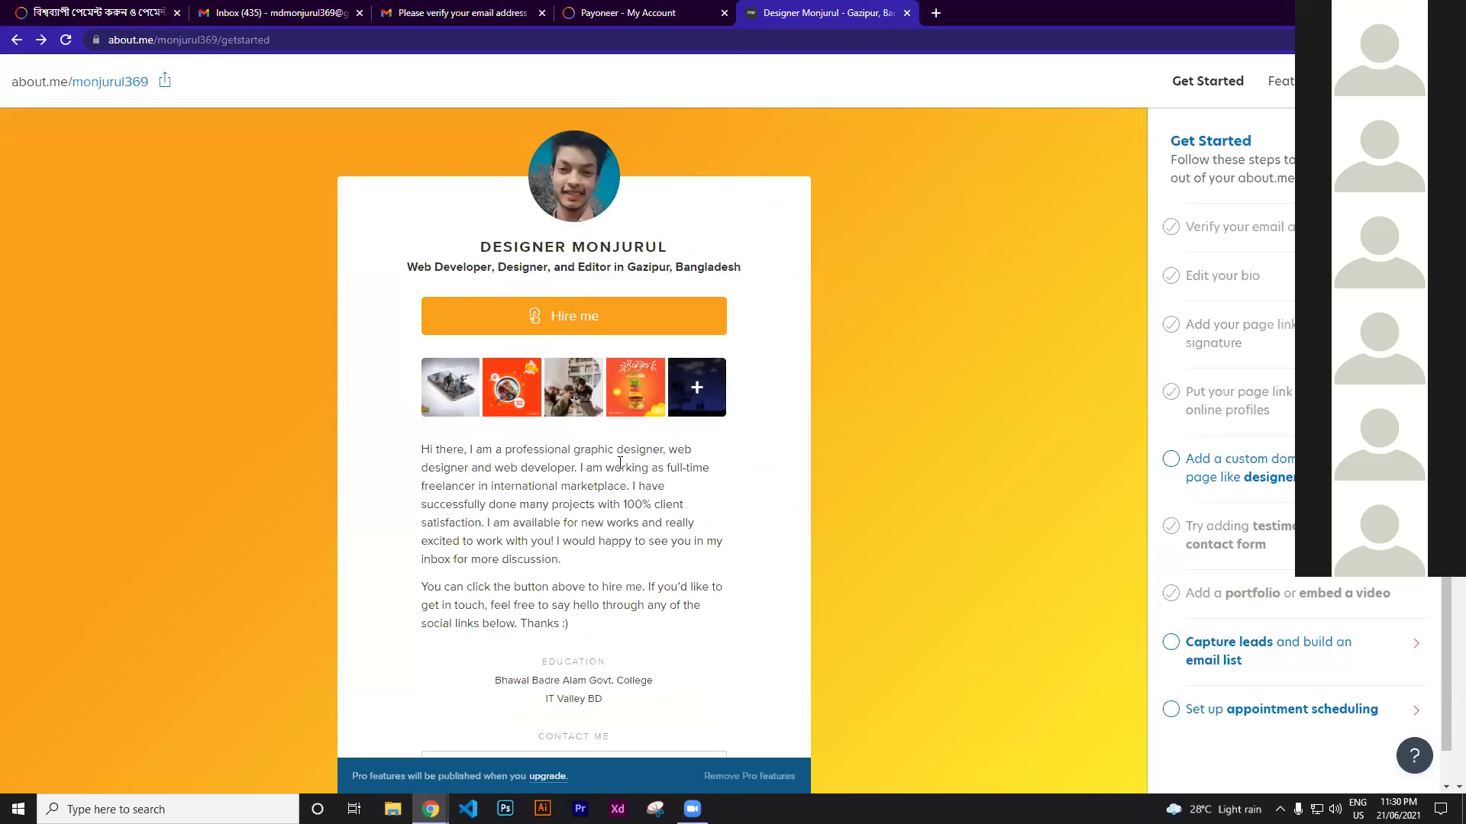
scroll(620, 462, down, 3)
scroll(593, 491, up, 1)
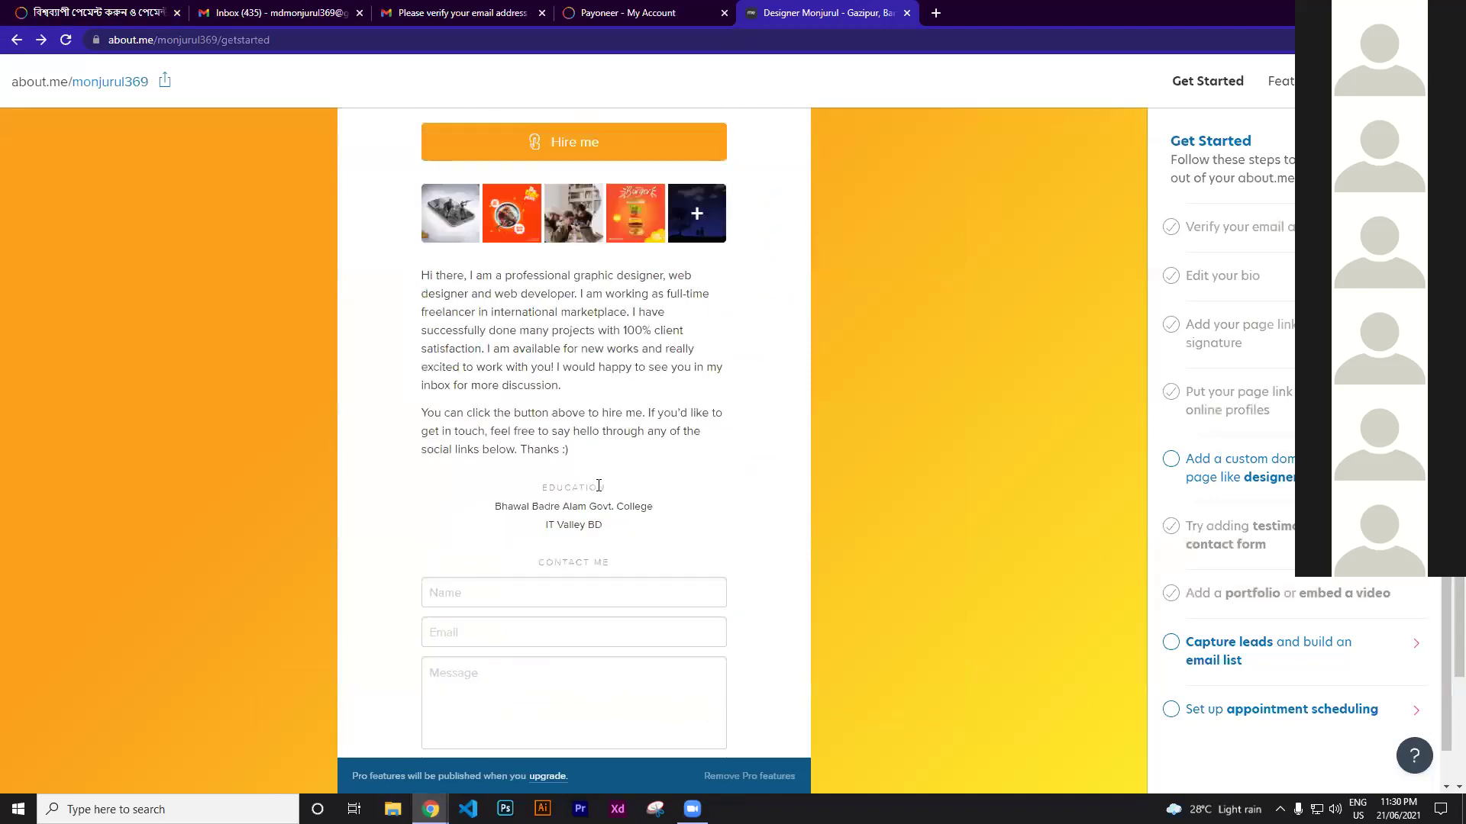
scroll(598, 486, up, 1)
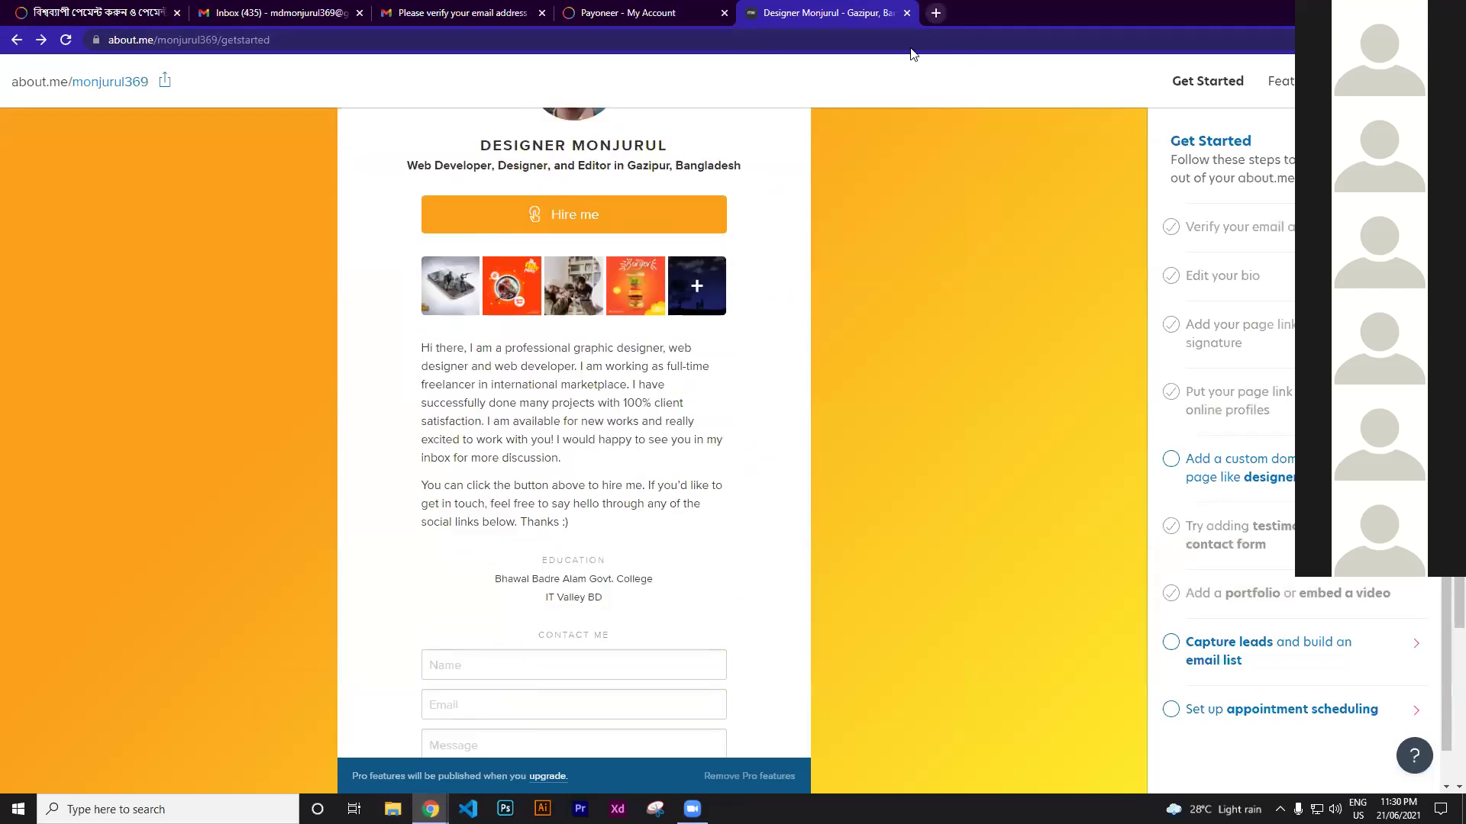
key(ctrl+t)
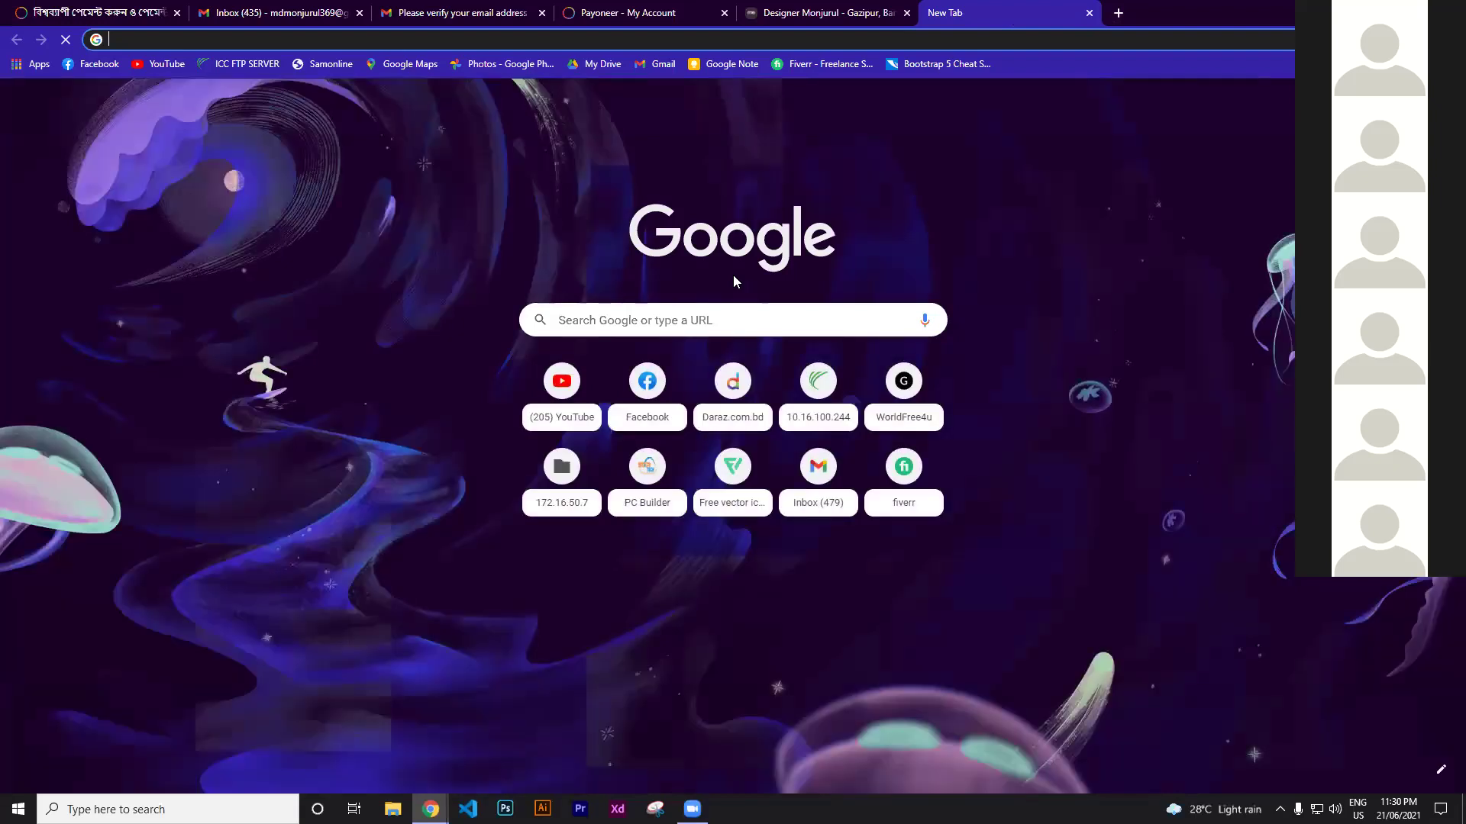
Load monjurul5.github.io and scroll down through the FOOD site's About Us and Our Menu sections
text(monjurul5.github.io/food.github.io)
key(Return)
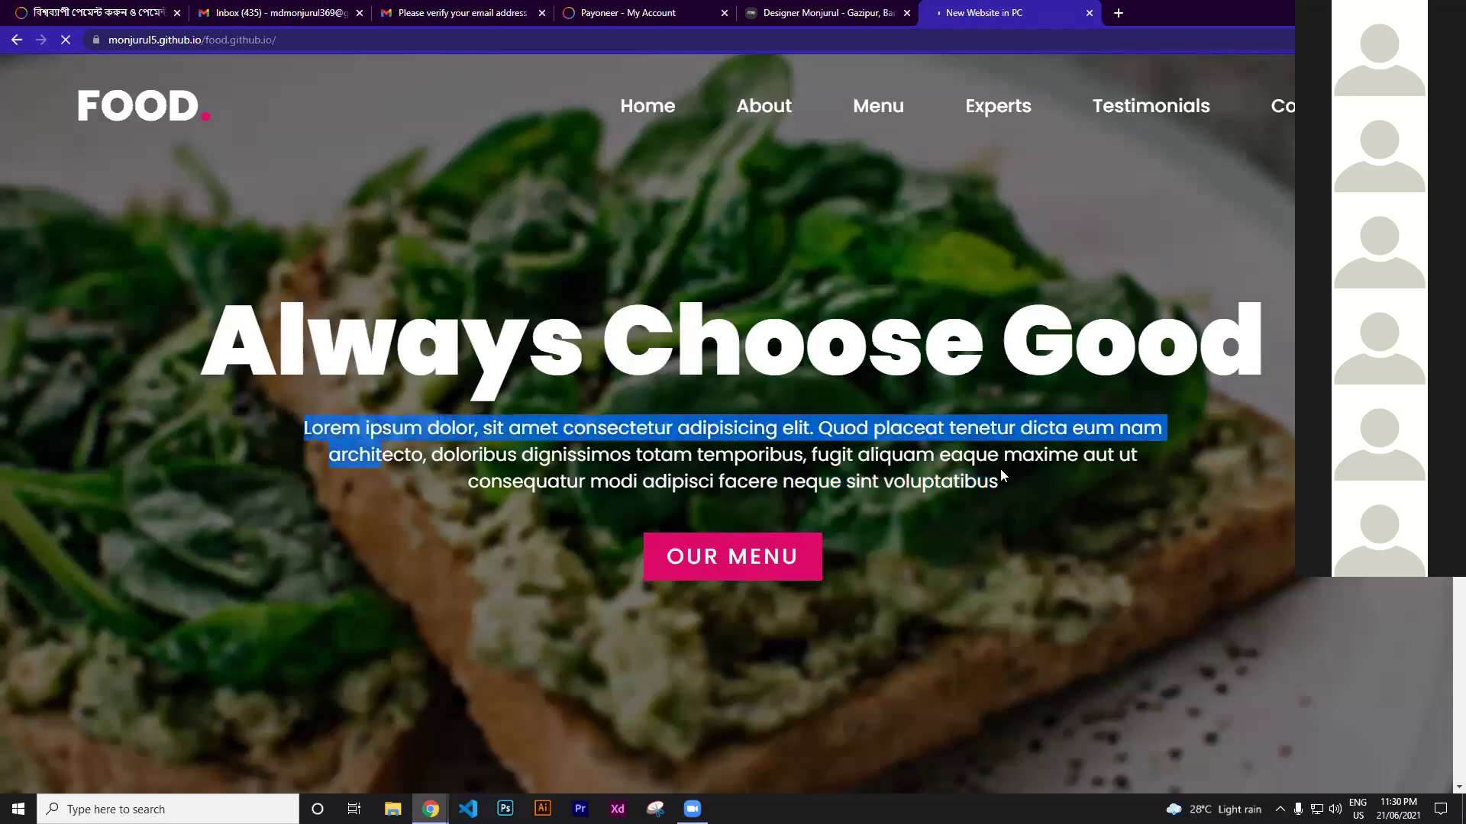
scroll(829, 304, down, 1)
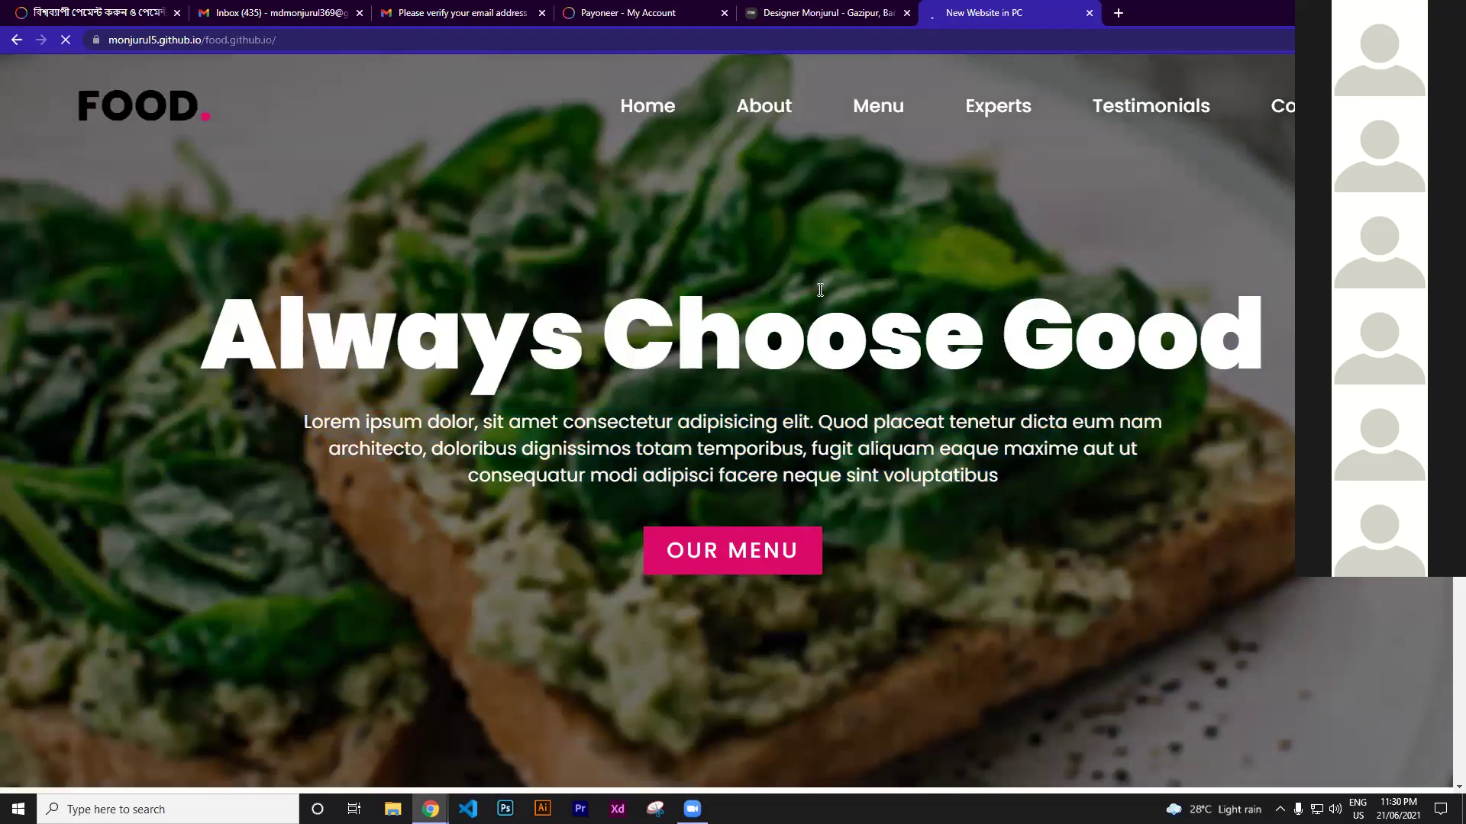
scroll(458, 313, down, 1)
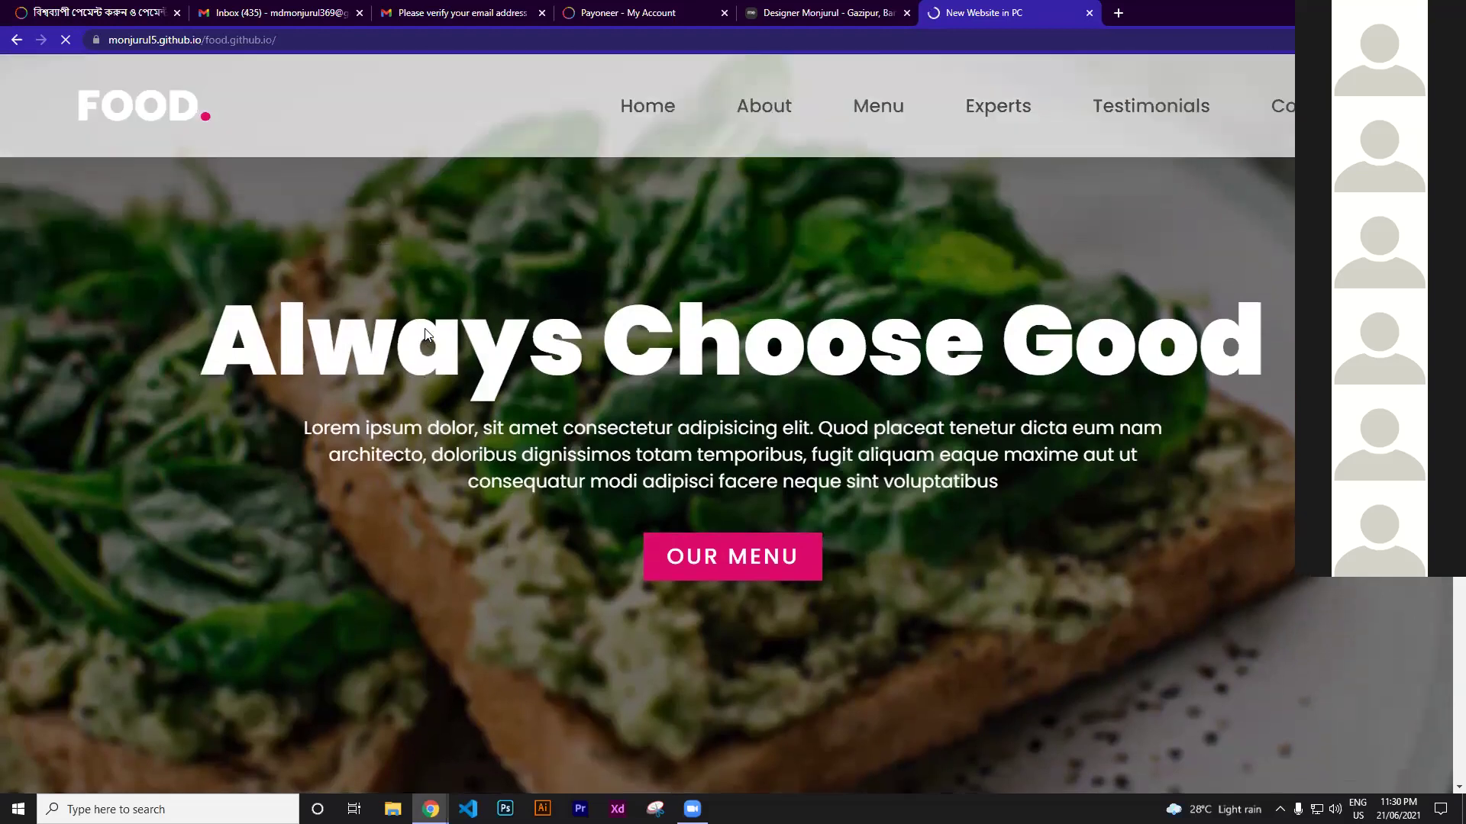
scroll(498, 348, down, 2)
scroll(154, 148, down, 2)
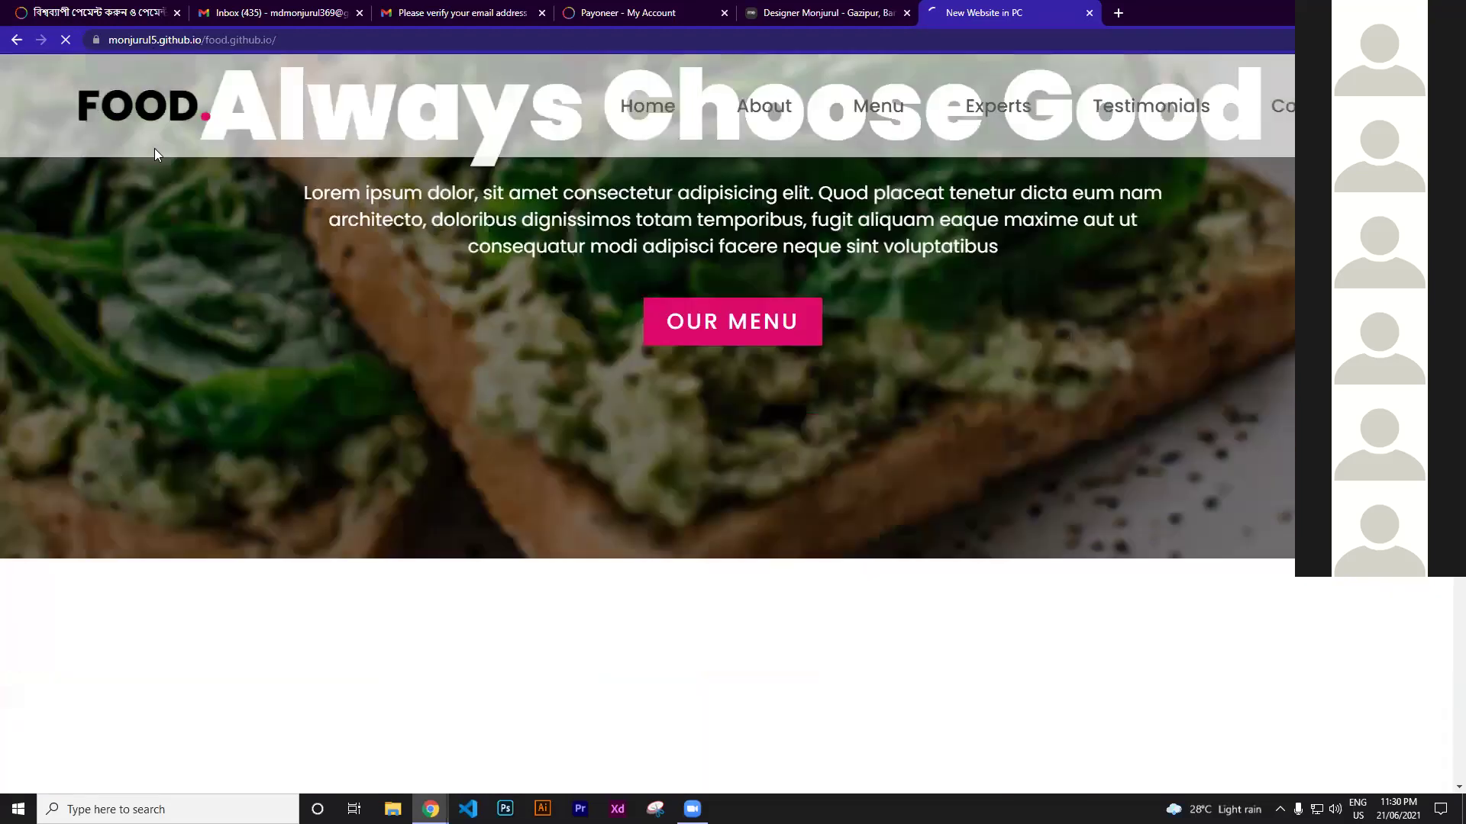
scroll(130, 69, down, 4)
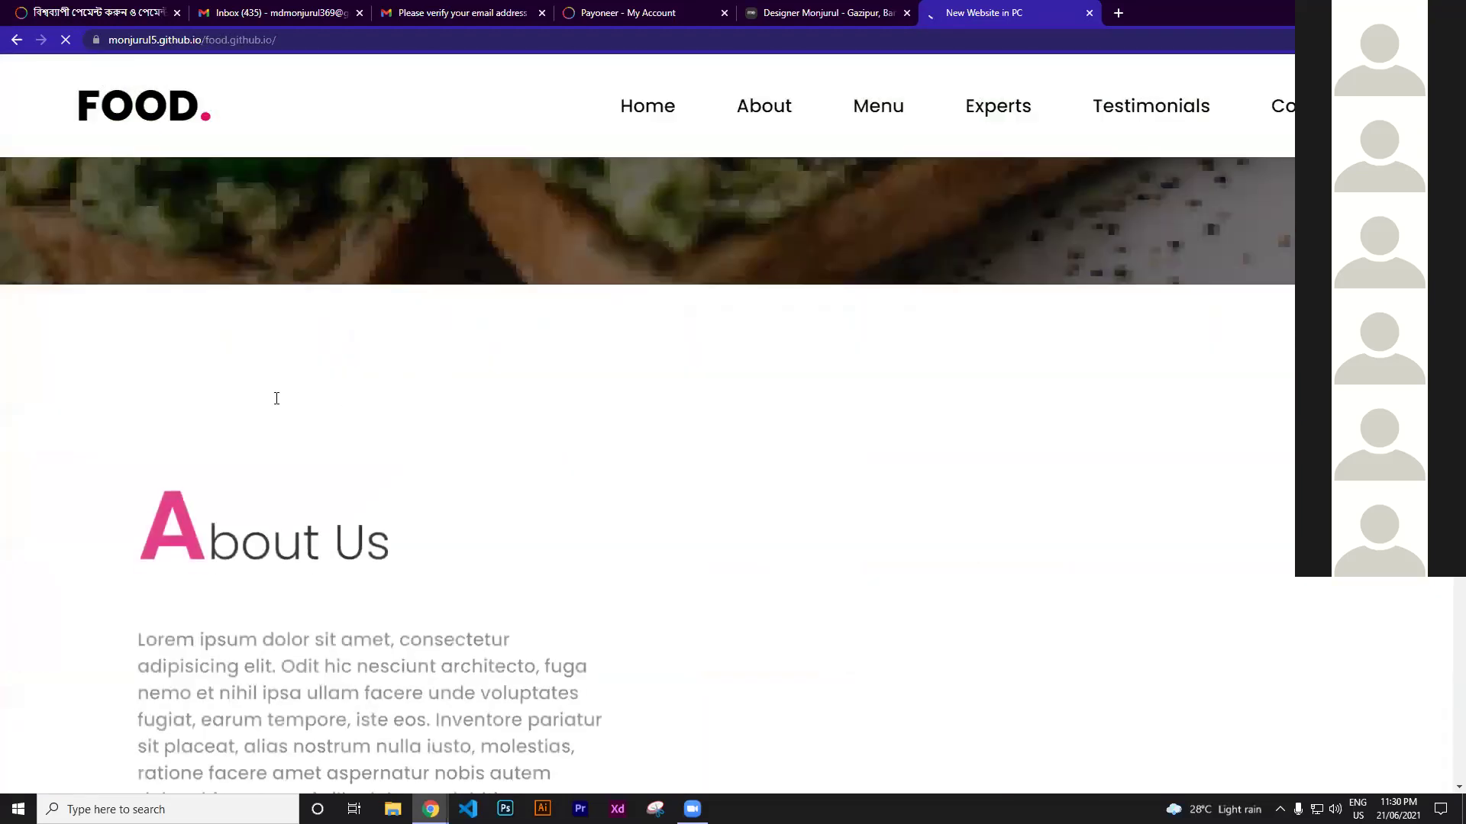
scroll(275, 396, down, 4)
Scroll back up to the FOOD site's 'Always Choose Good' hero banner
scroll(1132, 487, up, 1)
scroll(716, 383, up, 4)
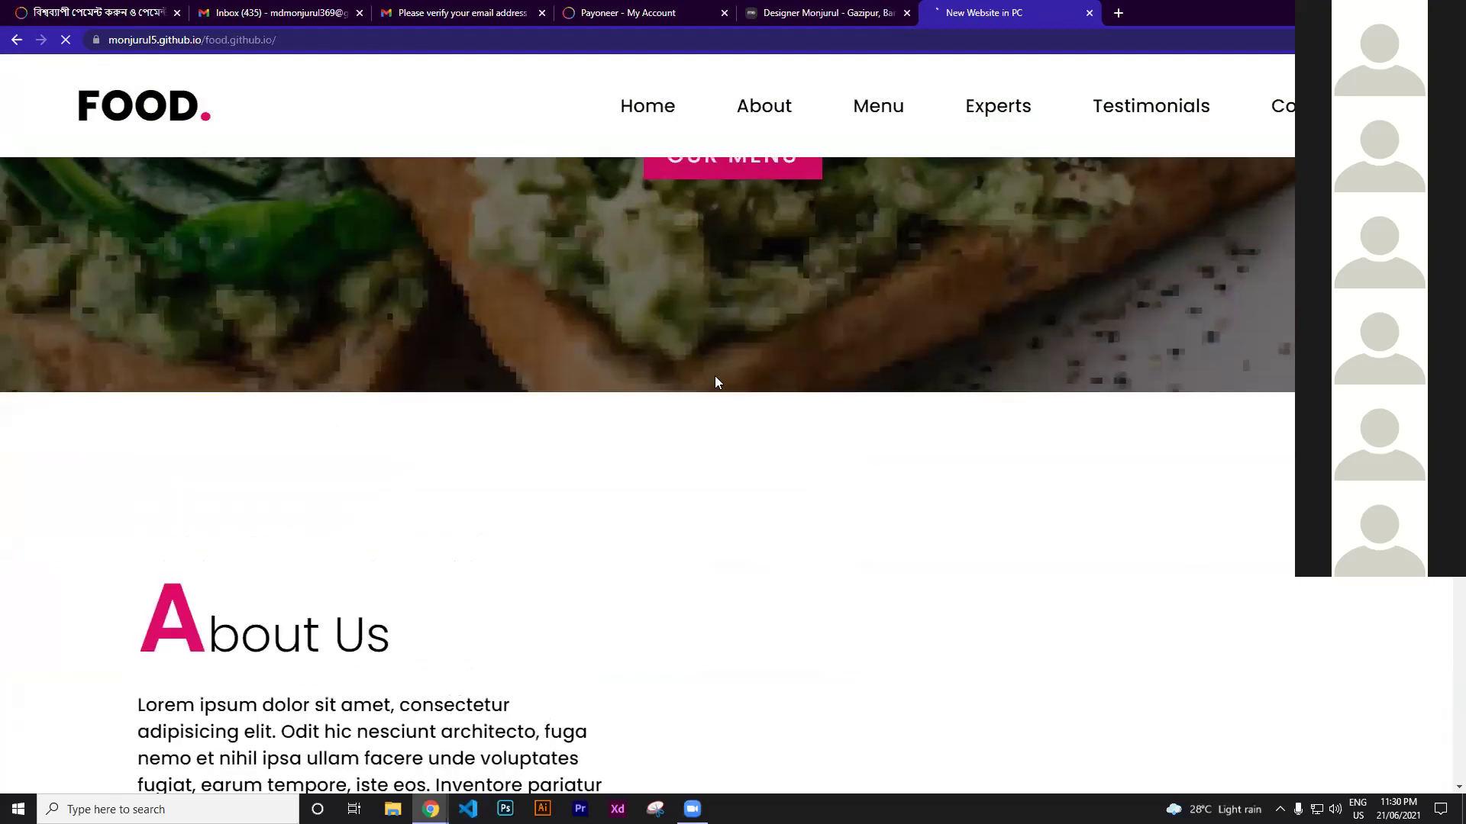
scroll(600, 429, up, 1)
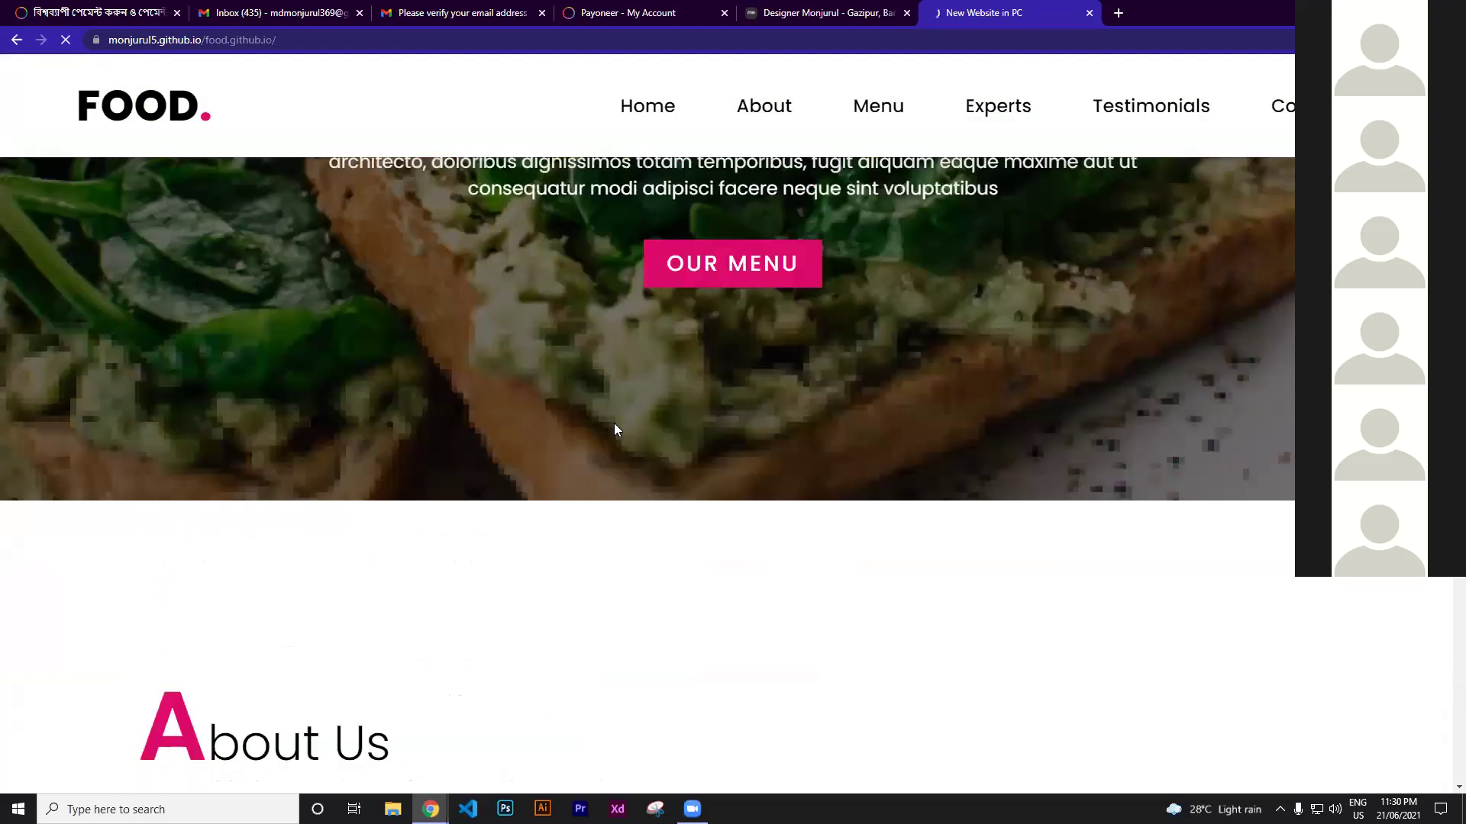
scroll(614, 422, up, 4)
scroll(725, 439, down, 10)
scroll(731, 443, down, 12)
scroll(742, 372, up, 1)
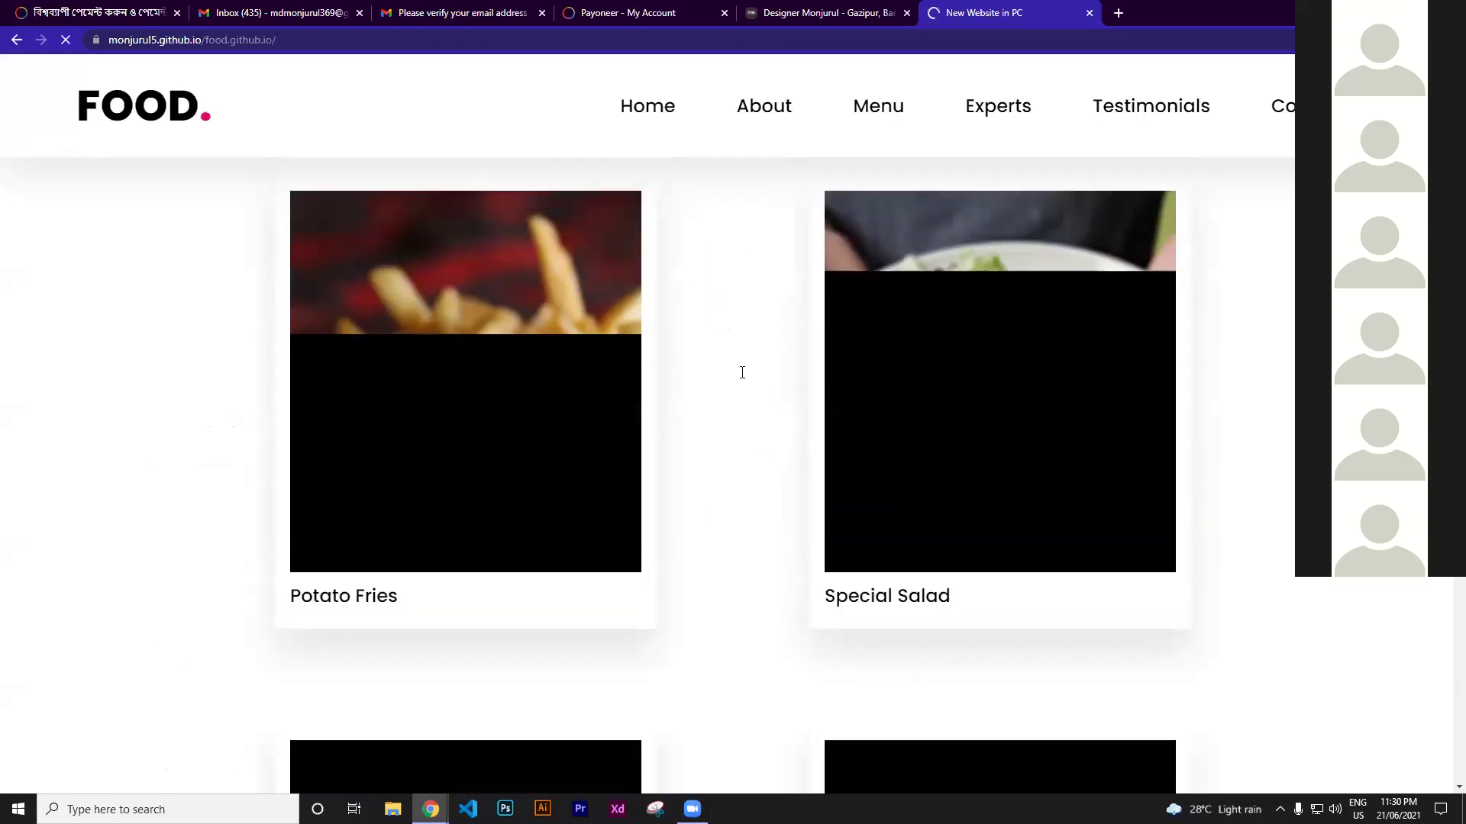
scroll(741, 372, up, 3)
scroll(726, 425, down, 1)
scroll(730, 427, up, 4)
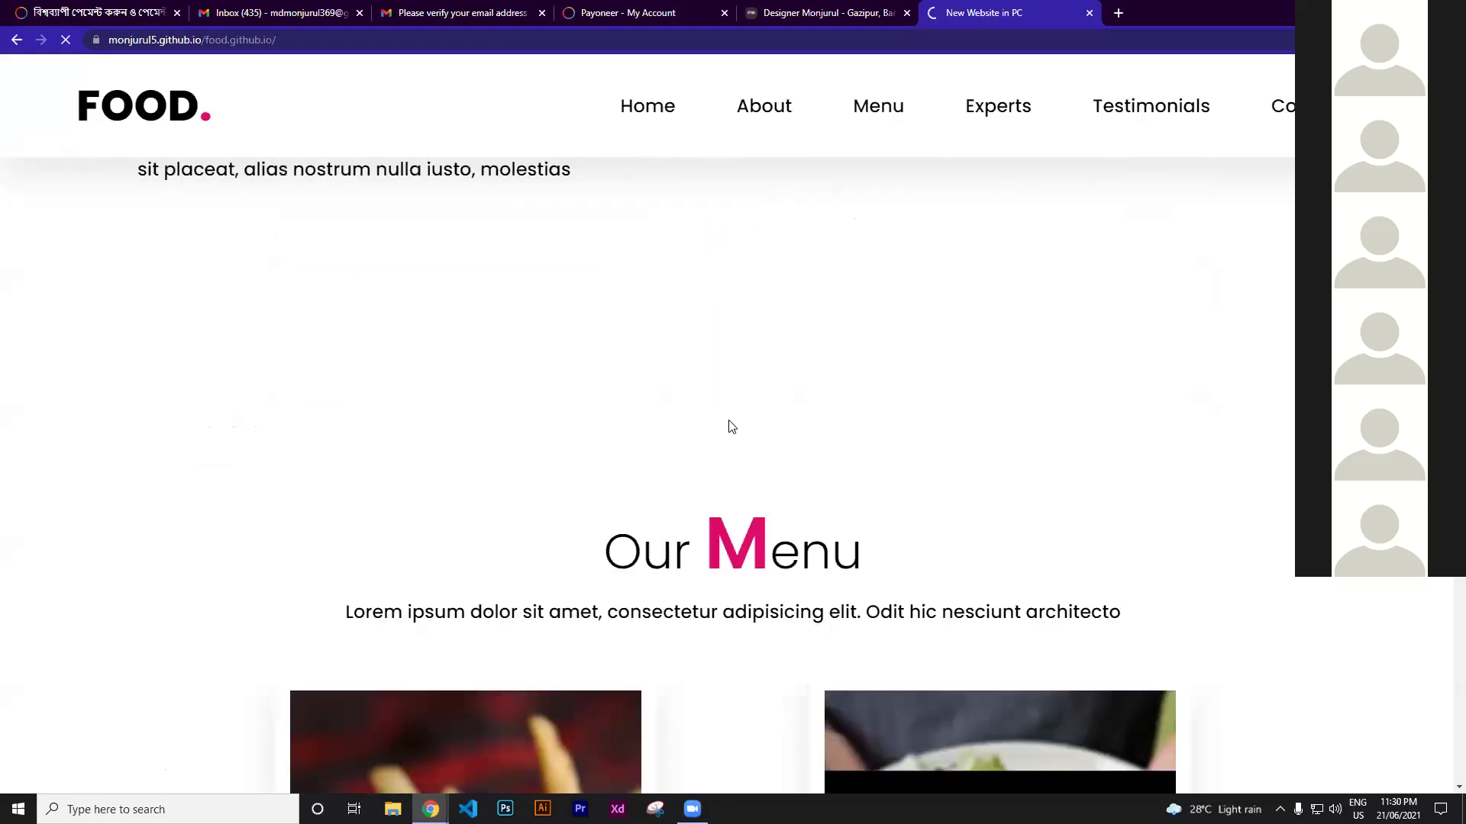
scroll(593, 409, up, 4)
scroll(622, 377, up, 5)
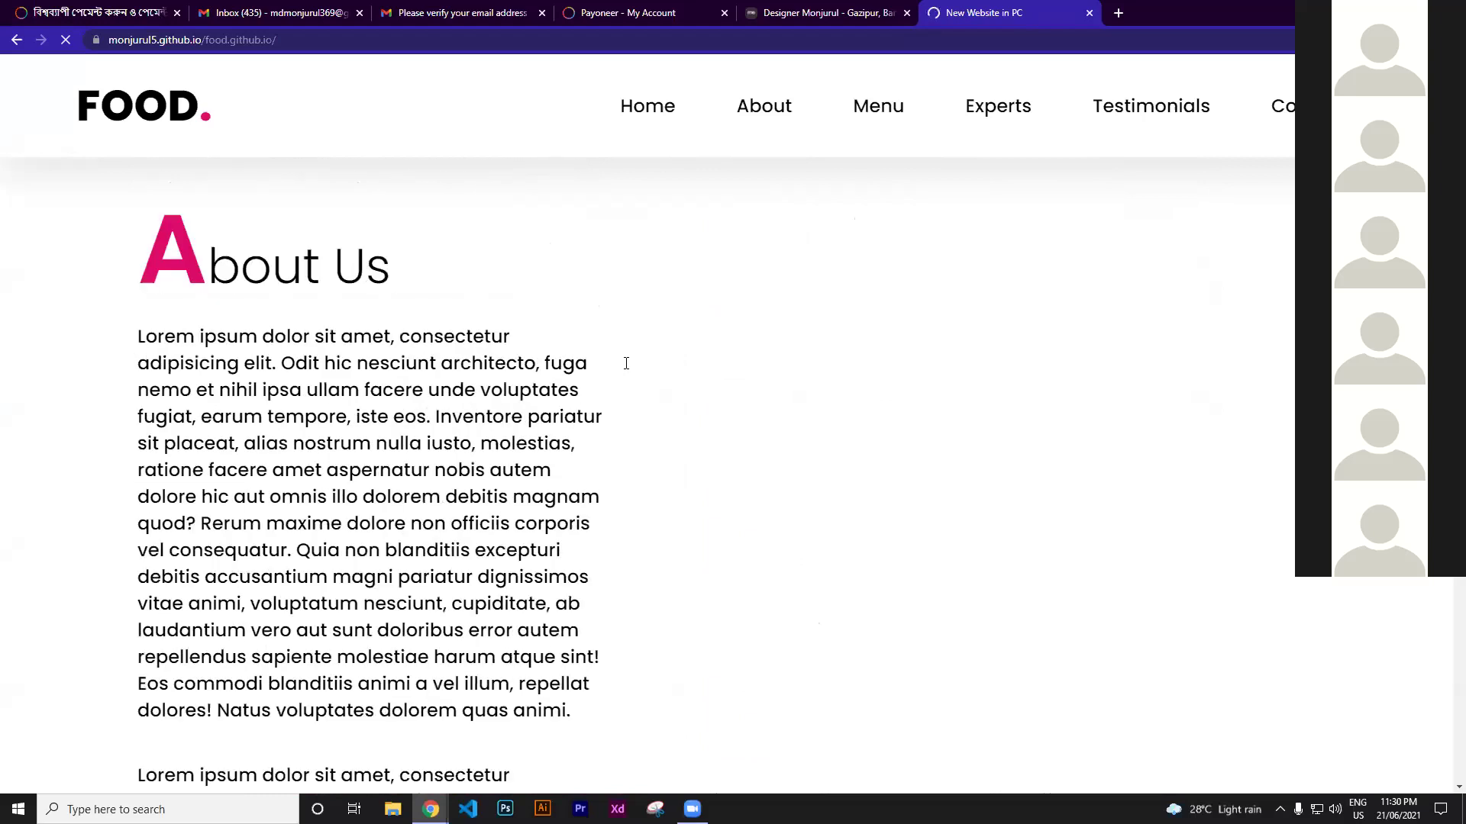
scroll(622, 366, up, 5)
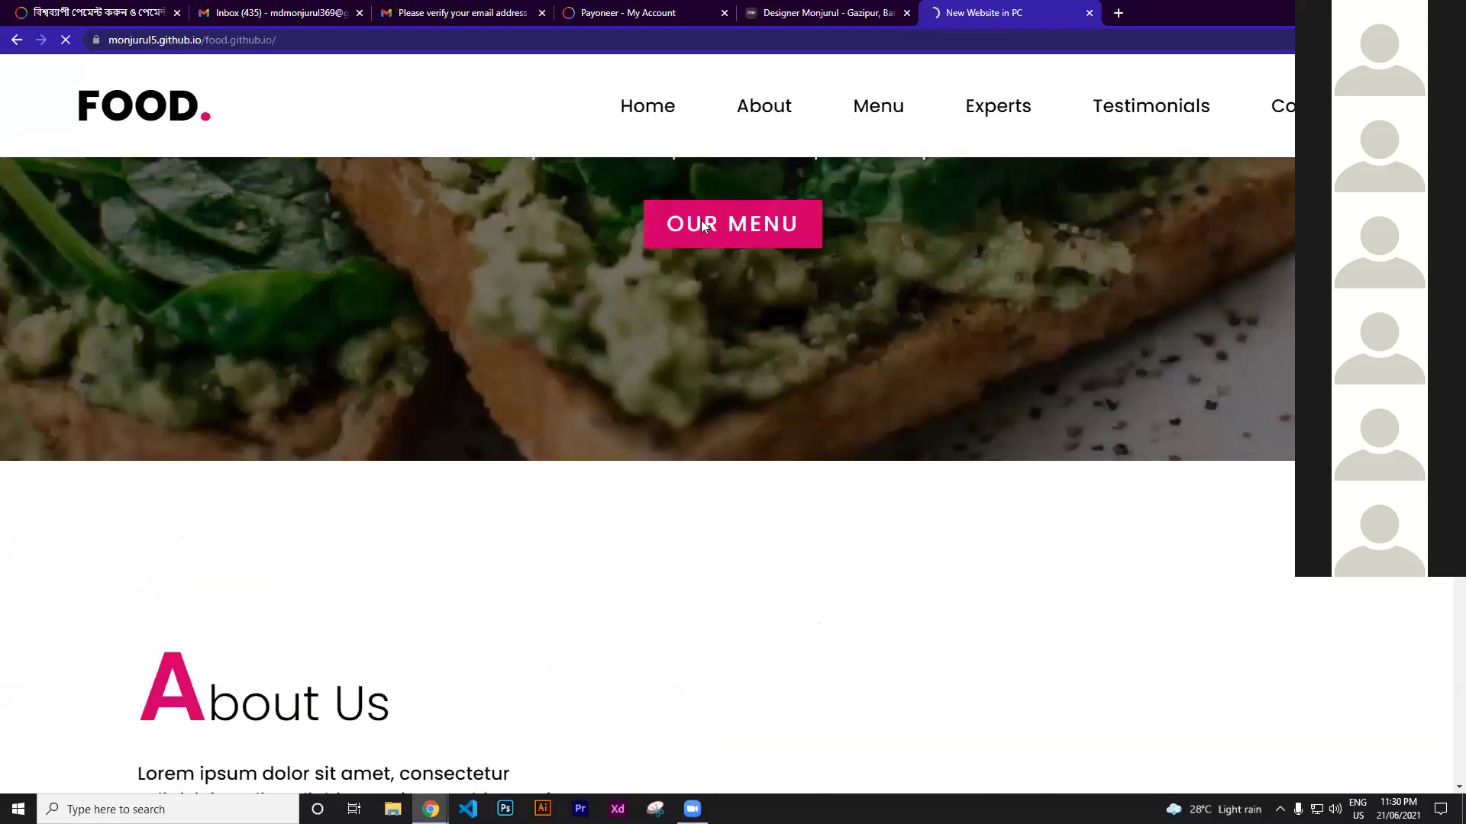
scroll(691, 229, up, 4)
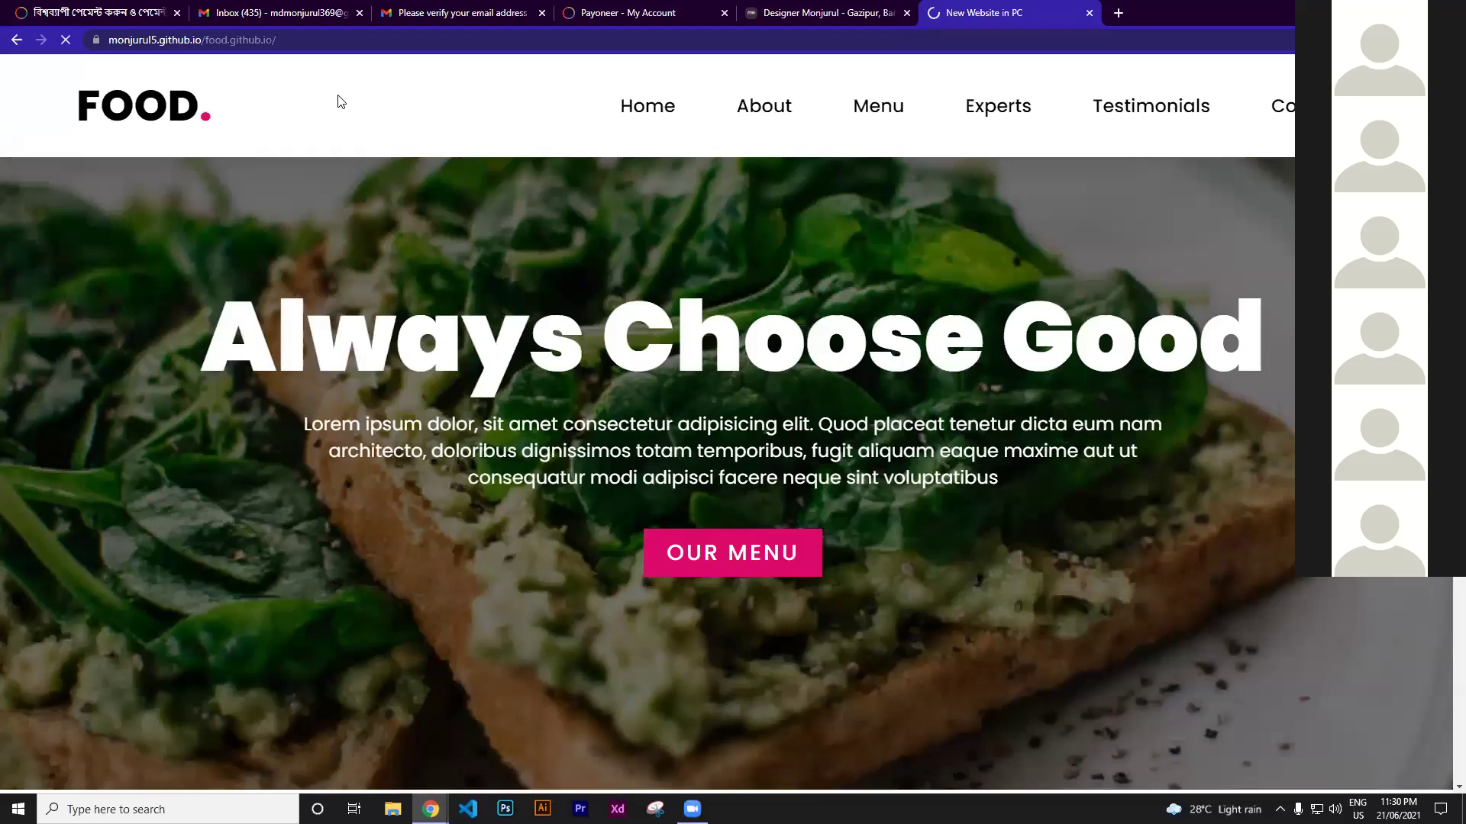
scroll(336, 98, up, 1)
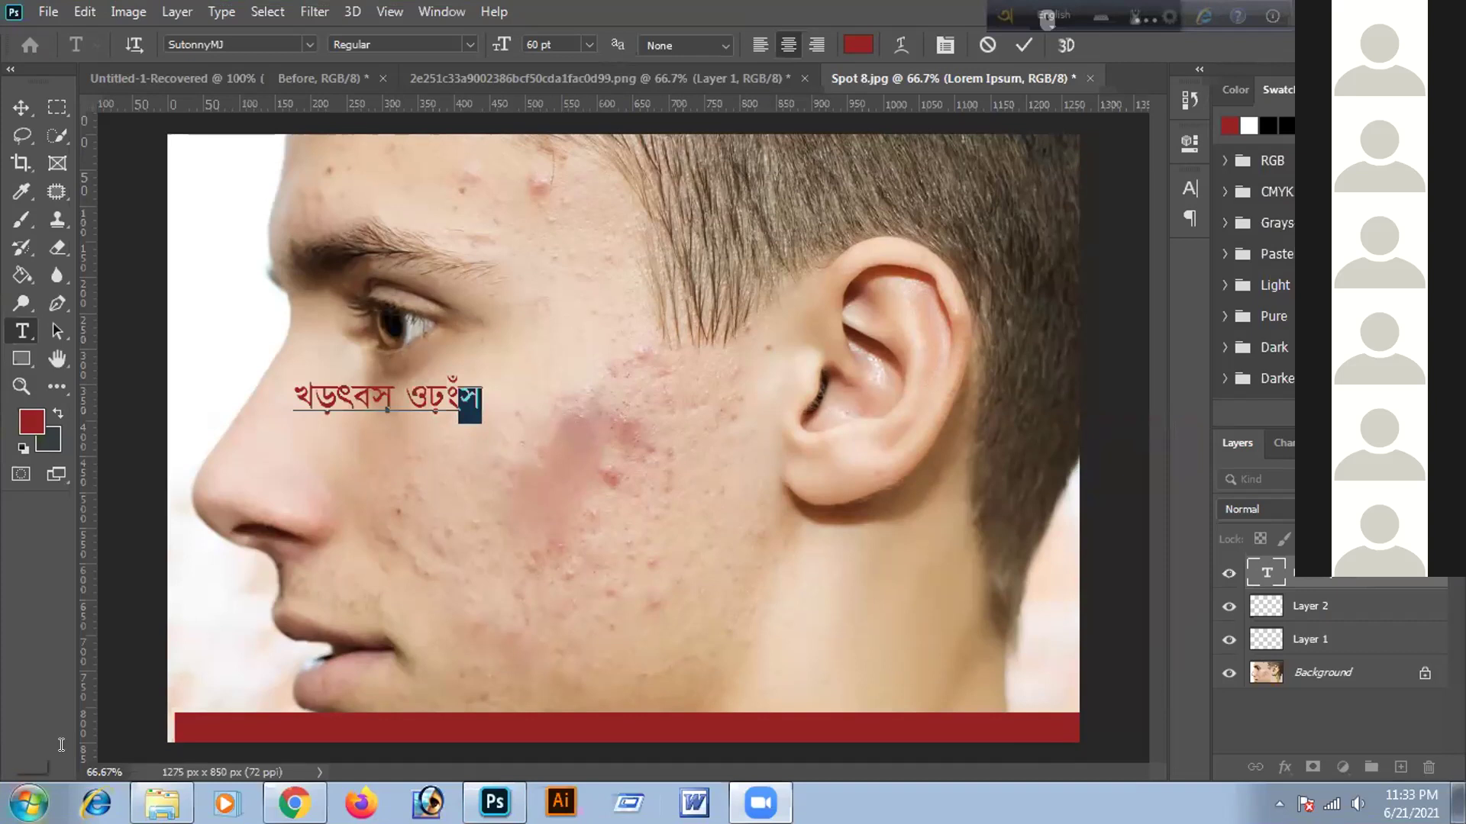
Launch Bijoy Bayanno 2010 from a Start search for 'bij', then retry the search as 'bijo'
click(29, 803)
text(b)
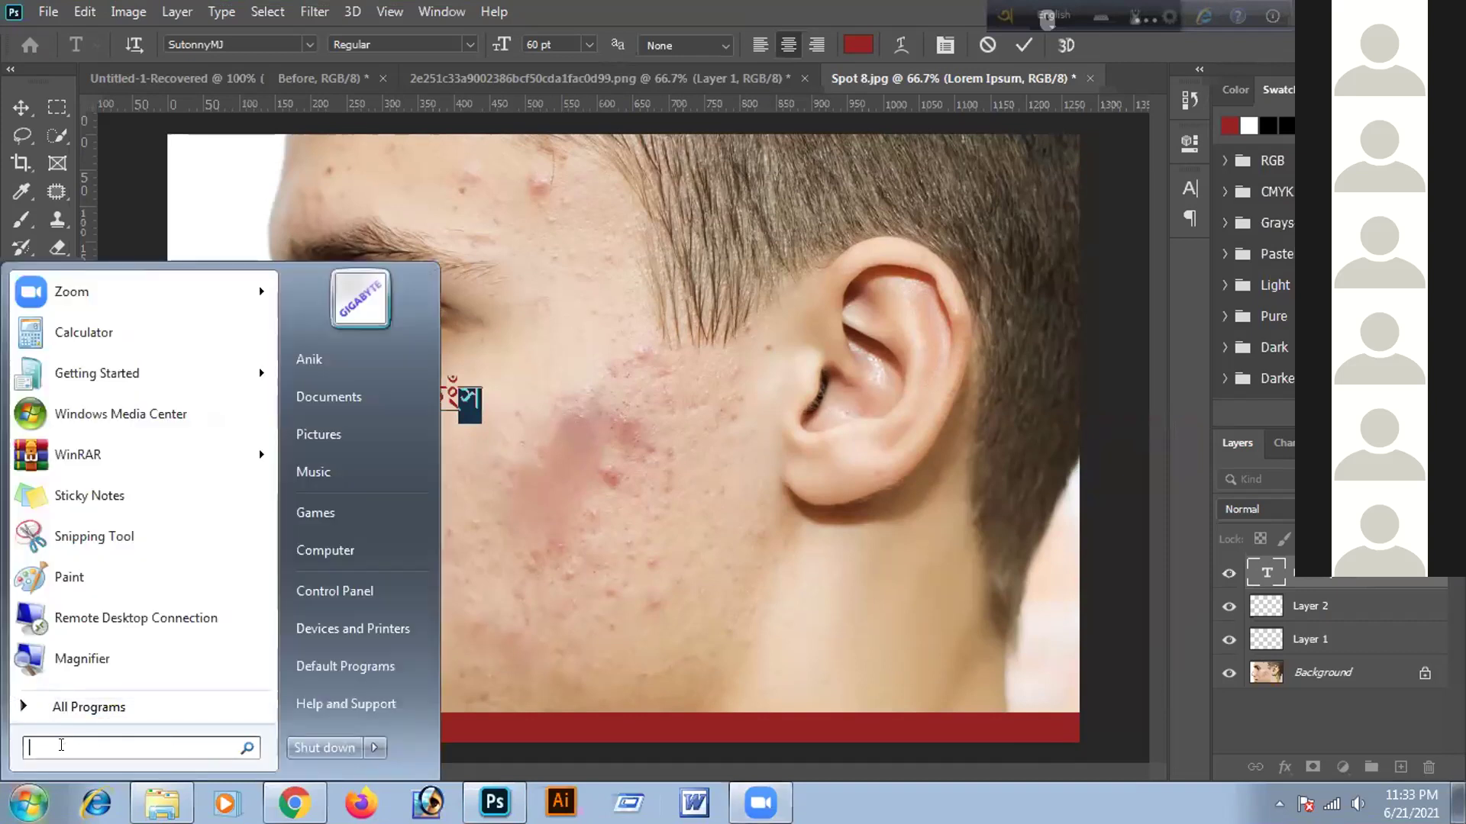
text(ij)
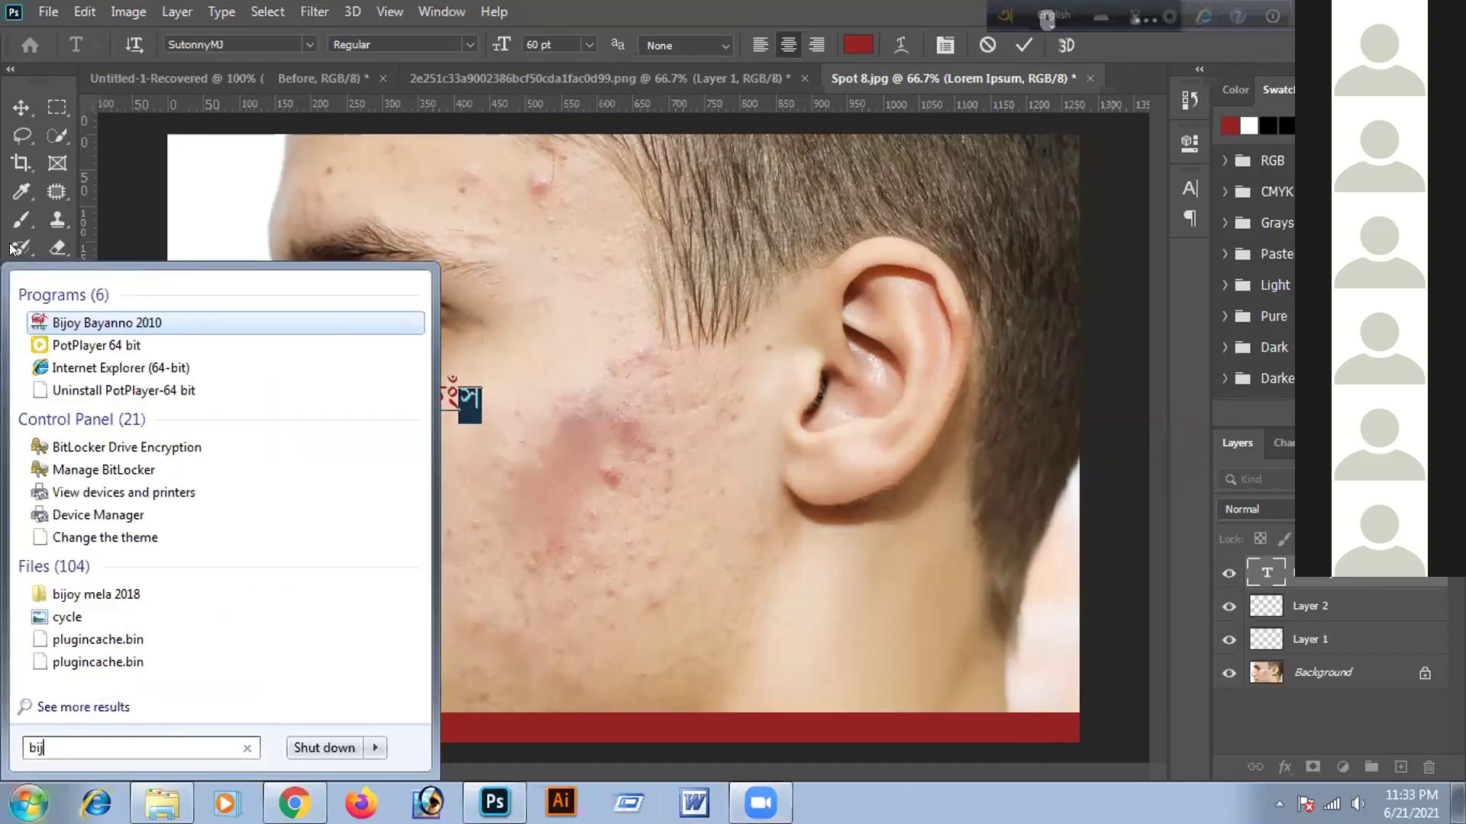
click(93, 324)
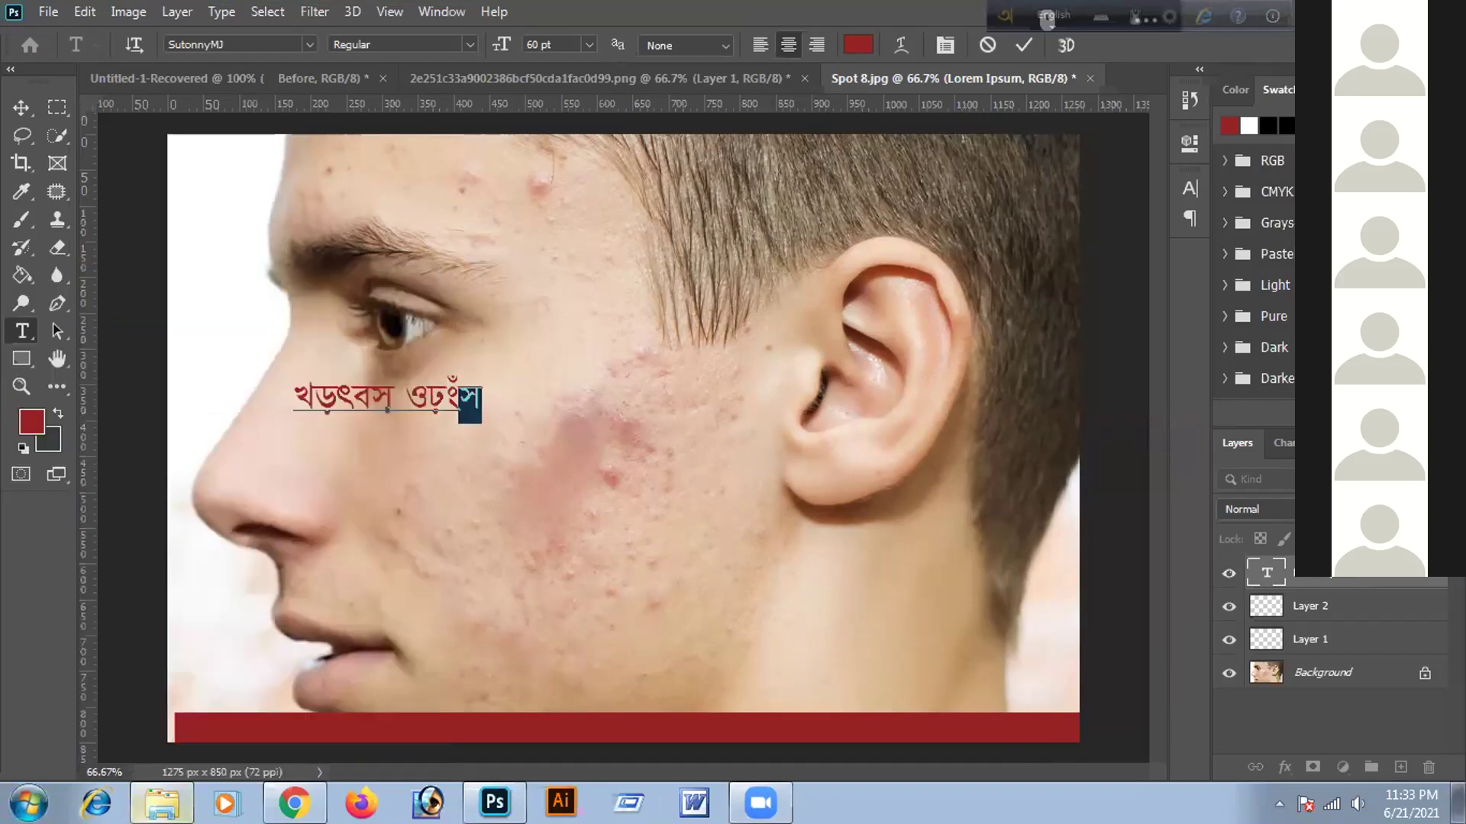
click(29, 802)
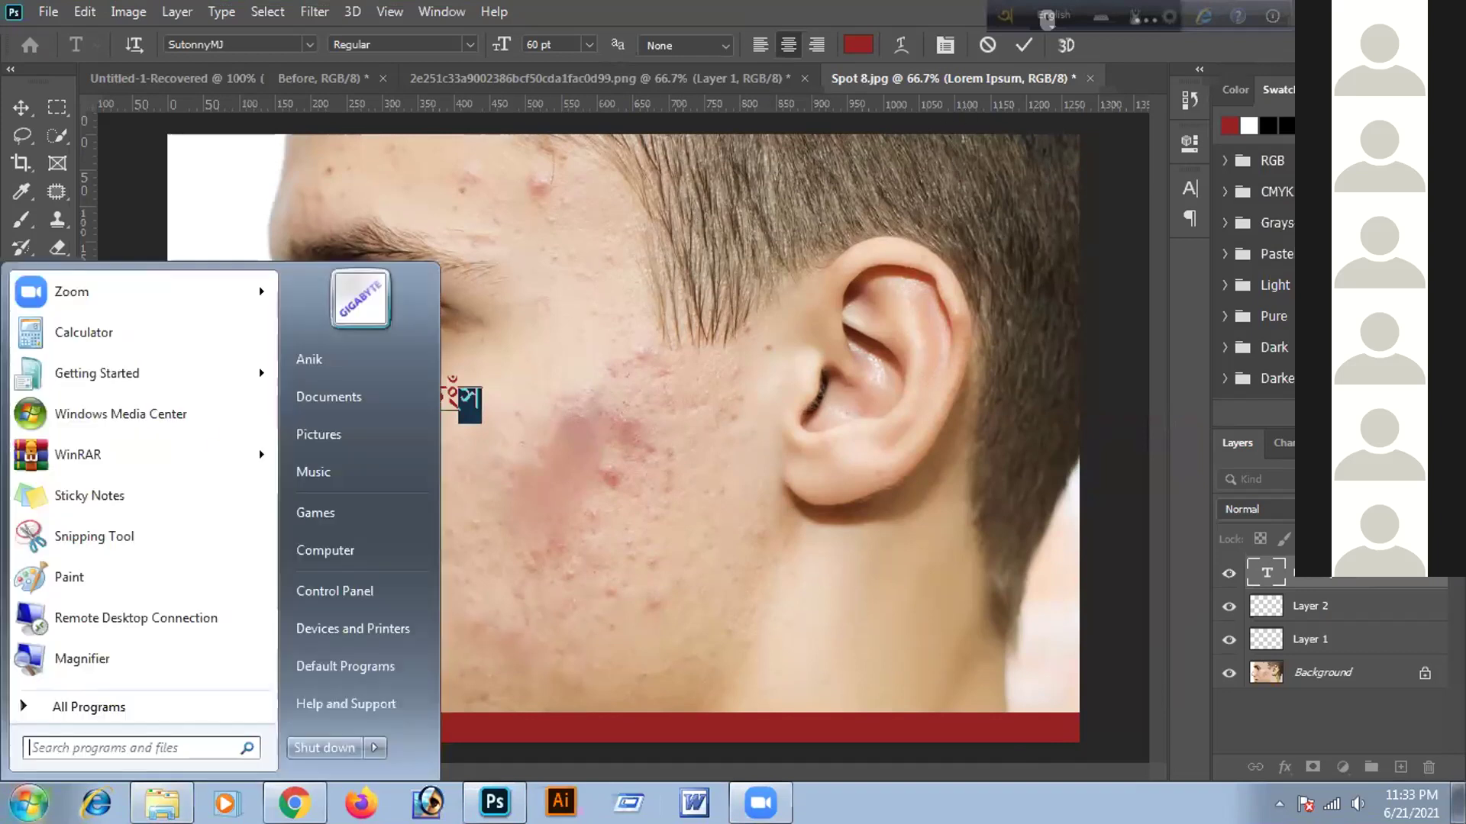
click(68, 737)
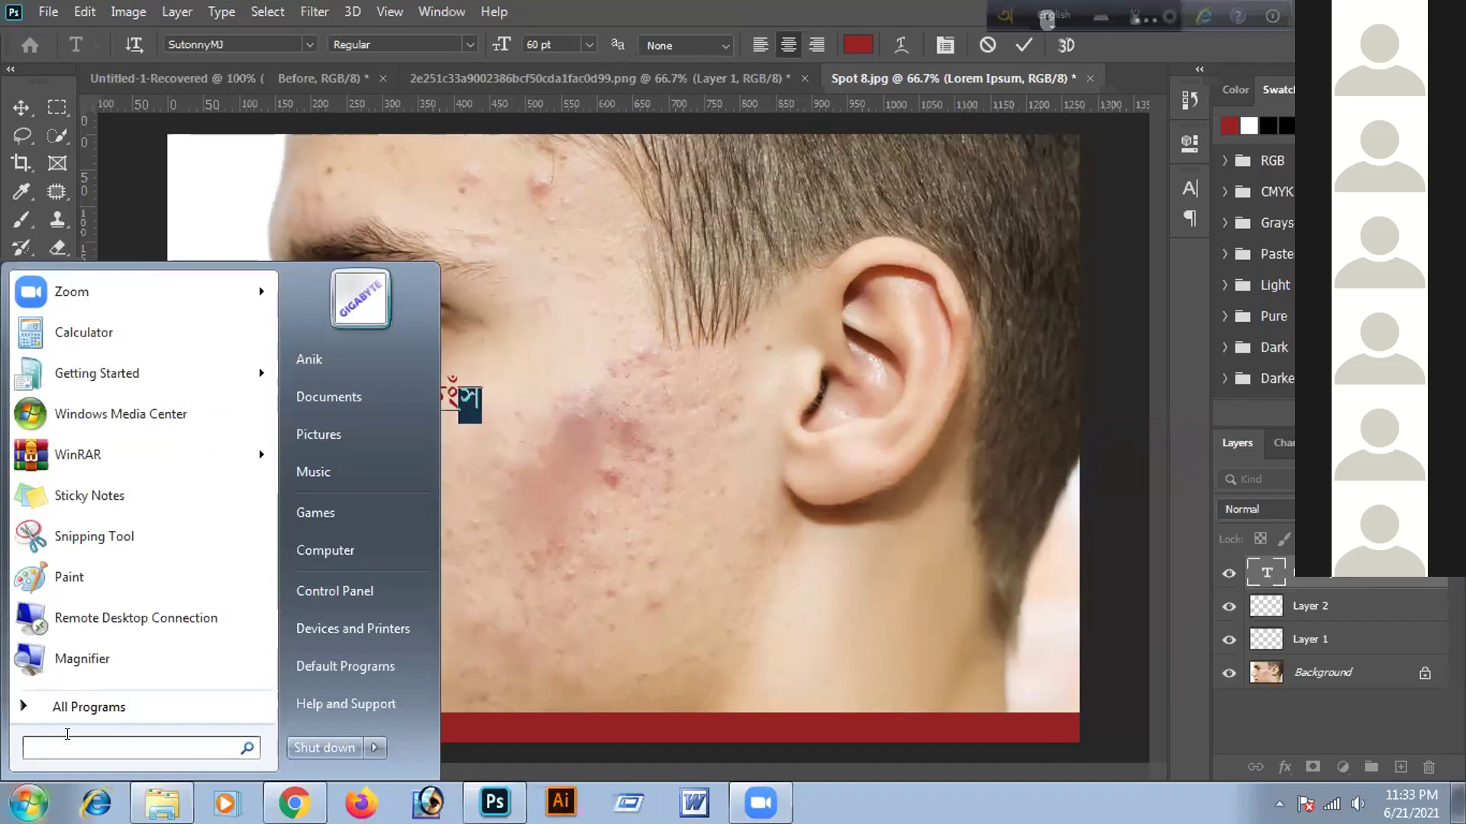
text(nij)
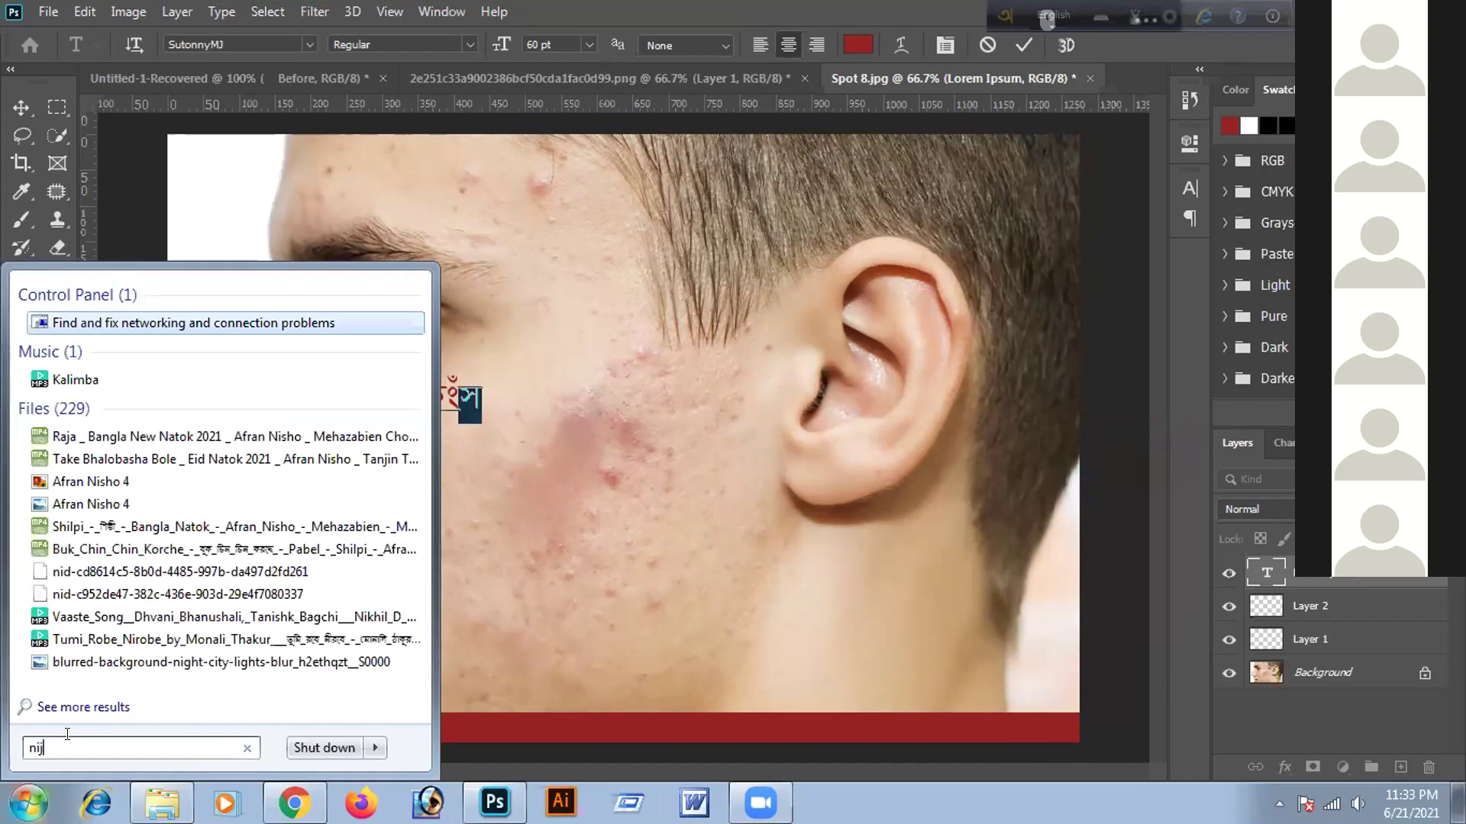
text(o)
key(Escape)
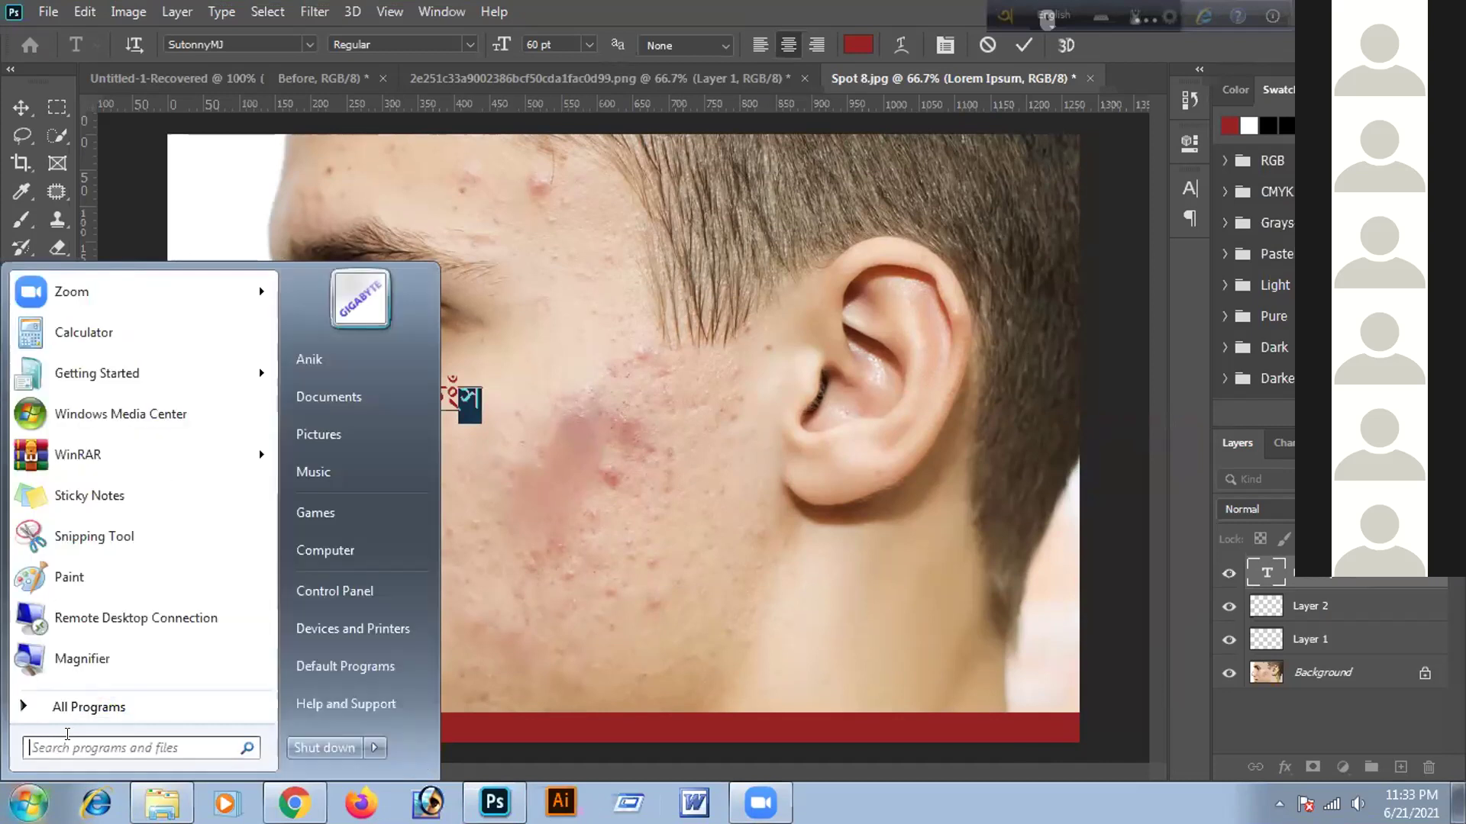
text(b)
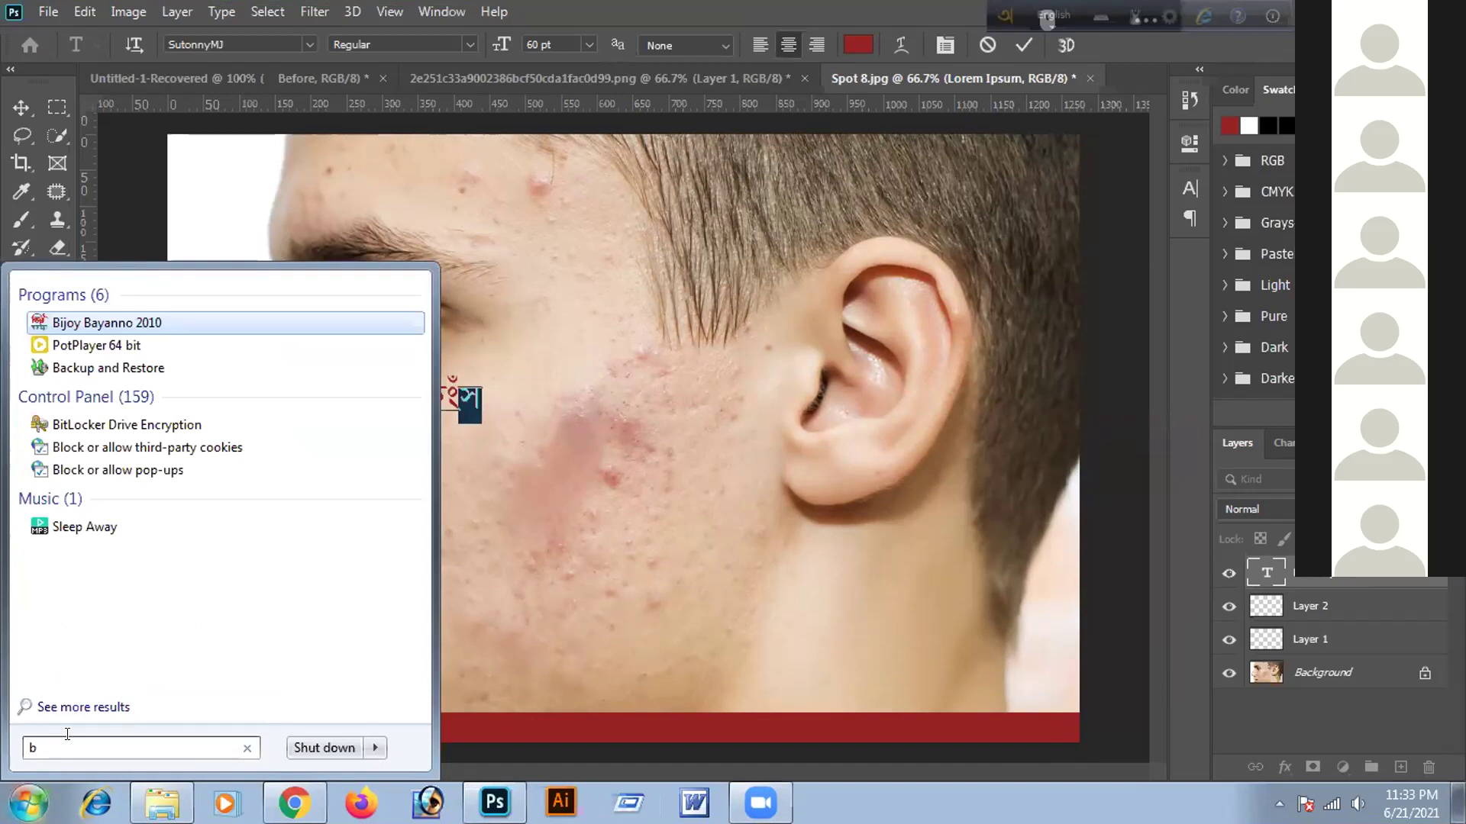
text(ijo)
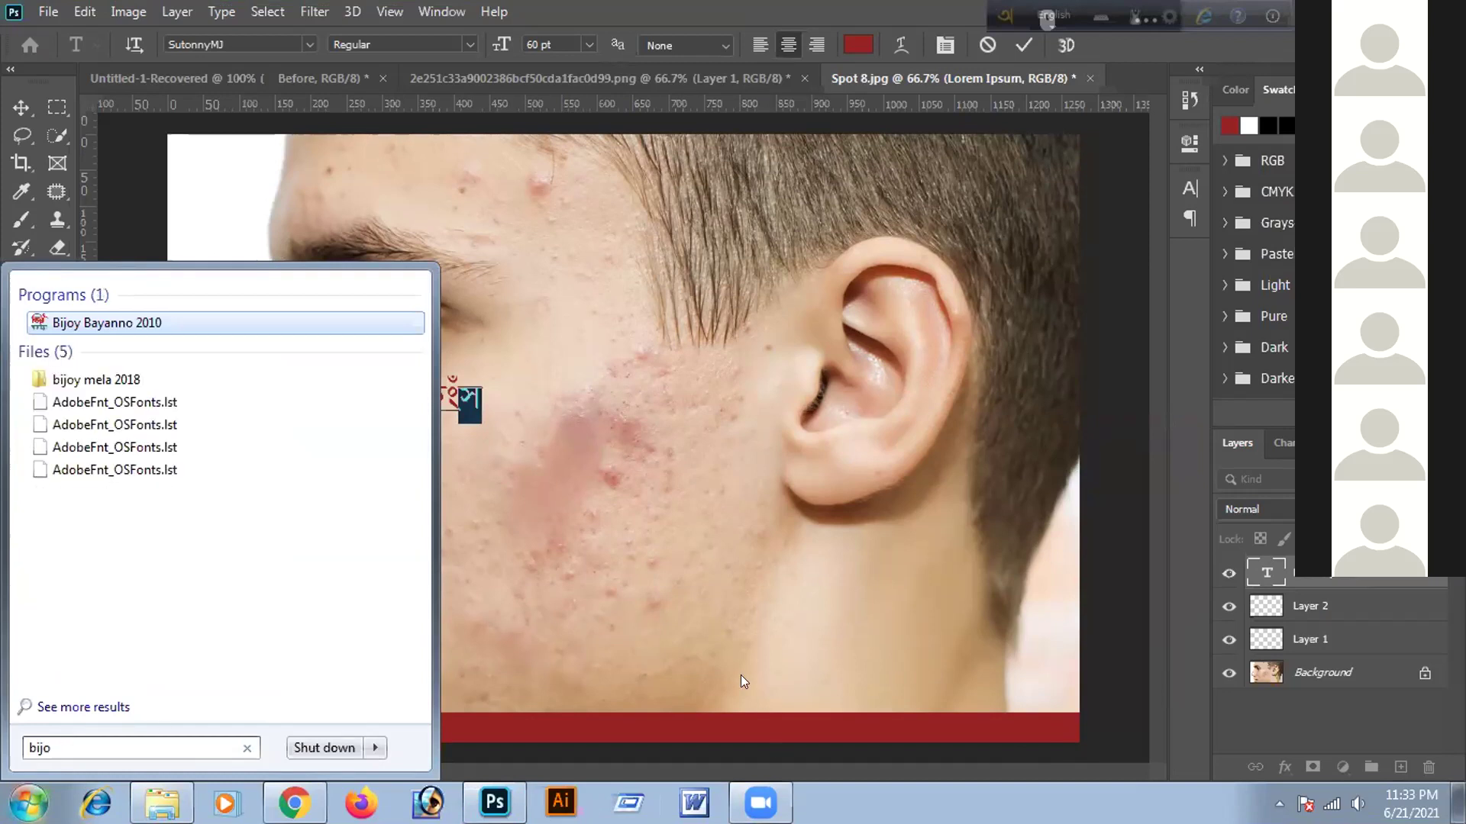
key(Return)
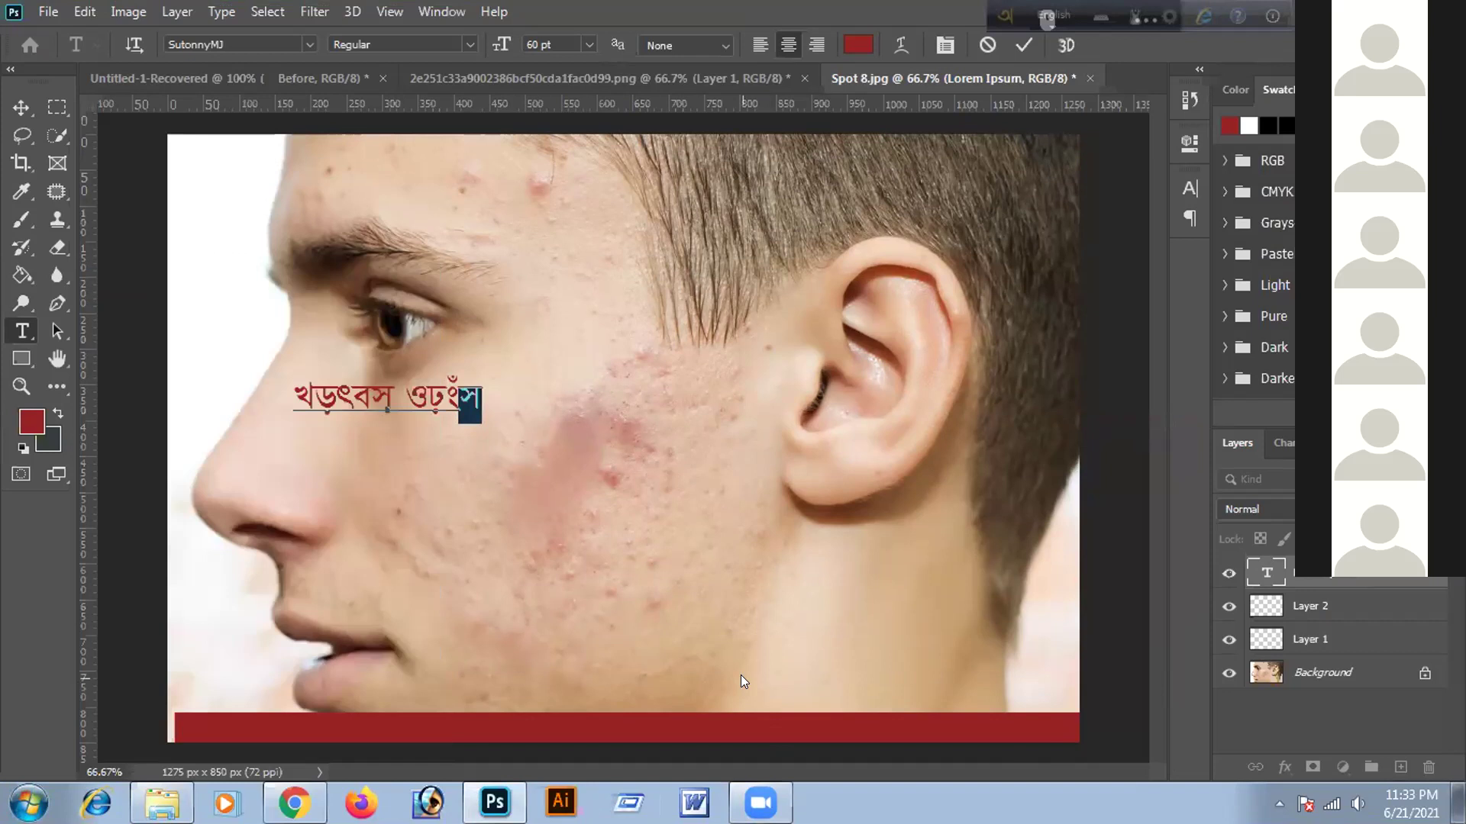
Relaunch Bijoy Bayanno 2010 from a 'bi' search and open its tray icon options
key(super)
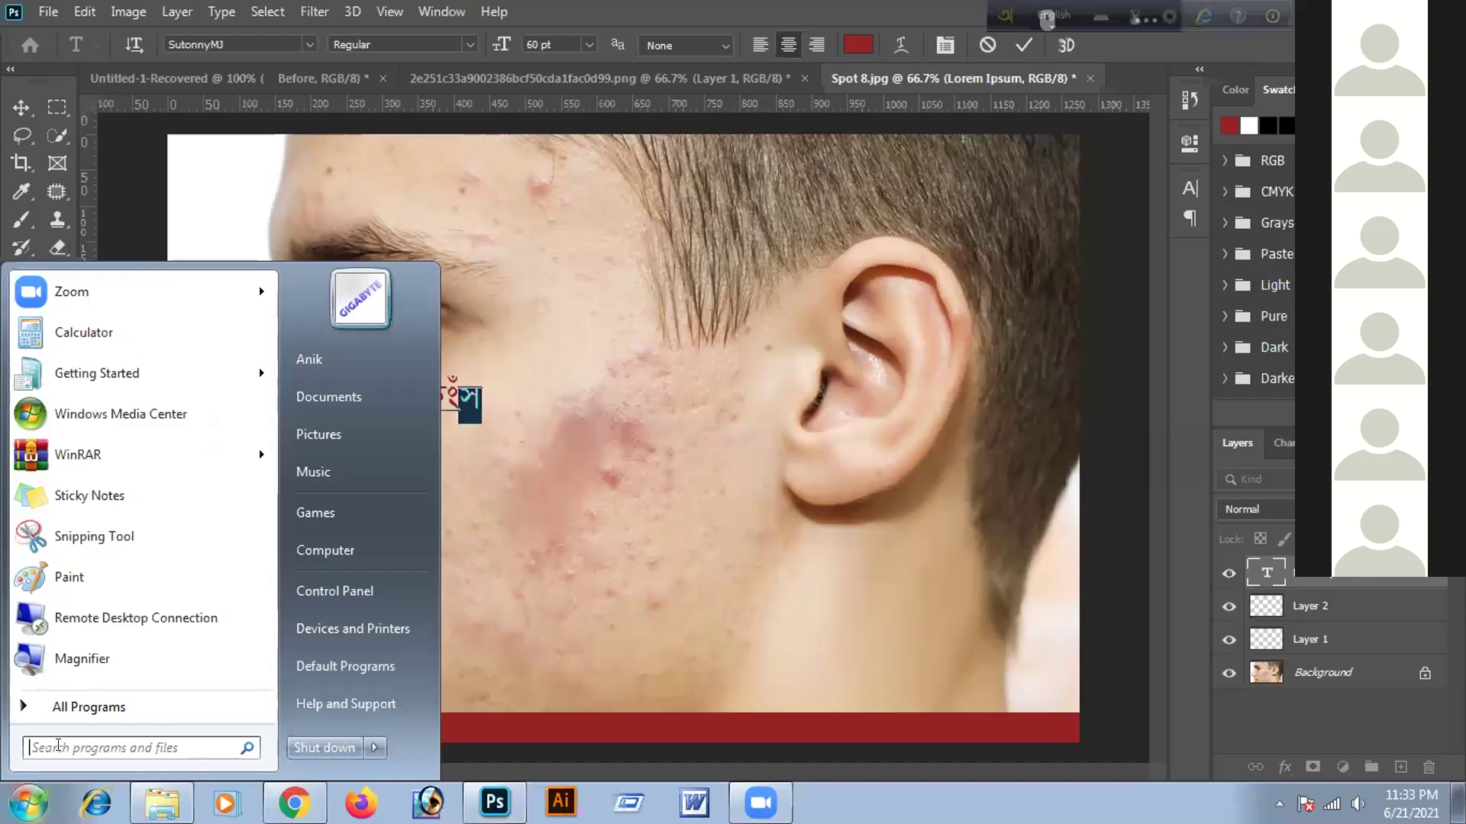
click(58, 745)
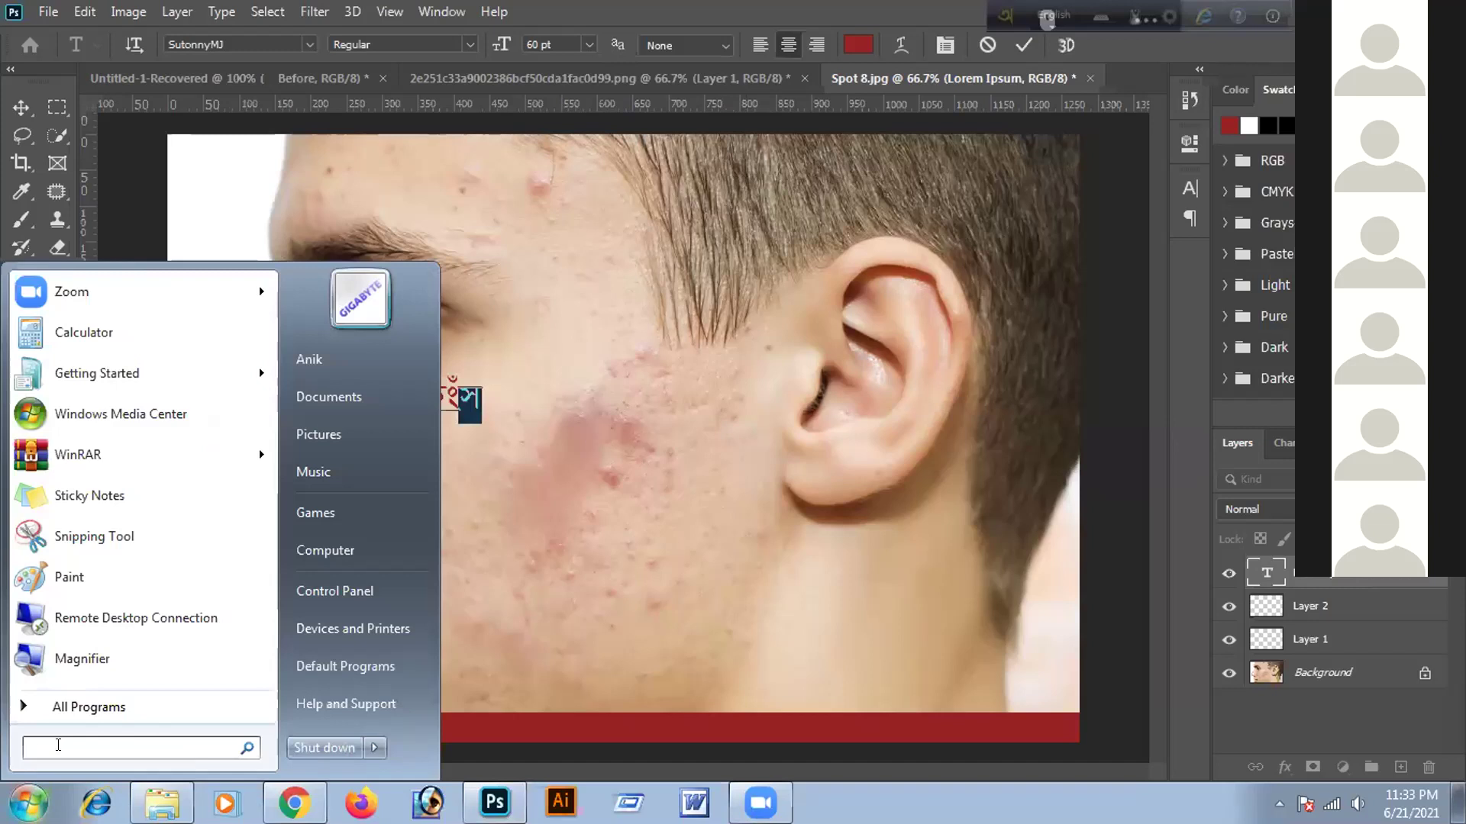
text(bi)
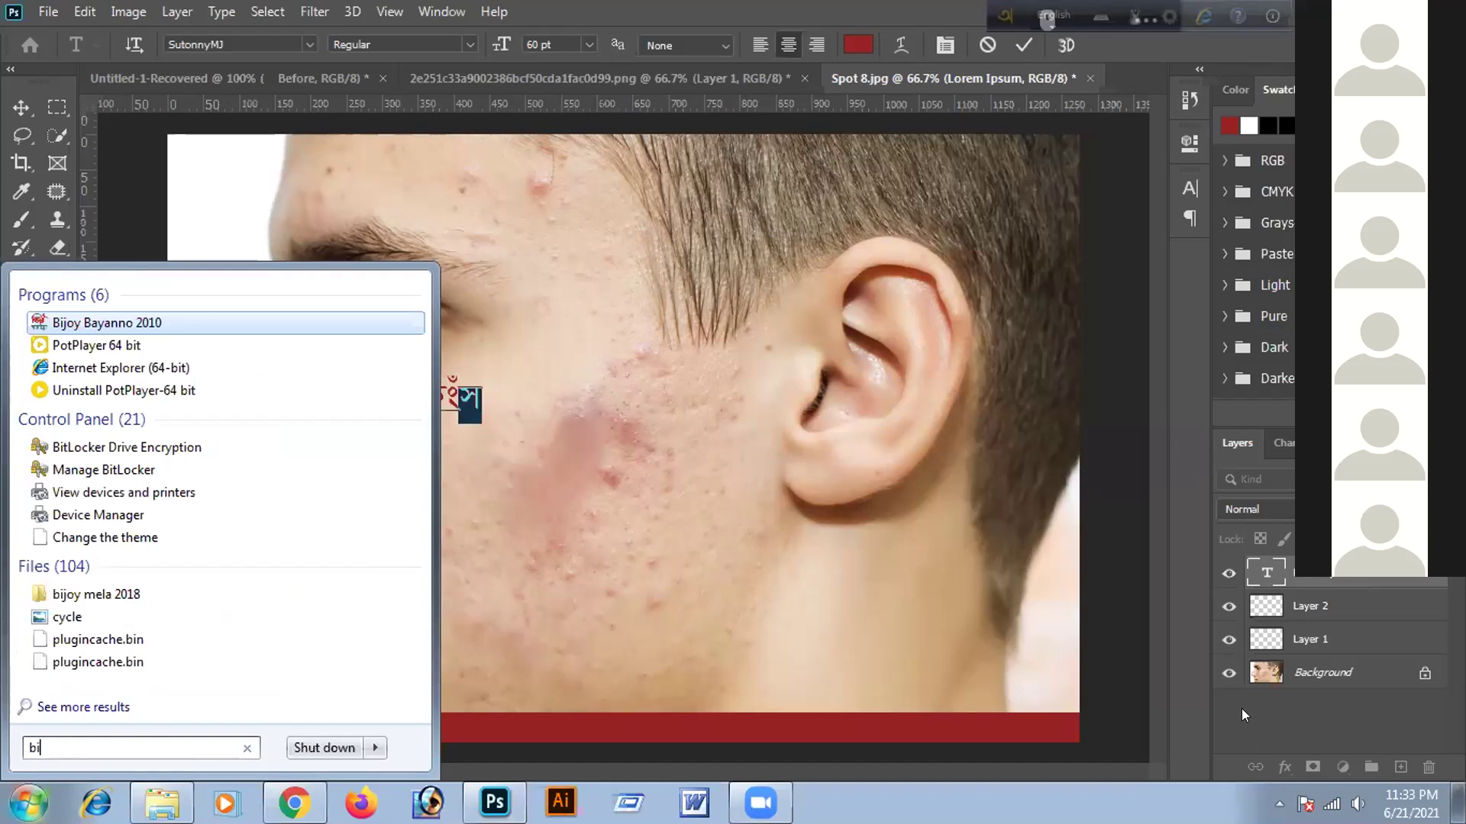
click(1116, 635)
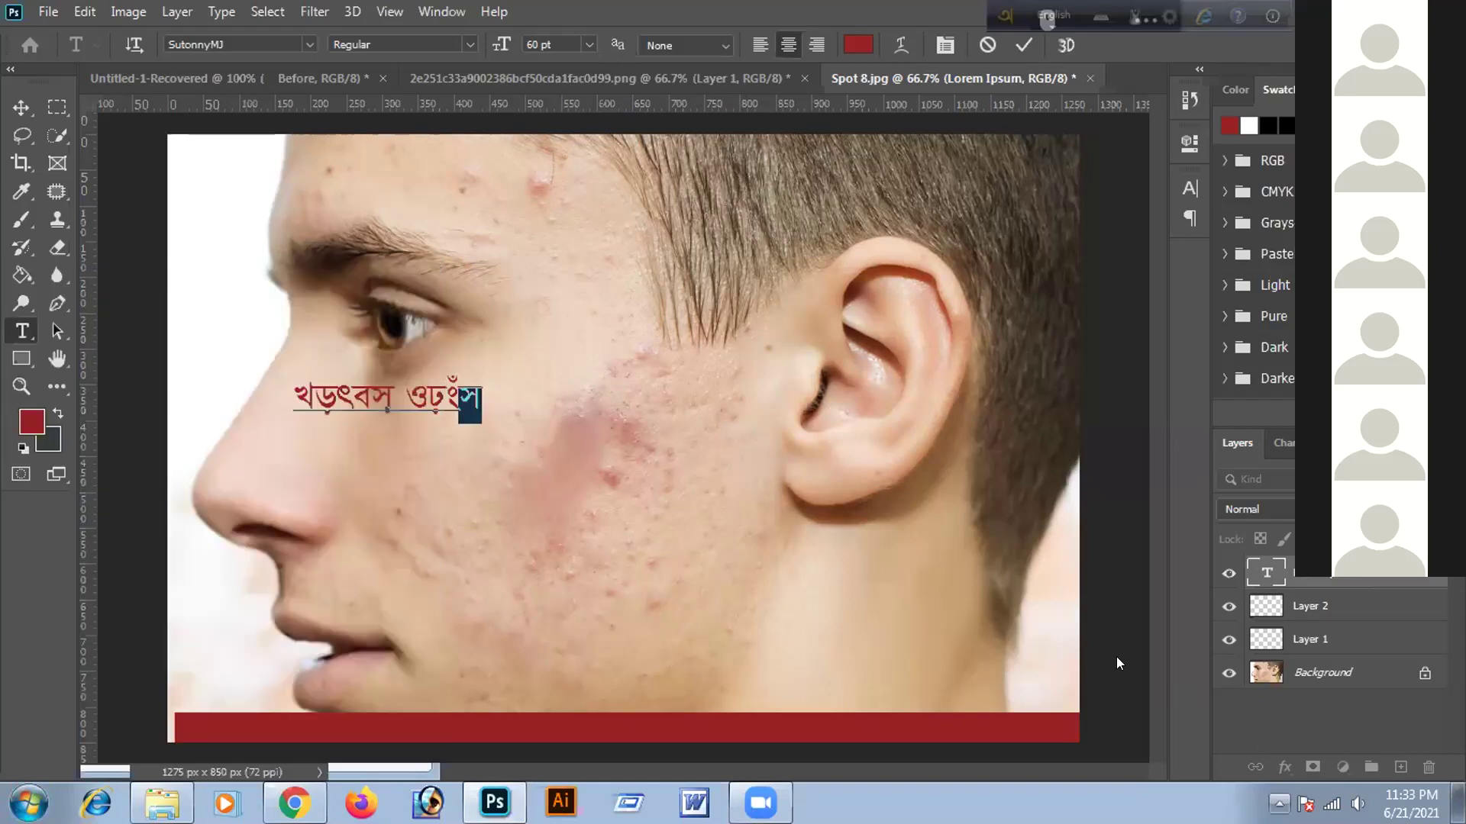
right_click(1243, 709)
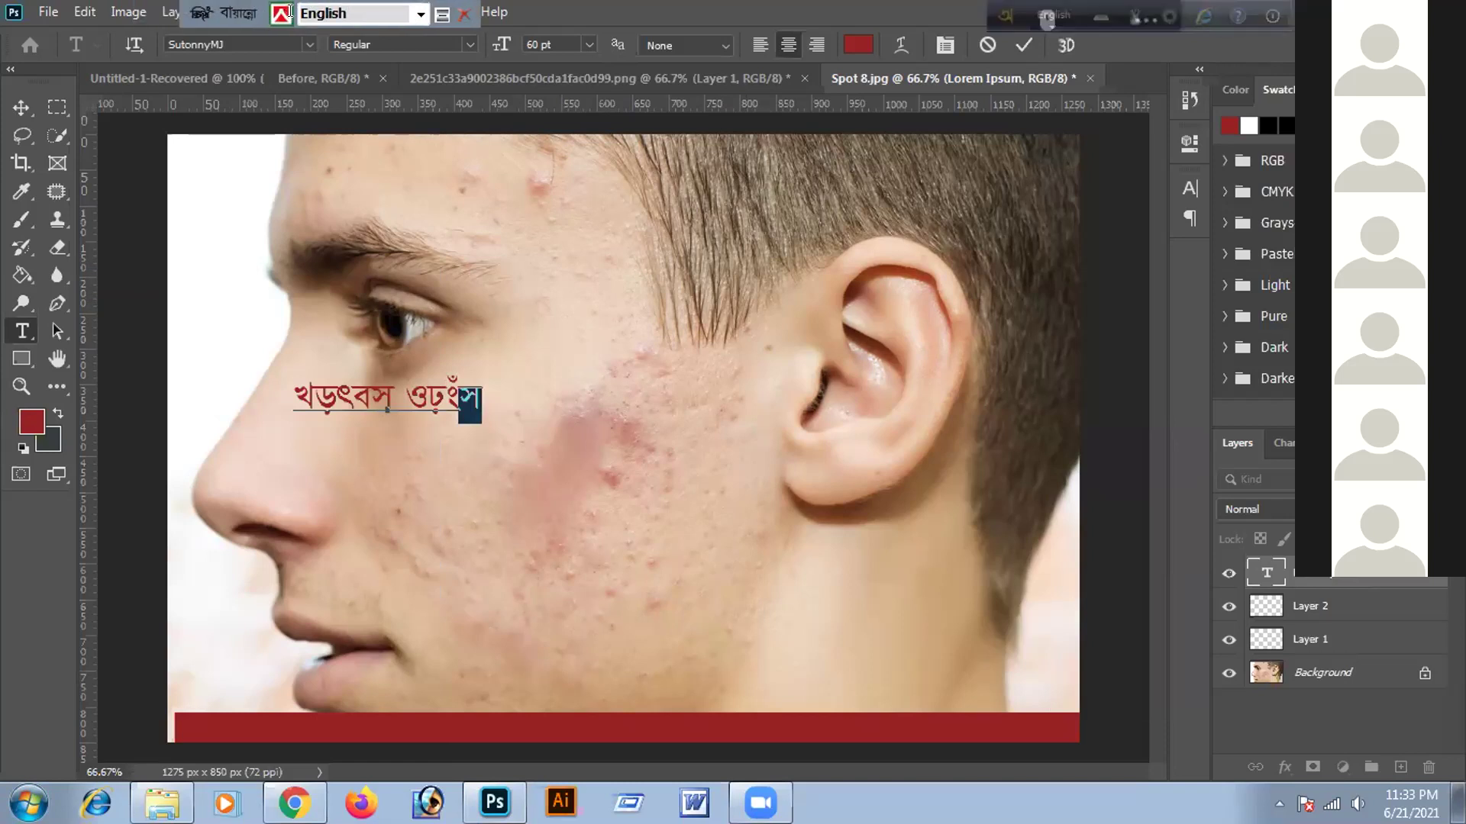
Set the Bijoy topbar layout to Bijoy Classic and replace the text's stray last letter with a new line
click(420, 14)
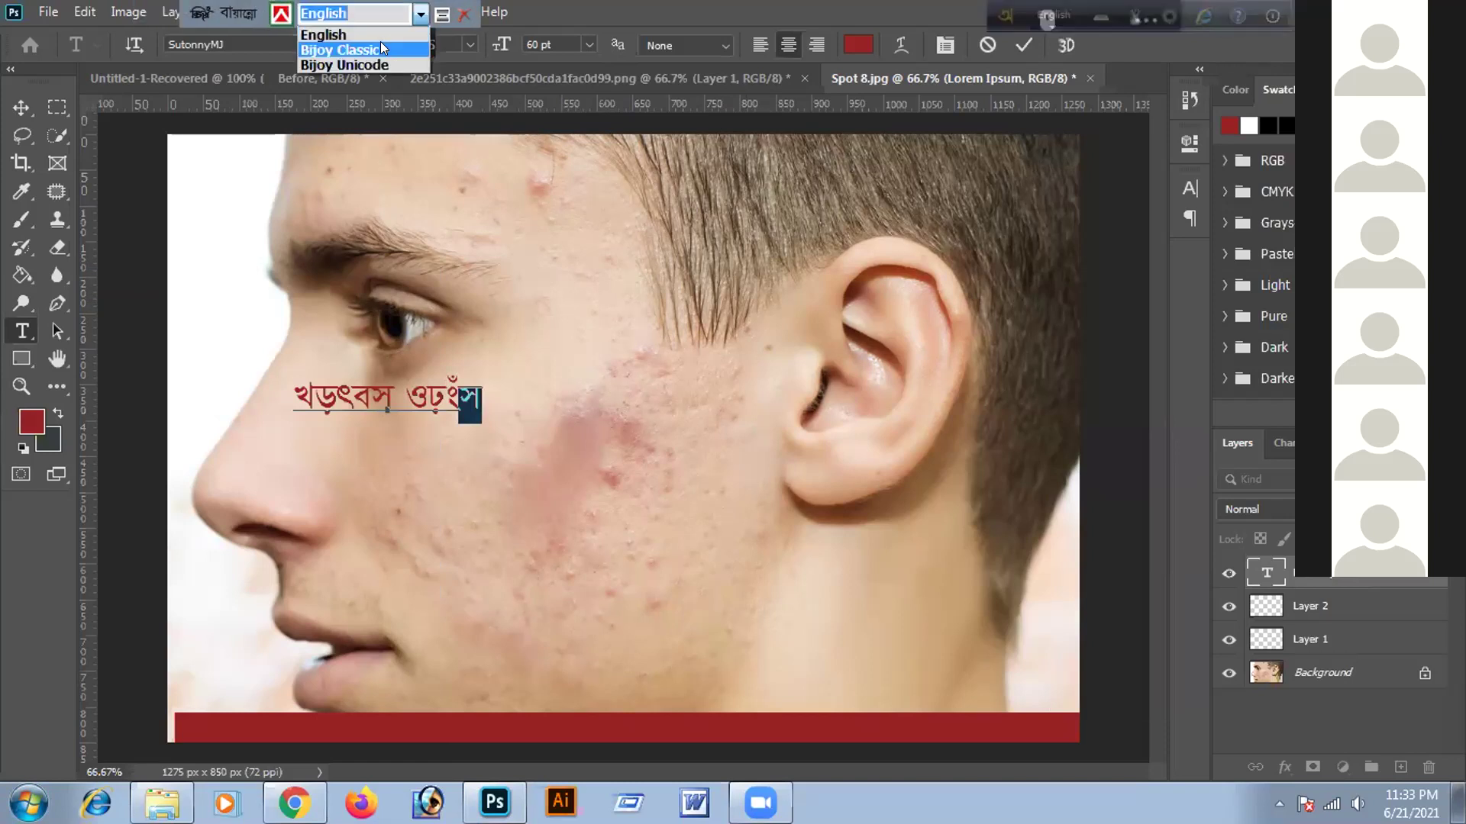
click(380, 41)
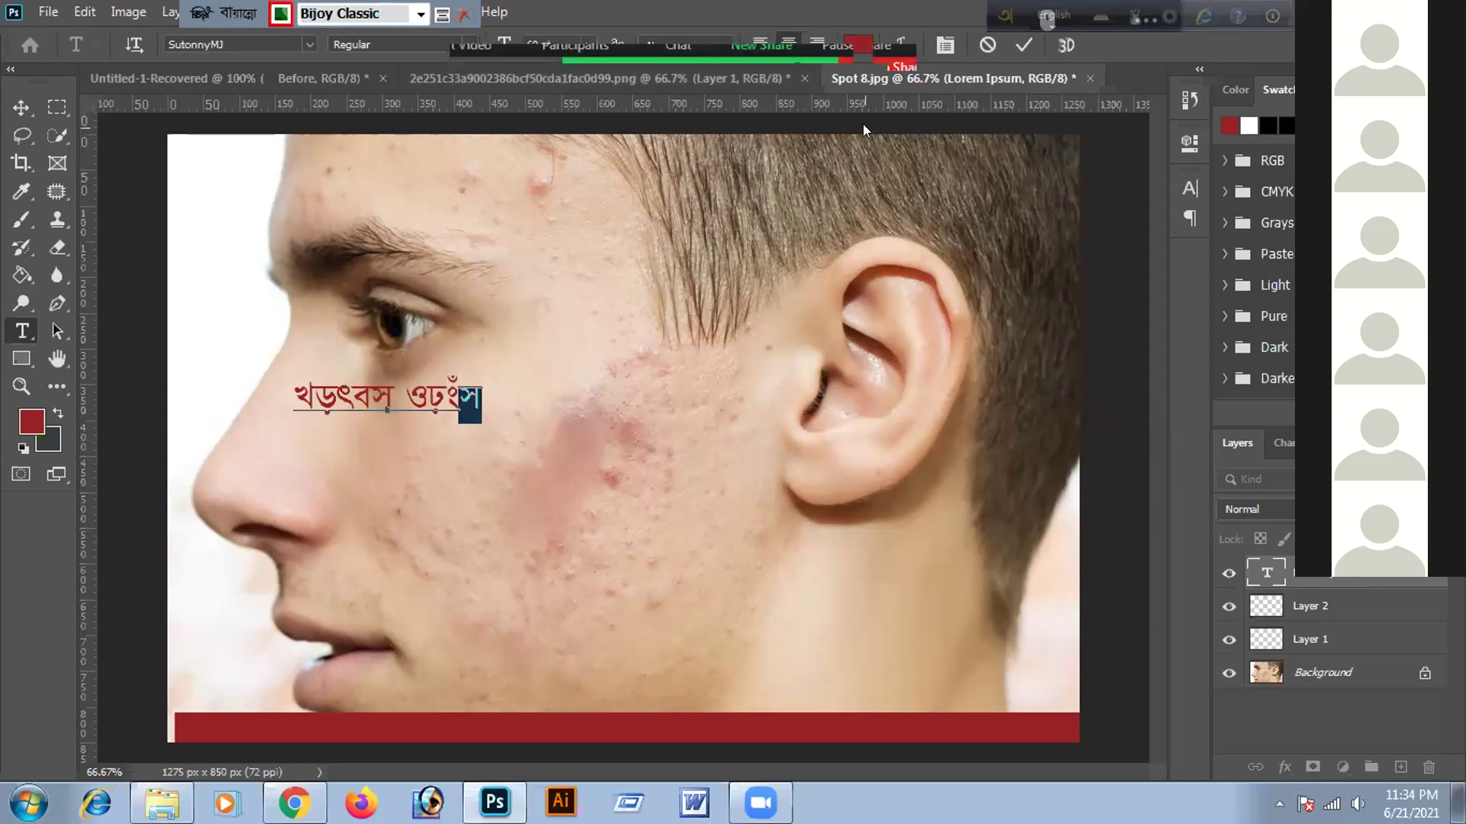
key(Return)
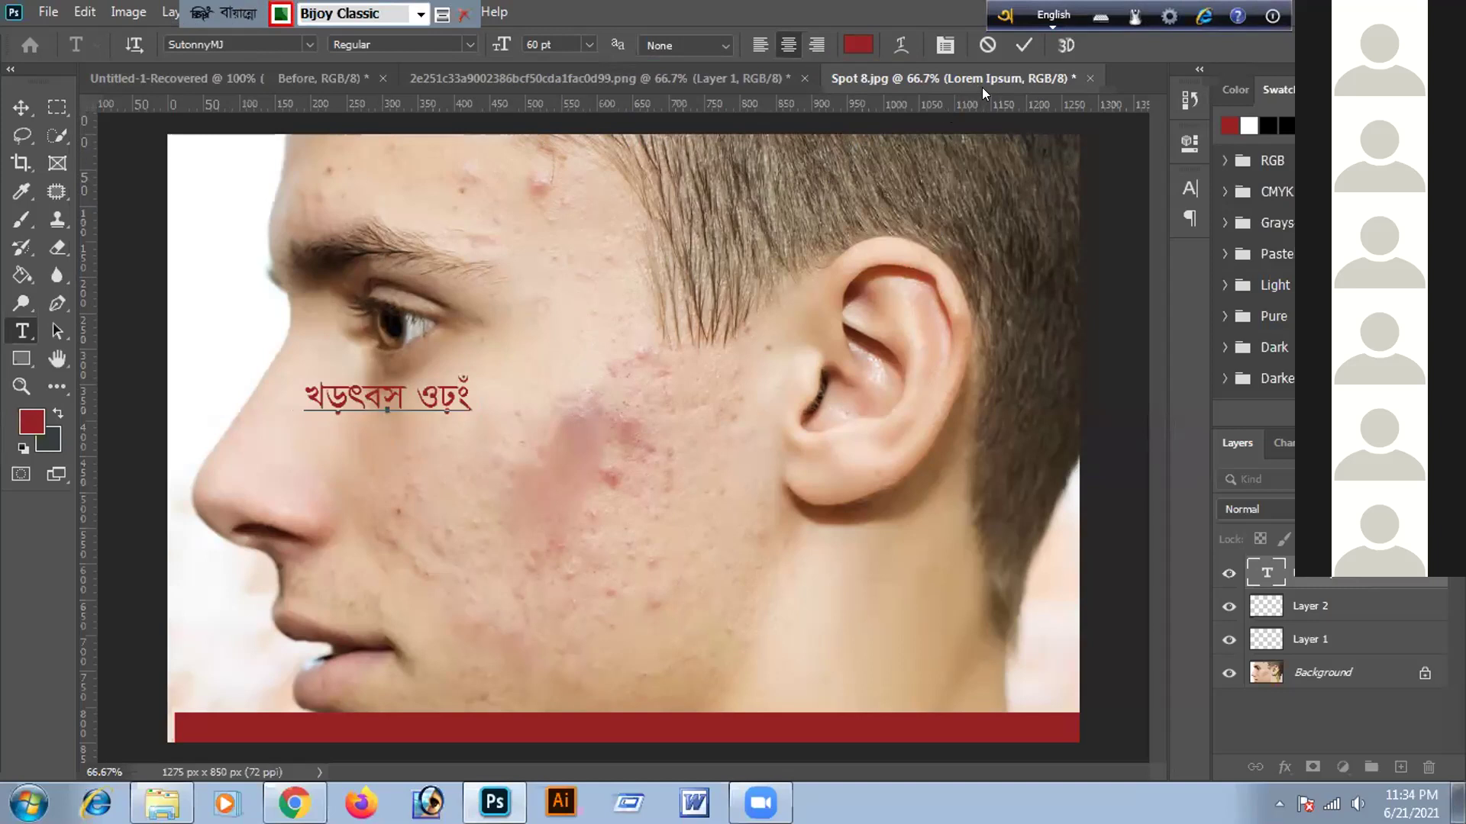
Commit the red Bangla text and start a new text layer just below it on the cheek
click(1023, 47)
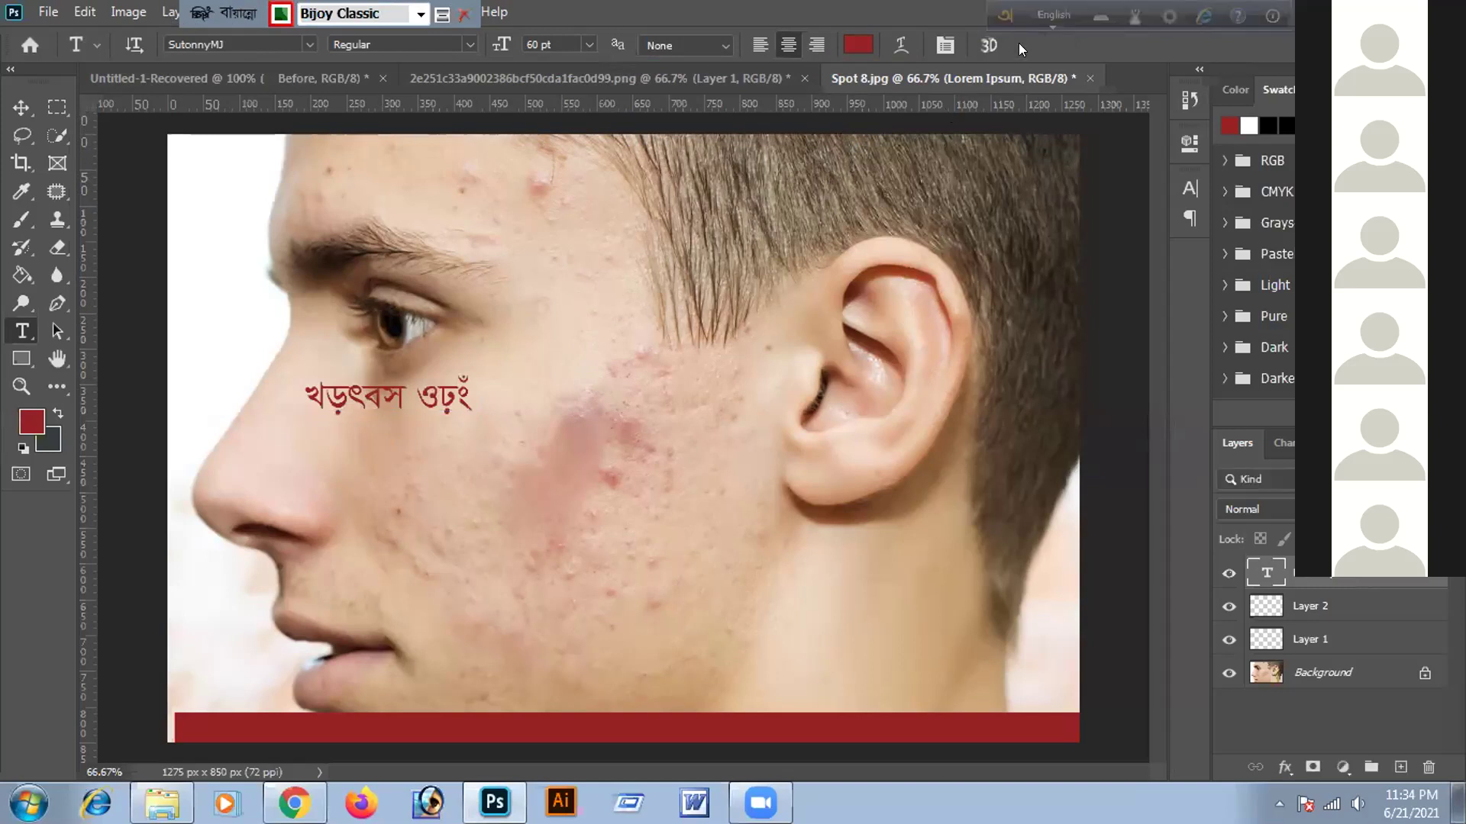
click(473, 418)
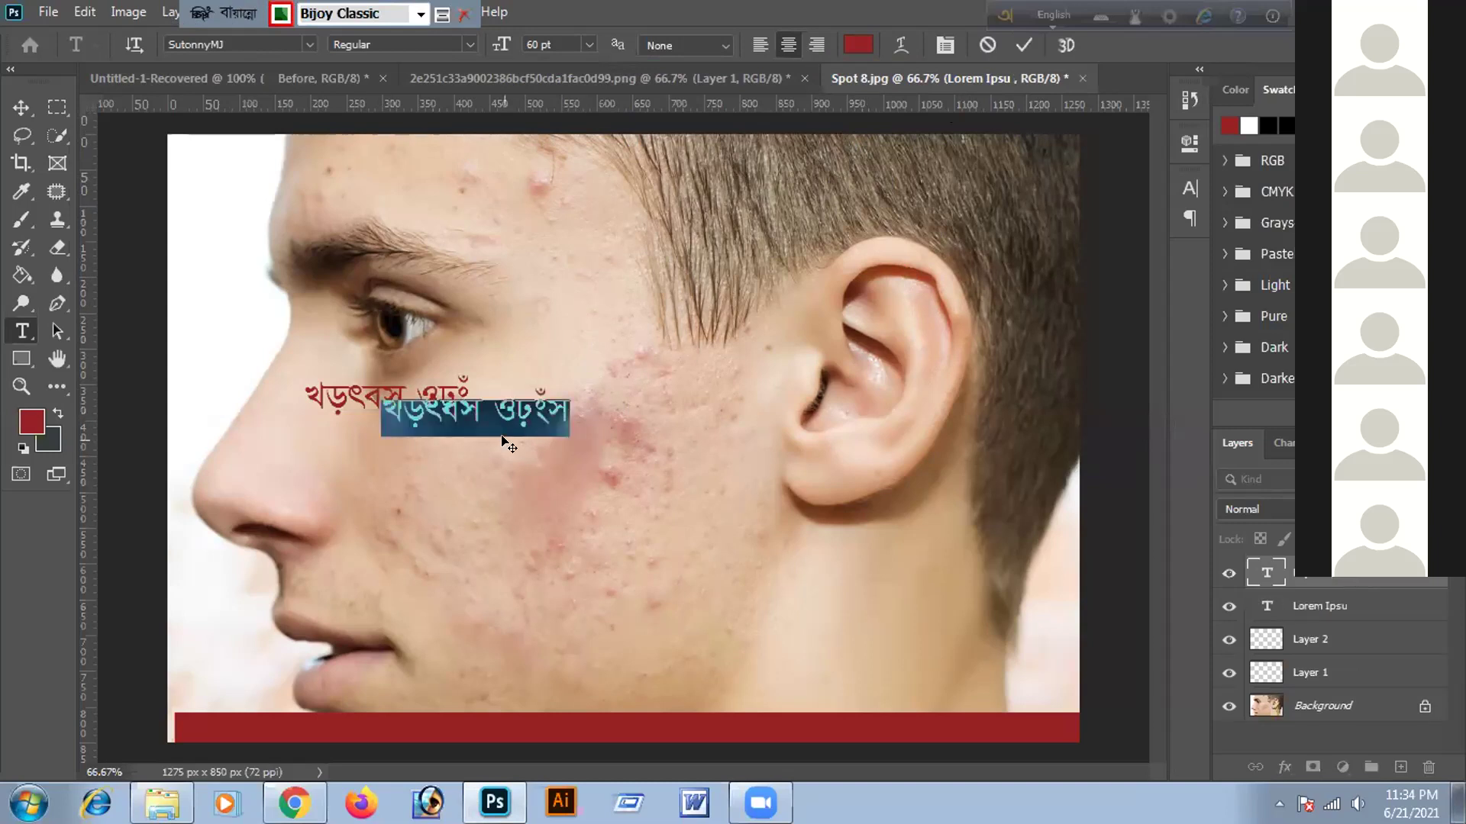